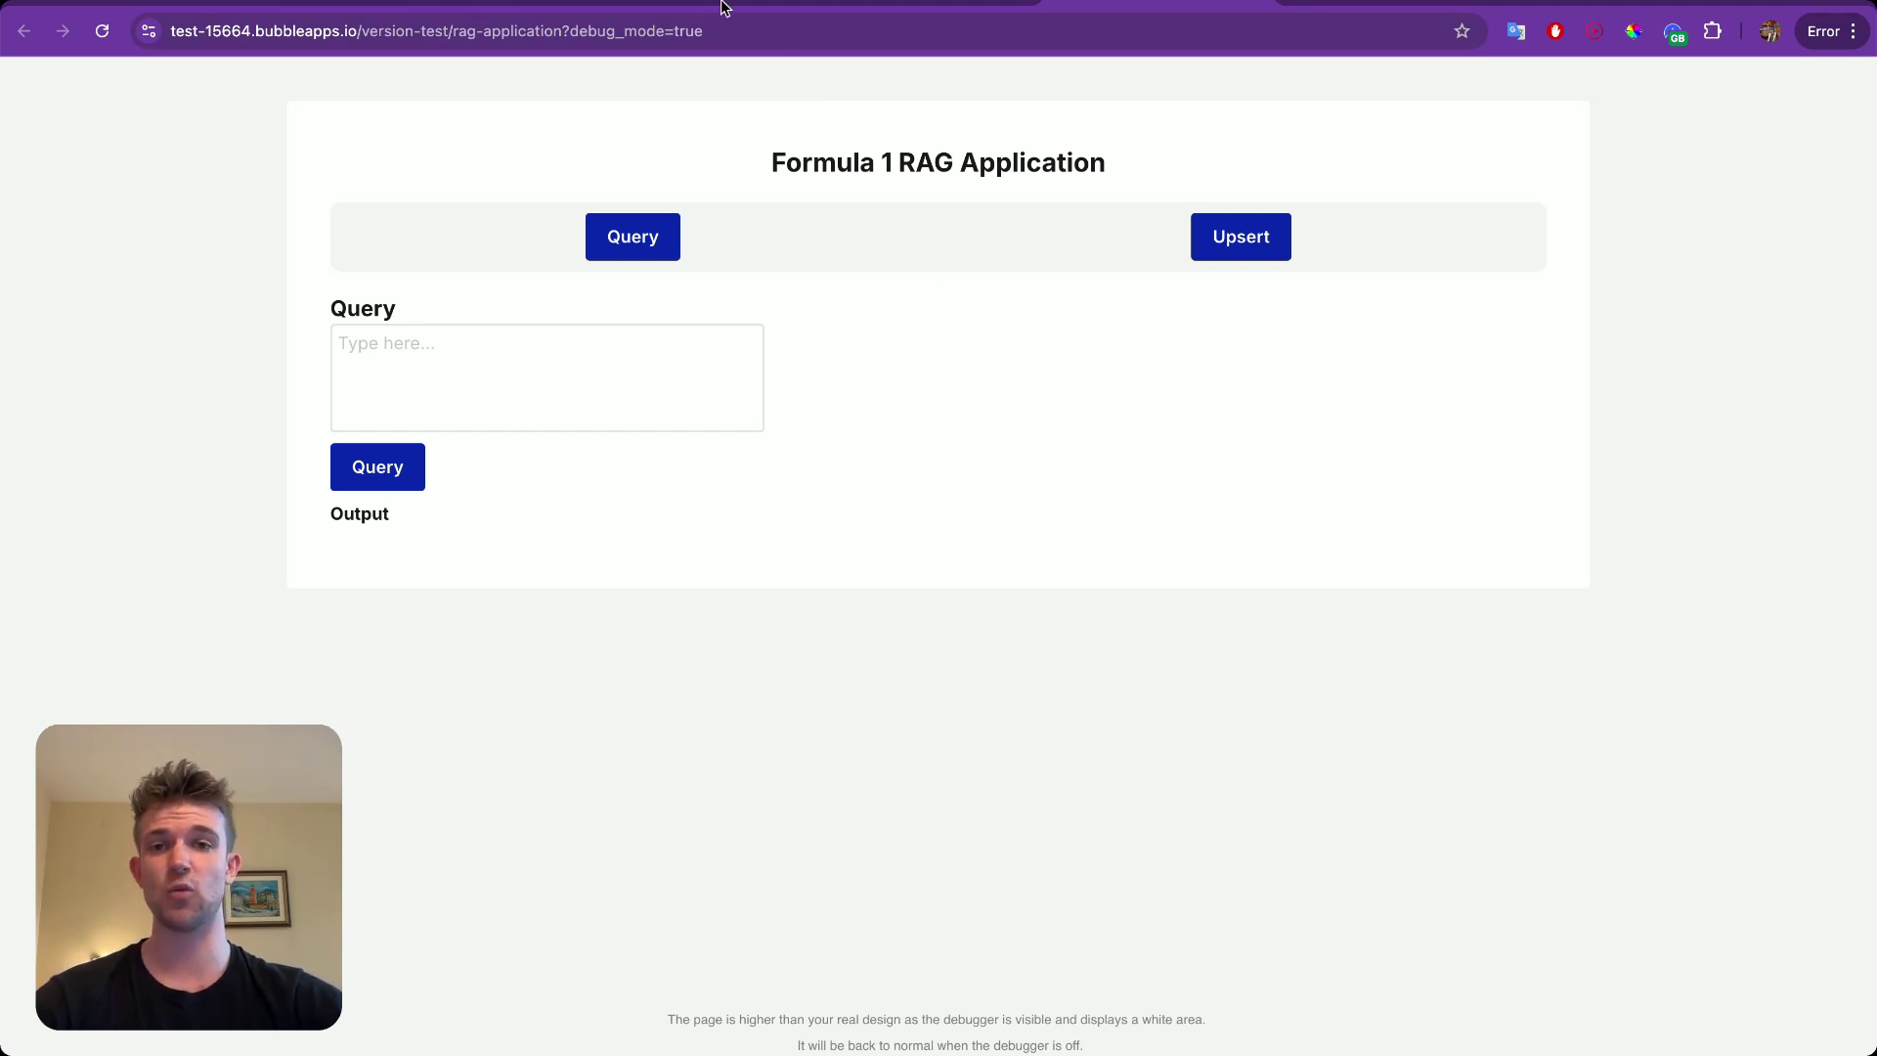
Look over the OpenAI and Pinecone pages, plus the Query and Upsert views of the Formula 1 RAG Application.
click(690, 8)
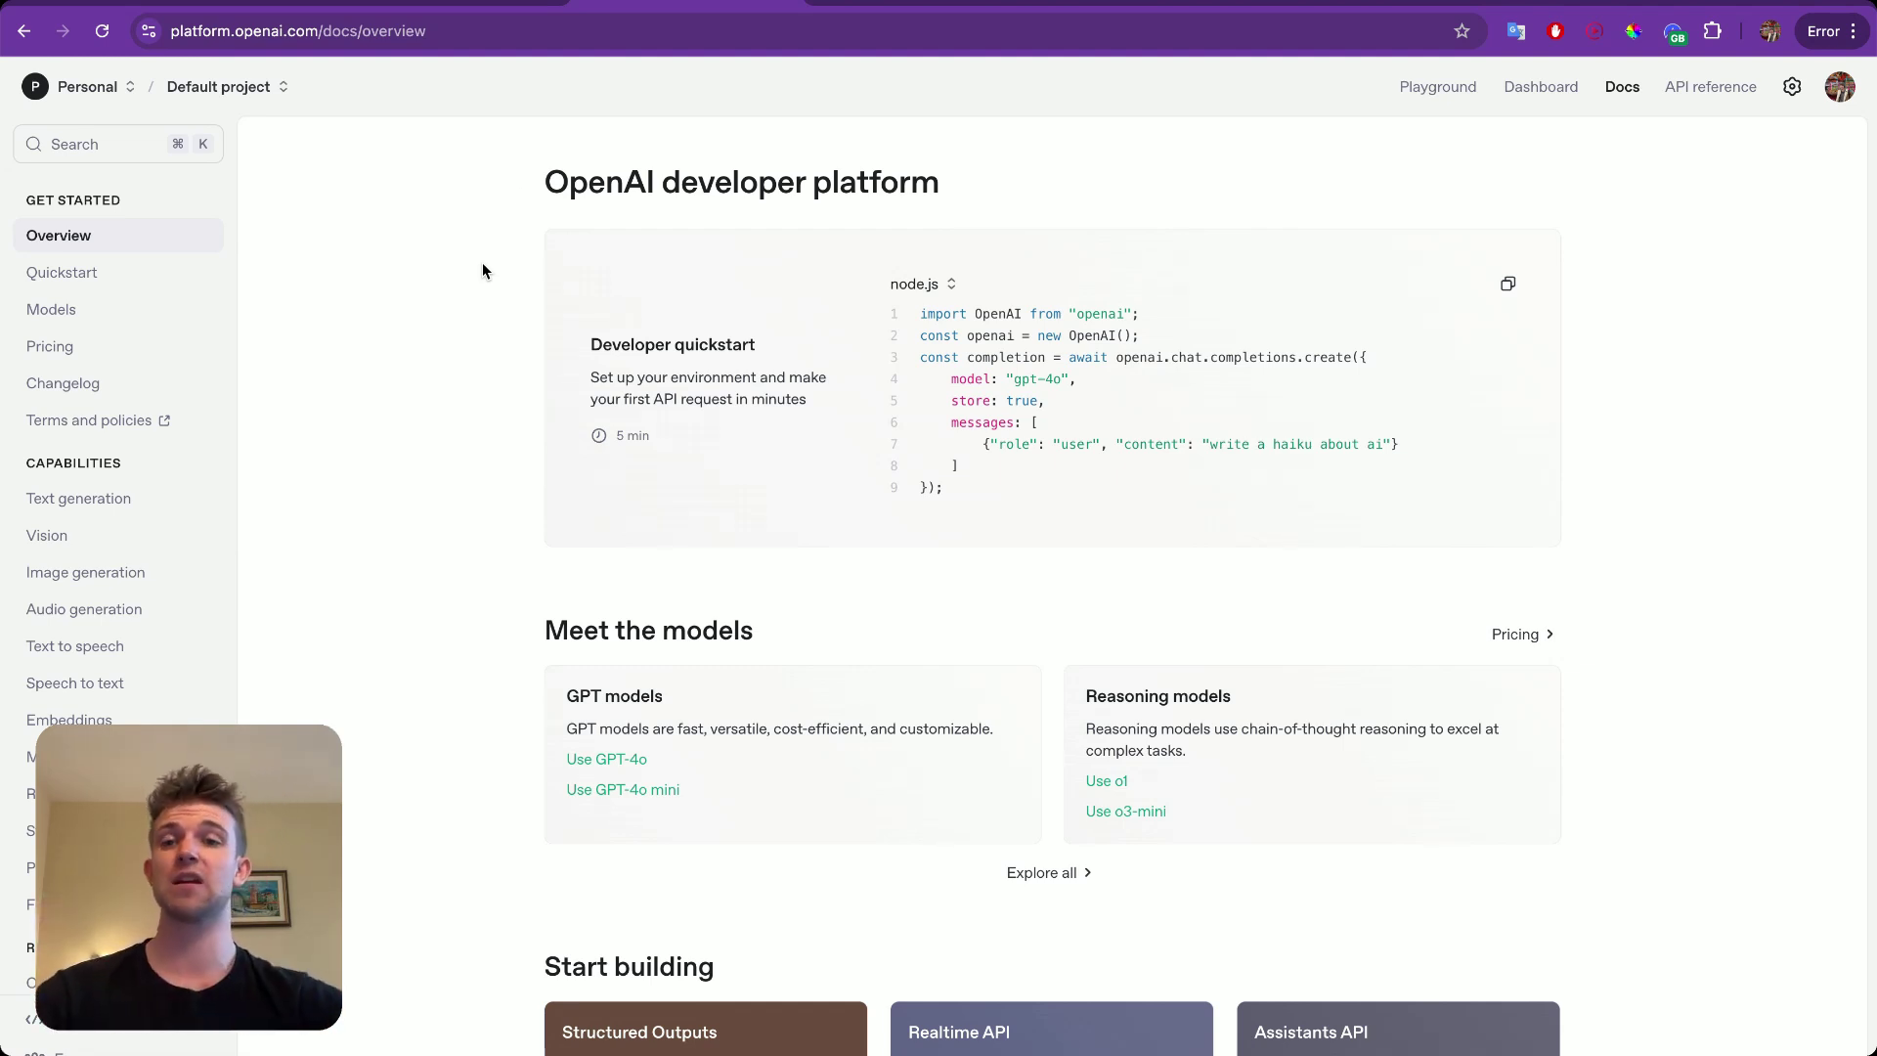
click(483, 8)
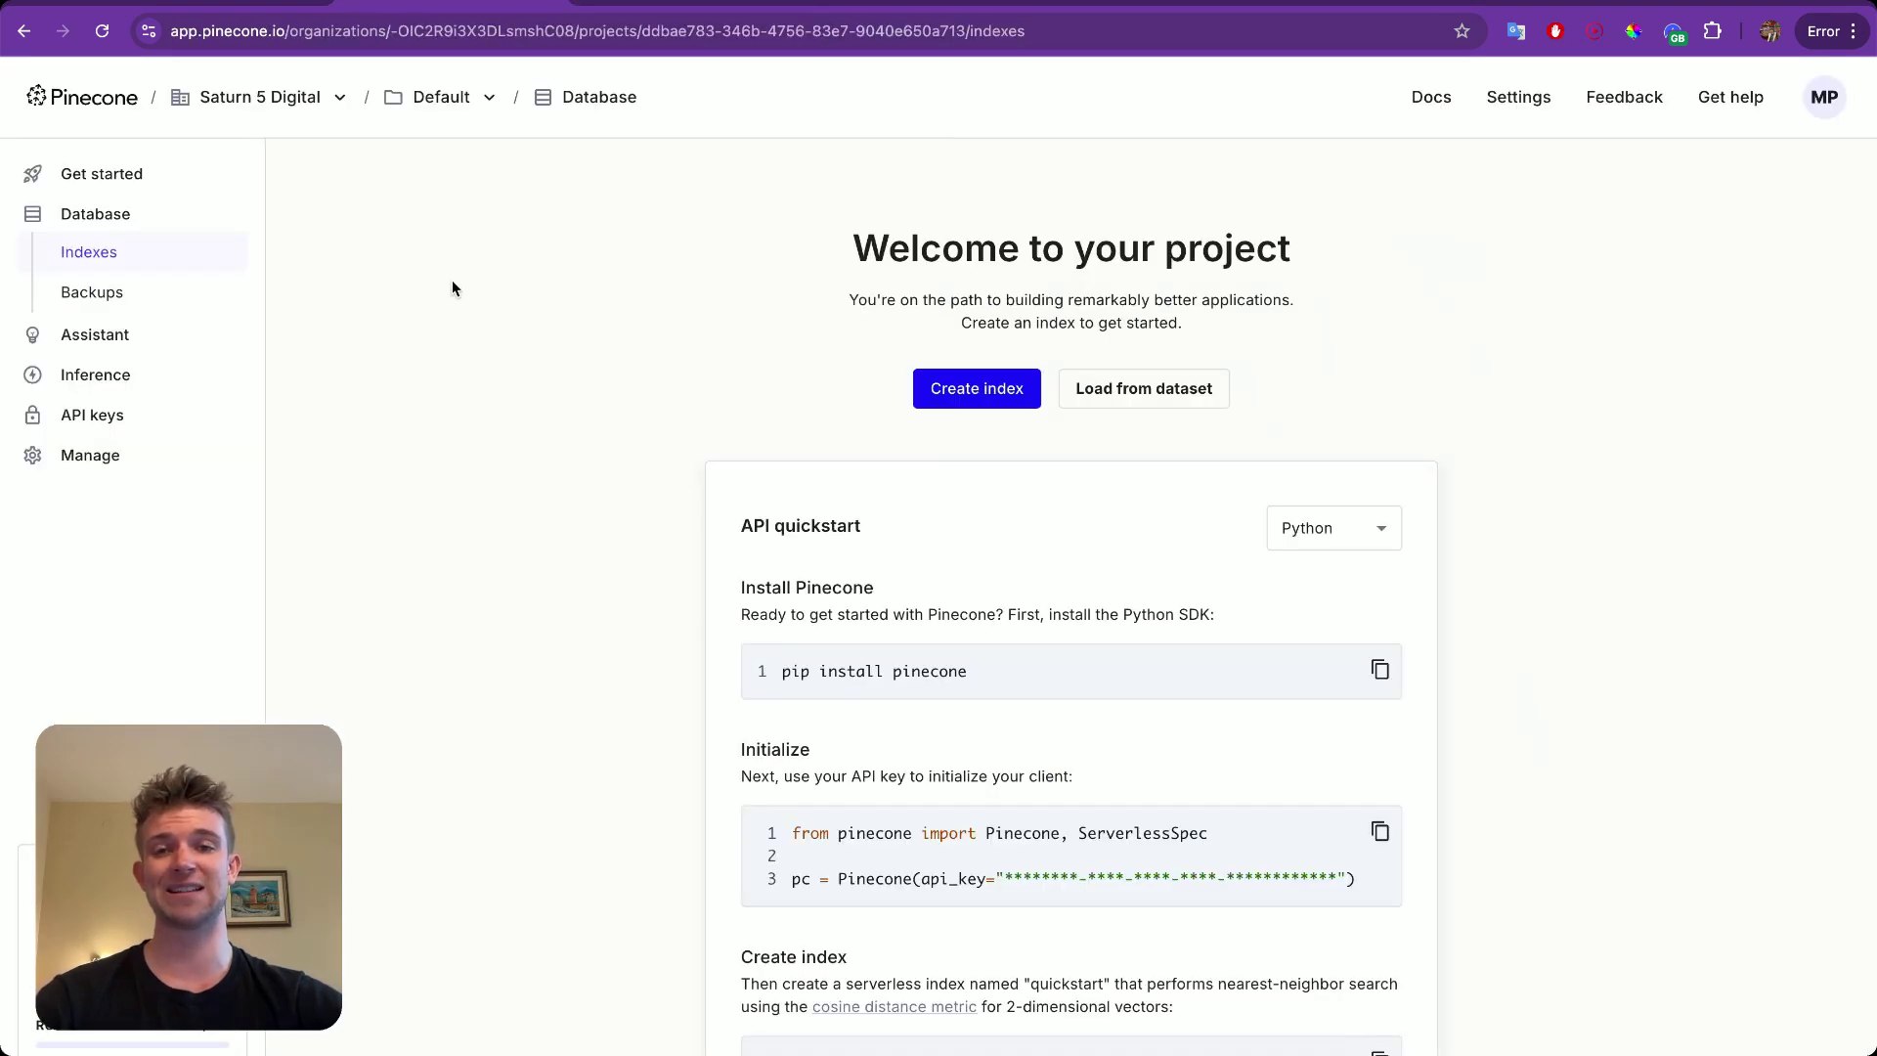
click(1158, 5)
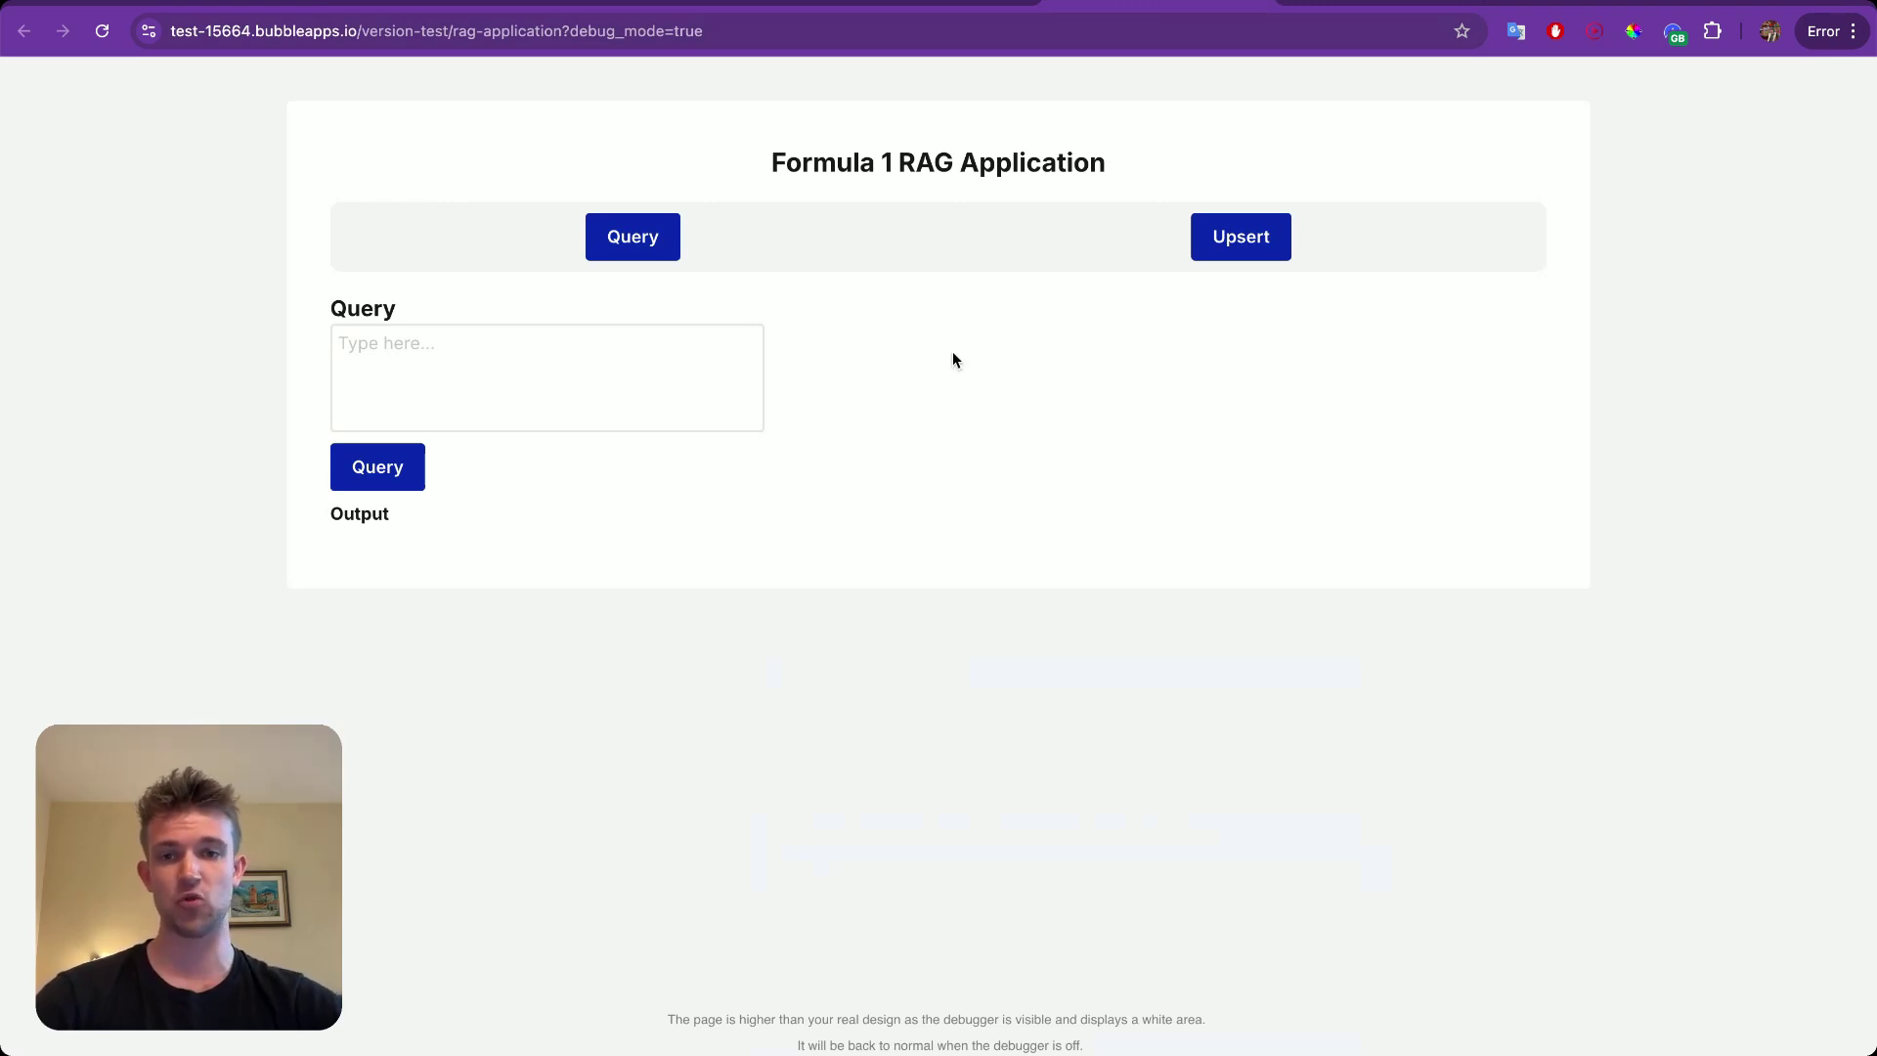
click(664, 240)
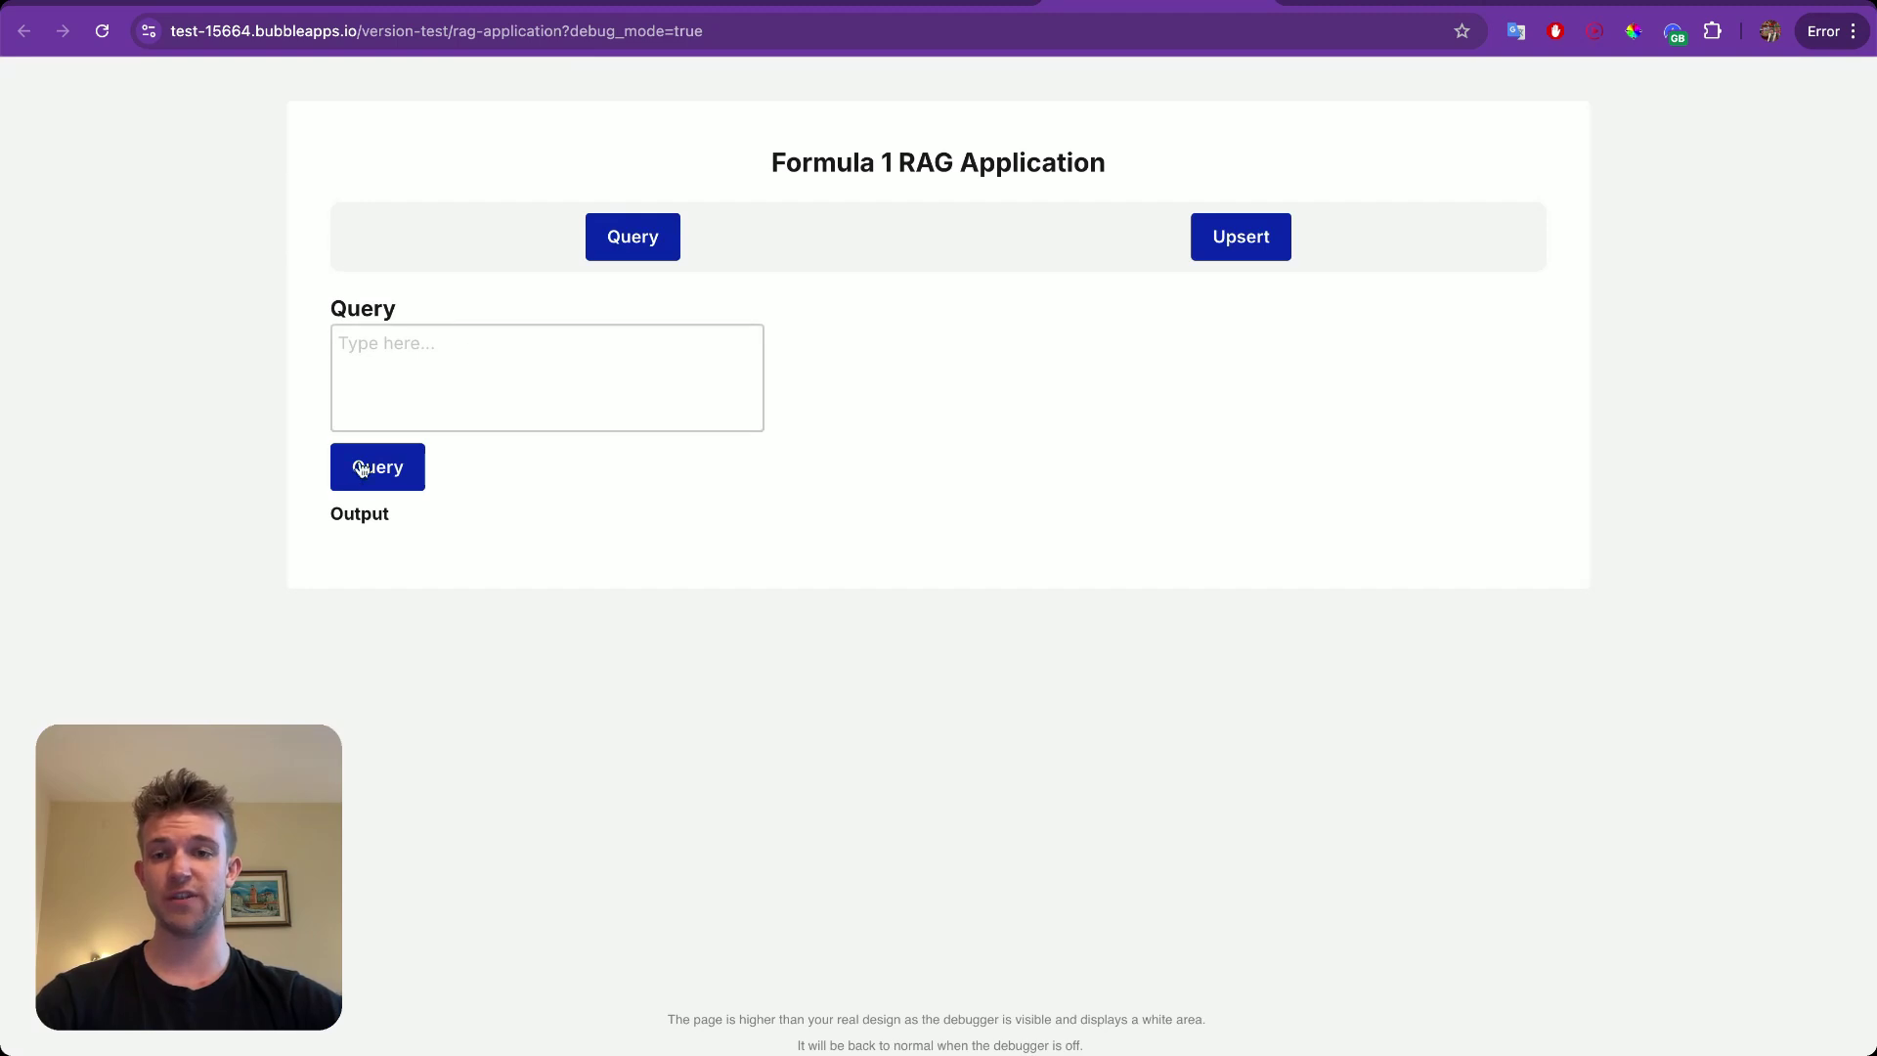
click(441, 344)
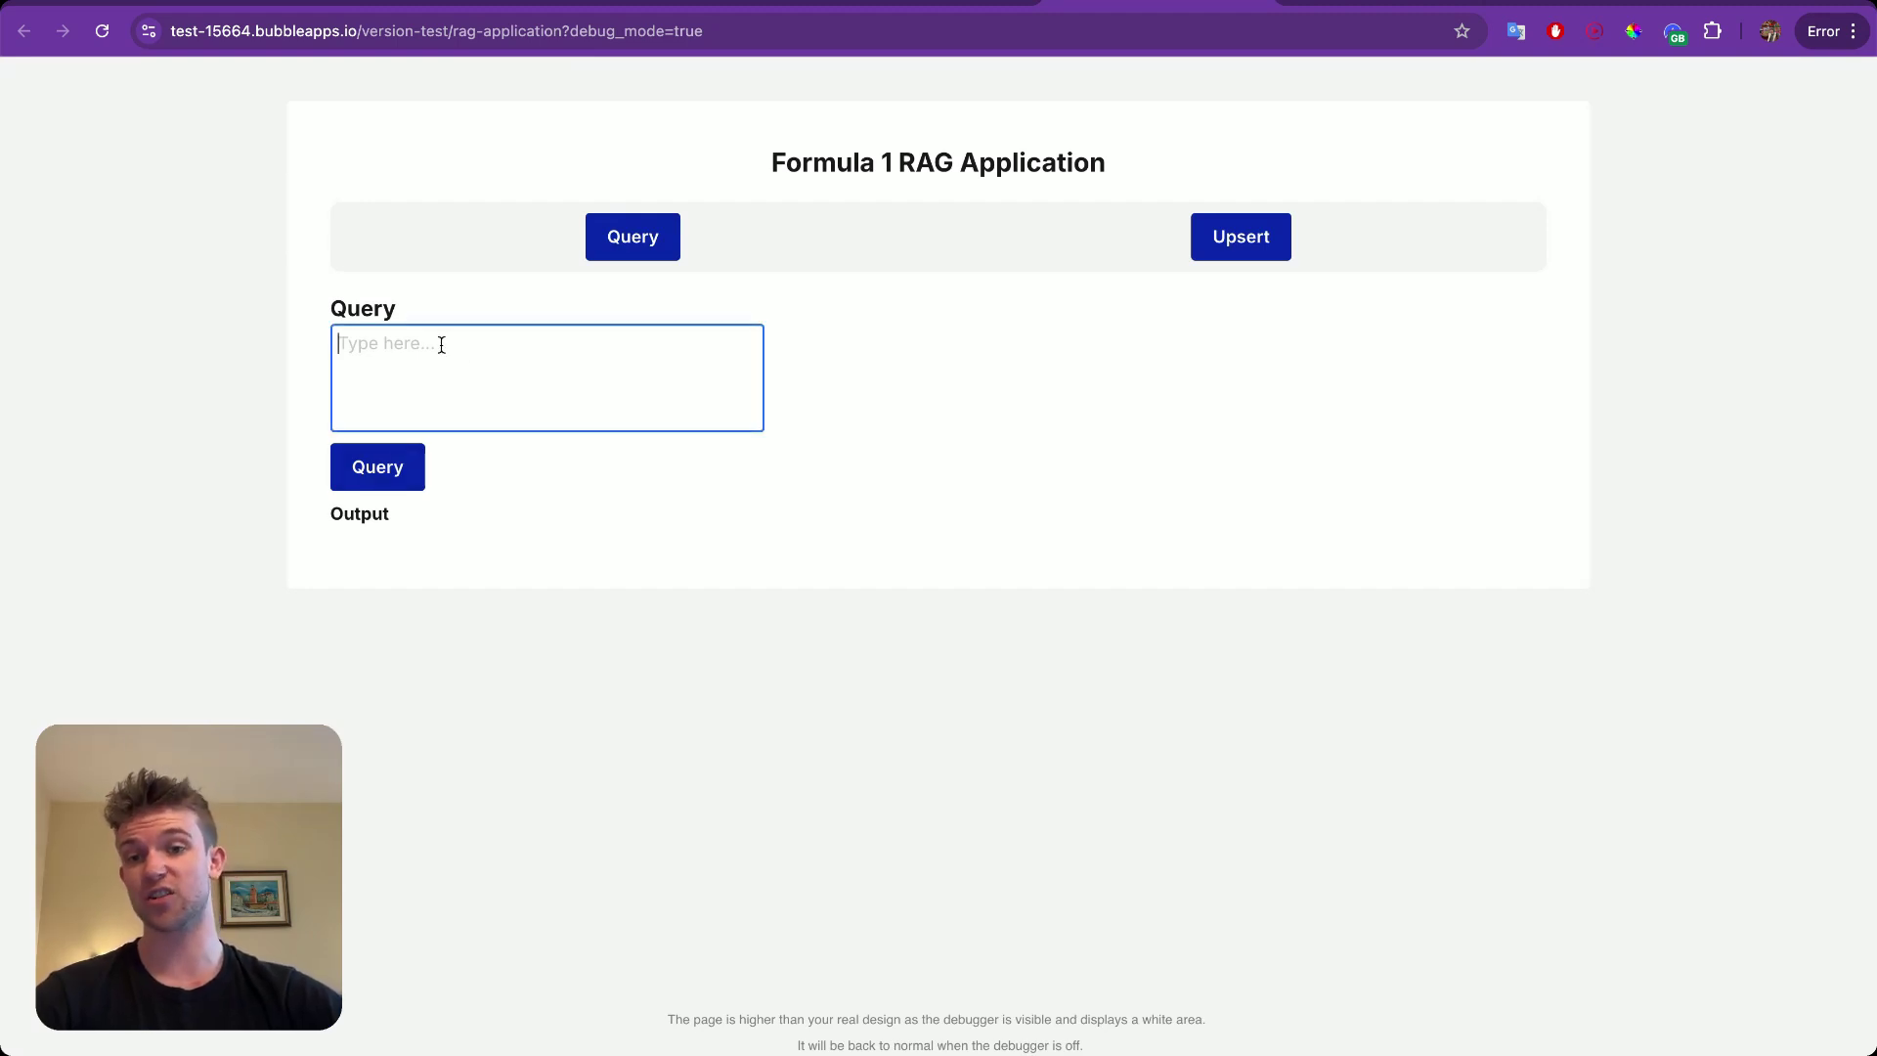
click(1241, 242)
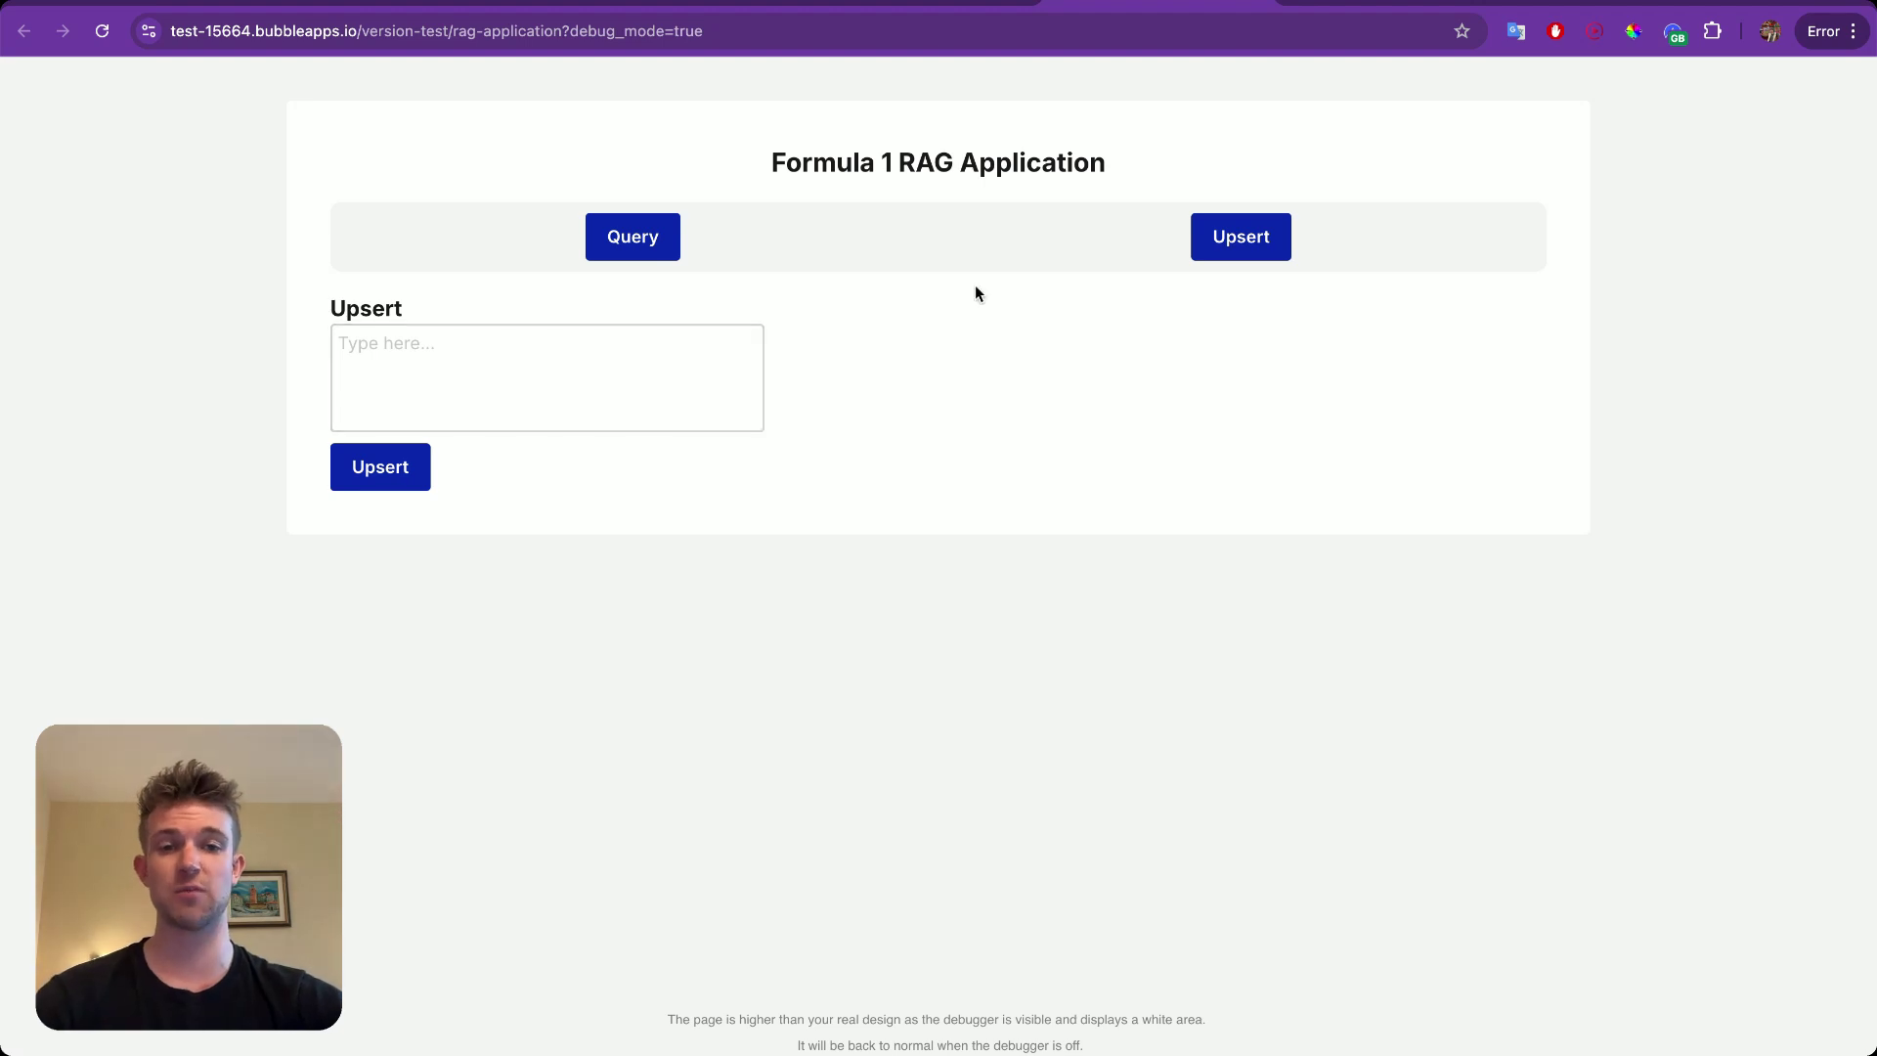
click(582, 401)
click(603, 252)
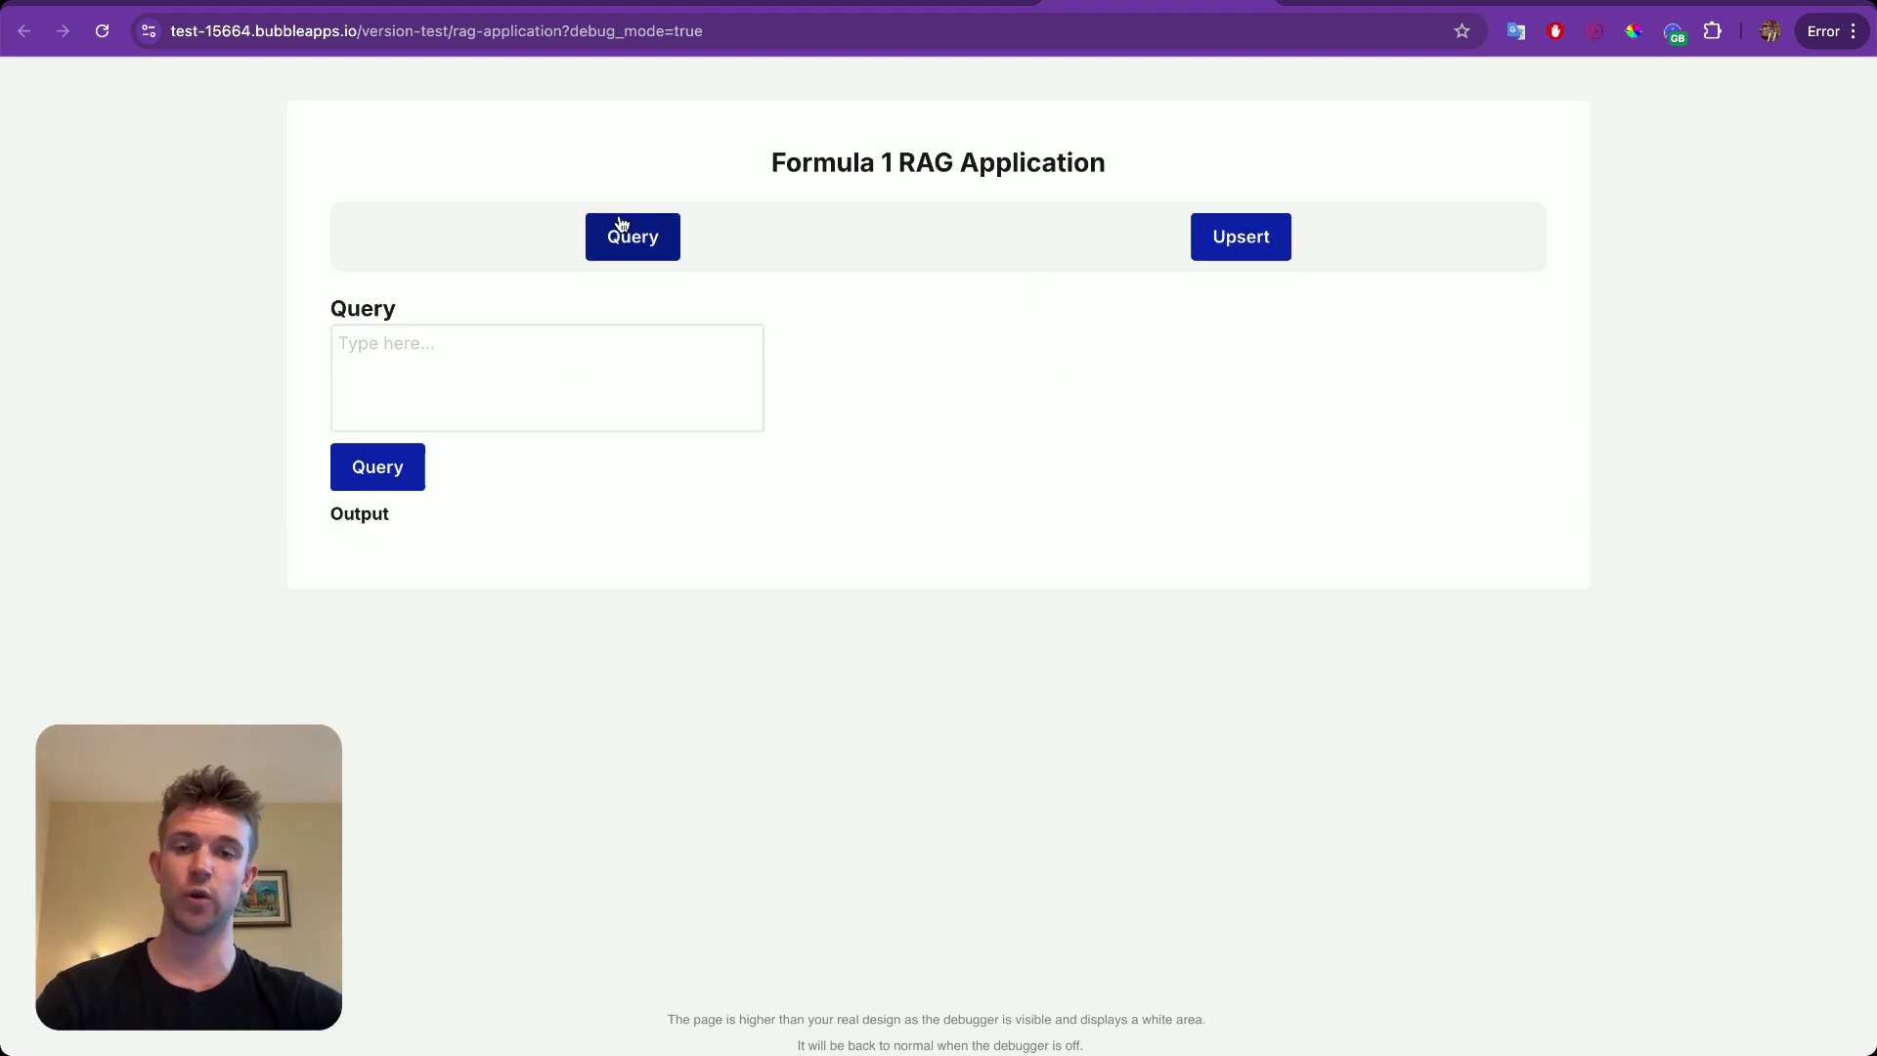
click(549, 344)
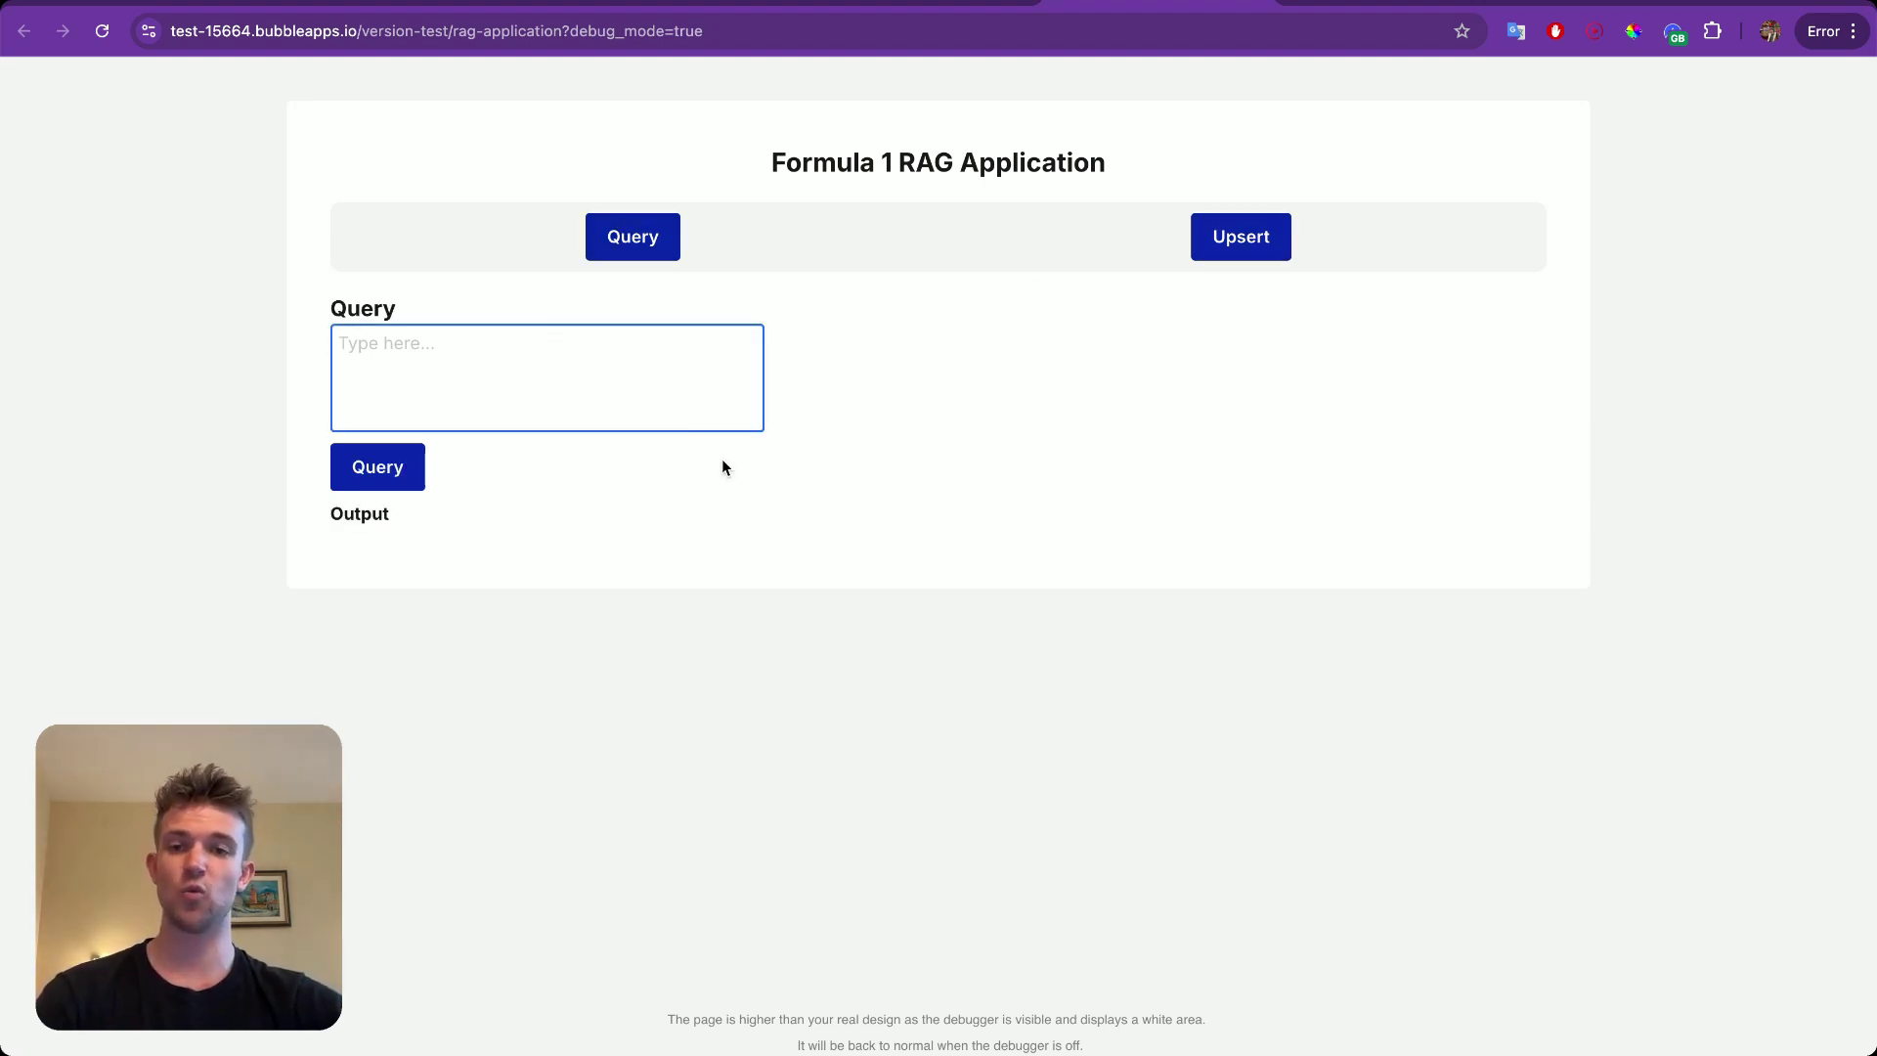
click(996, 419)
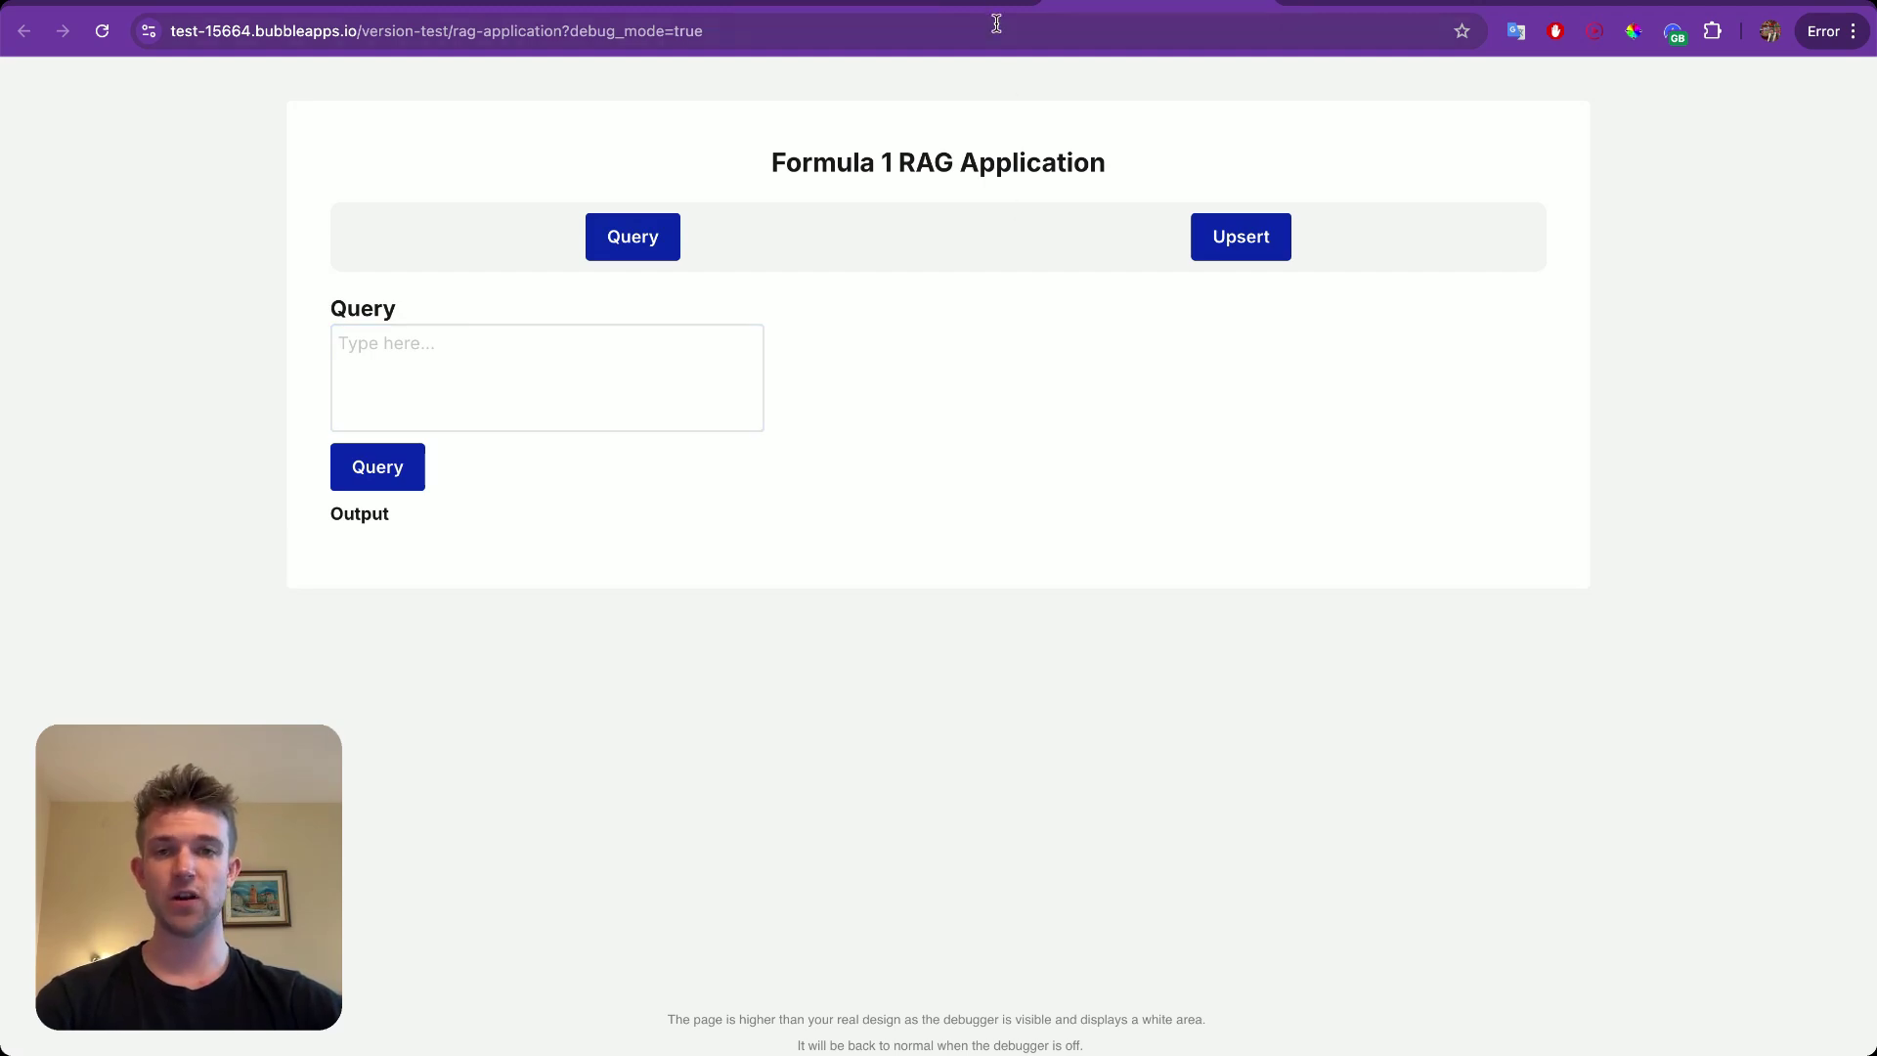
Switch to the Bubble editor and open the API Connector settings among the app's installed plugins.
click(884, 4)
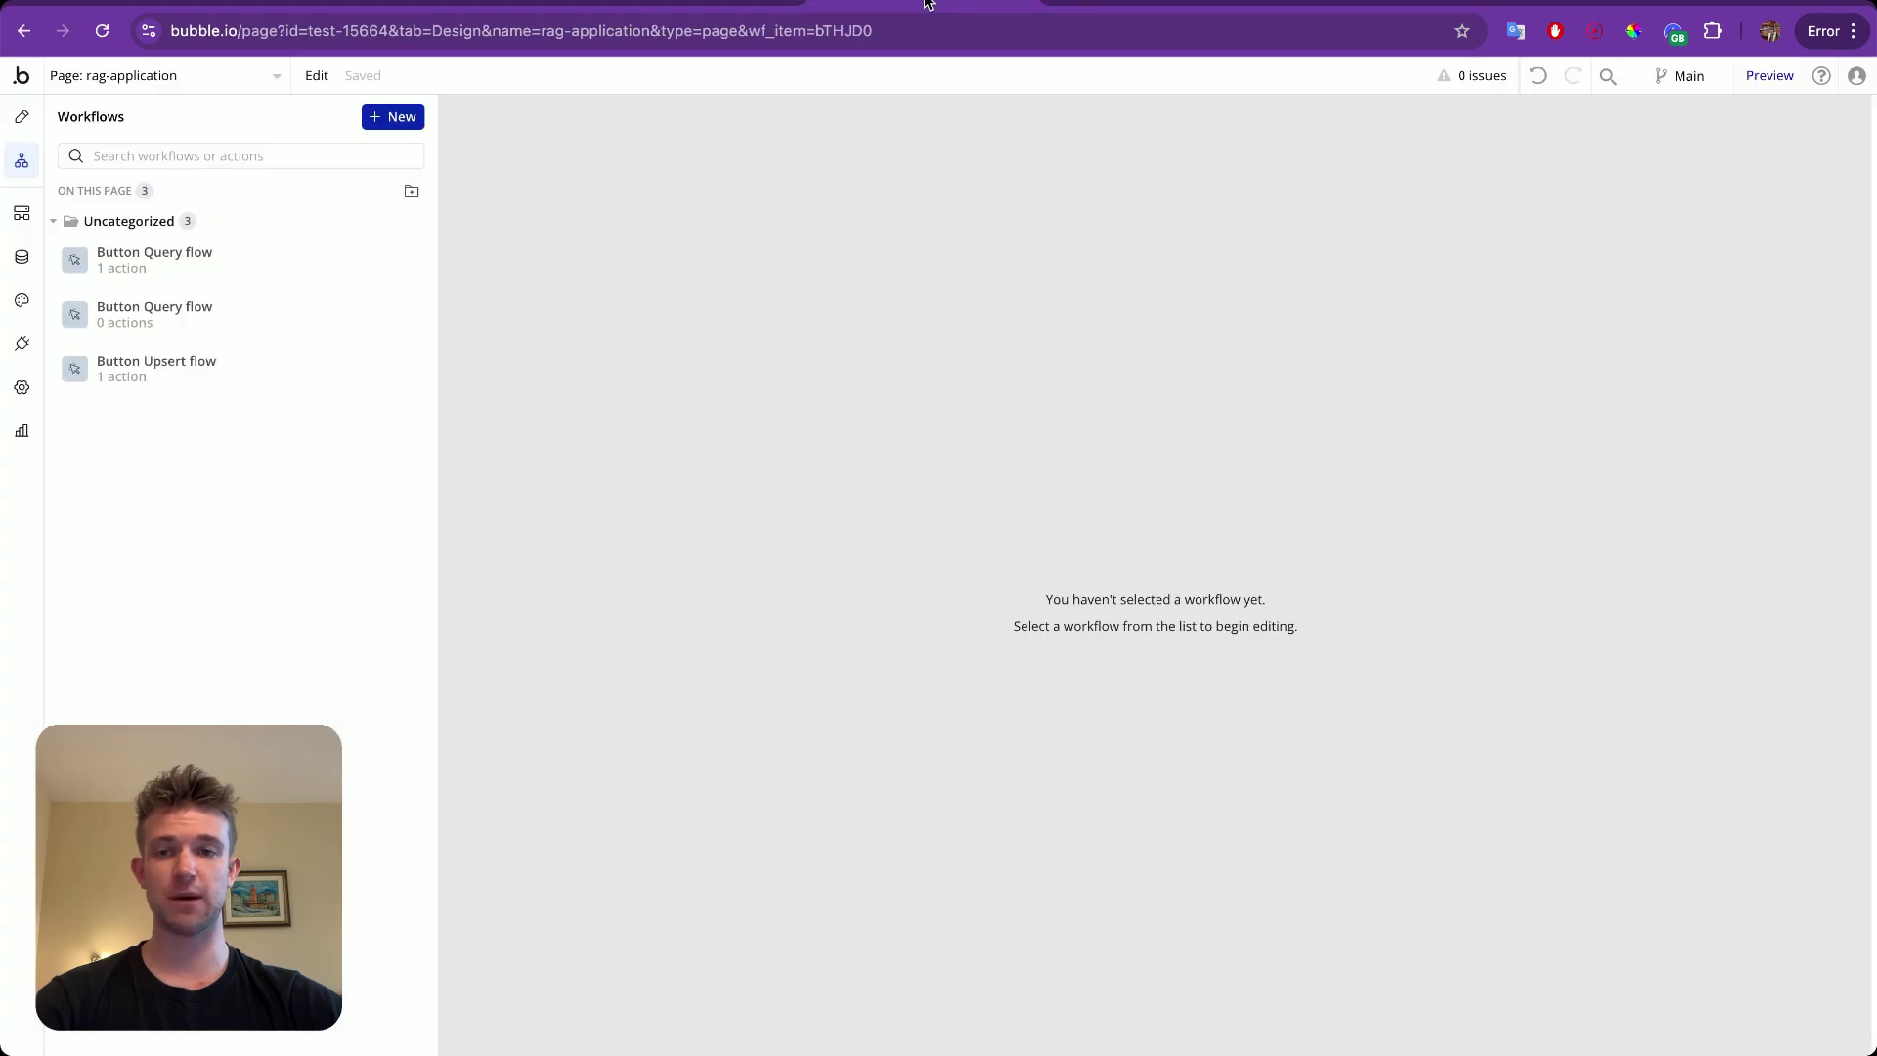
click(24, 345)
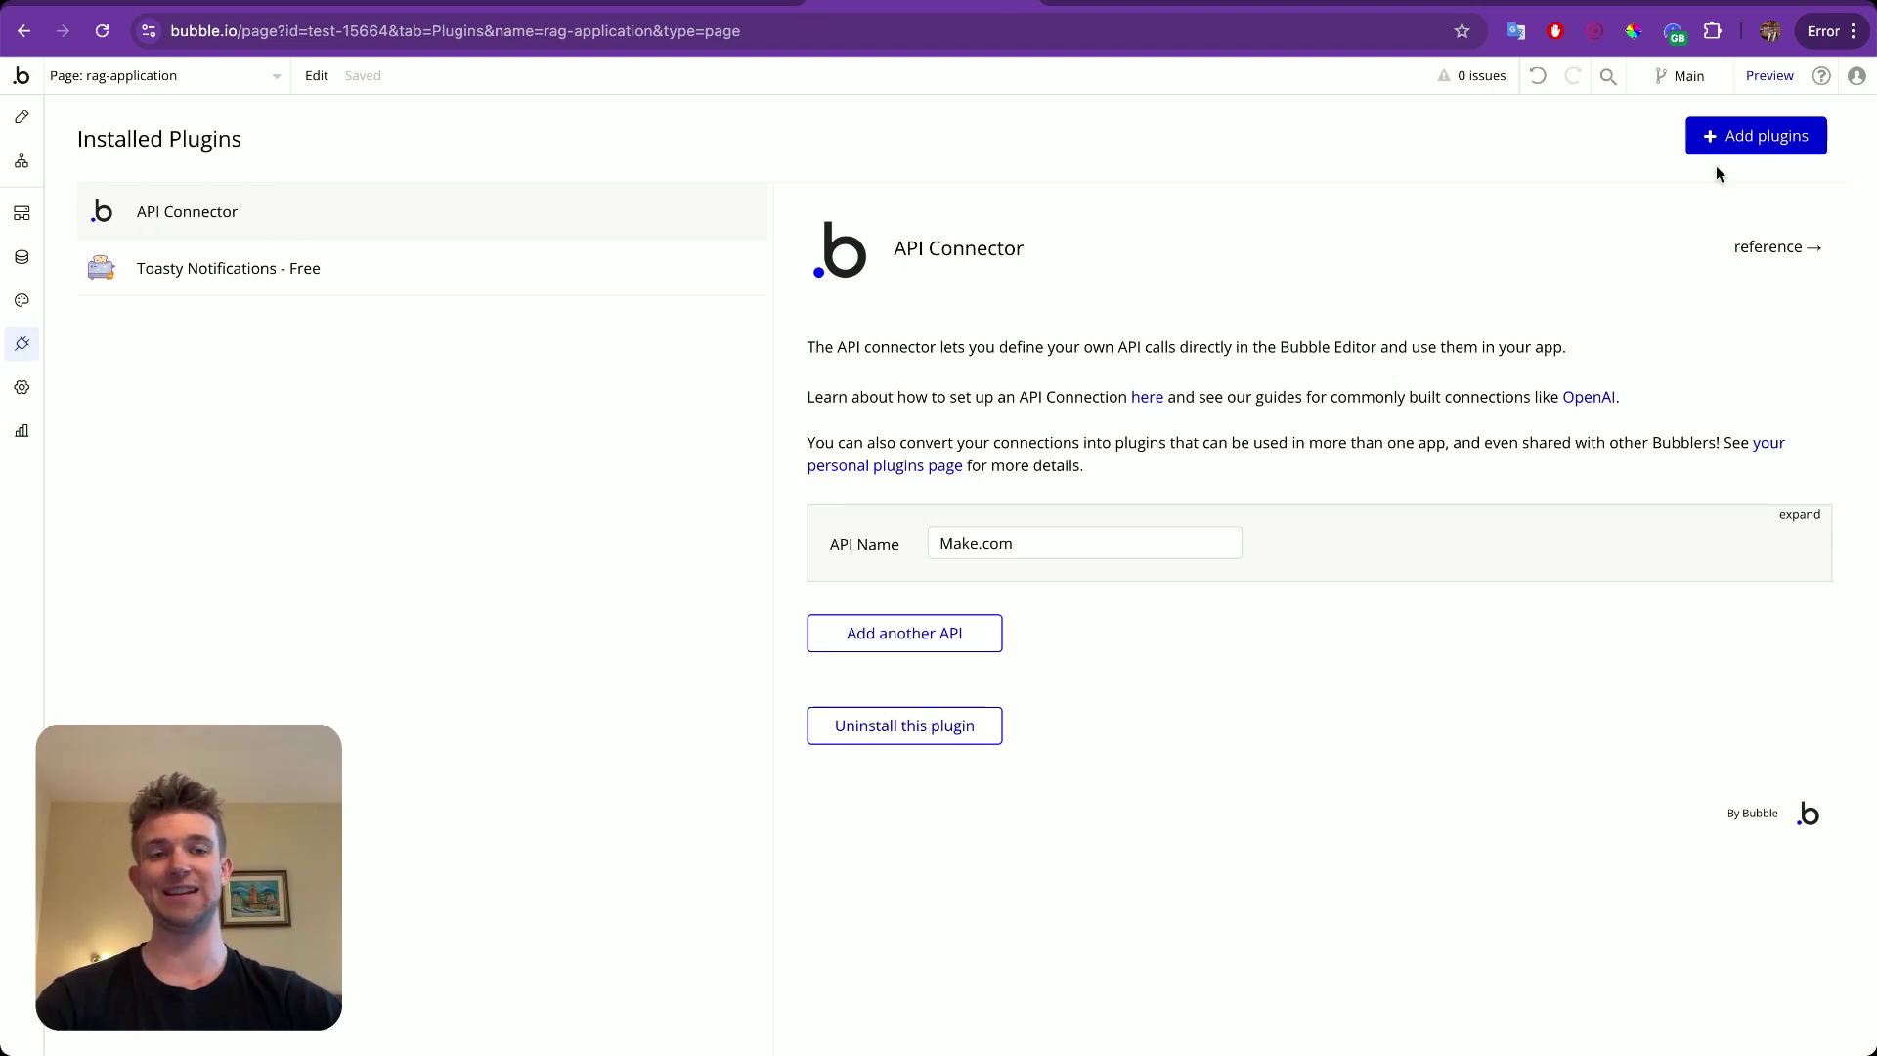
click(1750, 141)
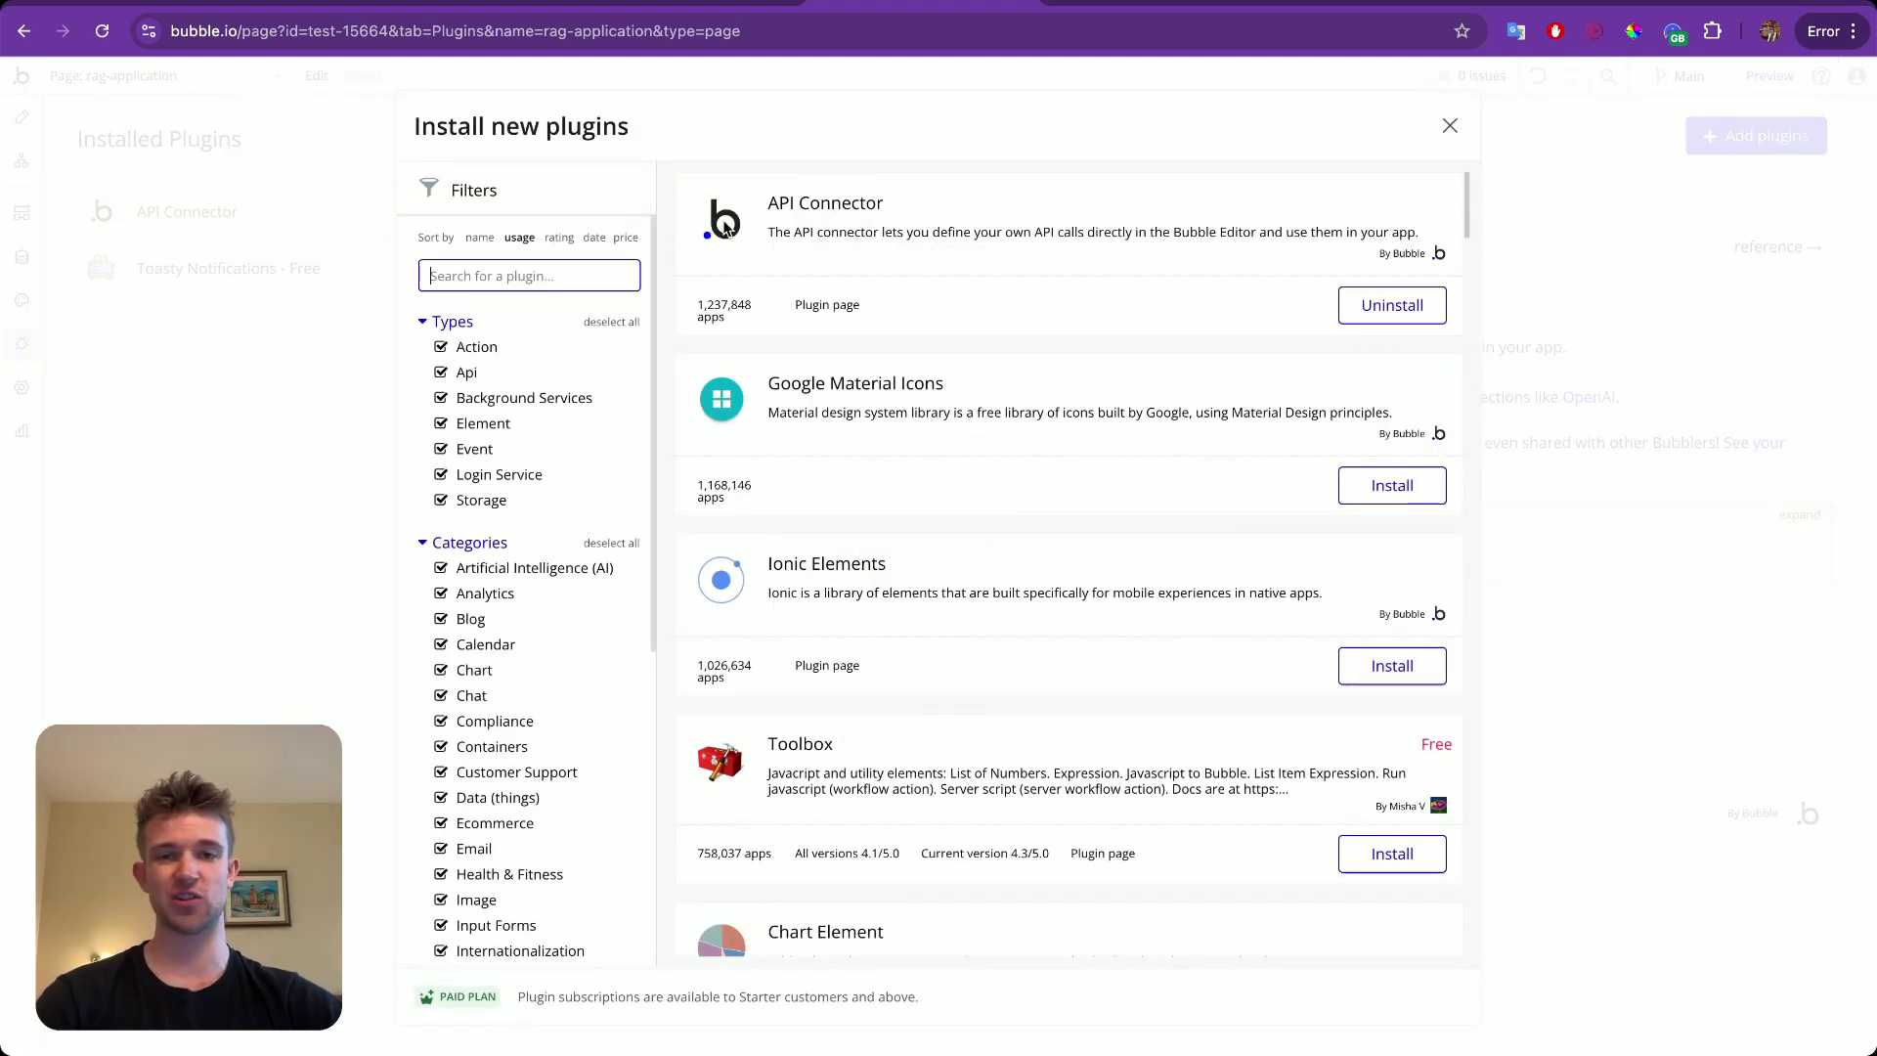
click(338, 407)
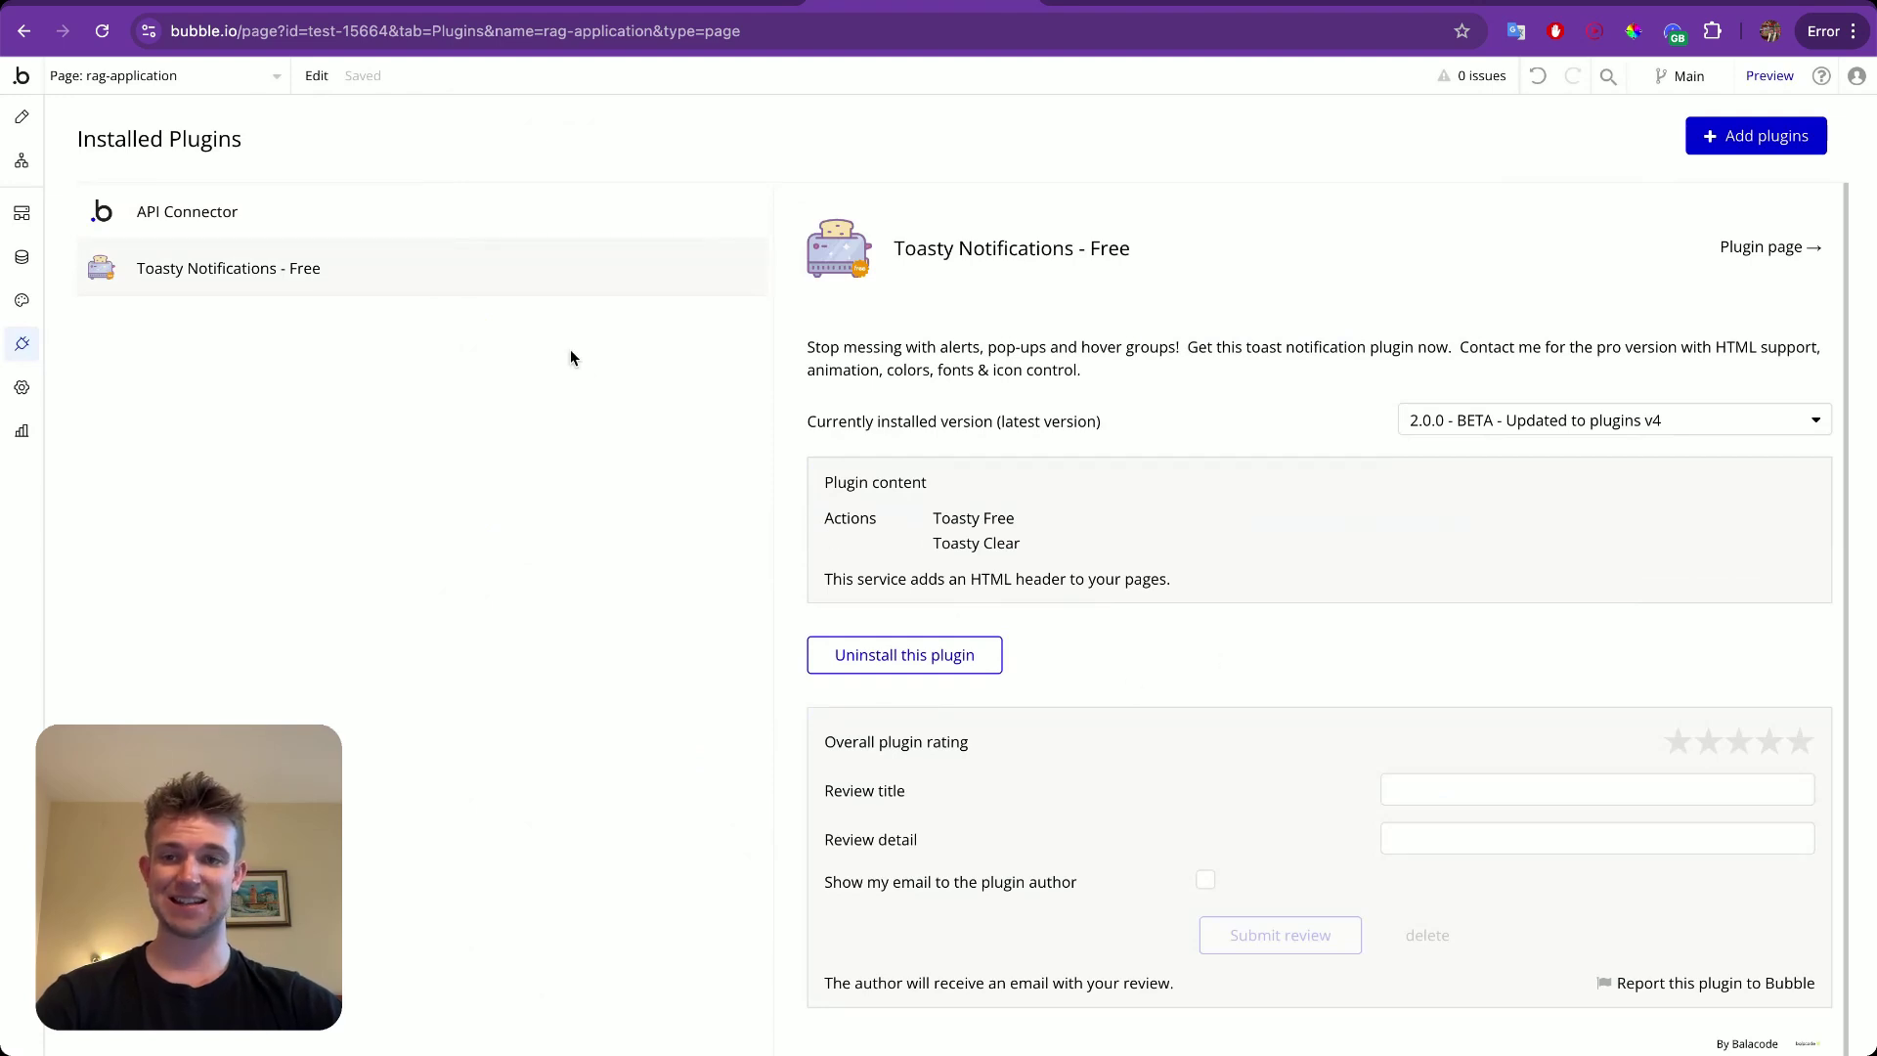
click(539, 217)
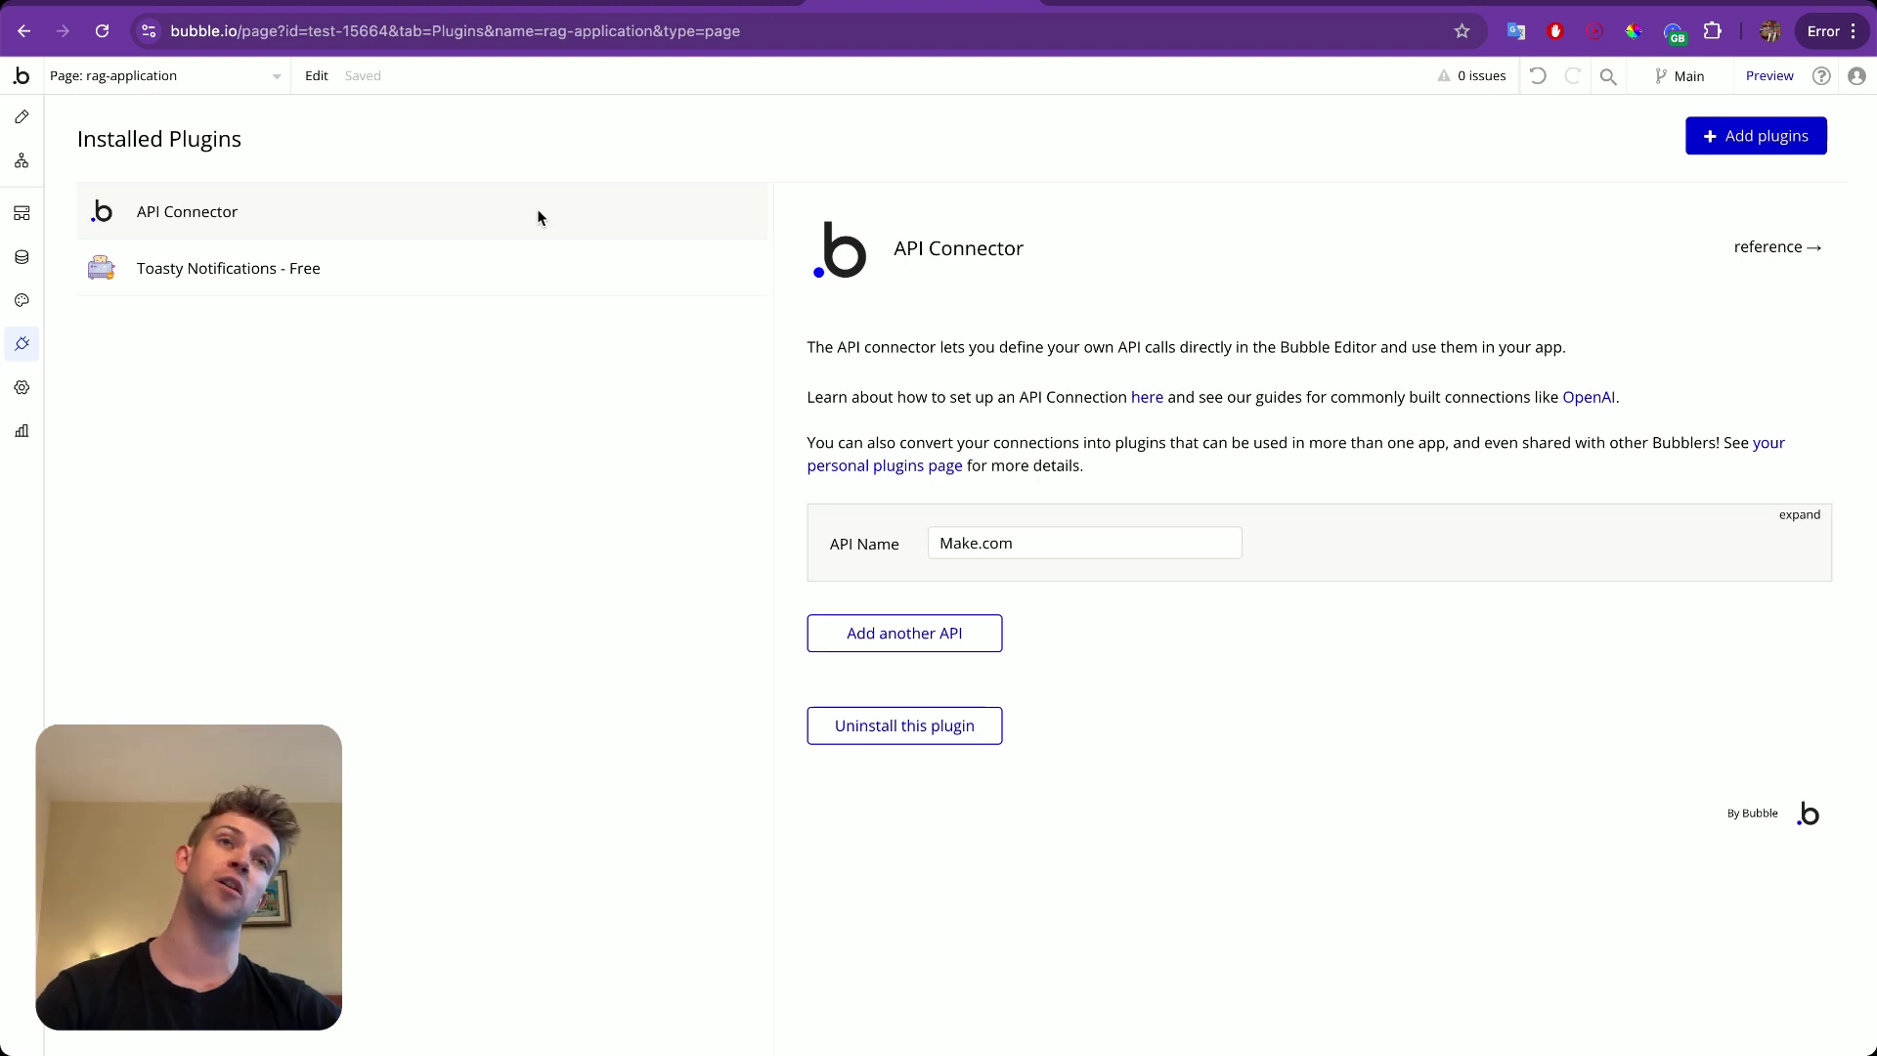
Add another API to the API Connector and name it OpenAI.
click(893, 645)
triple_click(1013, 645)
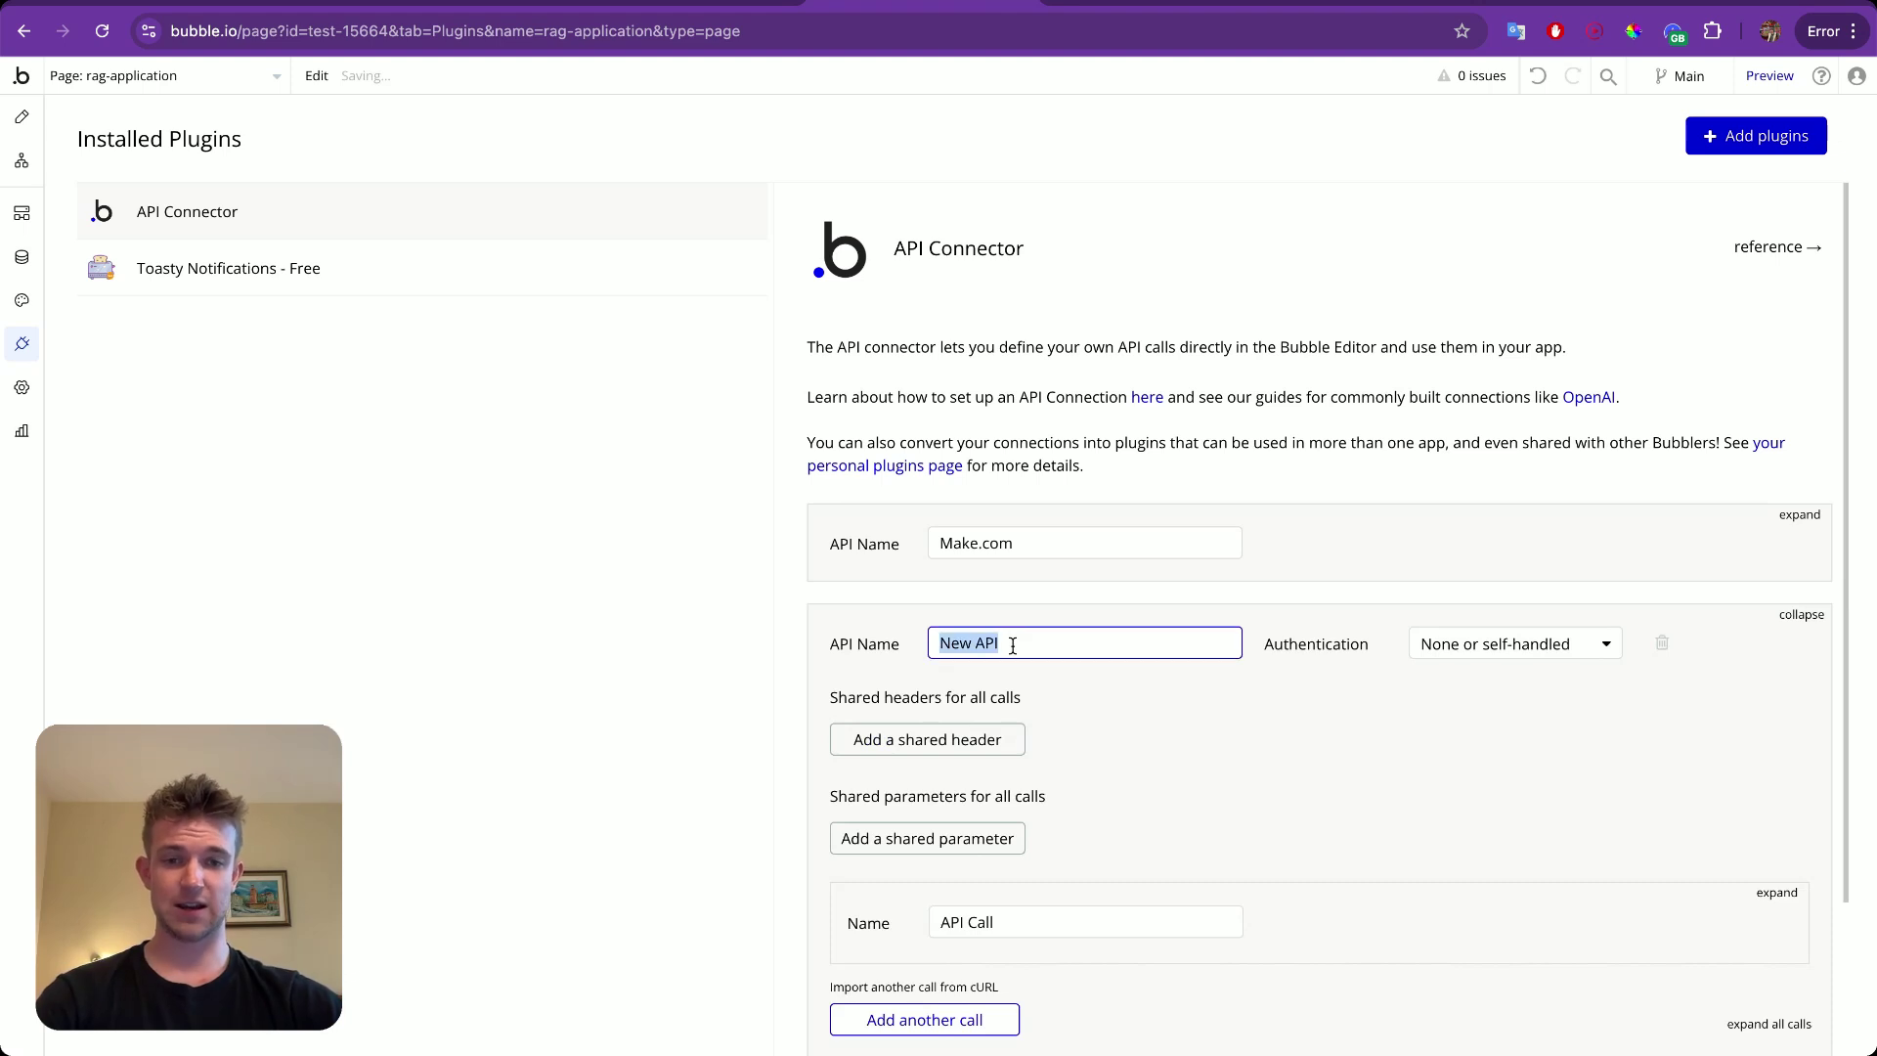
text(Open)
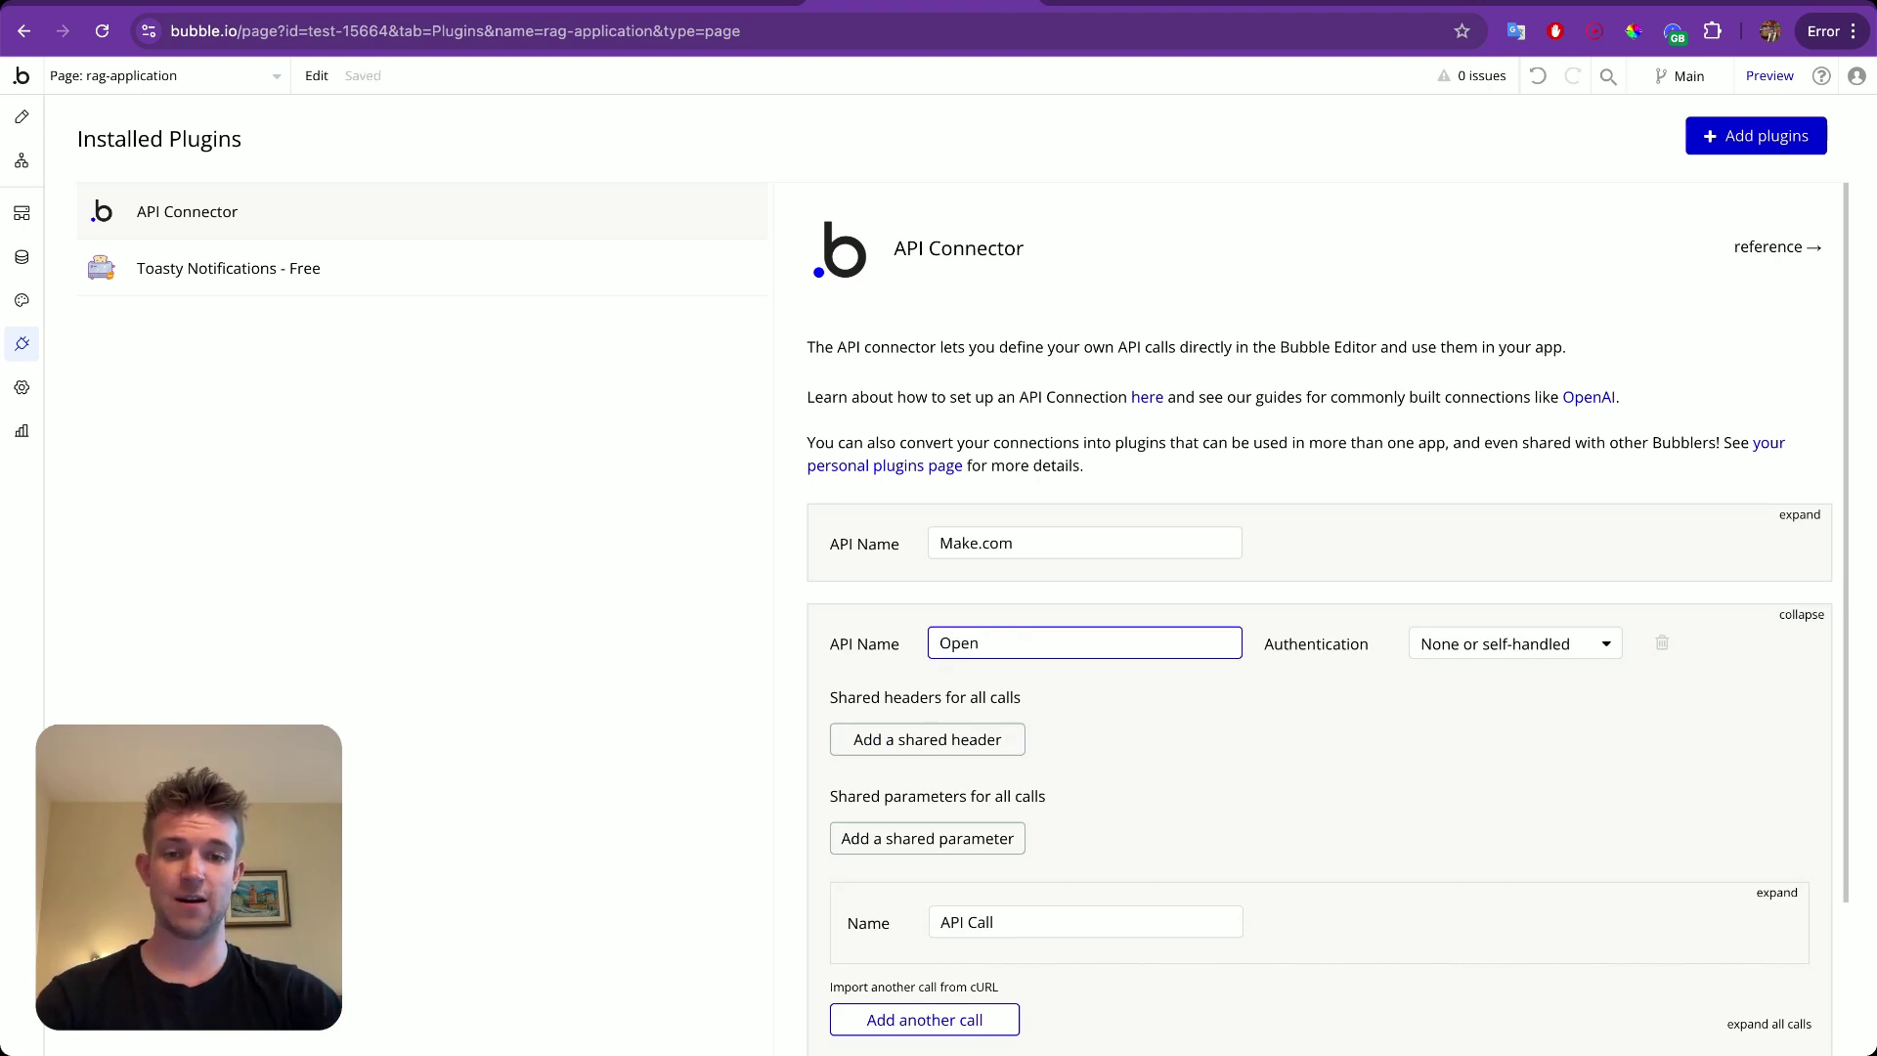
text(aAI)
click(1268, 729)
Add a shared header to the OpenAI API with the key Authorization and the value prefix "Bearer ".
click(977, 740)
click(975, 744)
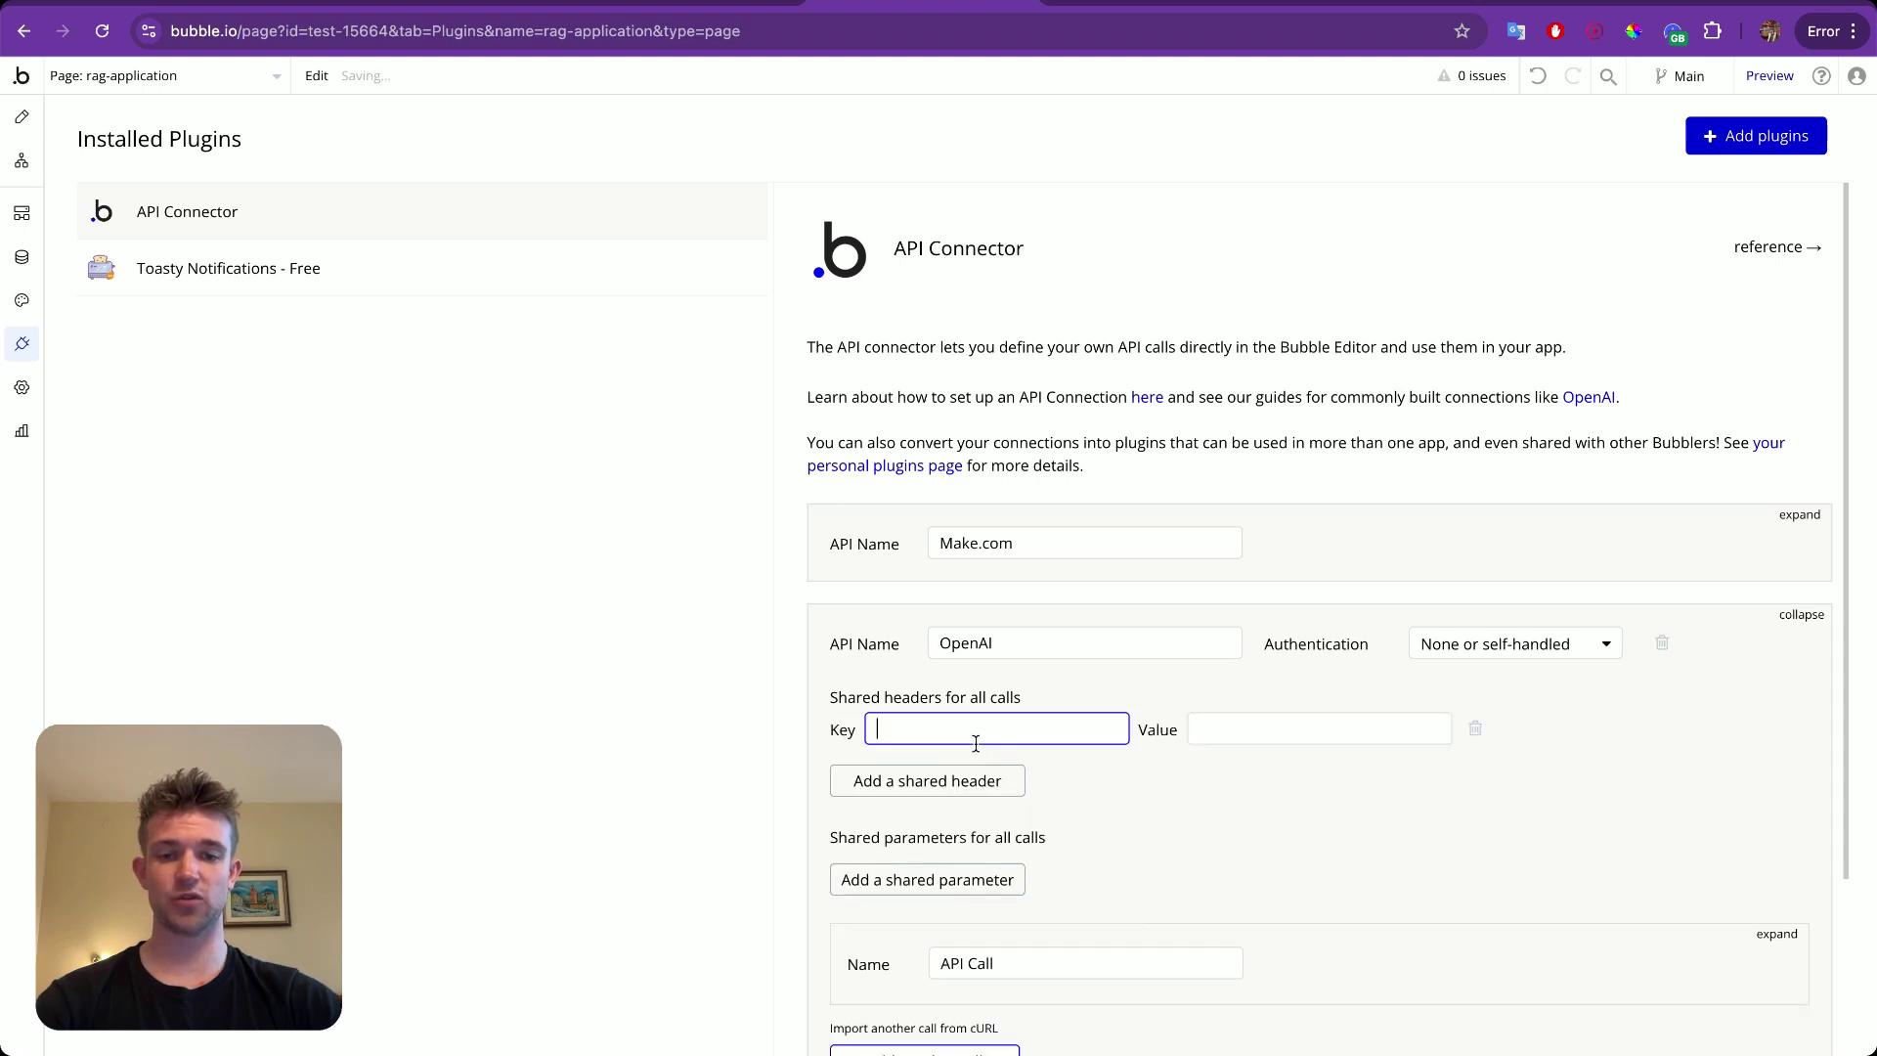
text(Authori)
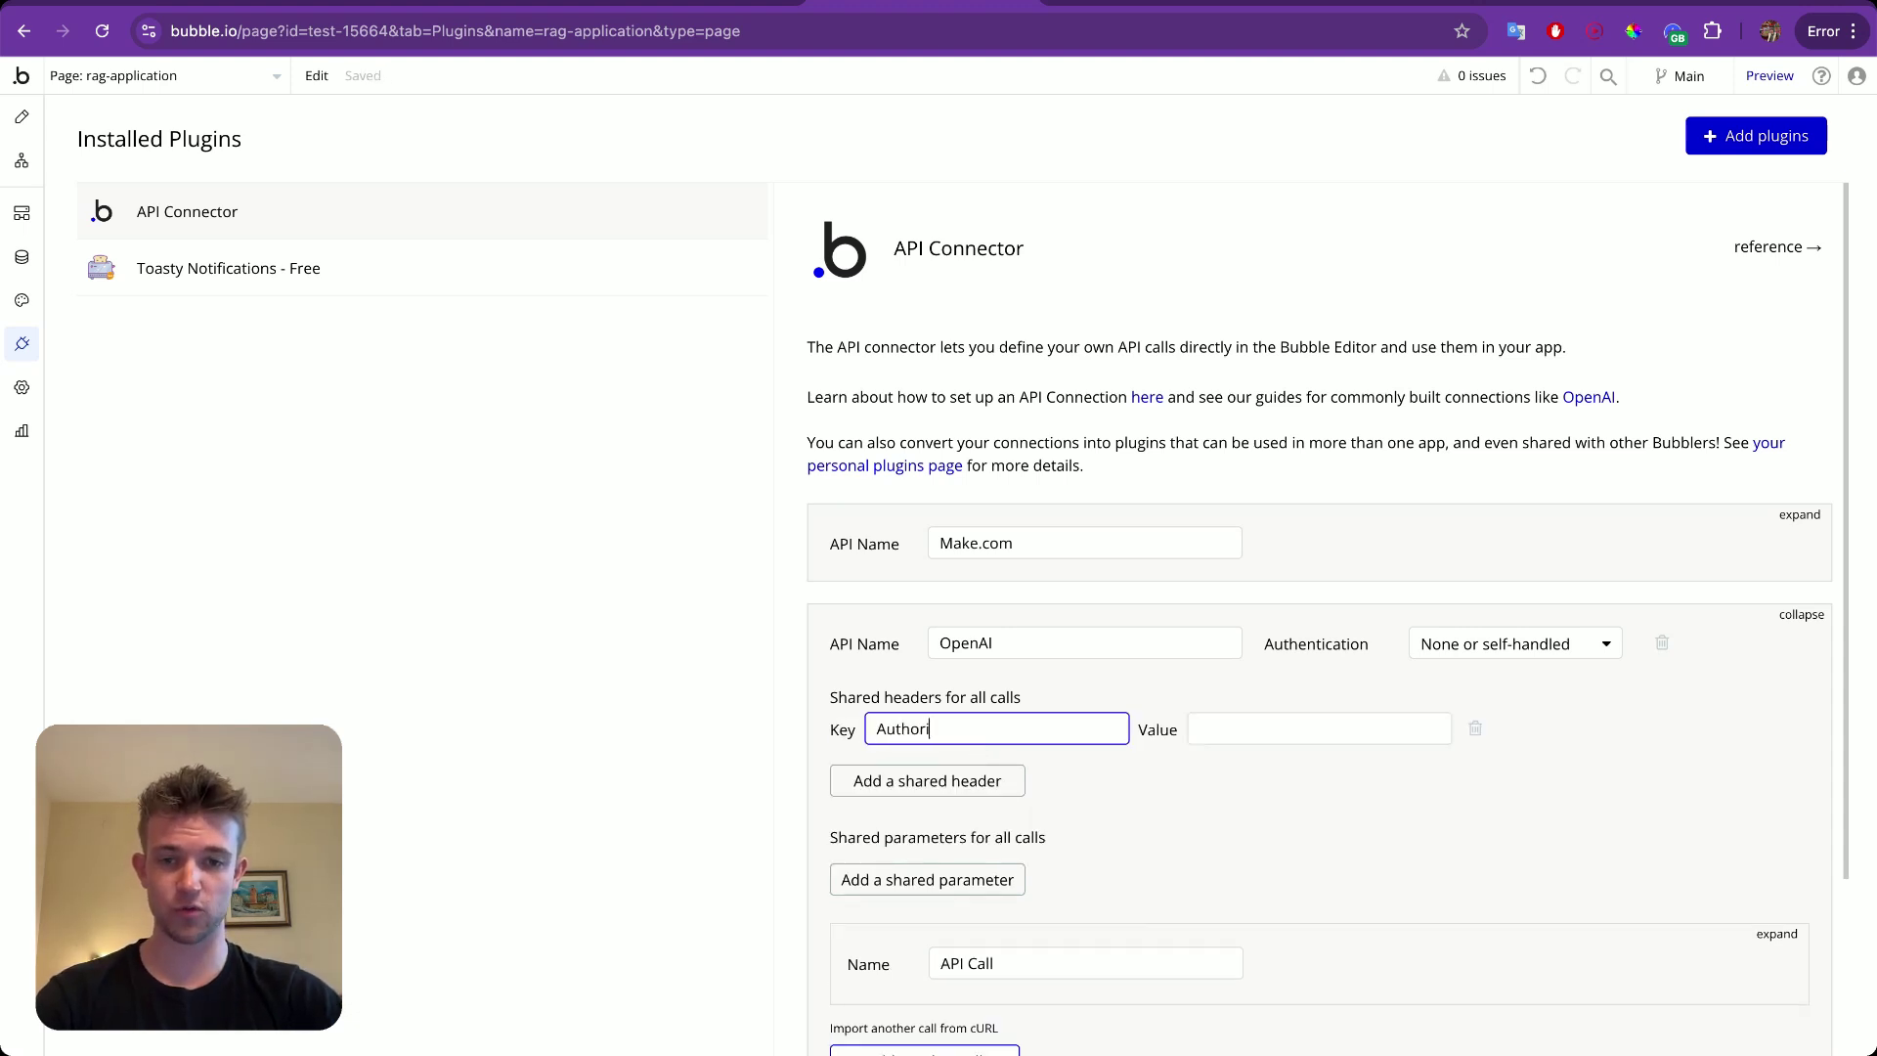
text(zation)
click(1294, 733)
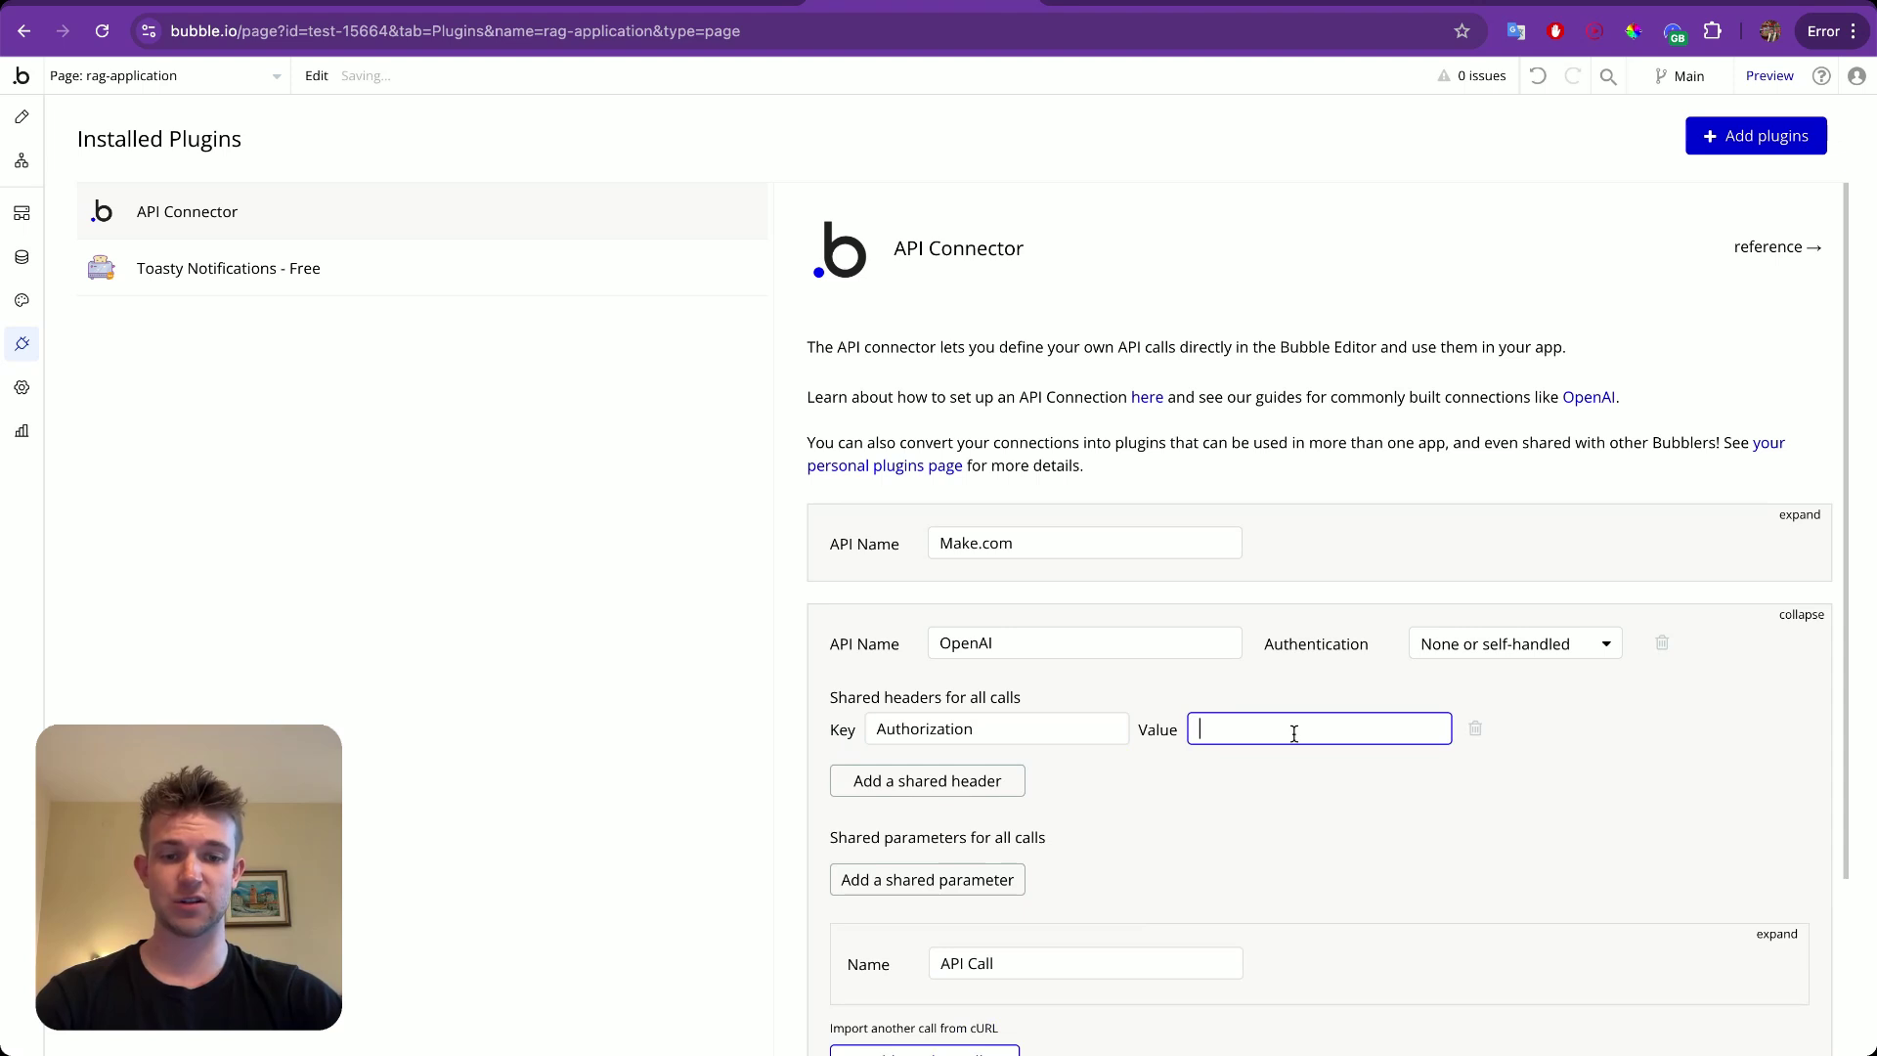
text(Bearer)
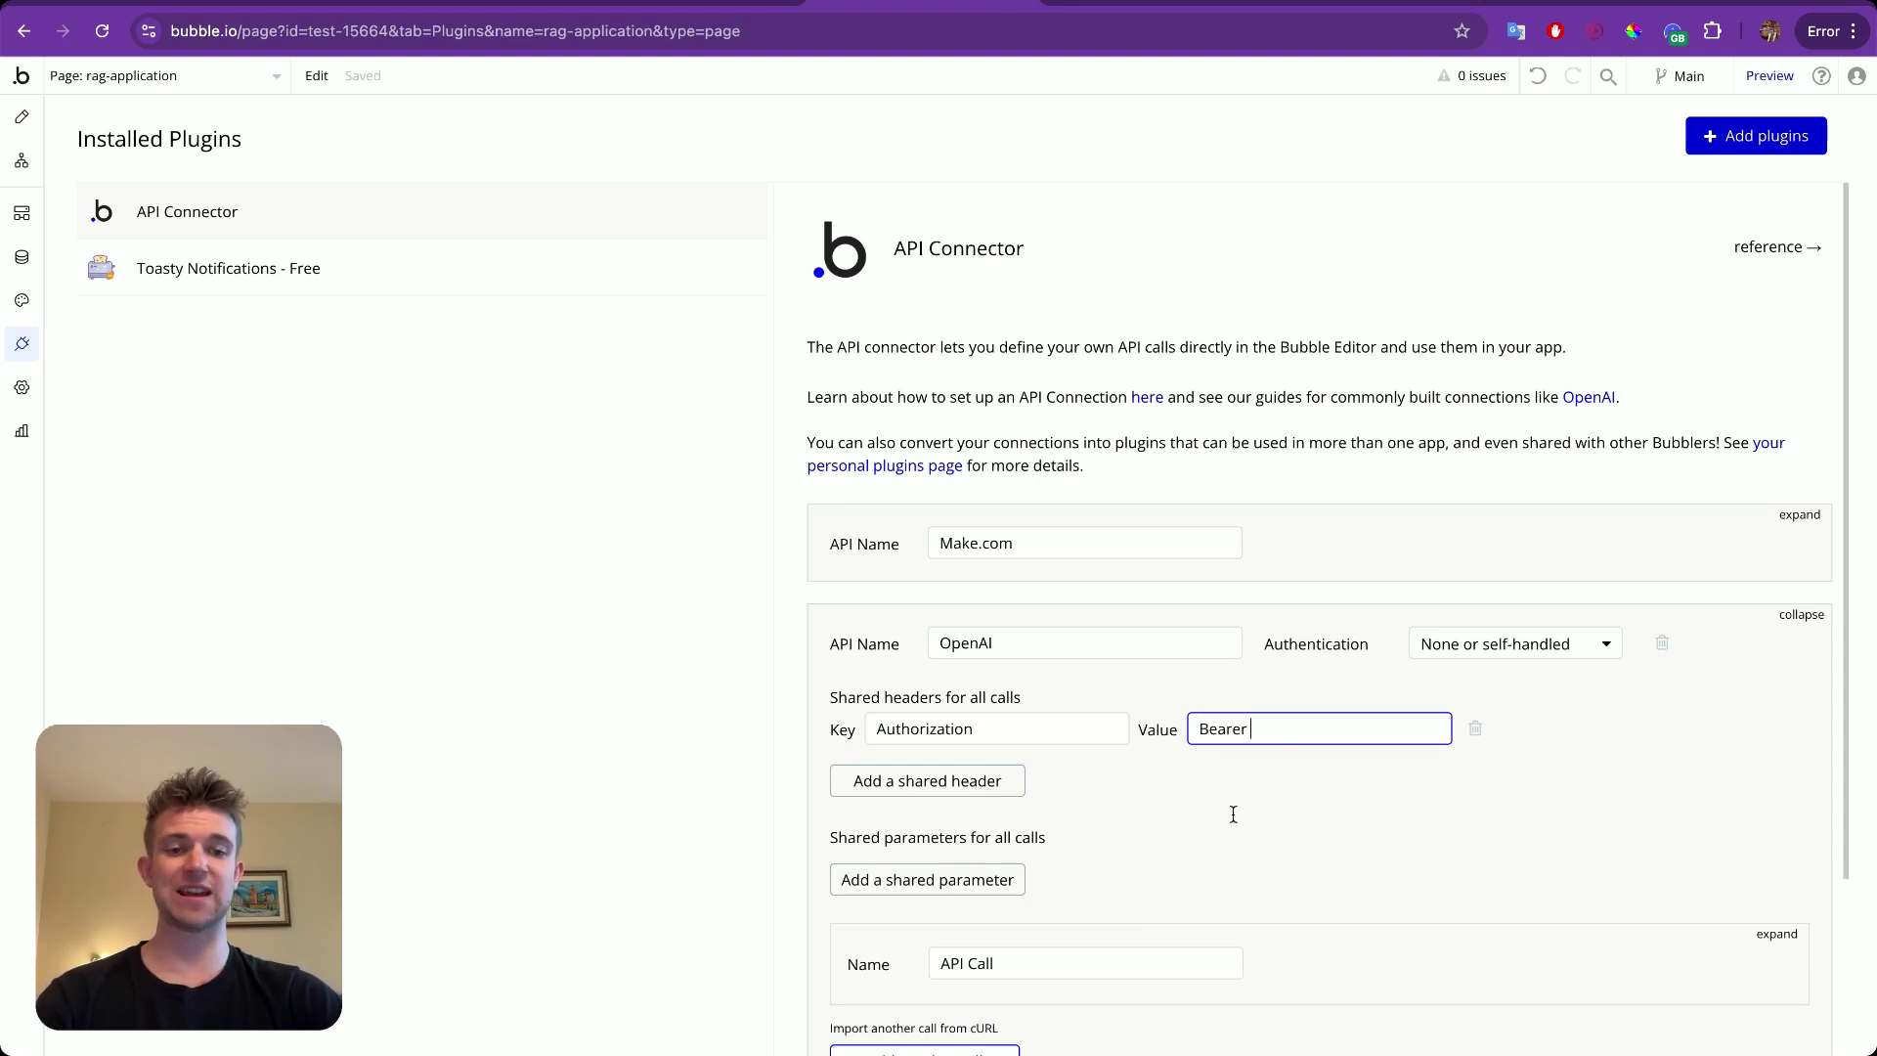
click(1229, 818)
Switch to the OpenAI platform, create a project secret key named F1RAG with all permissions, and copy it.
key(ctrl+shift+Tab)
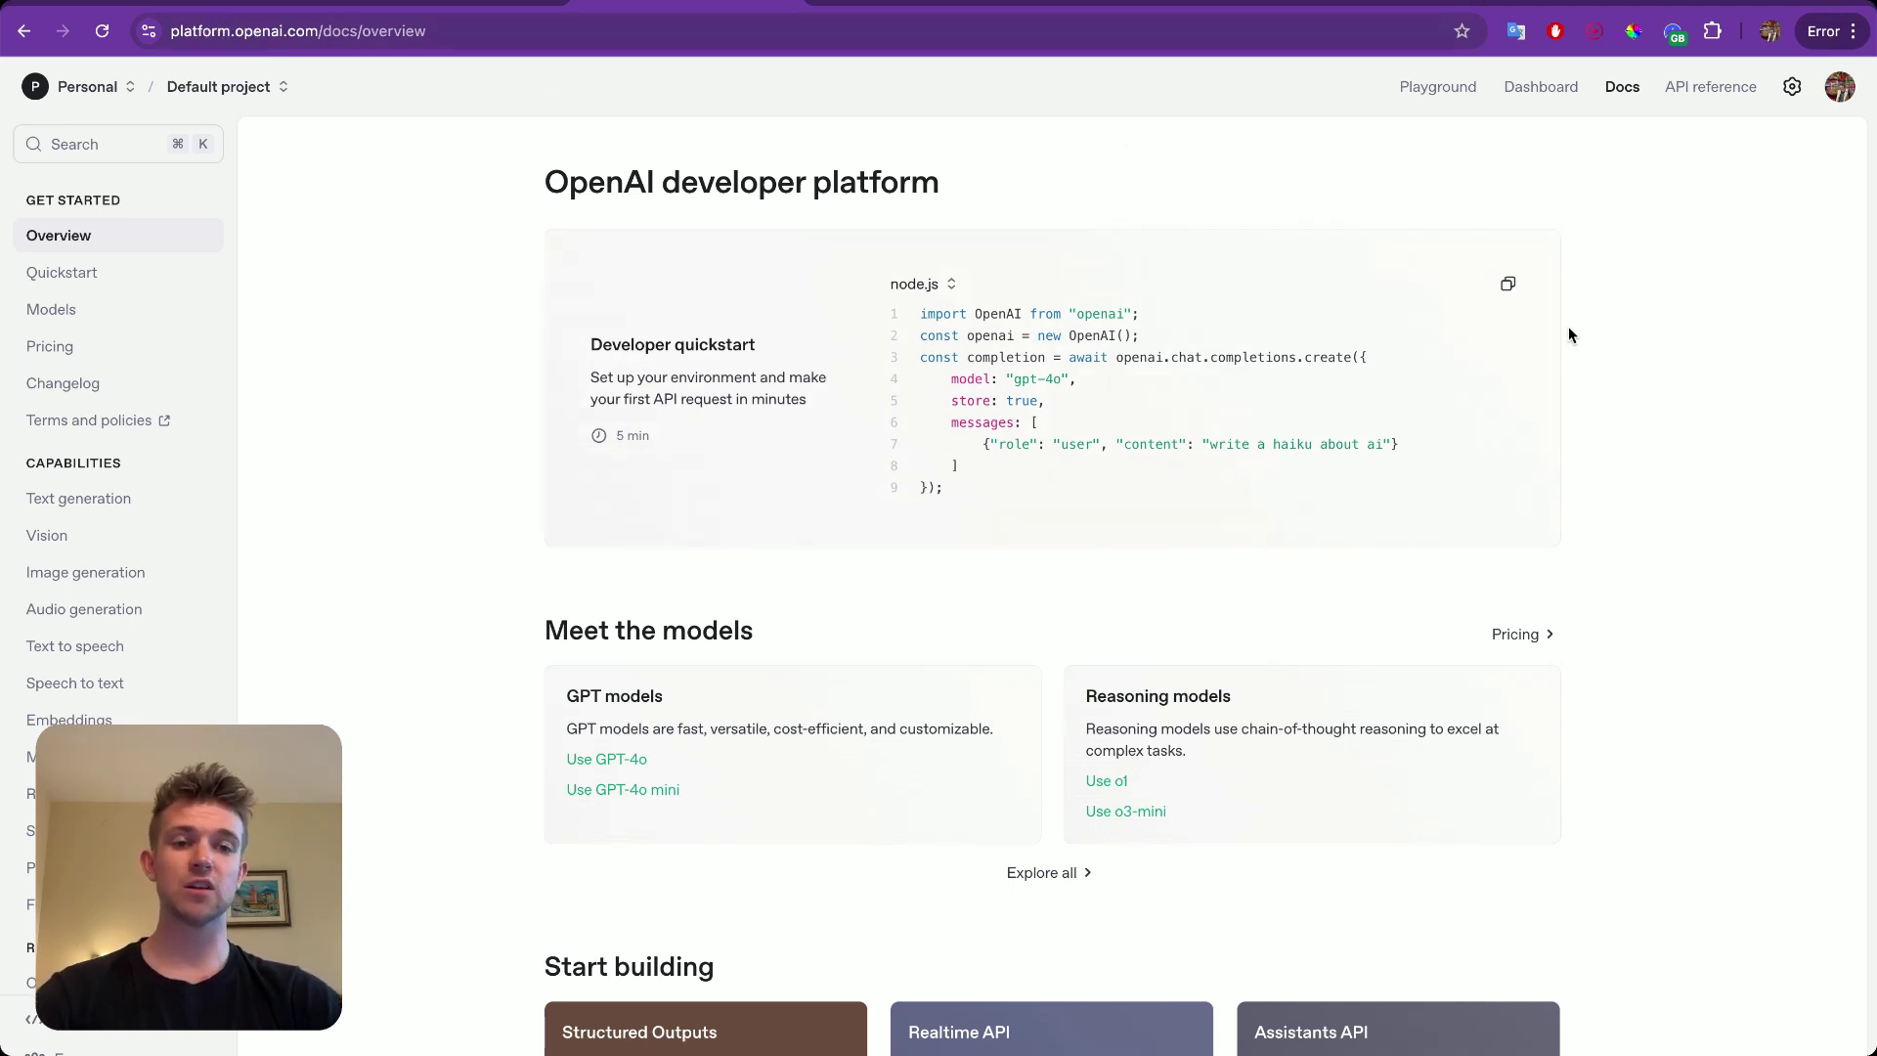
click(1792, 86)
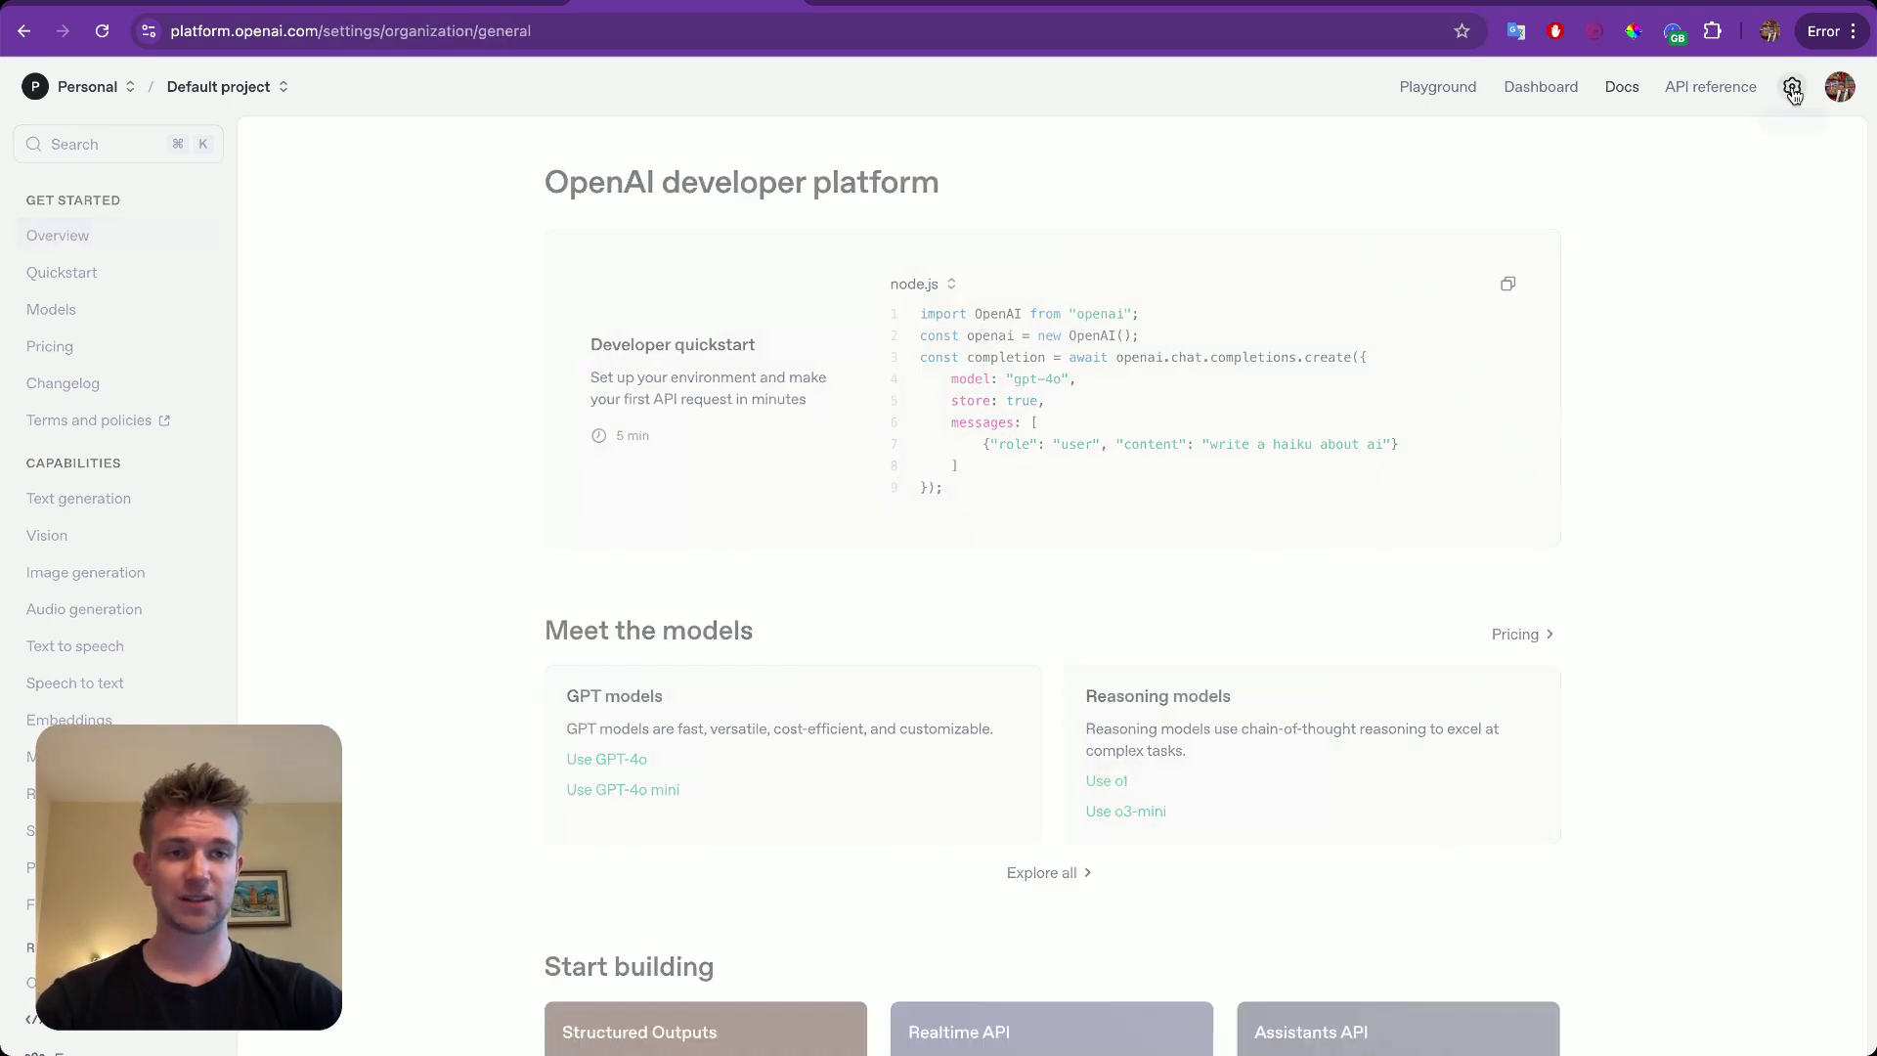
click(130, 733)
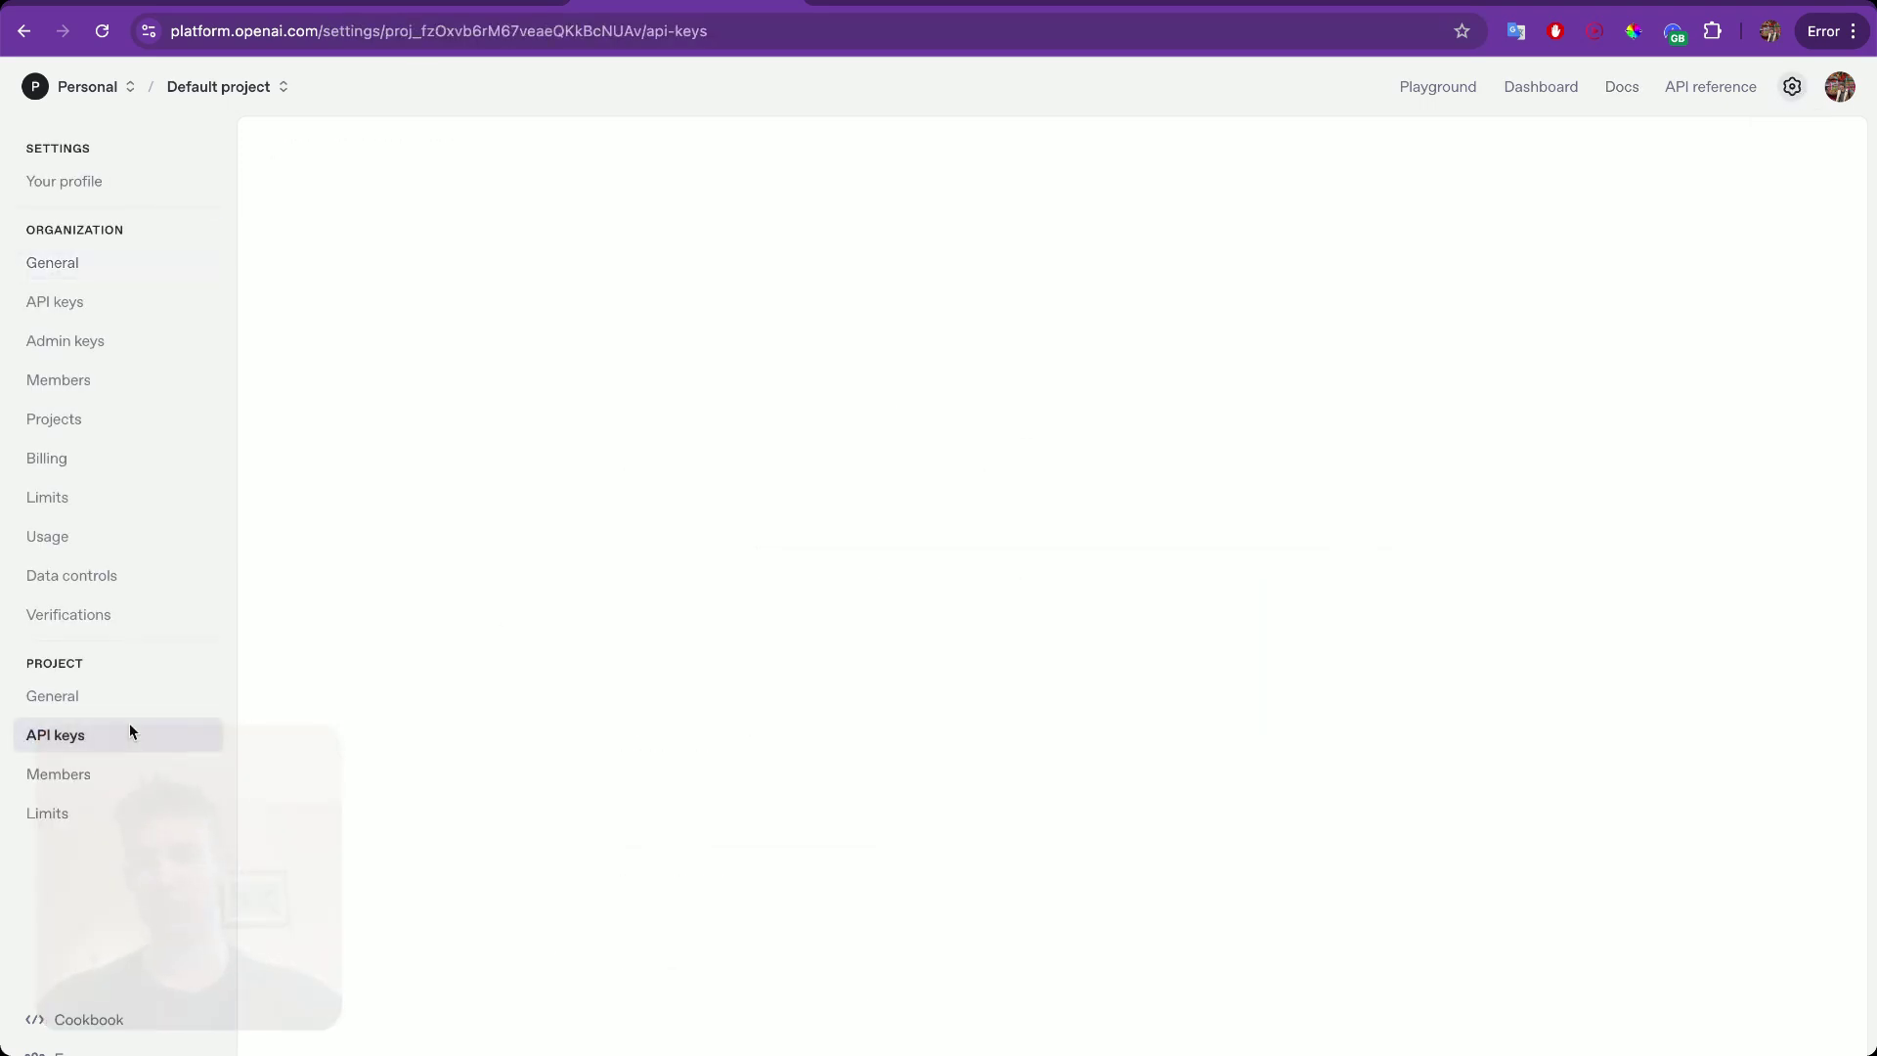
click(1746, 159)
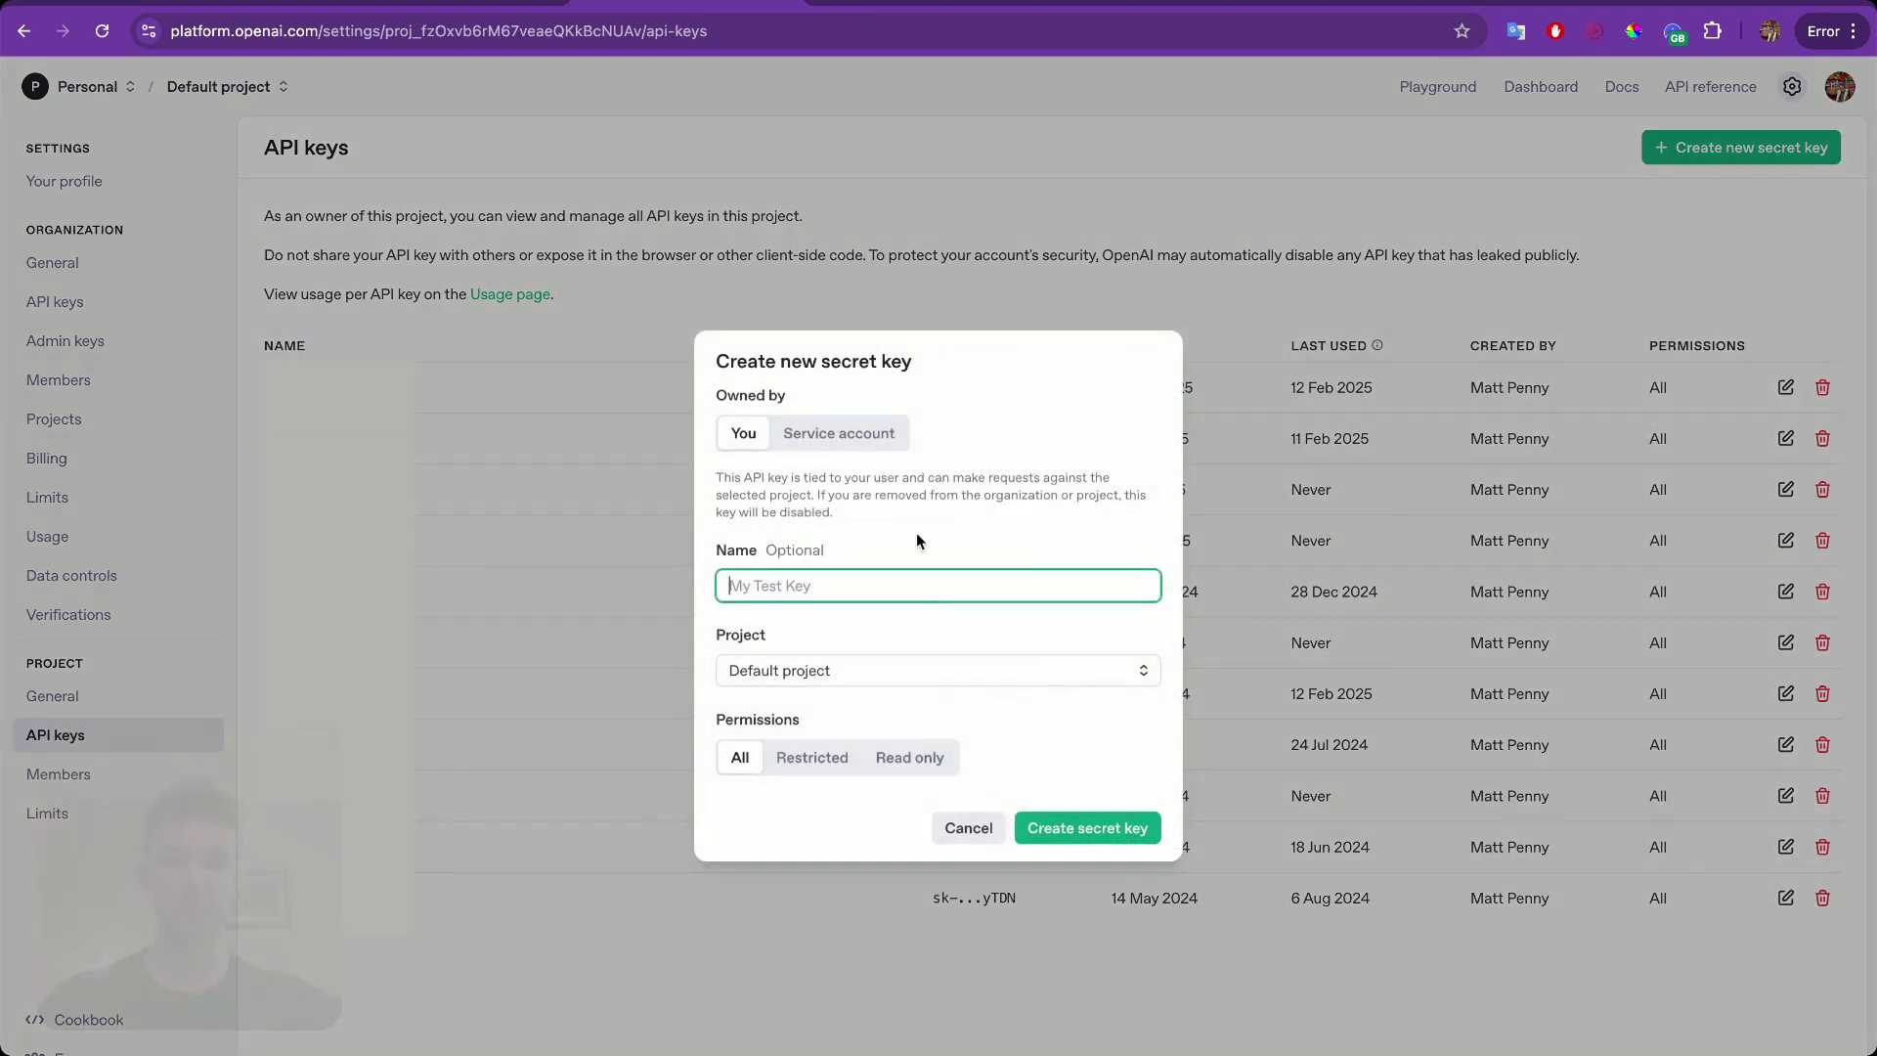
text(F1RAG)
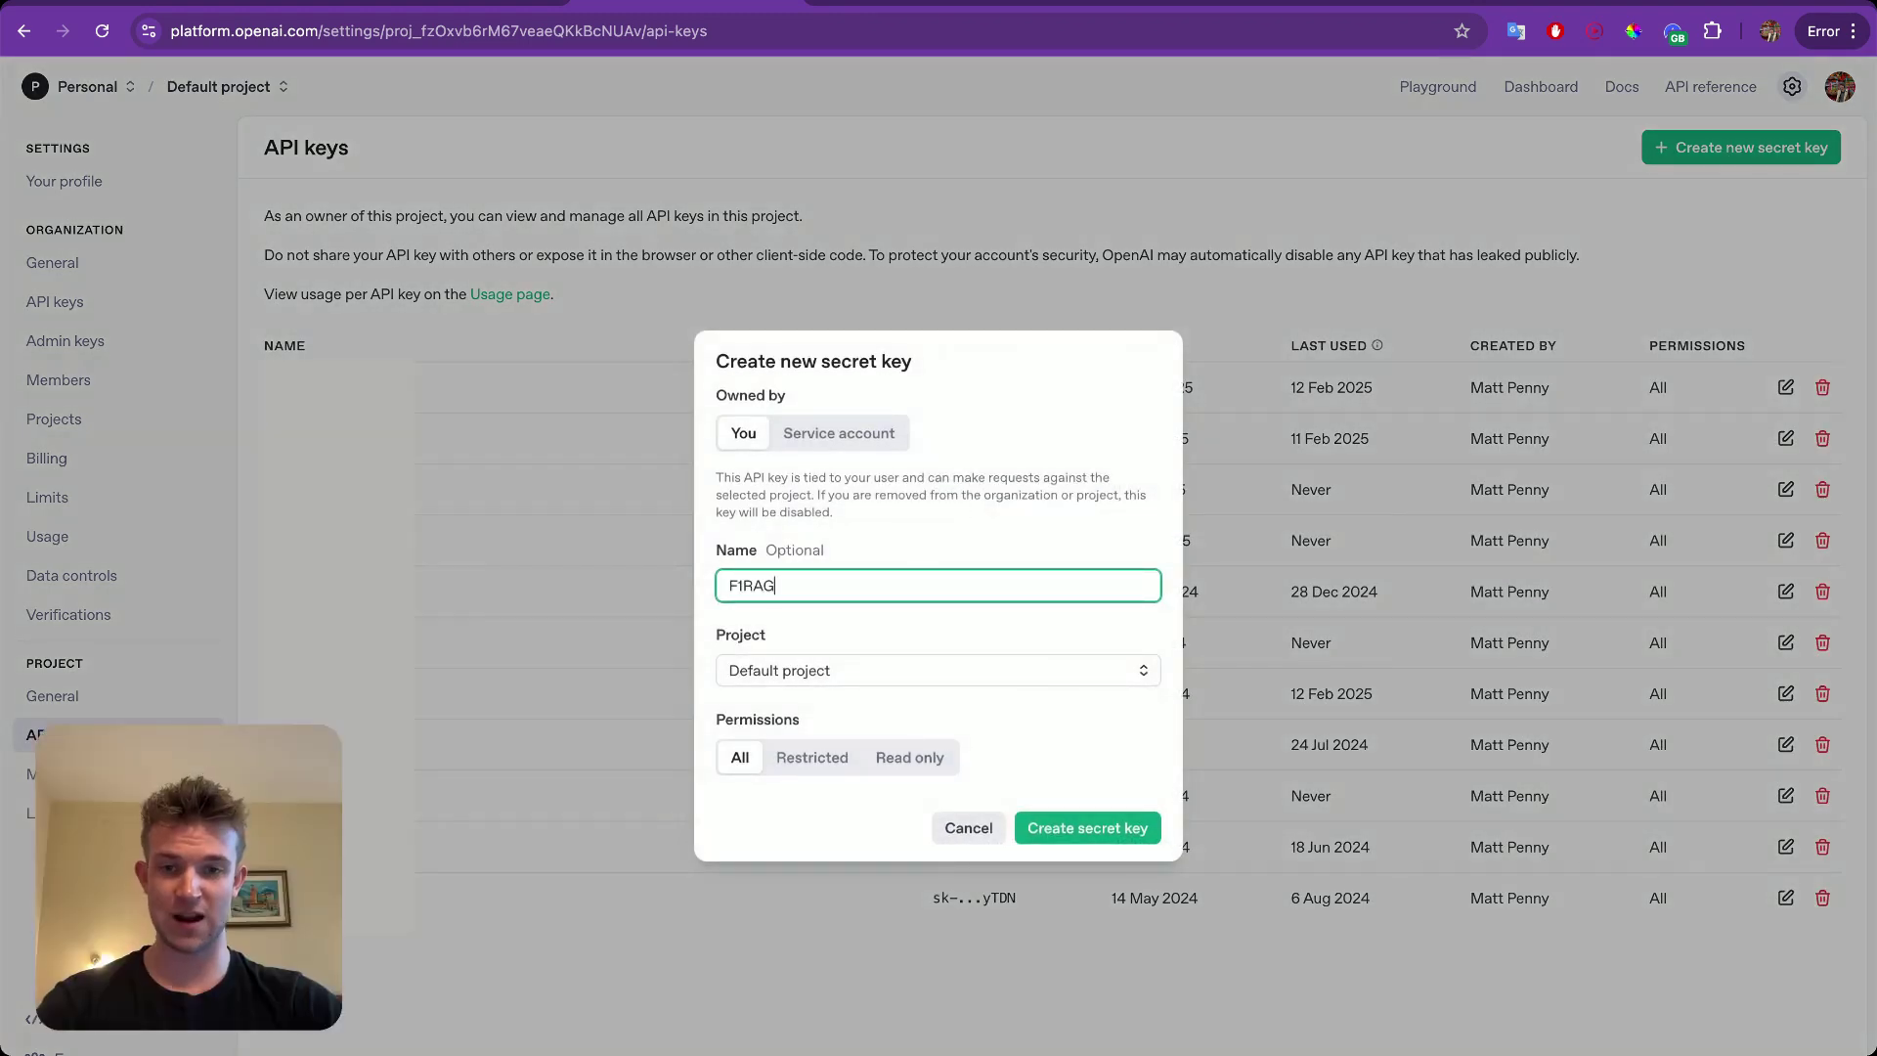
click(1058, 829)
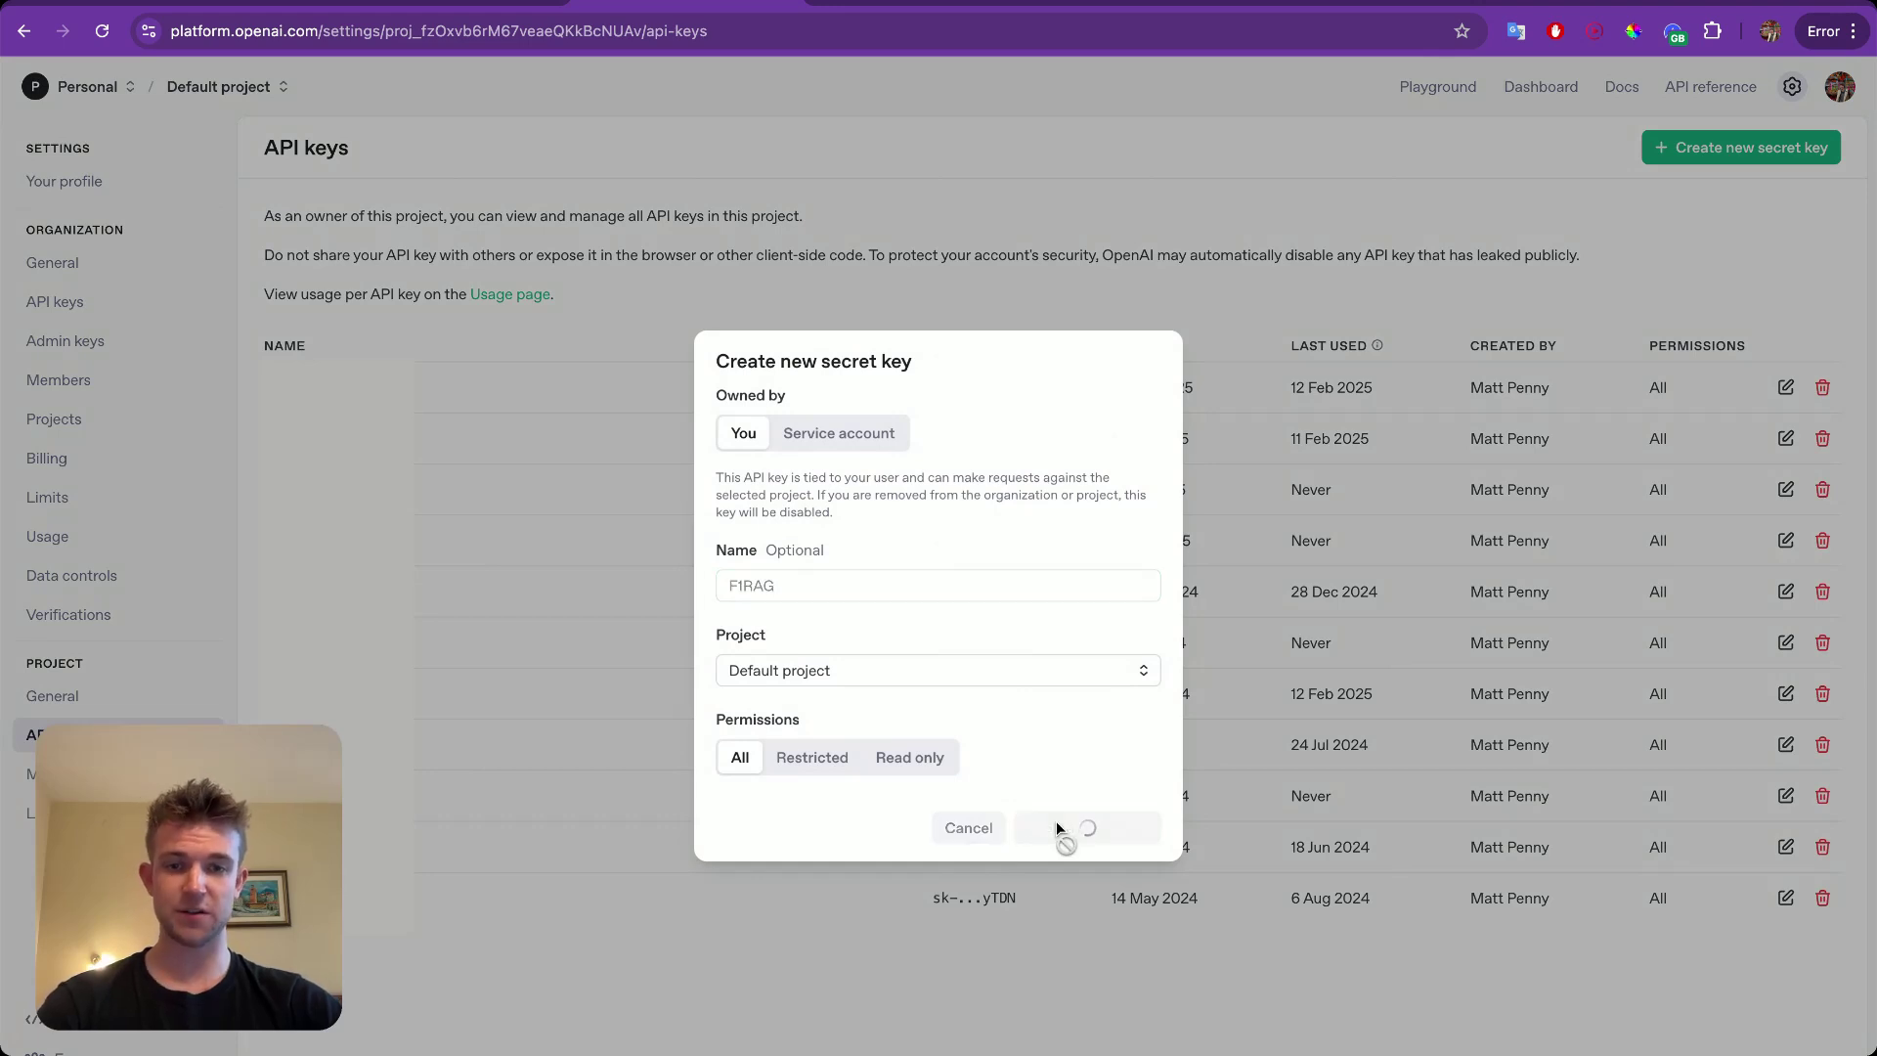
click(1097, 620)
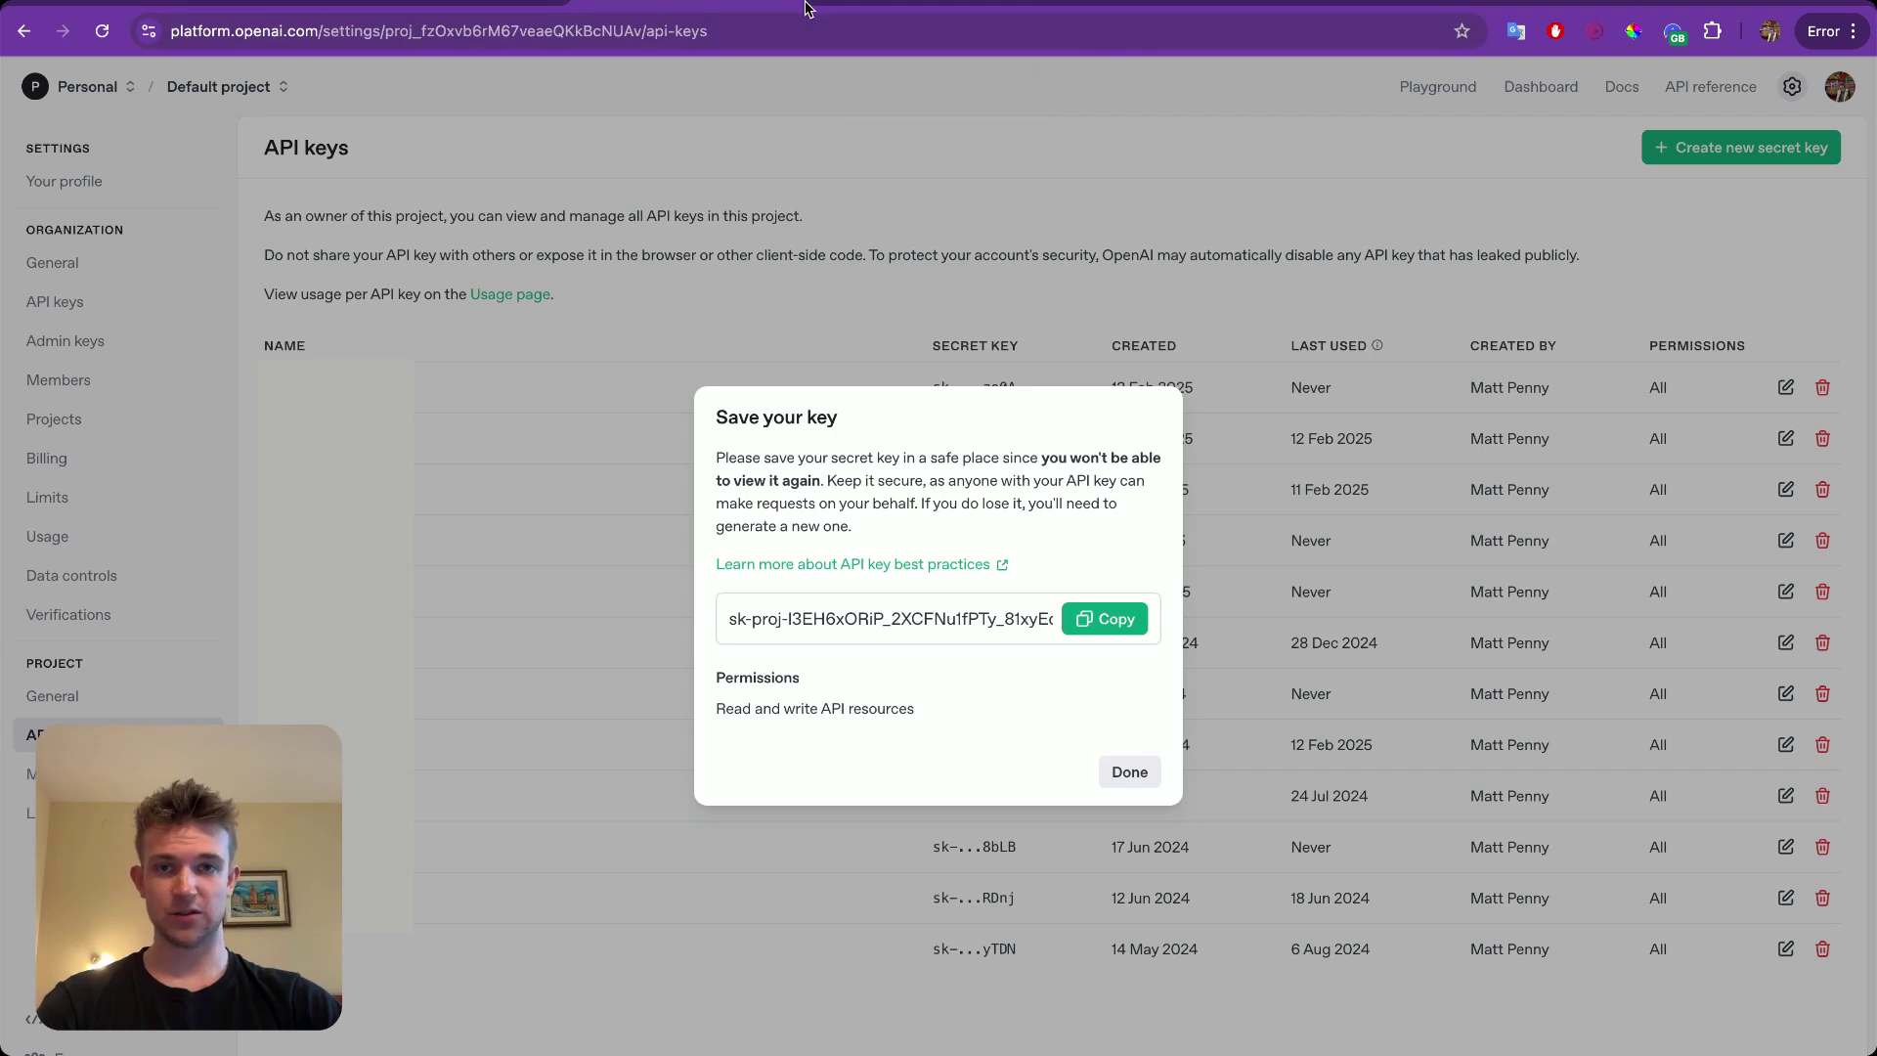
Return to the Bubble editor and paste the OpenAI API key after "Bearer " in the Authorization header value.
click(941, 3)
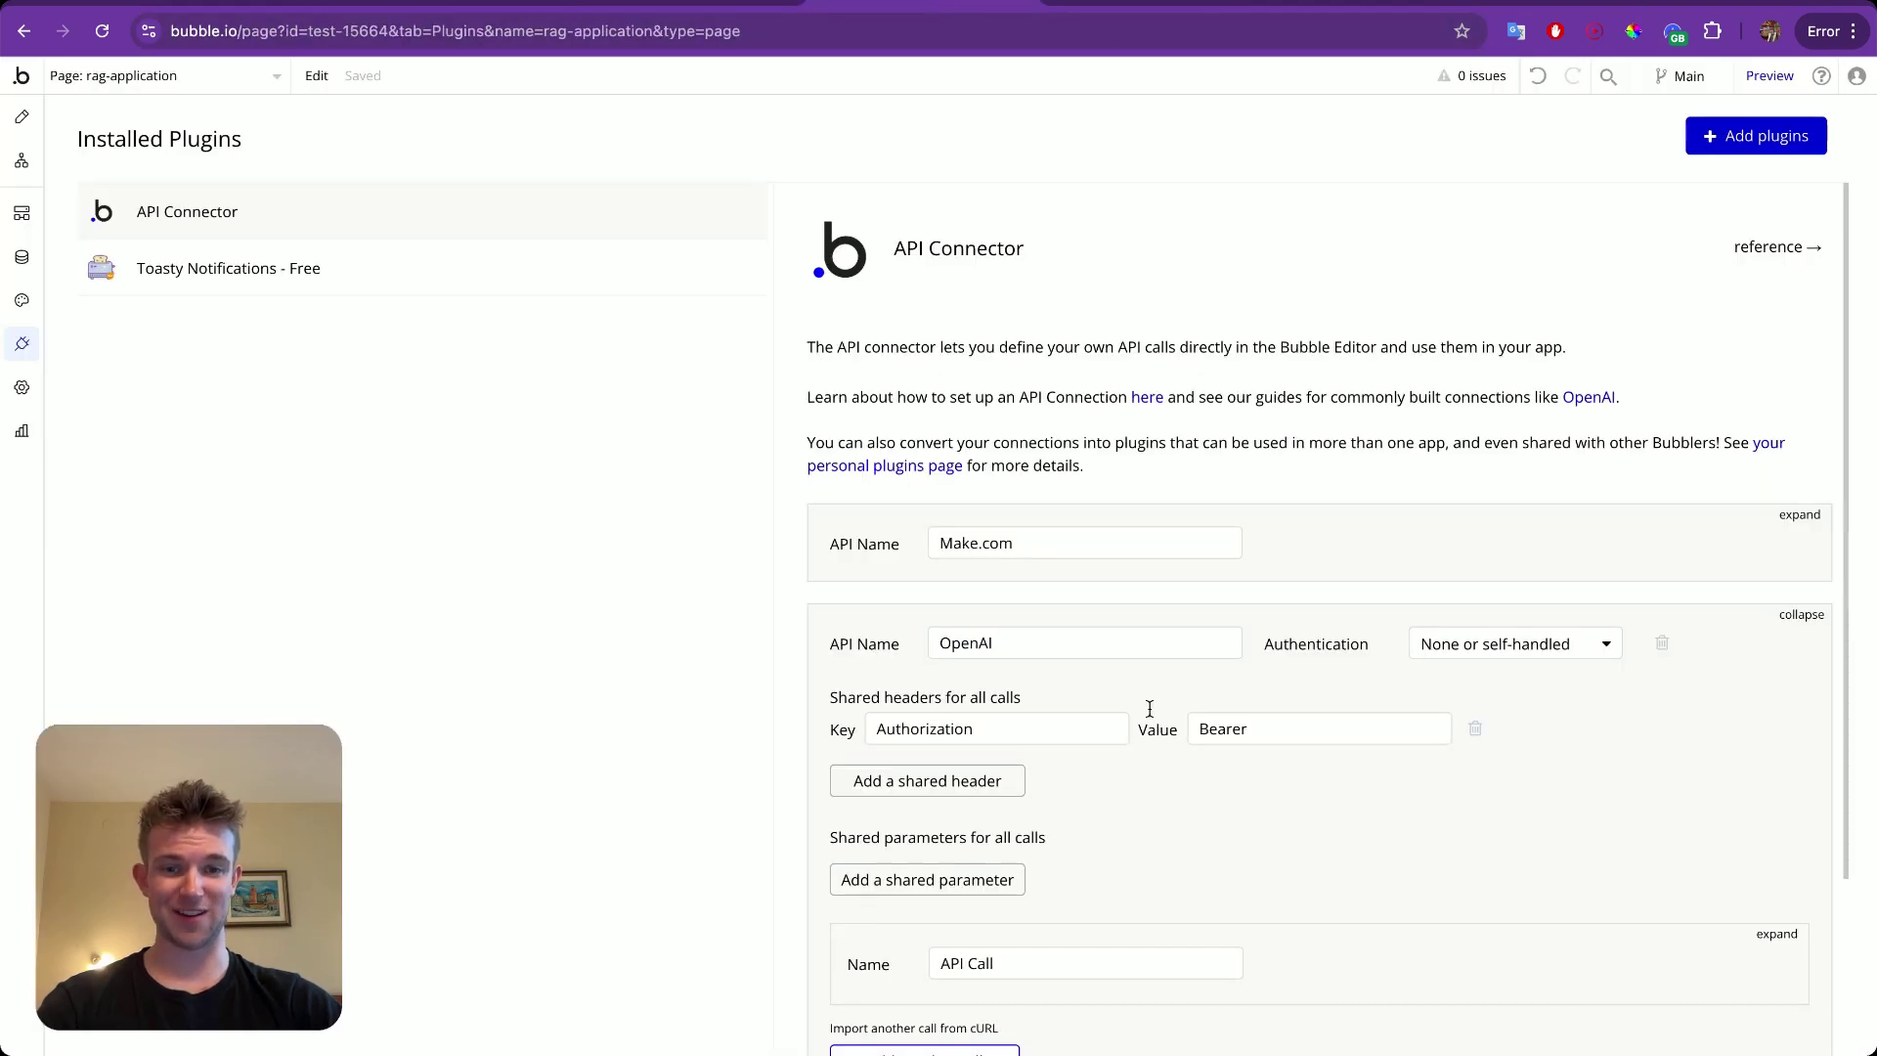
scroll(1189, 692, down, 2)
click(1281, 642)
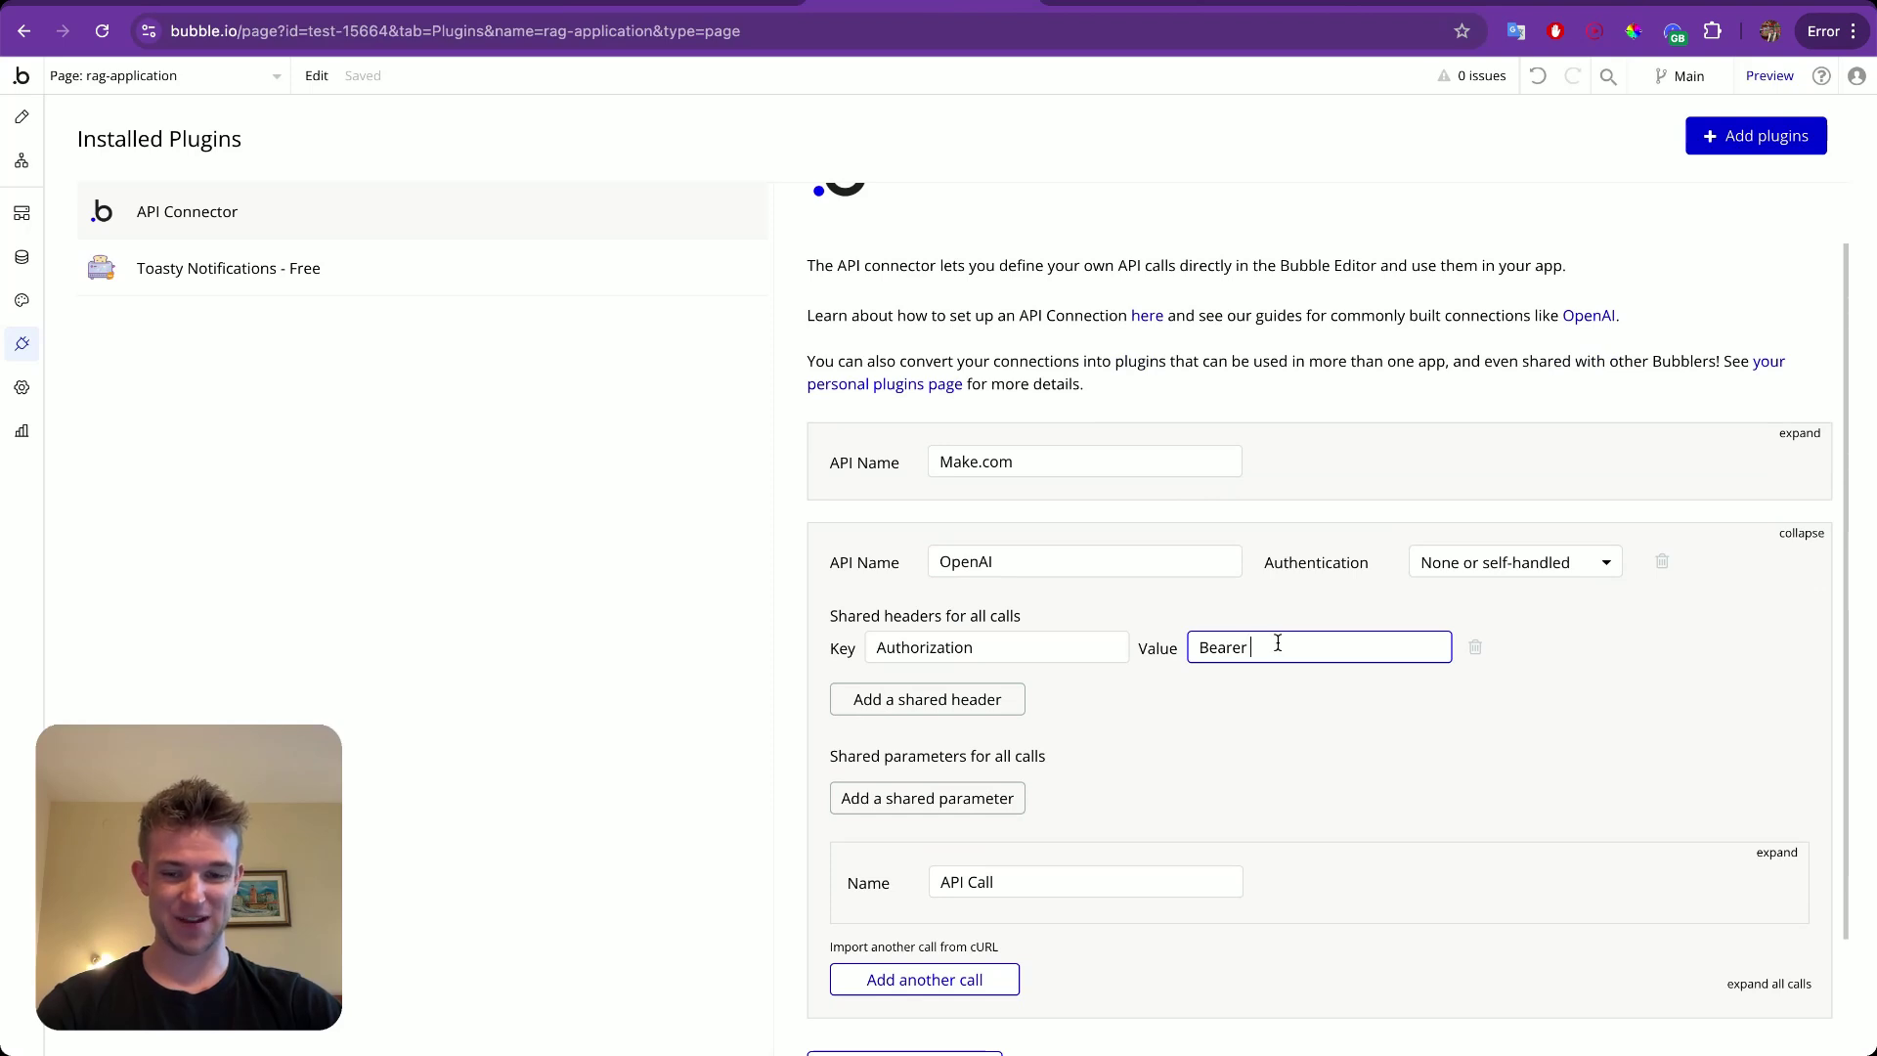
key(super+v)
scroll(1259, 644, left, 10)
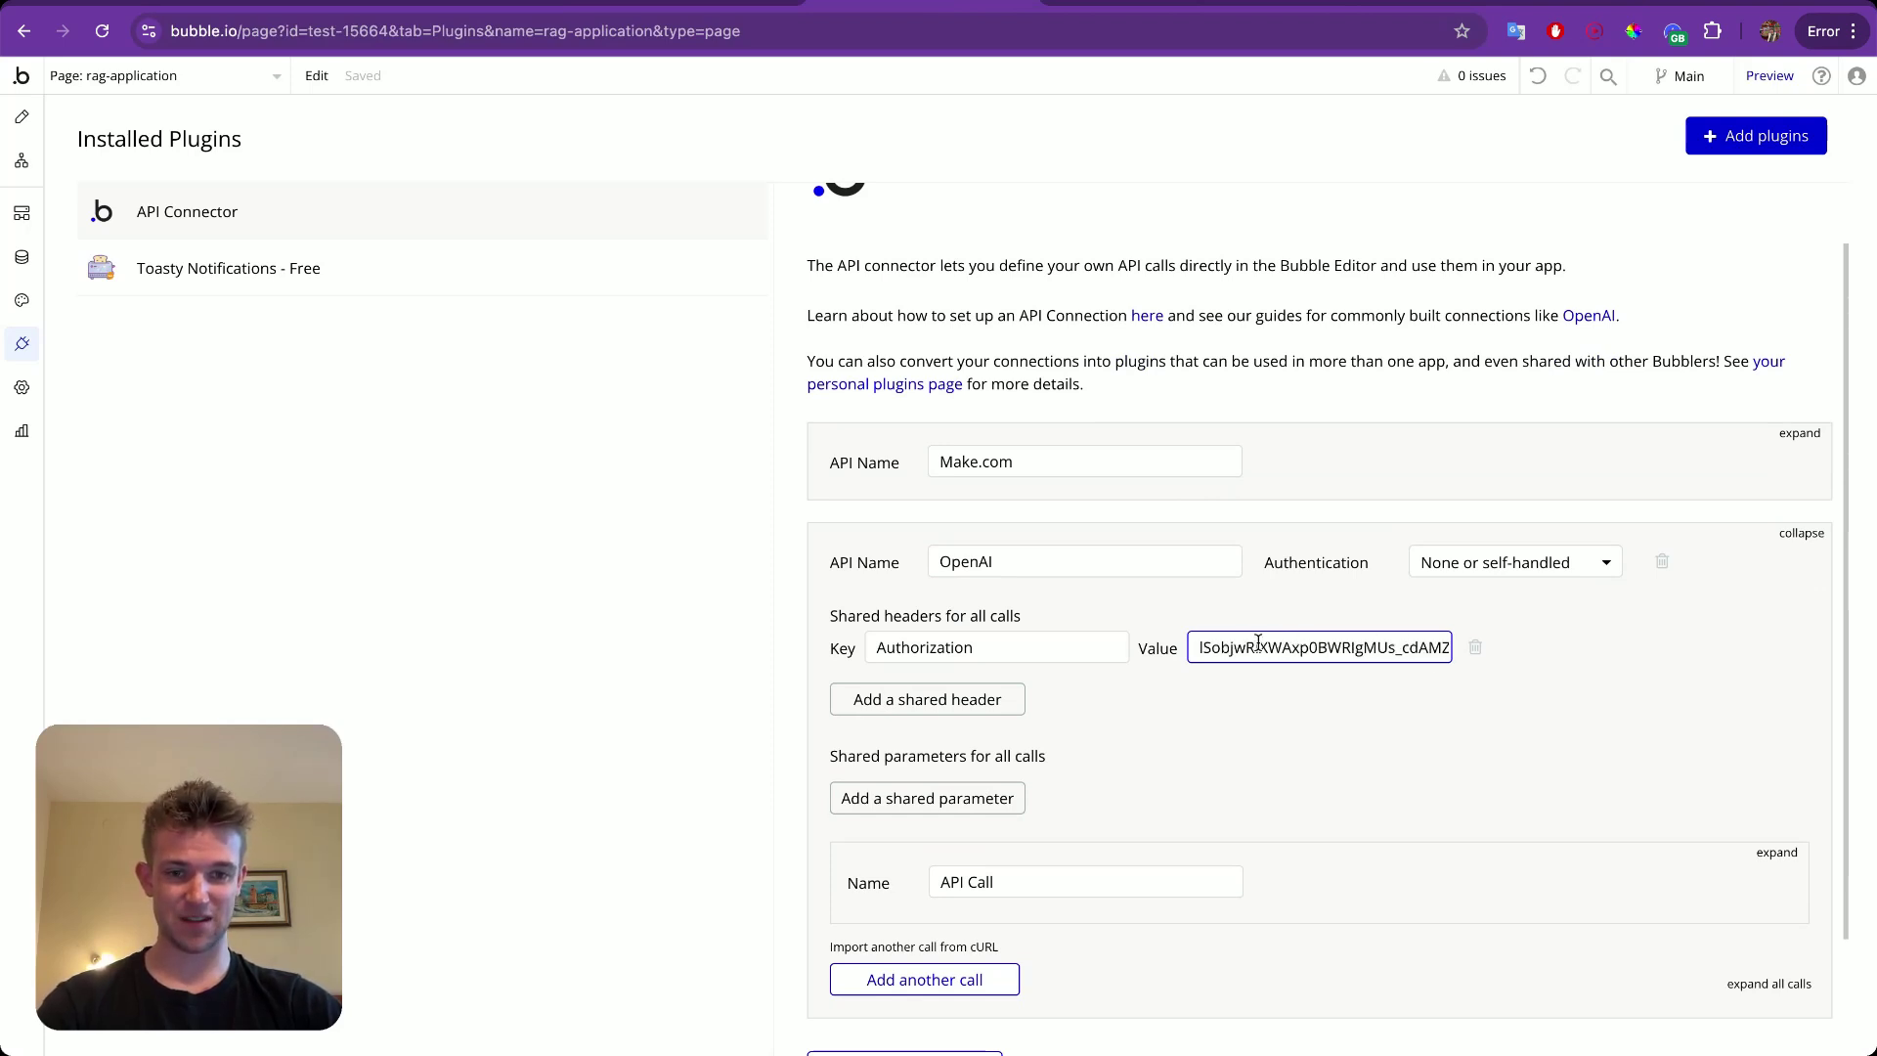
click(1157, 729)
Expand the OpenAI API's call, name it Get Embeddings, and set it to be used as an Action.
scroll(1156, 730, down, 3)
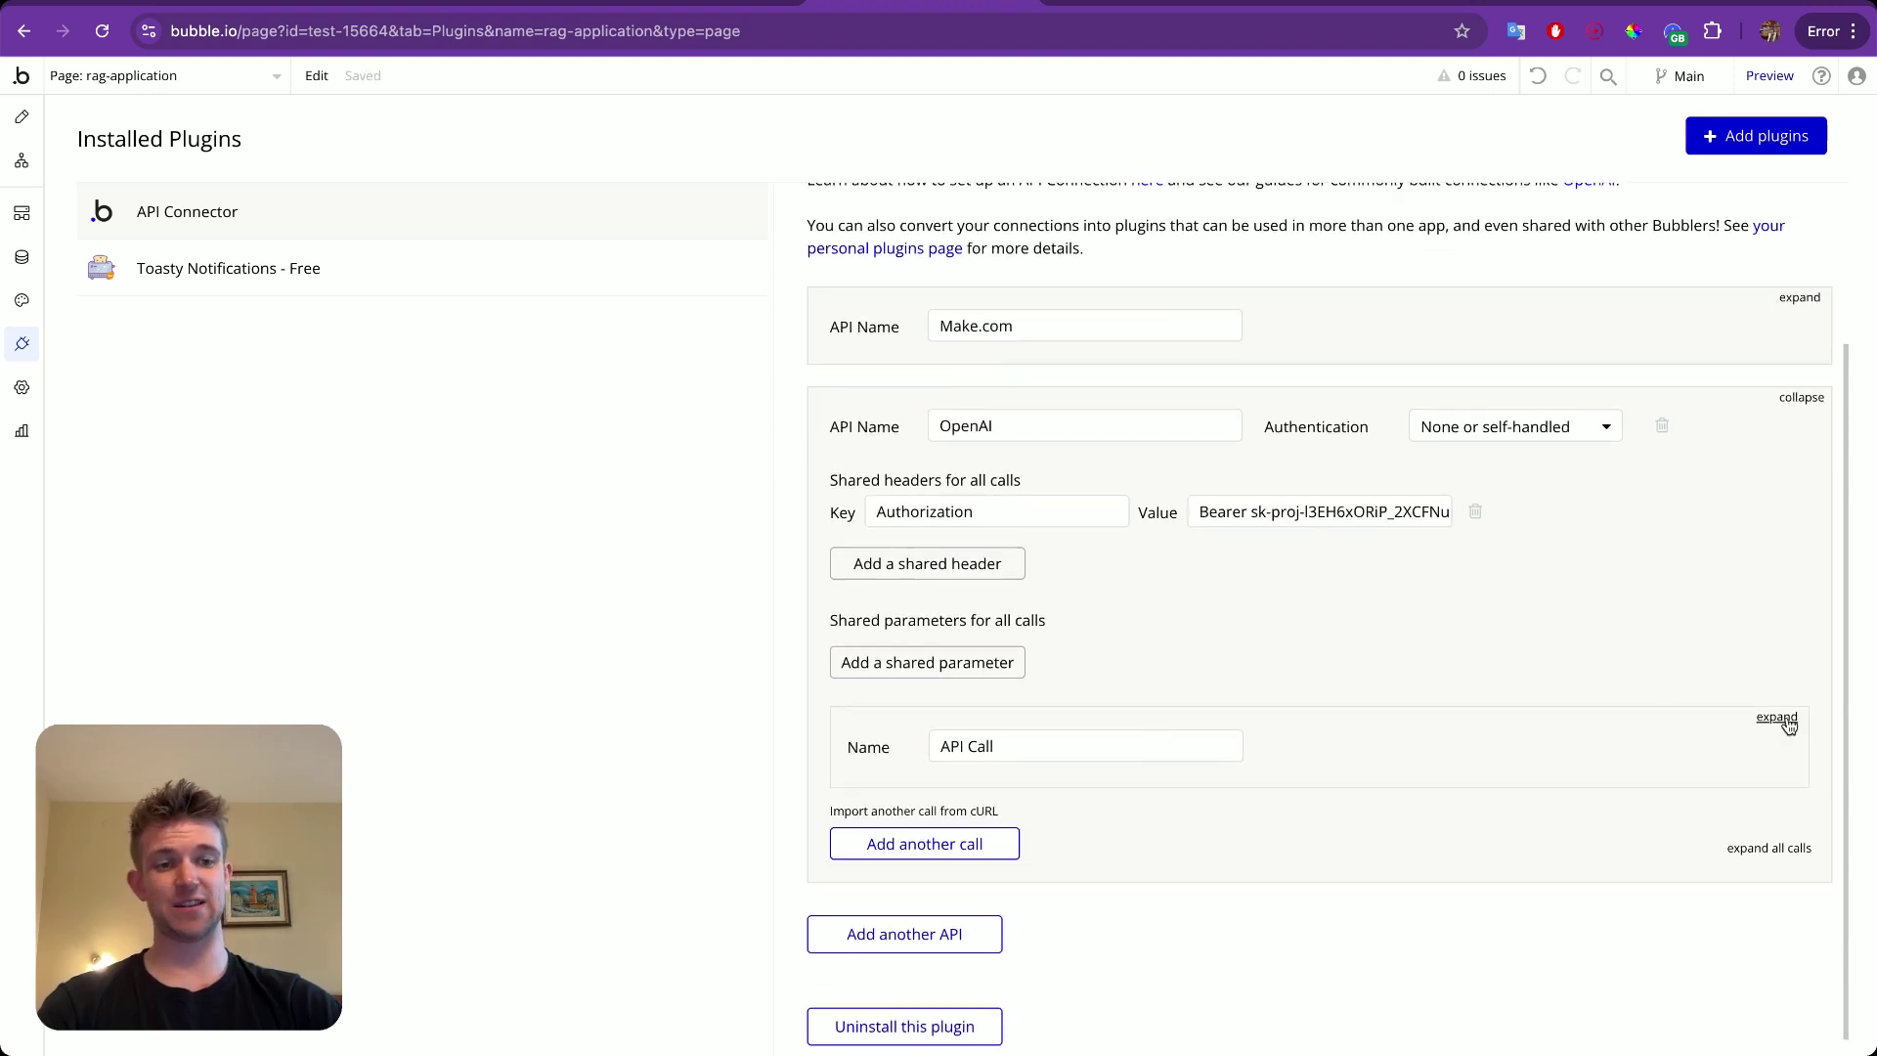
click(1779, 718)
triple_click(1080, 745)
text(Ge)
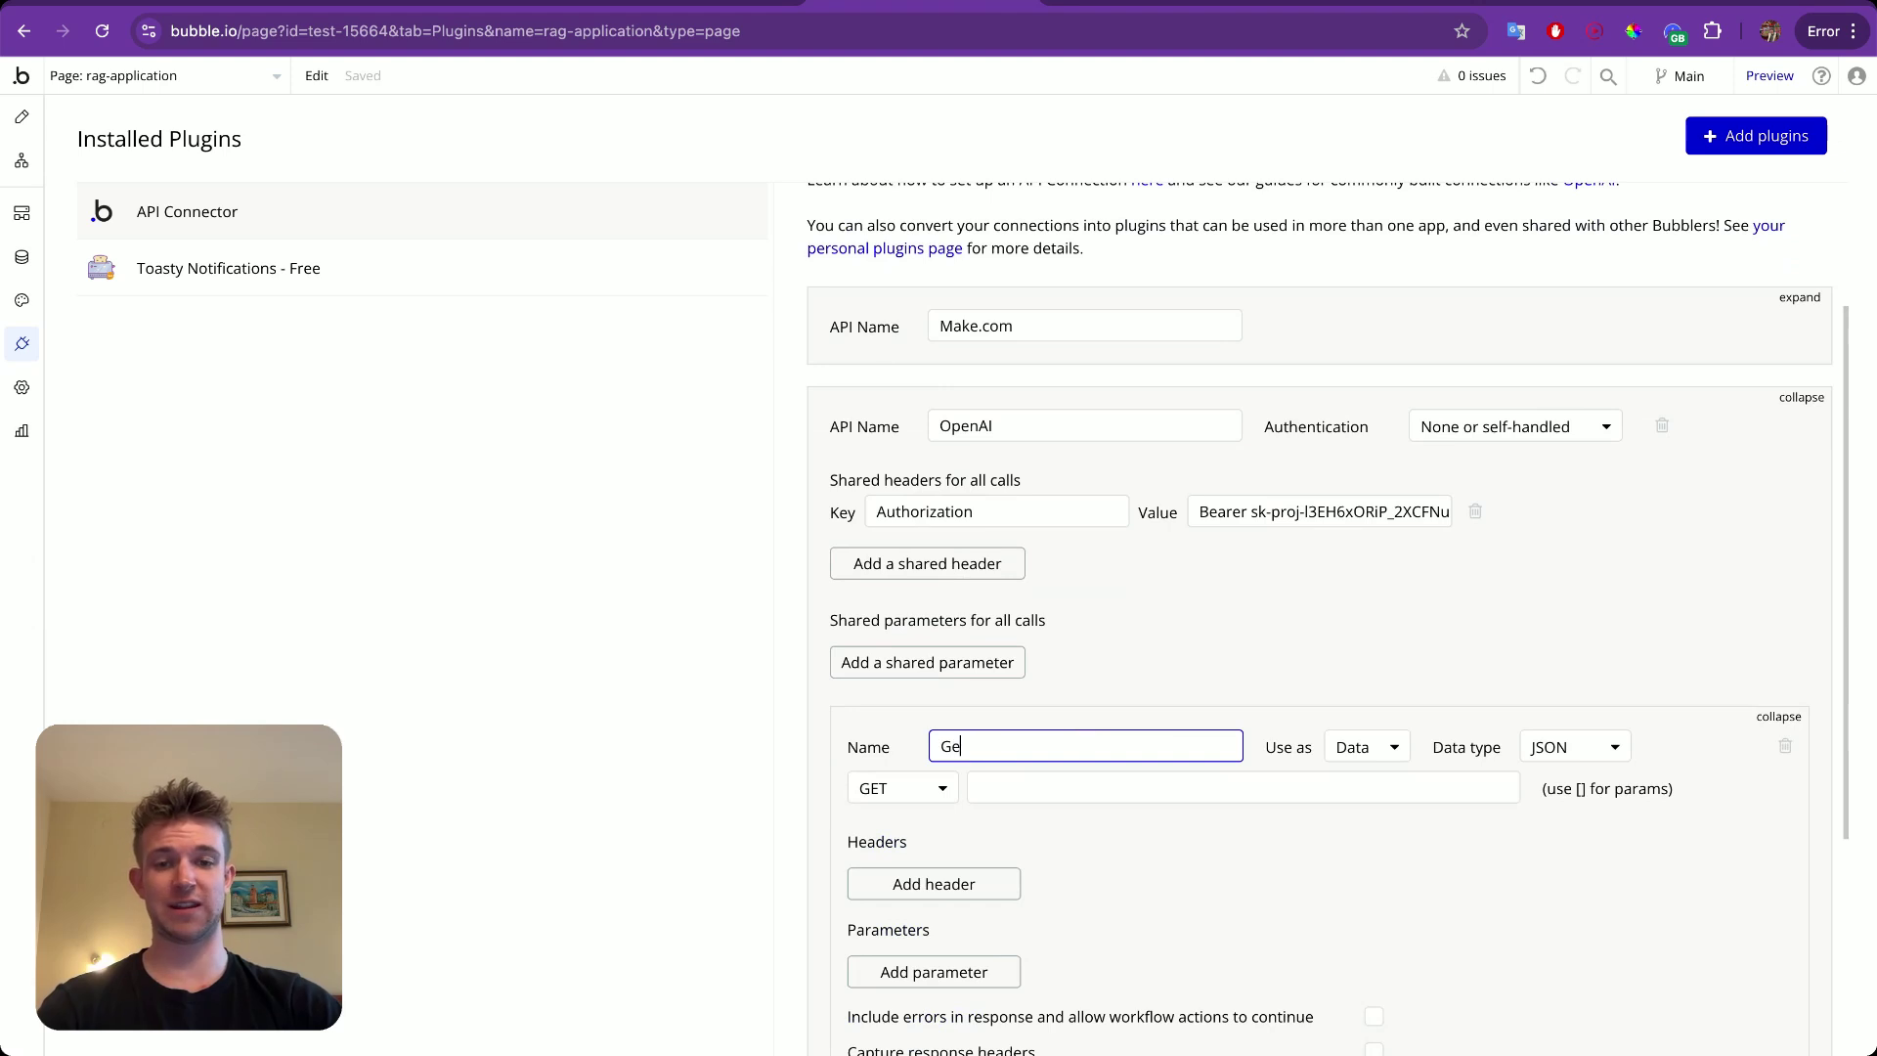
text(t Embeddings)
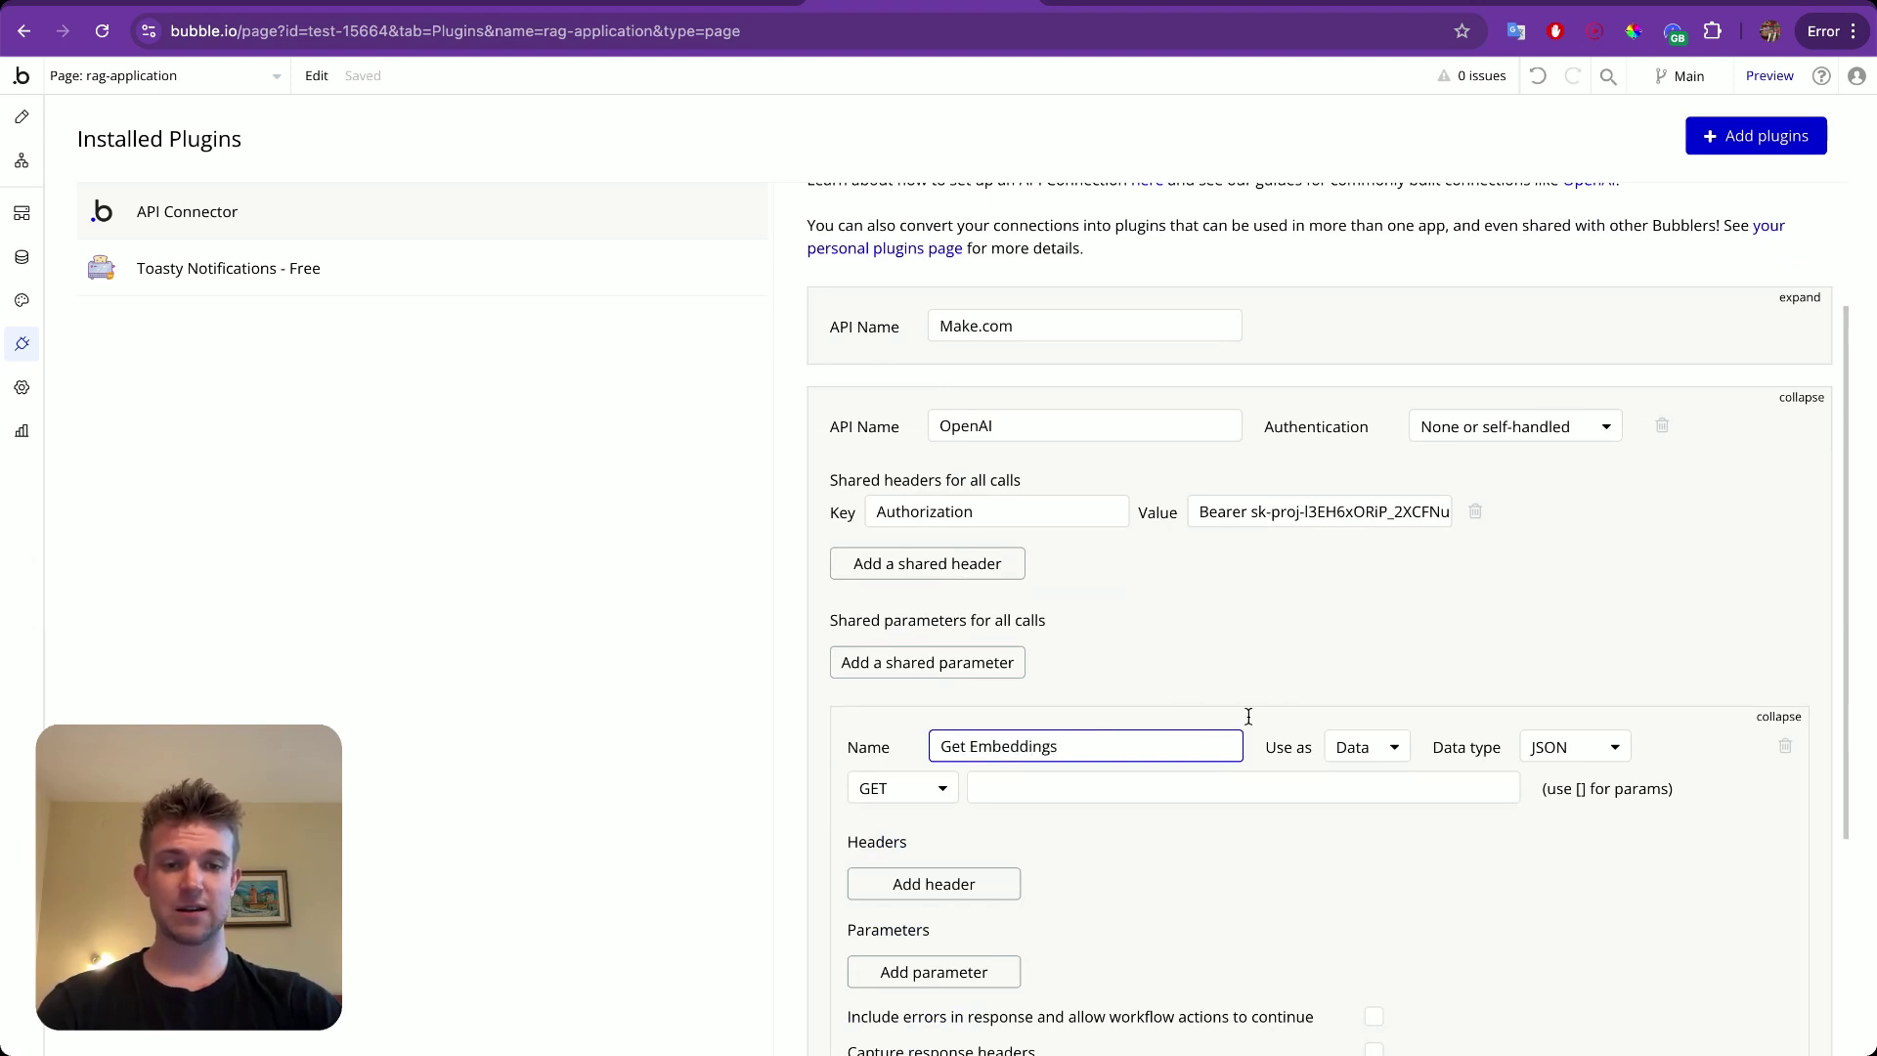
click(1361, 747)
click(1355, 787)
click(1362, 748)
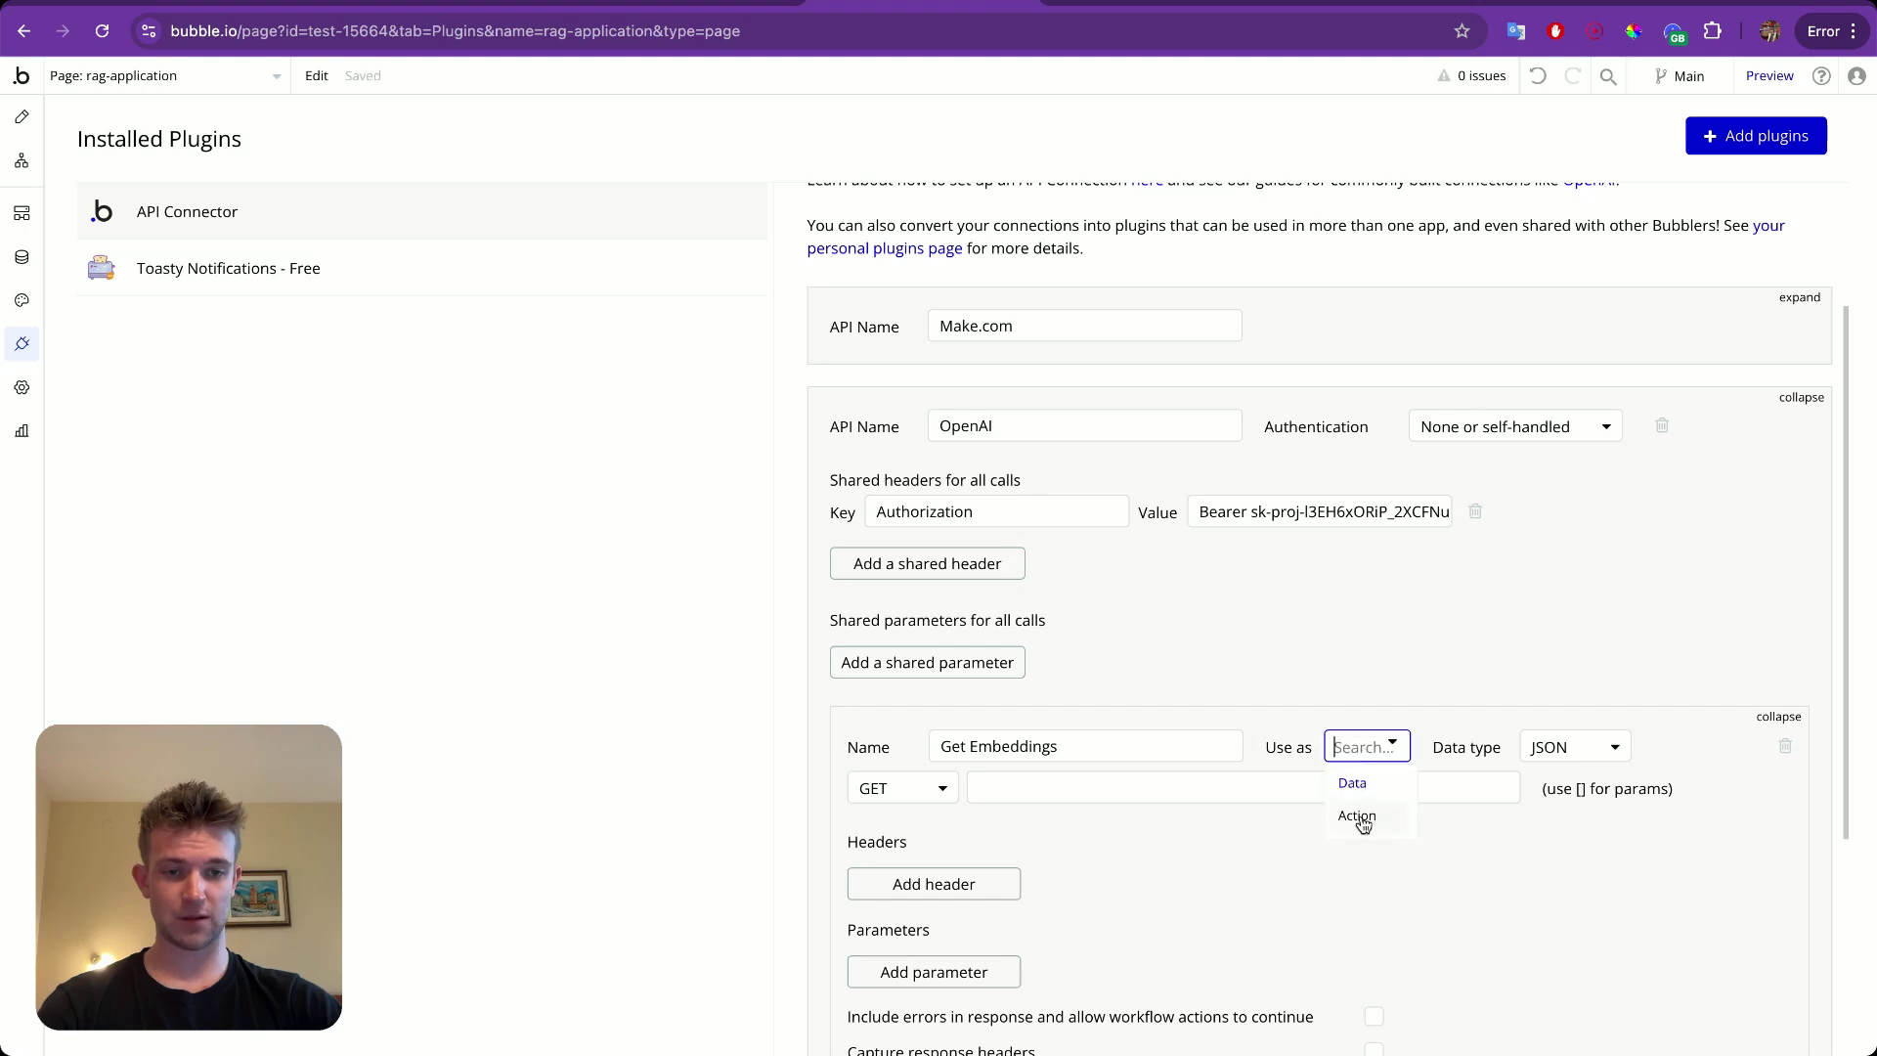
click(1359, 814)
scroll(1210, 824, down, 1)
click(882, 667)
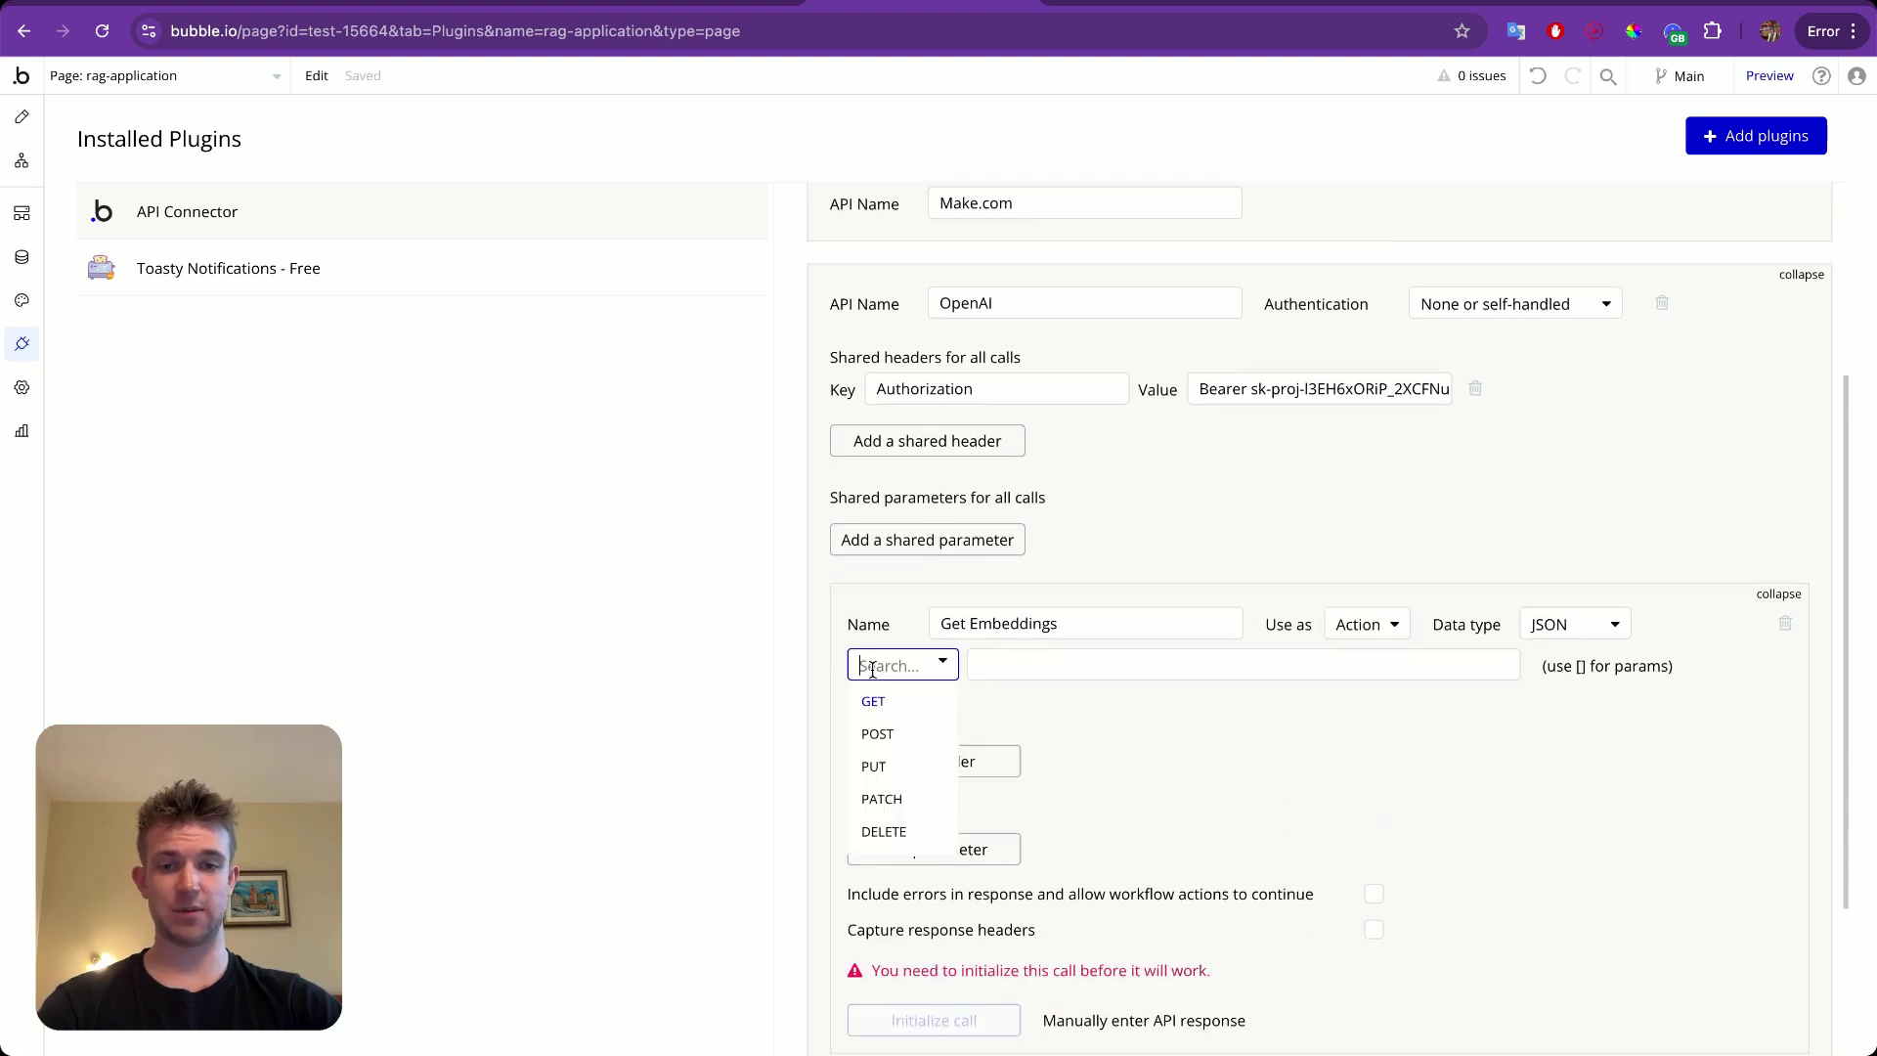
click(878, 733)
scroll(1047, 726, down, 2)
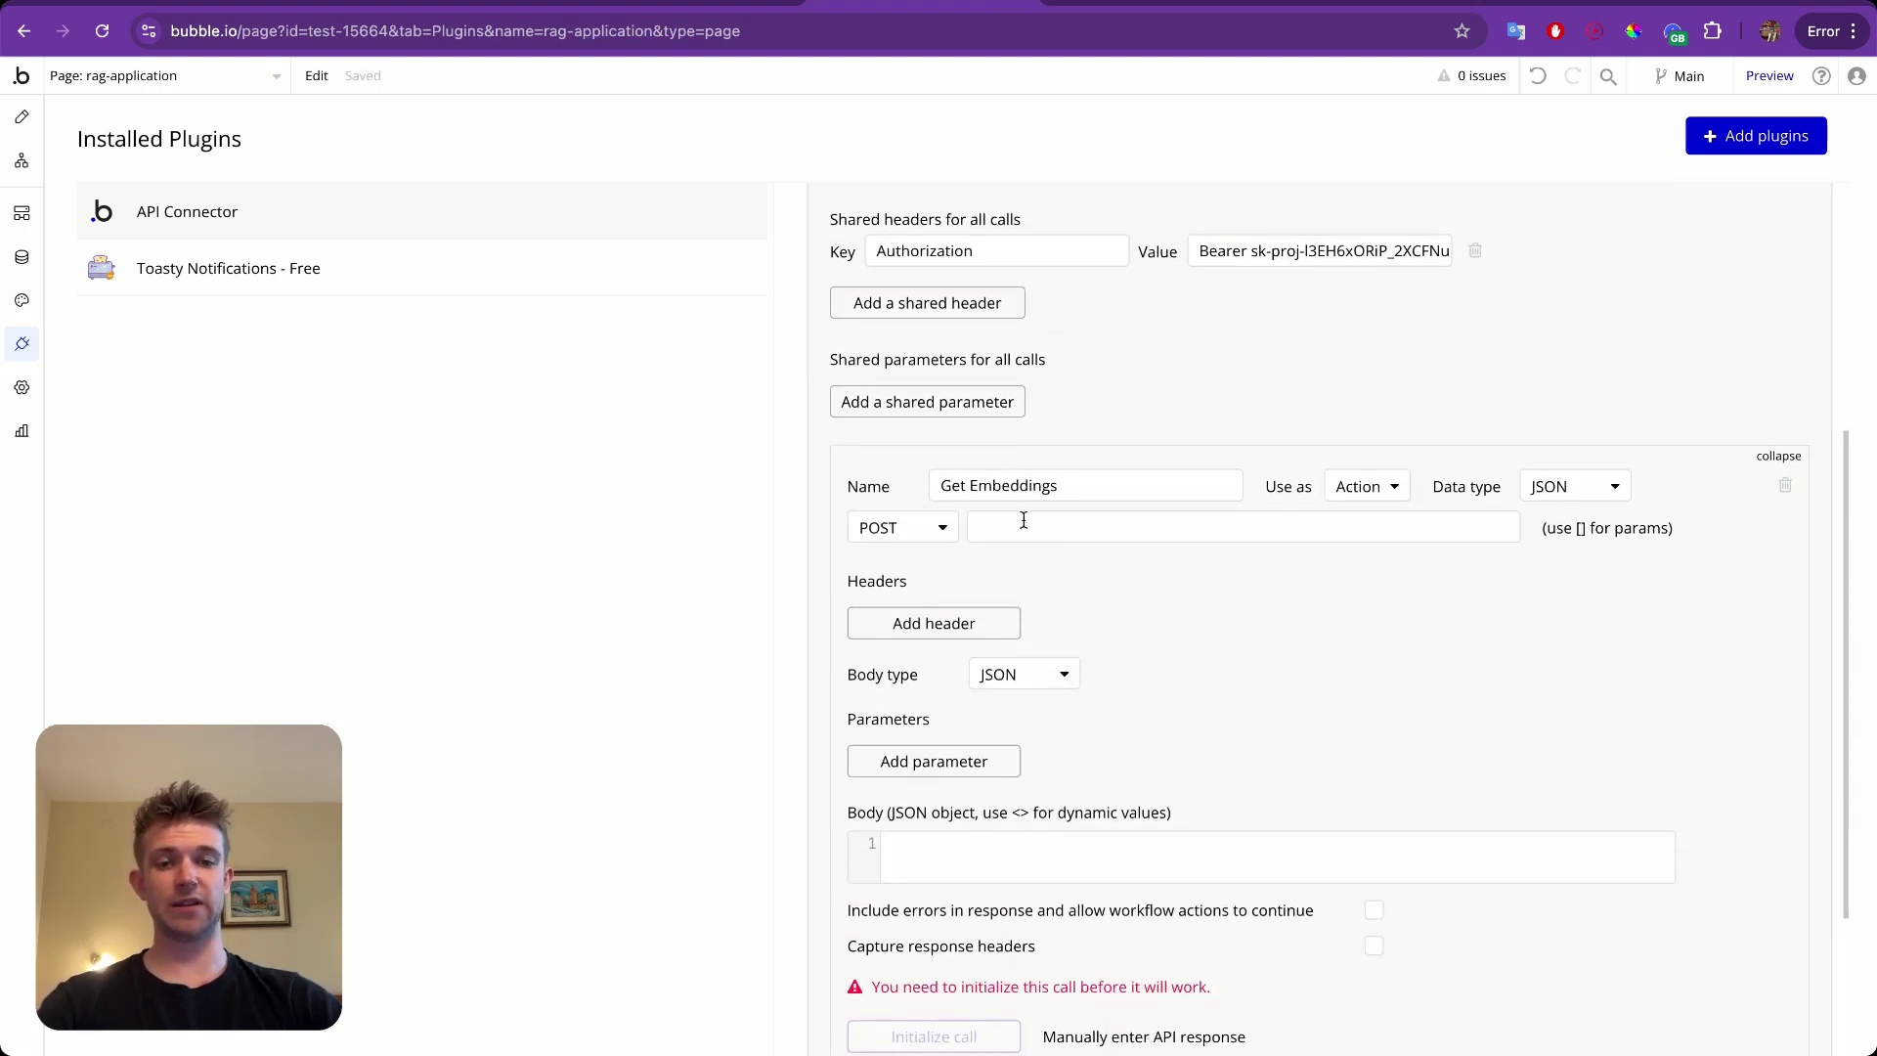
click(1019, 526)
text(https://api.openai.com/v1/embeddings)
click(1075, 560)
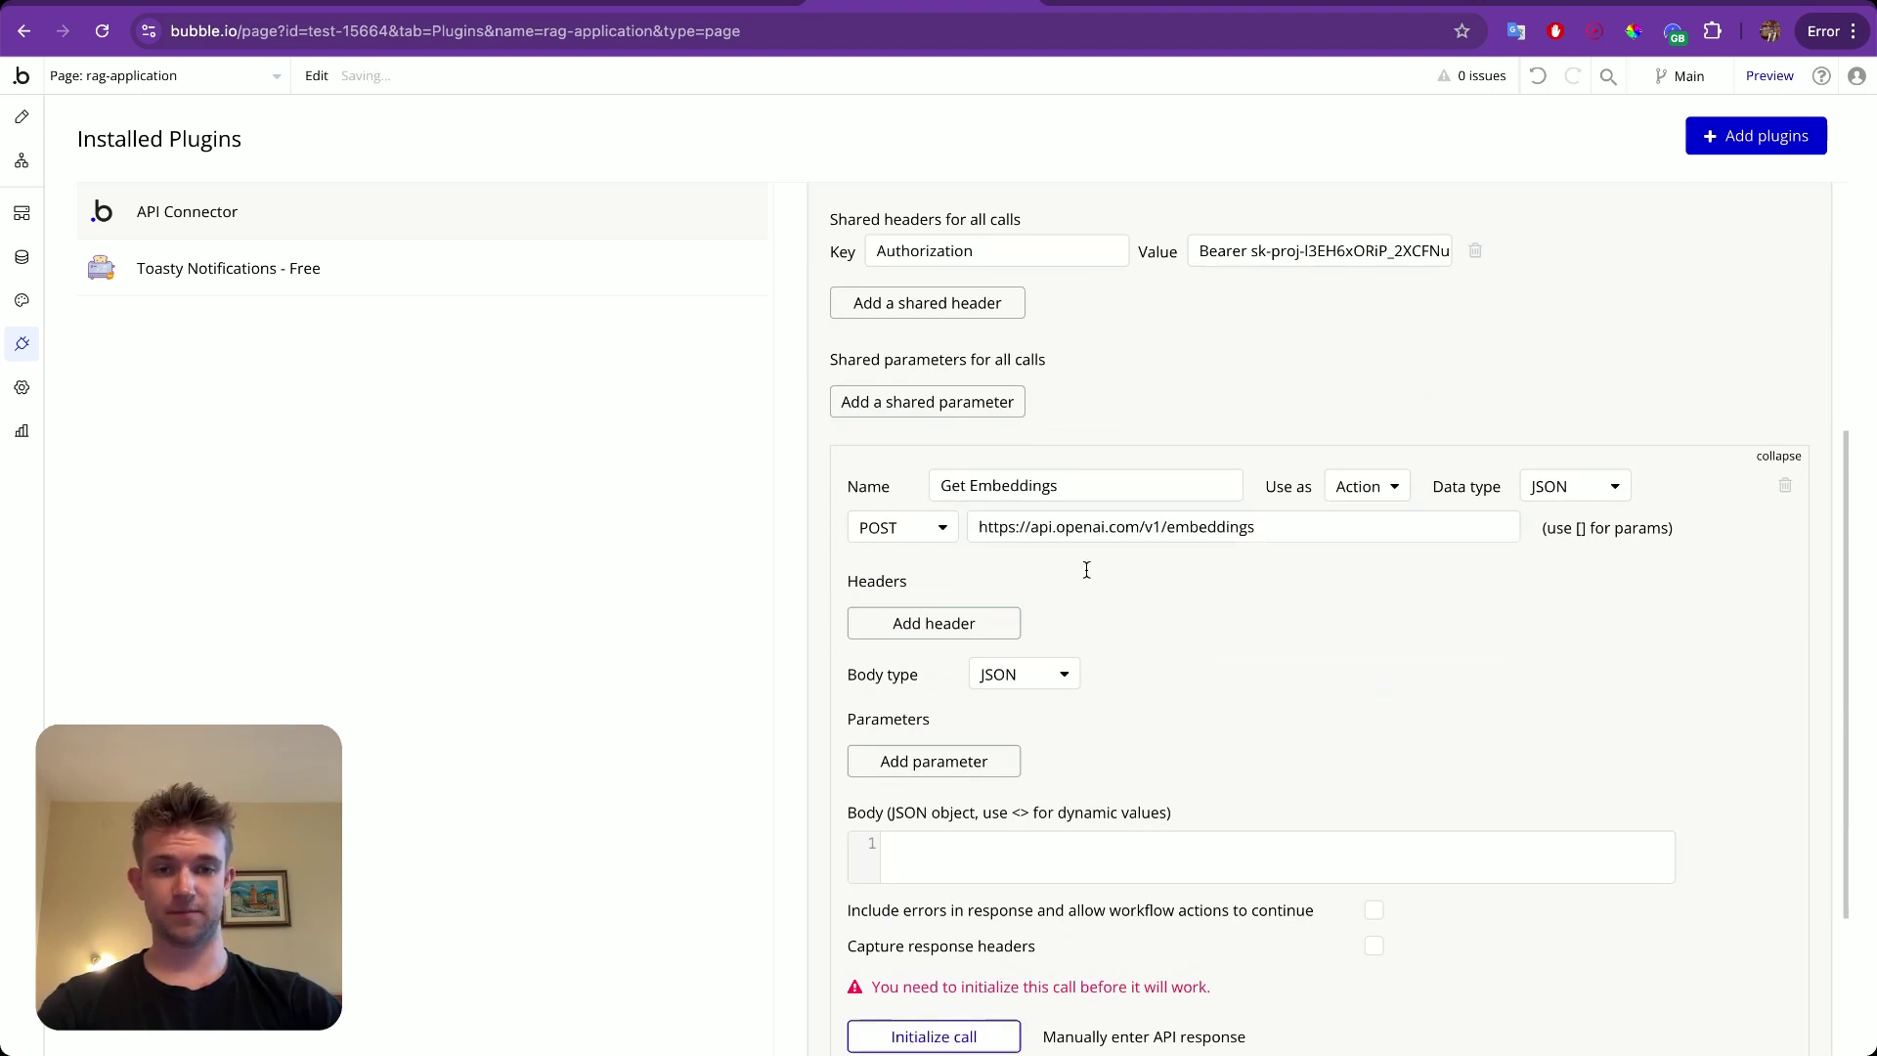
Enter a JSON body for Get Embeddings with "input" set to "<ingestion_input>" and "model" set to "text-embedding-ada-002".
scroll(1152, 586, down, 2)
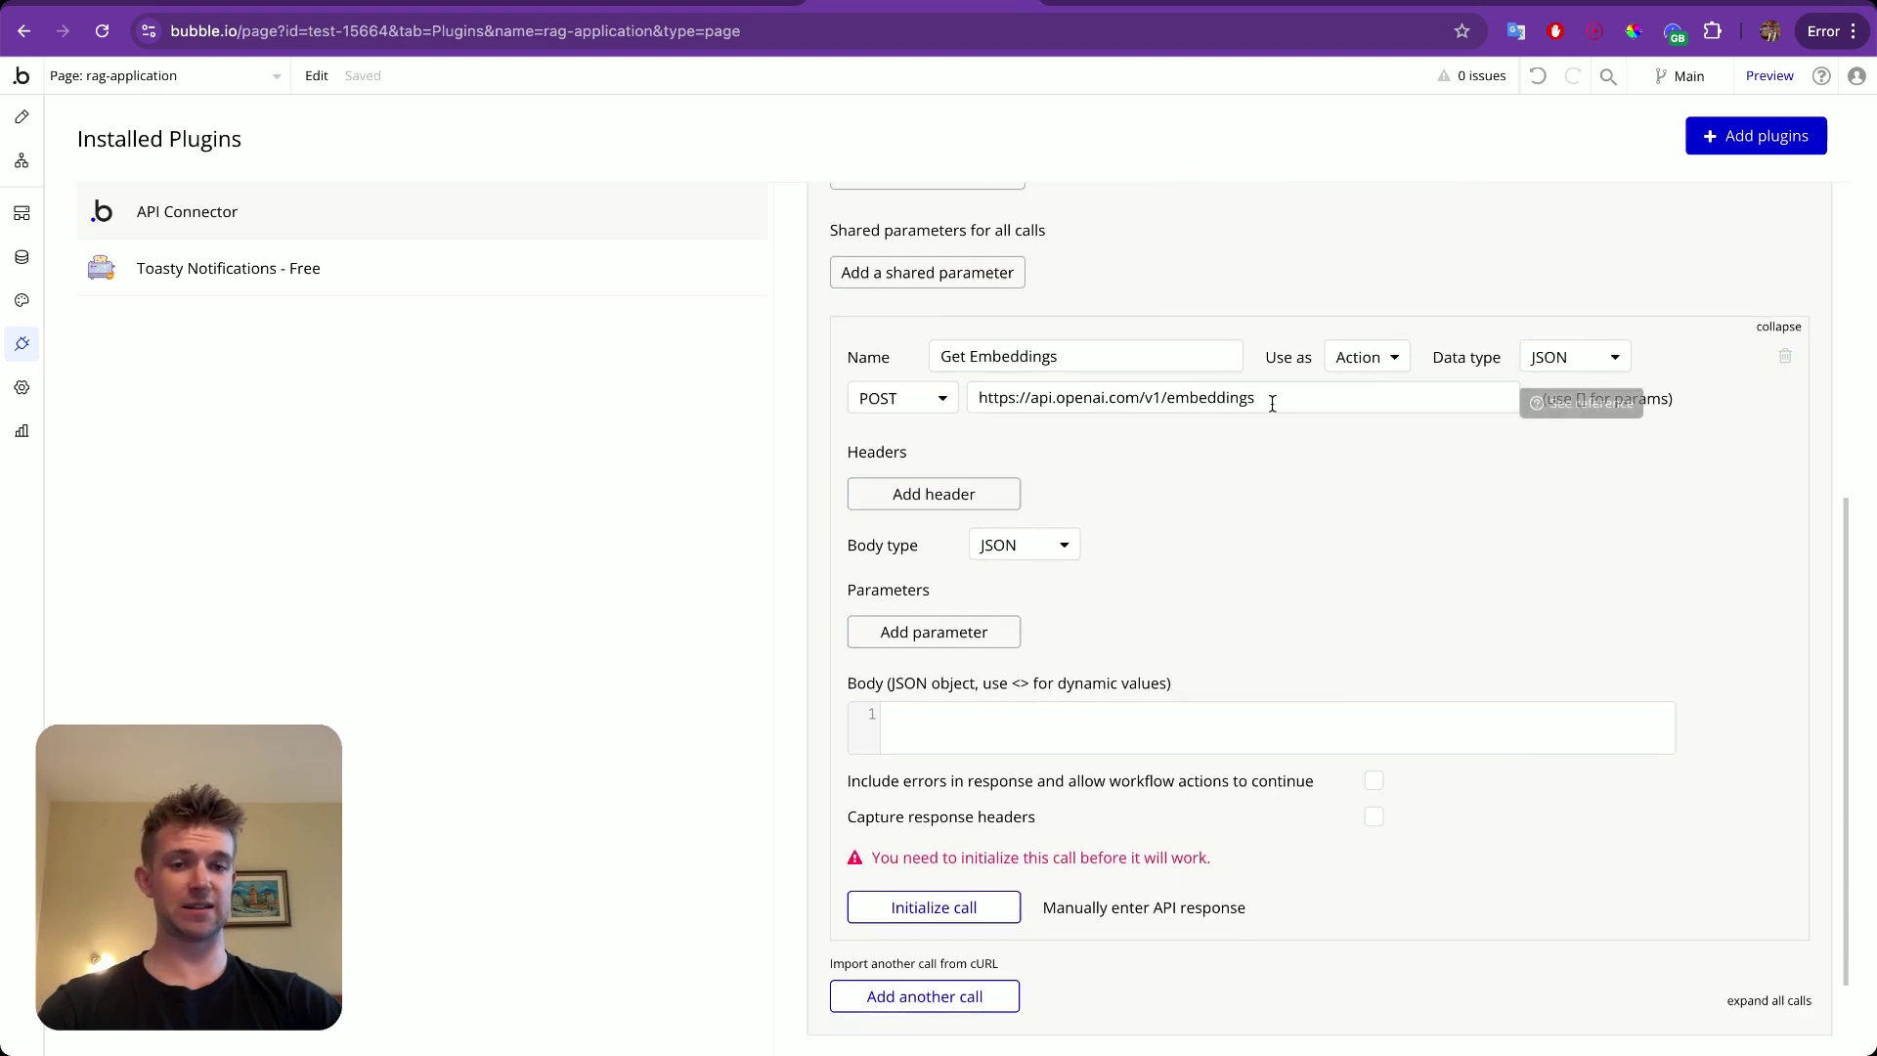
scroll(1141, 462, down, 1)
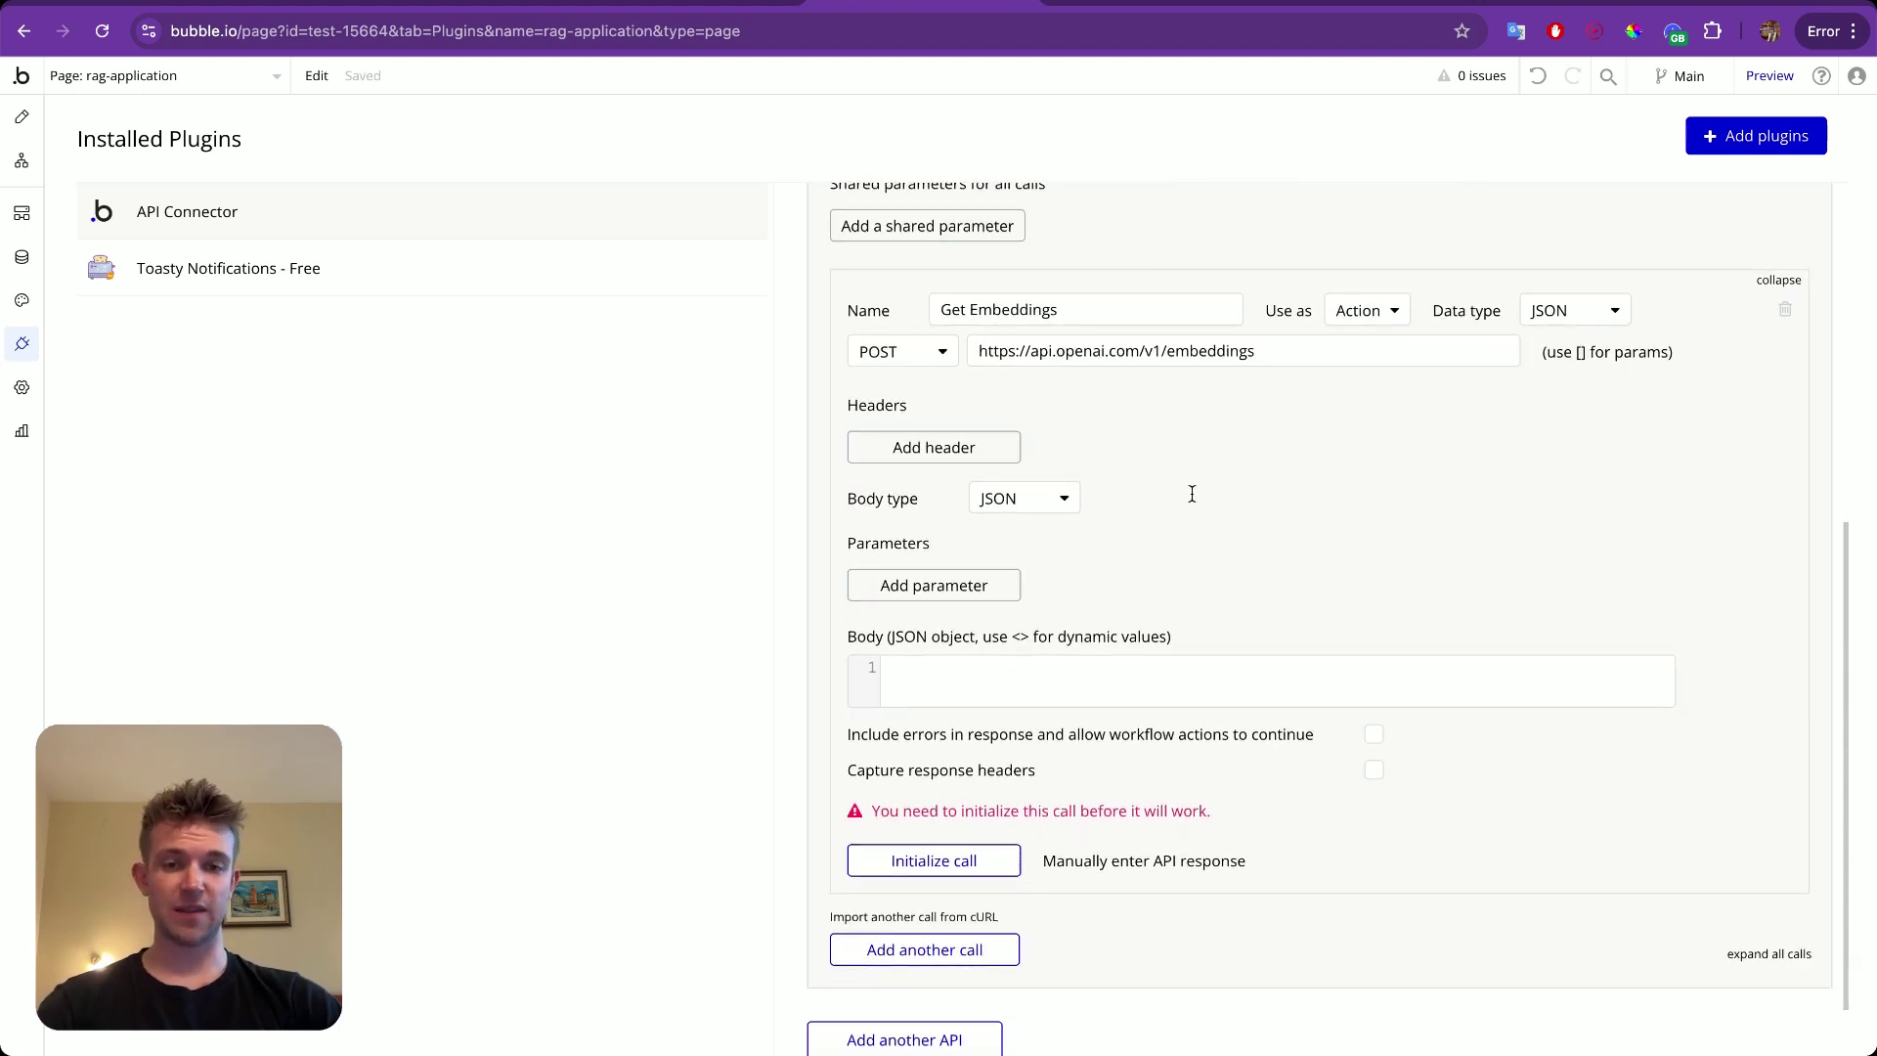
click(948, 664)
text({      "input": "<ingestion_input>",         "model": "text-embedding-ada-002"  })
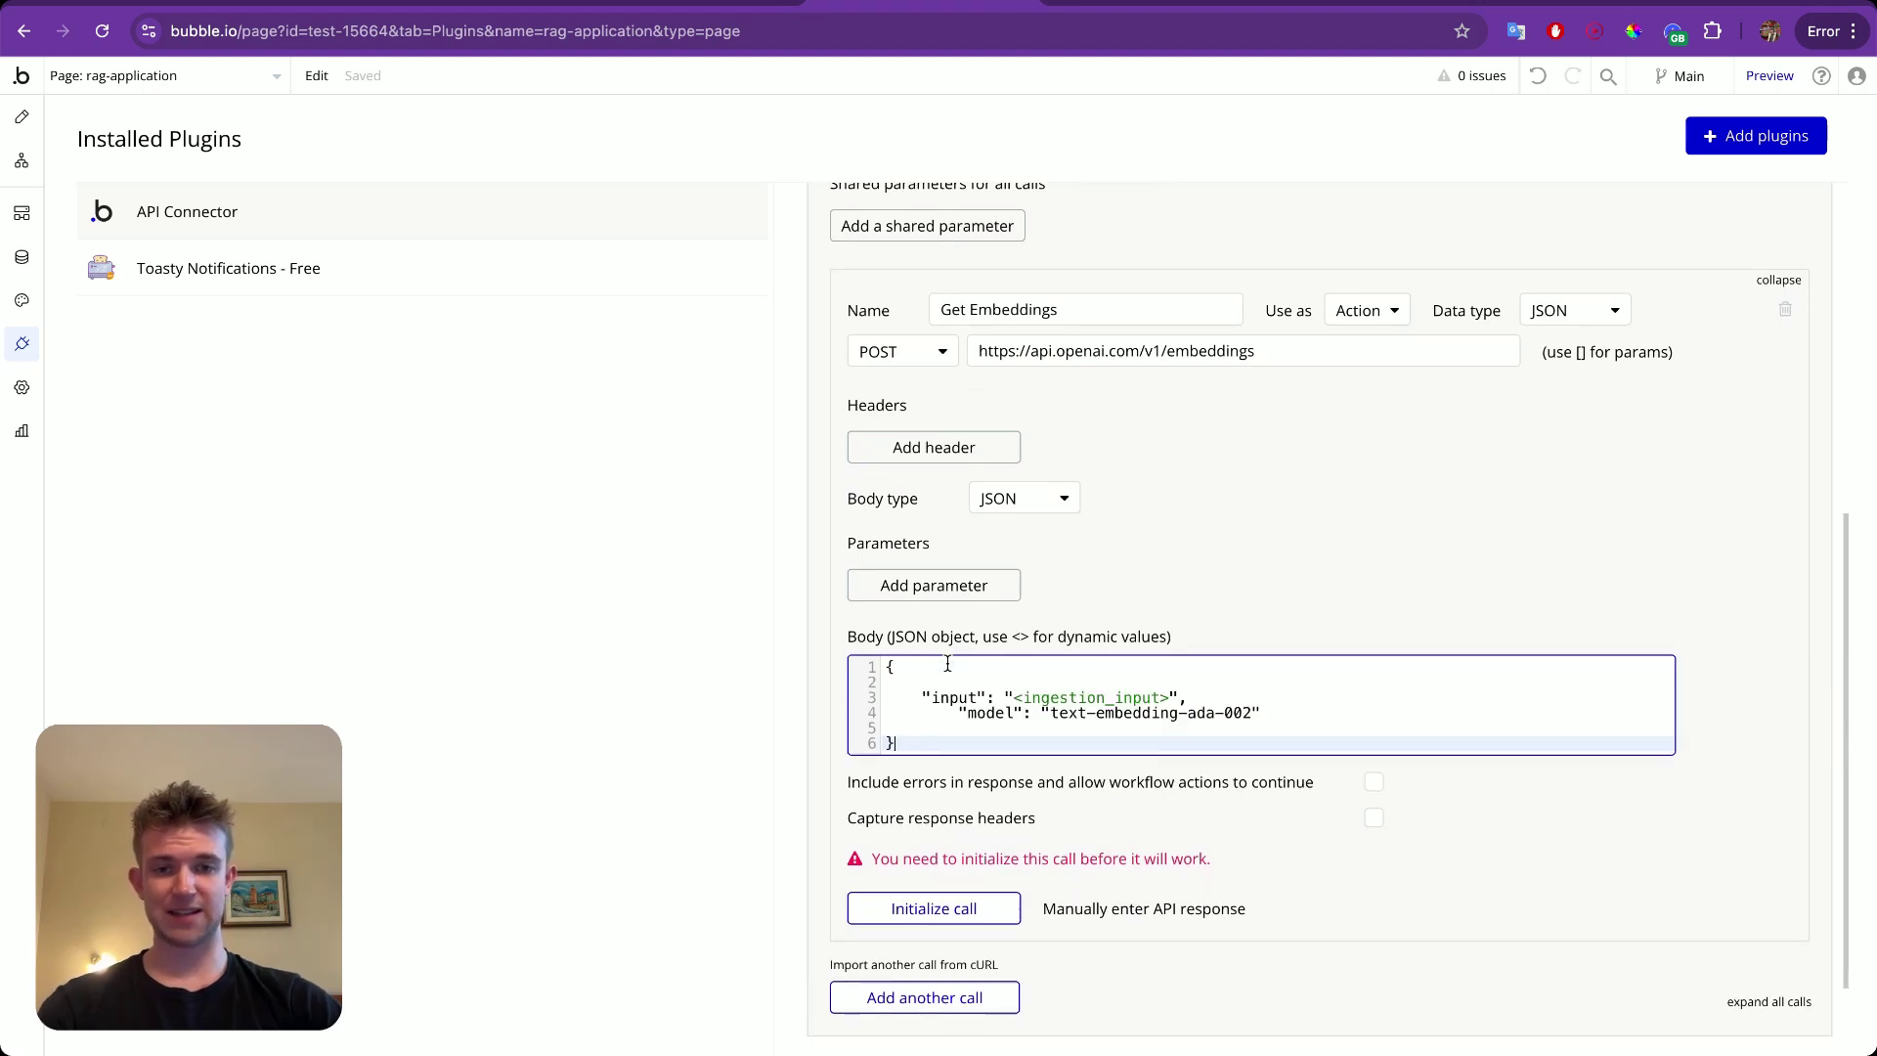
click(1320, 601)
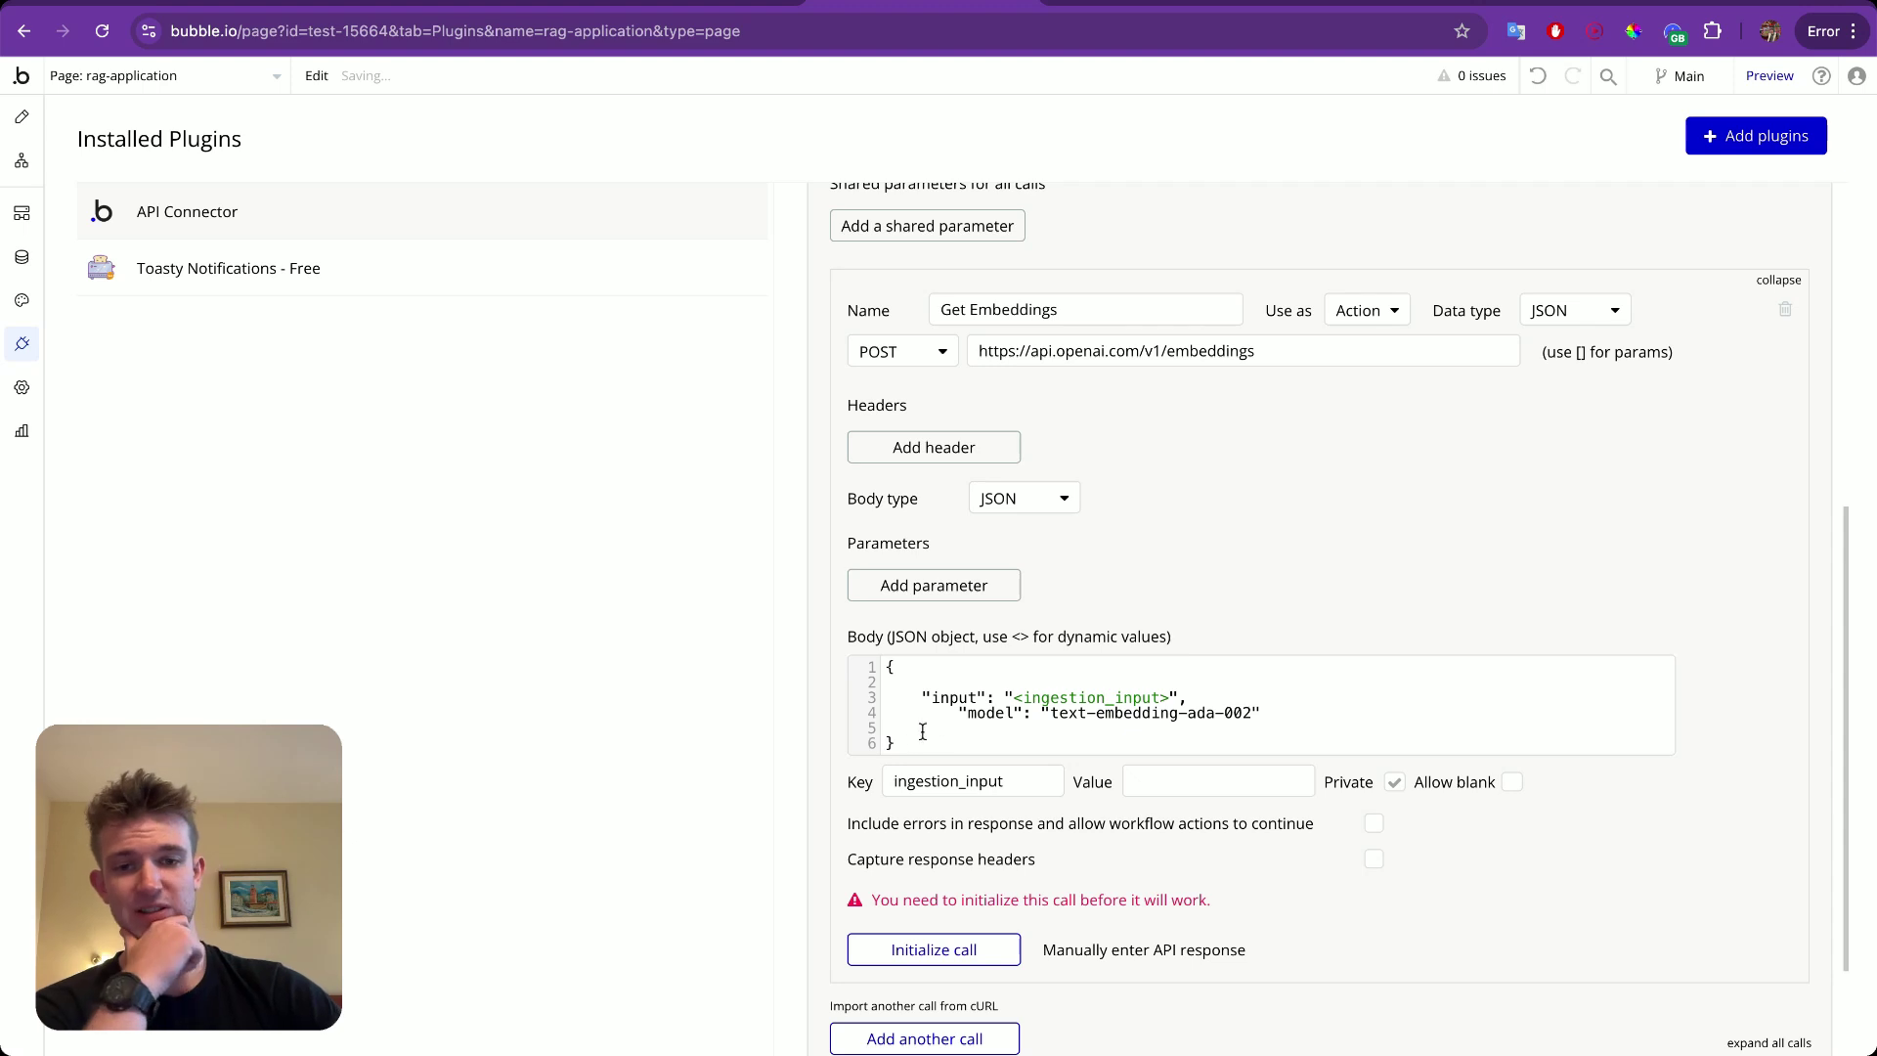
Remove the extra indentation before "model" in the JSON body so it aligns with the "input" line.
click(961, 715)
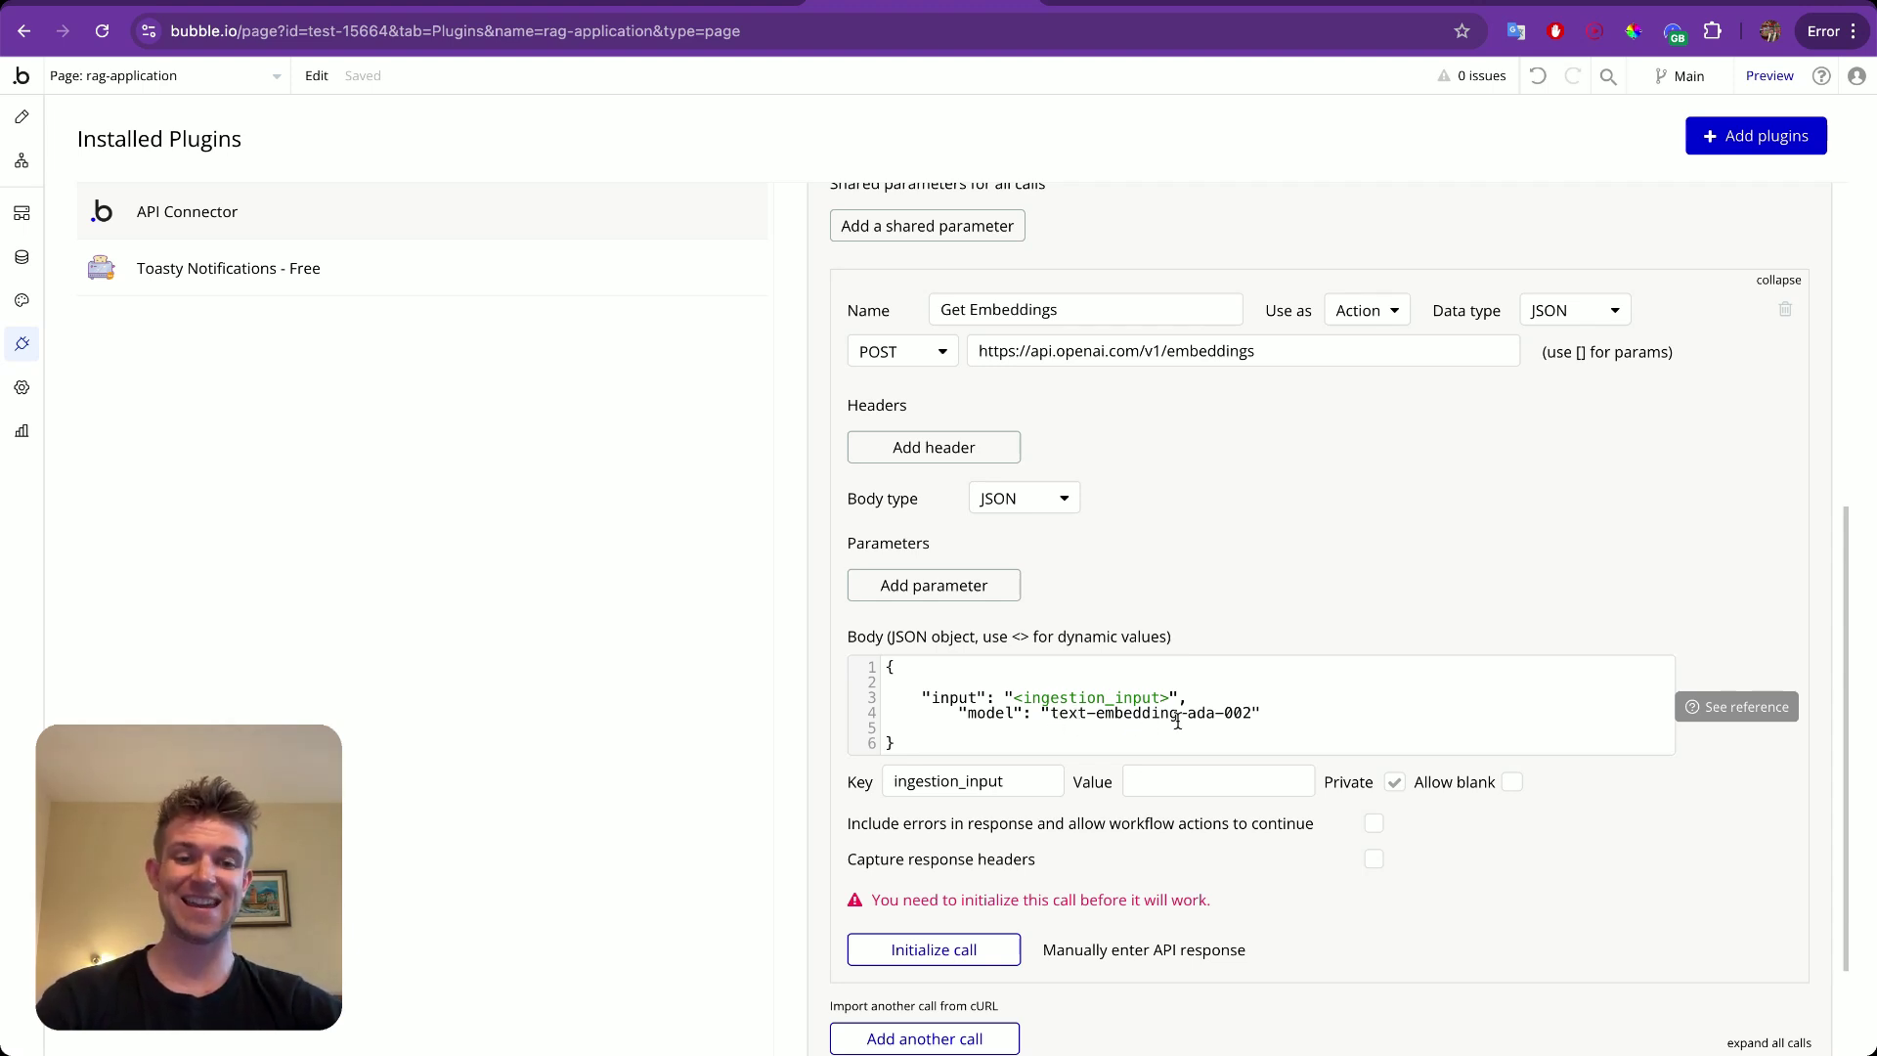
click(959, 713)
key(BackSpace)
key(BackSpace)
key(BackSpace)
key(BackSpace)
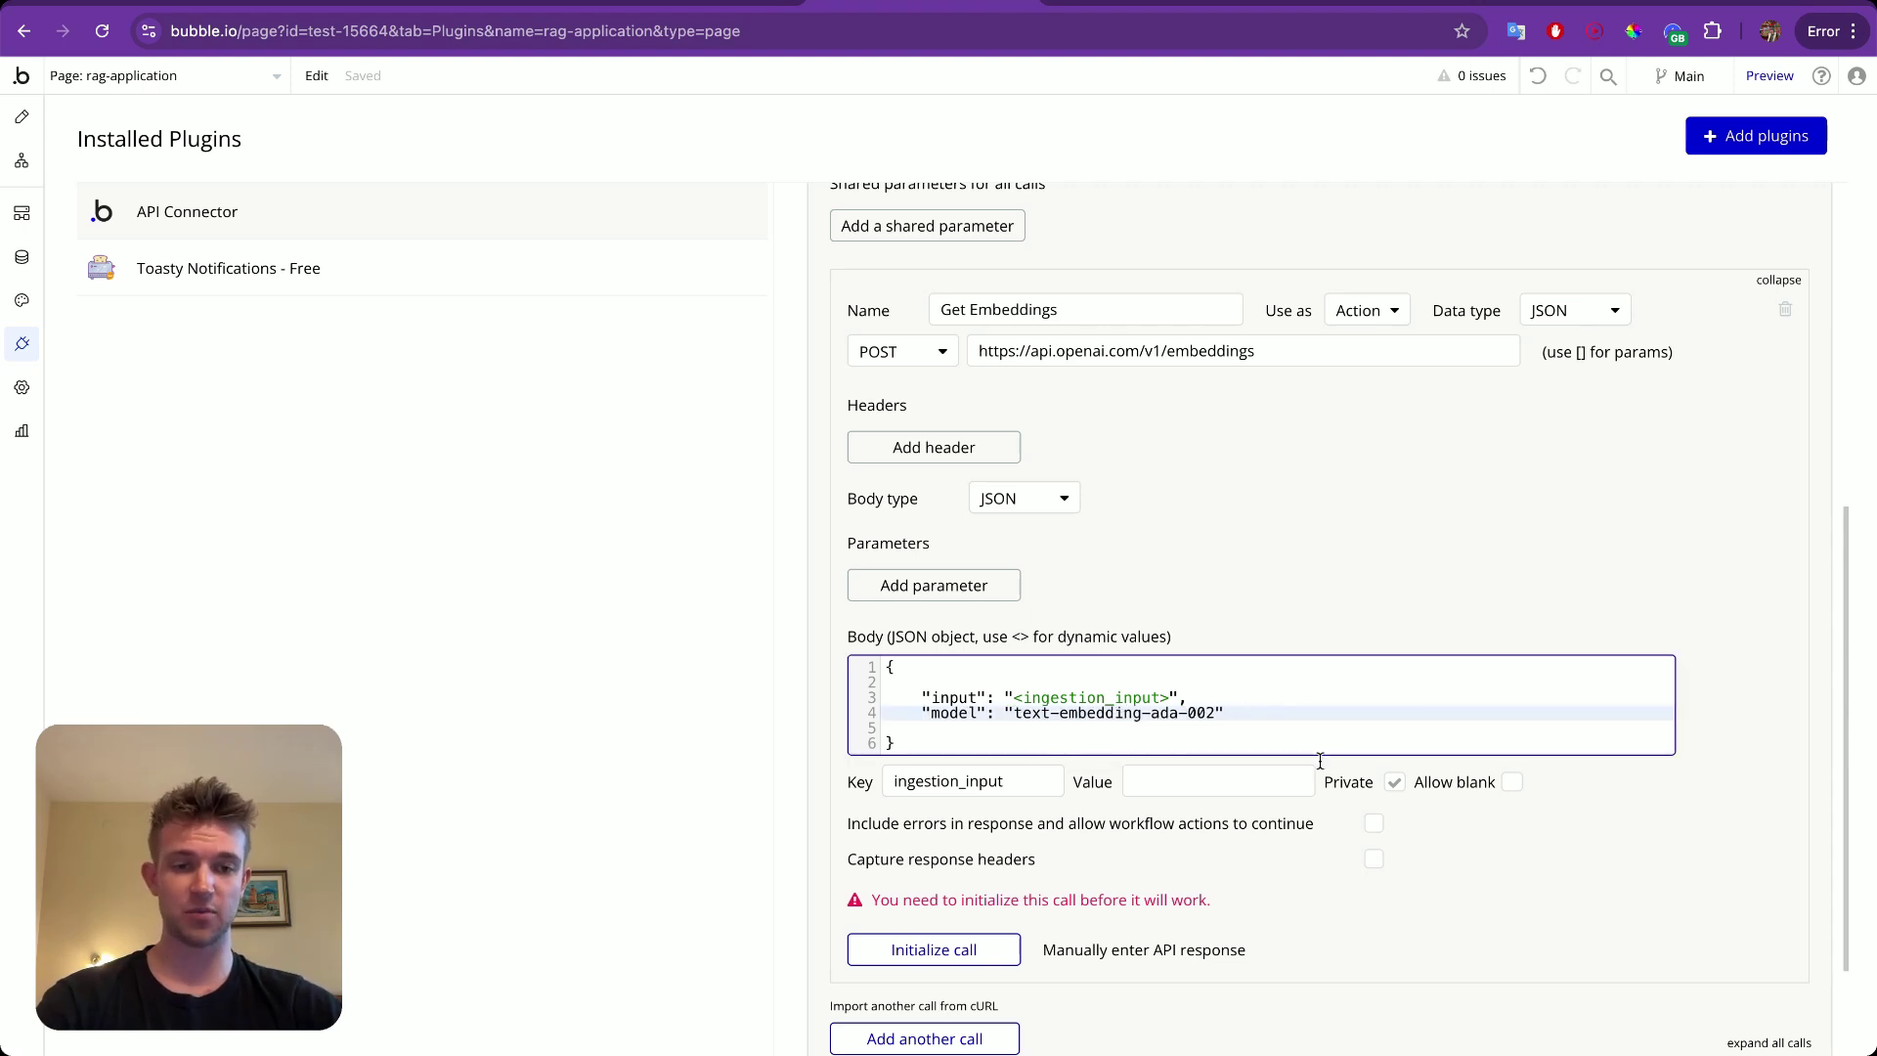
Make the ingestion_input parameter non-private and set its value to "Formula 1 is the worlds most popular racing series".
click(1310, 826)
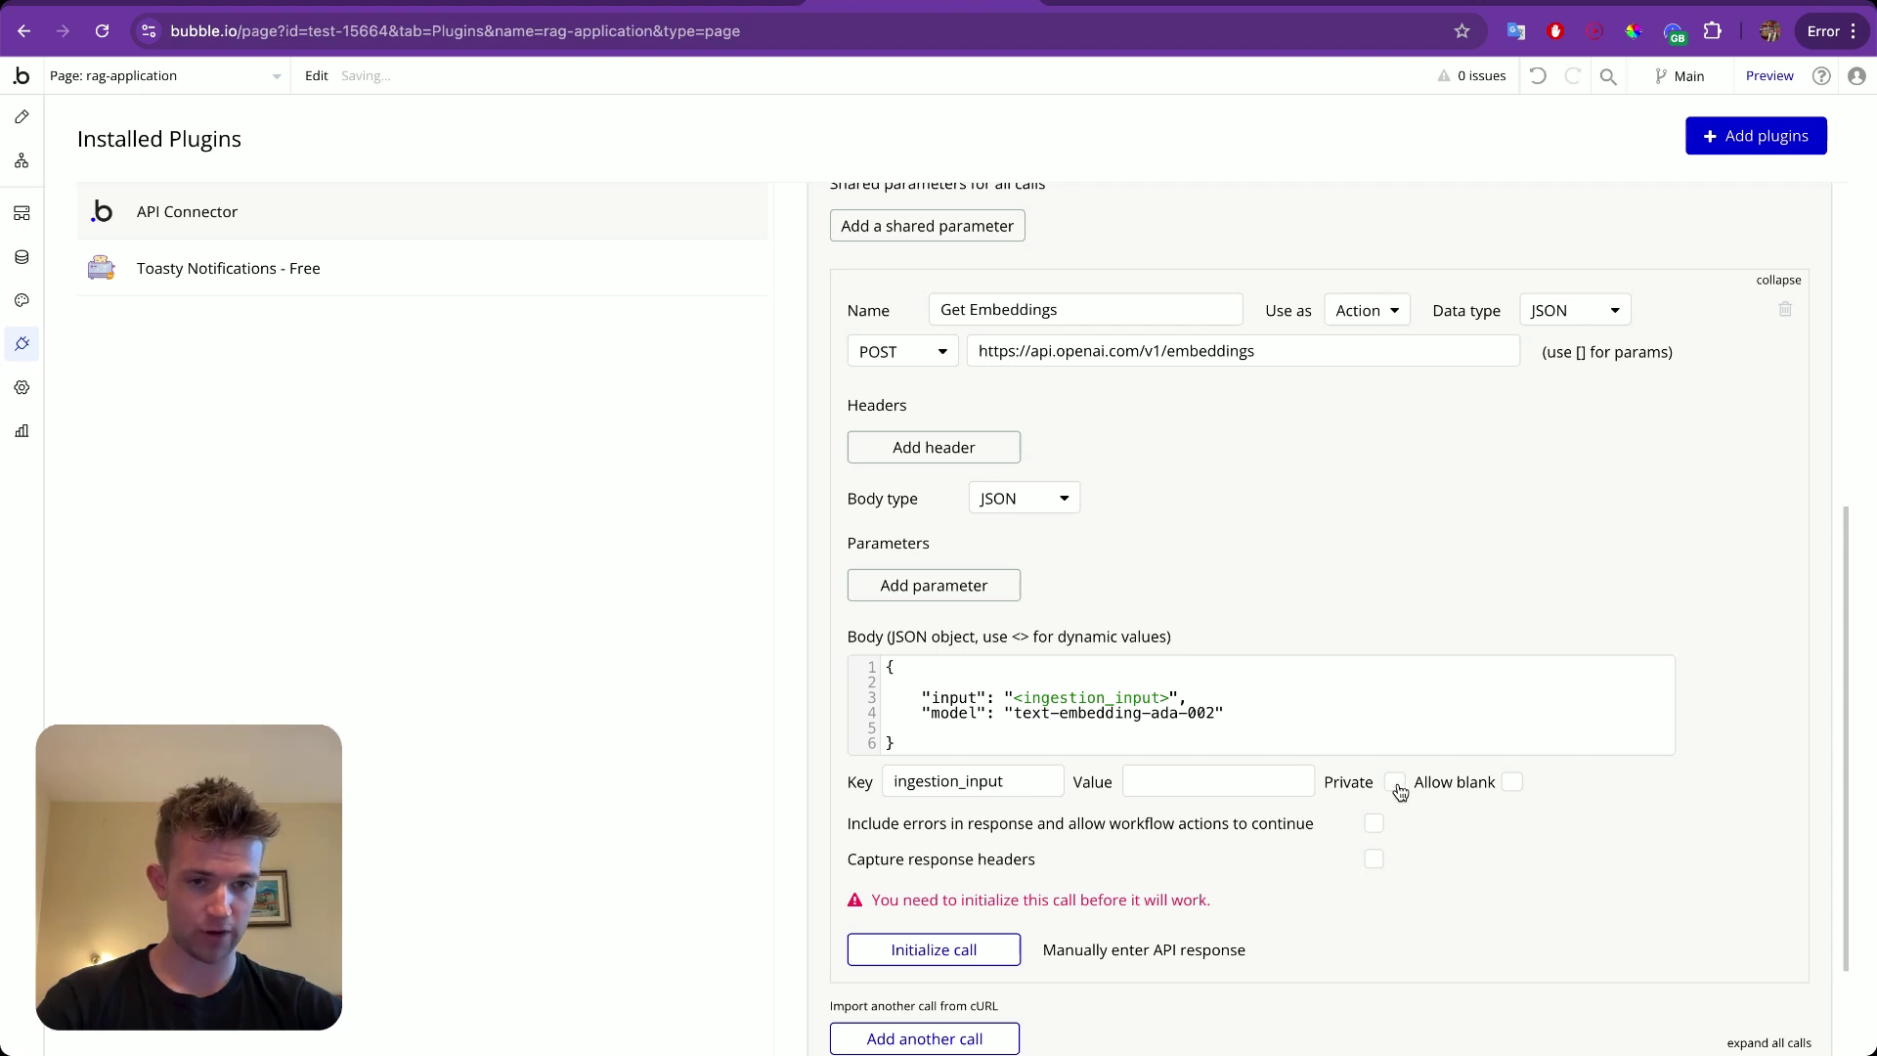
click(1221, 778)
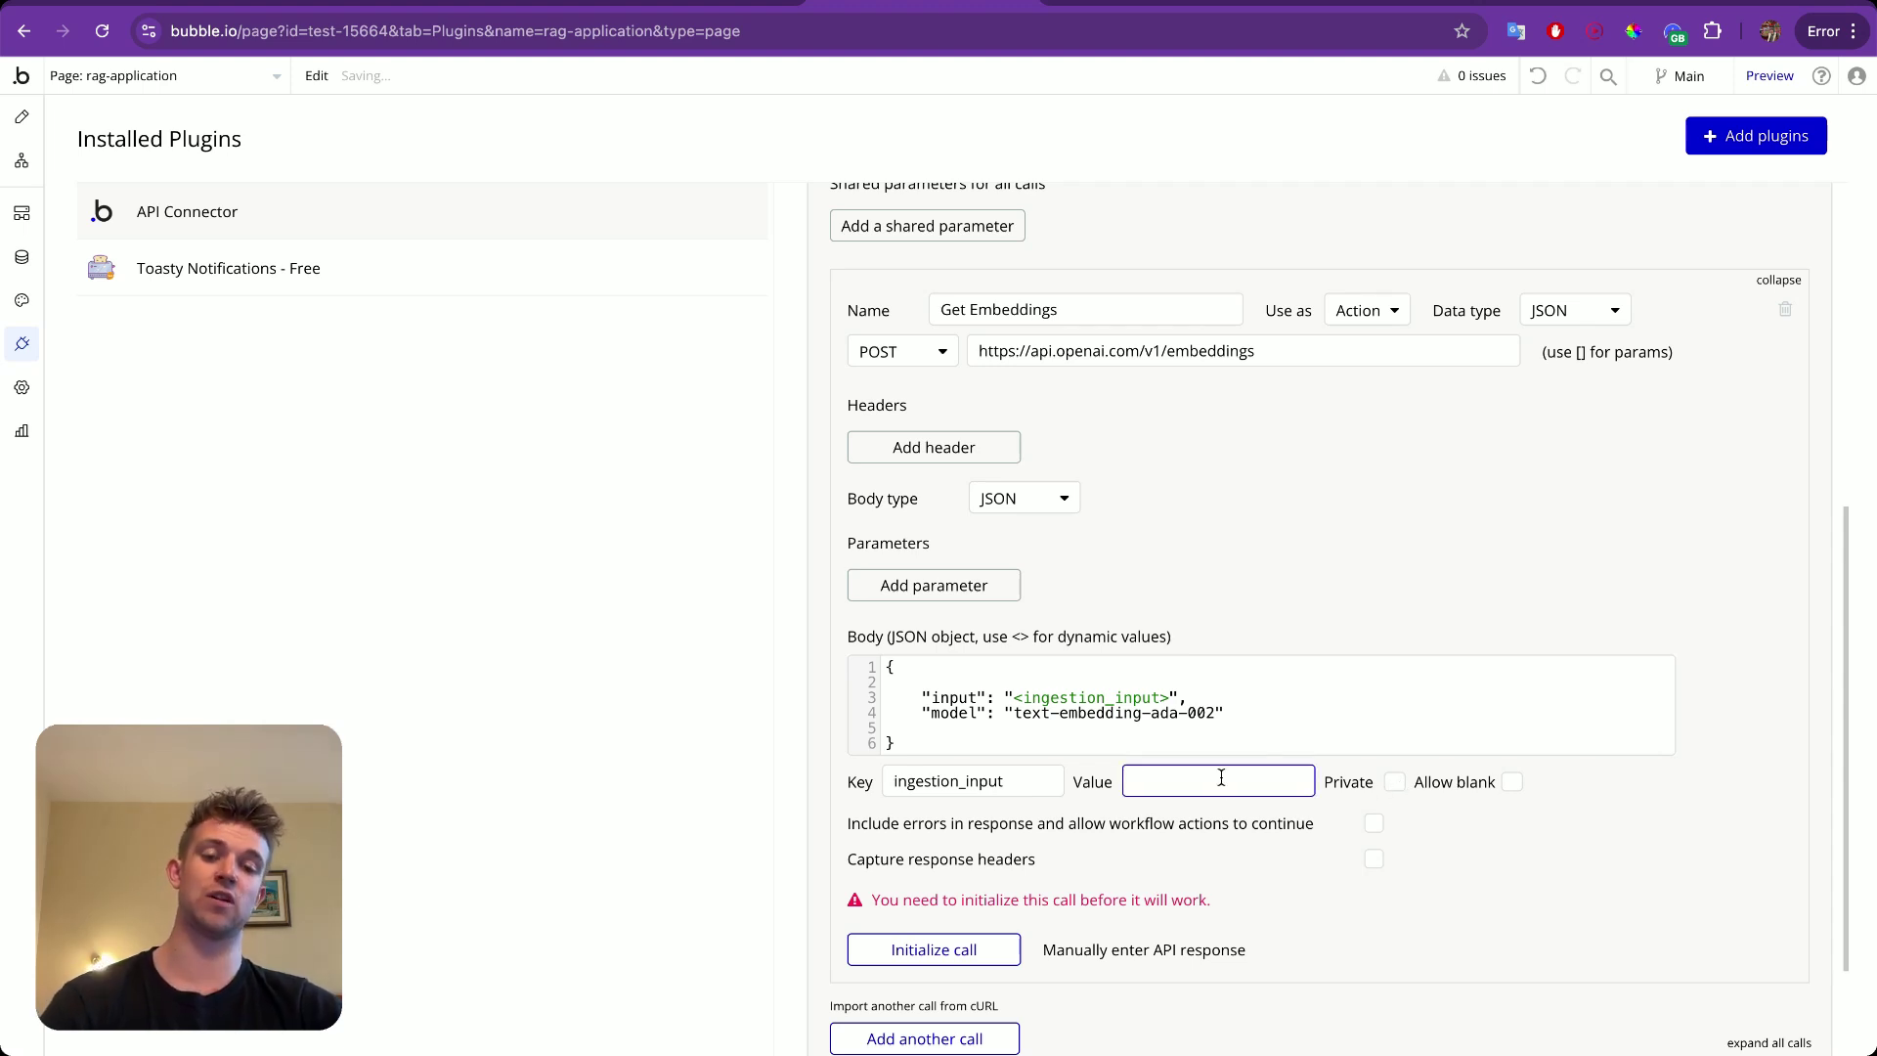
text(Fo)
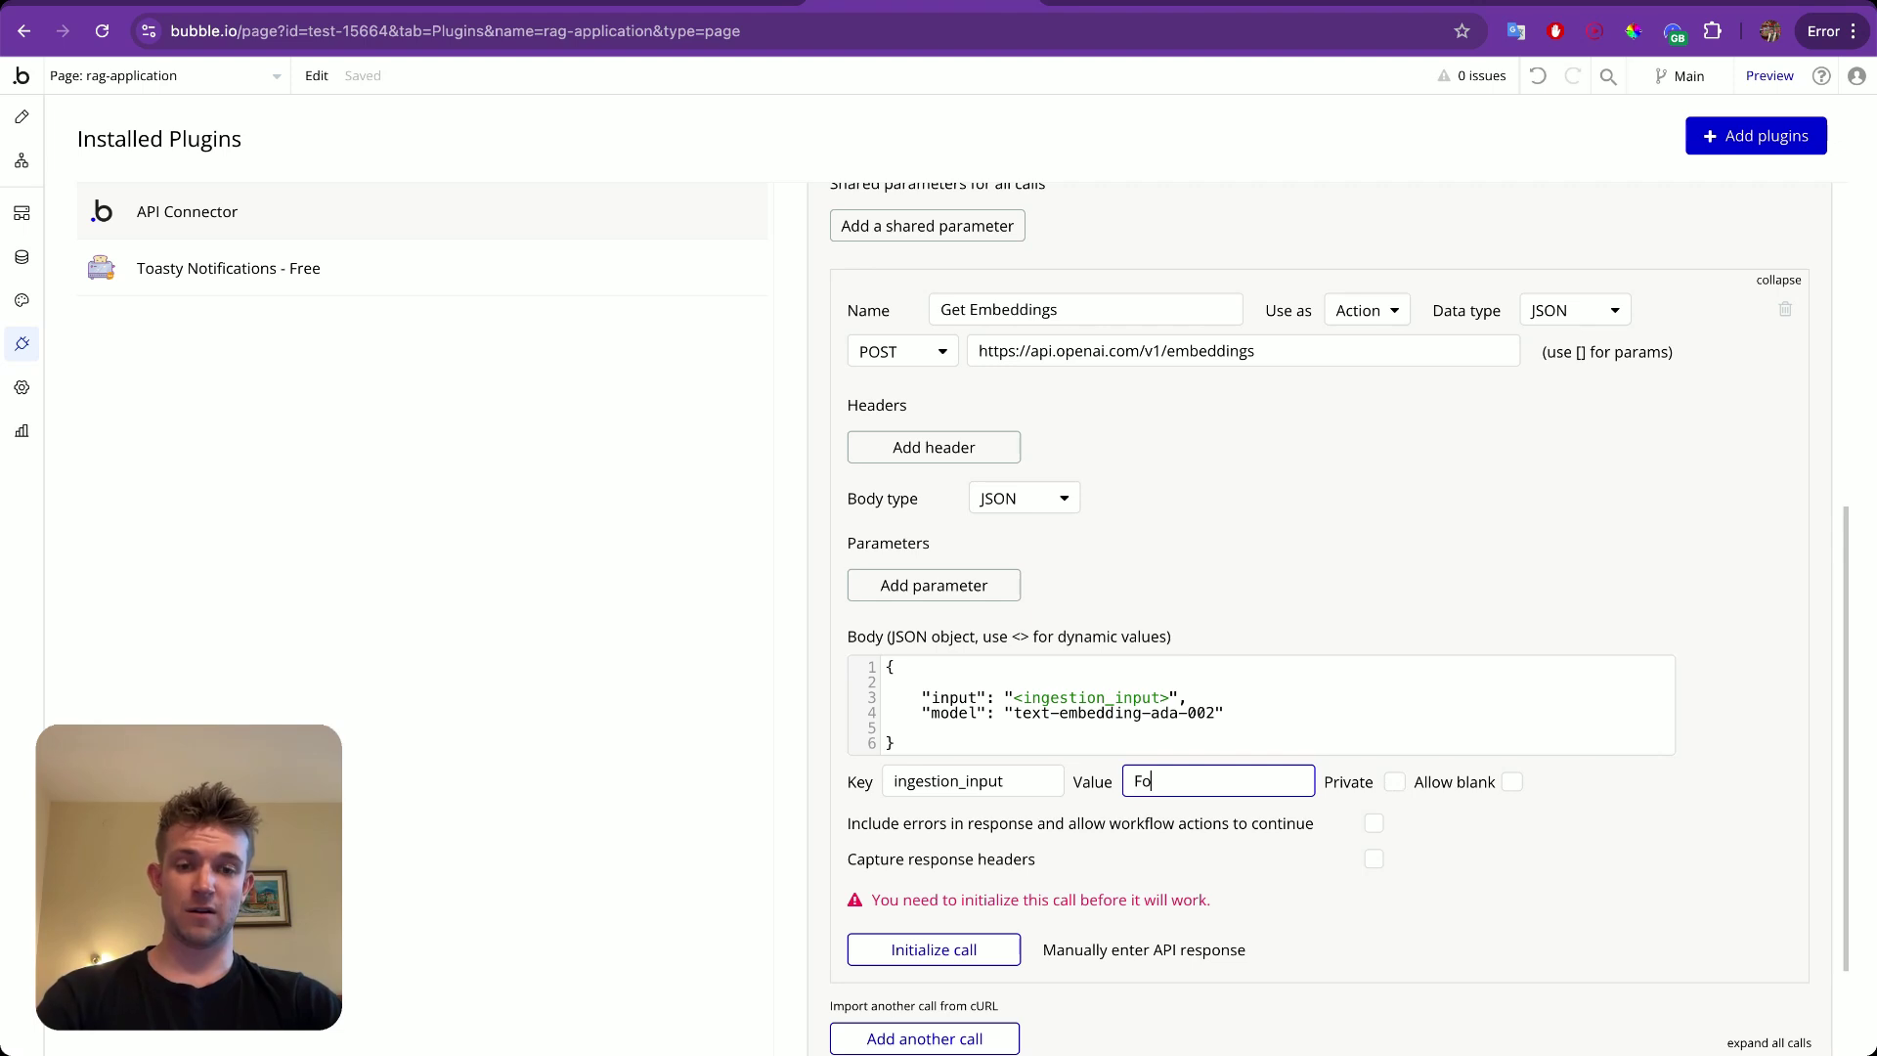
text(rmla)
text(la)
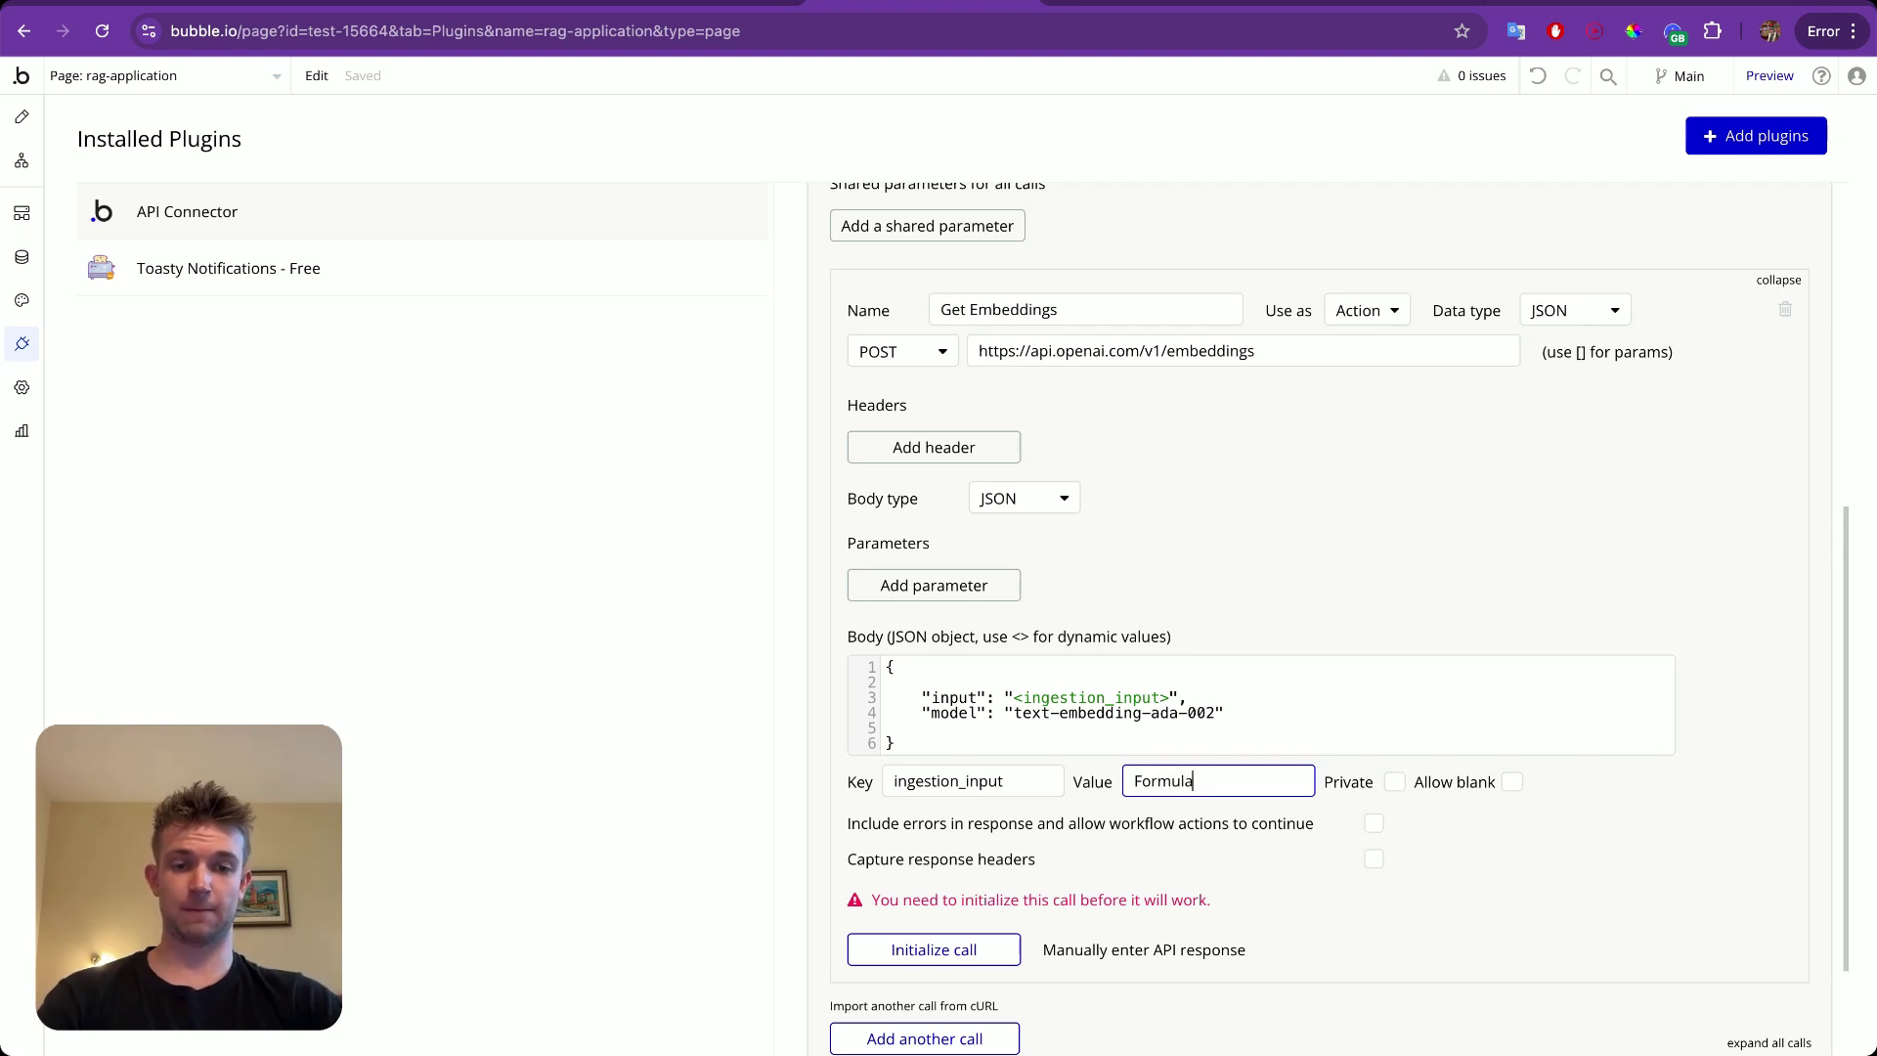
text( 1 is the worlds)
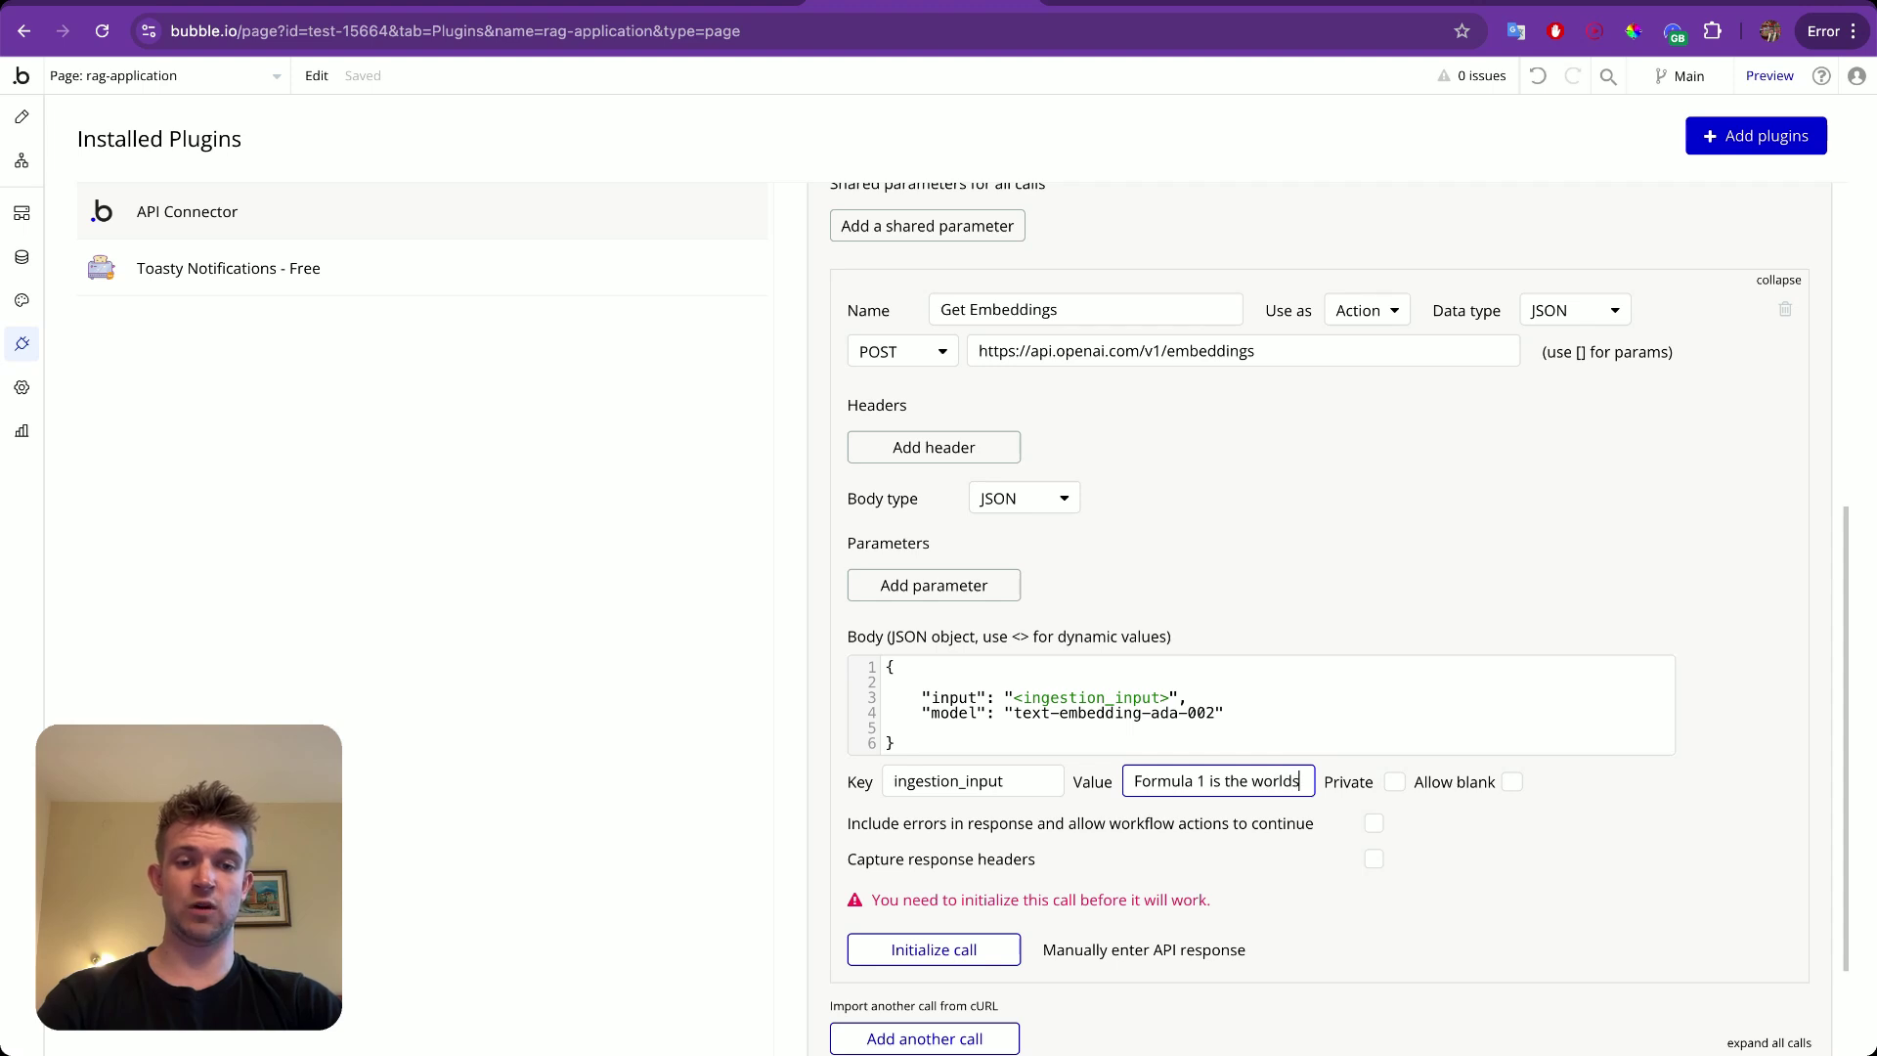
text( most ppo)
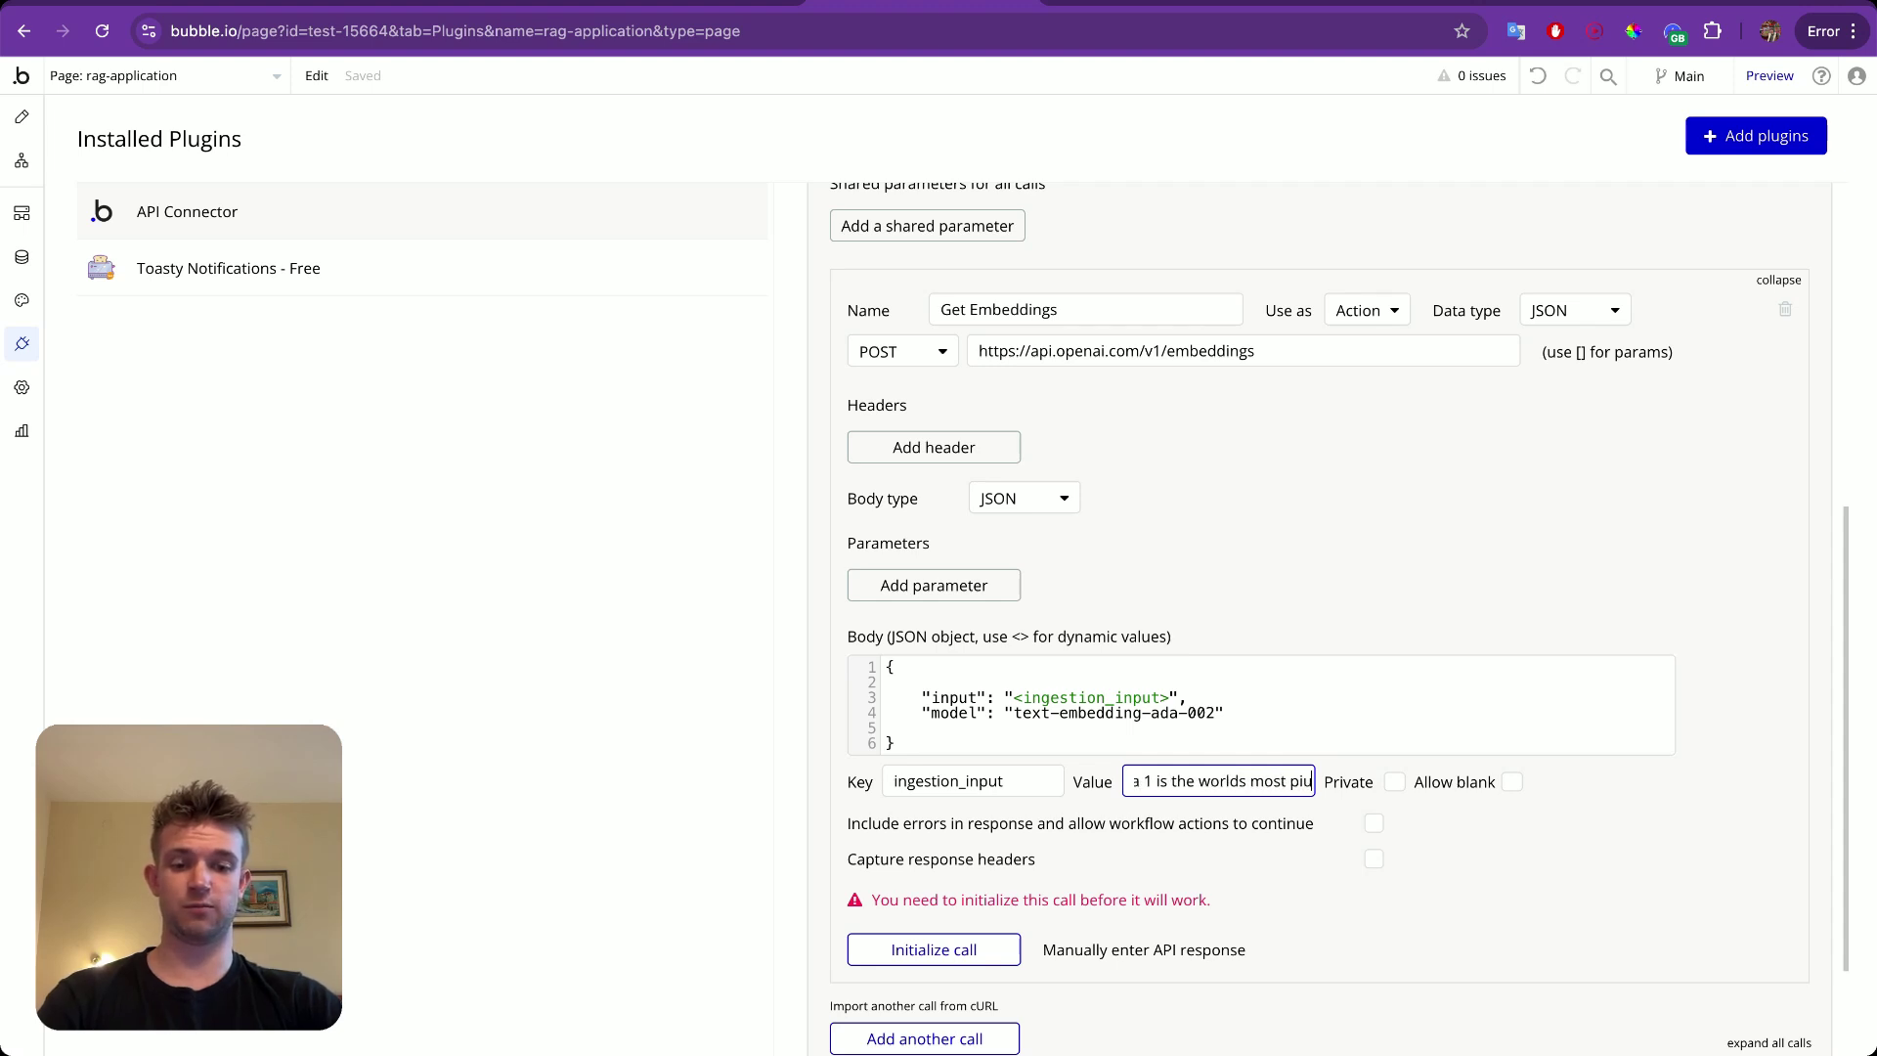
key(BackSpace)
key(BackSpace)
text(opular)
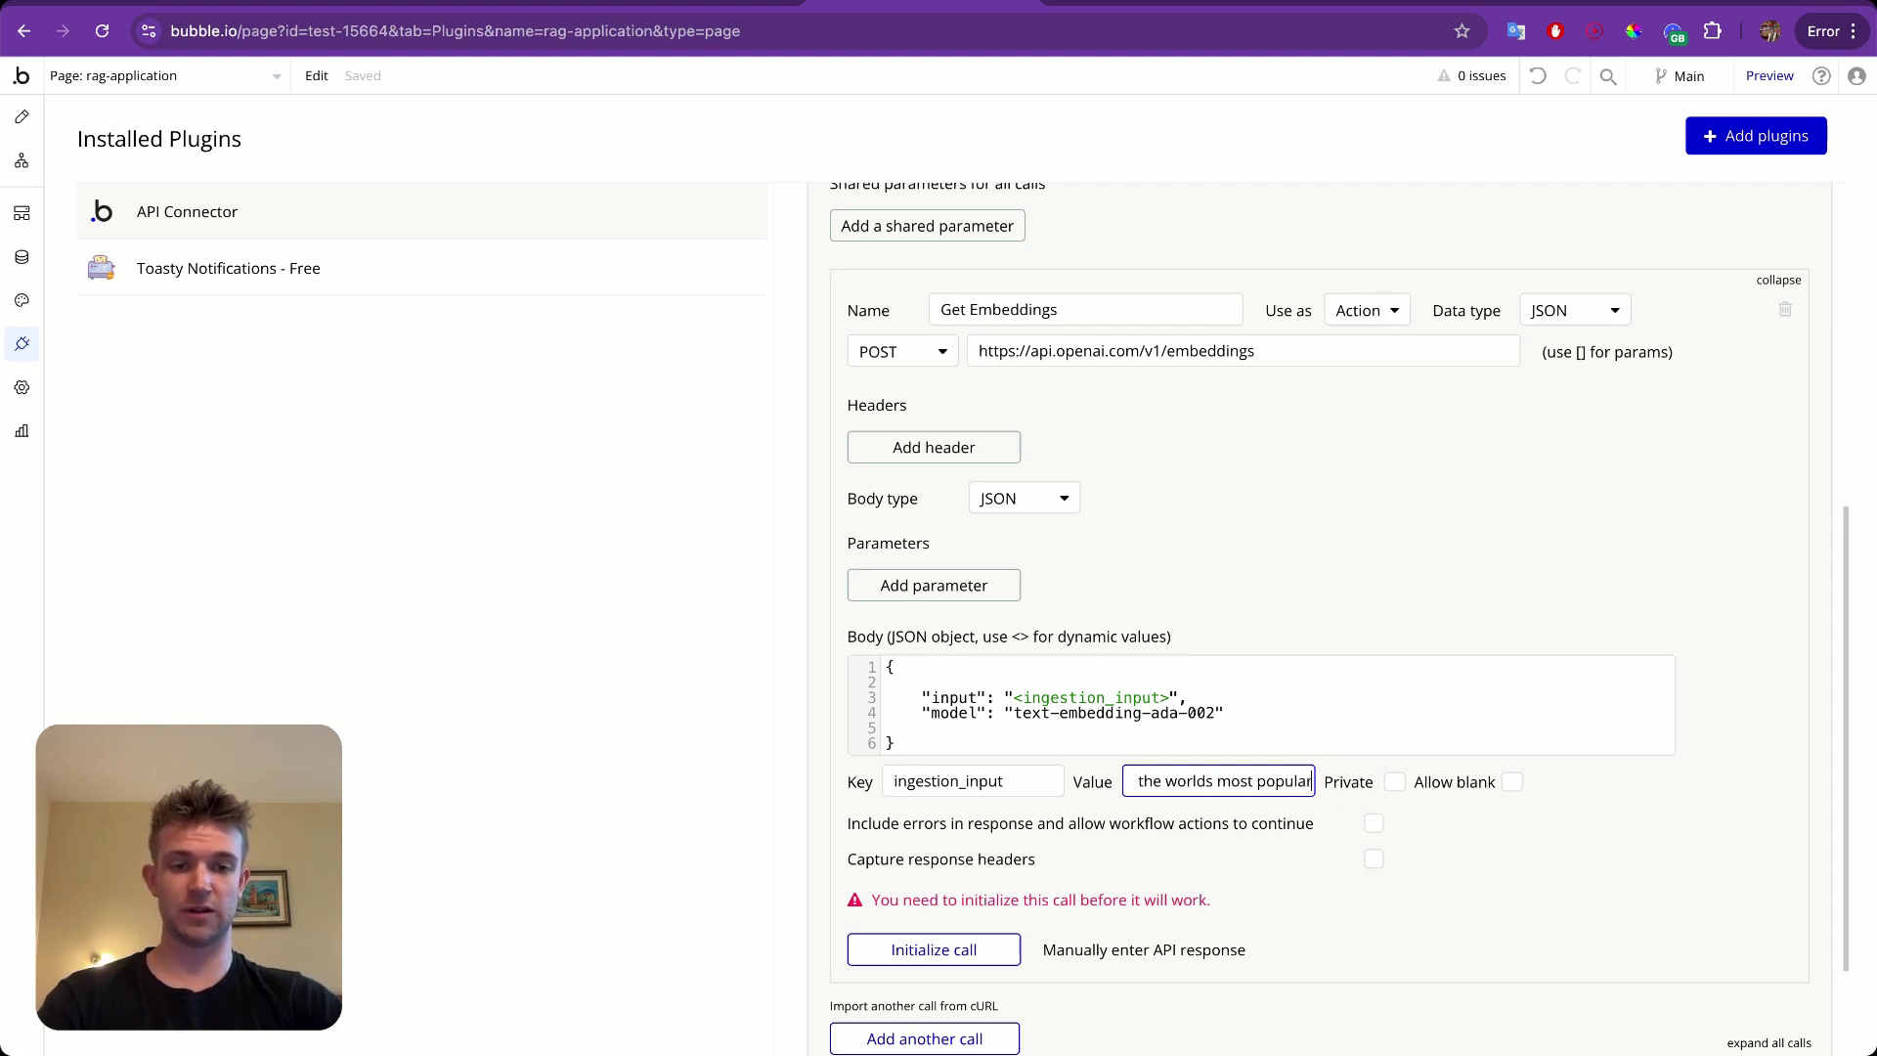
text( racing series)
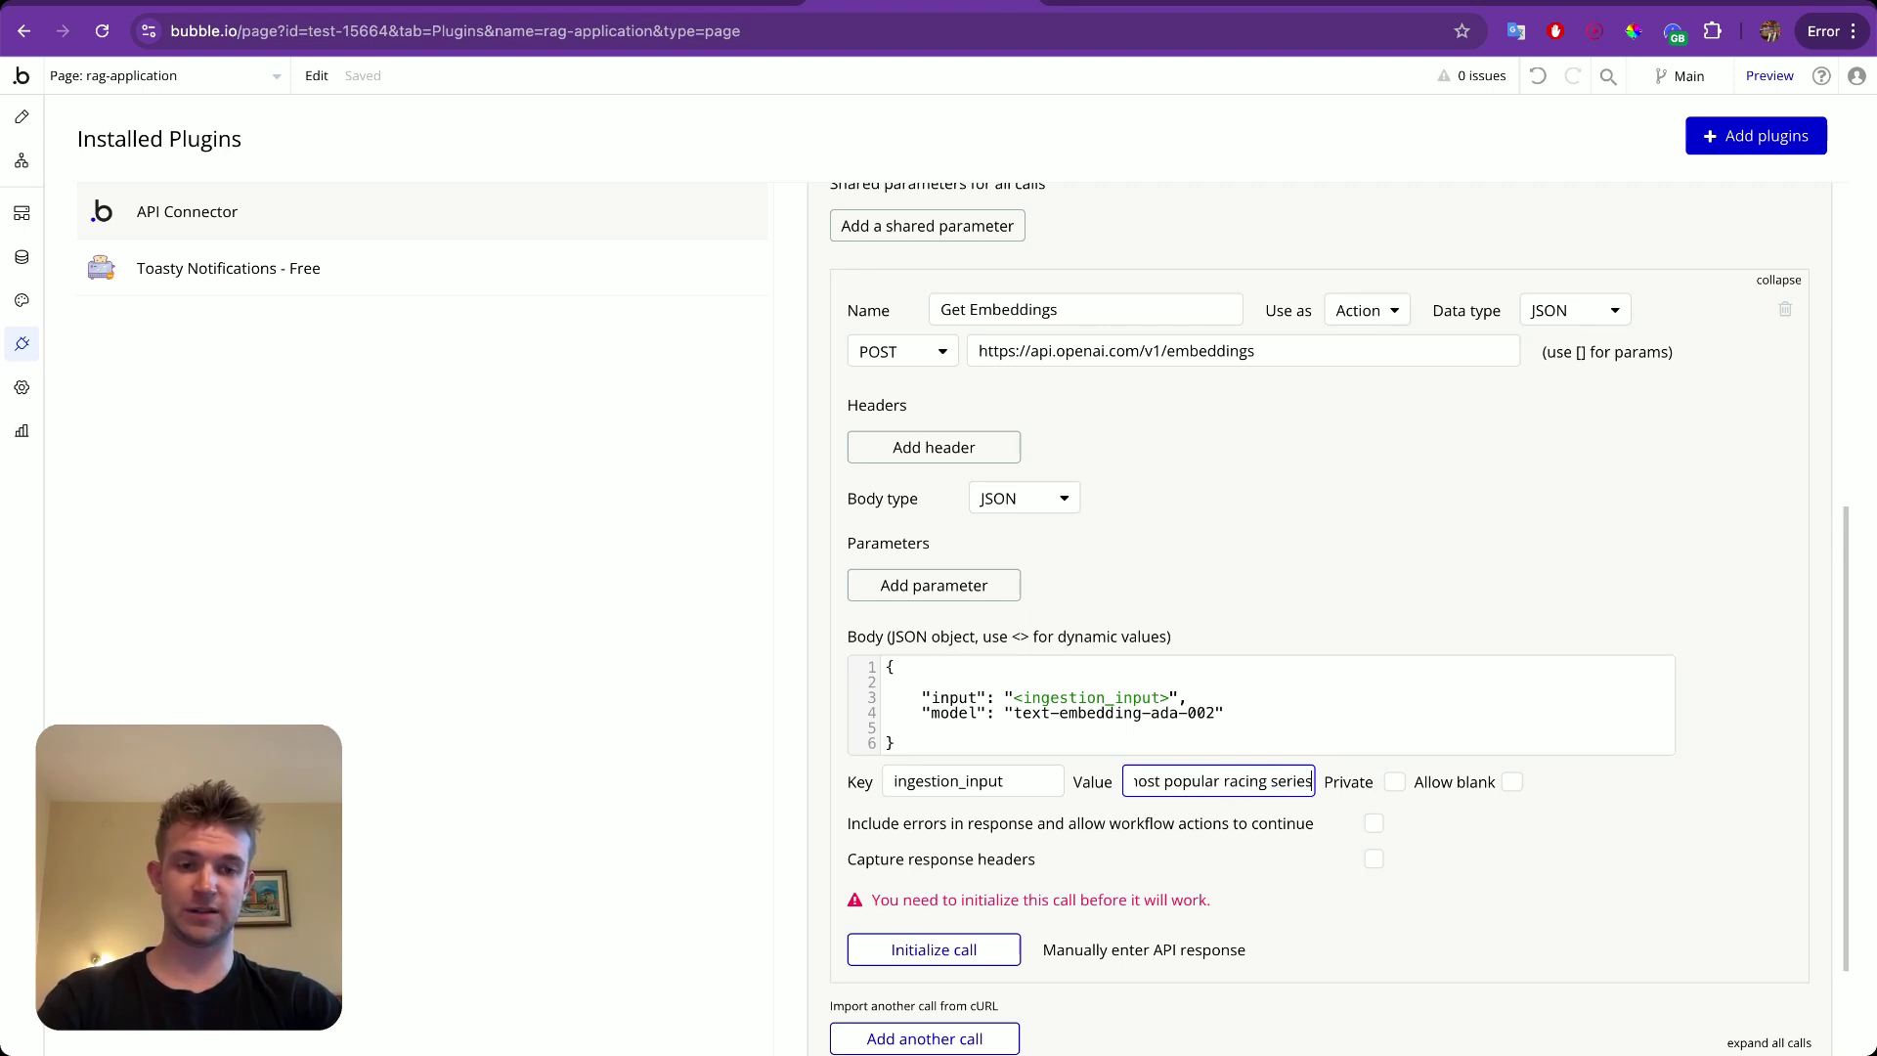
click(1460, 849)
Initialize the Get Embeddings call, and save its returned values after reviewing the raw response data.
scroll(1467, 849, down, 1)
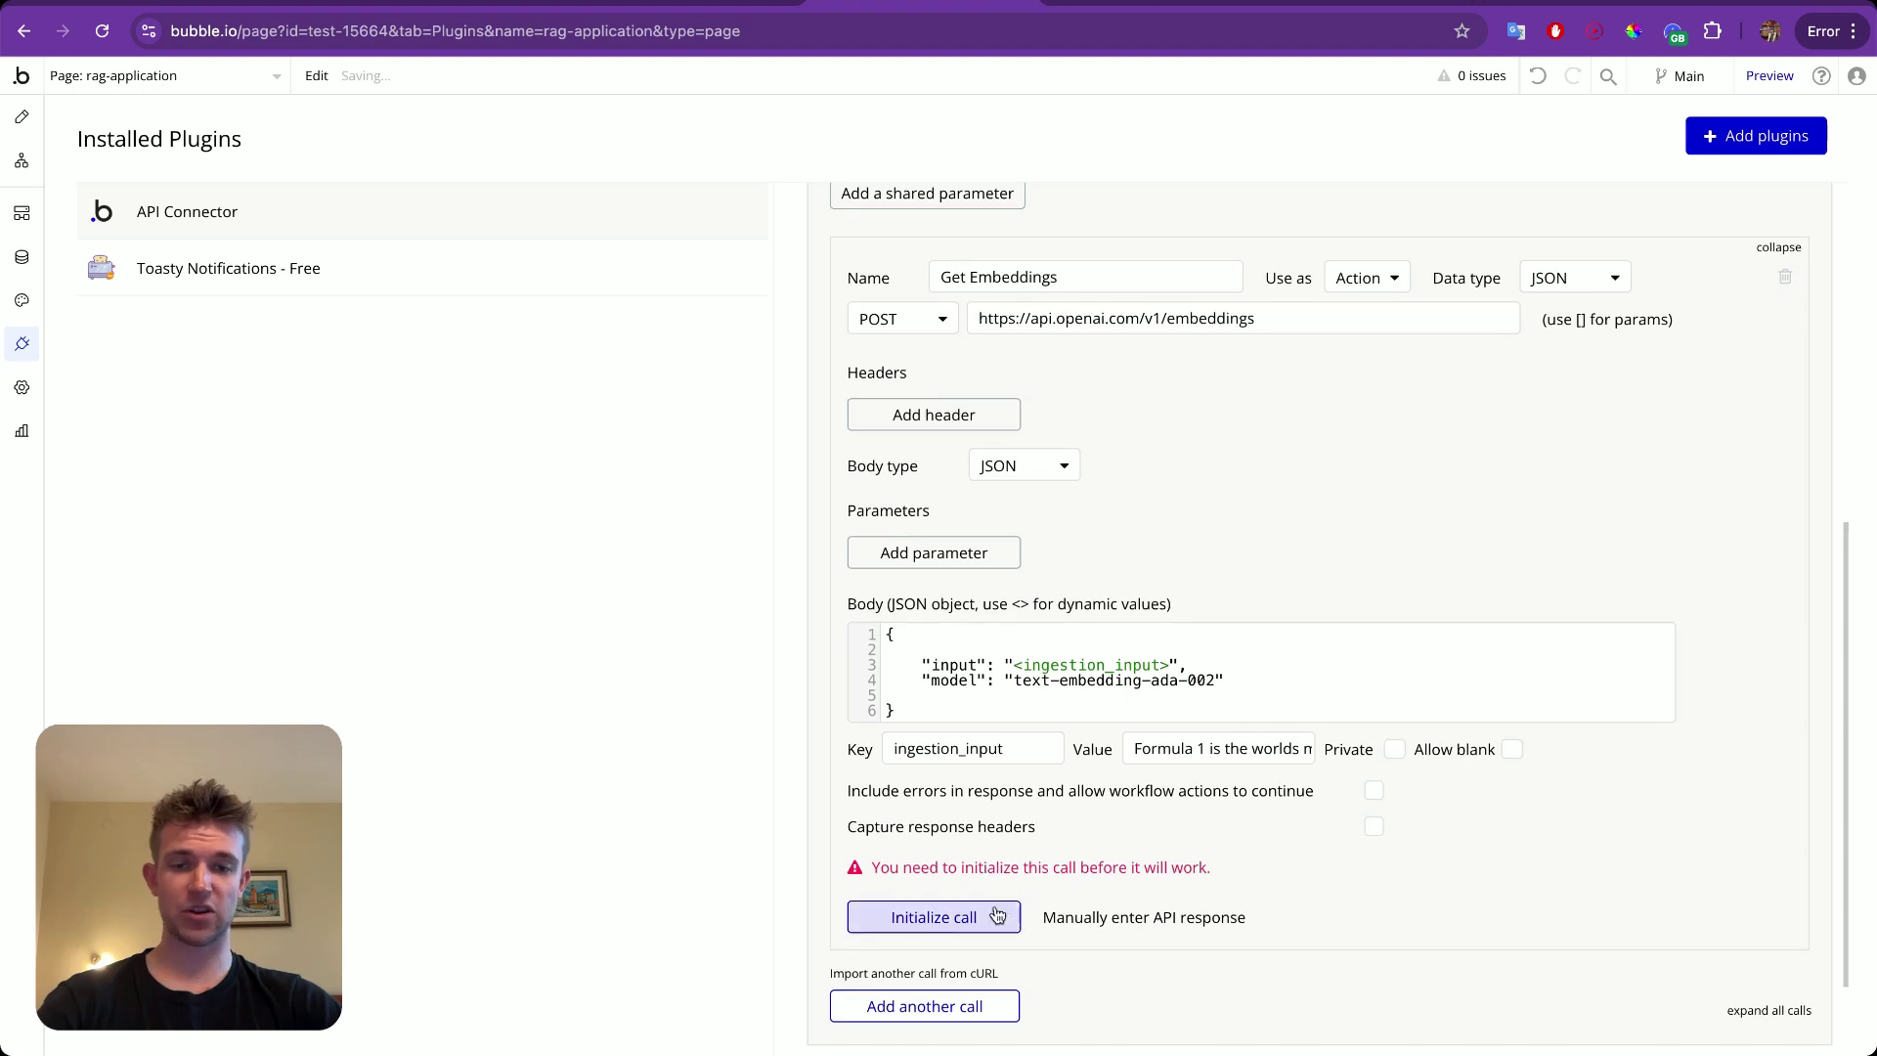
click(934, 916)
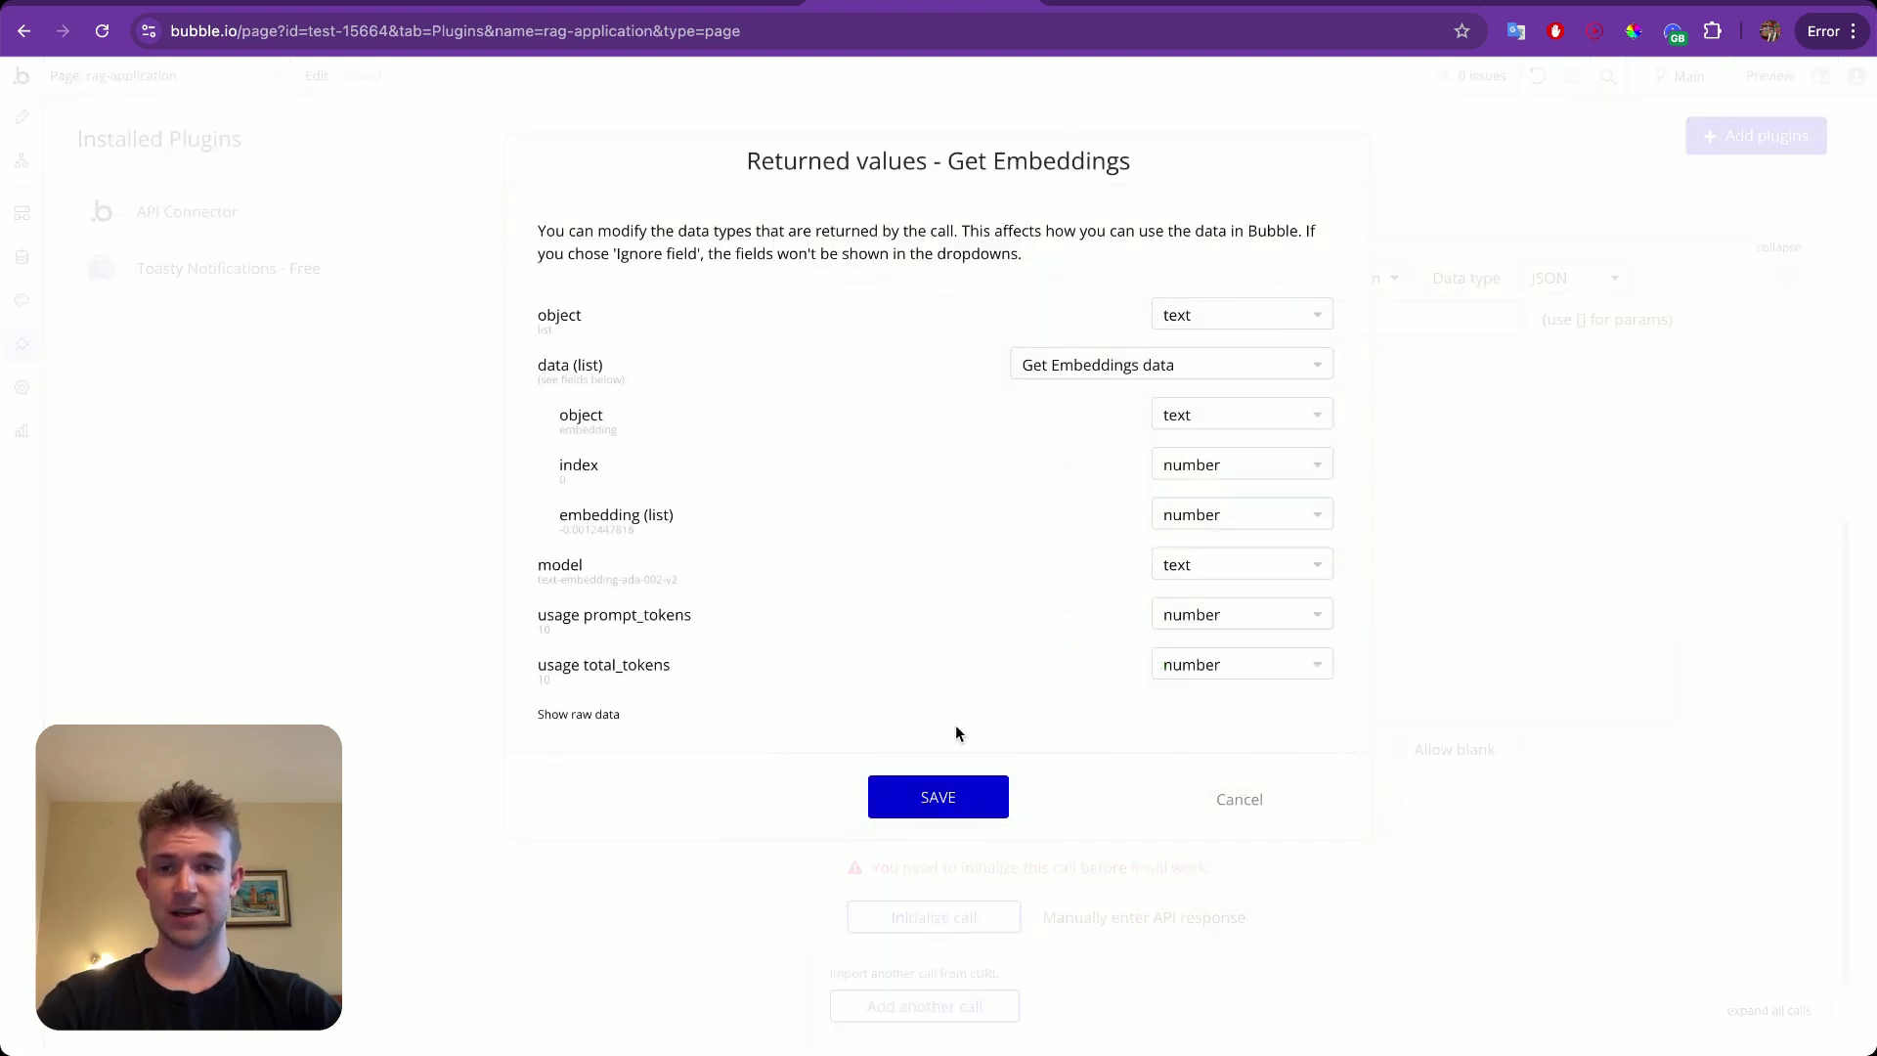
click(577, 713)
scroll(860, 662, down, 3)
scroll(864, 669, down, 2)
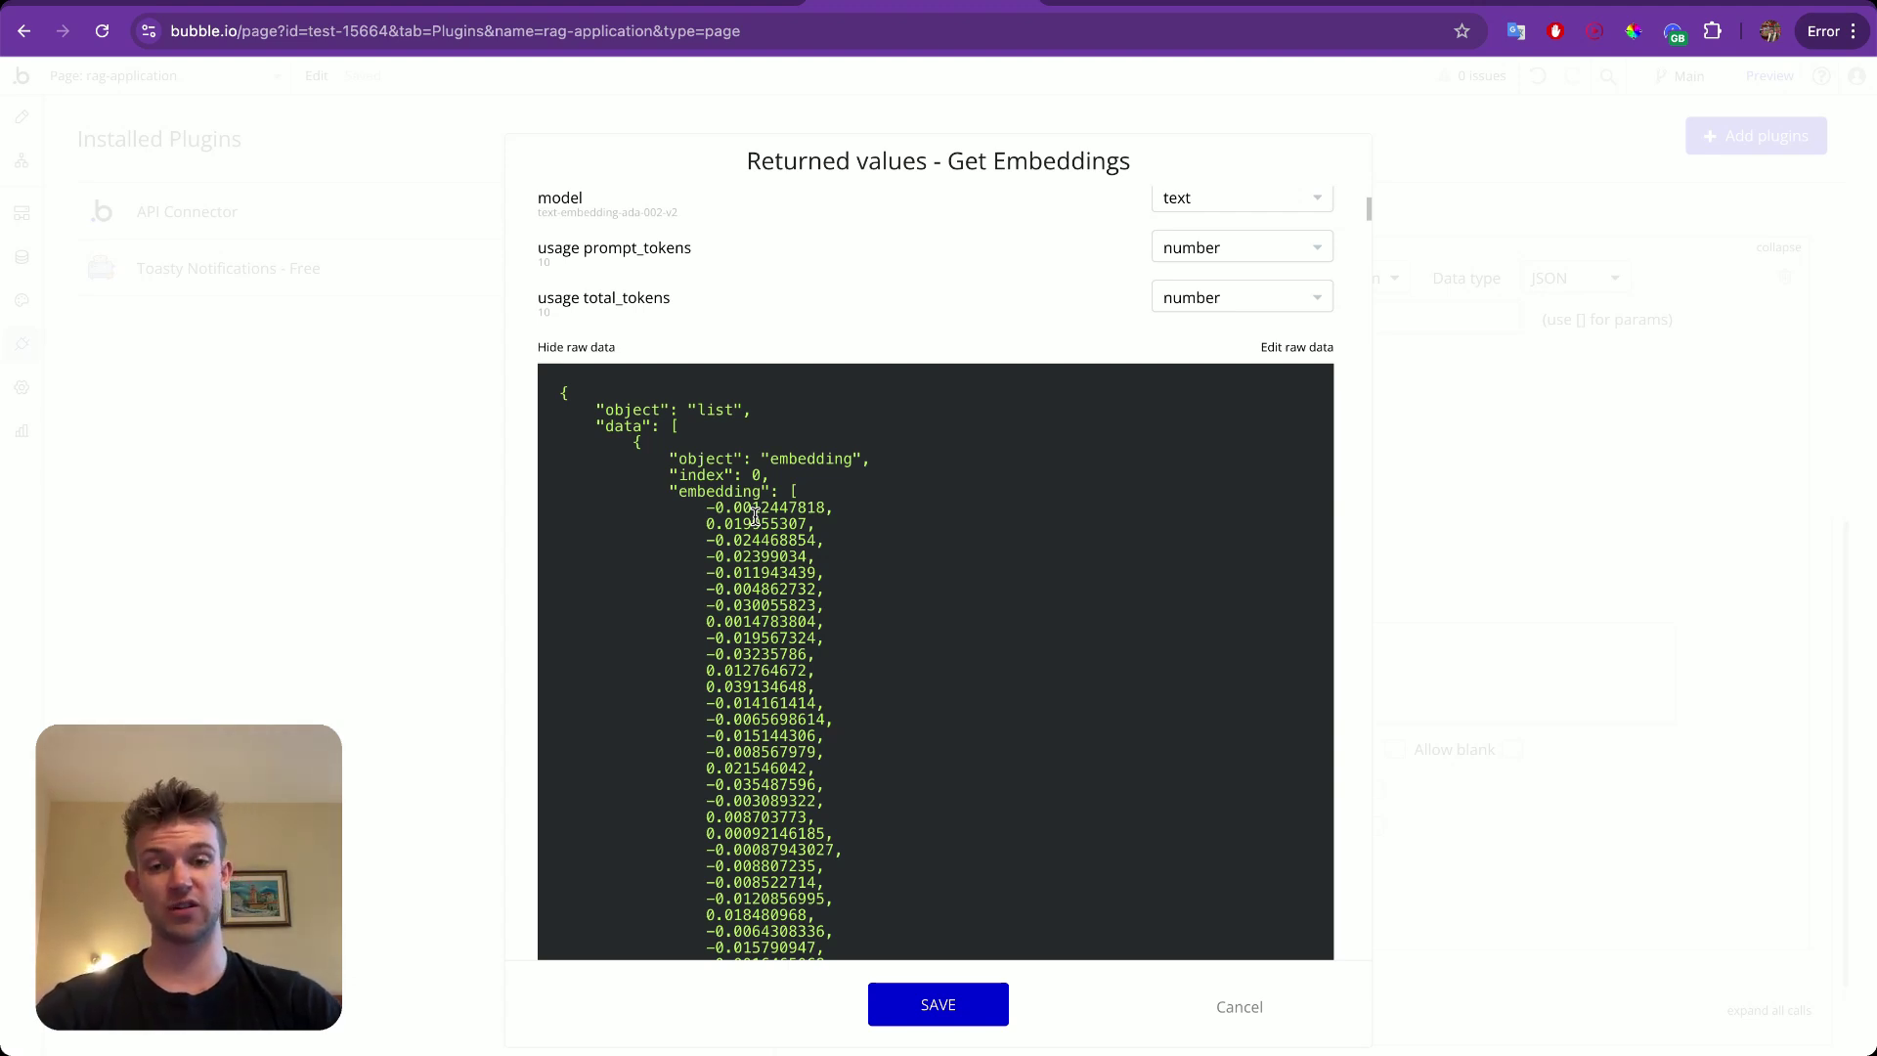
scroll(755, 515, down, 1)
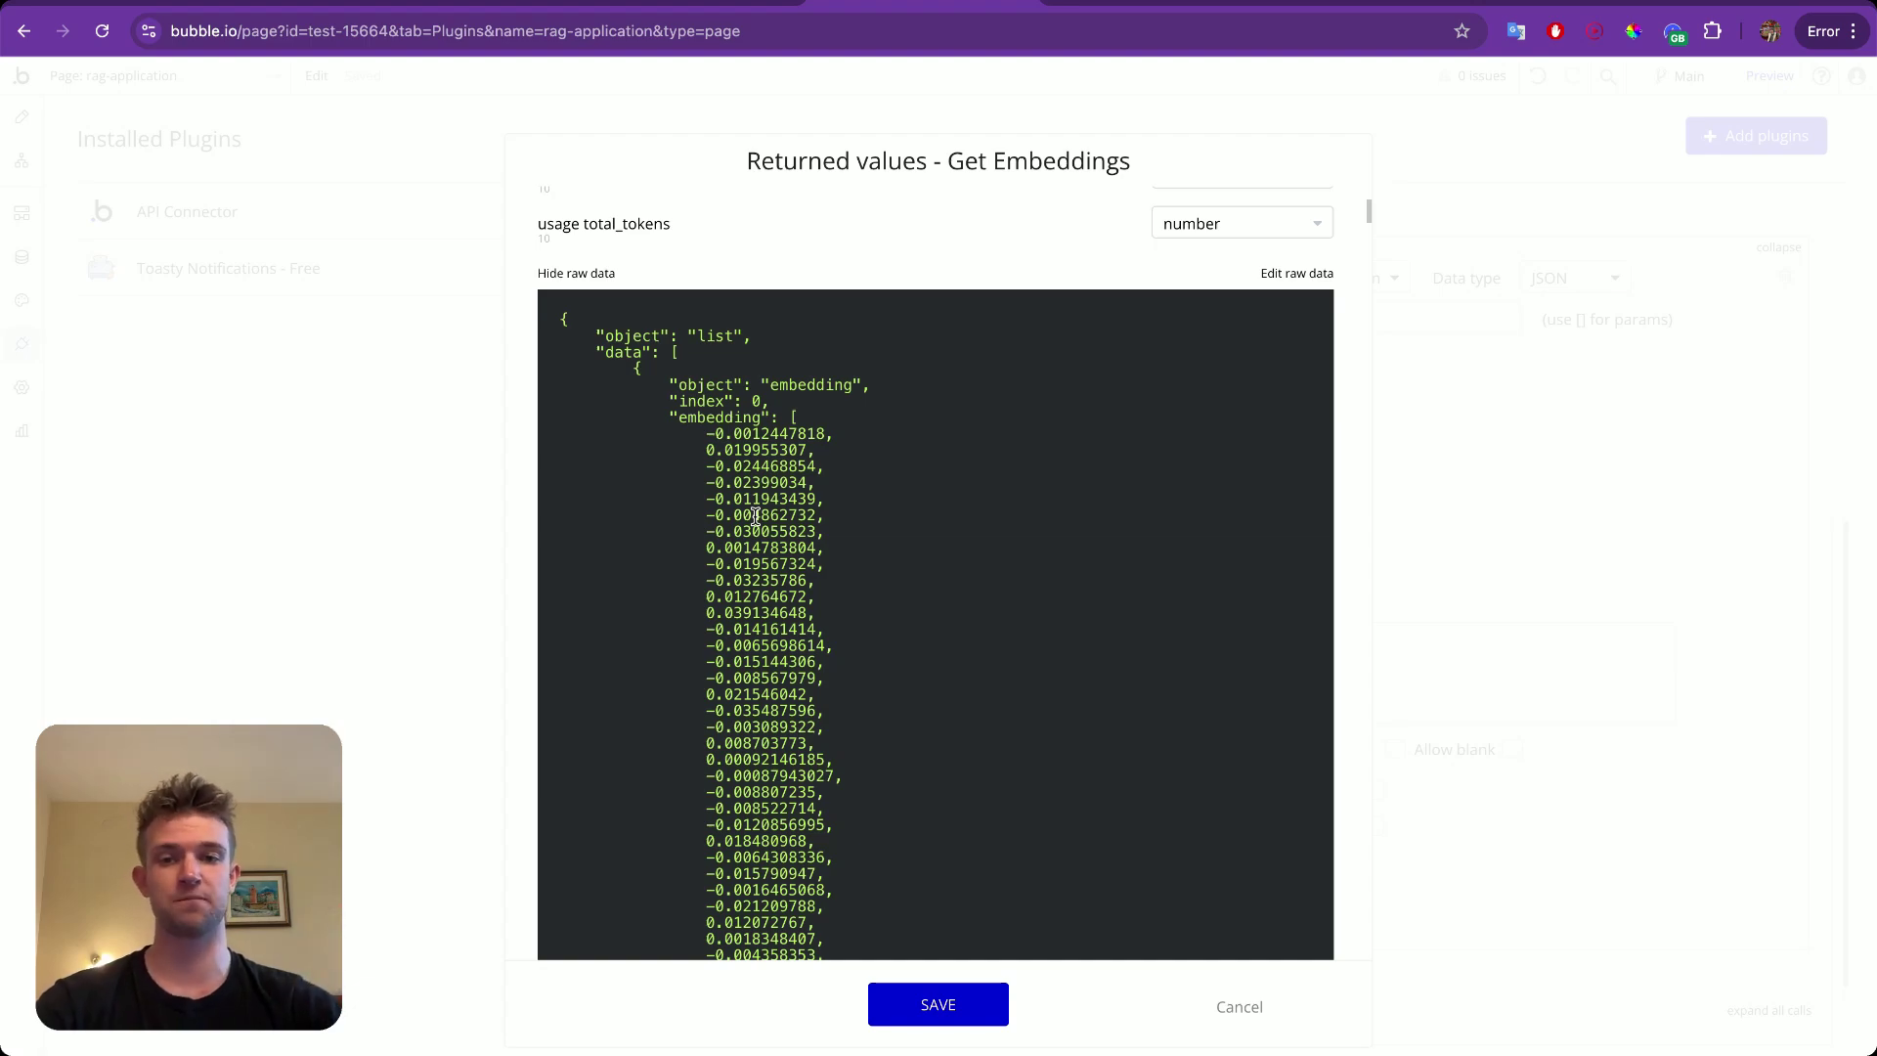
scroll(755, 515, down, 15)
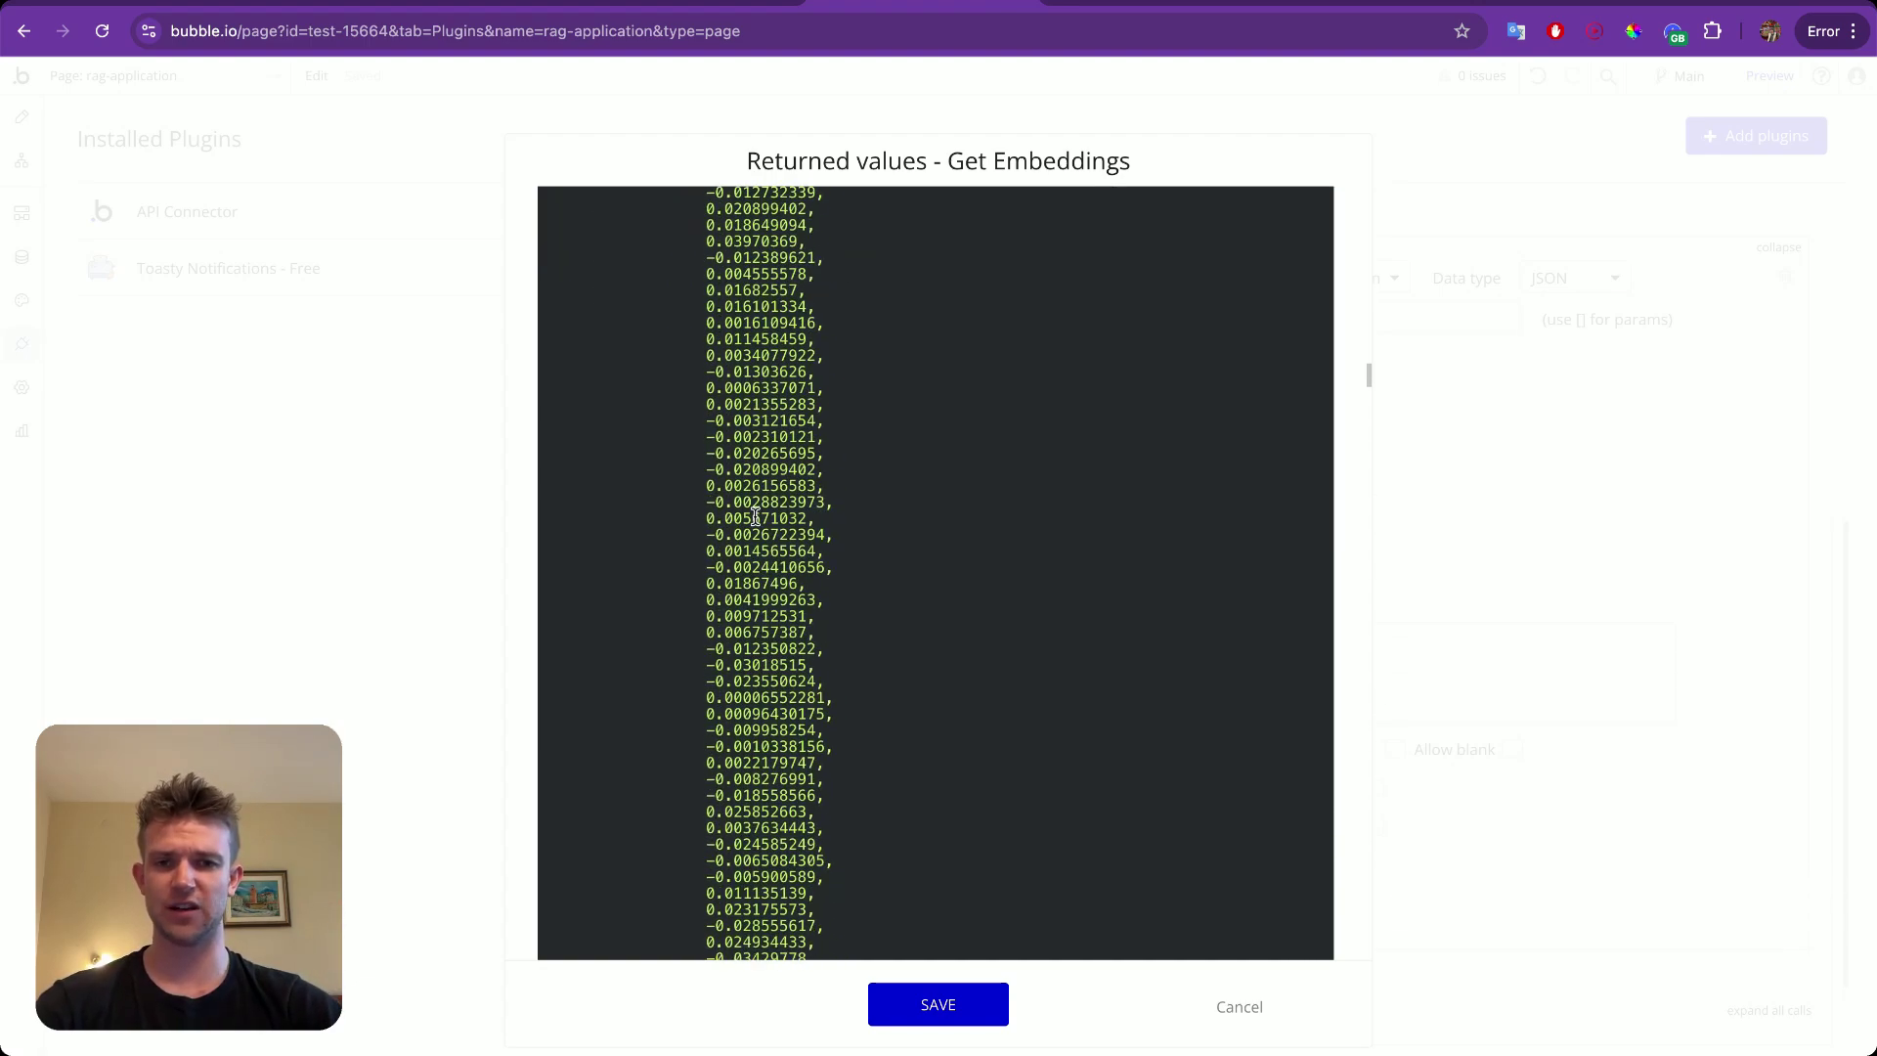
scroll(755, 515, down, 20)
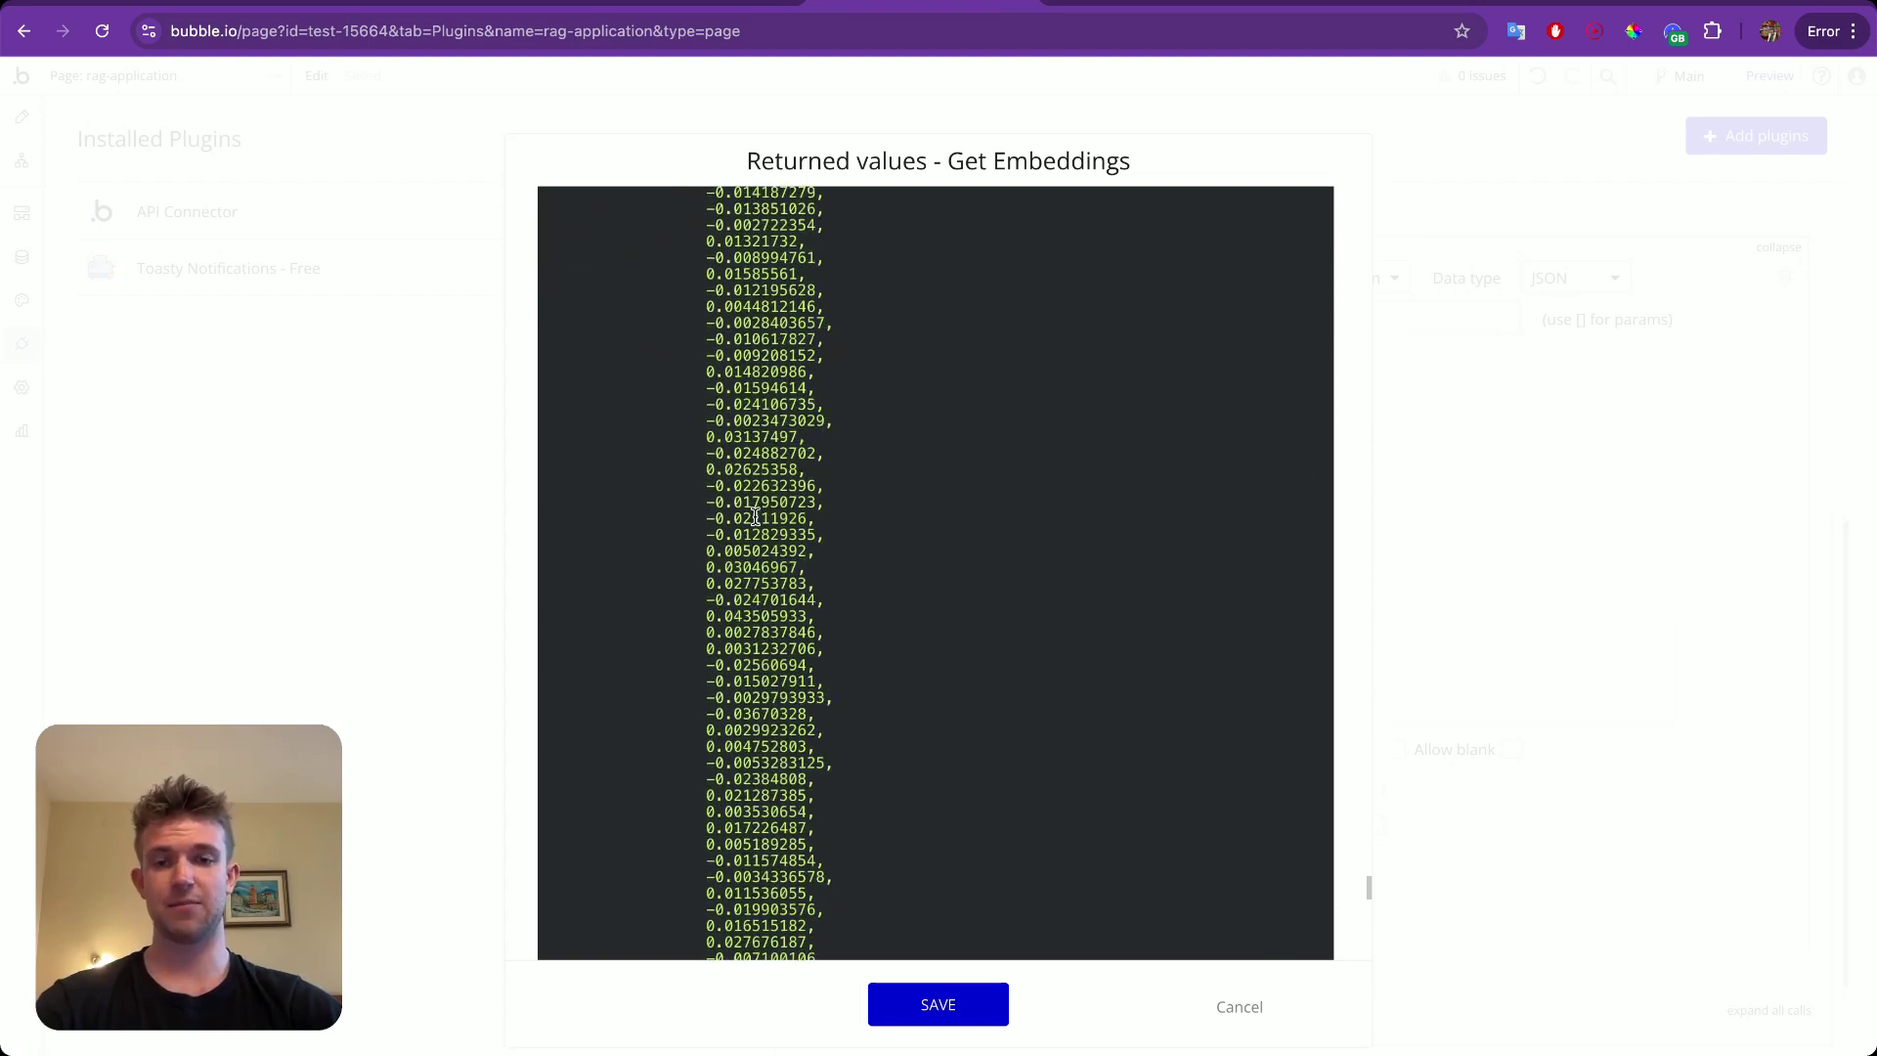
scroll(756, 516, down, 3)
scroll(723, 587, up, 15)
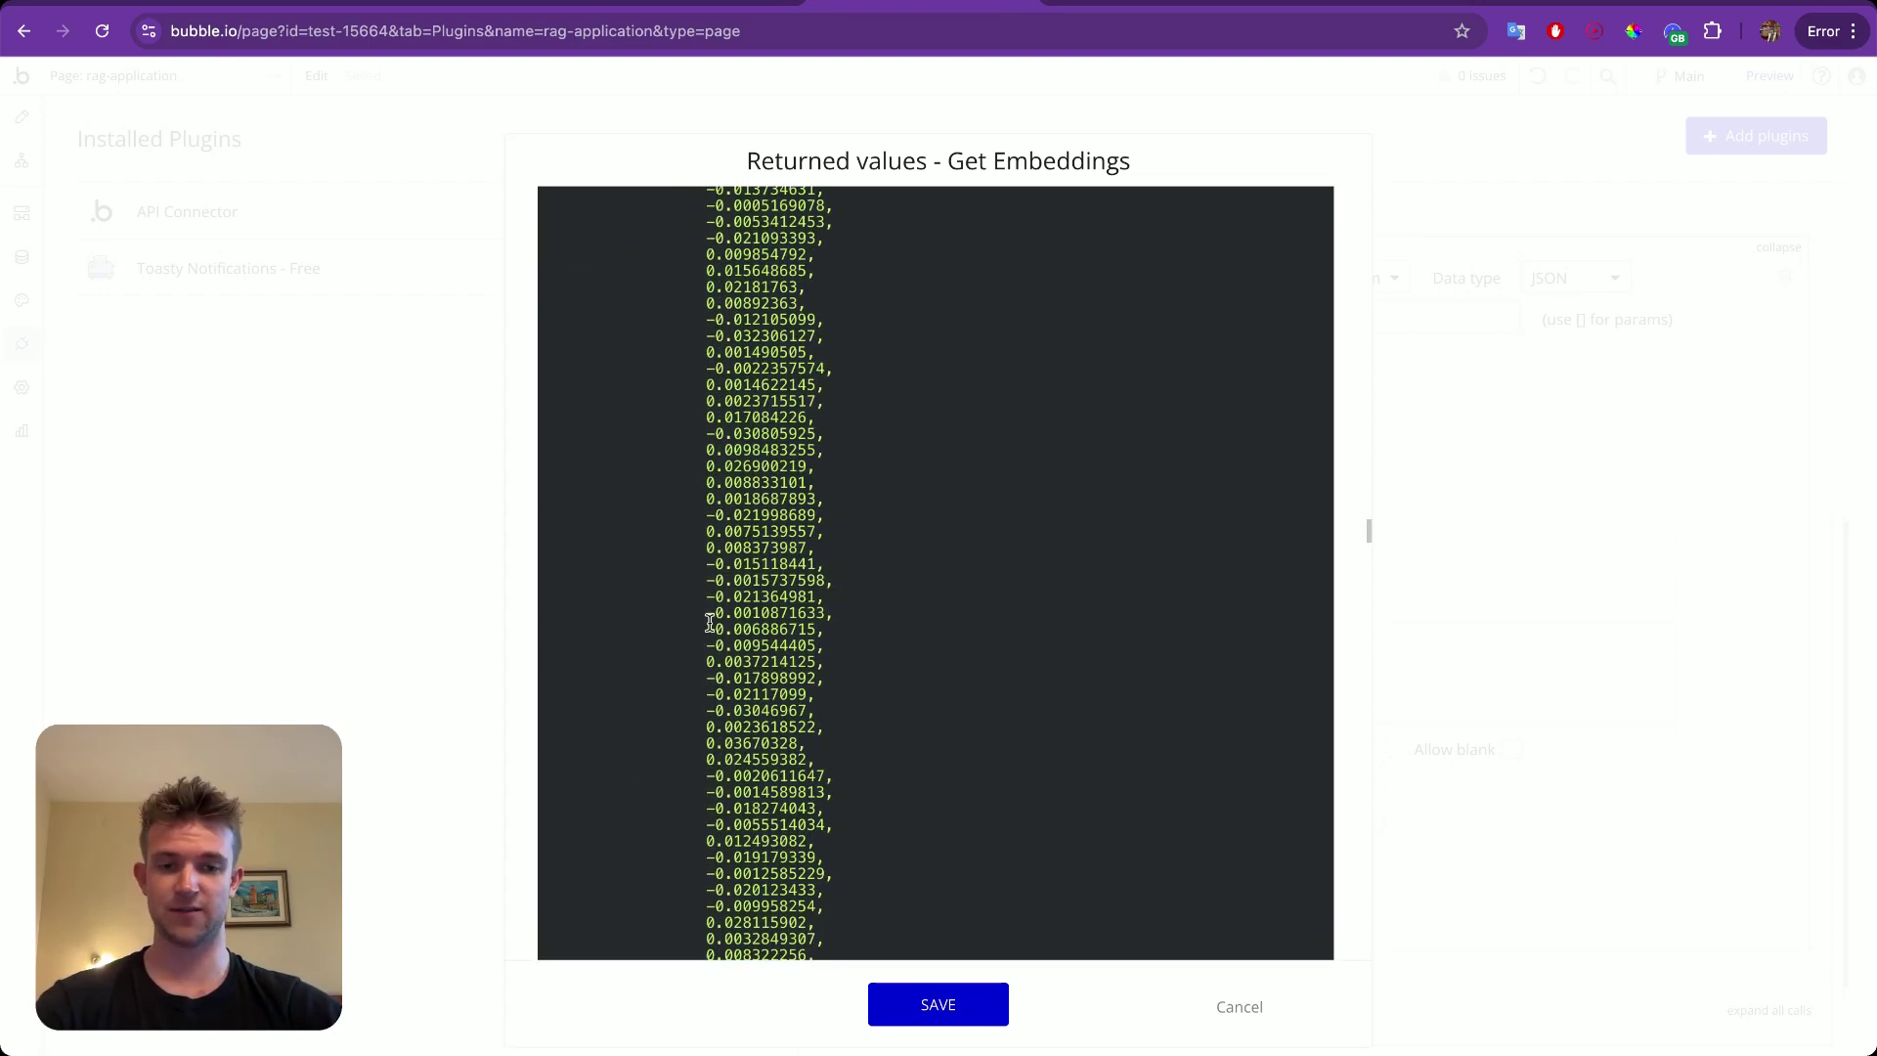
scroll(710, 622, up, 5)
click(882, 995)
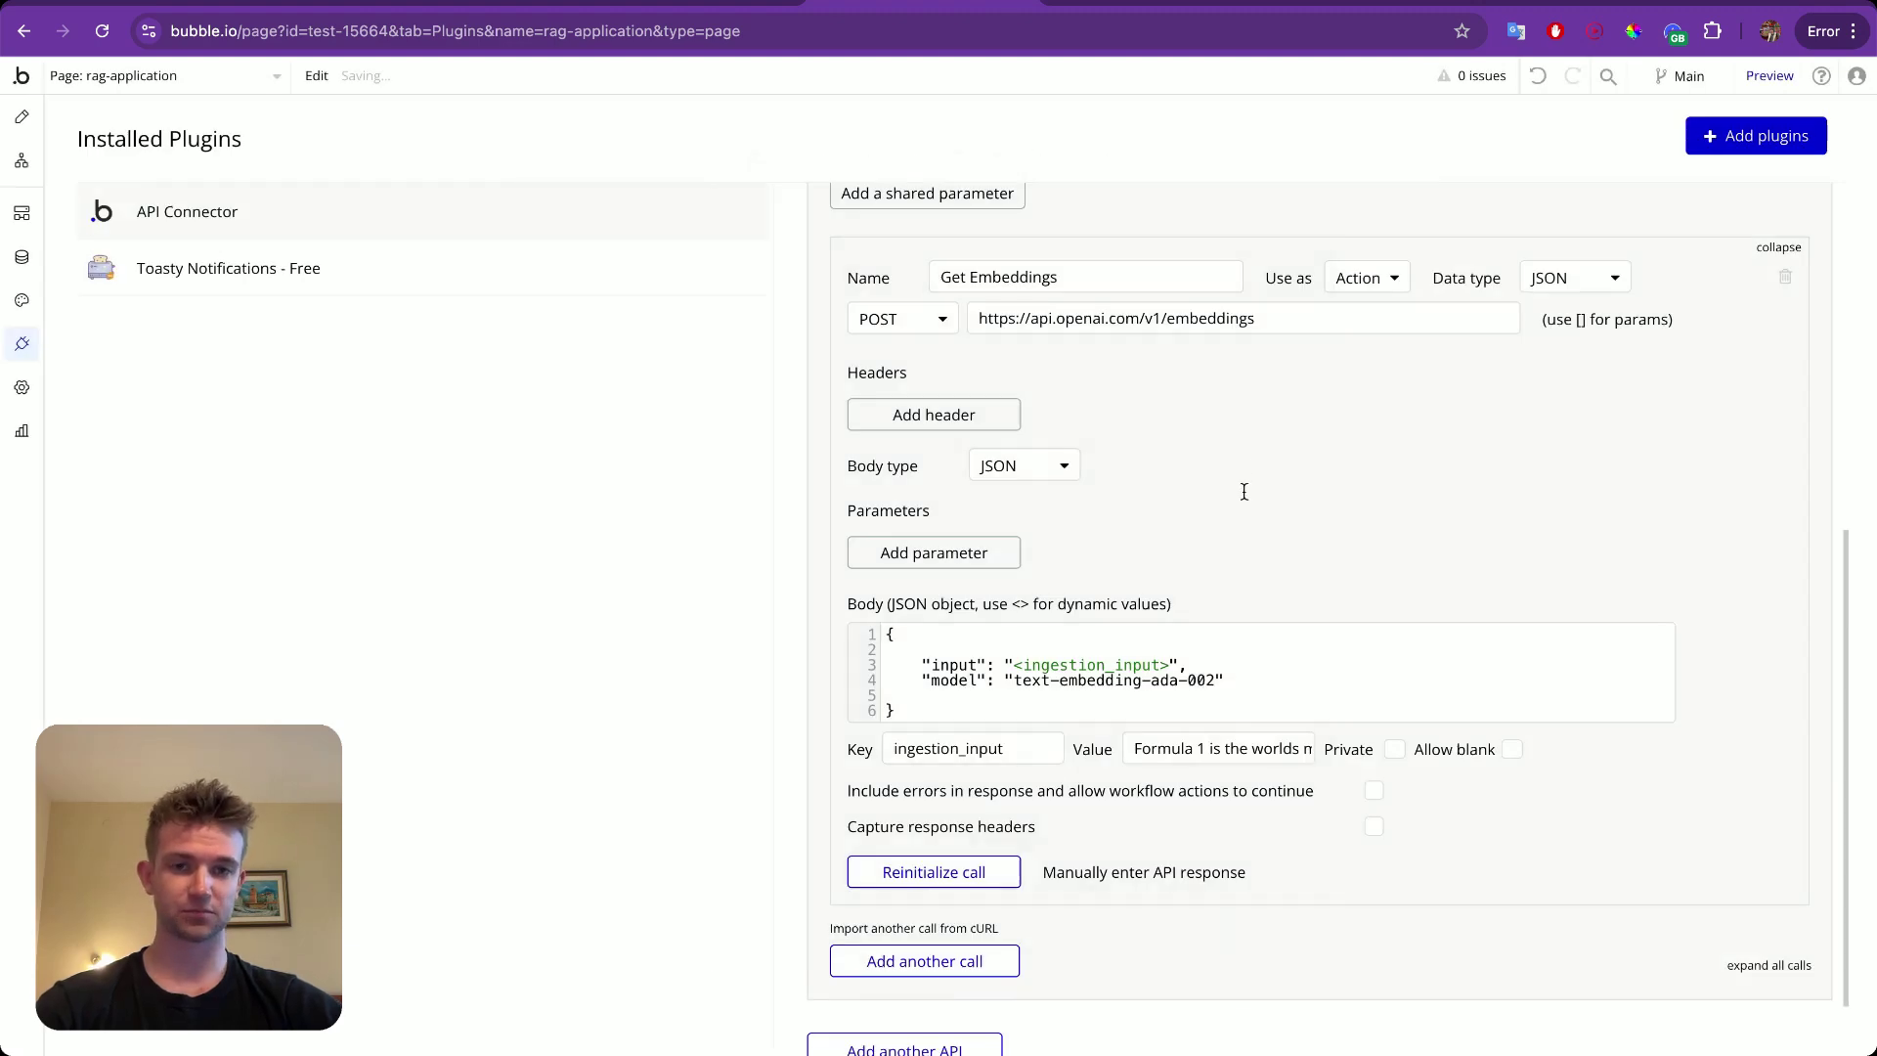
Collapse the Get Embeddings call and add another call to the OpenAI API named "GPT 4o mini".
click(1766, 245)
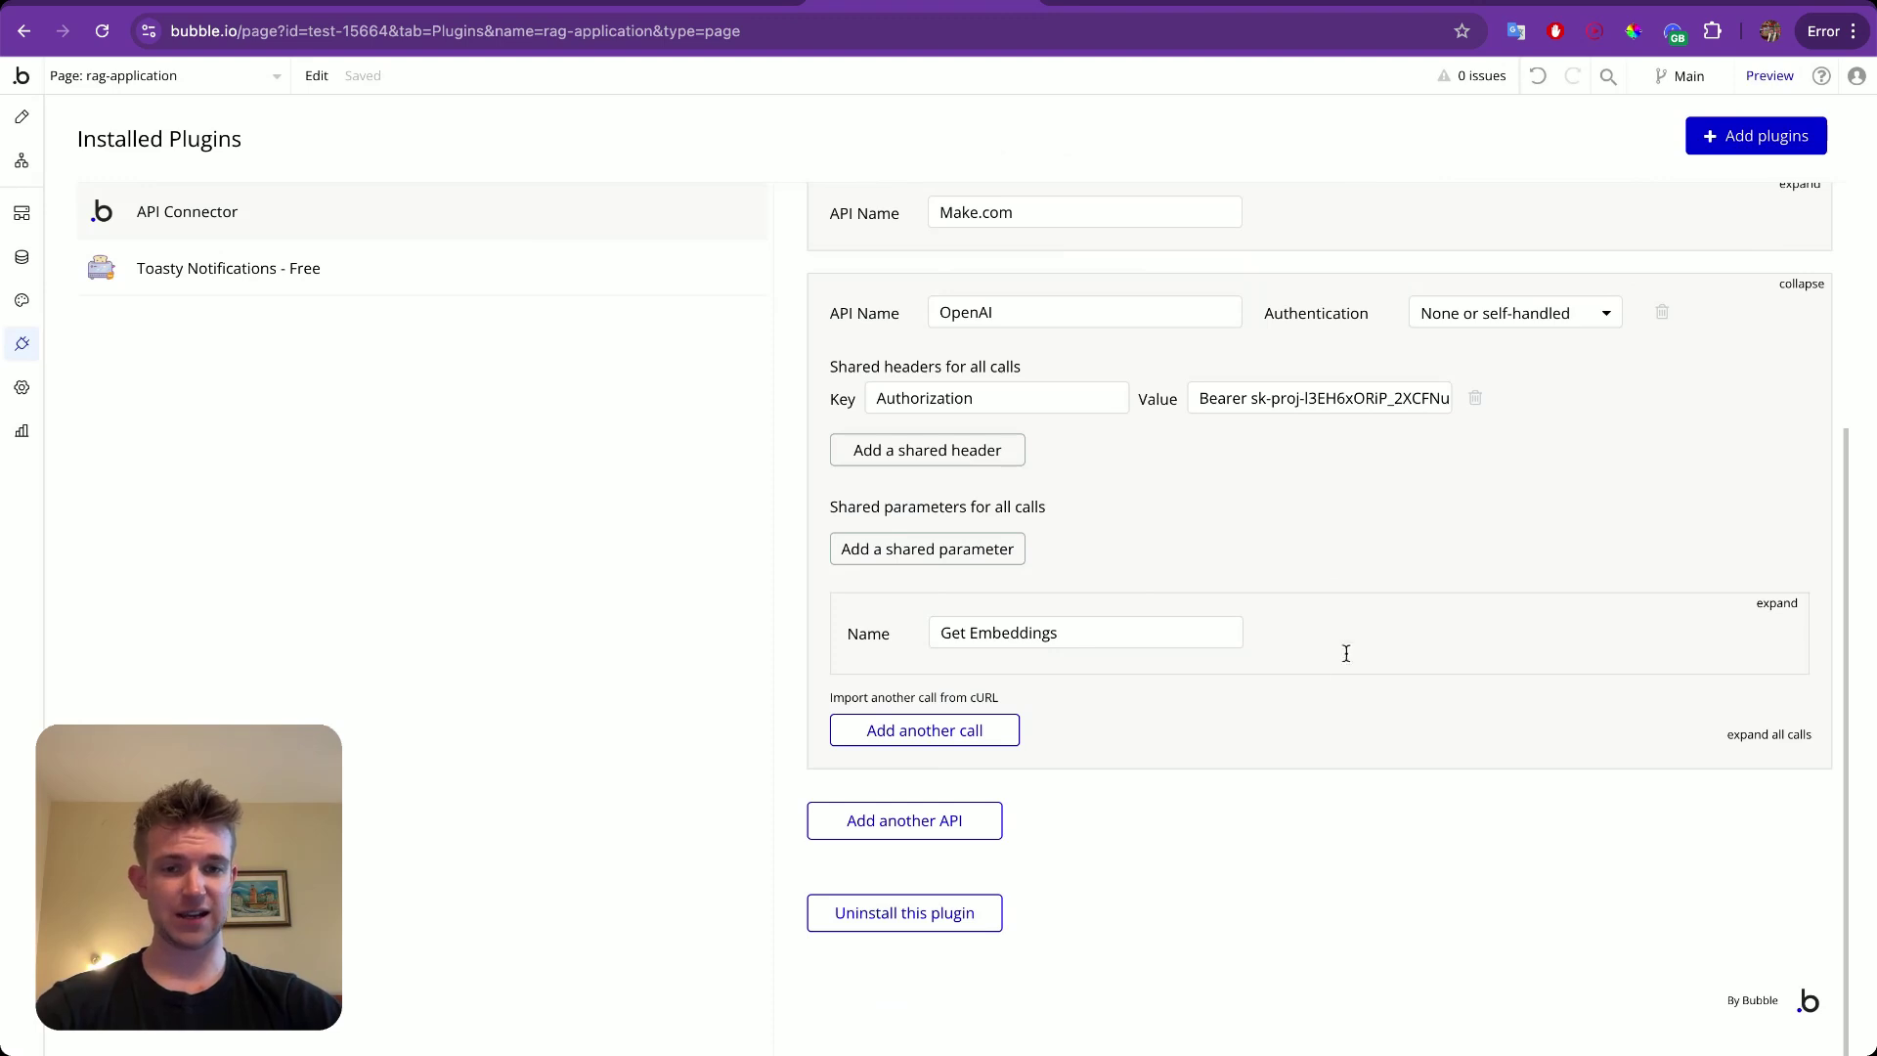
click(999, 738)
scroll(1104, 443, up, 1)
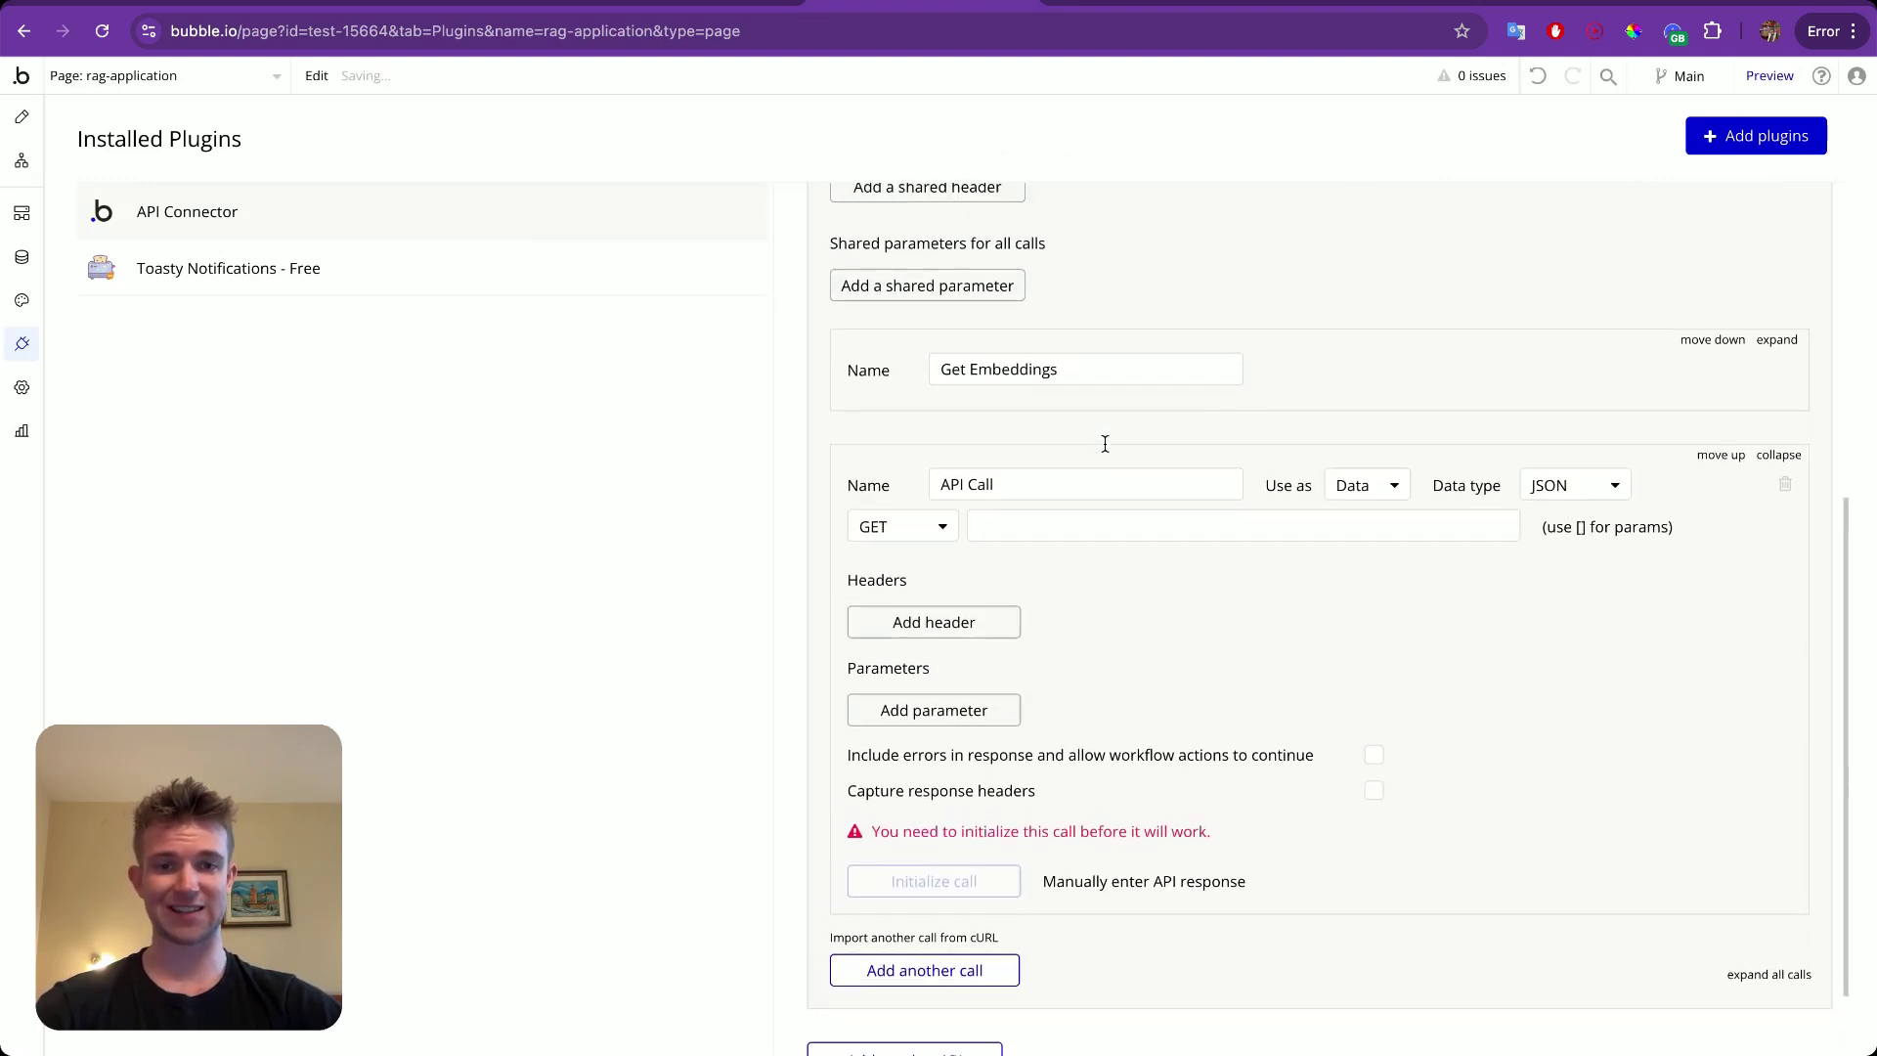
triple_click(949, 484)
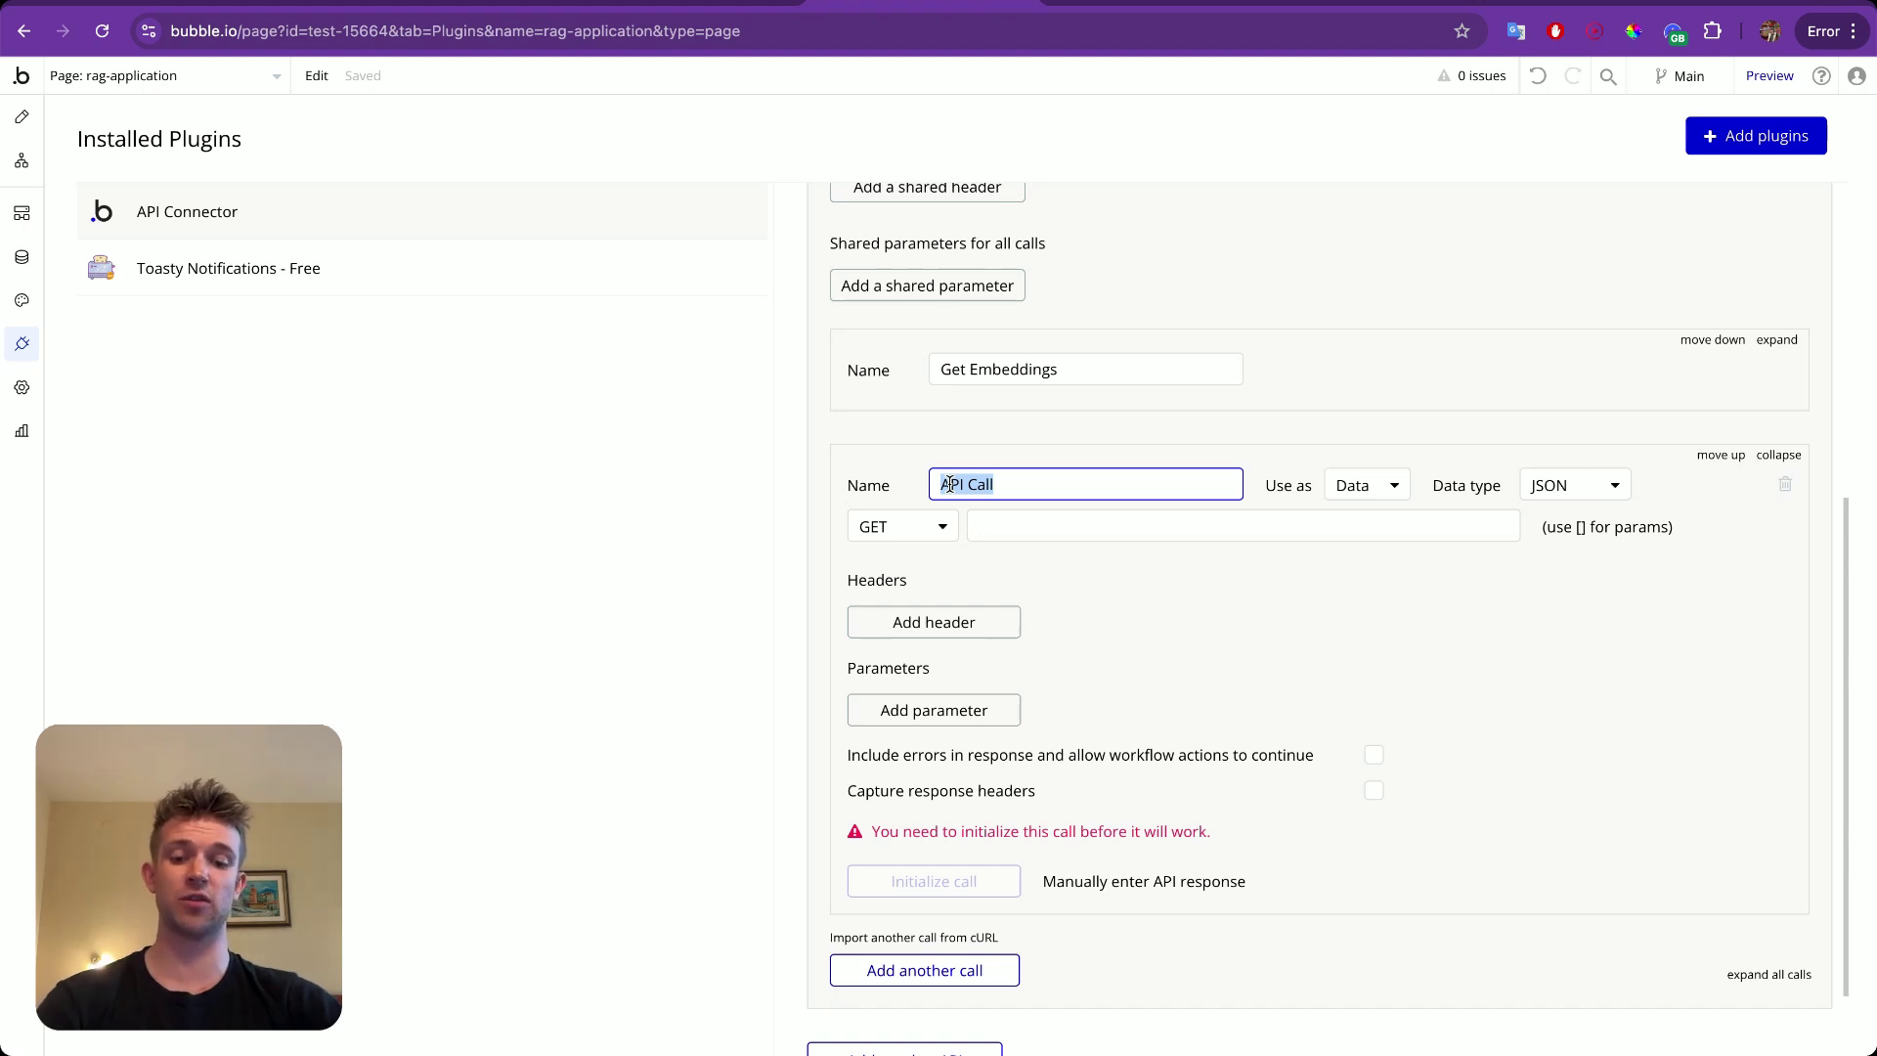
text(GPT 4)
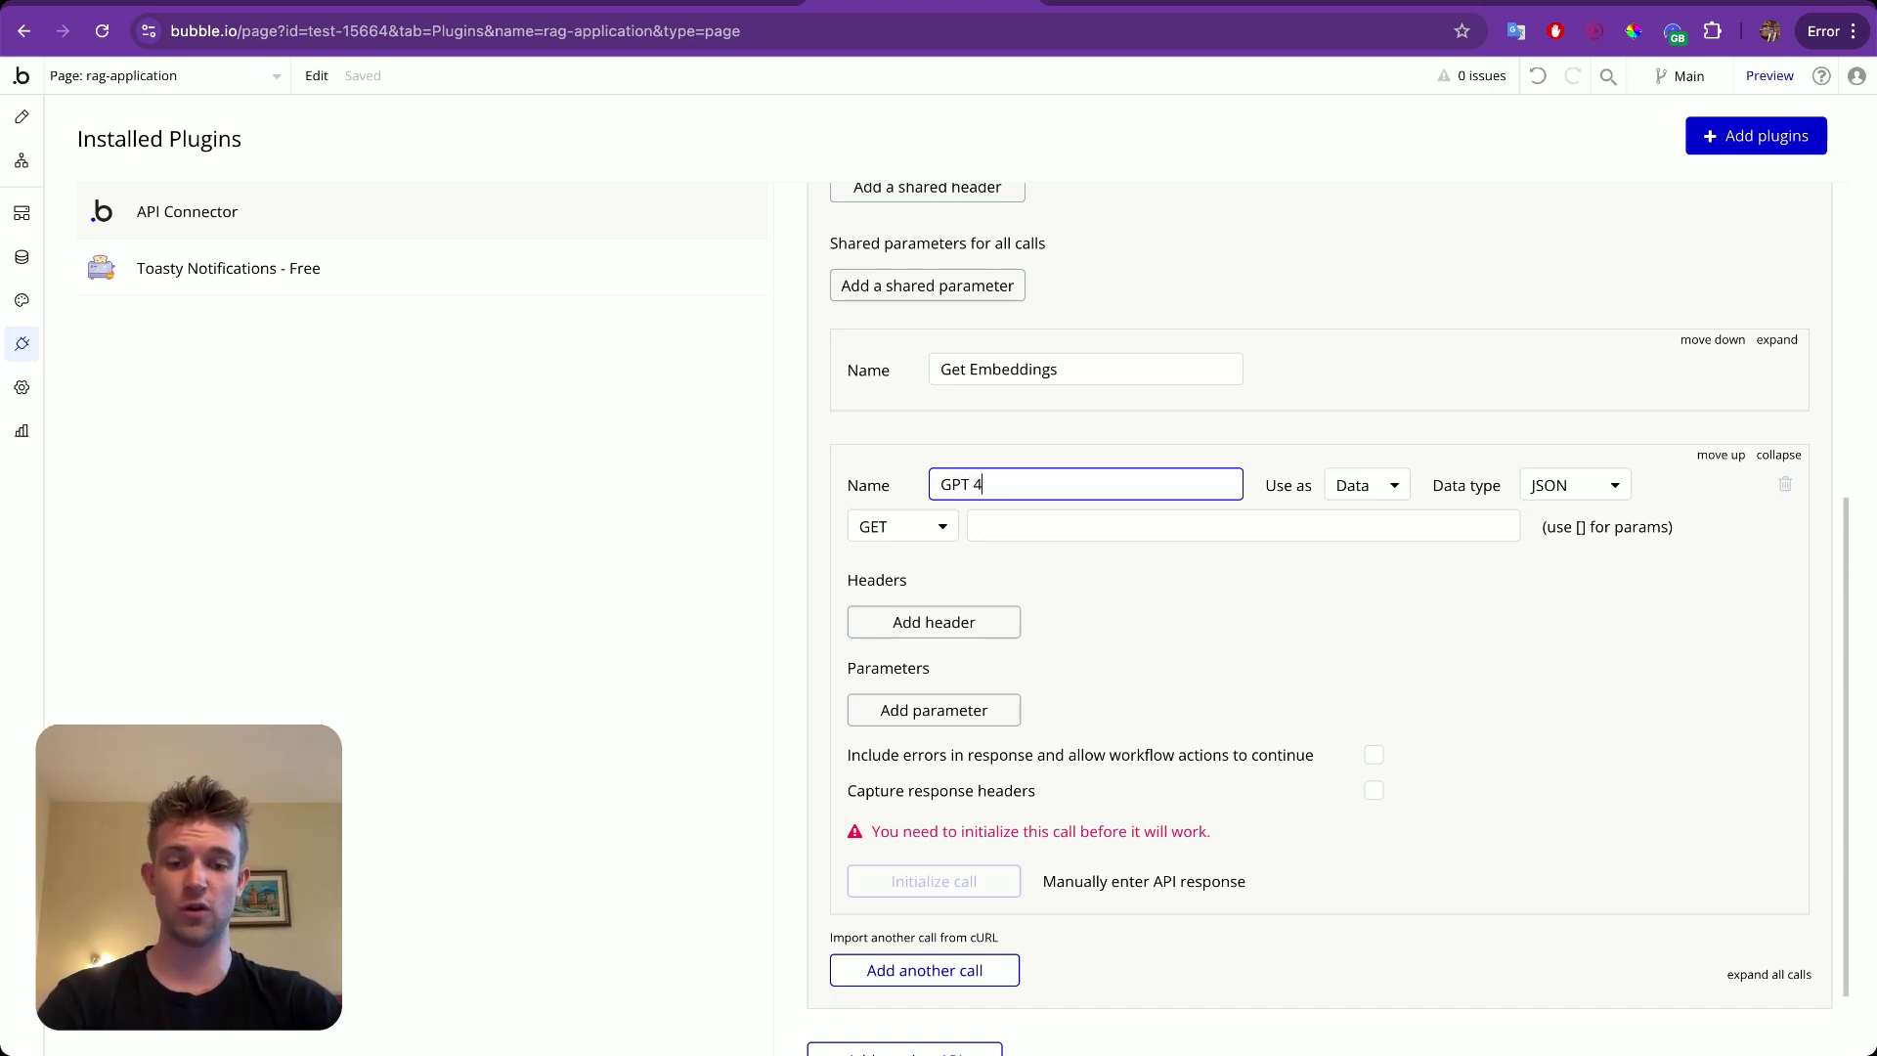
text(o in)
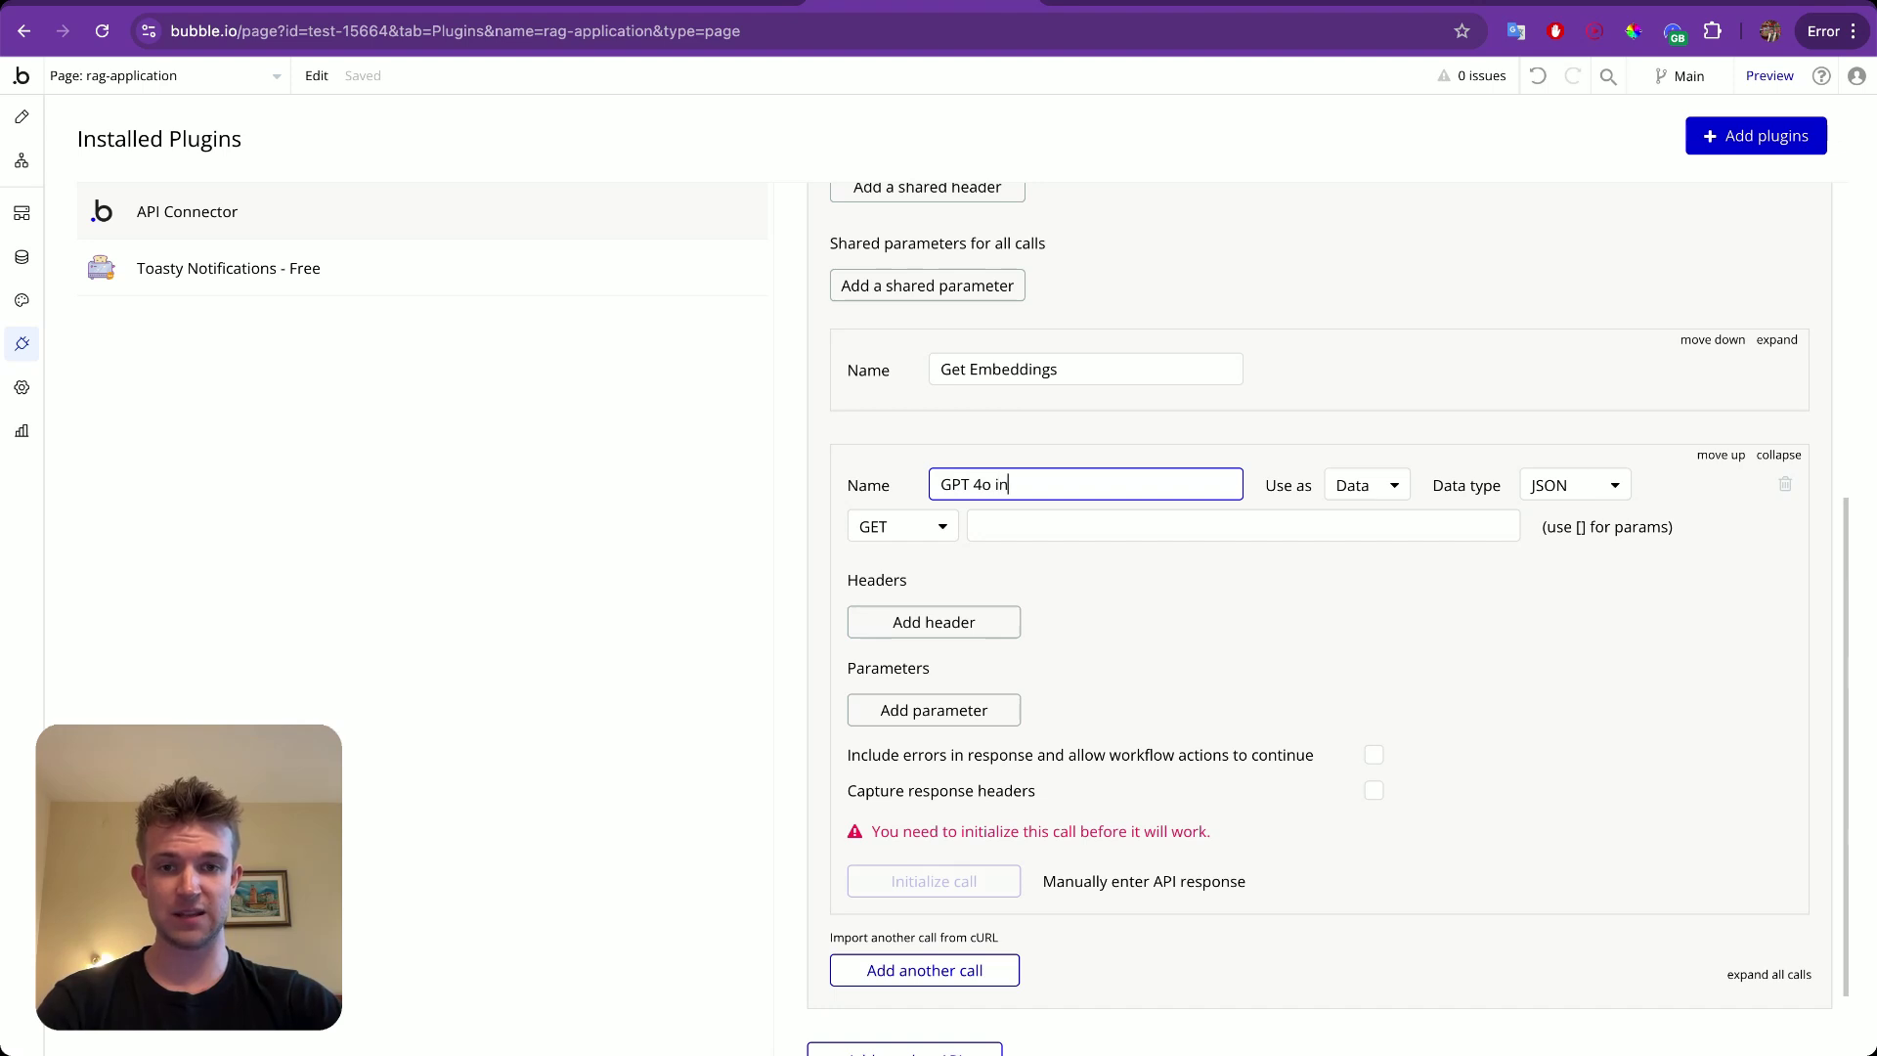
key(BackSpace)
key(BackSpace)
text(min)
key(BackSpace)
key(BackSpace)
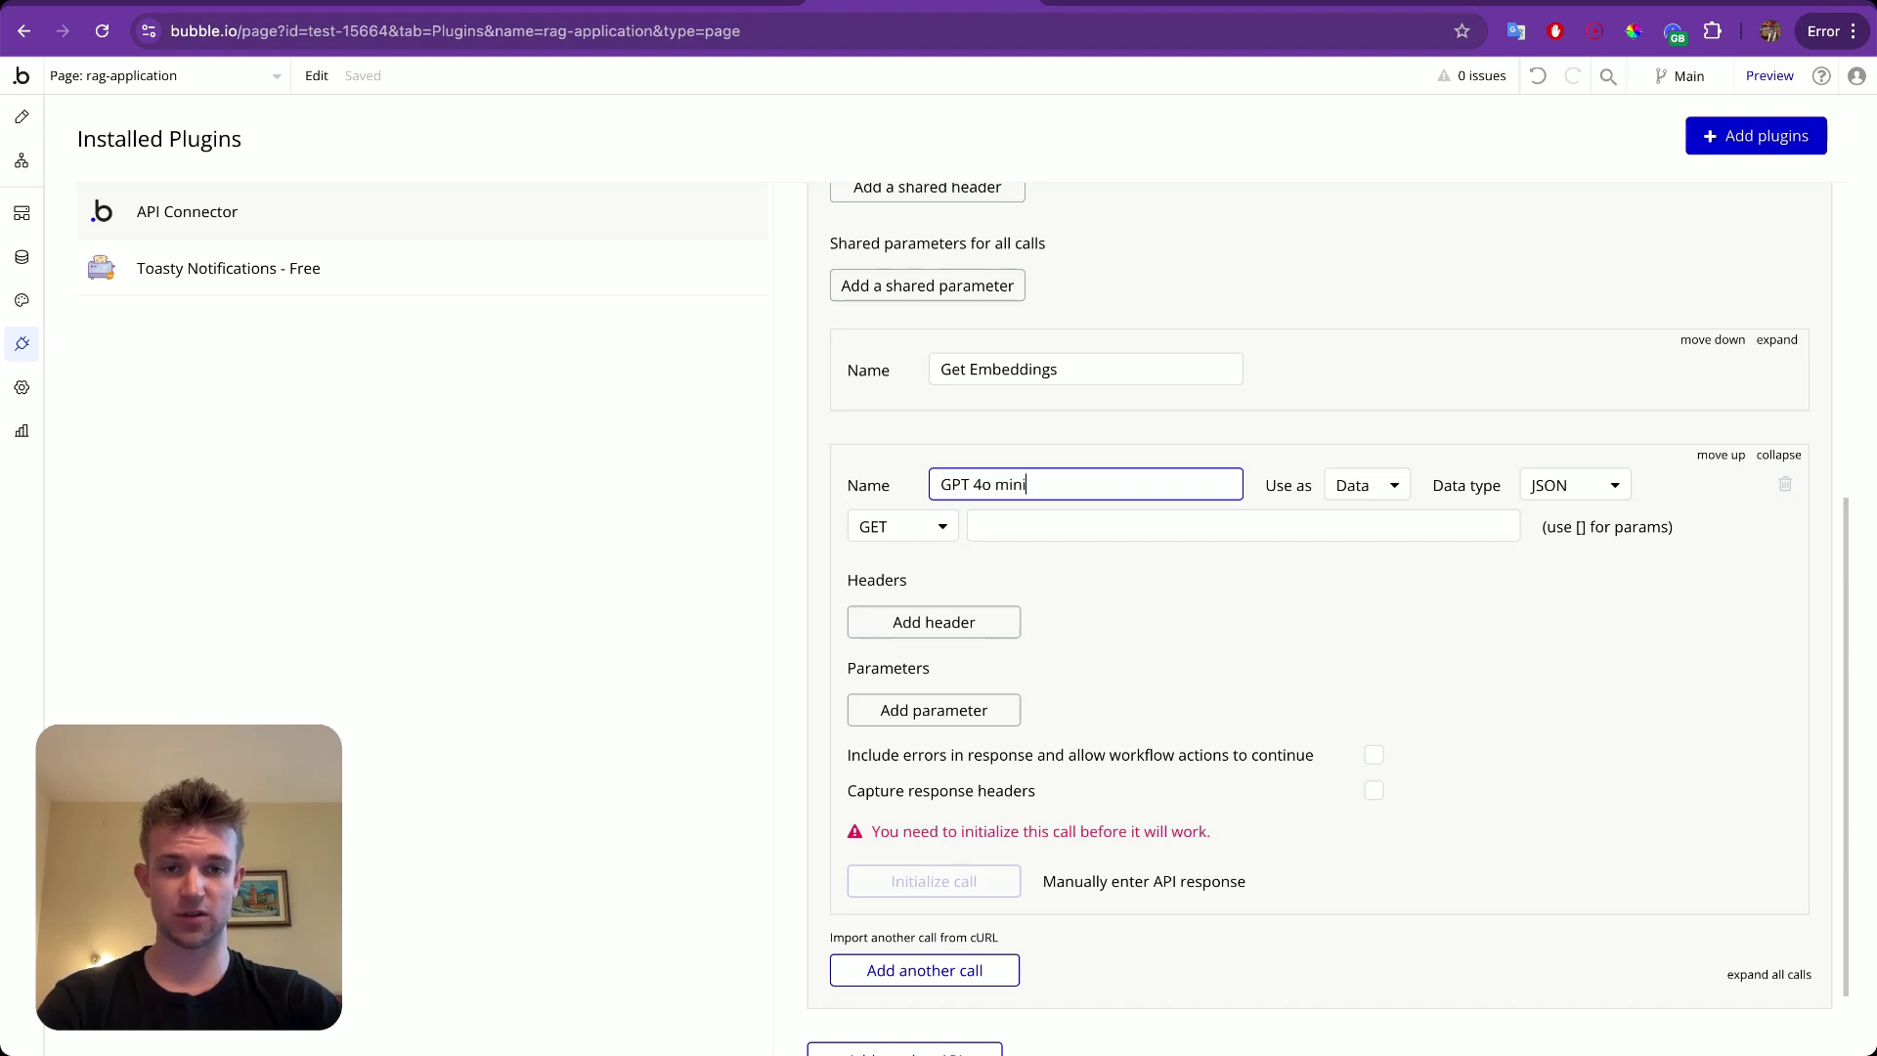
click(1363, 486)
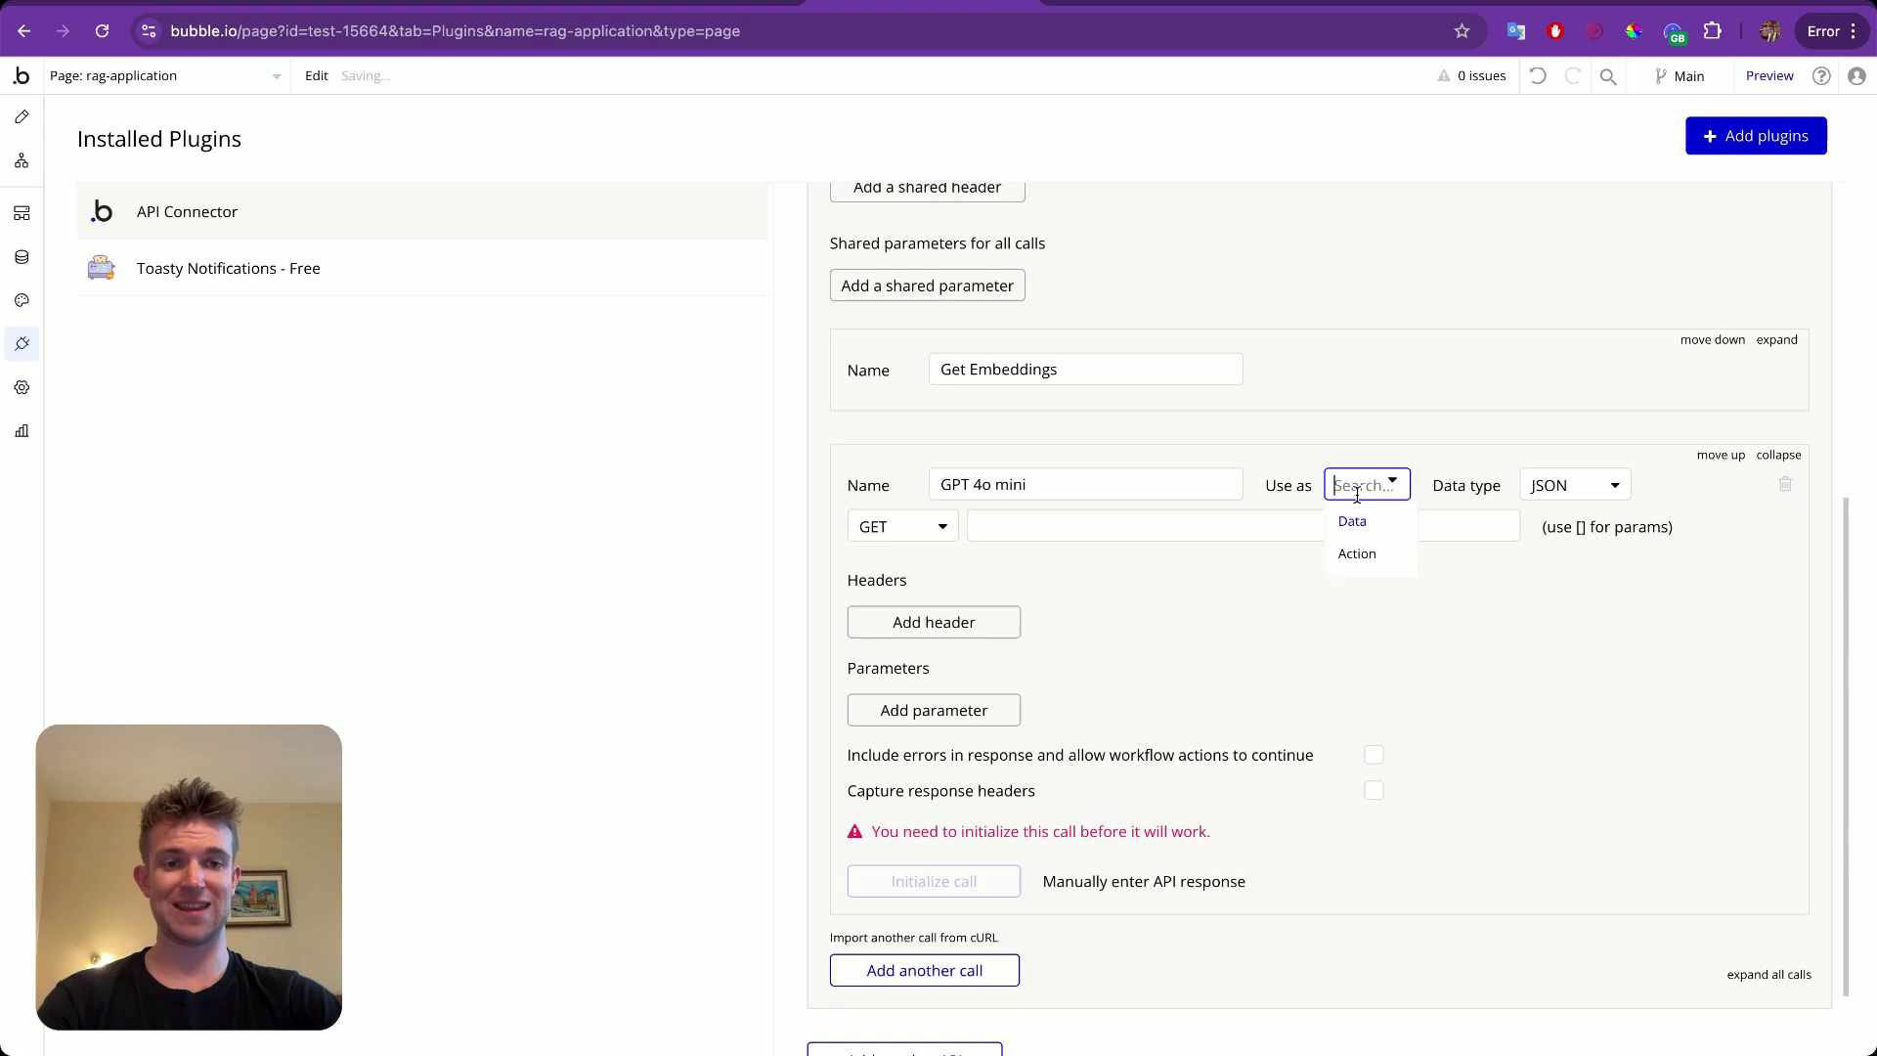
click(1355, 558)
click(934, 534)
click(909, 597)
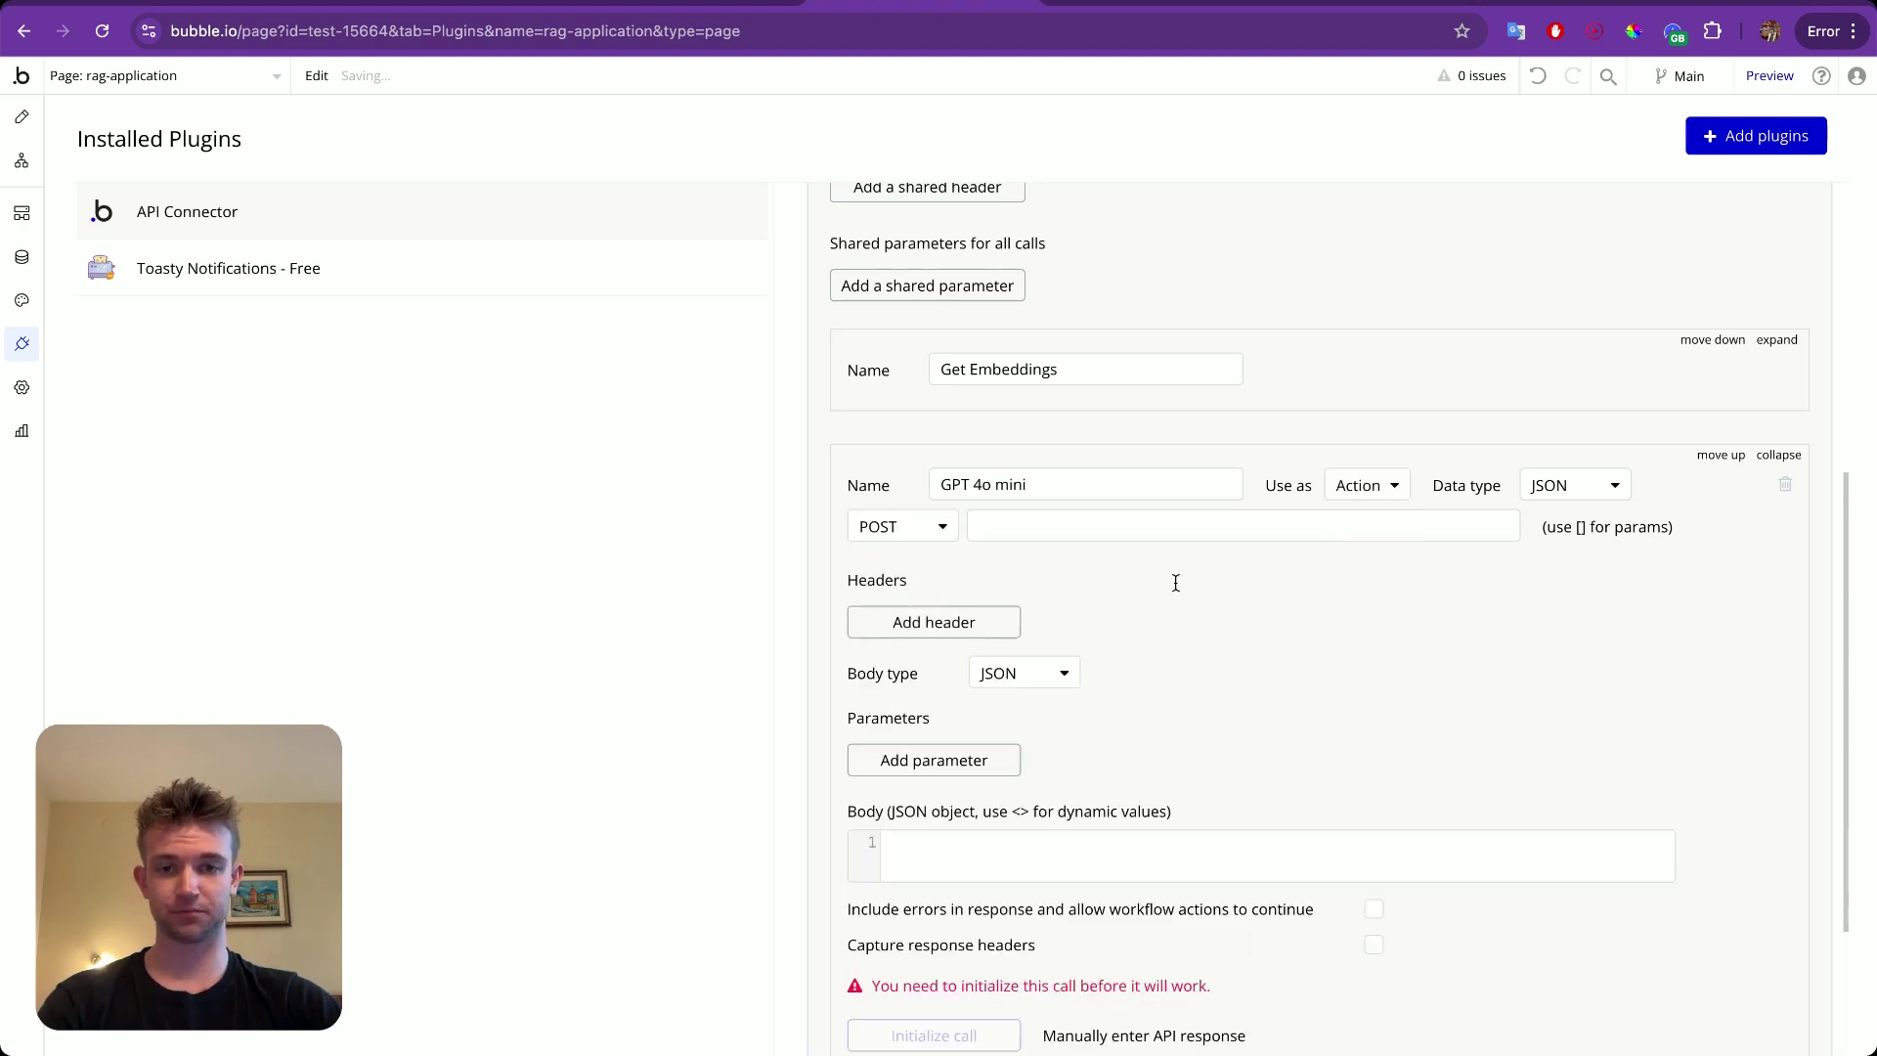
click(1076, 528)
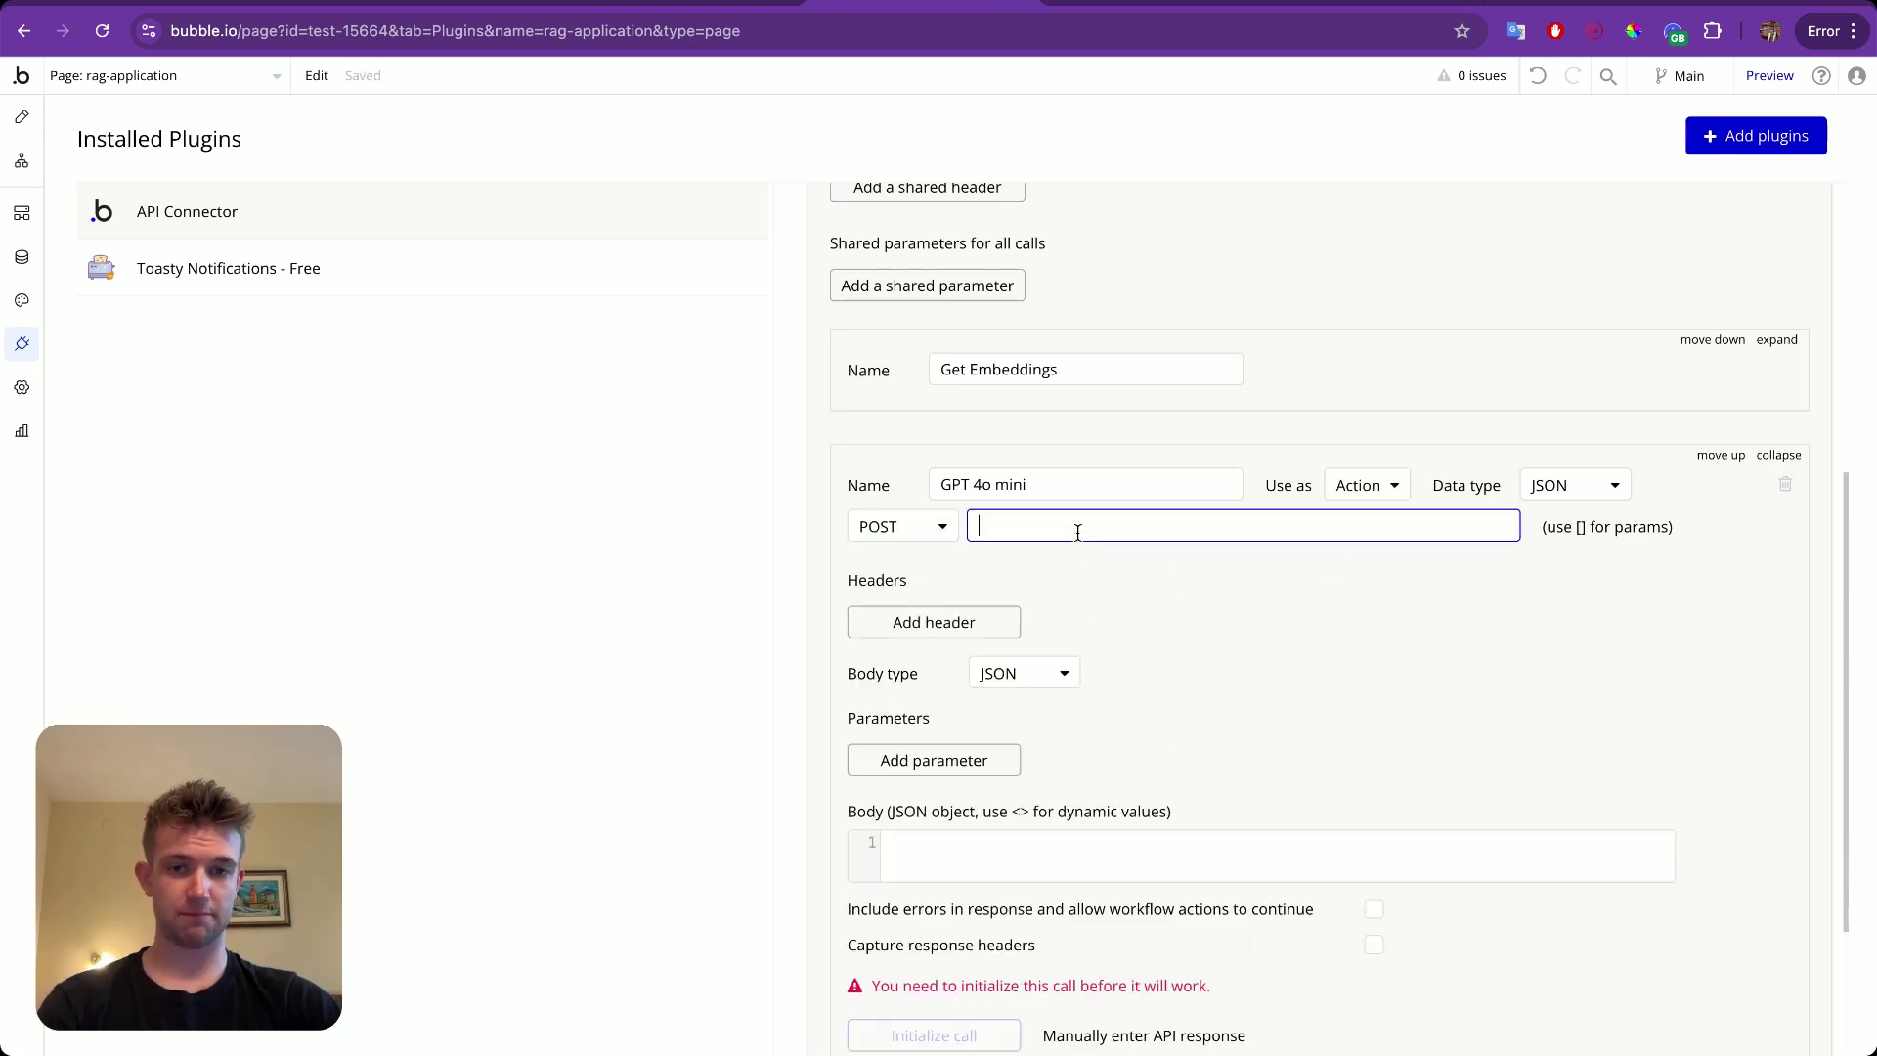
text(https://api.openai.com/v1/chat/completions)
click(1232, 588)
scroll(1159, 527, up, 5)
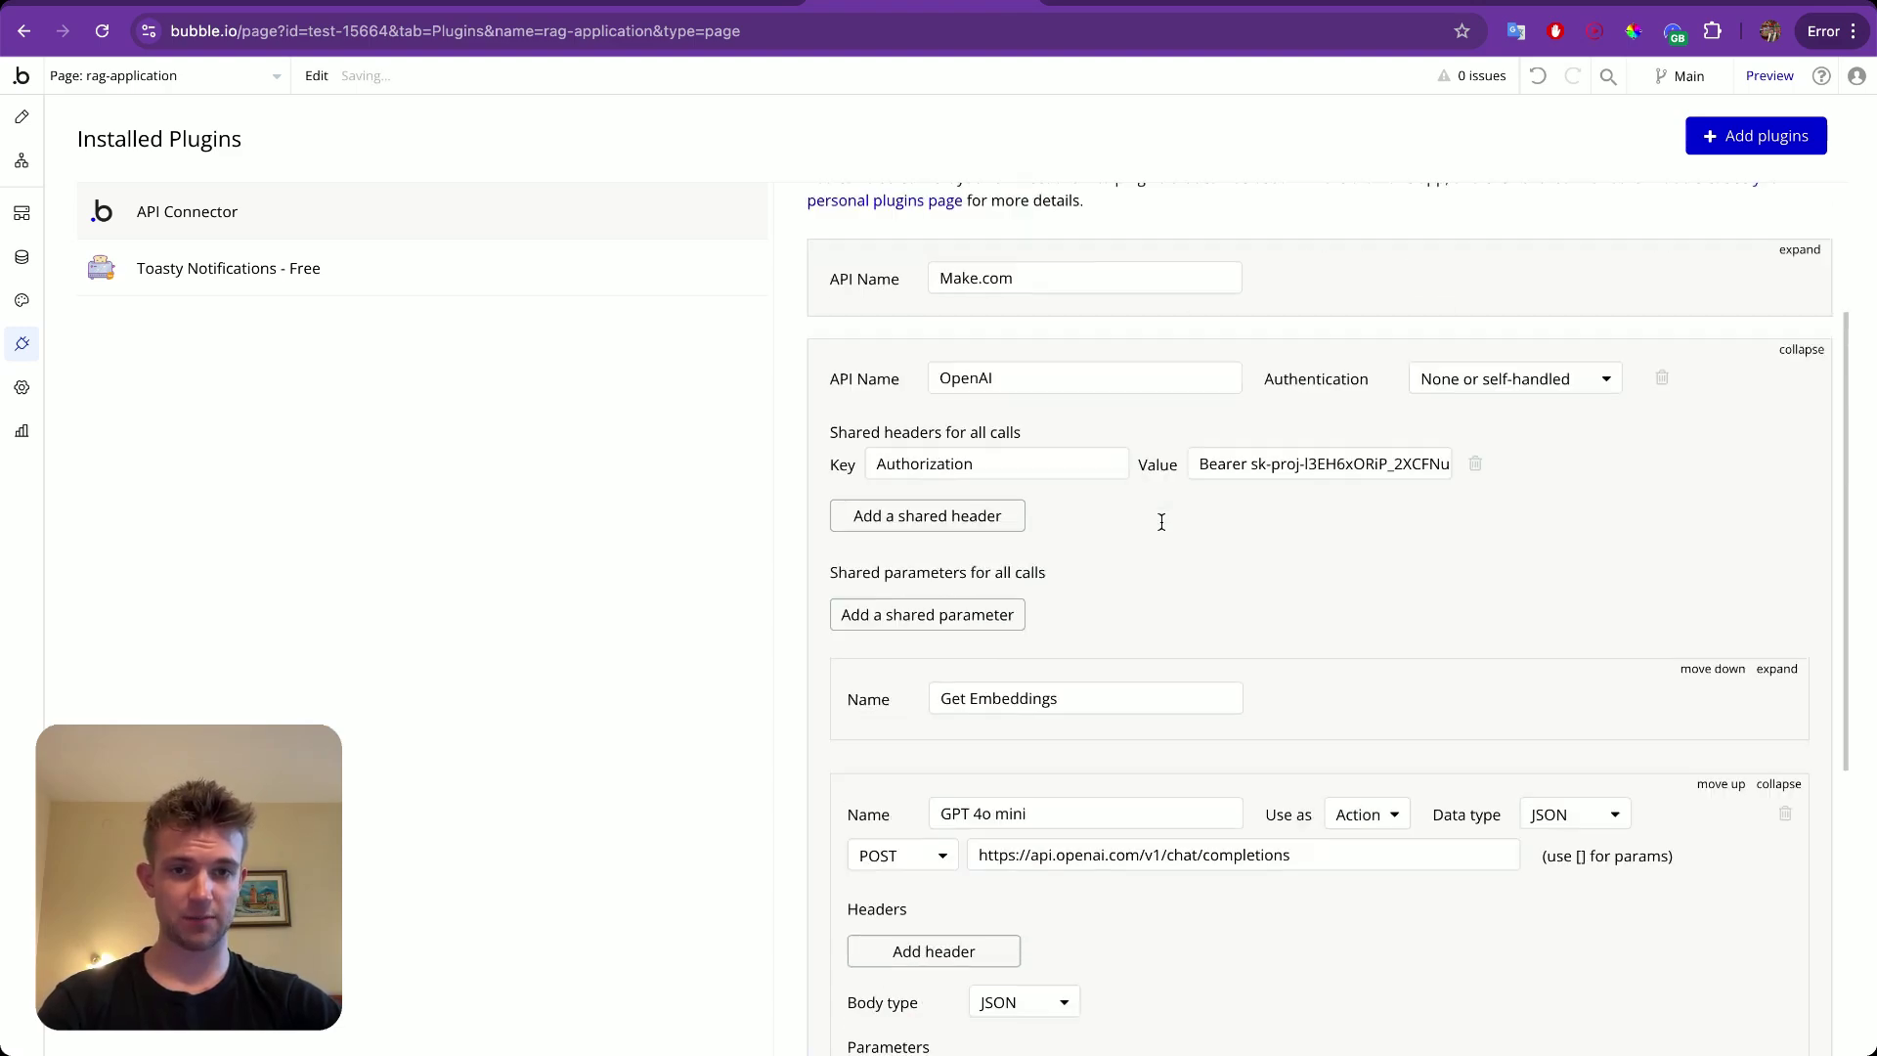
Expand the Get Embeddings call and review its URL, body and parameters alongside the GPT 4o mini call's empty settings.
scroll(1160, 519, down, 4)
scroll(1162, 522, down, 1)
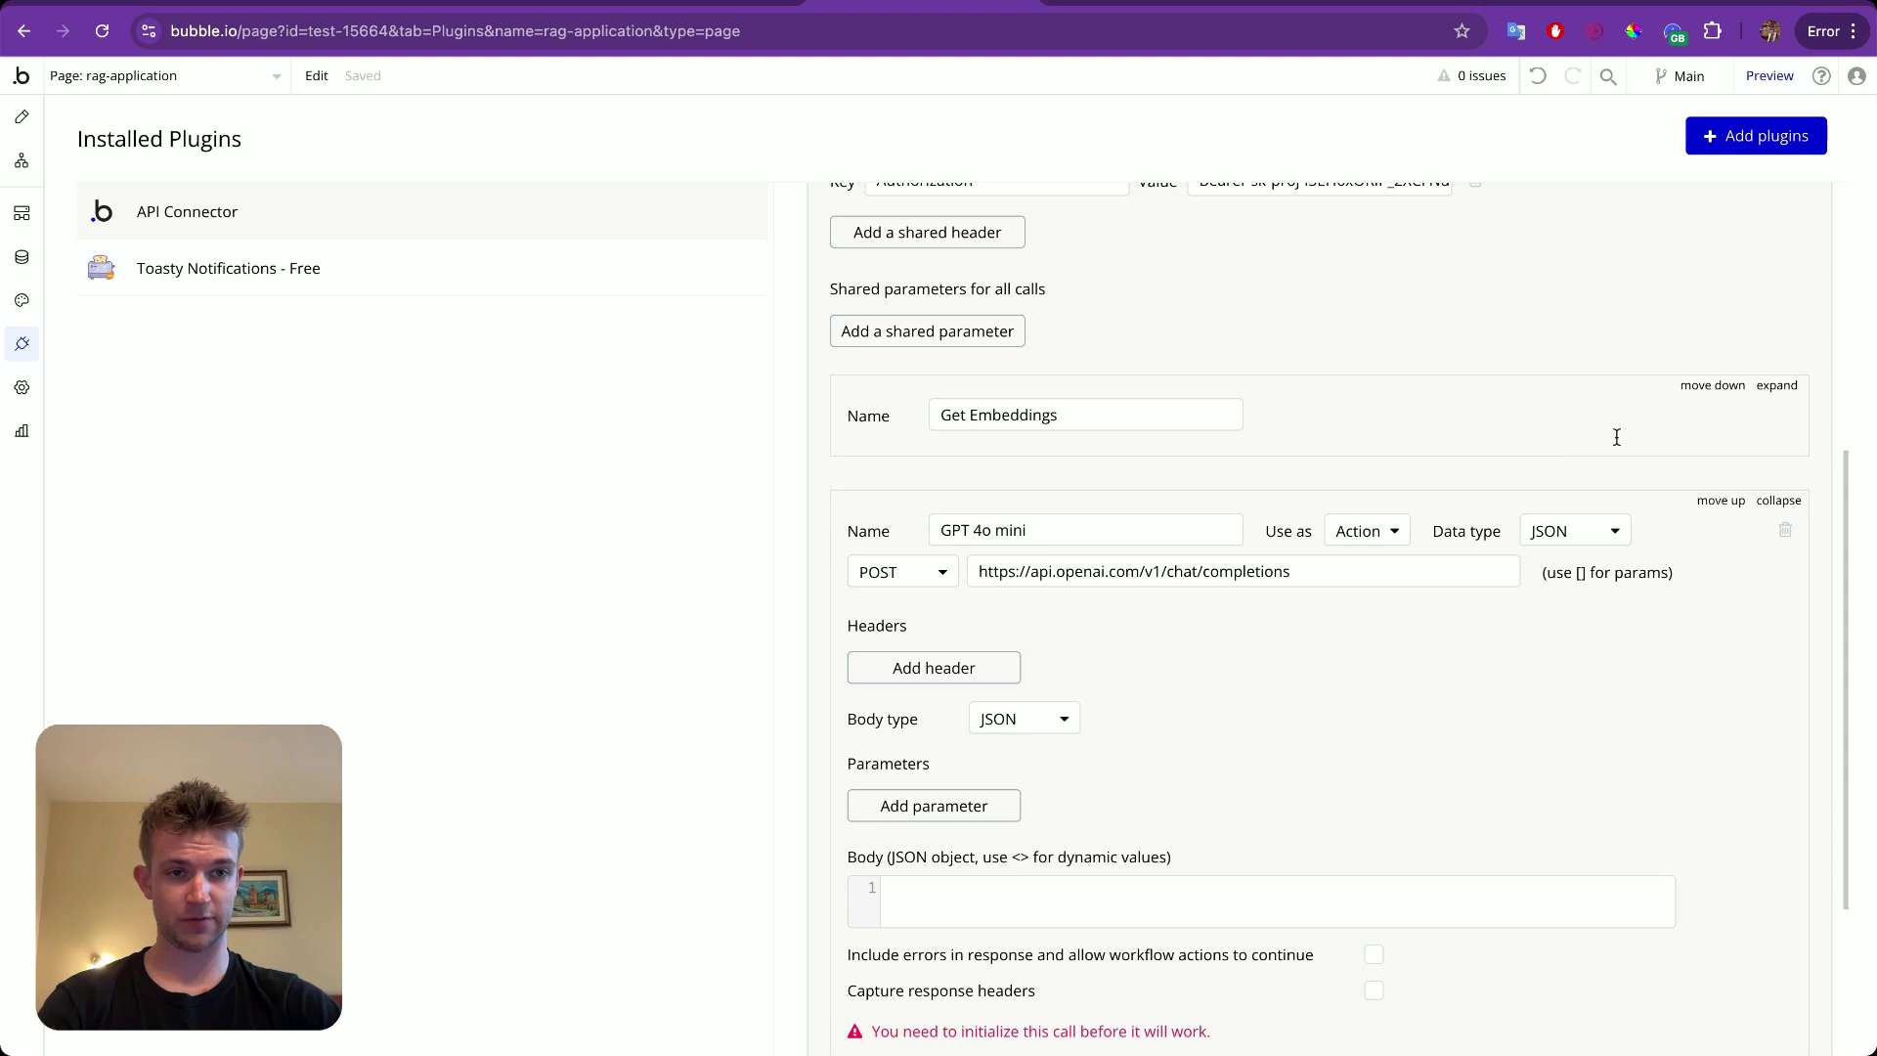
click(1777, 386)
scroll(1153, 459, down, 5)
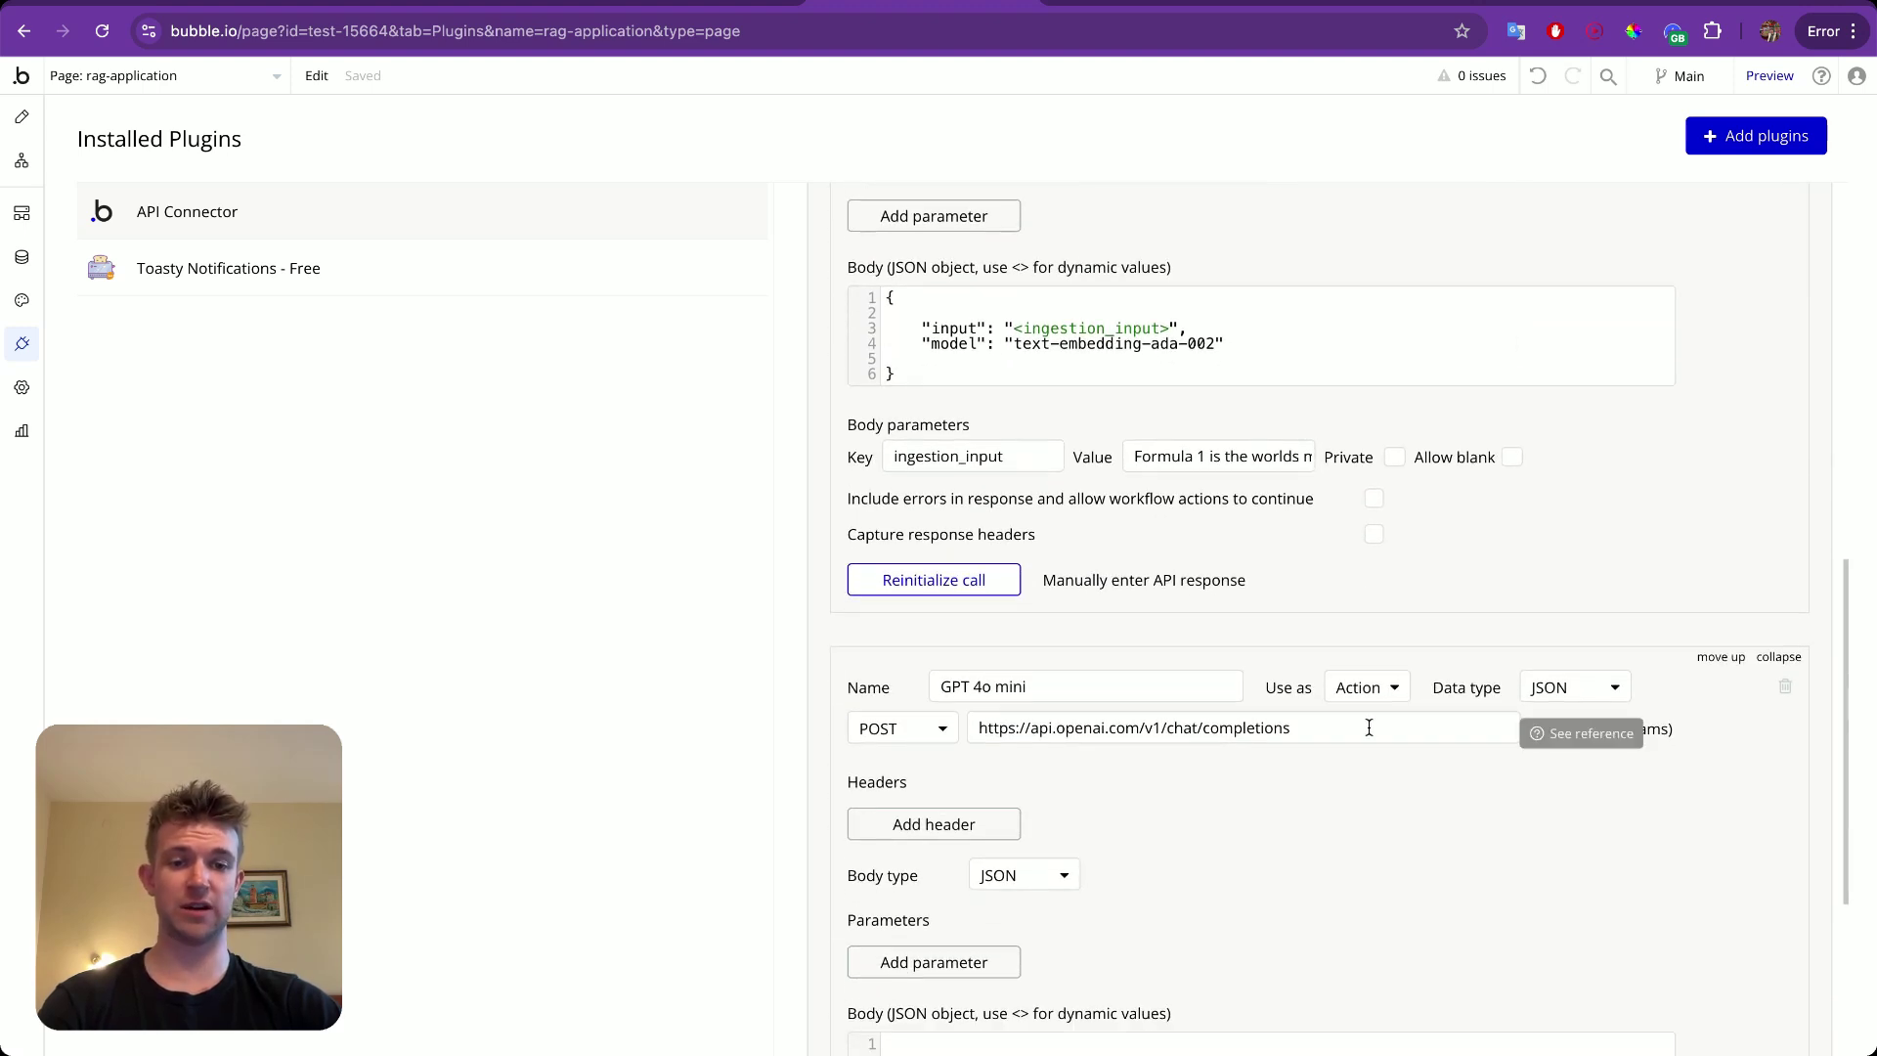
scroll(1364, 724, up, 8)
scroll(1153, 746, down, 4)
scroll(1158, 748, down, 7)
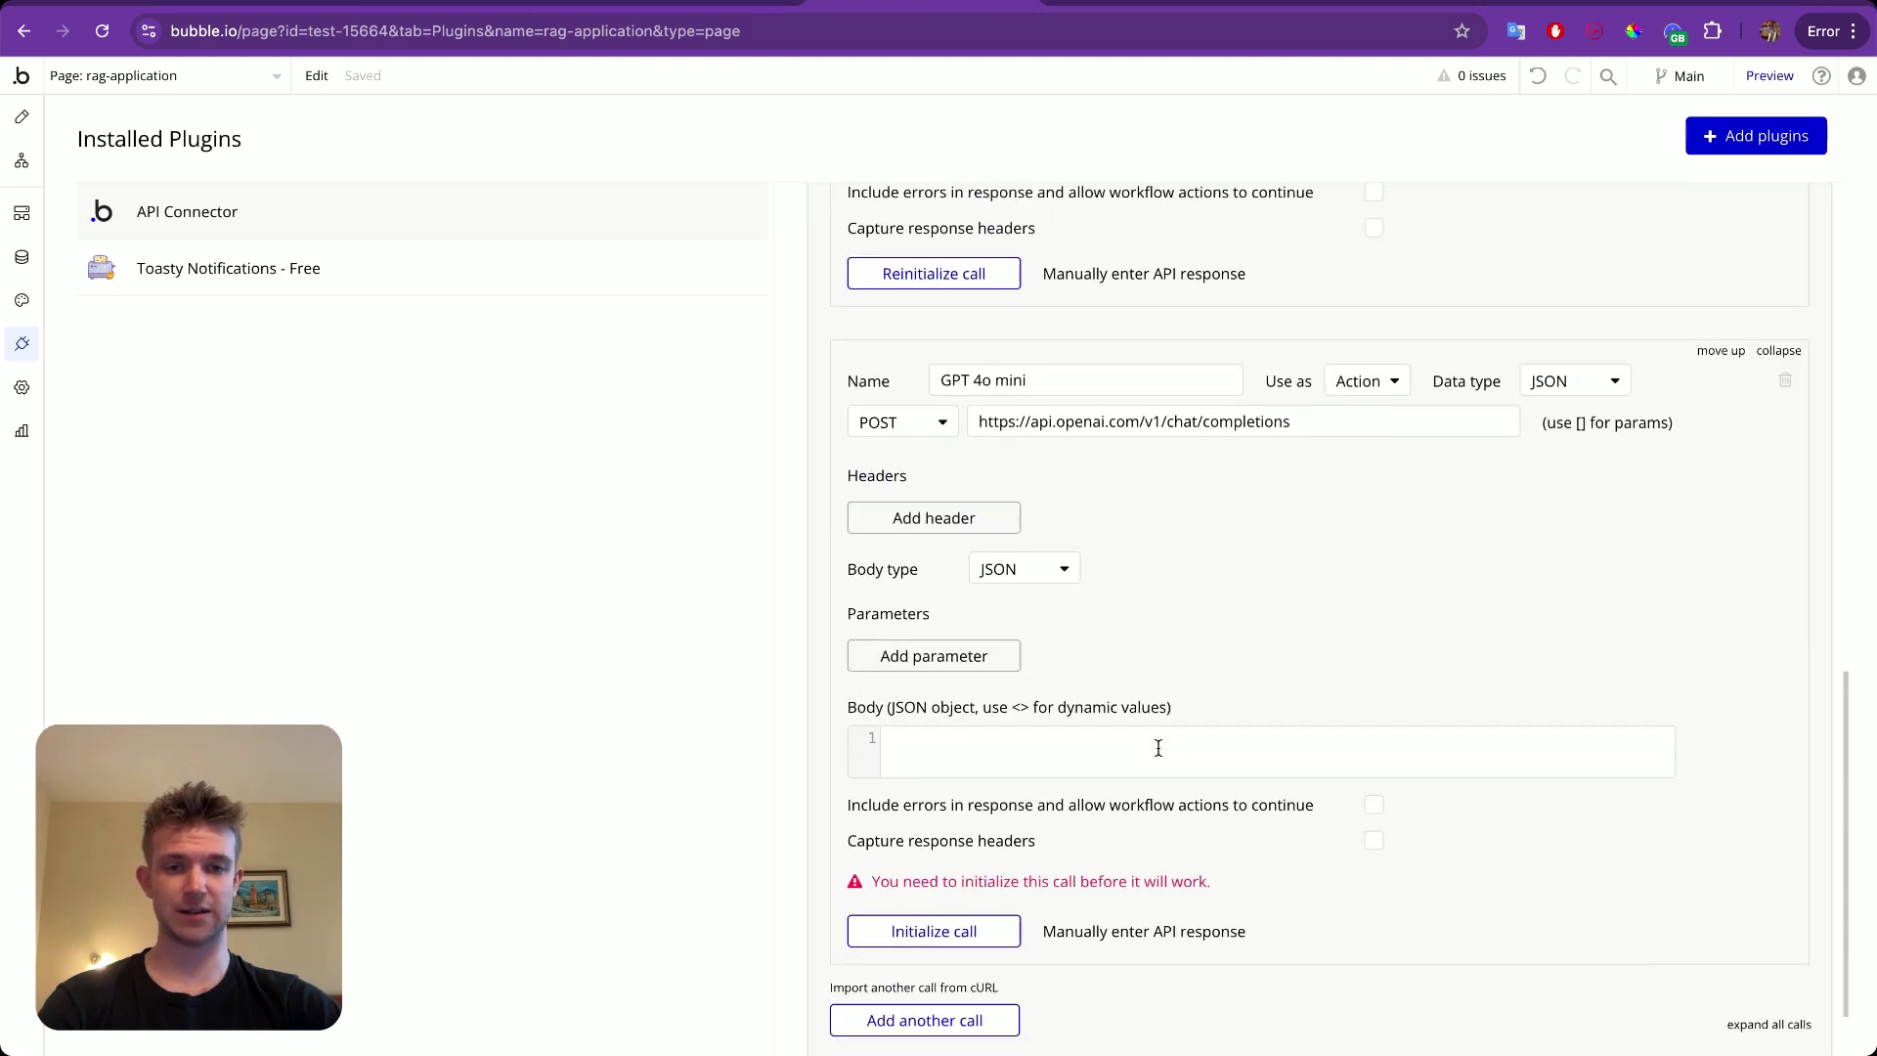
scroll(1209, 571, up, 8)
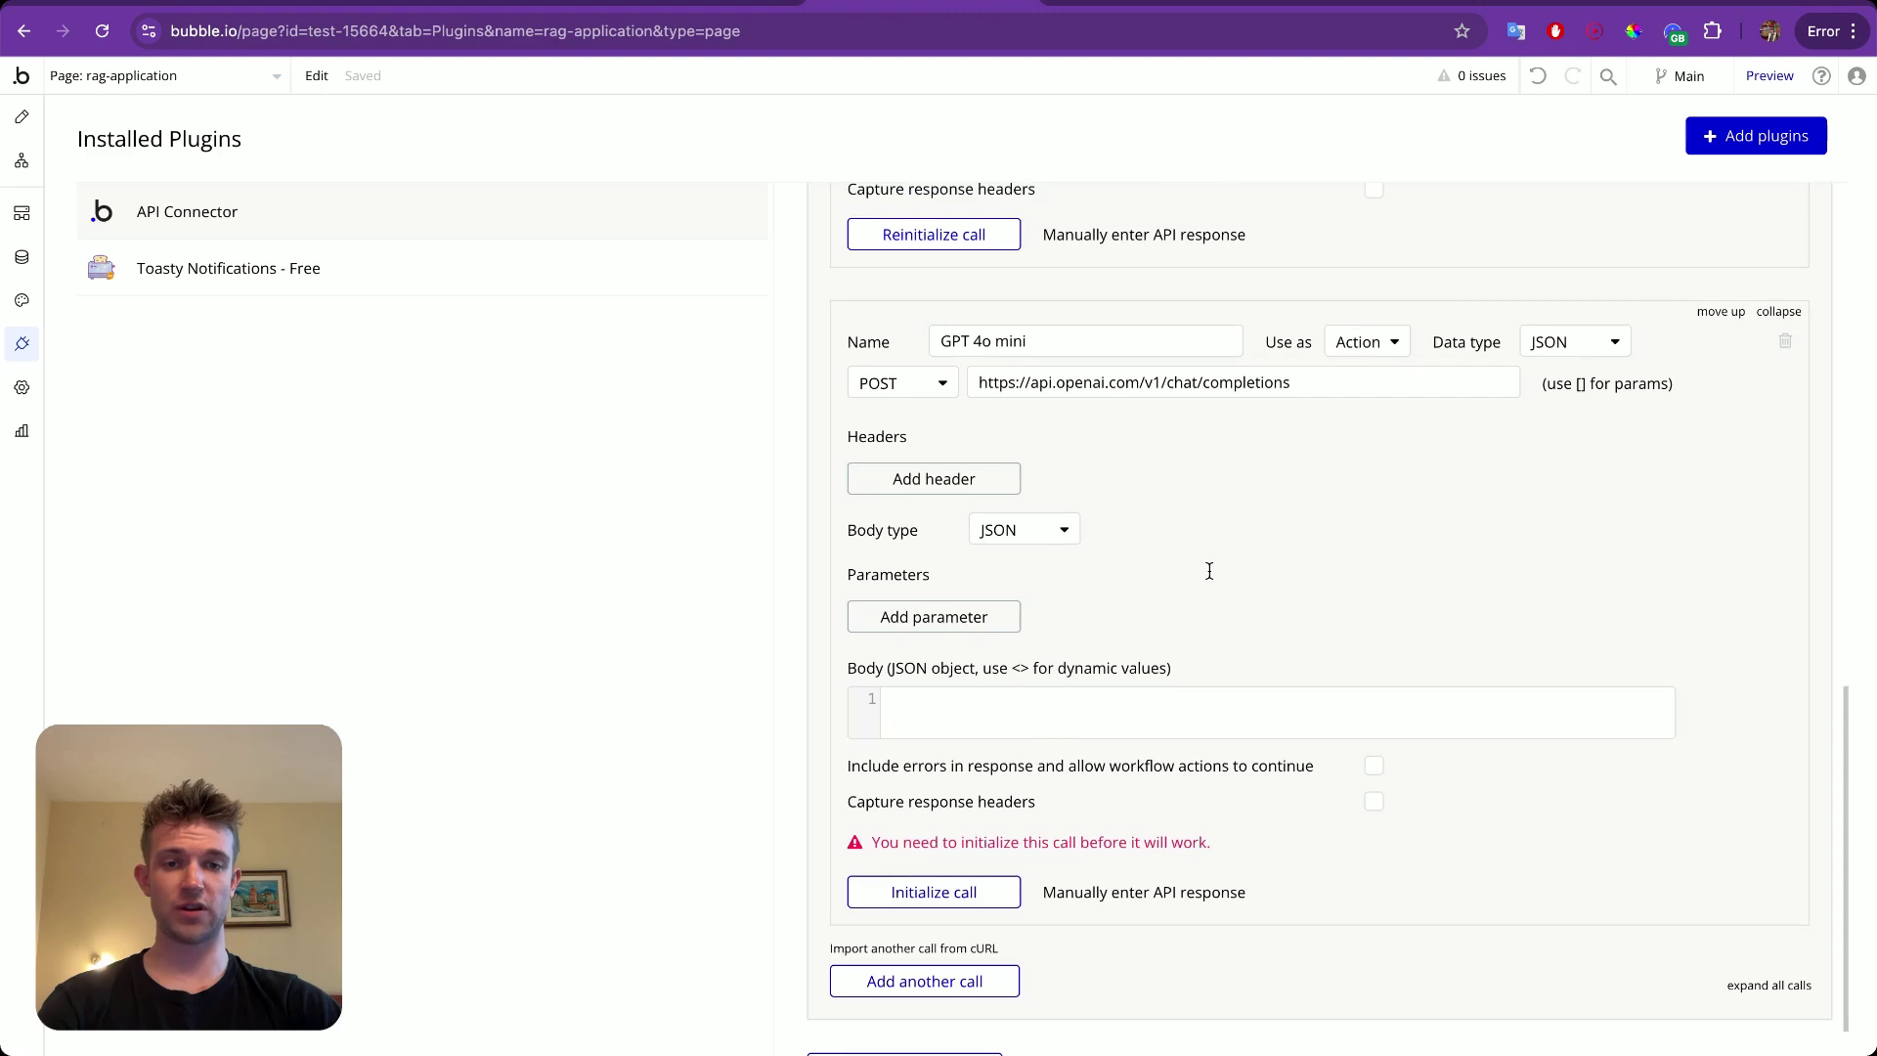
scroll(995, 479, up, 2)
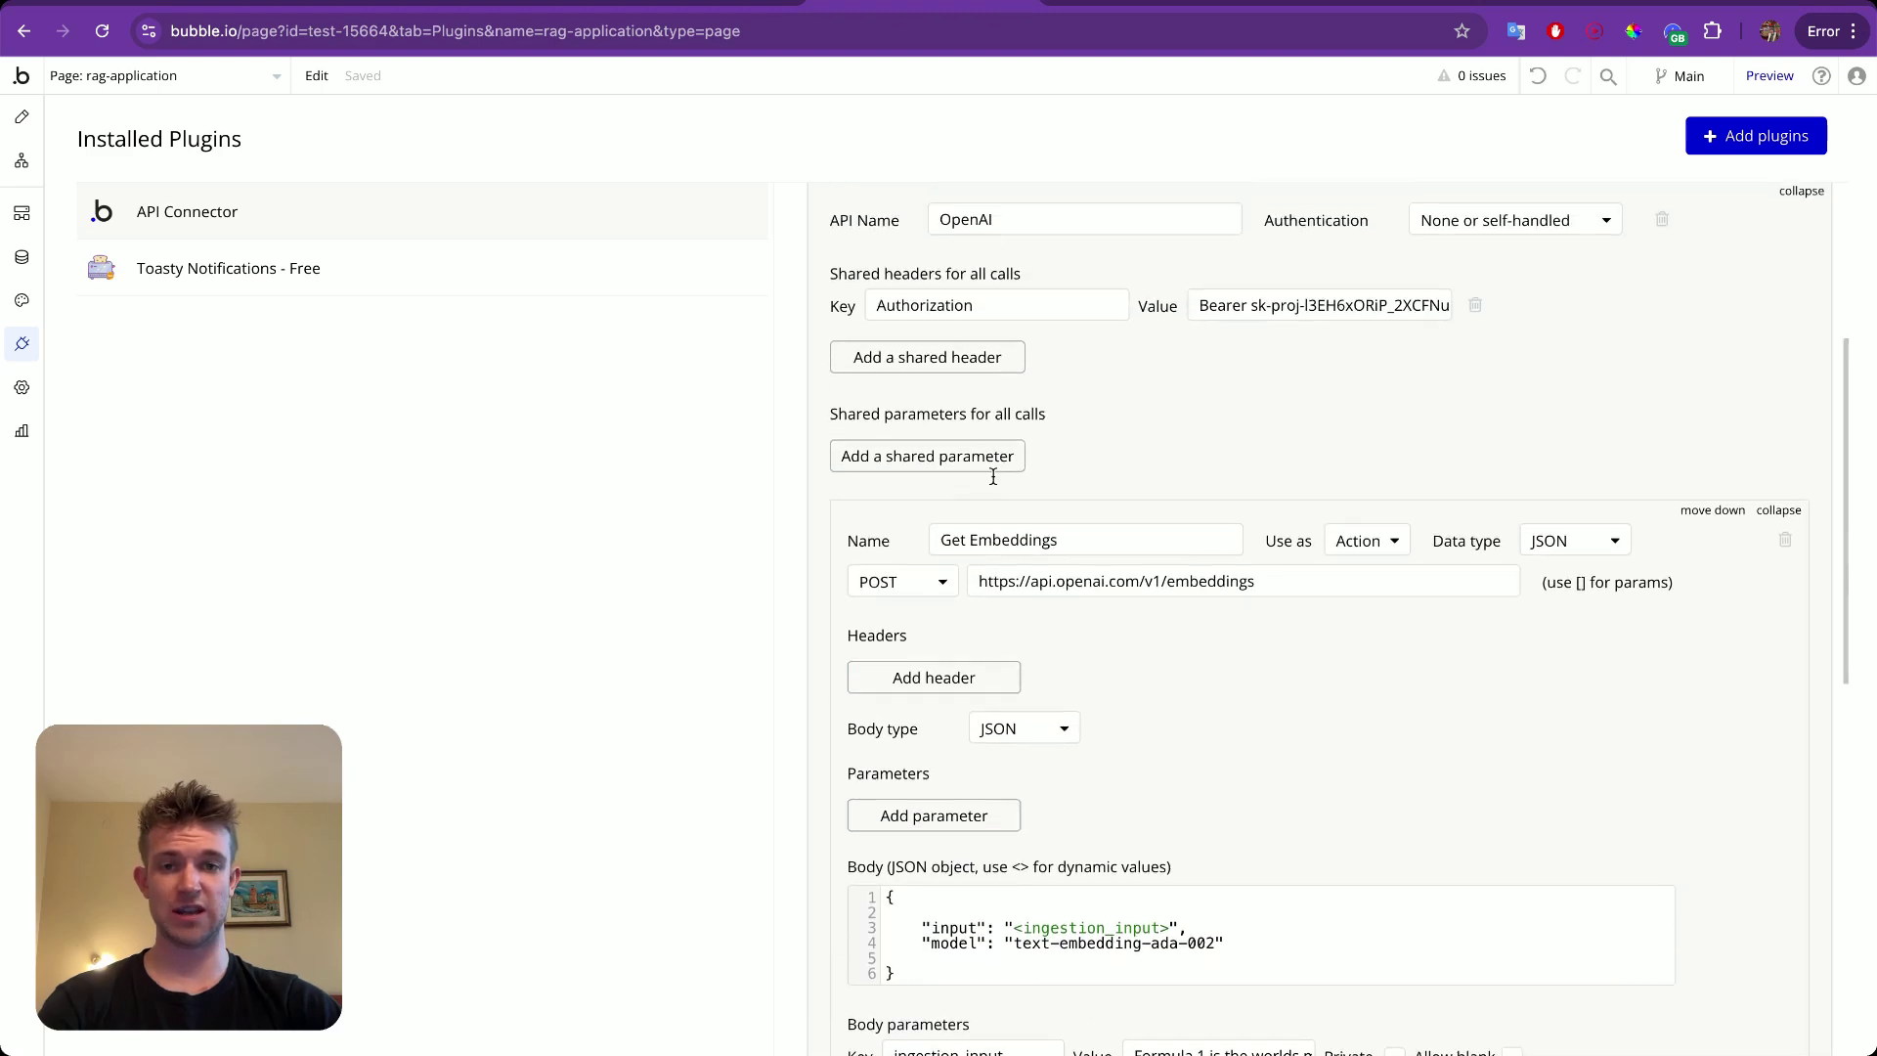
scroll(1007, 460, down, 12)
scroll(1017, 446, up, 2)
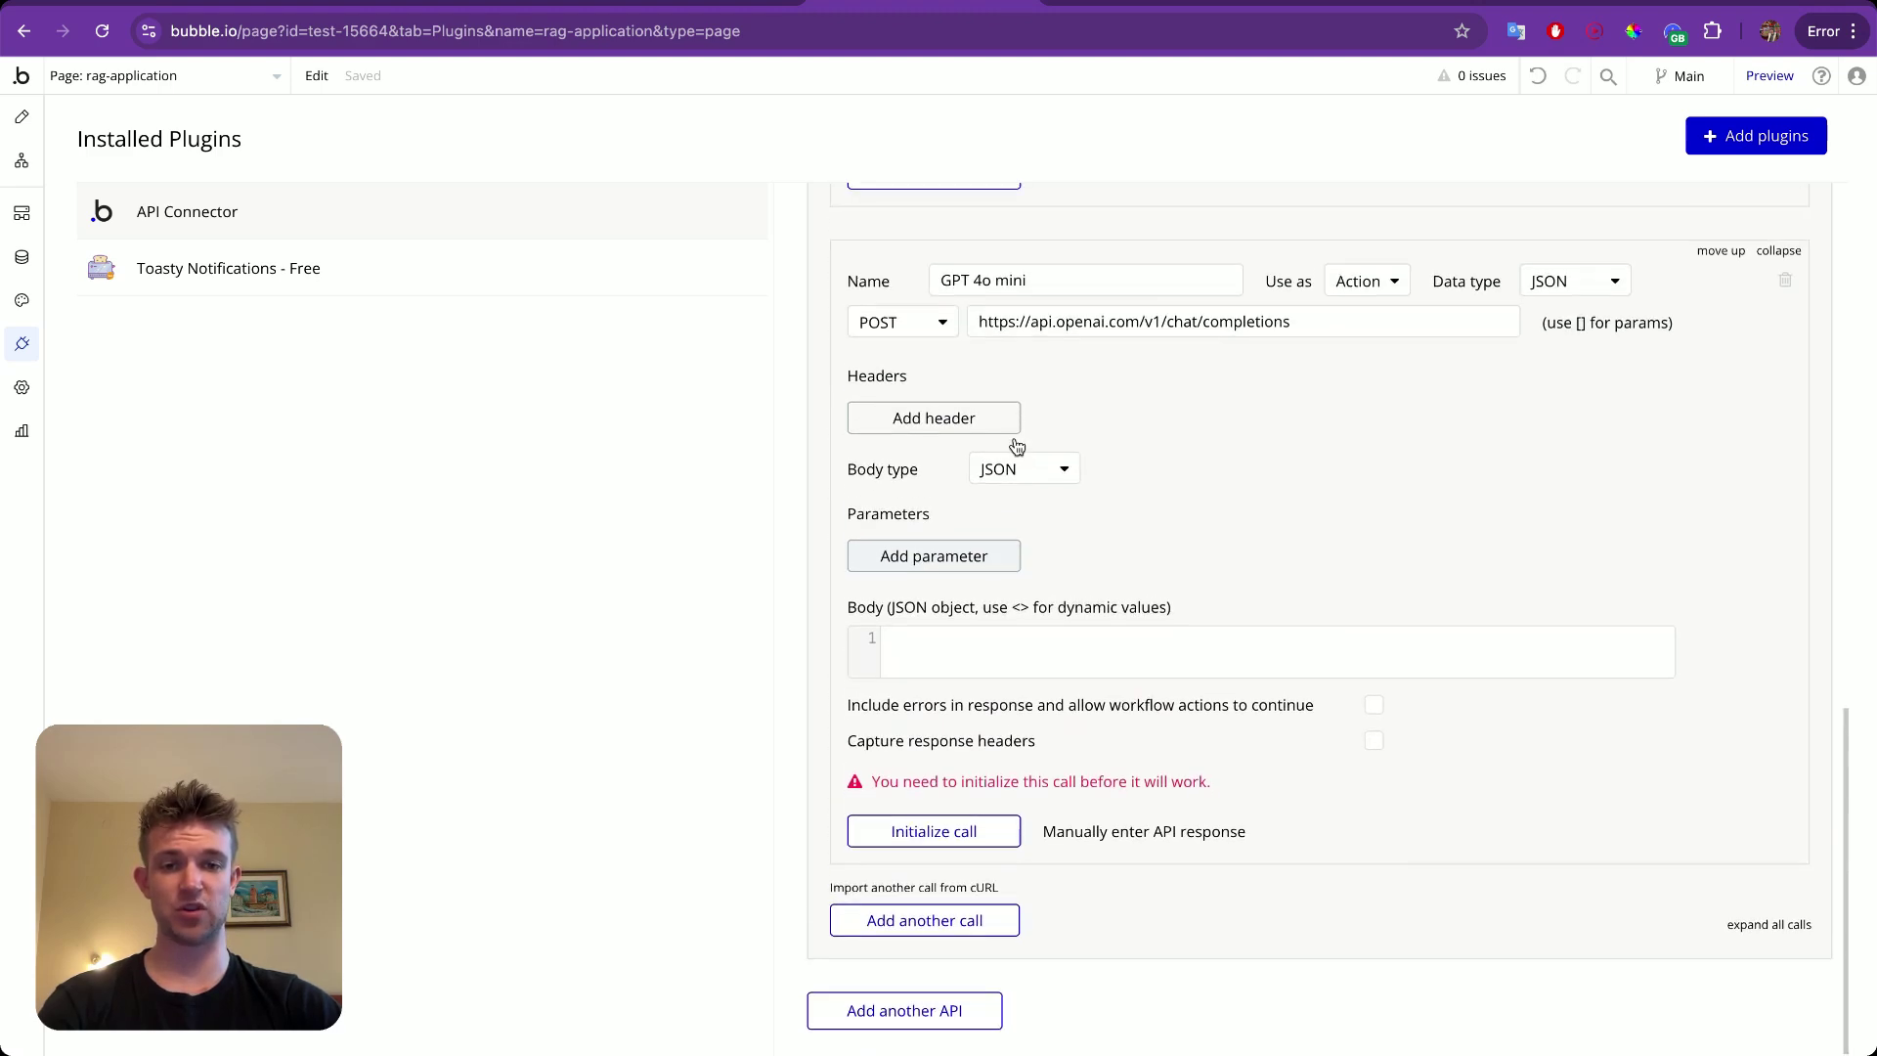
Fill the GPT 4o mini call's JSON body with model "gpt-4o-mini", a system message containing <Context> and a user message containing <Query>.
click(1095, 679)
text({         "model": "gpt-4o-mini",         "messages": [             {                 "role": "system",                 "content": "<Context>"             },             {                 "role": "user",                 "content": "<Query>"             }         ]     })
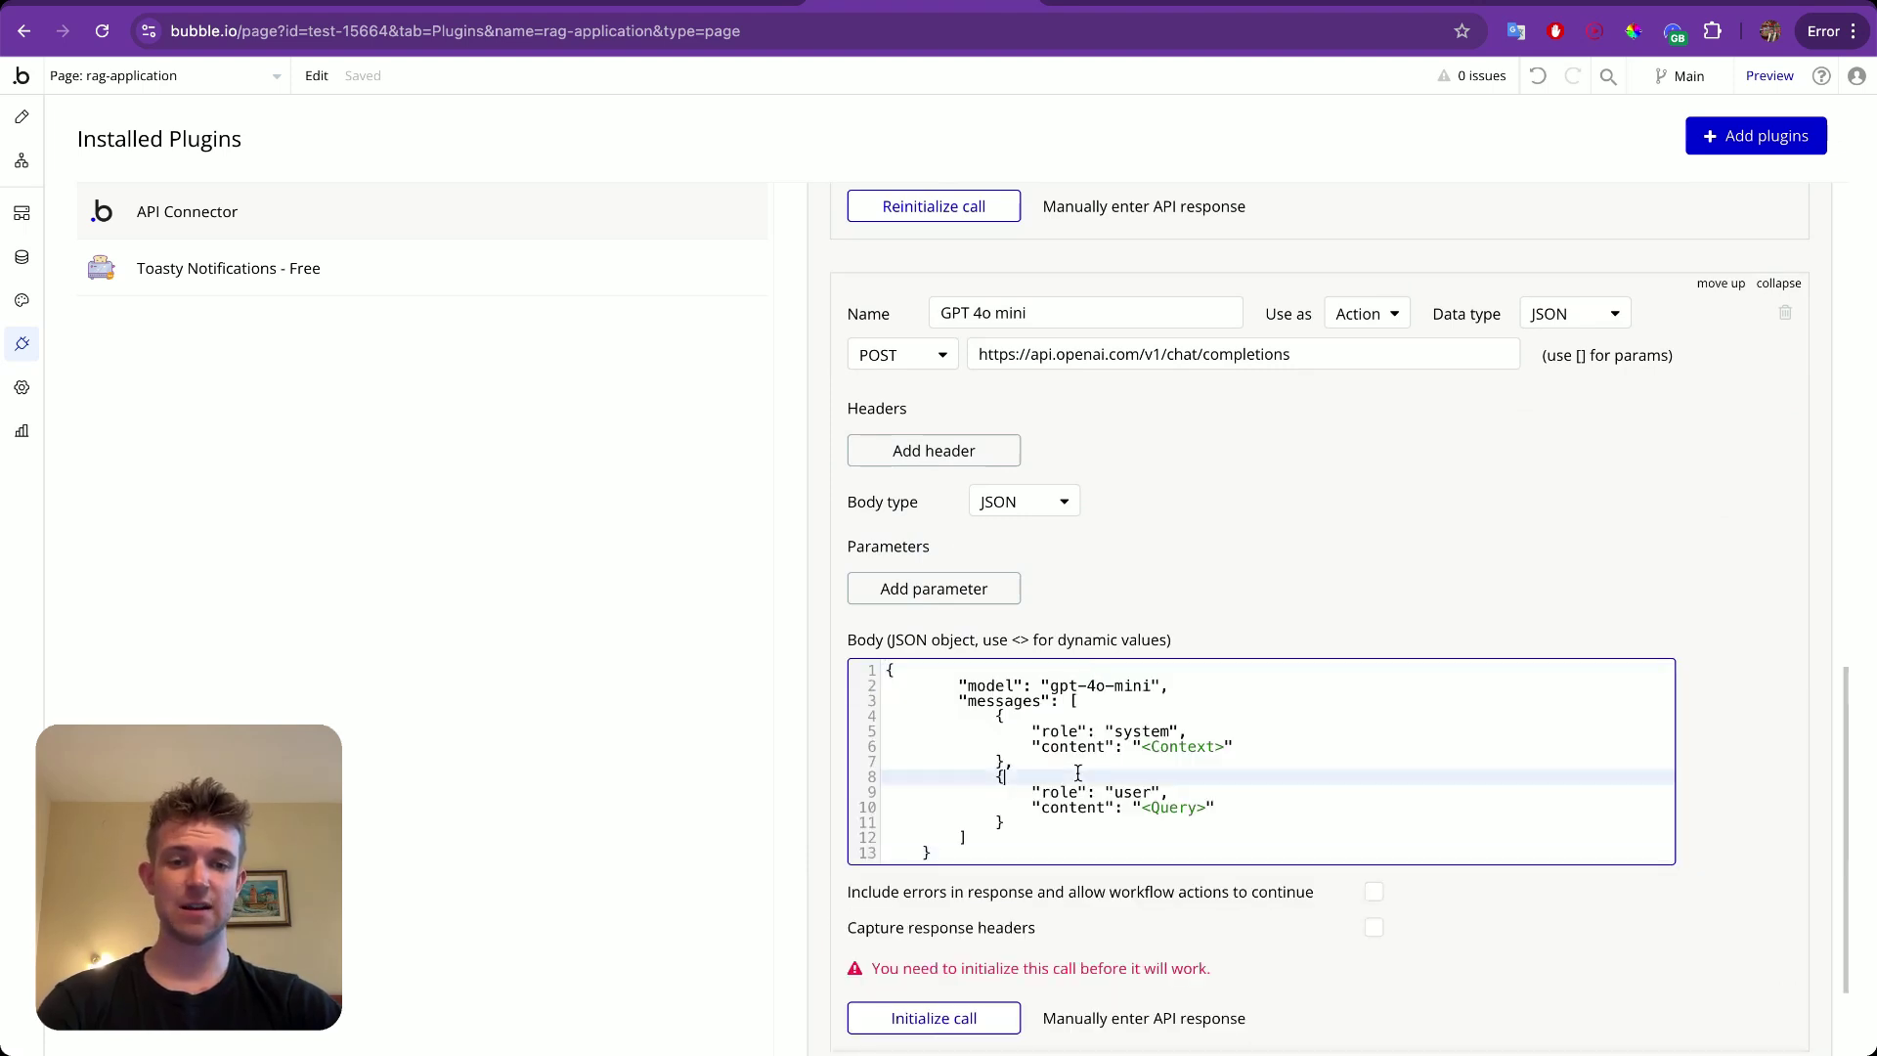
click(1078, 778)
scroll(1078, 773, down, 1)
scroll(1079, 772, up, 1)
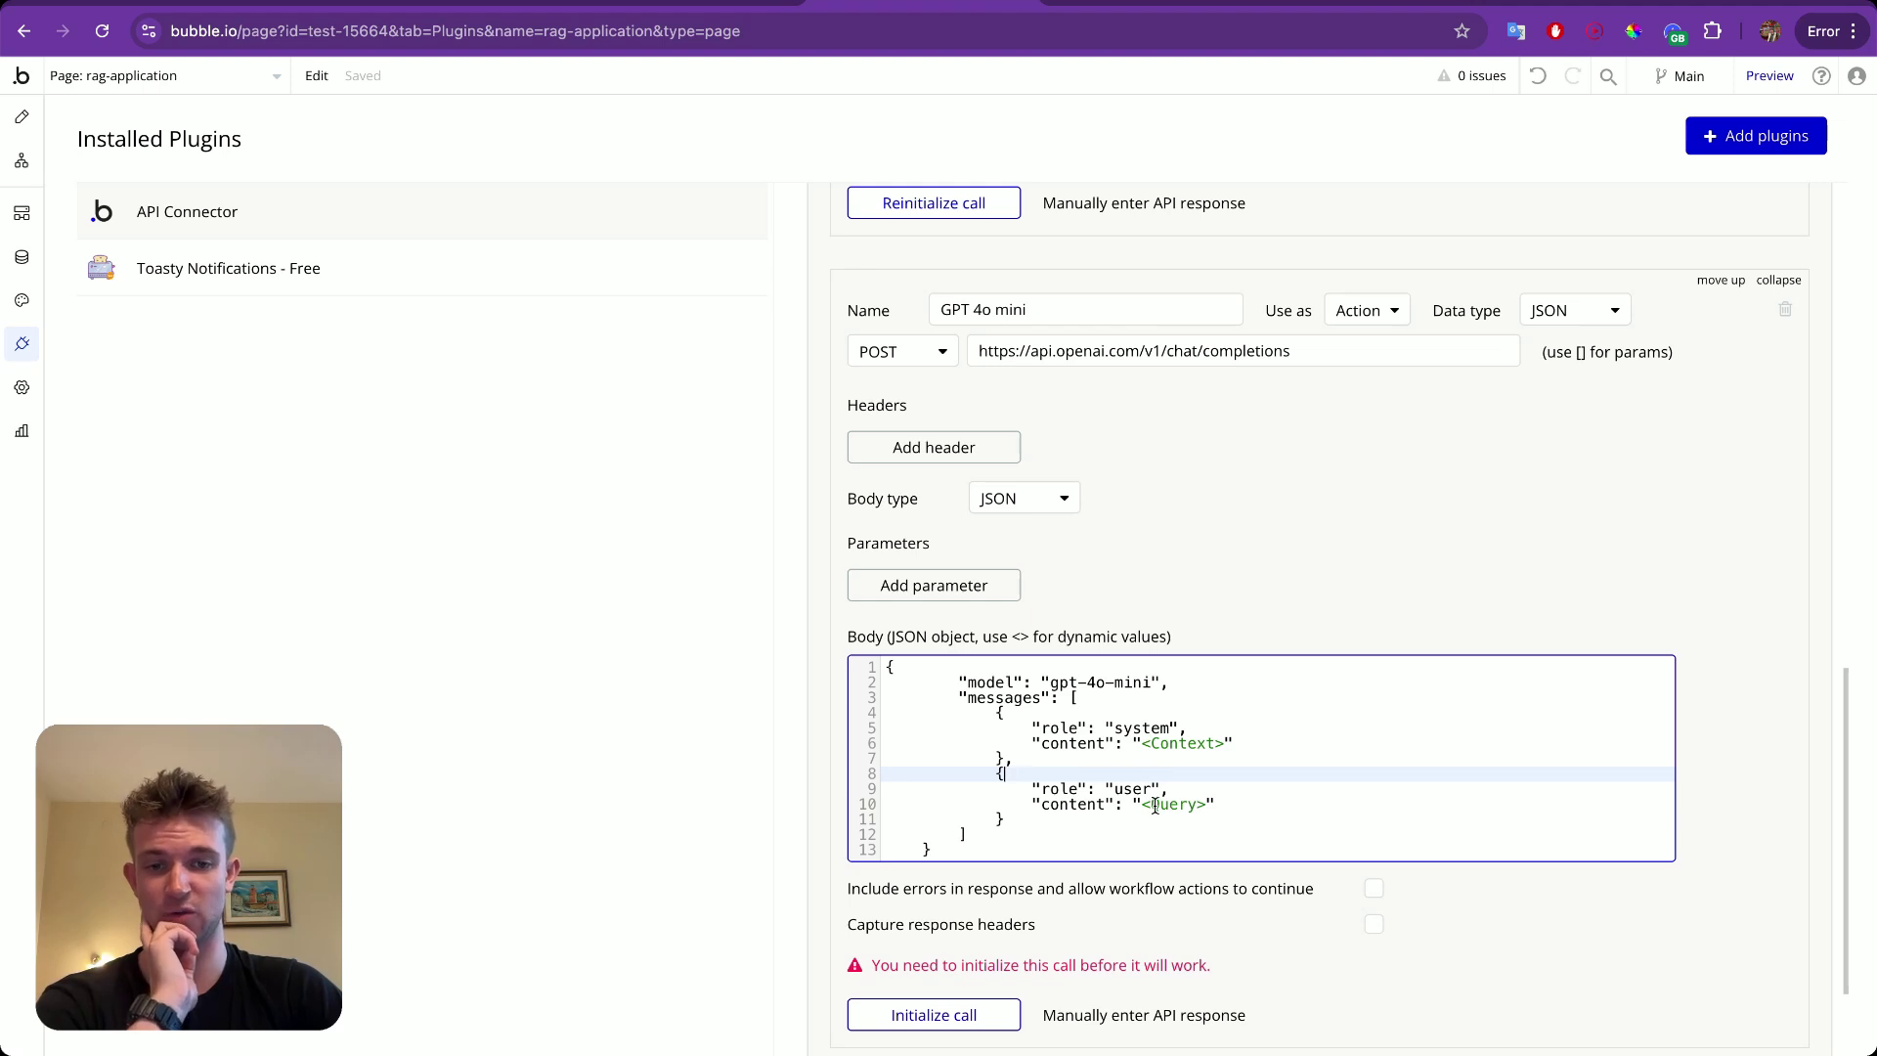
click(1251, 610)
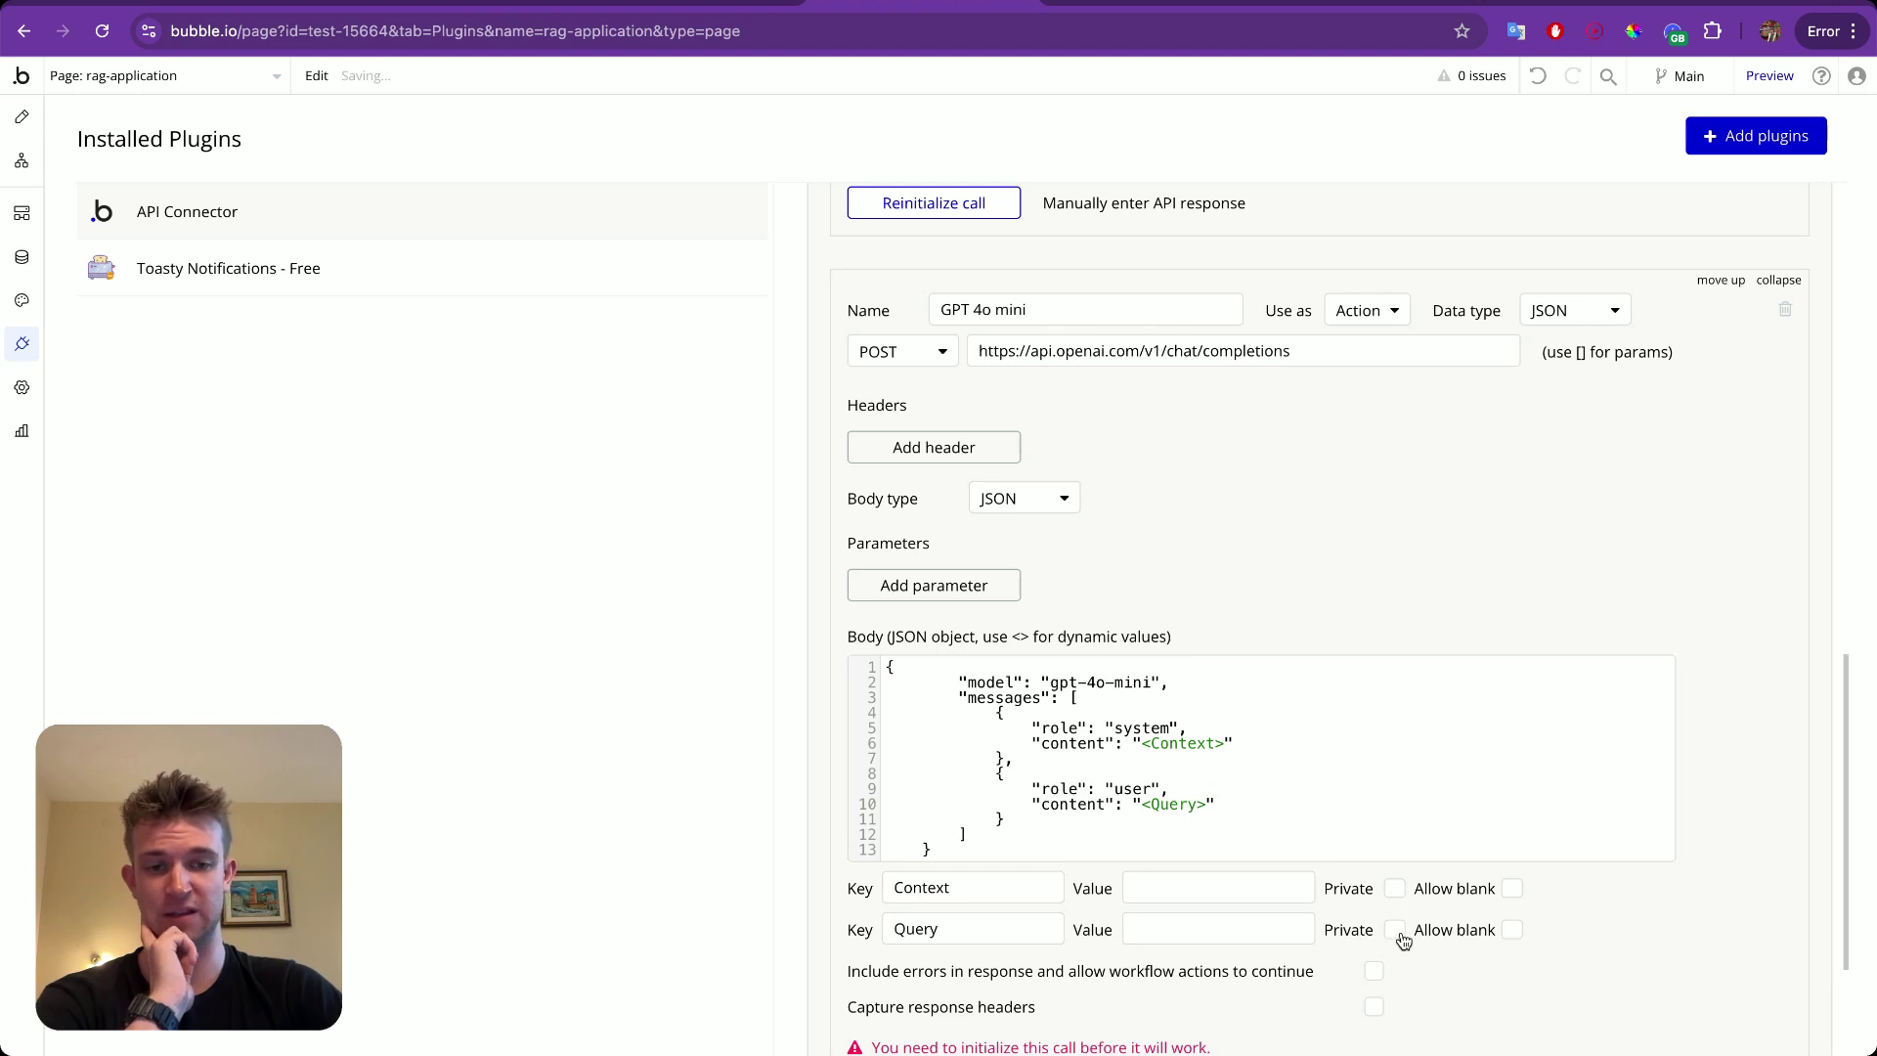
Set the Context parameter's value to "You are helpful assistant.".
scroll(1400, 549, down, 1)
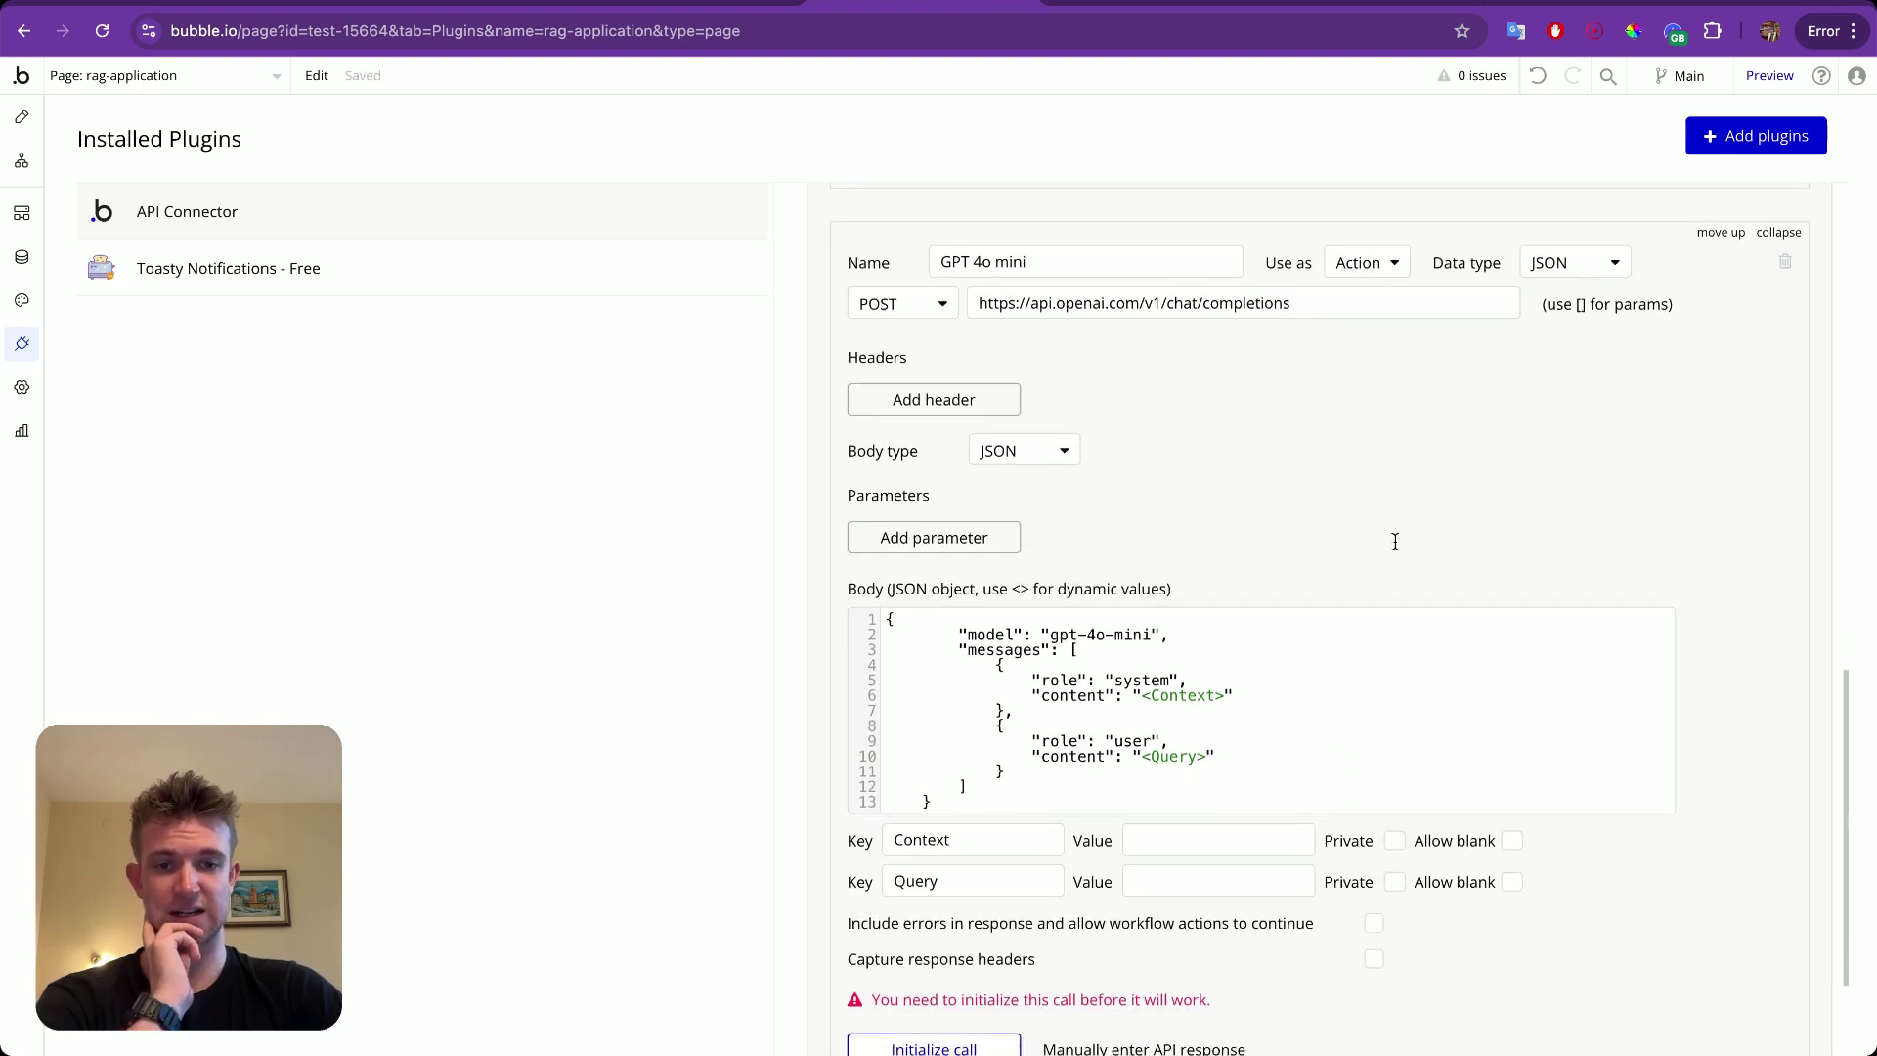
click(1199, 846)
text(You a)
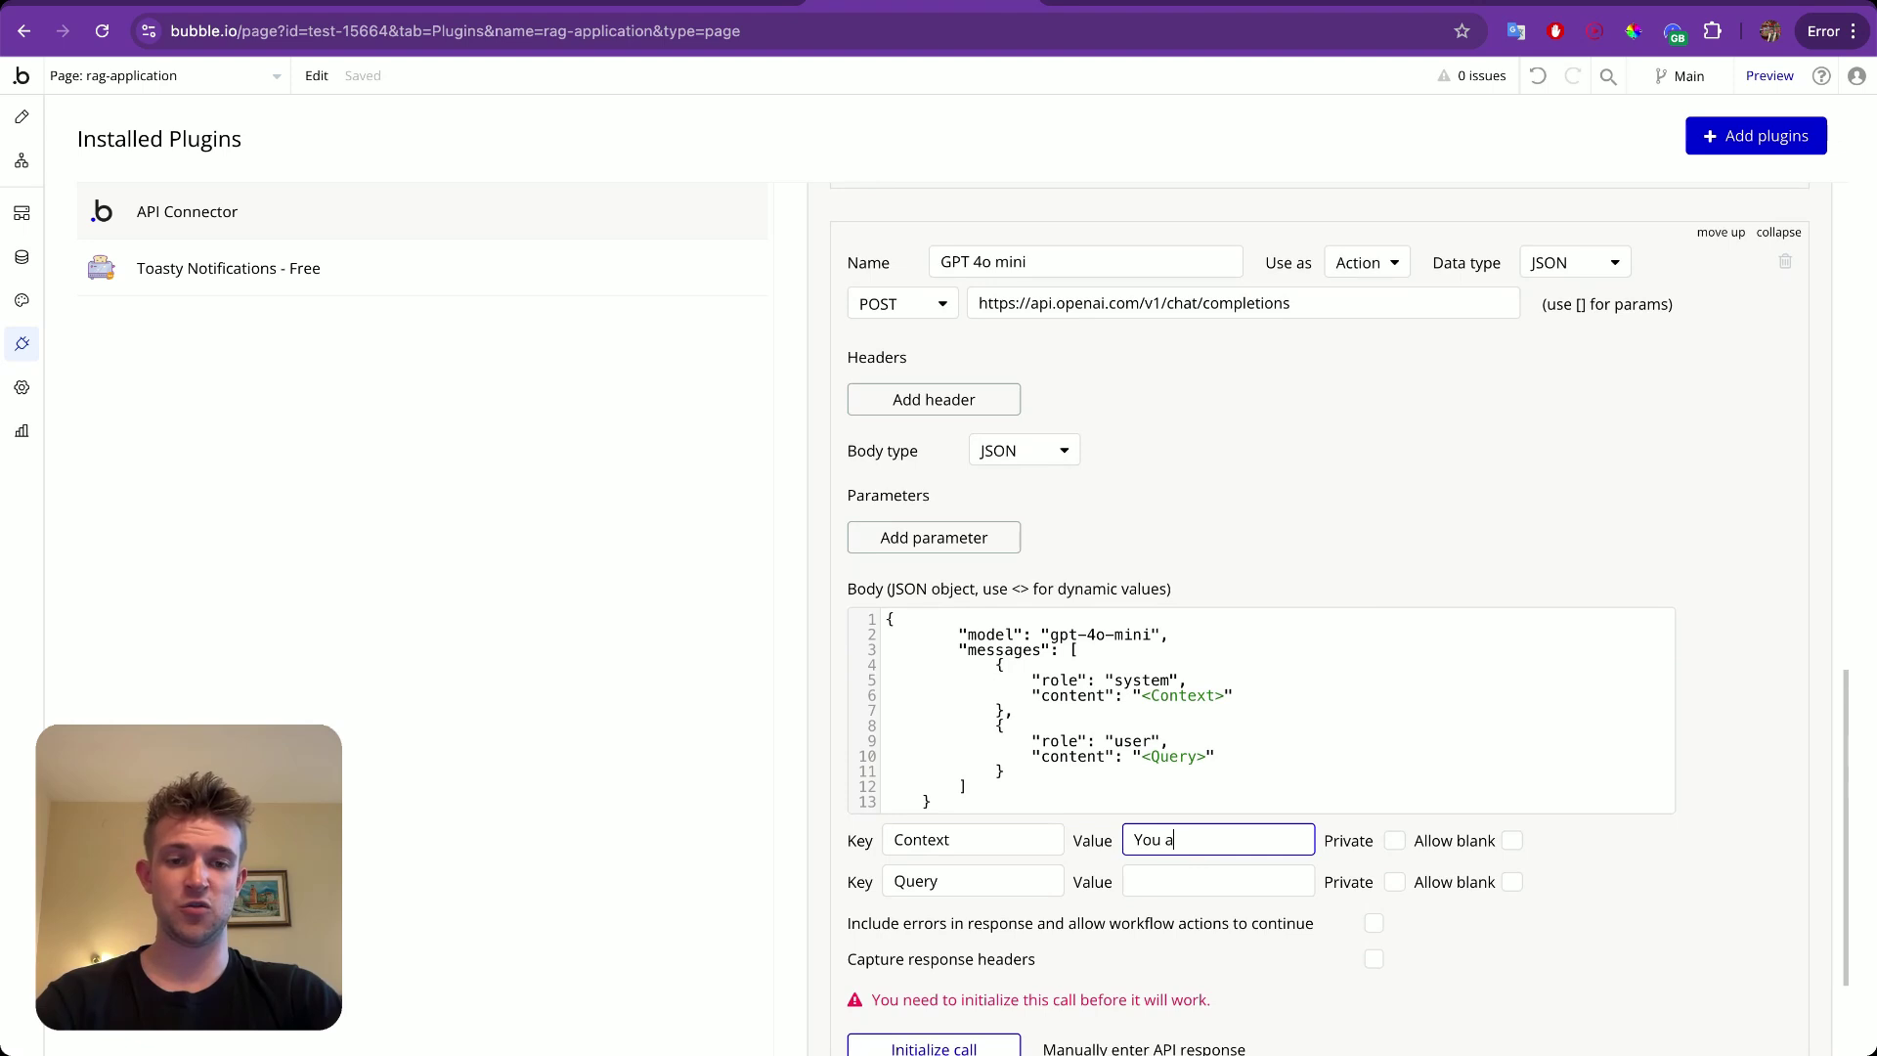
text(r a a he)
key(BackSpace)
key(BackSpace)
key(BackSpace)
key(BackSpace)
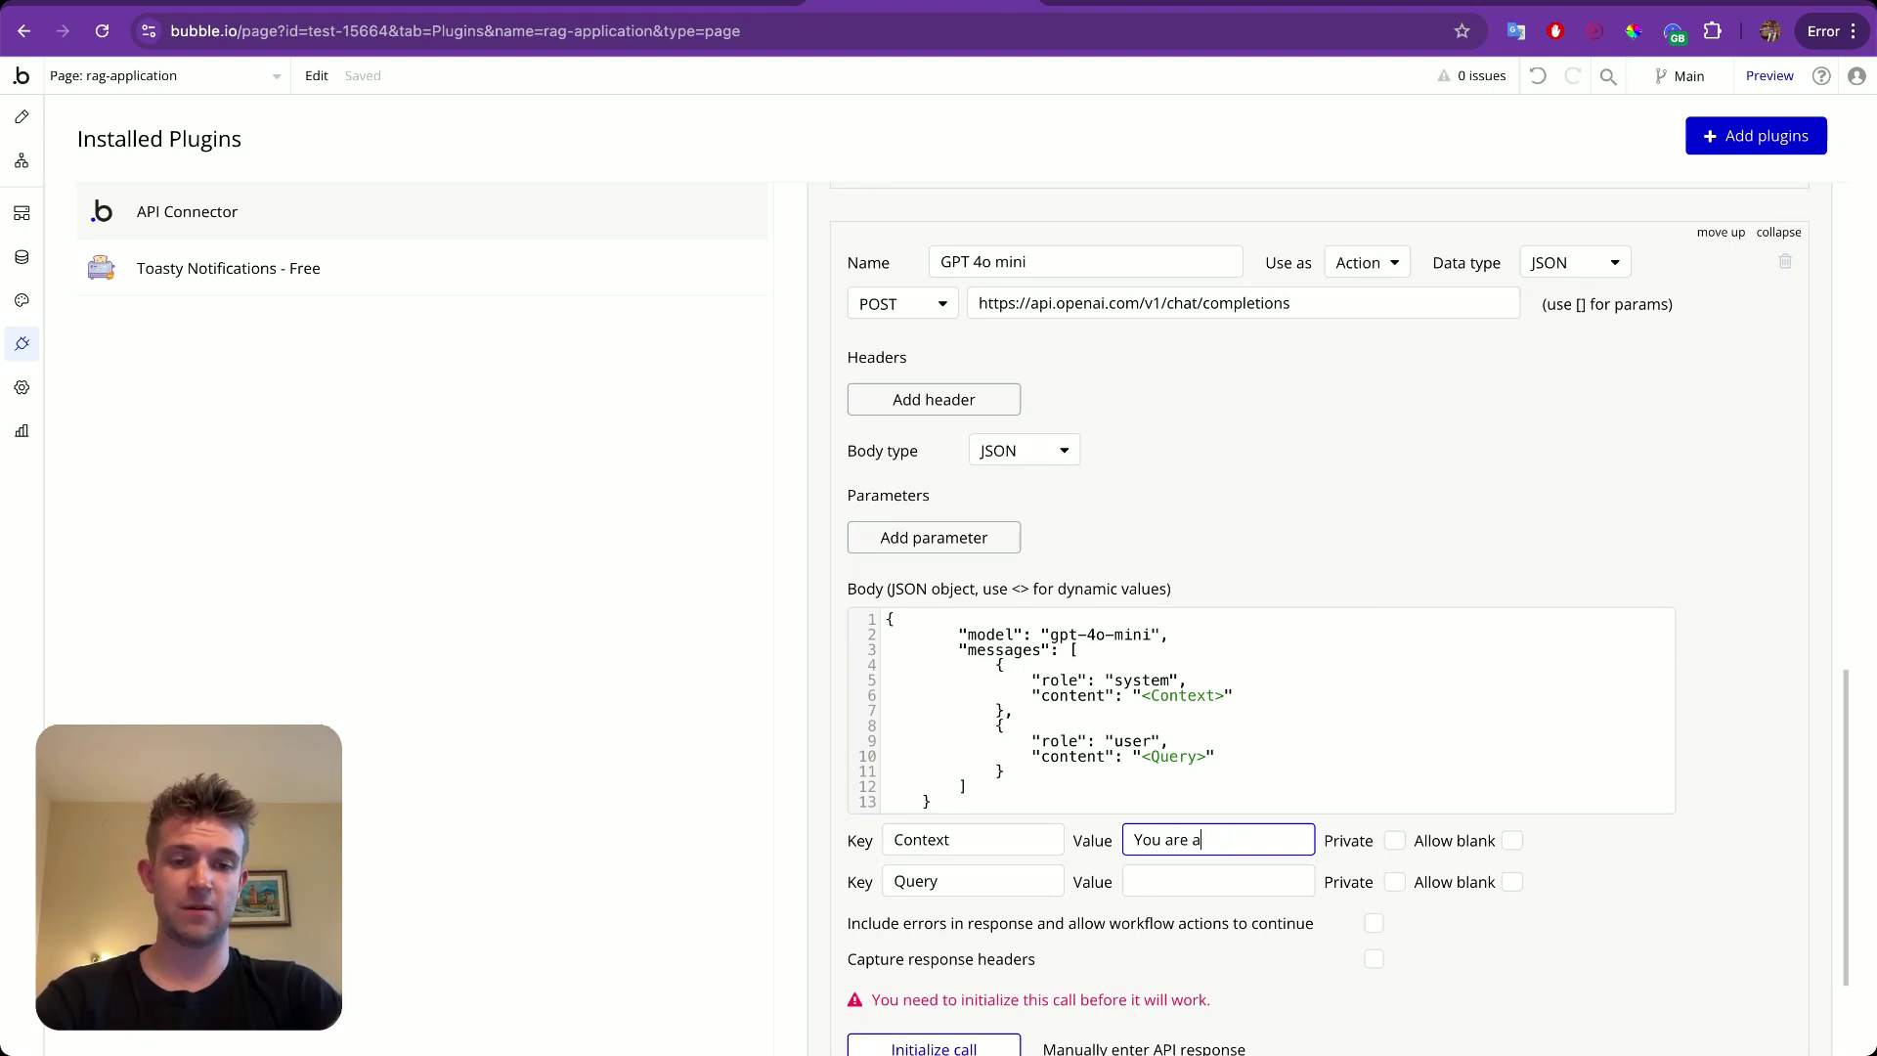
text(helpful assist)
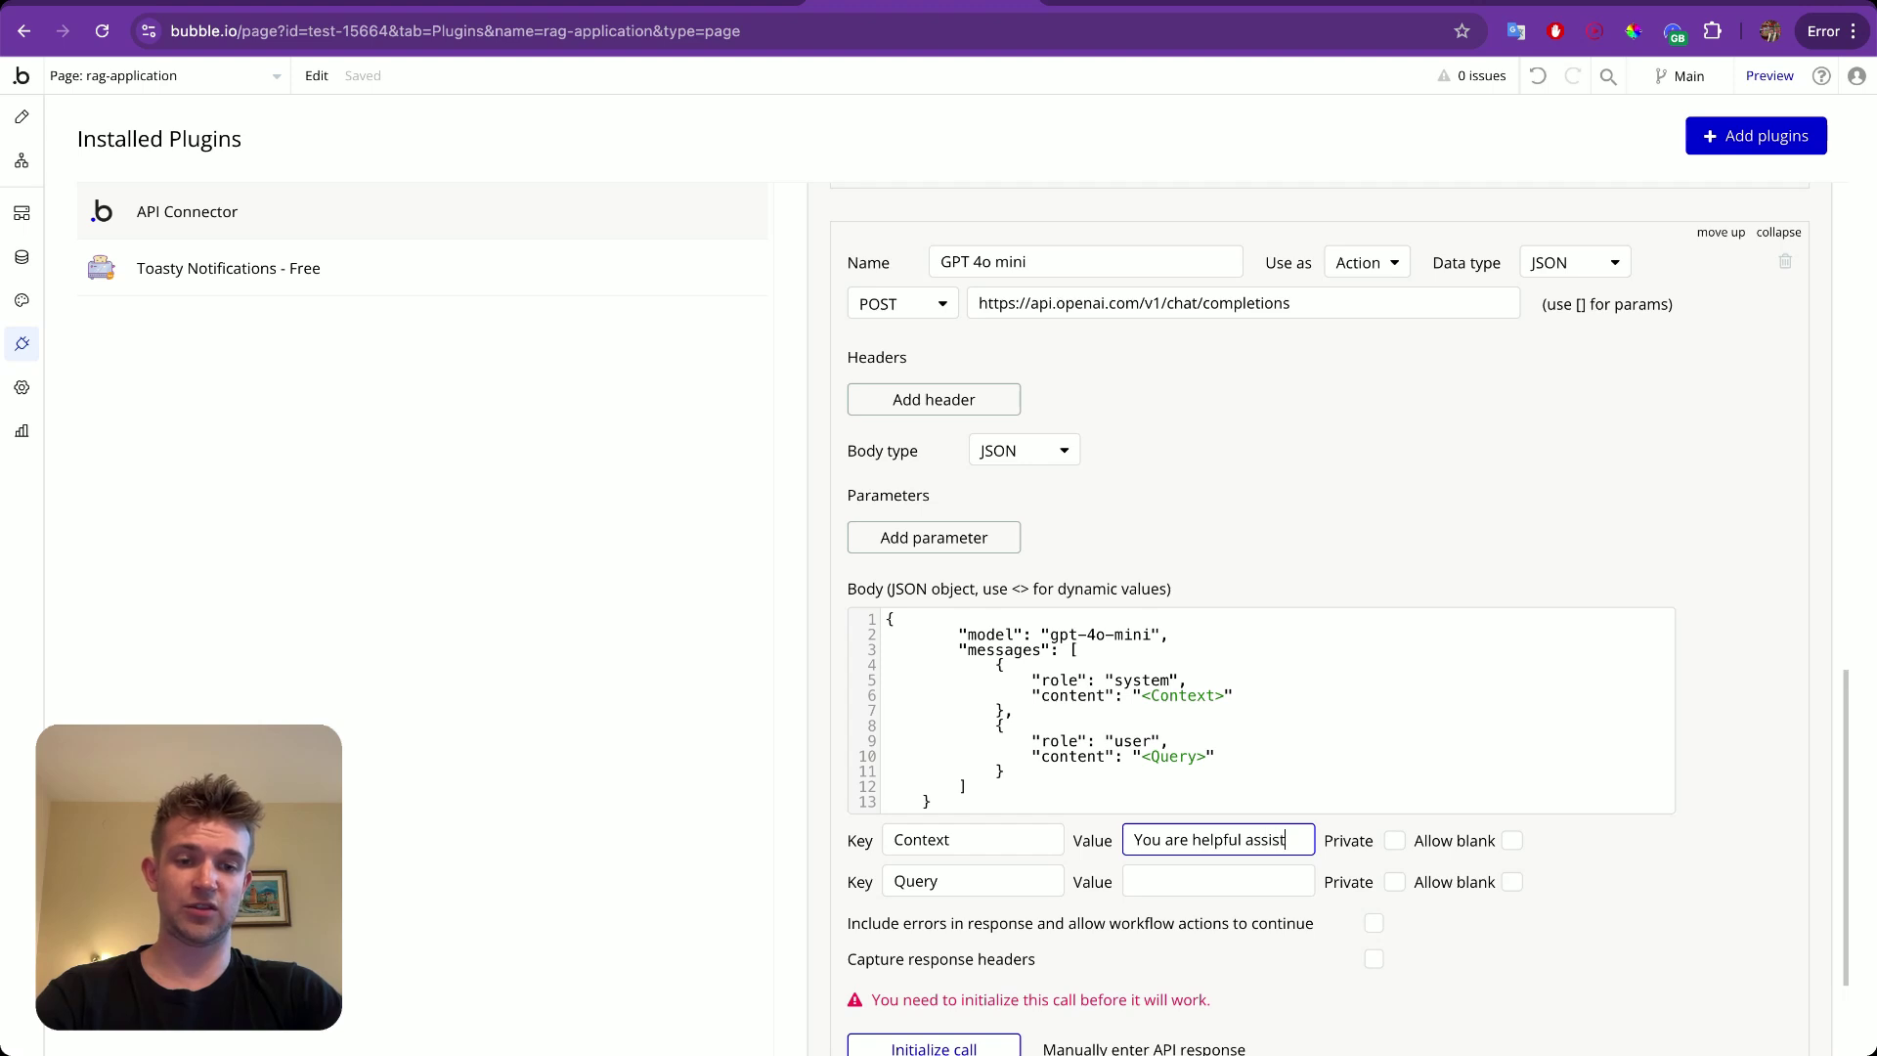
text(ant.)
key(Tab)
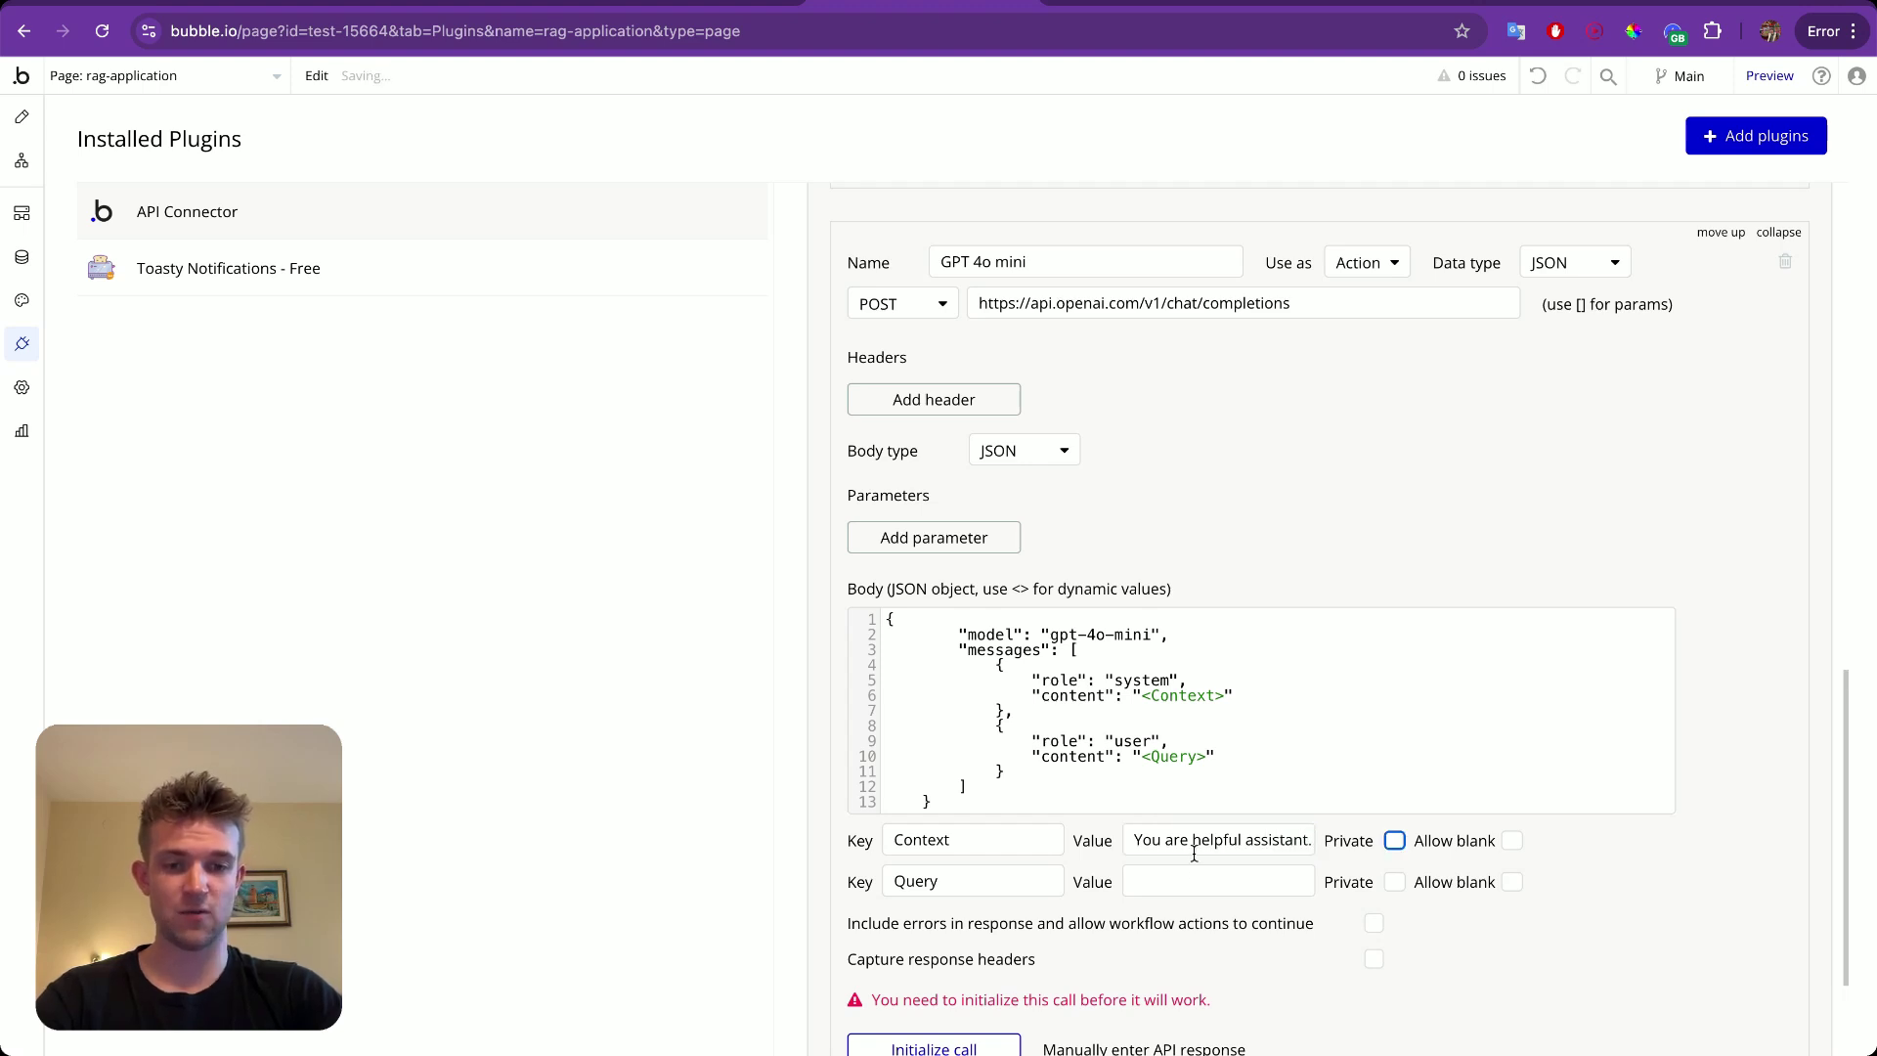
Set the Query parameter's value to "What is 4 + 5?".
click(1159, 879)
text(What is 4 + 5?)
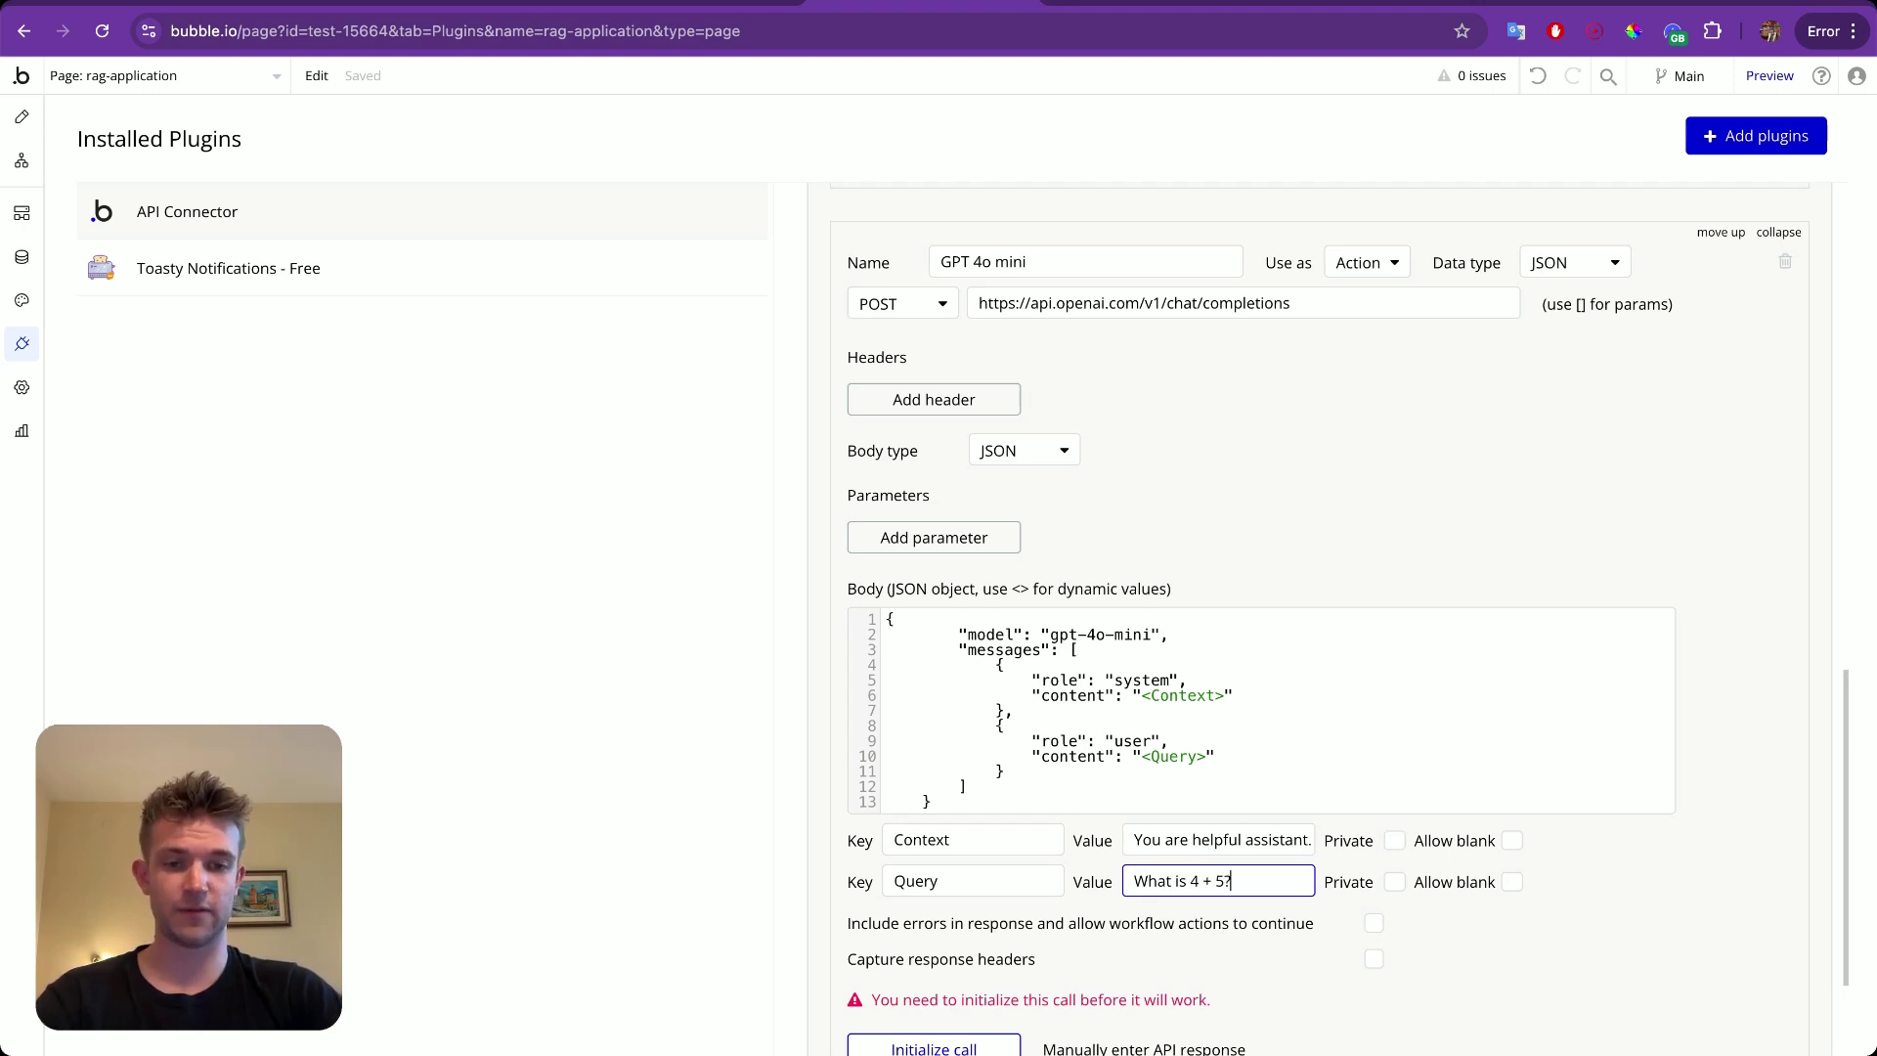
click(1181, 930)
Initialize the GPT 4o mini call, and save its returned values after reviewing the response fields.
scroll(1129, 958, down, 1)
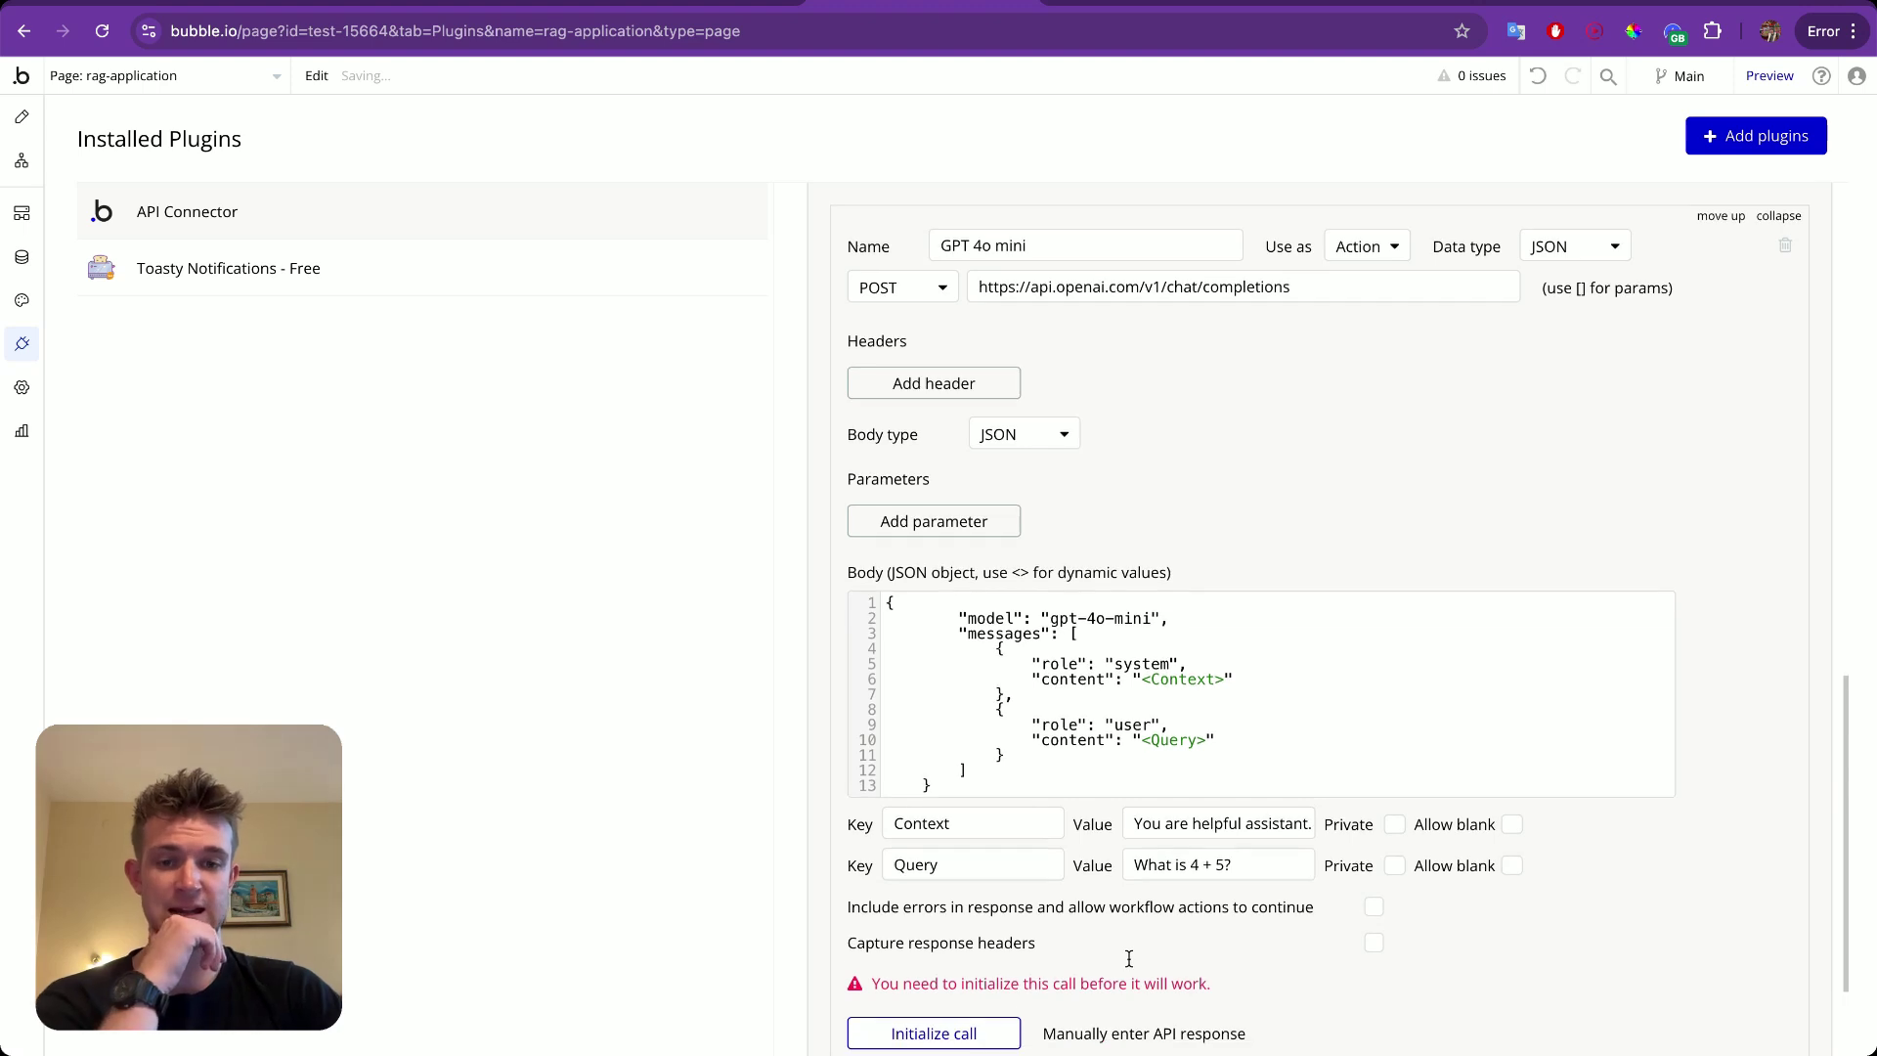
click(961, 1031)
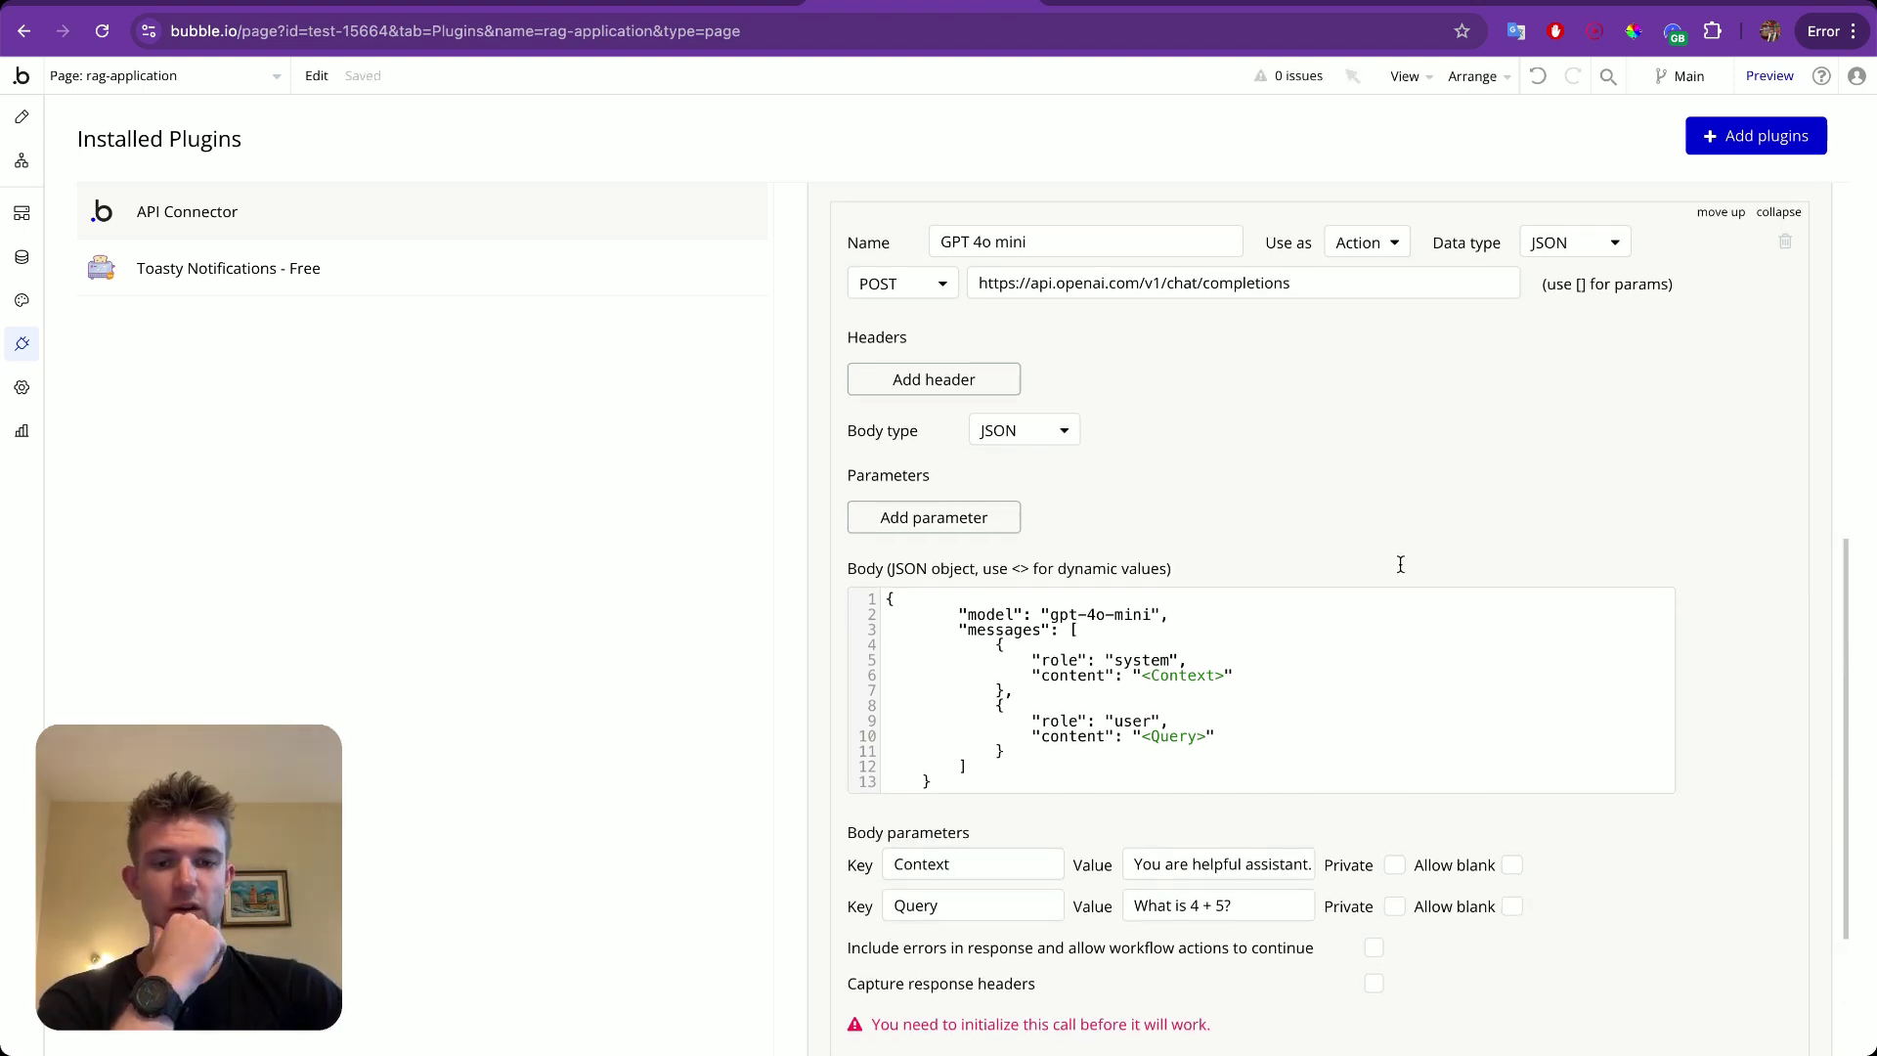
scroll(1261, 616, down, 2)
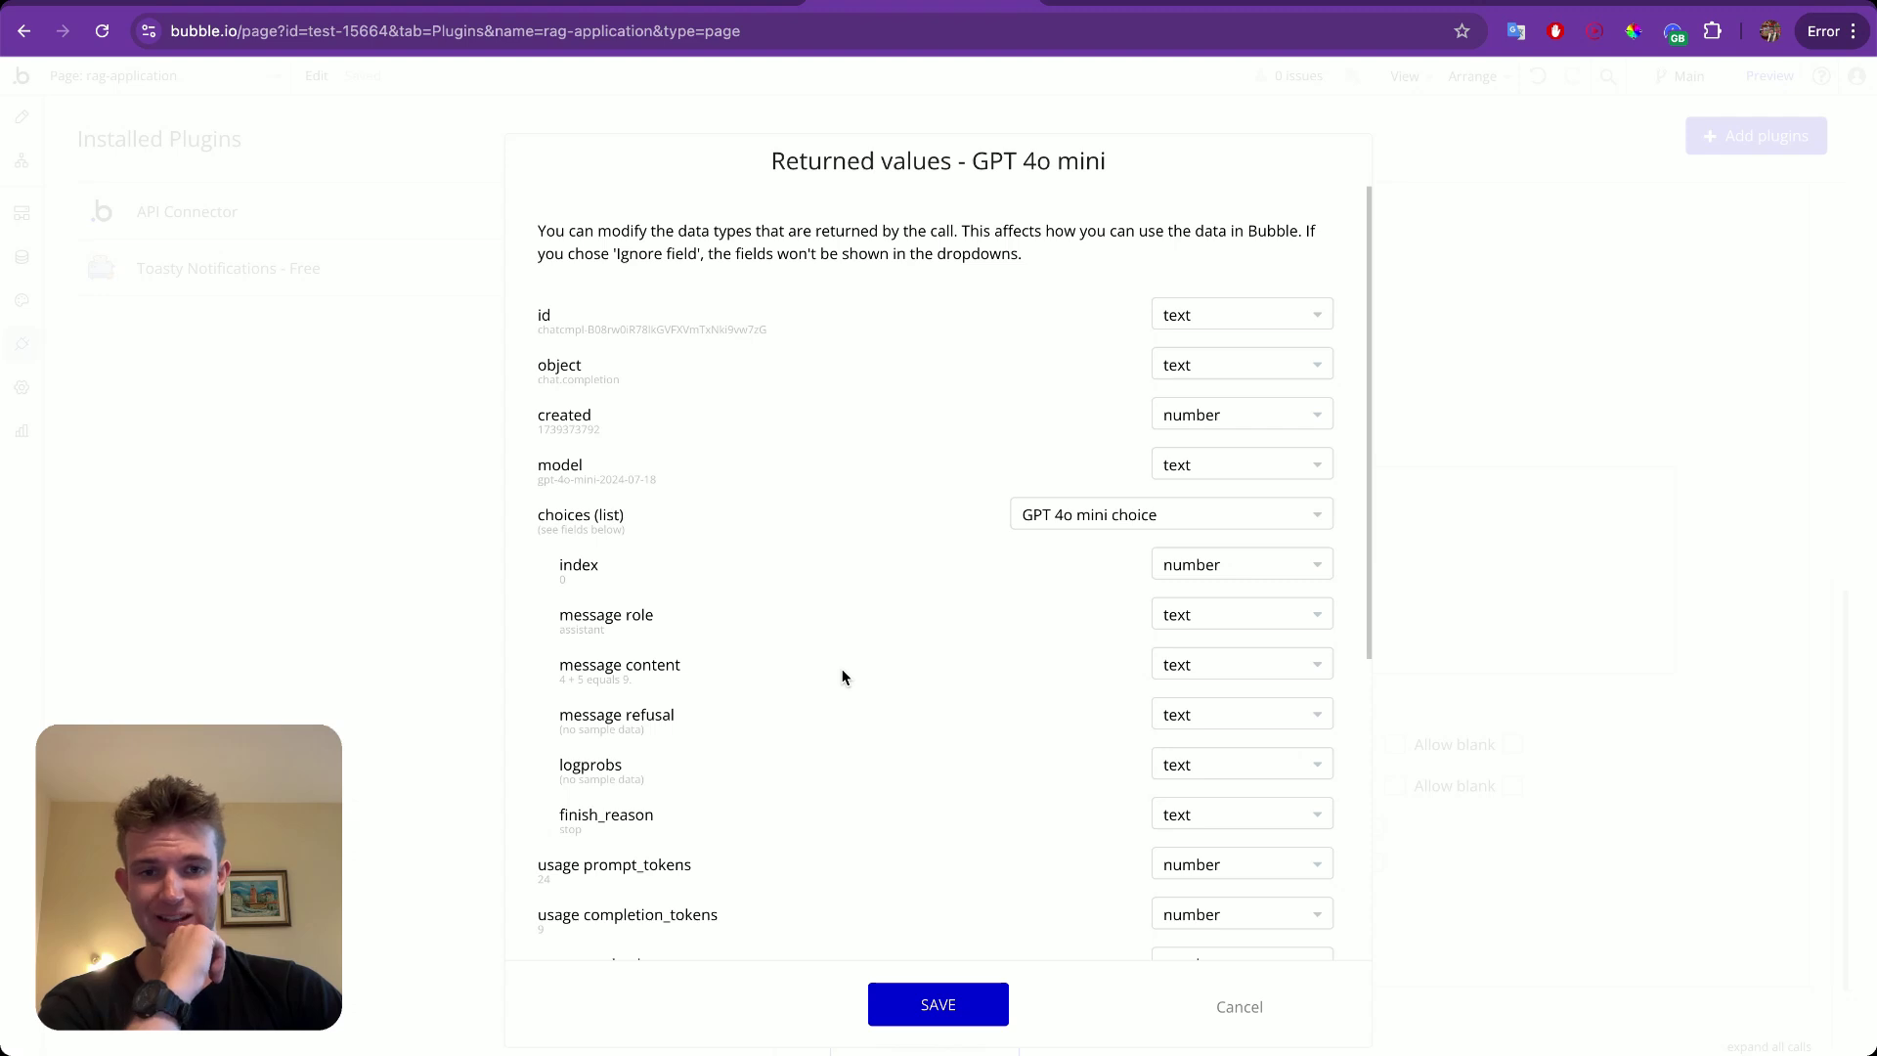
scroll(843, 677, down, 5)
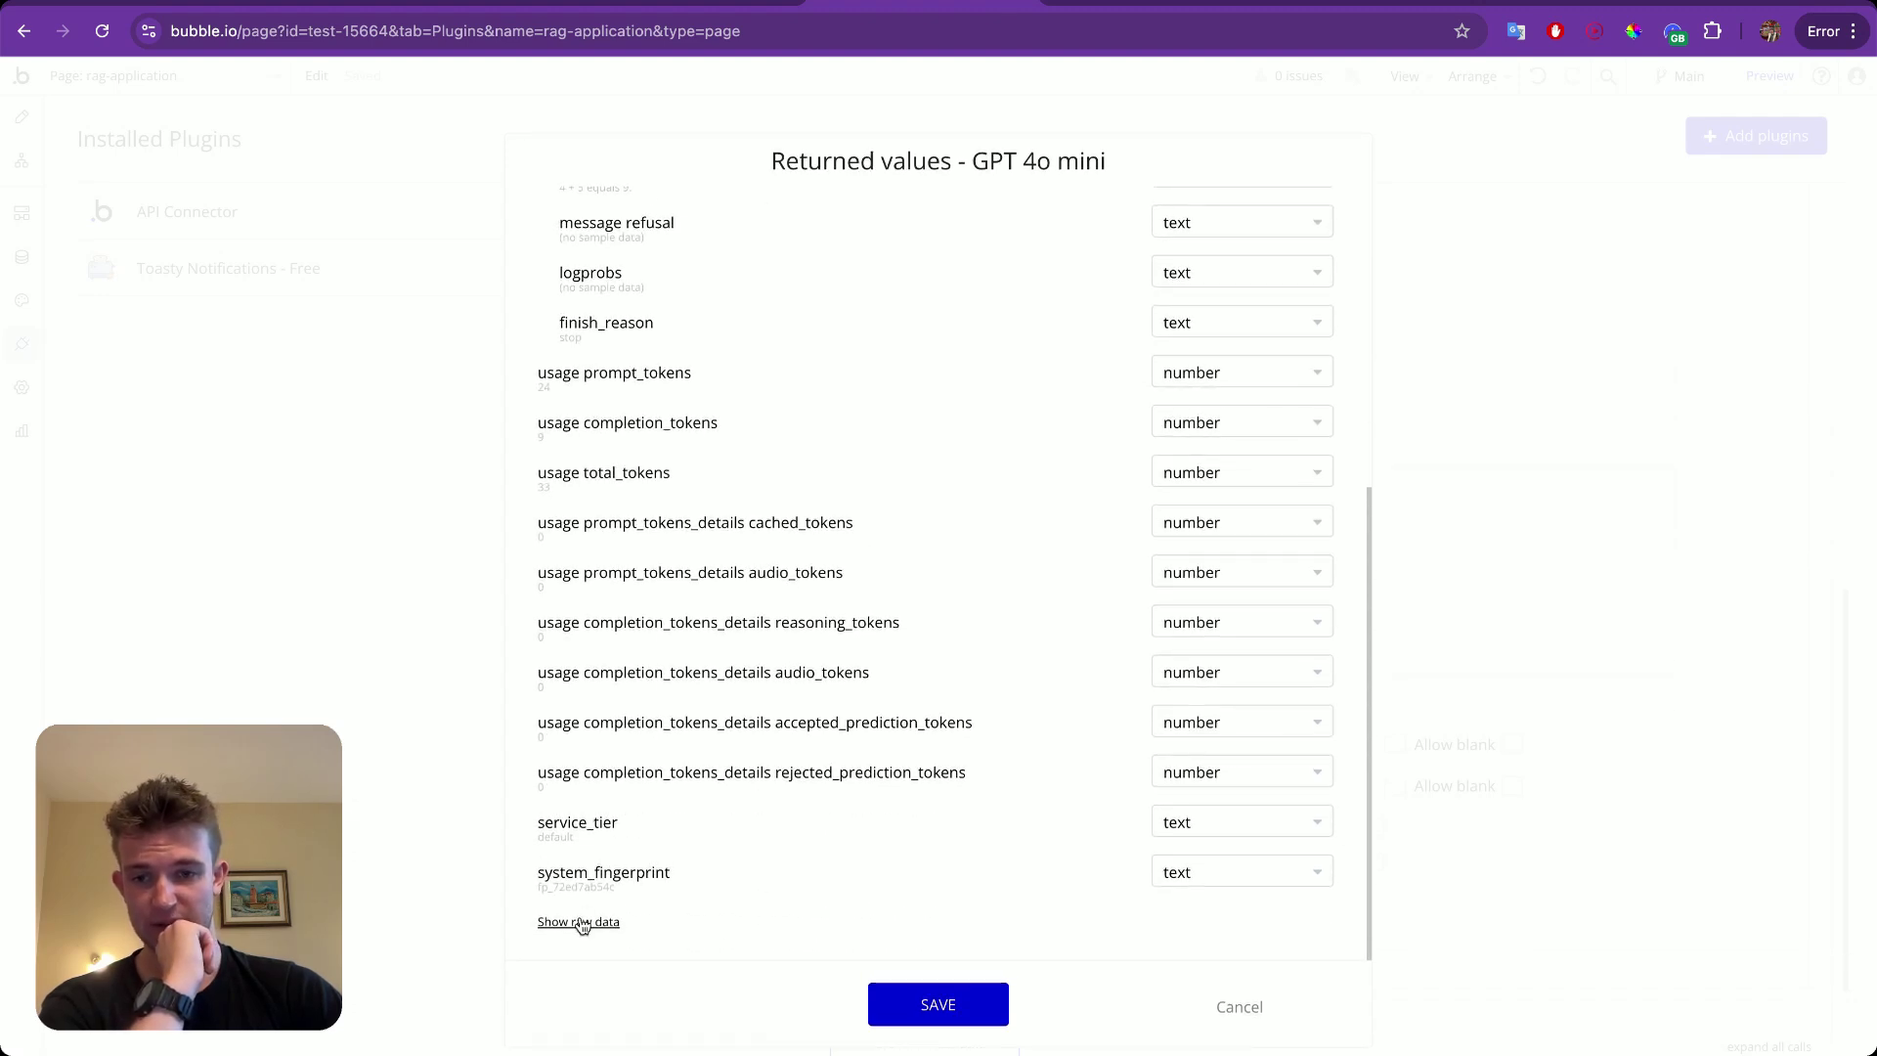
scroll(757, 494, up, 5)
scroll(625, 677, up, 3)
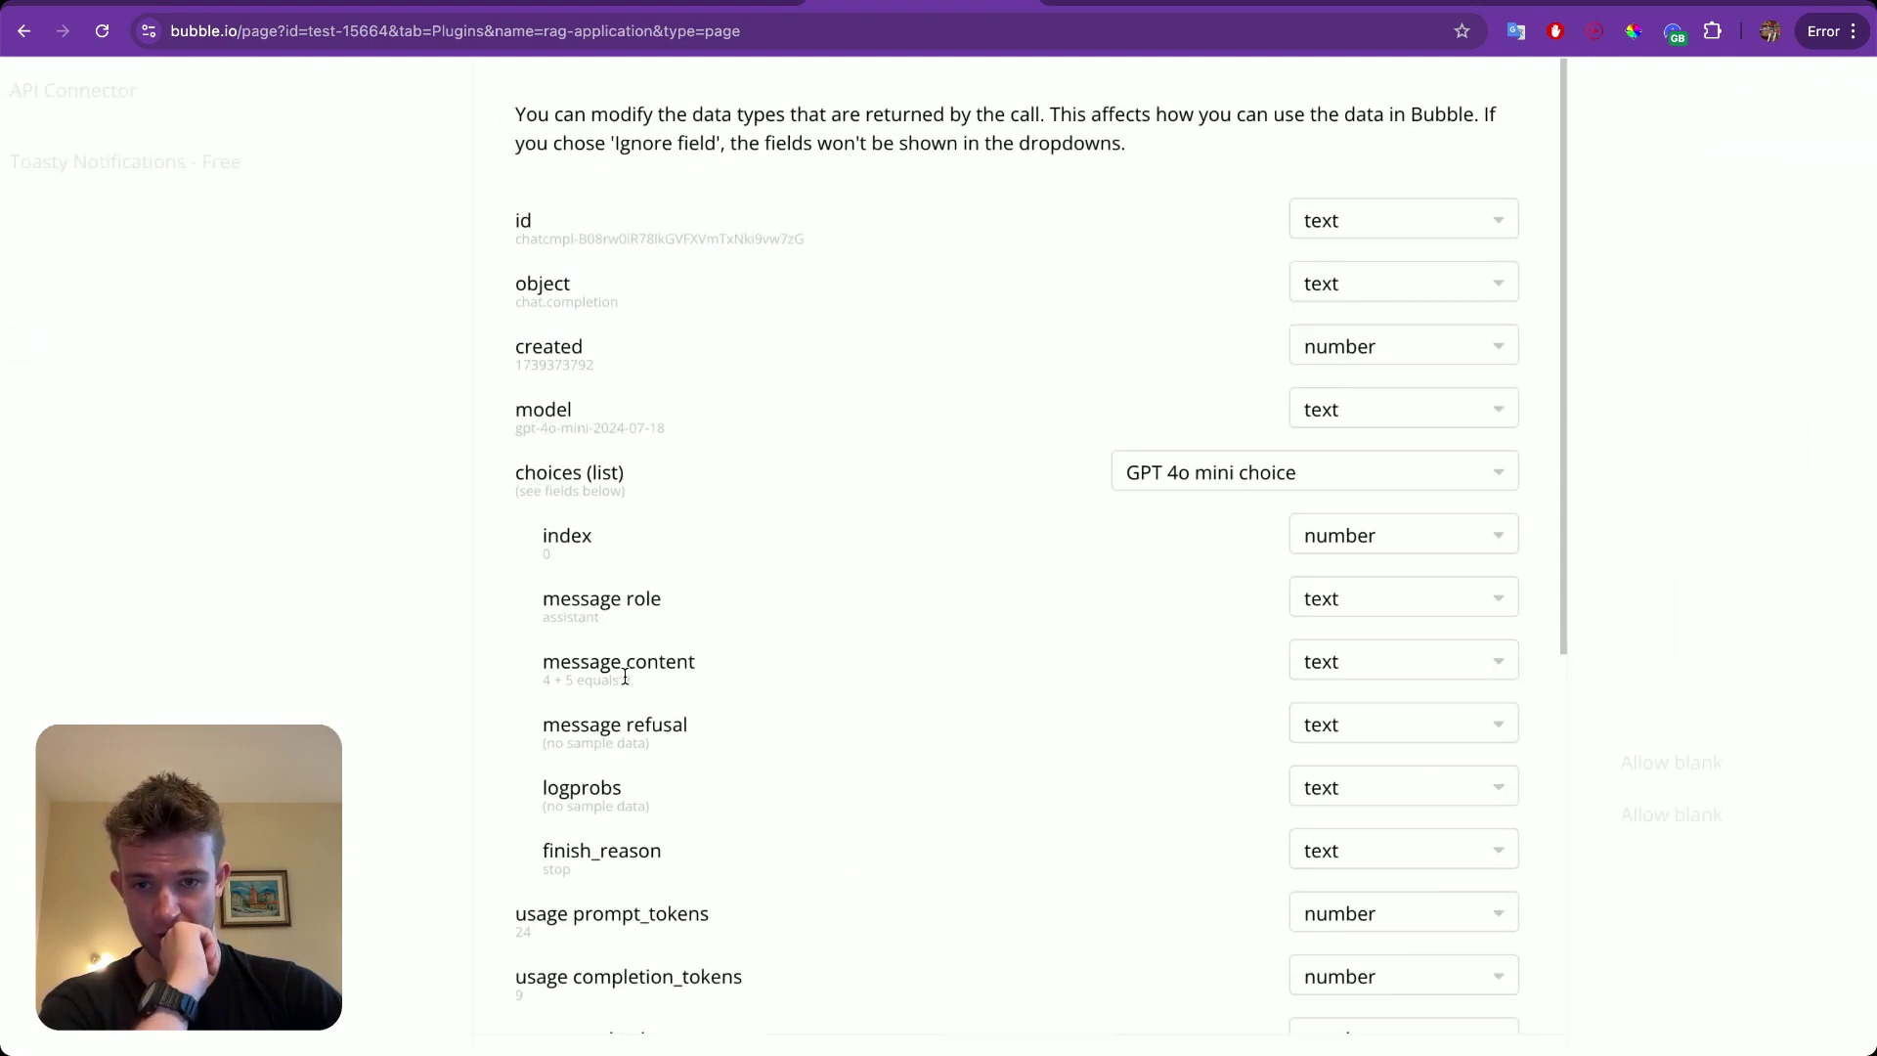
scroll(625, 676, up, 3)
scroll(763, 704, down, 5)
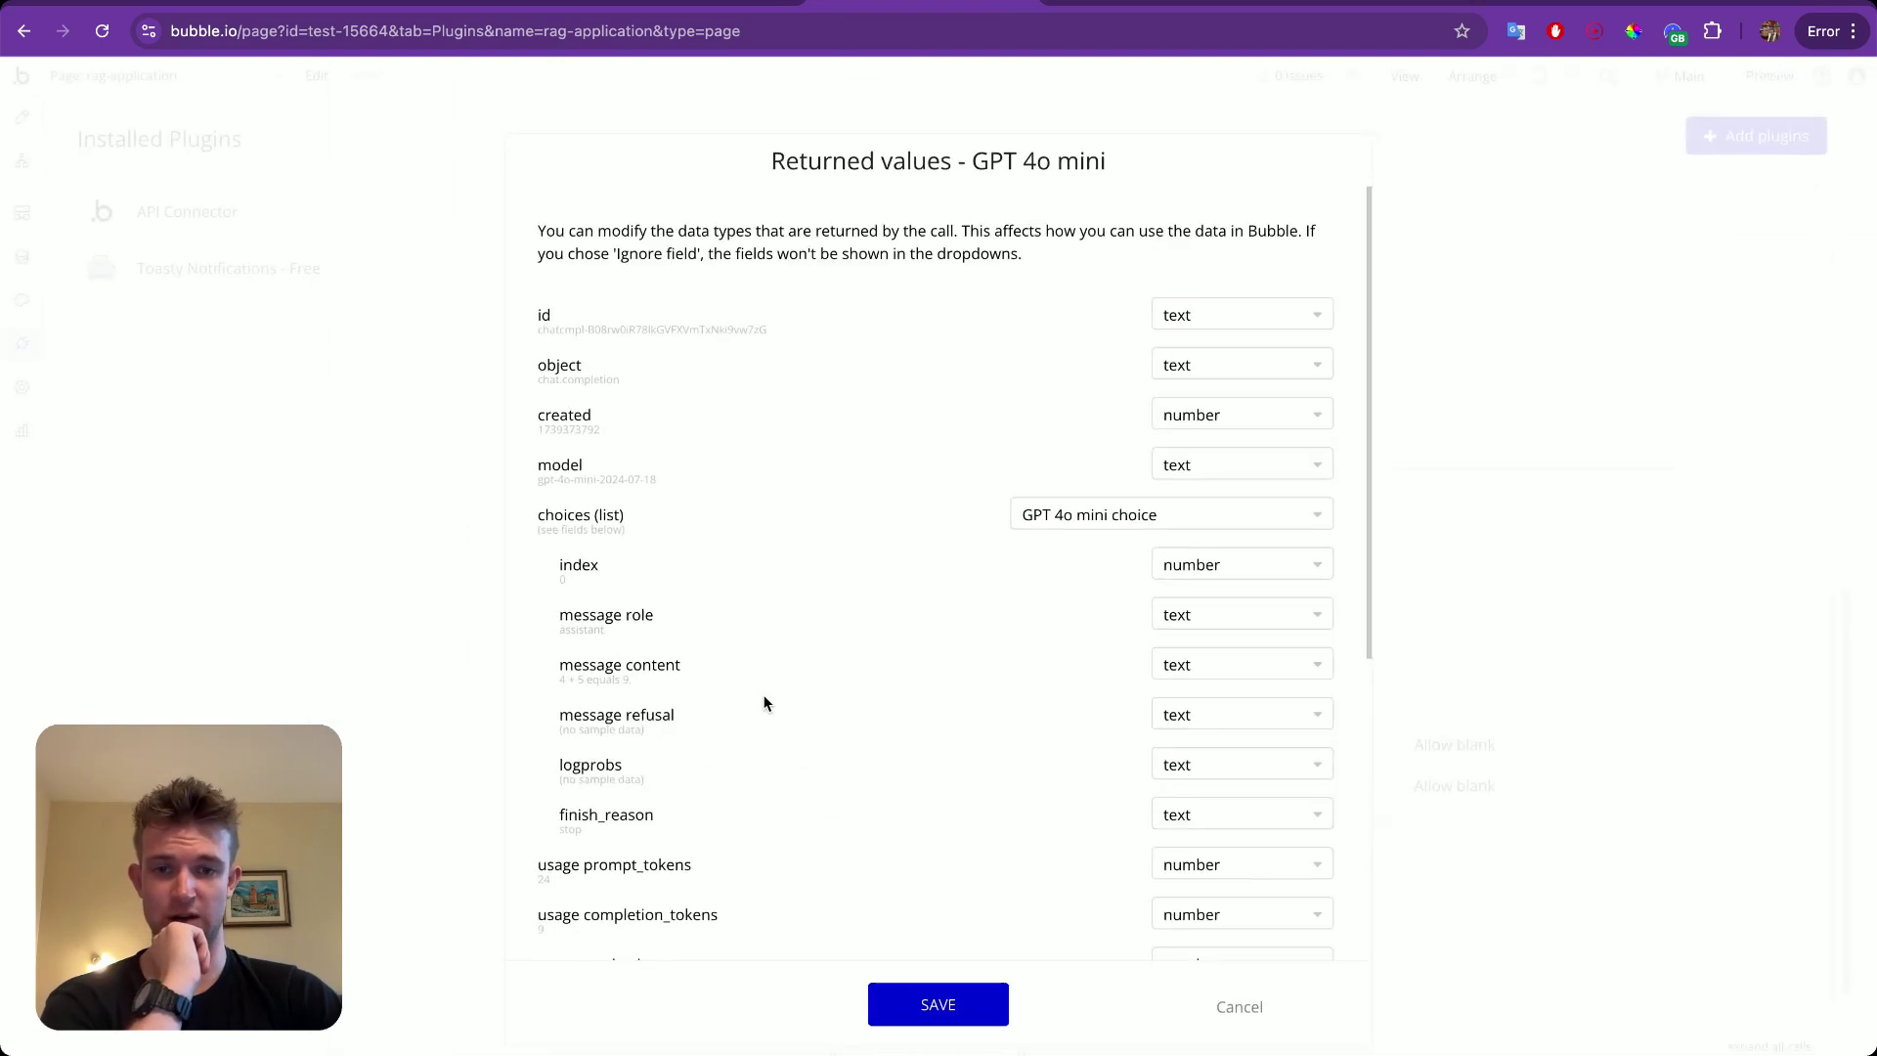
click(938, 1005)
Collapse the GPT 4o mini call and the OpenAI API section.
scroll(1750, 489, up, 4)
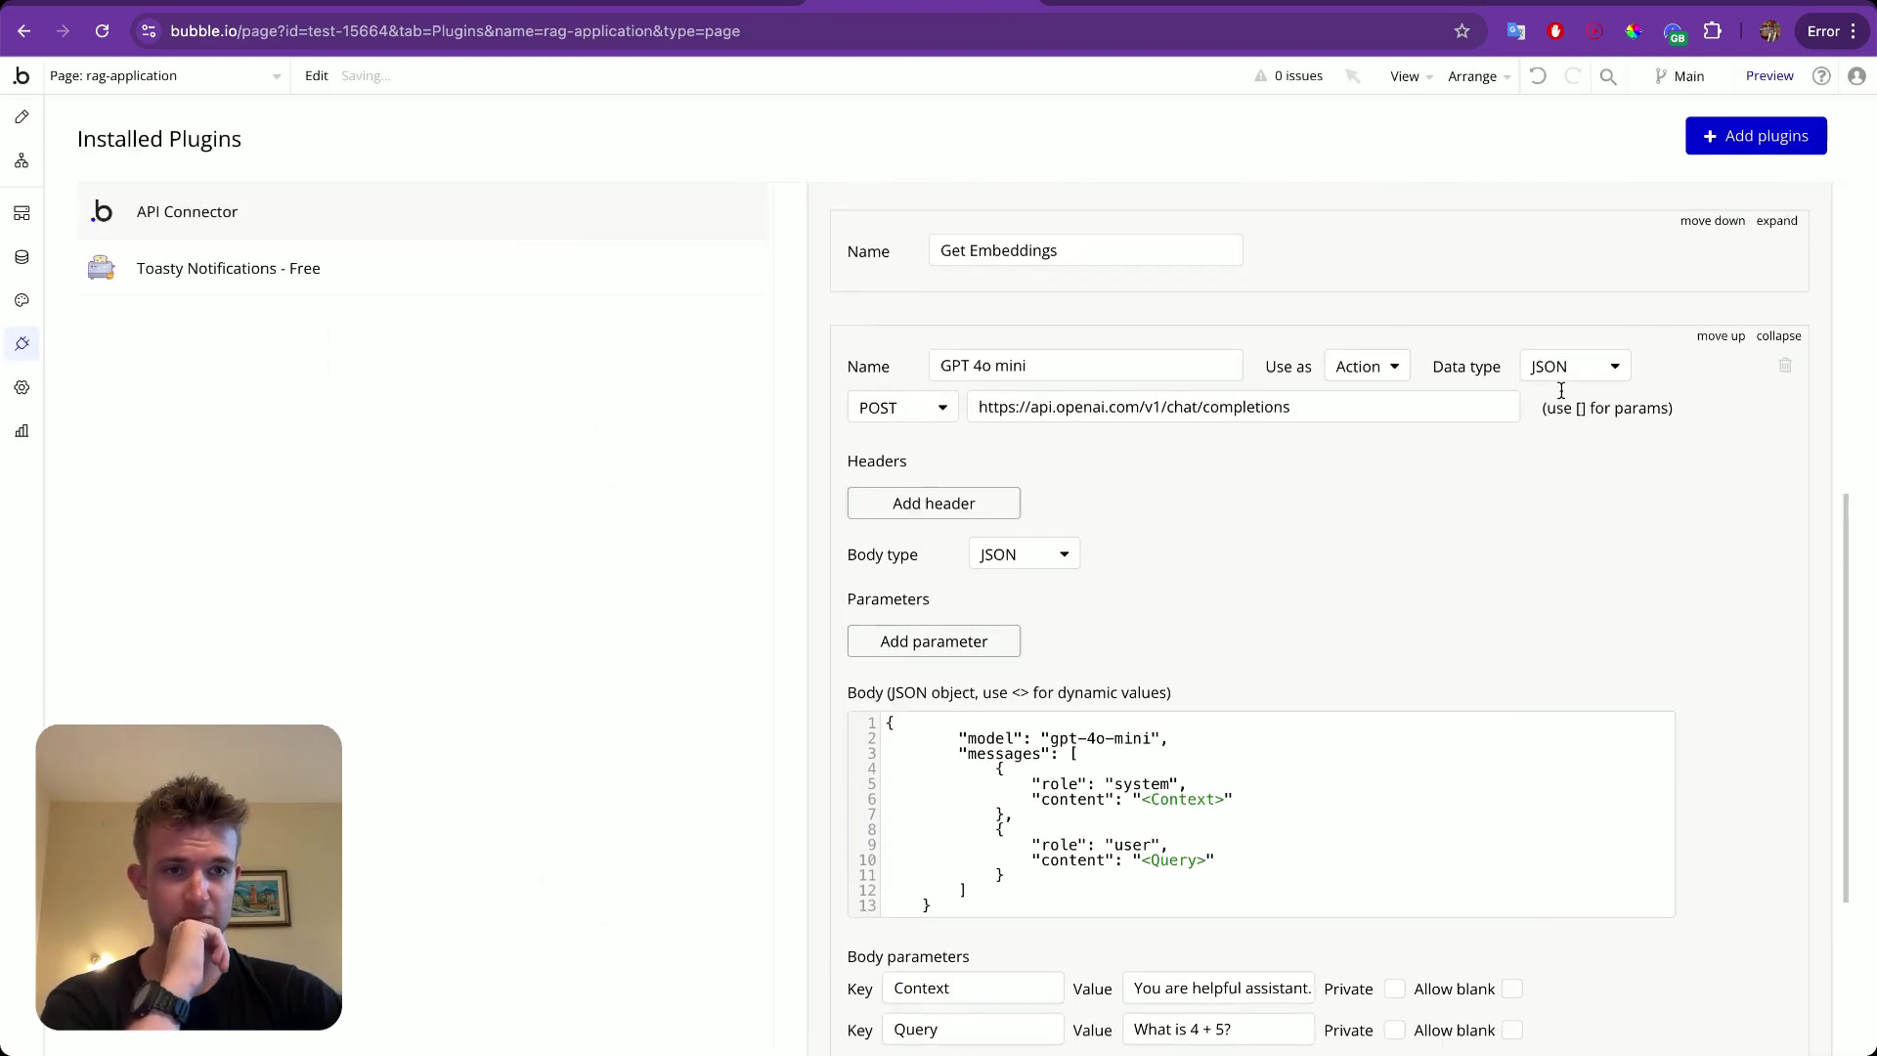
click(1777, 464)
scroll(1278, 548, up, 3)
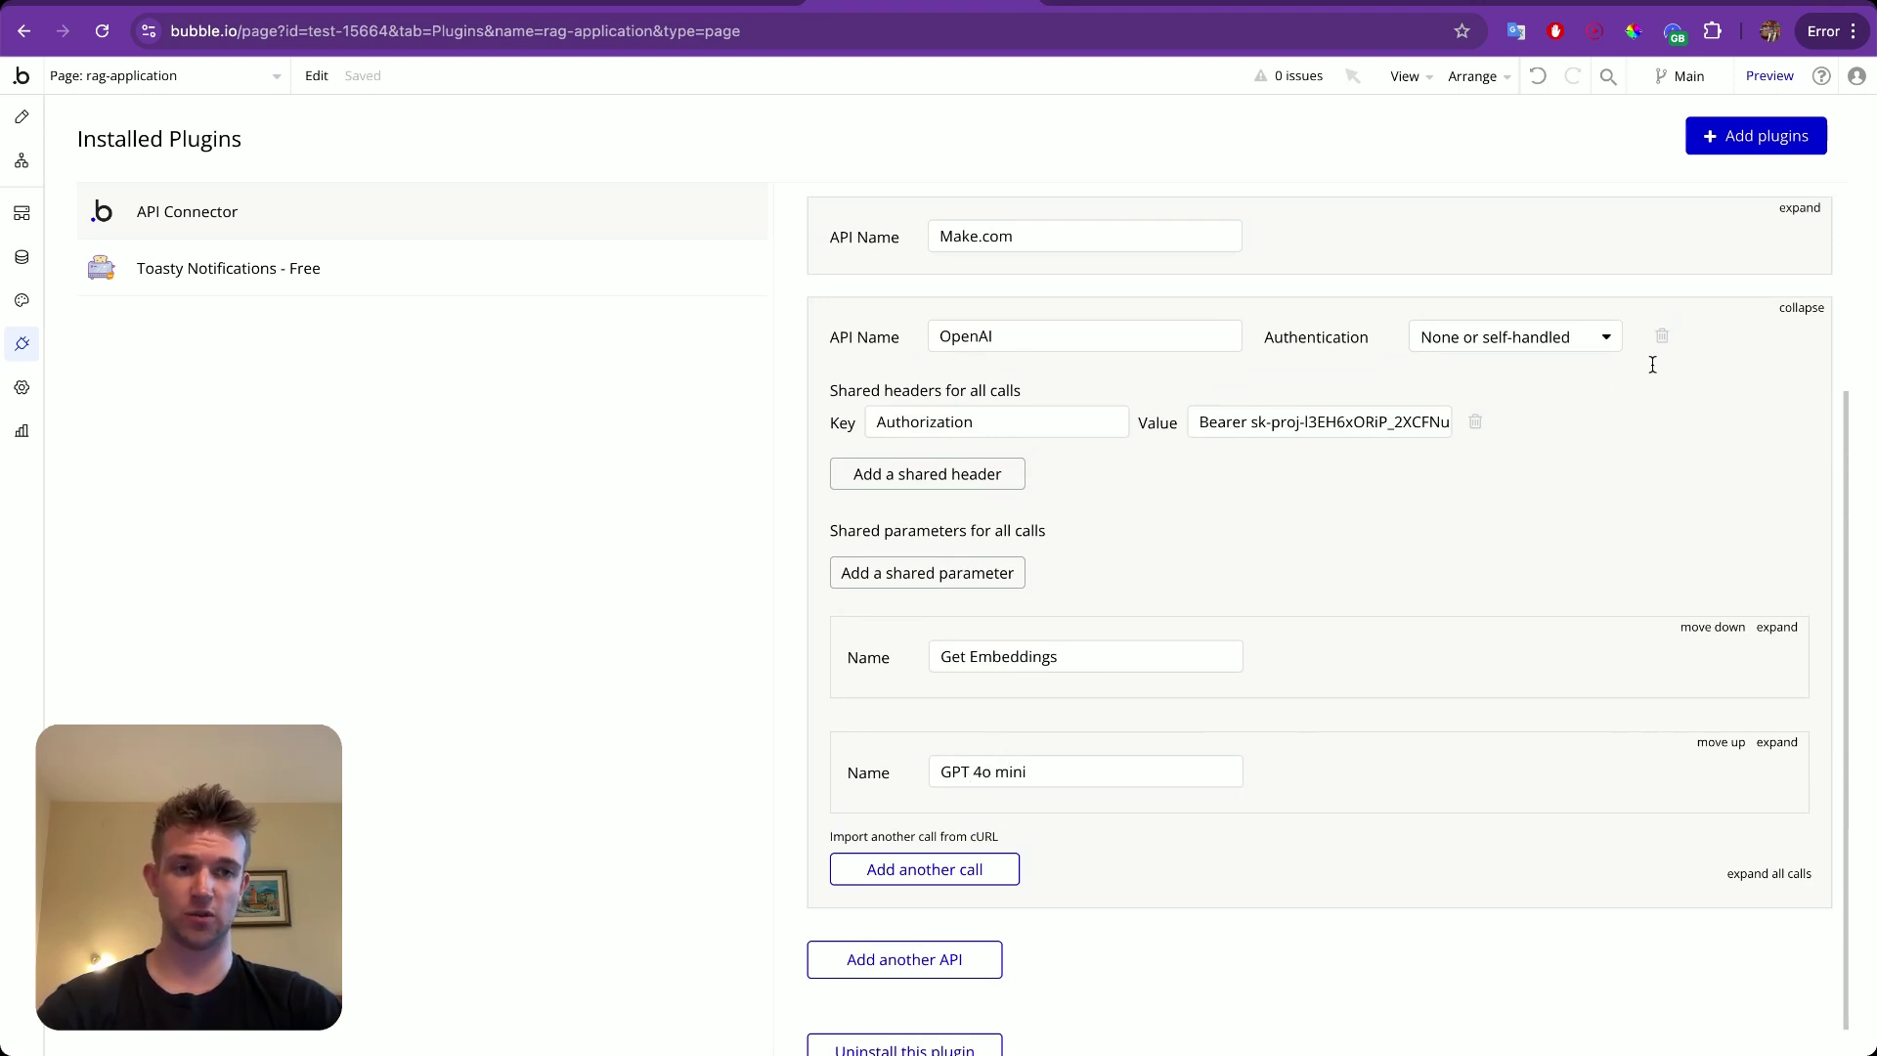
click(1795, 307)
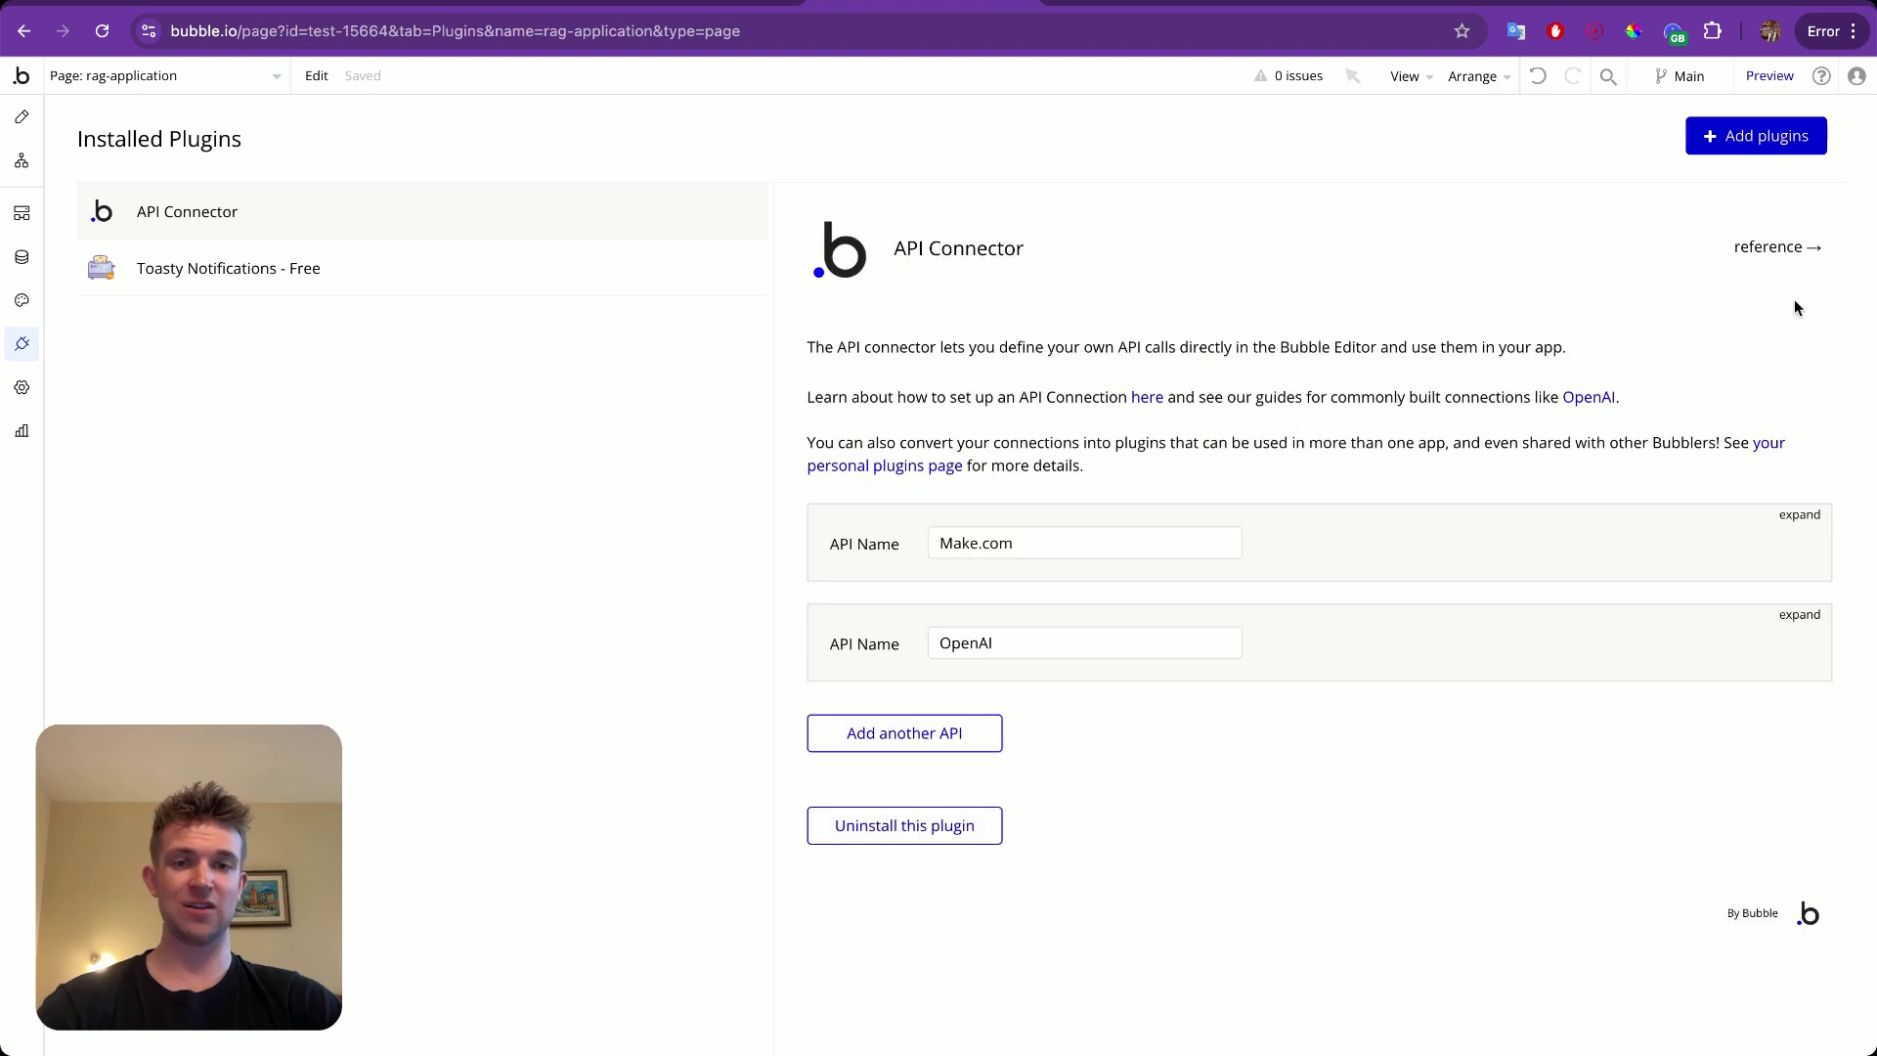
Add another API to the API Connector and name it "Pinecone".
click(959, 731)
triple_click(964, 749)
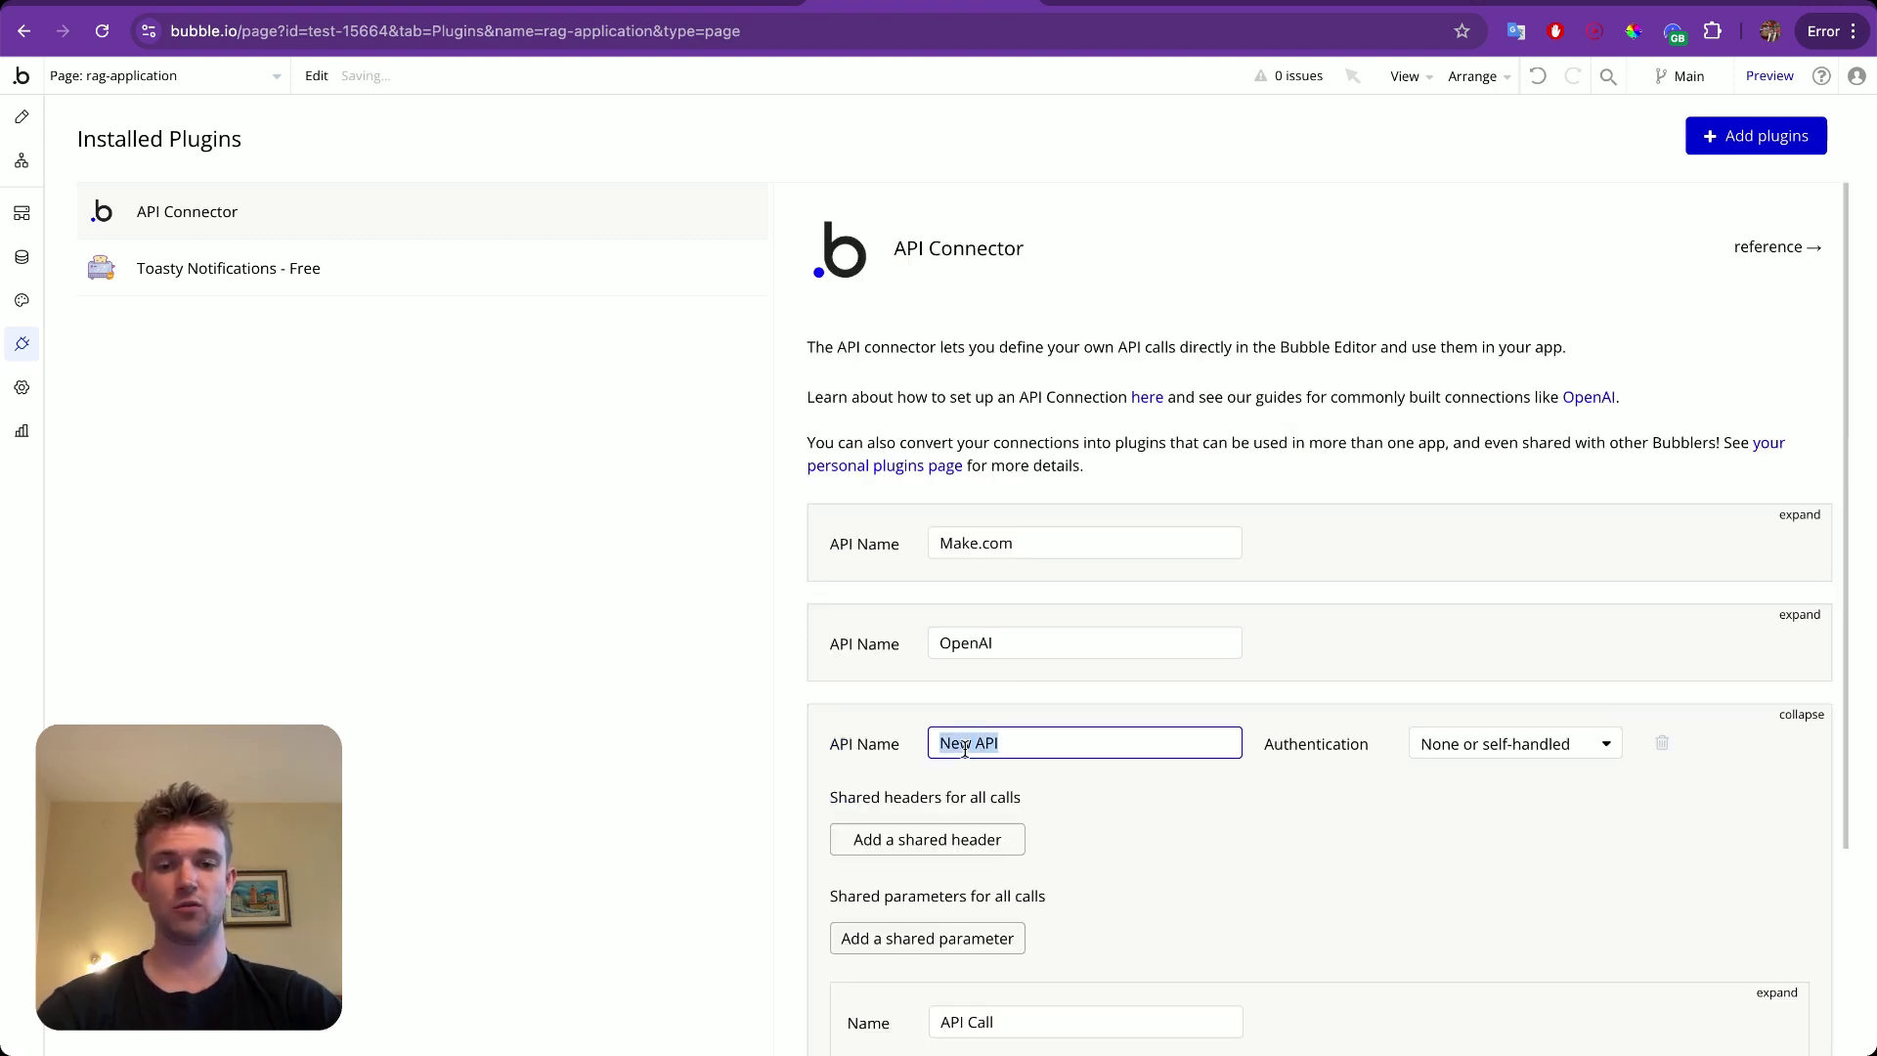
text(Pine)
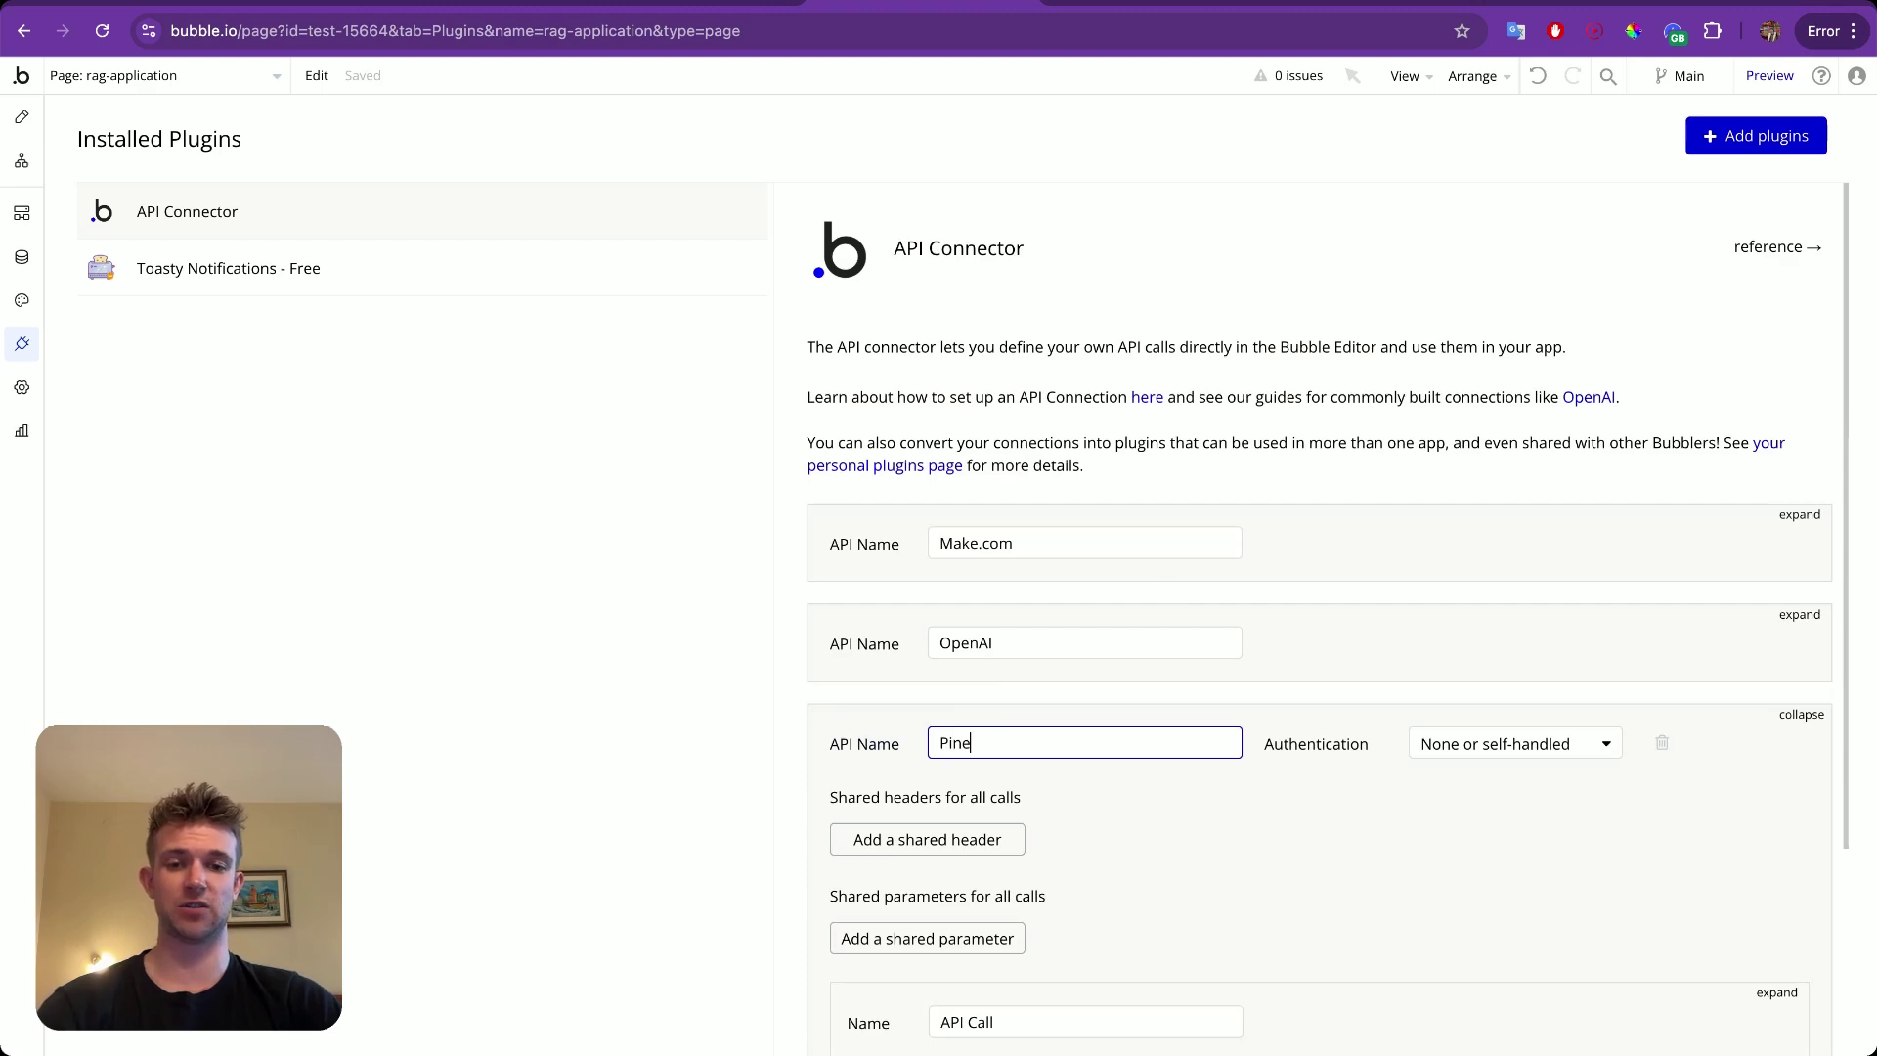
text(cone)
click(1206, 818)
Add a shared header to the Pinecone API with the key "Api-Key".
scroll(1206, 818, down, 3)
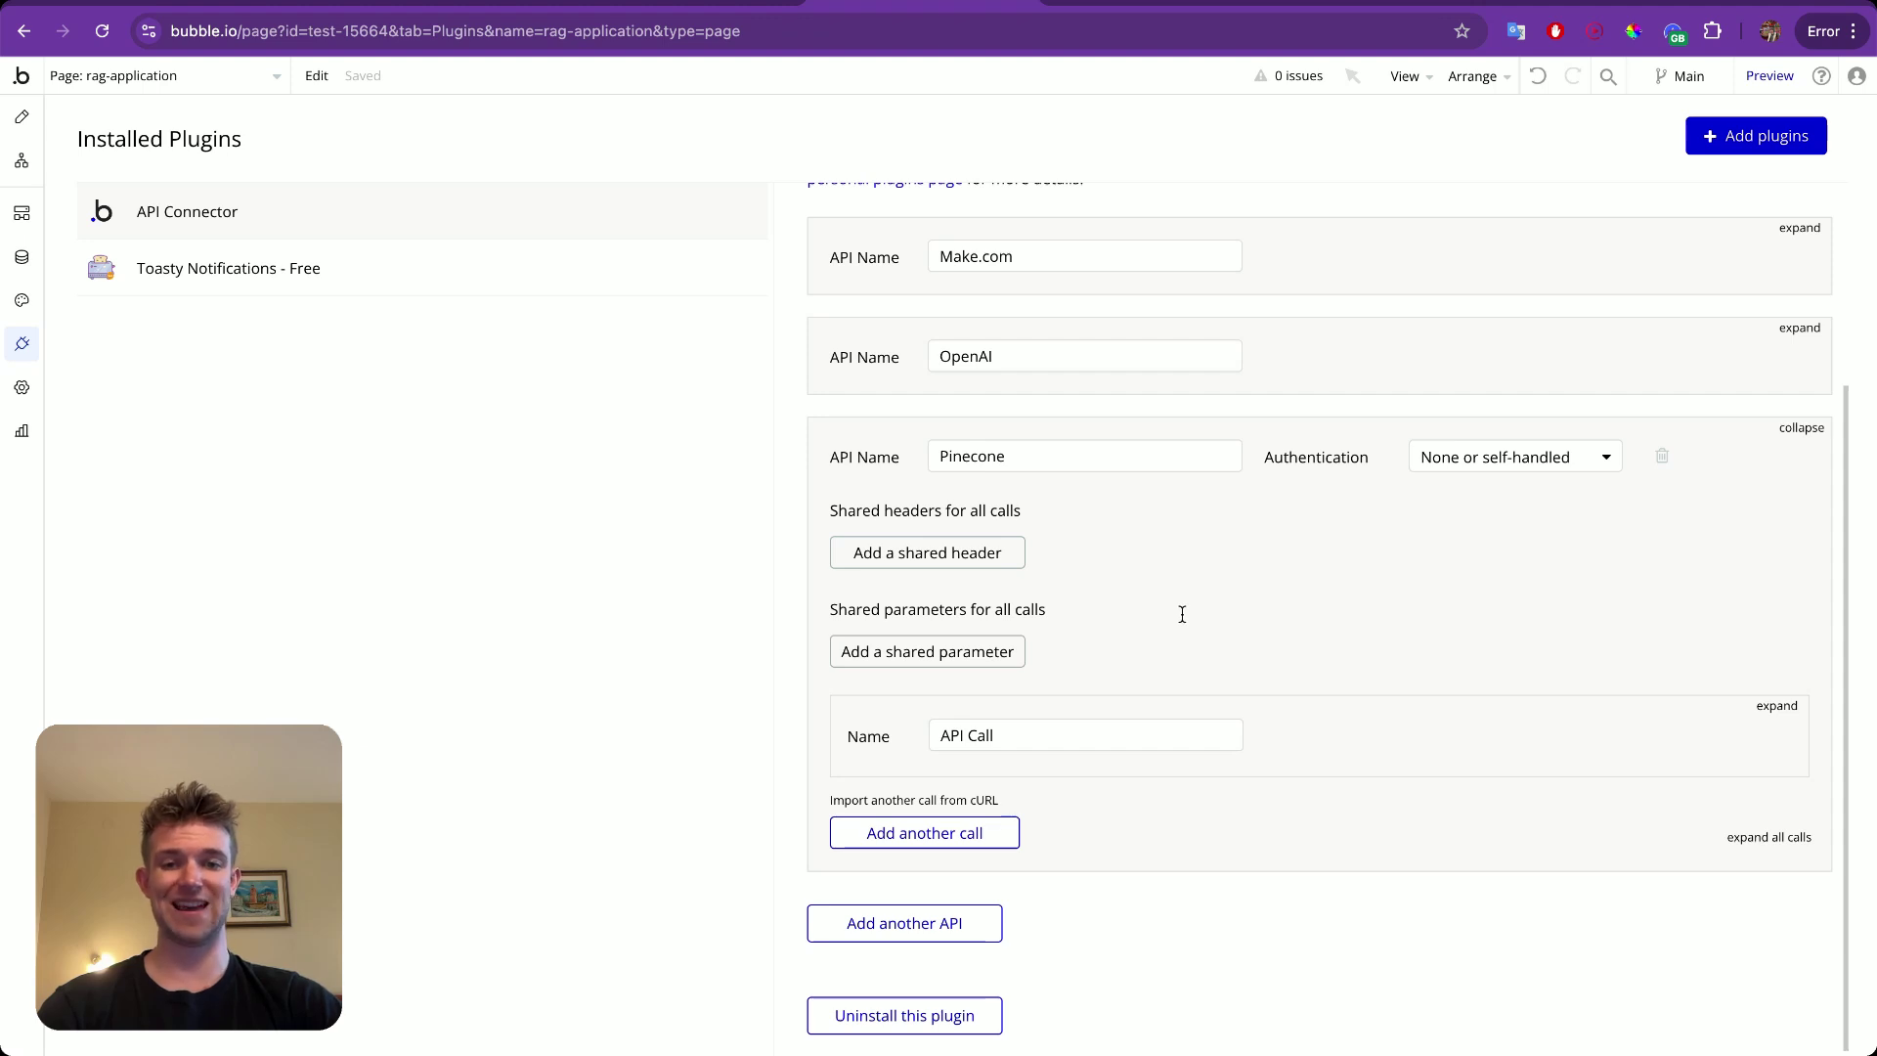
click(993, 550)
click(981, 547)
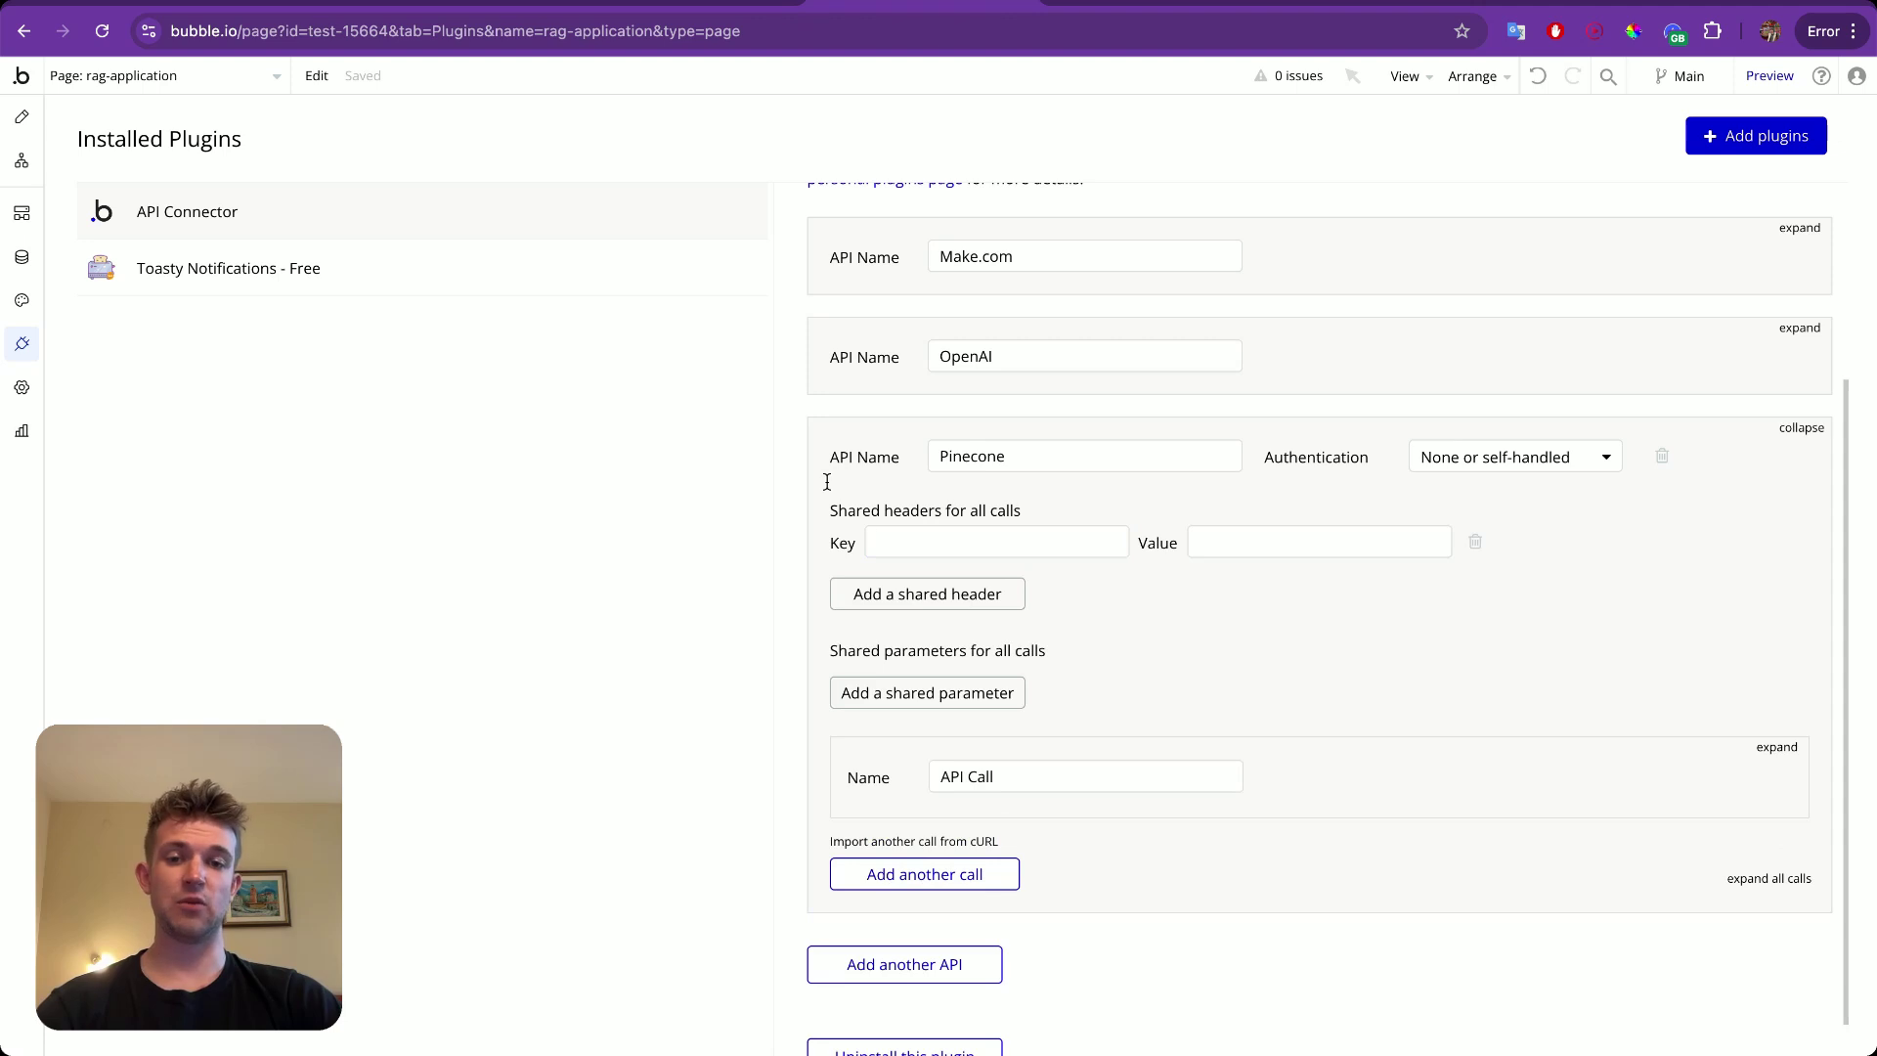
text(Api-)
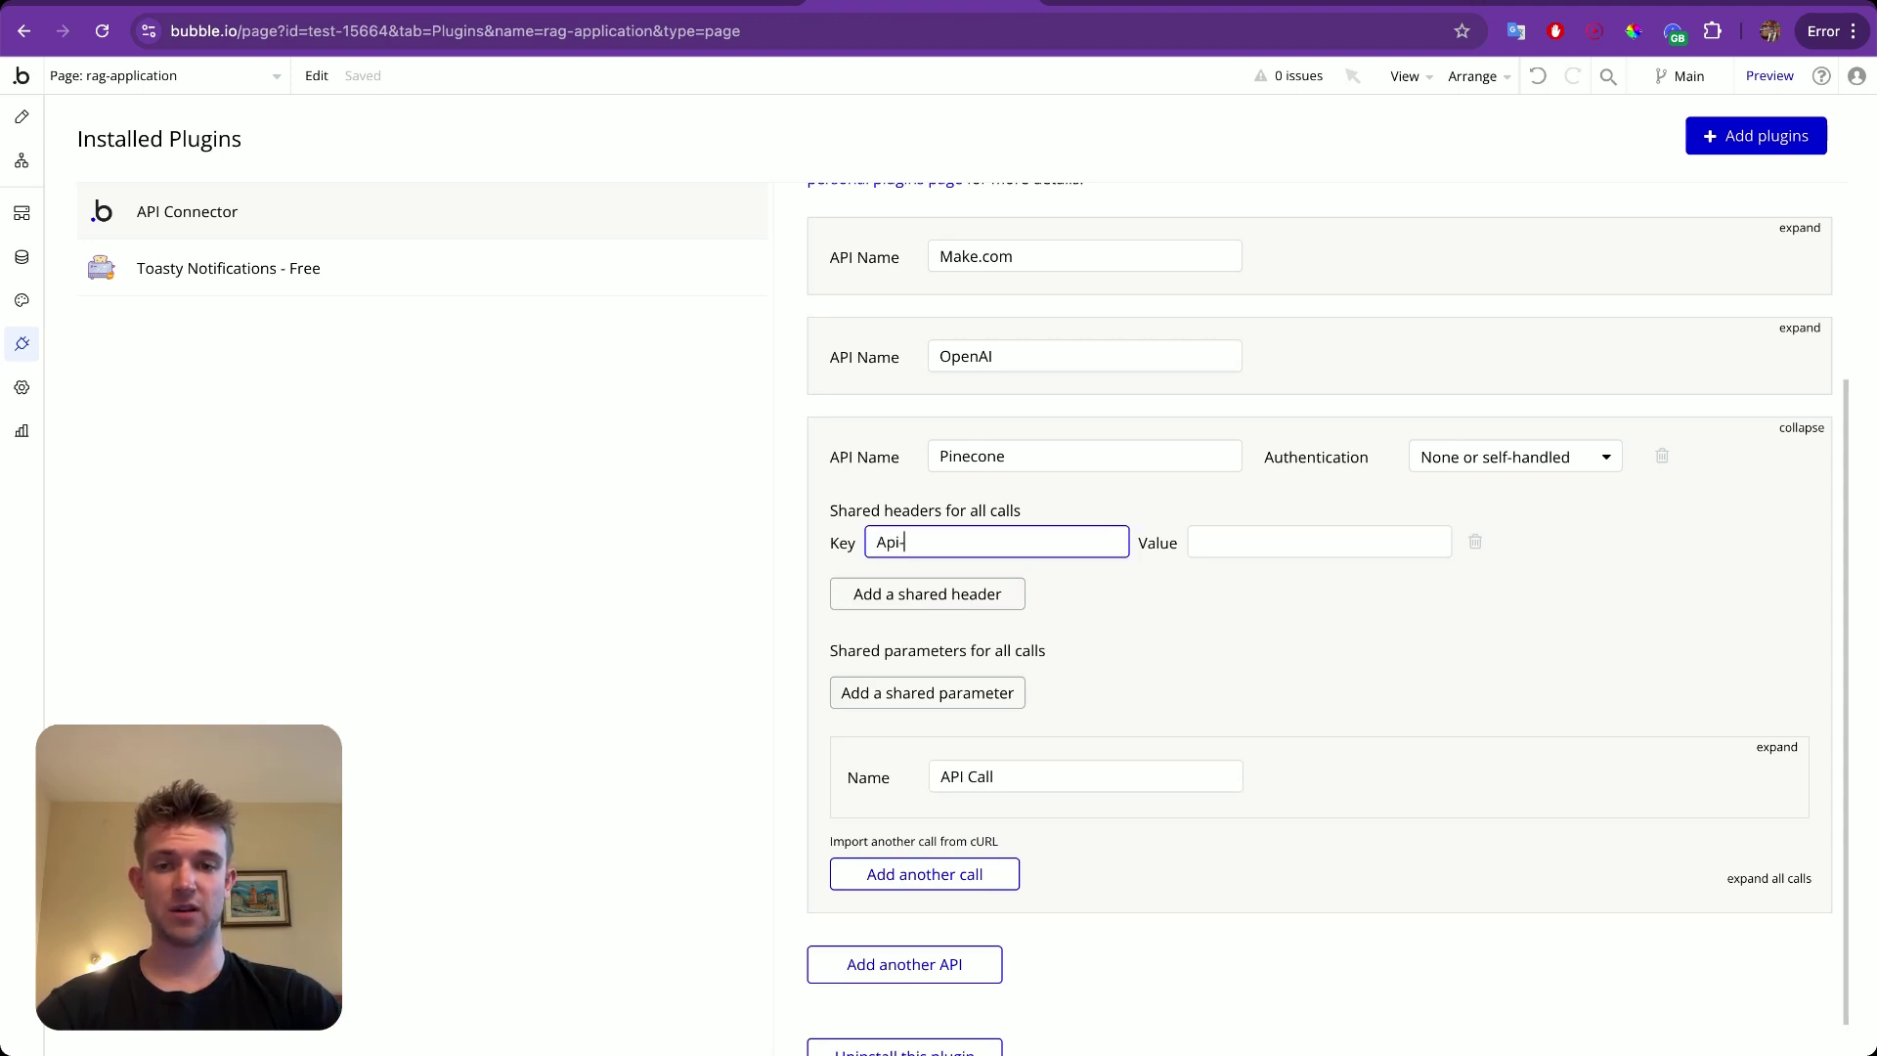
text(Key)
click(1189, 628)
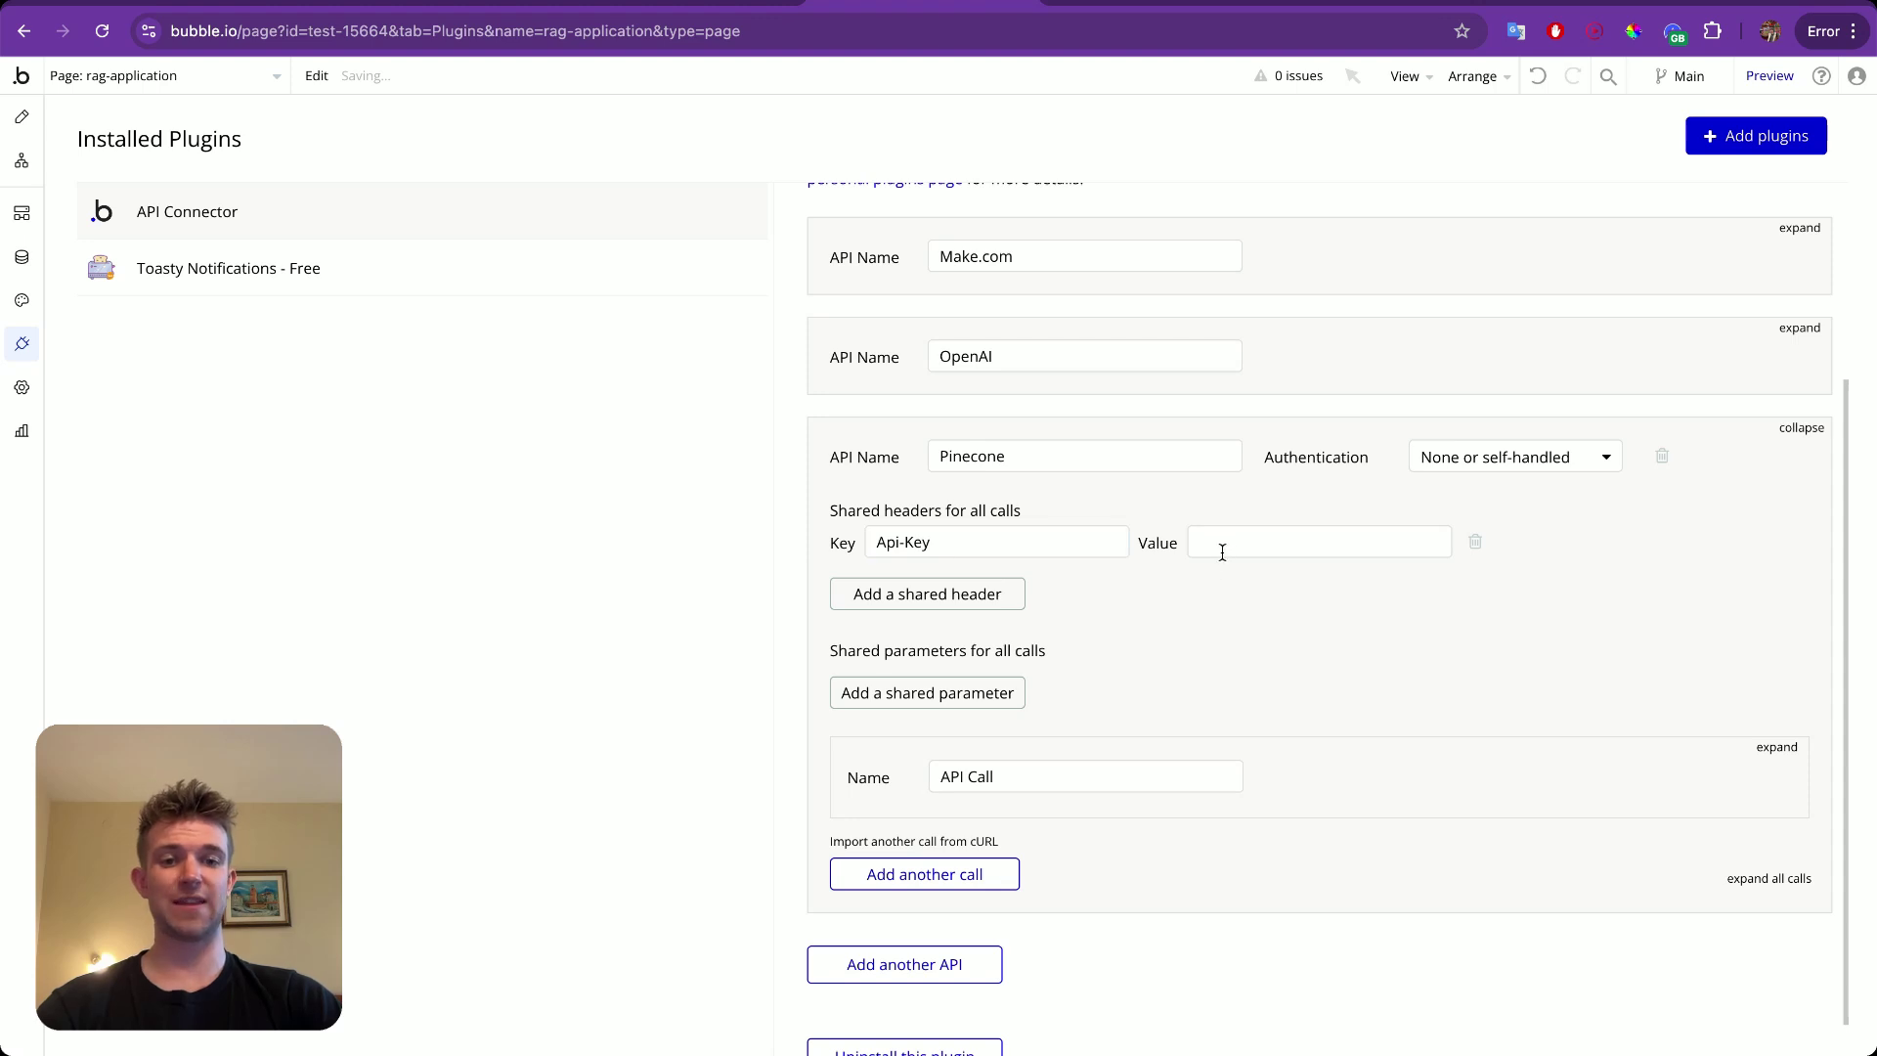
Switch to the Pinecone console, generate a new API key named "F1RAG" and copy the key.
key(ctrl+Tab)
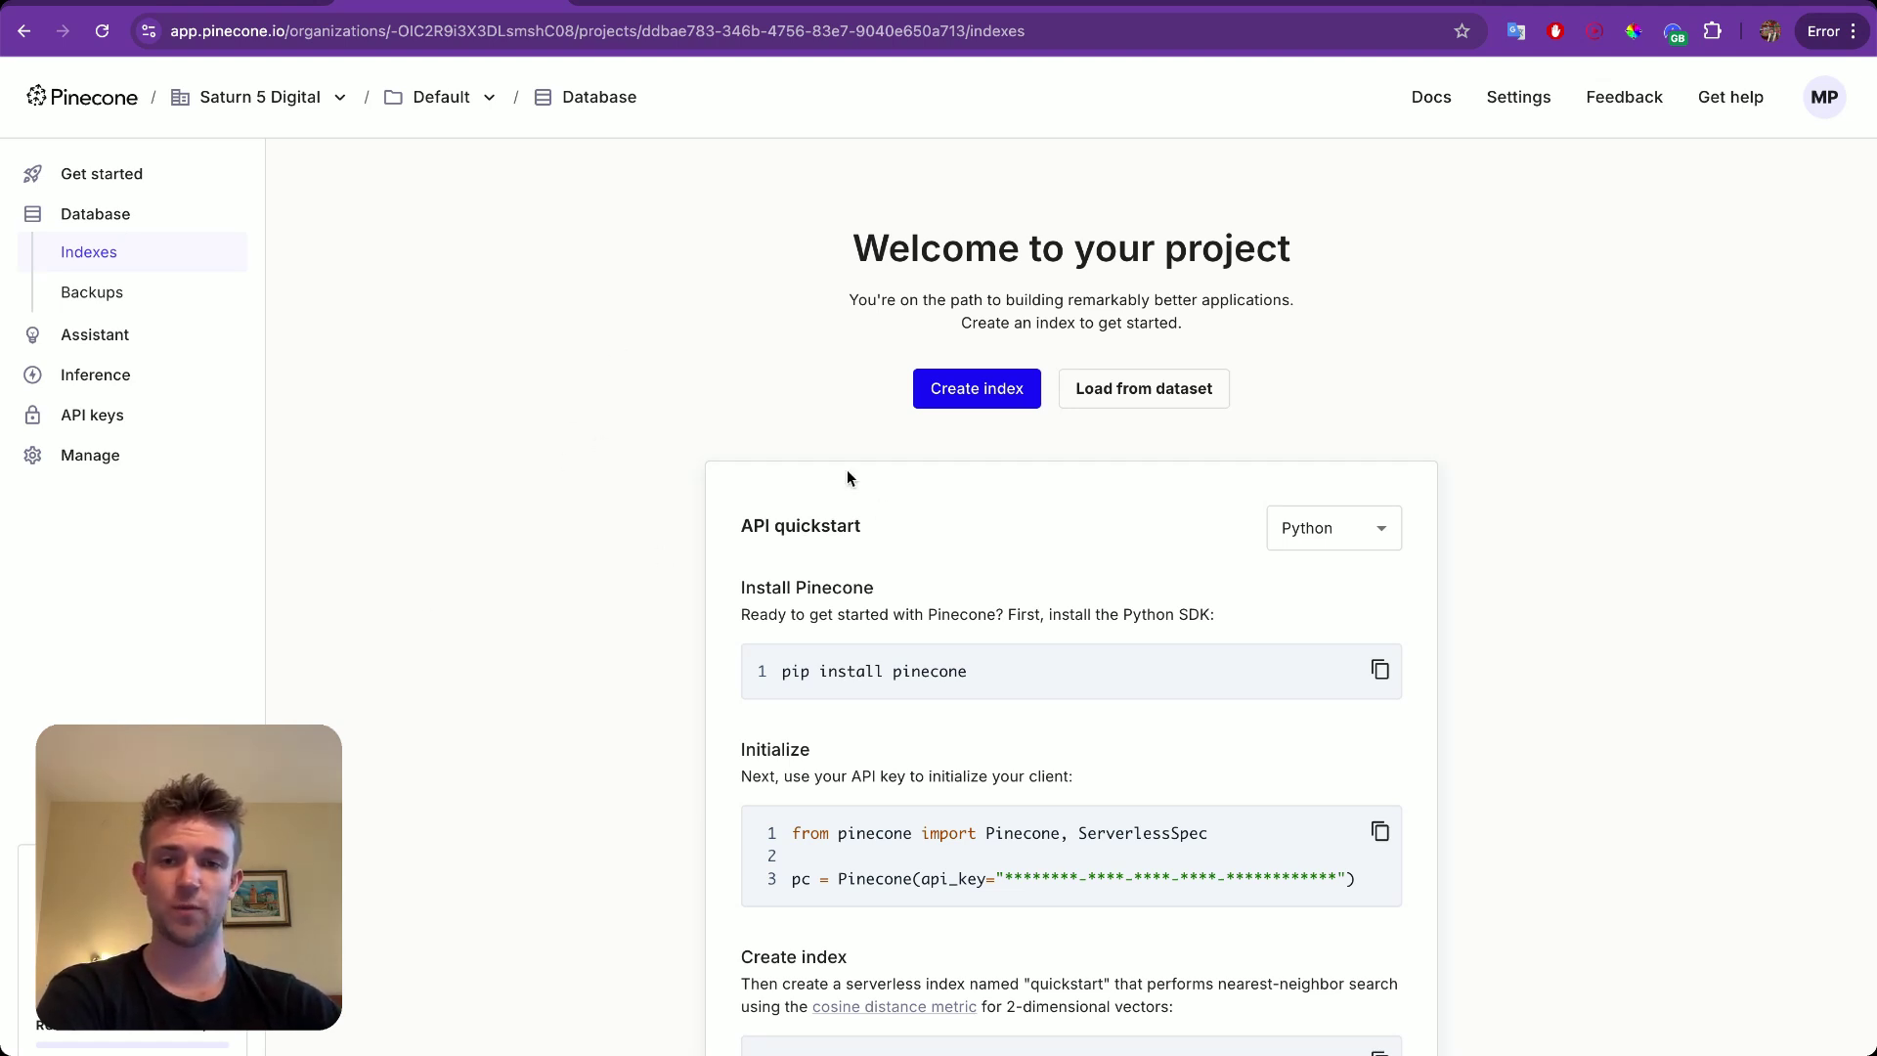
click(145, 414)
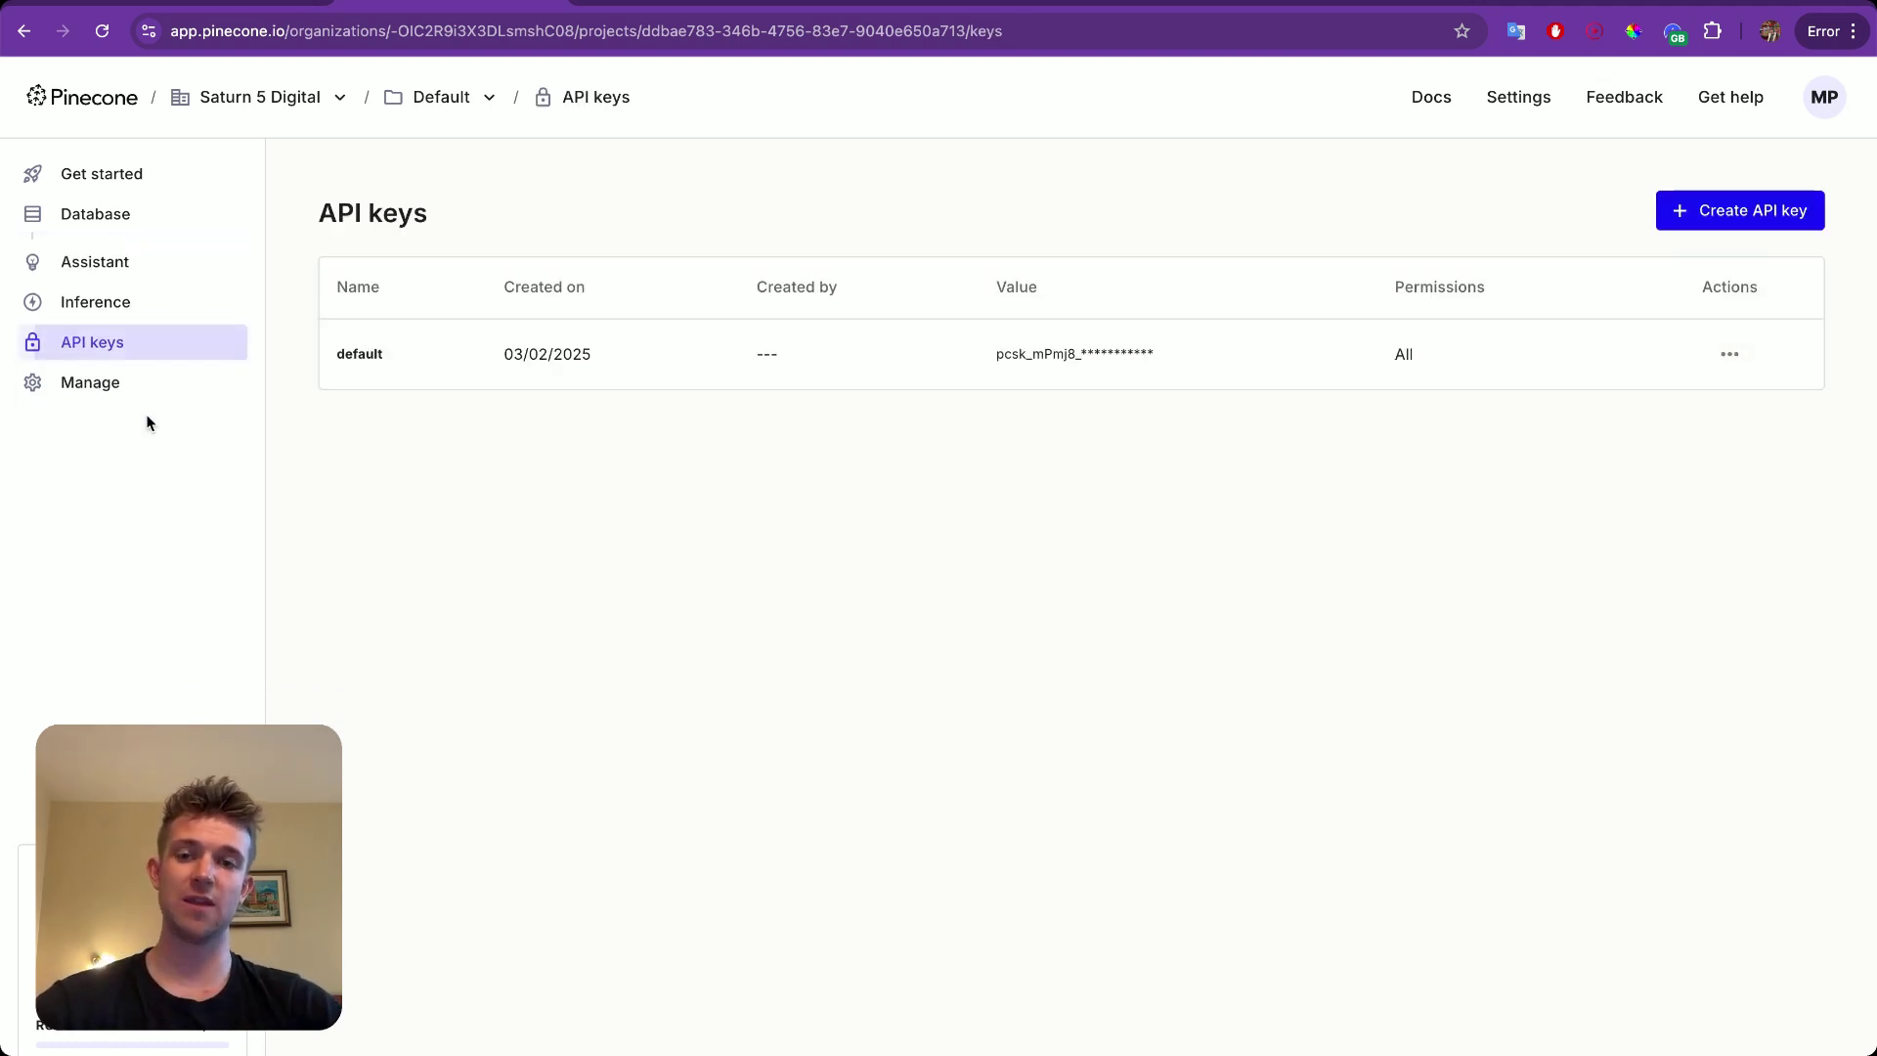
click(1777, 207)
text(F1RAG)
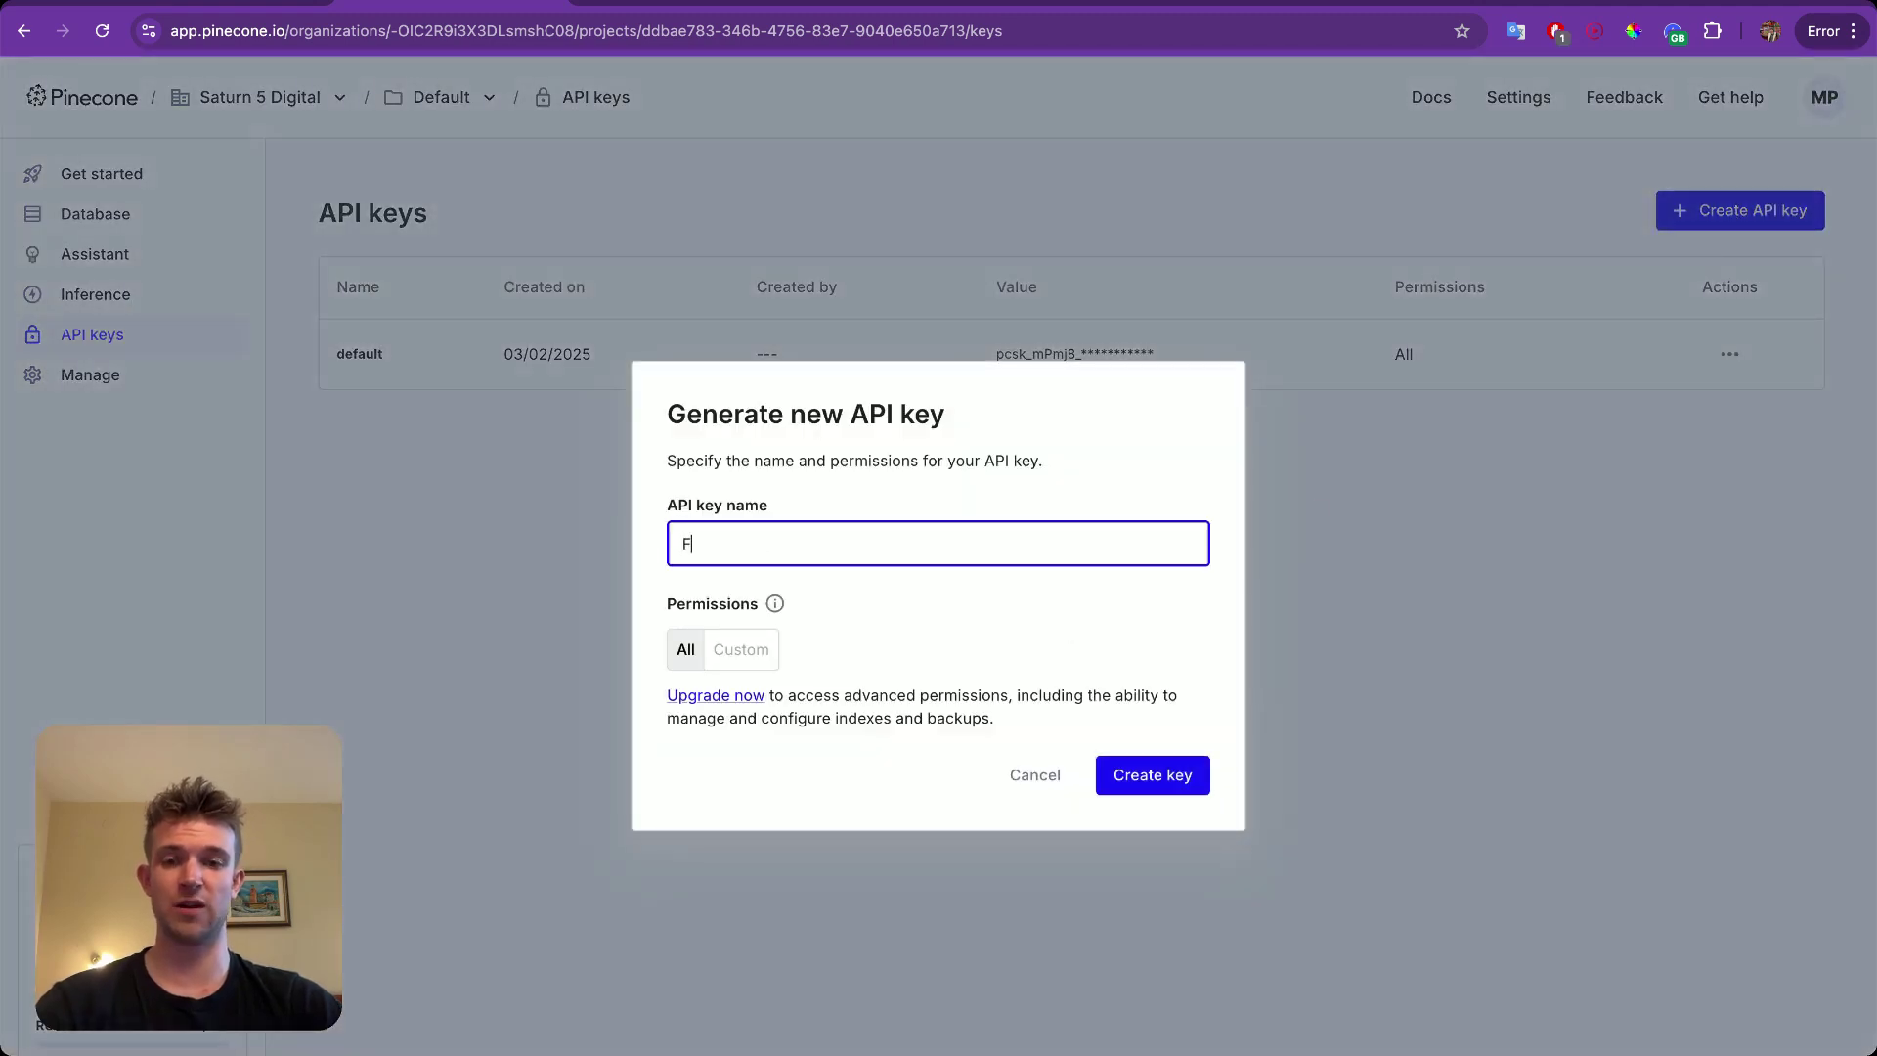
click(1144, 770)
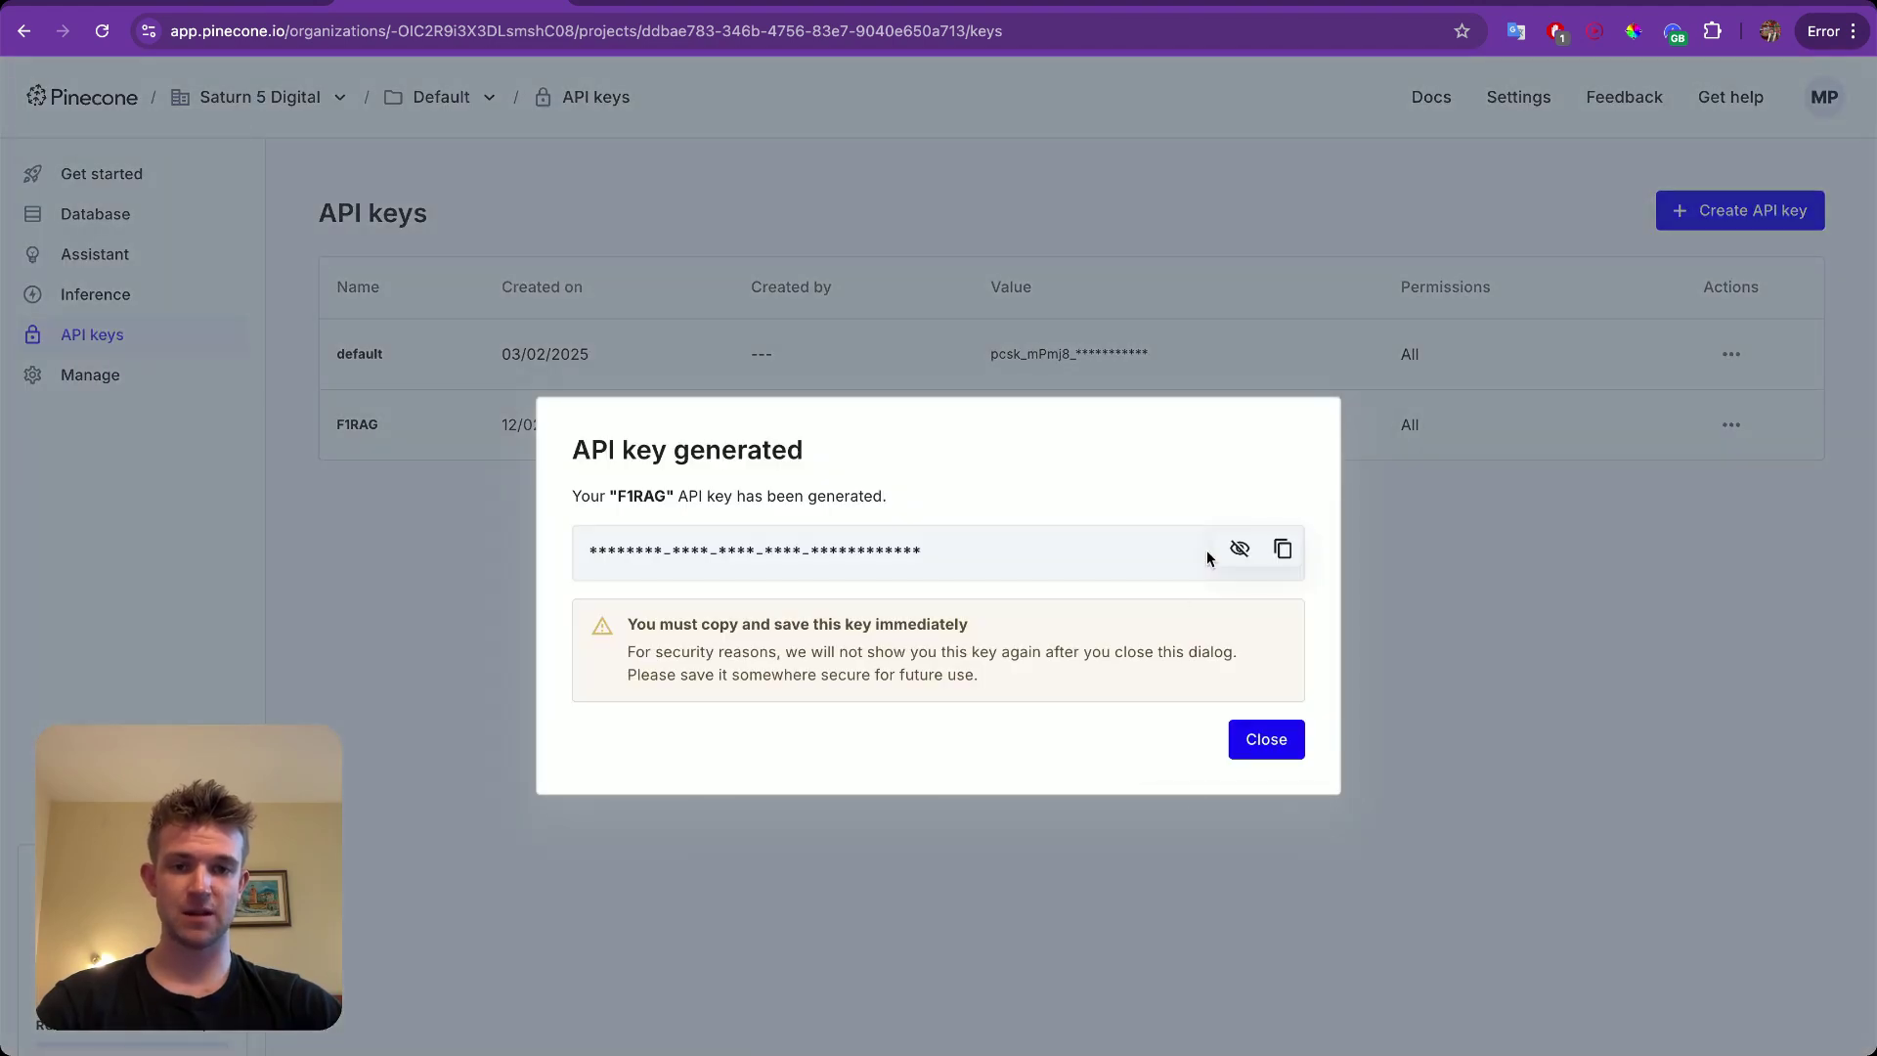
click(1283, 549)
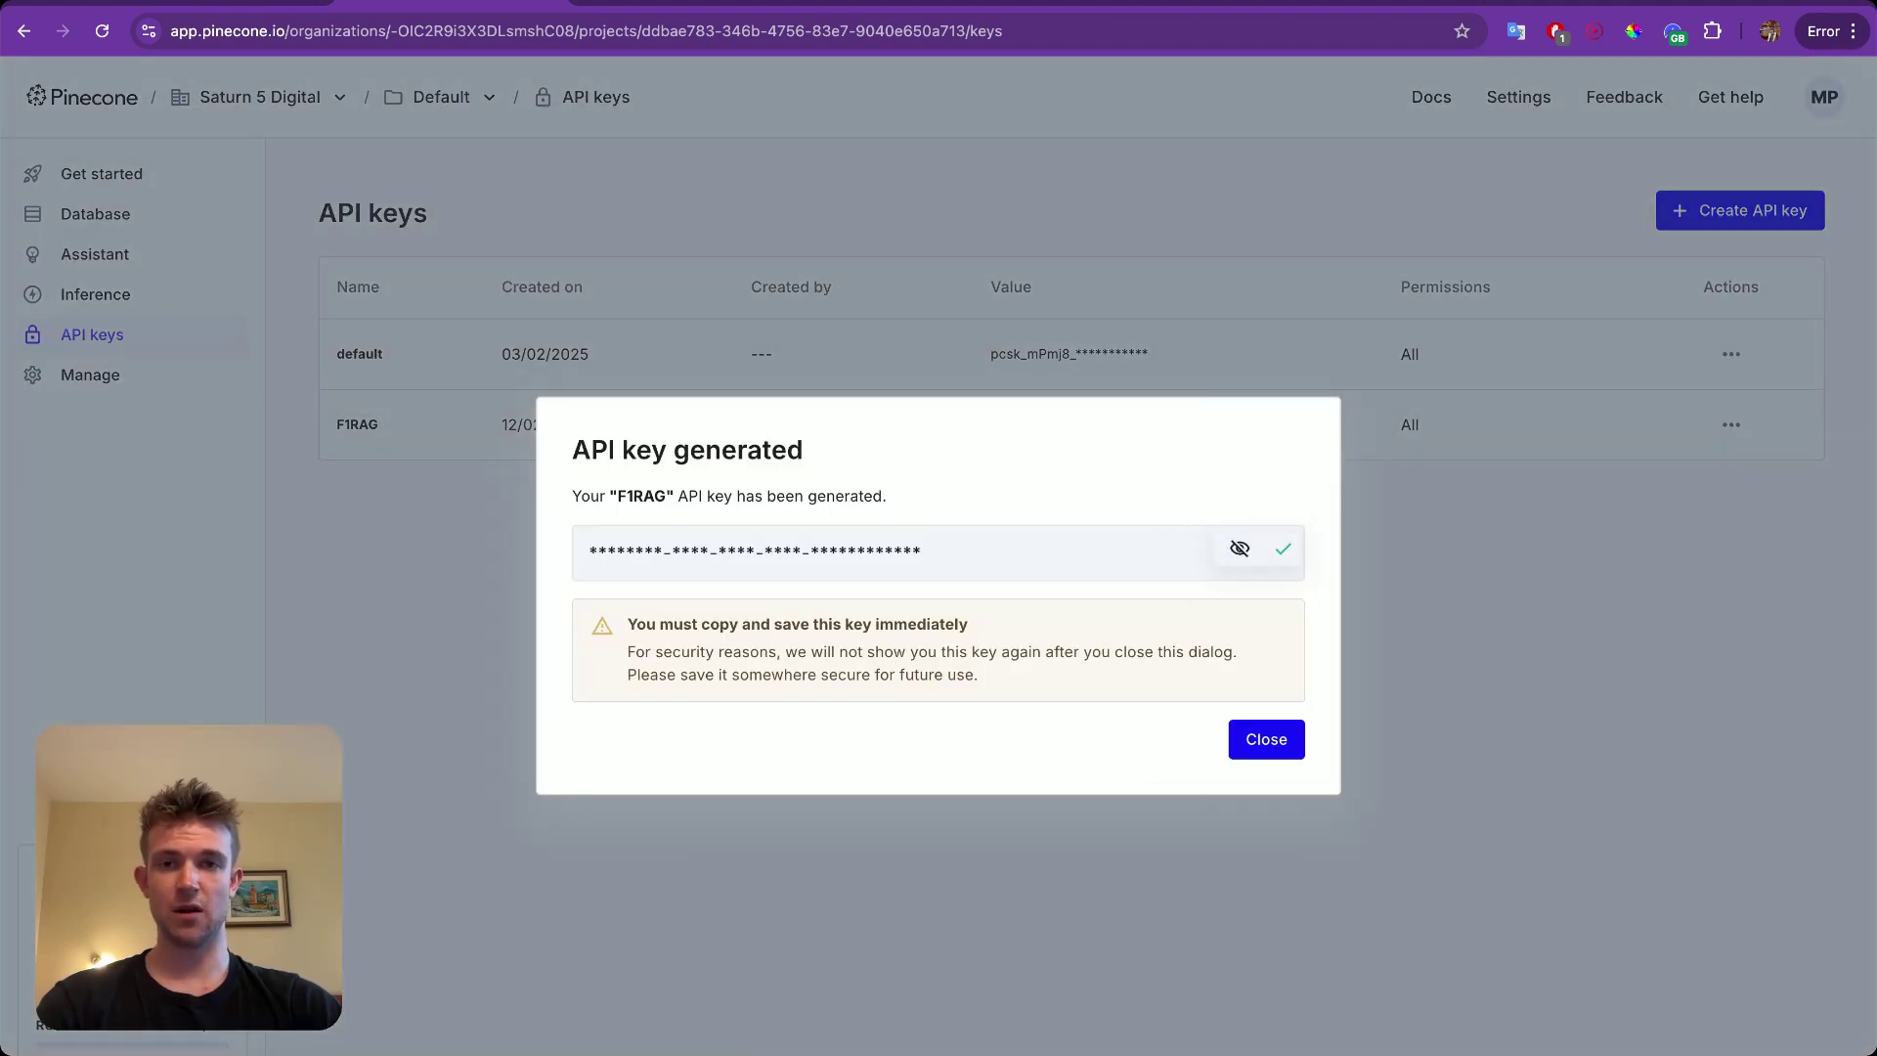
Switch to the Bubble editor and paste the Pinecone API key as the value of the Api-Key shared header.
click(876, 3)
click(1236, 542)
key(ctrl+v)
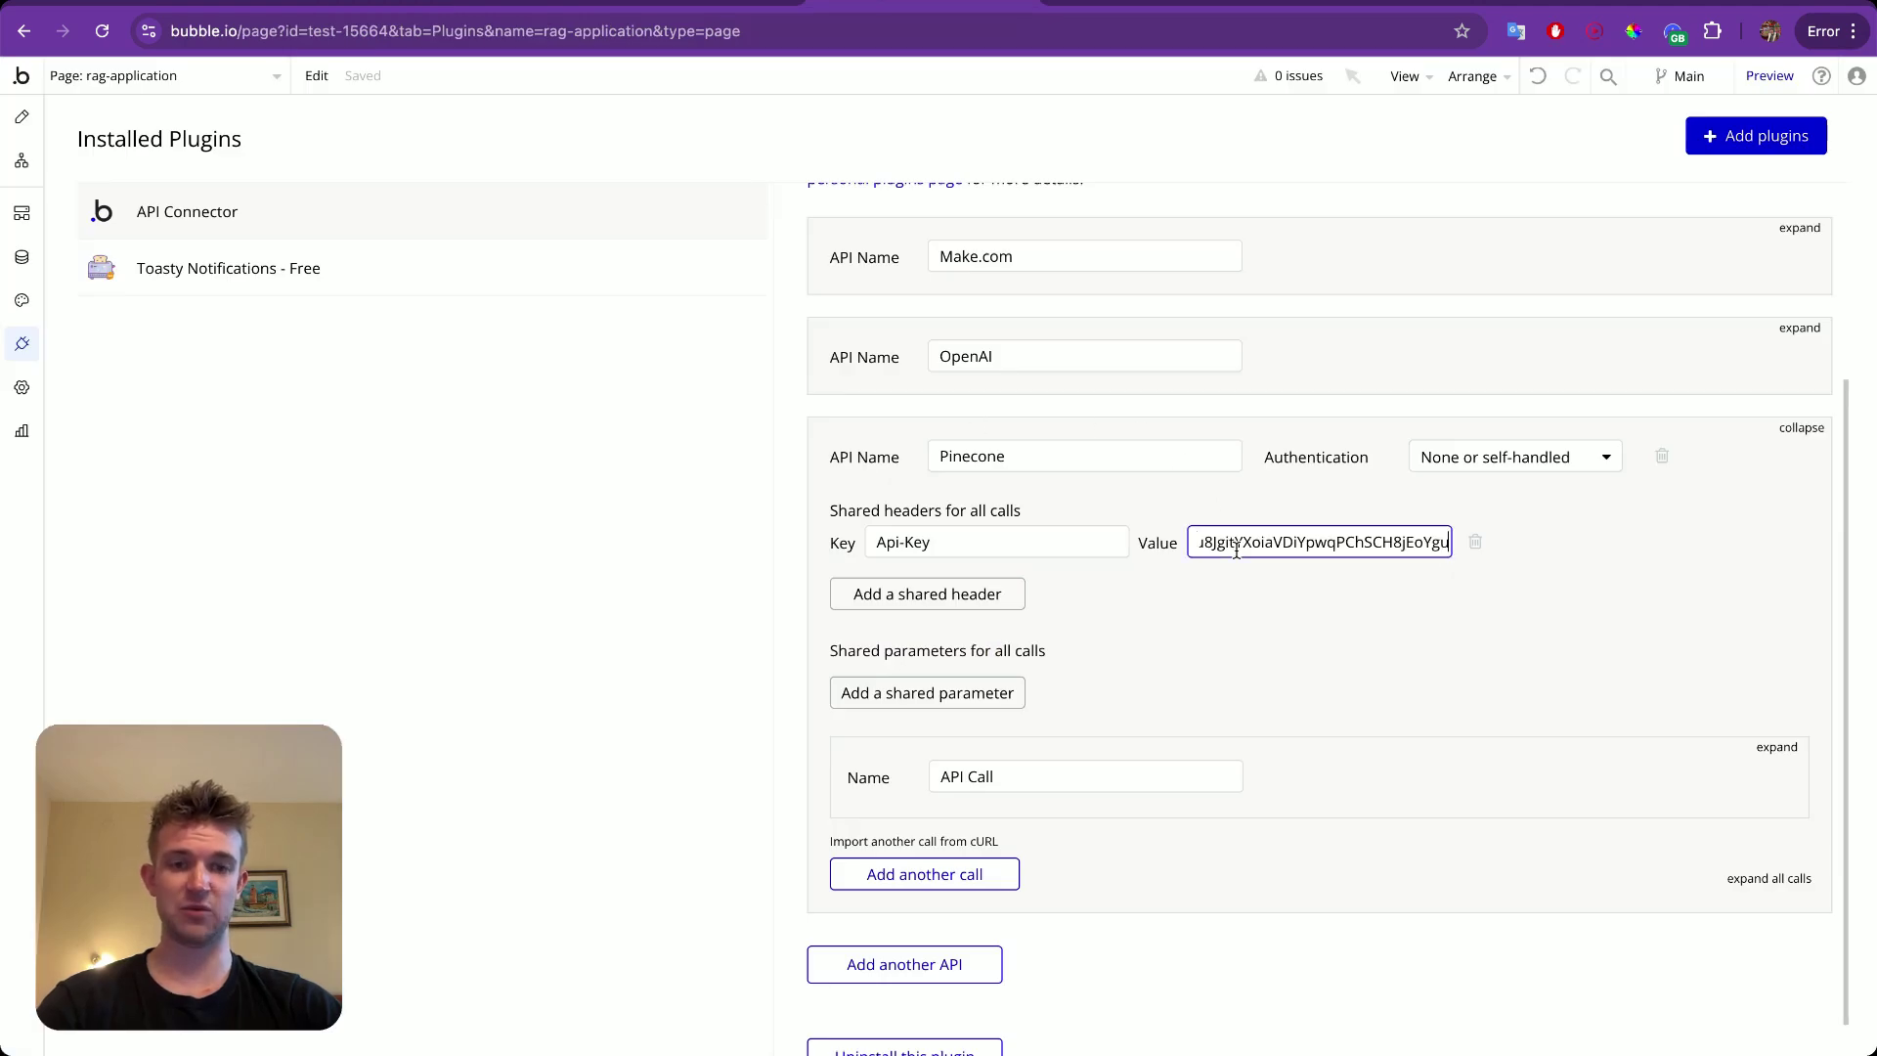
key(Home)
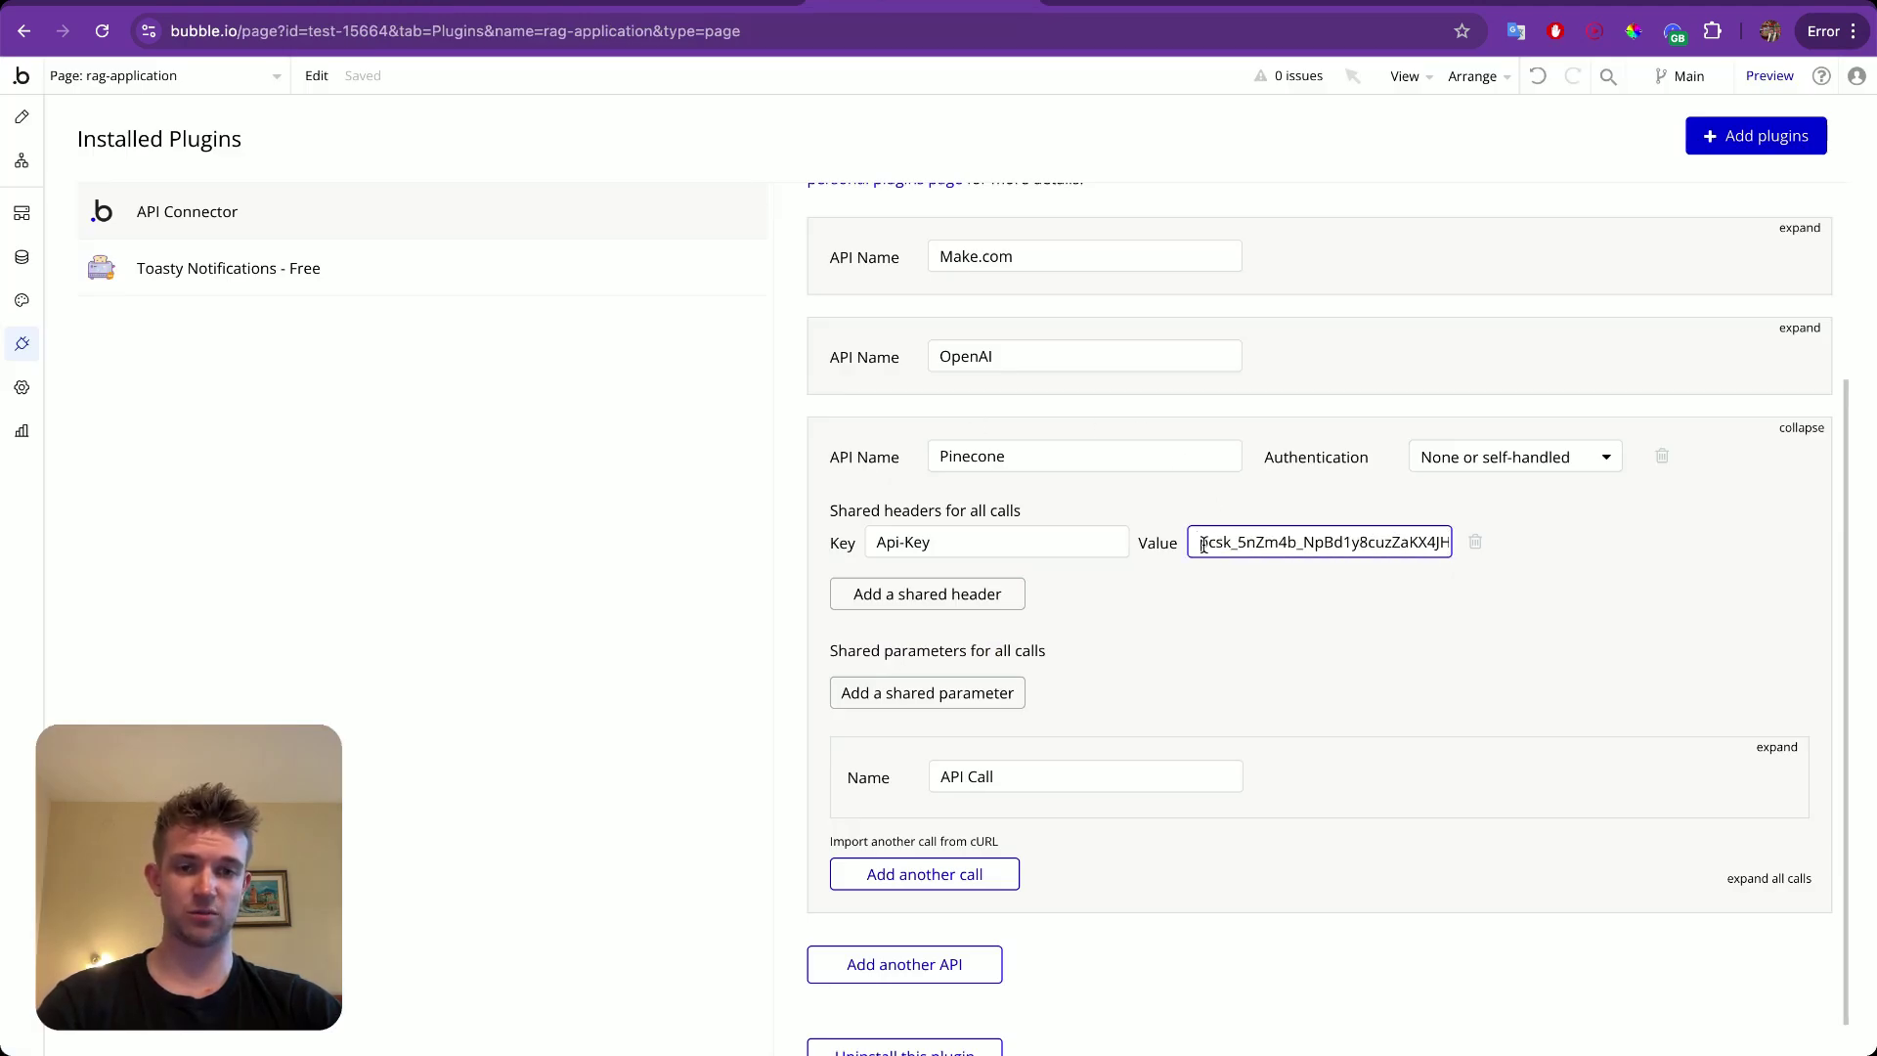
click(1142, 589)
scroll(1225, 642, down, 1)
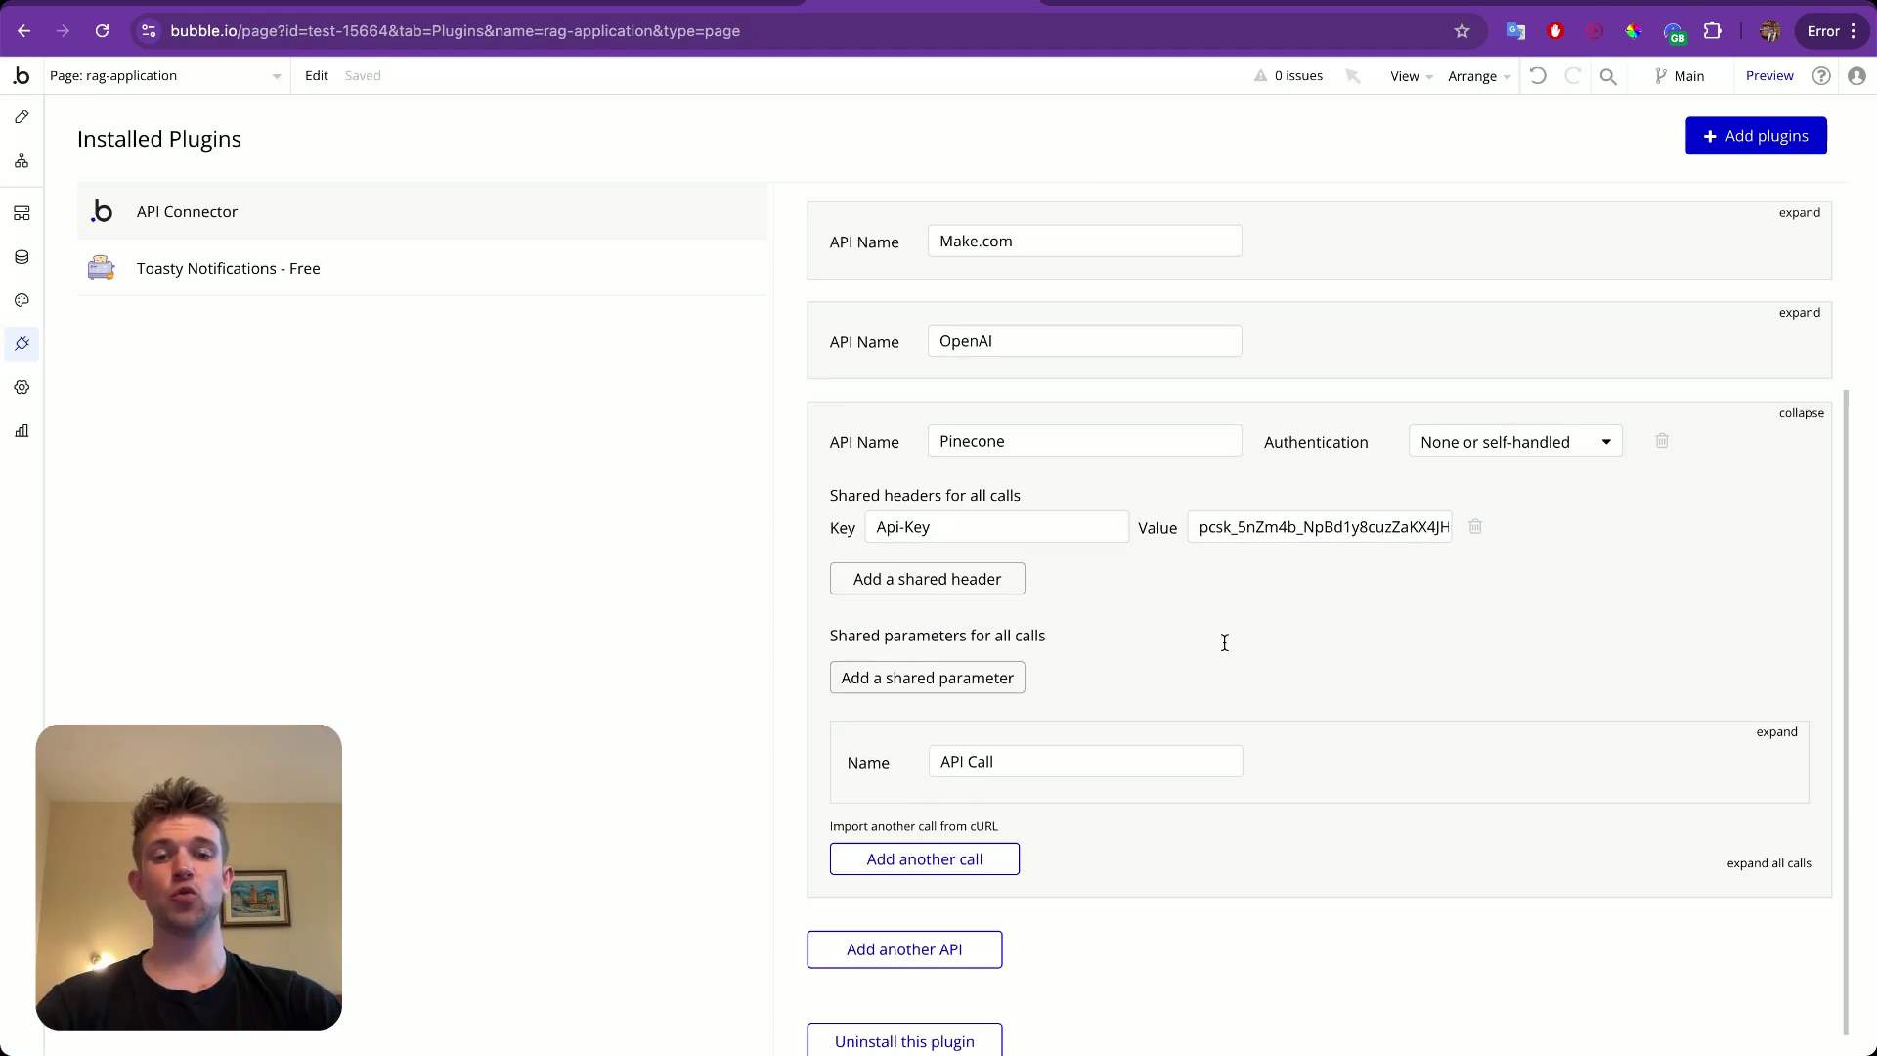
Add a second shared header to the Pinecone API with key "X-Pinecone-API-Version" and value "2025-01".
click(894, 580)
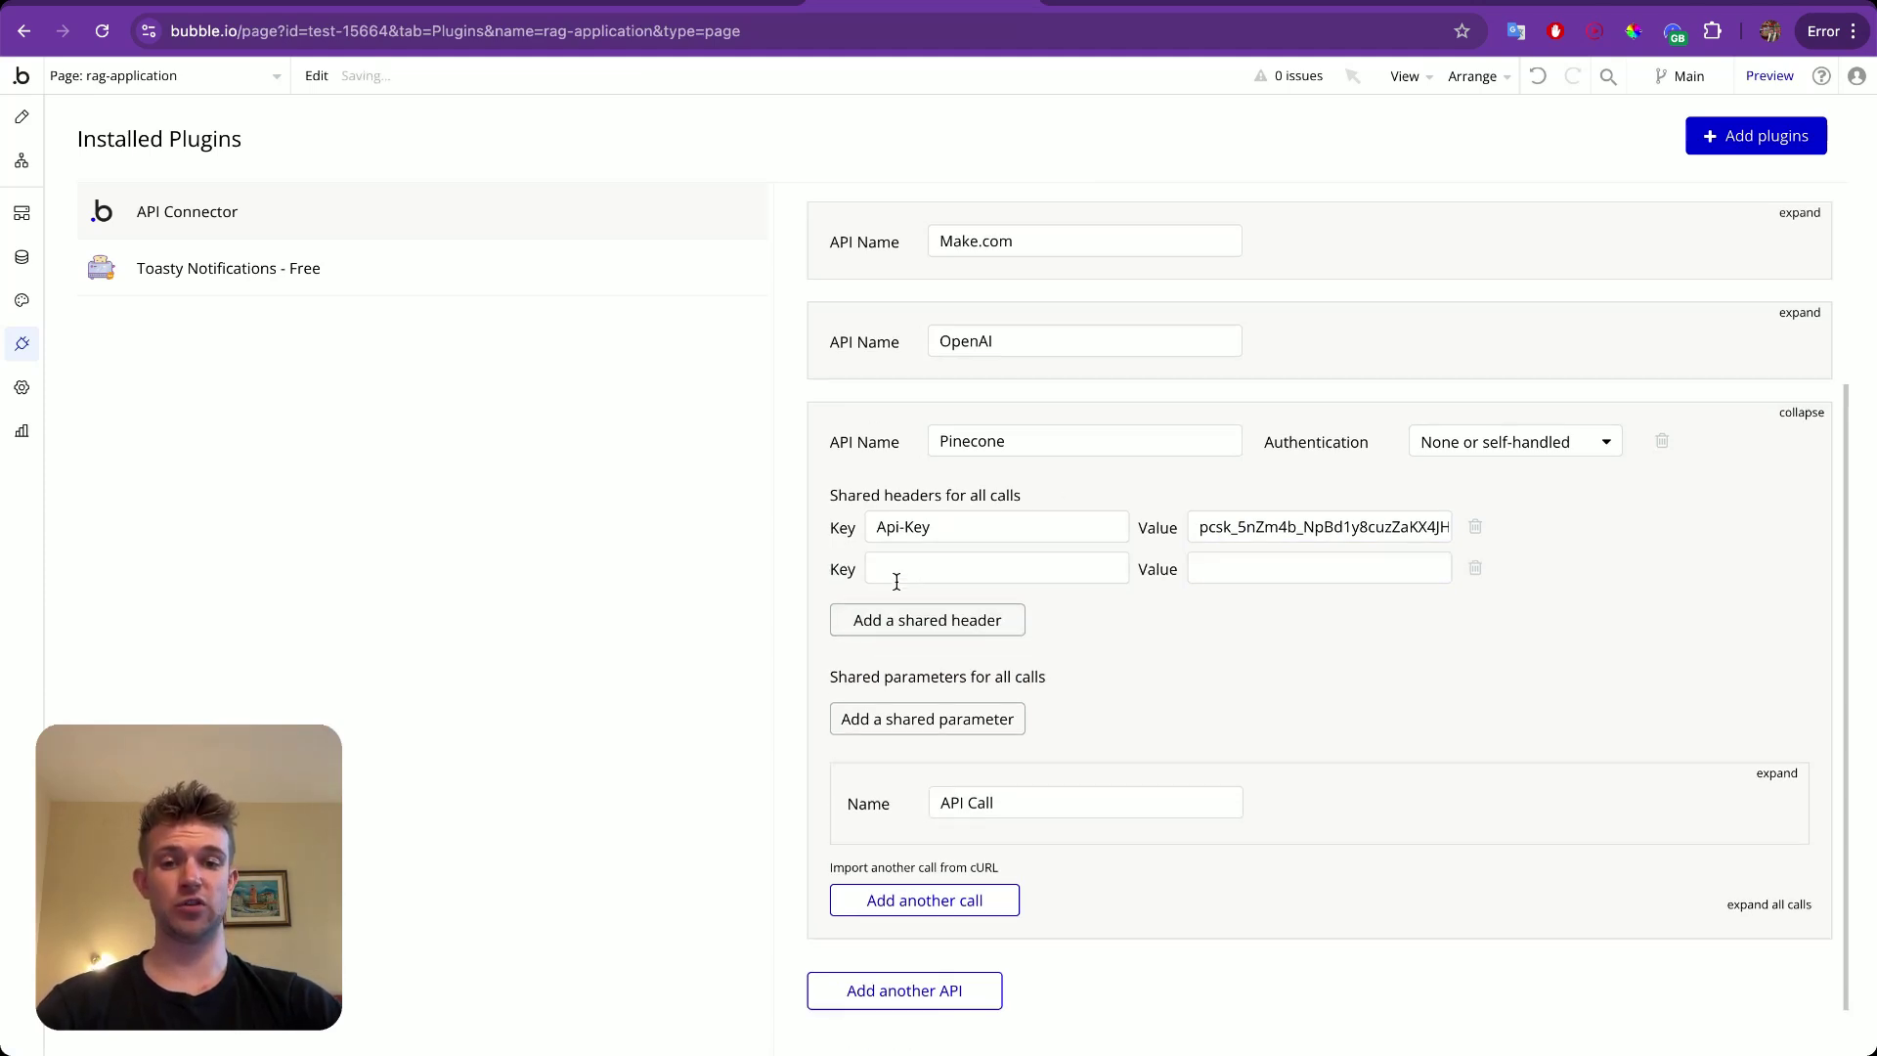
click(906, 577)
key(super+v)
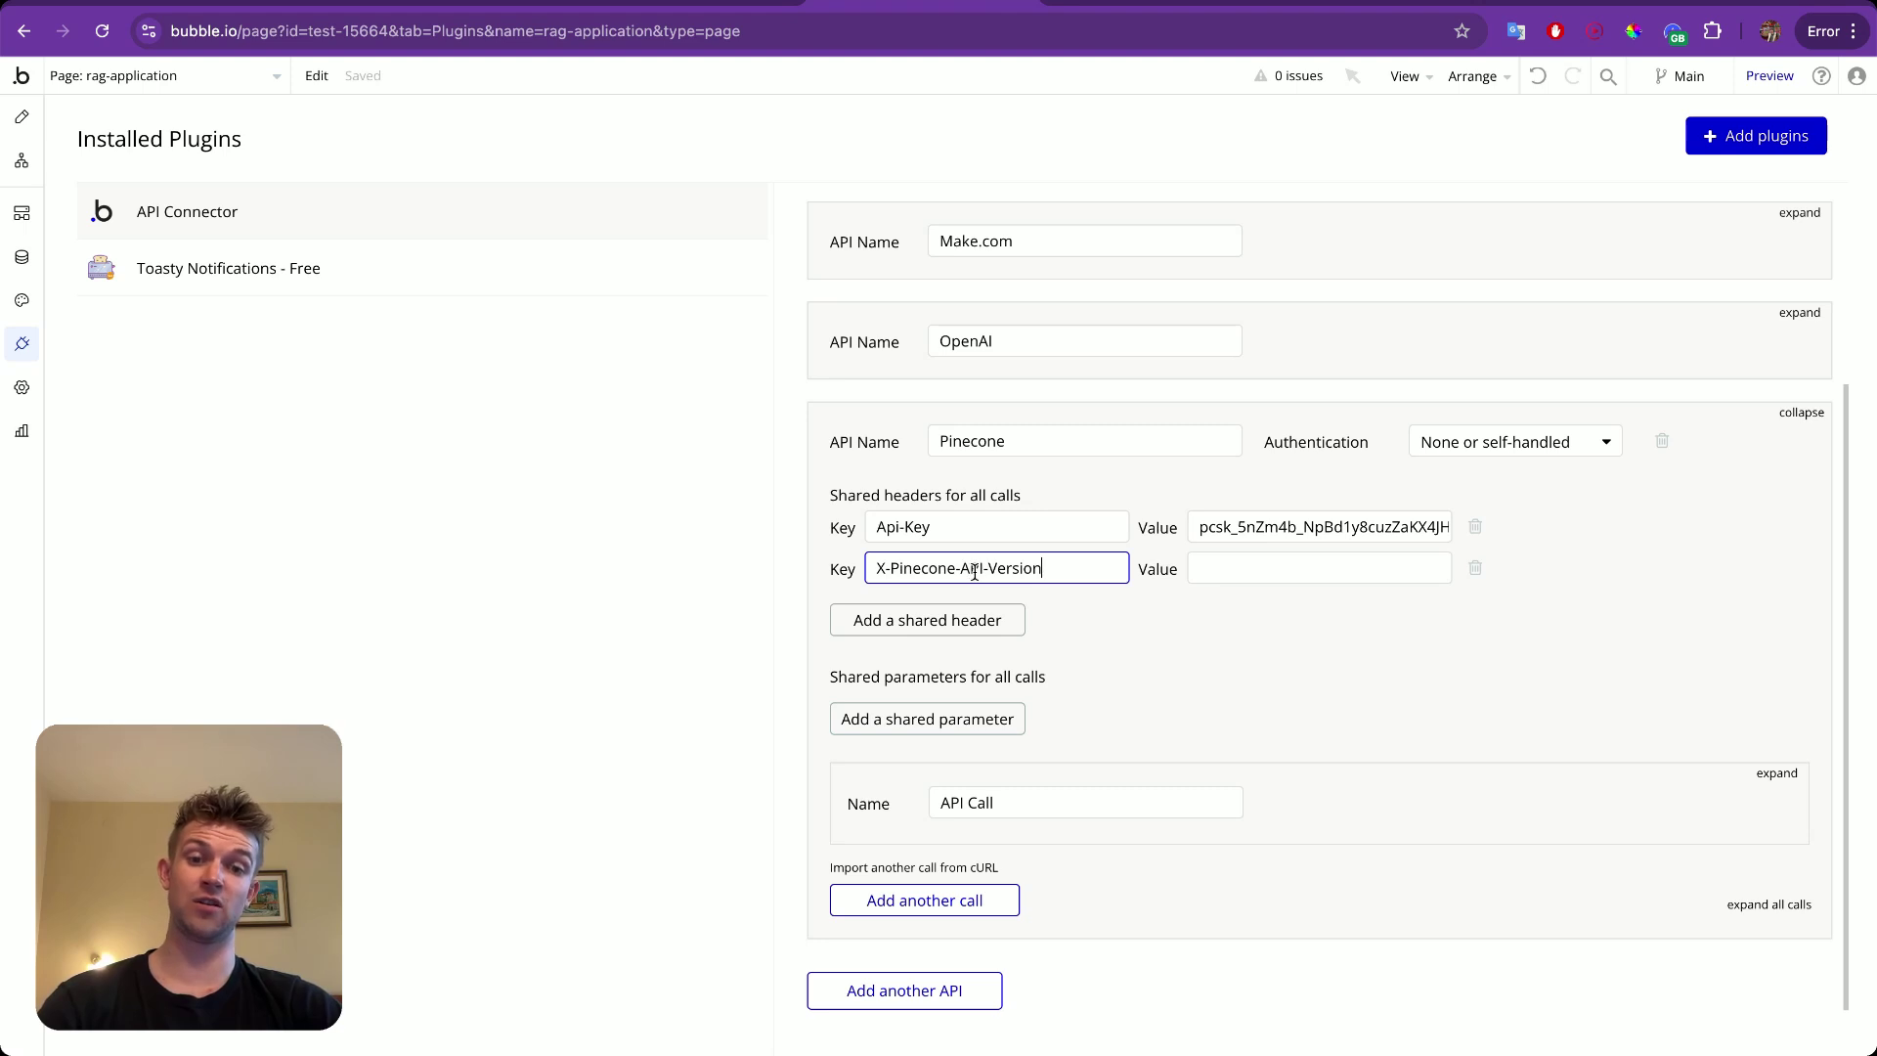
click(1215, 567)
text(2025-01)
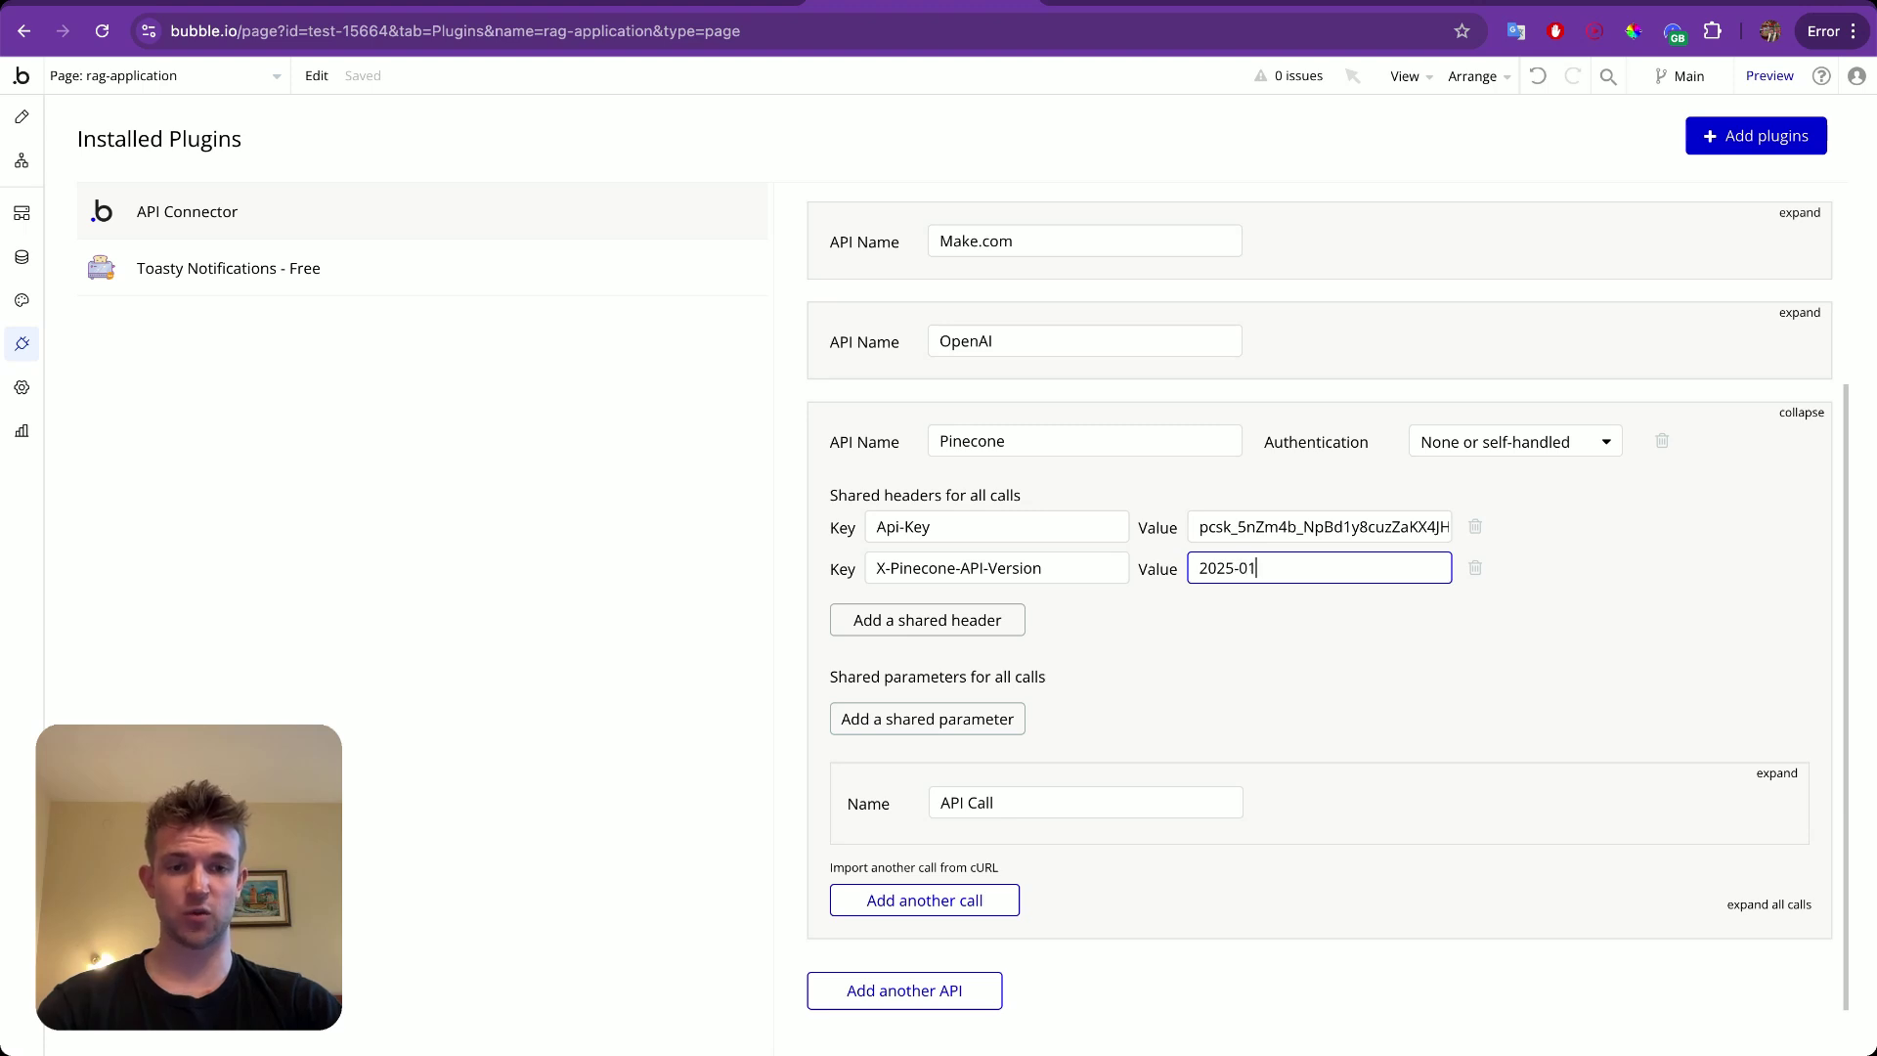
click(1262, 618)
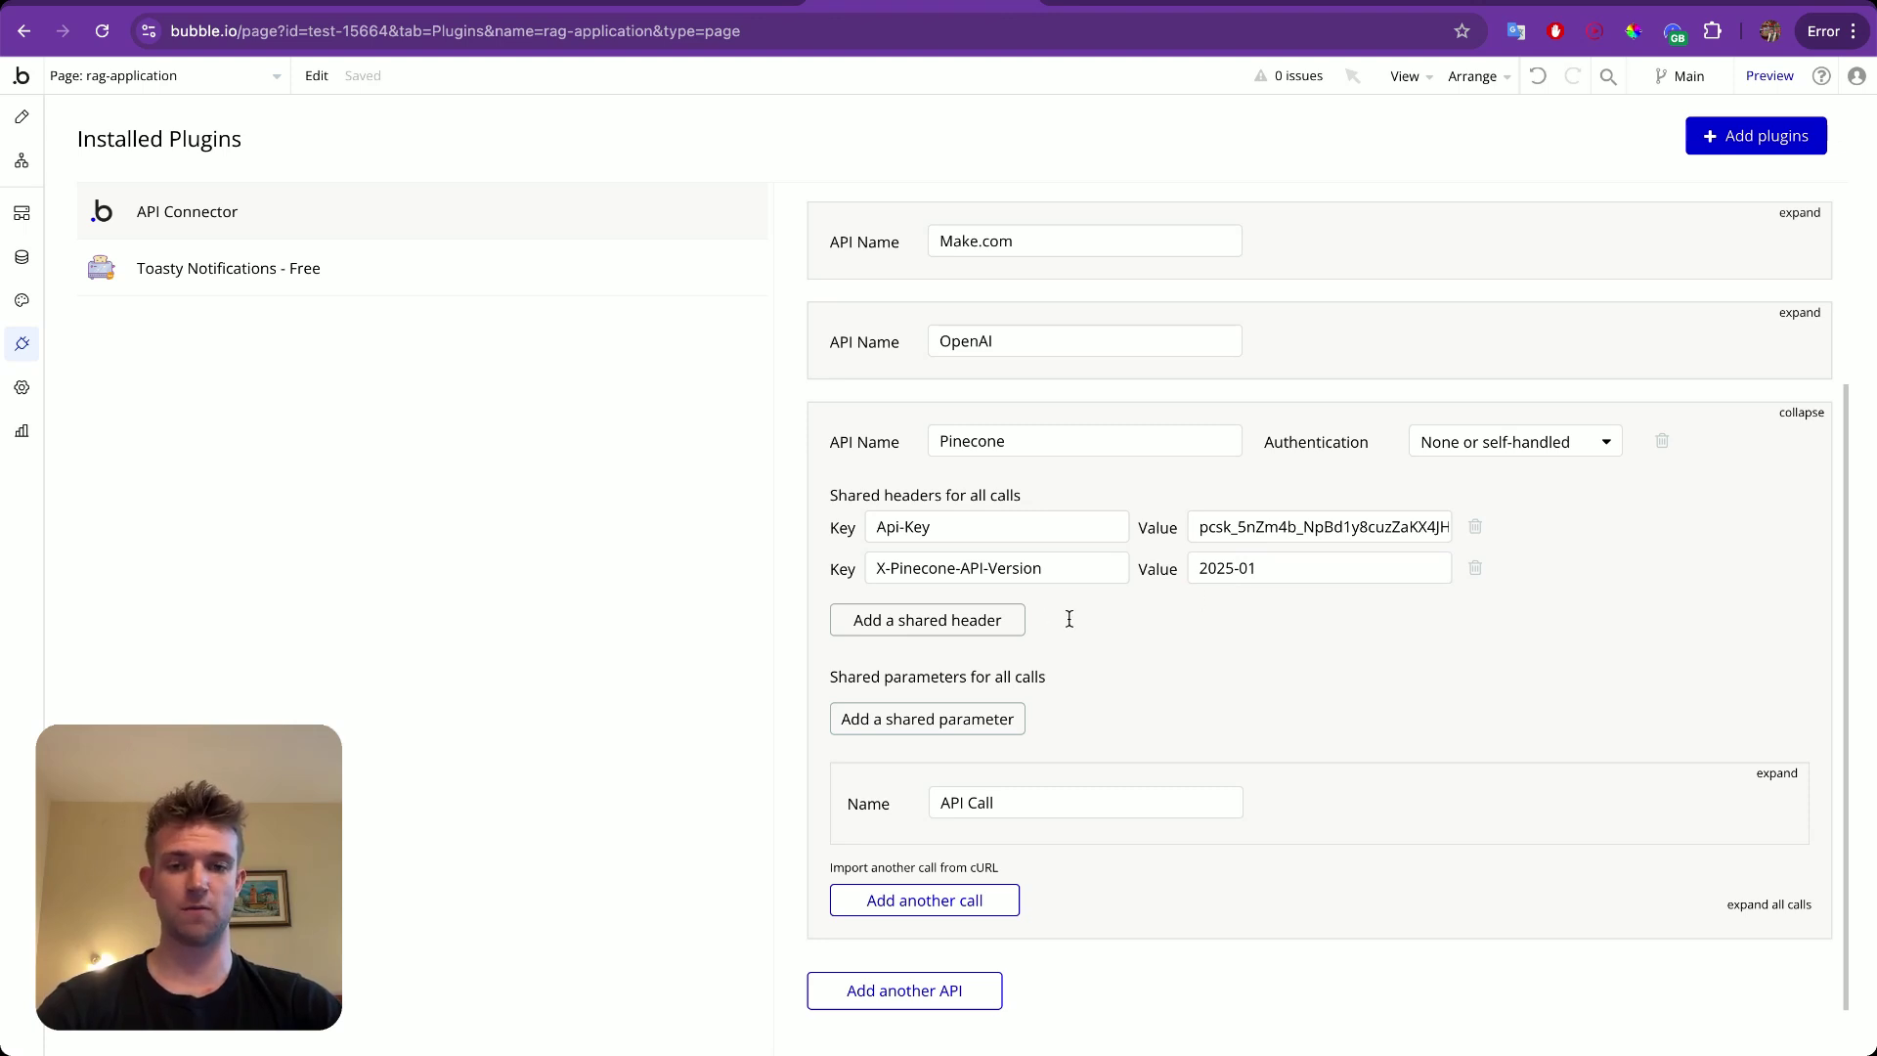
Expand the default call of the Pinecone API and rename it "Upsert".
scroll(1134, 664, down, 3)
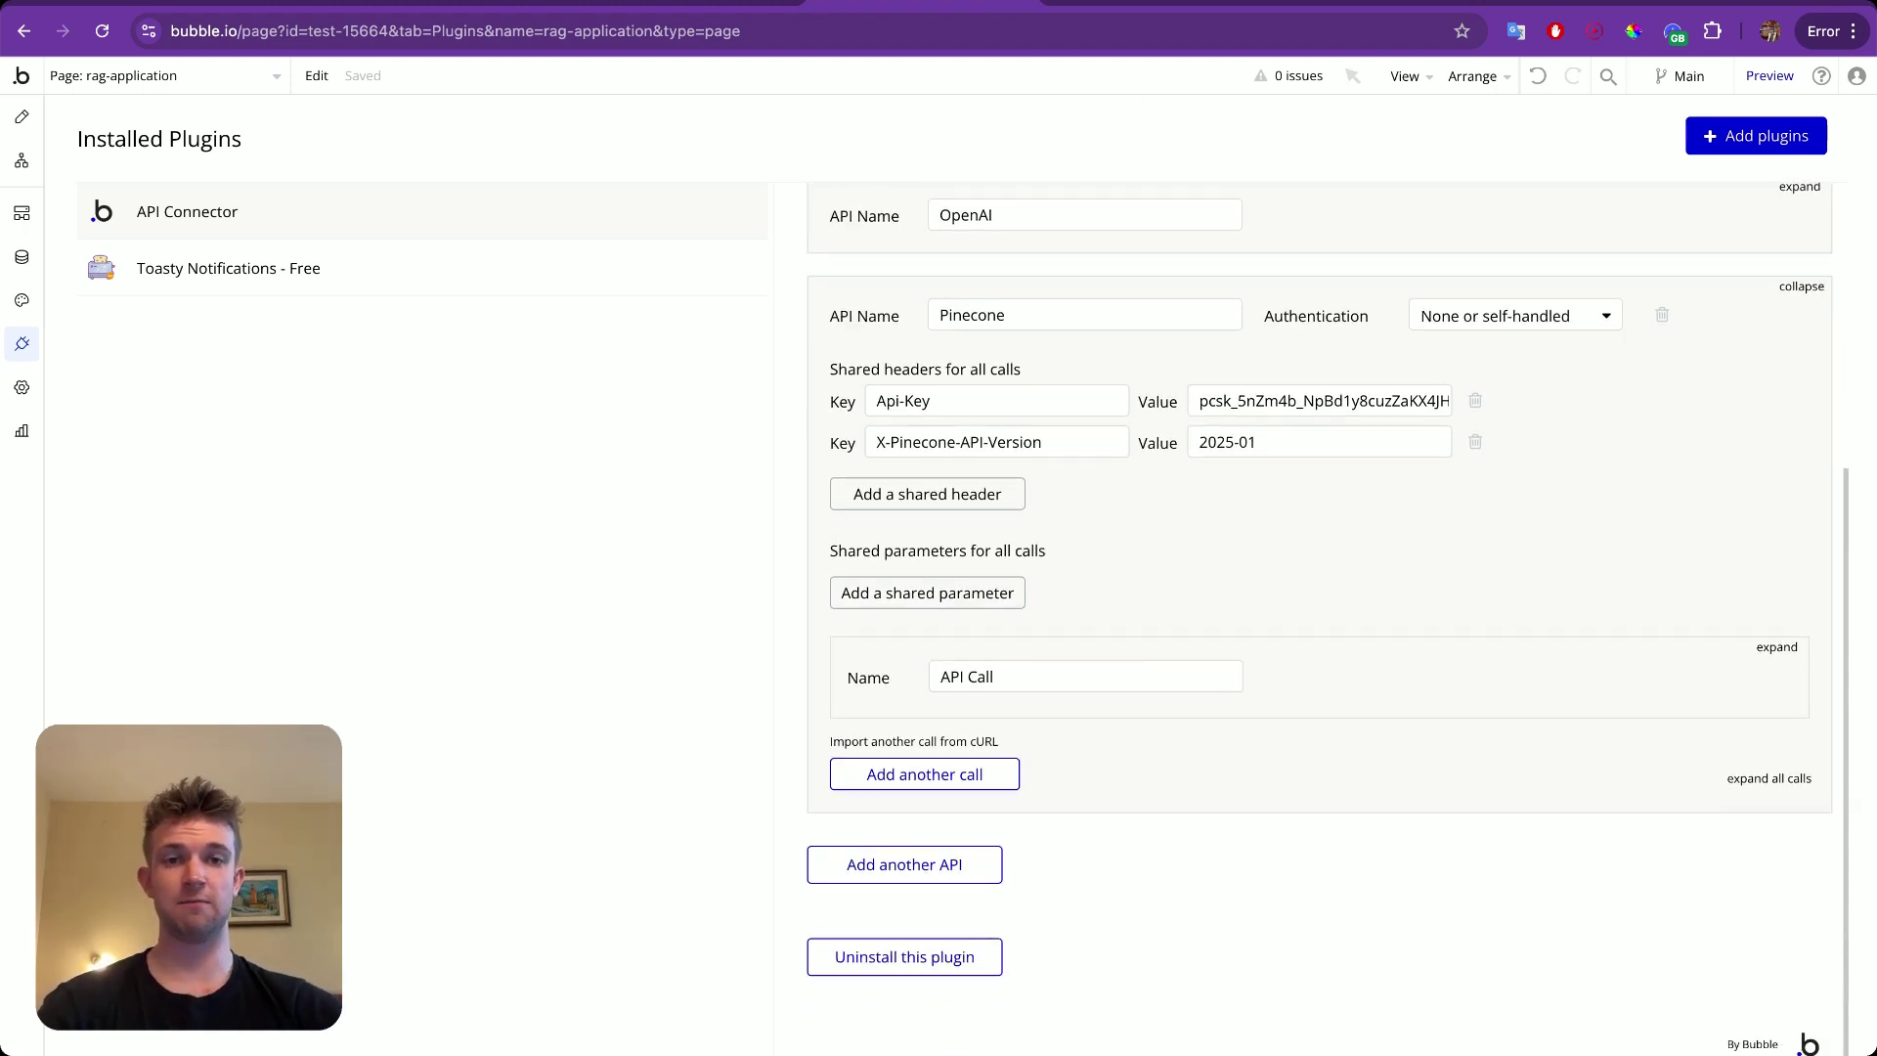
key(ctrl+Tab)
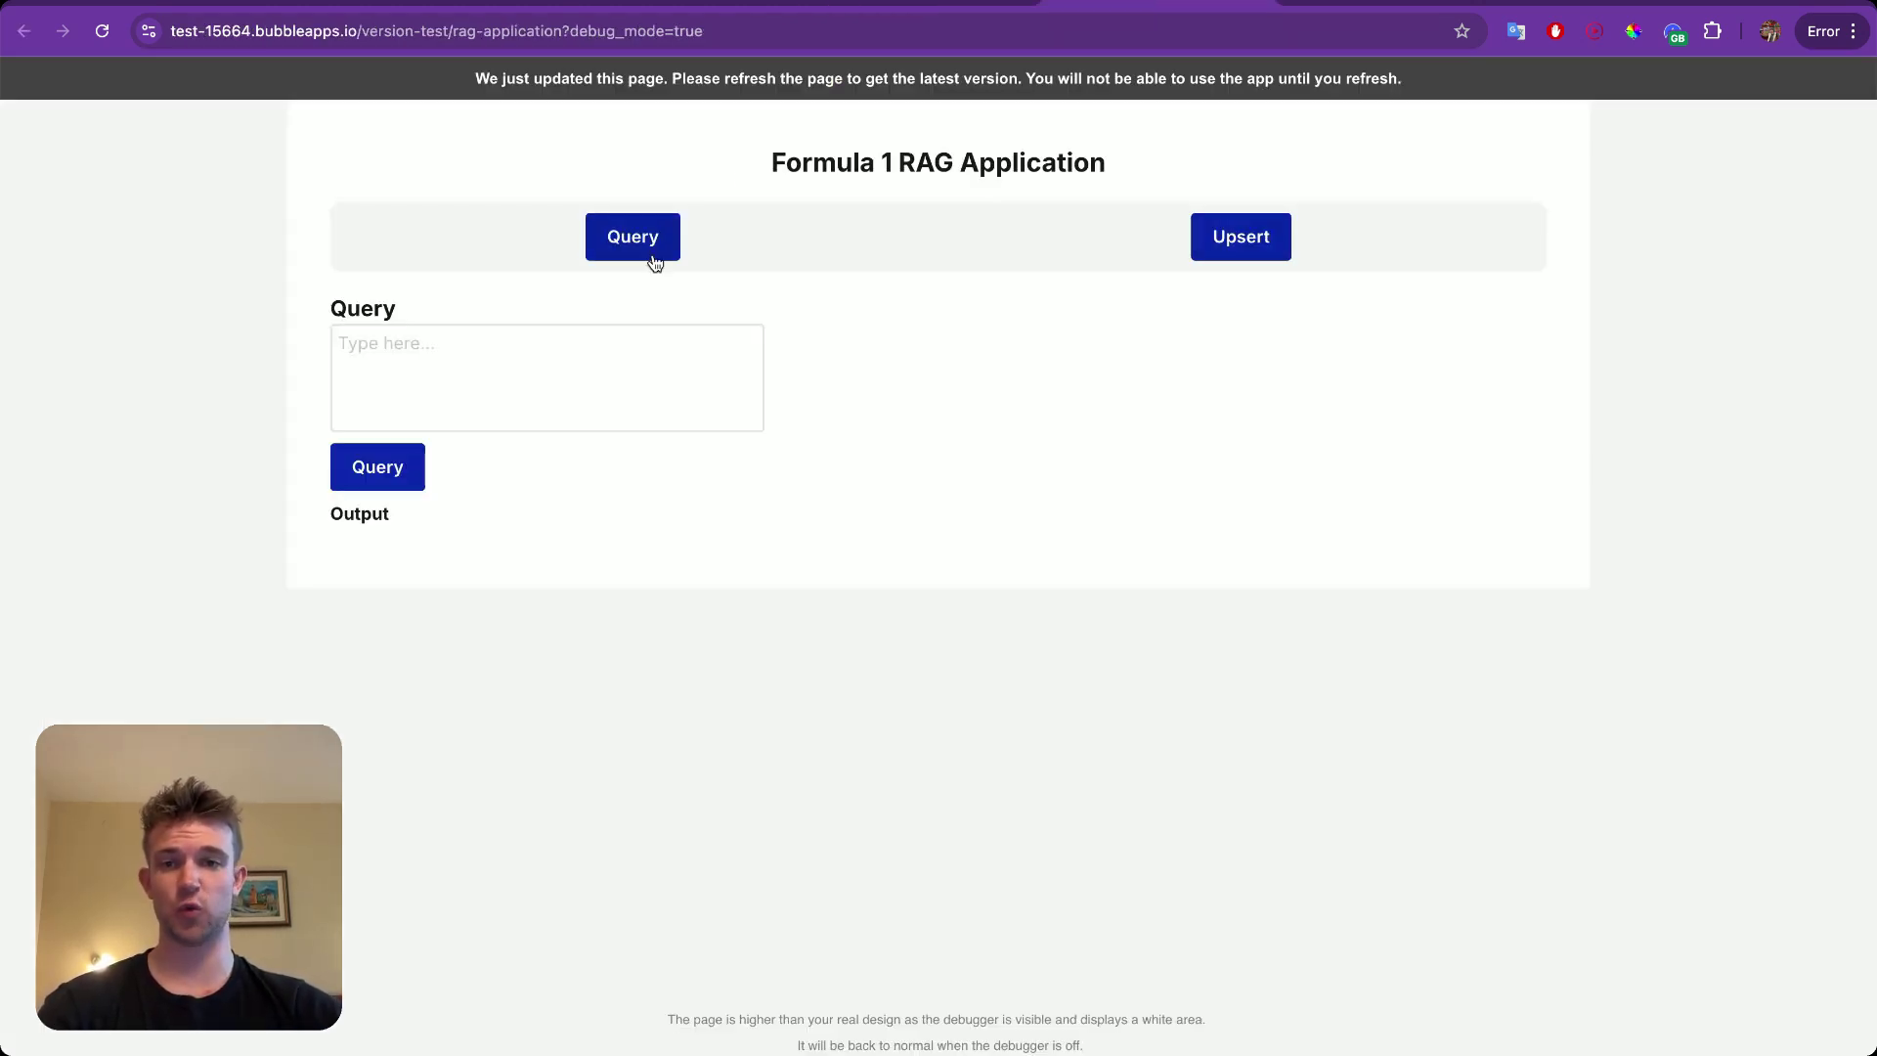
click(931, 8)
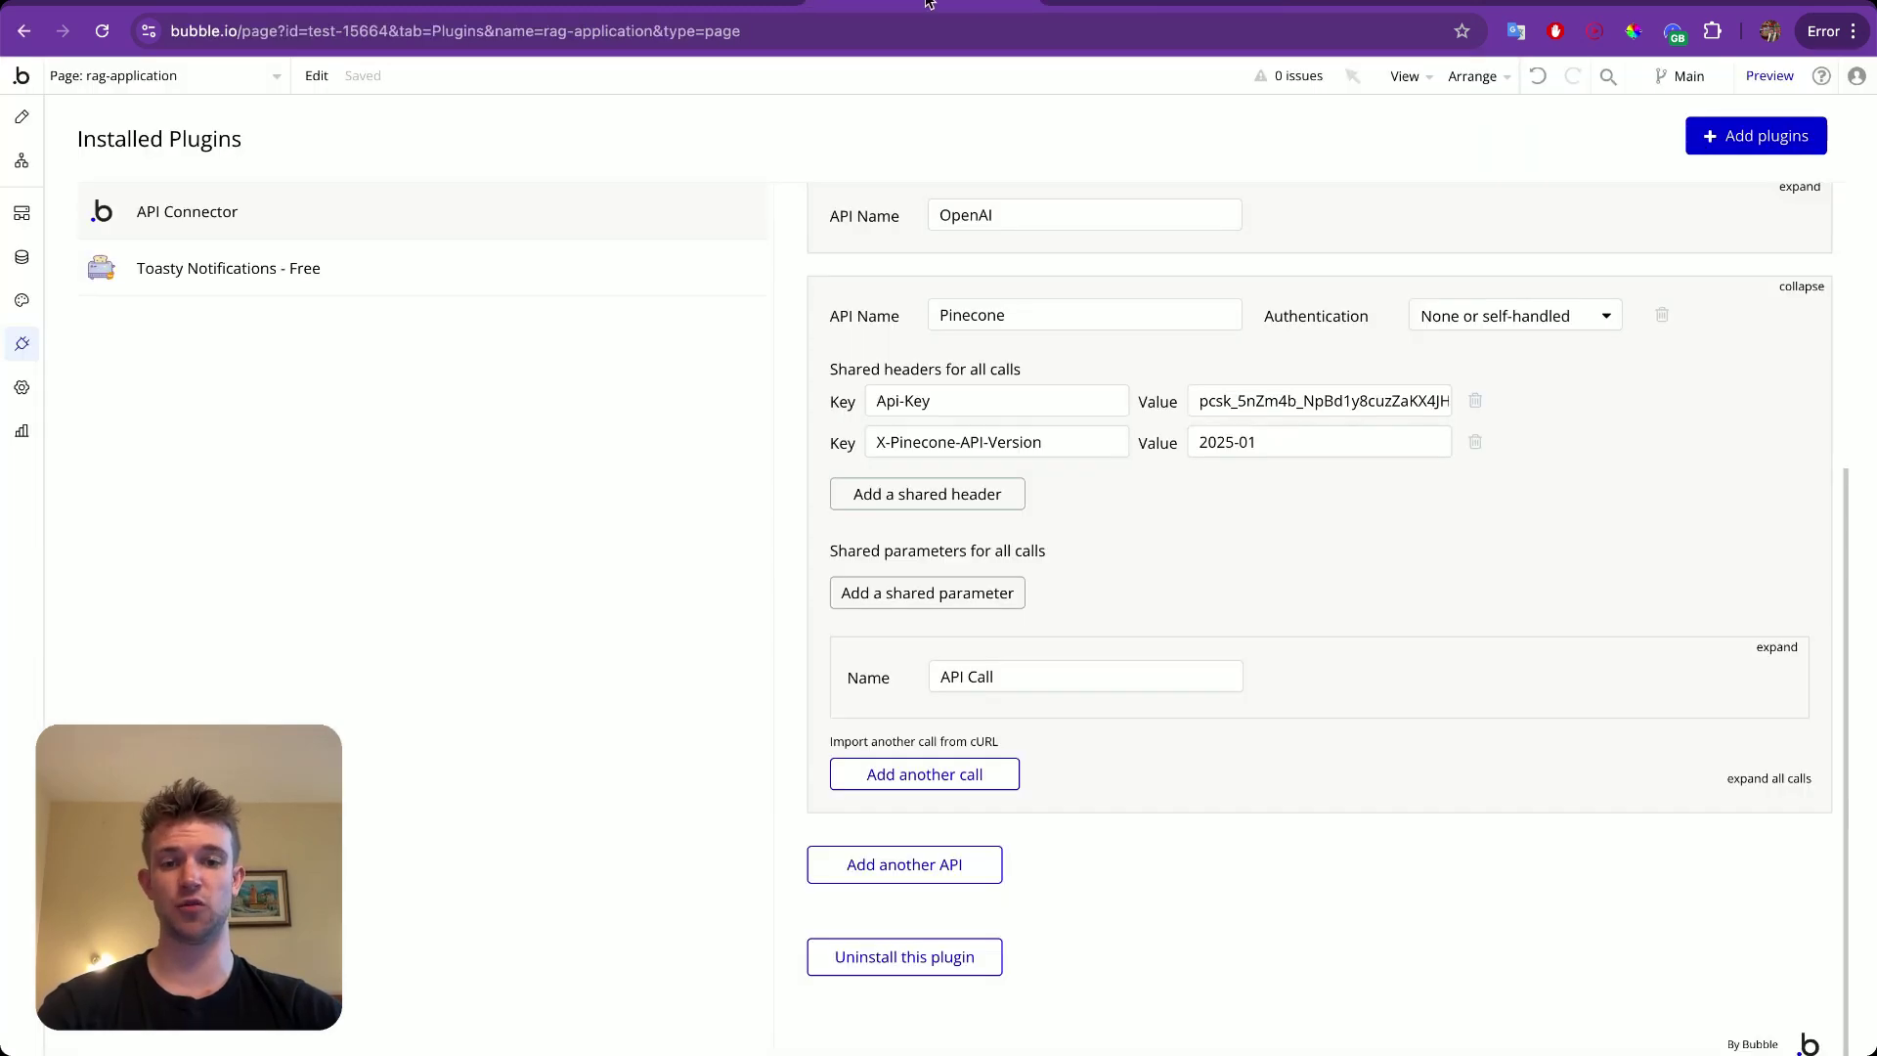
triple_click(982, 667)
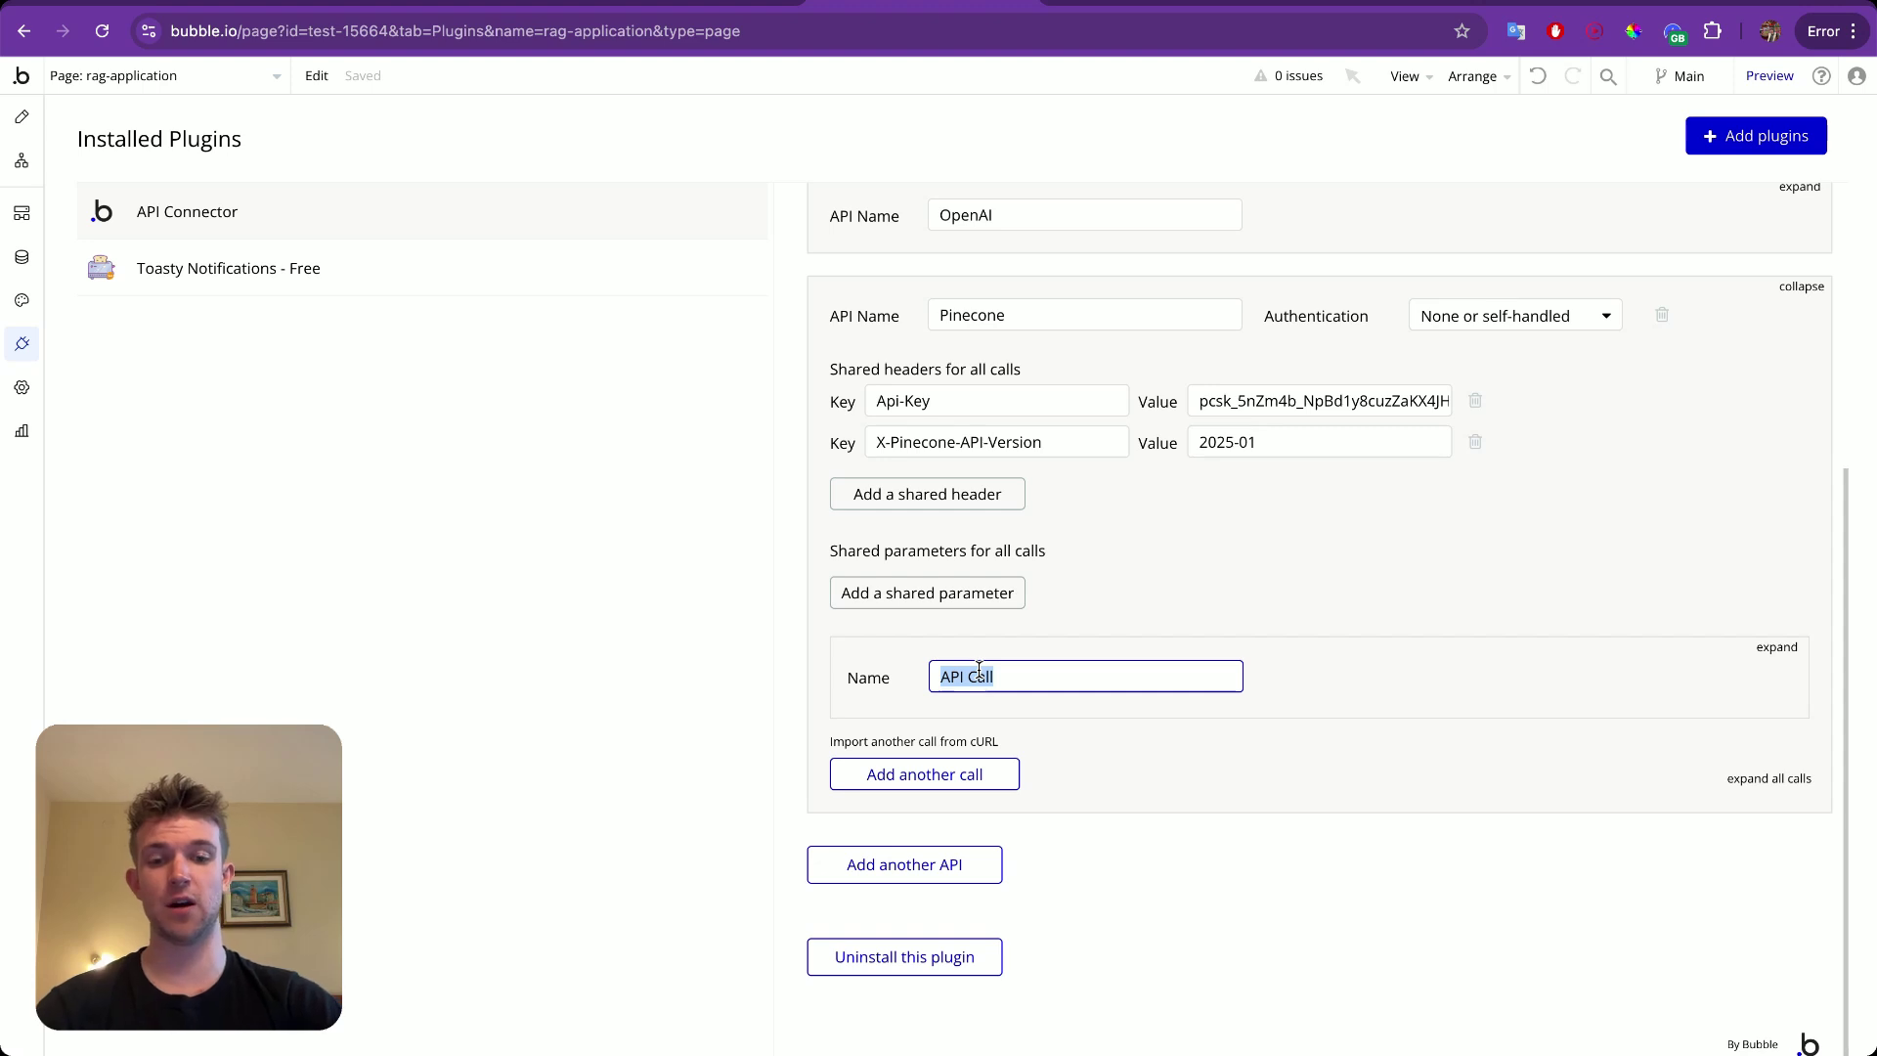
click(1776, 647)
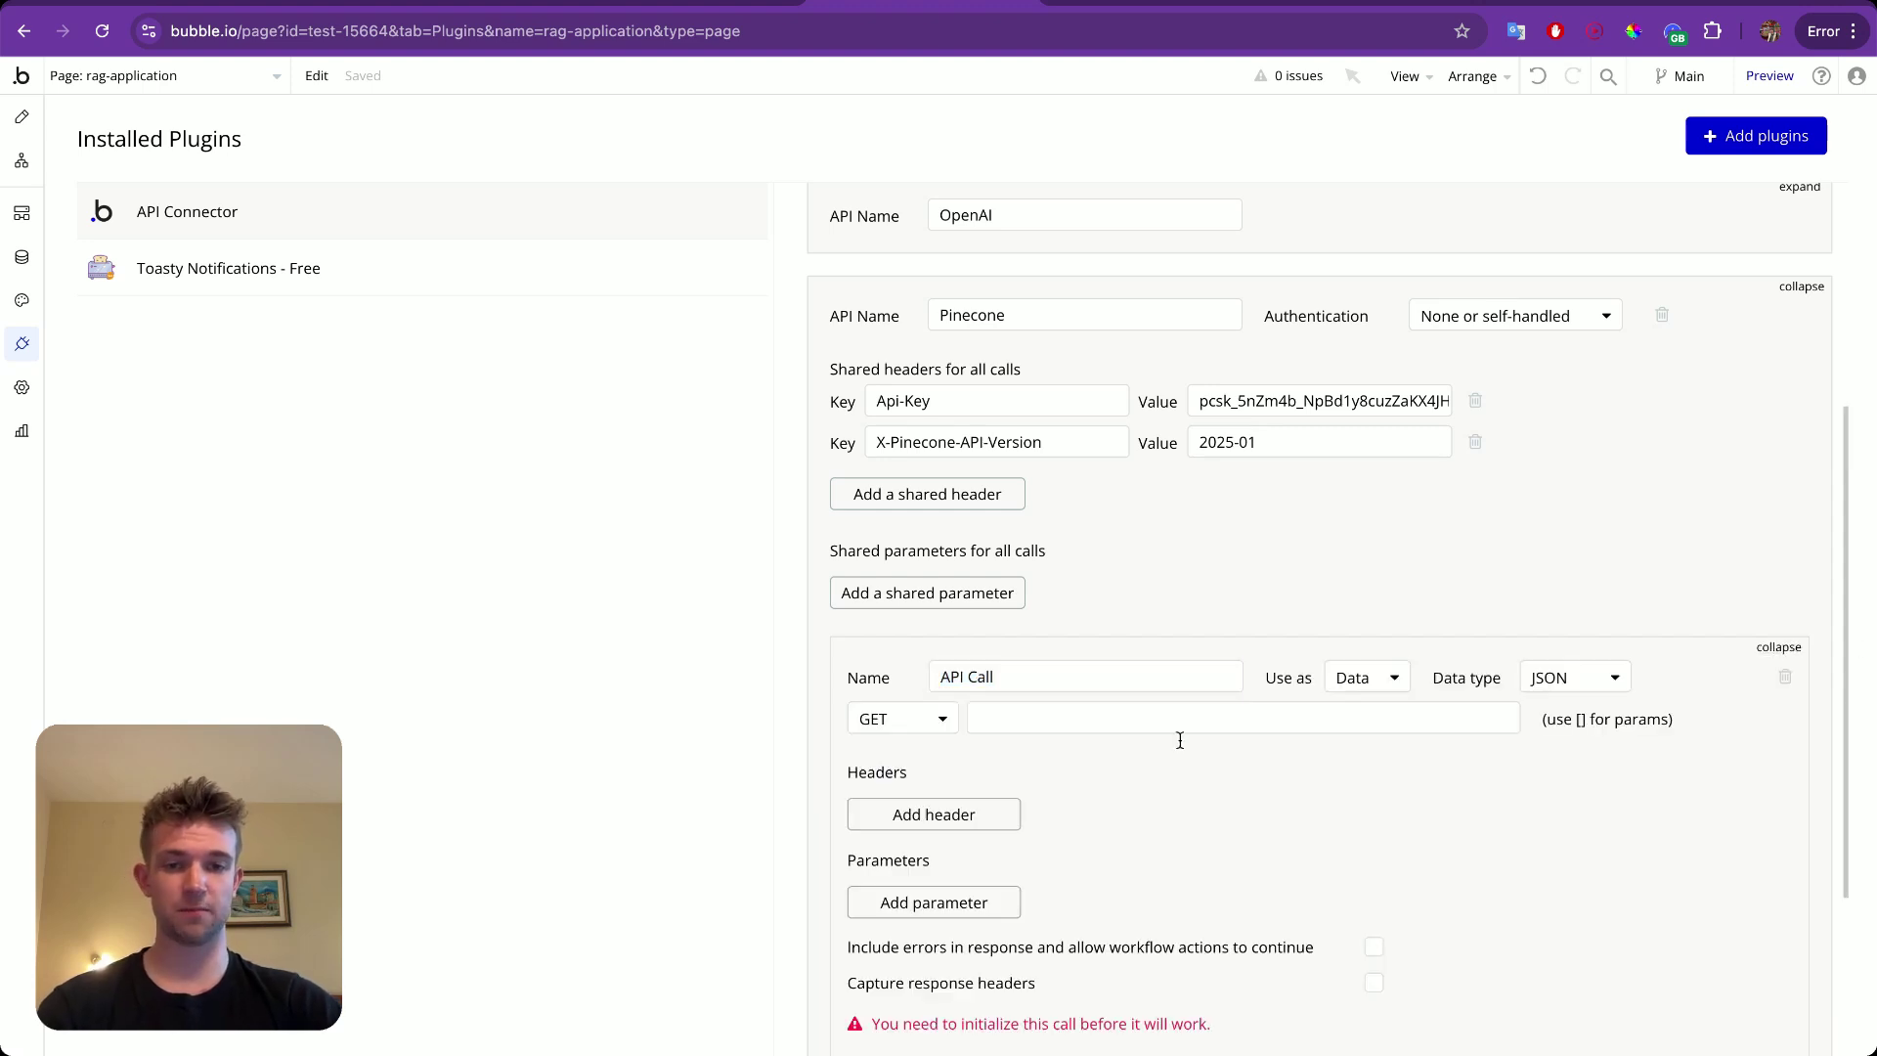
triple_click(1114, 677)
text(Upsert)
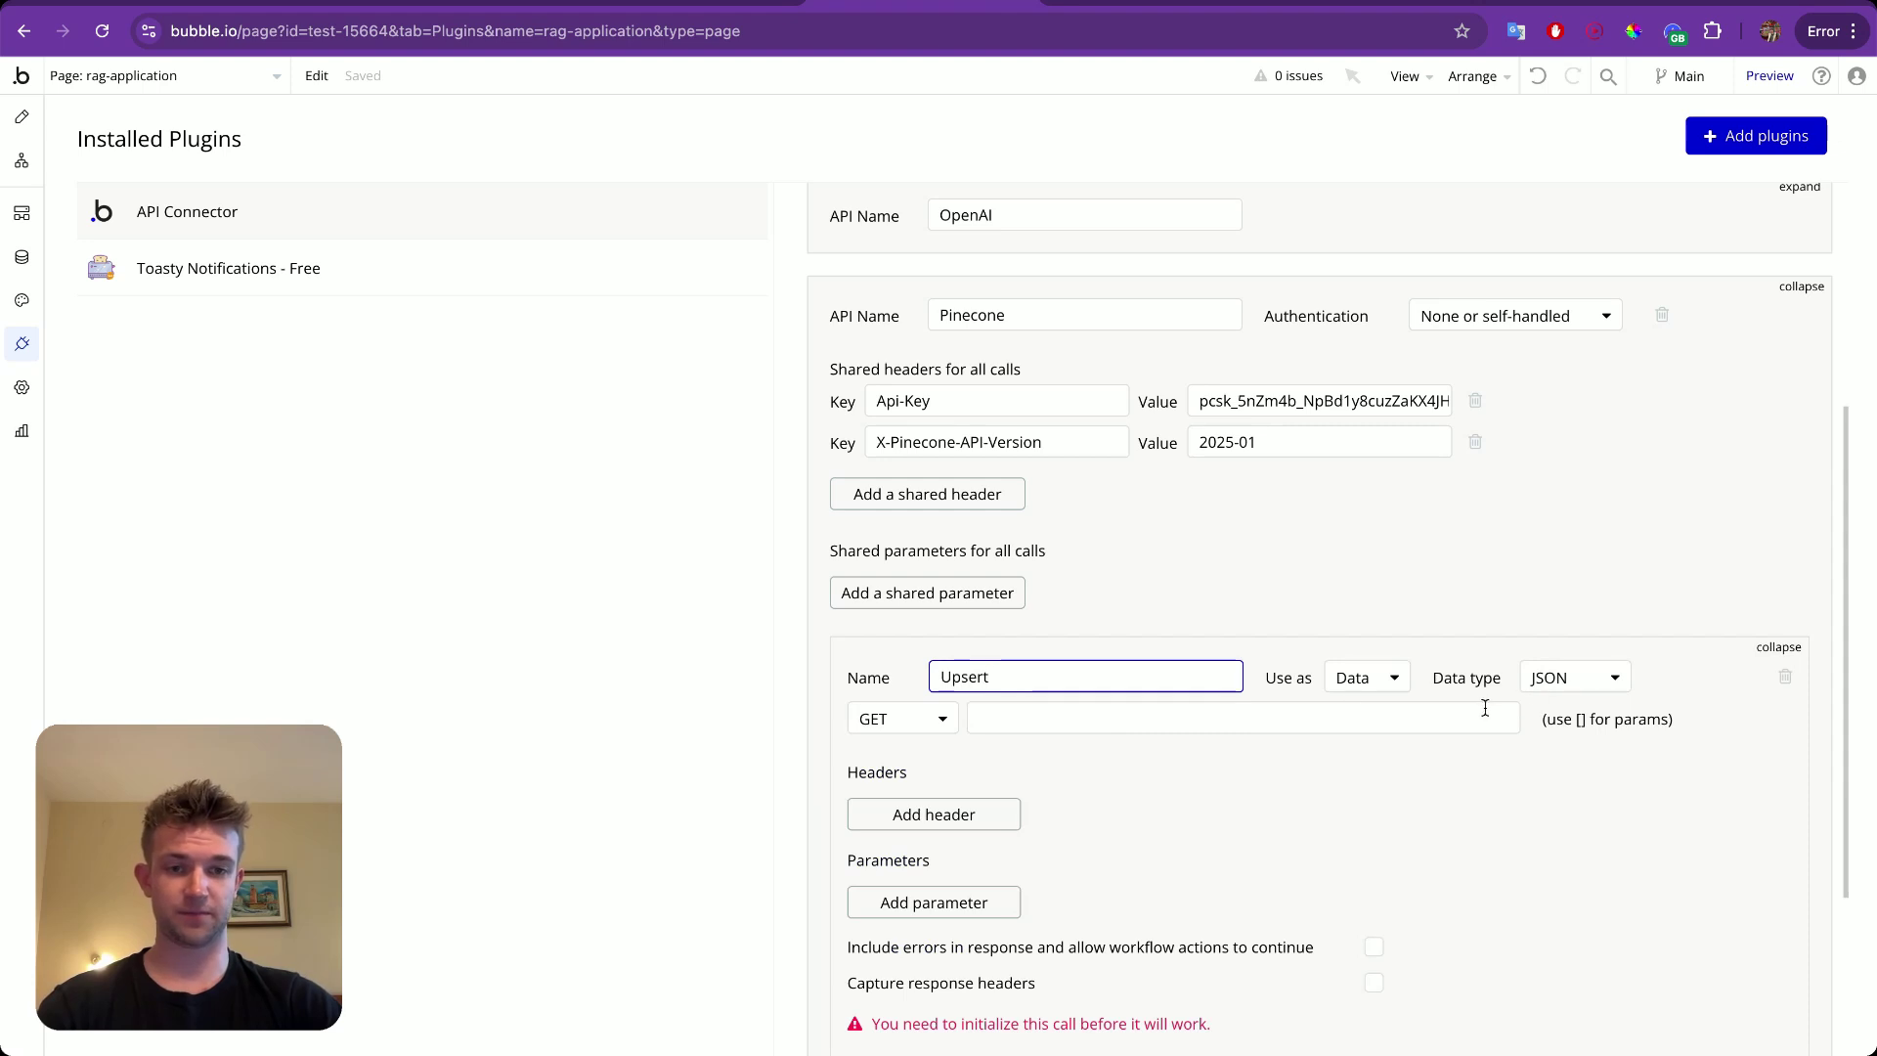
Set the Upsert call to be used as an Action with the POST method.
click(1366, 678)
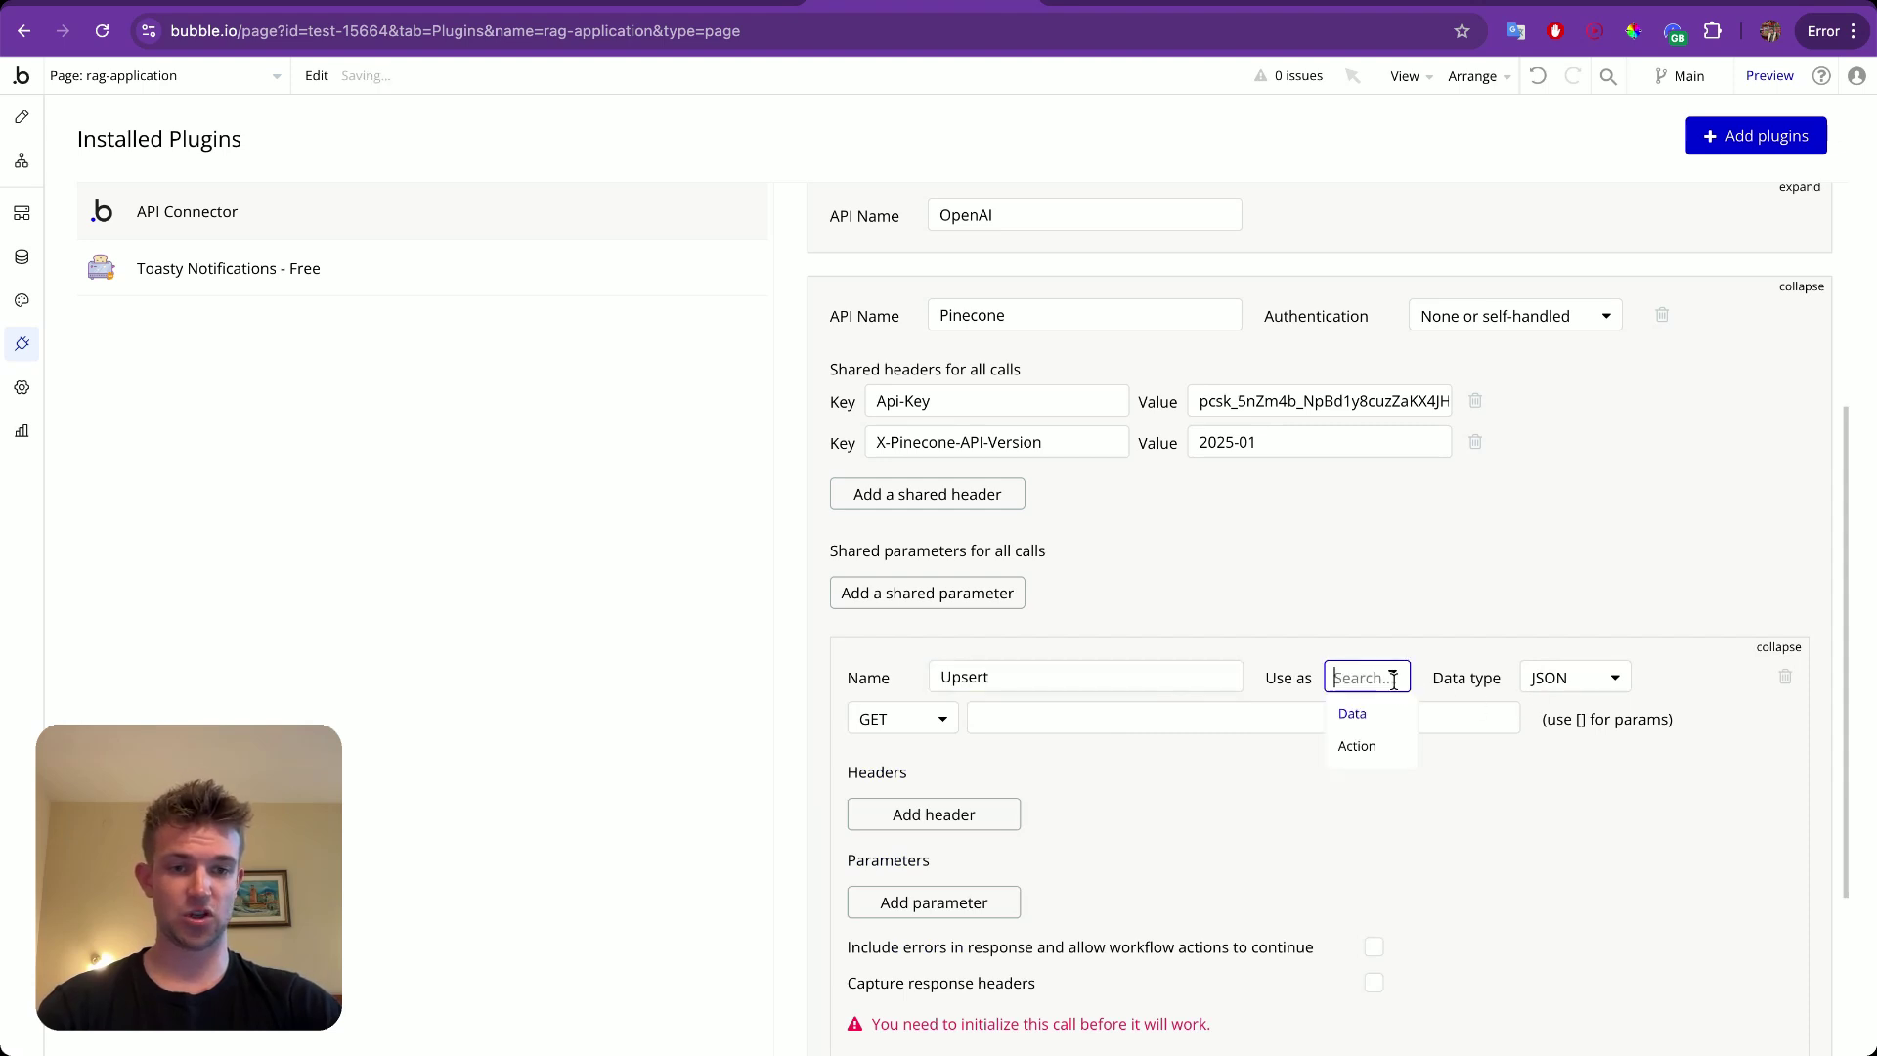
click(1367, 746)
click(890, 726)
click(915, 779)
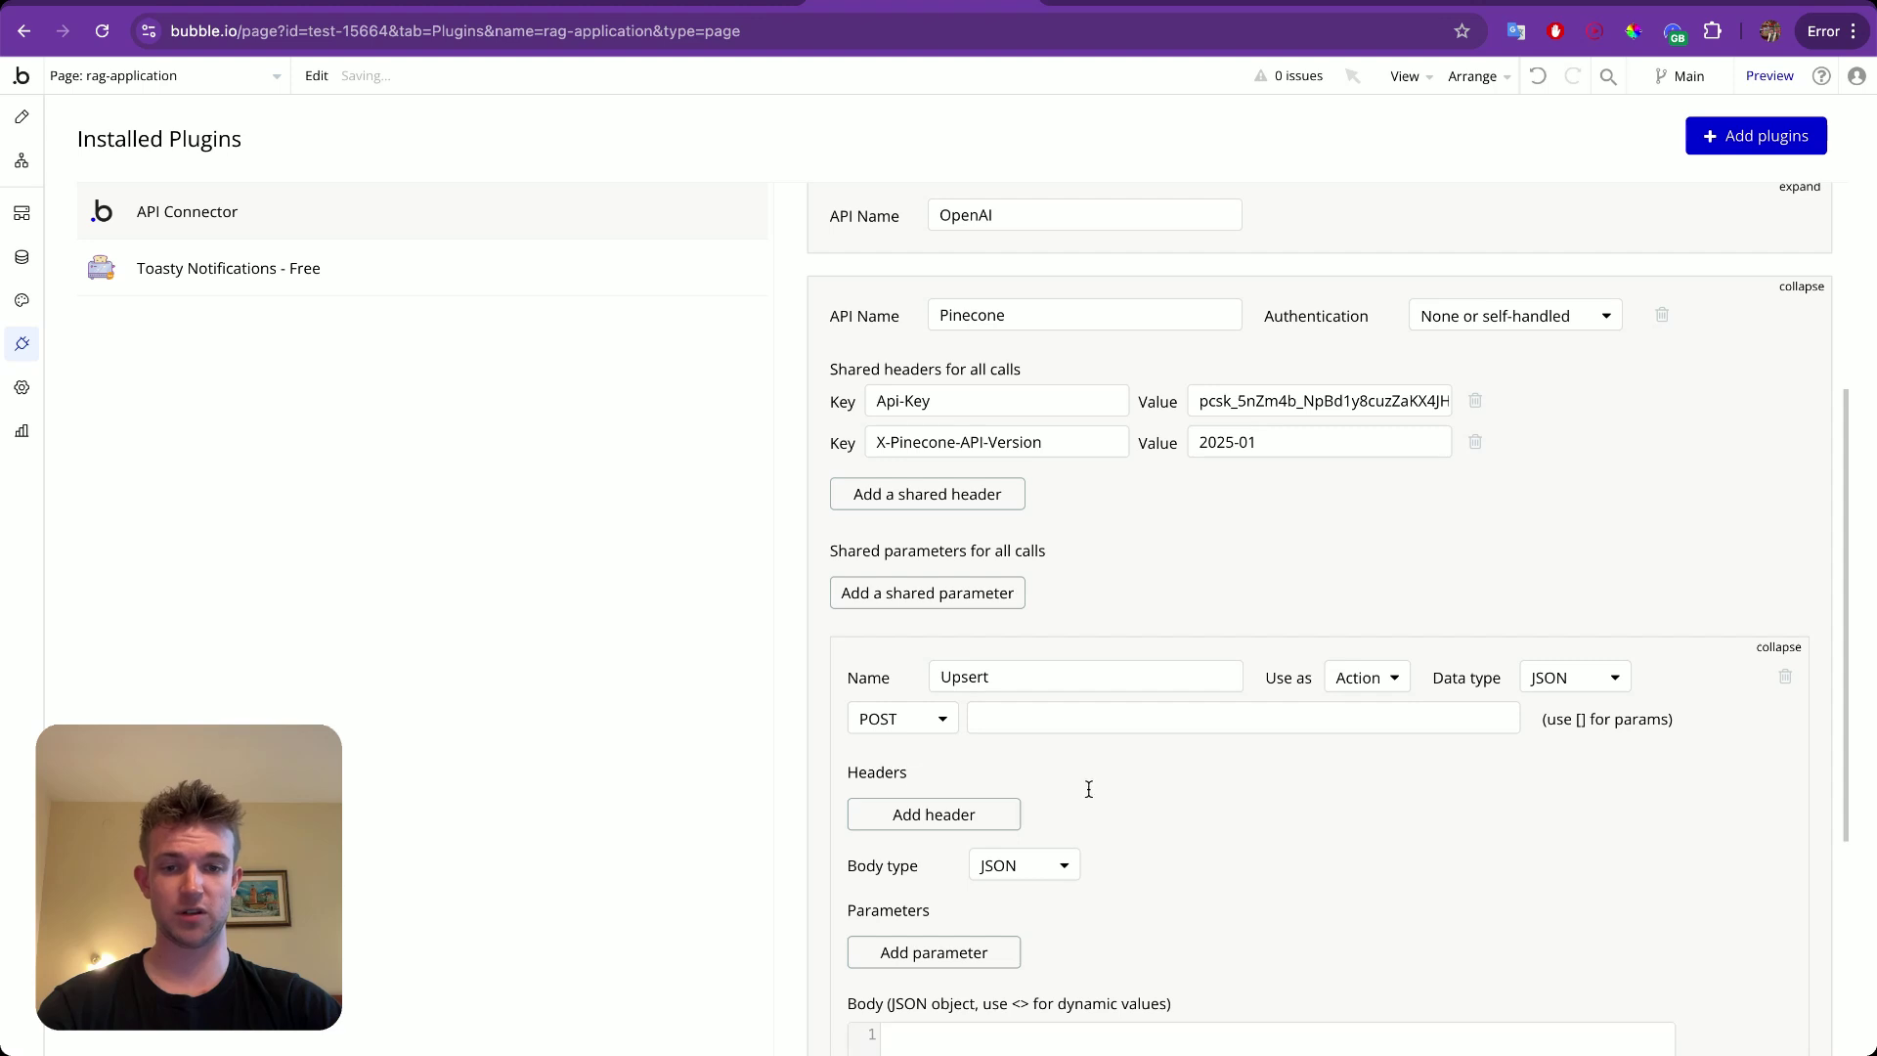
scroll(1091, 782, down, 1)
click(998, 615)
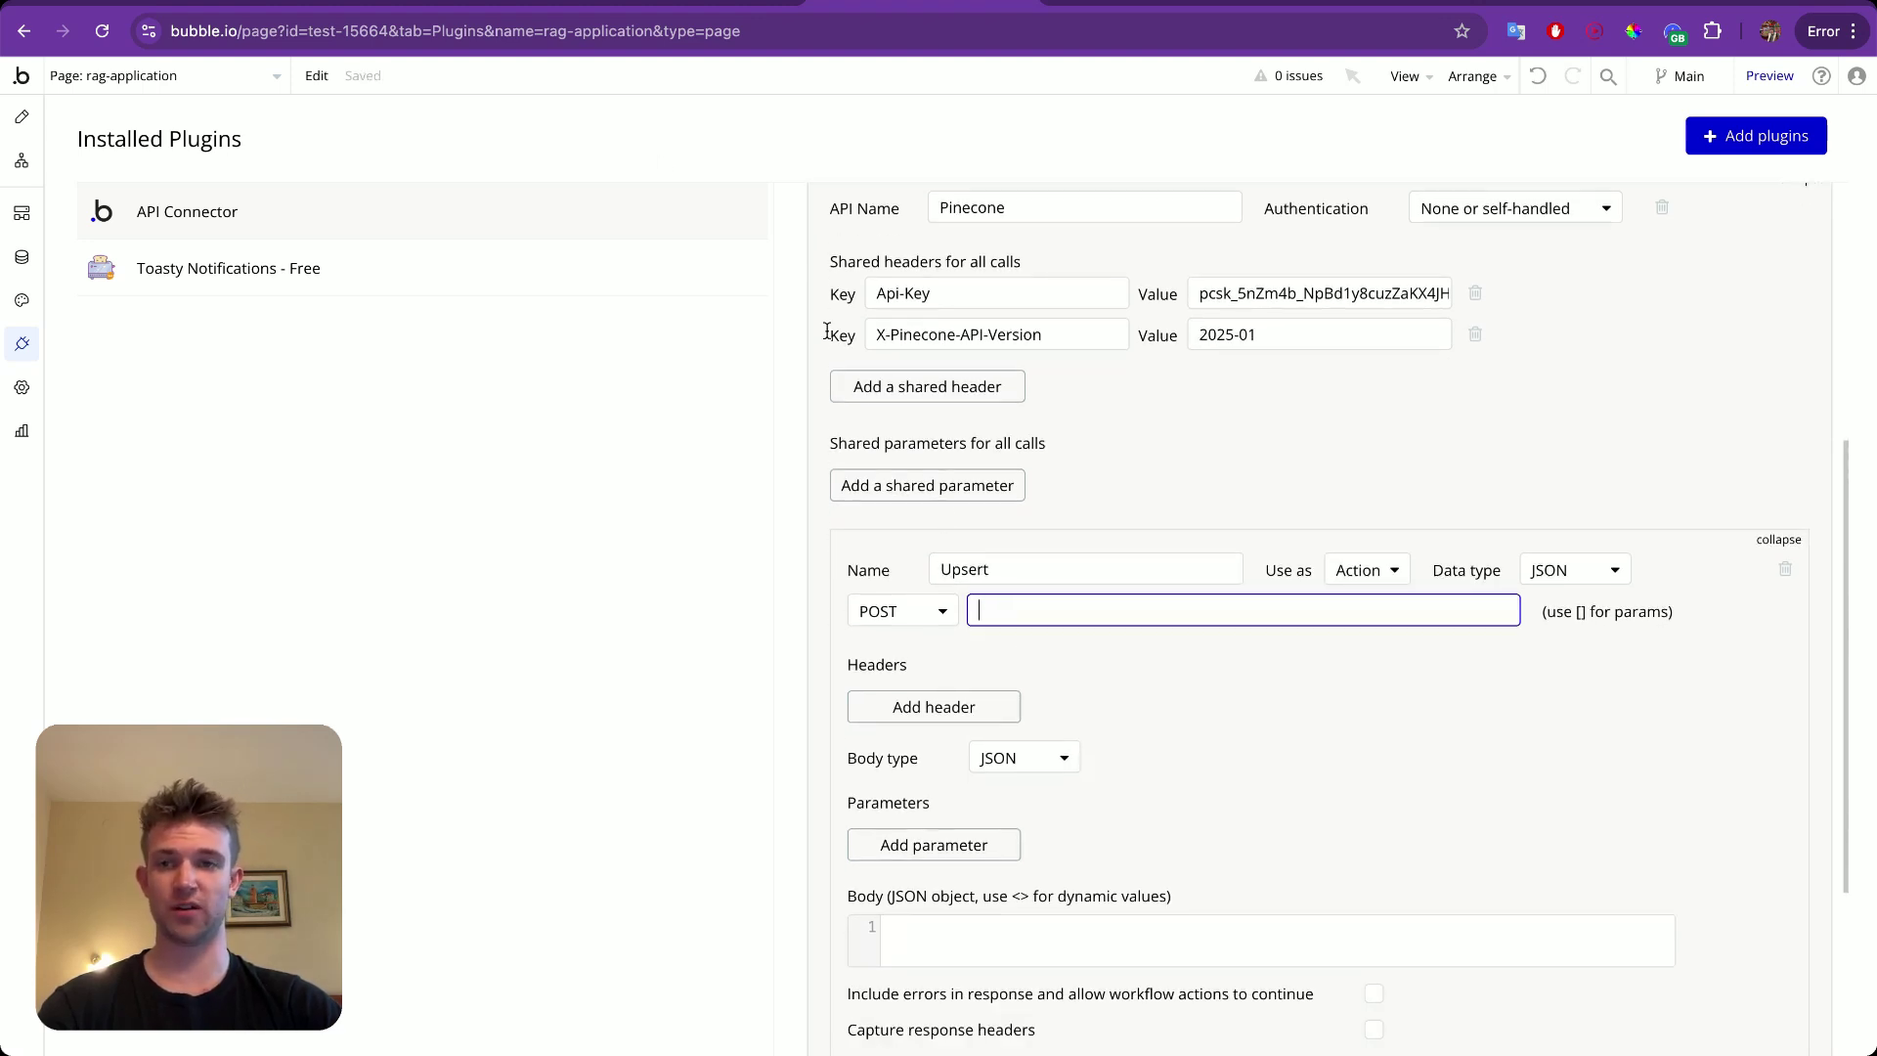
Switch to the Pinecone console, close the generated key dialog, and start a new database index named "f1rag".
click(454, 4)
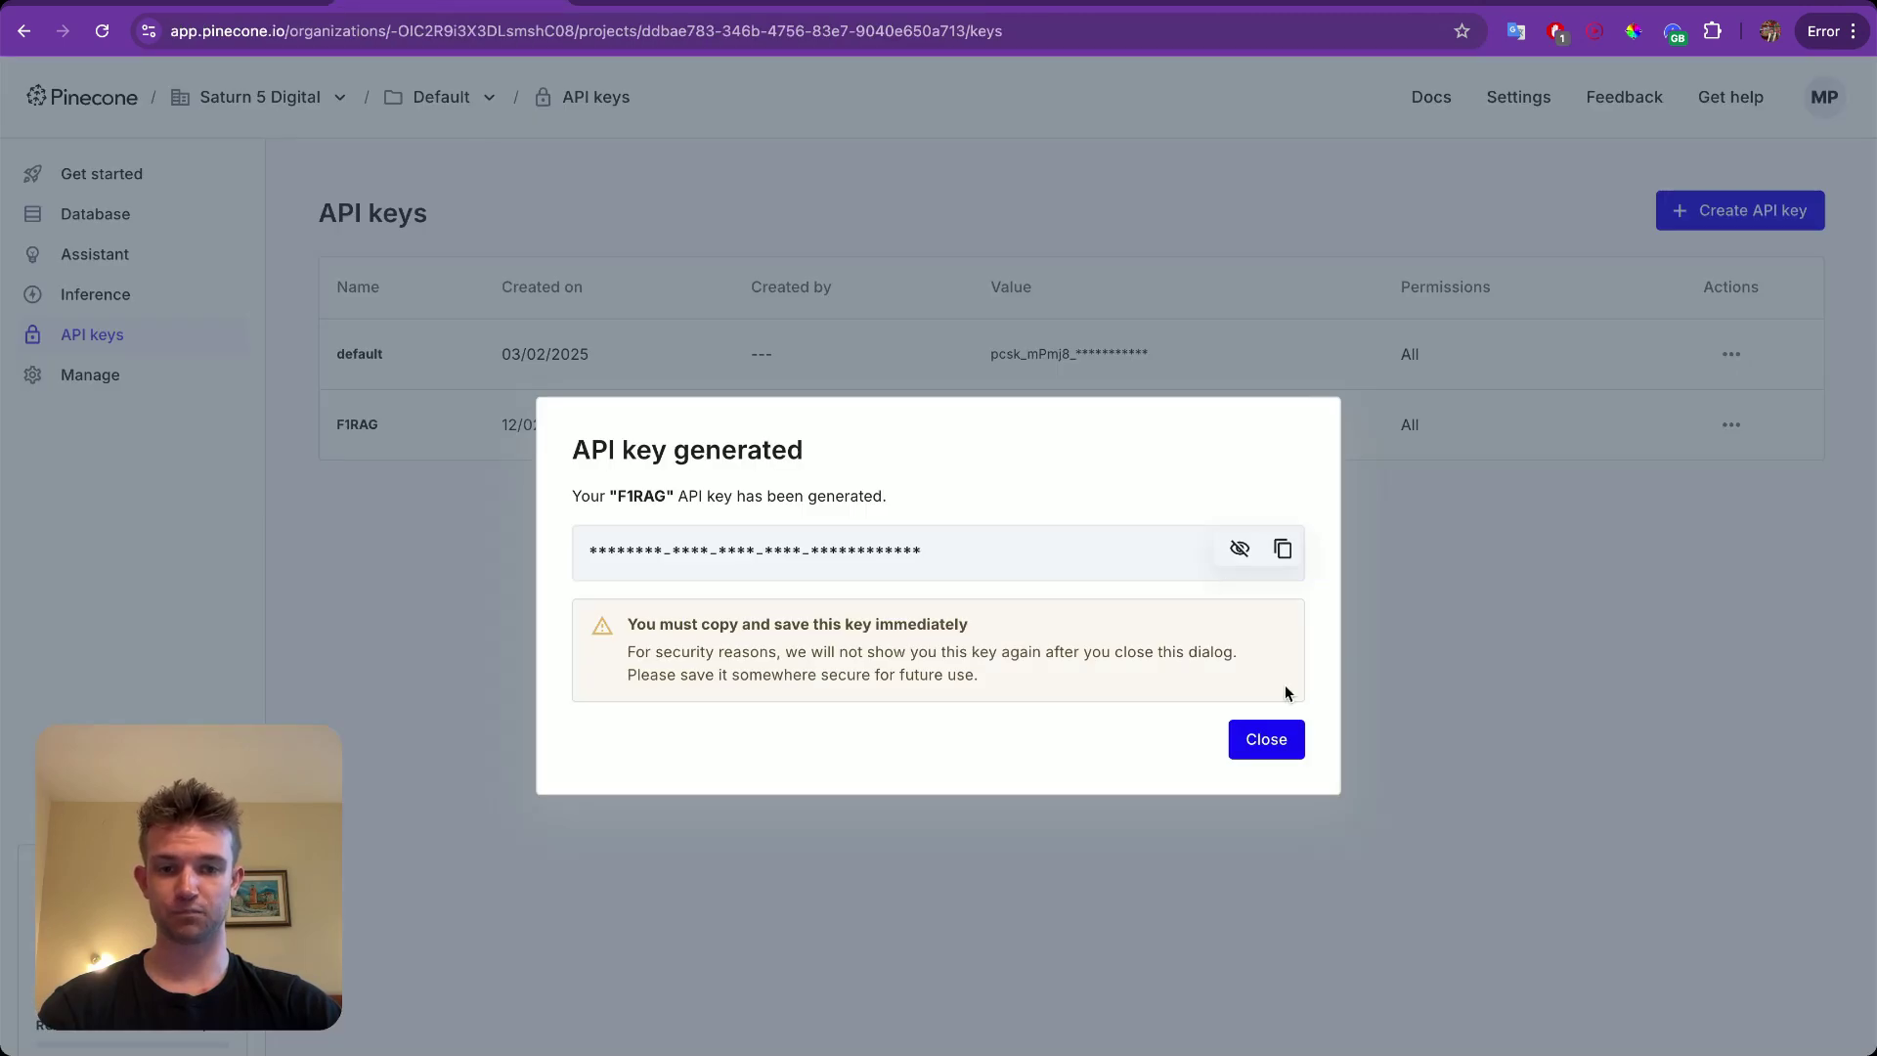
click(1273, 743)
click(136, 215)
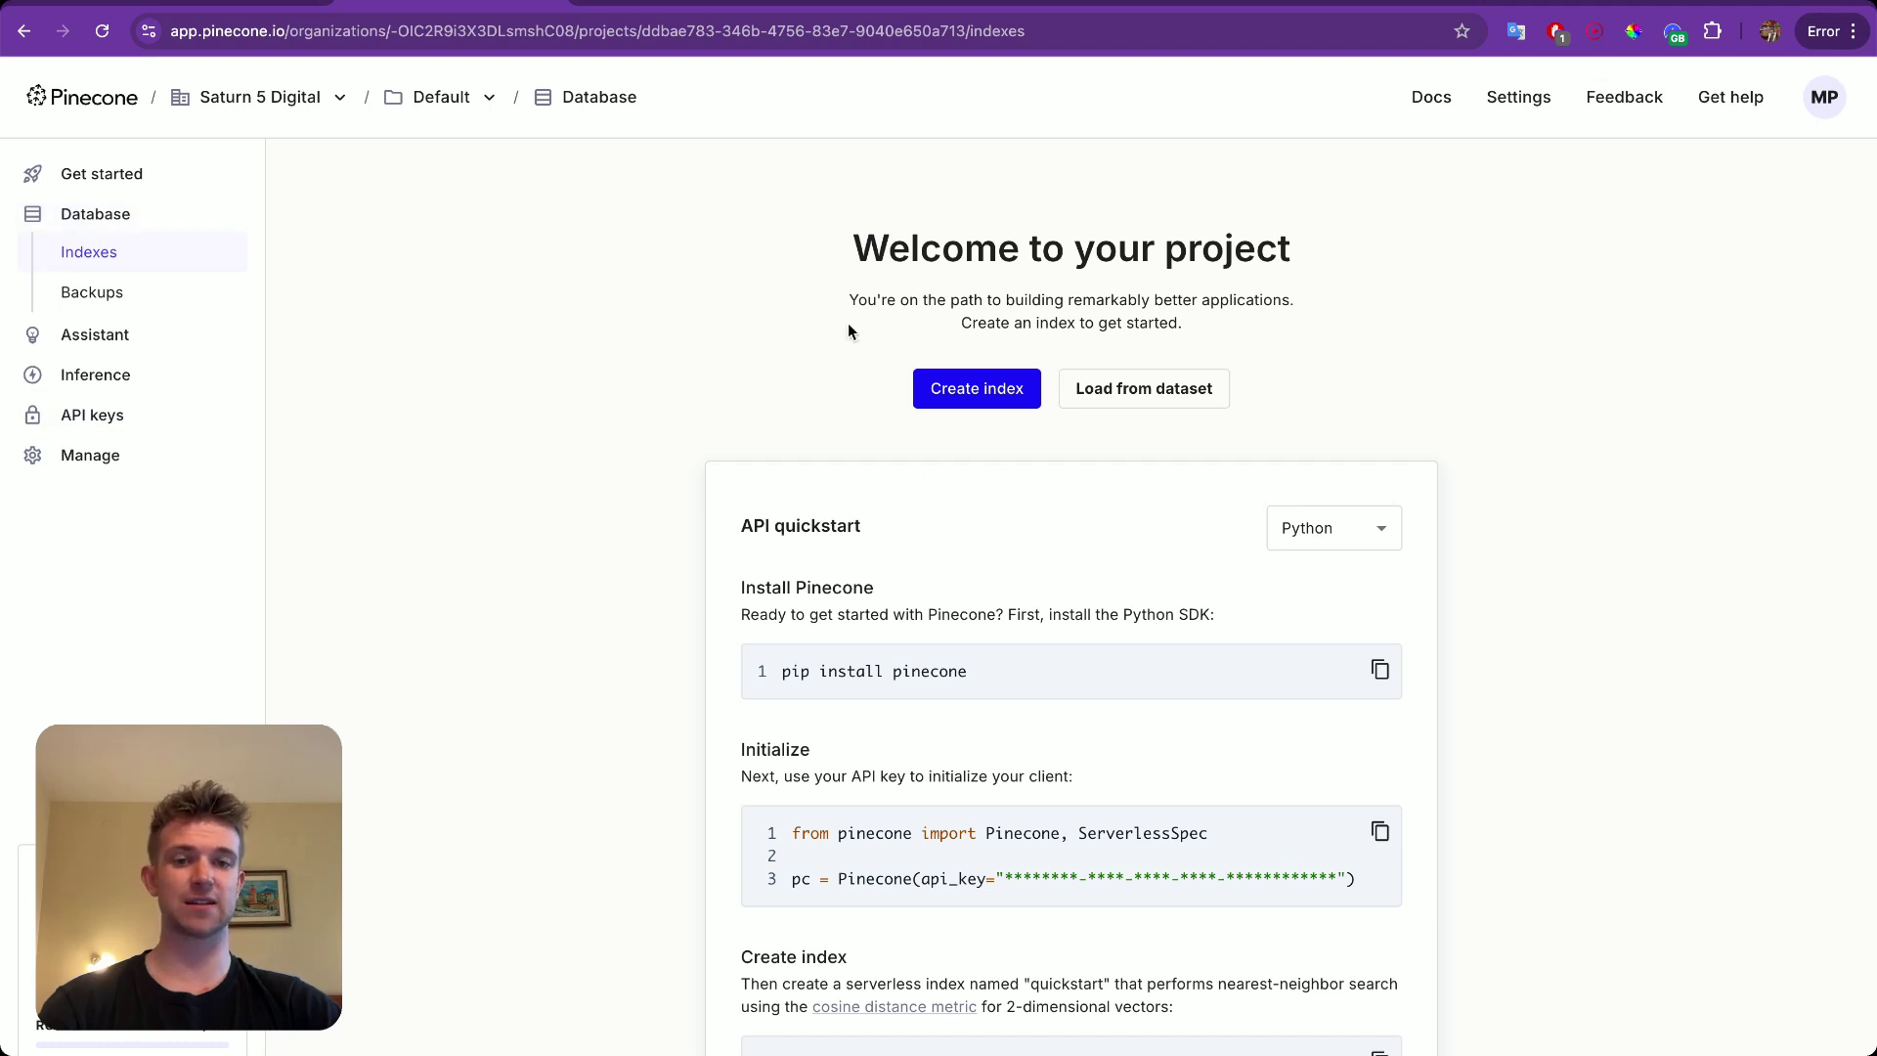
click(960, 408)
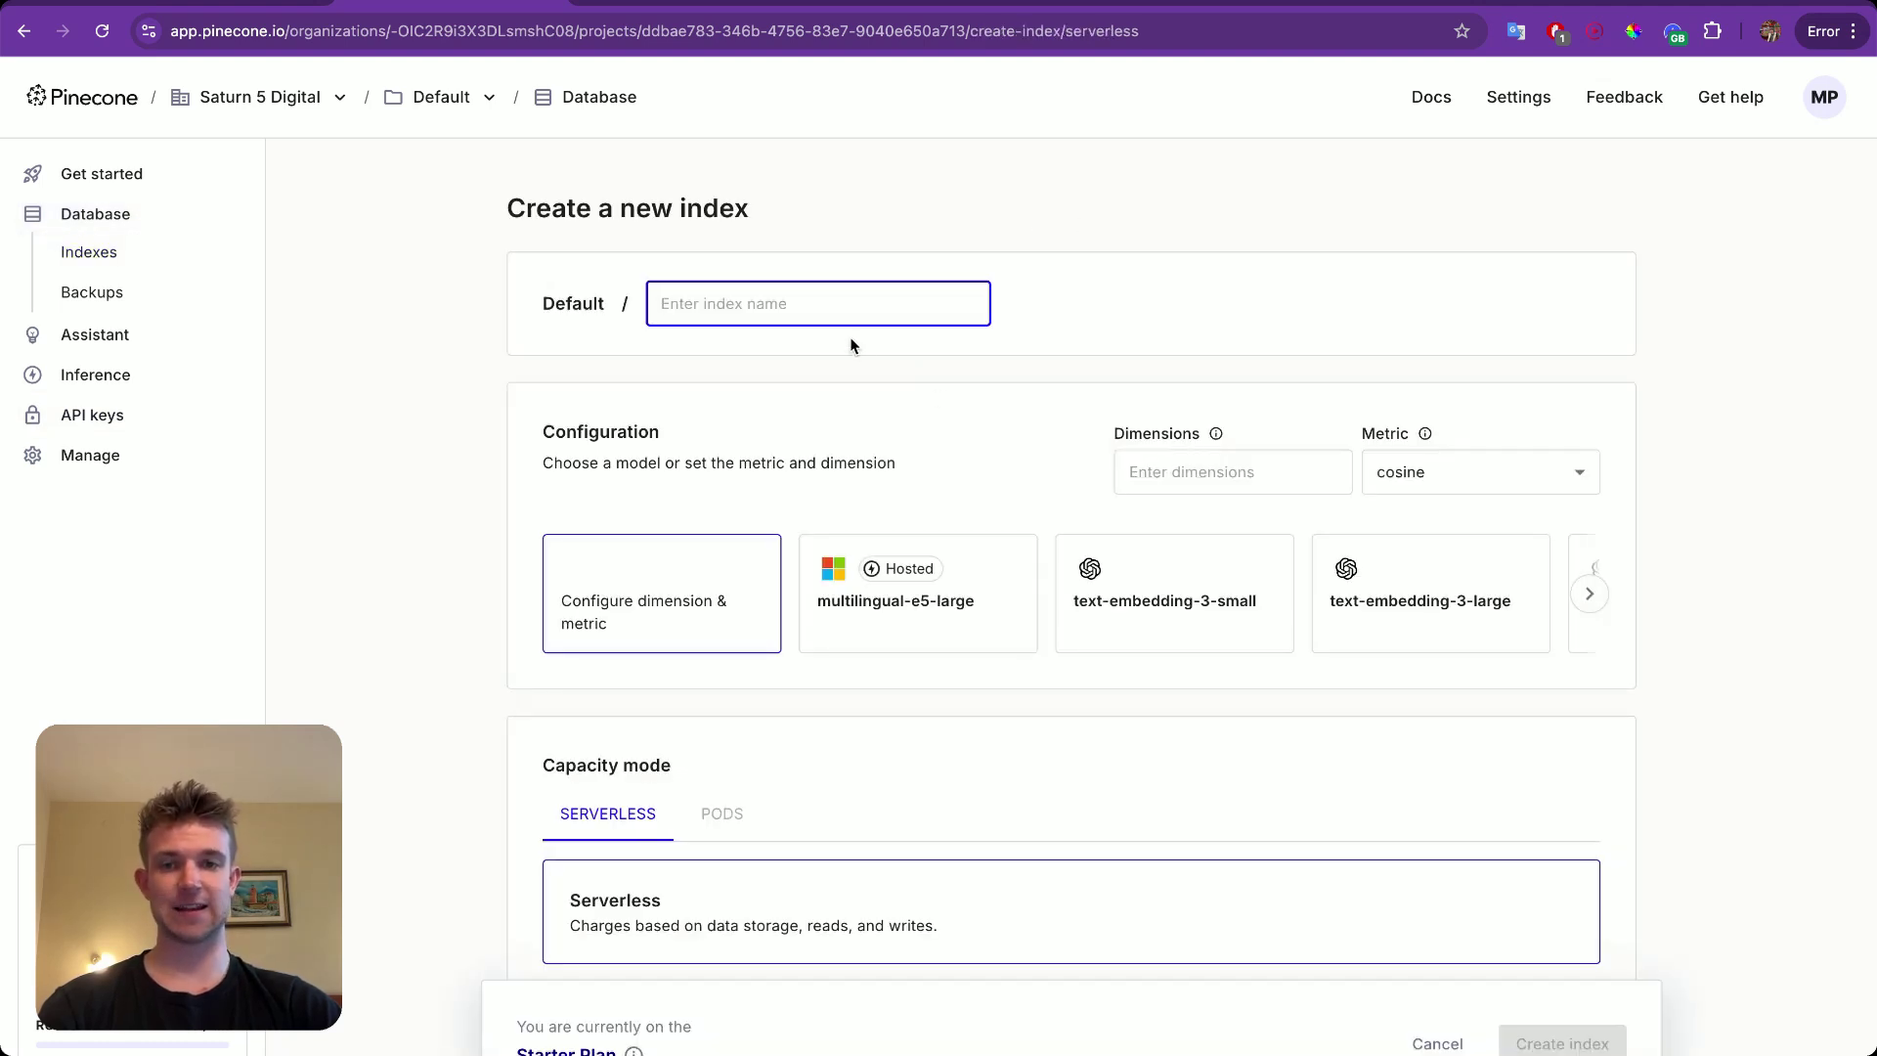
text(F1RAG)
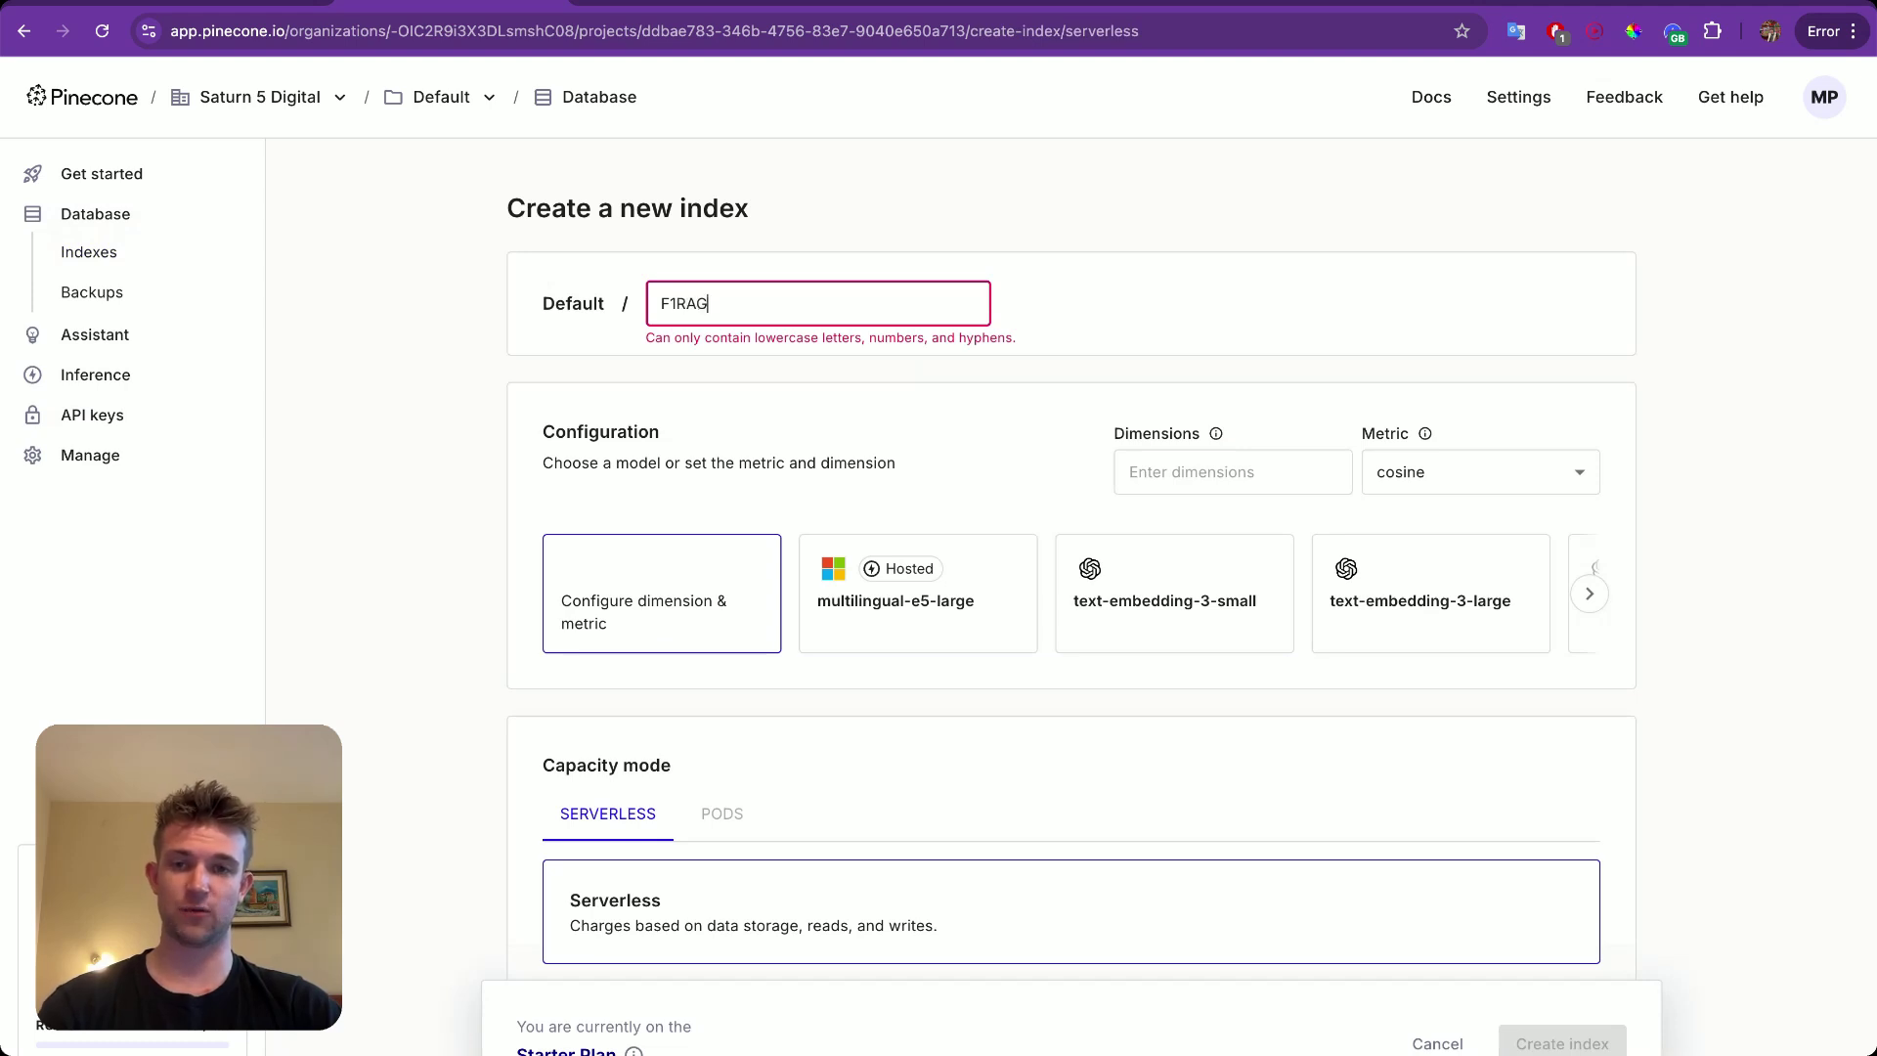
click(1188, 315)
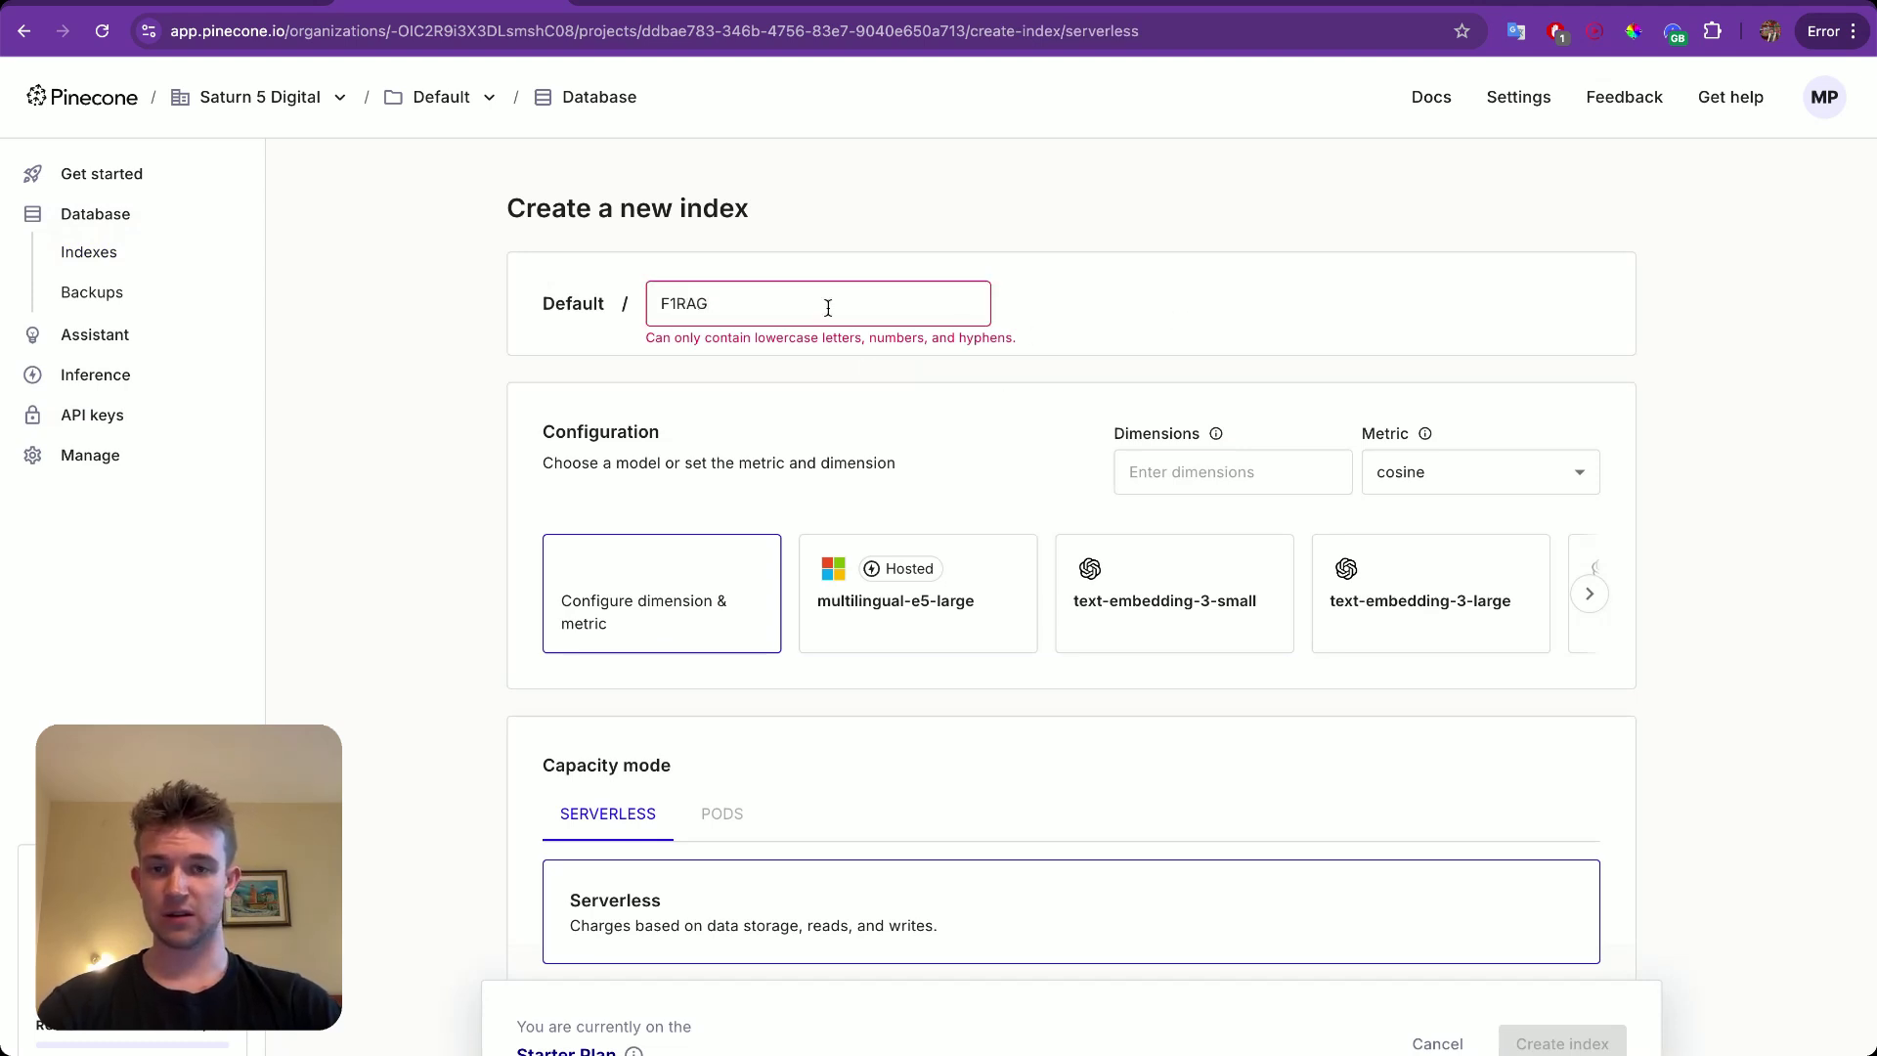
double_click(738, 303)
text(f1rag)
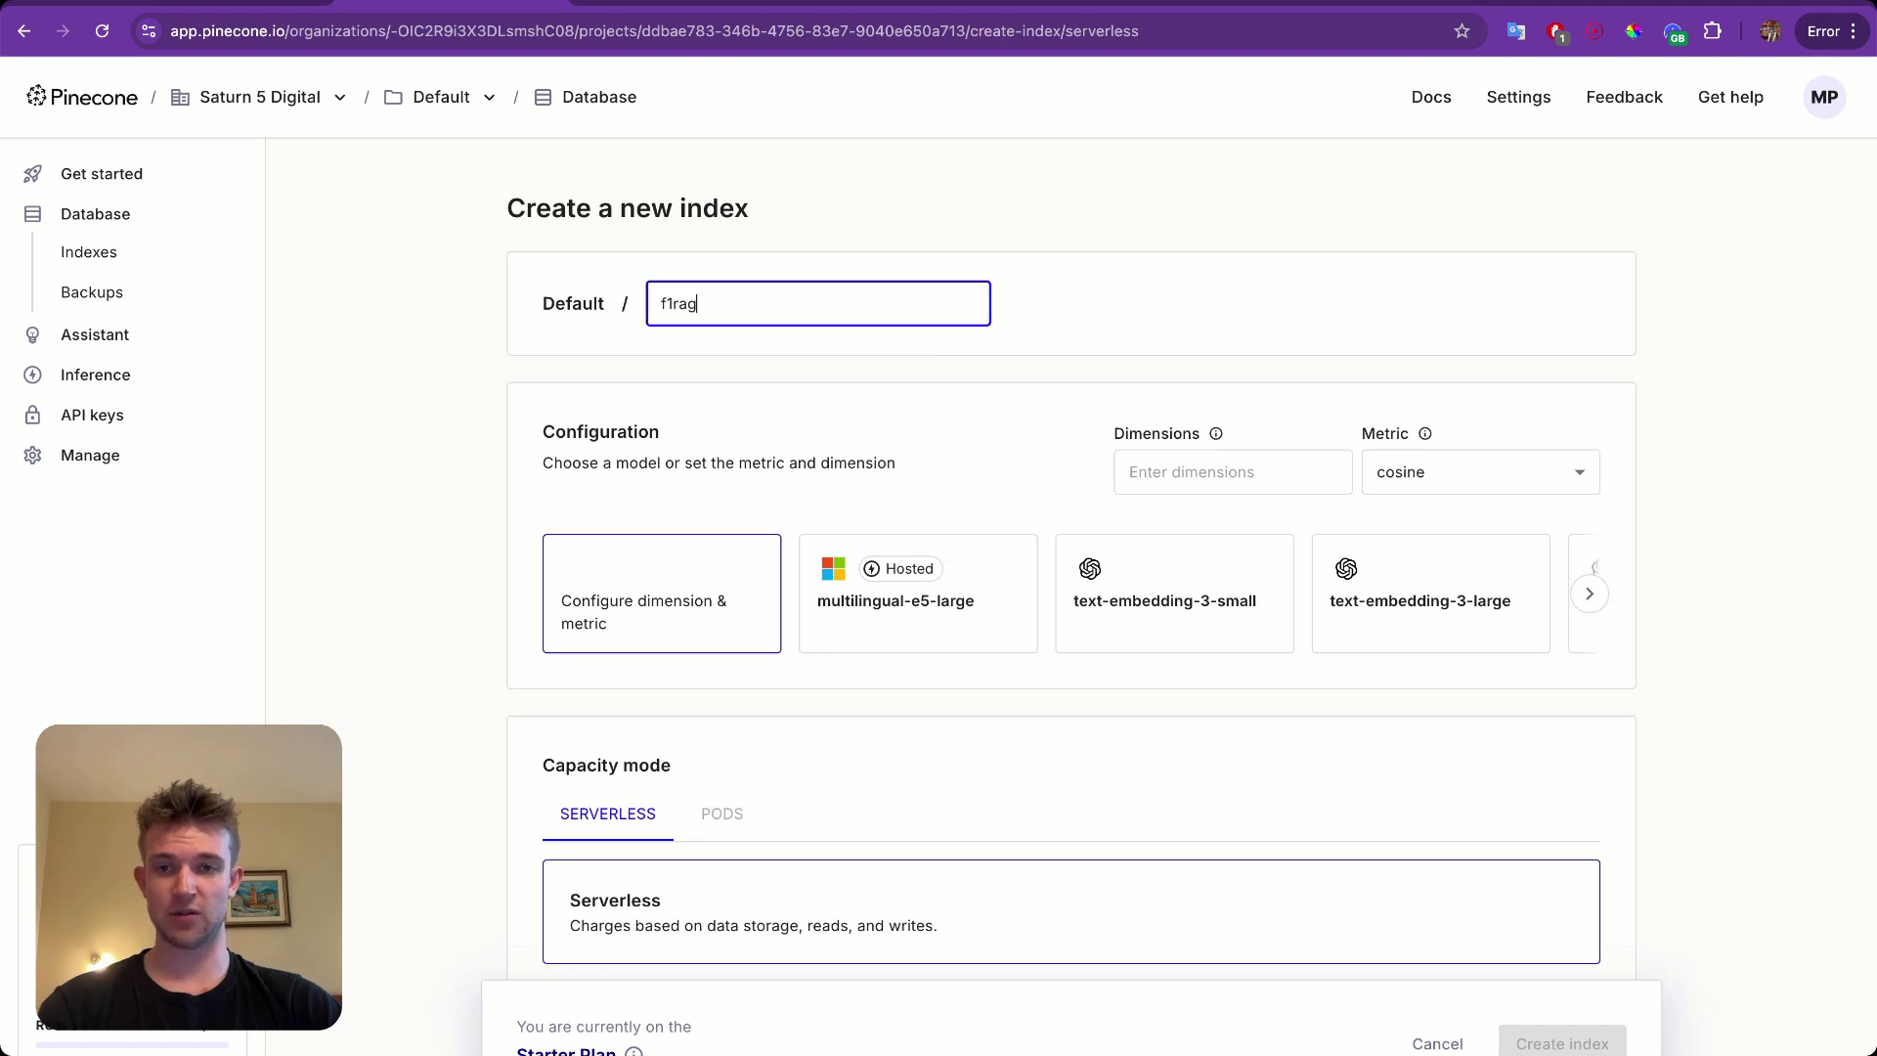
click(1048, 284)
Compare the text-embedding-3-large and text-embedding-ada-002 presets and configure the index with text-embedding-ada-002.
scroll(1049, 290, down, 1)
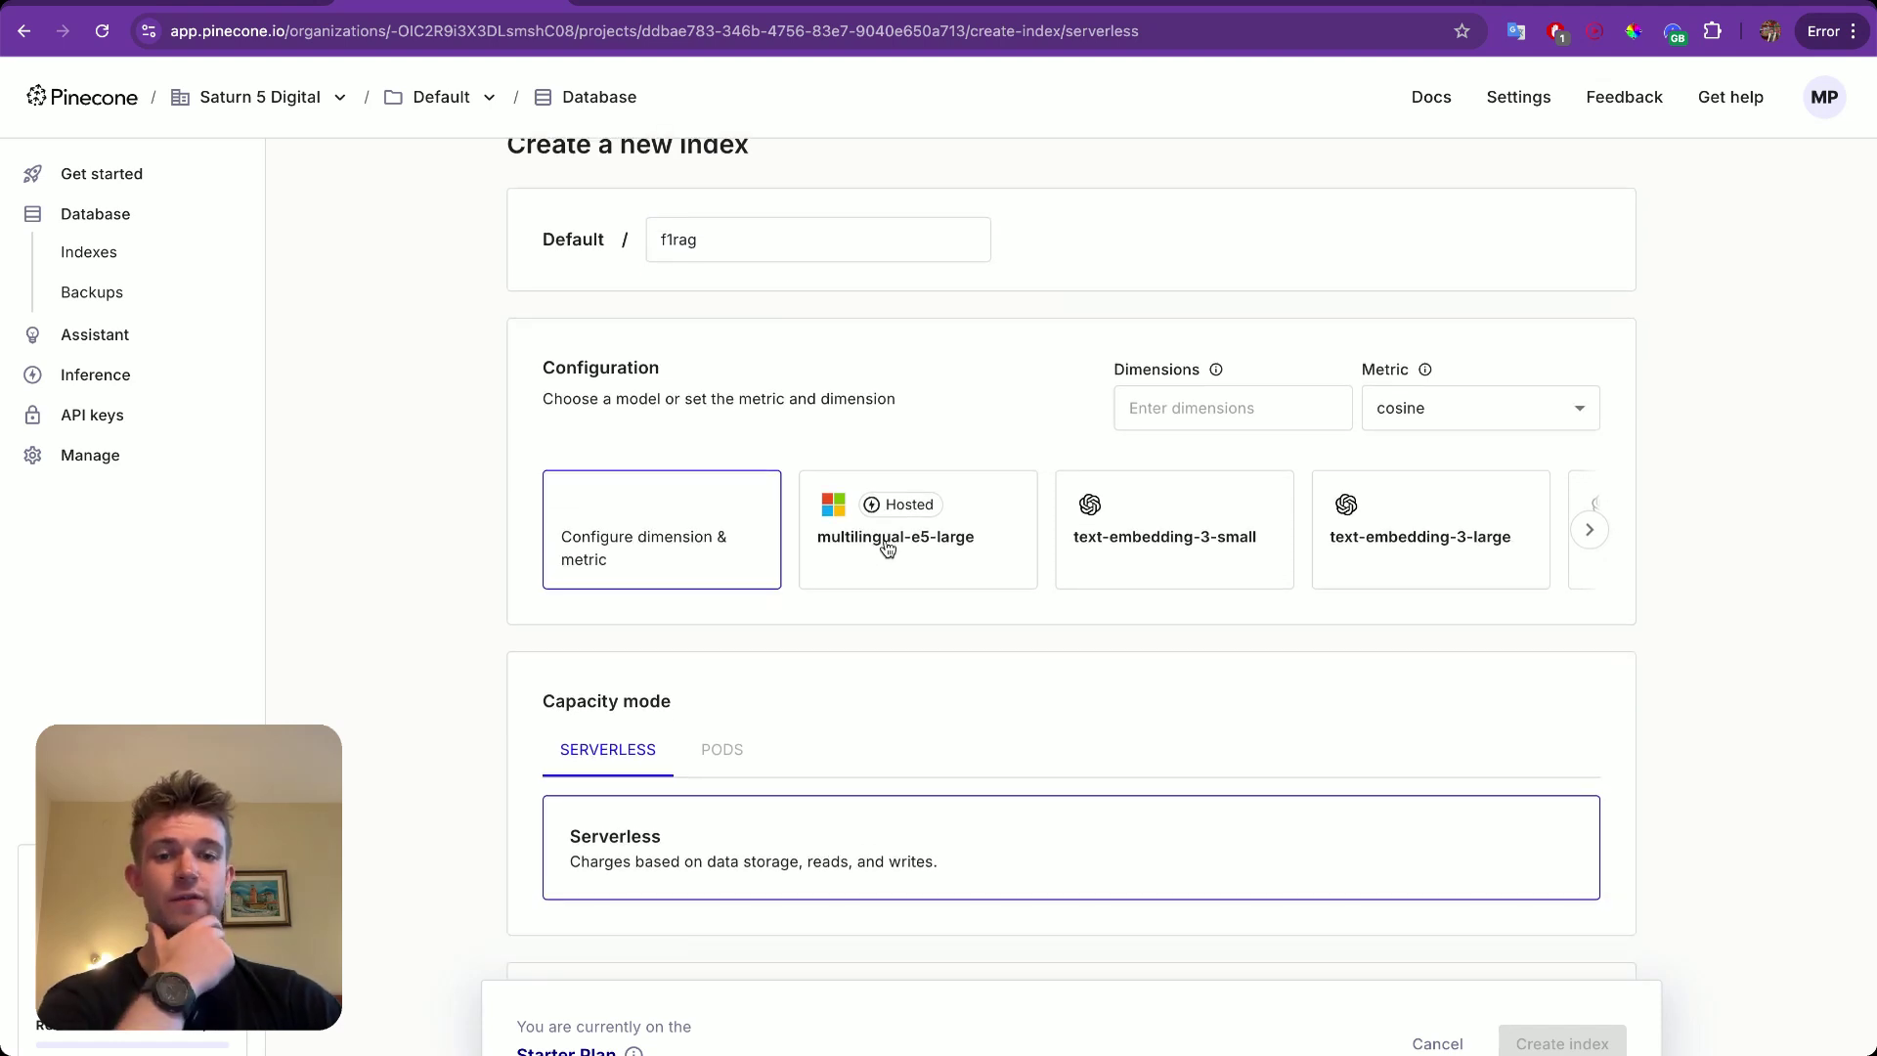
scroll(1105, 551, right, 3)
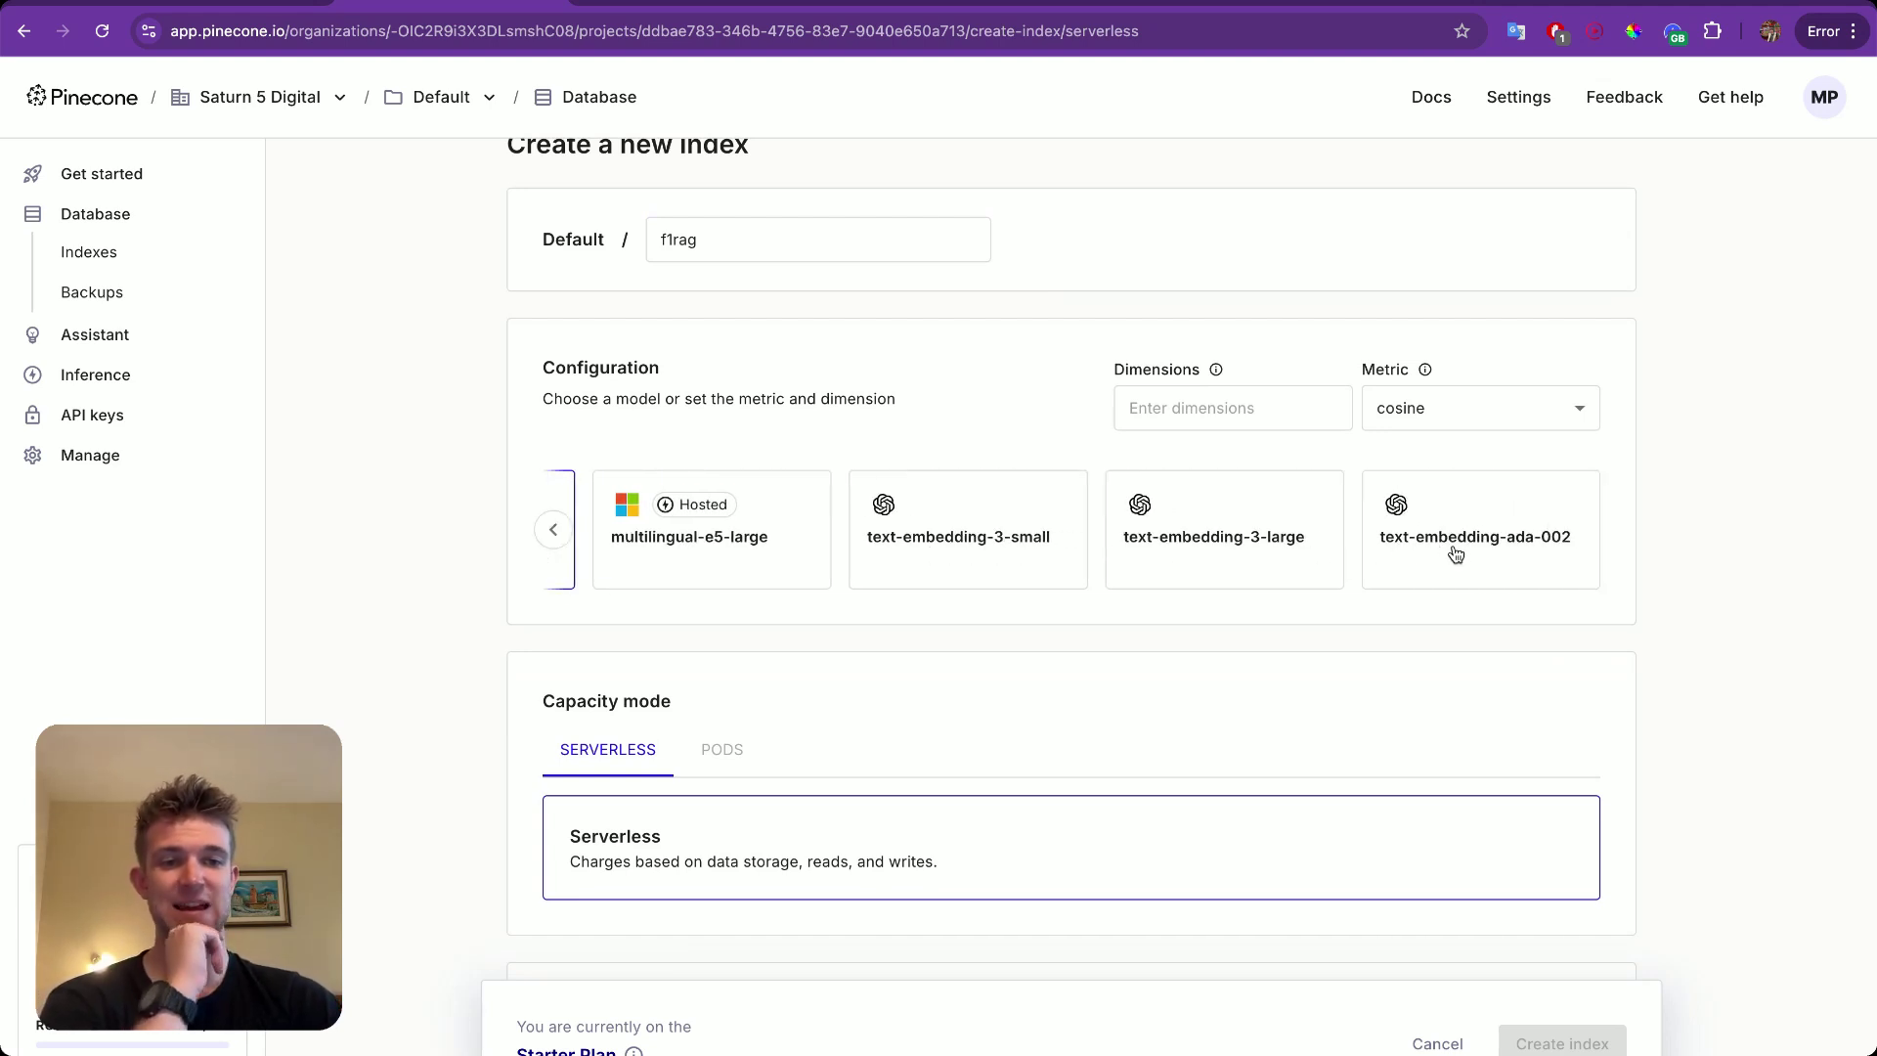
click(1550, 548)
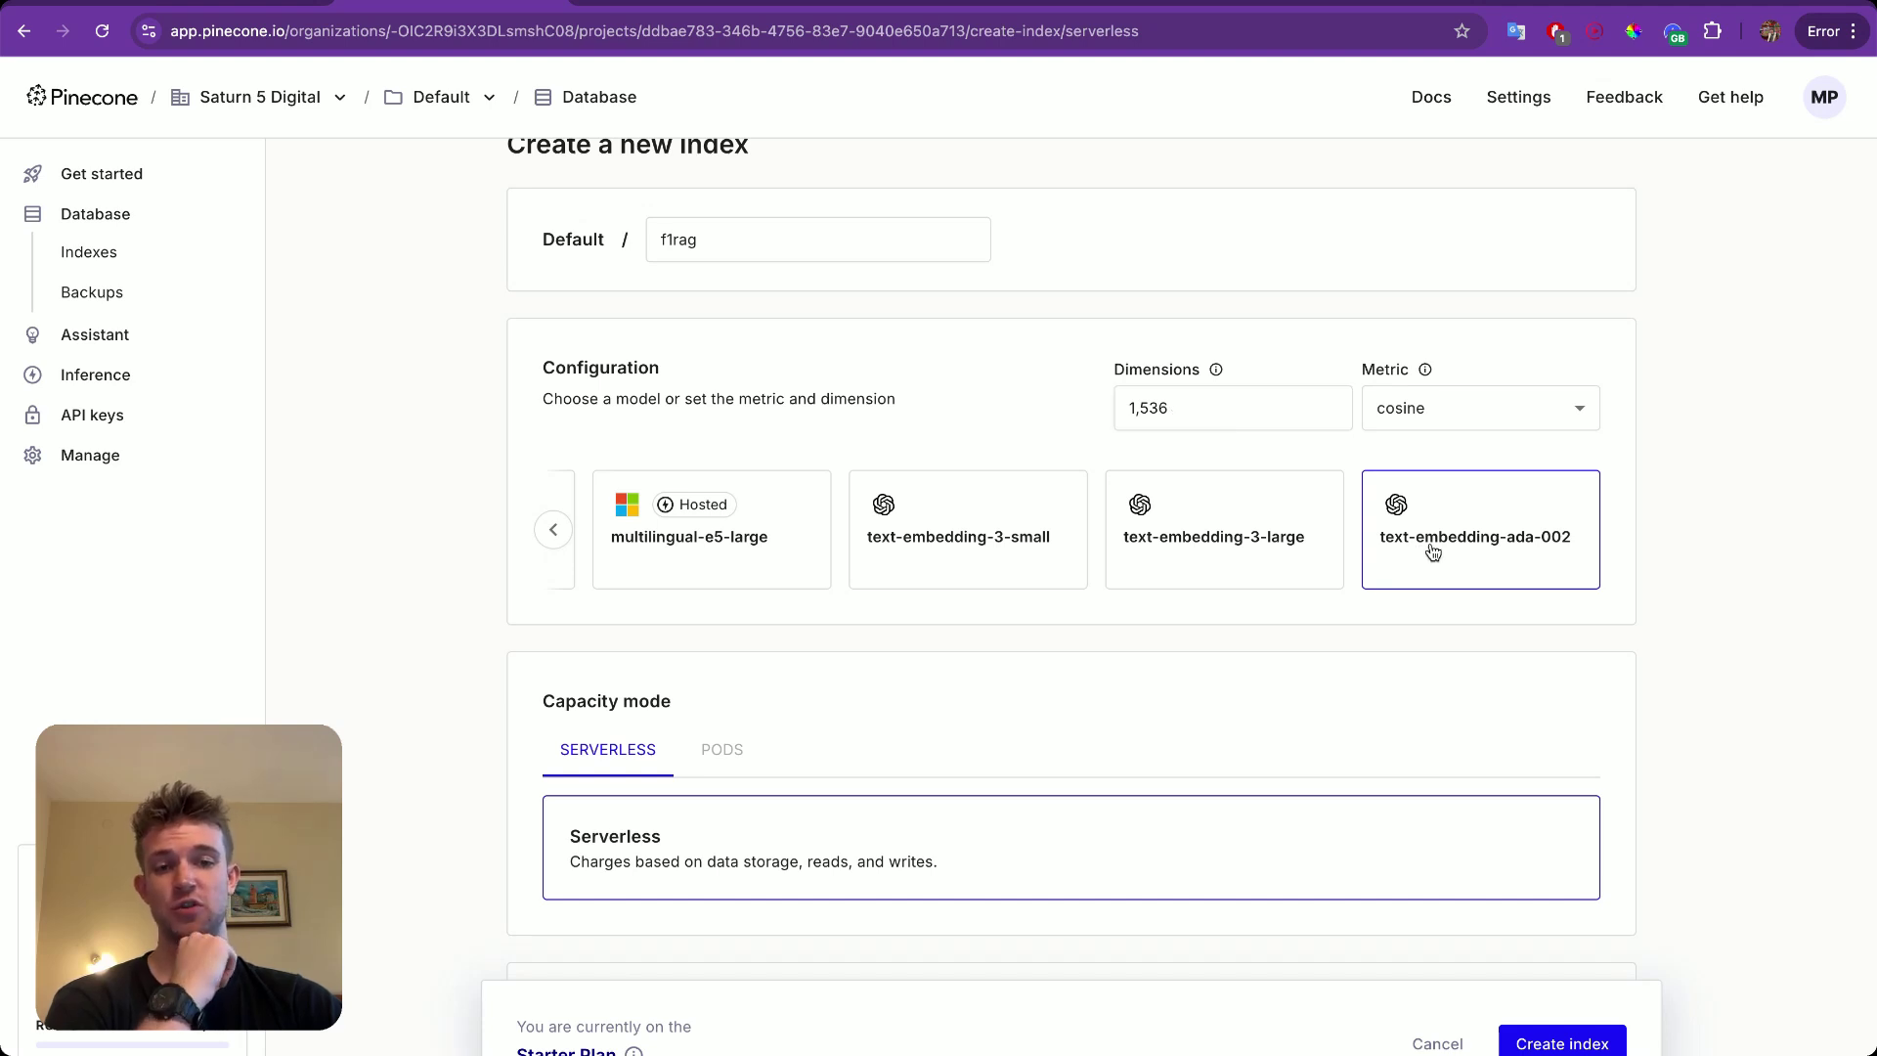
click(1187, 537)
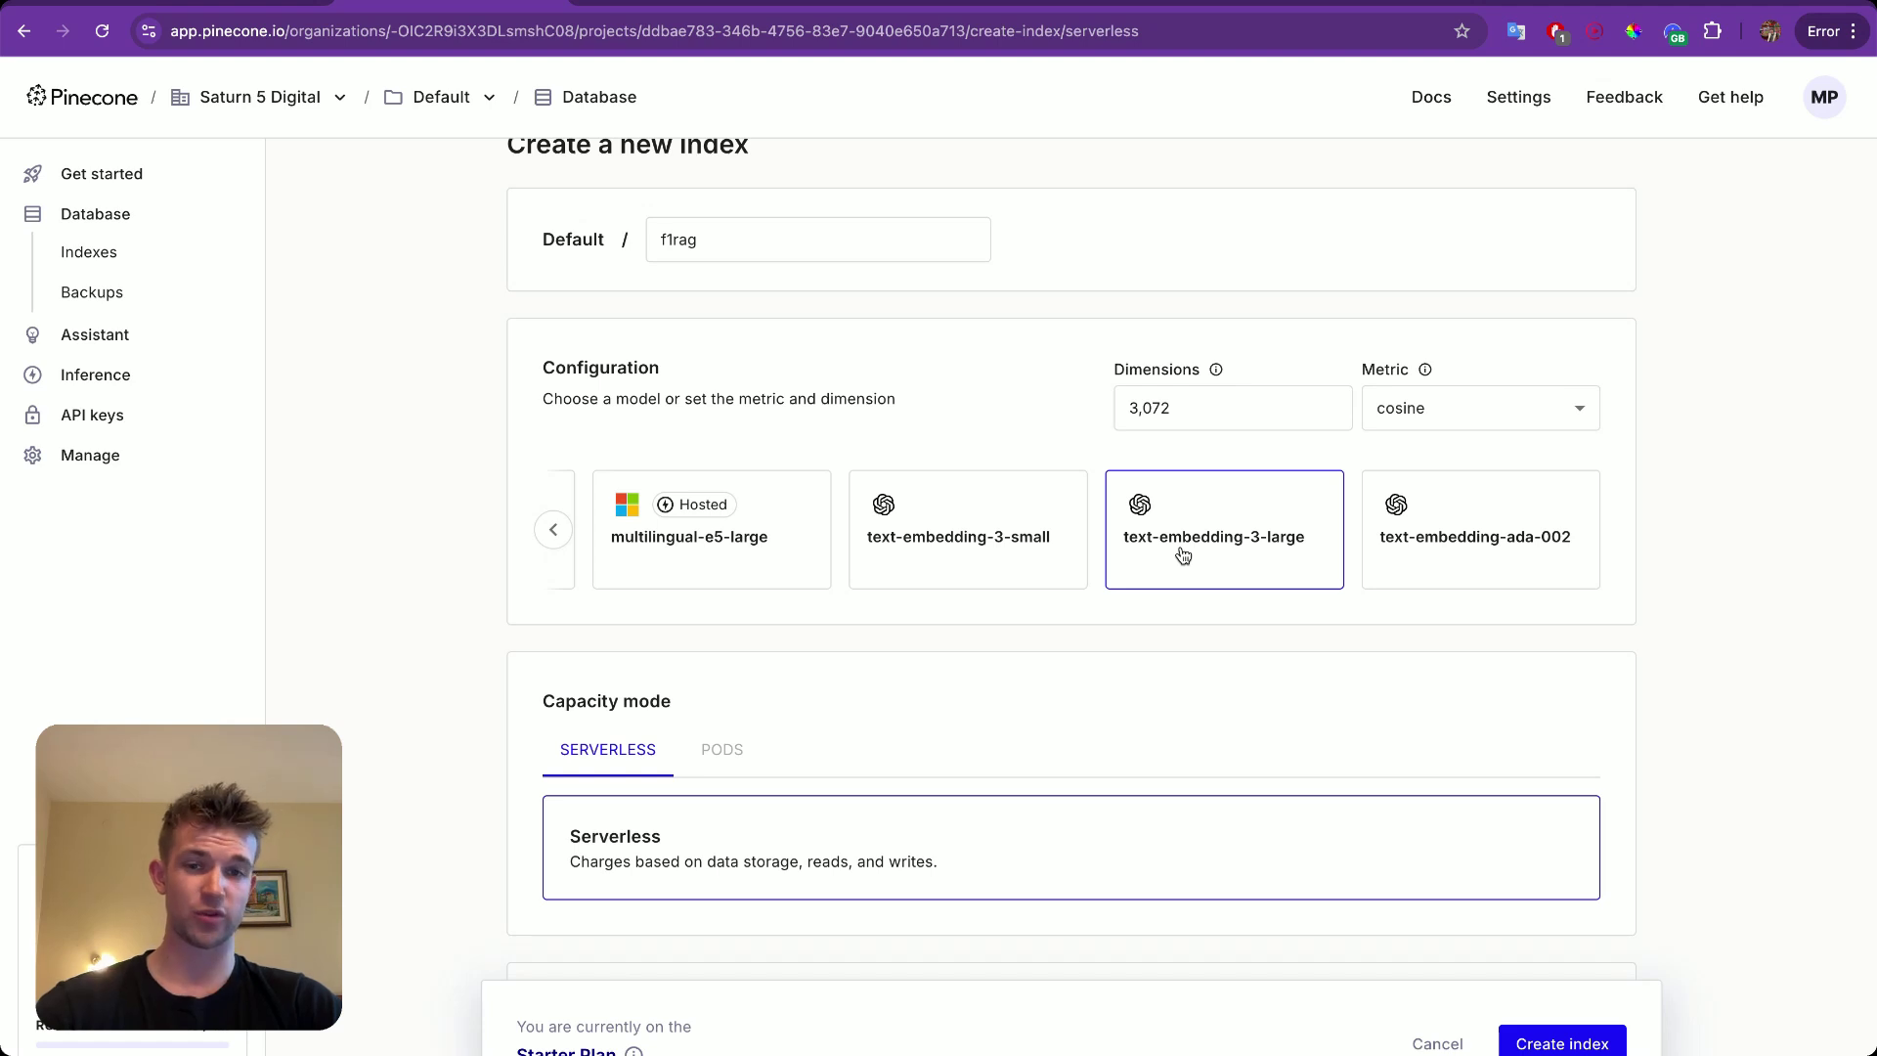
drag(1173, 408, 1114, 402)
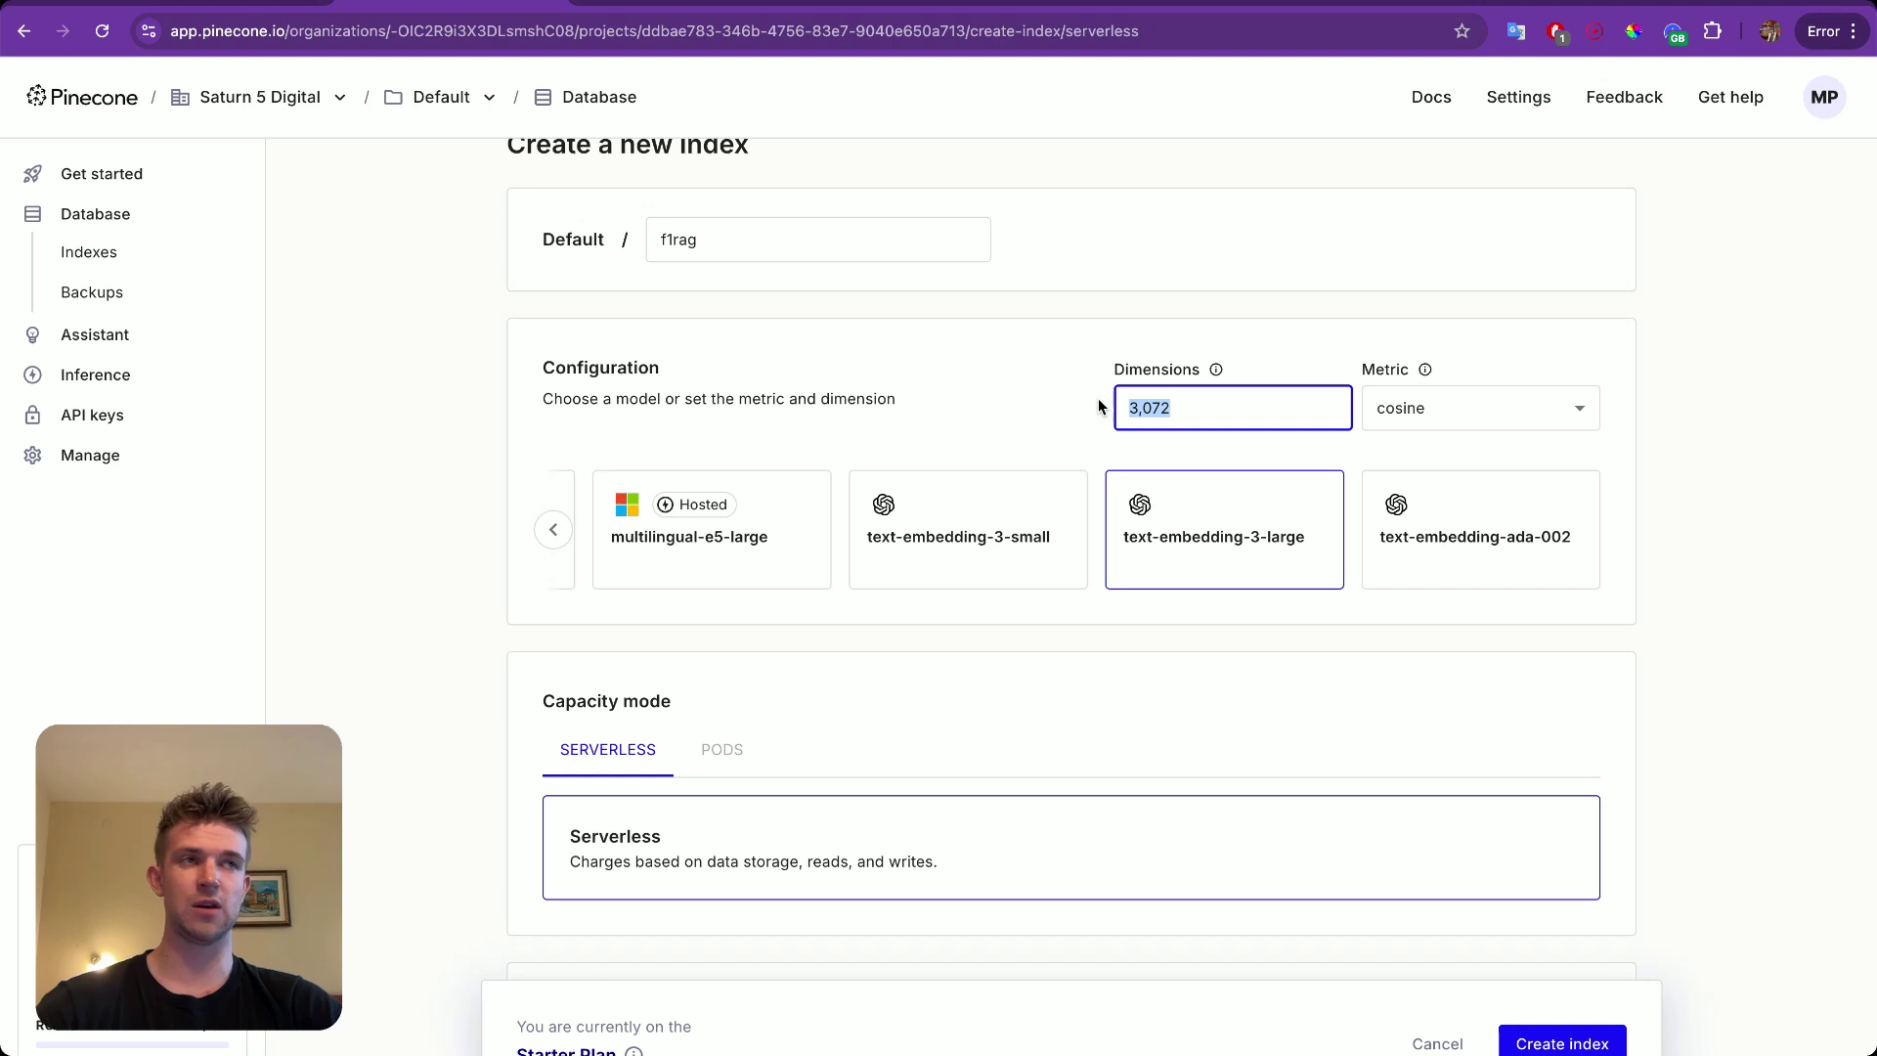
click(1524, 569)
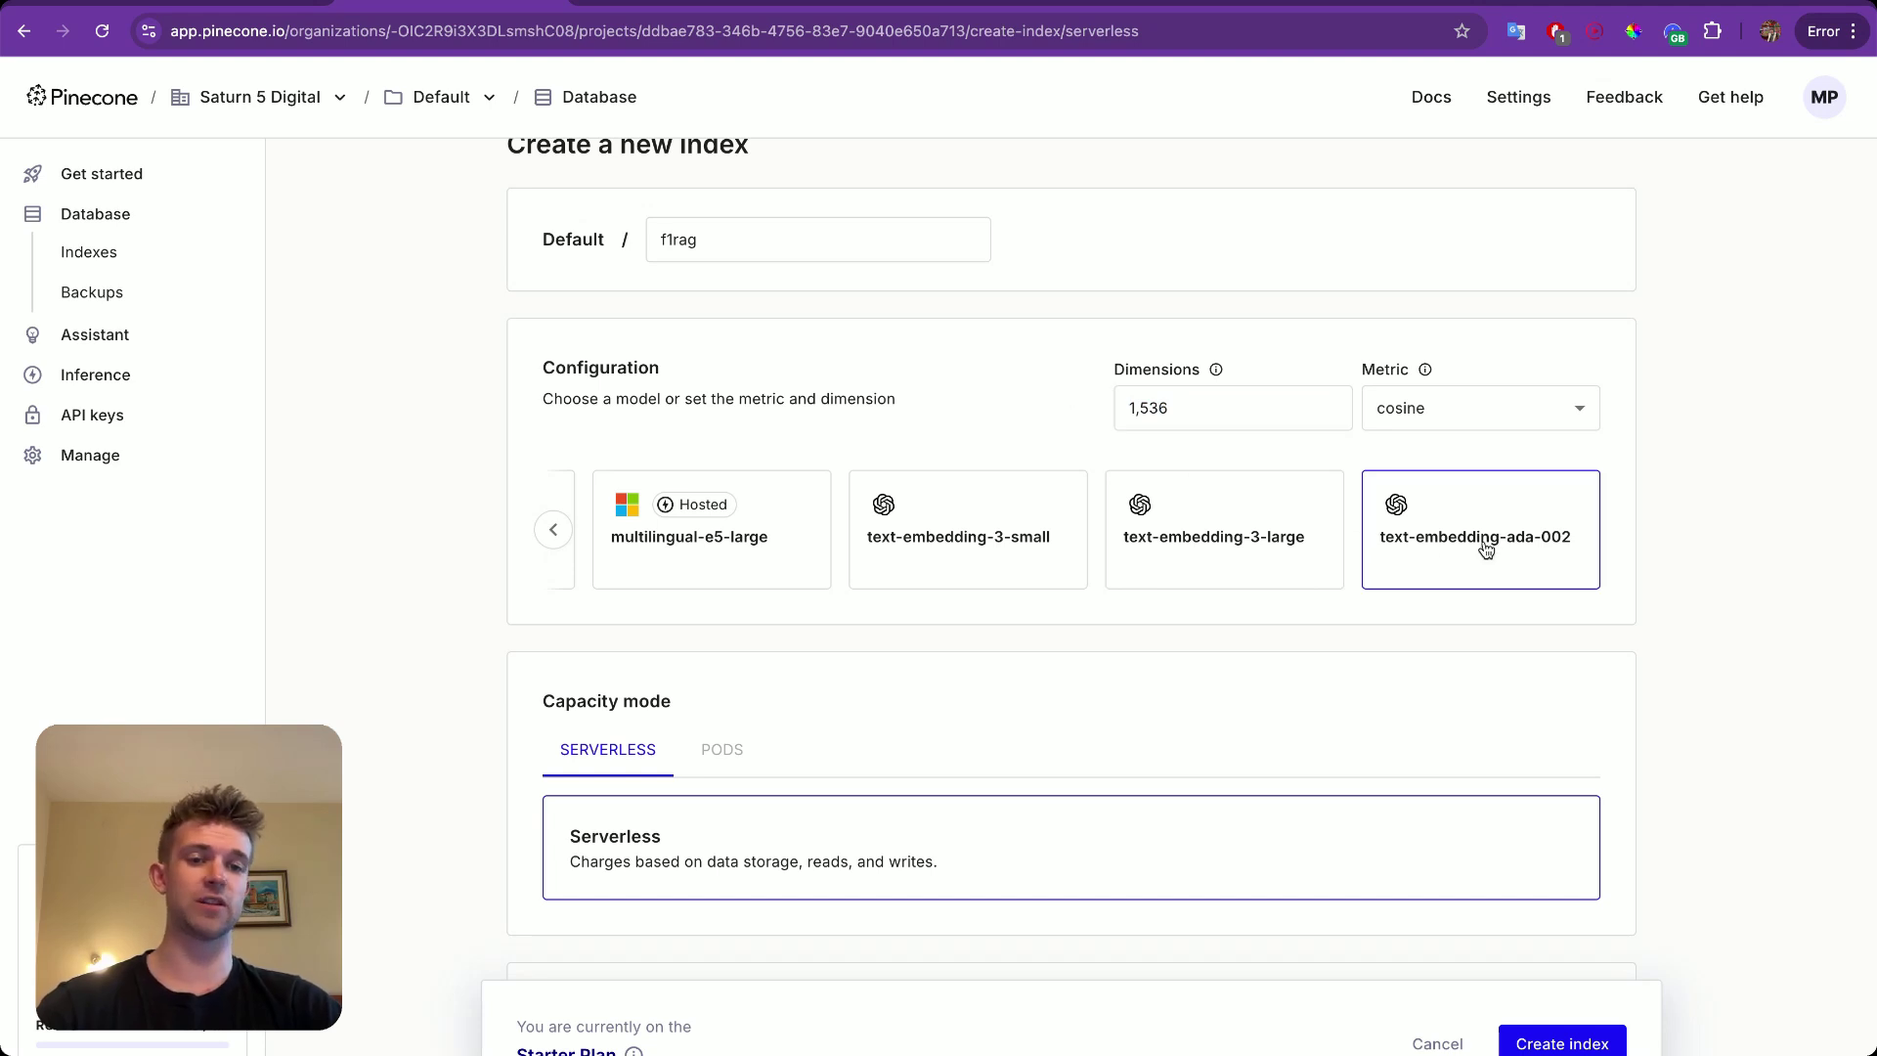
Switch to the Bubble editor and expand the OpenAI Get Embeddings call to check which embedding model its body uses.
click(925, 3)
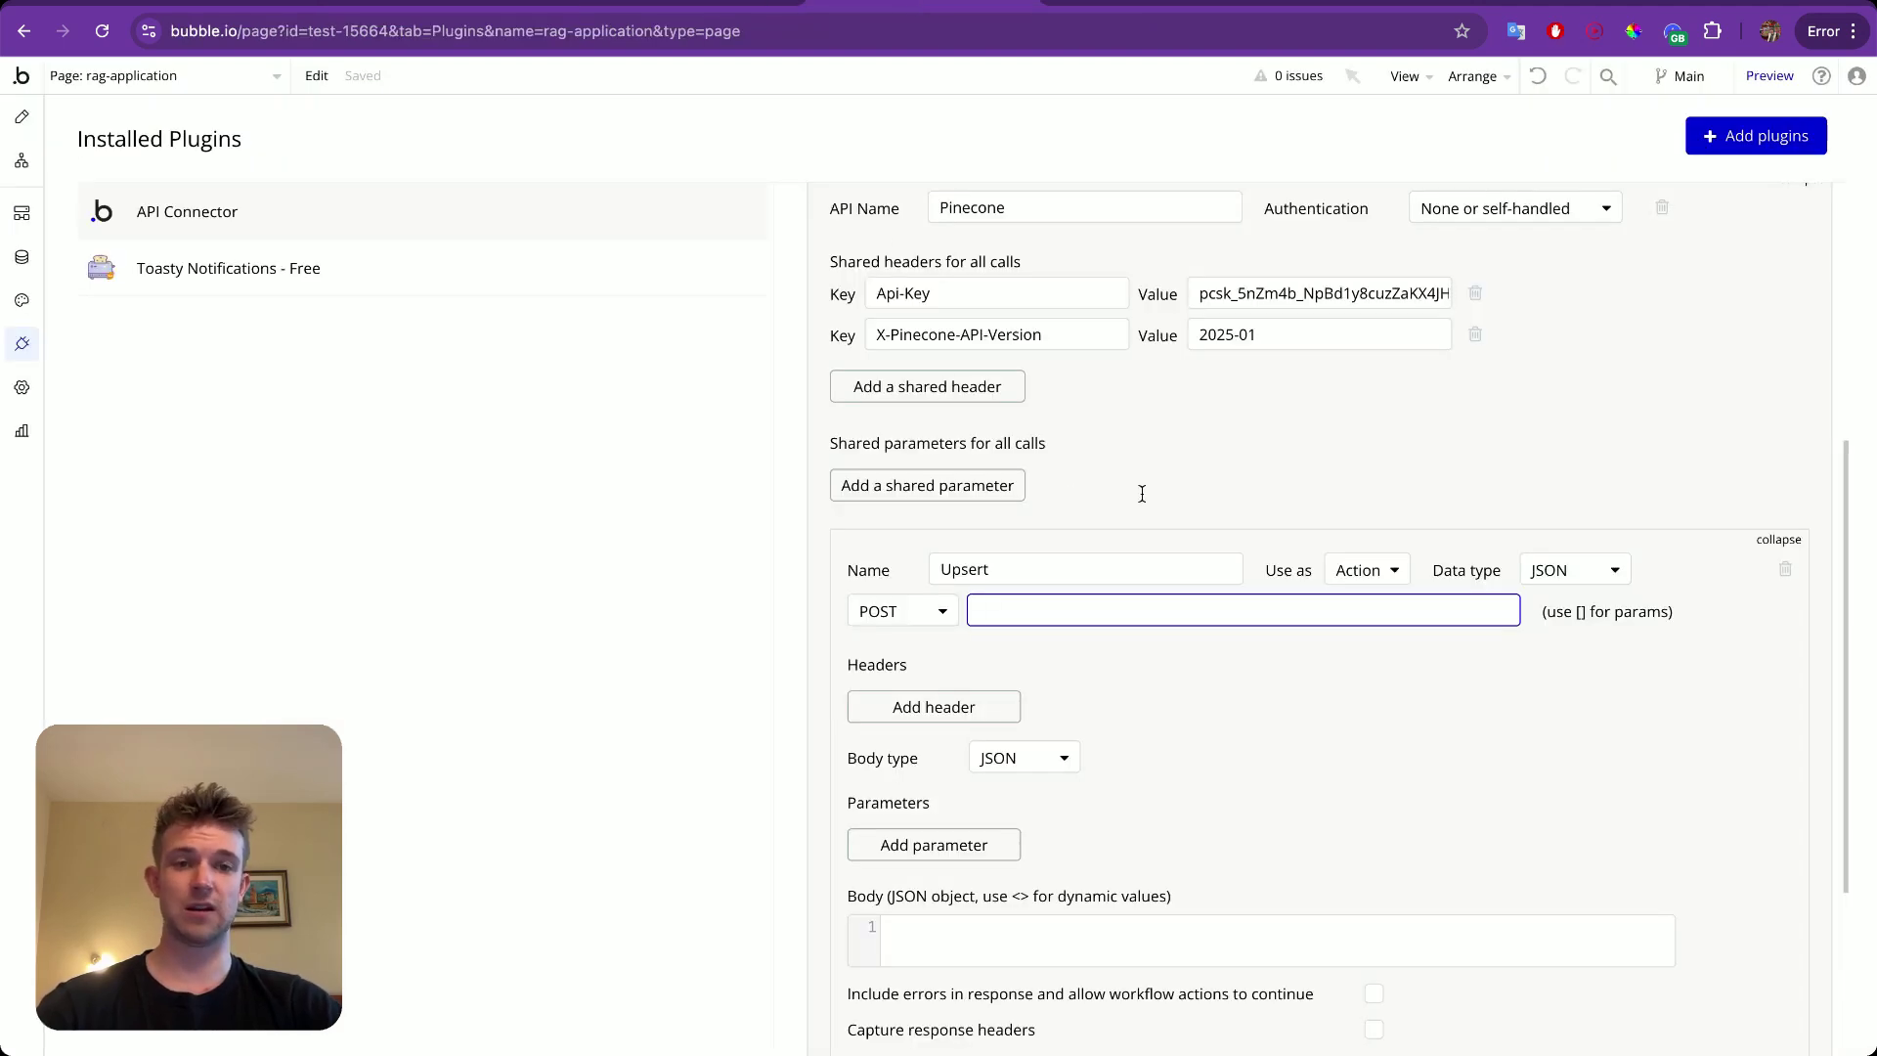
scroll(1142, 494, up, 5)
click(1797, 616)
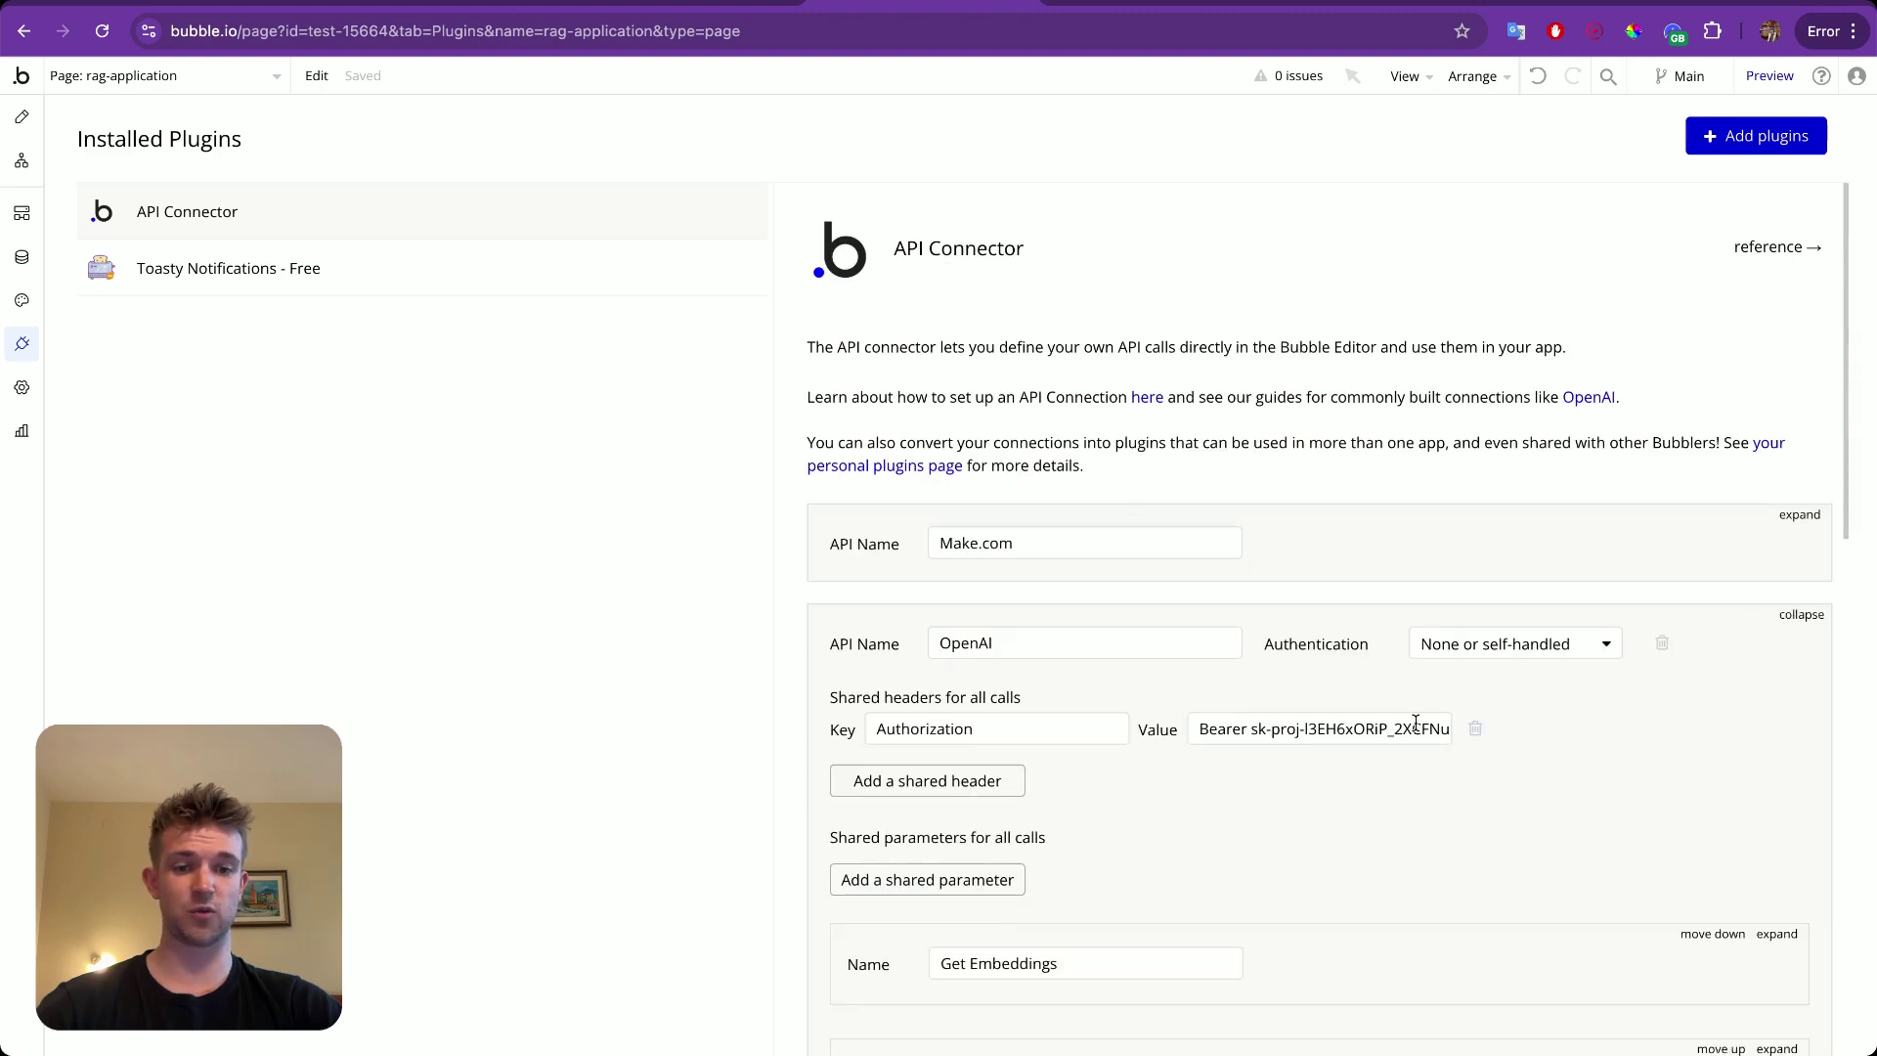
scroll(1416, 723, down, 3)
click(1776, 674)
scroll(1387, 729, down, 3)
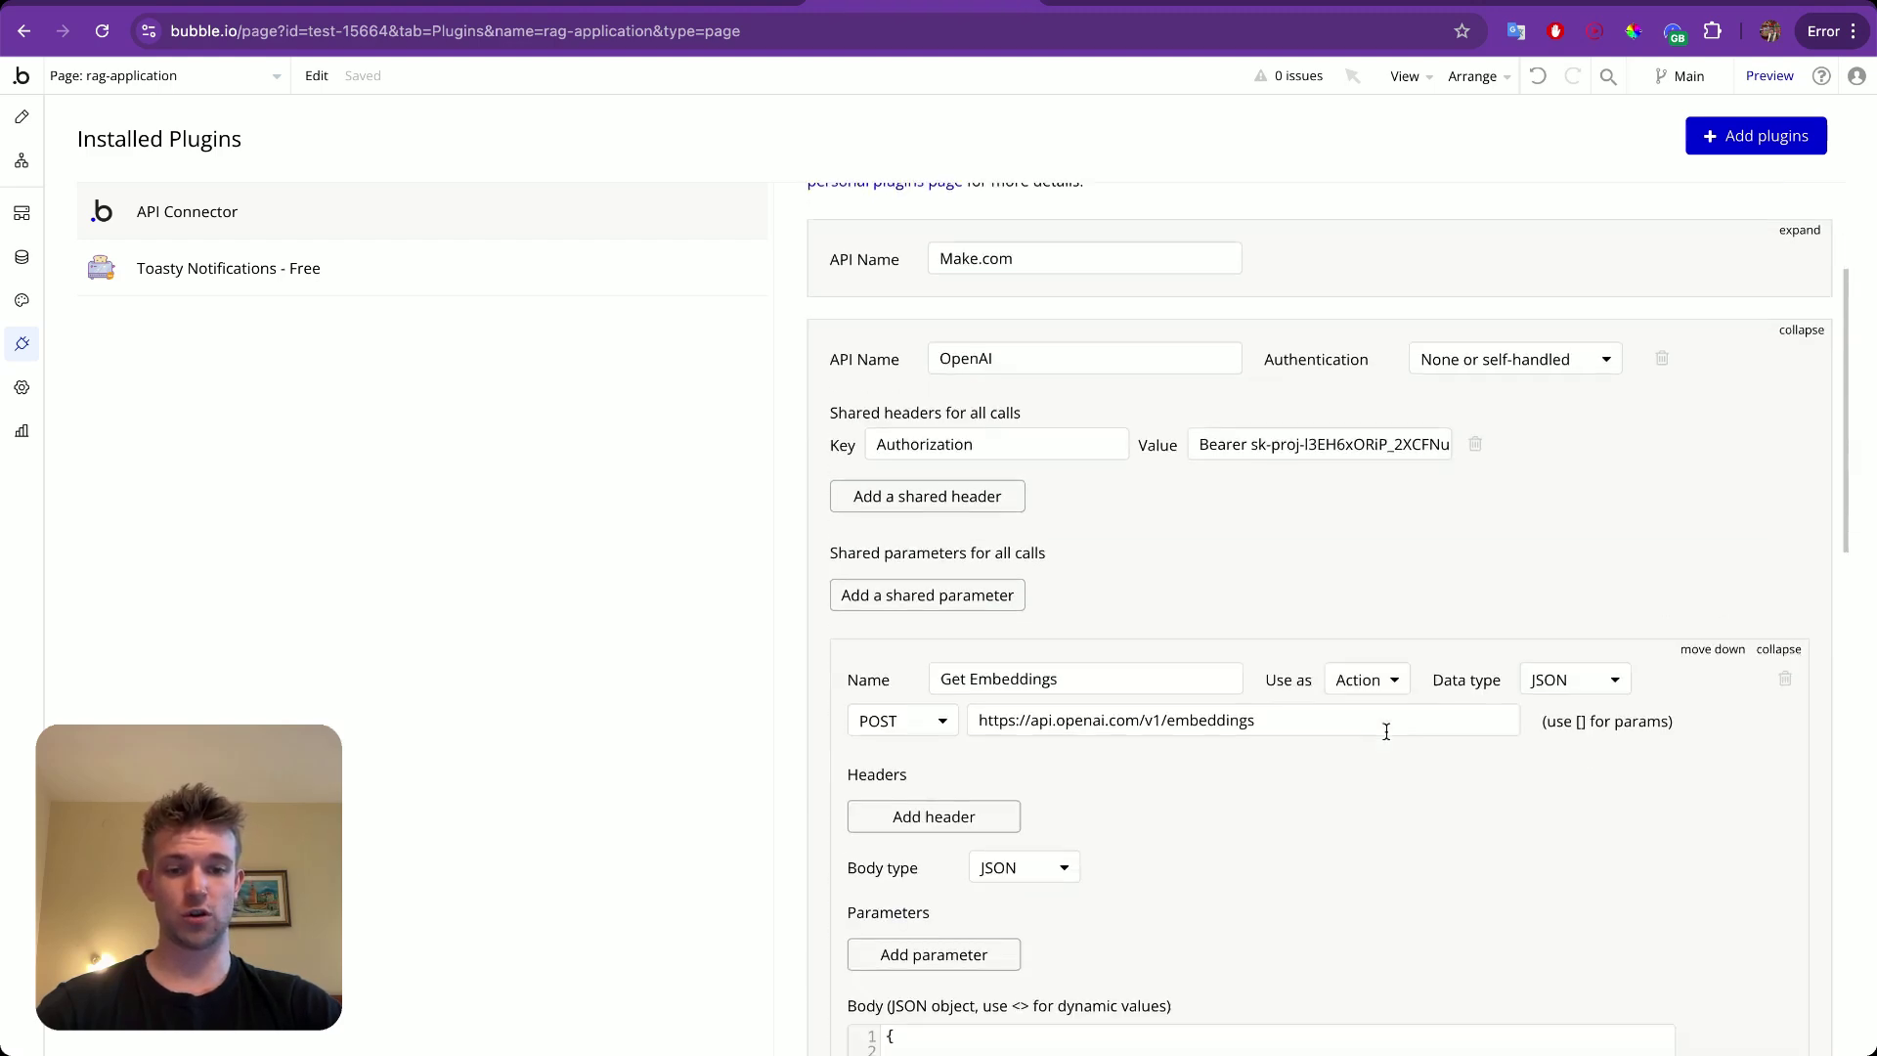
drag(1011, 787, 1141, 787)
Switch back to the Pinecone console, review the capacity, cloud provider and region settings, and create the f1rag index.
click(430, 5)
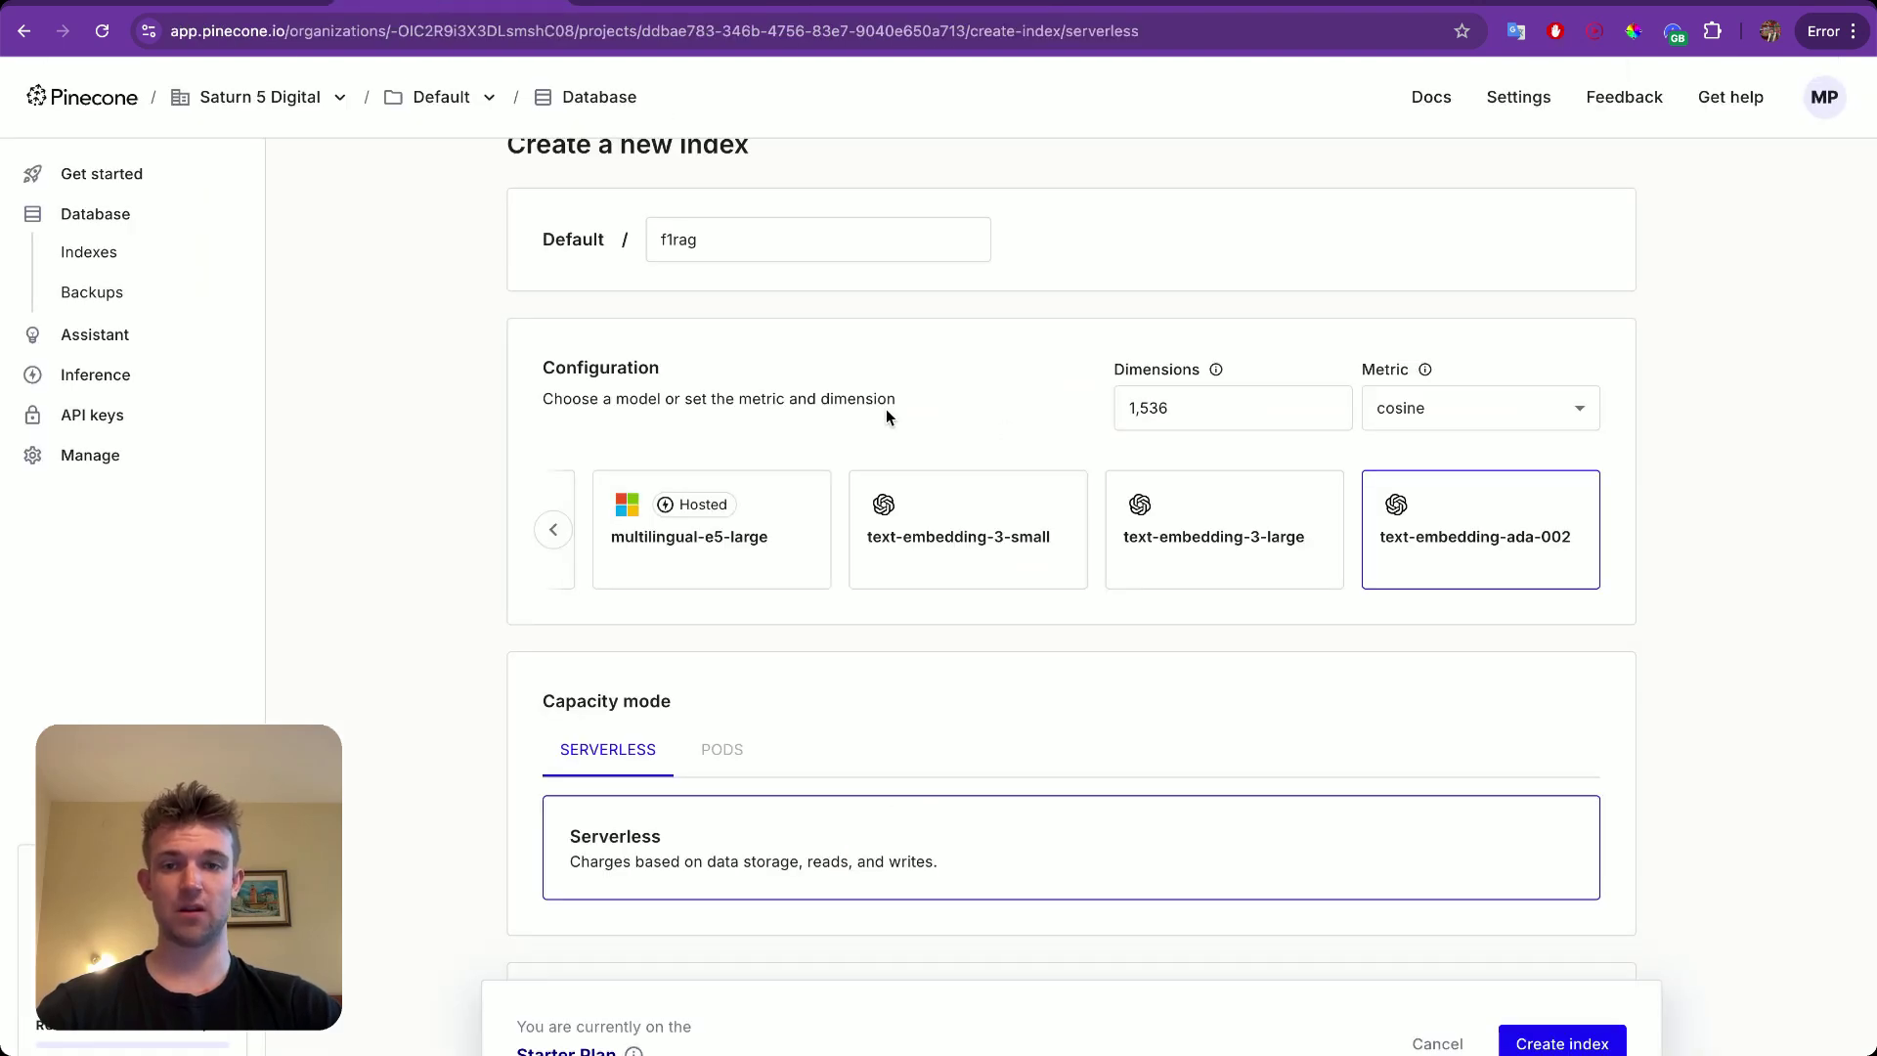
scroll(872, 408, down, 3)
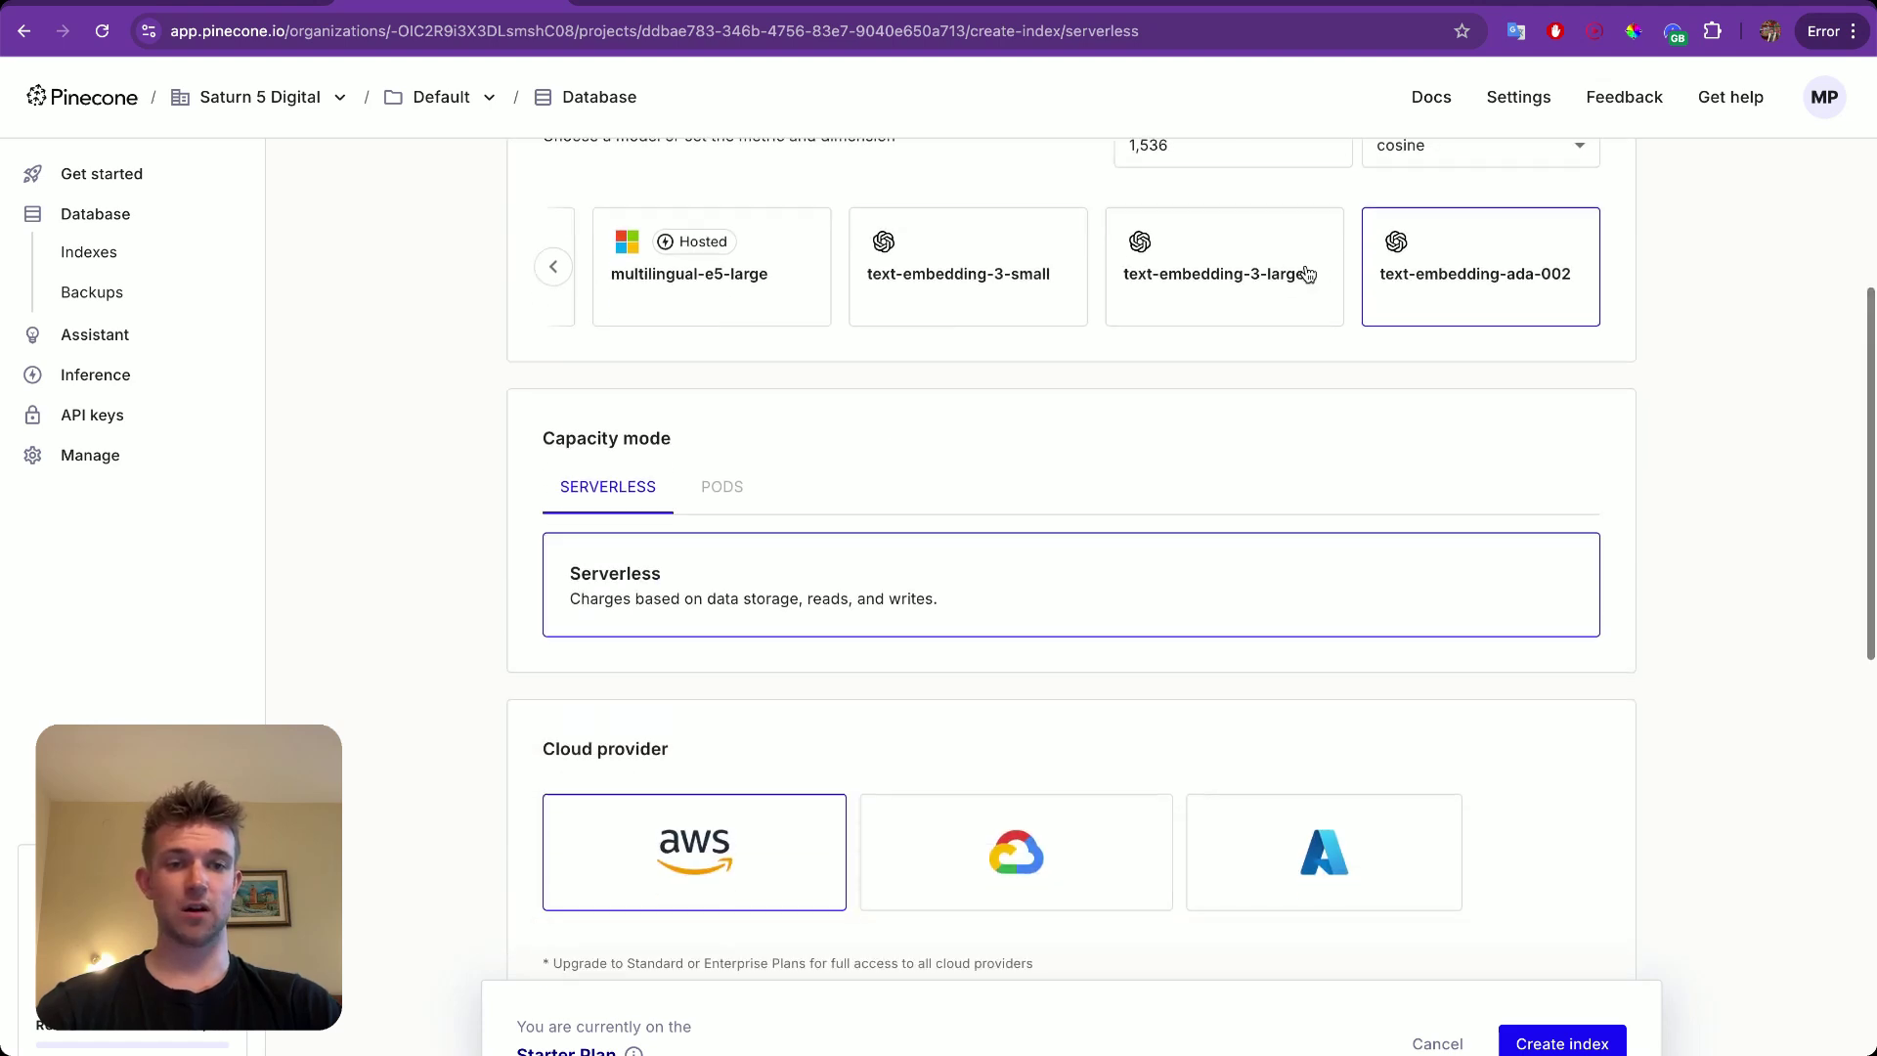
scroll(1011, 458, down, 8)
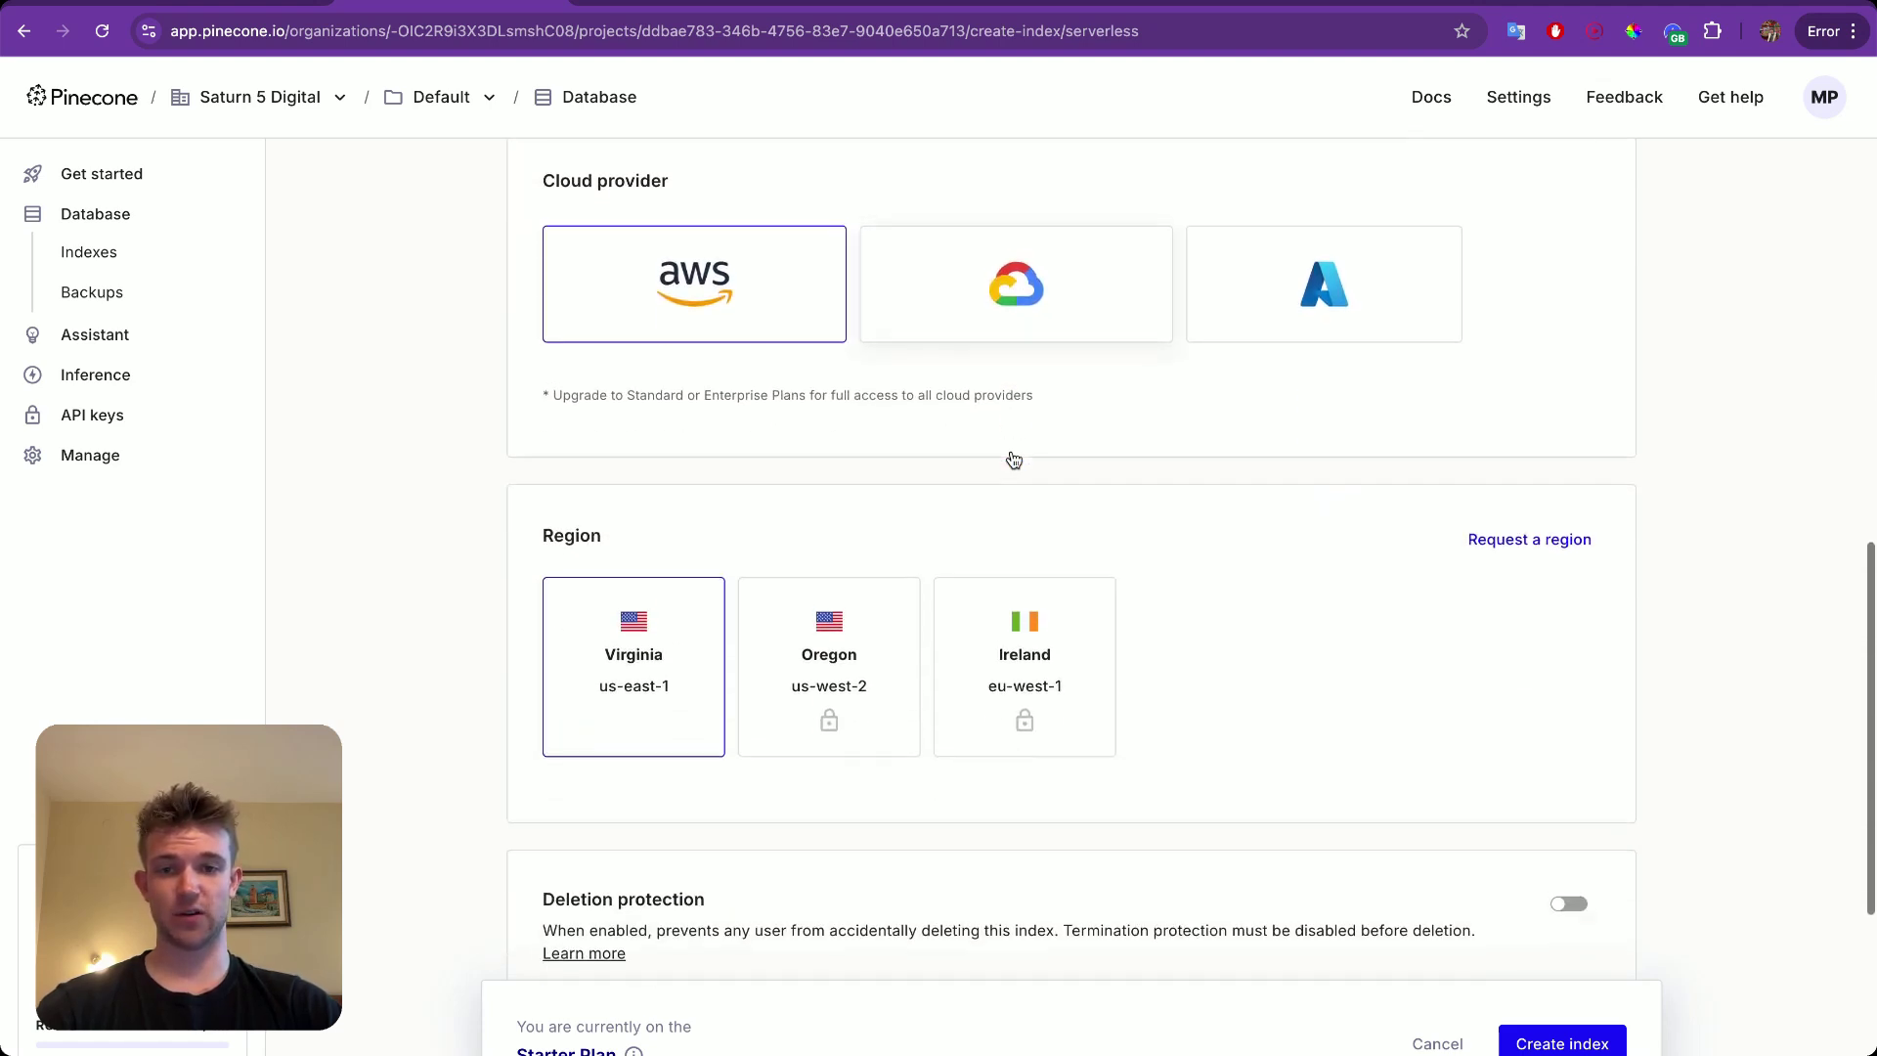
click(1531, 1039)
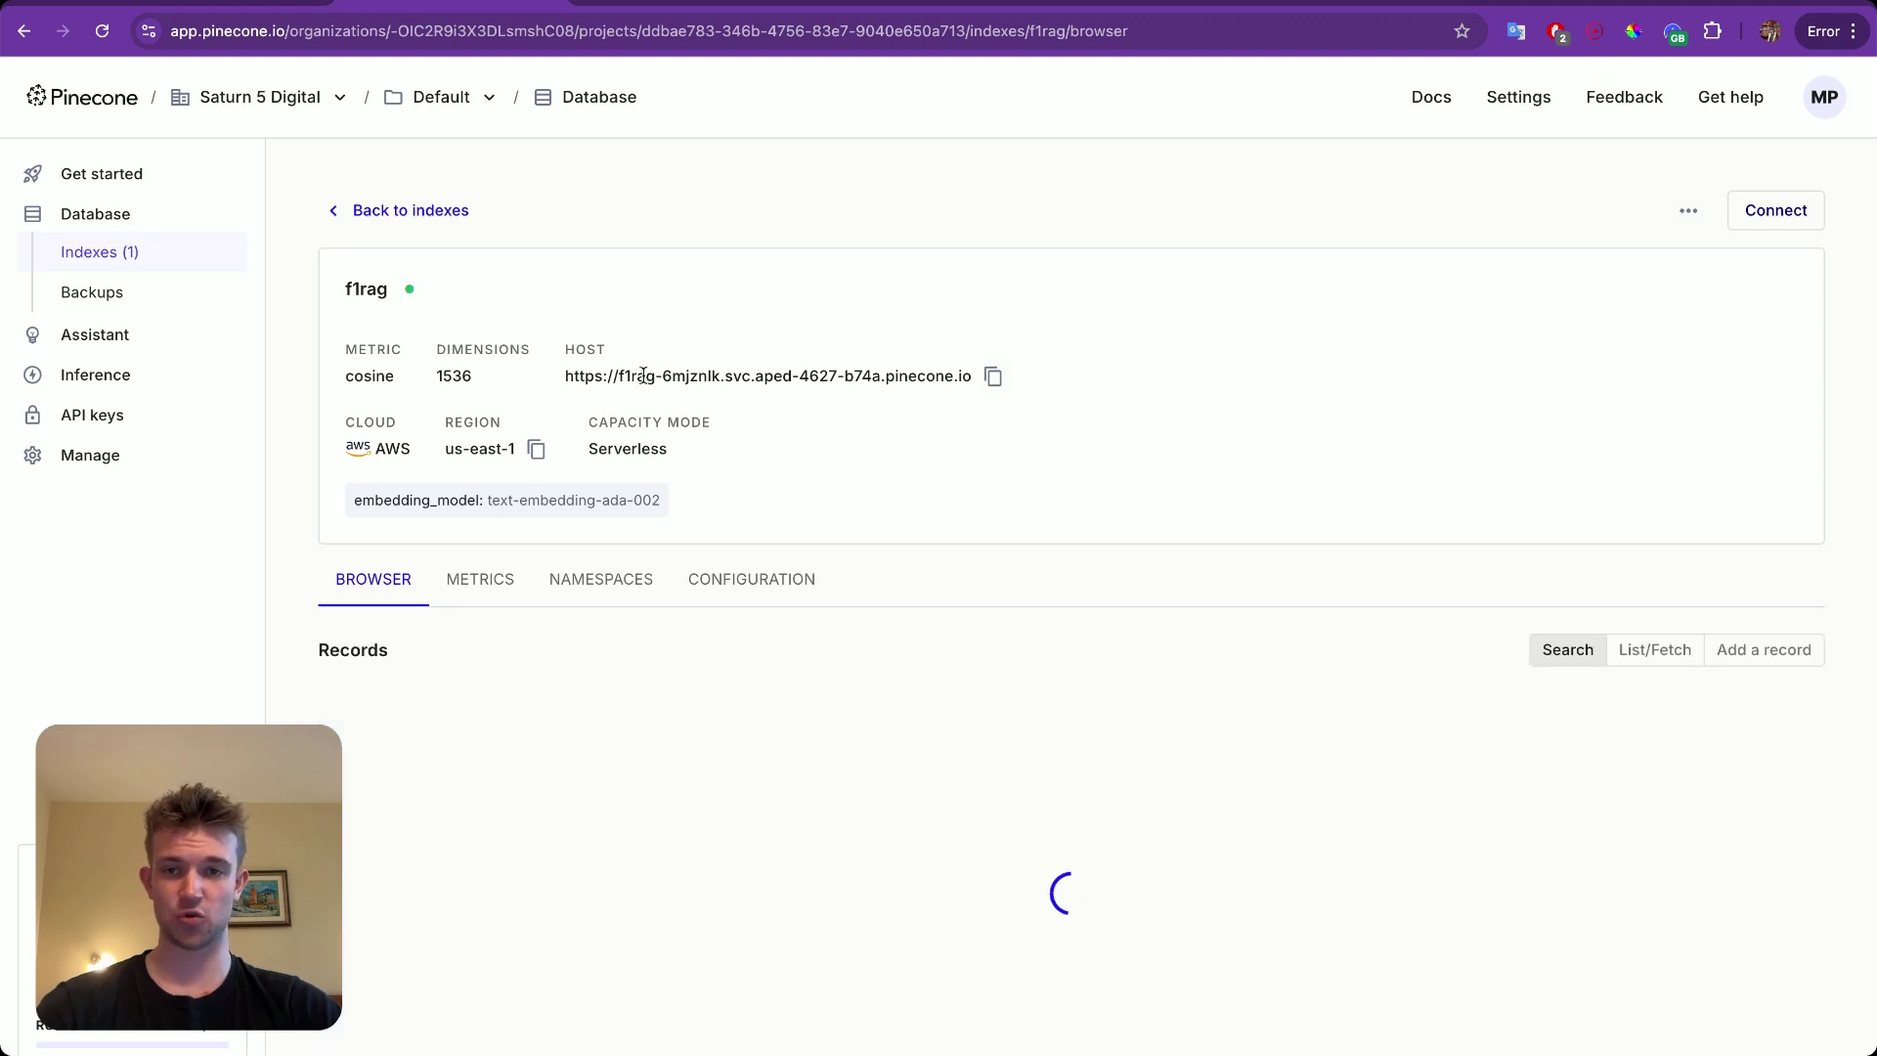
Copy the f1rag index host URL, switch to the Bubble editor, and set the Upsert call's endpoint to that host plus /vectors/upsert.
click(993, 376)
key(ctrl+Tab)
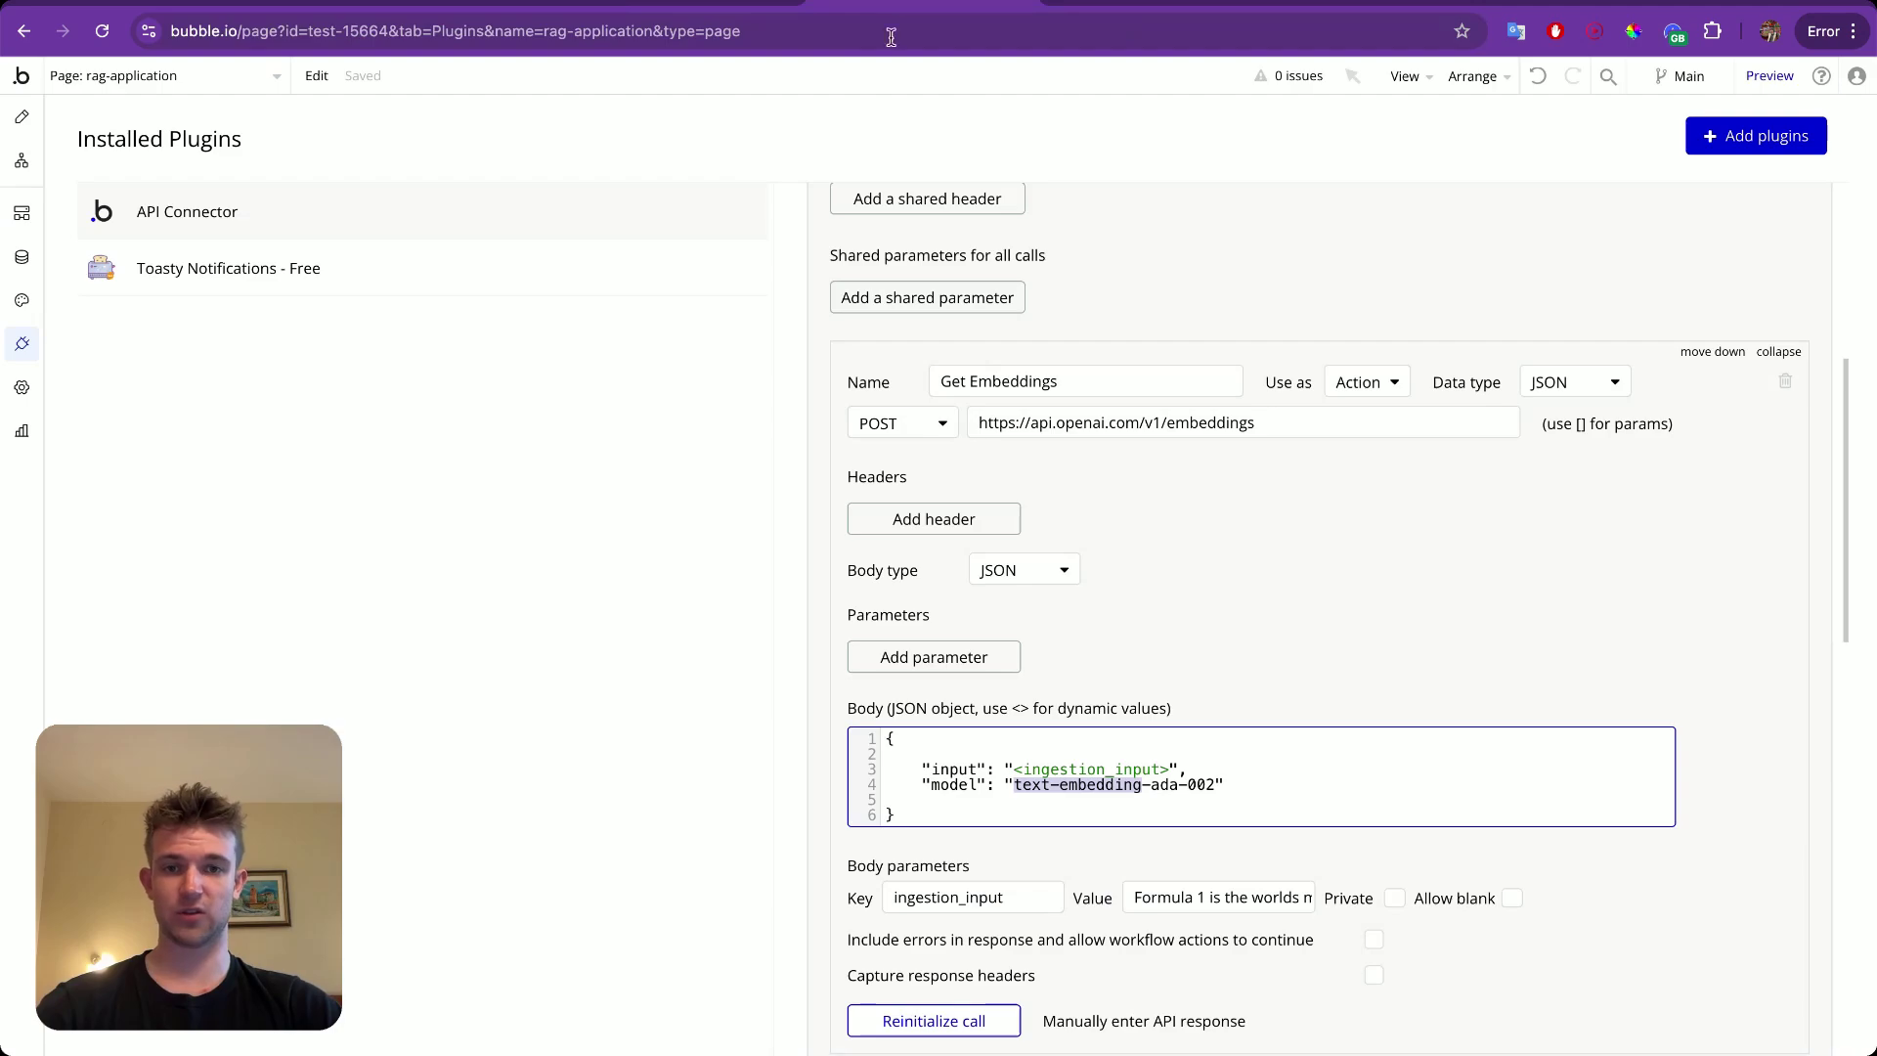
scroll(1191, 609, down, 8)
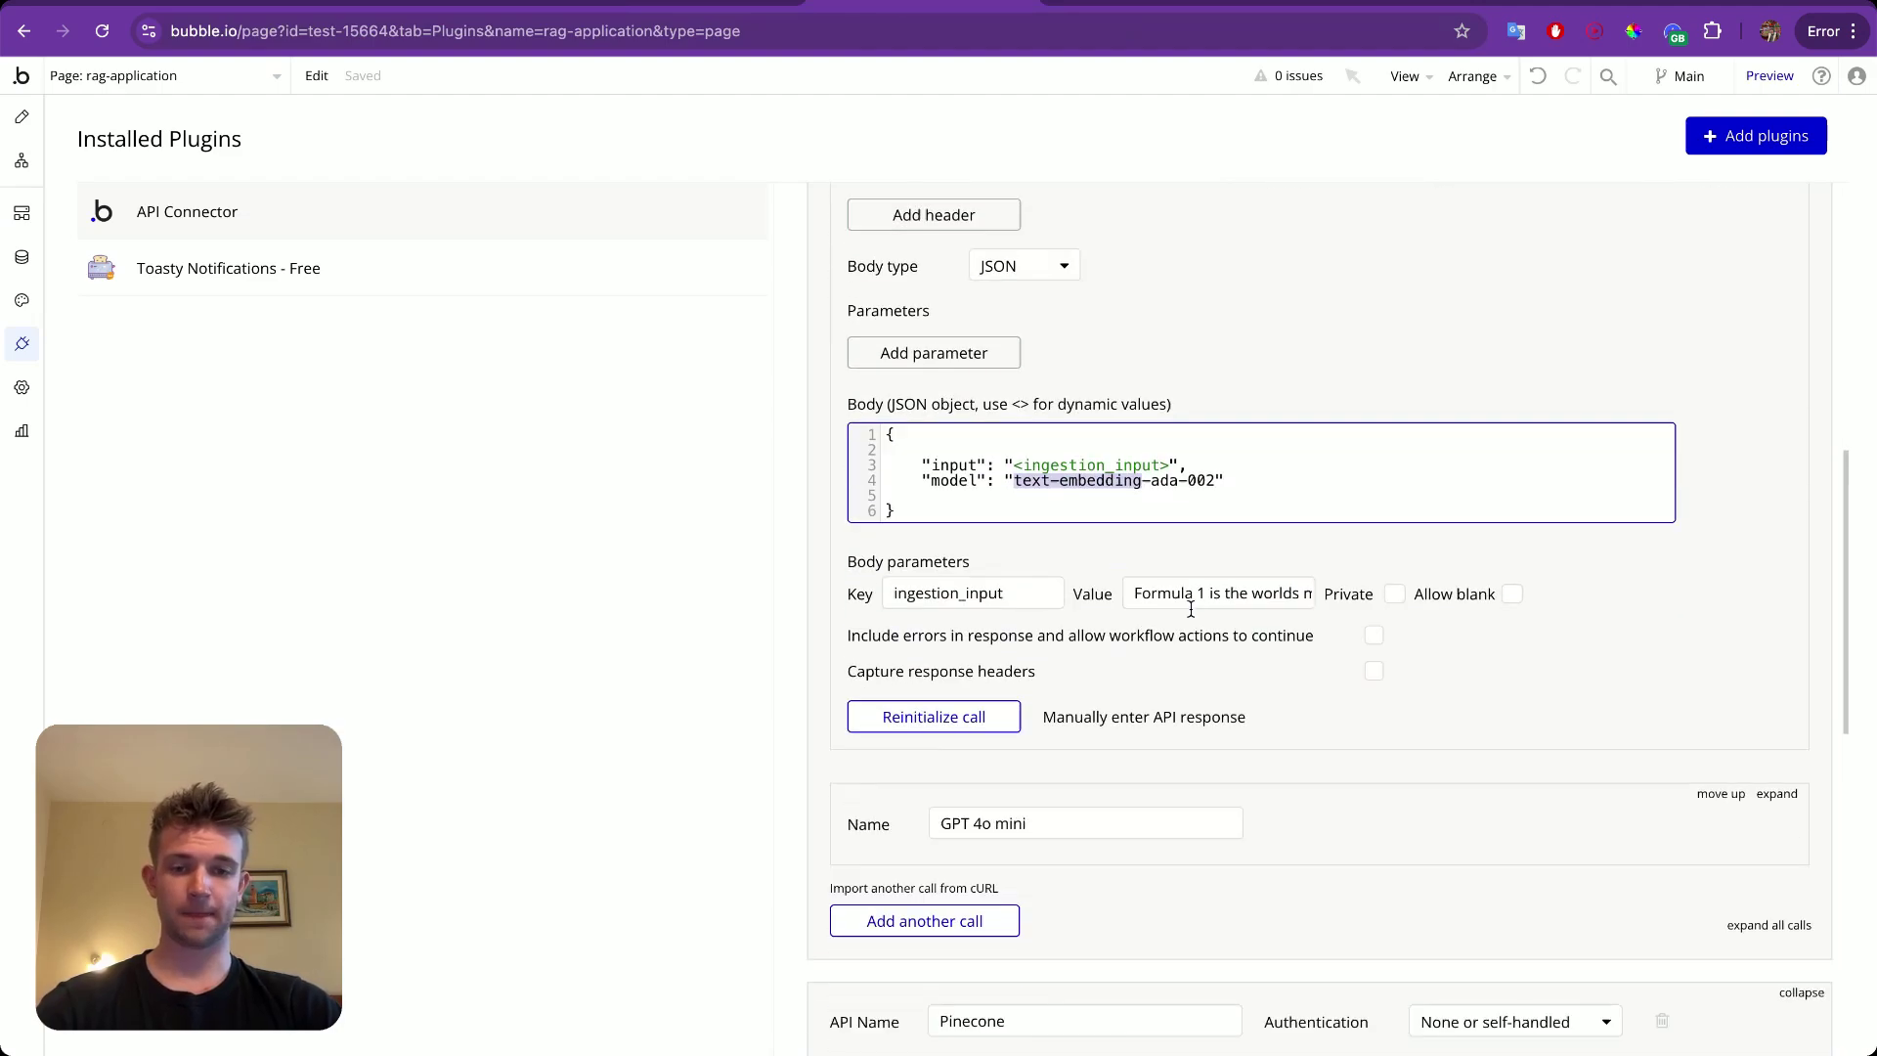
scroll(1191, 609, down, 5)
scroll(1191, 609, up, 1)
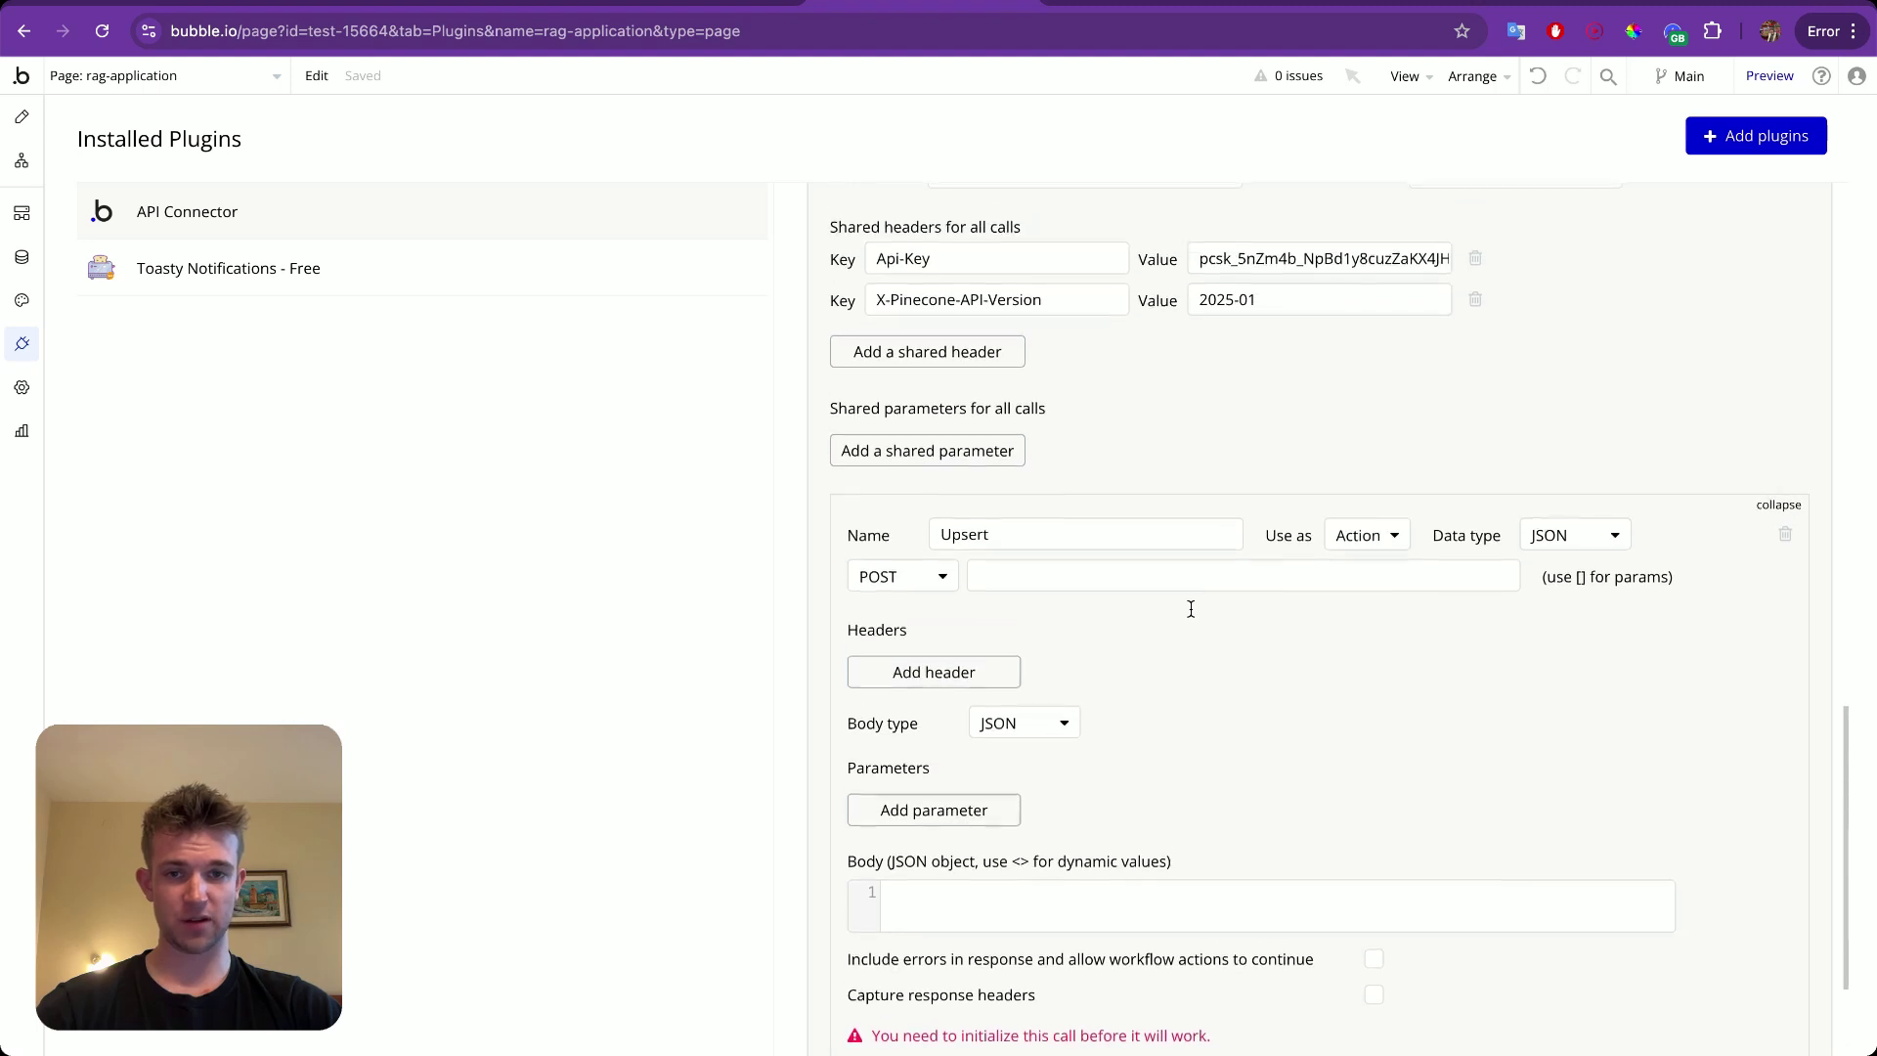
click(1020, 572)
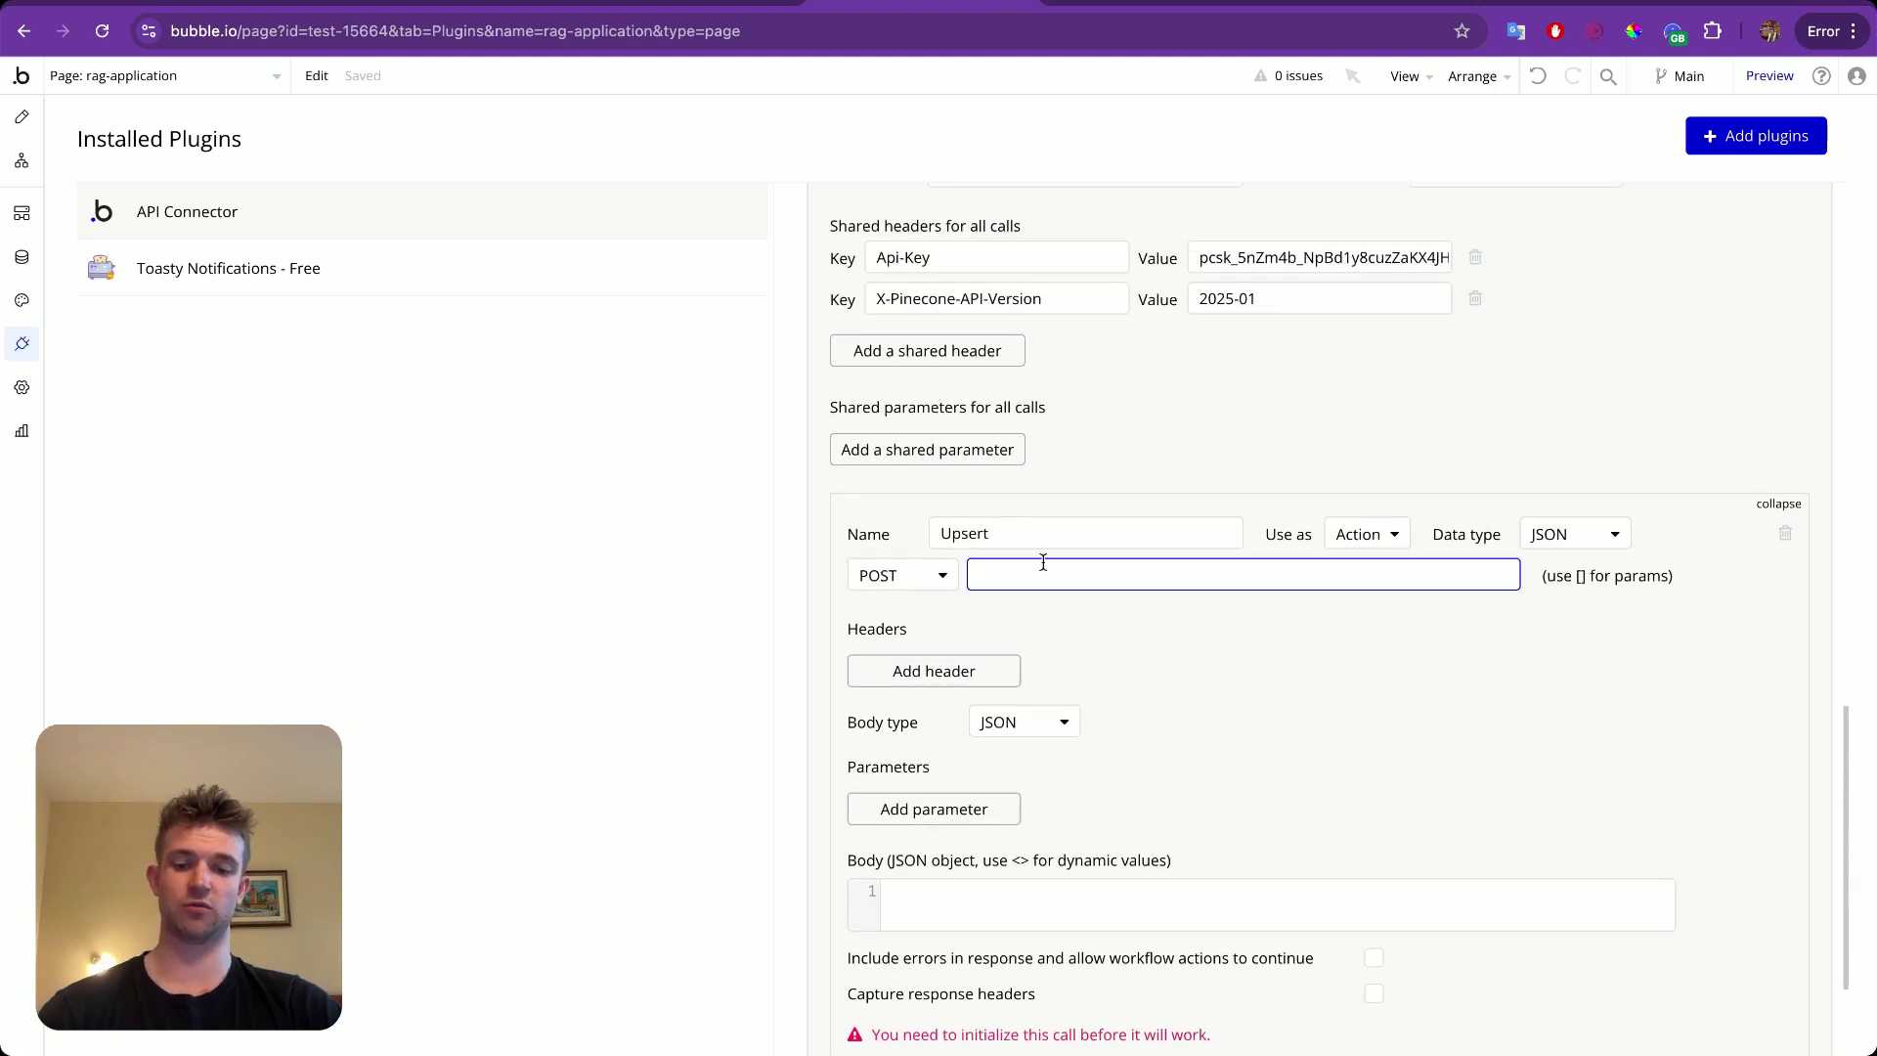
key(ctrl+v)
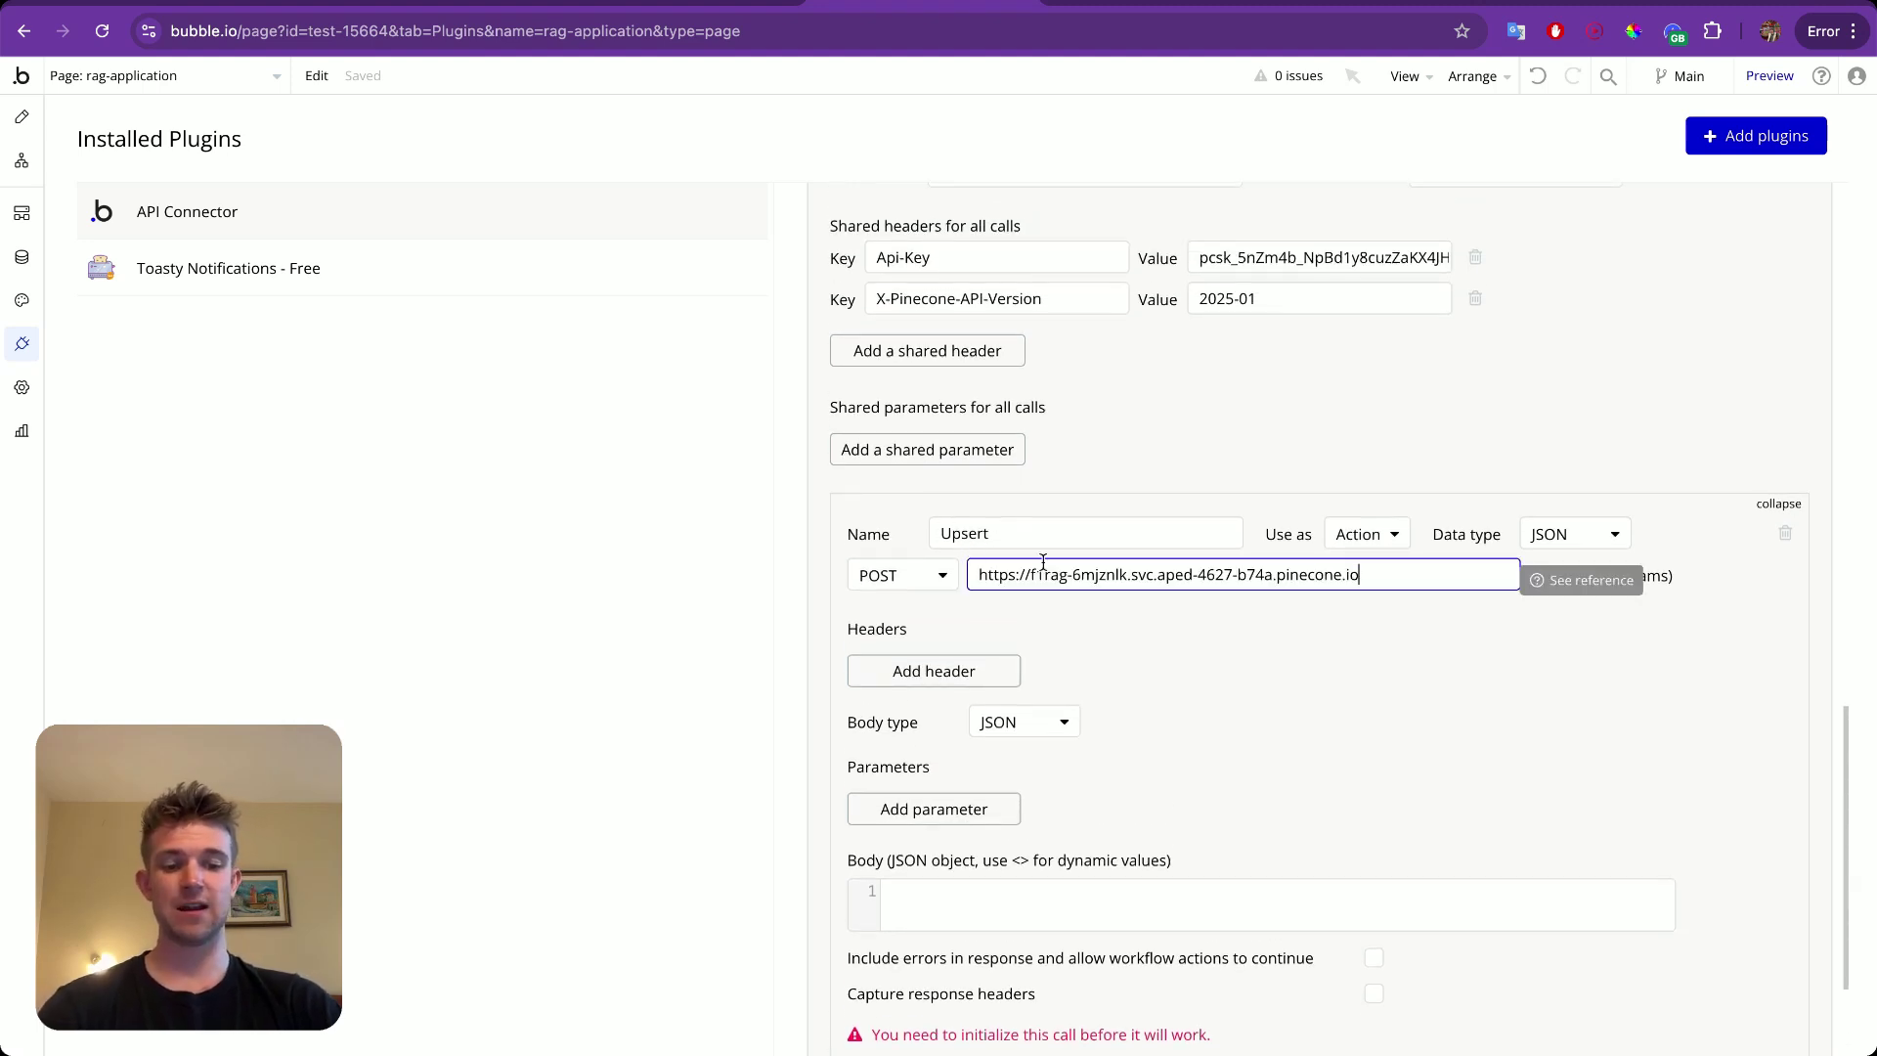
text(/vevto)
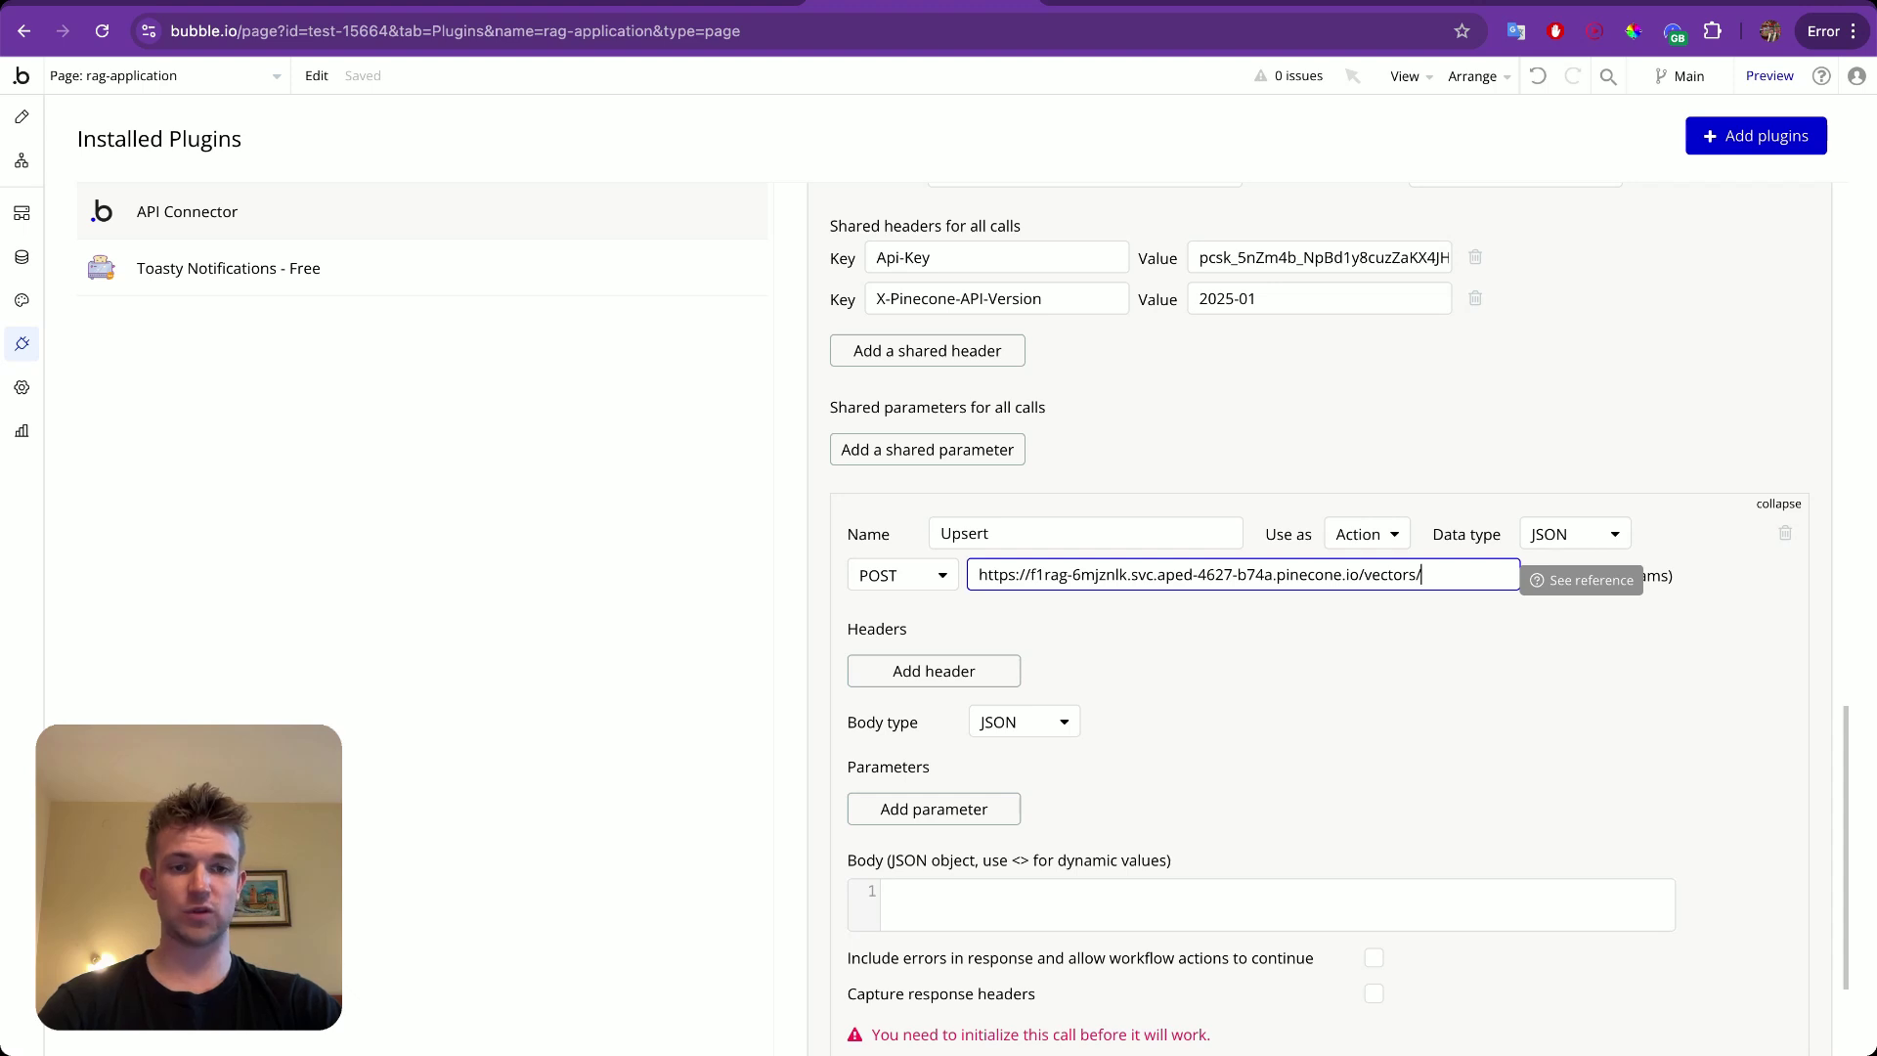
text(rs/upsert)
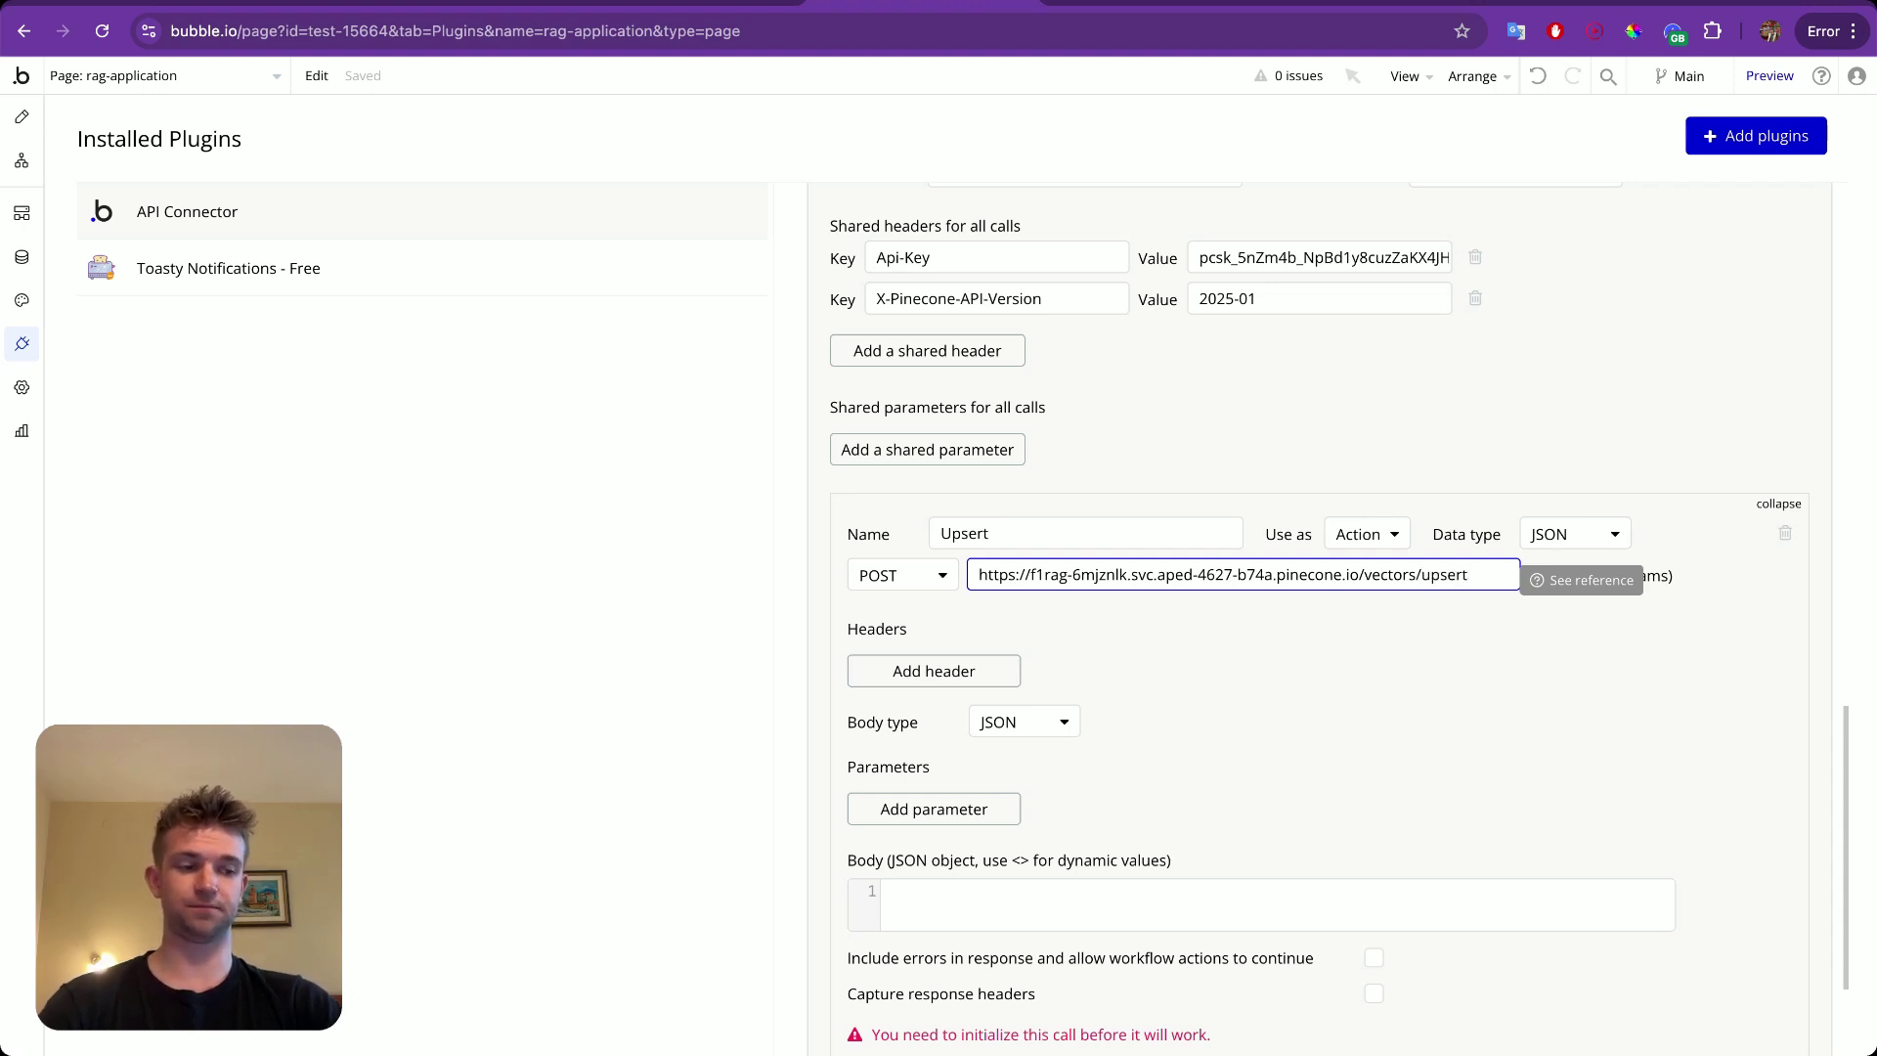
Paste the Upsert call's JSON body with a vectors array containing dynamic <id>, <values> and metadata <text> fields.
scroll(1194, 713, down, 5)
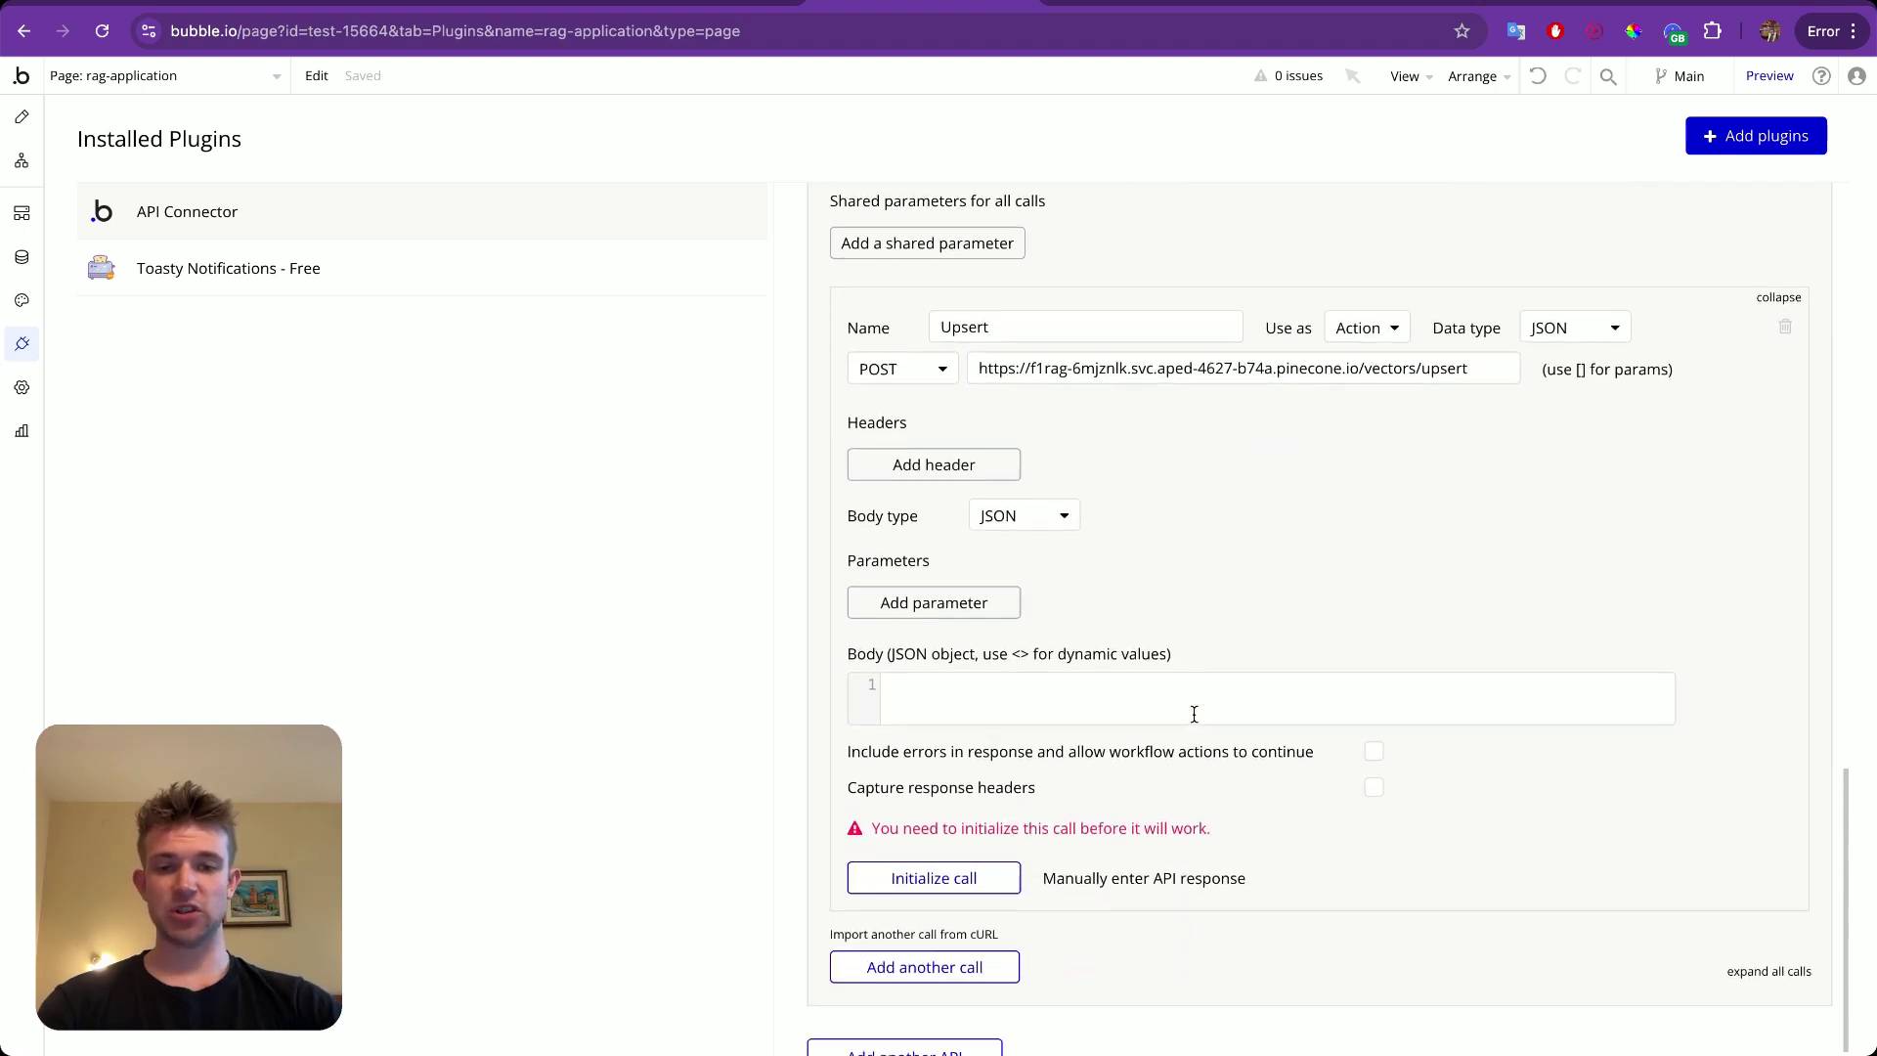
click(1086, 665)
key(ctrl+v)
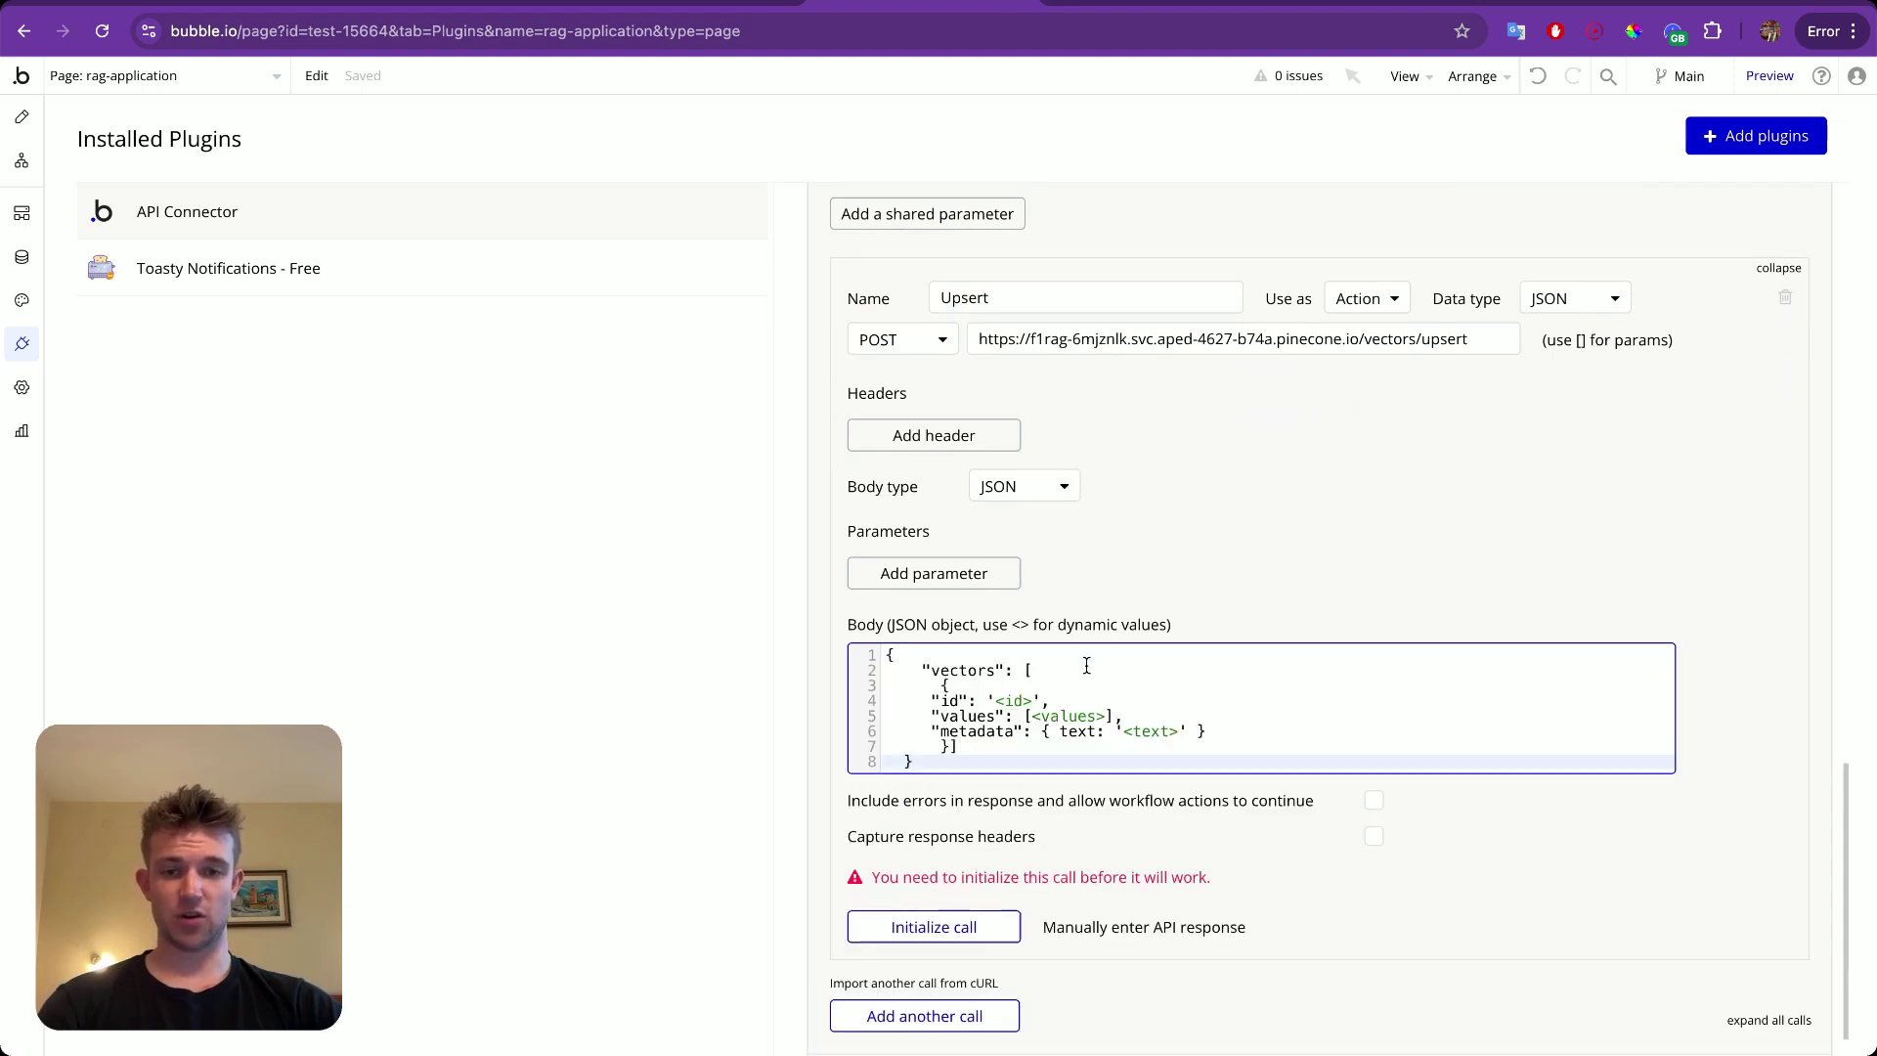
scroll(977, 704, down, 2)
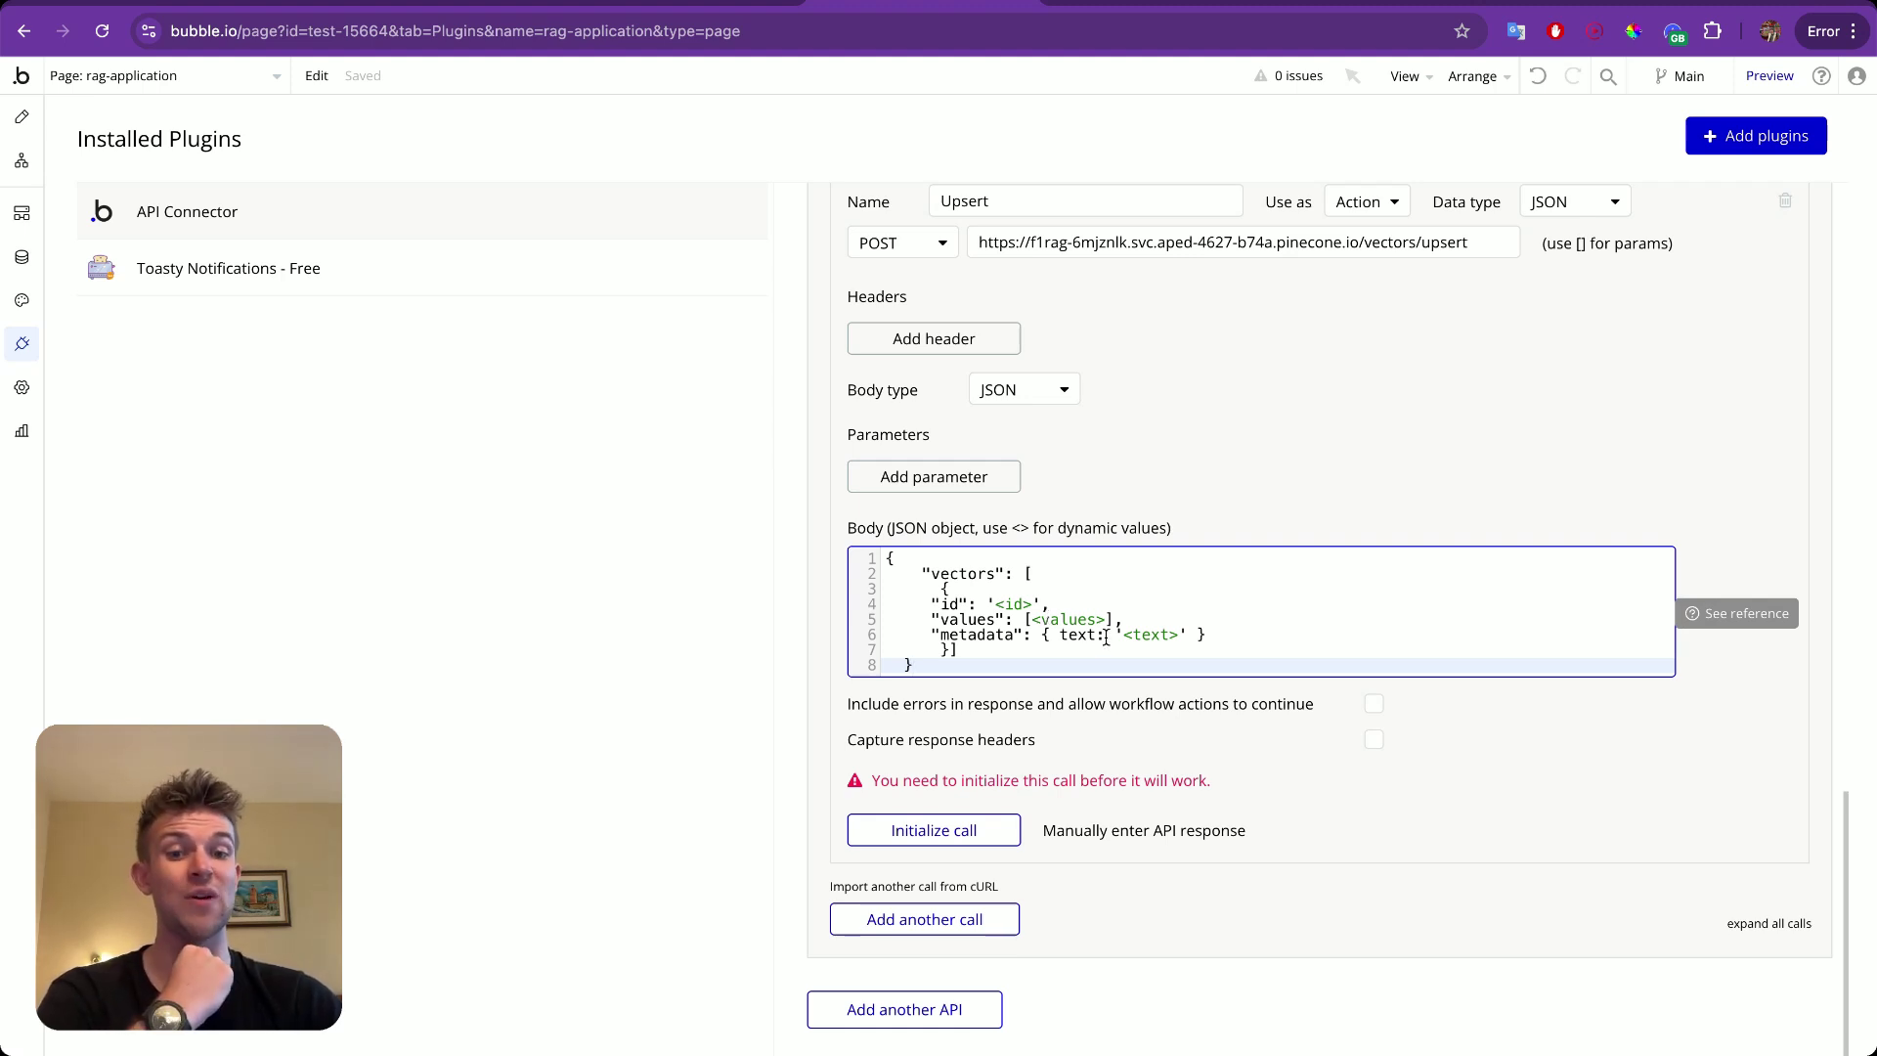
click(1315, 439)
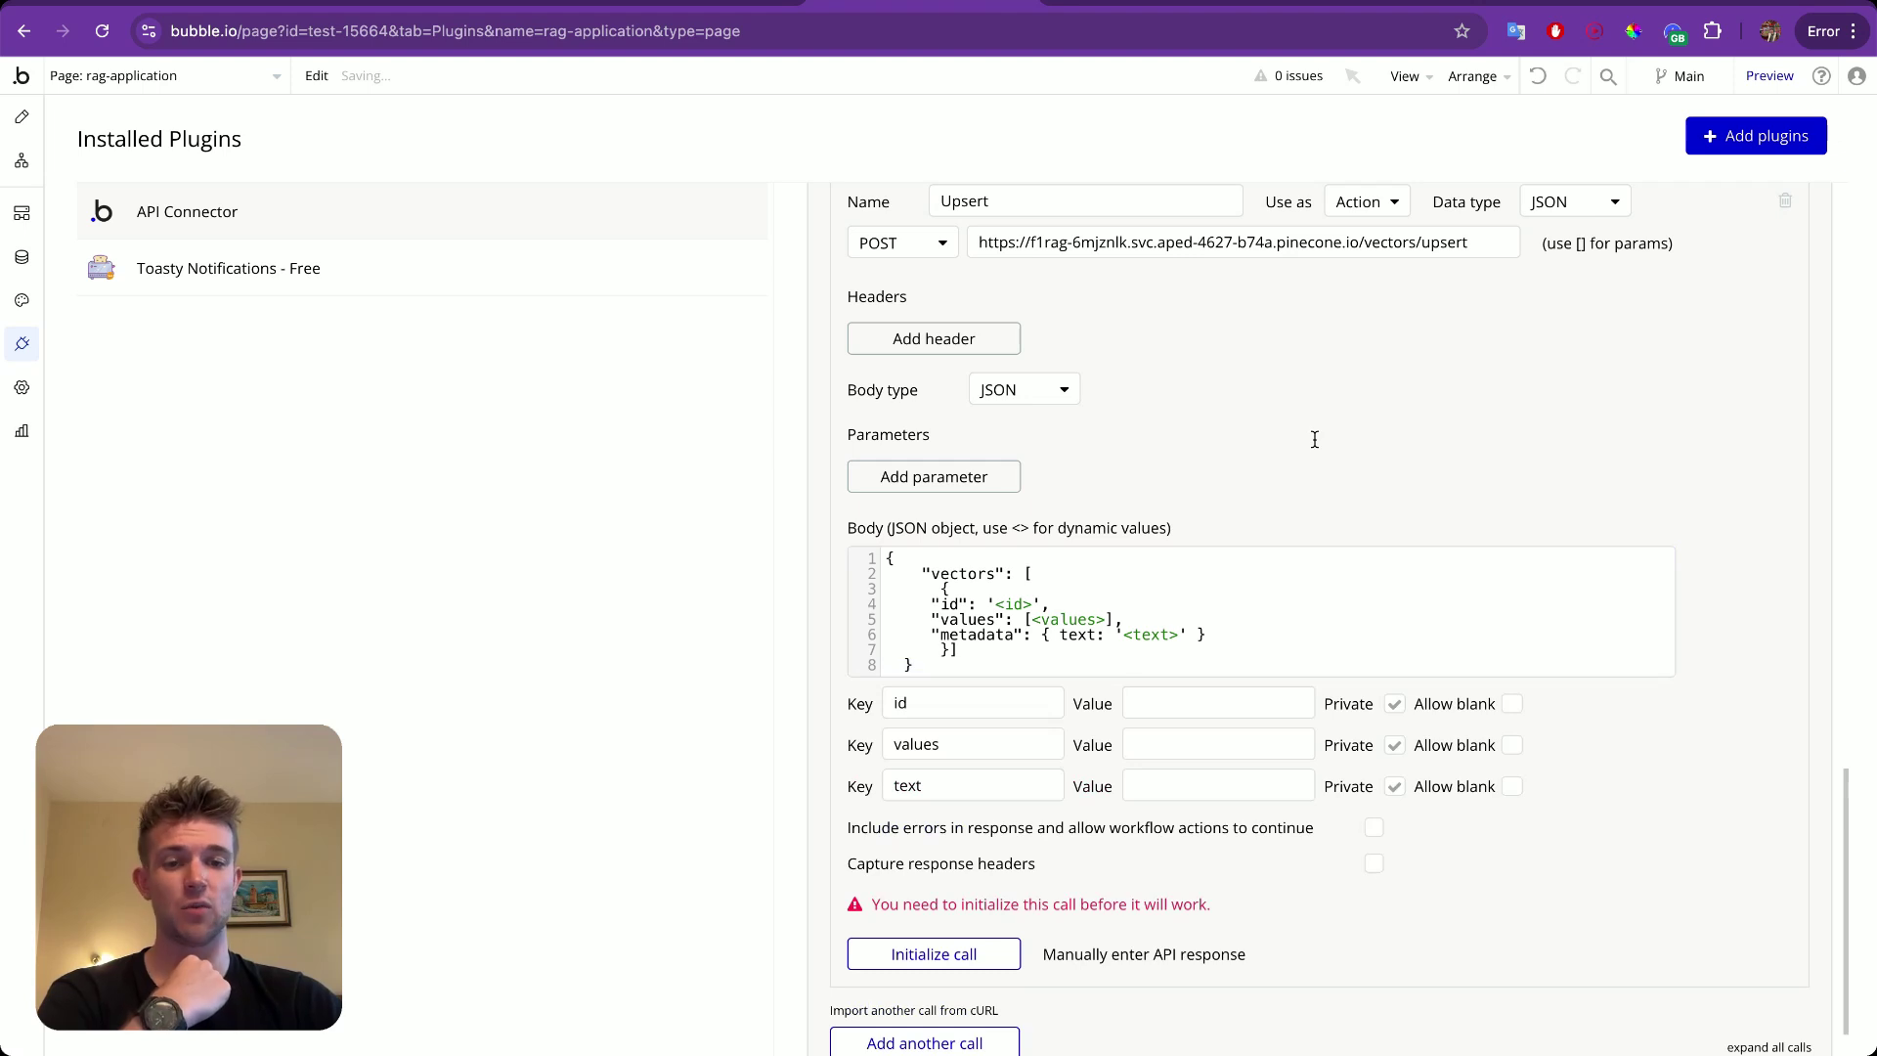
Make the Upsert call's id, values and text parameters non-private and set the id value to 1234.
click(1396, 705)
click(1396, 746)
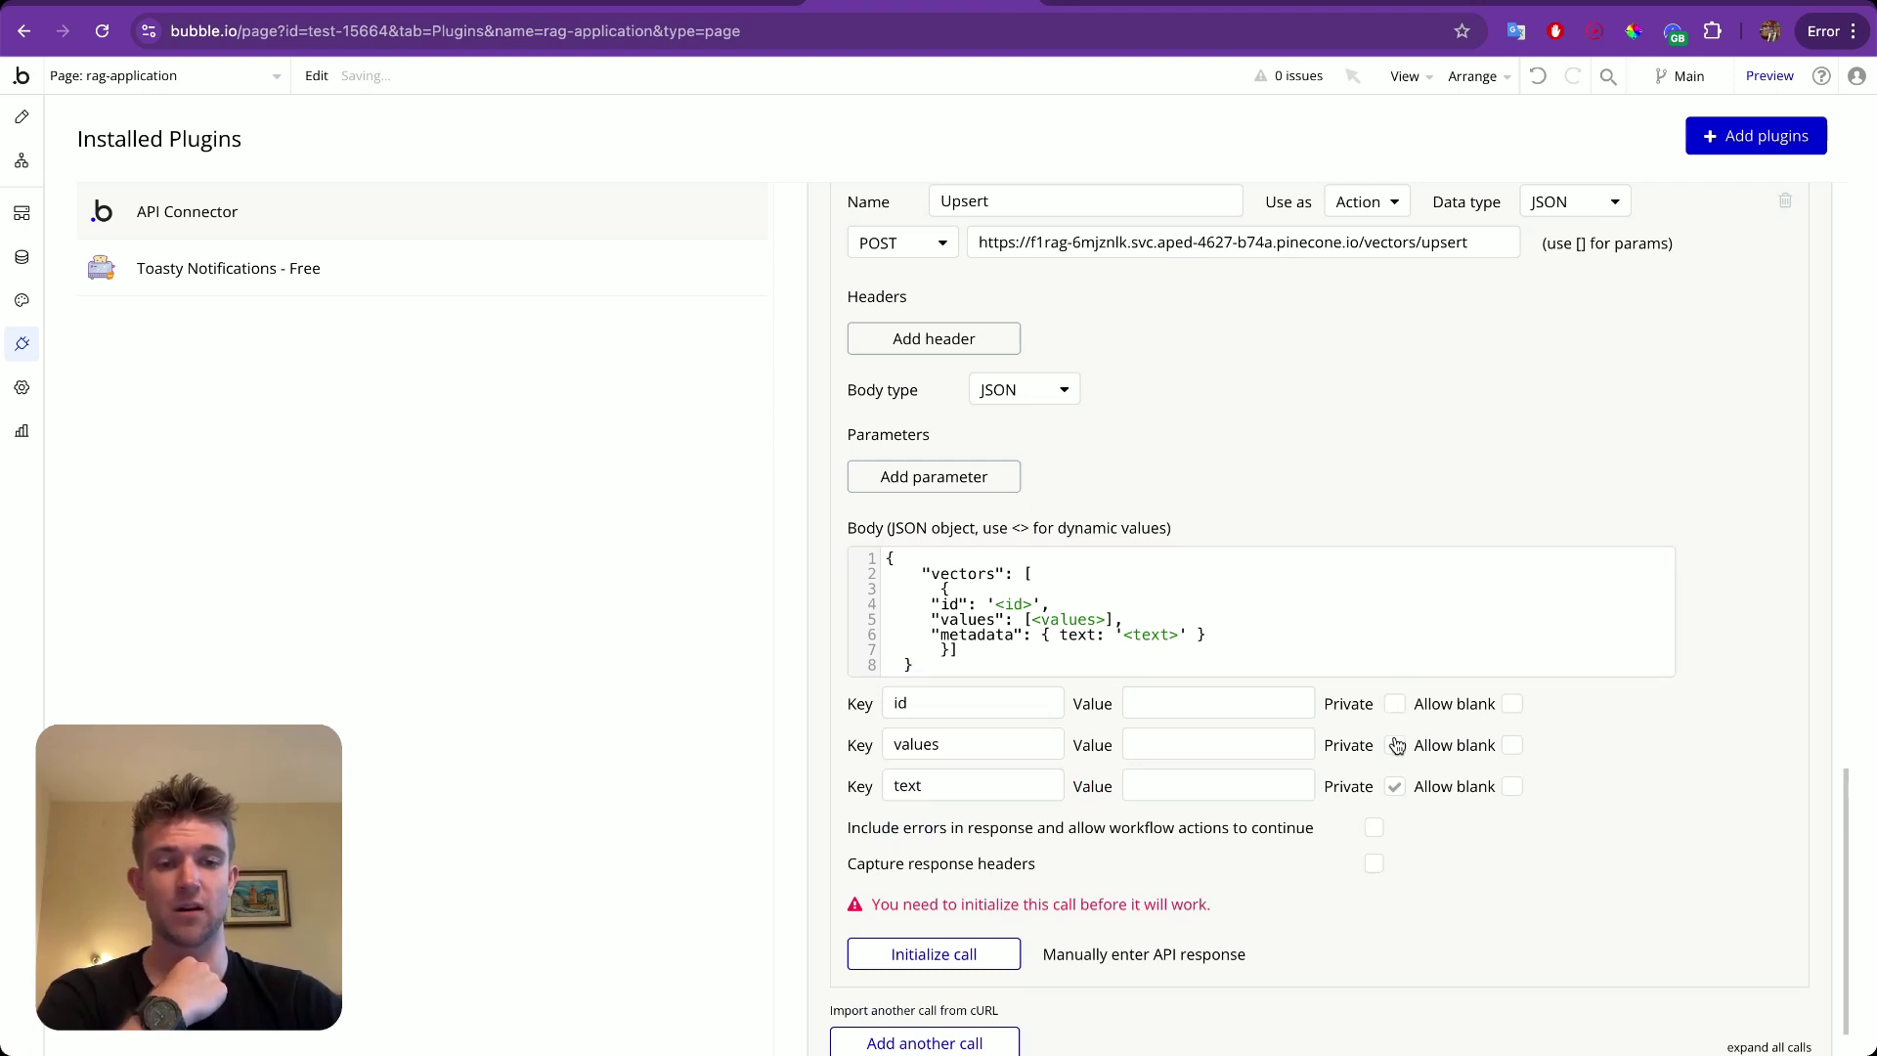
click(1396, 787)
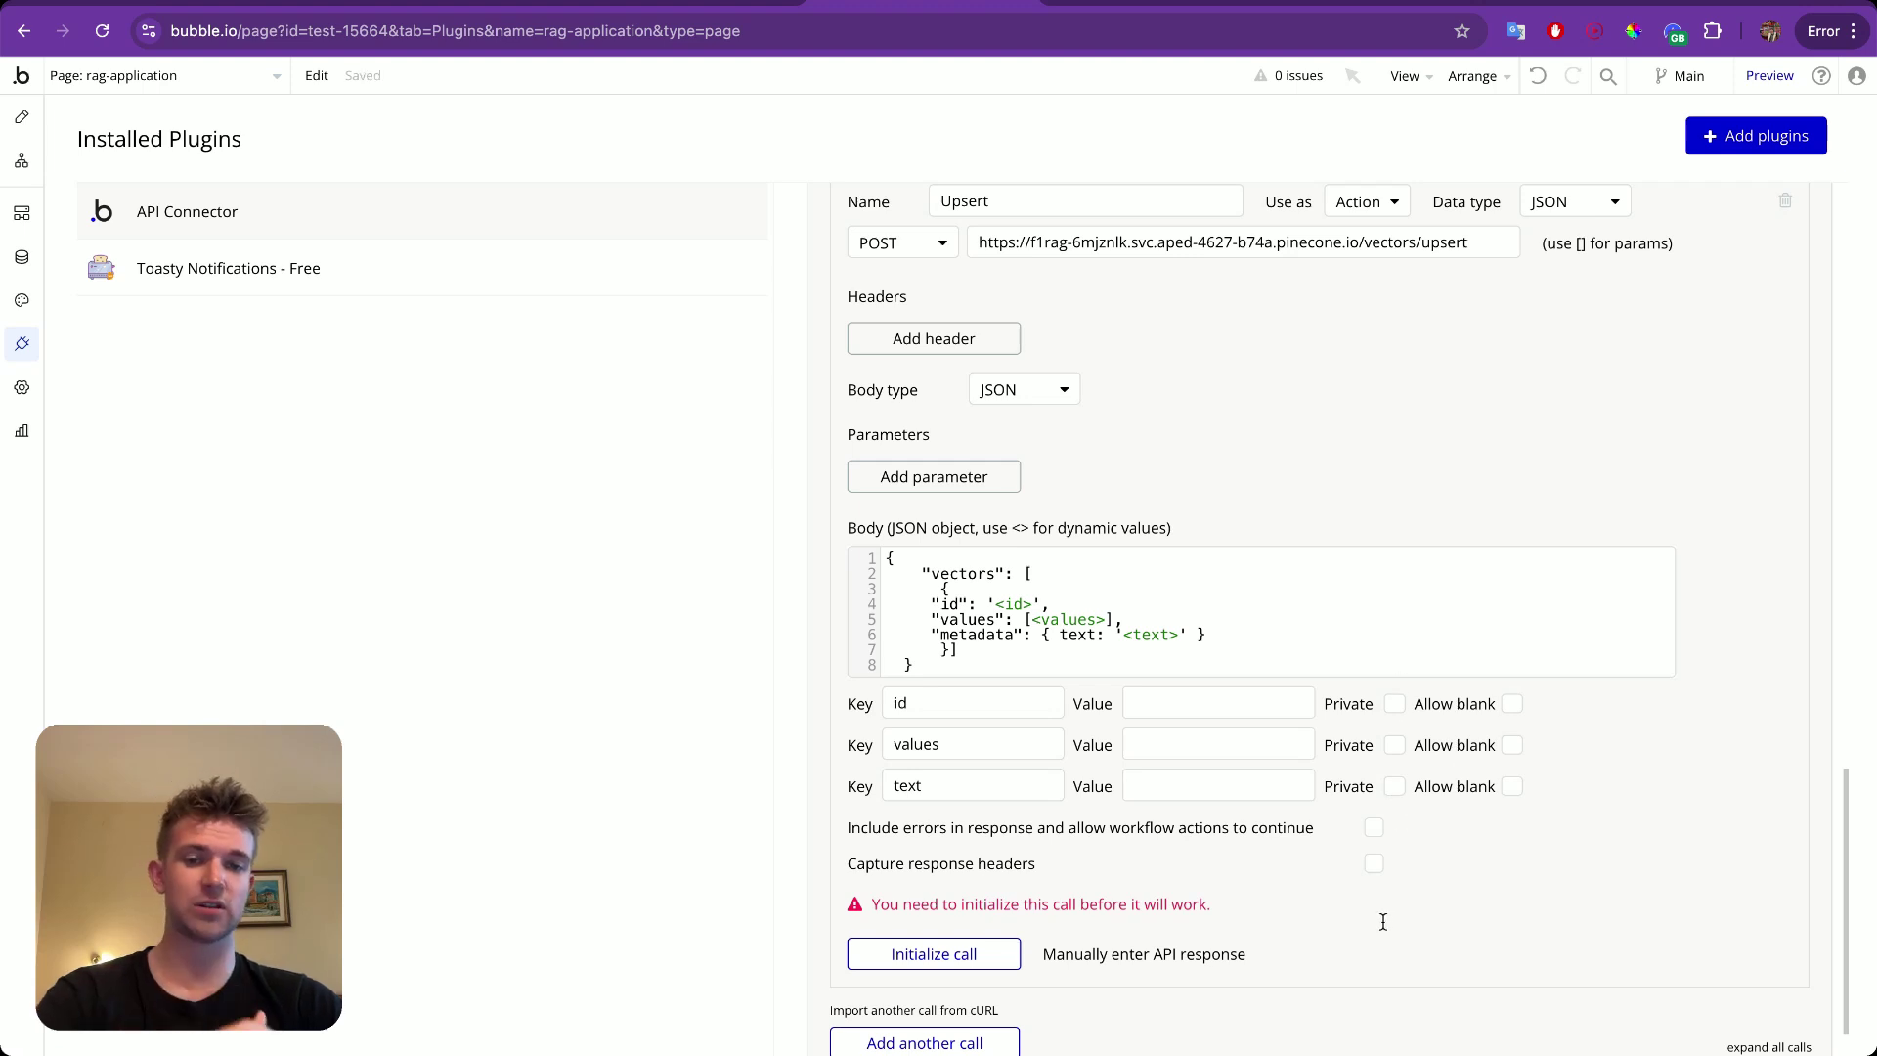
click(1132, 694)
text(1234)
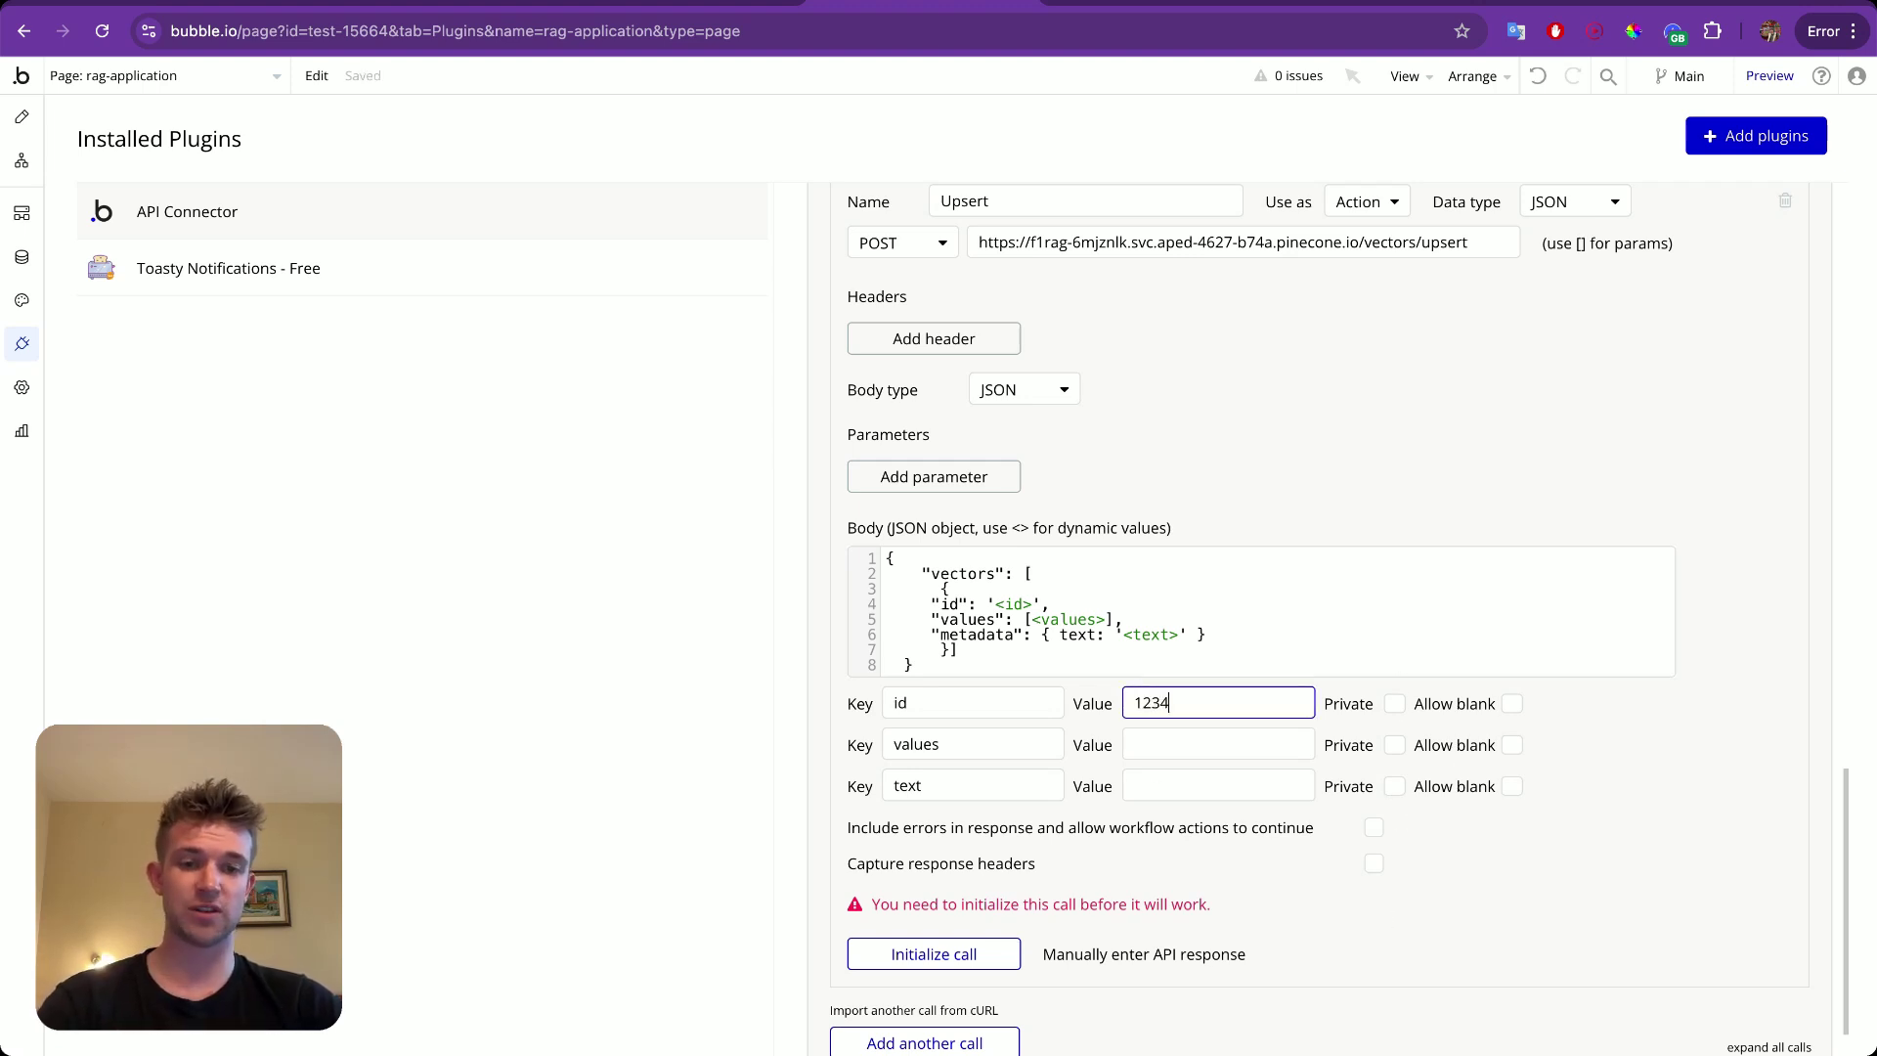
Set the Upsert text parameter to "Formula 1 is the worlds most popular racing series", copied from the Get Embeddings ingestion_input value.
click(1135, 777)
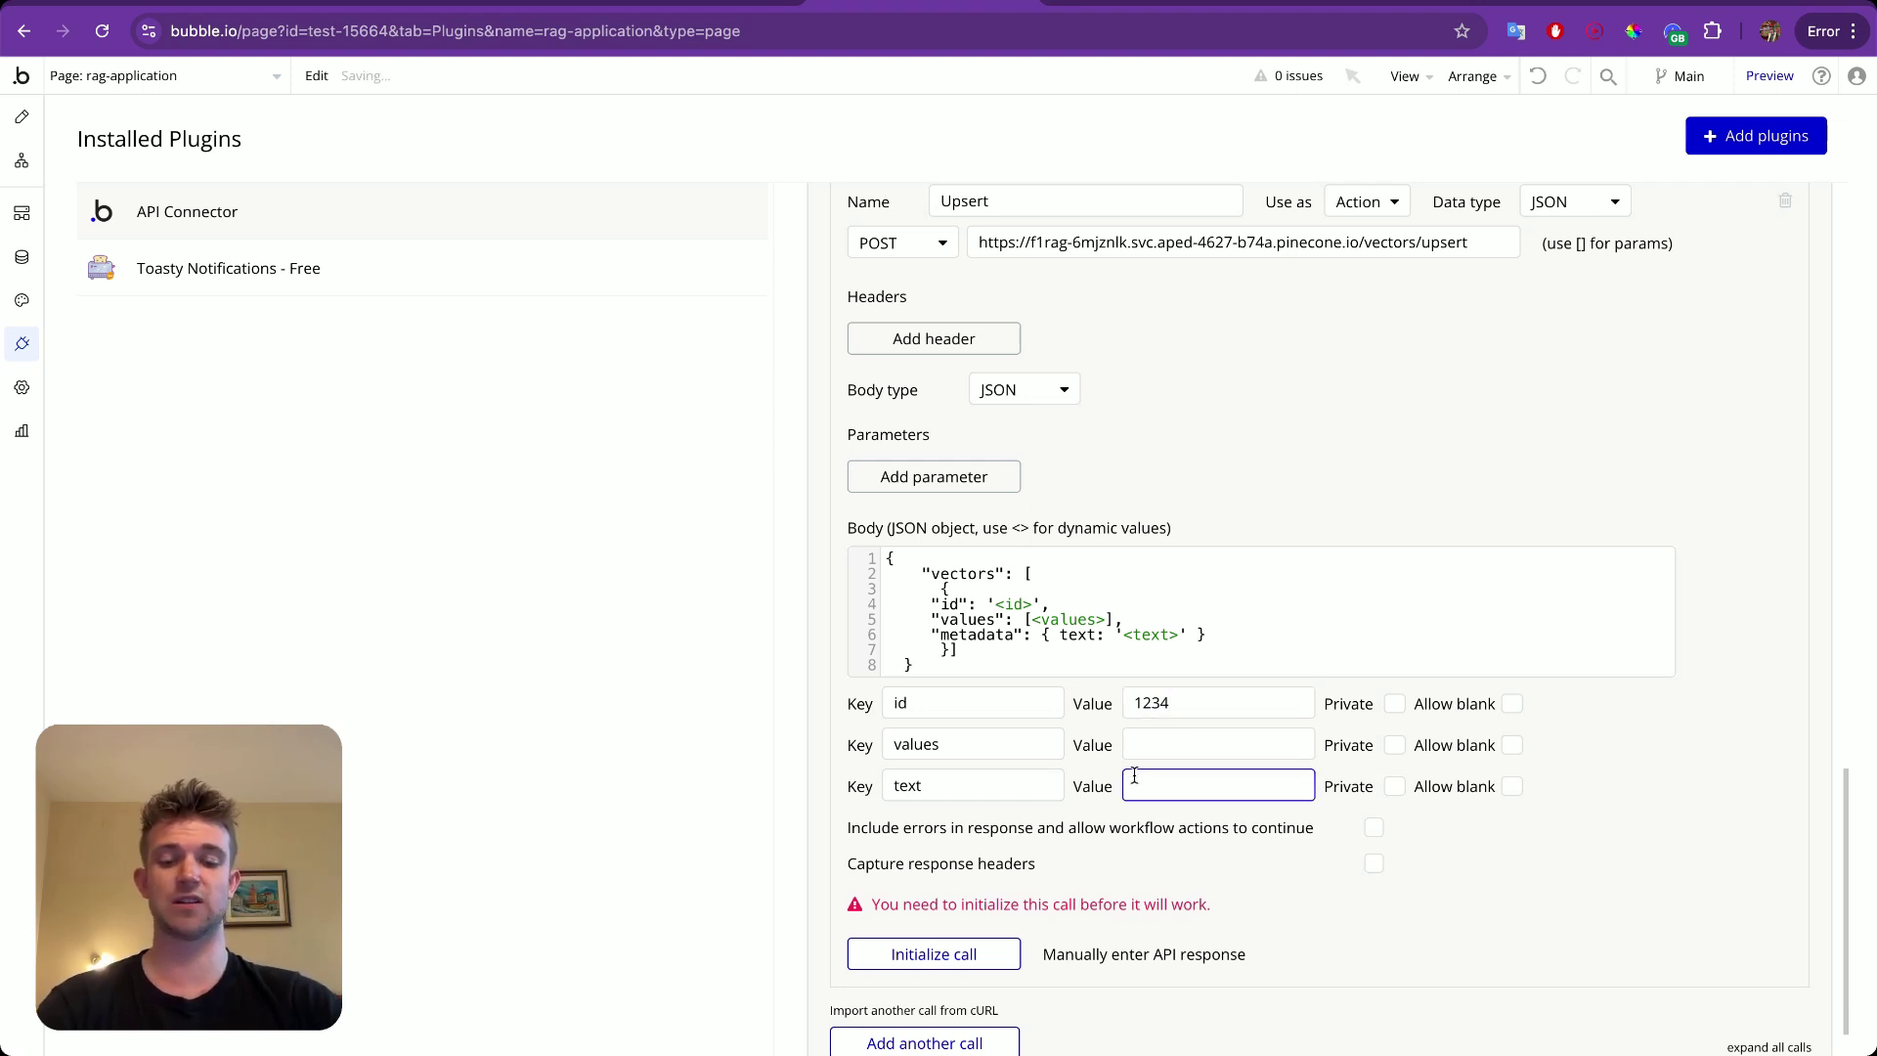
text(F1 is the)
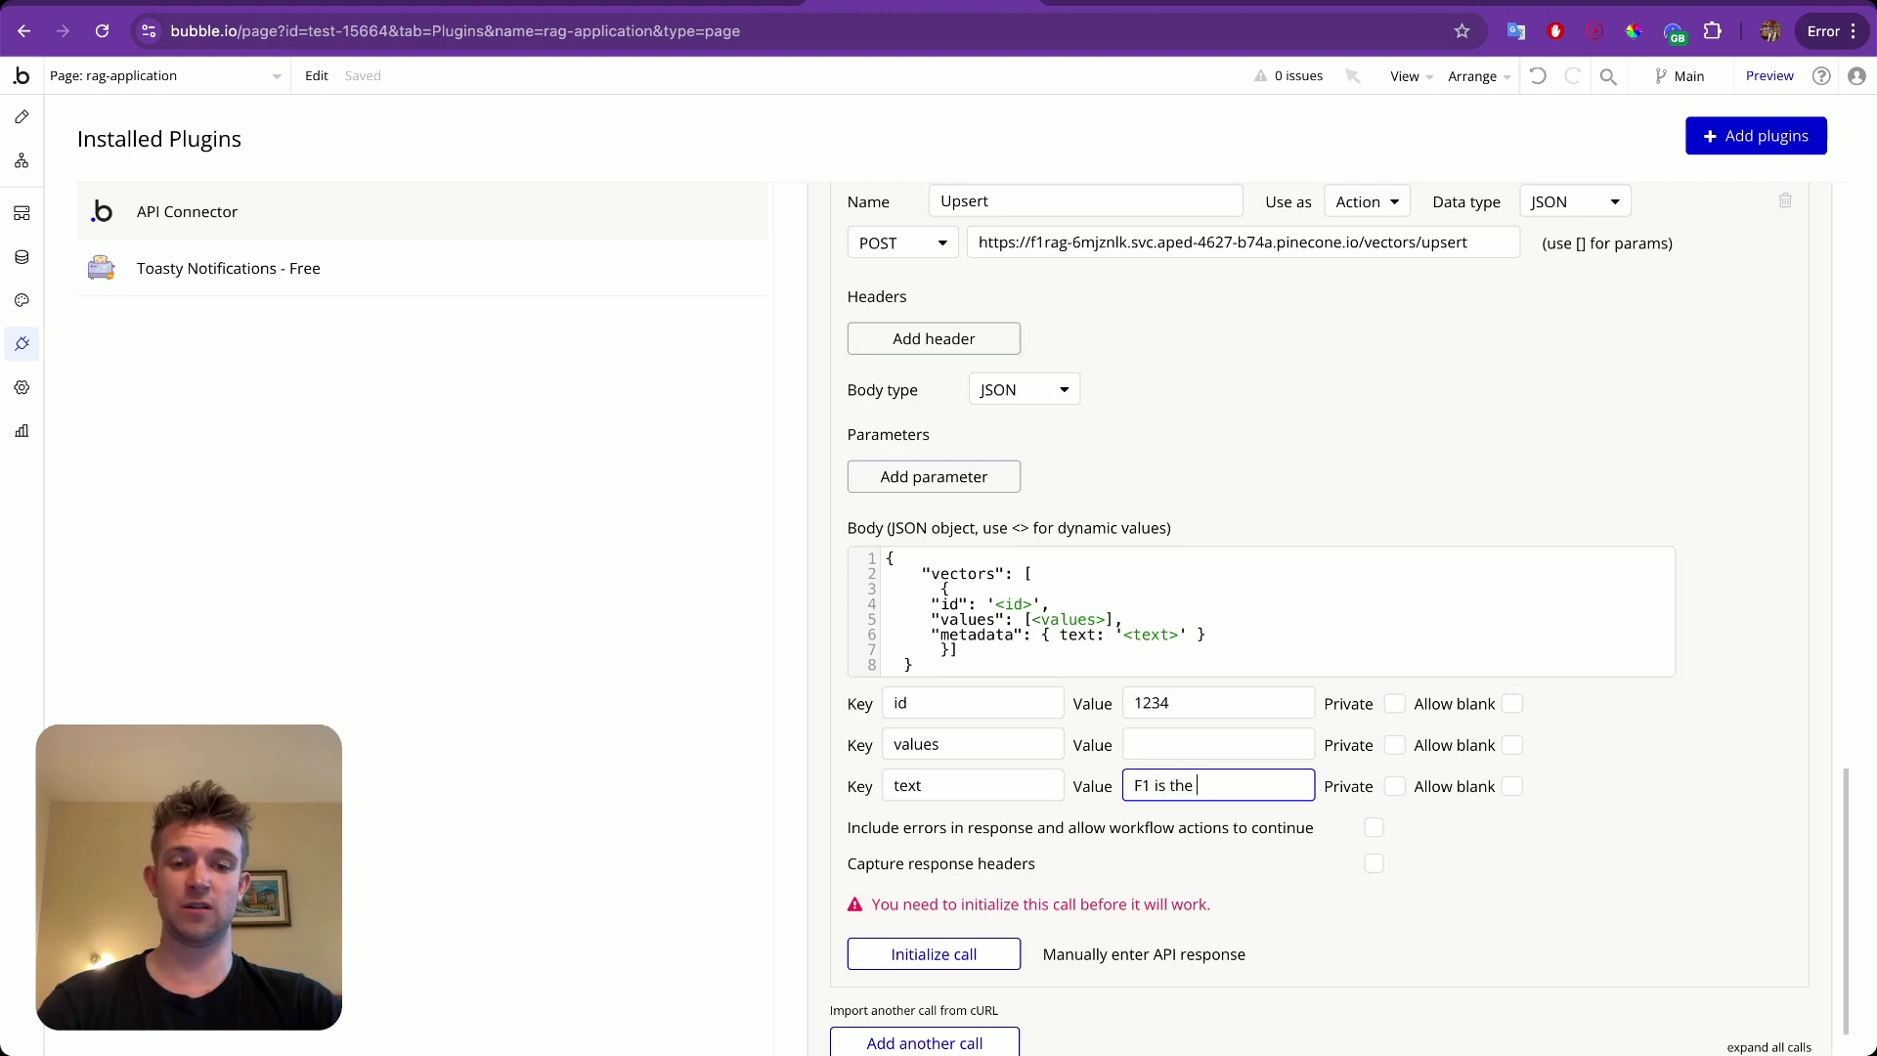
scroll(1134, 766, up, 12)
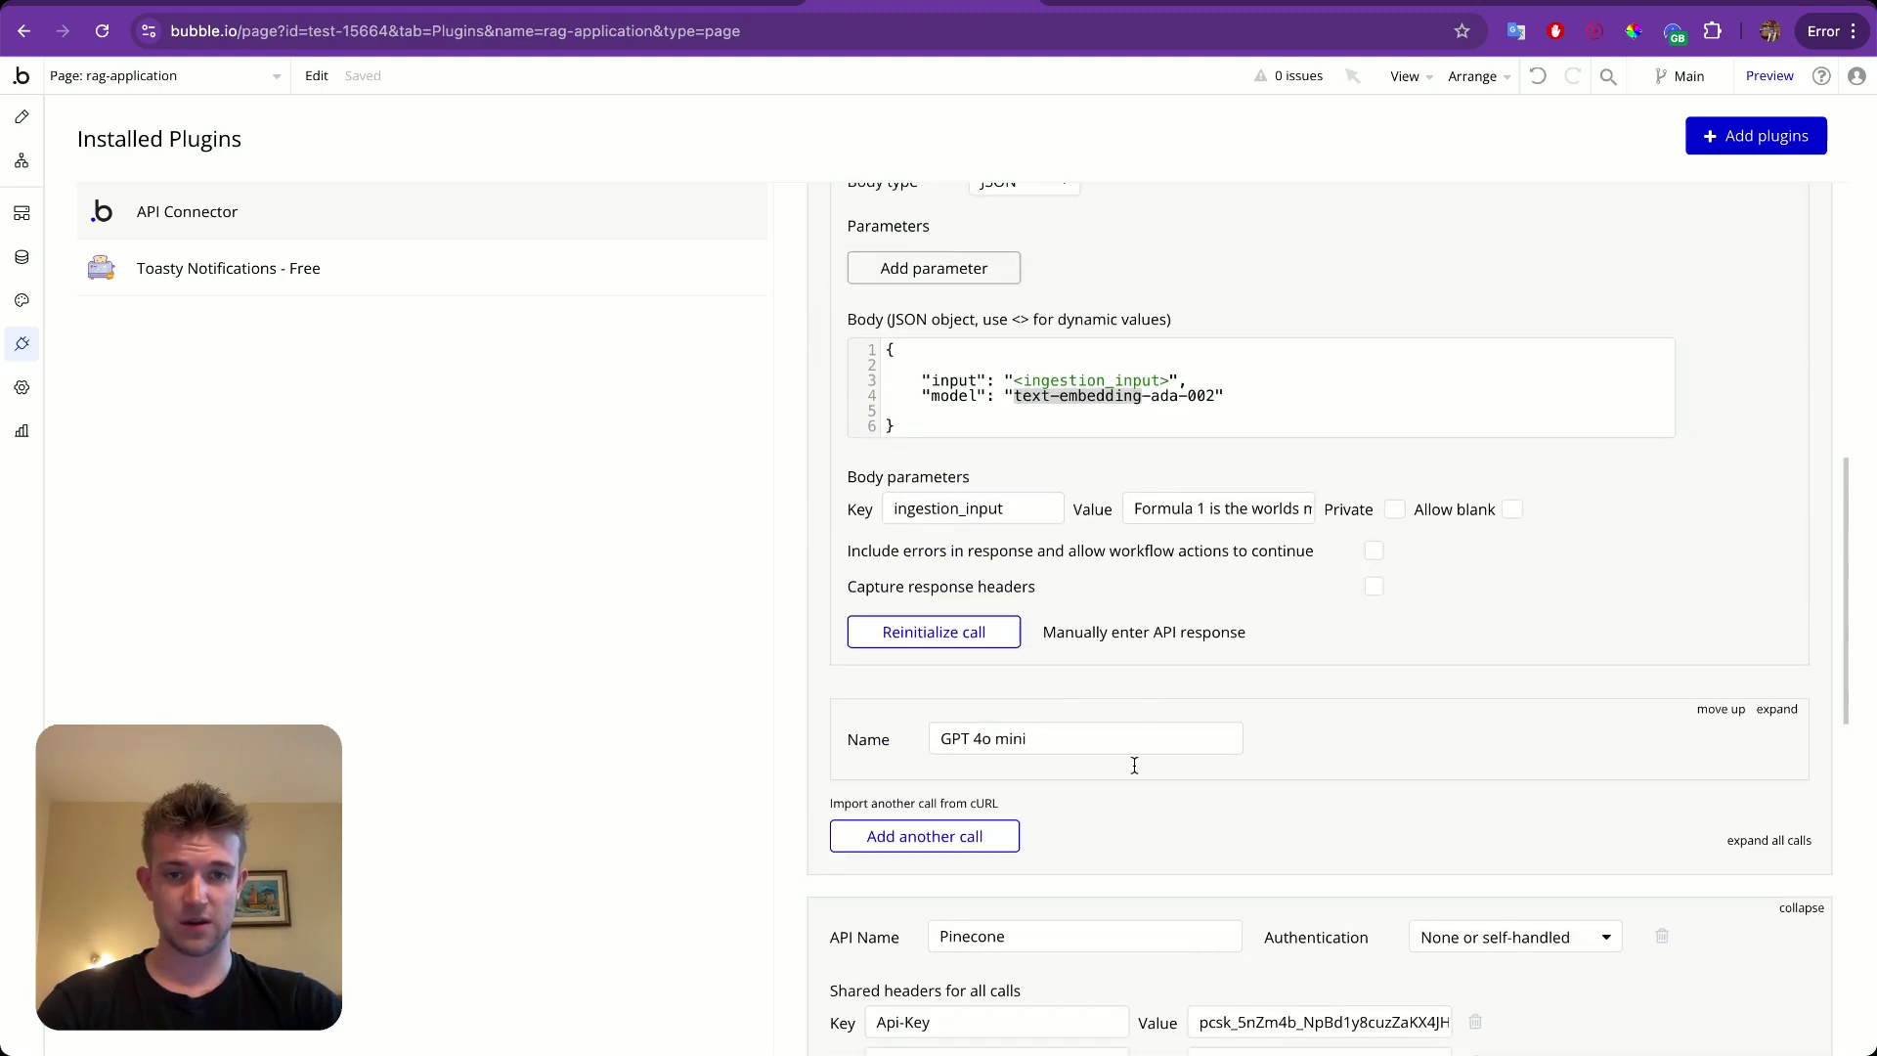
click(1197, 511)
key(ctrl+a)
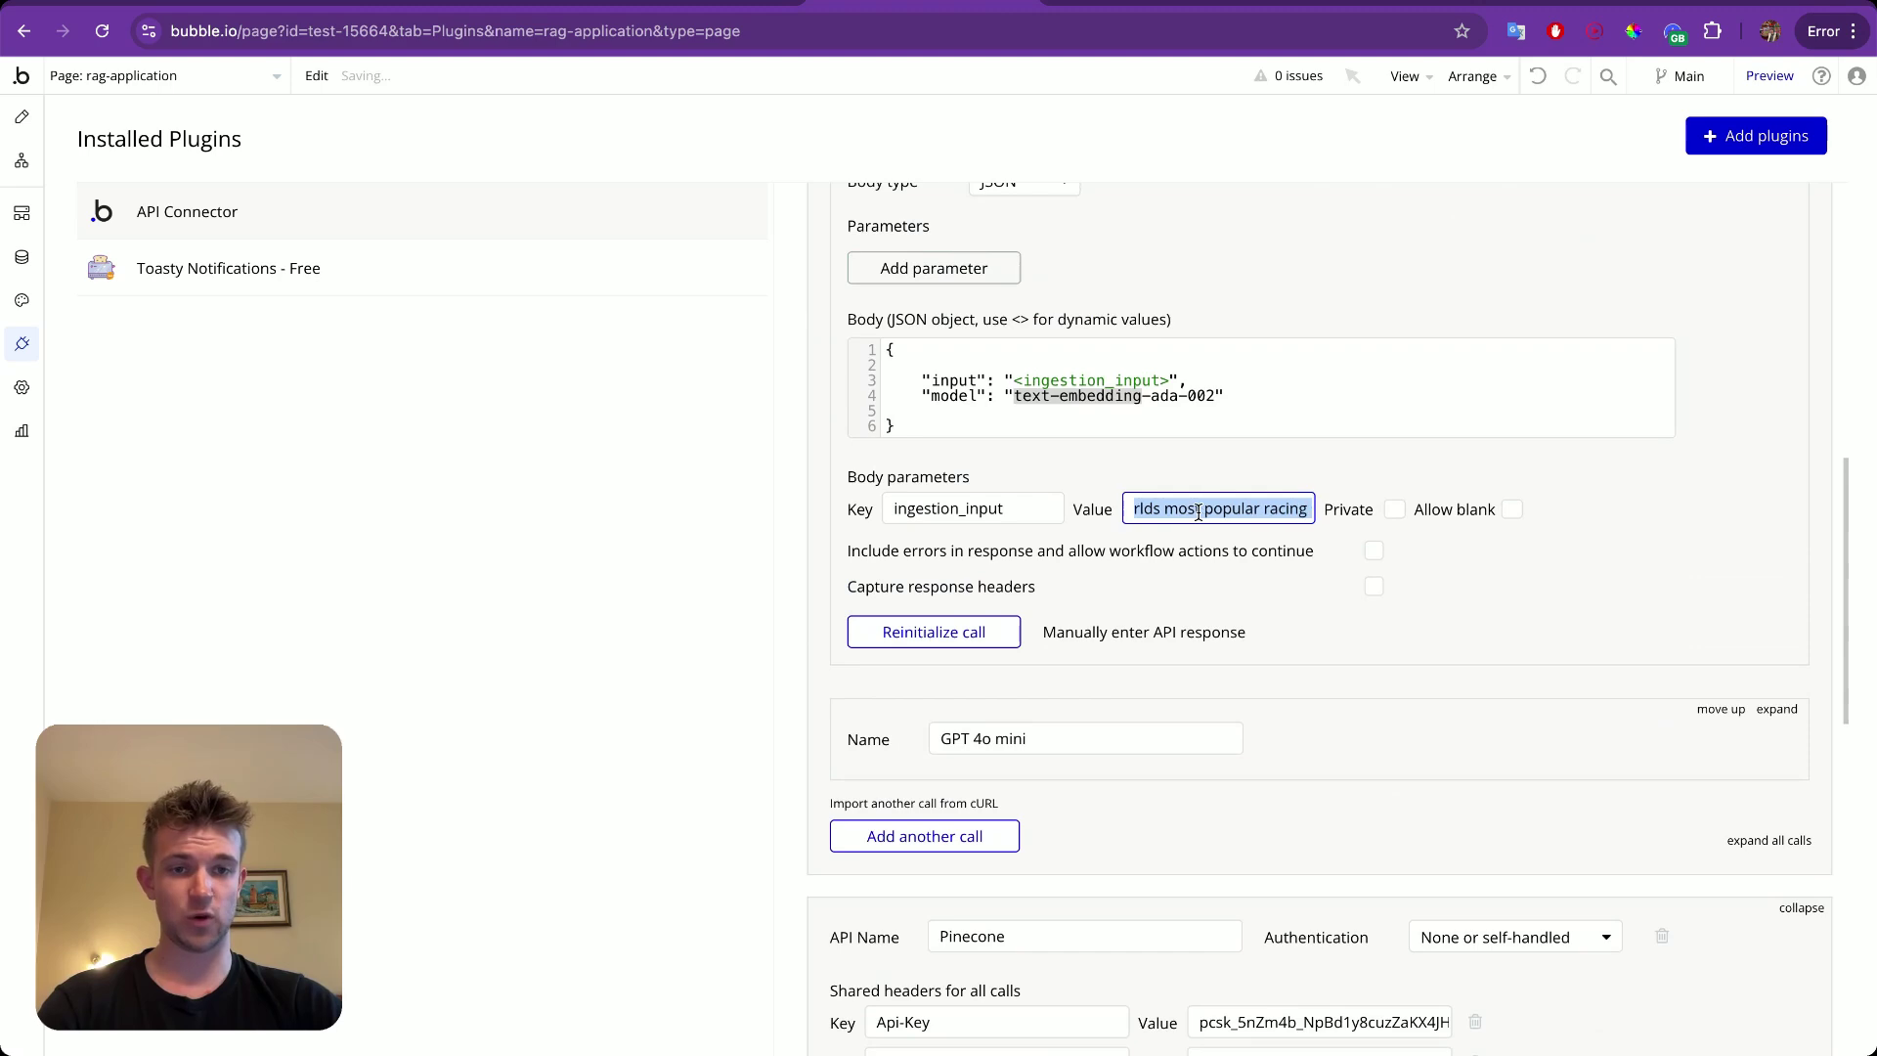
scroll(1201, 512, down, 10)
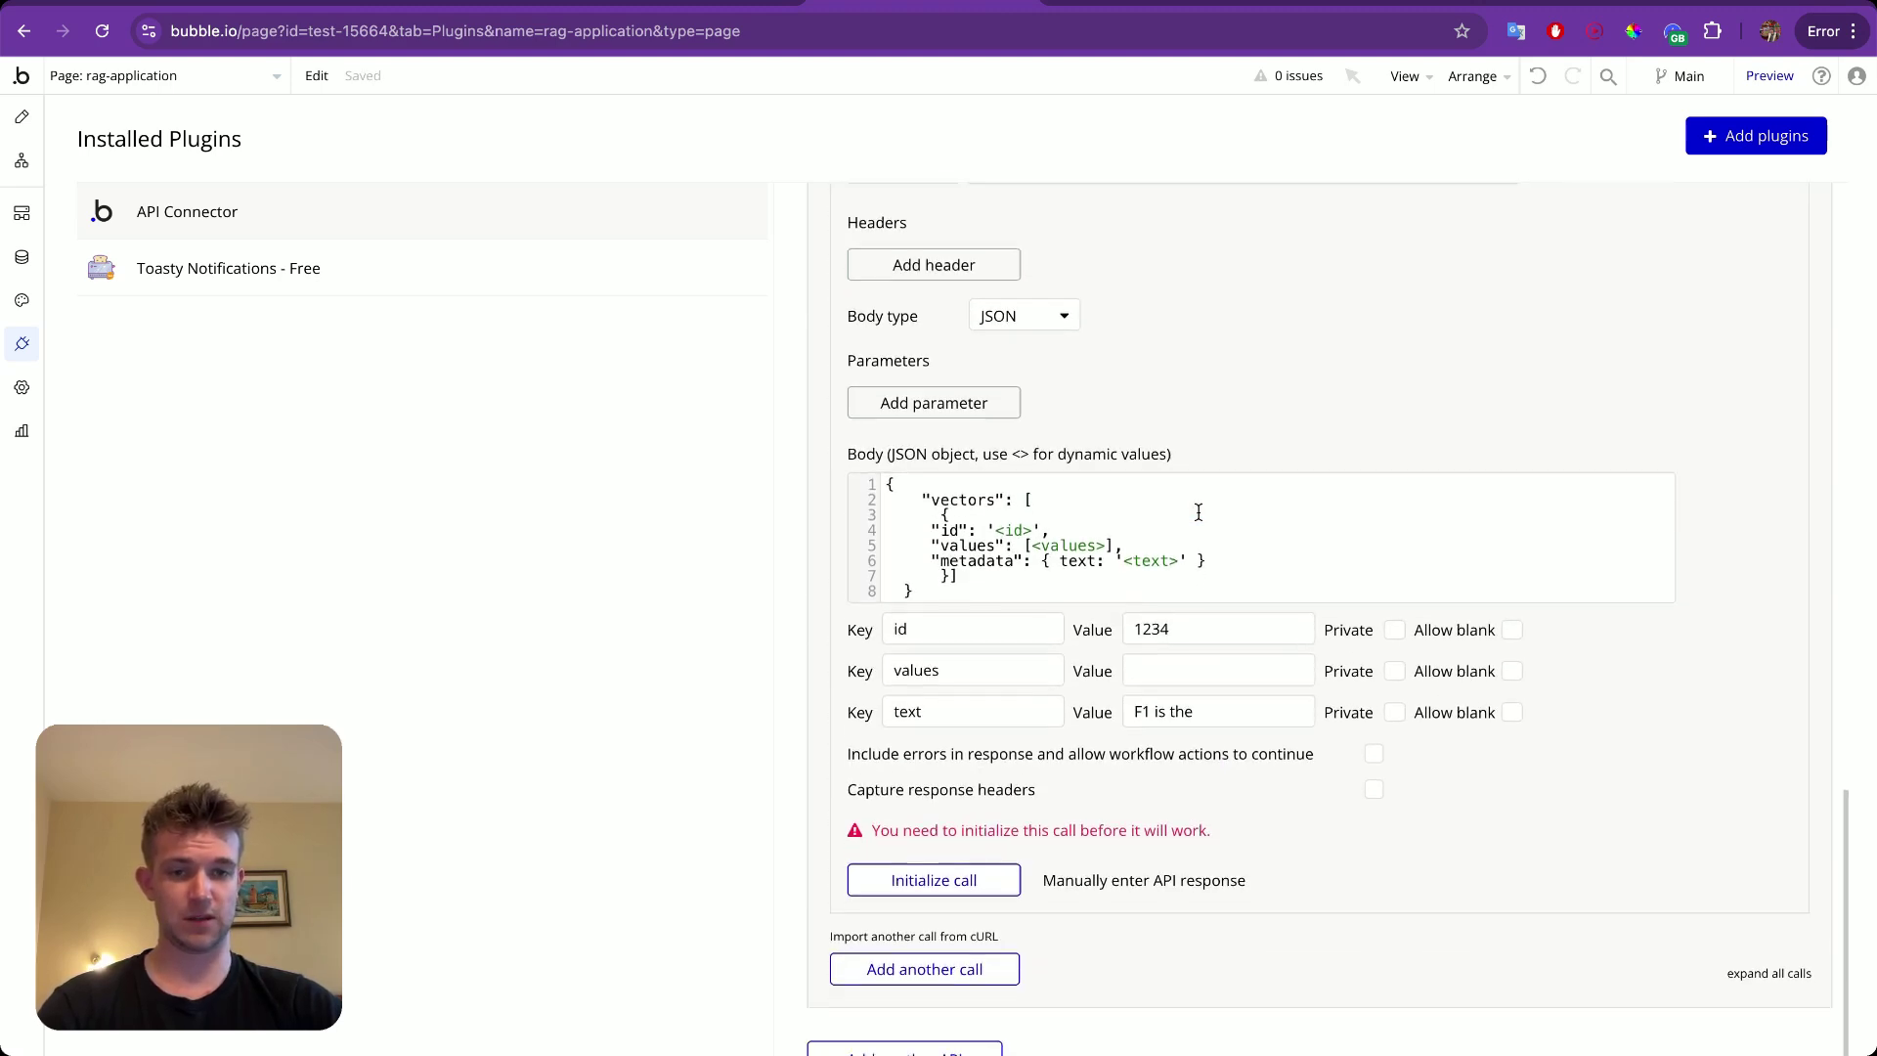
click(1159, 646)
key(ctrl+a)
key(ctrl+v)
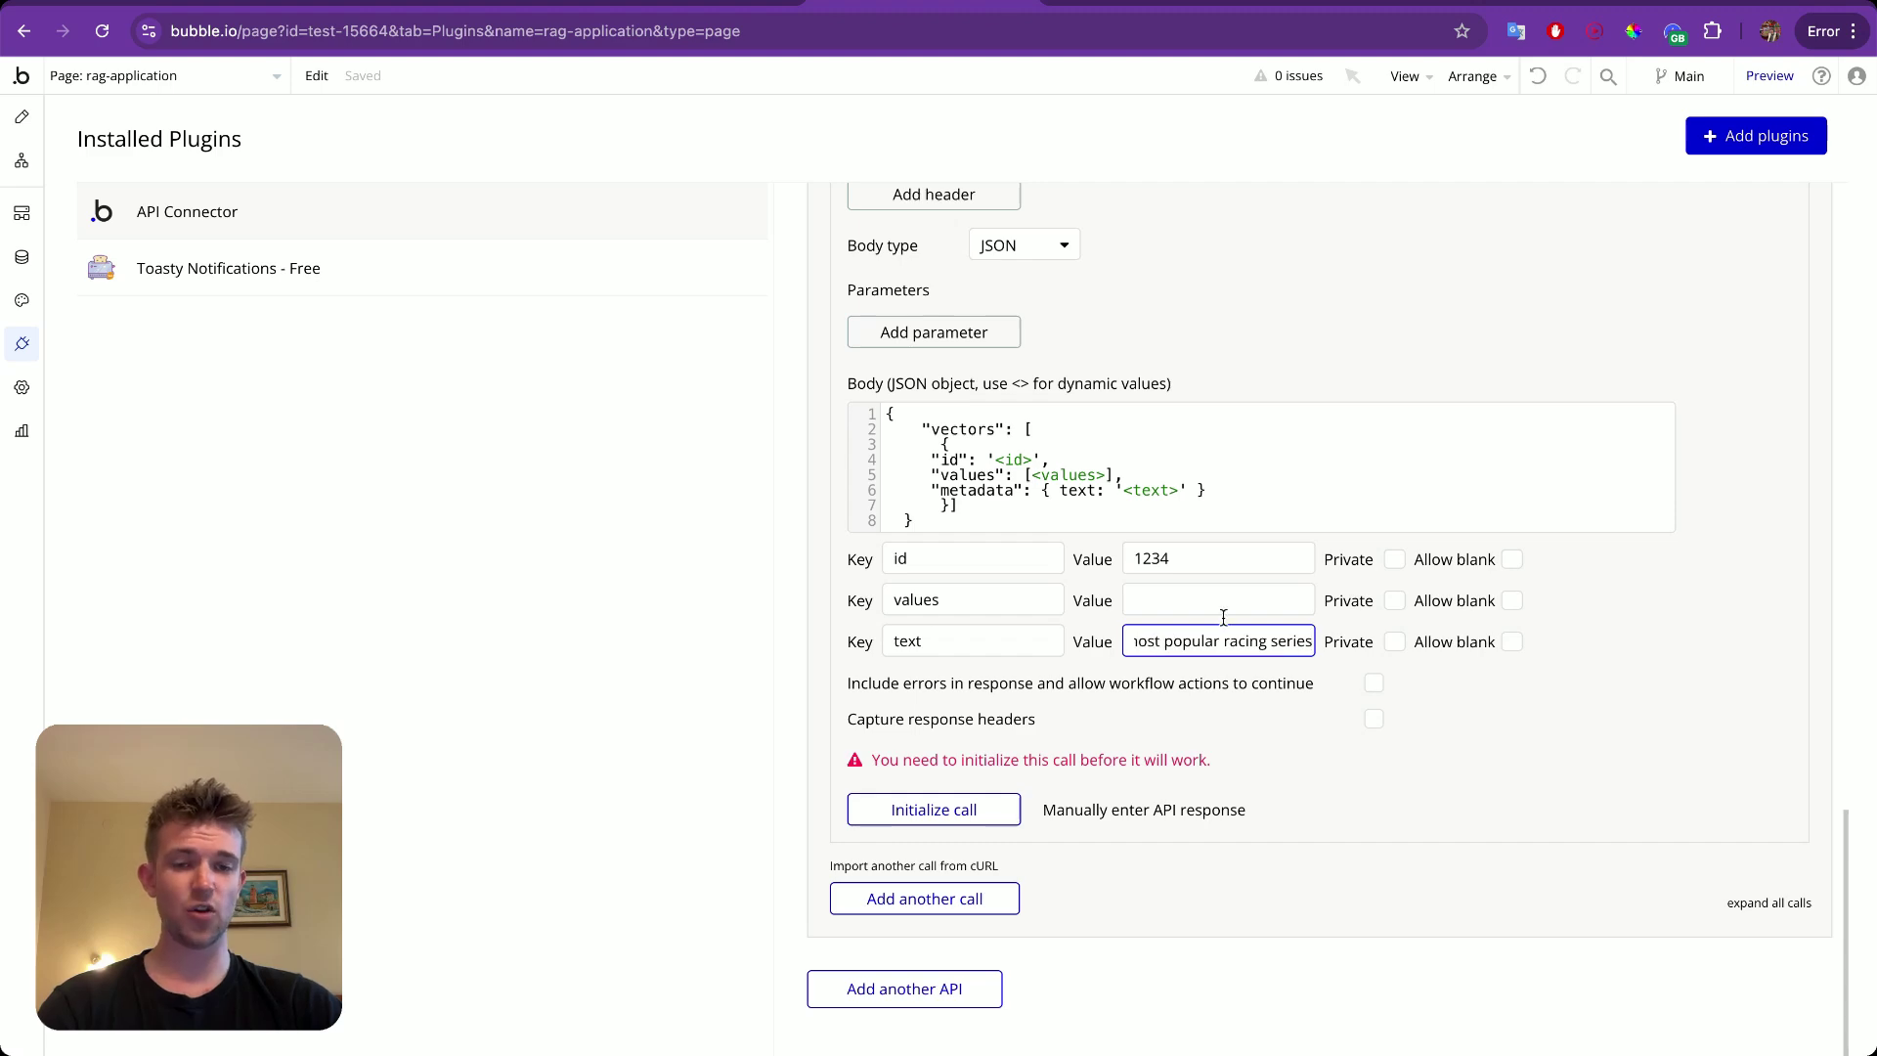
Reinitialize the Get Embeddings call, copy the full embedding array from its raw response data, and save the returned values.
scroll(1197, 601, up, 10)
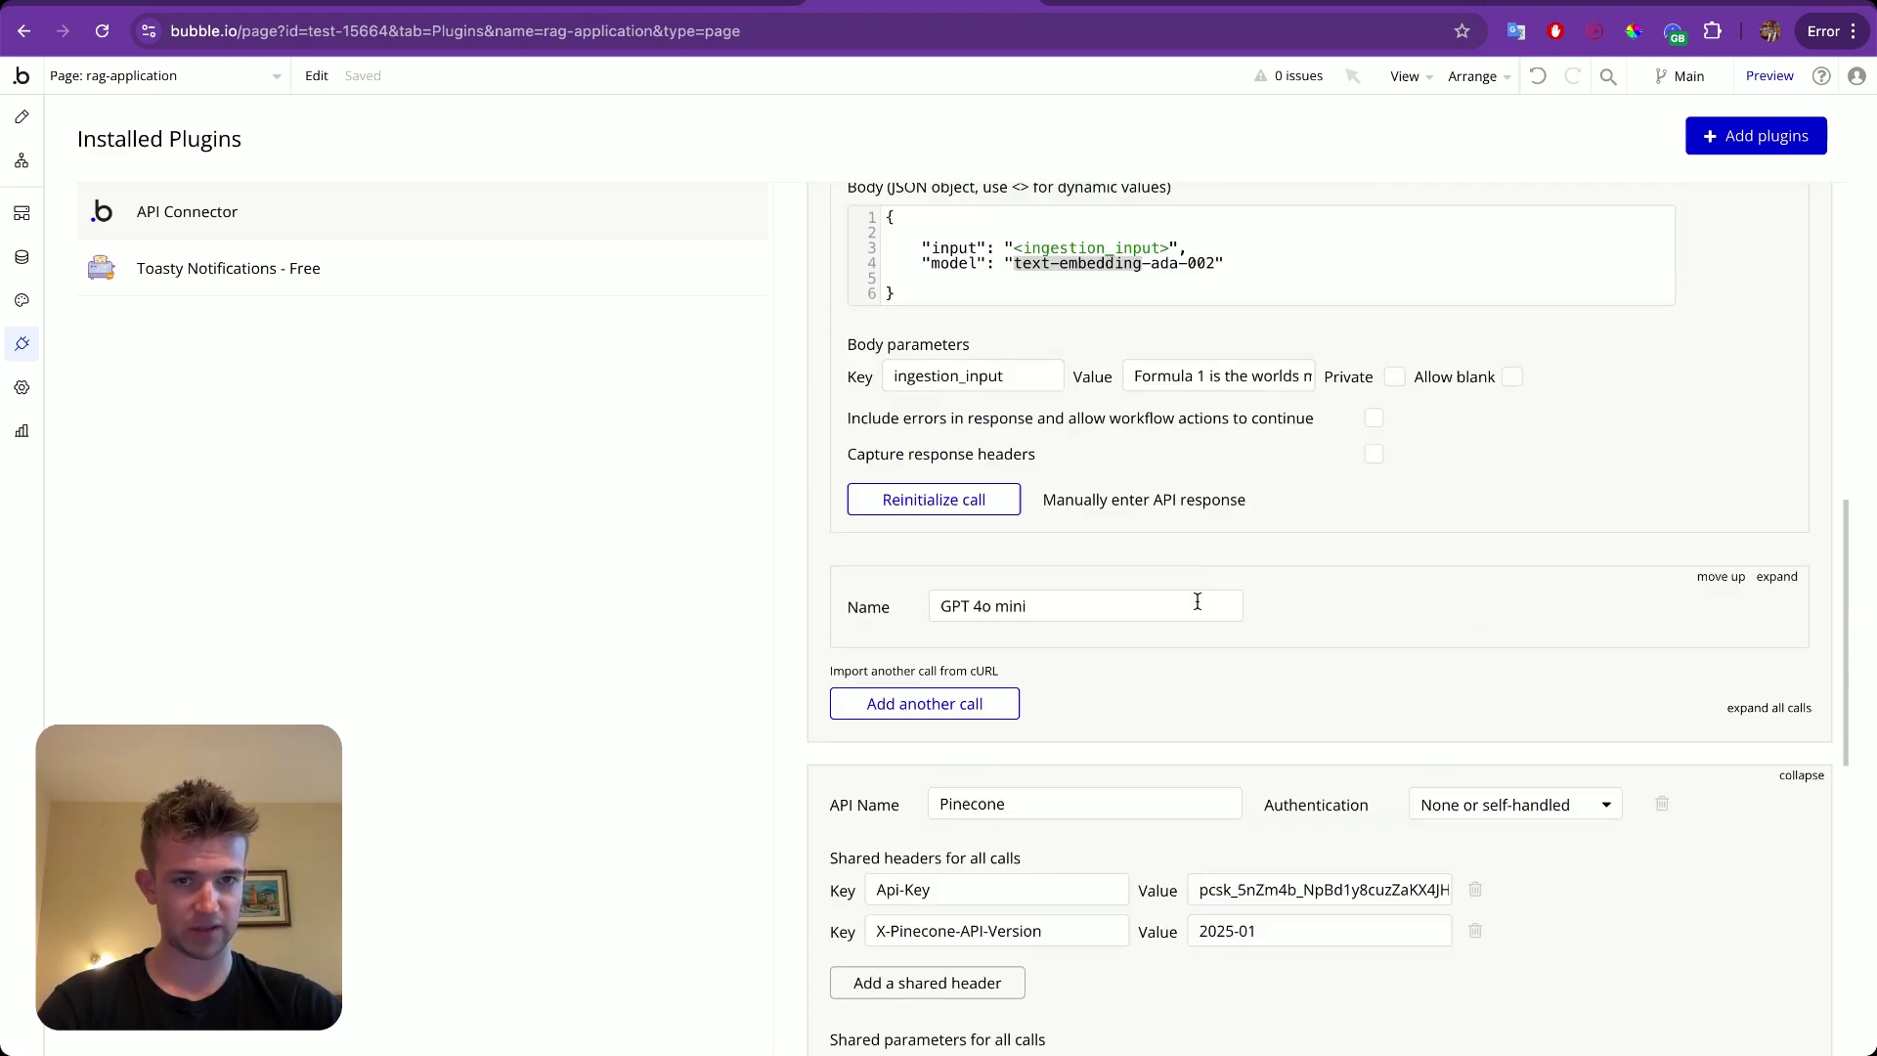
scroll(1198, 604, up, 1)
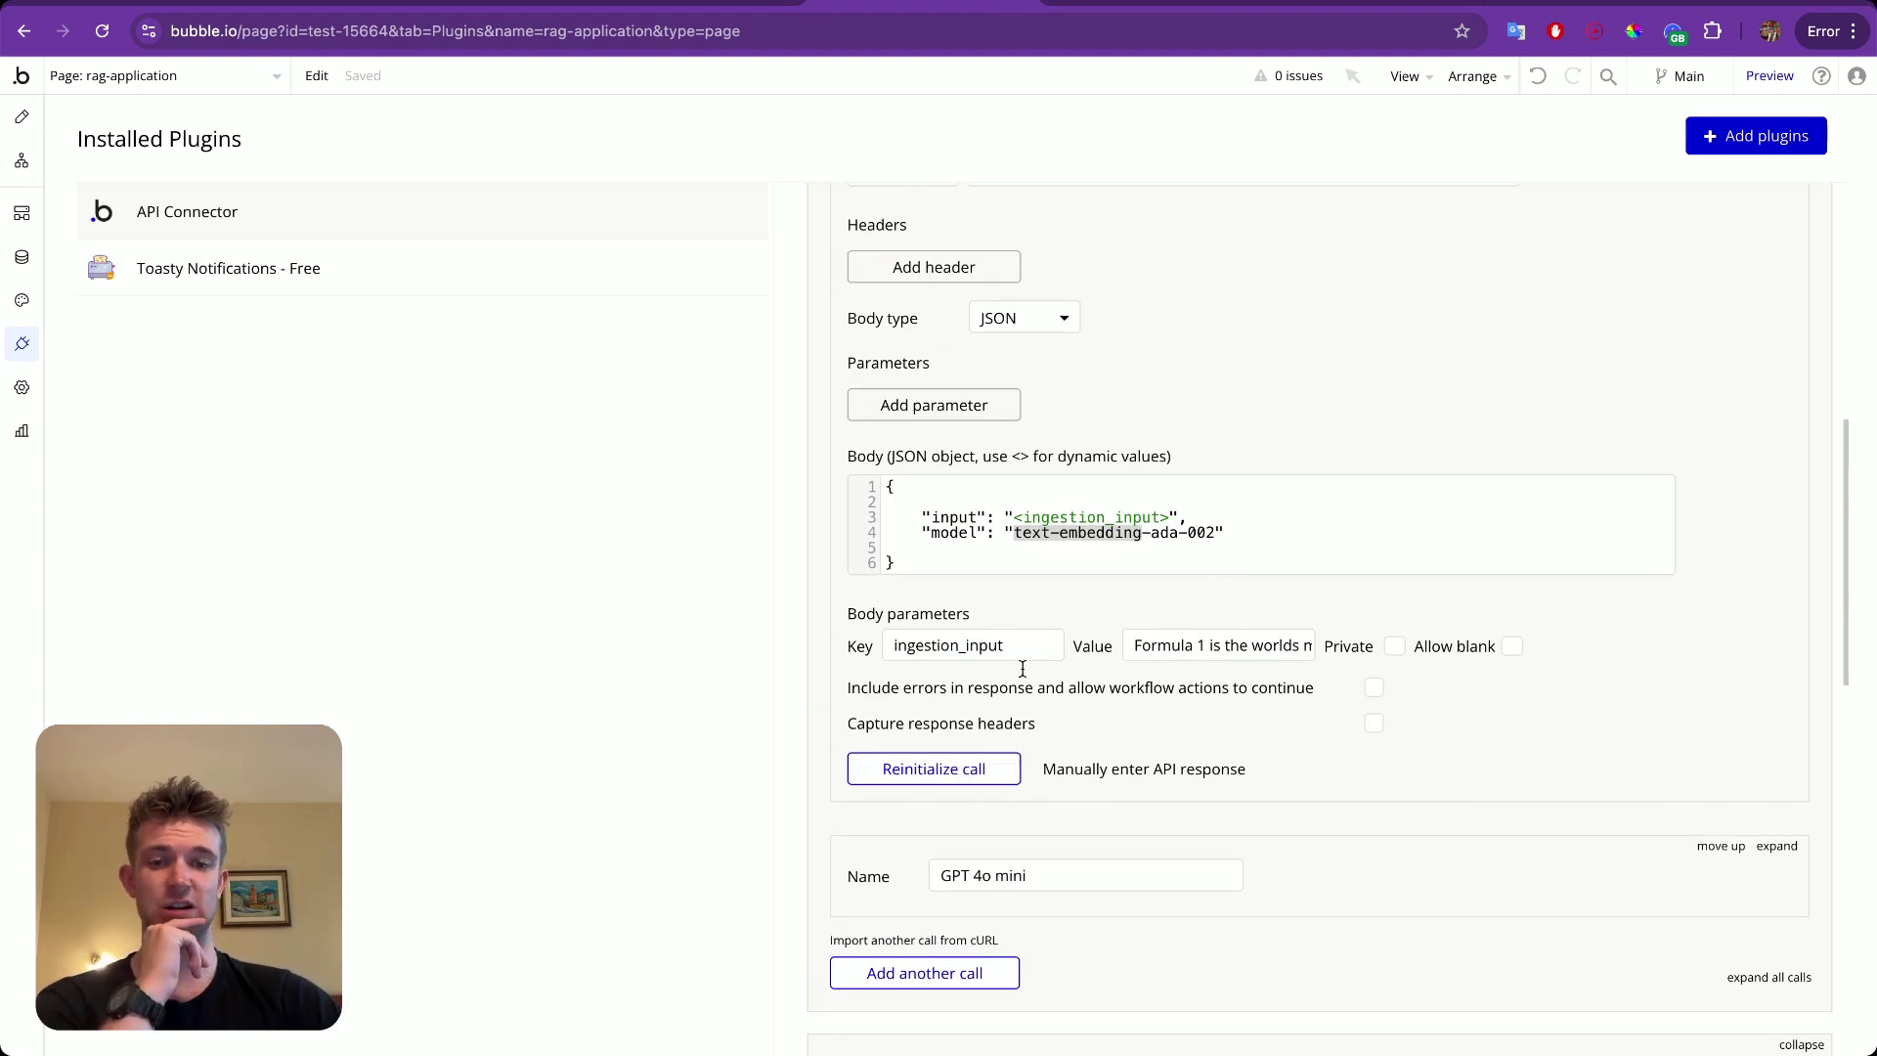
scroll(989, 753, up, 2)
click(950, 826)
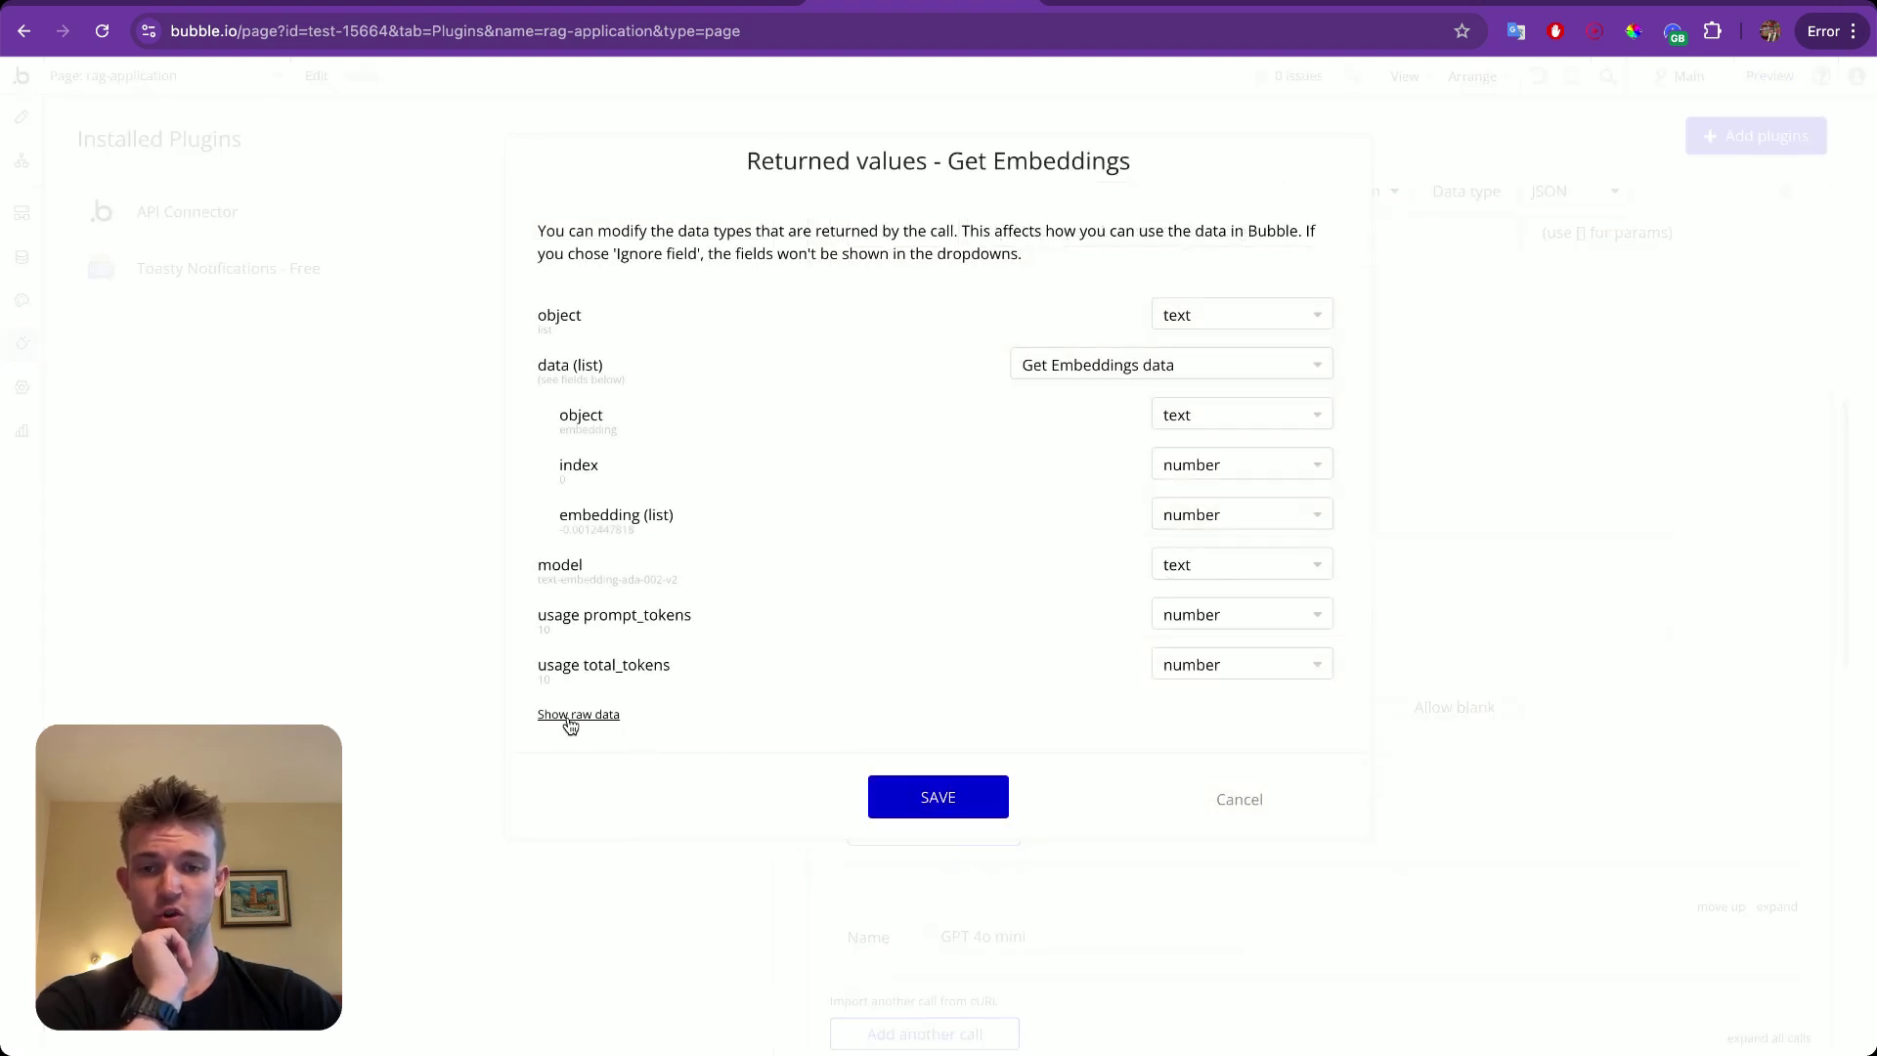
click(576, 715)
scroll(779, 789, down, 3)
scroll(782, 796, down, 2)
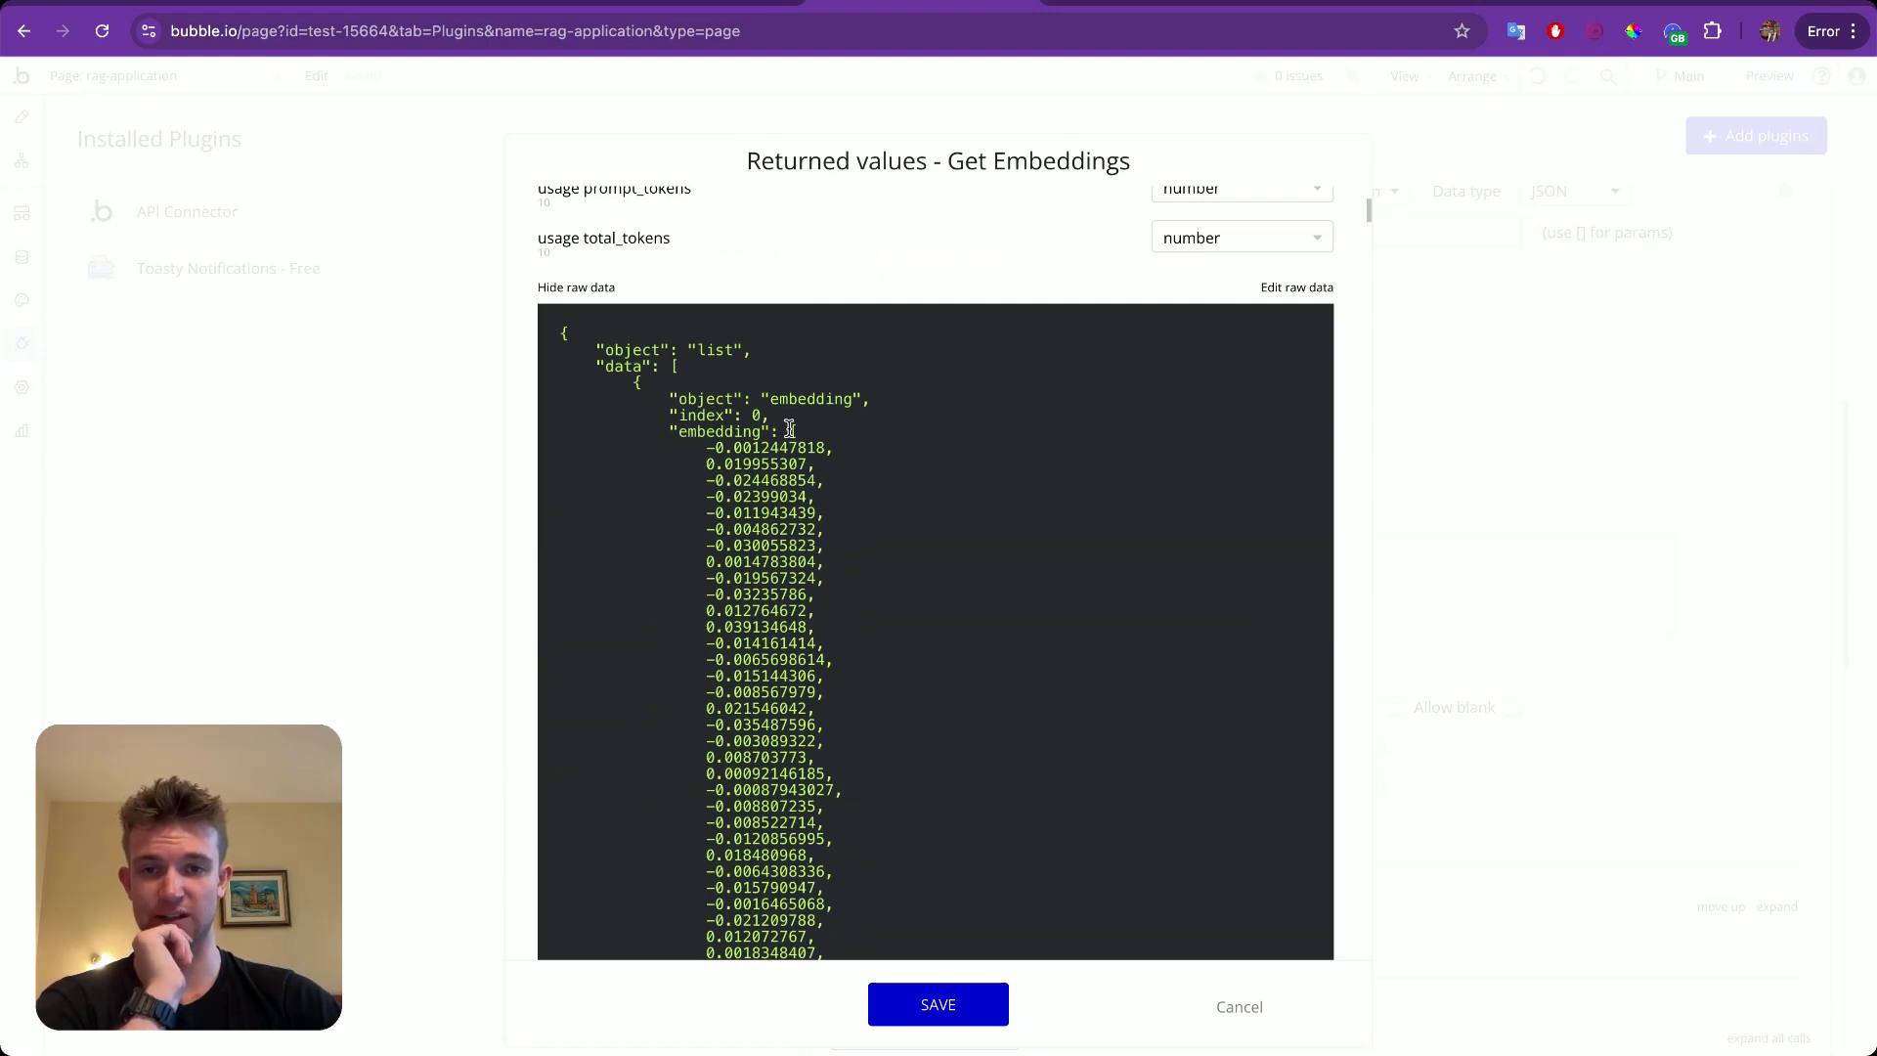
drag(790, 430, 699, 770)
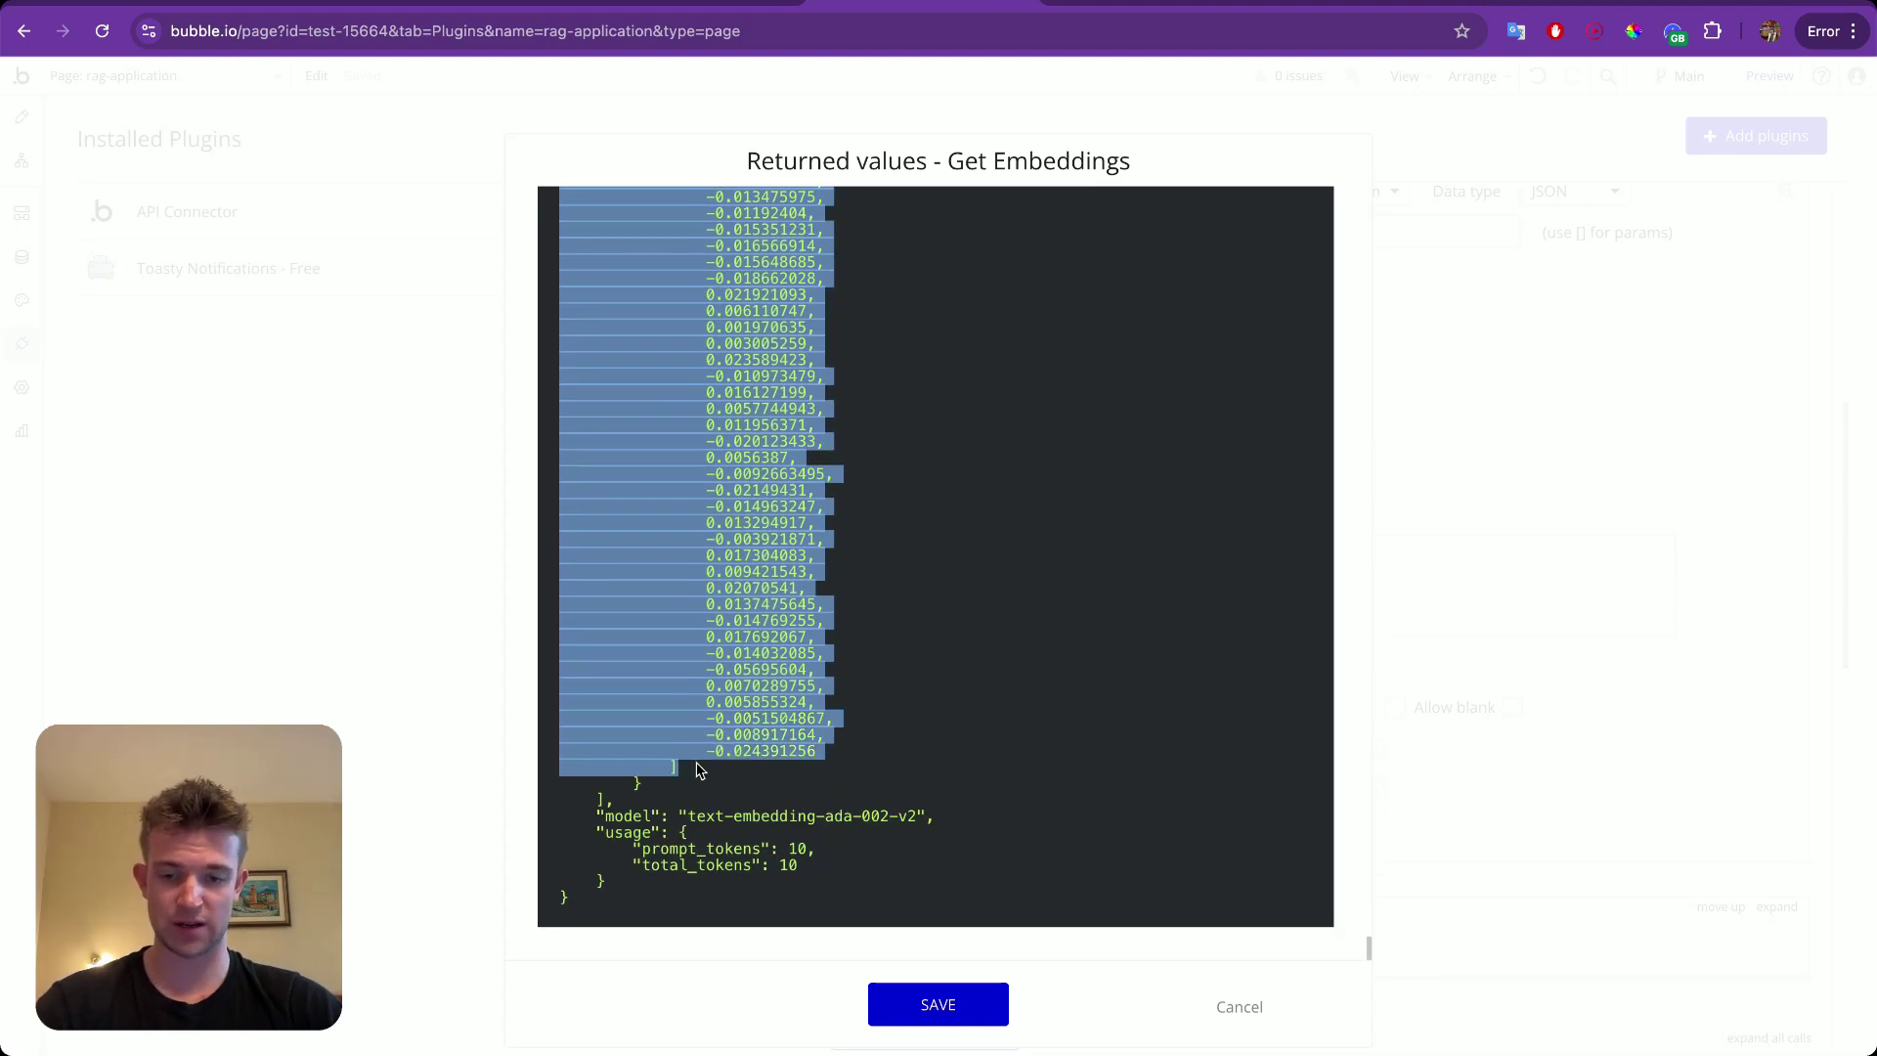
click(930, 1004)
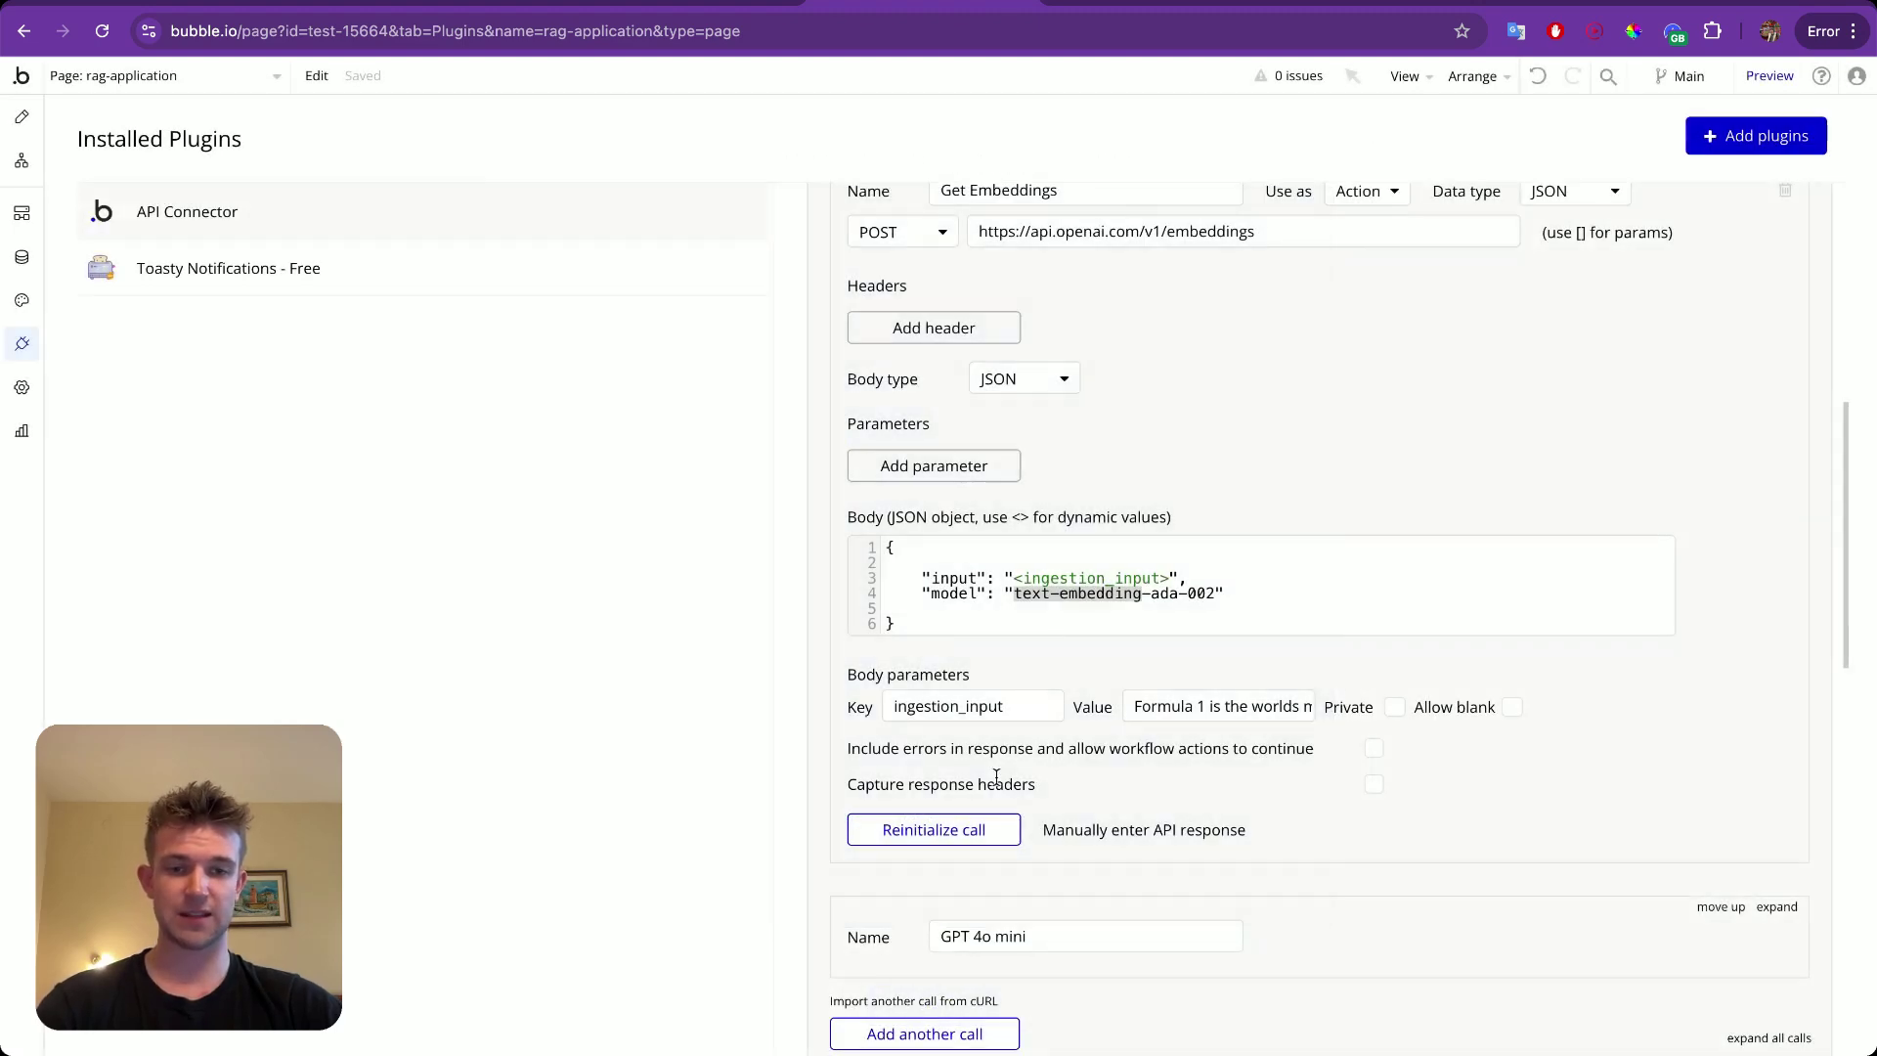
Paste the copied embedding array as the value of the Upsert call's values parameter.
scroll(1053, 638, down, 10)
scroll(1053, 638, down, 6)
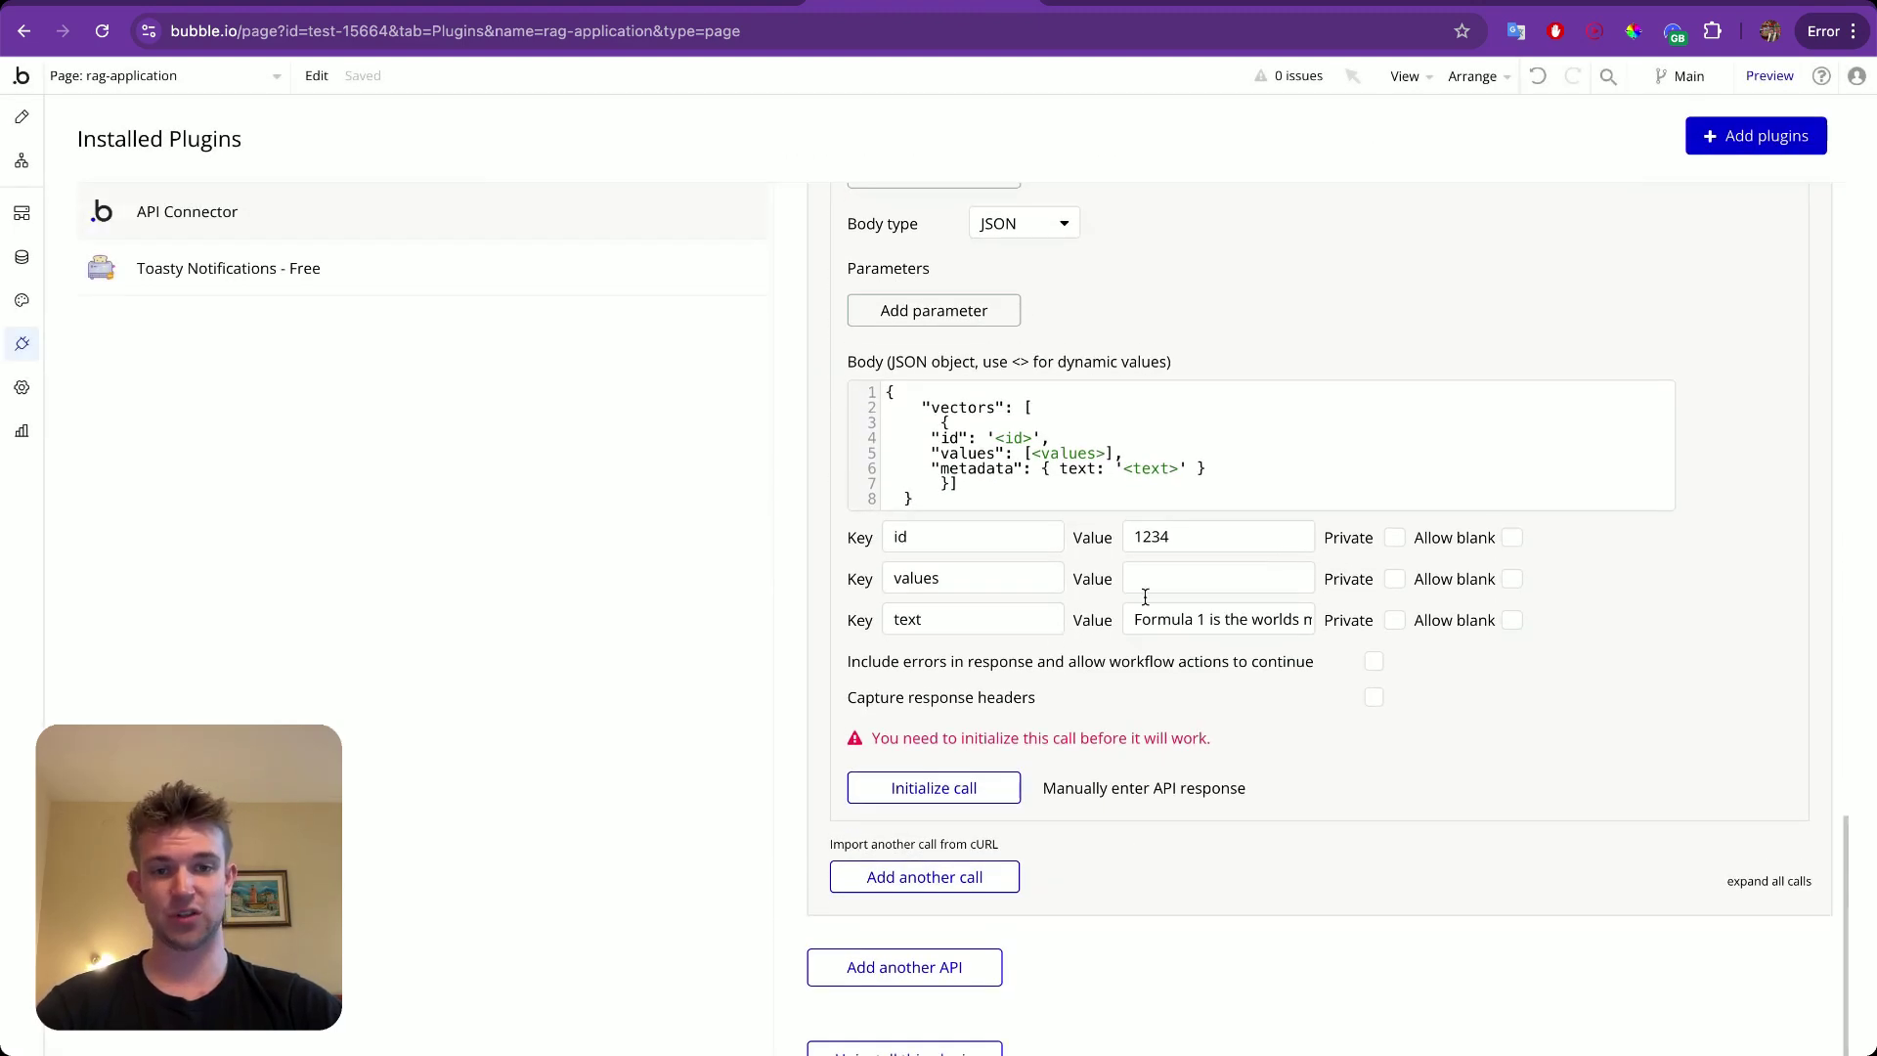
click(1166, 585)
key(super+v)
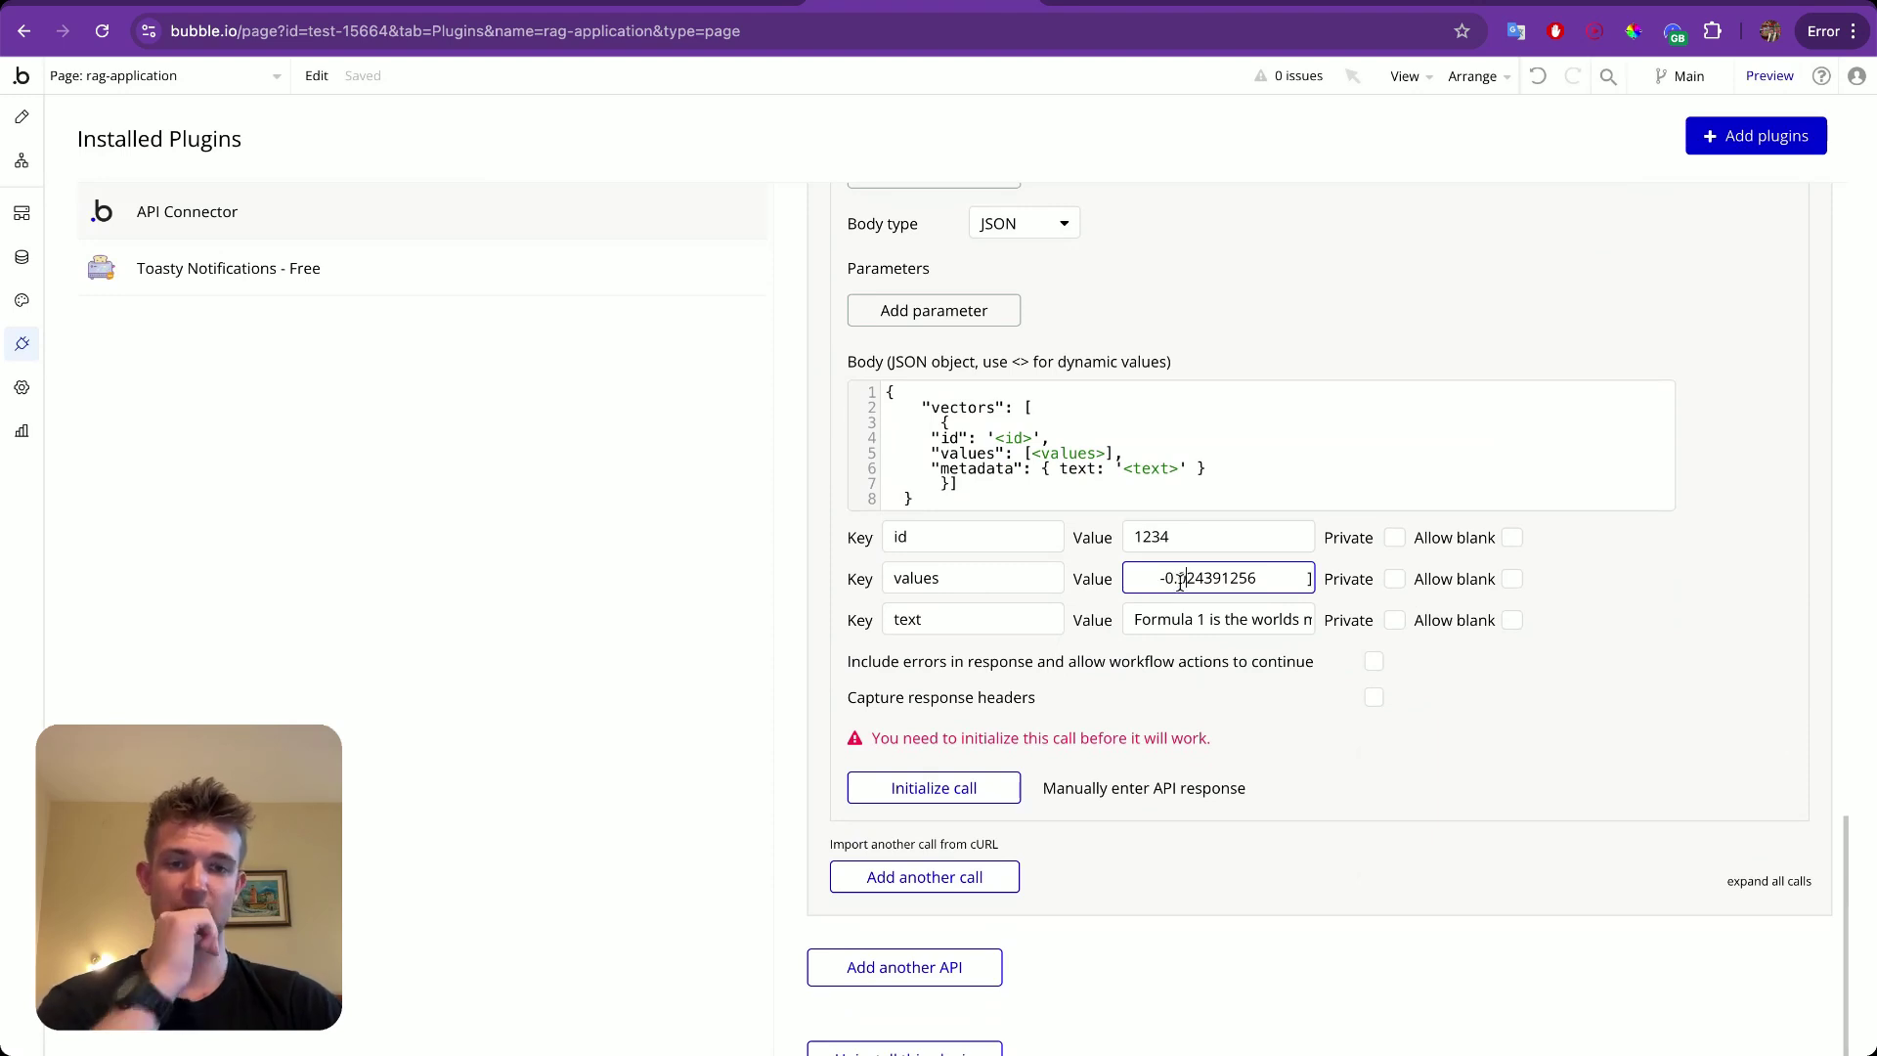
scroll(1180, 584, left, 5)
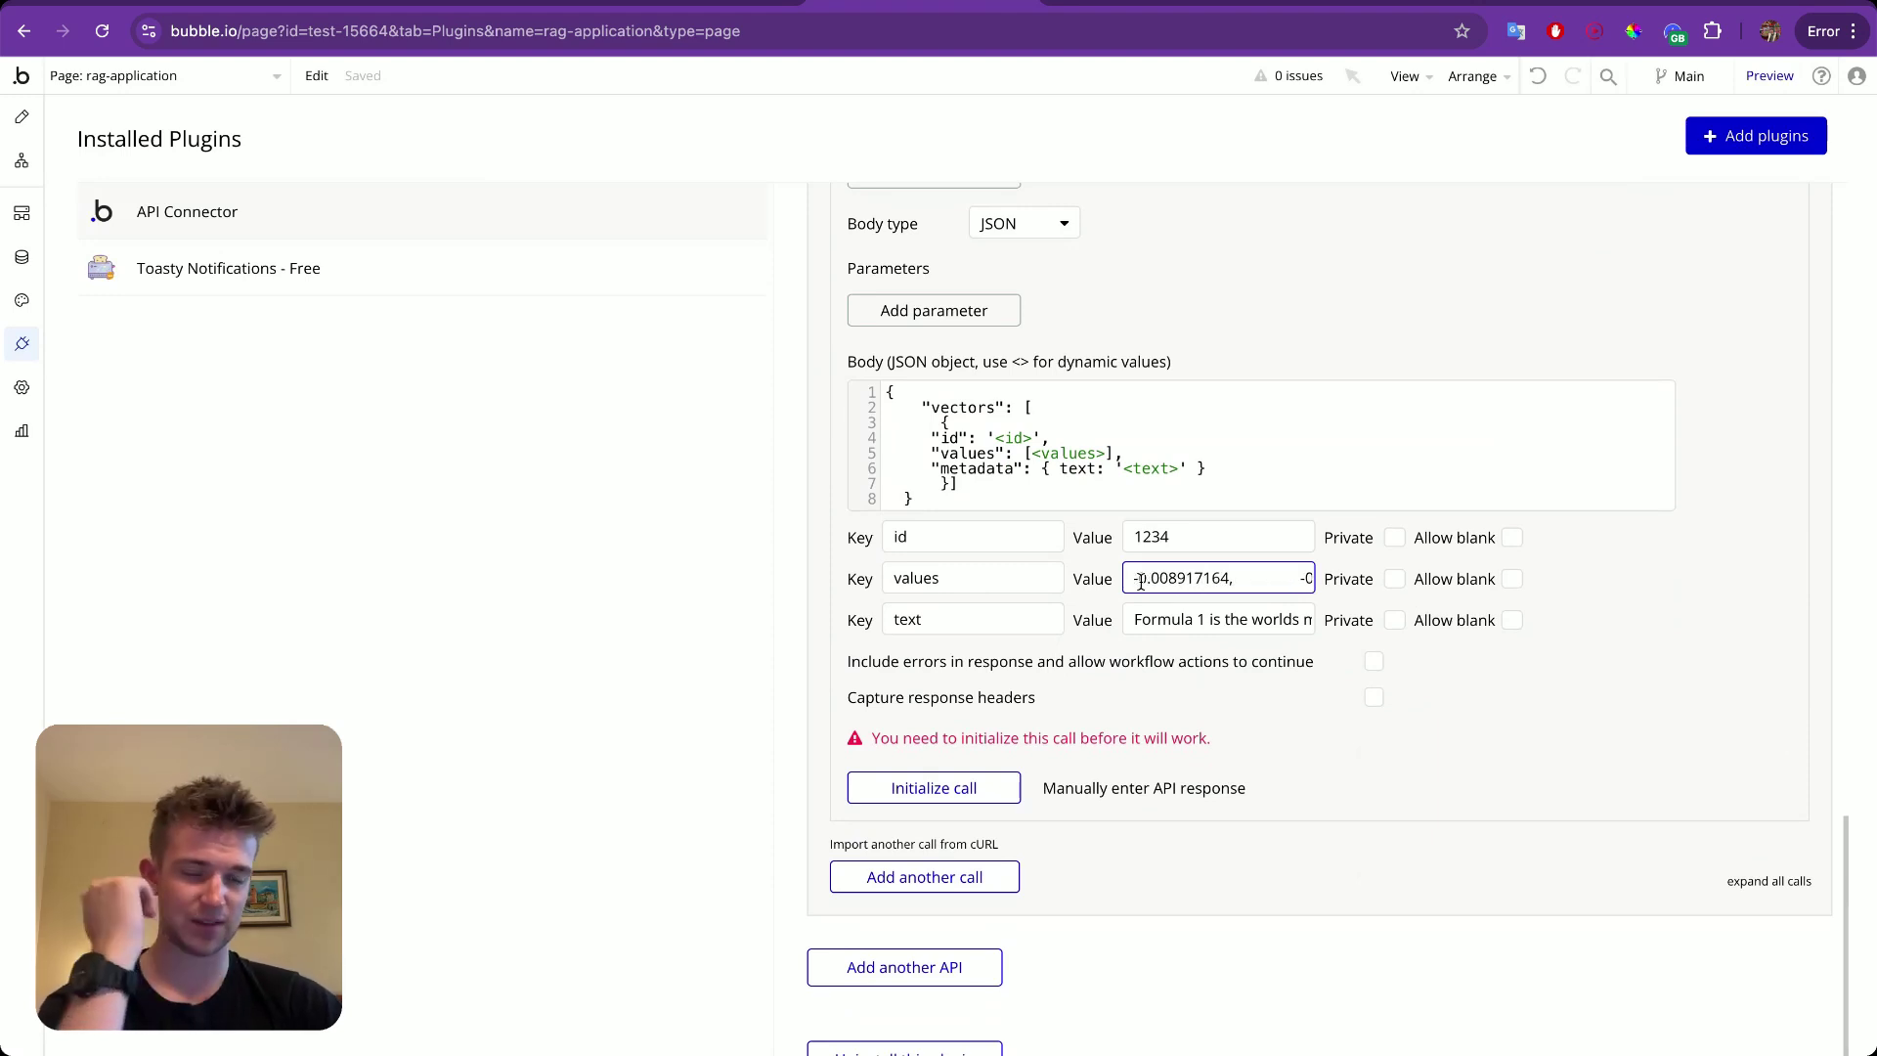
click(1648, 603)
Initialize the Upsert call, inspect the raw response data, and save the returned values.
scroll(1649, 606, up, 3)
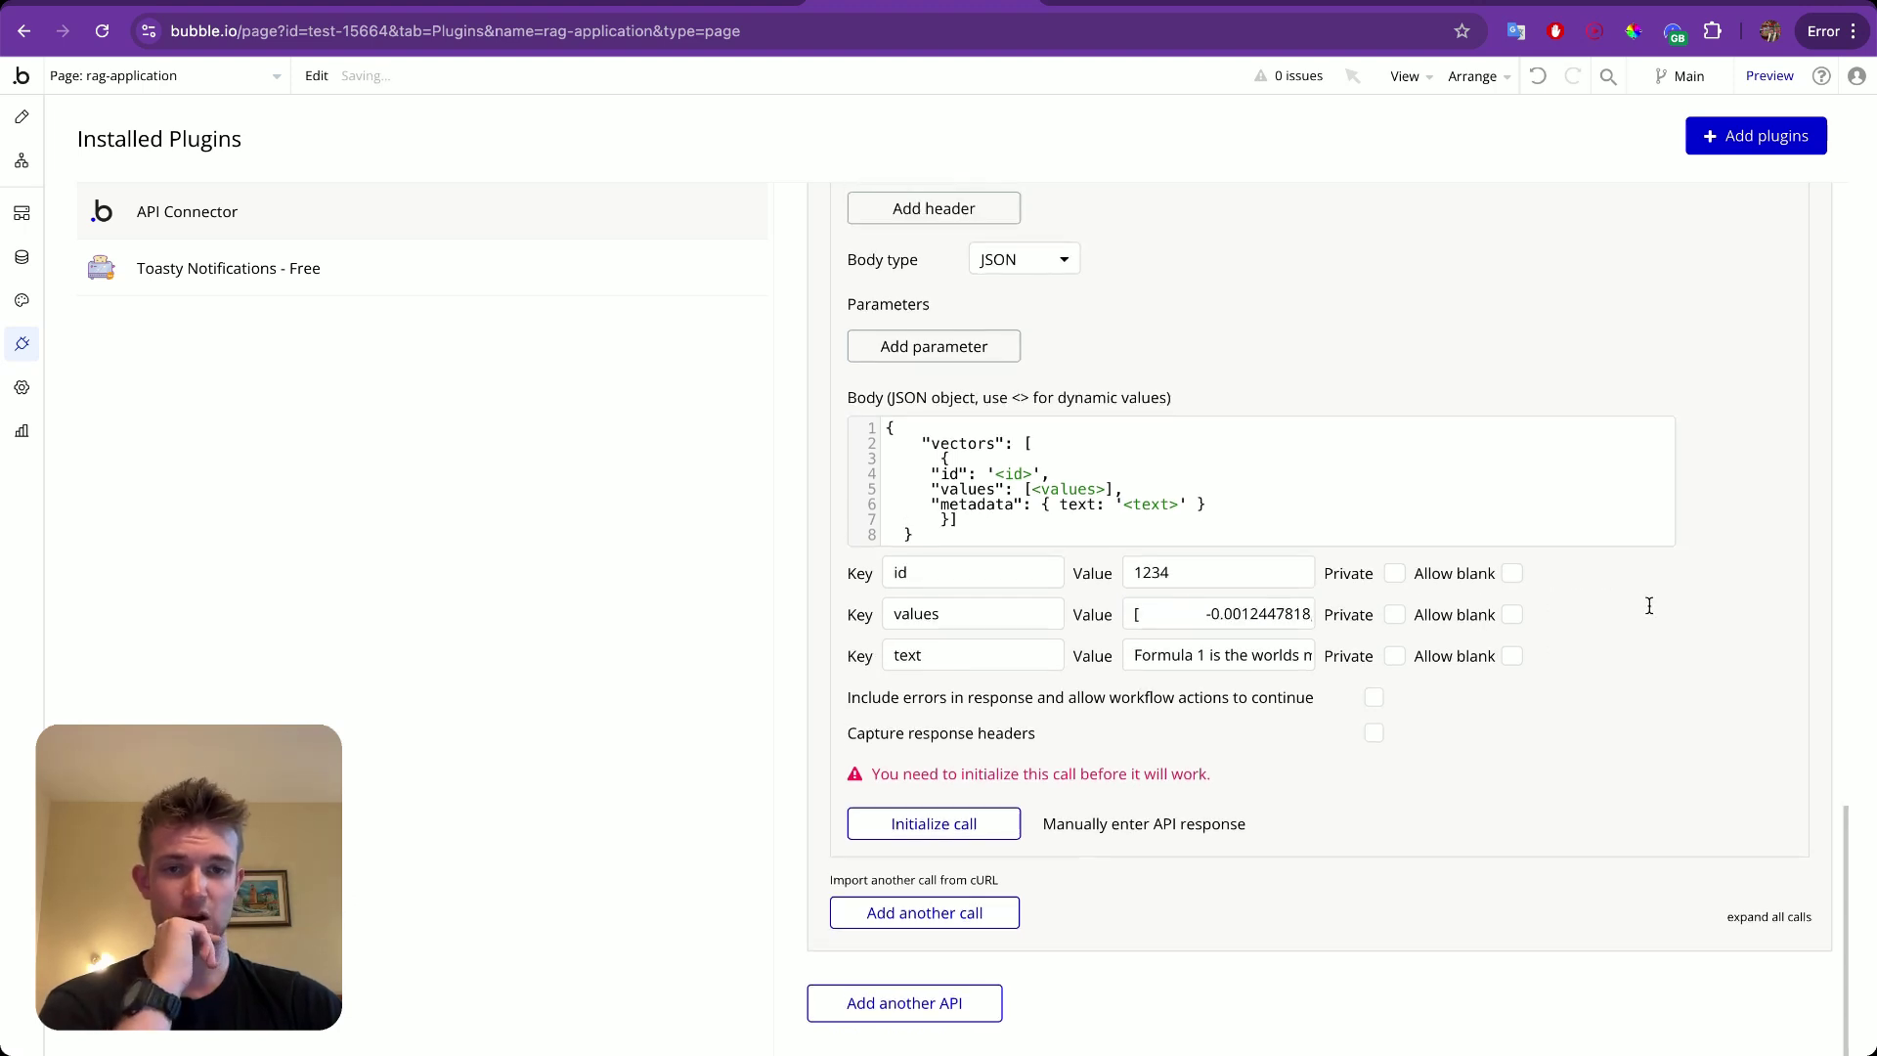
scroll(1649, 606, up, 2)
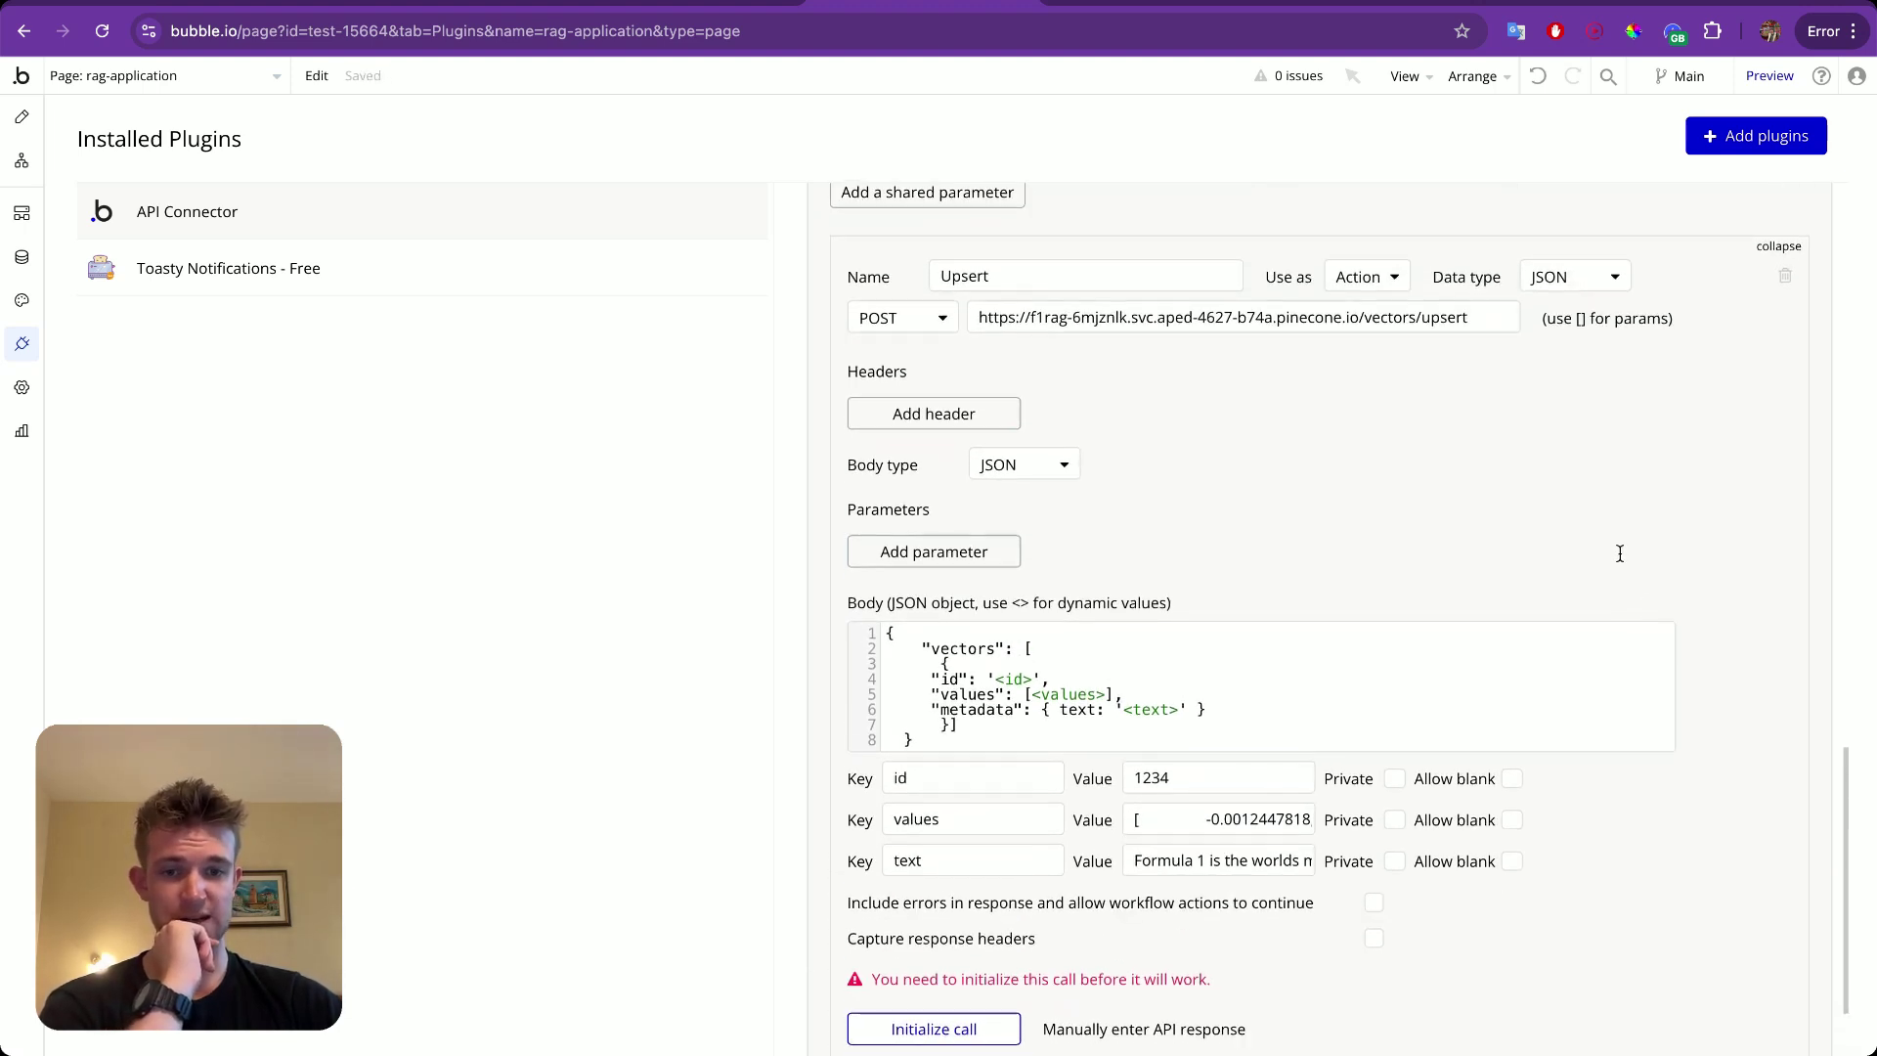
click(917, 1007)
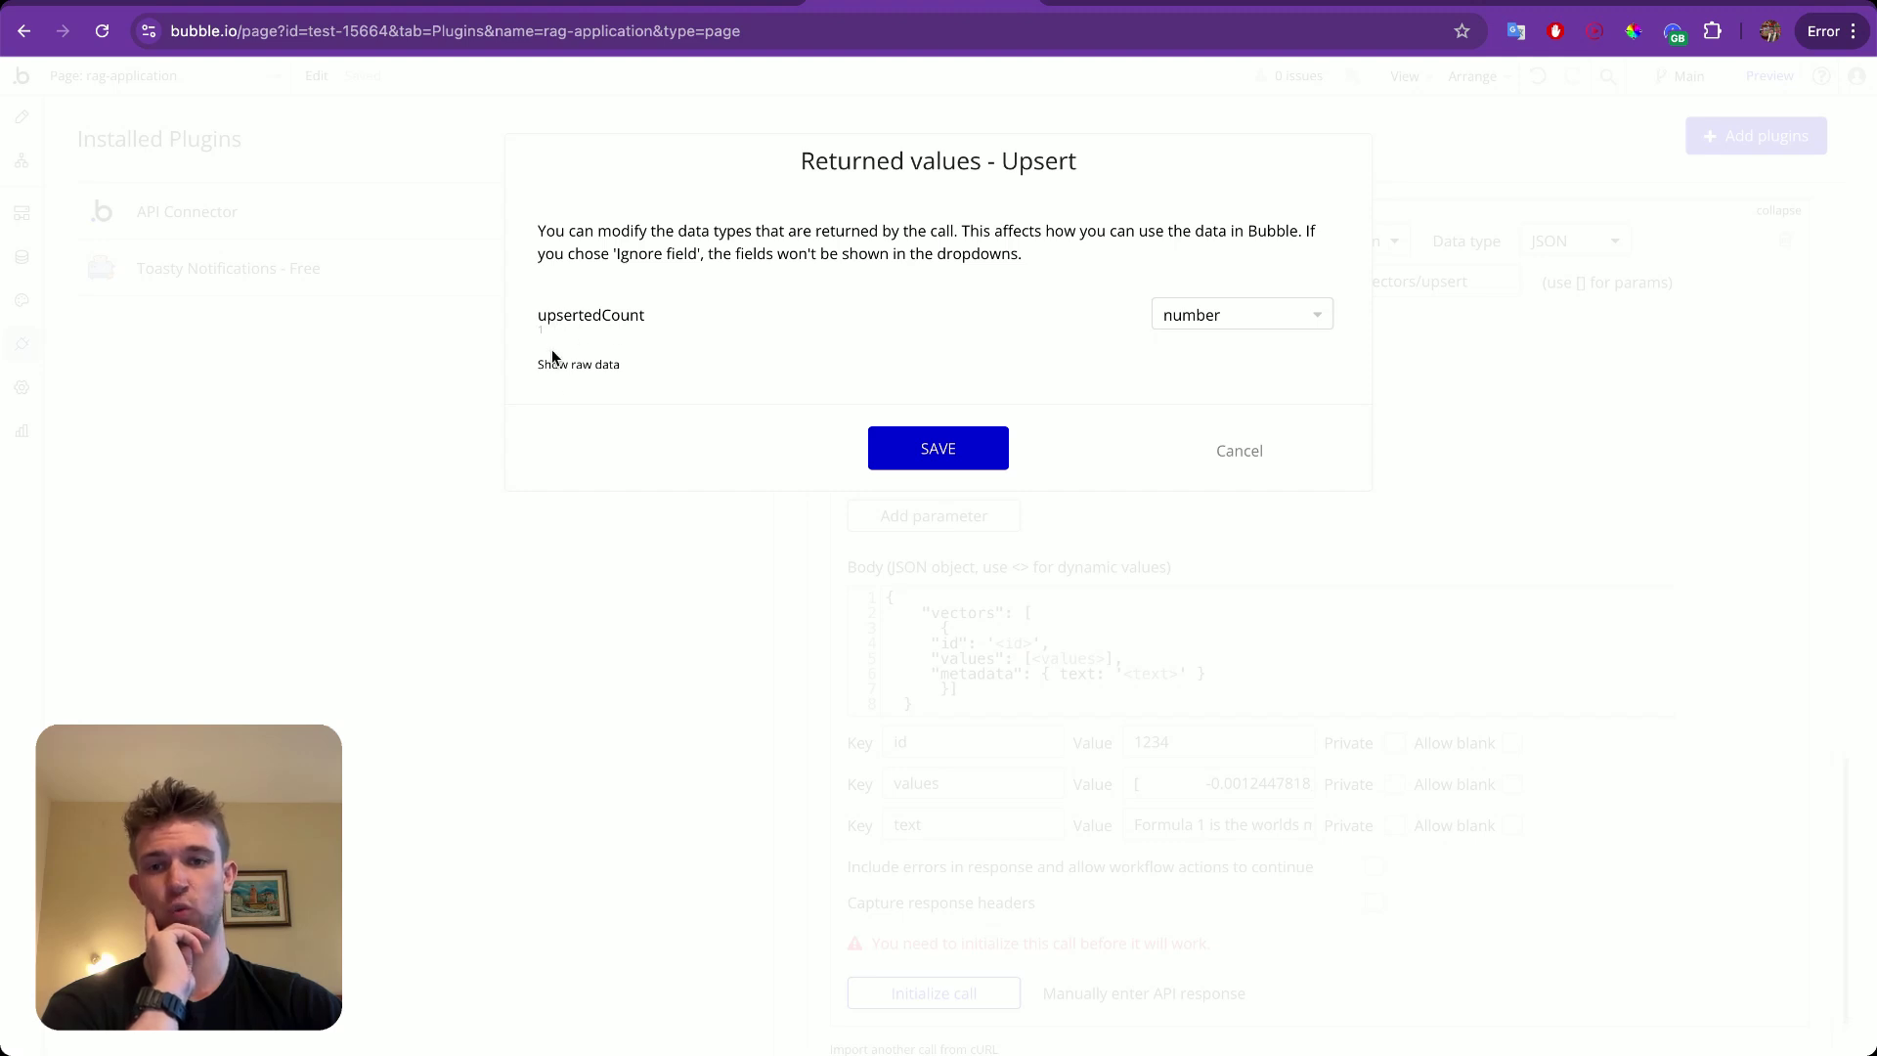
click(572, 366)
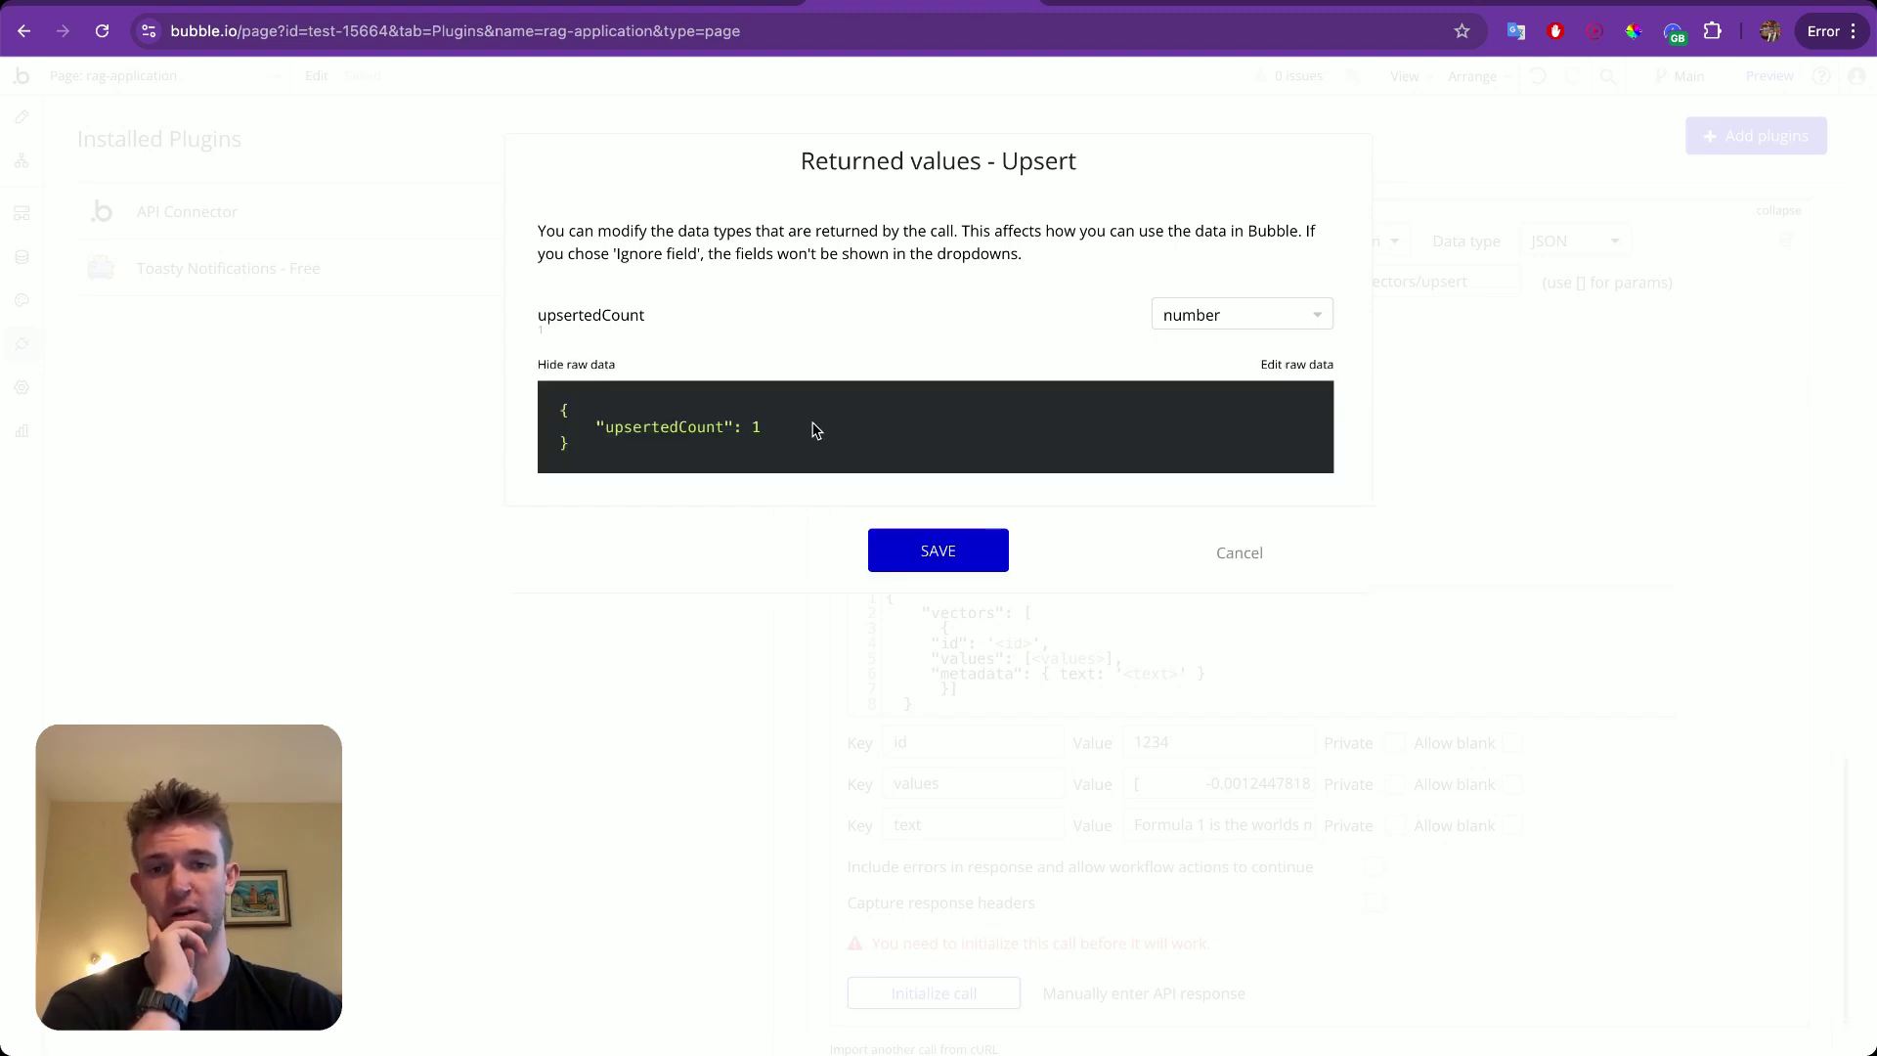
click(952, 567)
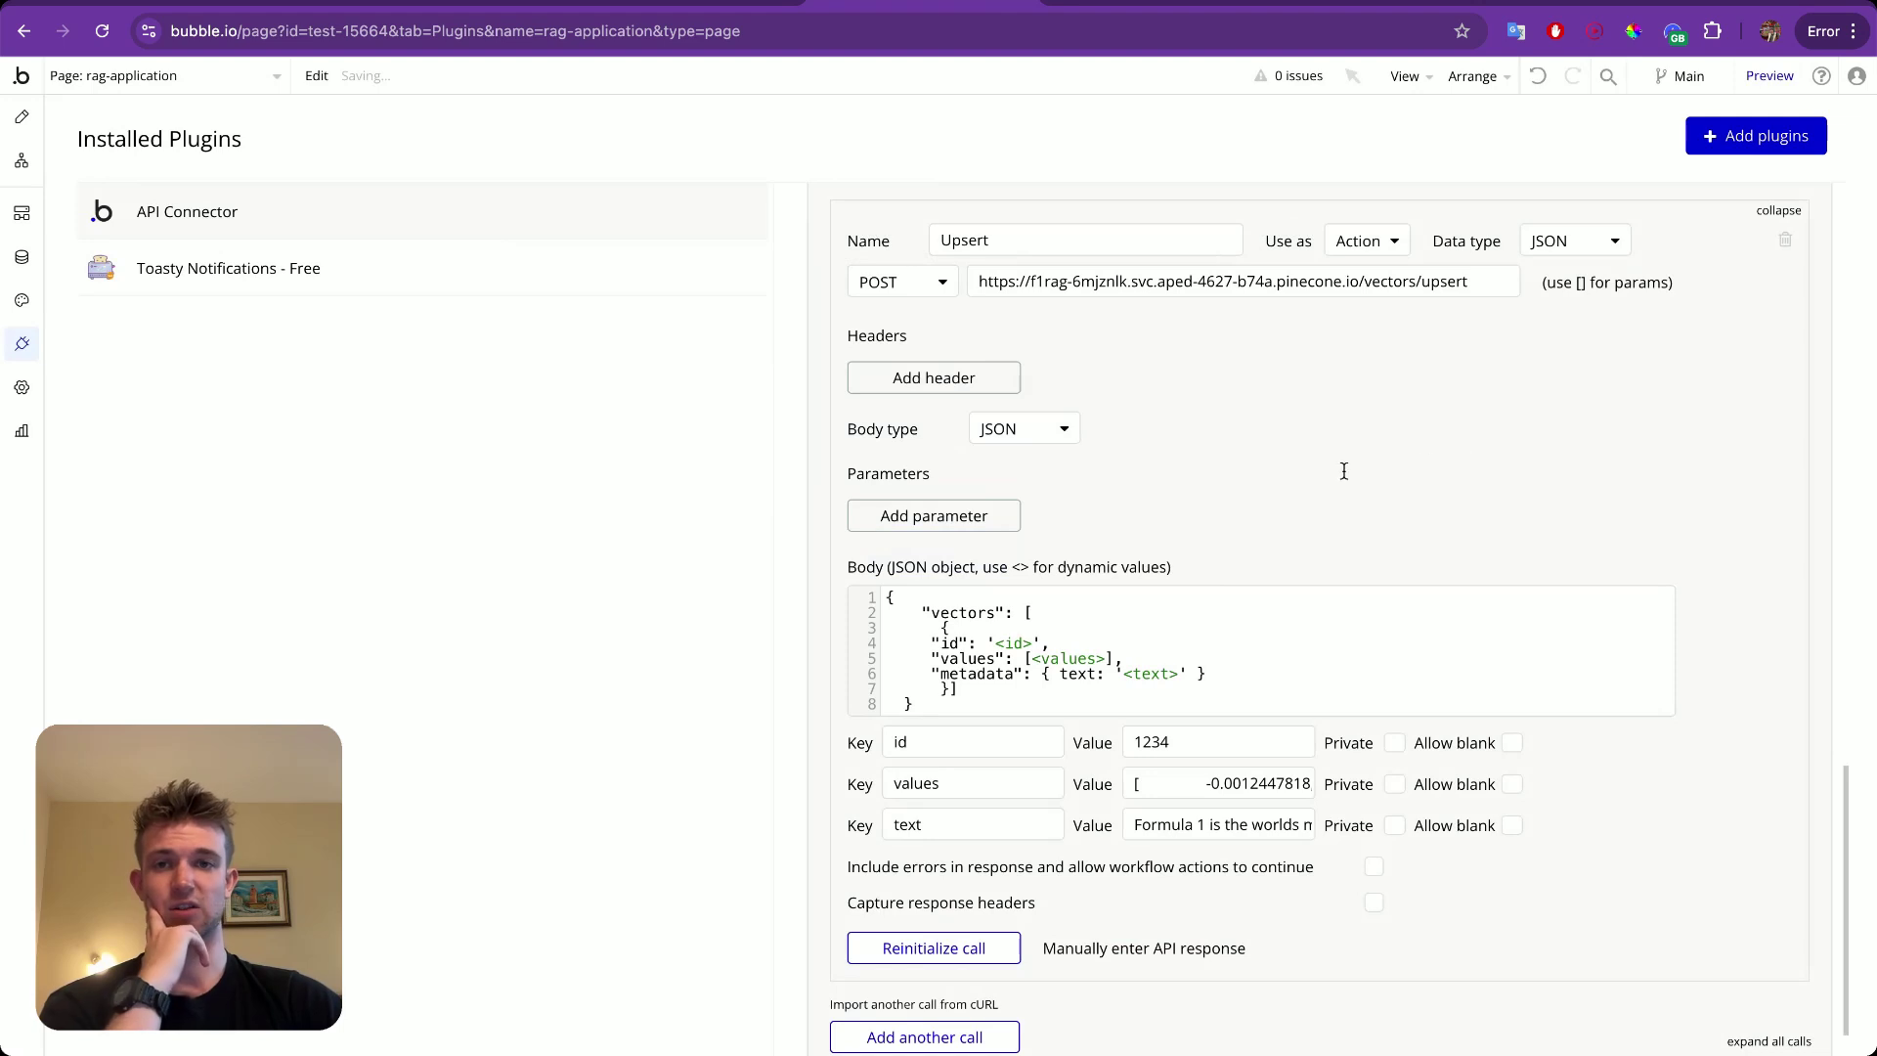
Switch to Pinecone, reload the f1rag index page and check its records for the upserted entry.
key(ctrl+Tab)
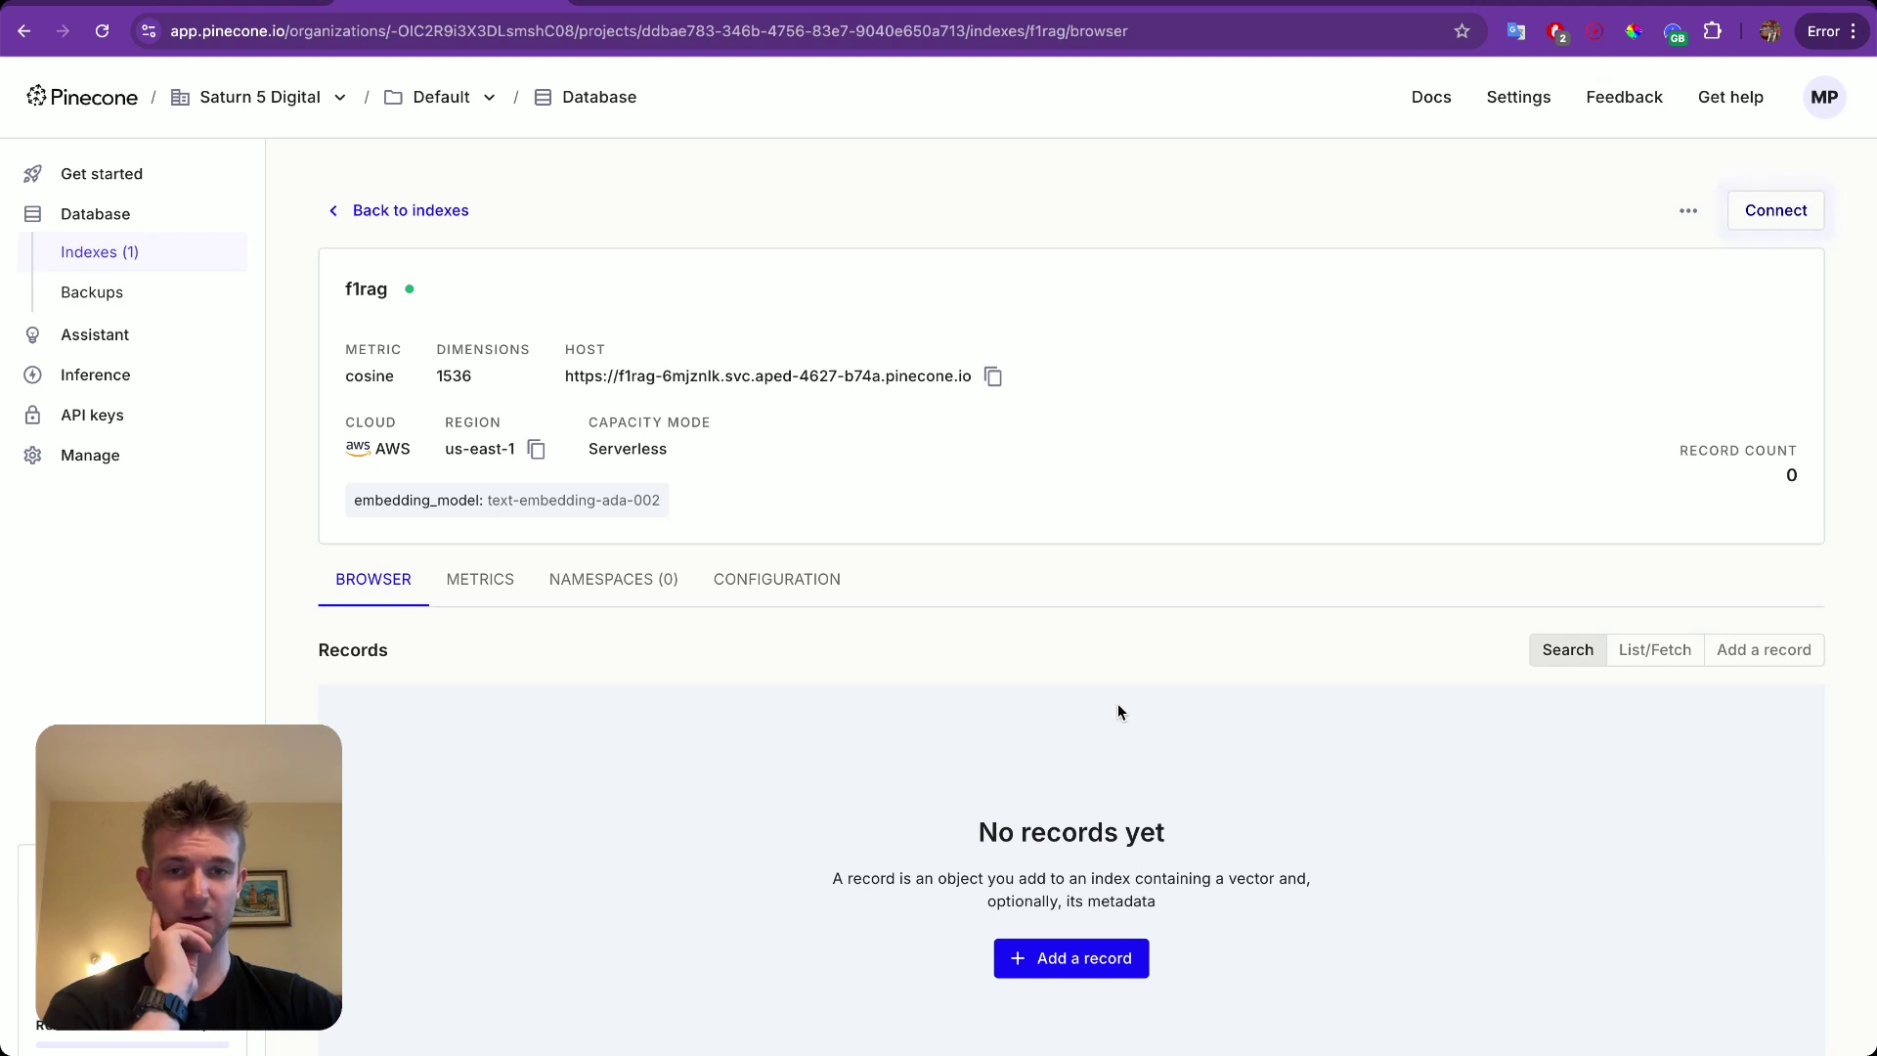
click(894, 33)
key(Return)
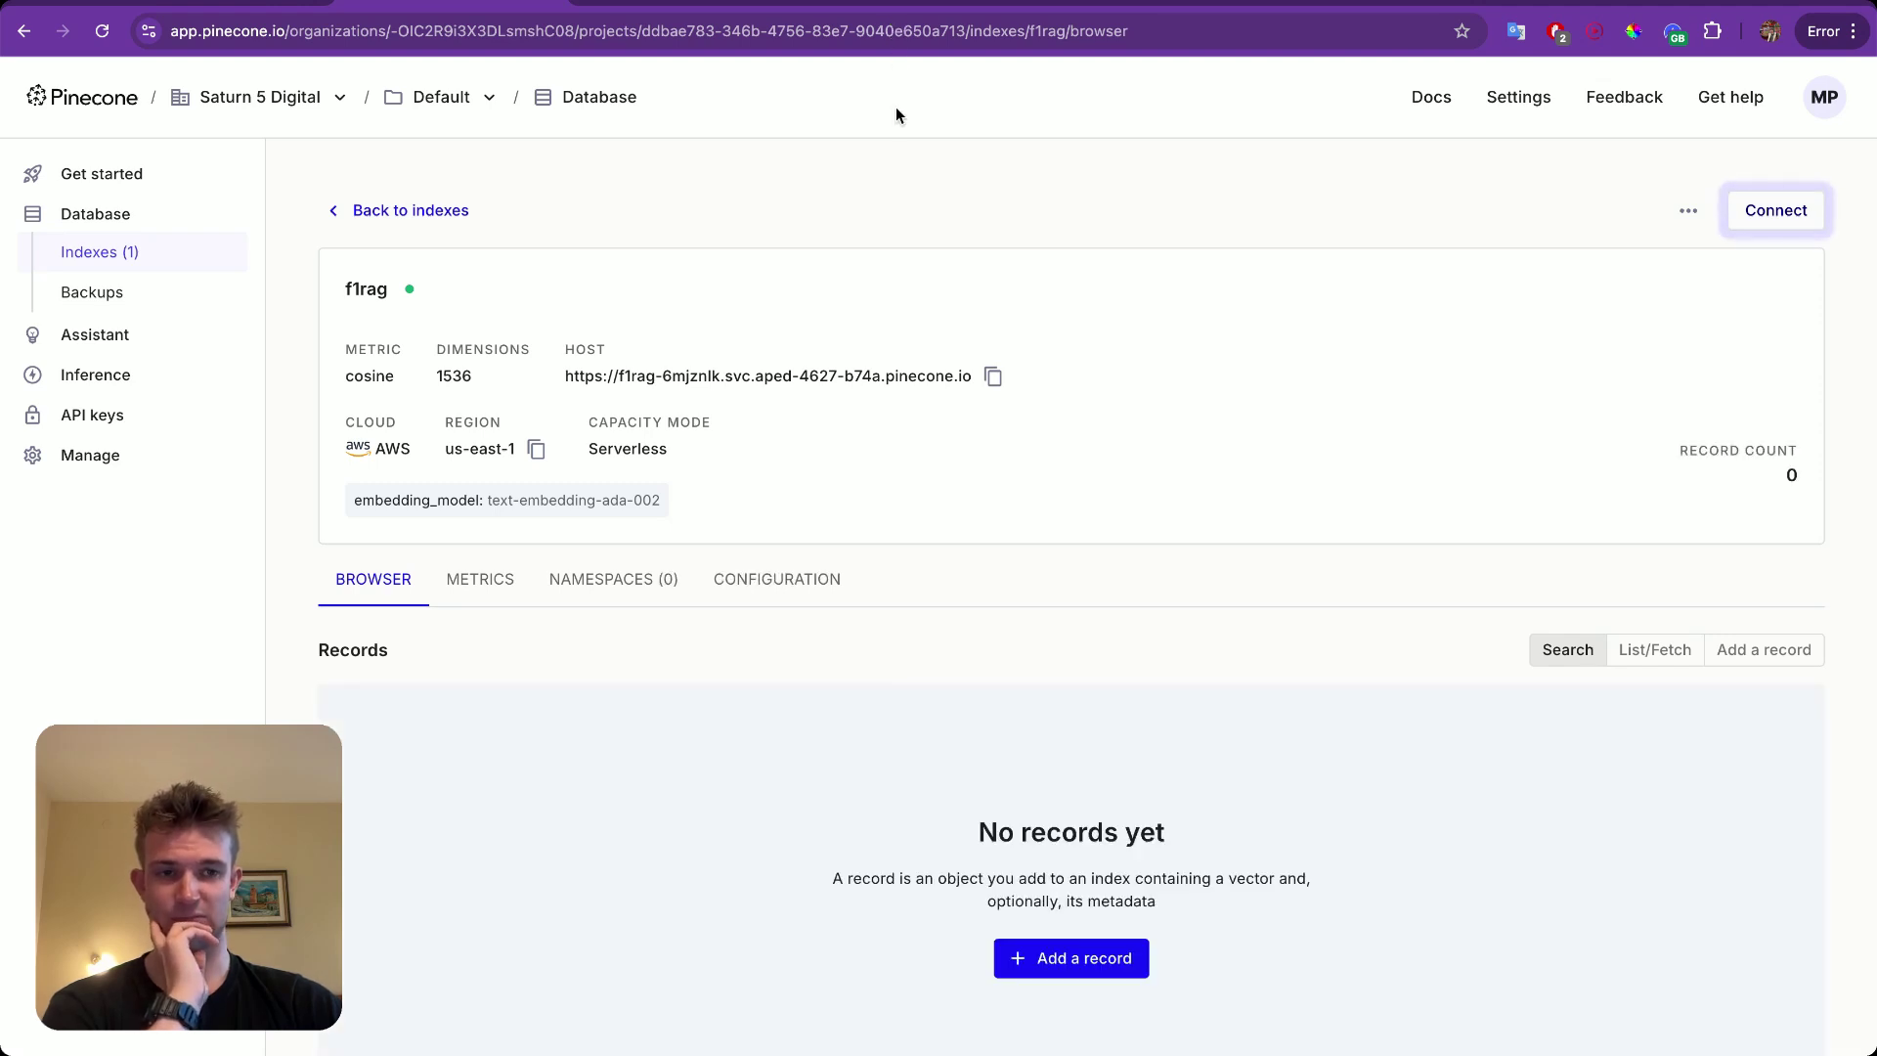
click(926, 37)
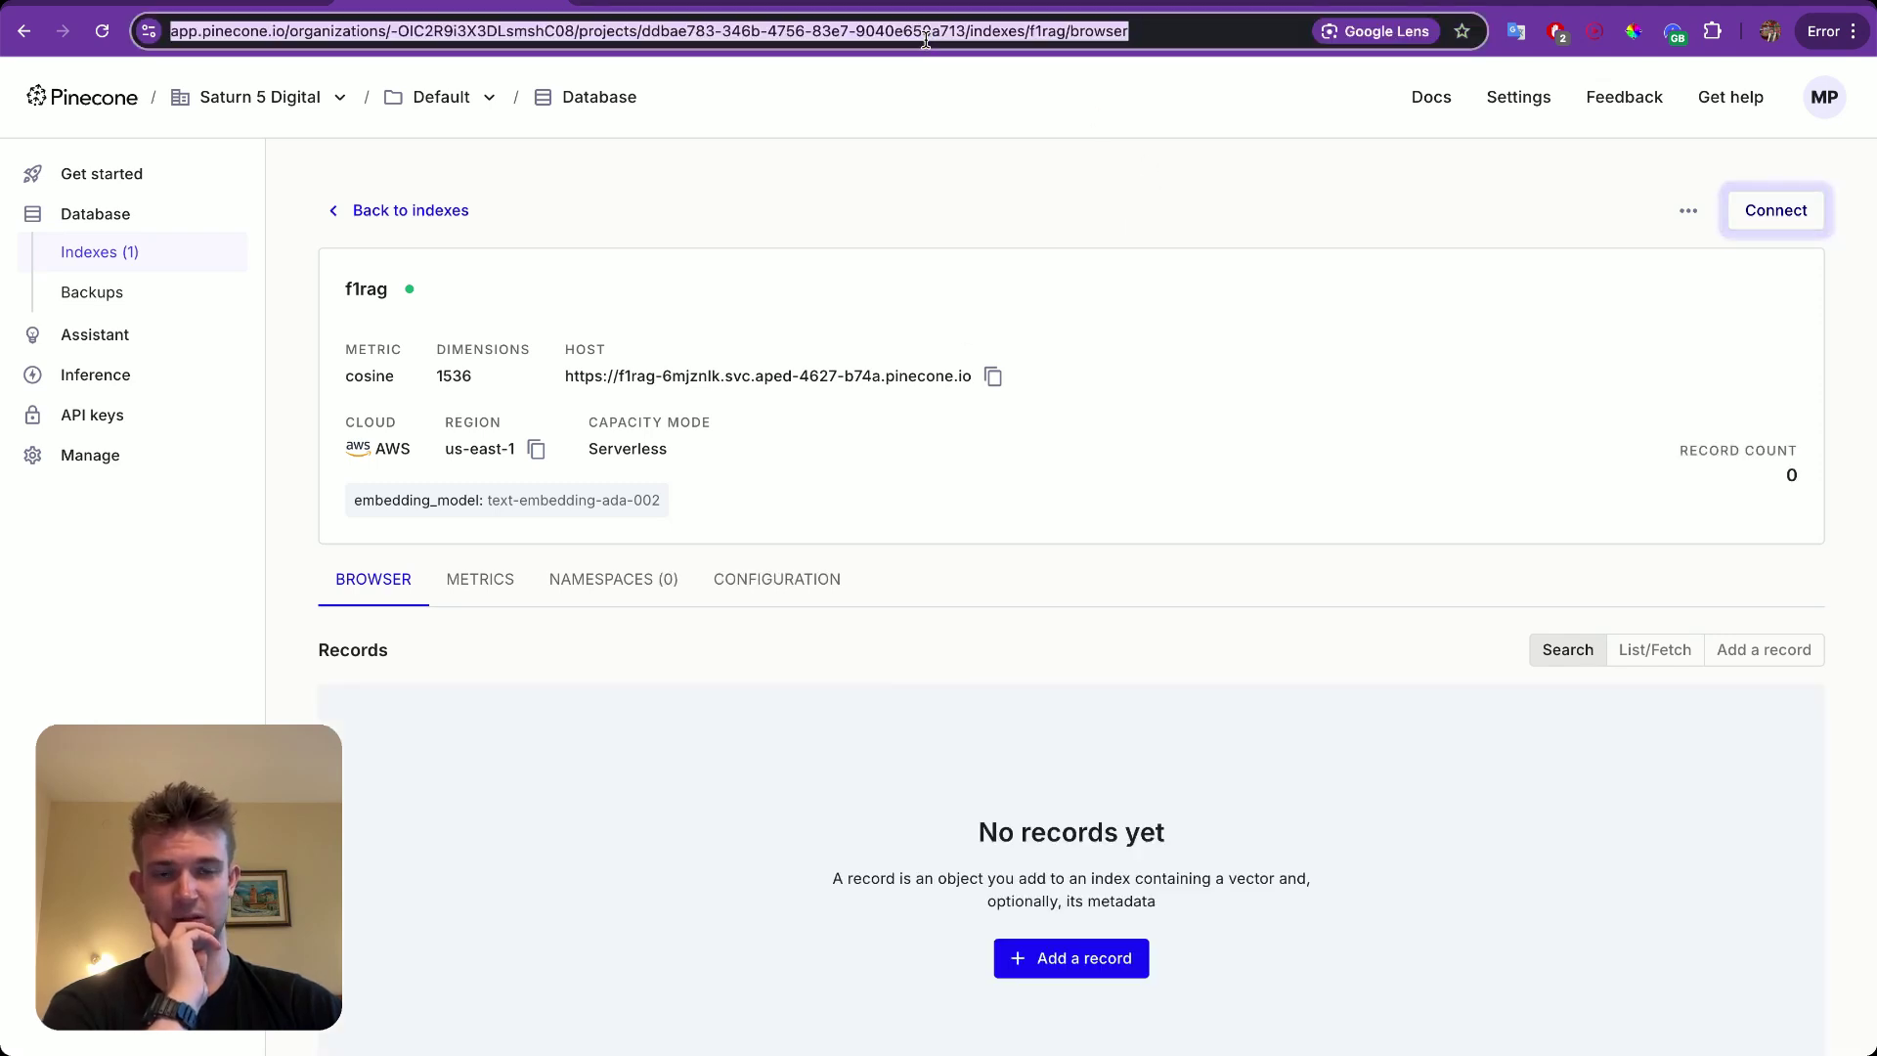
key(Return)
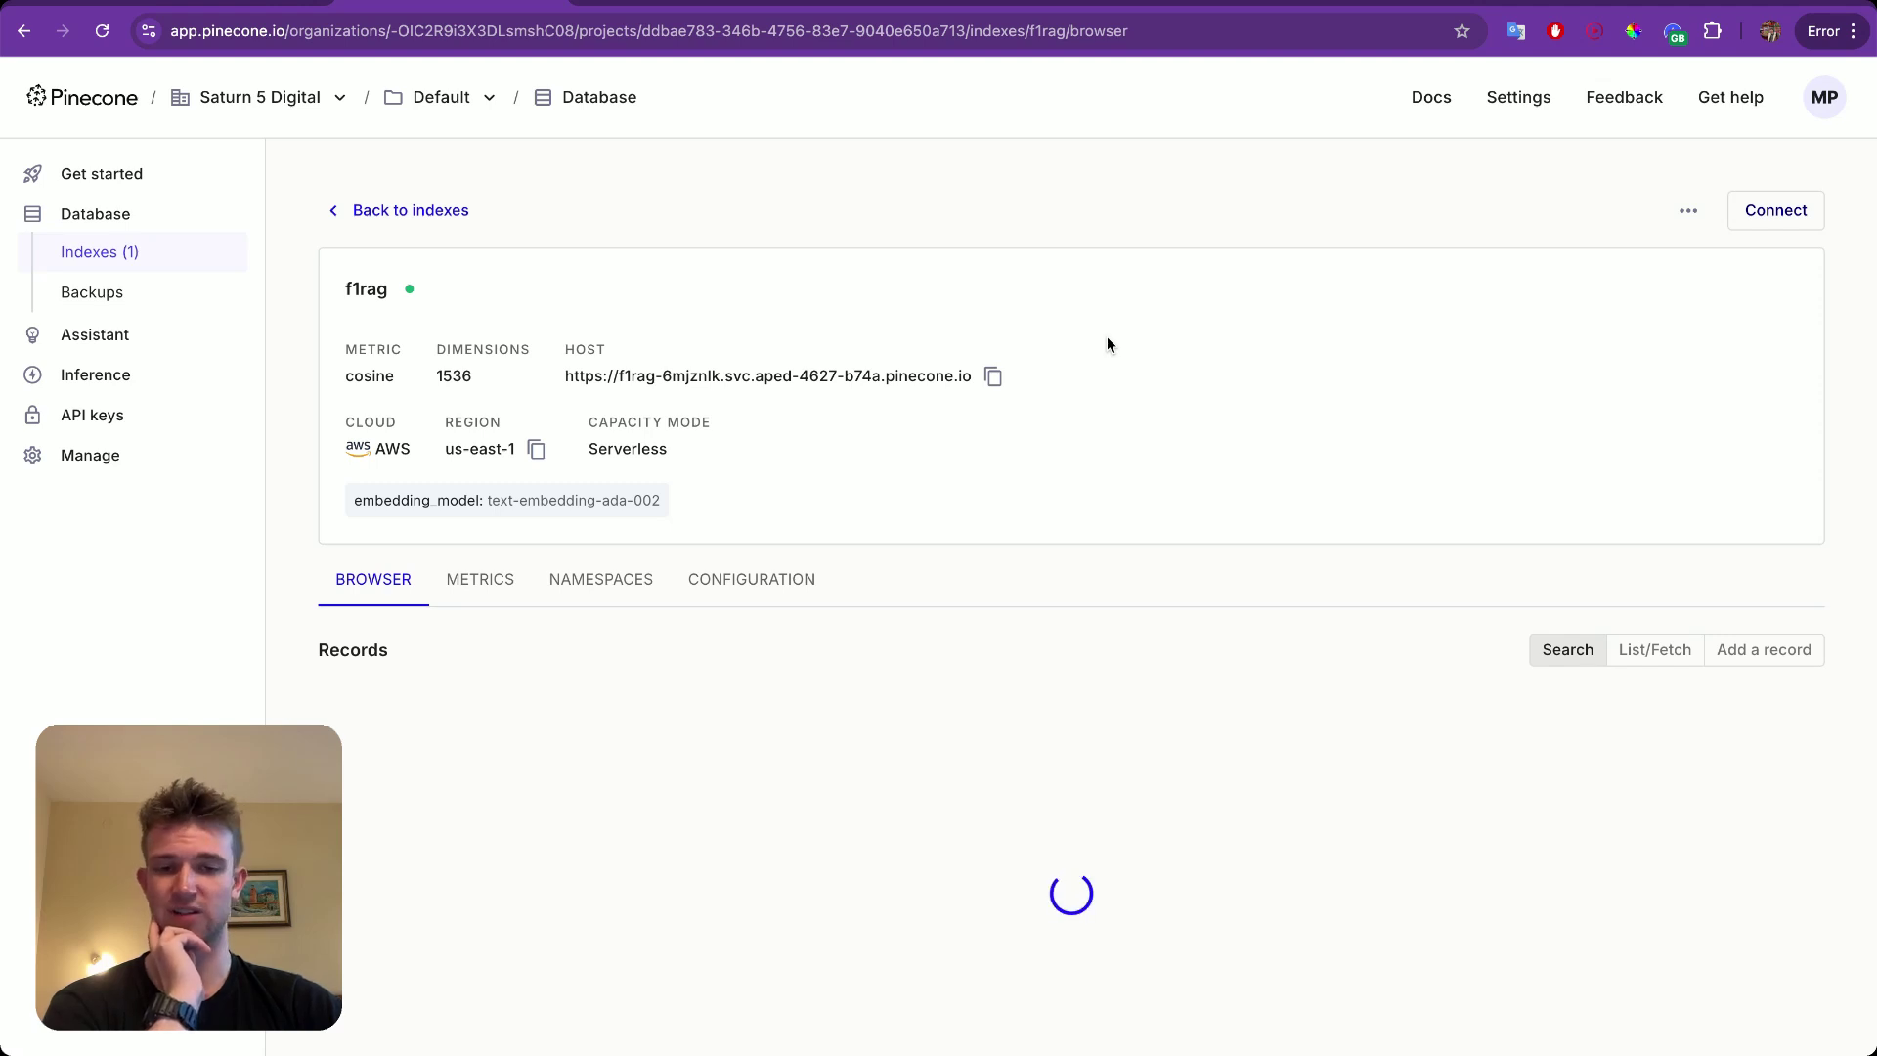
scroll(1000, 612, down, 1)
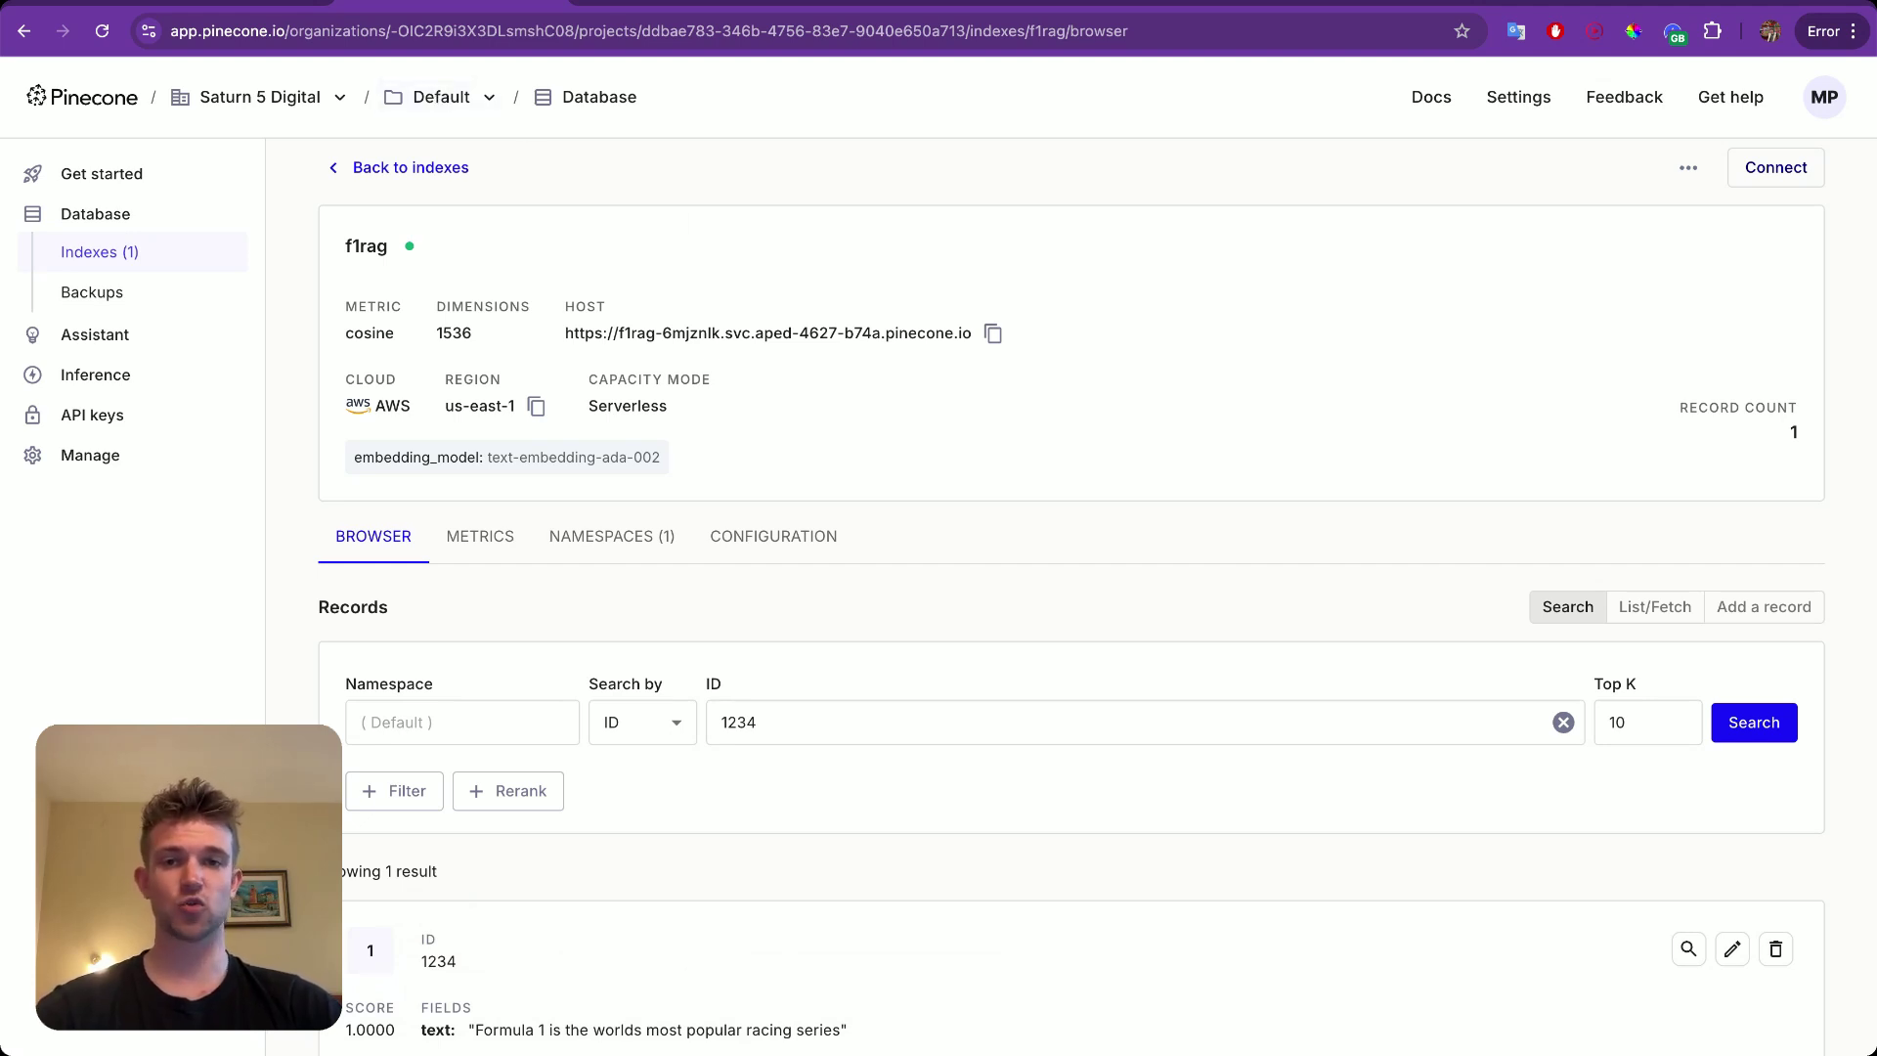
Switch back to Bubble, duplicate the Pinecone API's Upsert call and rename the copy Query.
click(891, 1)
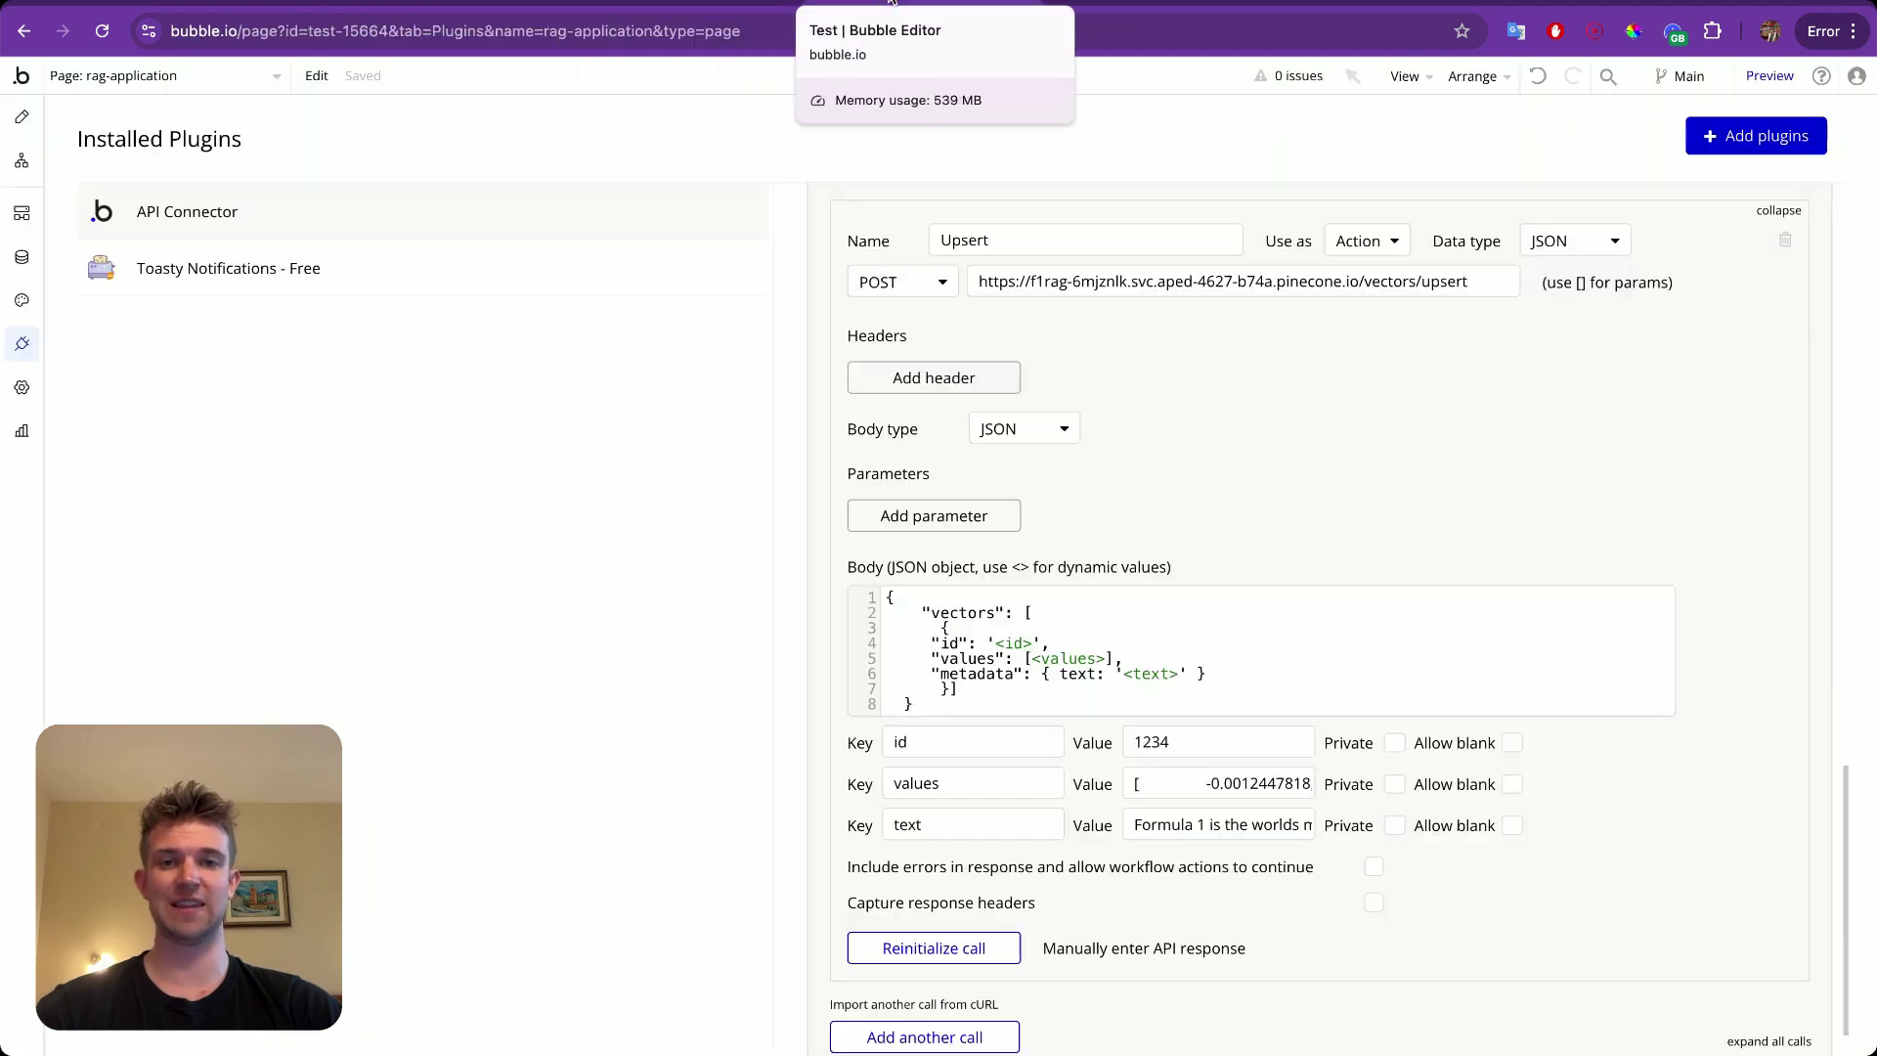
scroll(1512, 444, up, 3)
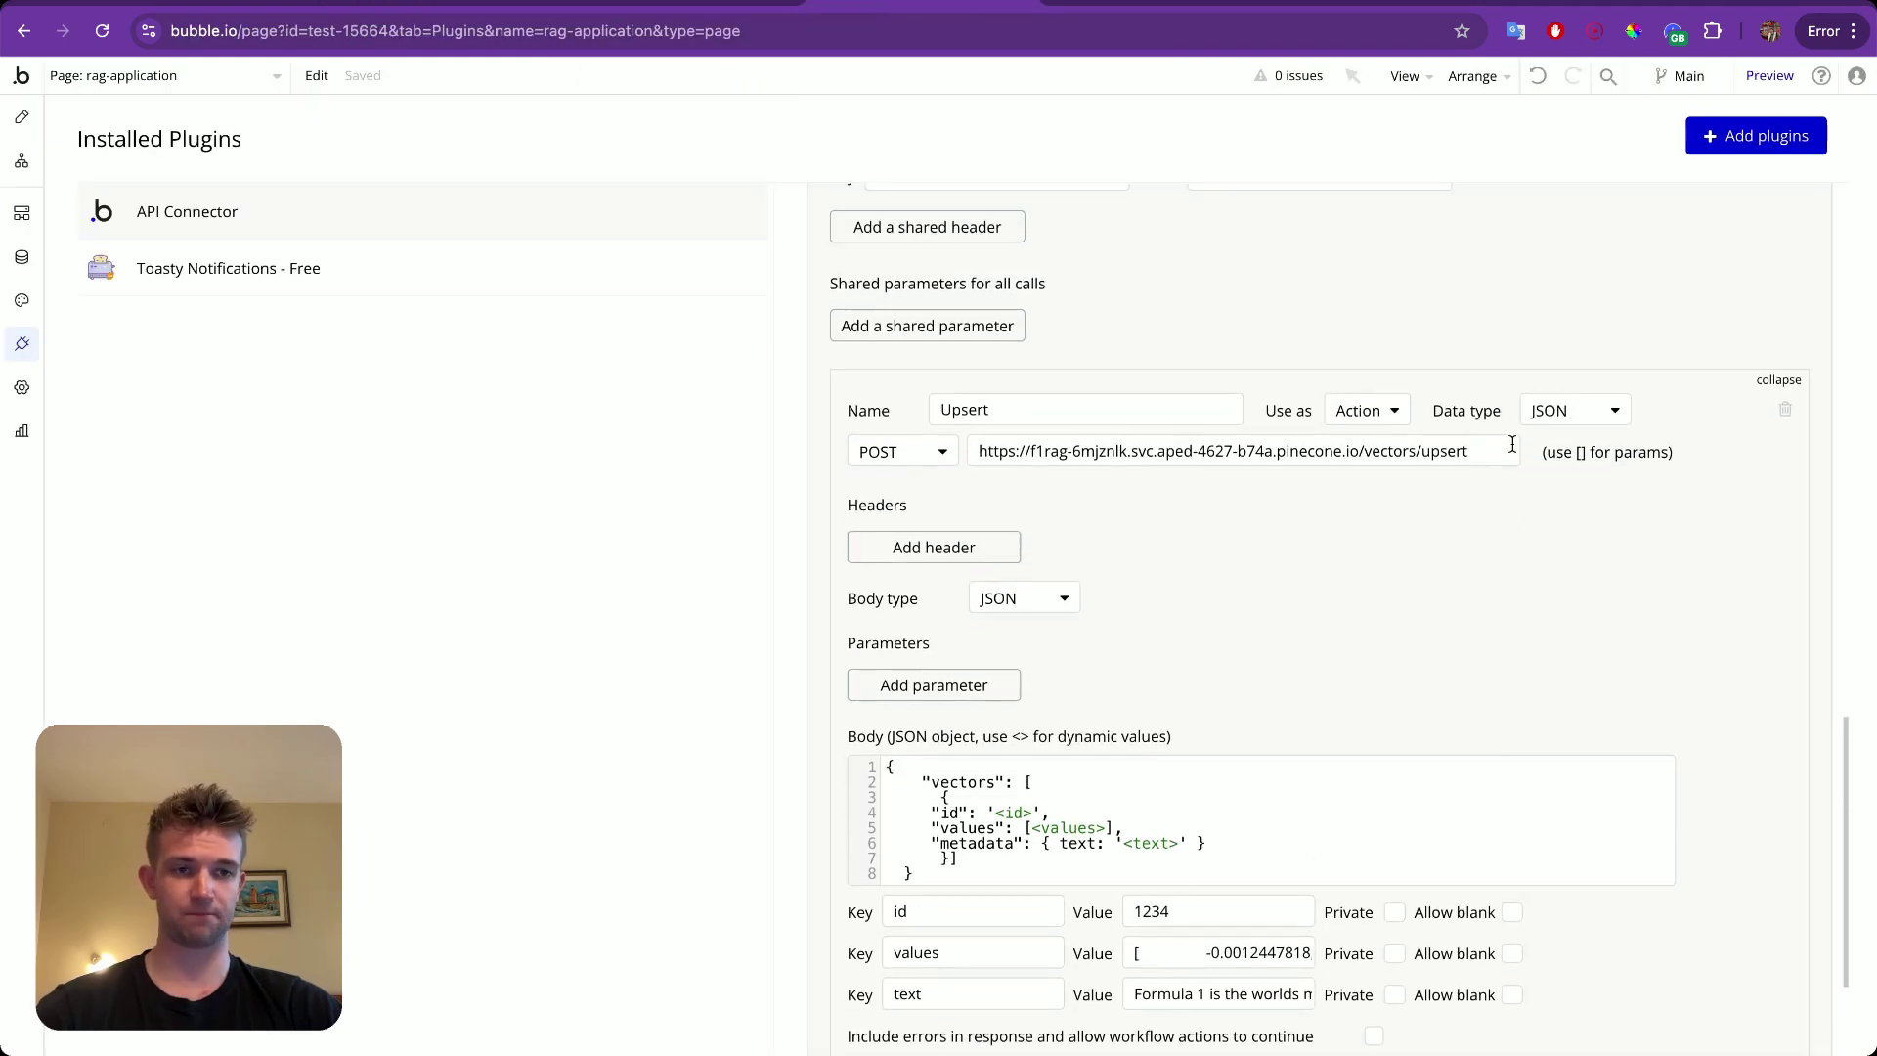
click(1772, 381)
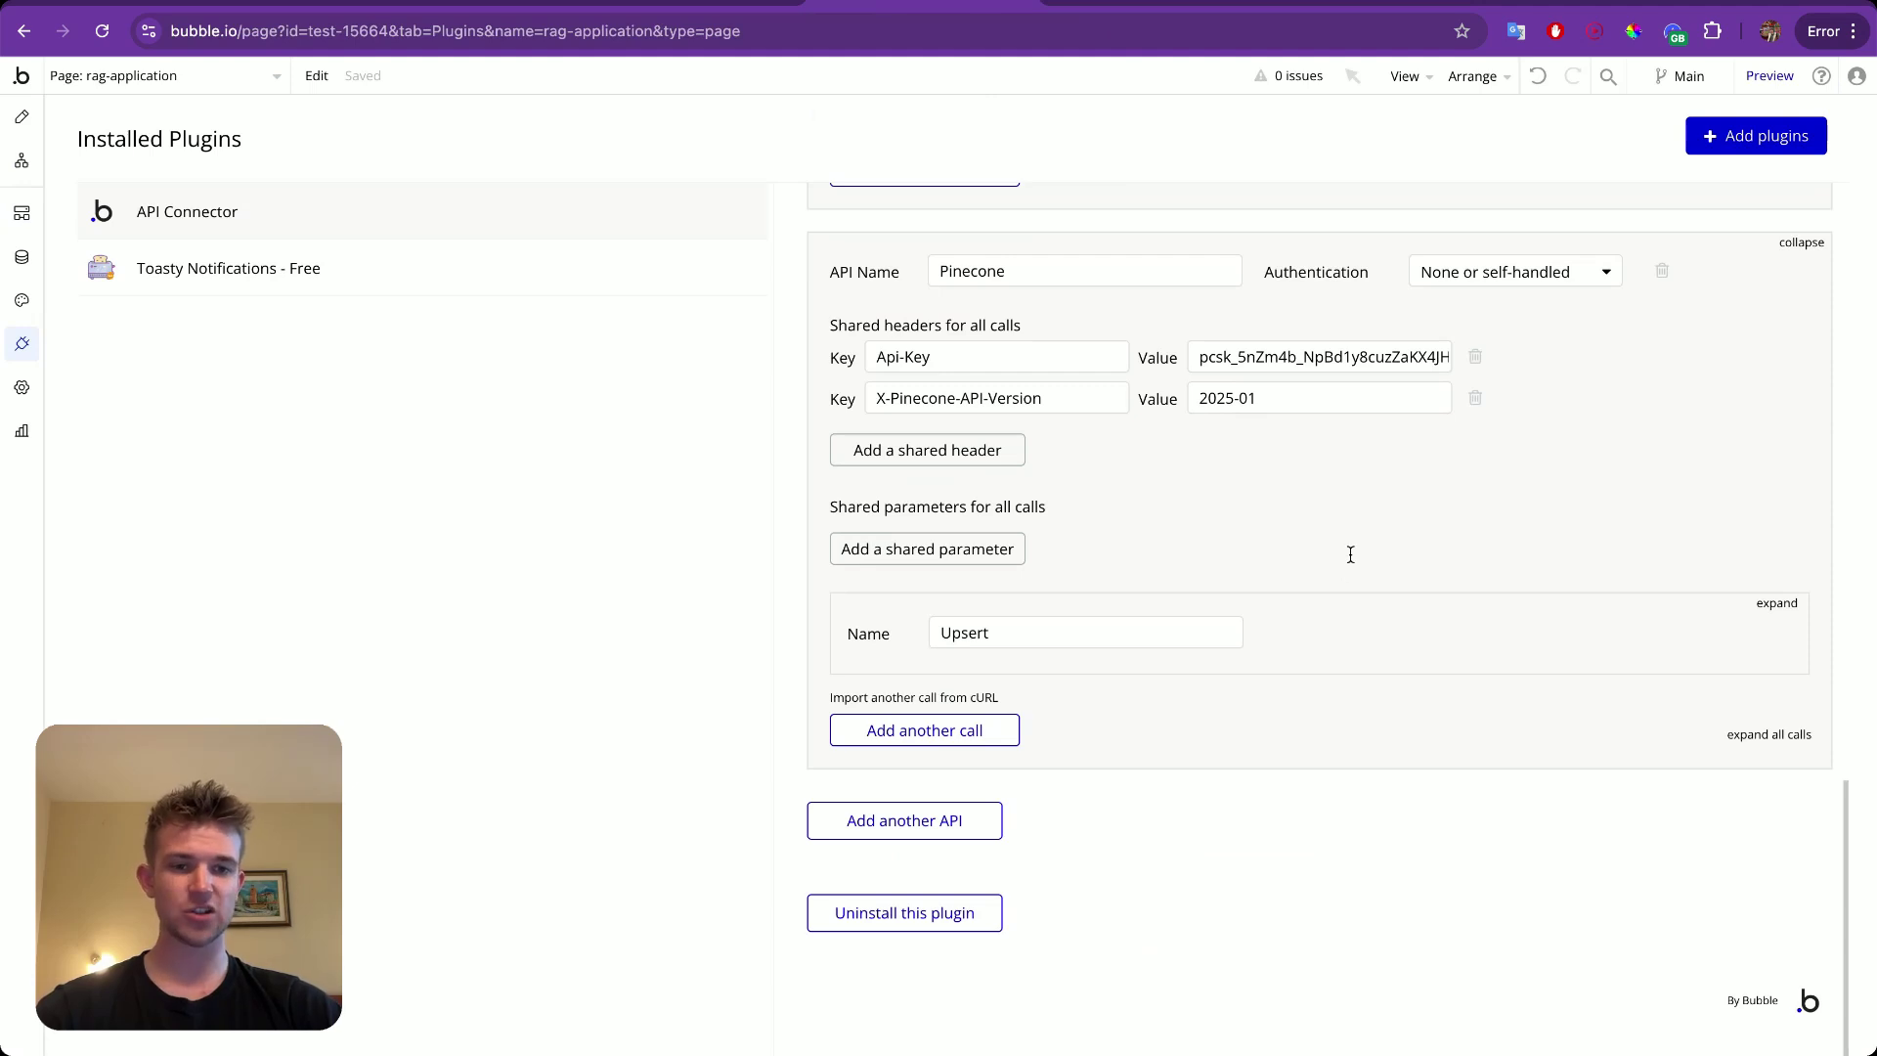
right_click(1321, 626)
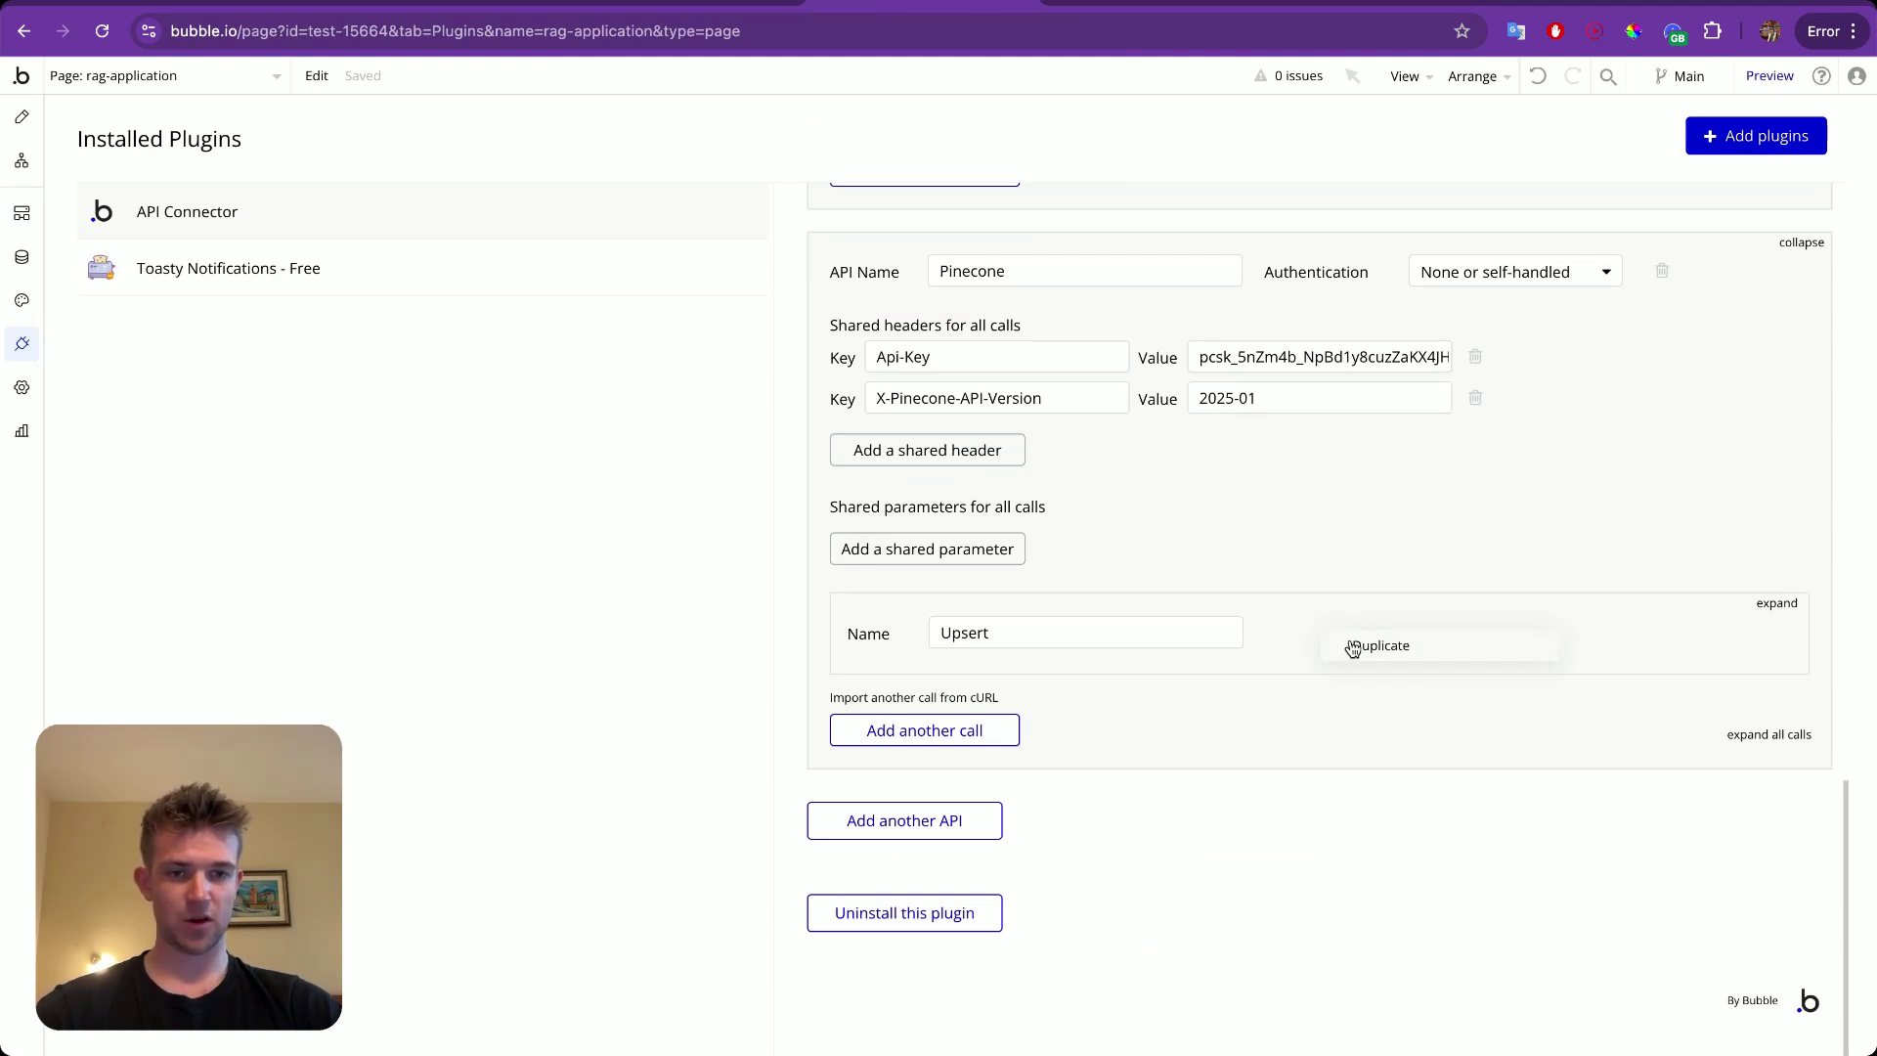
click(1353, 644)
triple_click(1014, 643)
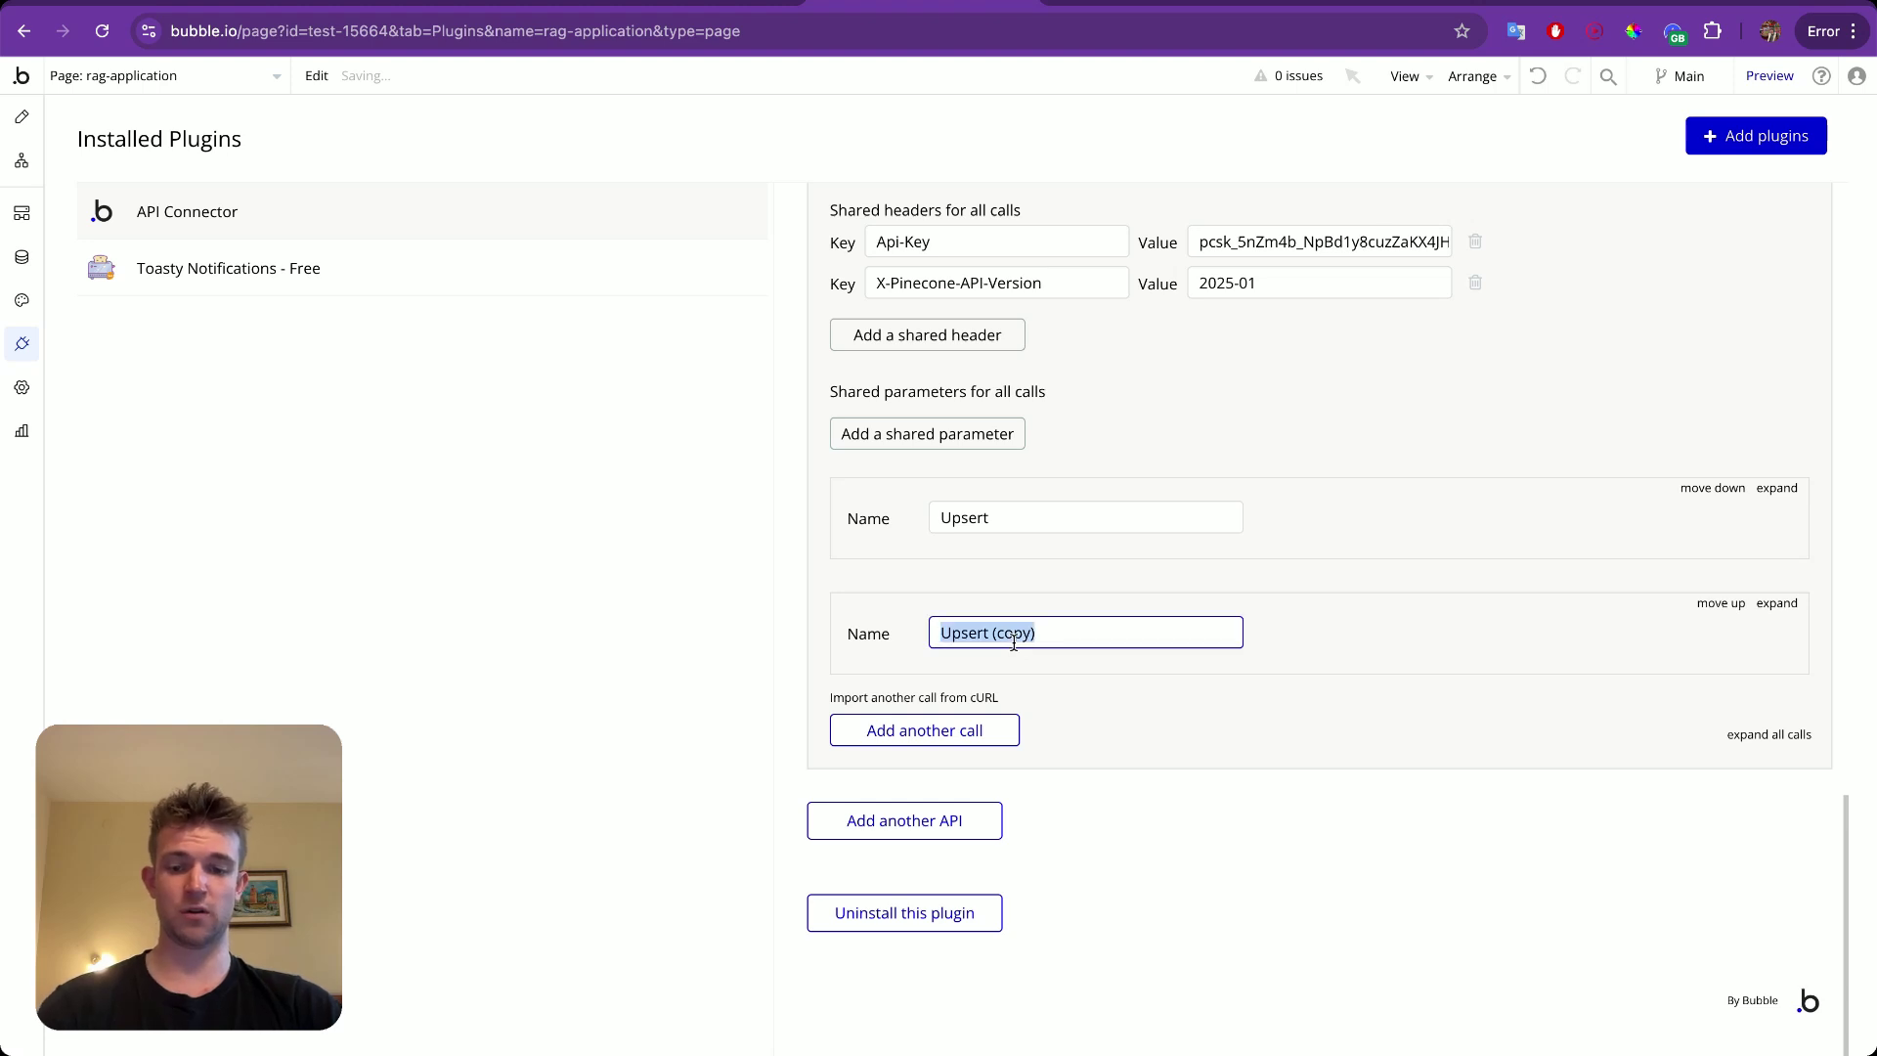
click(1776, 604)
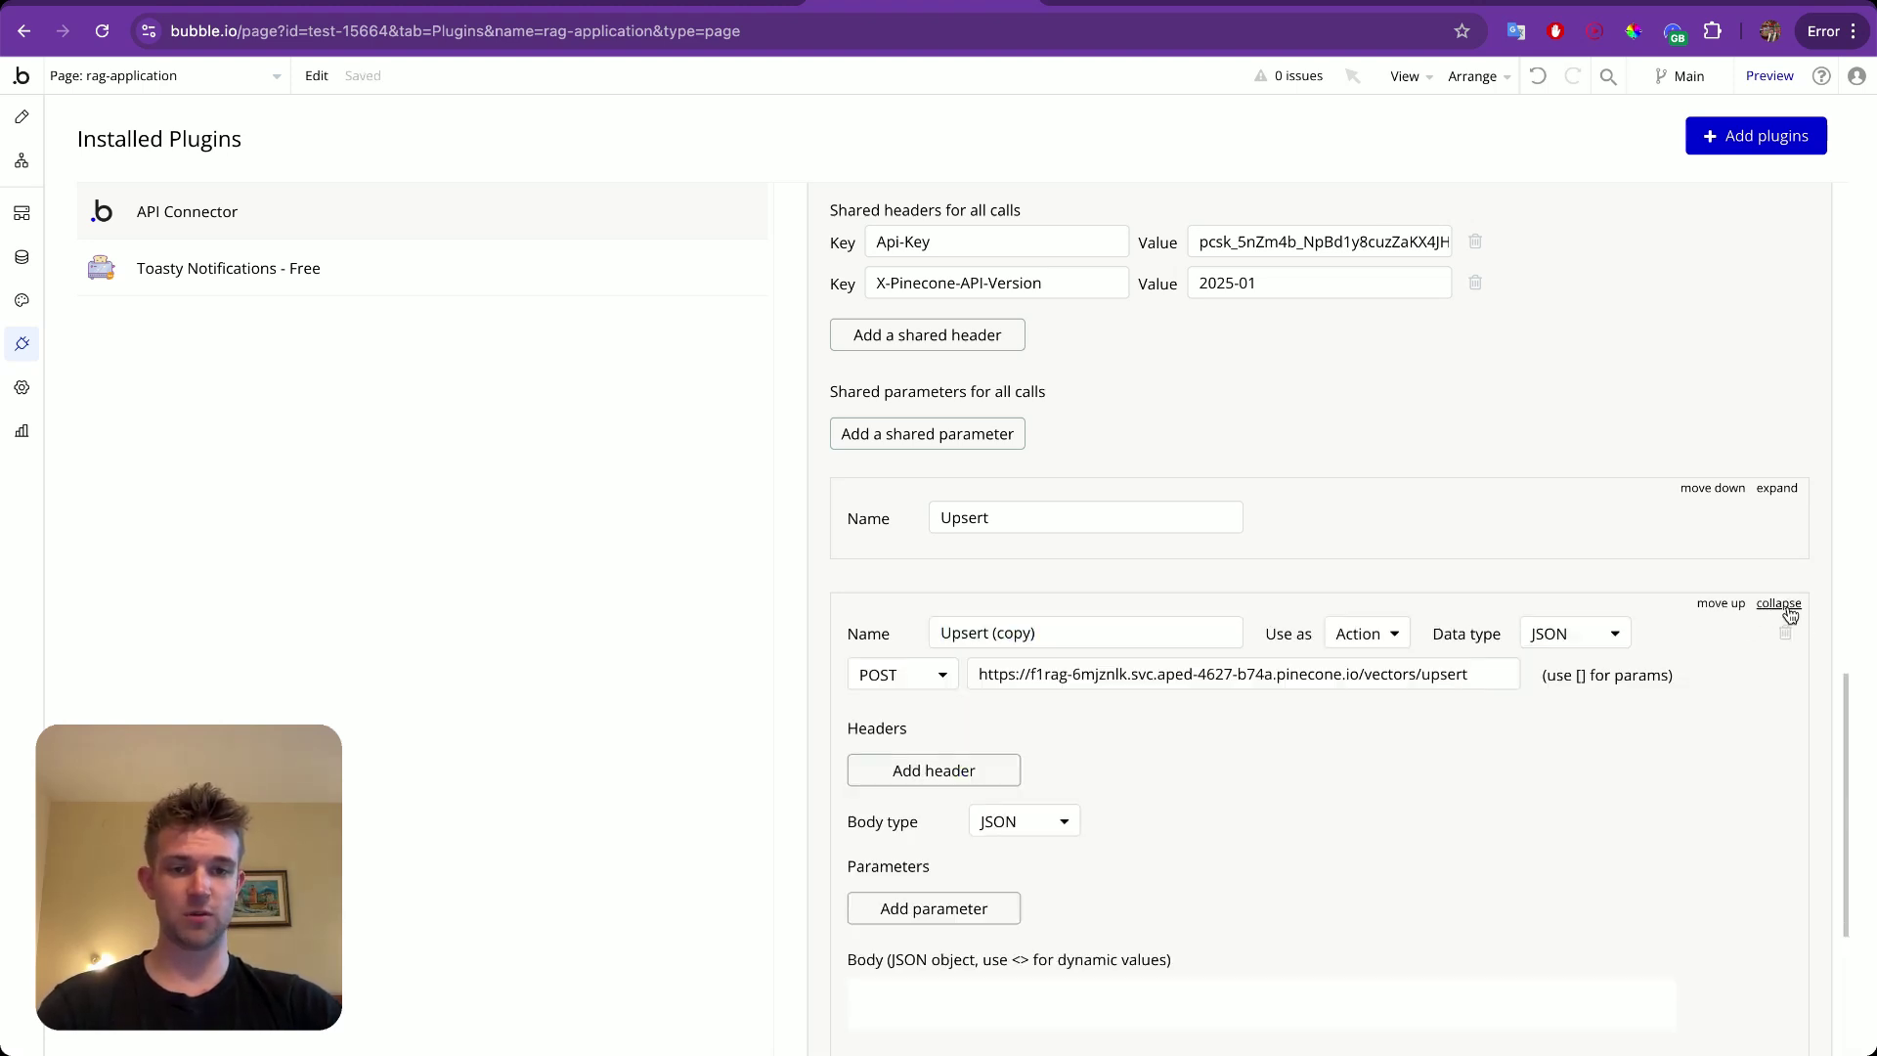
triple_click(1043, 631)
text(Query)
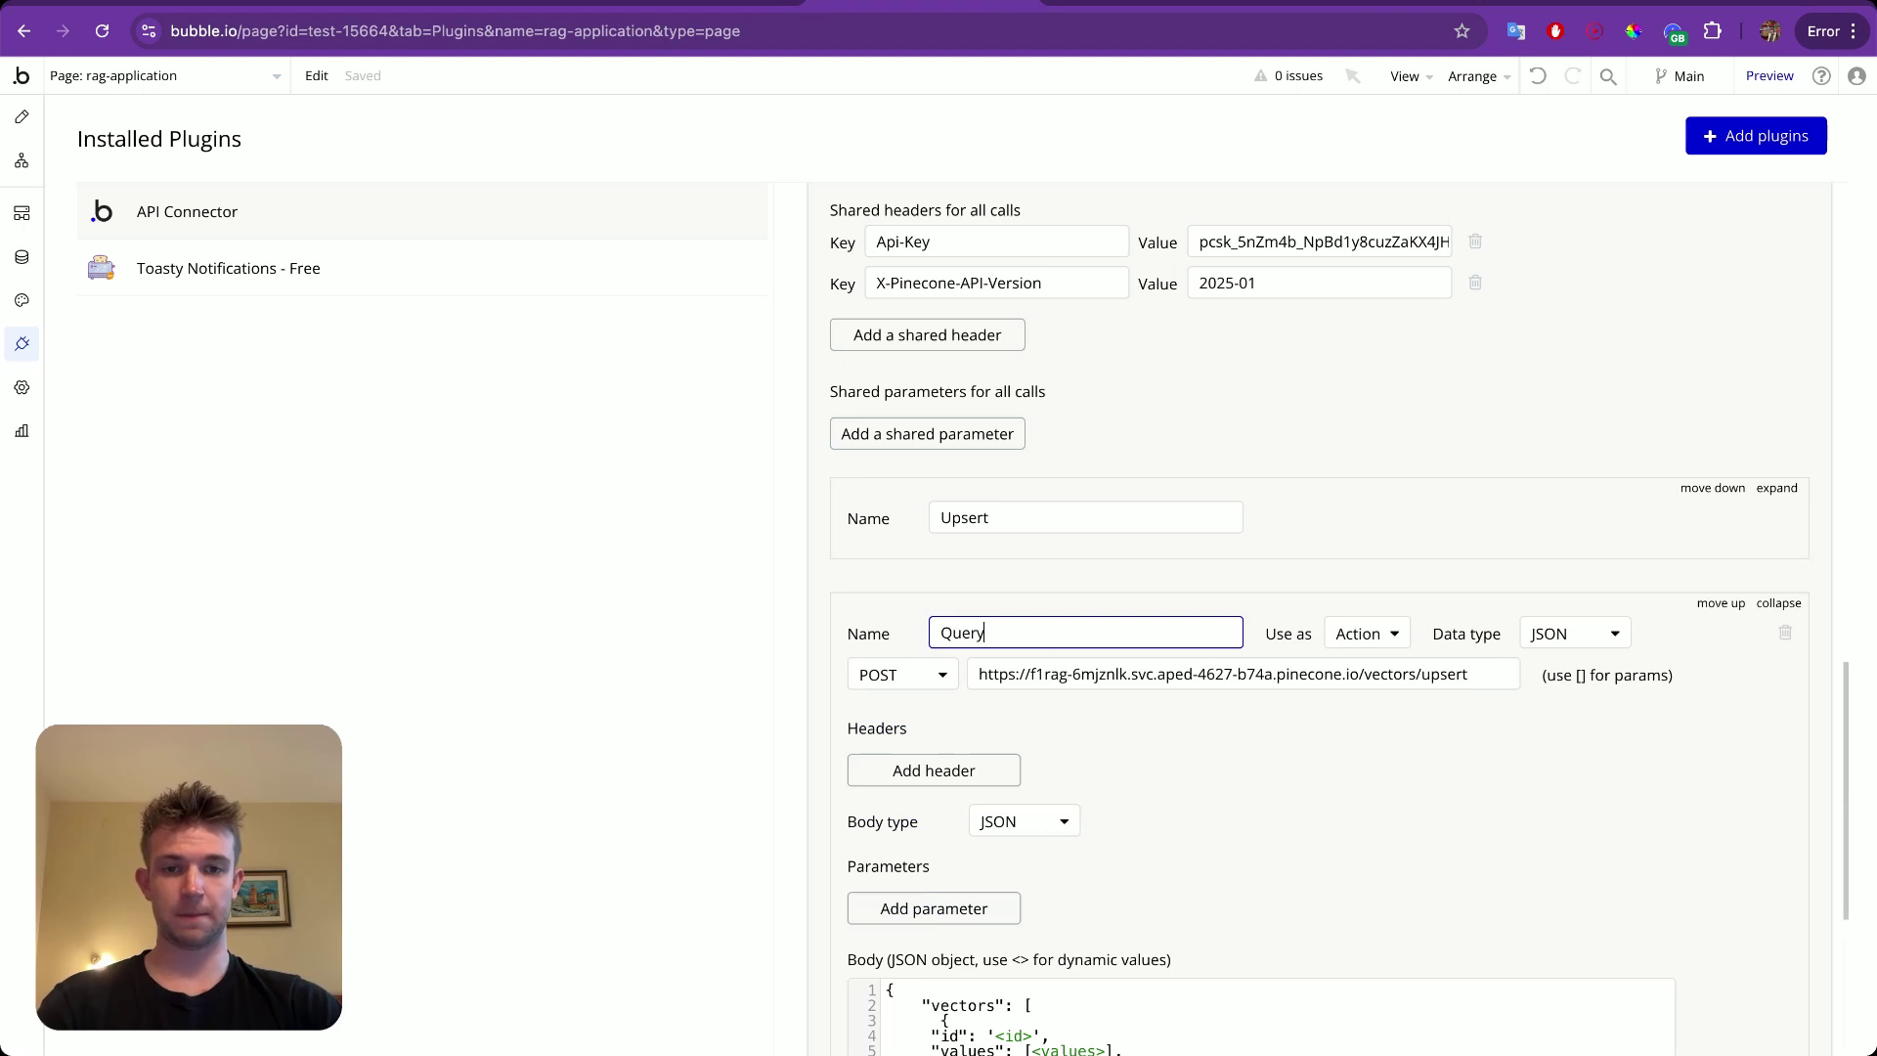
Change the path of the Query call's endpoint URL to /query, keeping the f1rag host.
drag(1366, 675, 1493, 672)
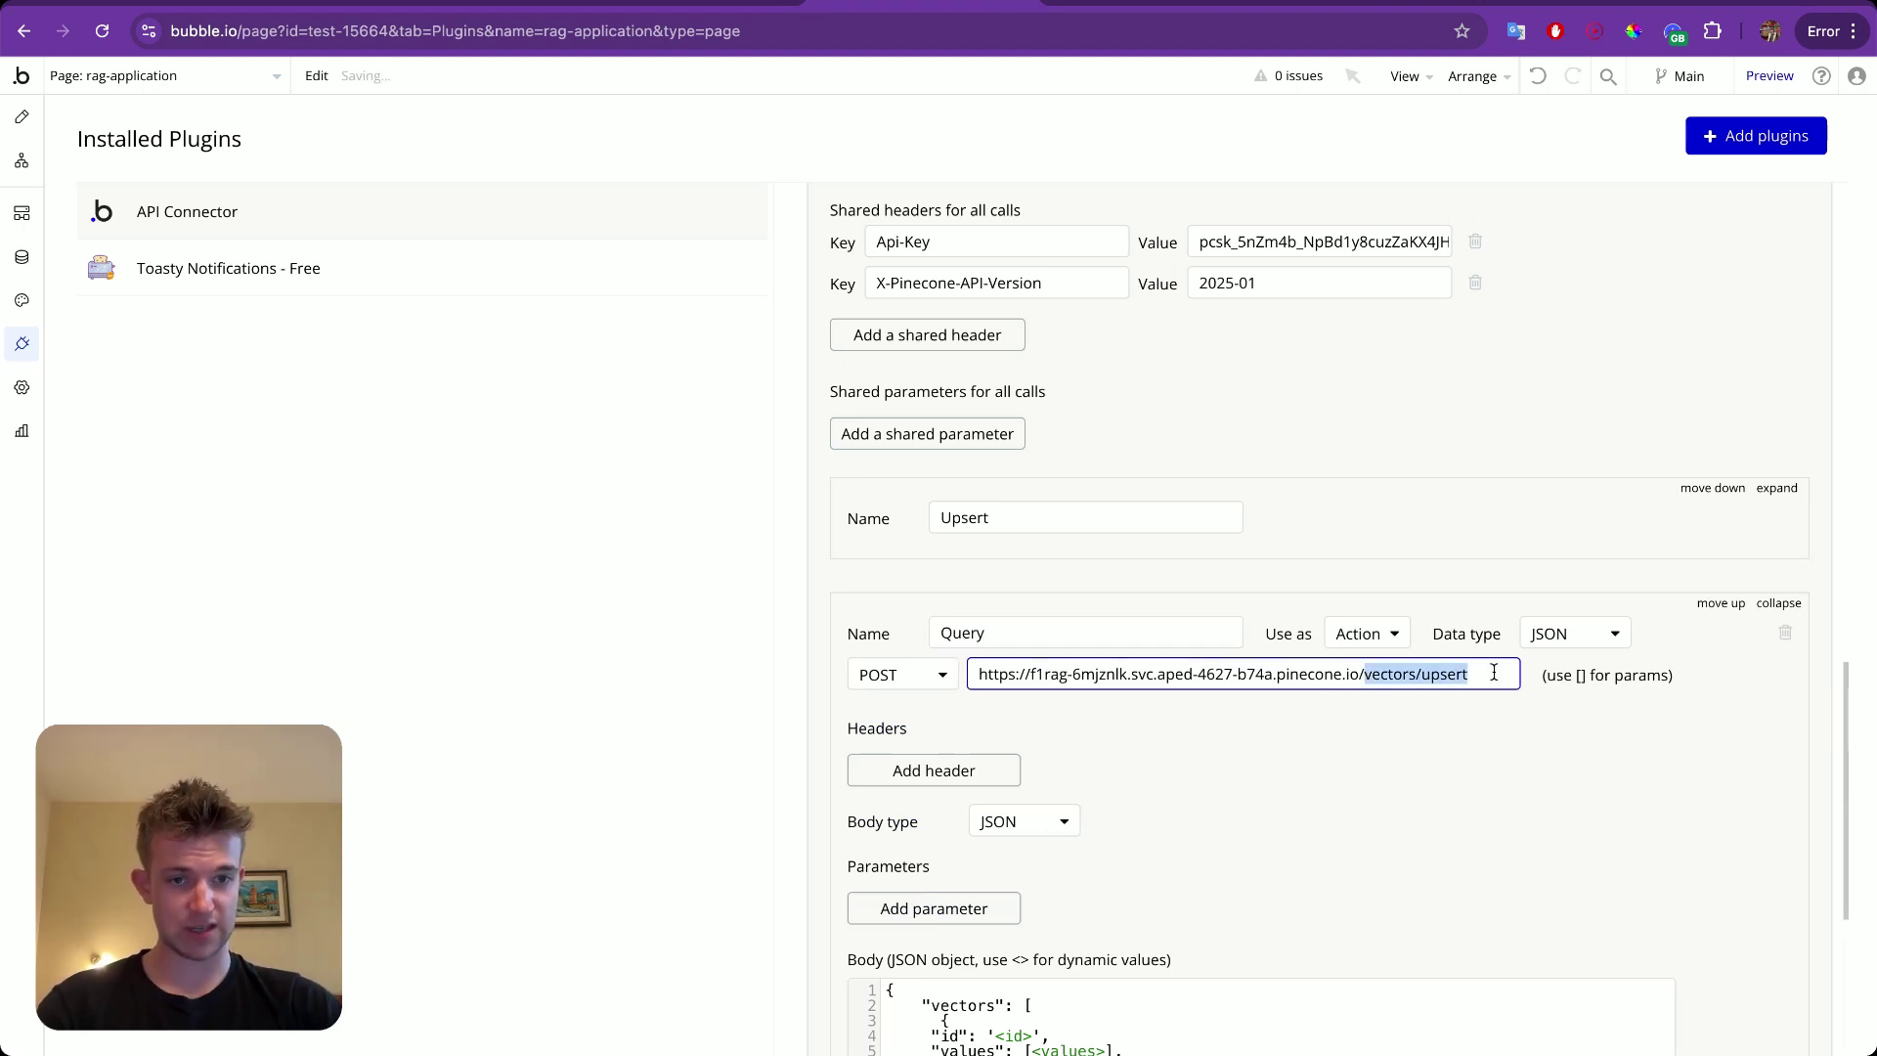
text(quer)
click(1282, 847)
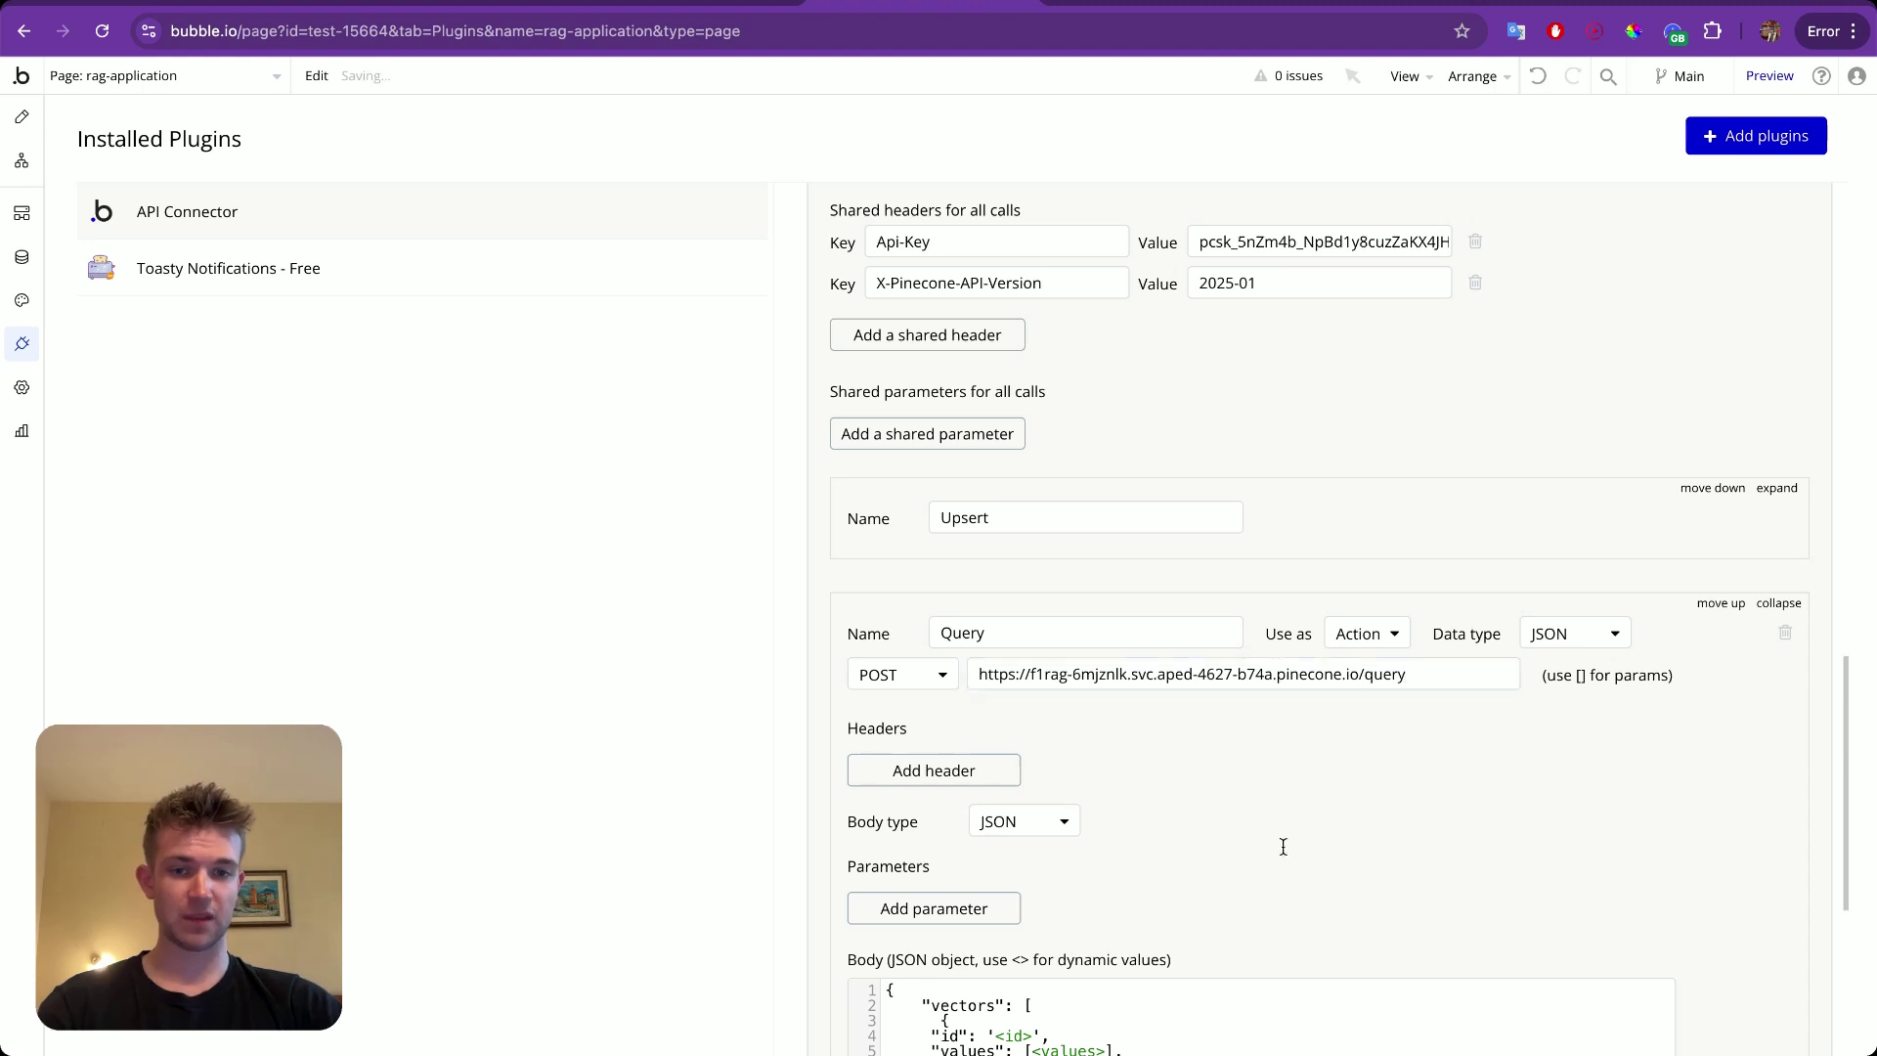
Replace the Query body with JSON containing "vector": [<vector>], "topK": 1, "includeMetadata": true and "includeValues": true, and make the vector parameter non-private.
scroll(1284, 846, down, 3)
scroll(1333, 643, down, 2)
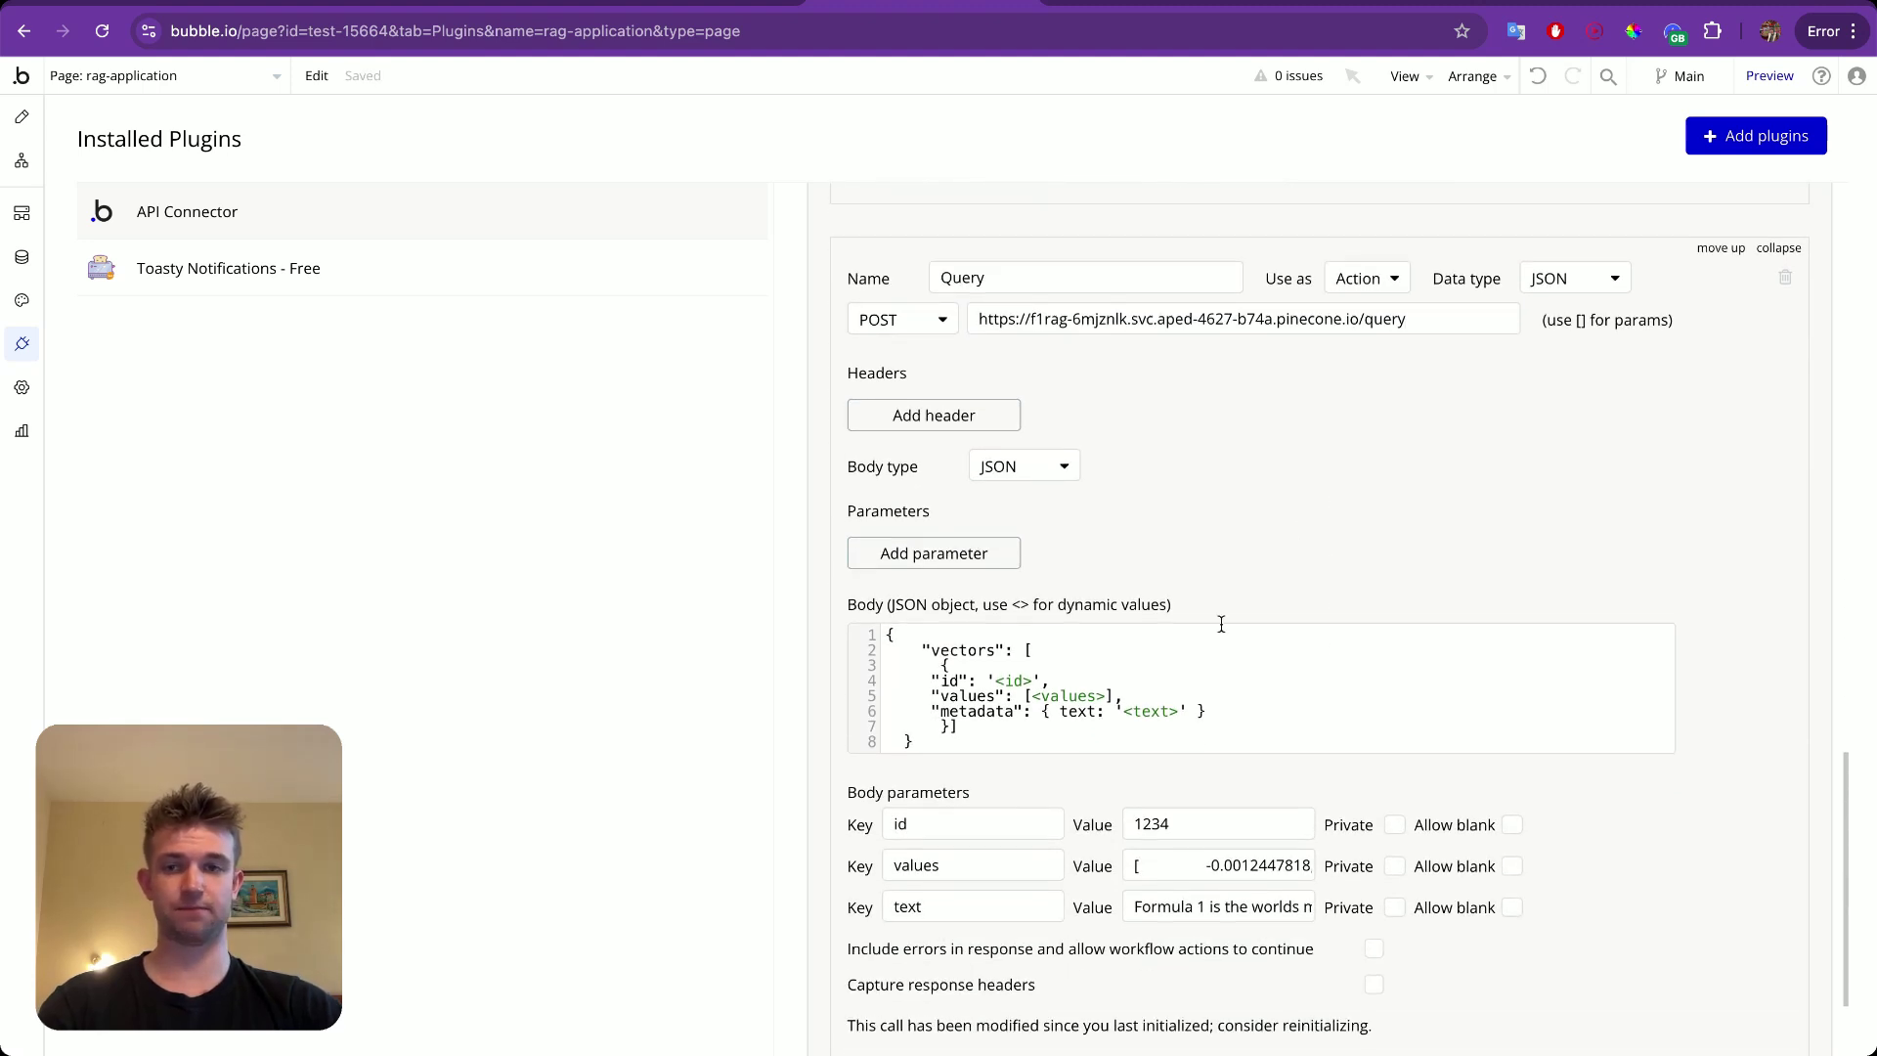
scroll(1290, 604, down, 1)
drag(884, 678, 880, 569)
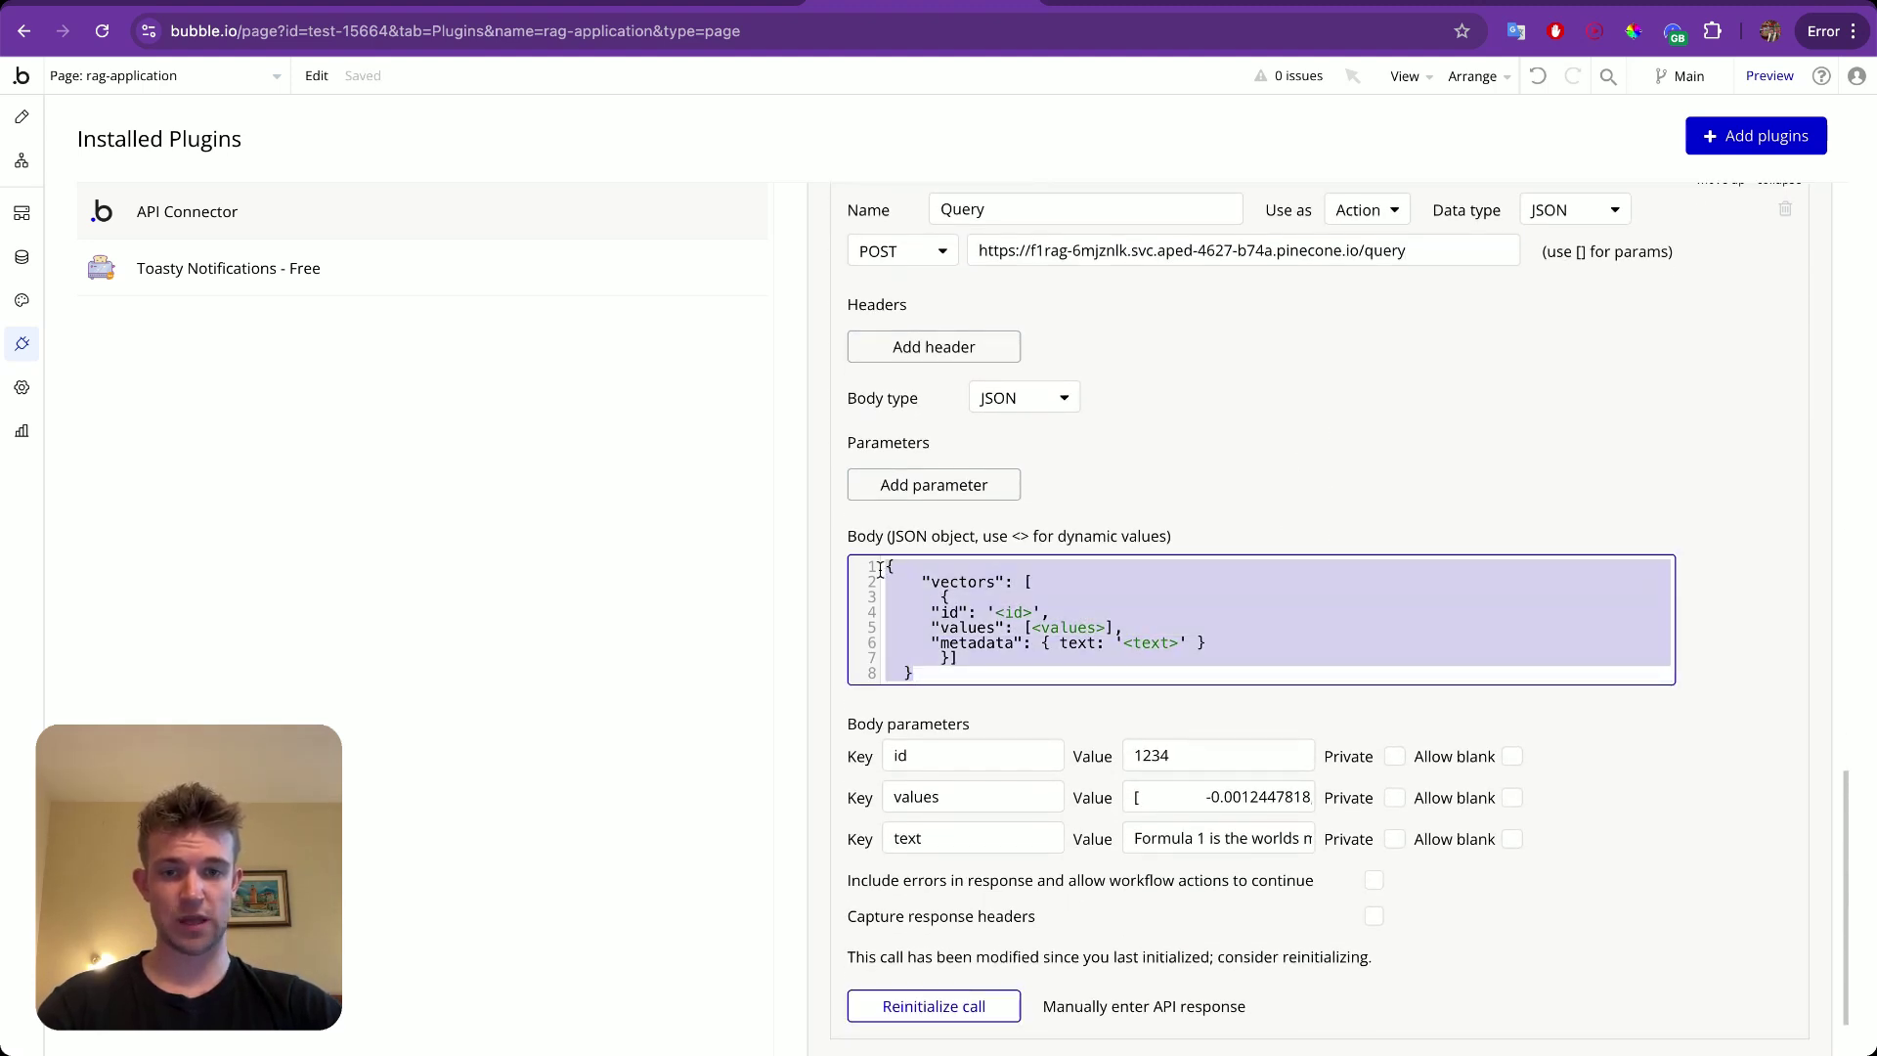
text({     "vector": [<vector>],     "topK": 1,     "includeMetadata": true,     "includeValues": true  })
scroll(993, 604, up, 1)
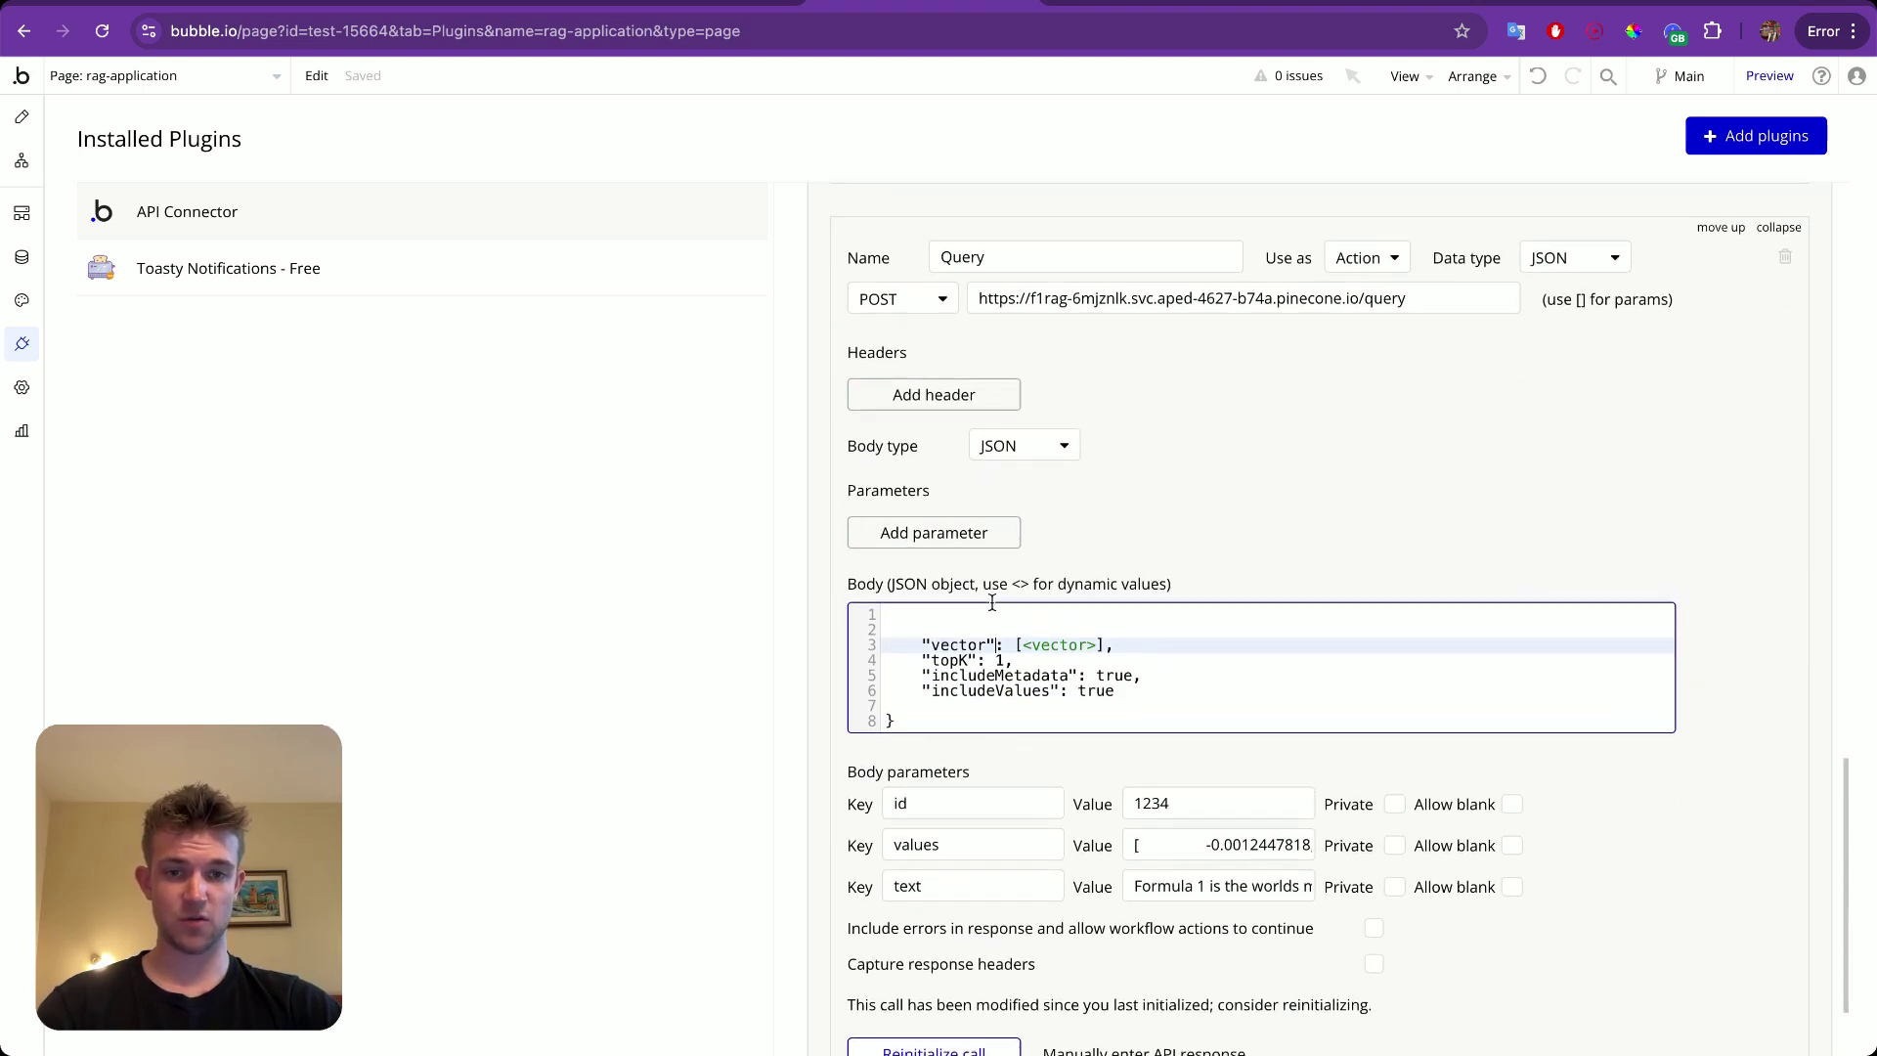
click(968, 607)
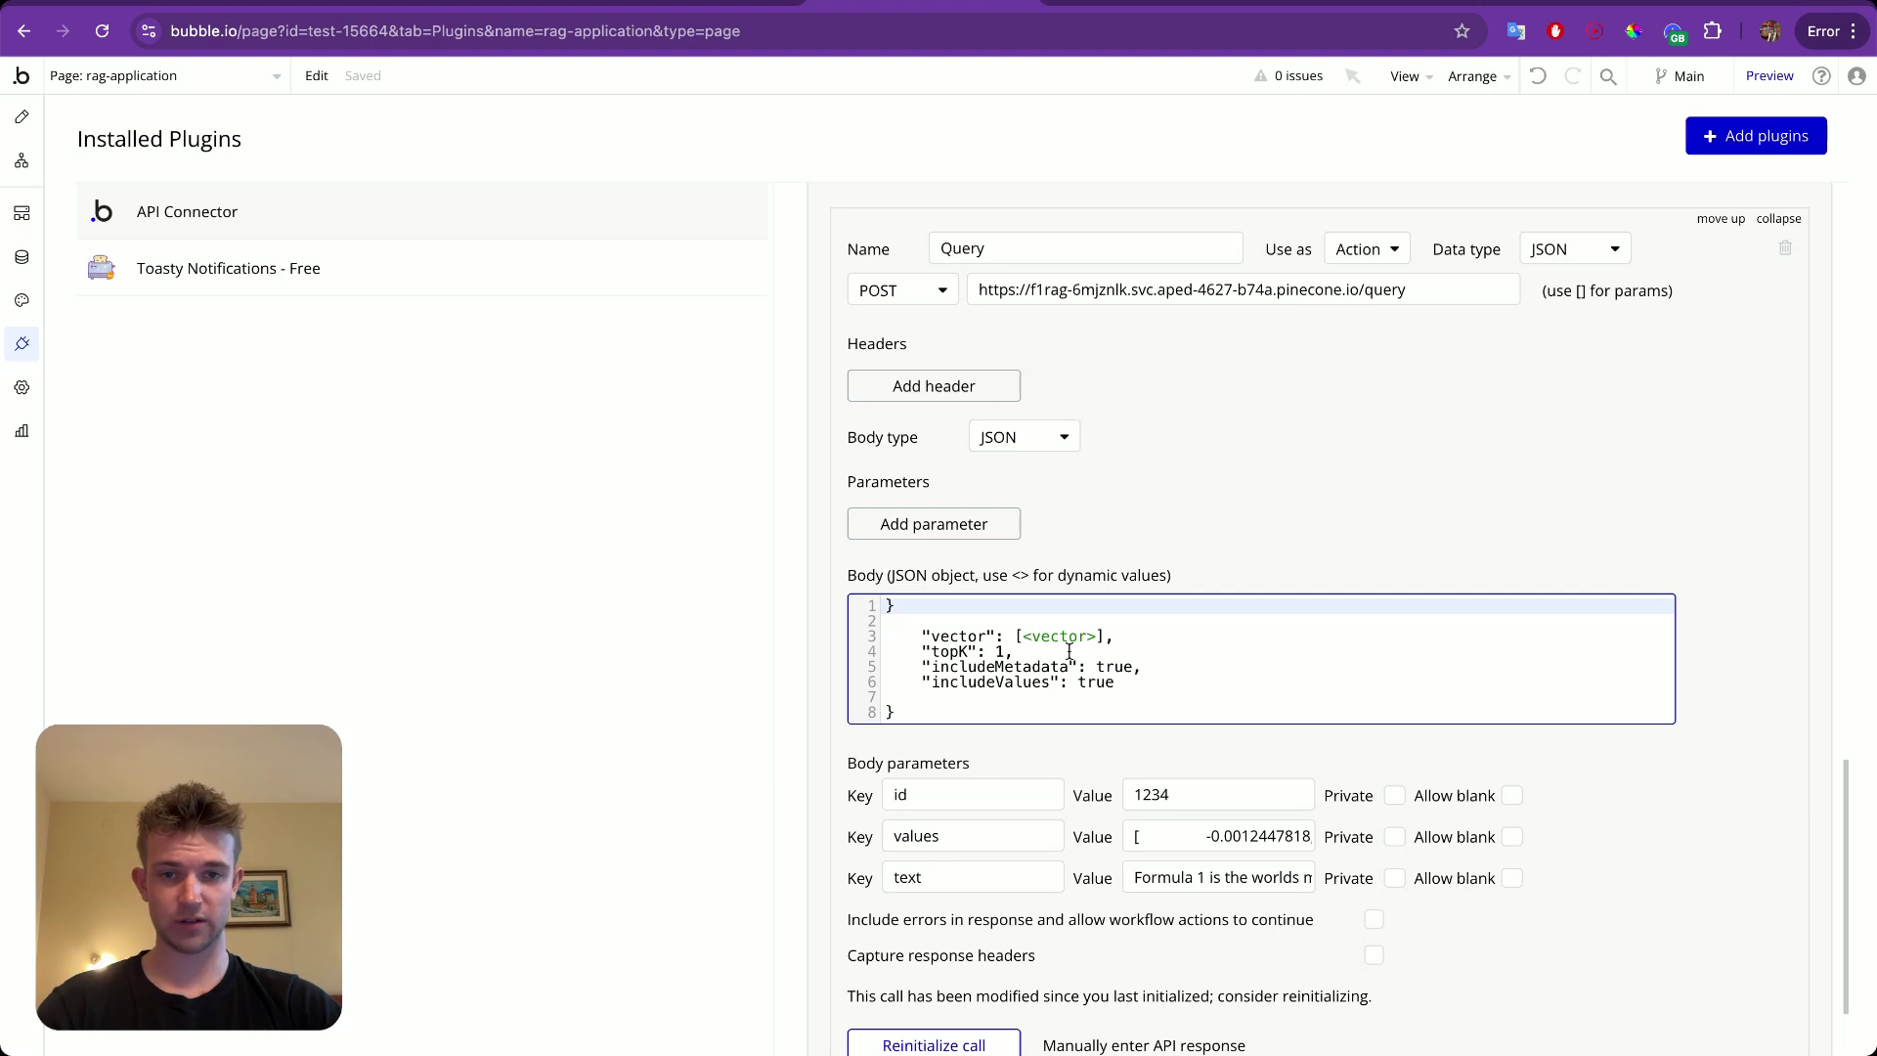
click(952, 712)
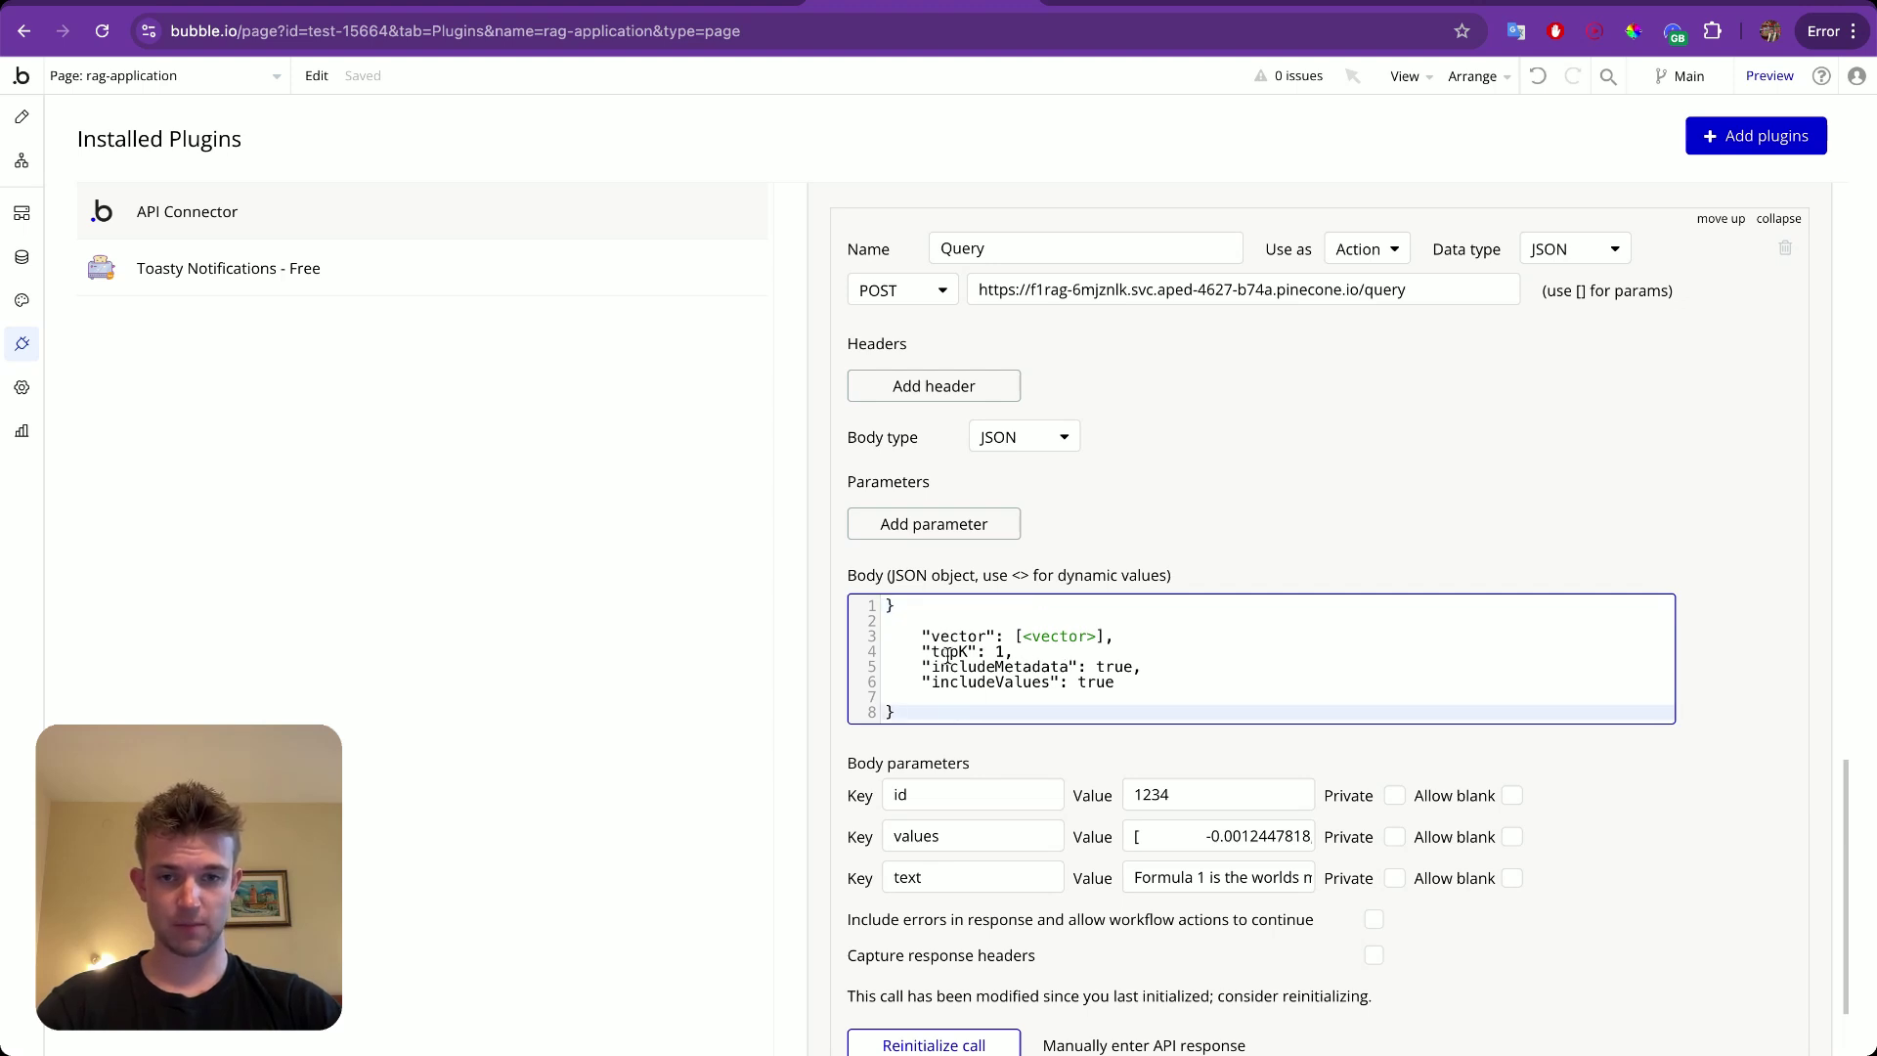
click(927, 616)
click(926, 611)
key(BackSpace)
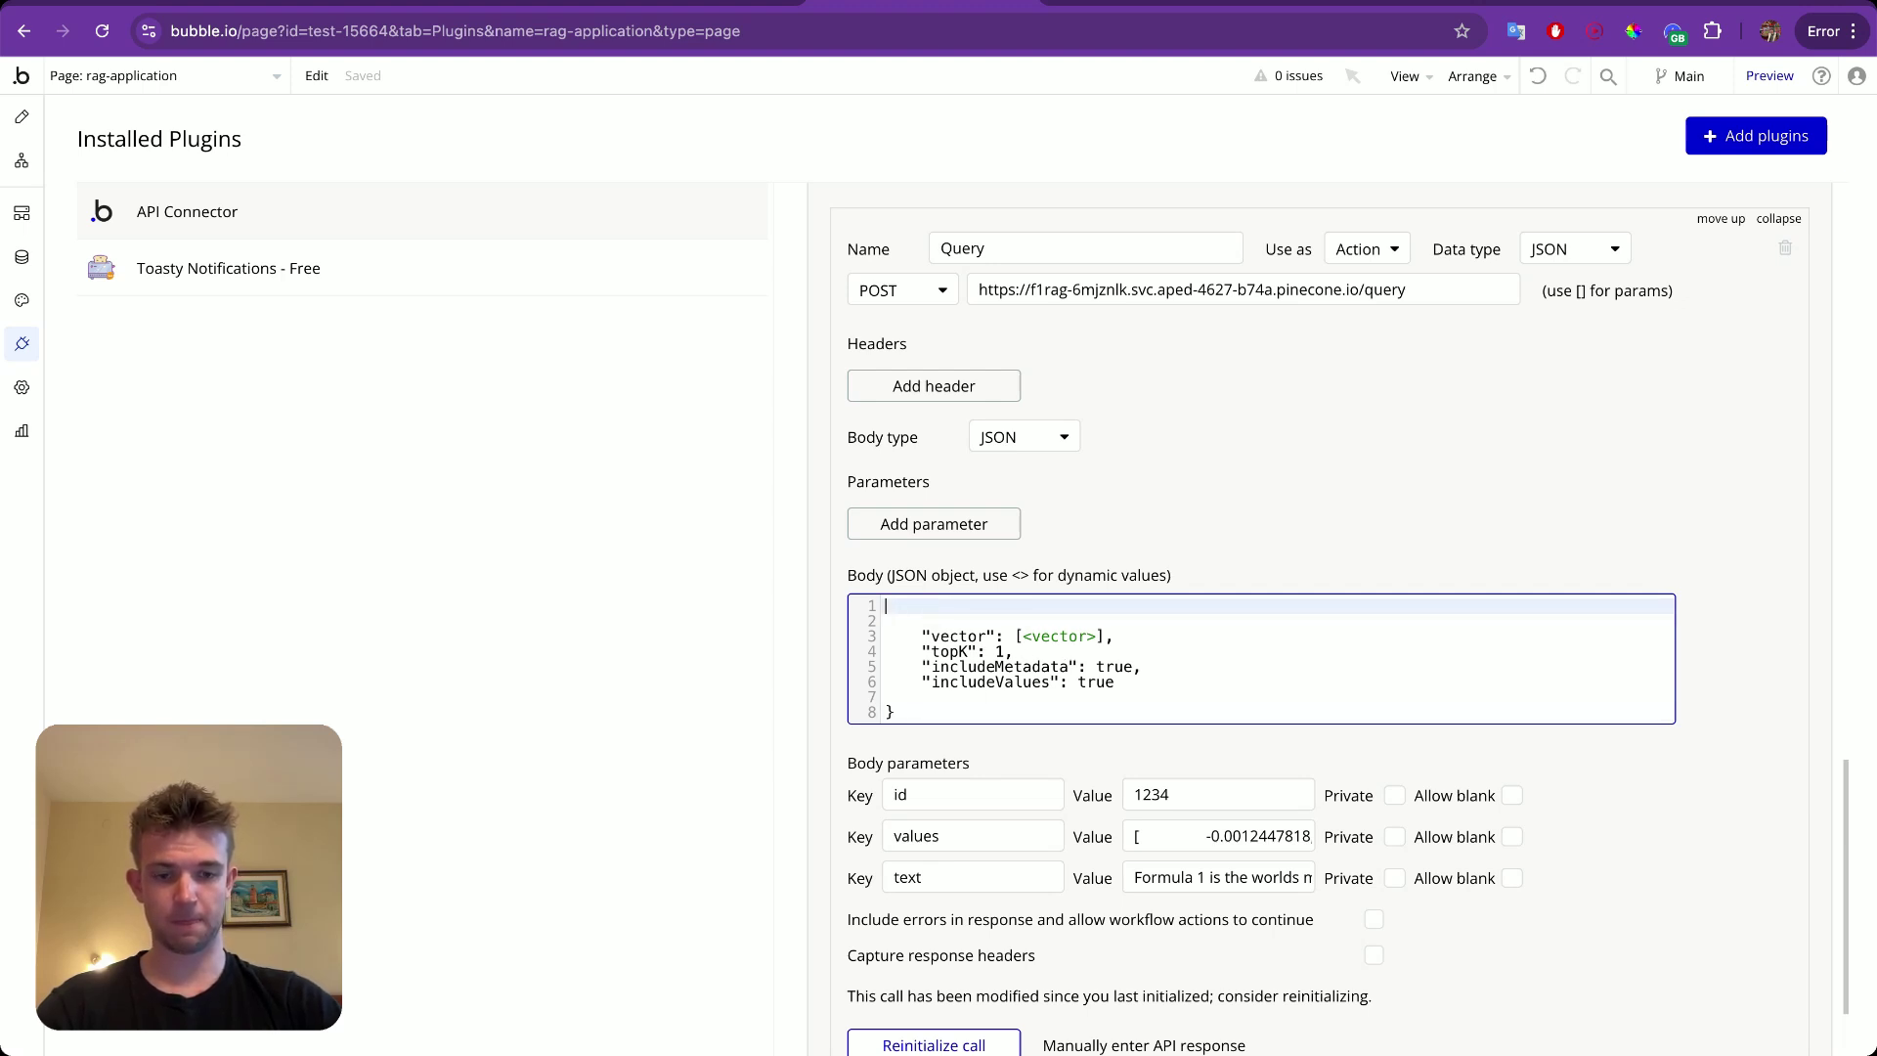
click(1151, 545)
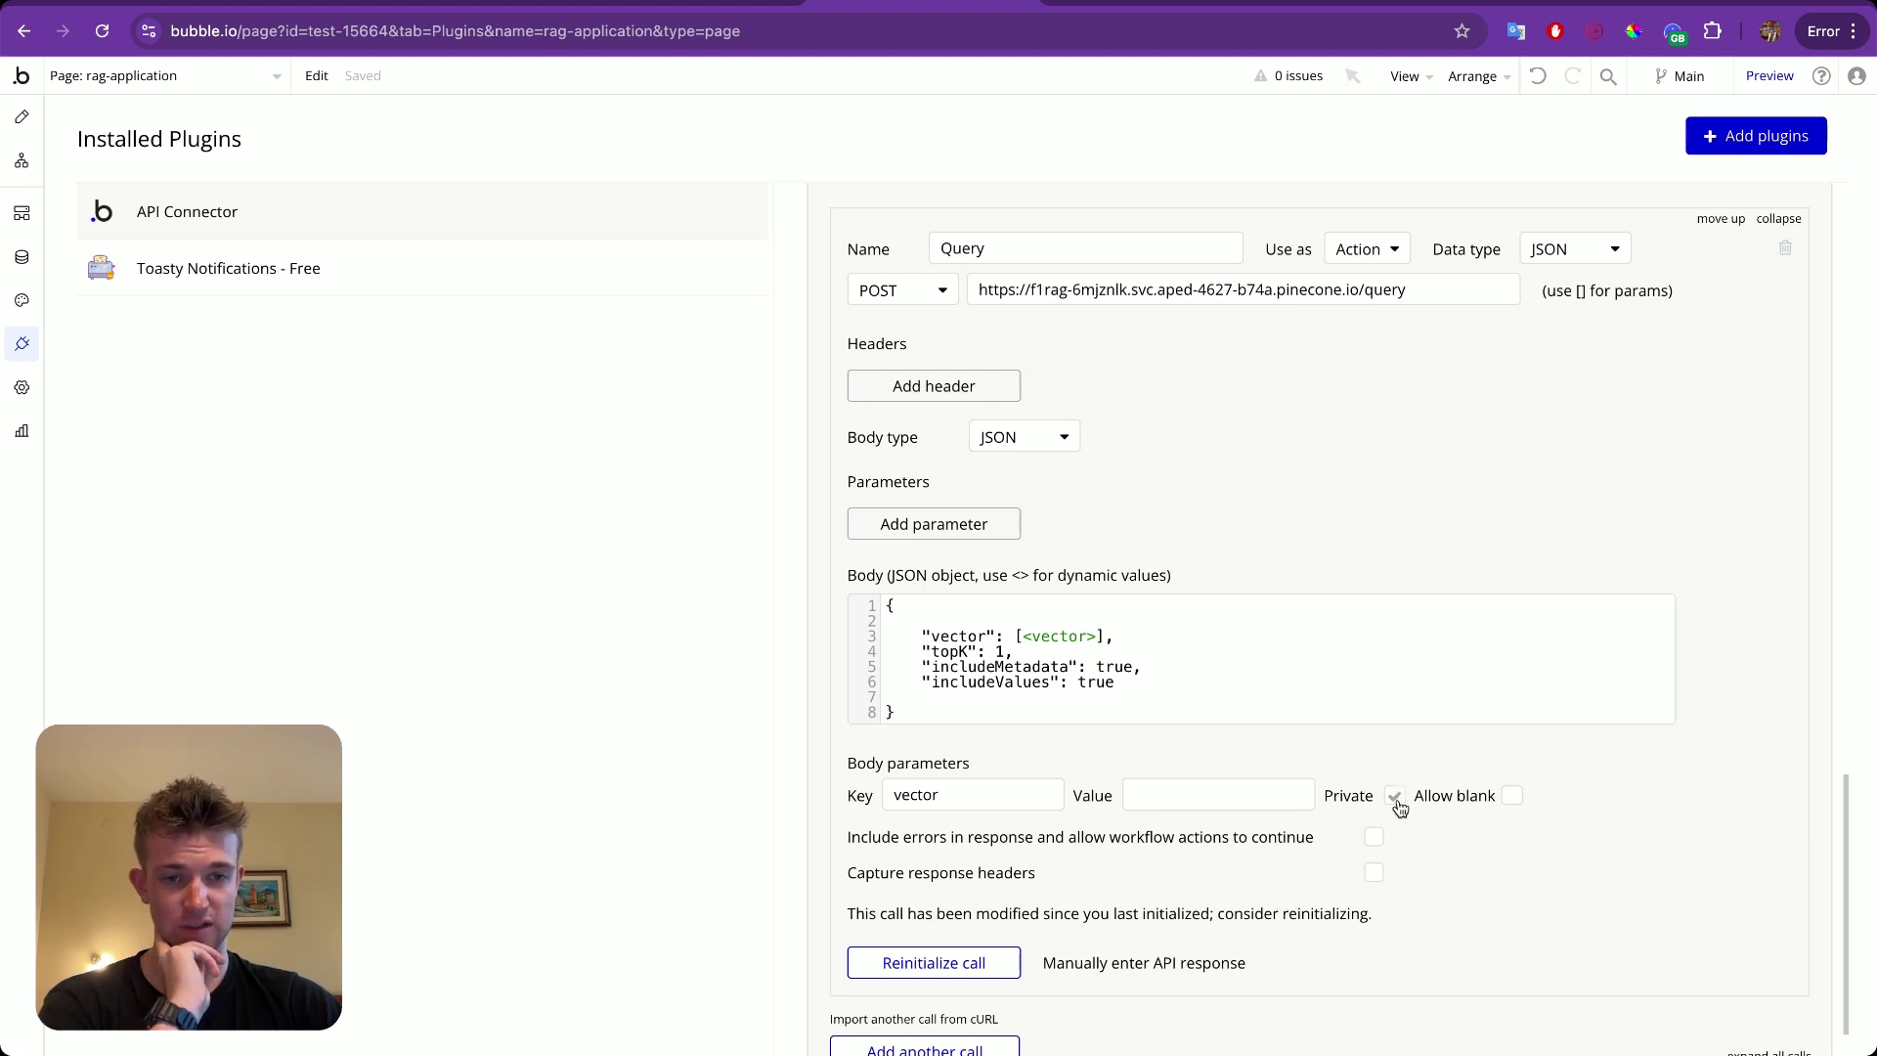
Copy the embedding array from the Upsert call's values parameter into the Query call's vector value.
scroll(1371, 753, up, 5)
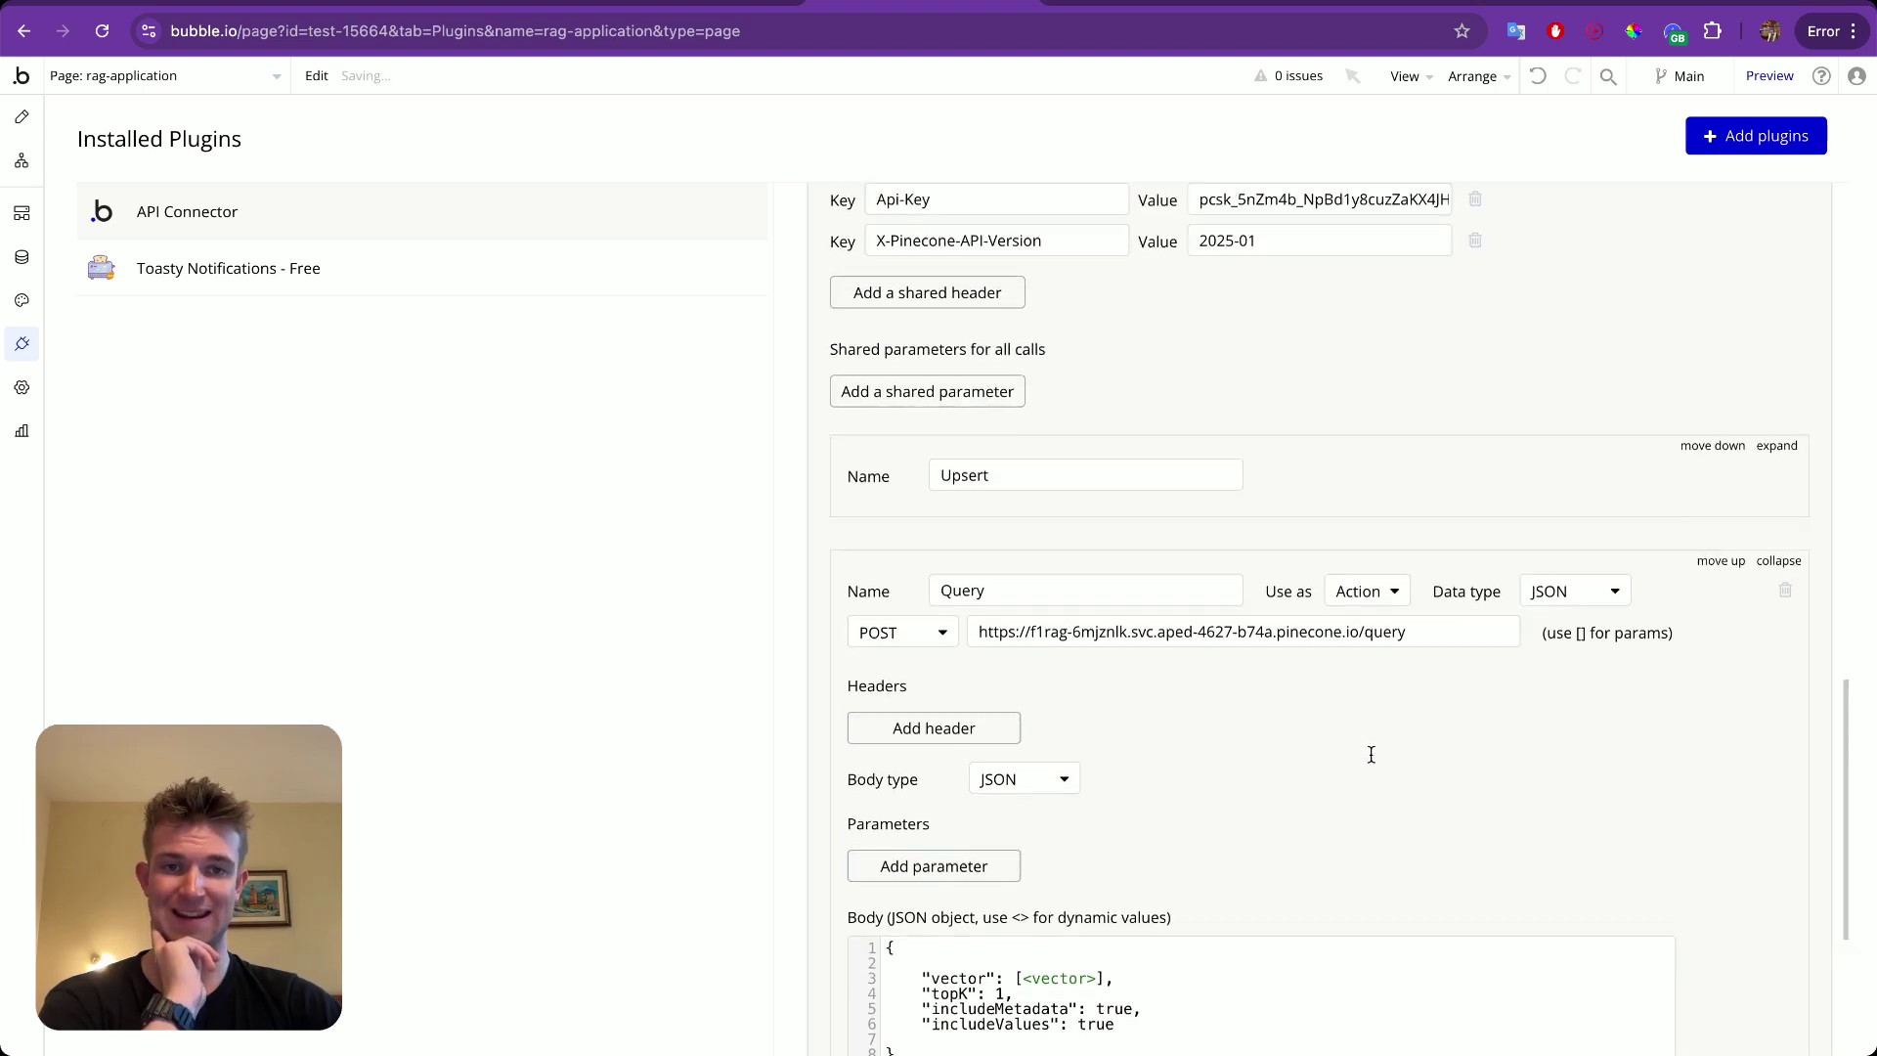
click(1776, 585)
scroll(1104, 748, down, 8)
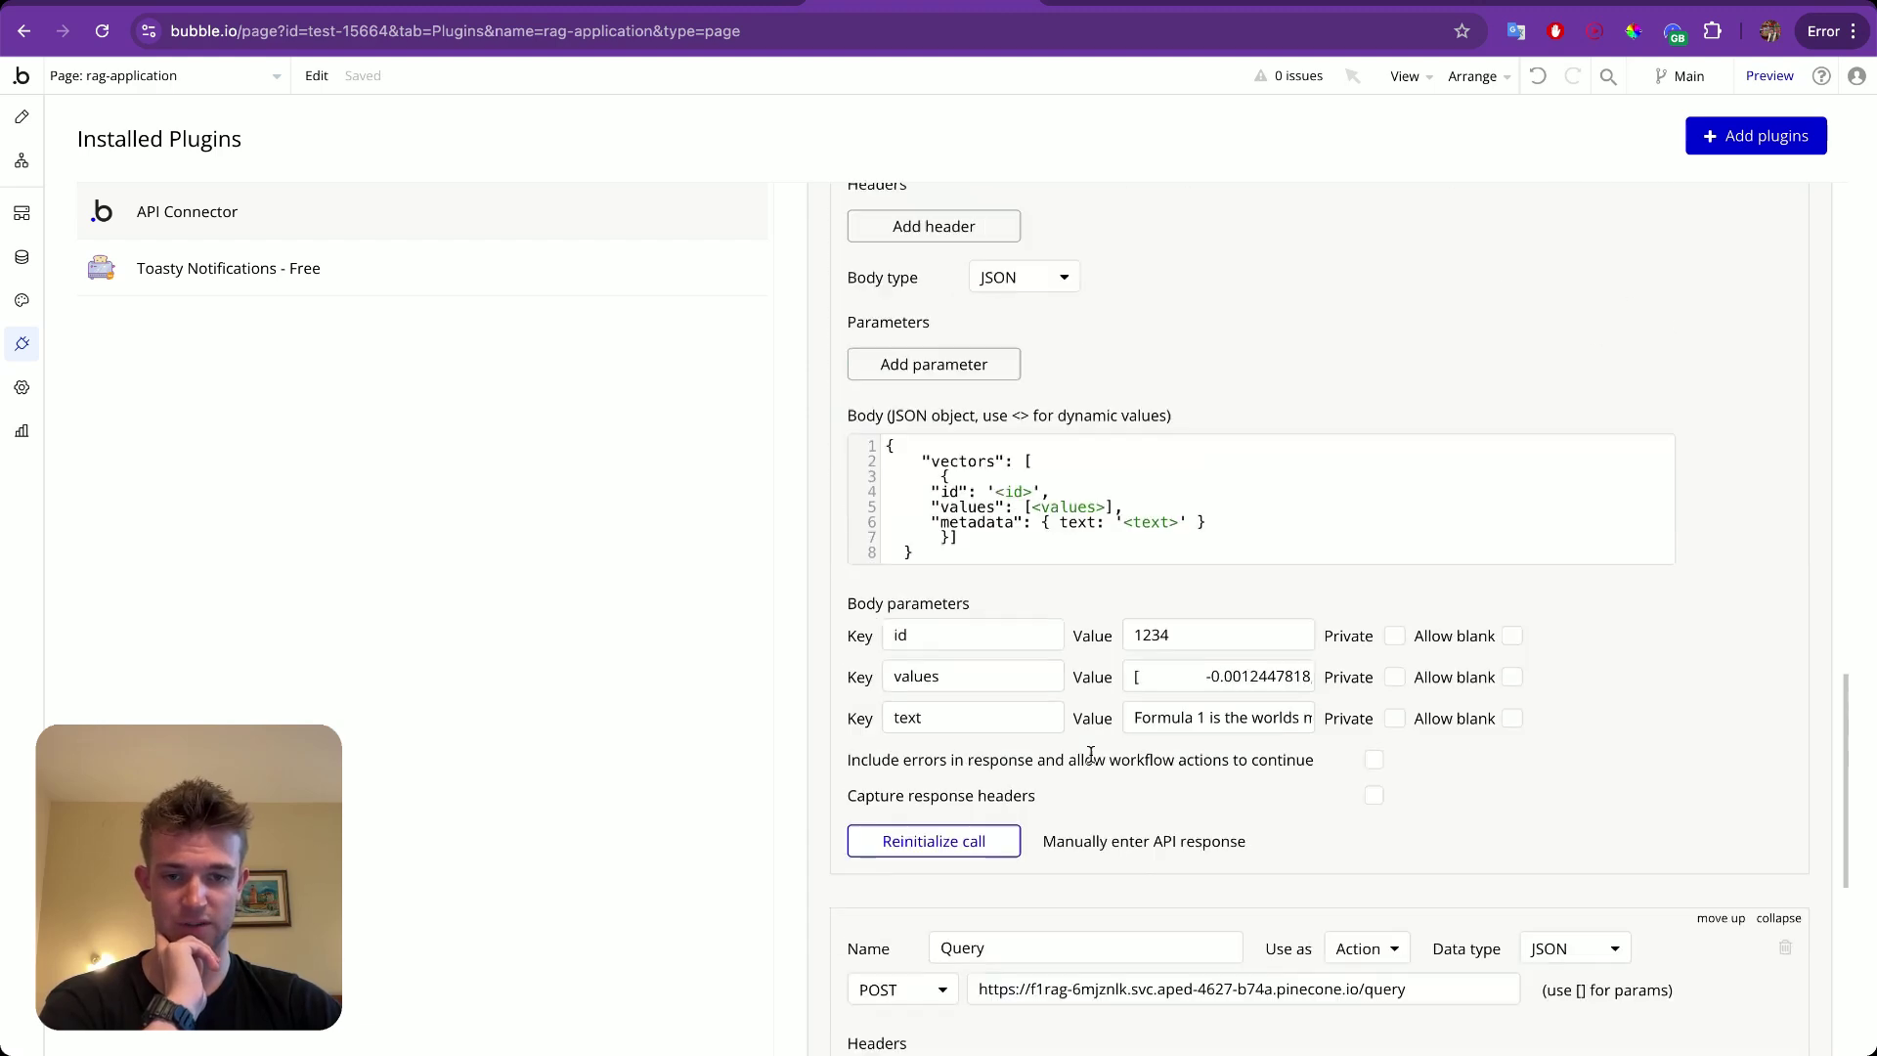
triple_click(1191, 479)
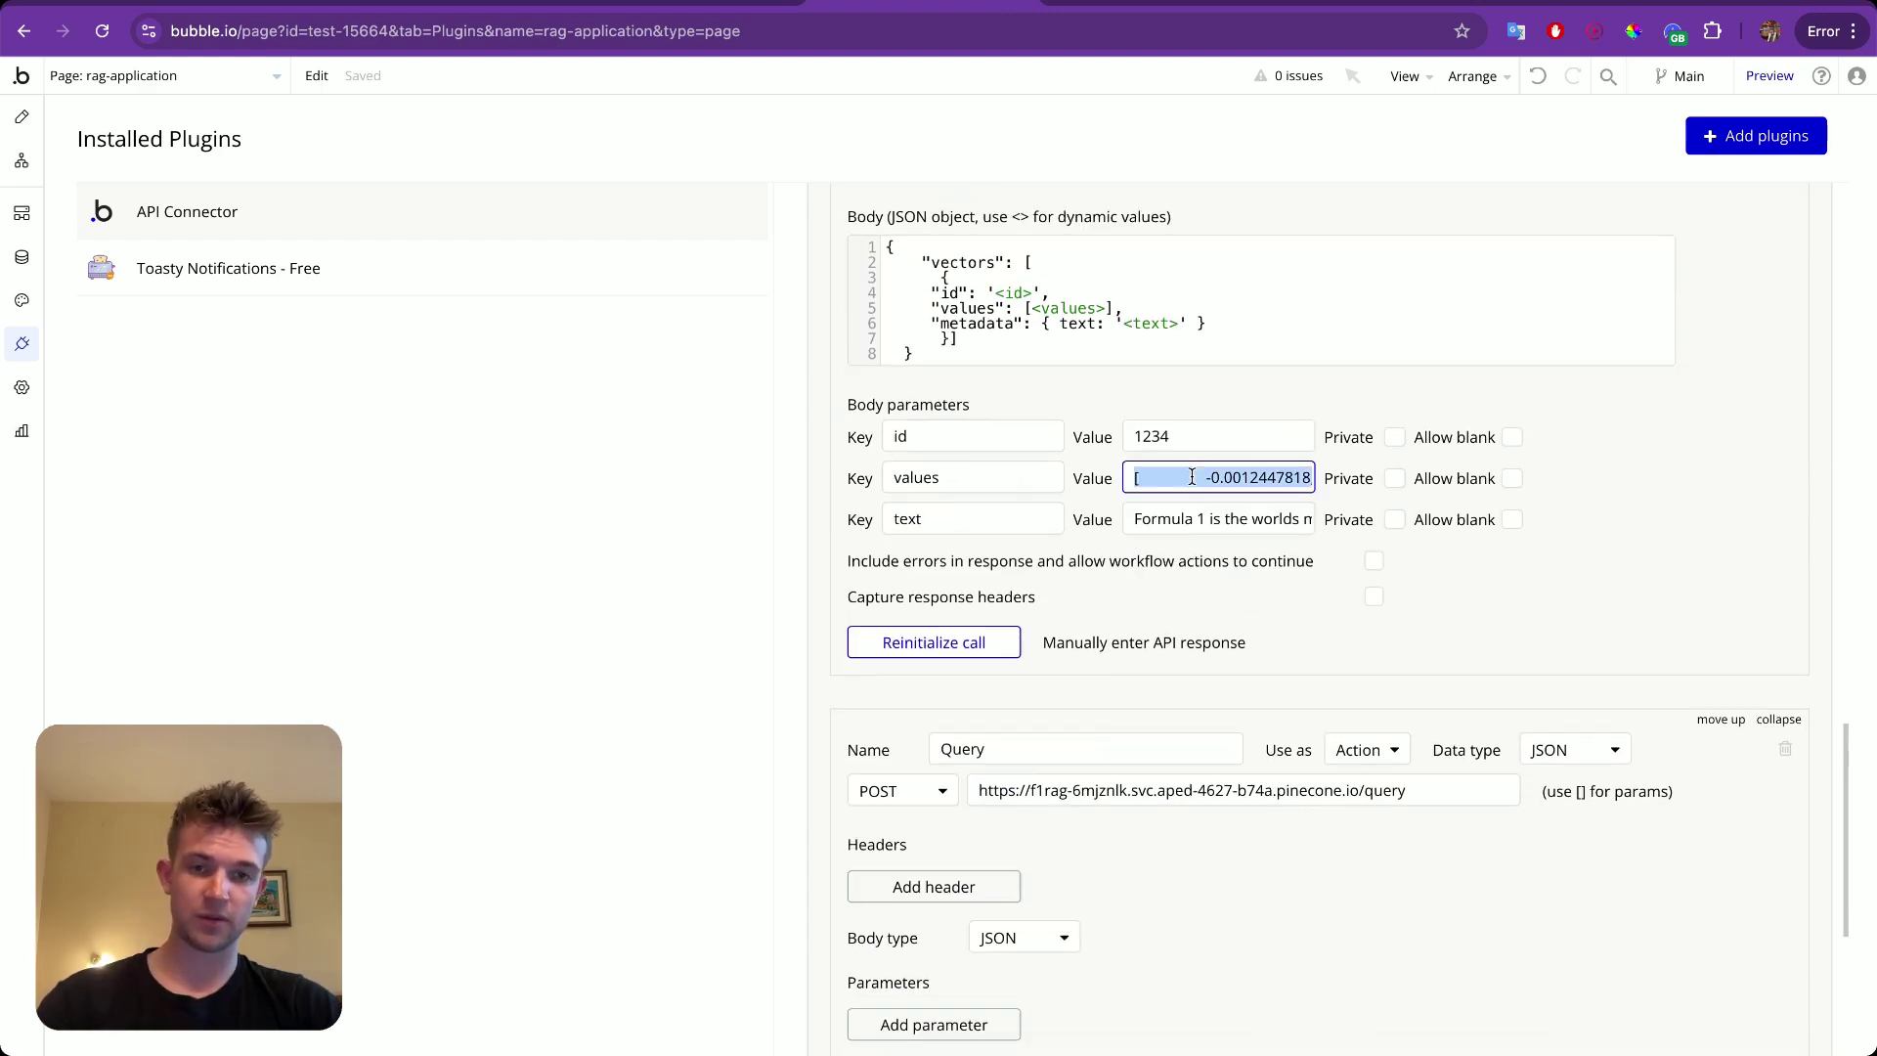
scroll(1192, 477, down, 7)
click(1162, 625)
key(super+v)
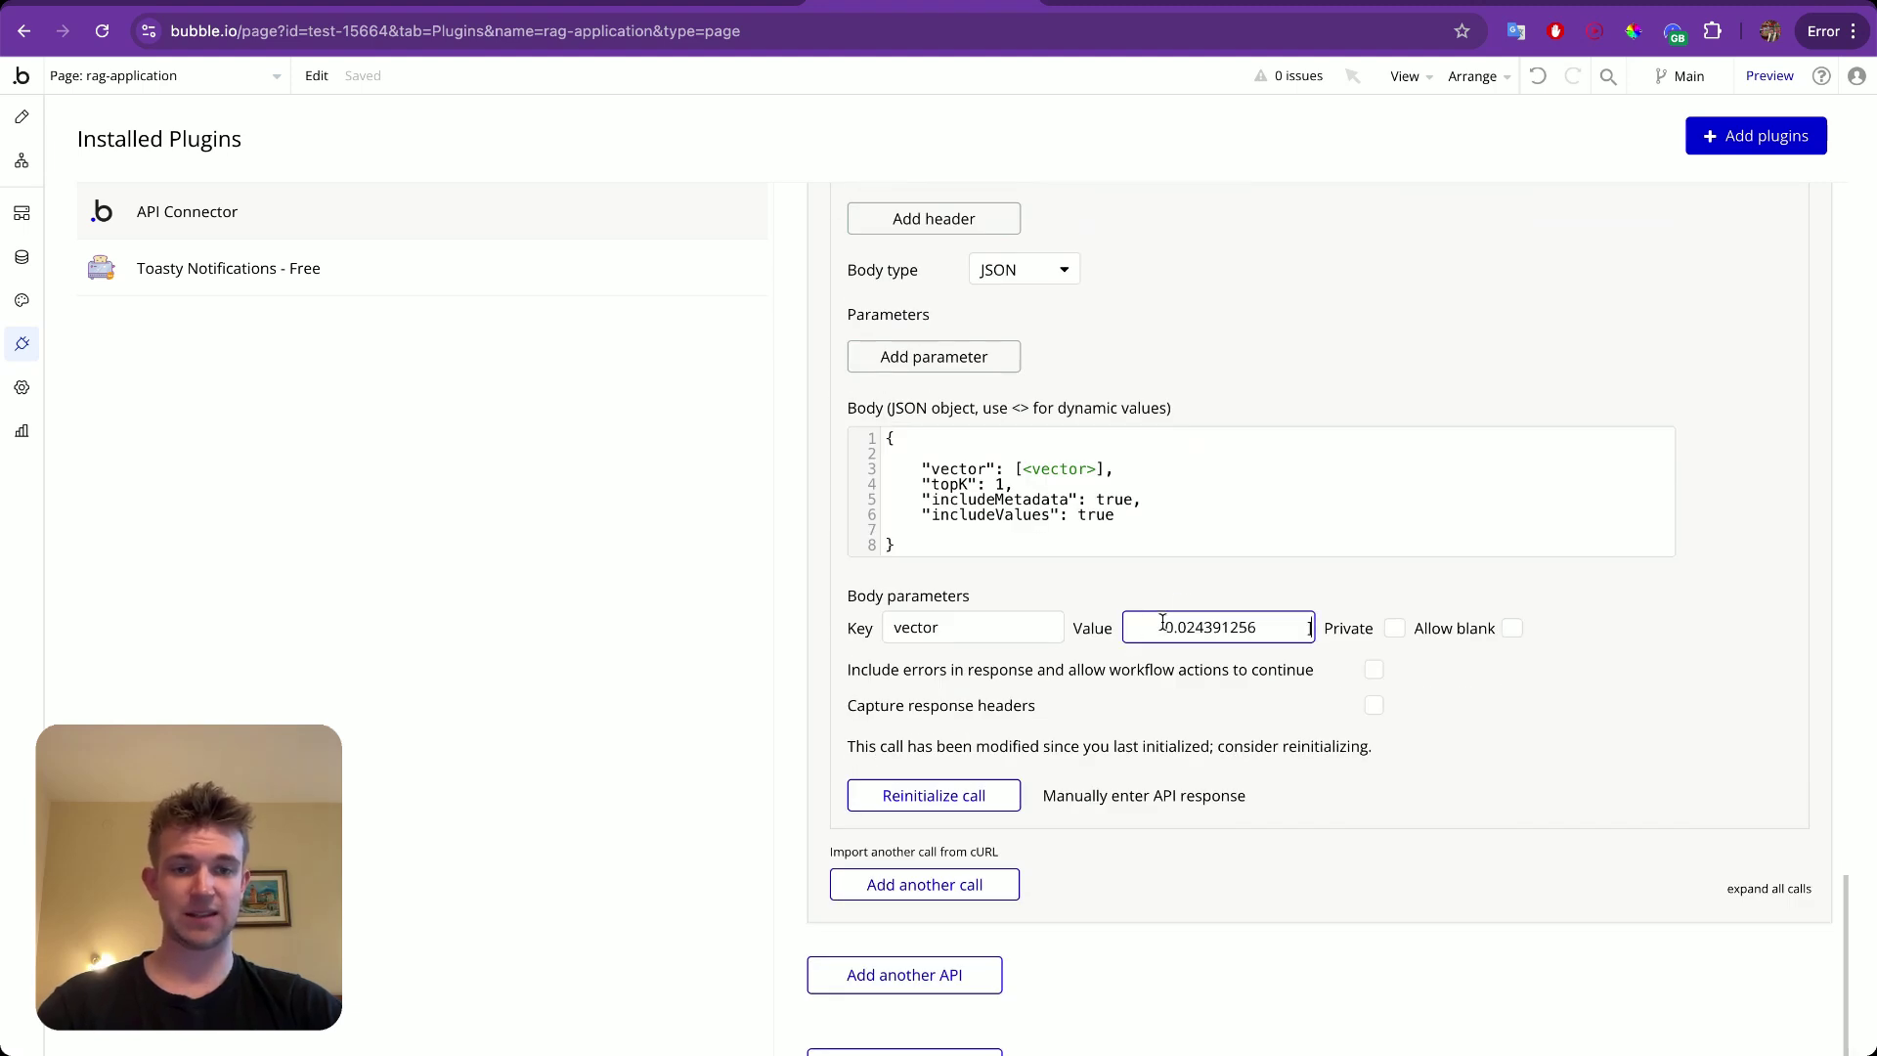
click(1190, 600)
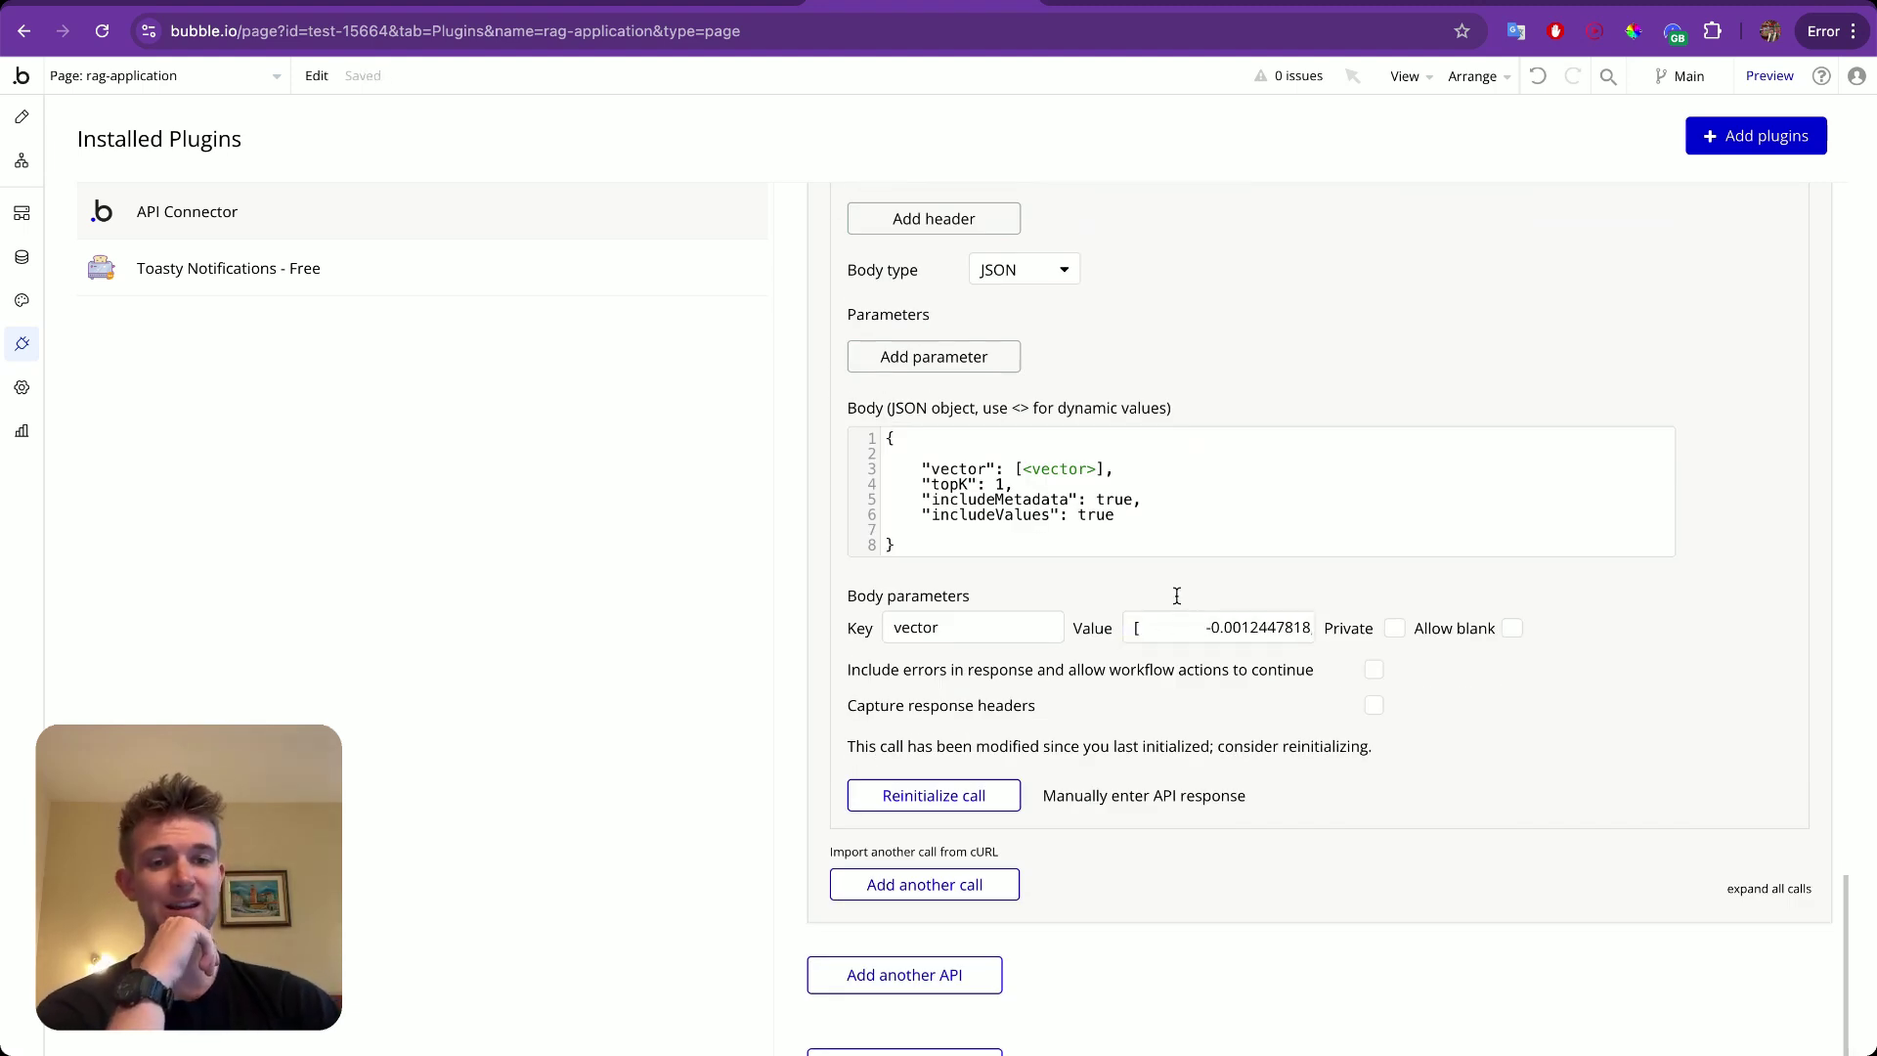
Examine the embedding in the Query call's vector value and the sentence in the Upsert call's text value.
scroll(1178, 596, up, 1)
click(1141, 644)
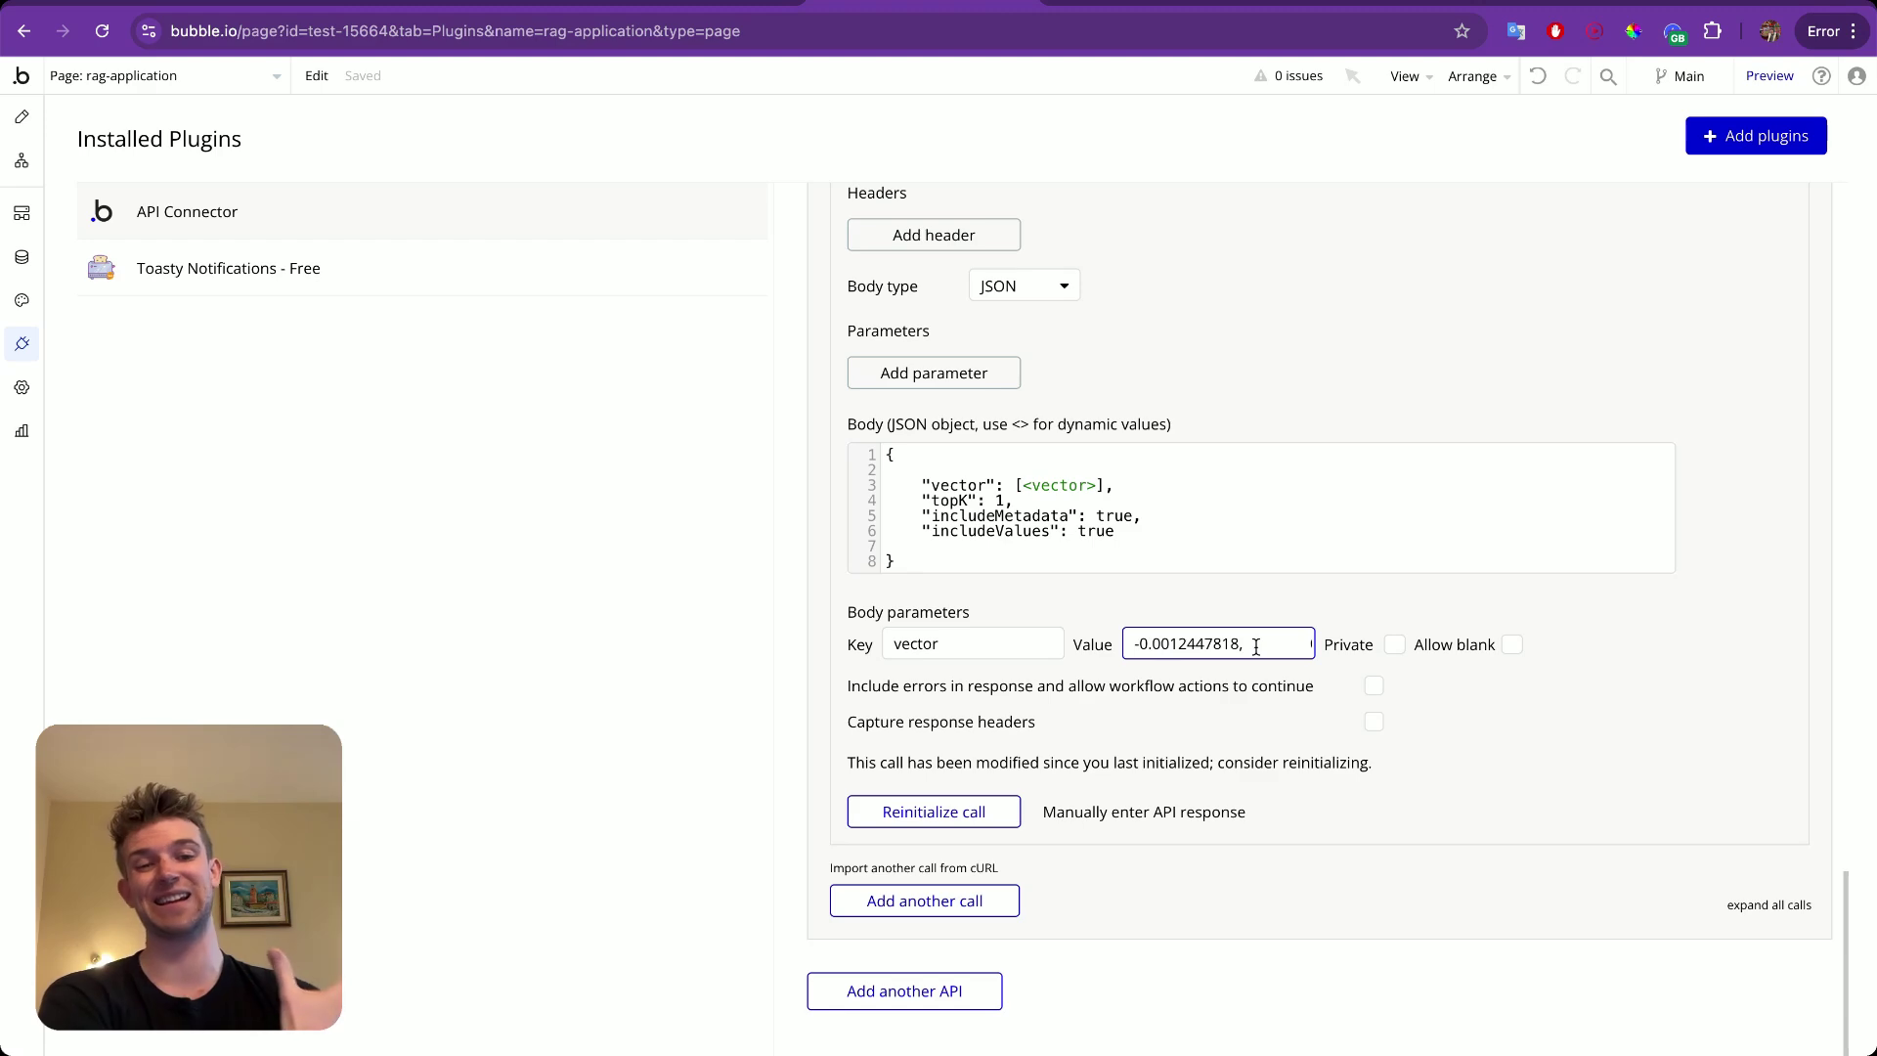
scroll(1256, 647, up, 6)
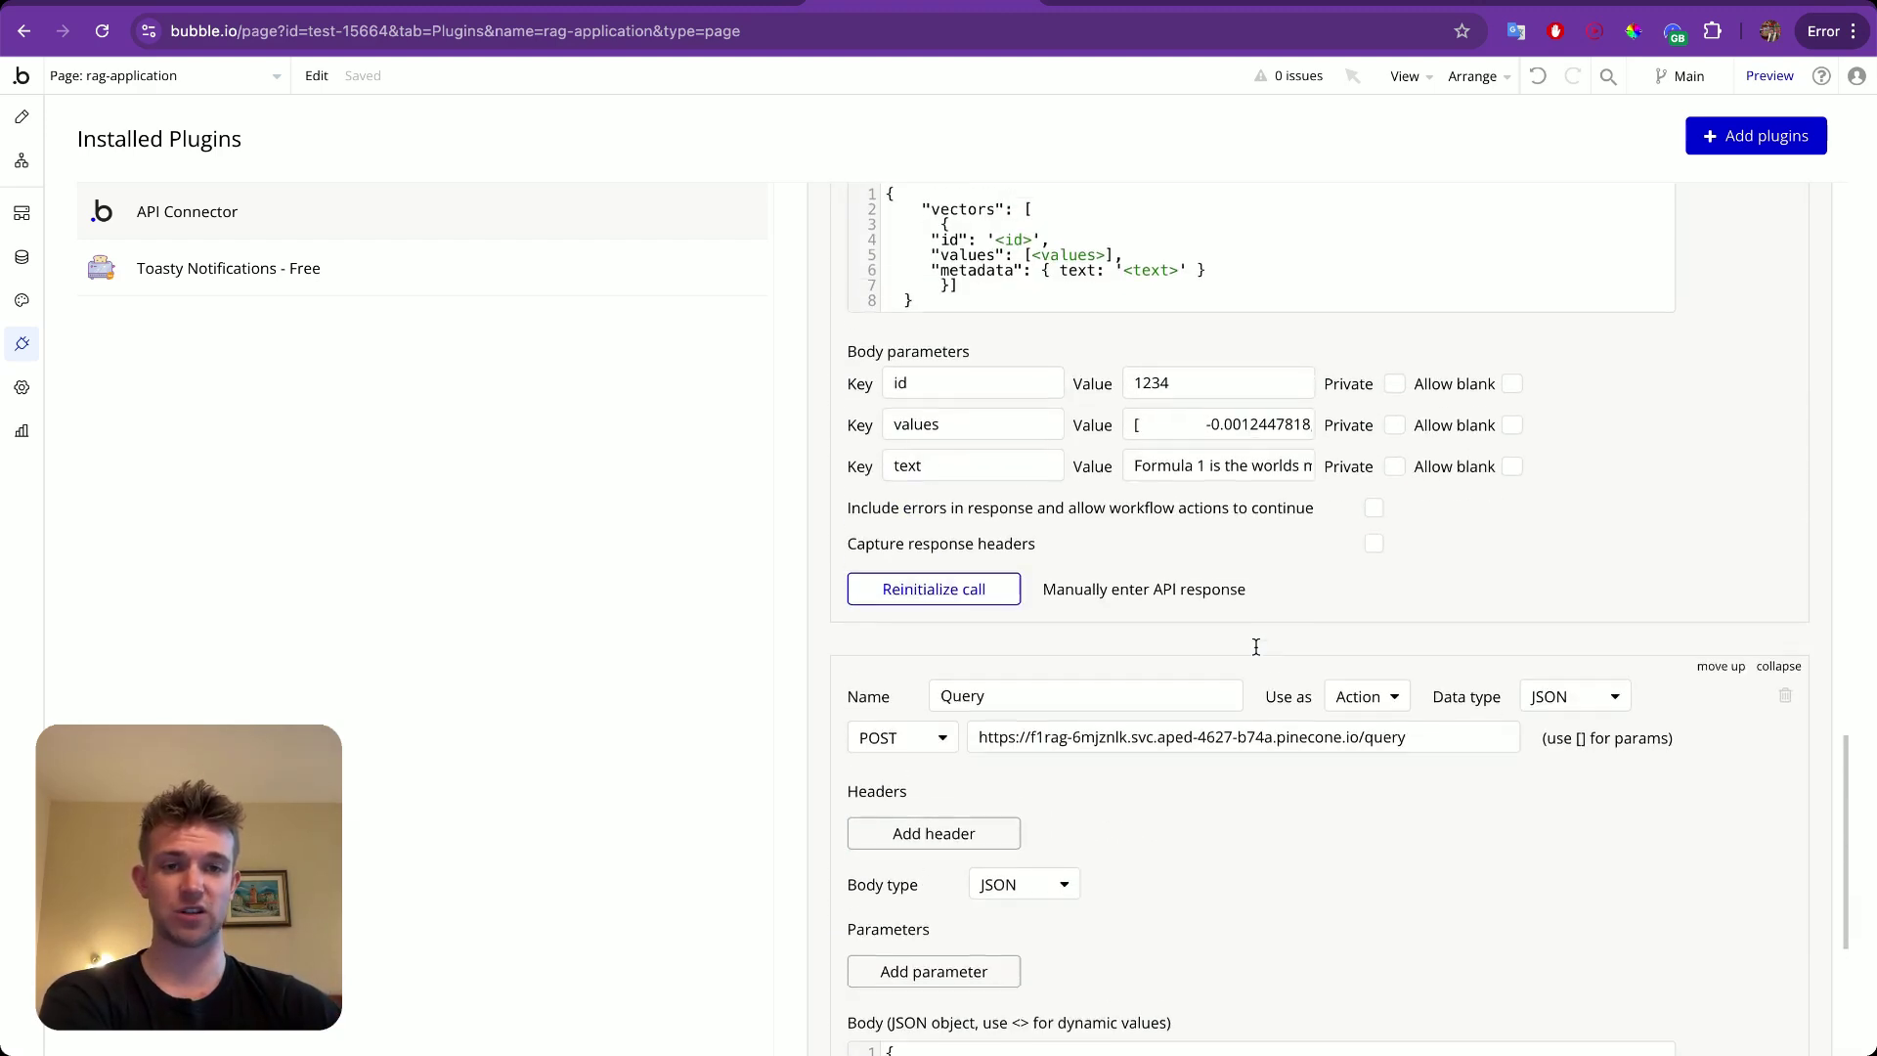
key(Right)
key(Right)
key(Right)
key(Right)
key(Right)
key(Right)
key(Right)
key(Right)
key(Right)
key(Right)
key(Right)
key(Right)
key(Right)
key(Right)
key(Right)
key(Right)
key(Right)
key(Right)
key(Right)
key(Right)
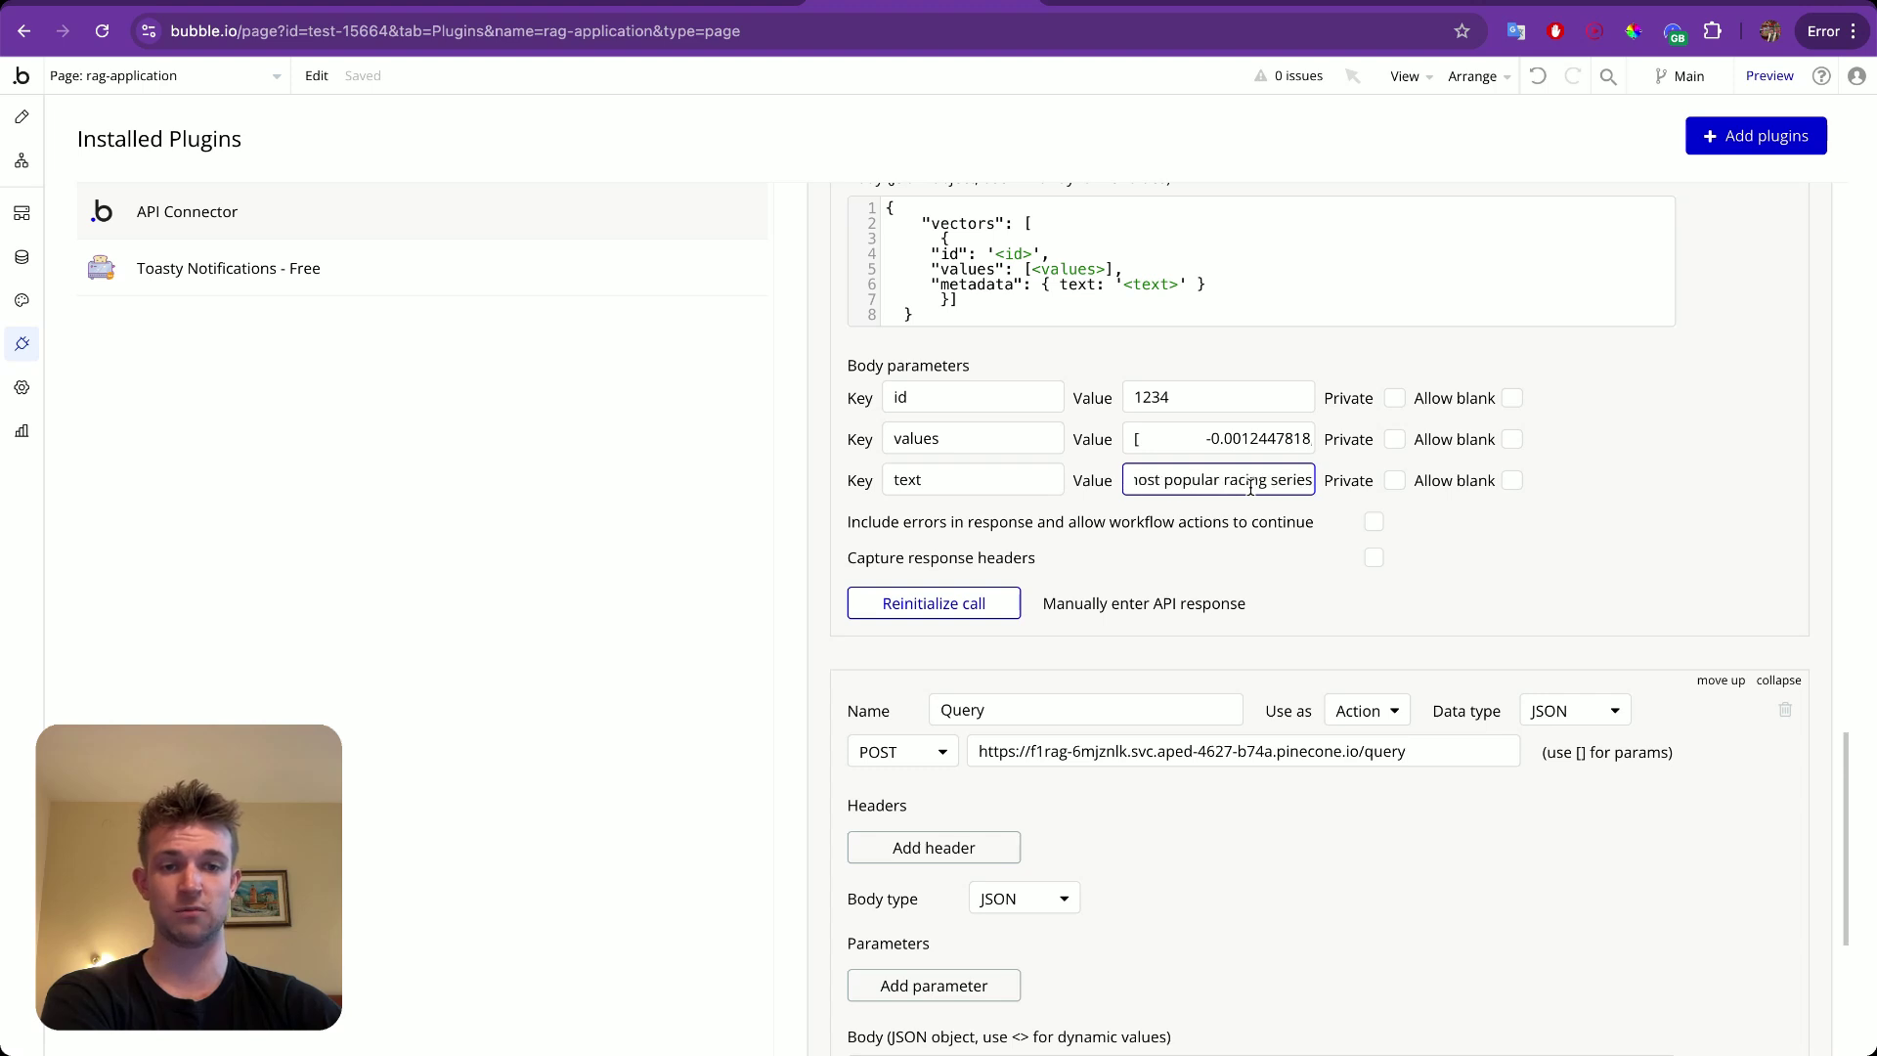
Reinitialize the Query call, inspect the returned match's metadata text, and save the returned values.
scroll(1250, 486, down, 8)
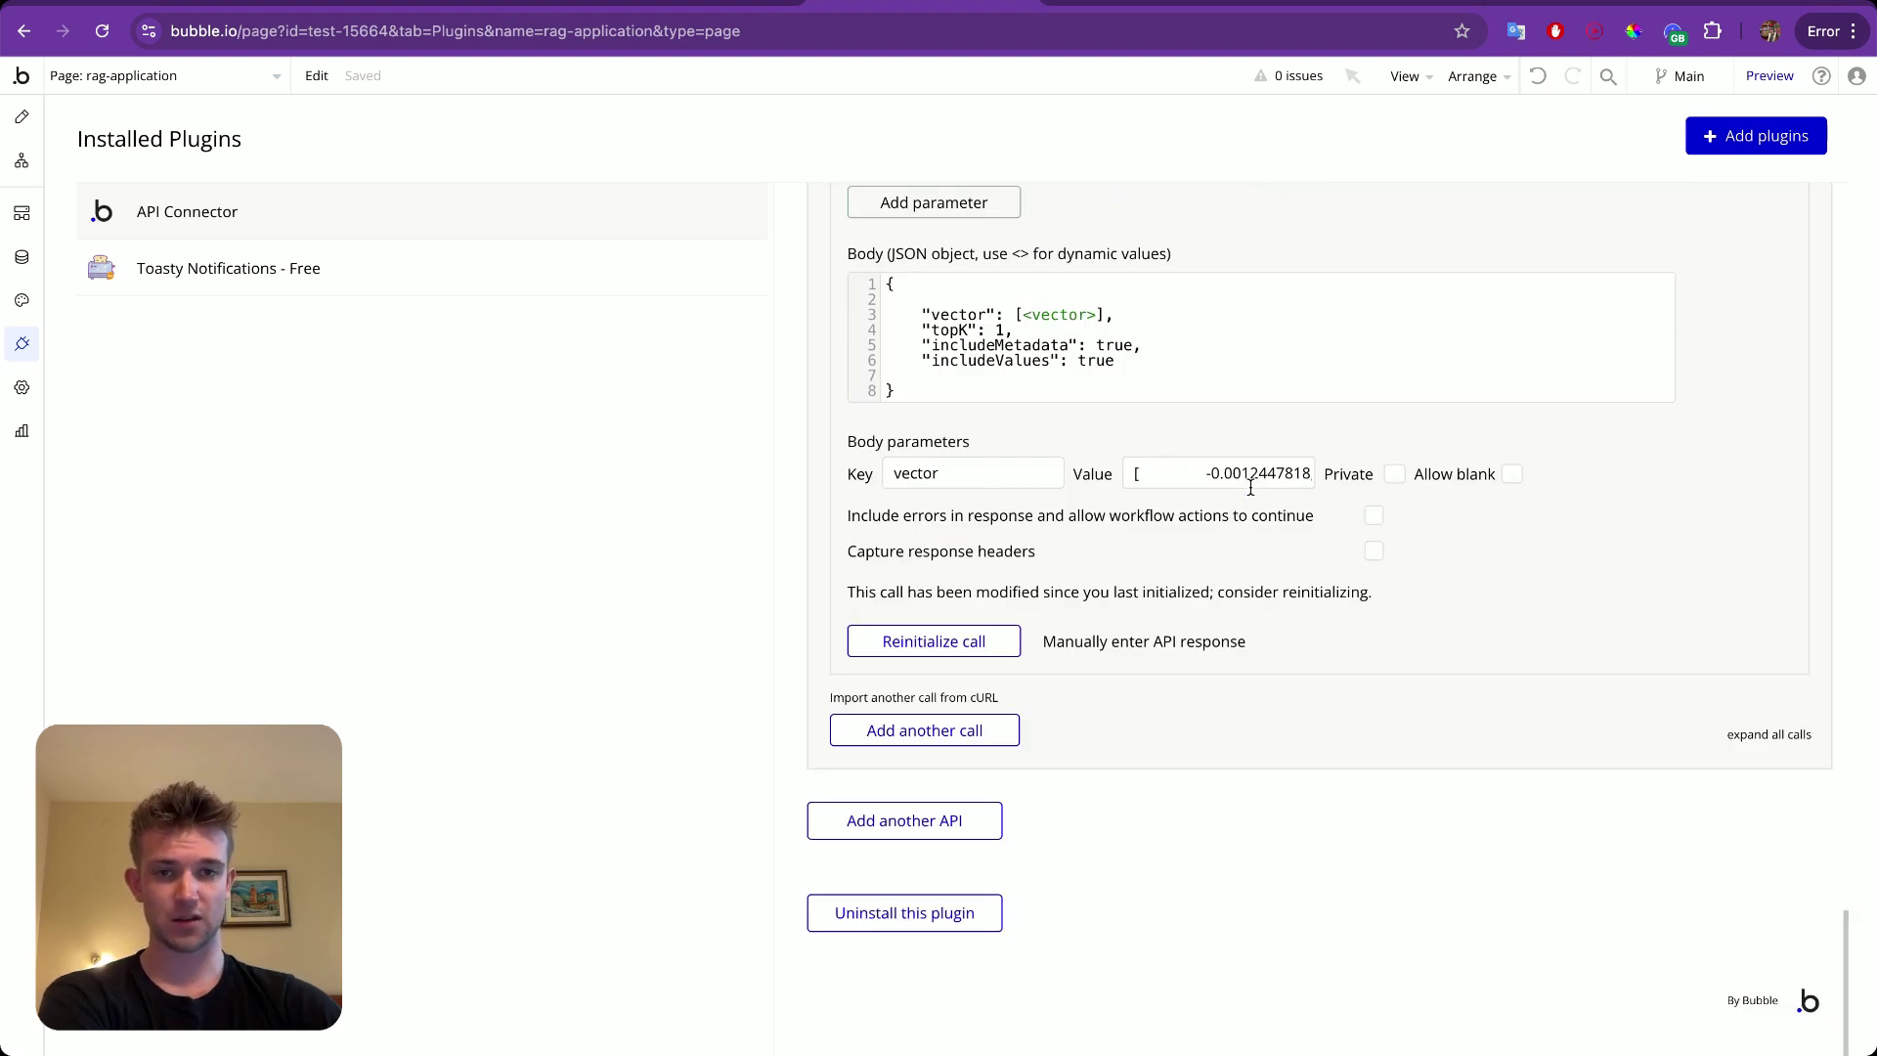
scroll(1251, 487, up, 3)
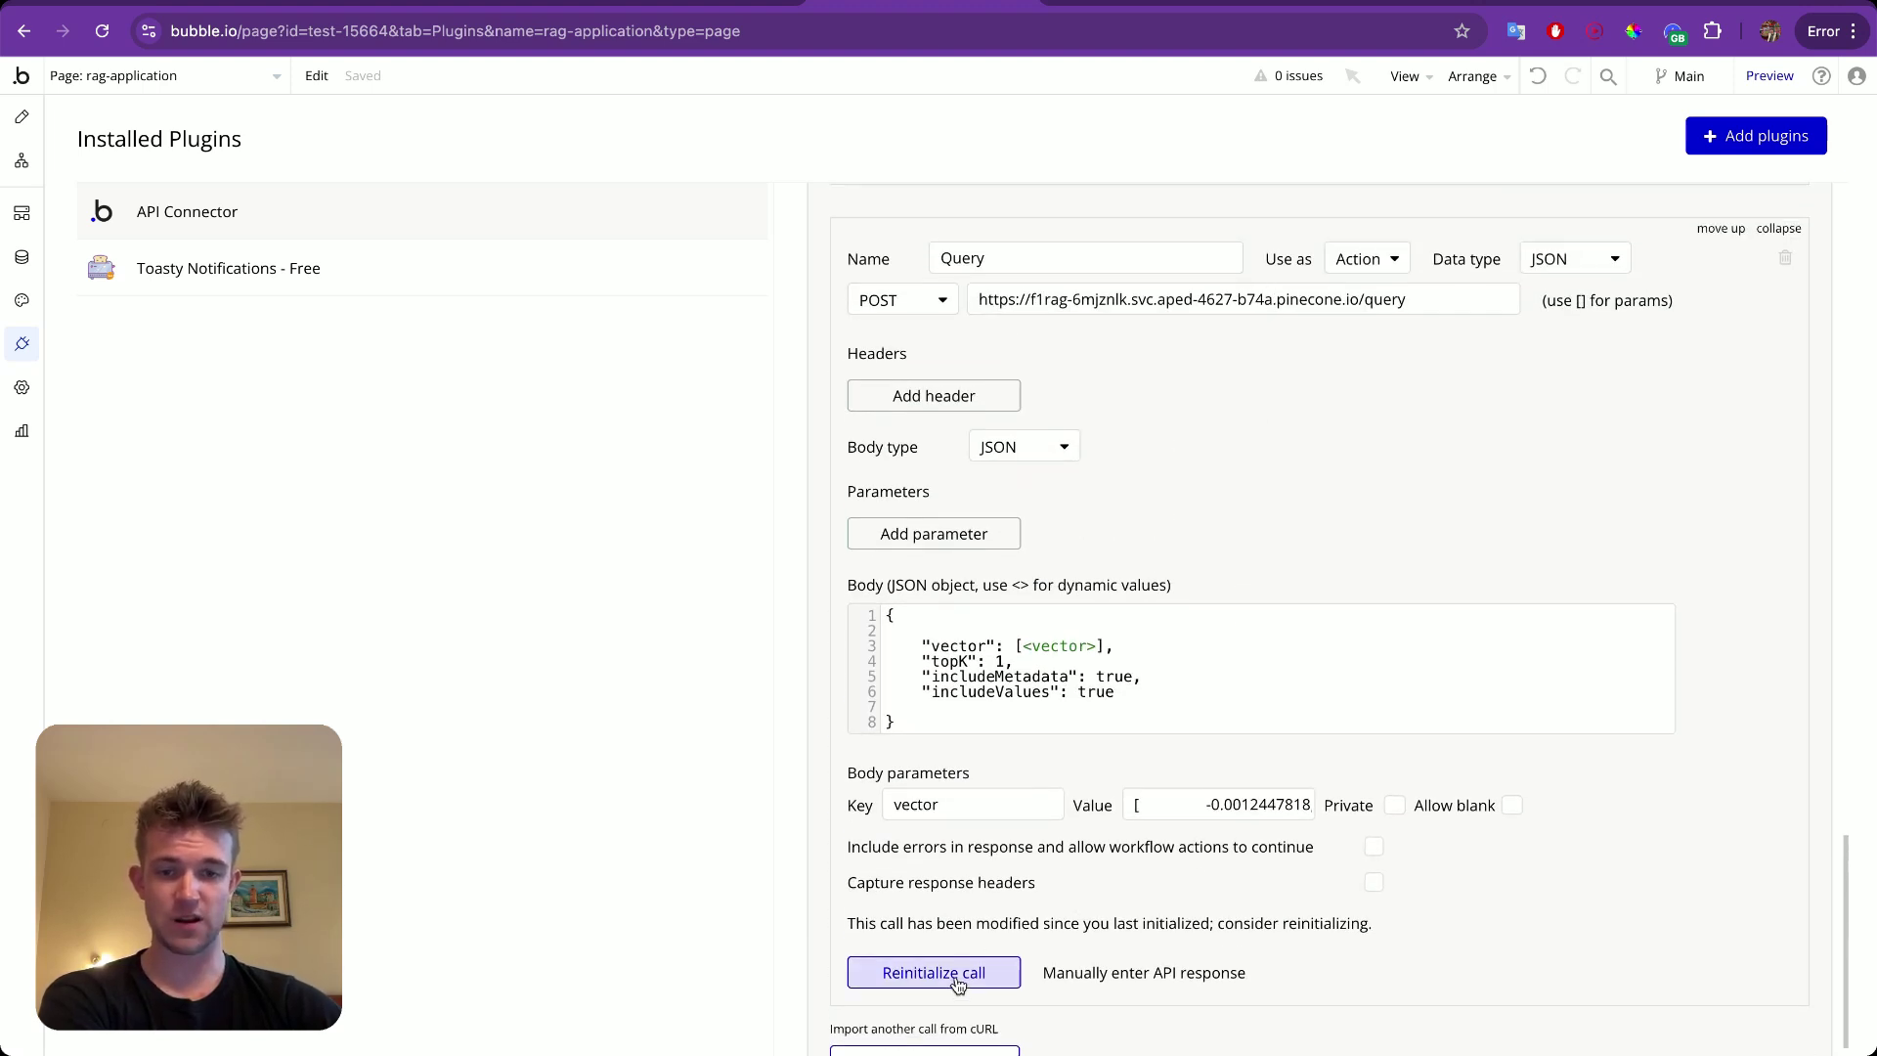
click(957, 976)
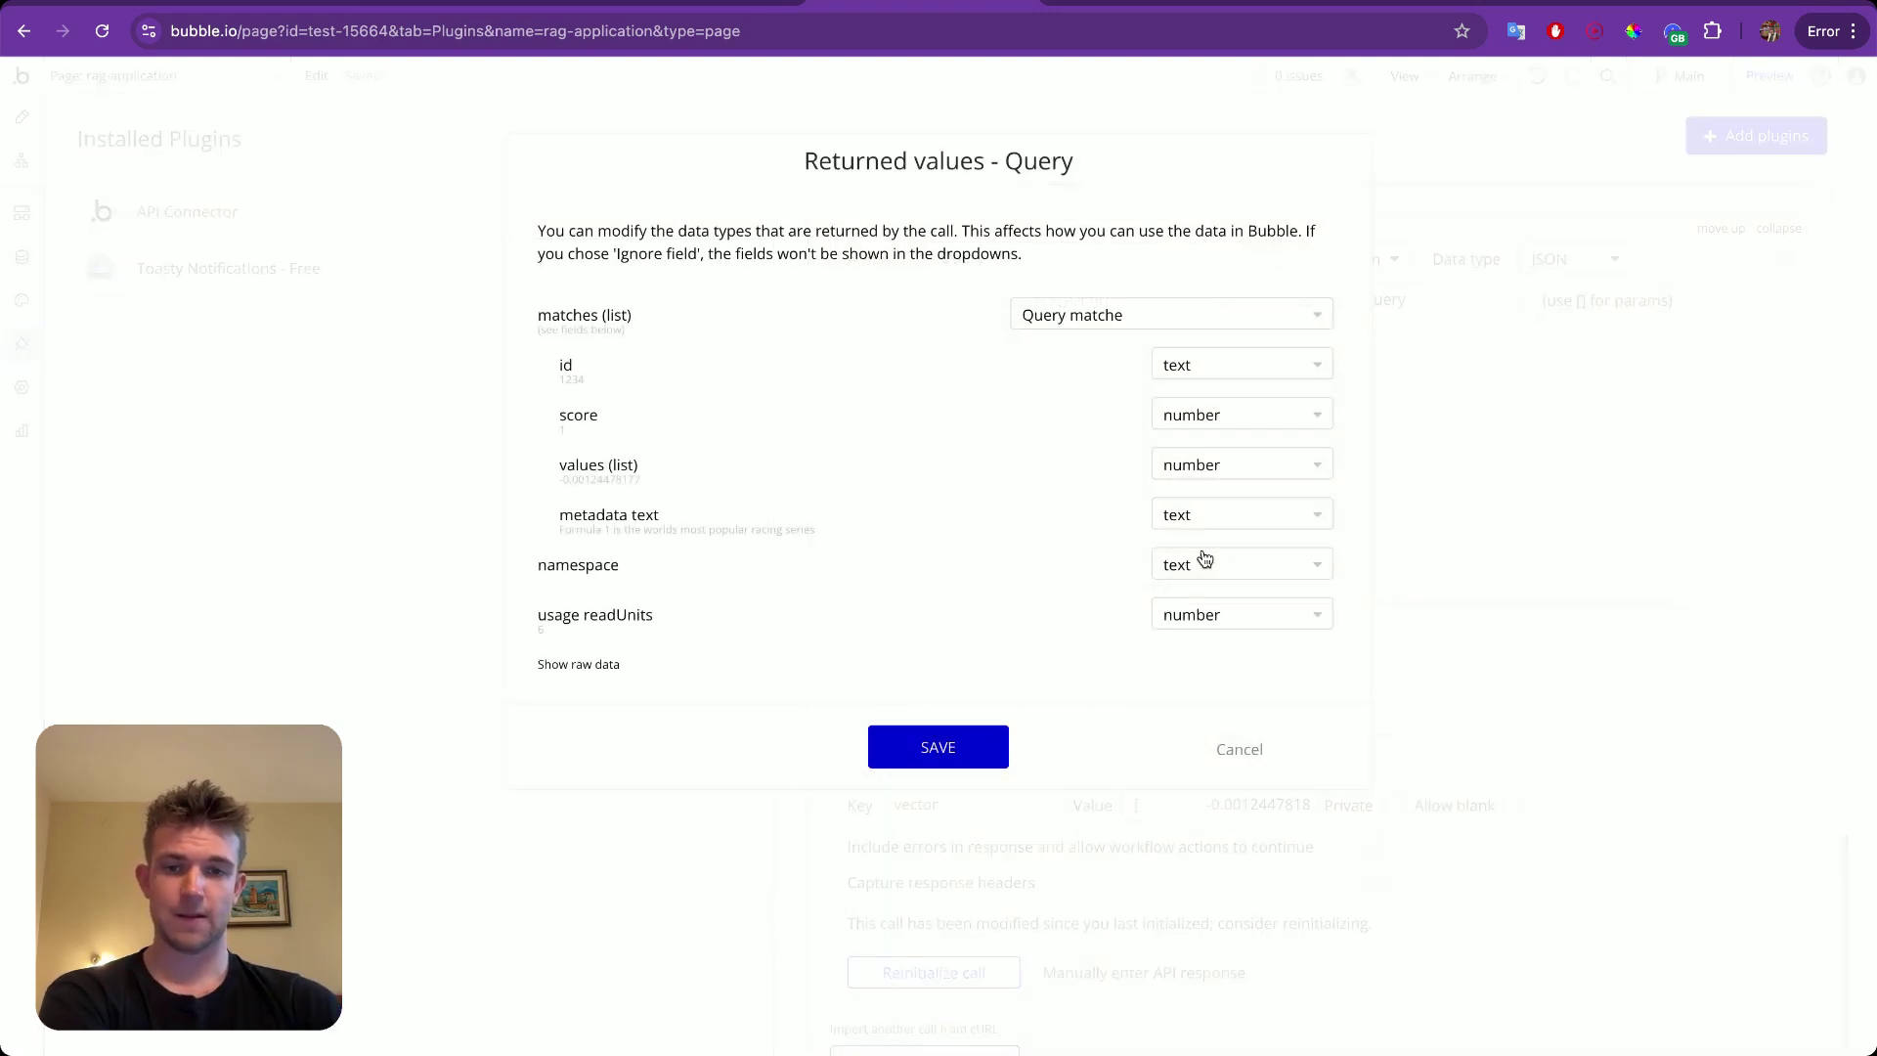
scroll(644, 518, up, 5)
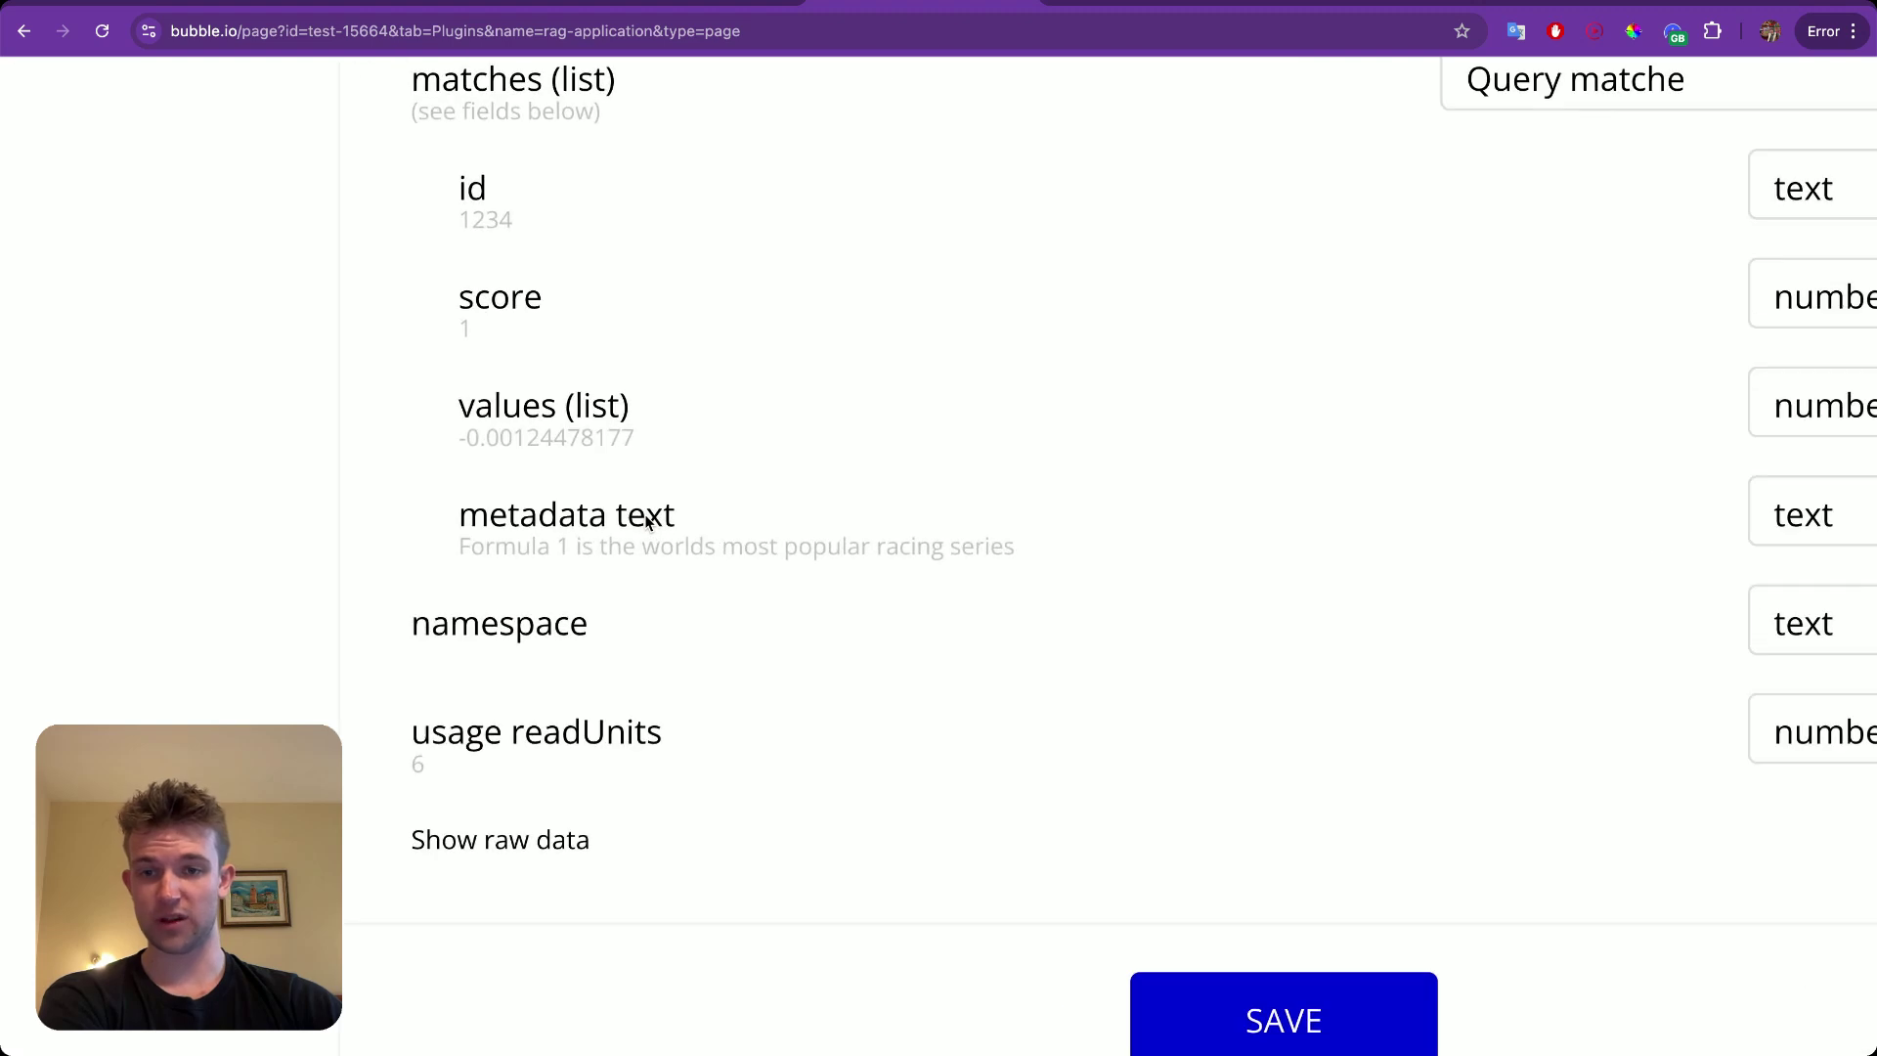
scroll(646, 523, down, 5)
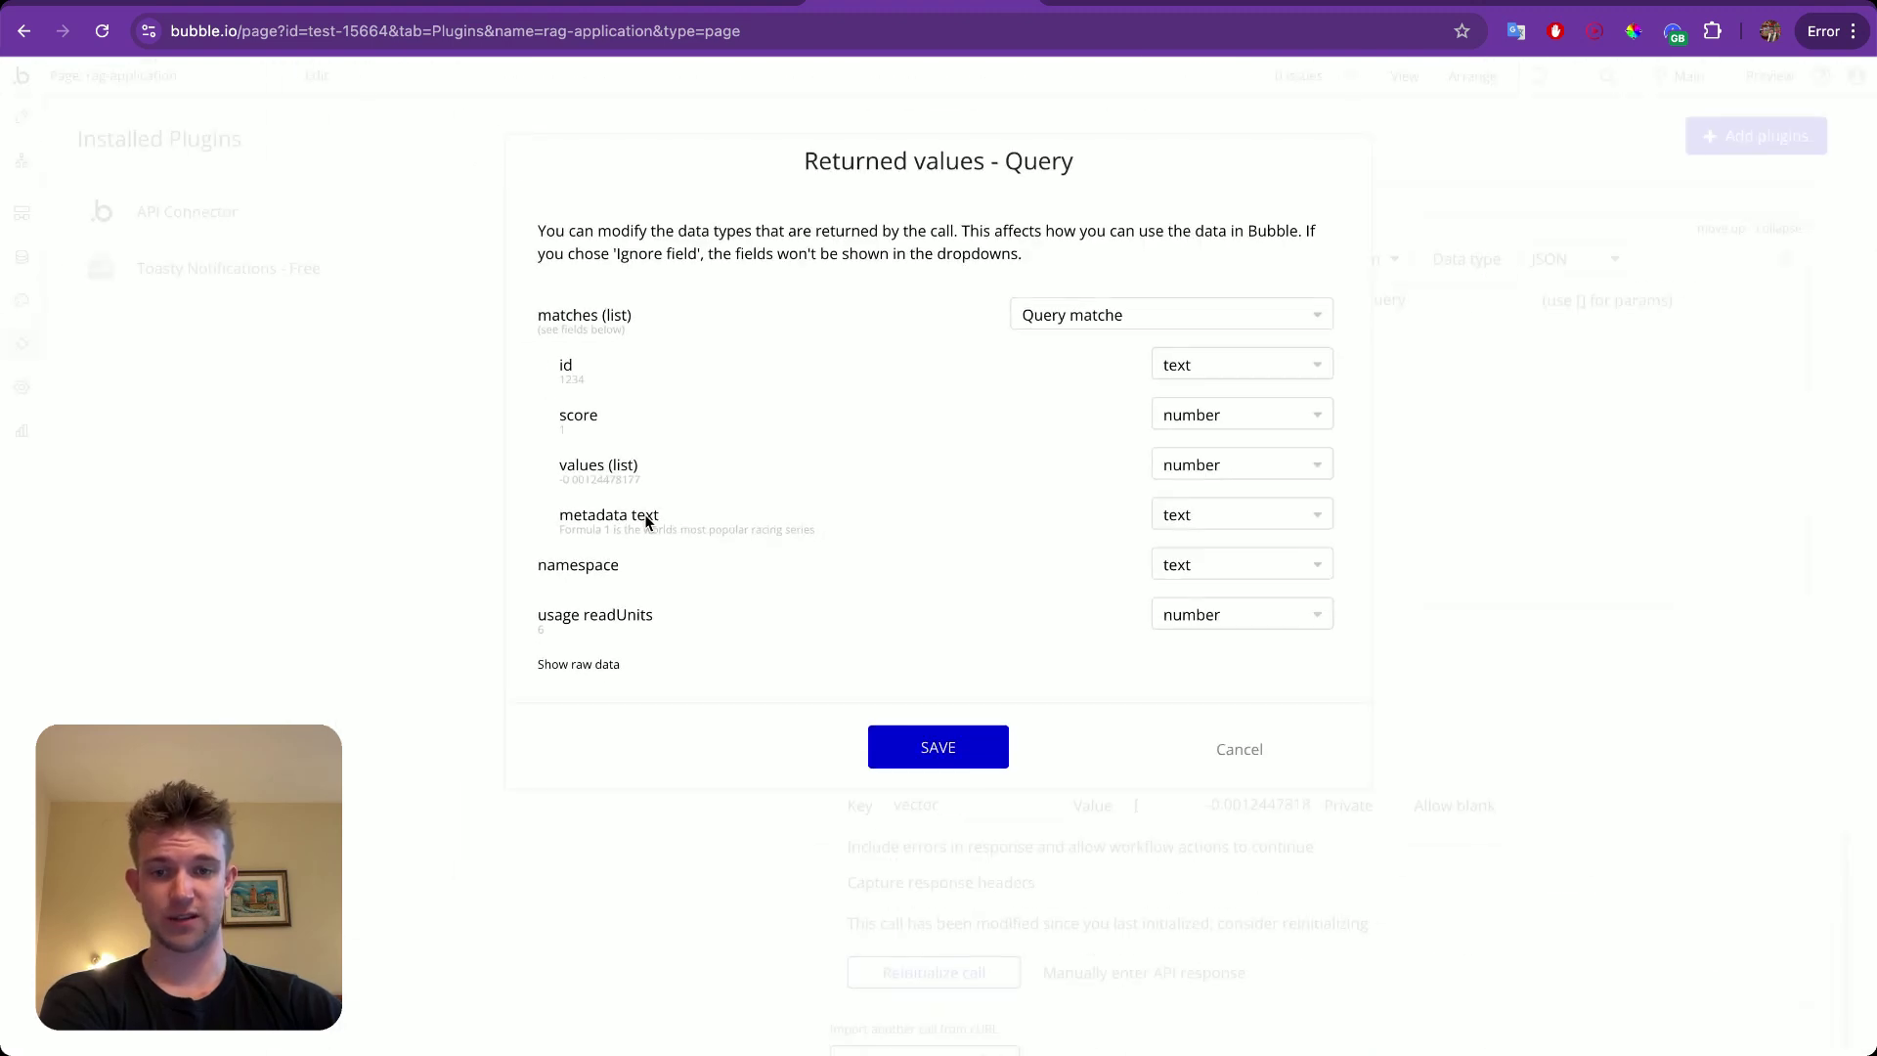
click(886, 735)
scroll(1475, 453, up, 1)
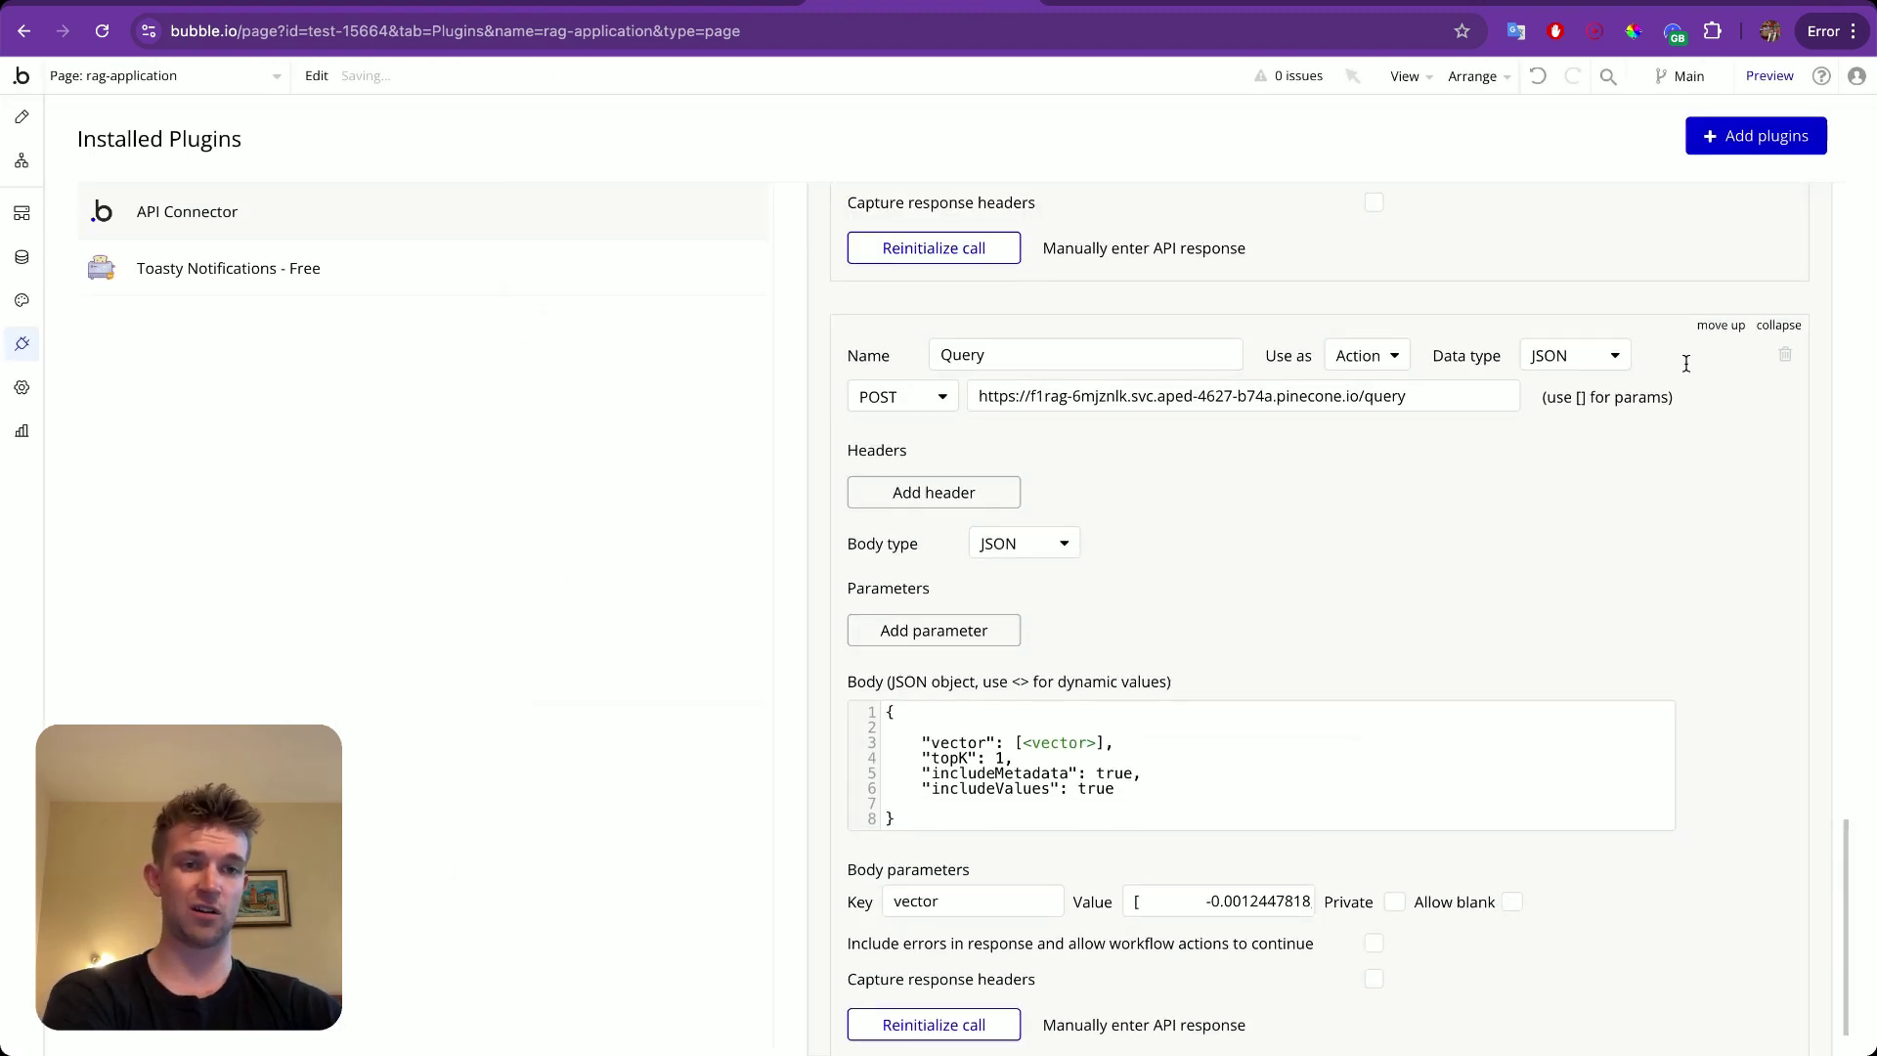
Collapse the Query and Upsert calls in the Pinecone API configuration.
click(1800, 327)
scroll(1601, 440, up, 5)
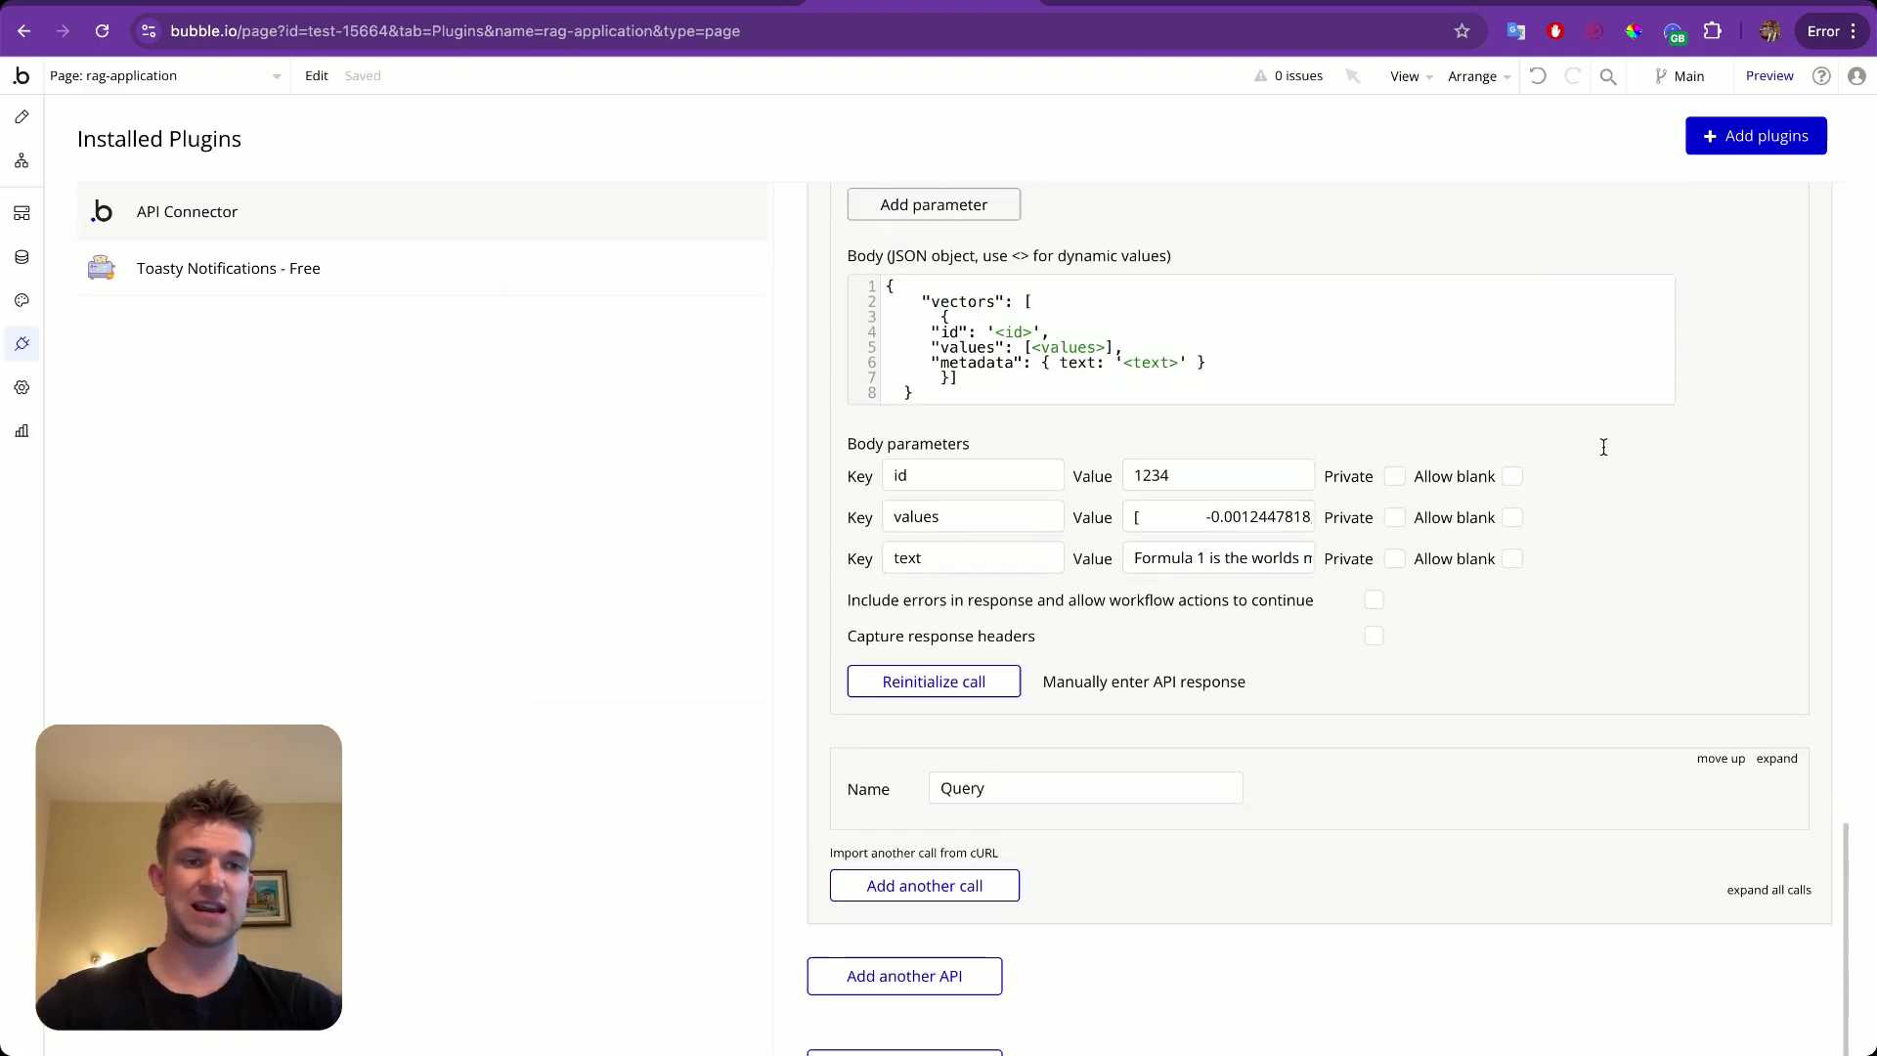
scroll(1796, 334, up, 1)
click(1779, 296)
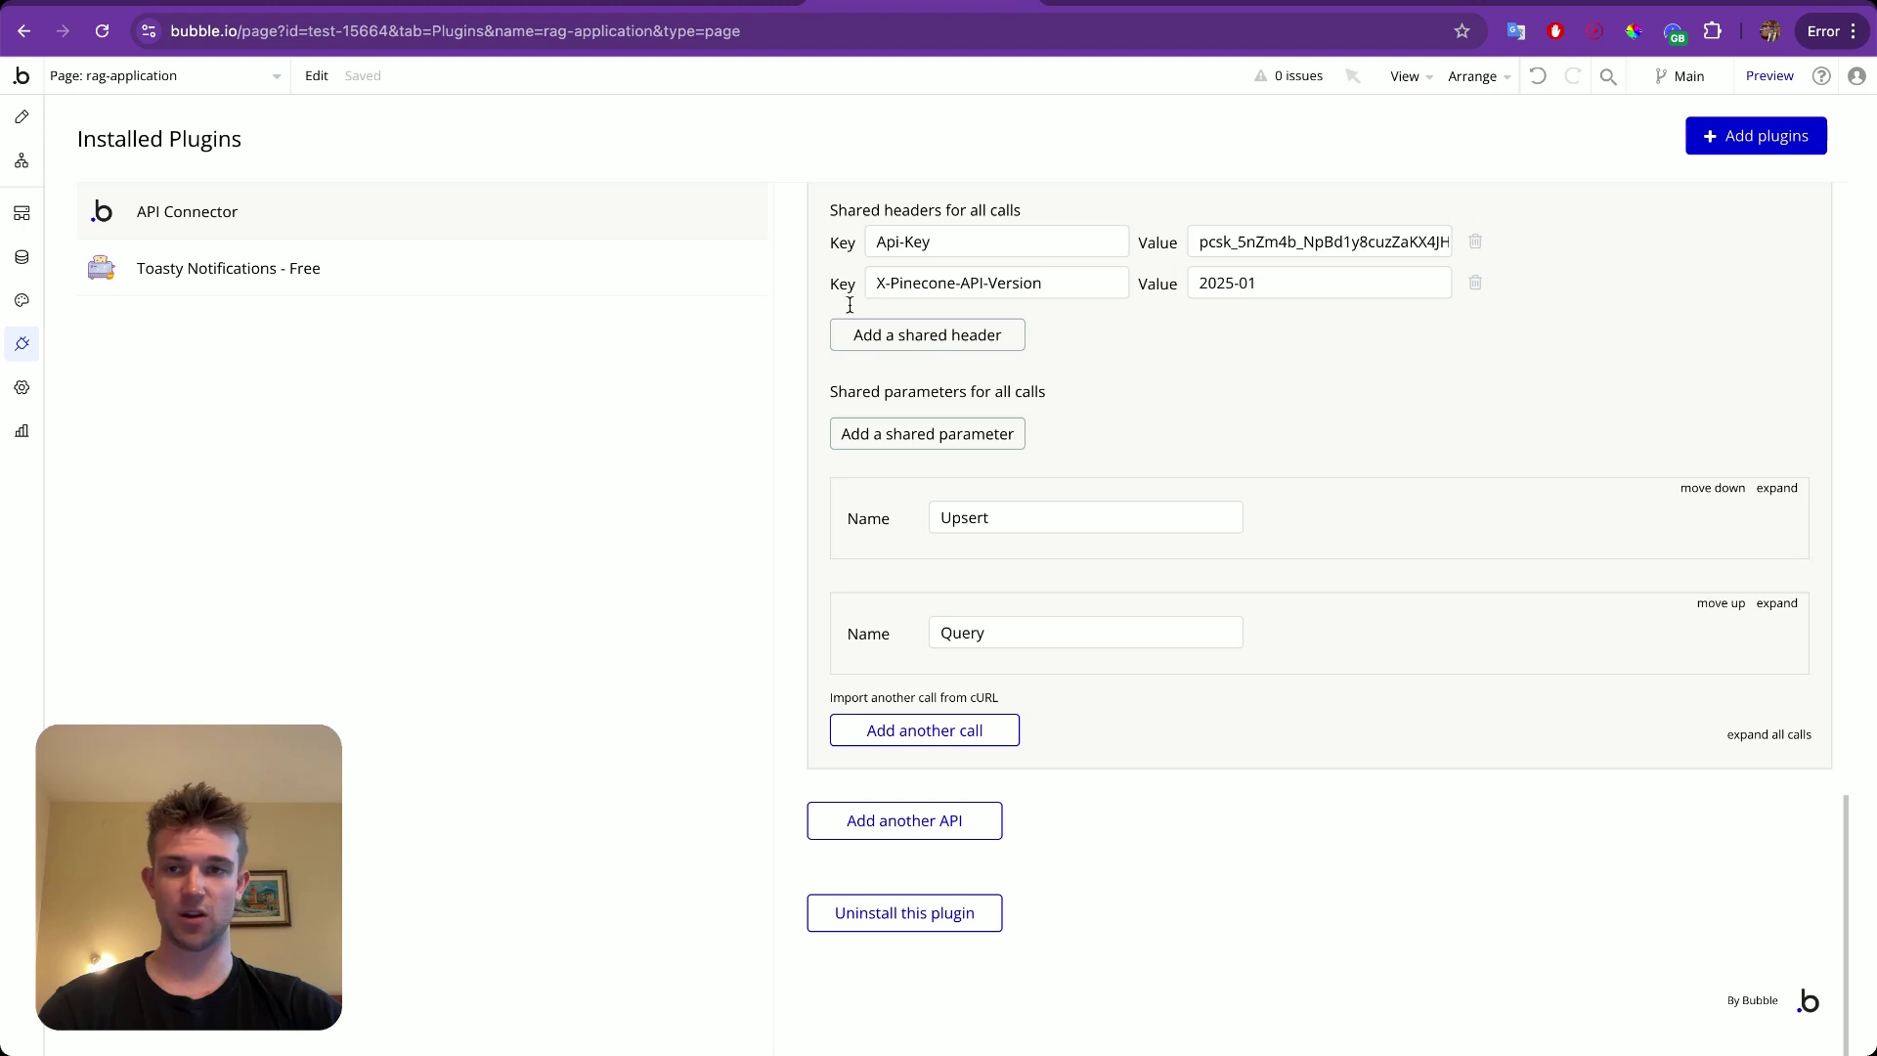
Return to the page design and show the hidden Upsert Group inside Page Content.
click(22, 117)
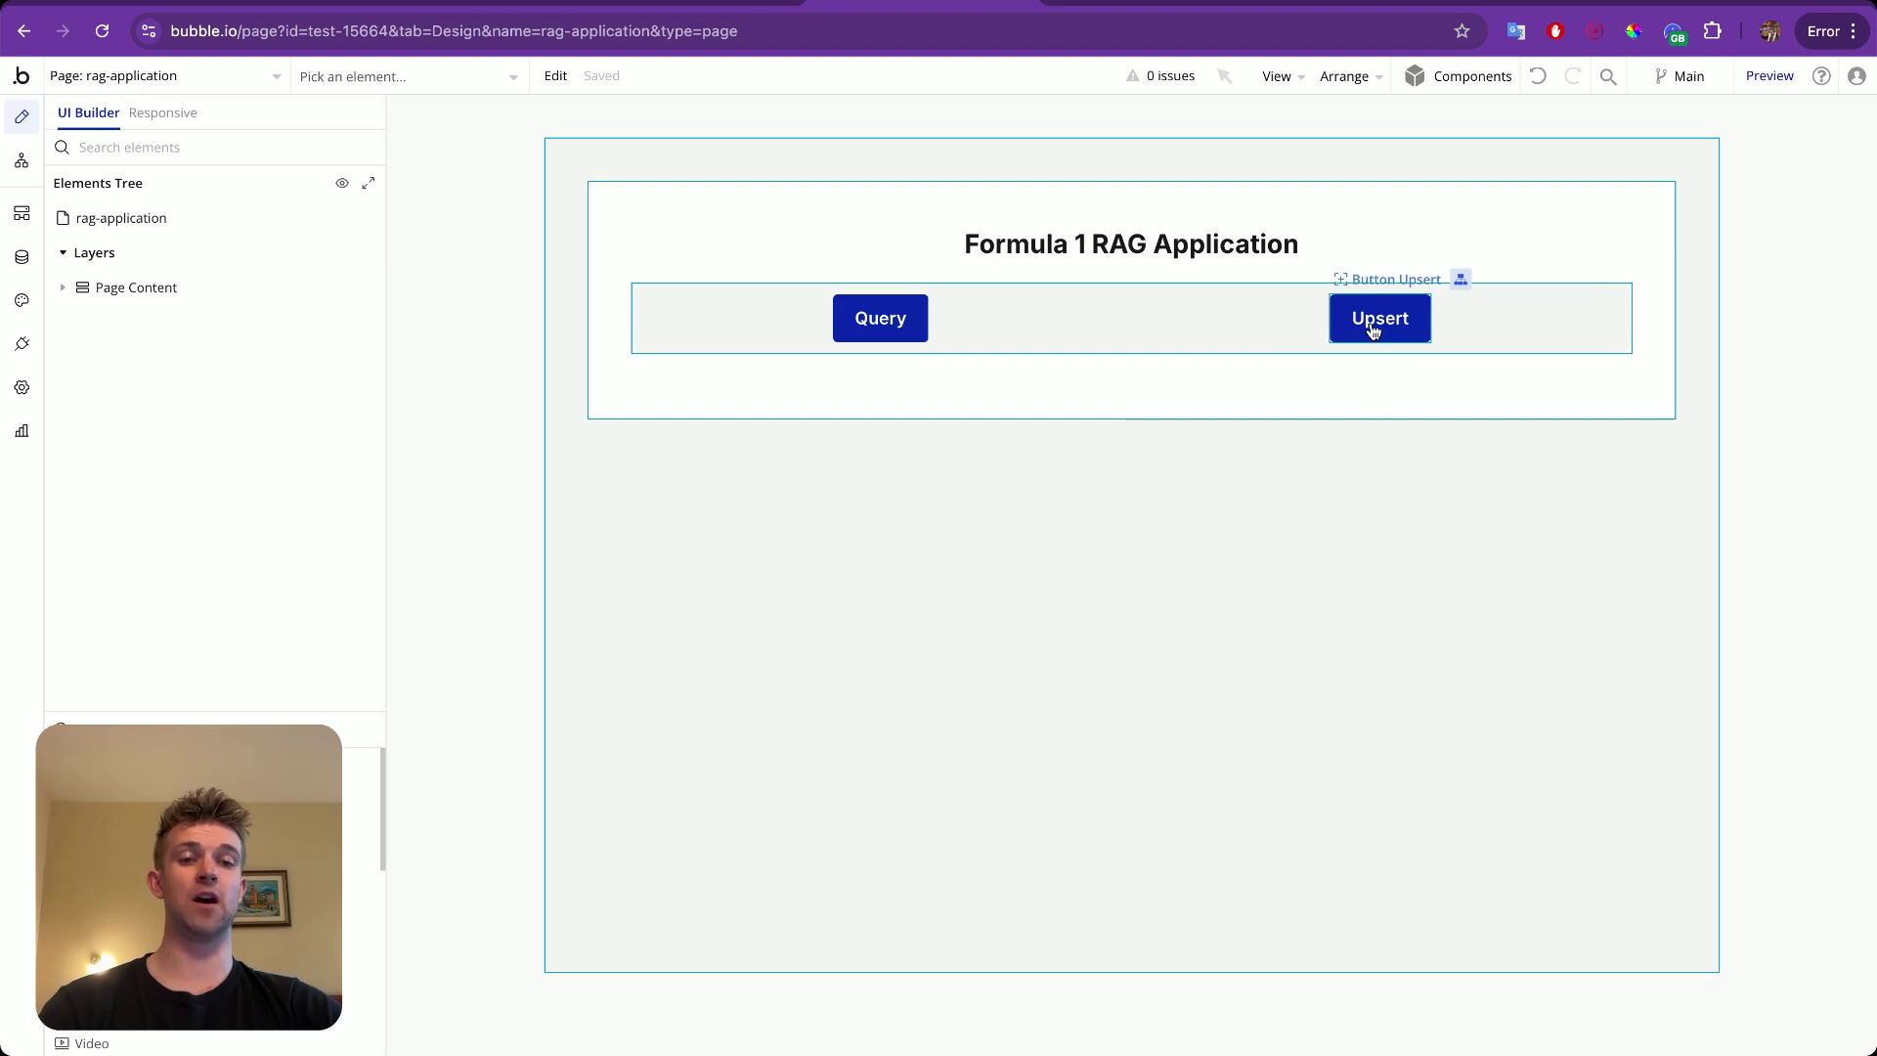
click(98, 288)
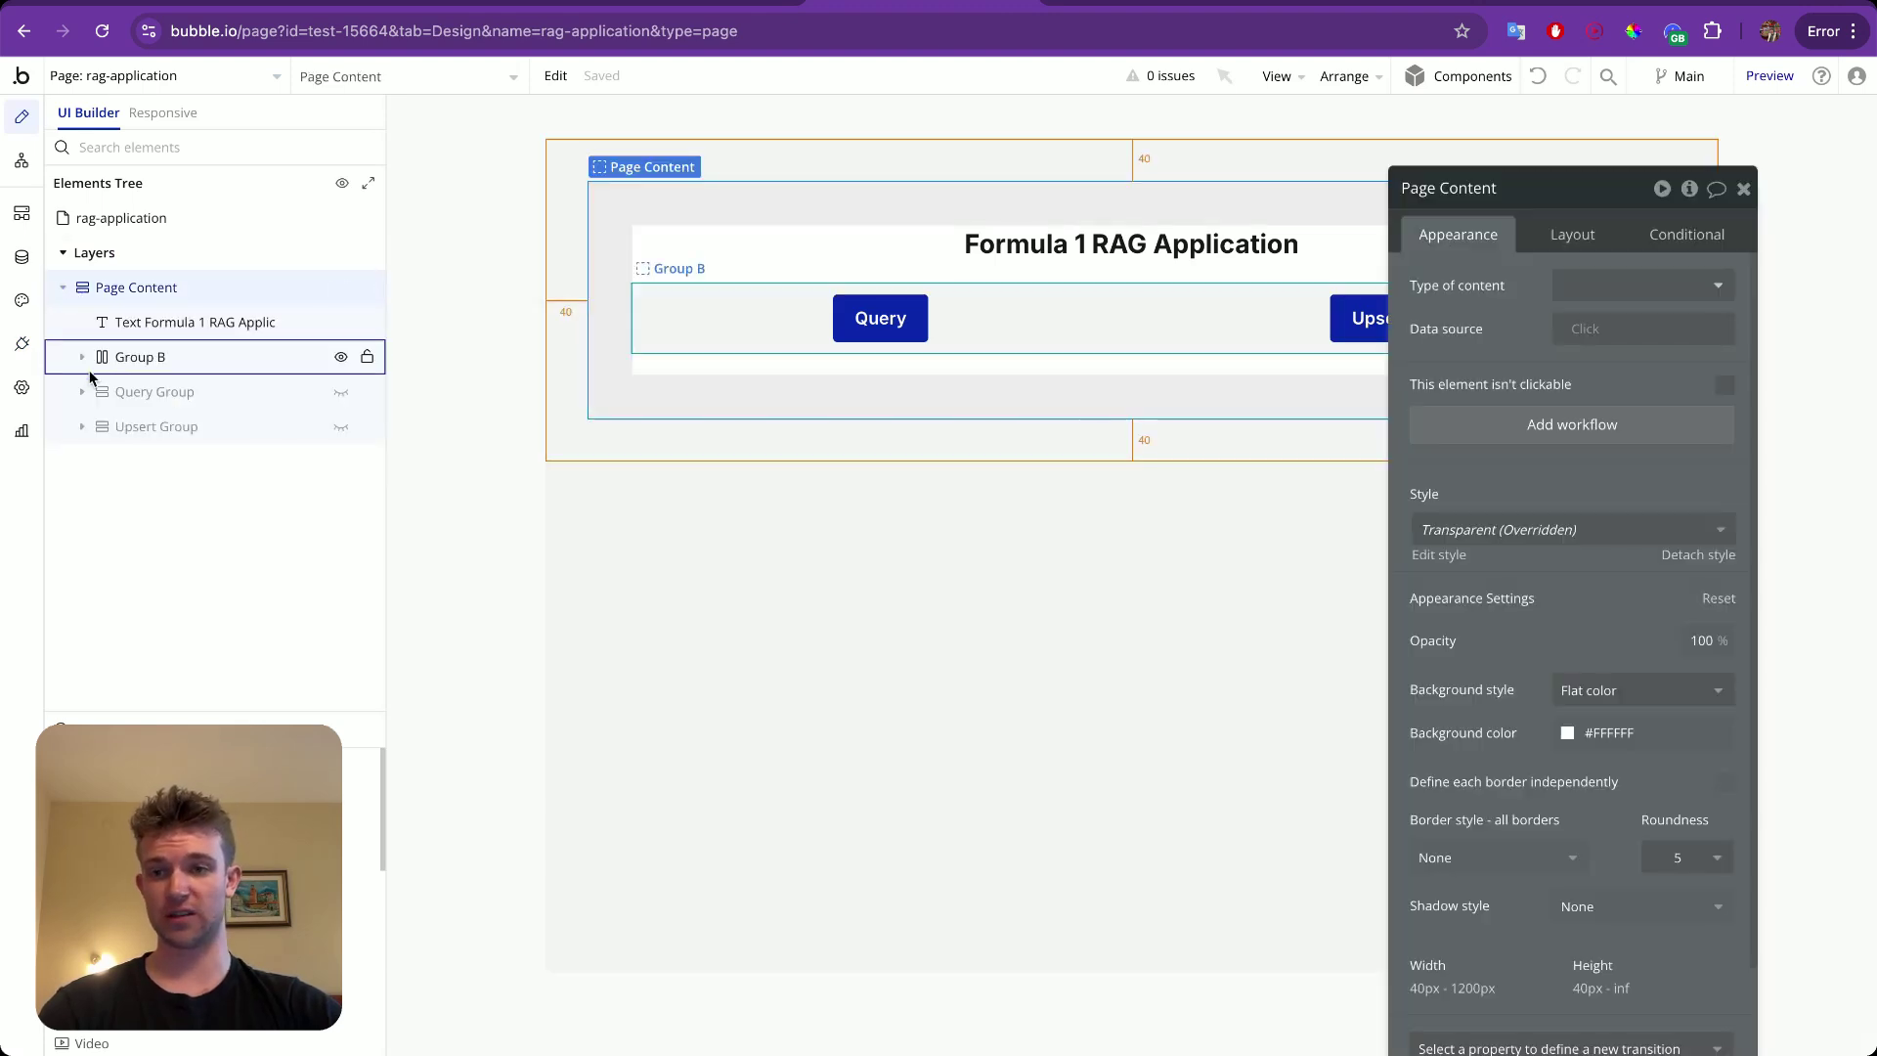
click(340, 427)
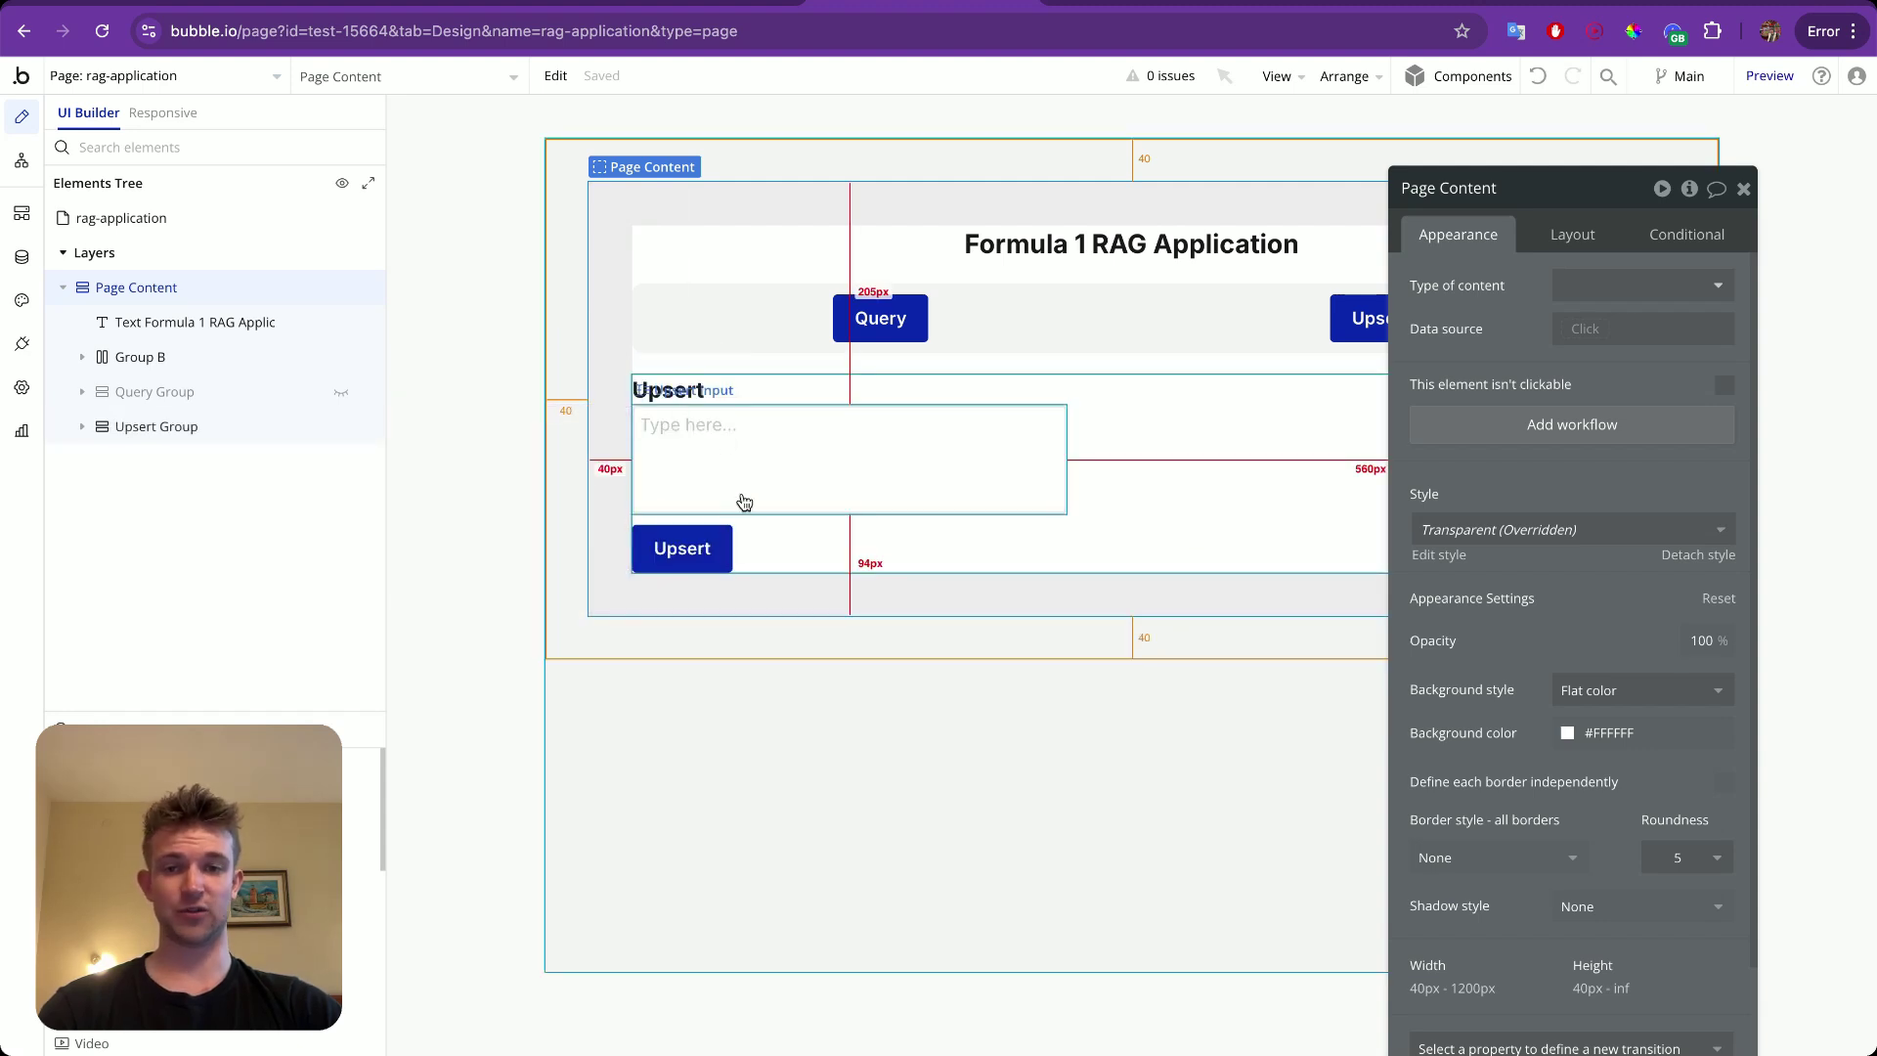
click(1743, 188)
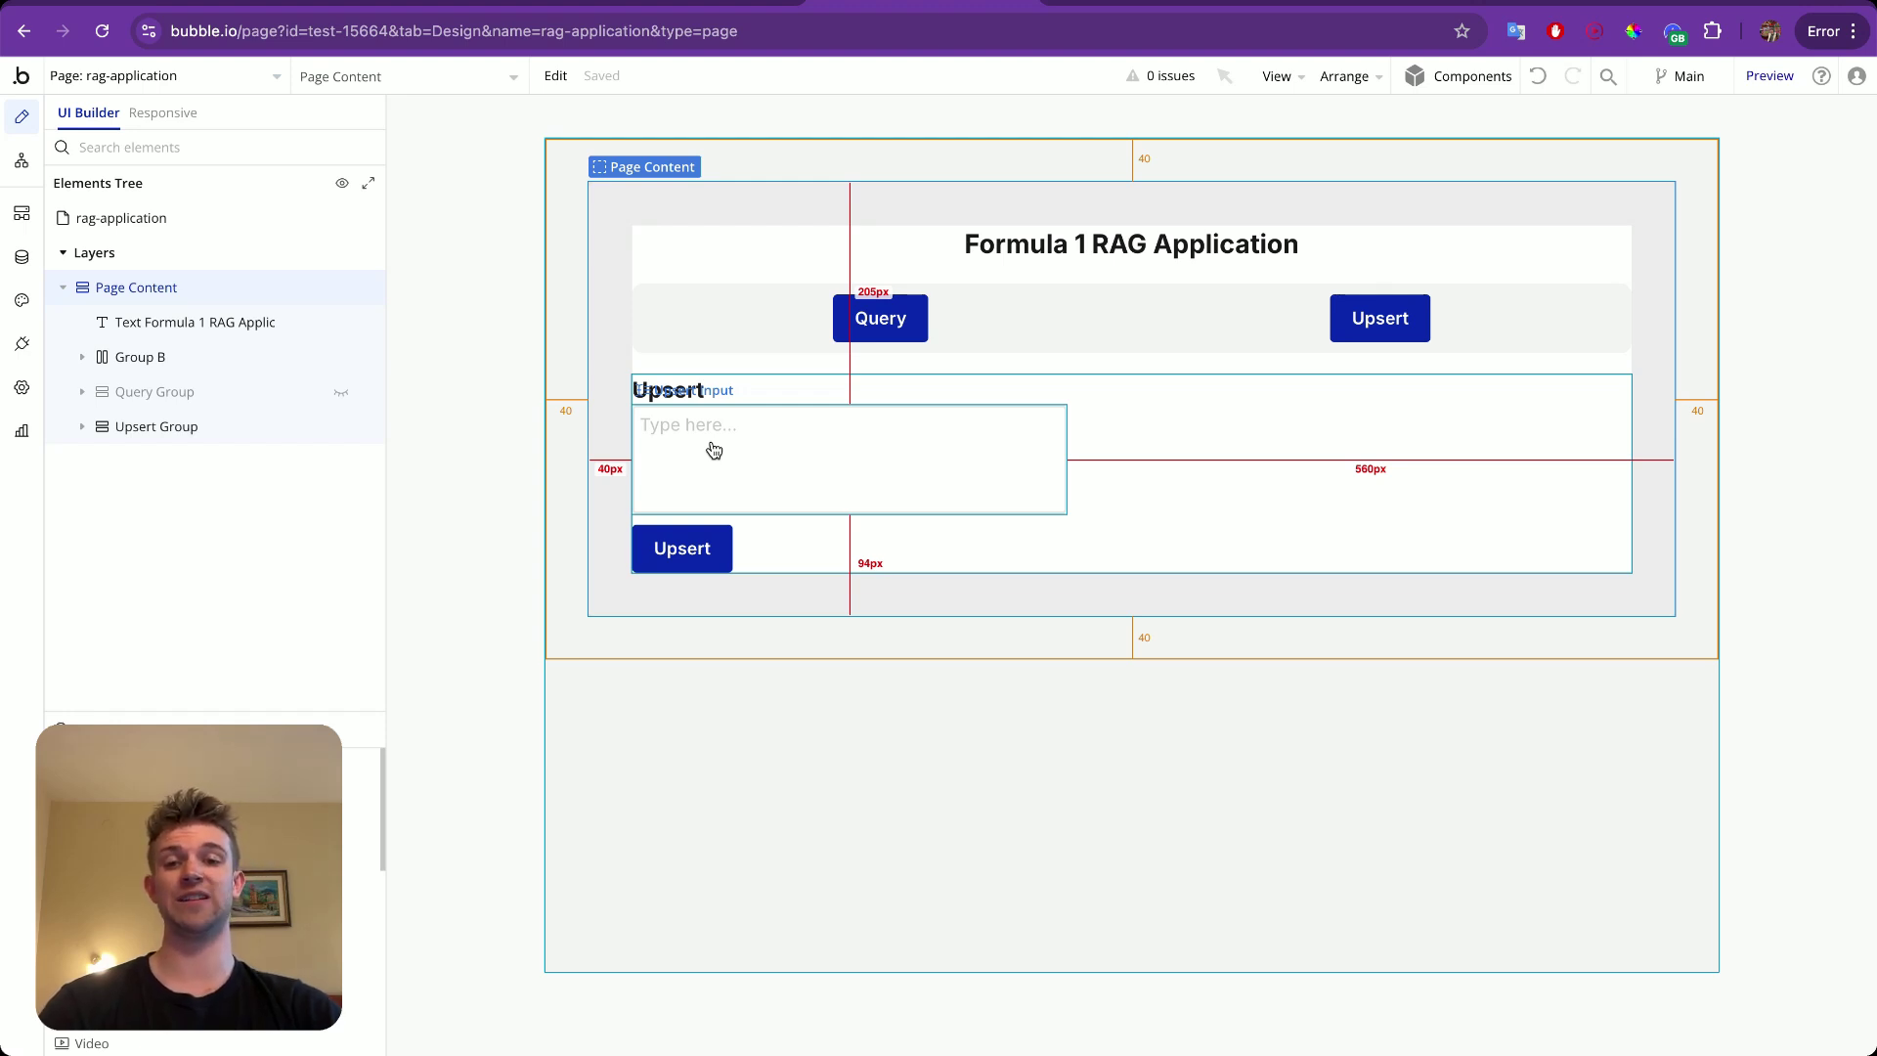
Create a workflow for the Upsert button below the text input and add the OpenAI - Get Embeddings action.
double_click(684, 545)
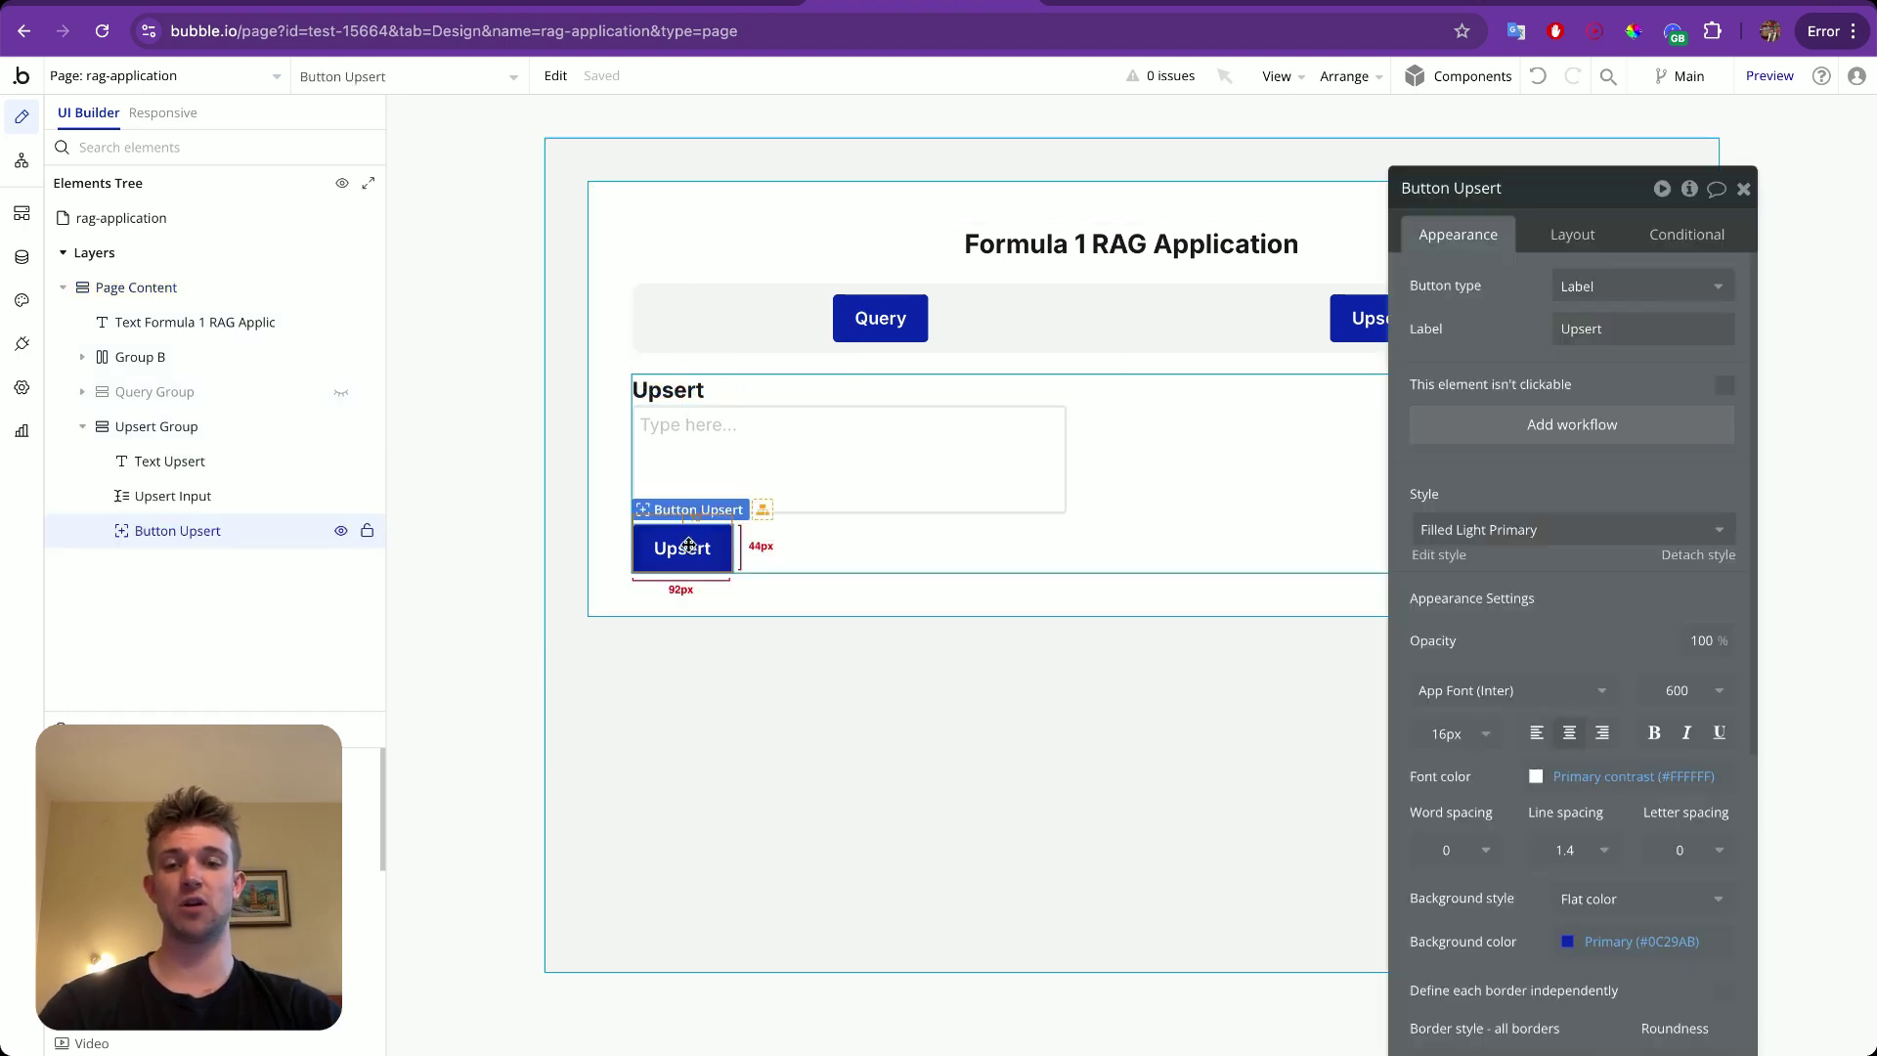
click(1682, 425)
click(1154, 255)
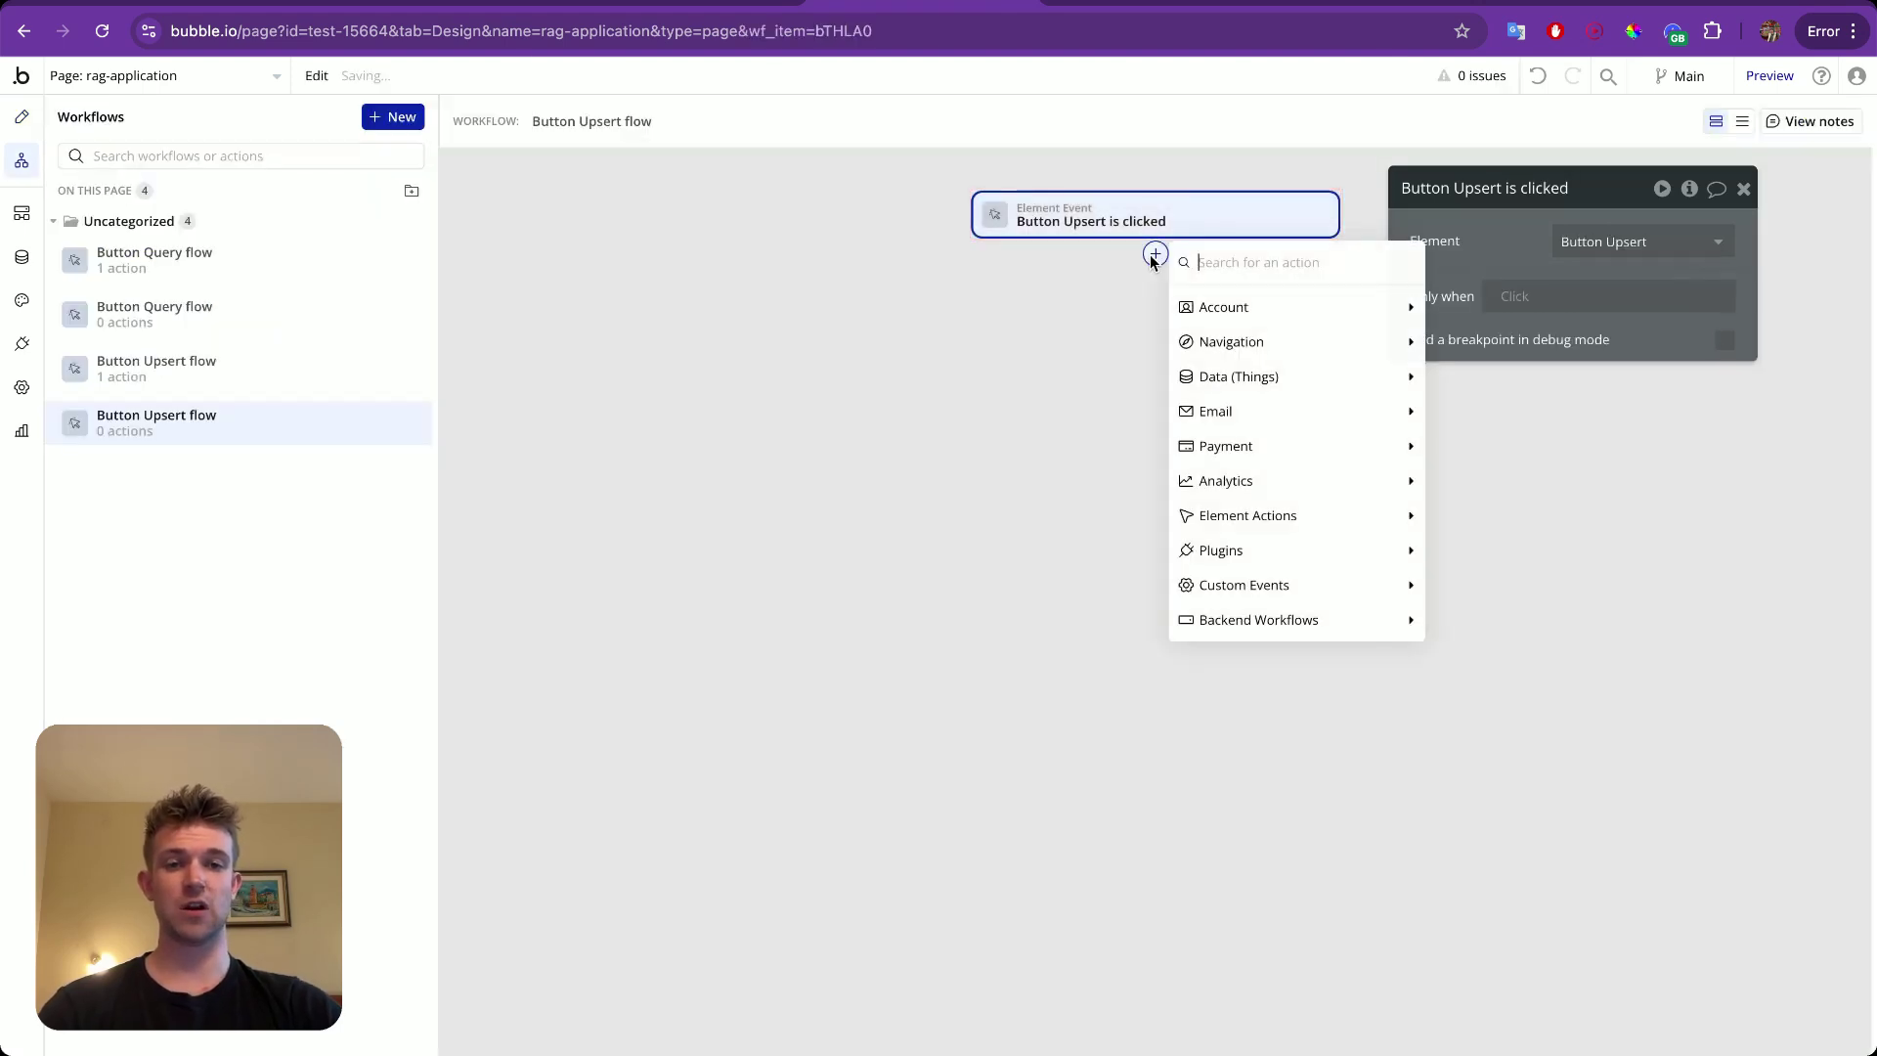
text(emb)
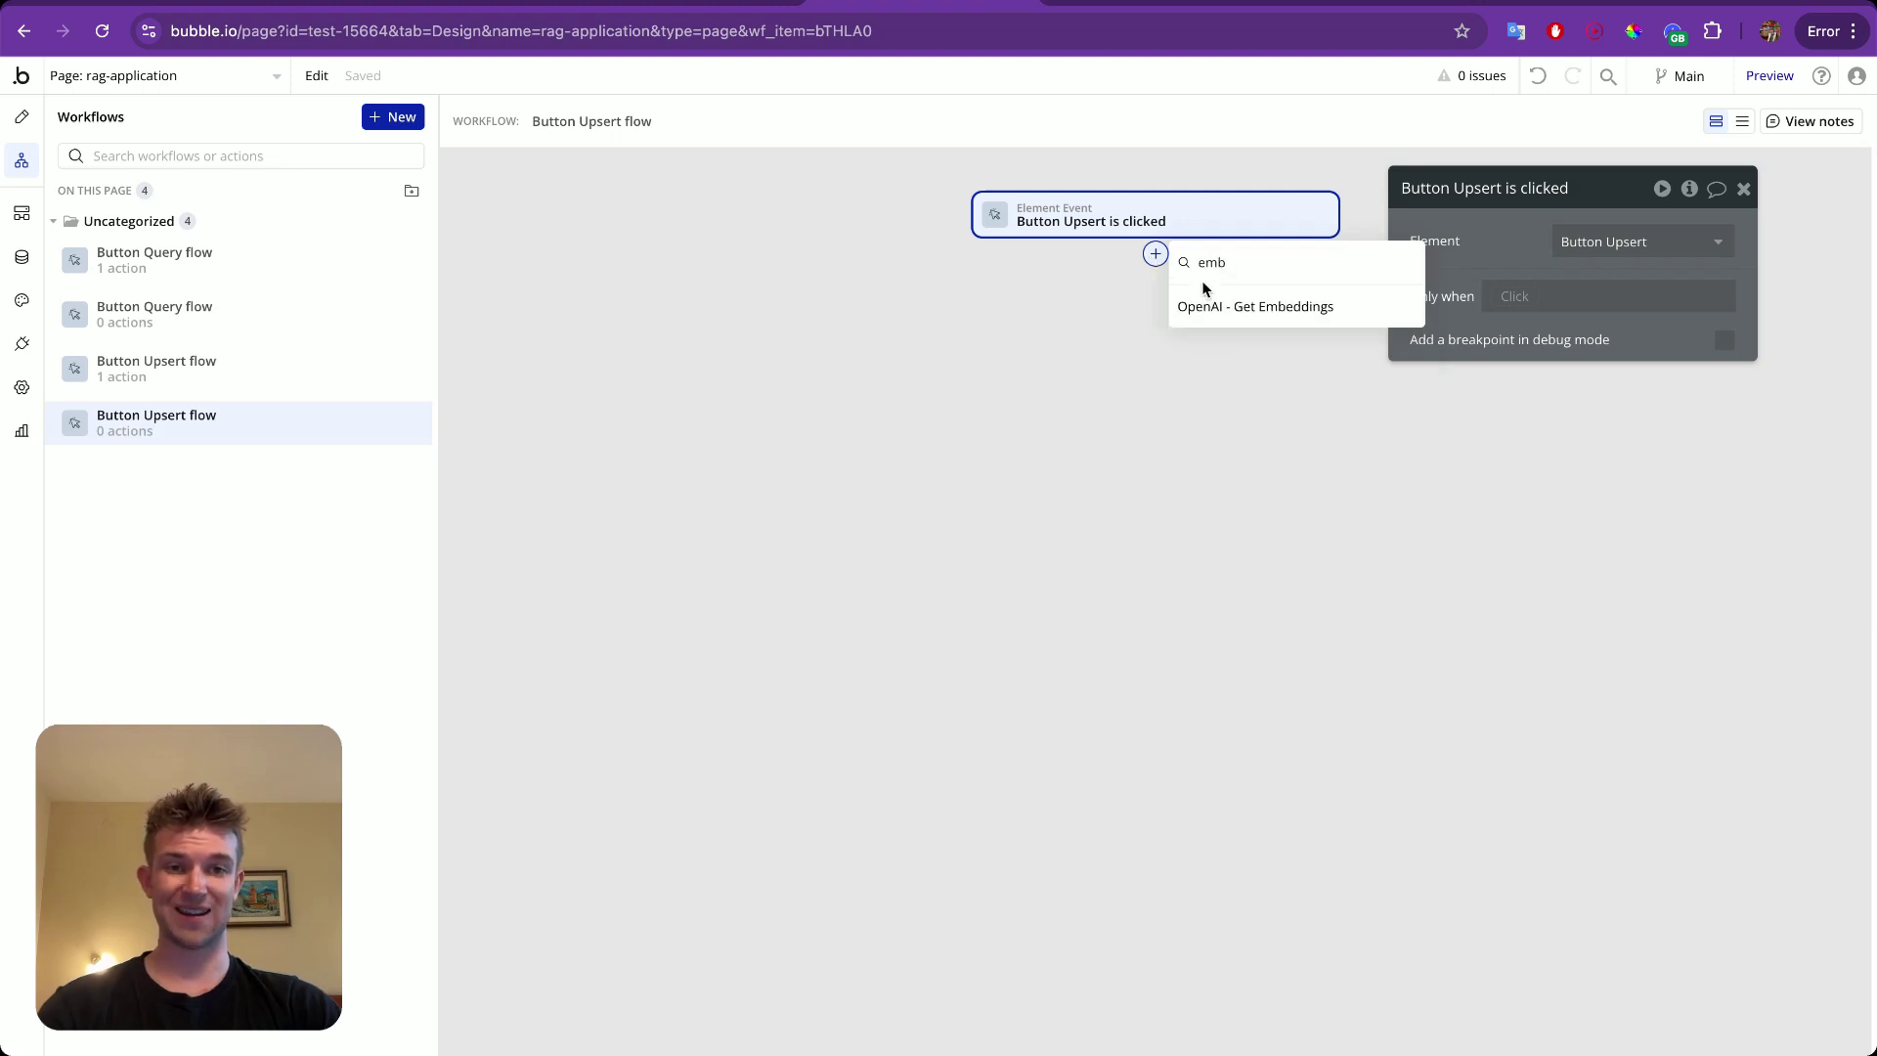
click(1210, 304)
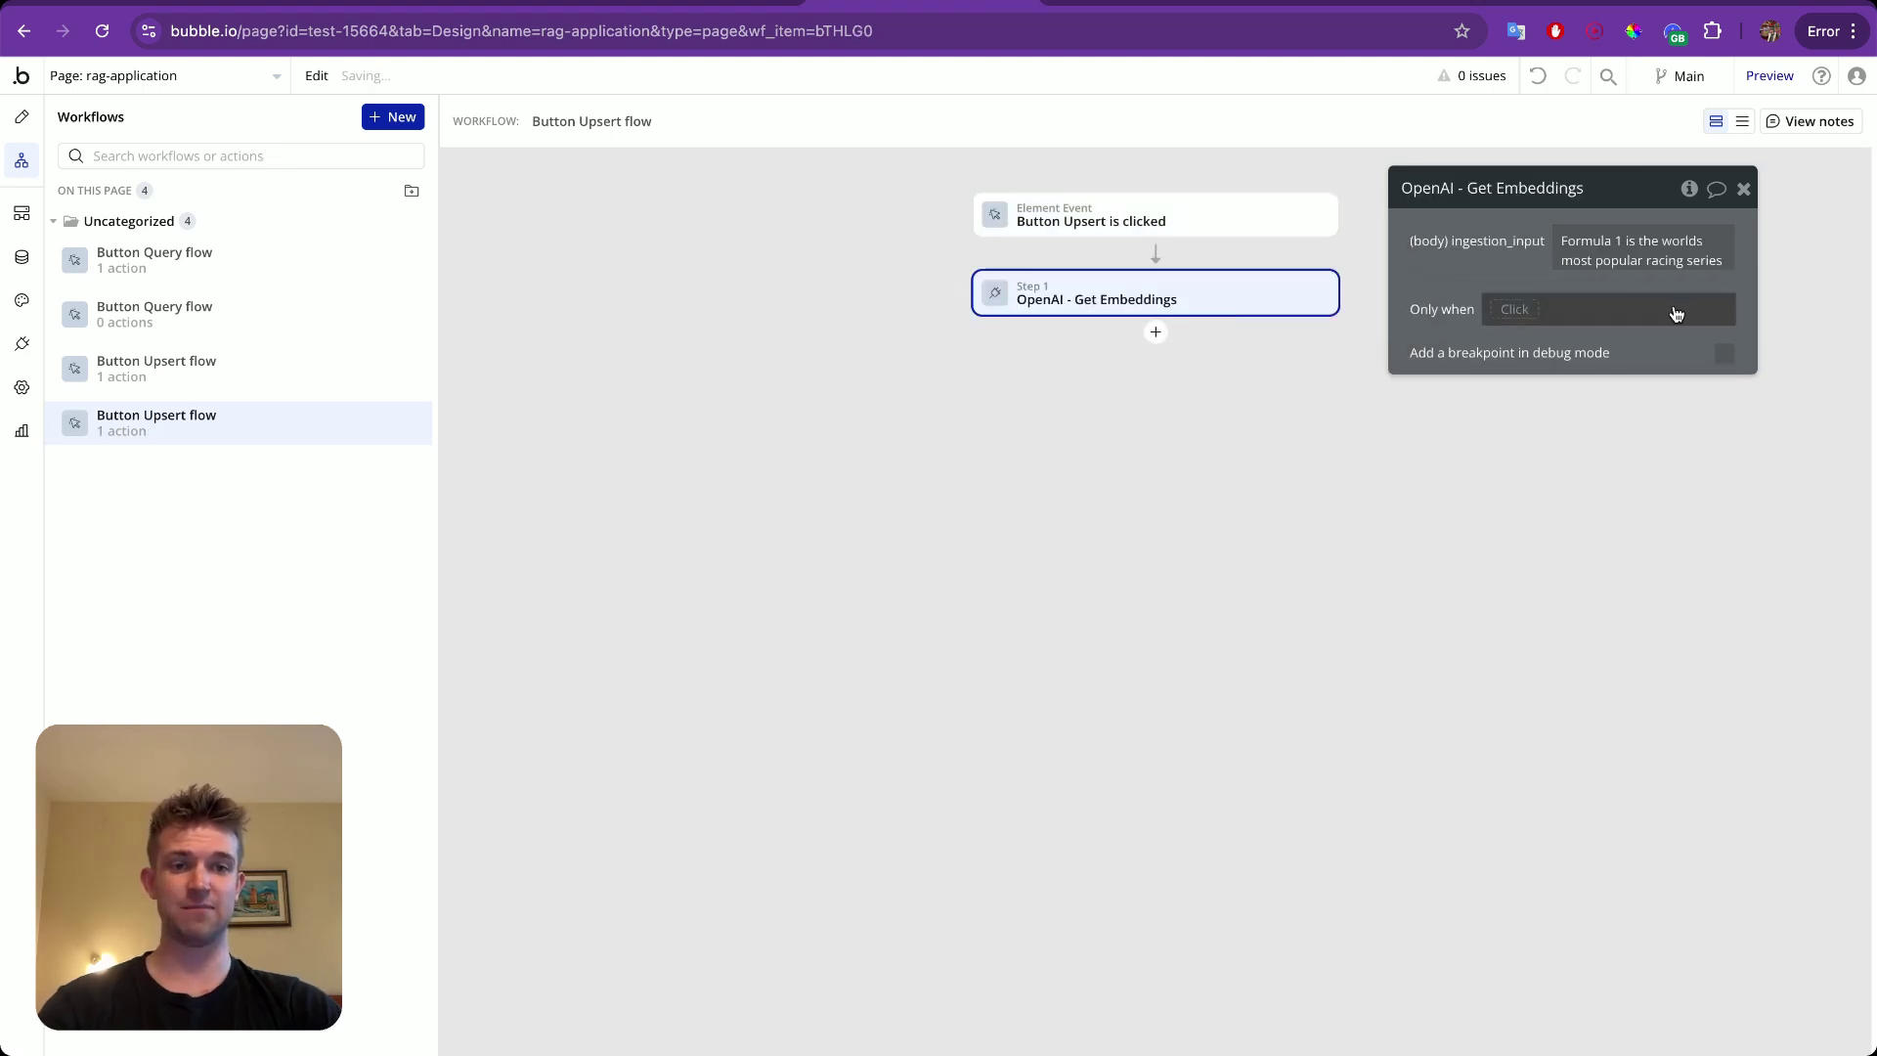
Replace the Get Embeddings action's sample ingestion_input with the dynamic expression Upsert Input's value, reusing the element name from the page design.
click(1605, 264)
key(BackSpace)
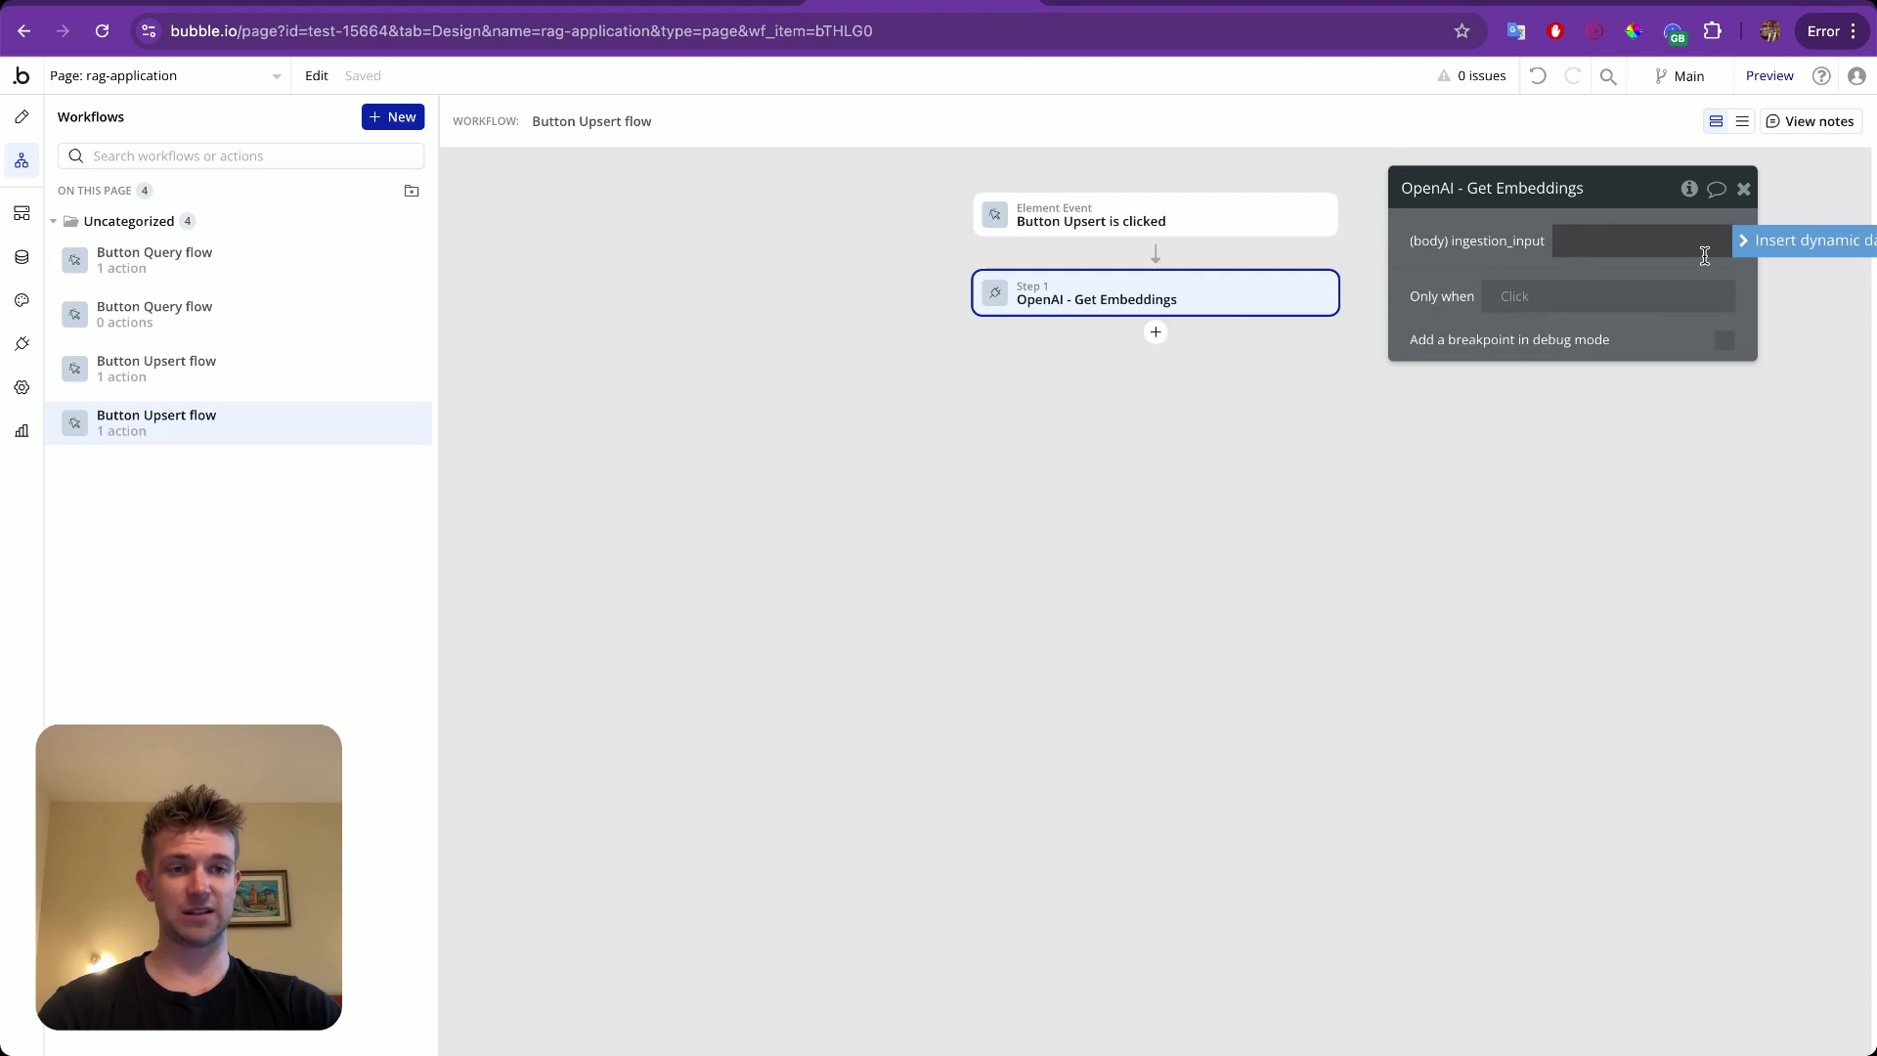
click(21, 117)
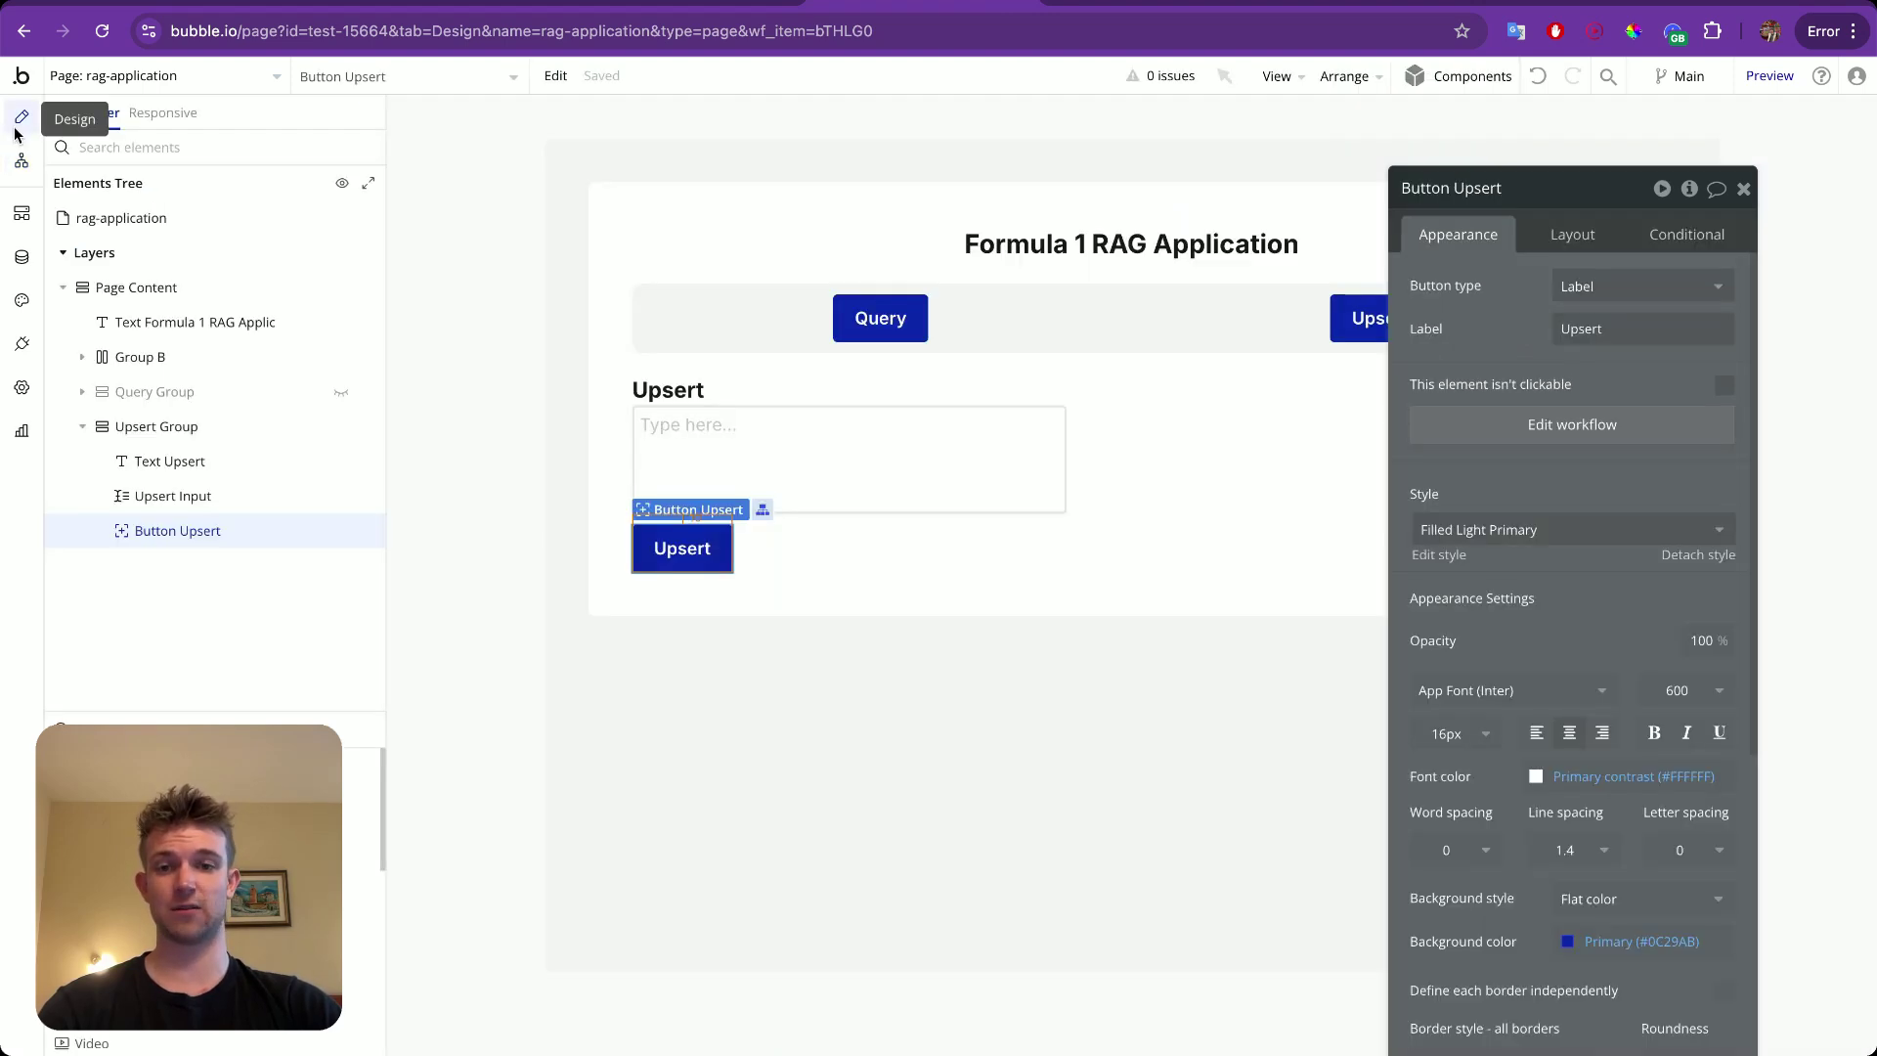
click(690, 459)
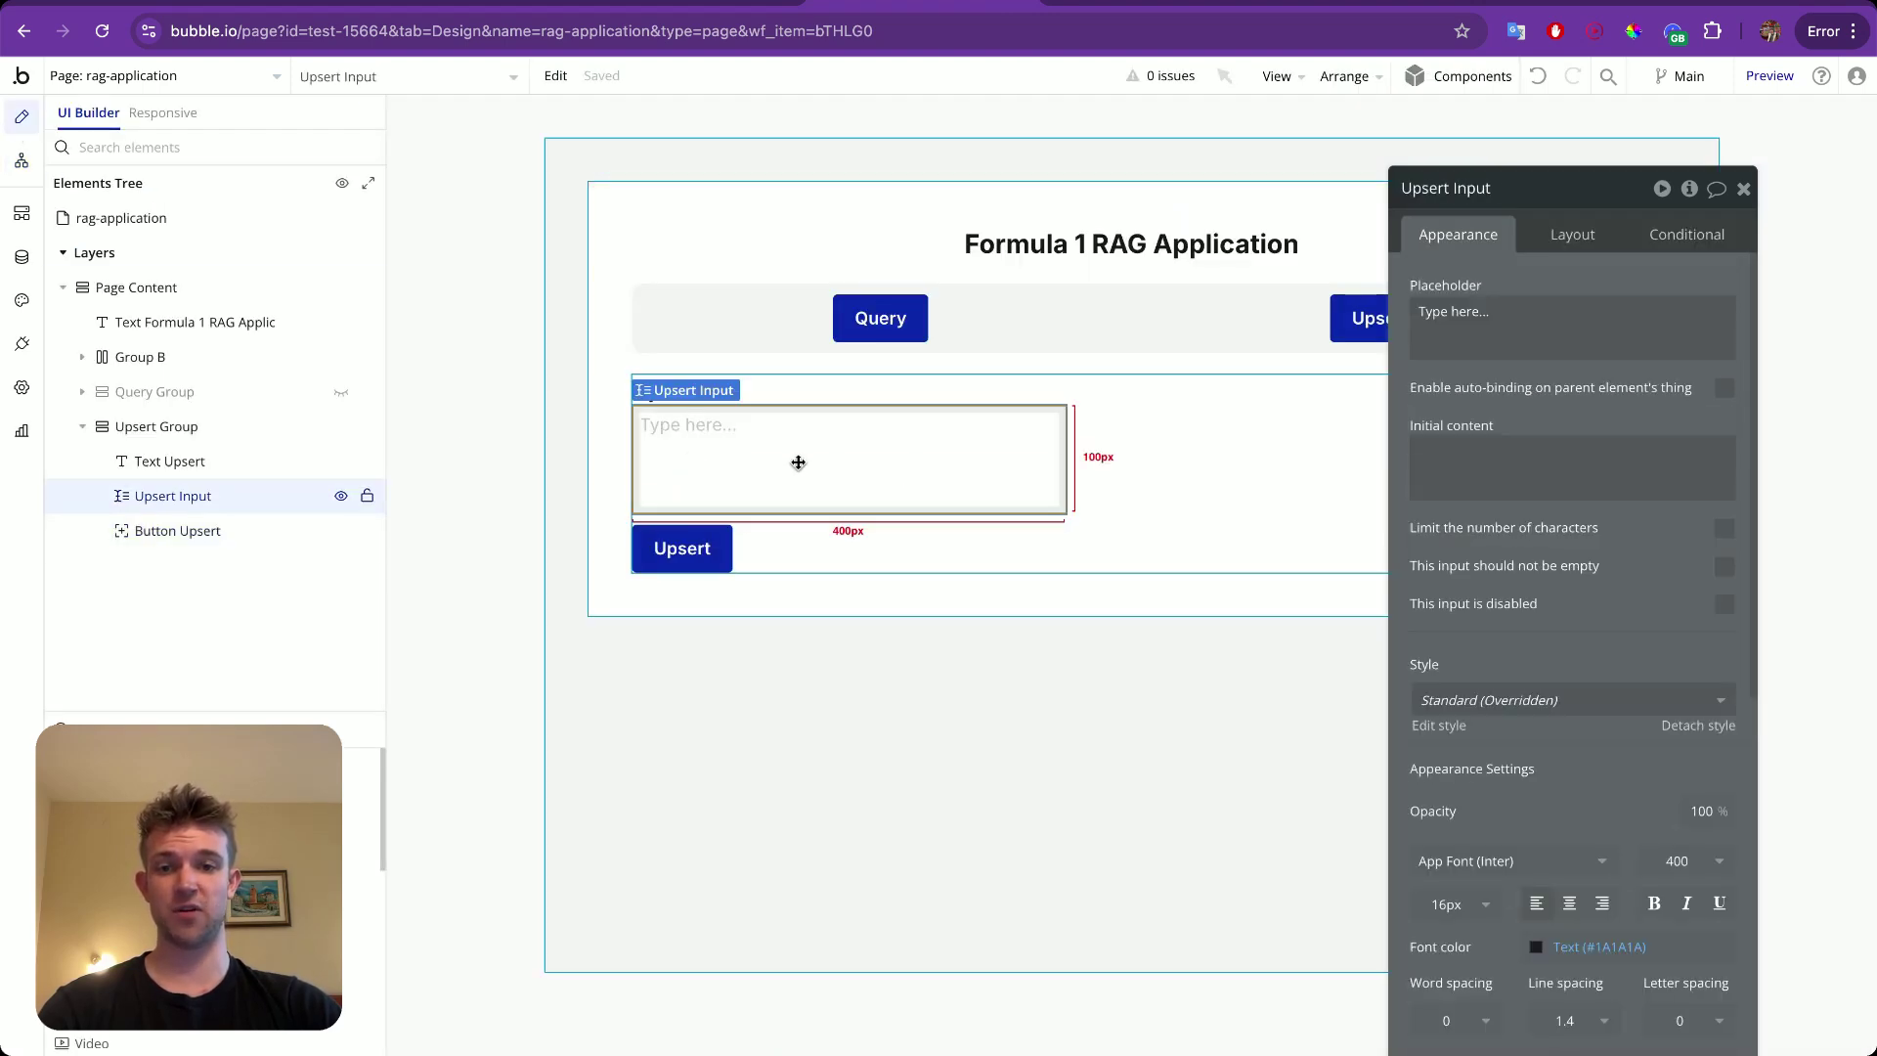
click(1480, 186)
key(ctrl+c)
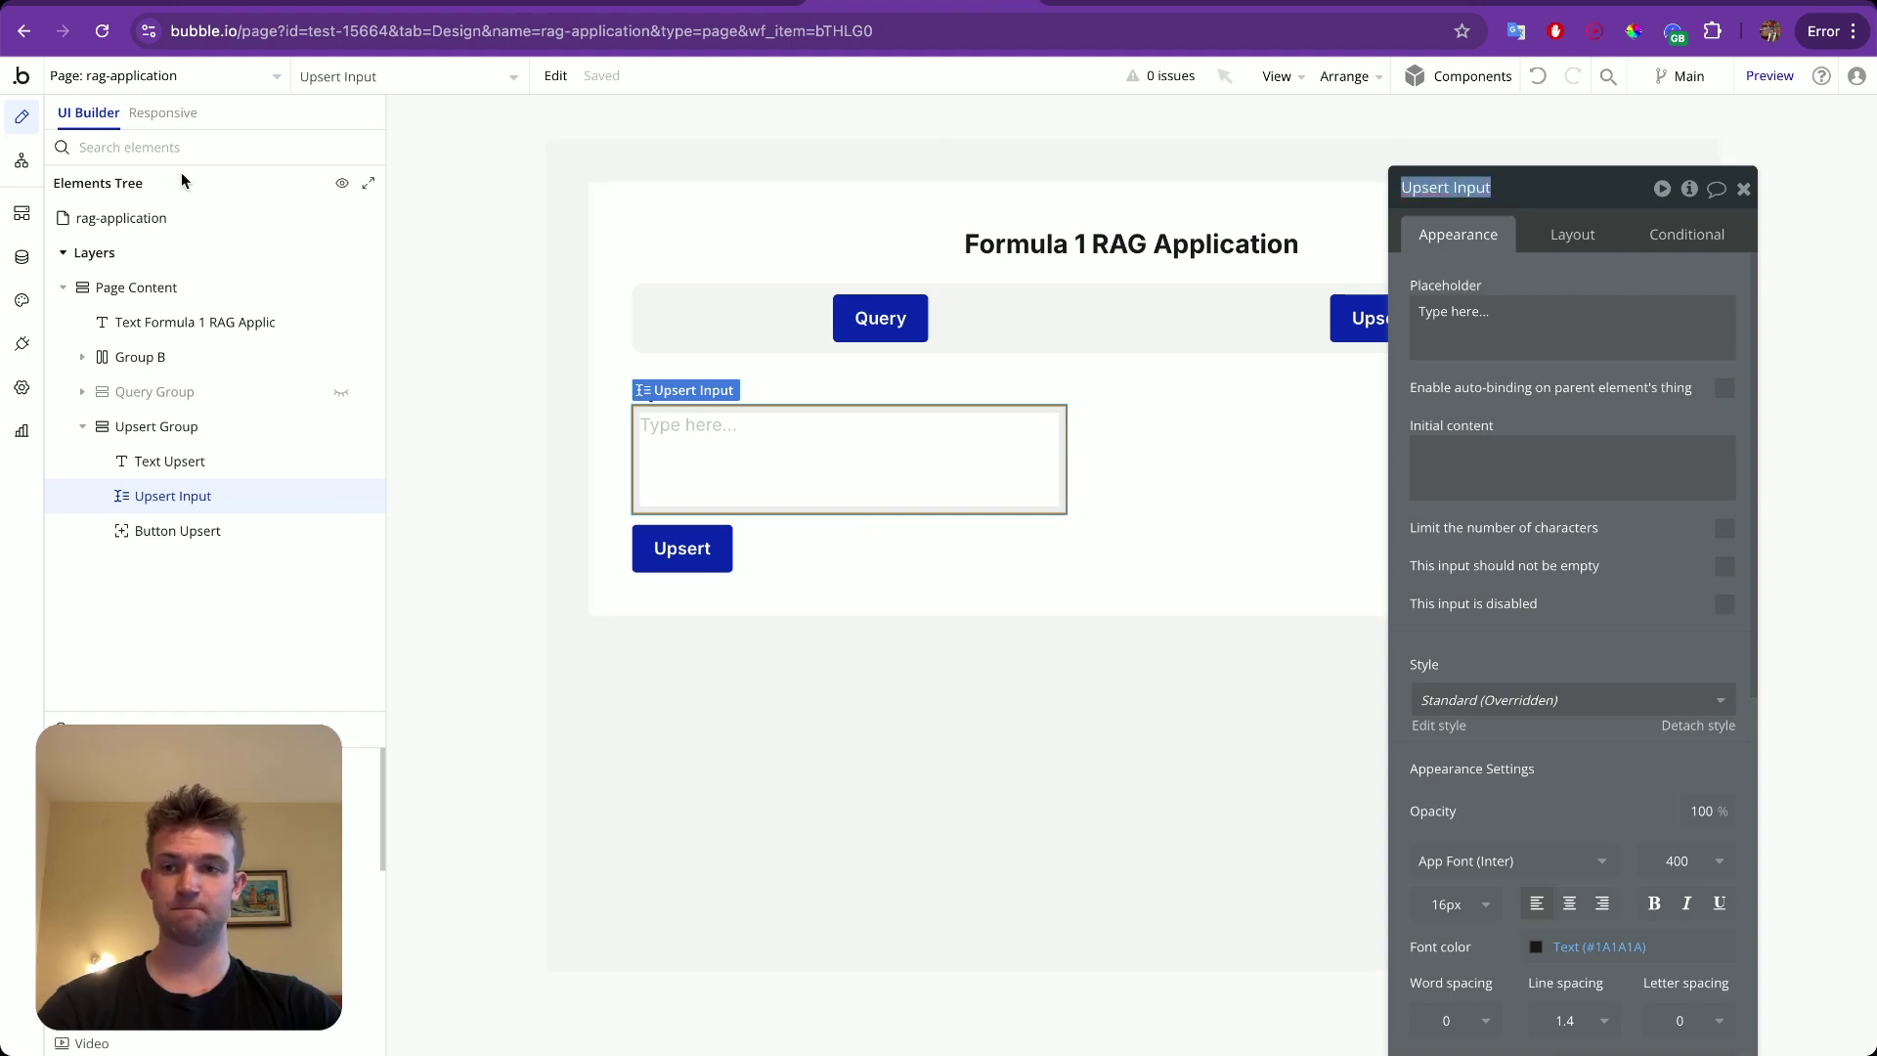
click(22, 161)
click(1597, 240)
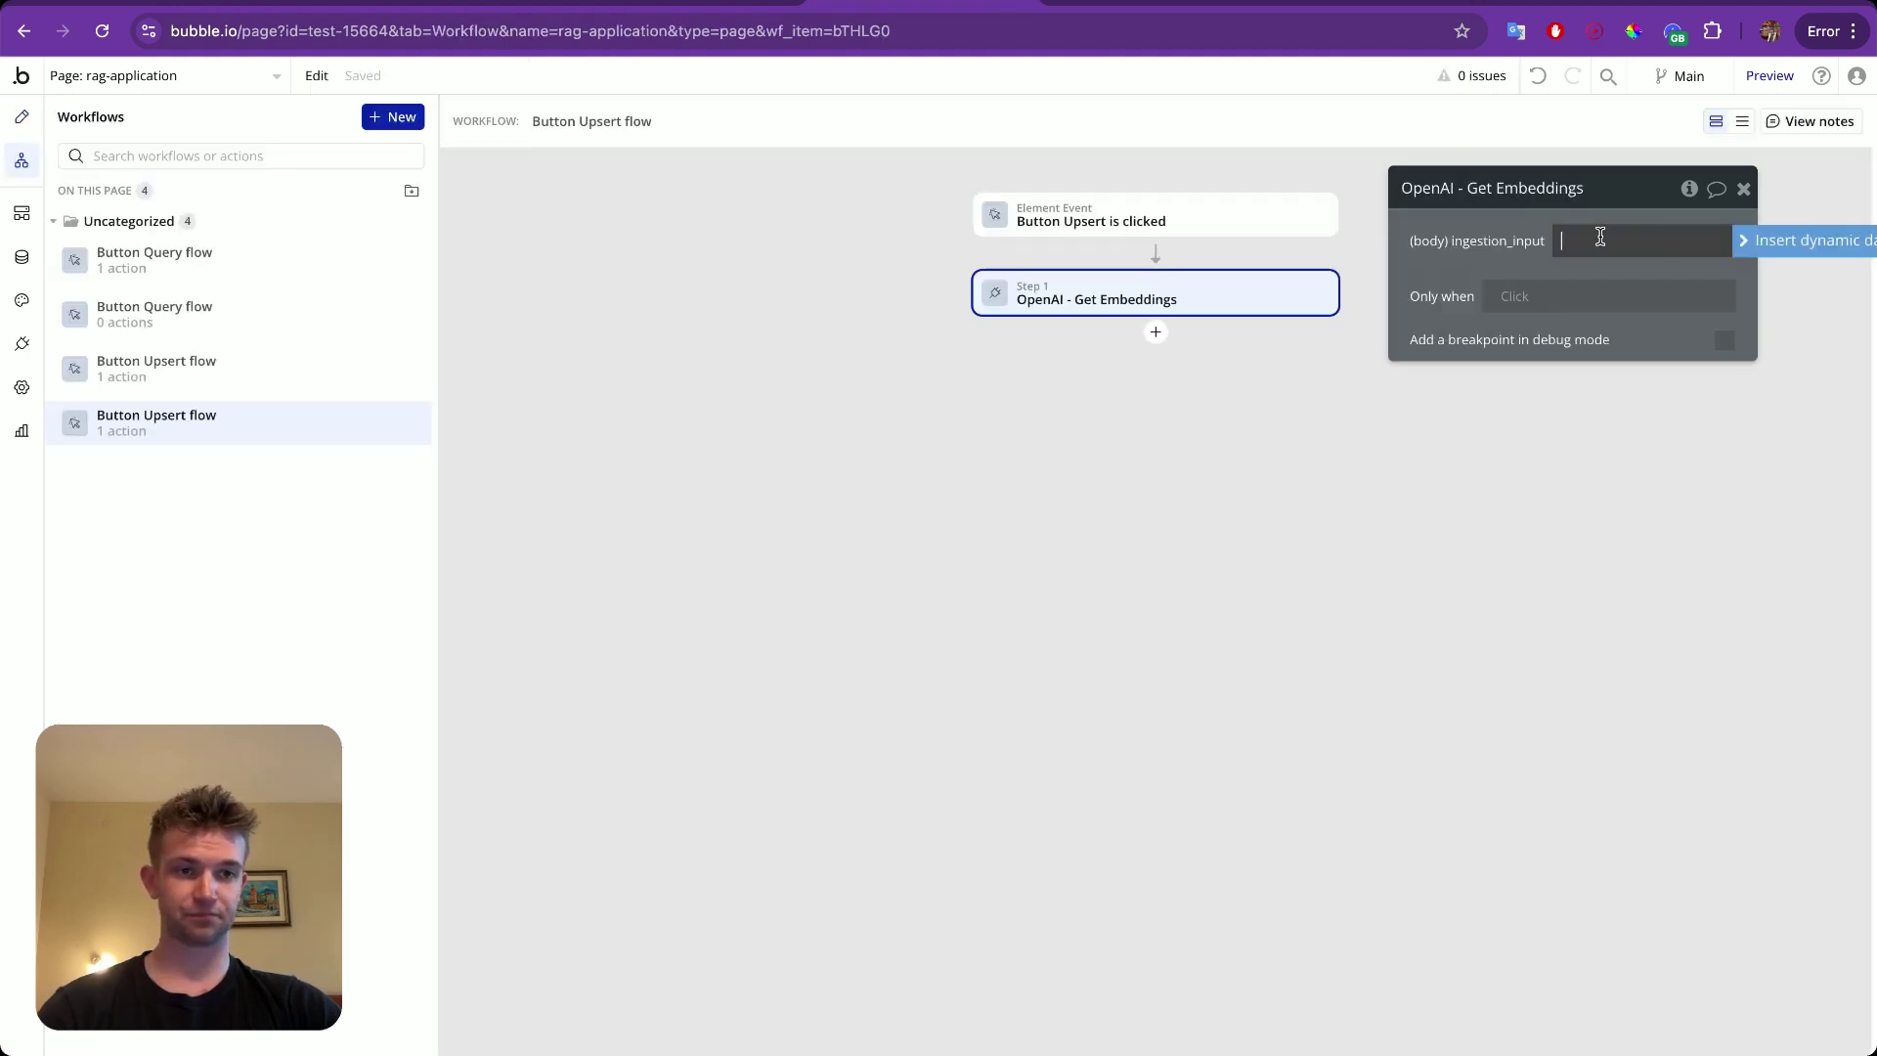
key(ctrl+v)
click(1618, 305)
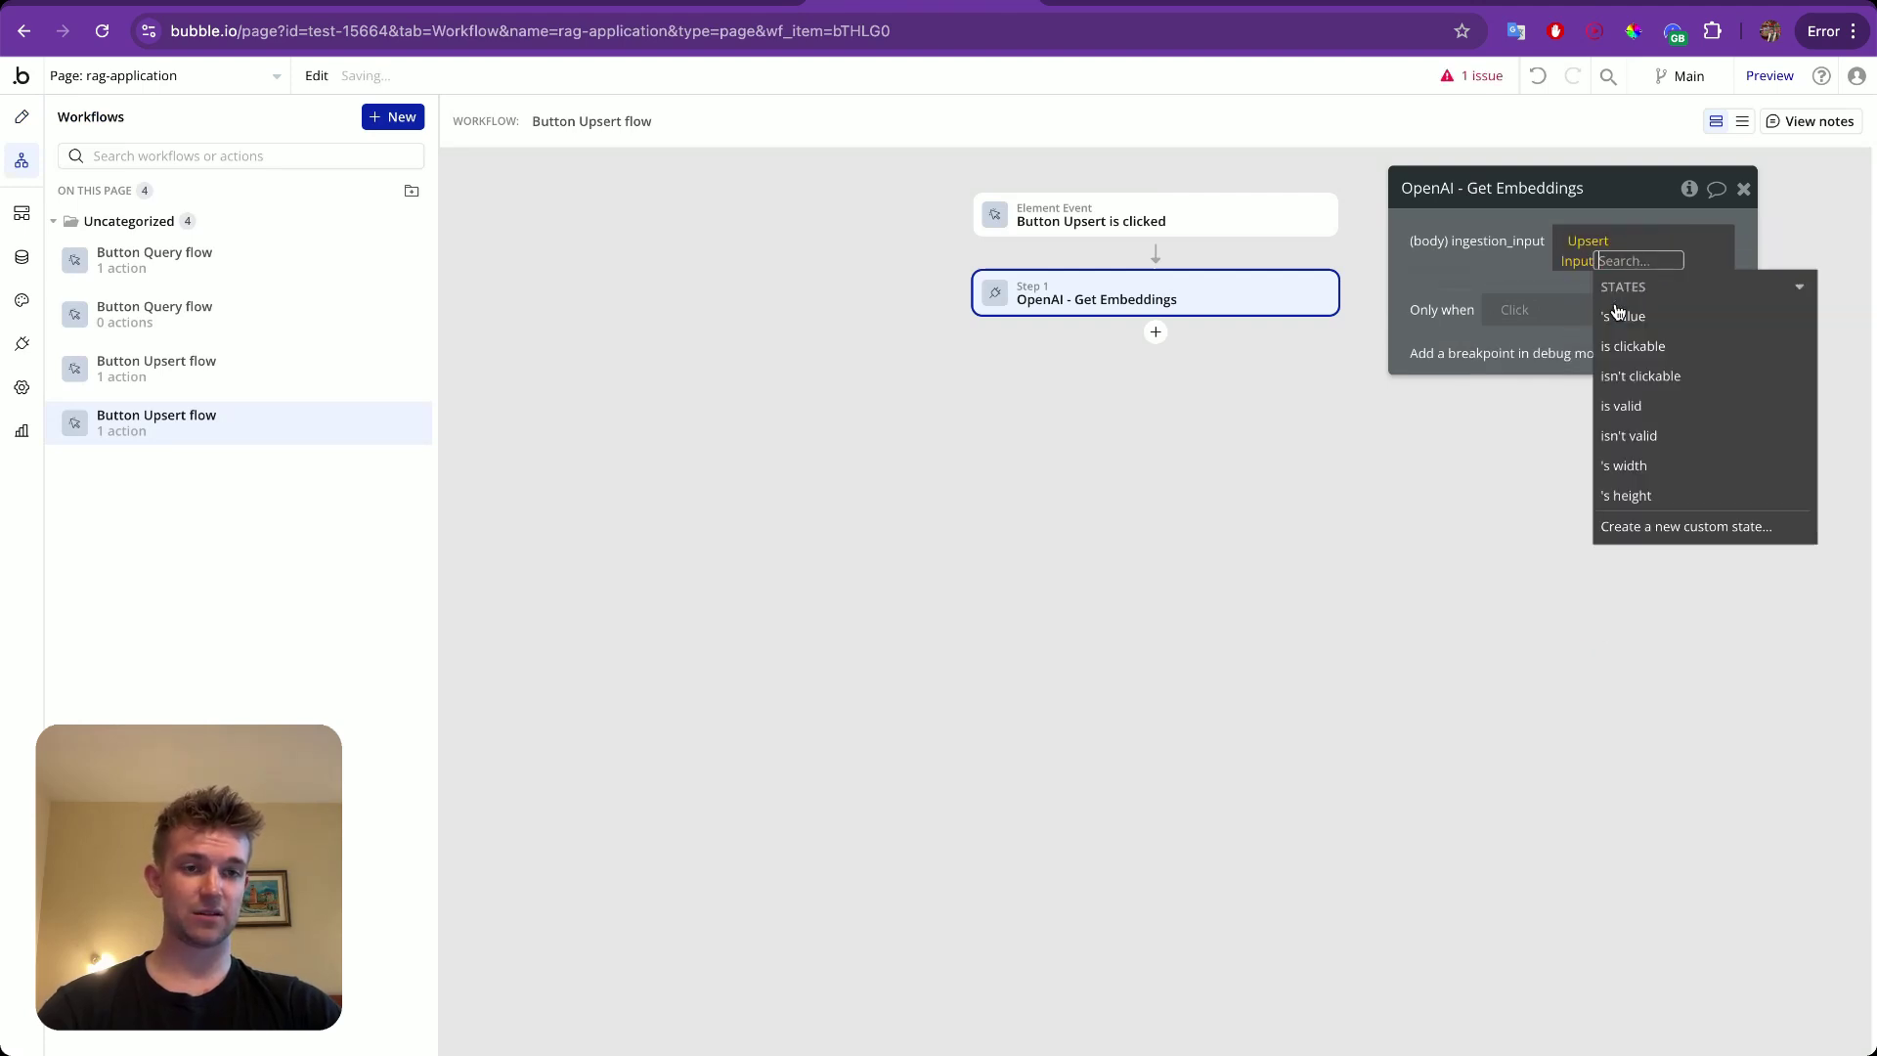
click(1650, 321)
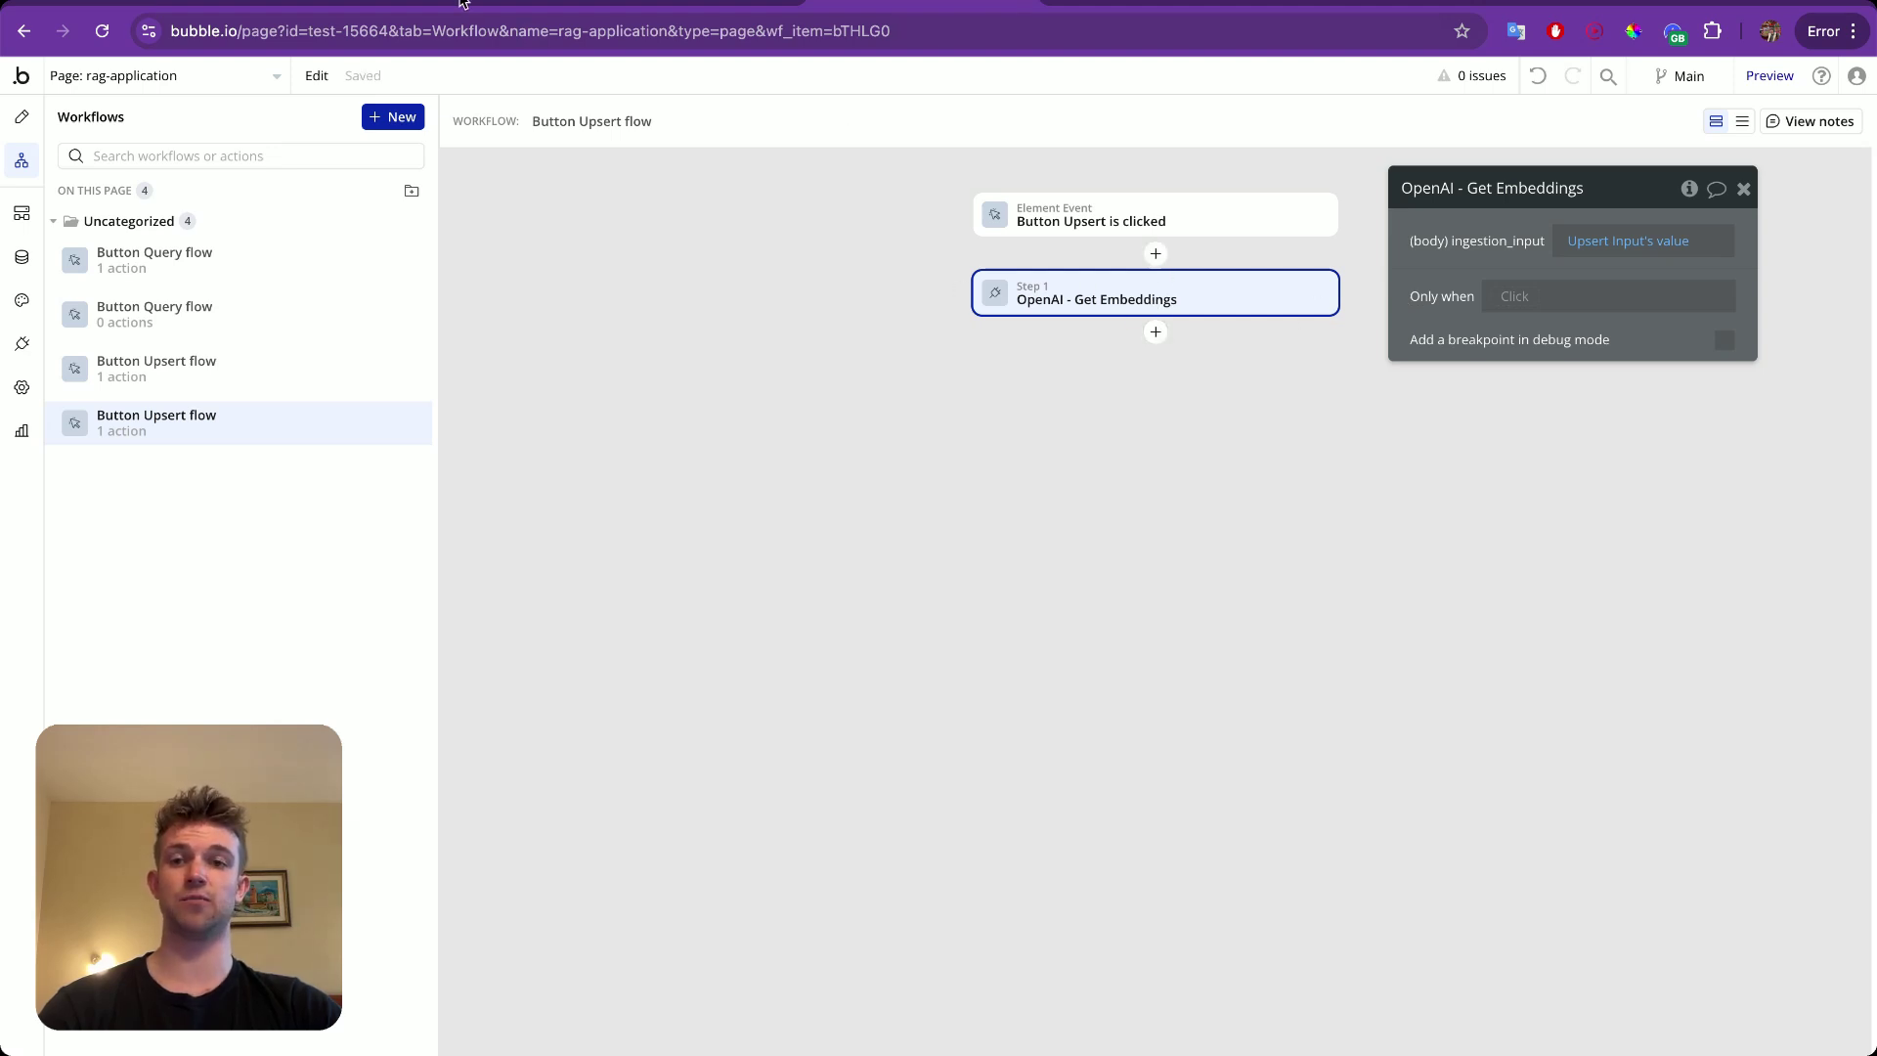
Add the Pinecone - Upsert action after the Get Embeddings step.
click(1155, 333)
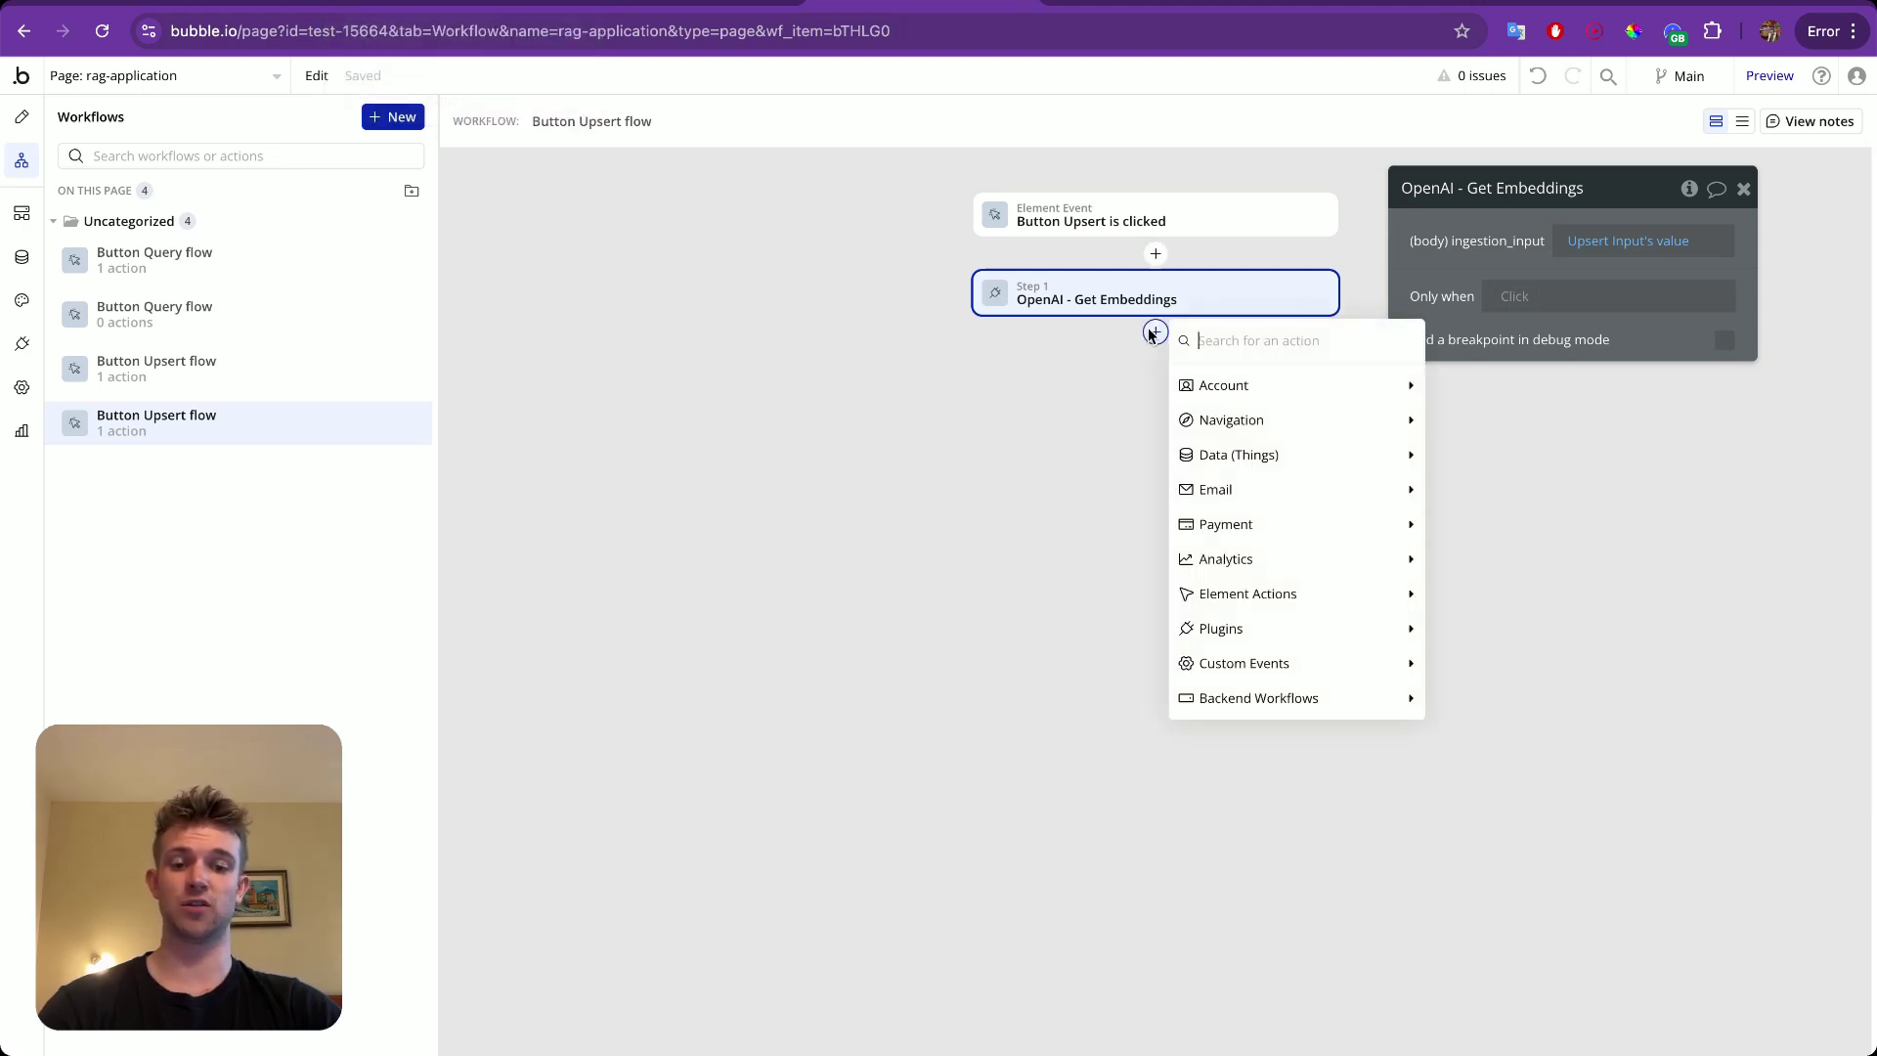
text(upser)
click(1217, 386)
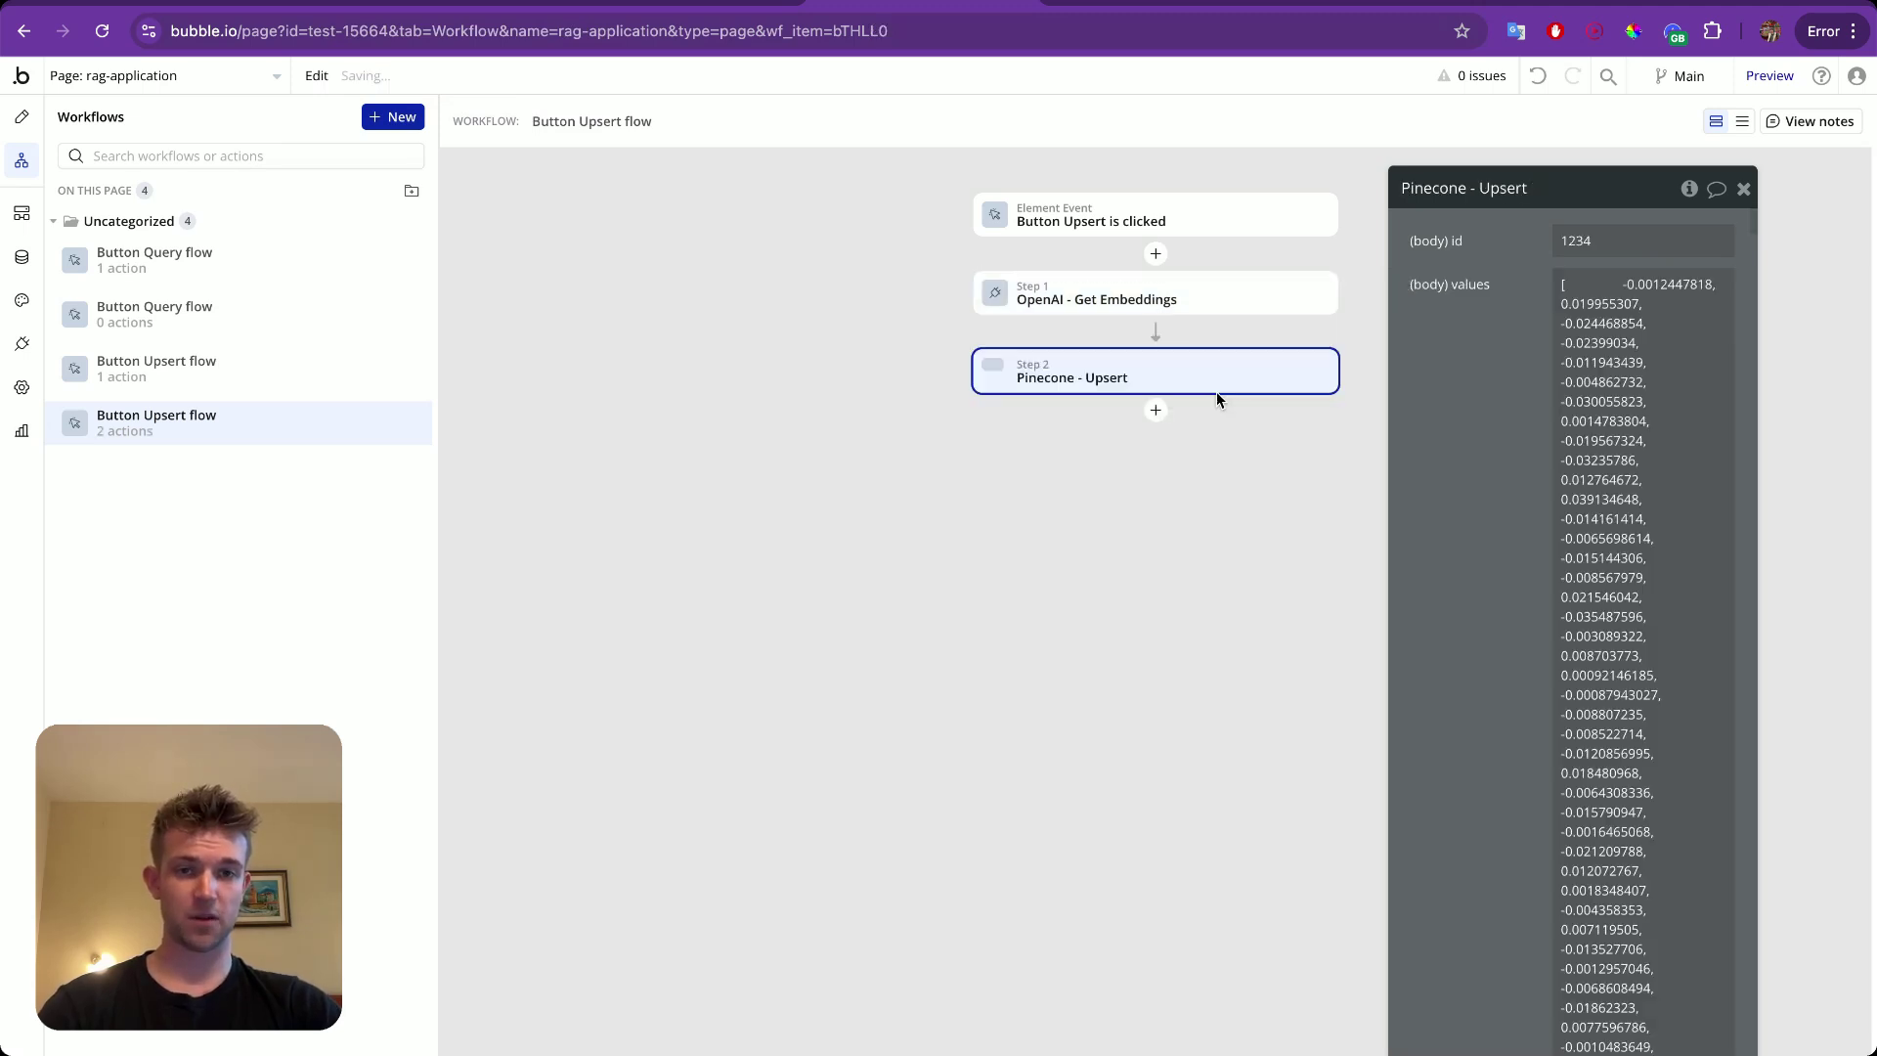
Set the Pinecone - Upsert id to Current date/time extracted as UNIX timestamp (ms).
double_click(1594, 242)
key(BackSpace)
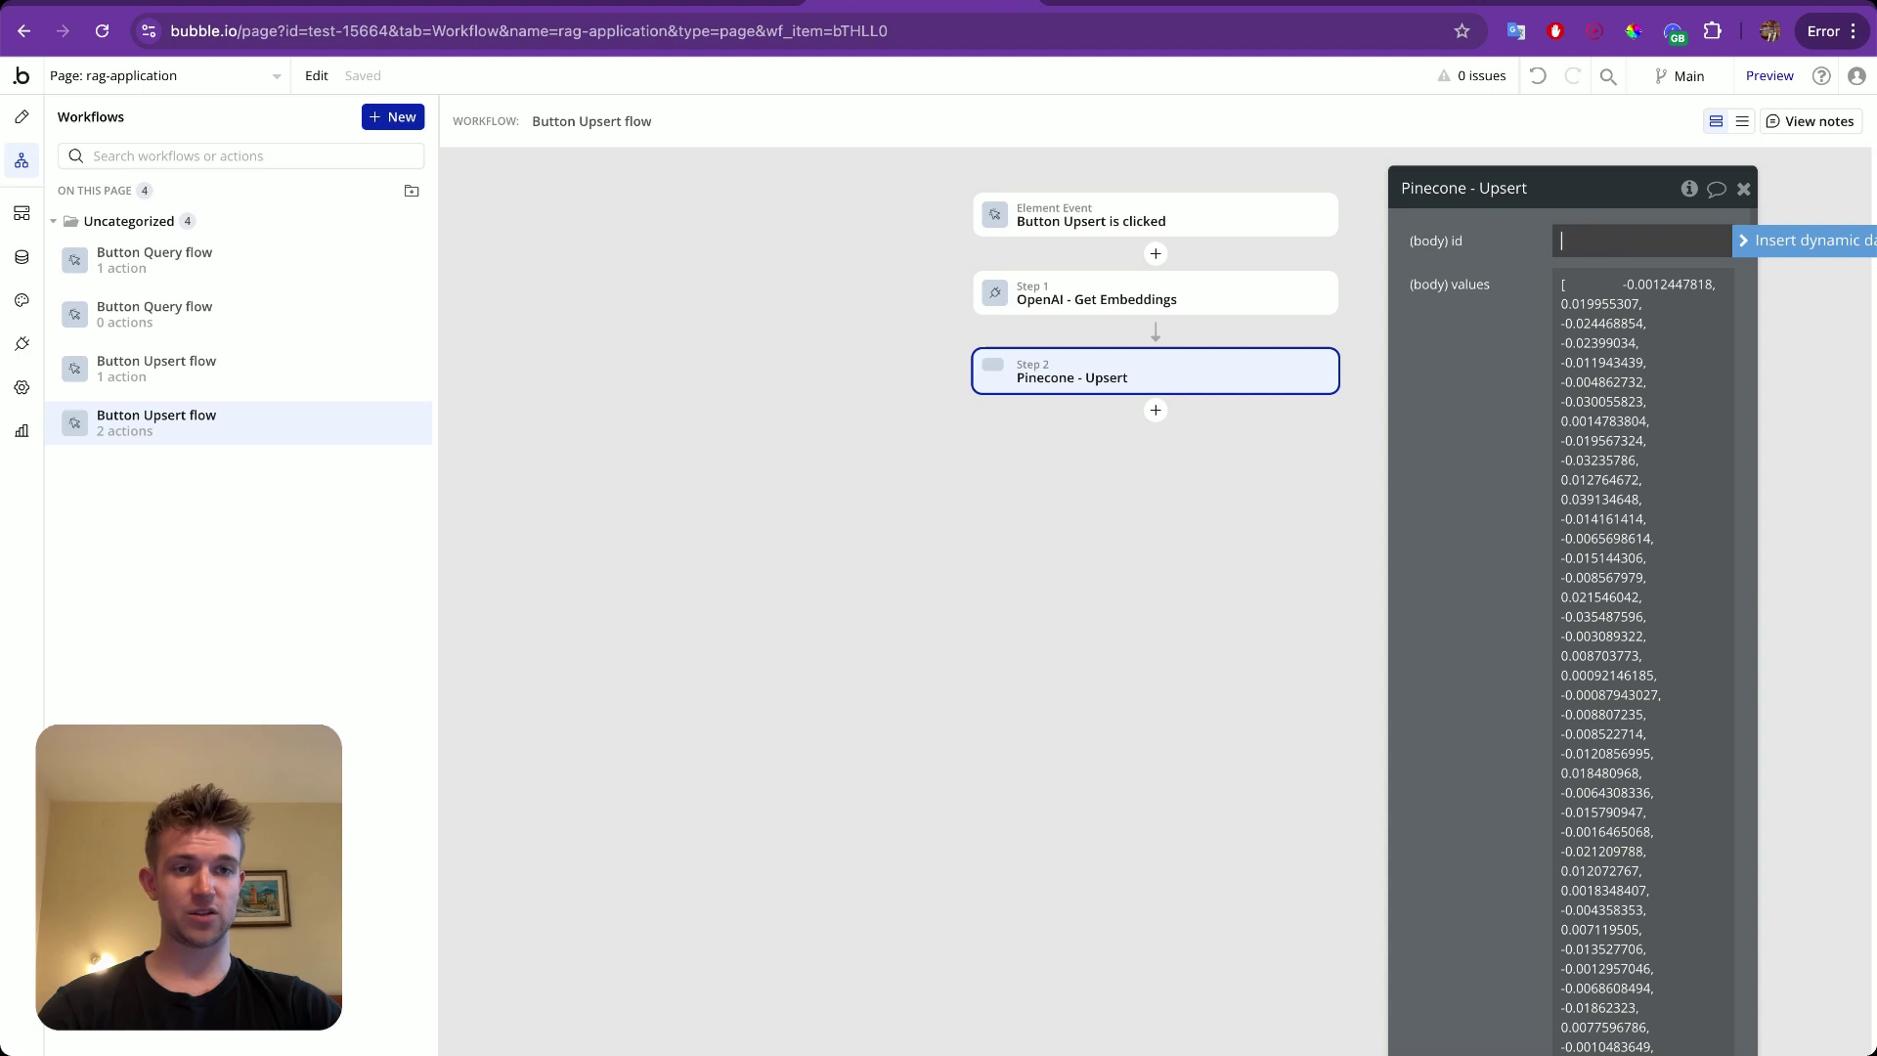
click(1772, 240)
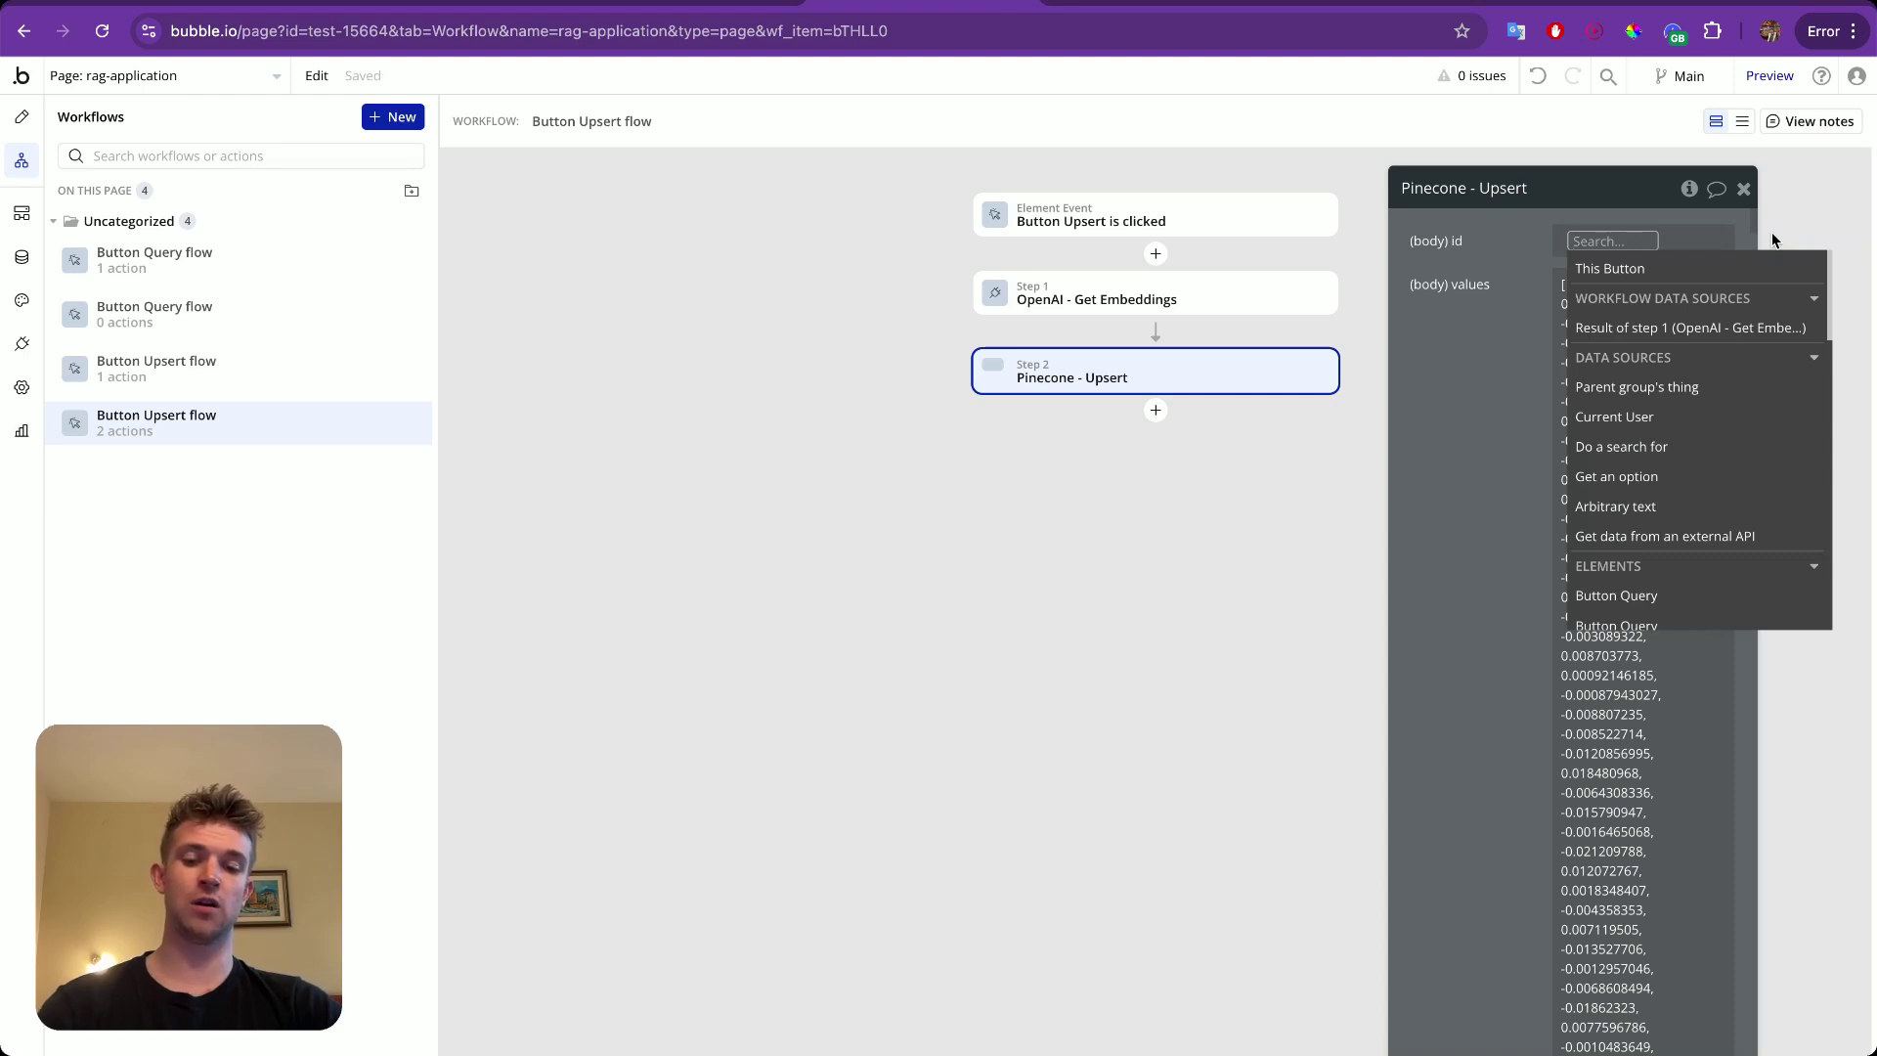
text(curre)
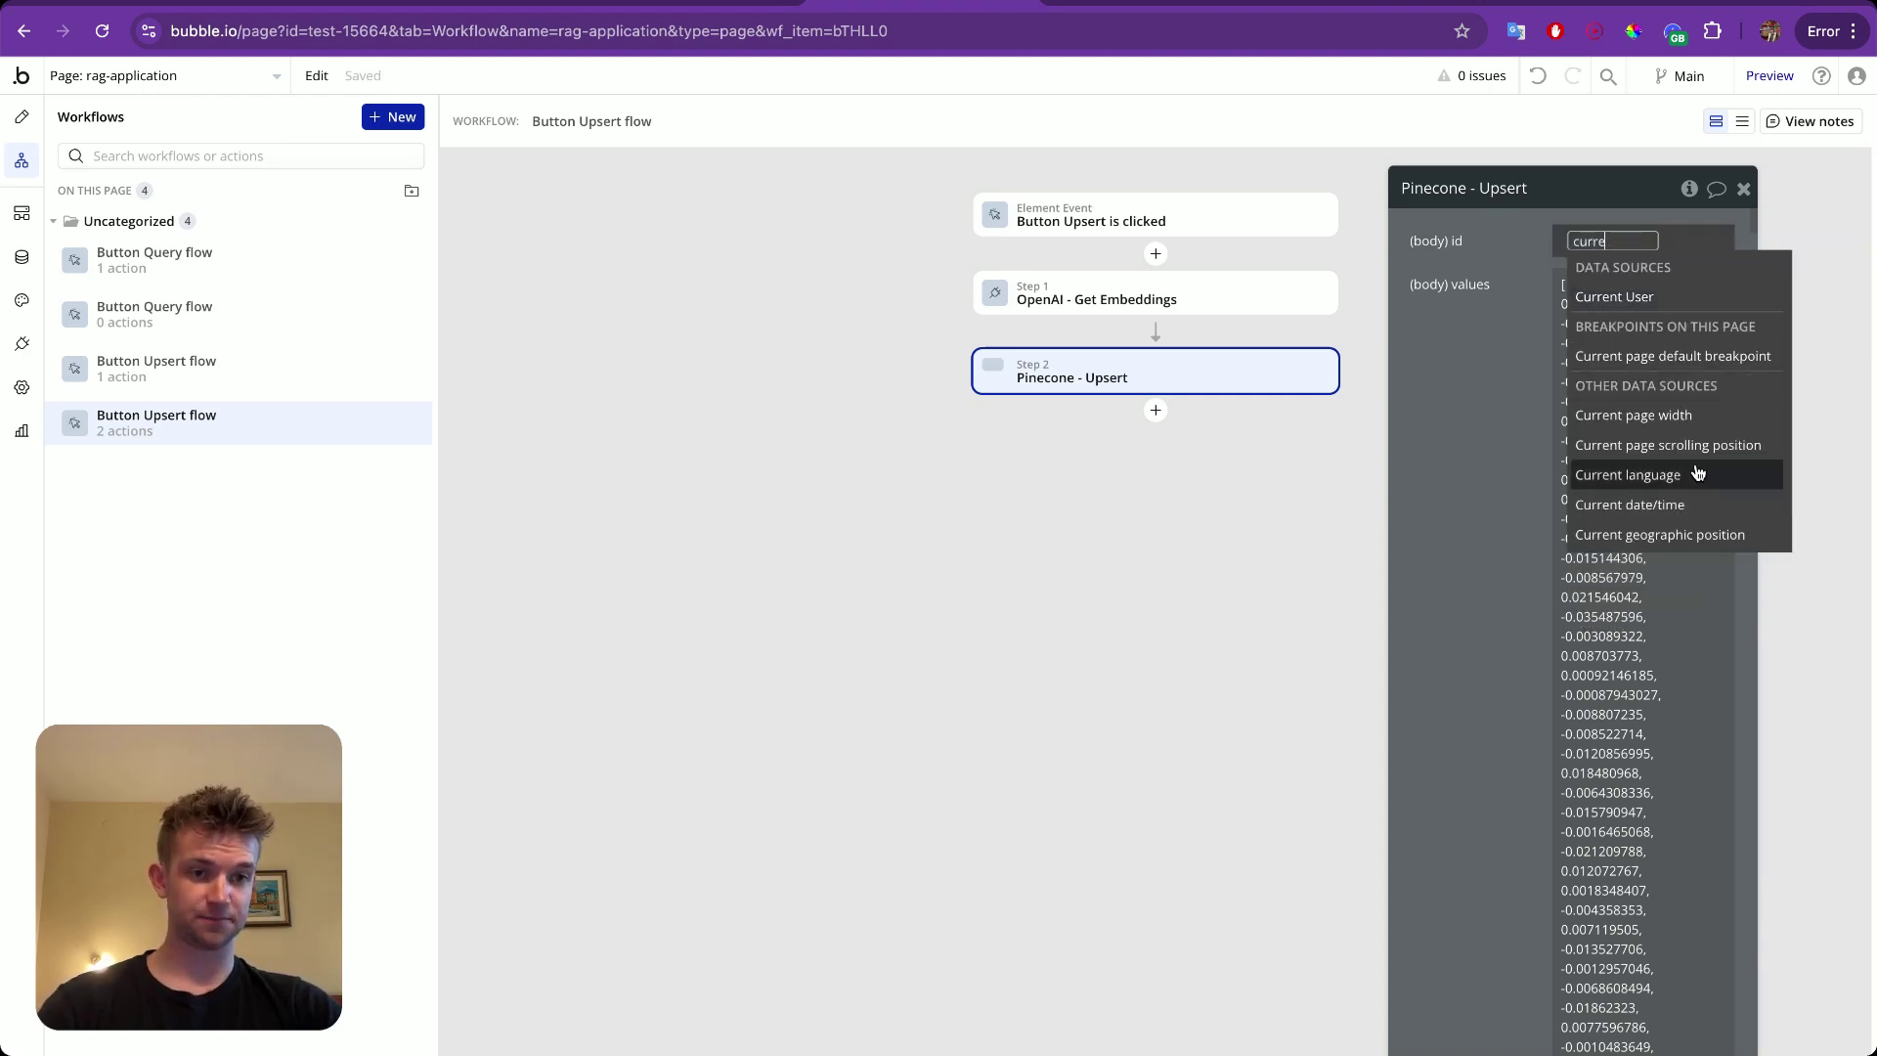
click(1688, 504)
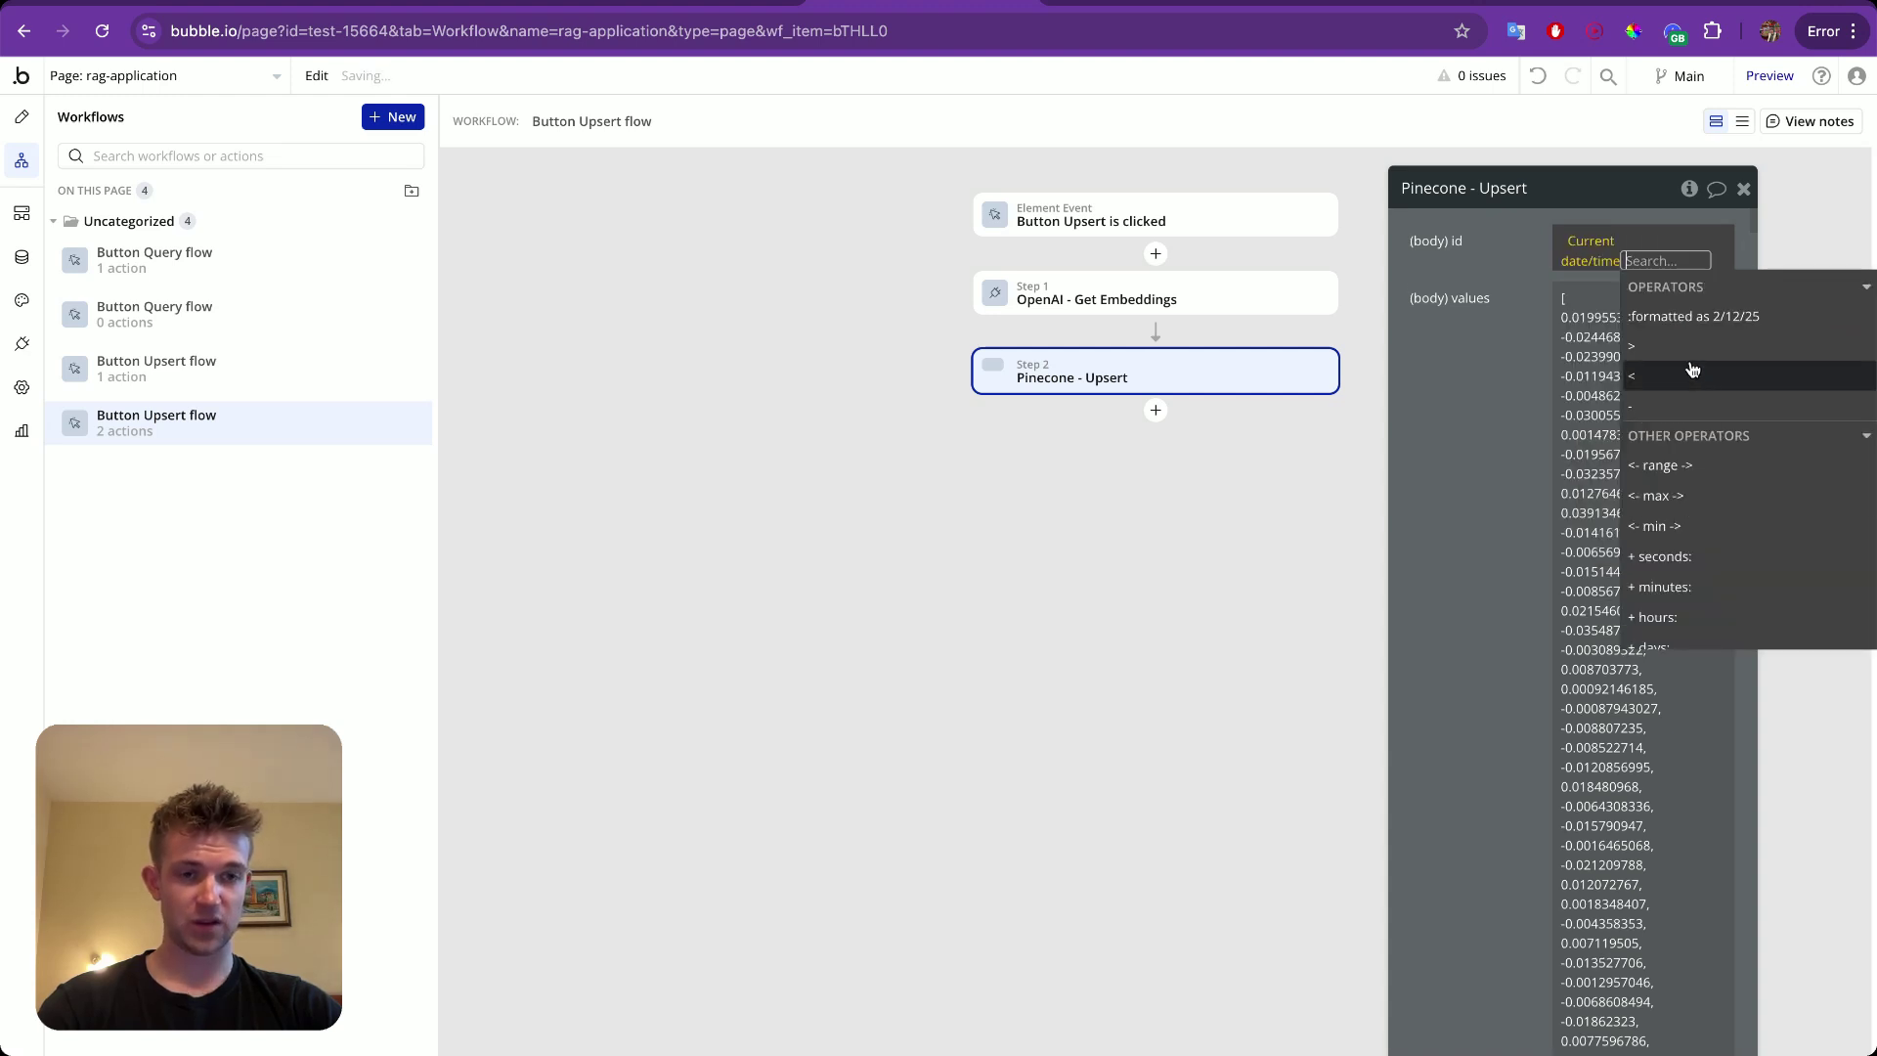
text(extract)
click(1661, 286)
click(1261, 241)
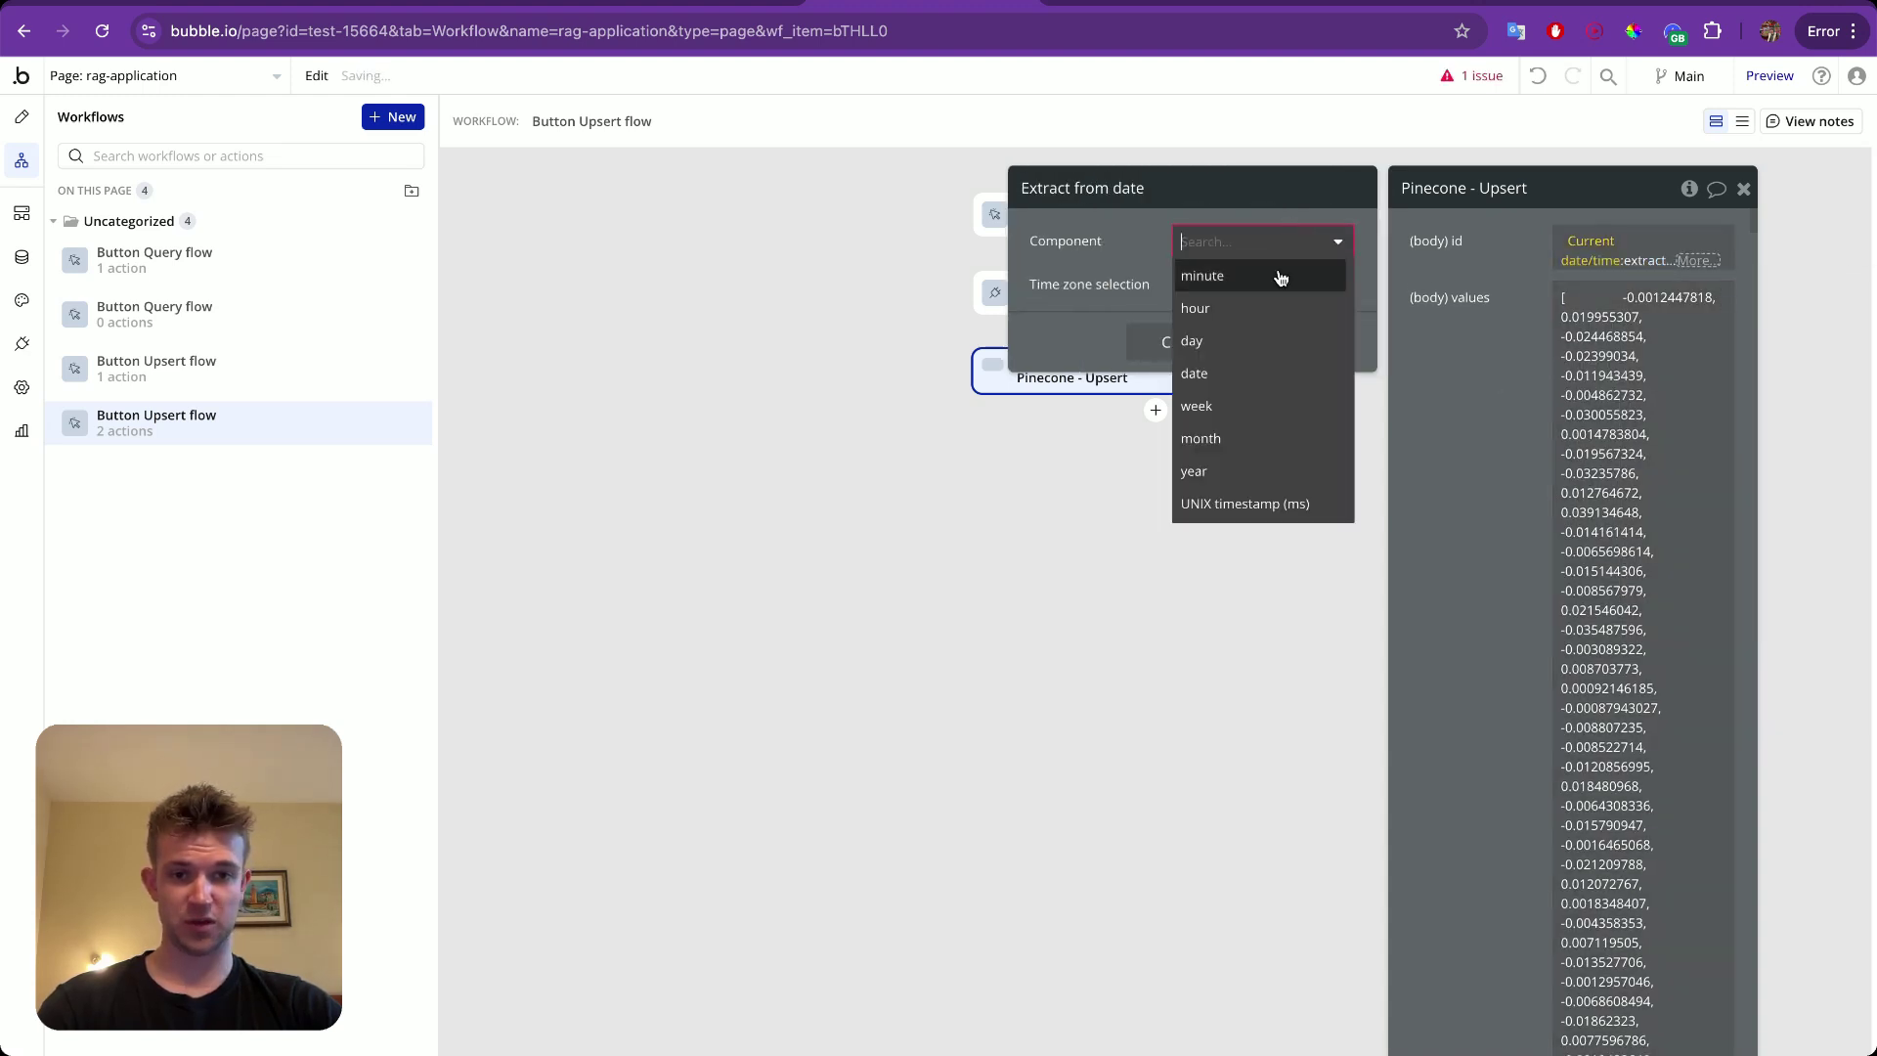
click(1229, 505)
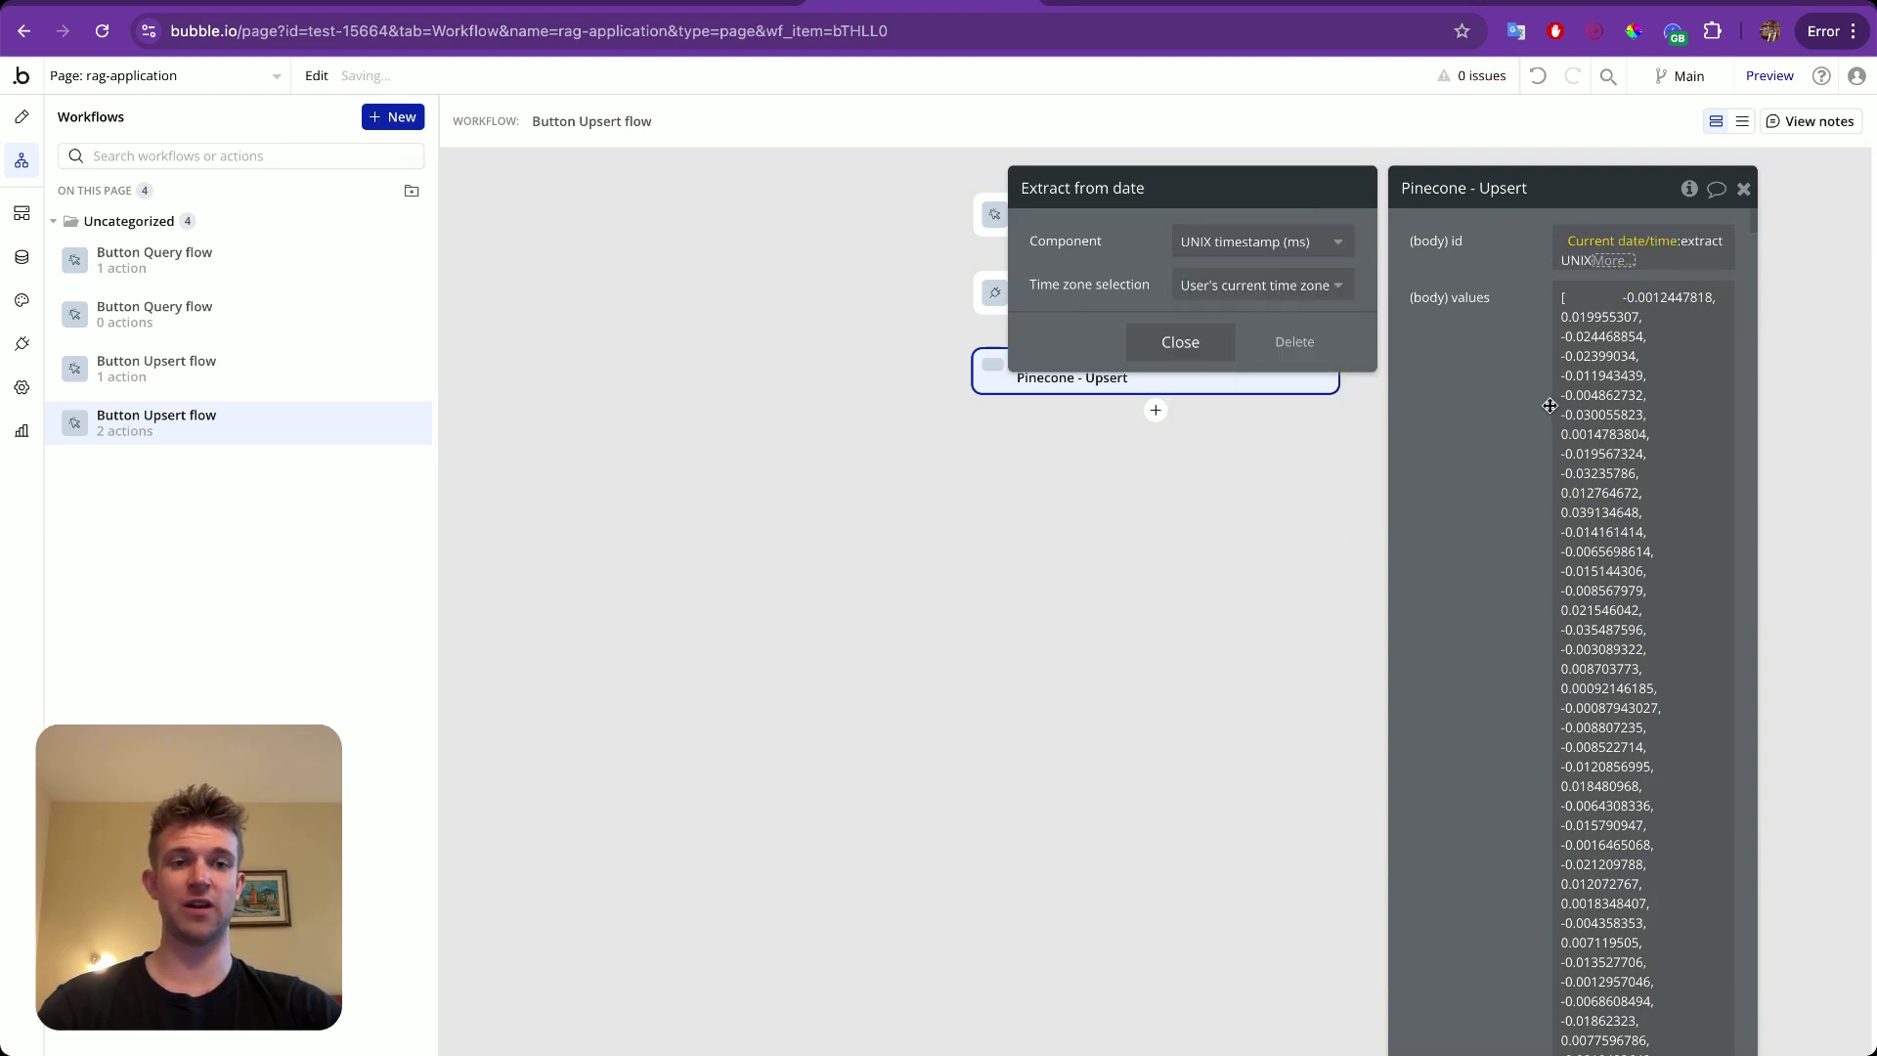
click(1512, 405)
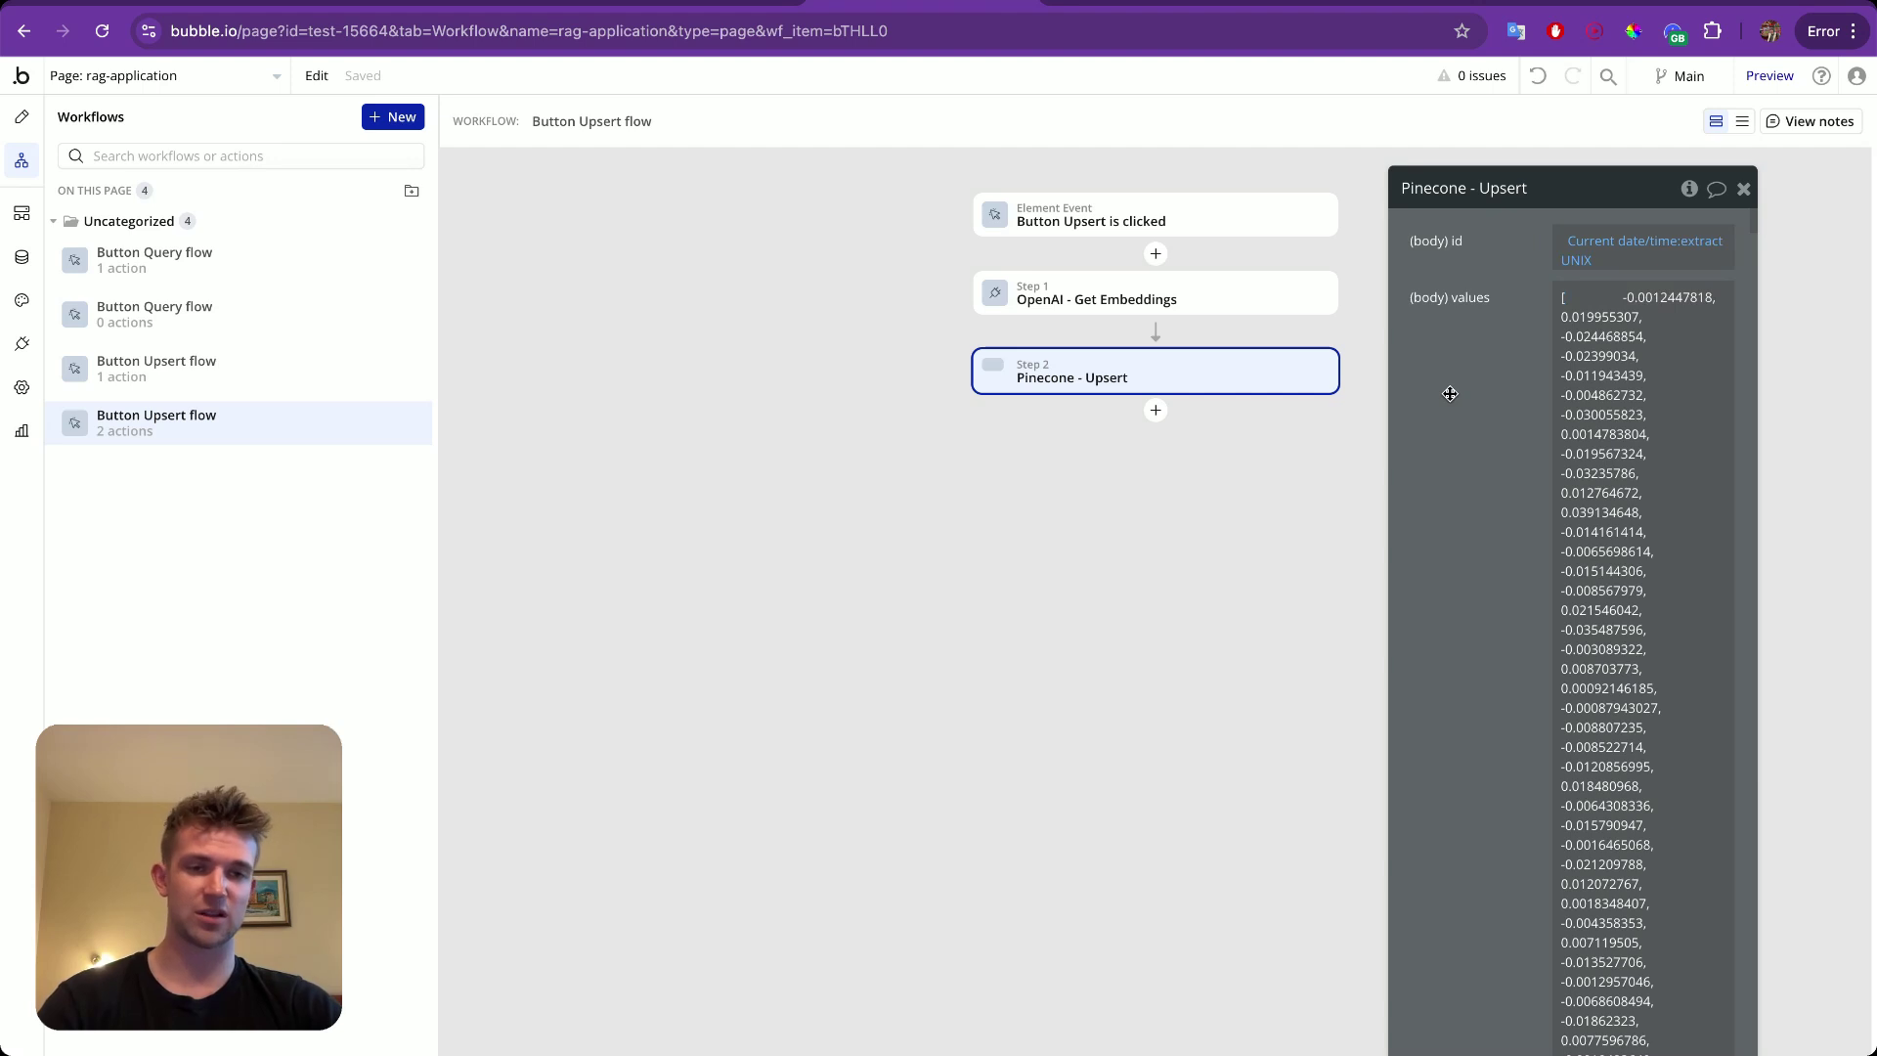
Replace the Pinecone - Upsert values with the embedding of the first data item from the result of step 1.
click(1603, 353)
key(BackSpace)
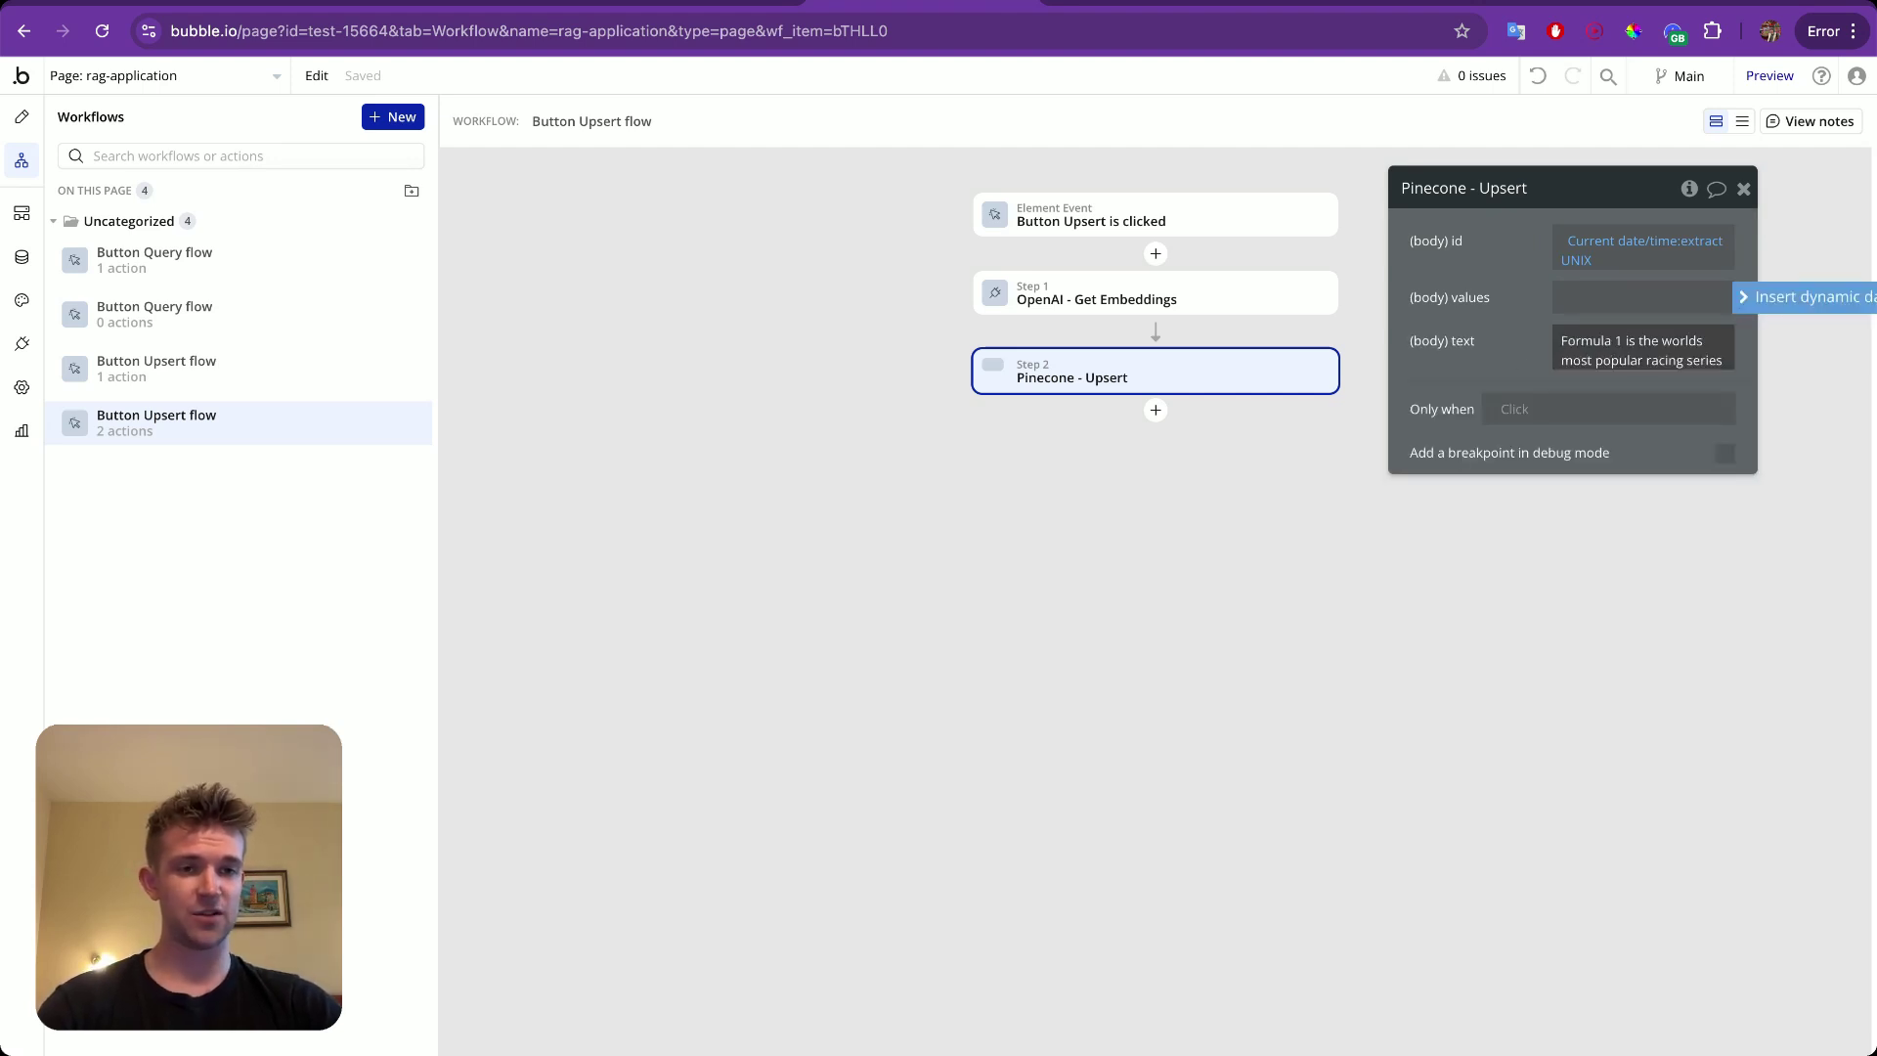
click(1750, 296)
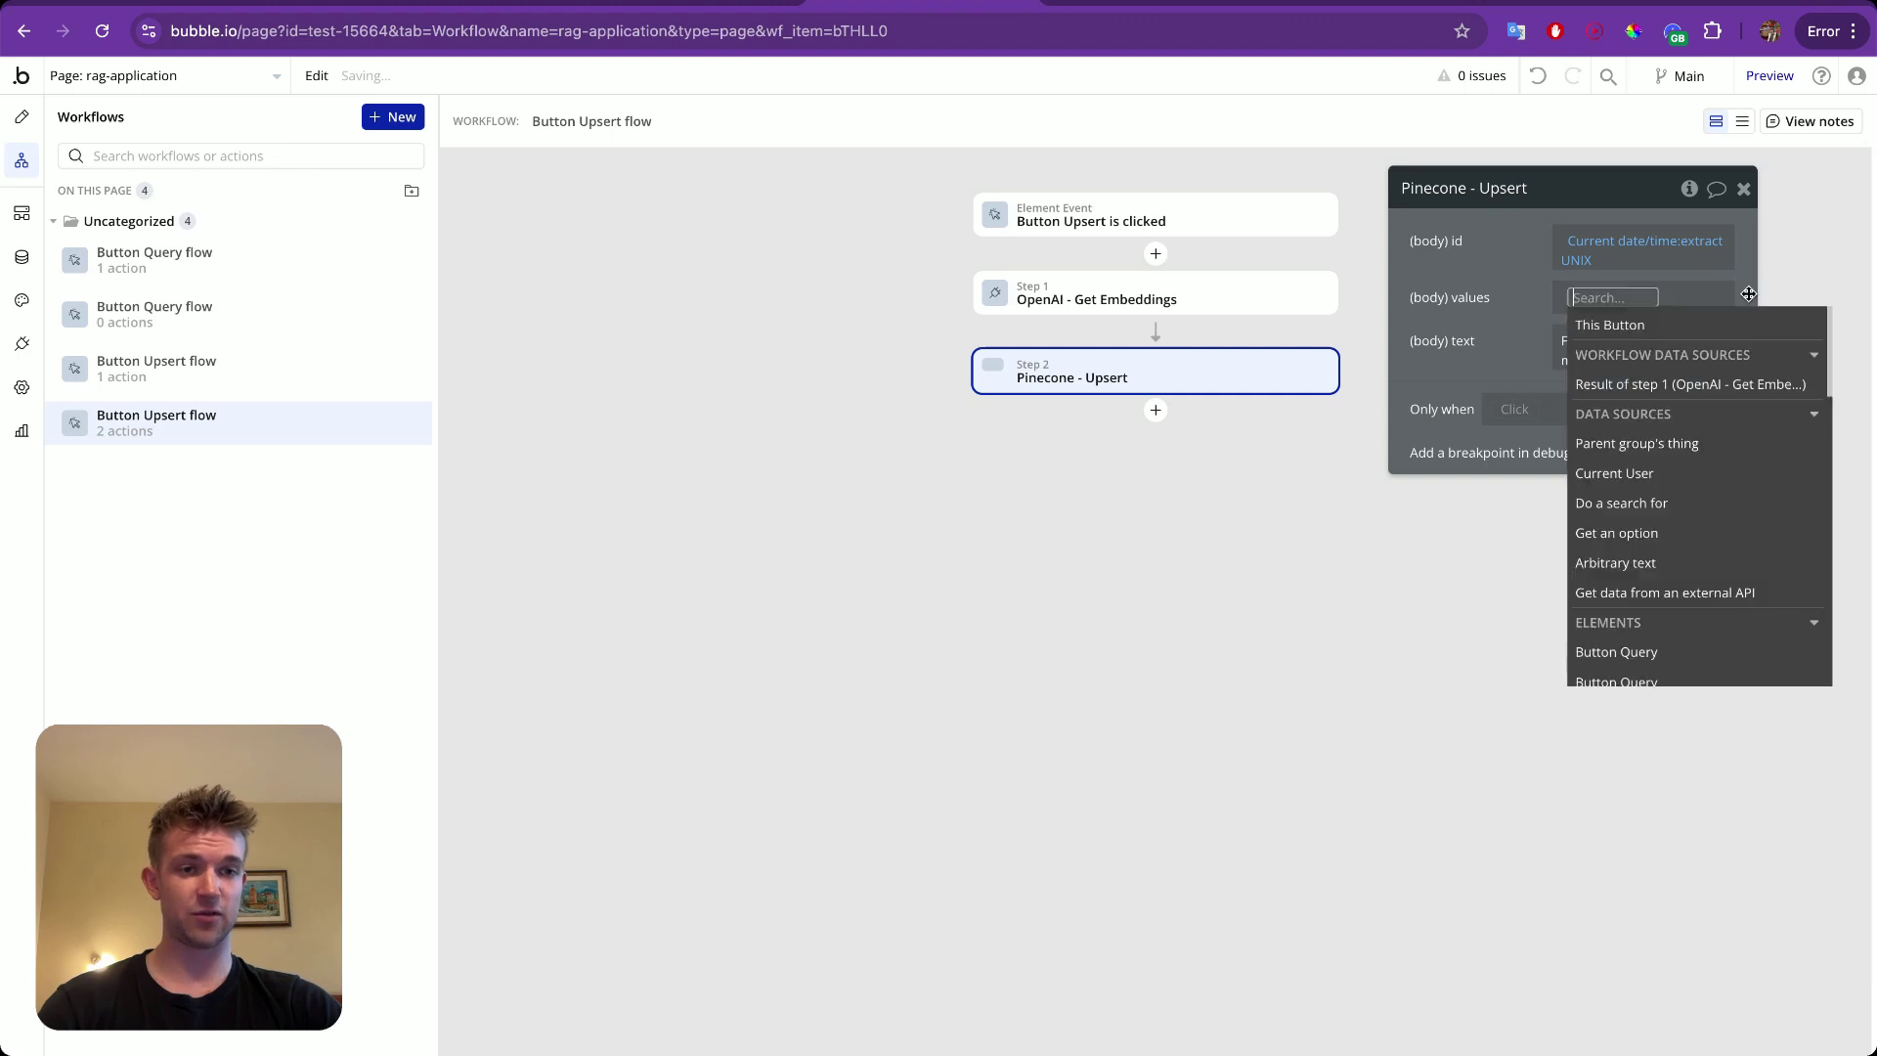
click(1674, 381)
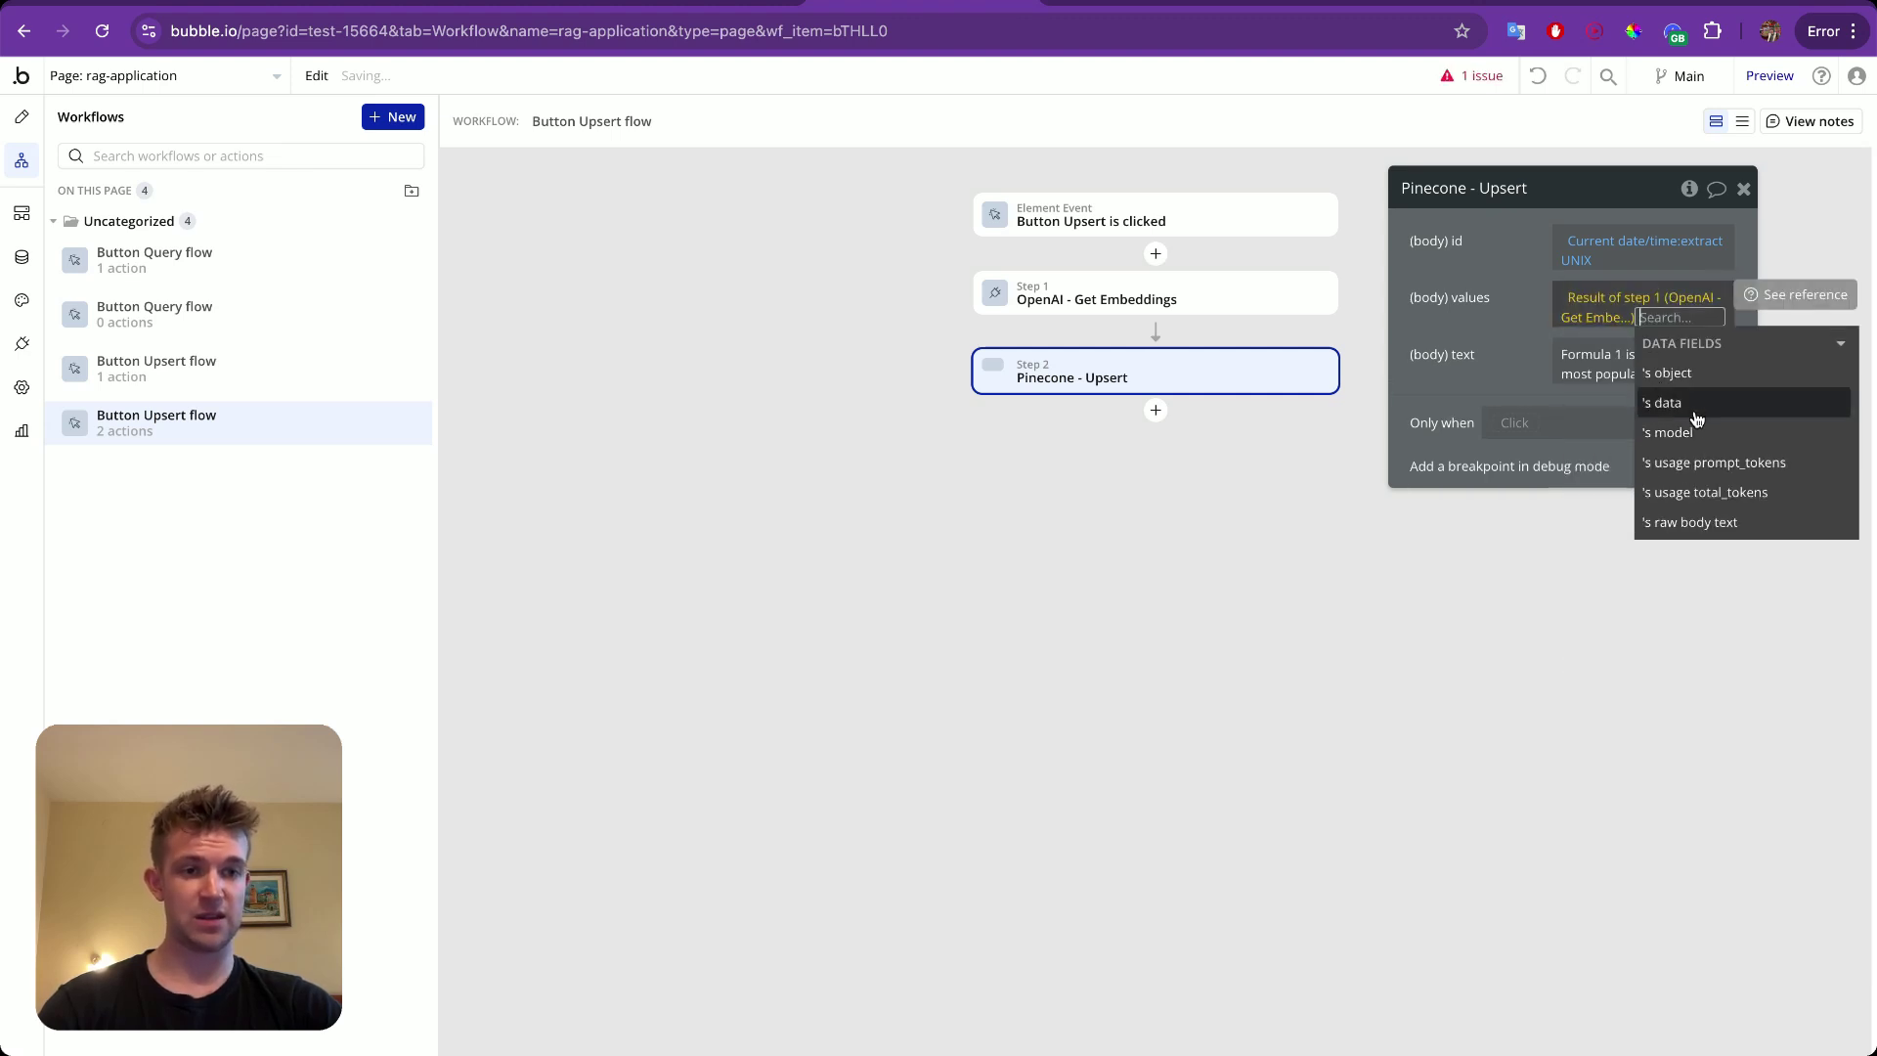
click(1661, 403)
click(1668, 452)
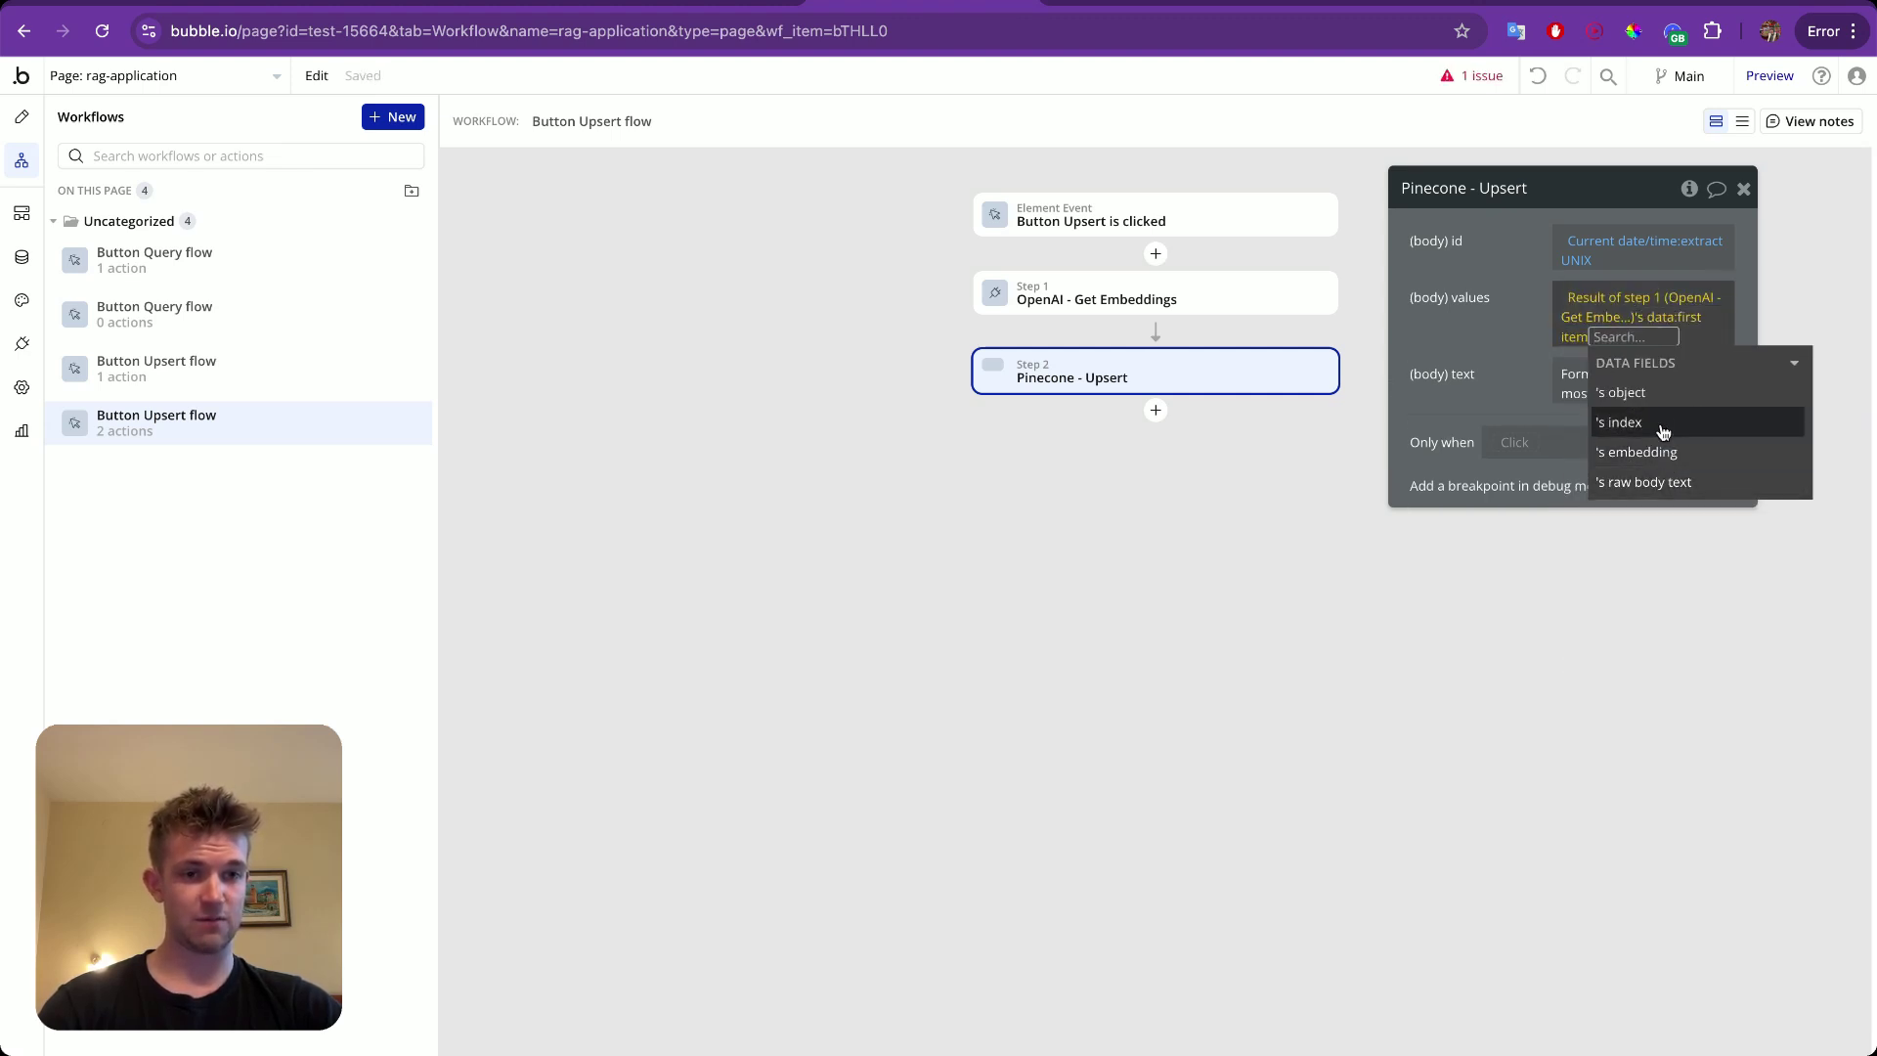
click(1660, 452)
click(1515, 330)
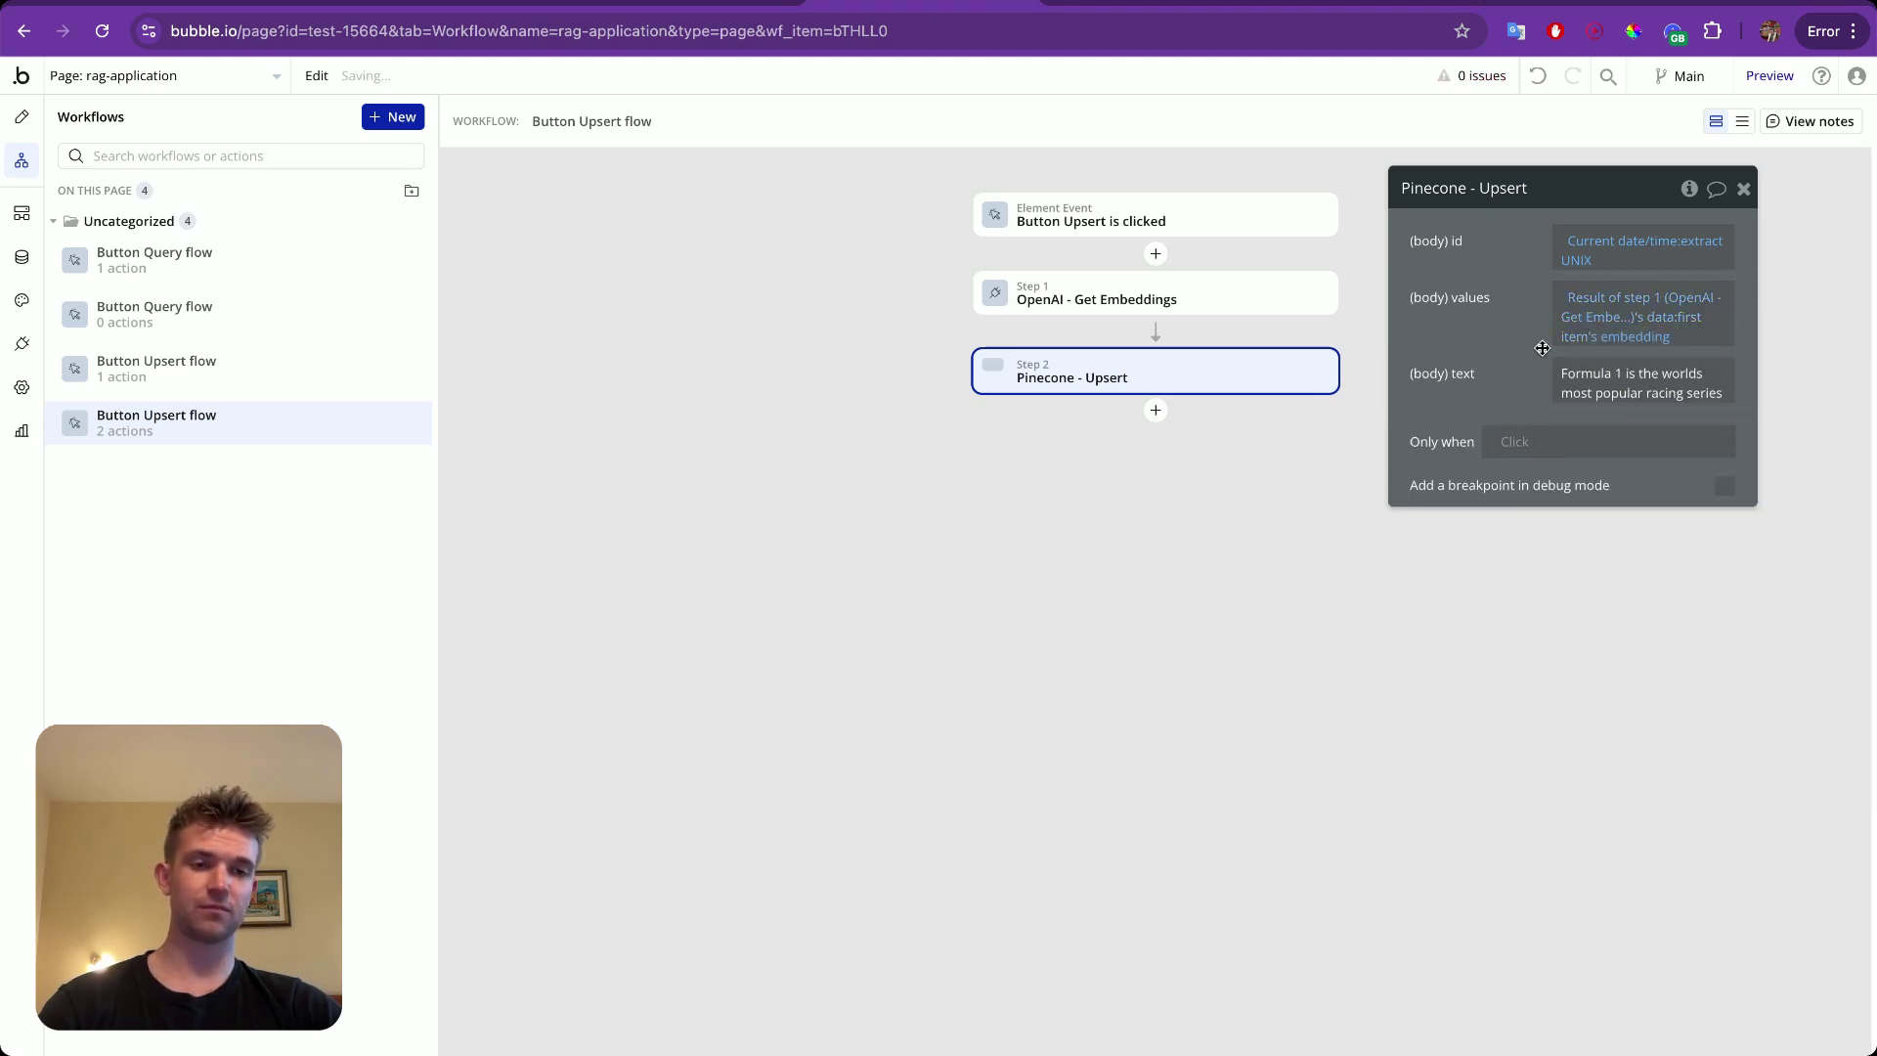
Replace the Pinecone - Upsert text with Upsert Input's value, copying the expression from the Get Embeddings action's ingestion_input.
click(1642, 383)
key(ctrl+a)
key(BackSpace)
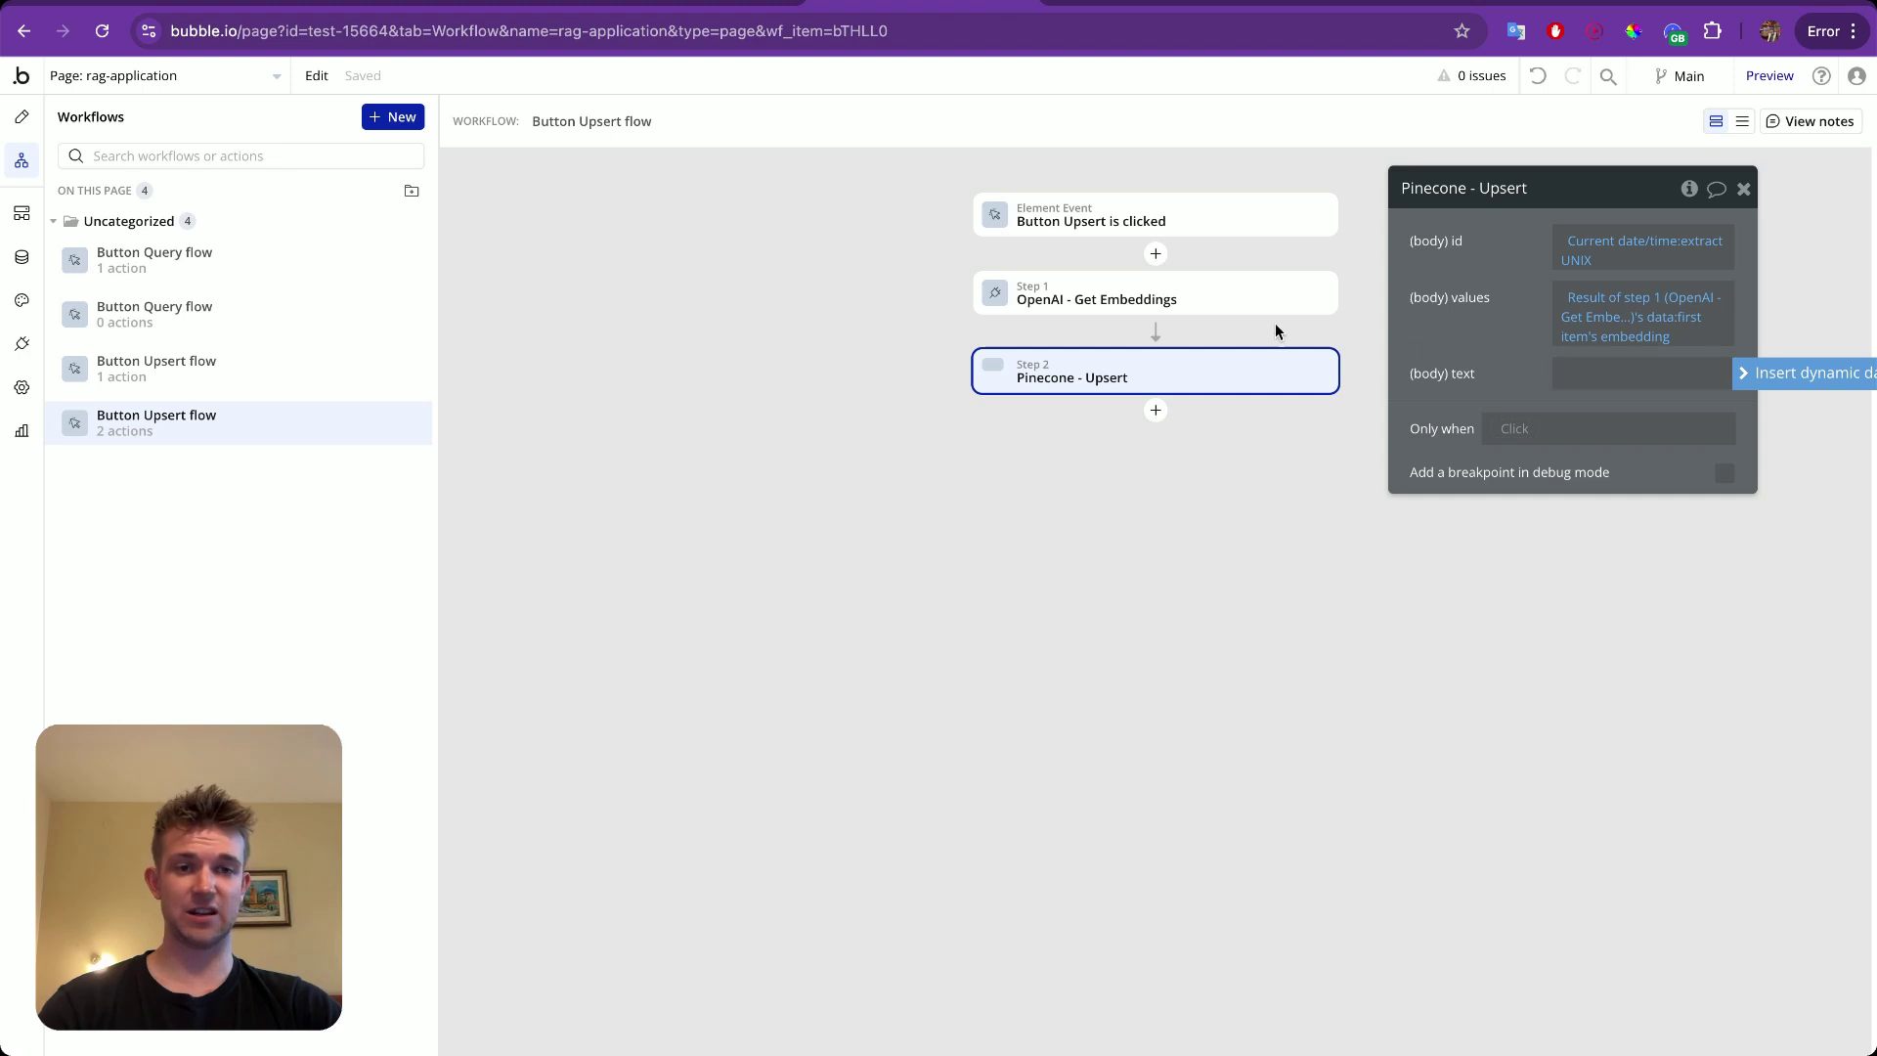
click(1202, 293)
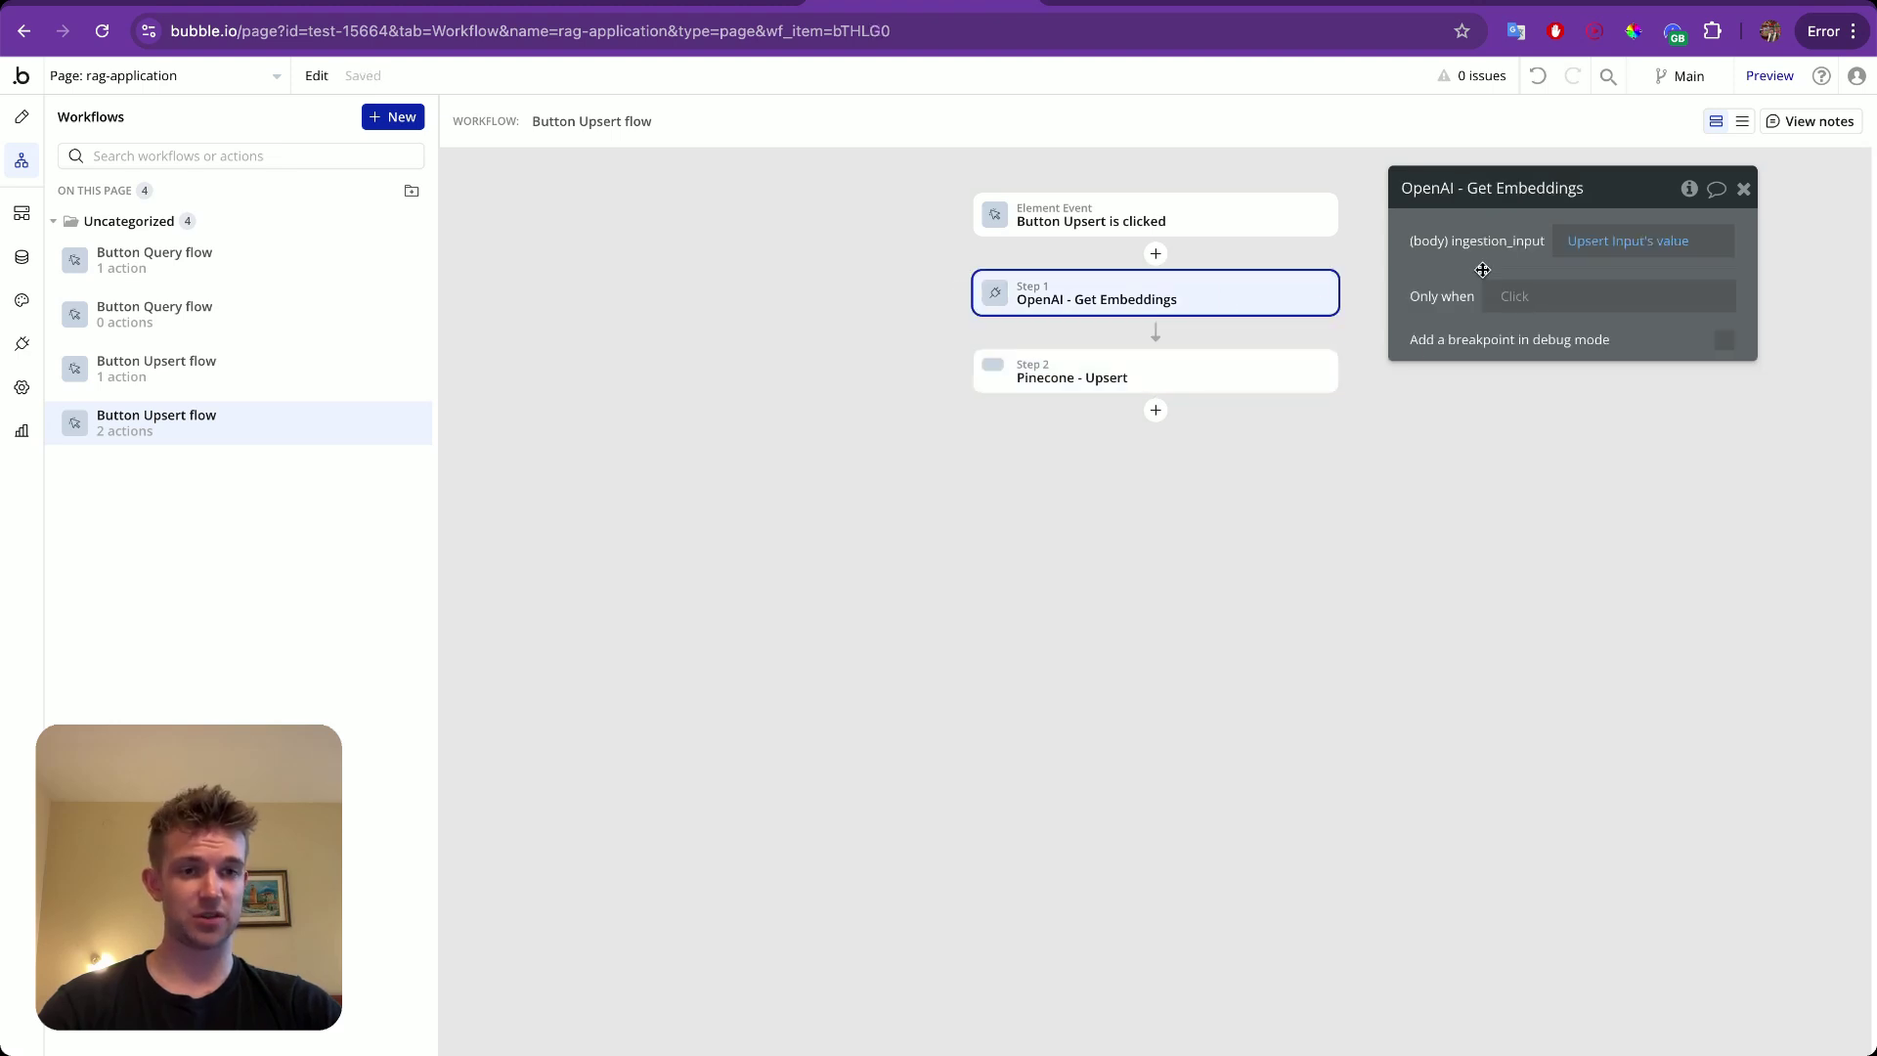
click(1576, 250)
right_click(1669, 230)
click(1701, 191)
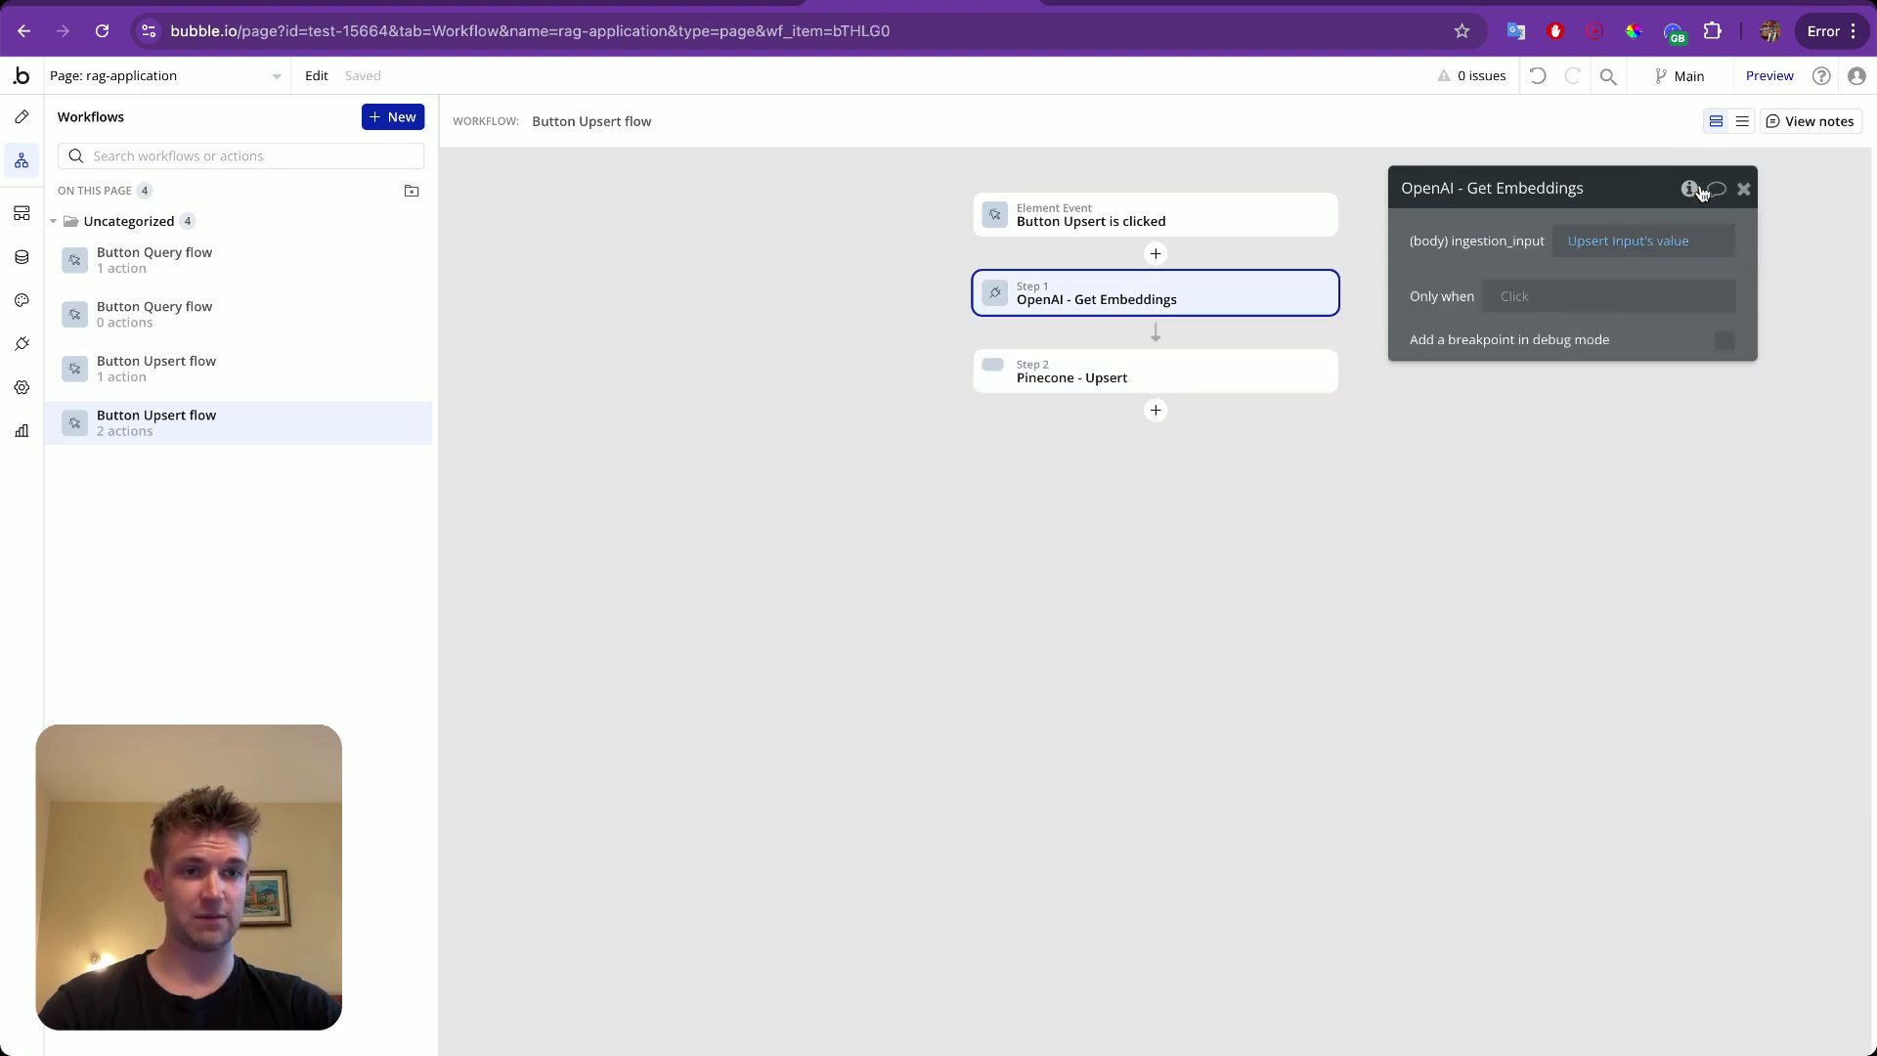
click(1101, 383)
click(1662, 374)
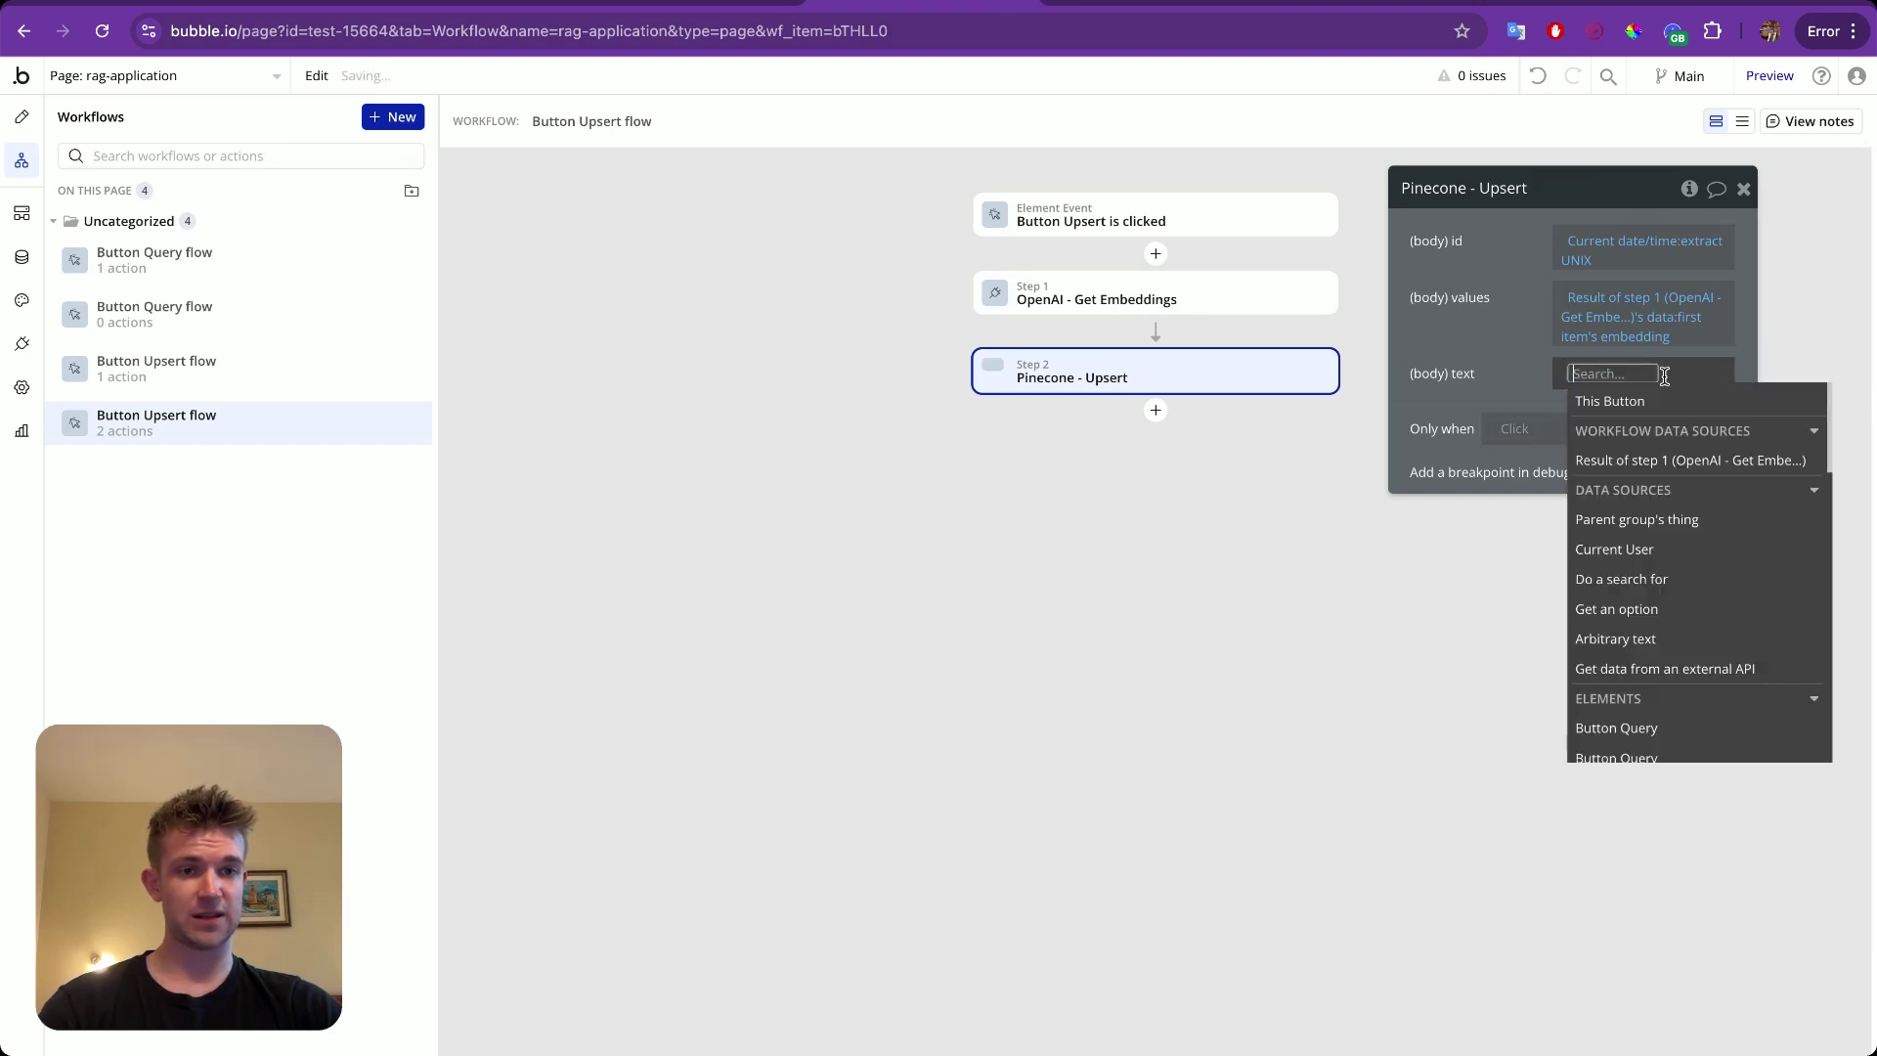
right_click(1654, 363)
click(1722, 348)
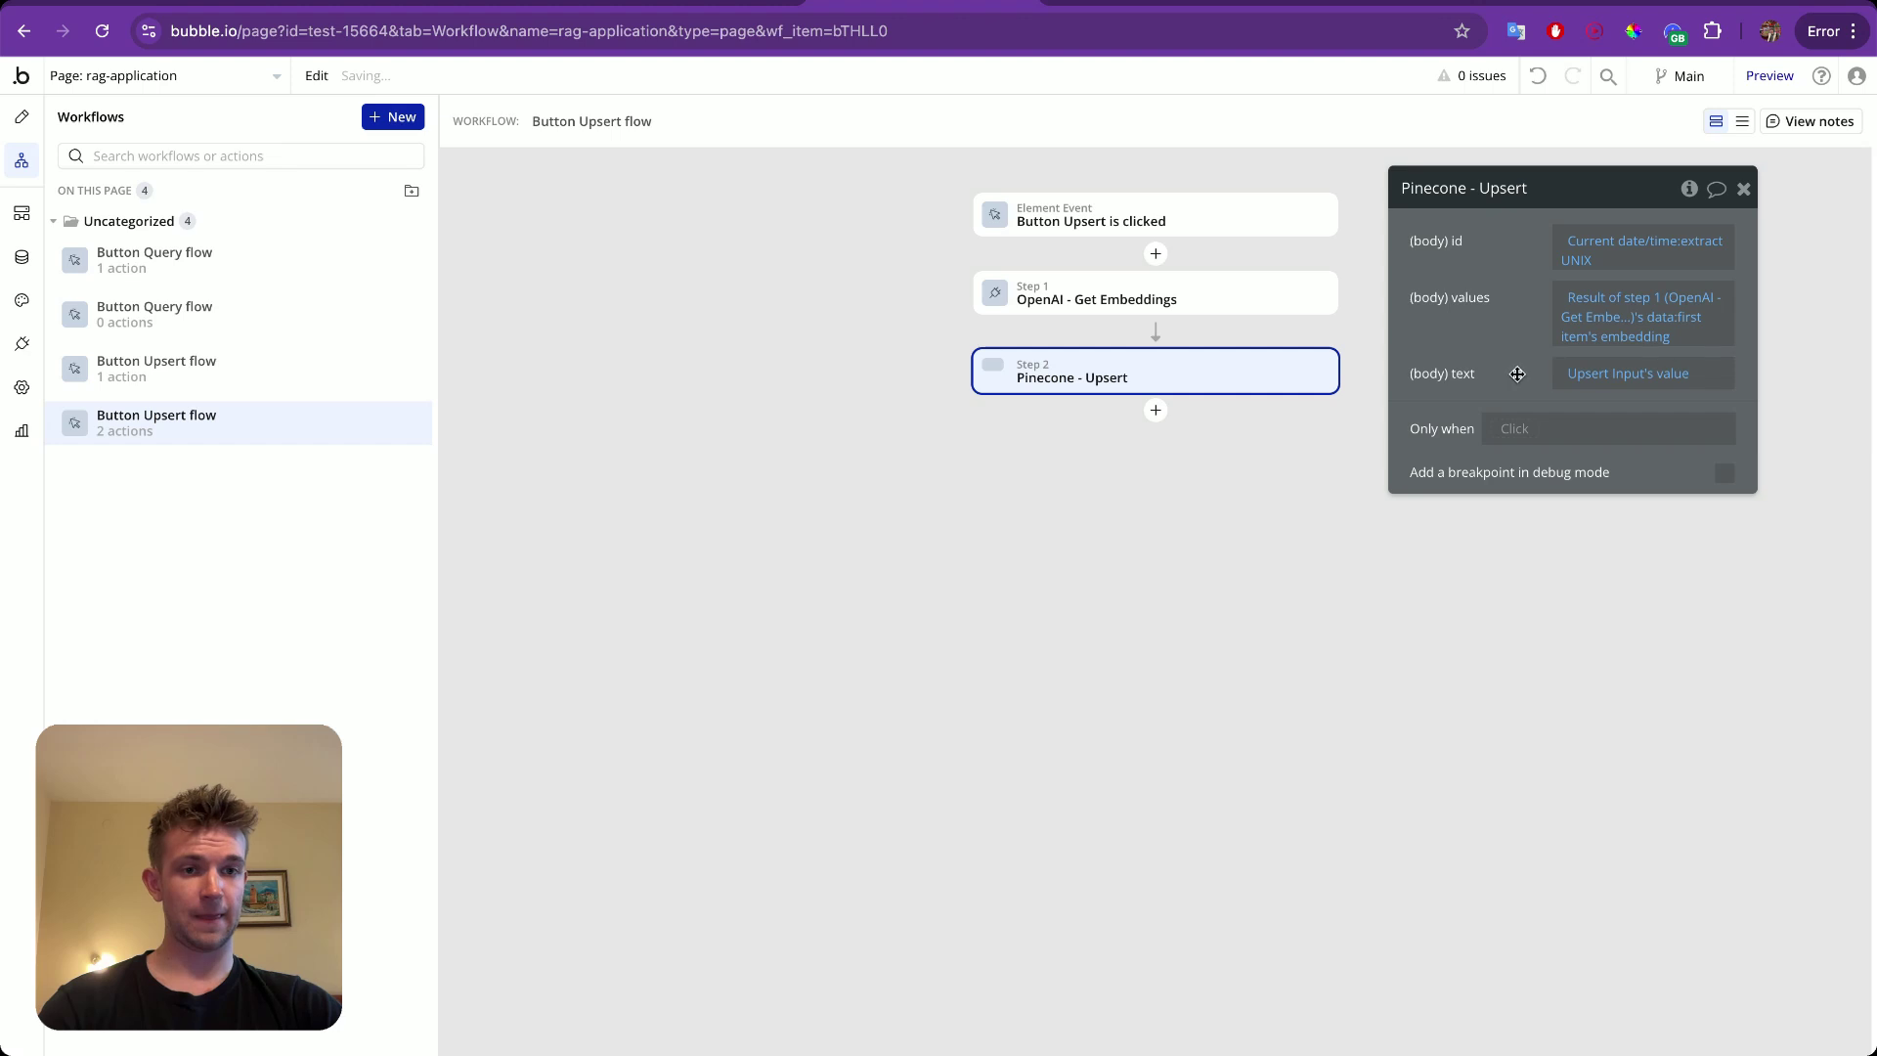
Add a Toasty Free notification action after the Pinecone - Upsert step.
click(1155, 411)
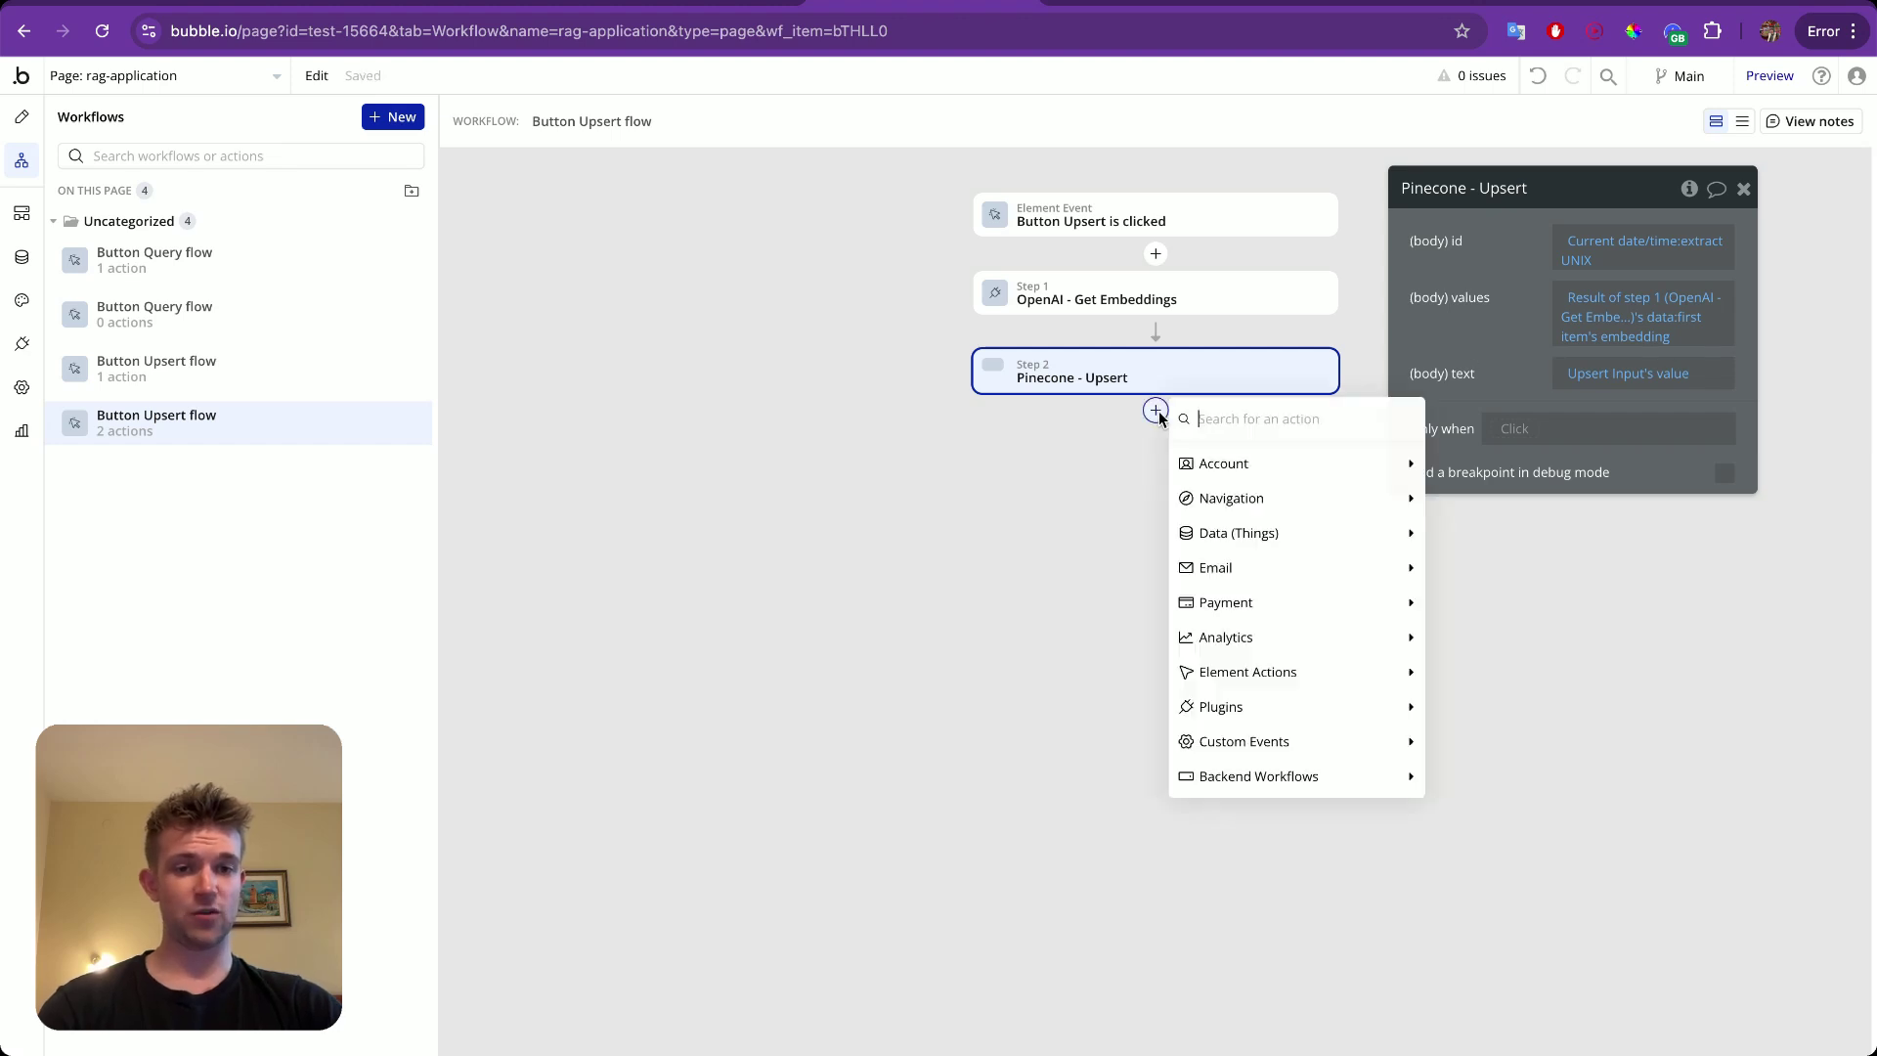
text(toast)
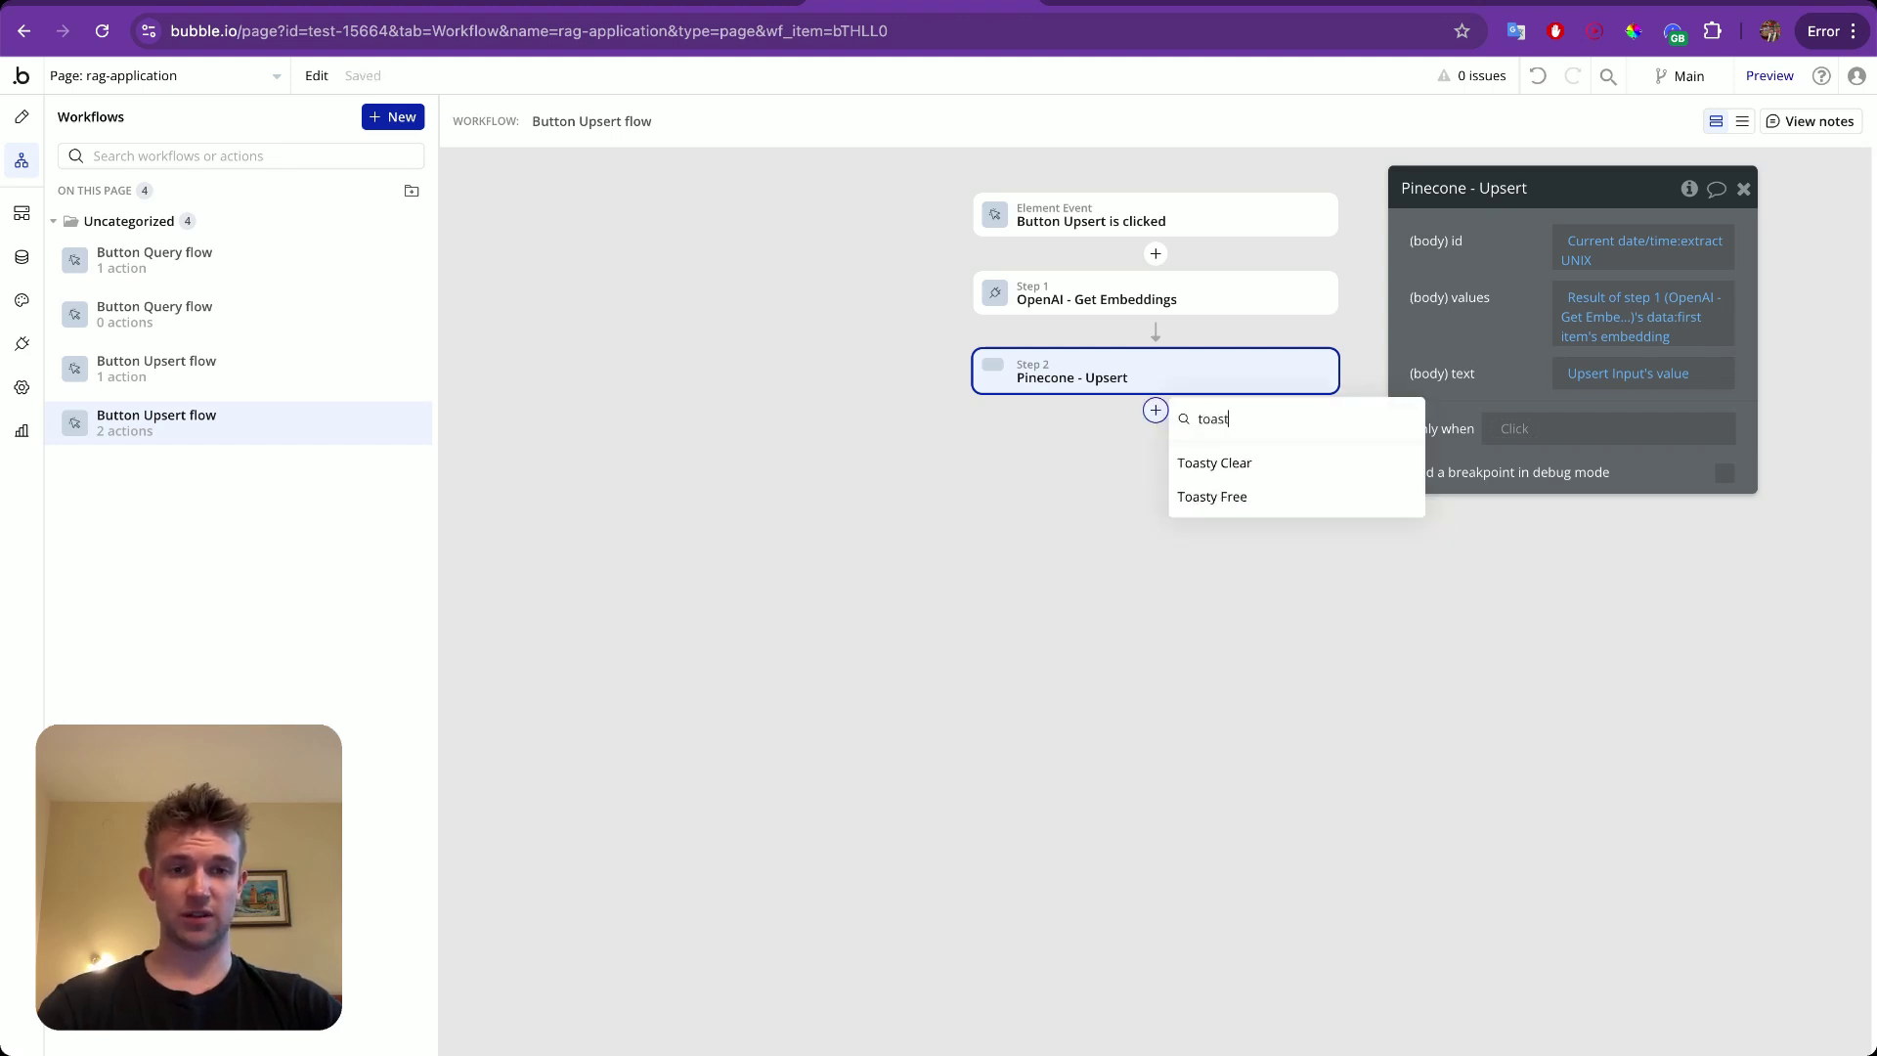
click(1195, 497)
Configure the Toasty Free notification with type Success and title Upserted, and clear its default text.
click(1558, 256)
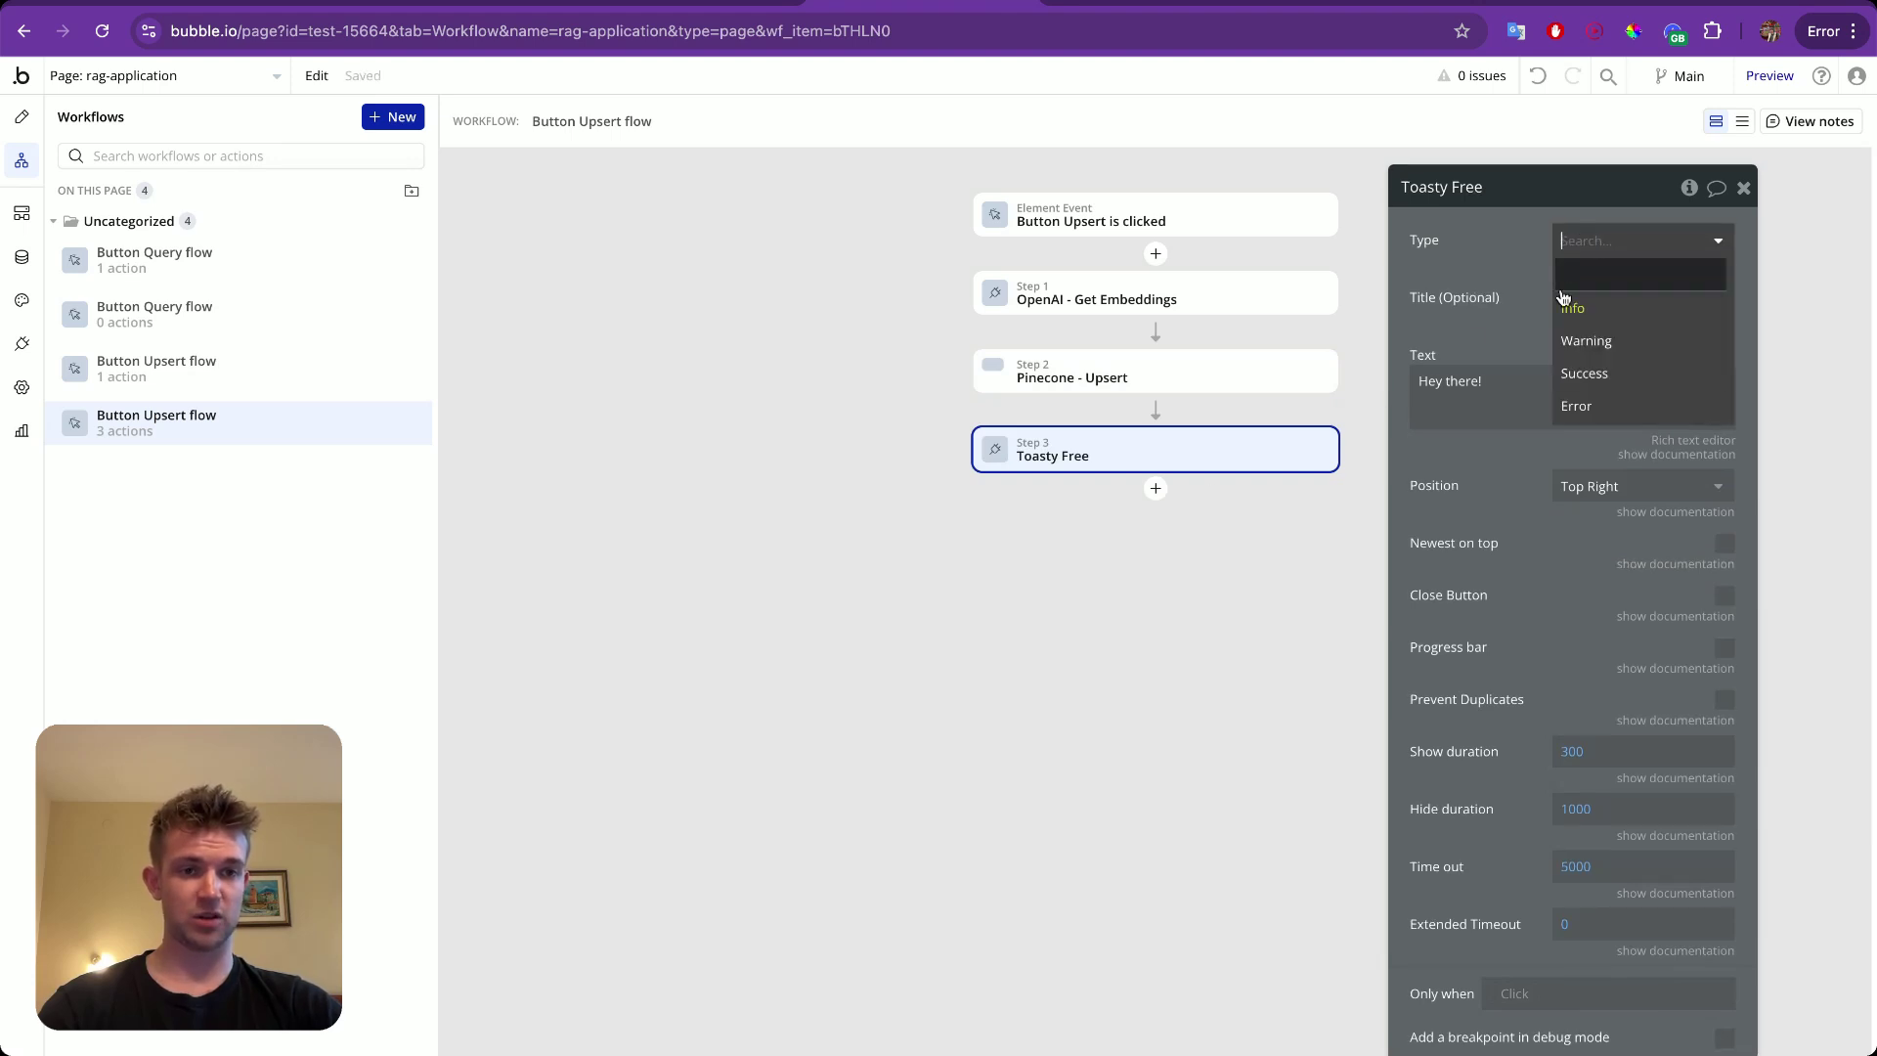
click(1577, 370)
click(1603, 293)
text(U)
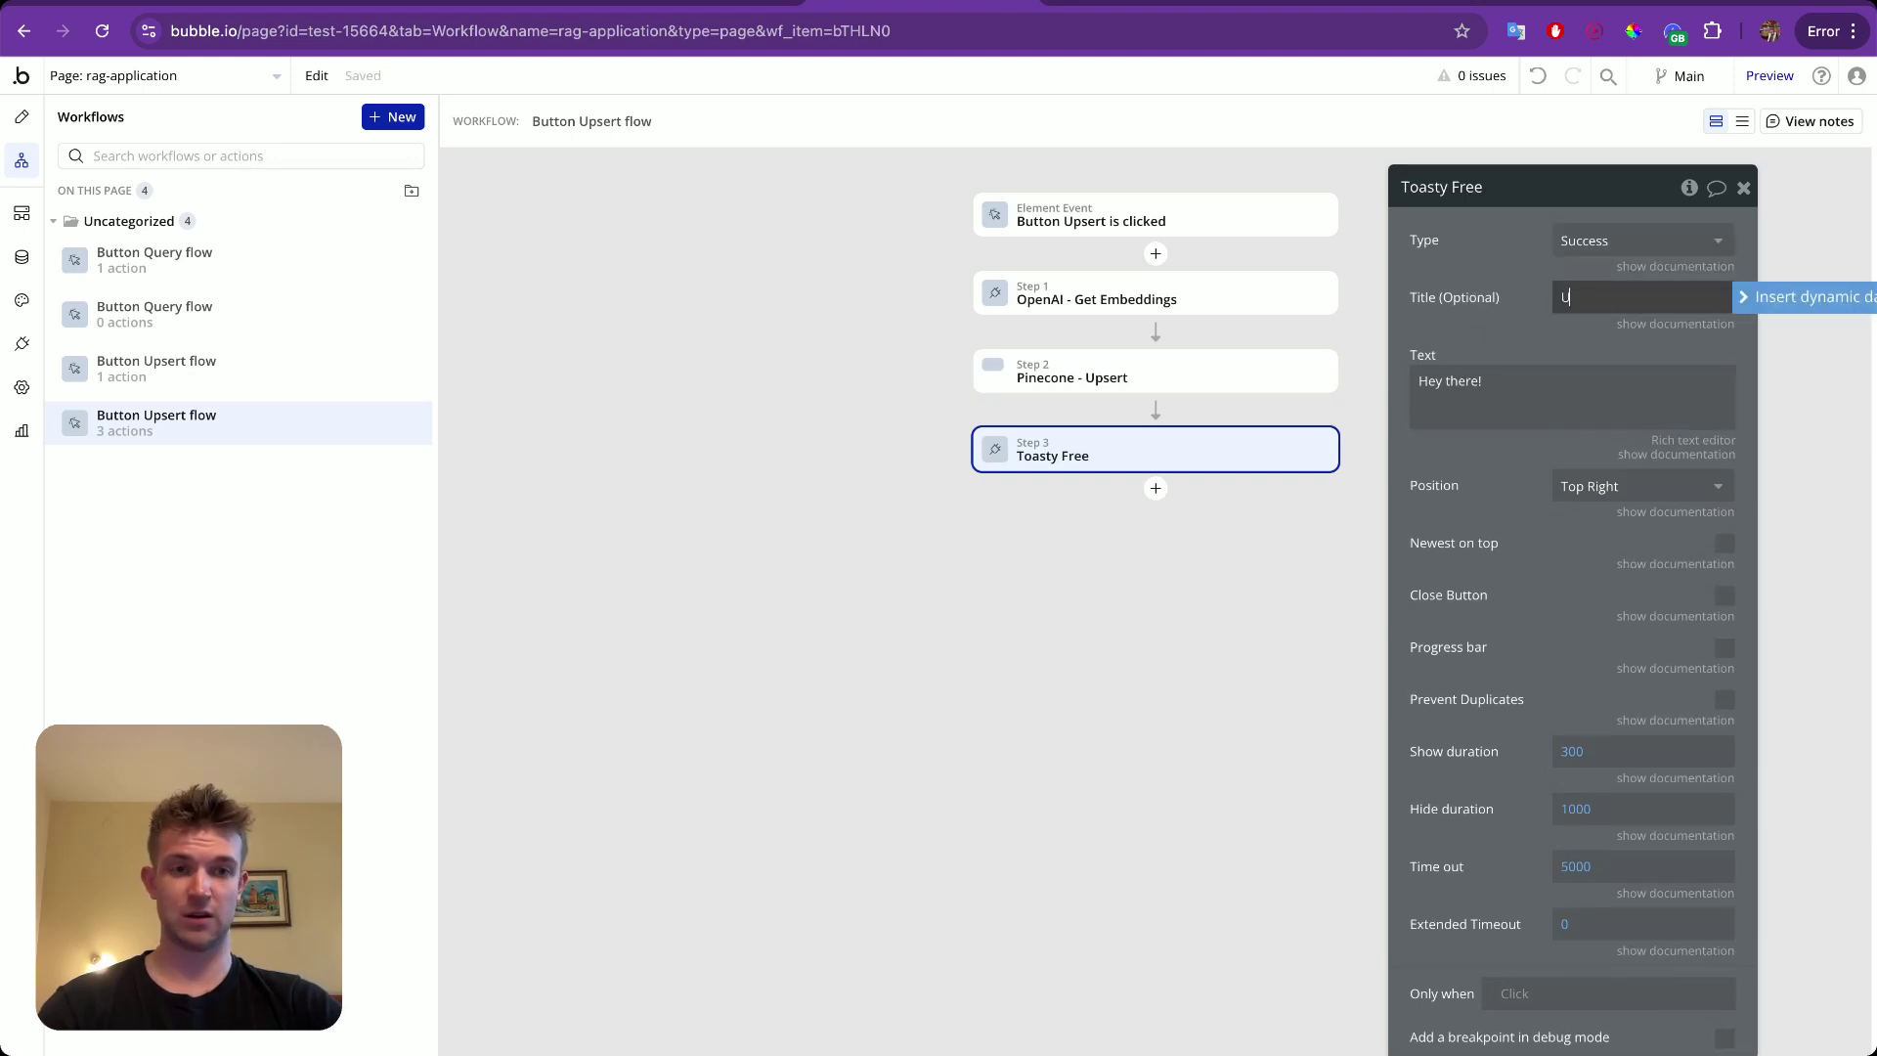
text(pserted)
triple_click(1500, 385)
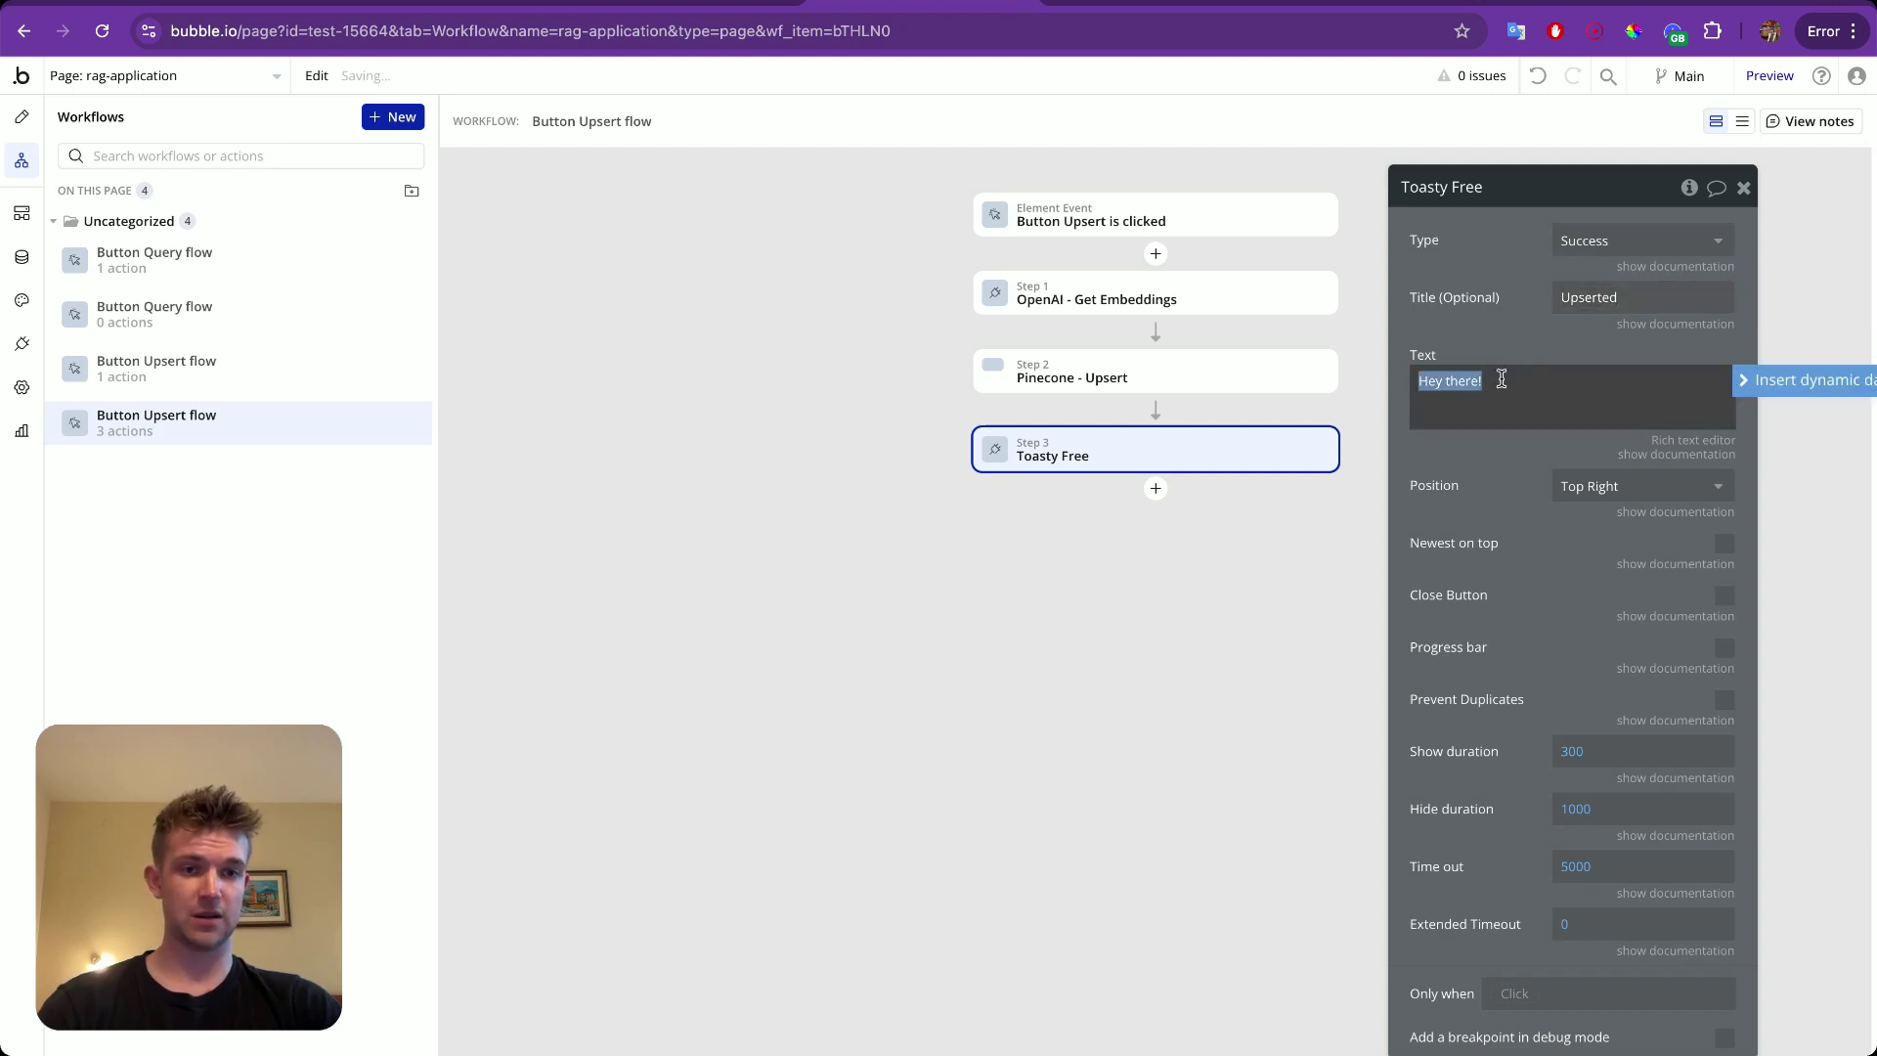
key(BackSpace)
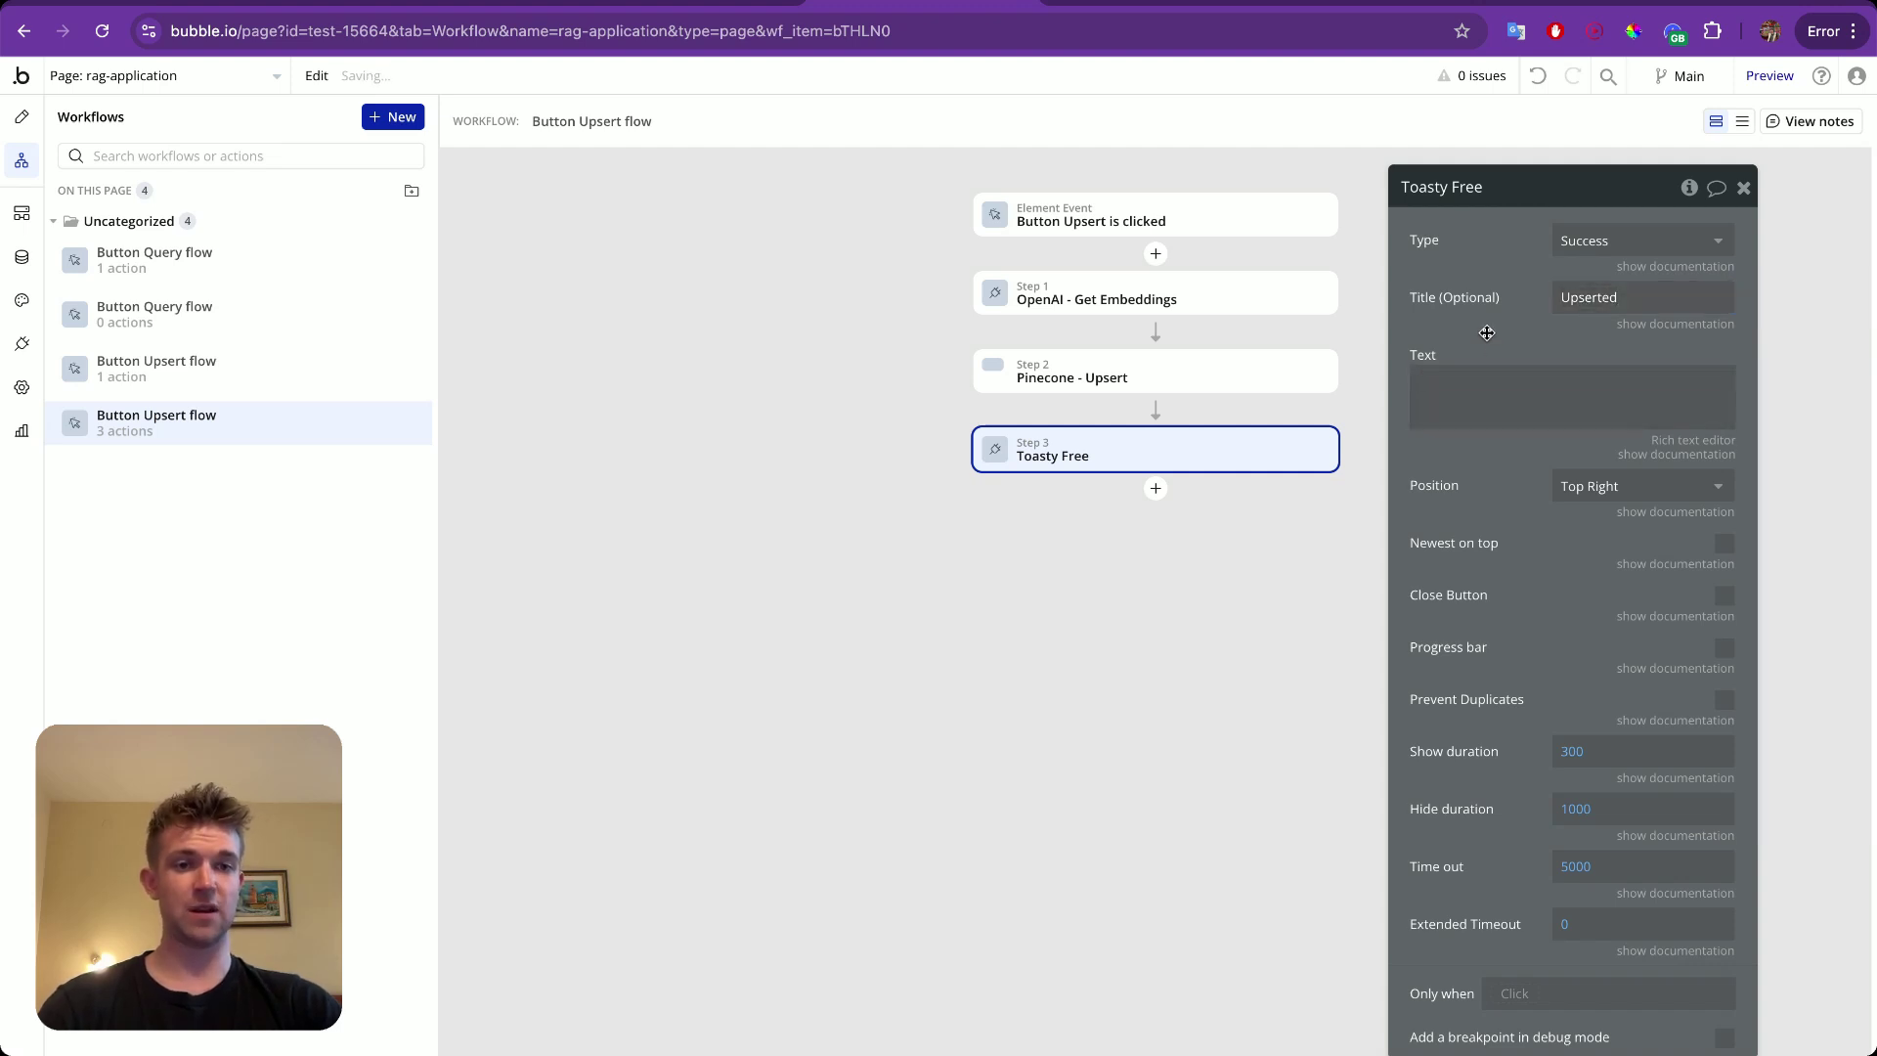
Add a Reset relevant inputs action after the Toasty Free step in the Button Upsert workflow.
click(21, 343)
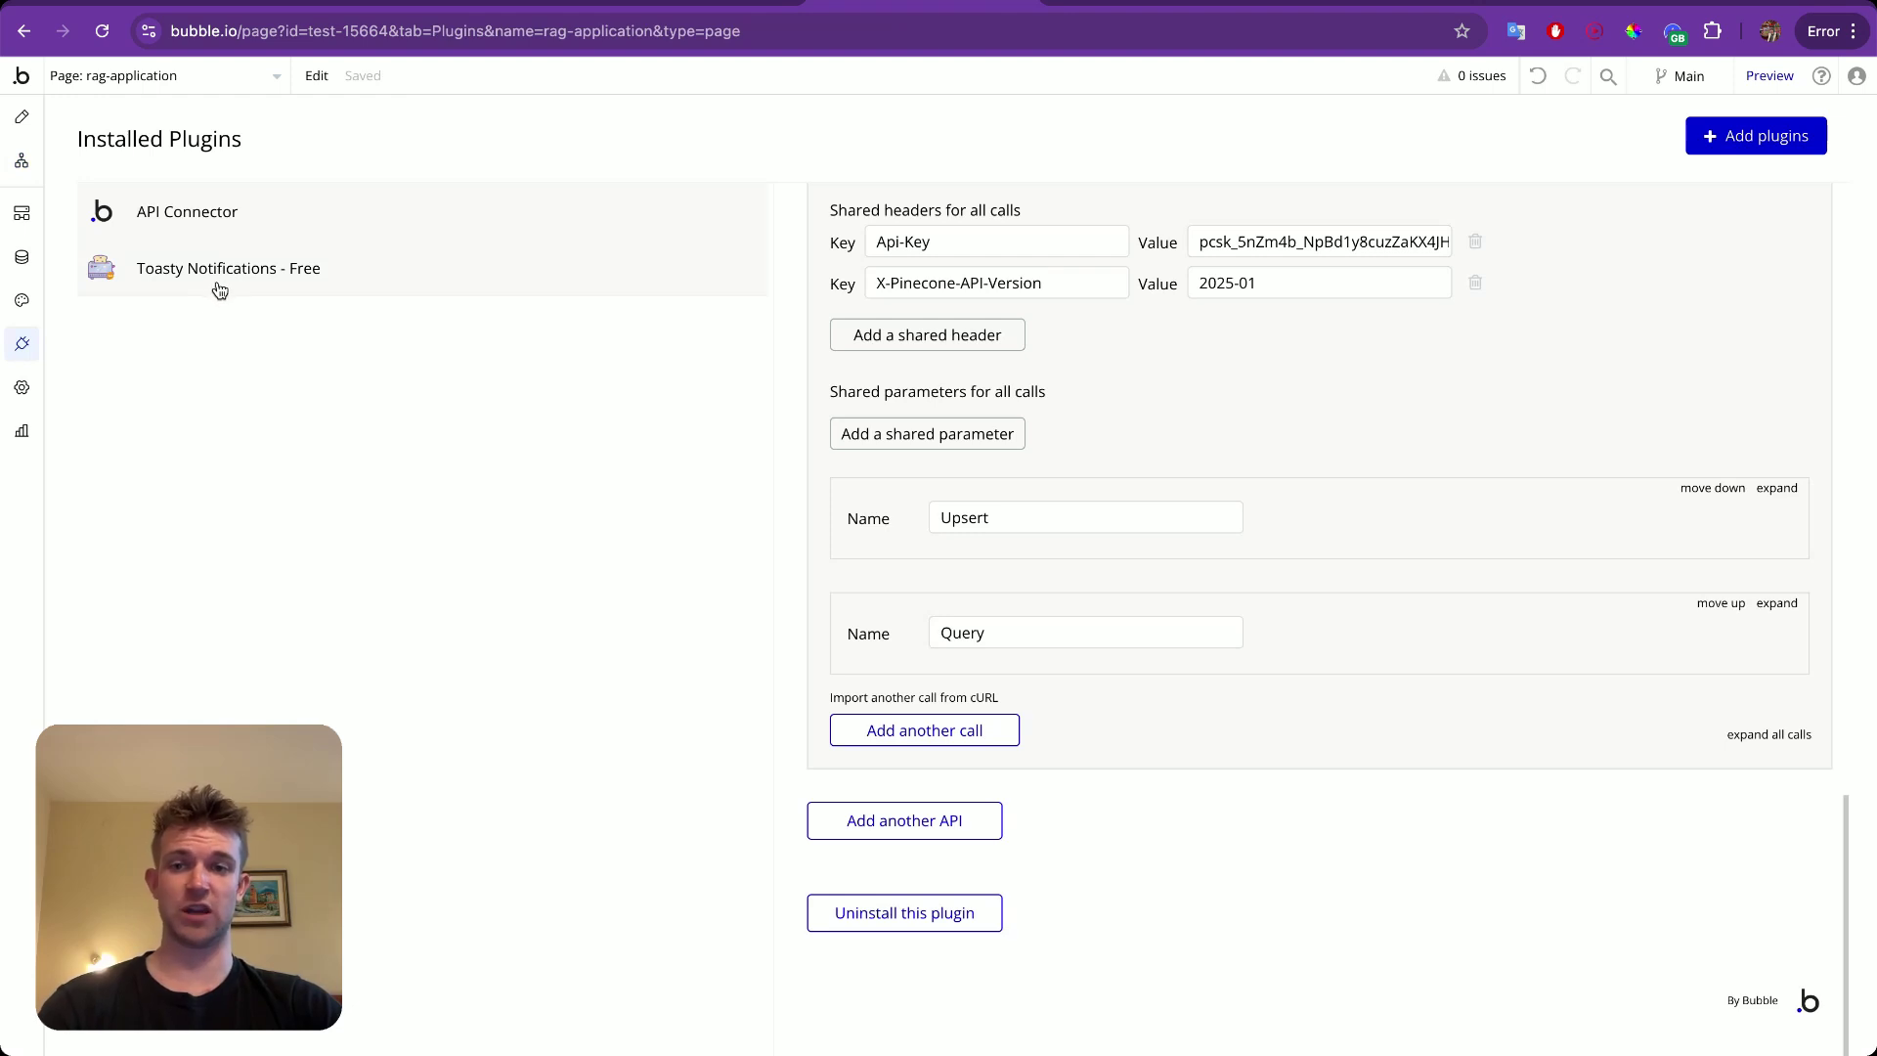
click(24, 119)
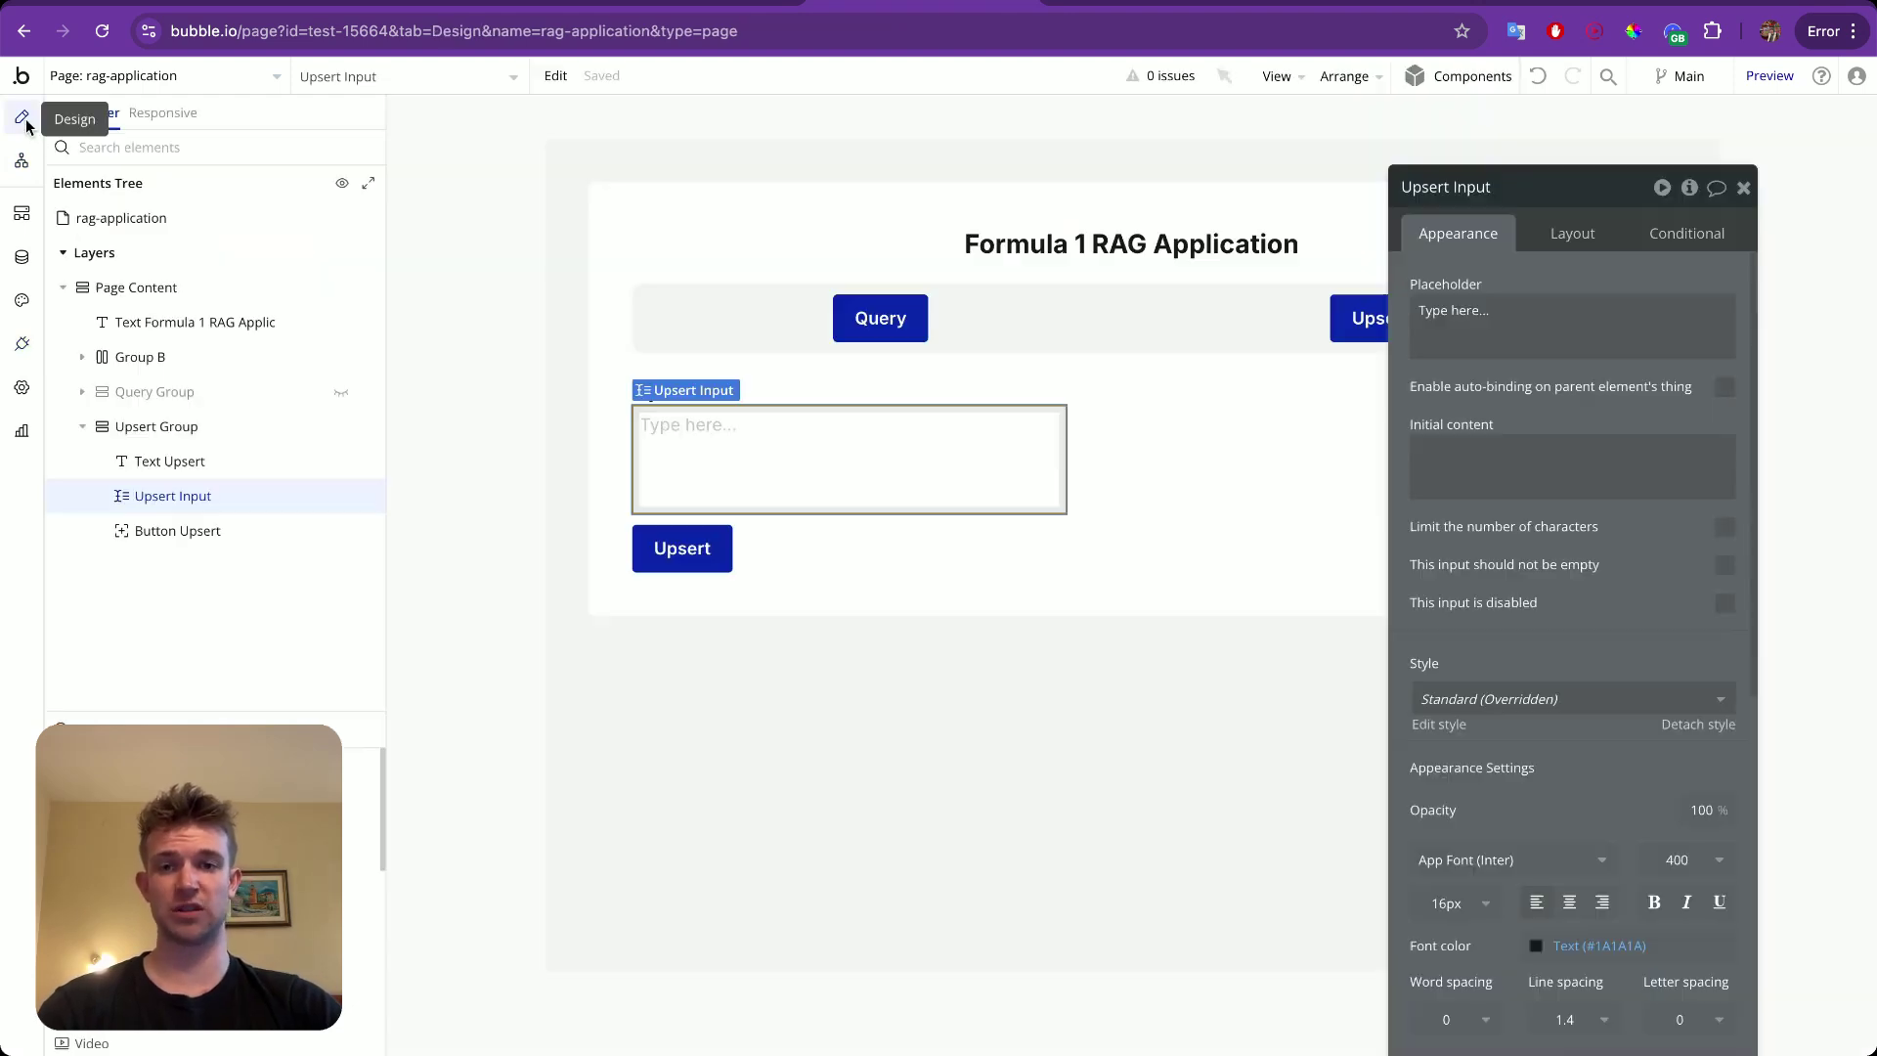
click(25, 172)
click(1155, 488)
text(re)
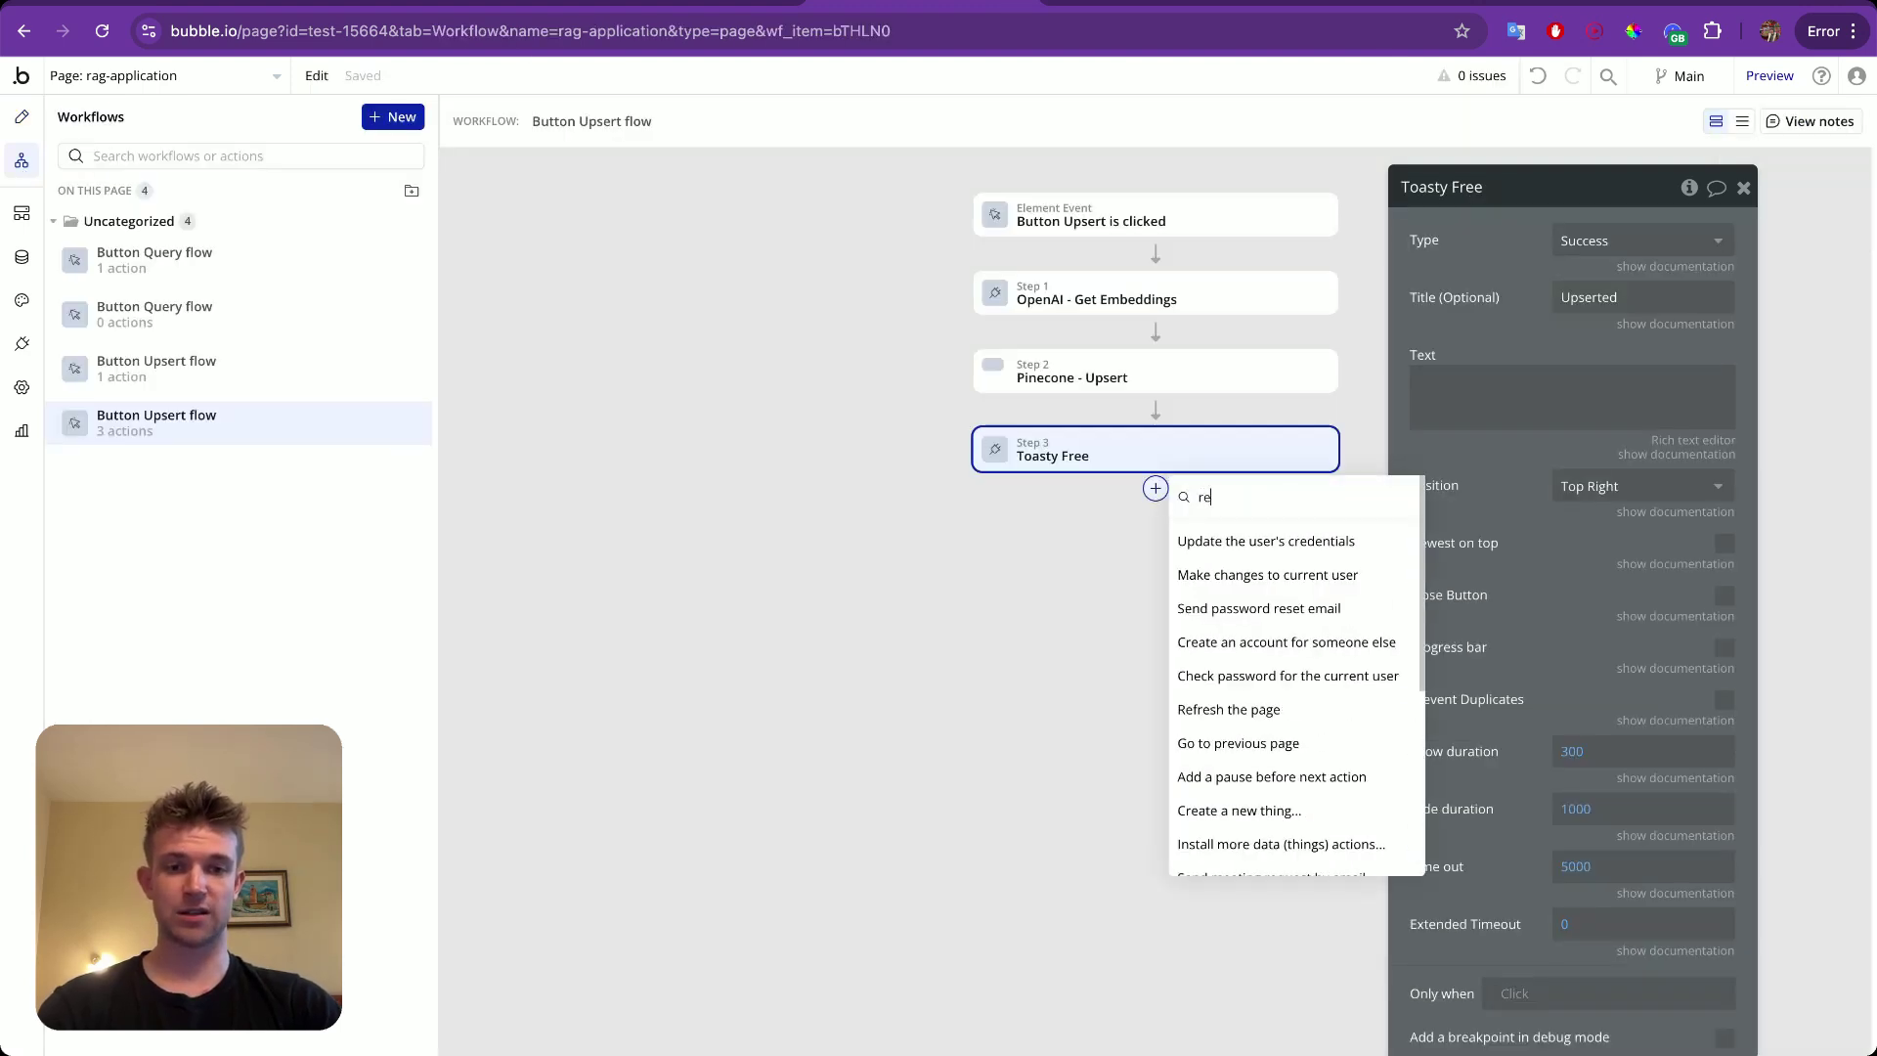
text(set)
click(1234, 572)
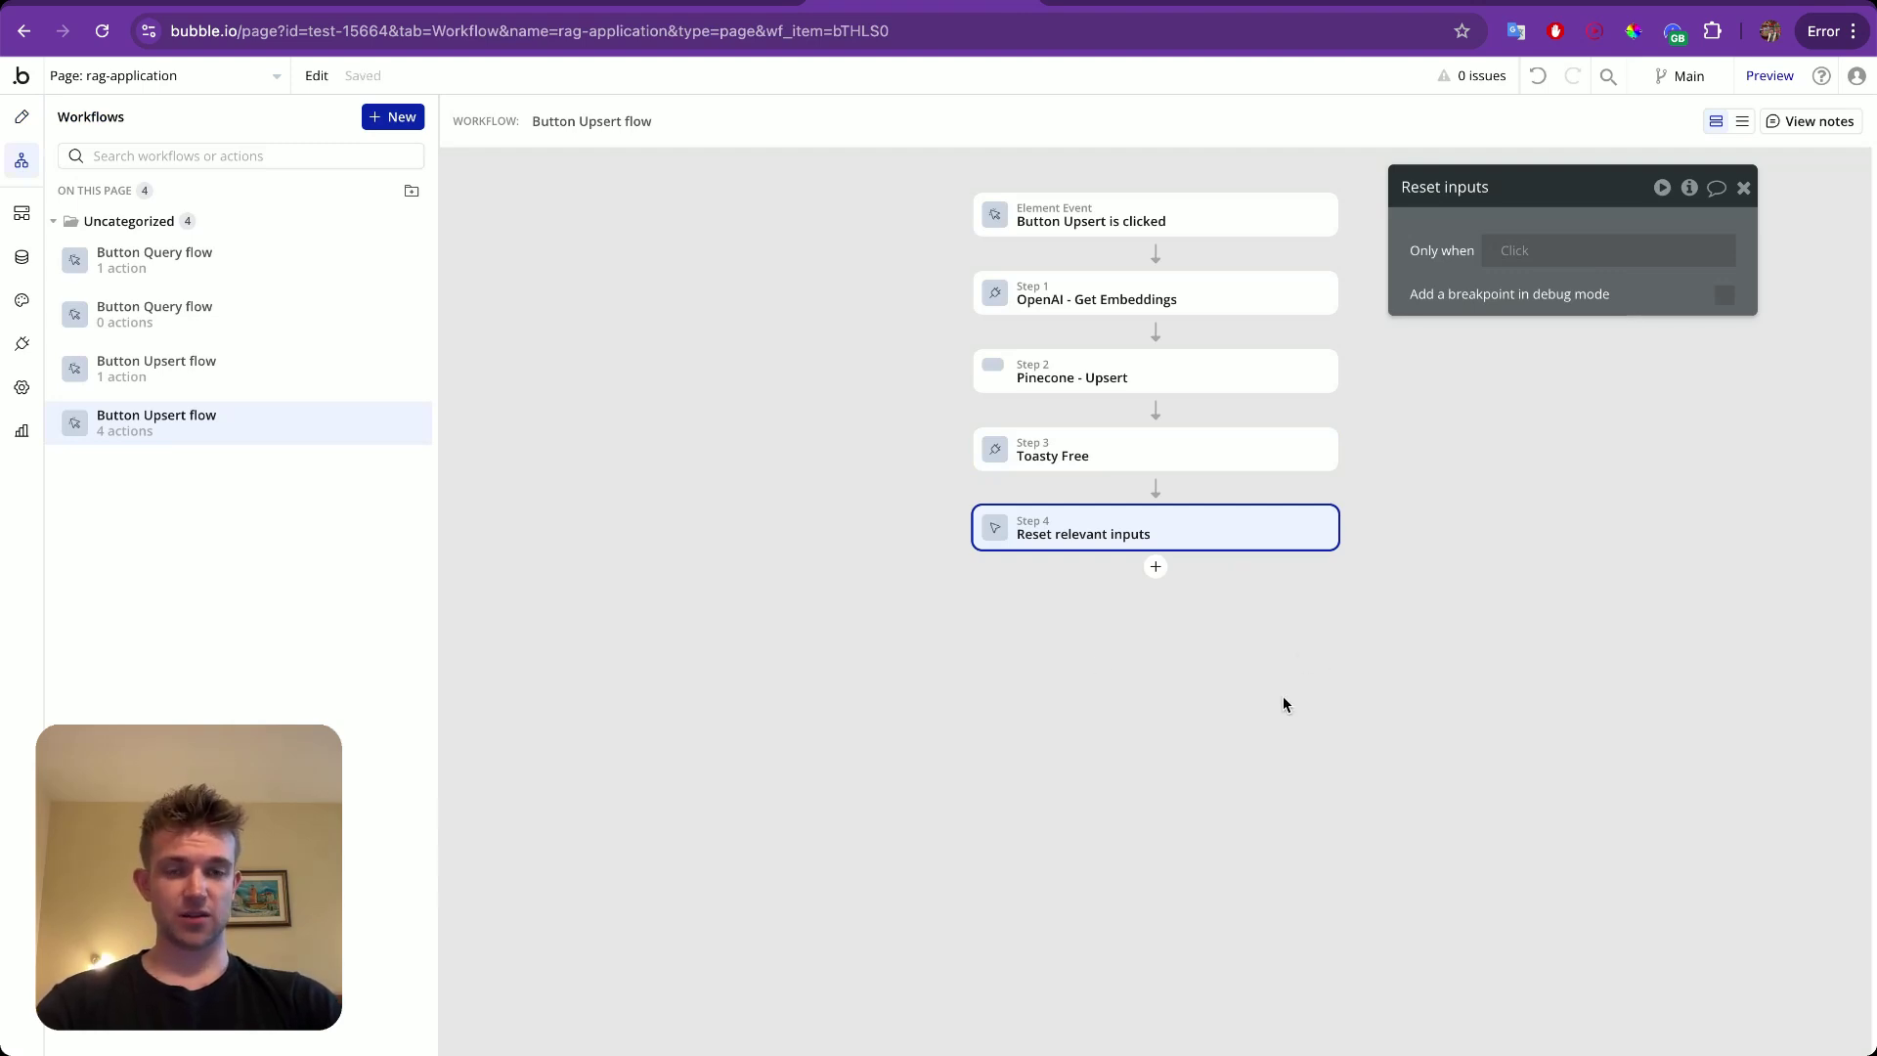
Switch to the running app preview, refresh it to the latest version and show its Upsert section.
click(21, 115)
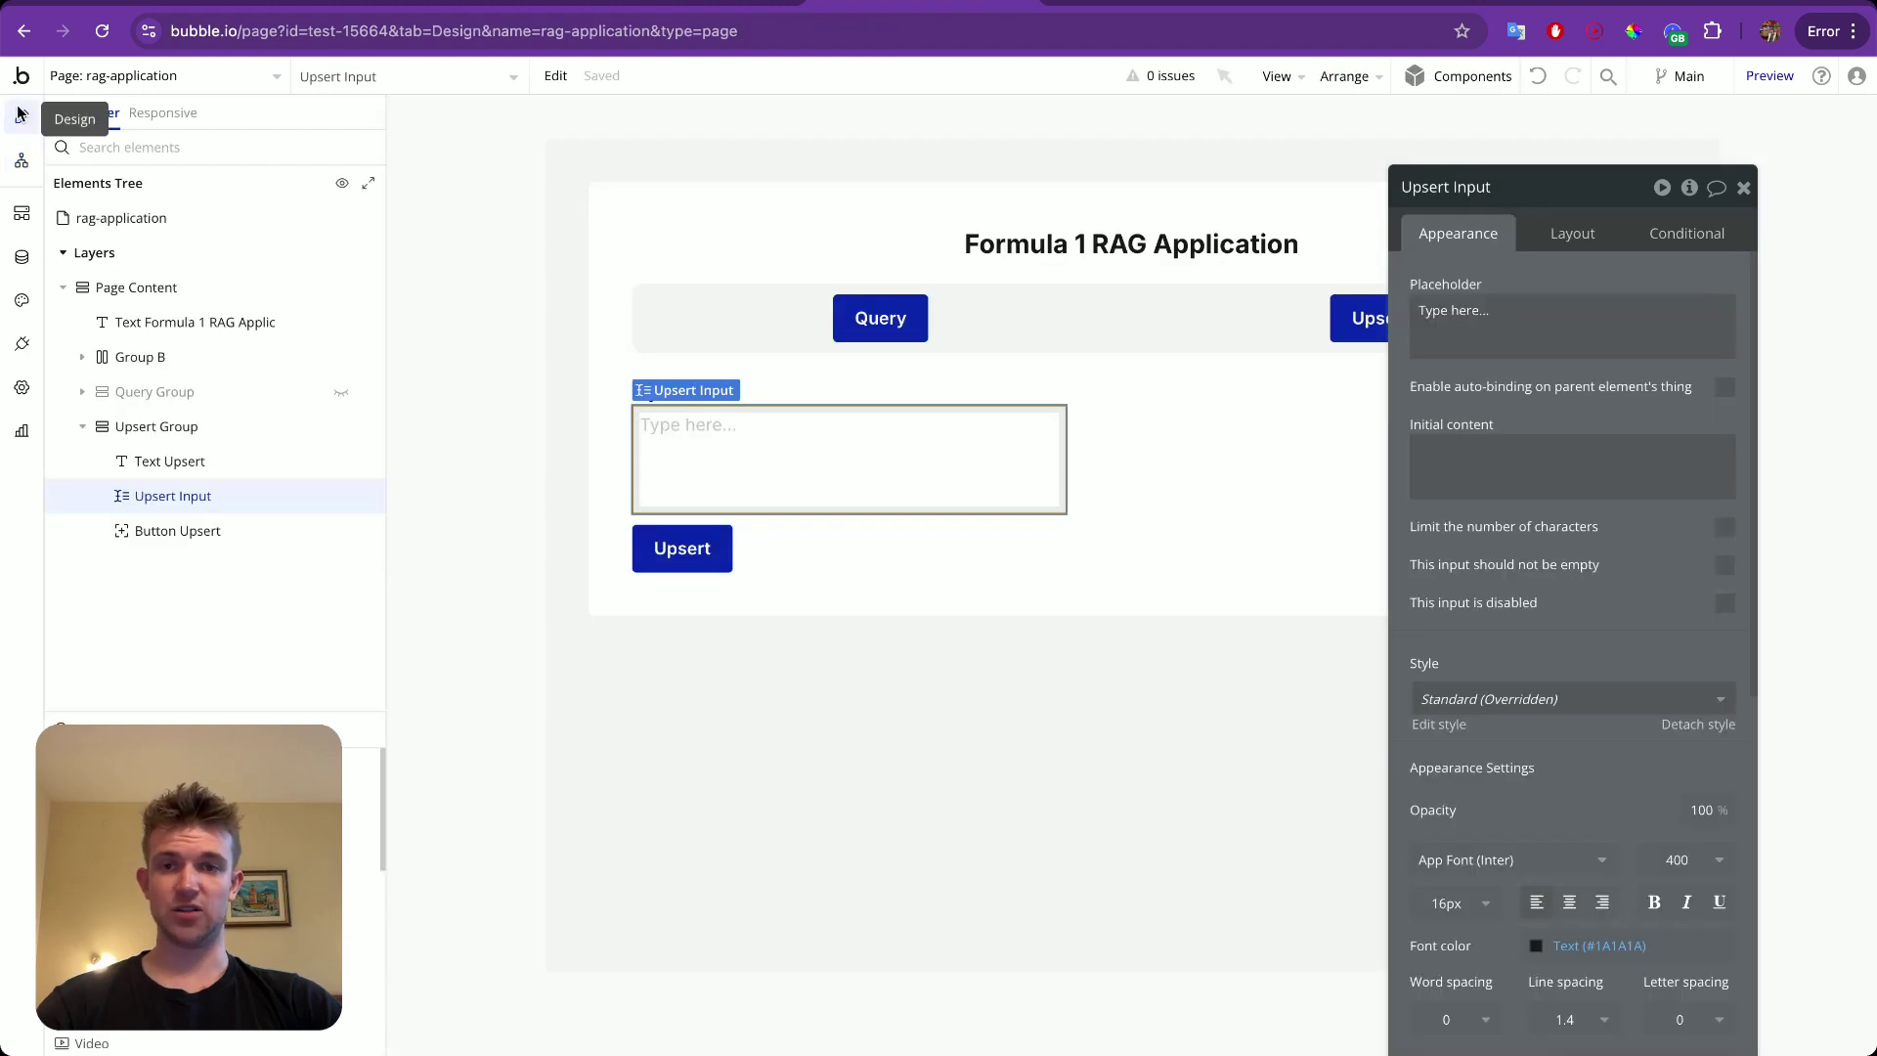
key(ctrl+Tab)
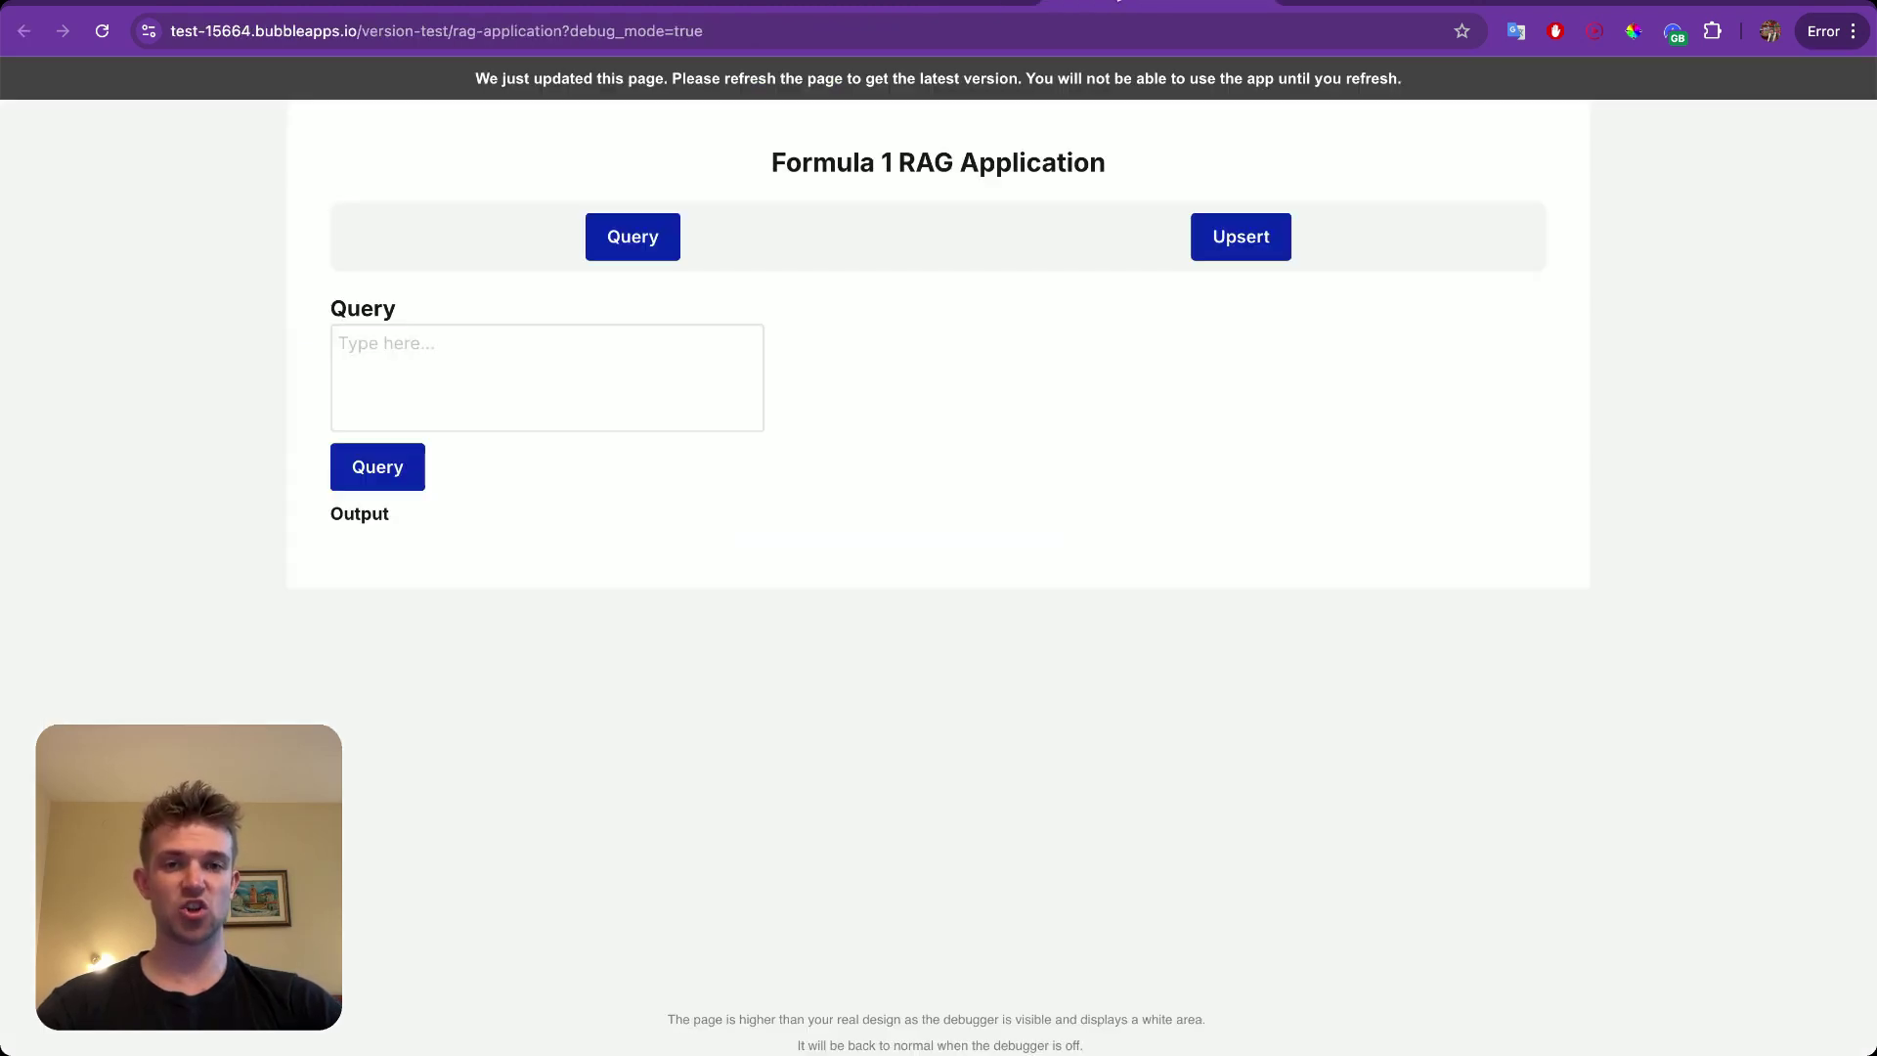
click(1056, 82)
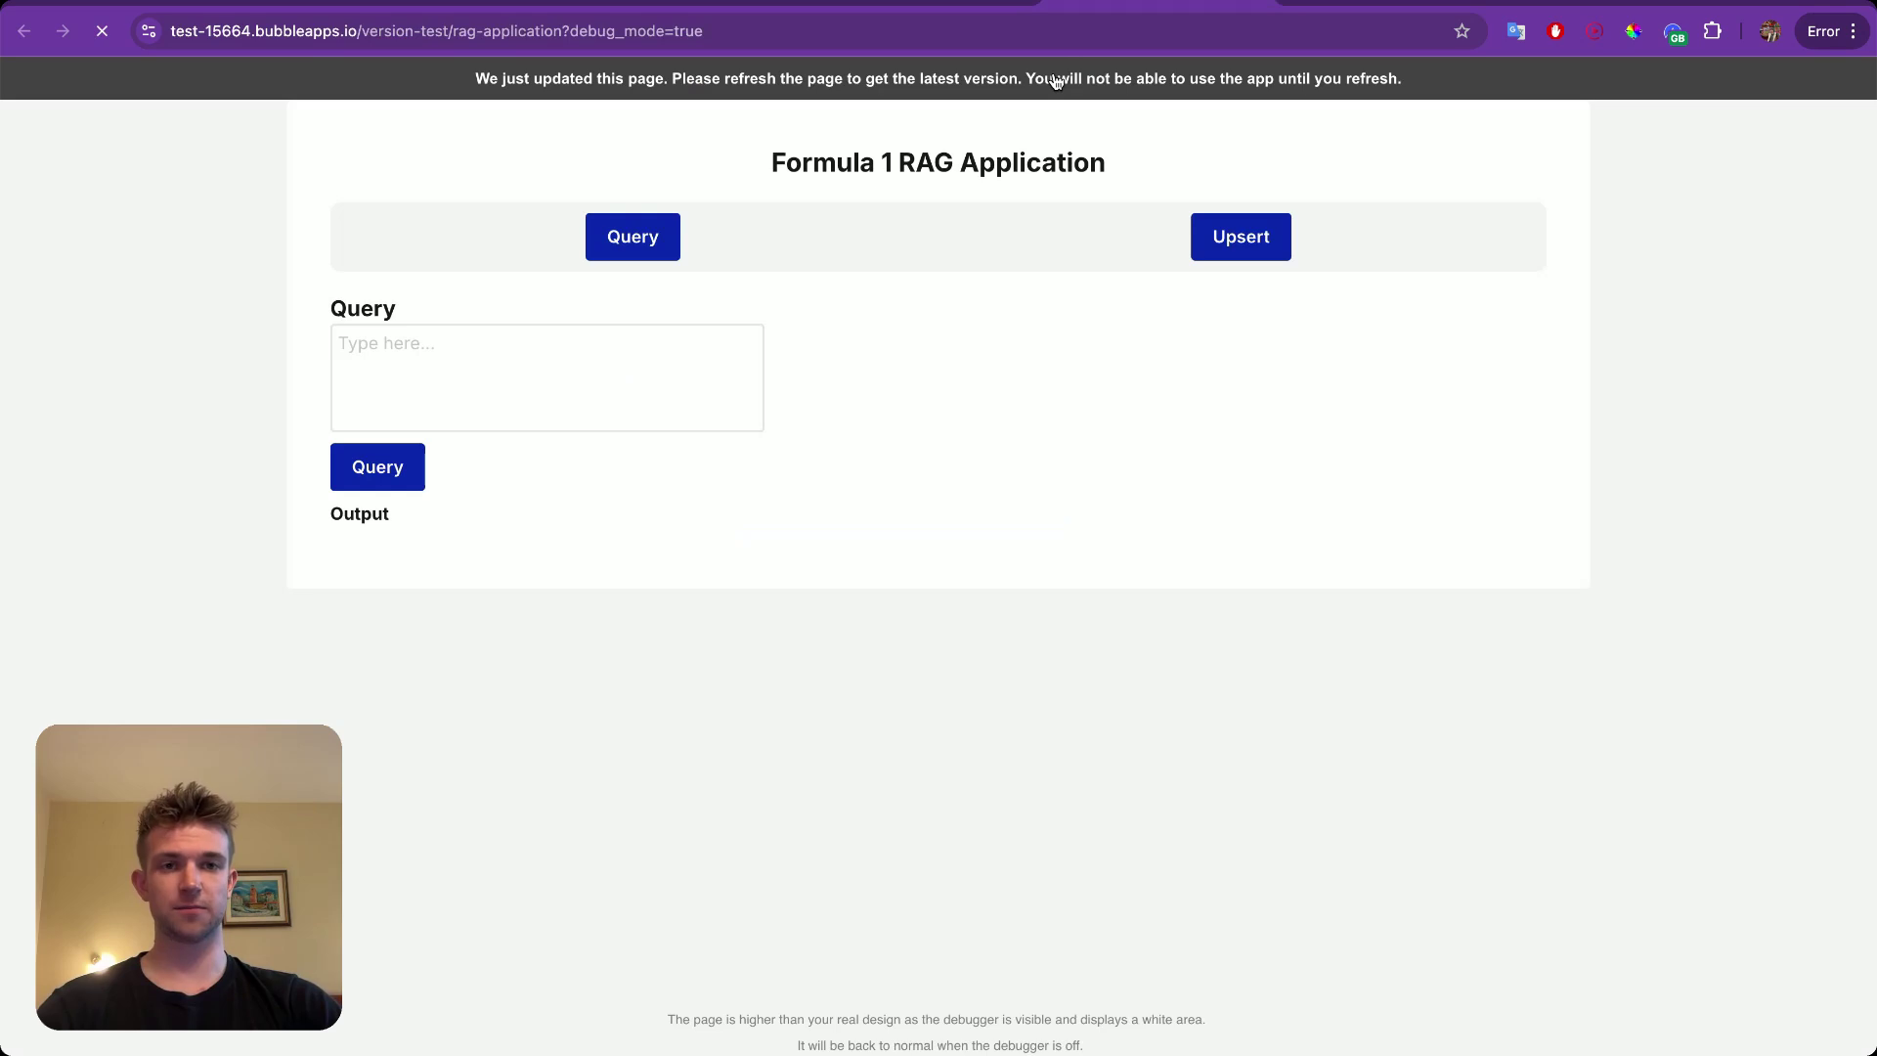
click(1223, 238)
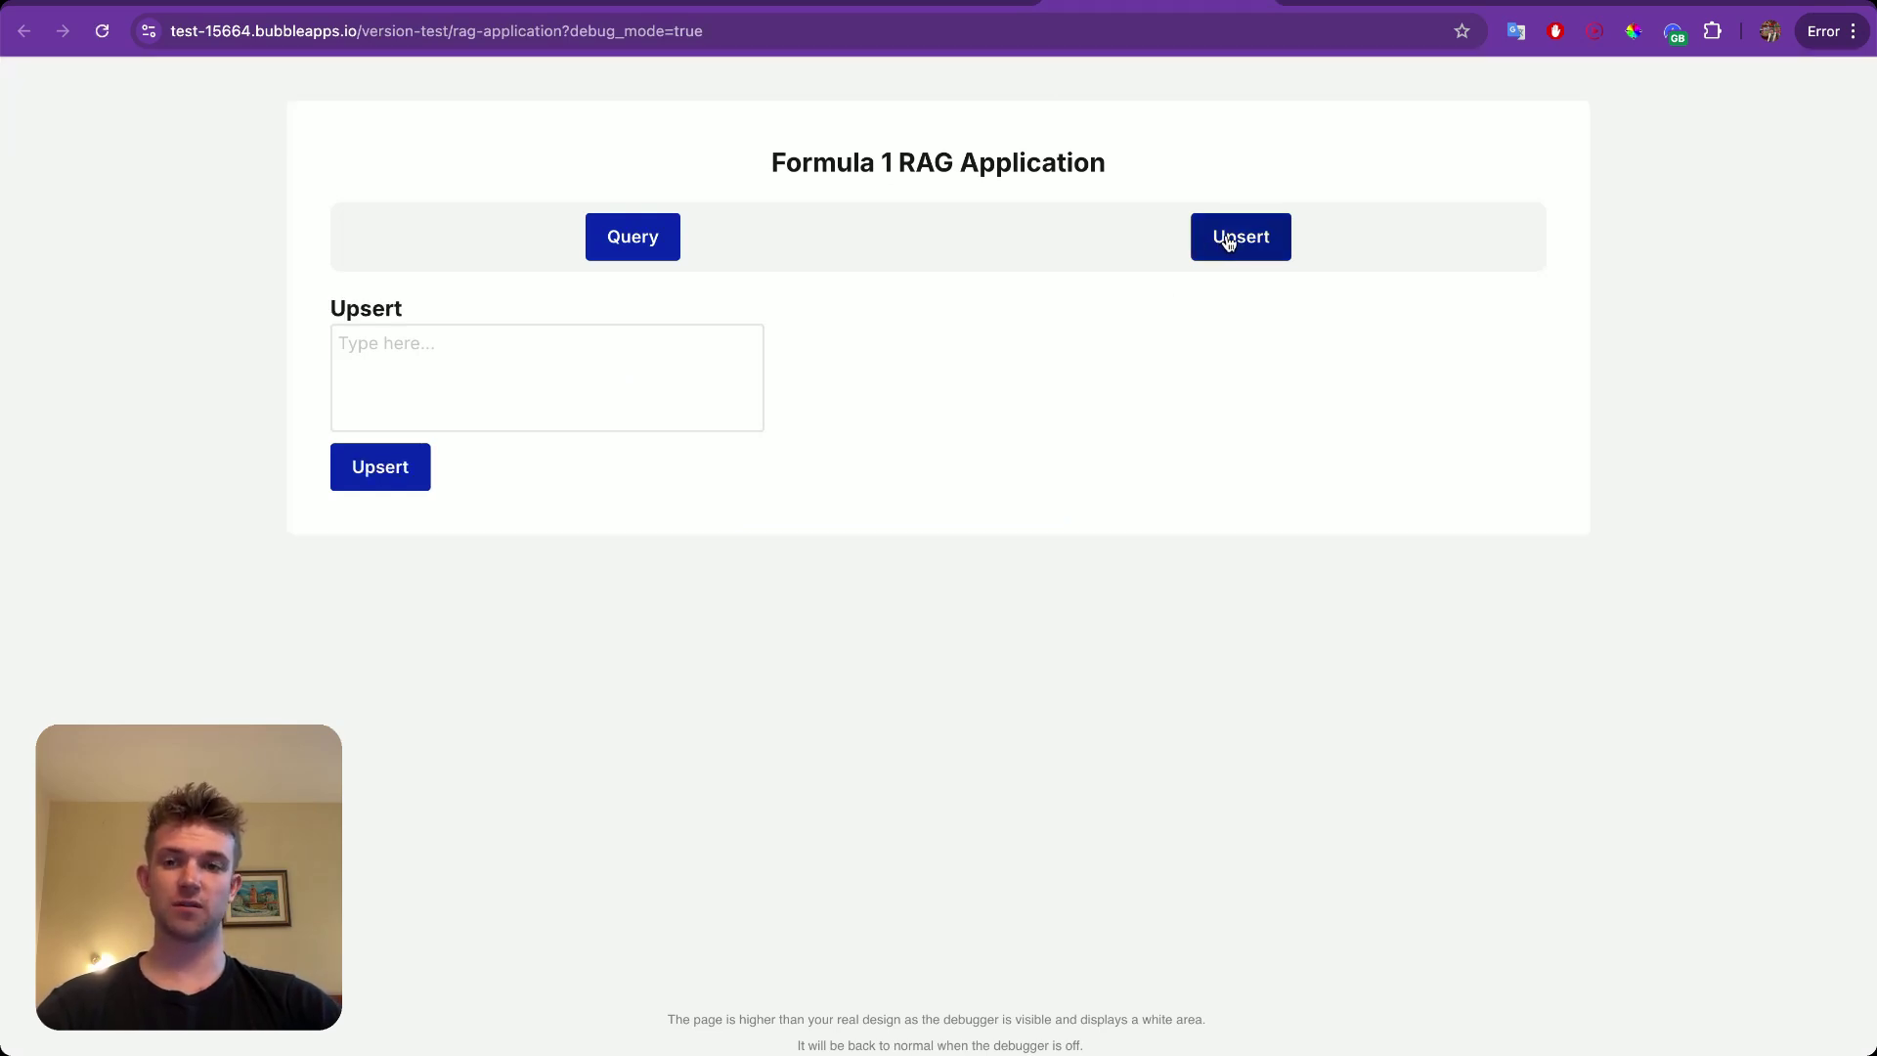
Fill the Upsert input with the paragraph on Max Verstappen's 2024 World Championship season and submit it for upserting.
click(498, 362)
text(Max Verstappen - The Dutch sensation continued his dominant streak in 2024, securing his fourth consecutive World Championship title with Red Bull Racing. Known for his aggressive driving style and unparalleled racecraft, Verstappen clinched multiple victories throughout the season, further solidifying his place among F1s elite.)
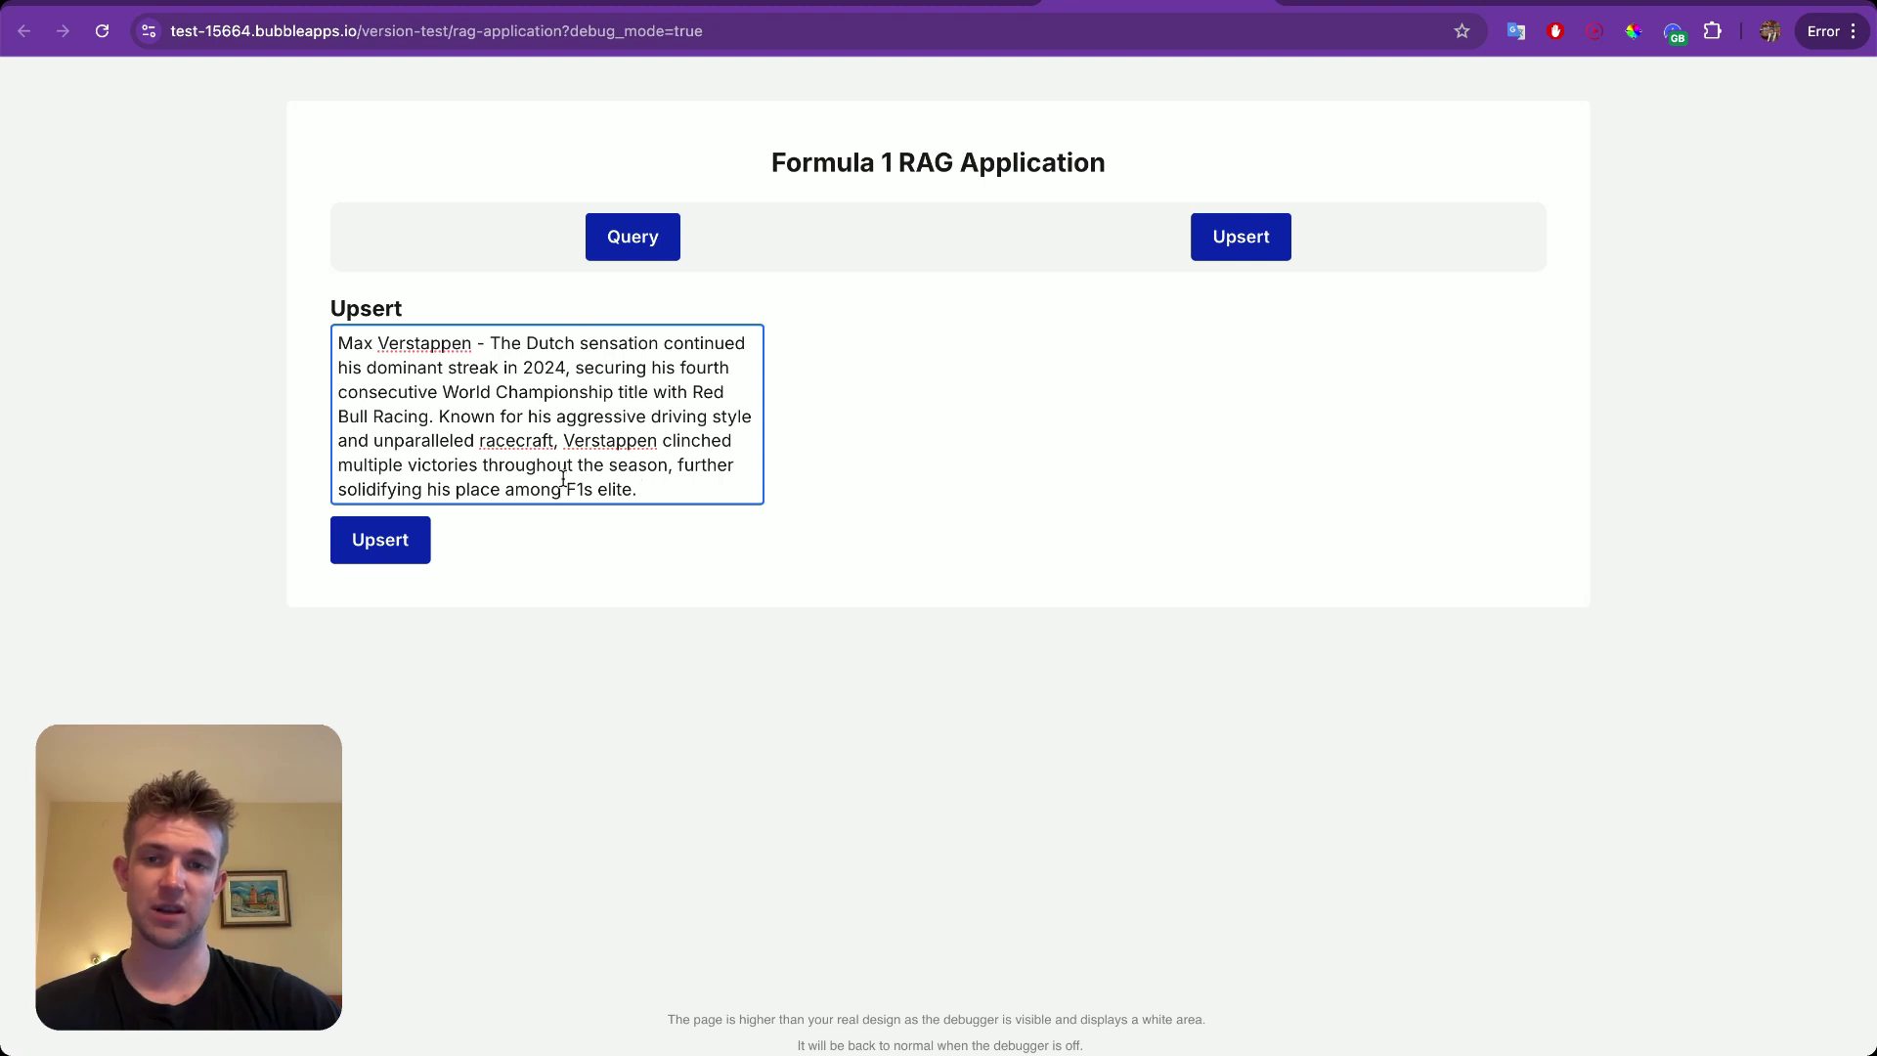
click(578, 545)
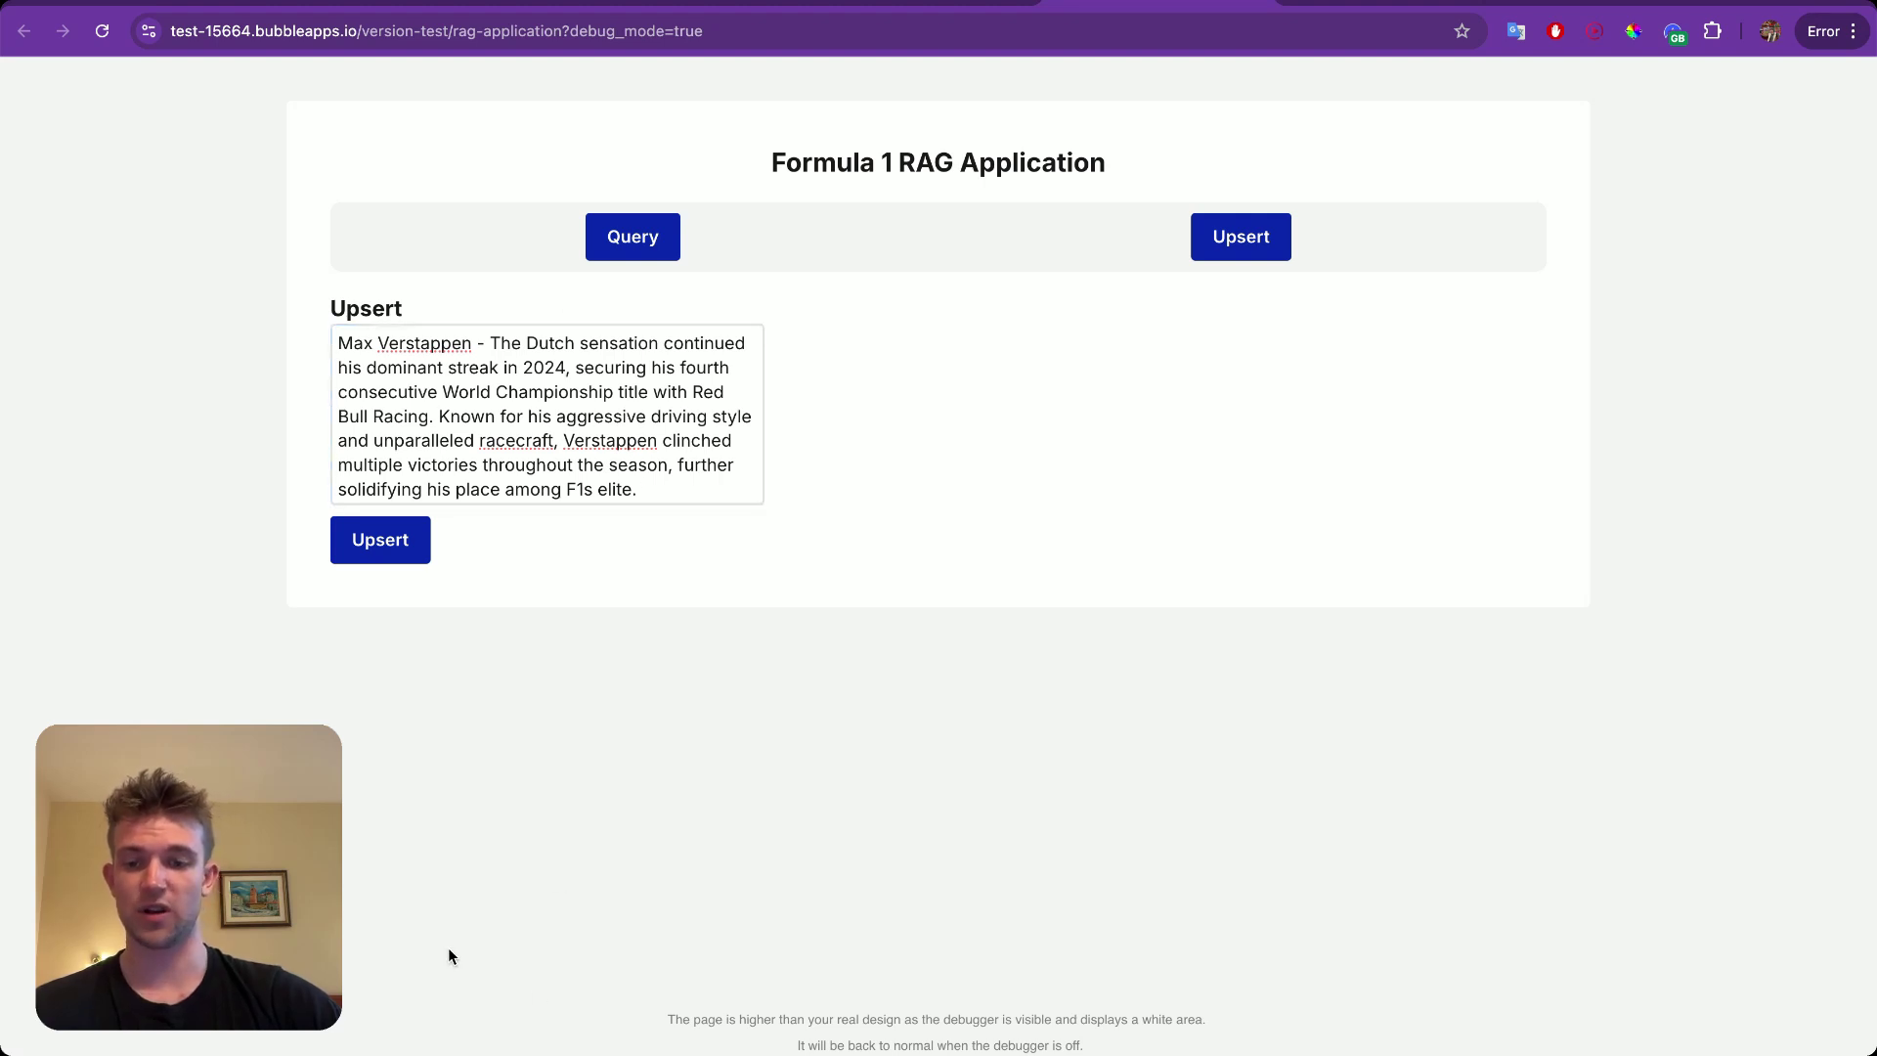
click(415, 543)
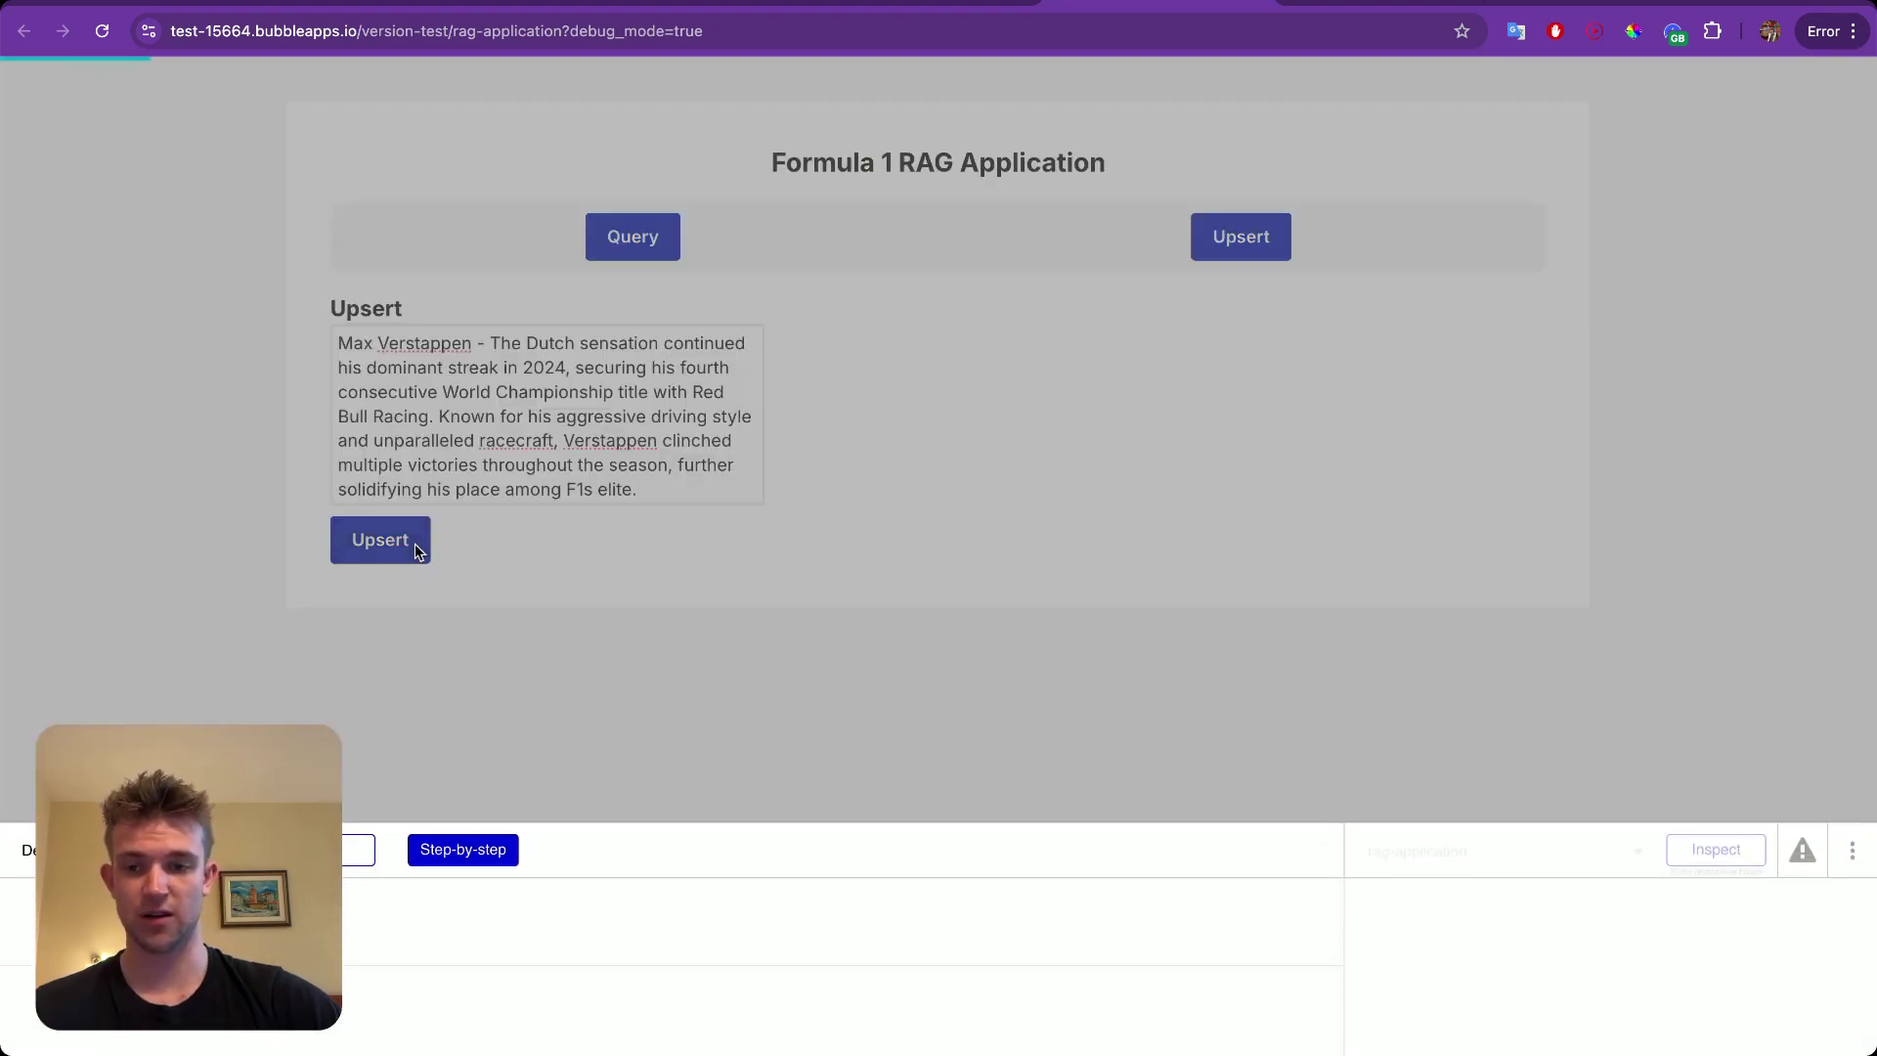
Run the Upsert workflow step by step in the debugger, checking the ingestion_input and the Pinecone - Upsert id, values and text.
click(430, 833)
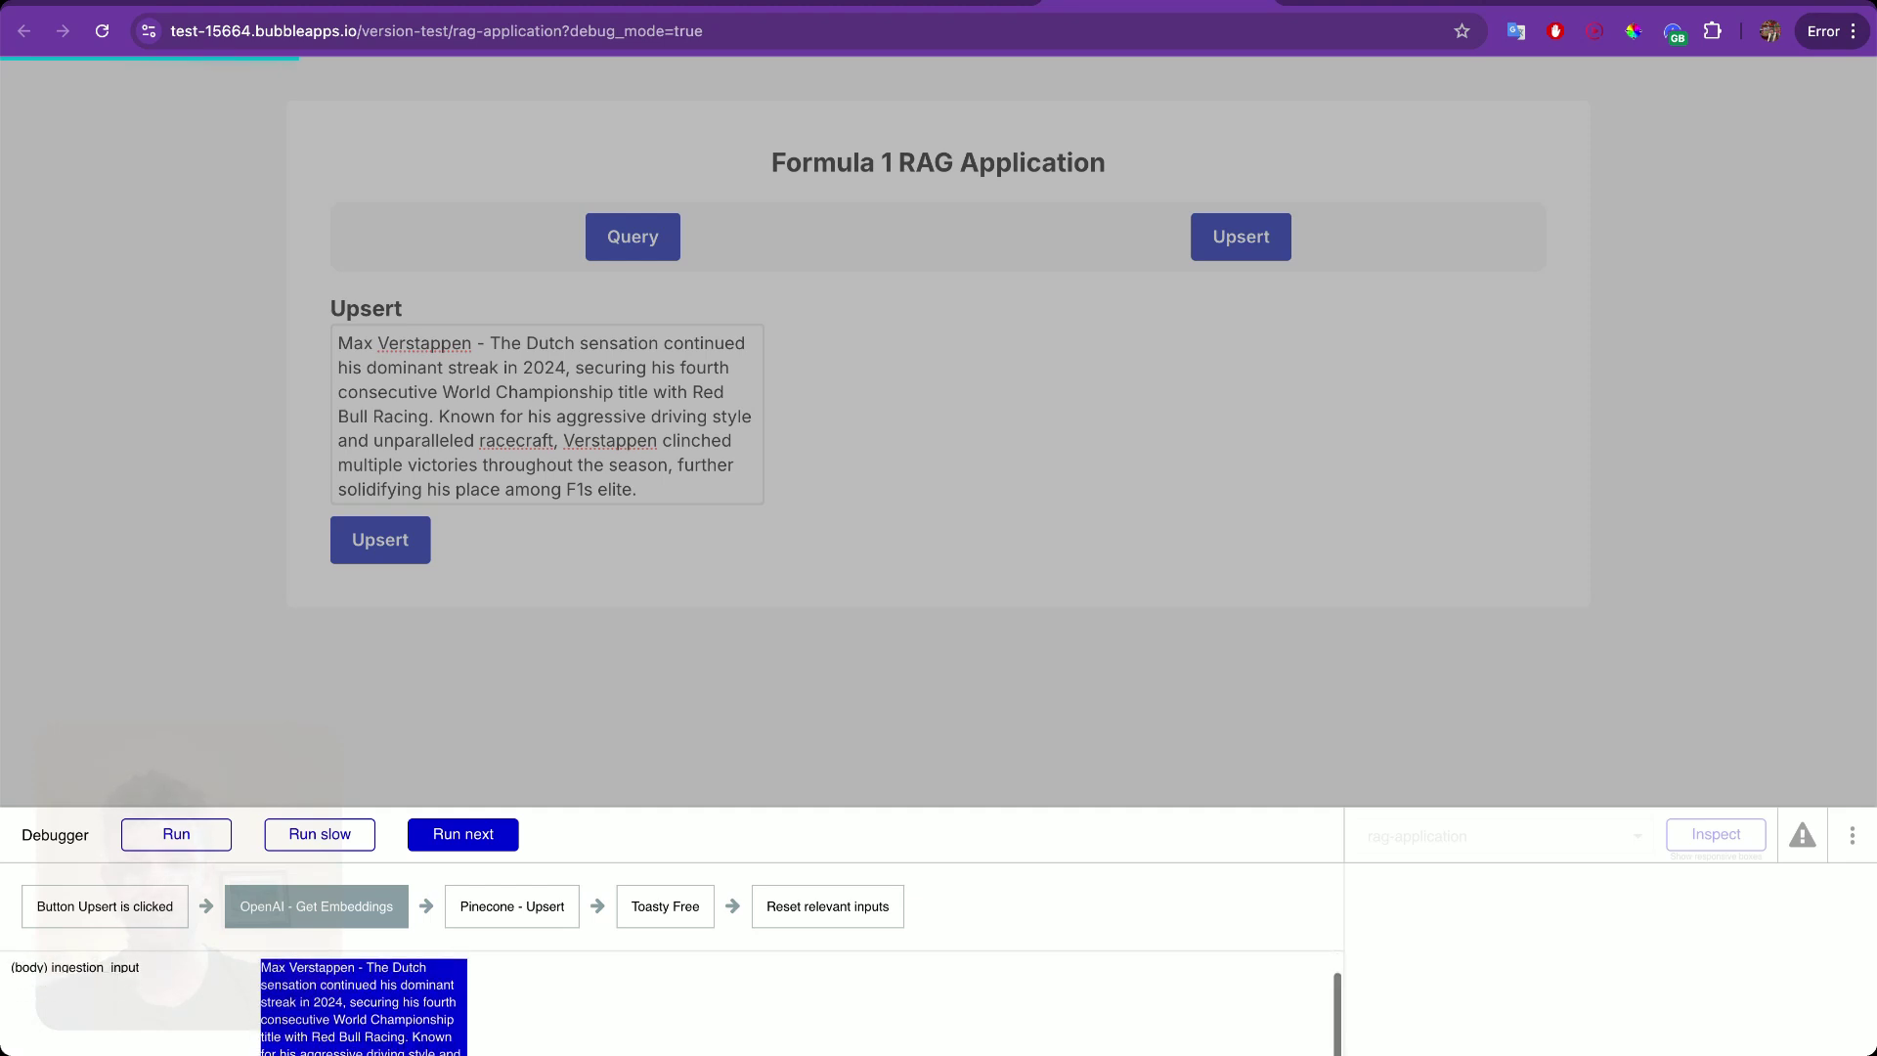
click(458, 847)
scroll(377, 1021, down, 1)
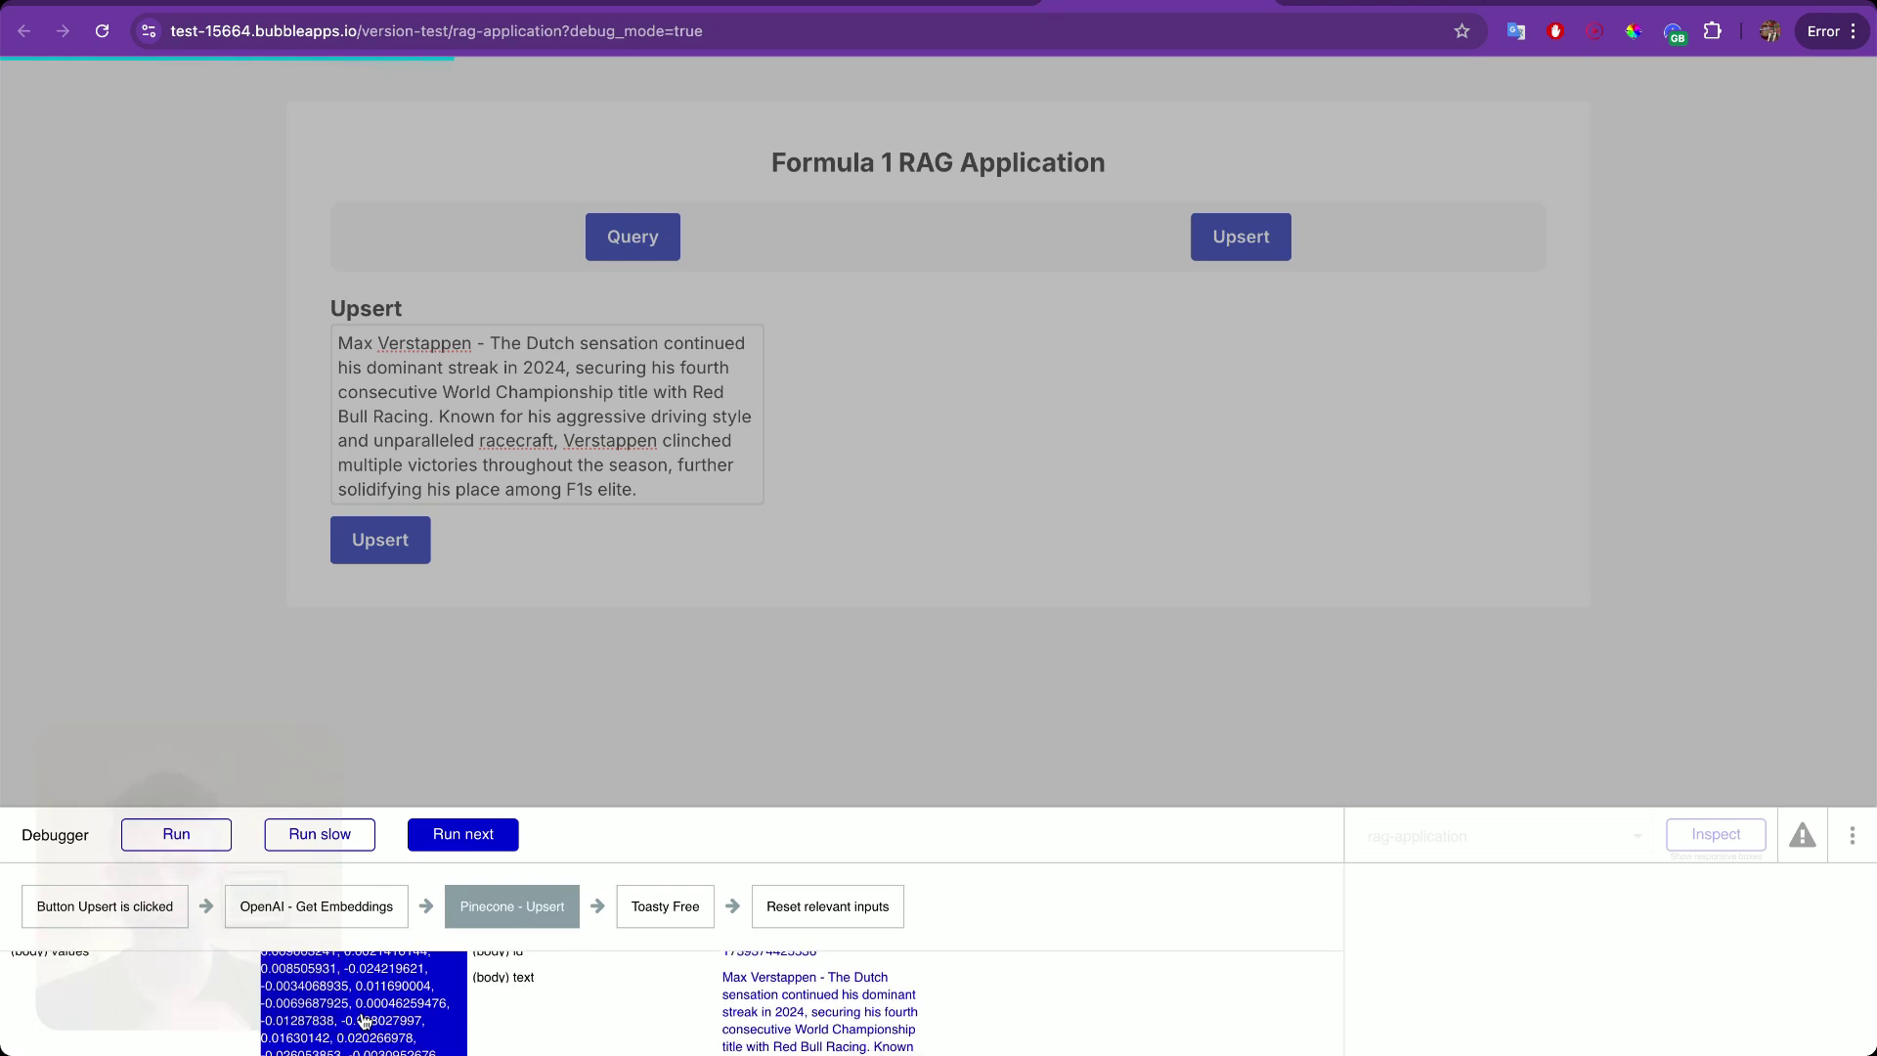
scroll(363, 1021, up, 1)
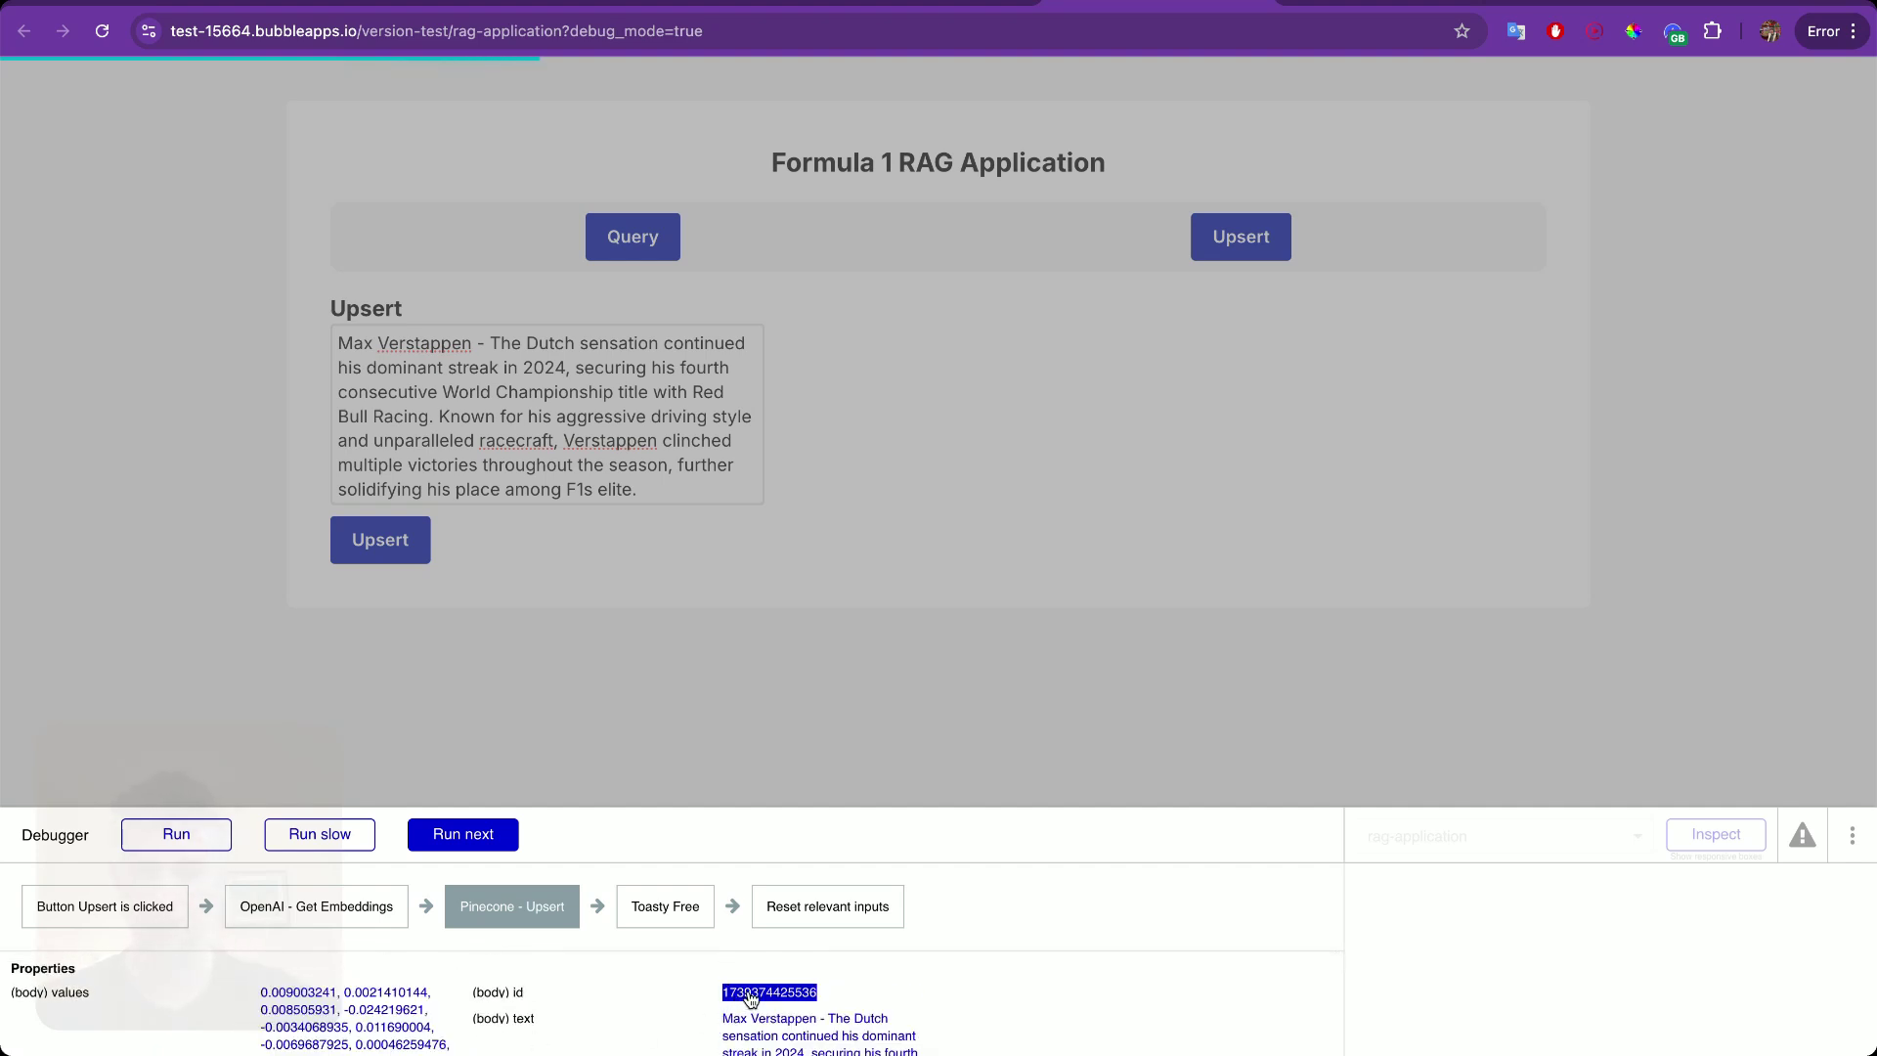
scroll(773, 1031, down, 2)
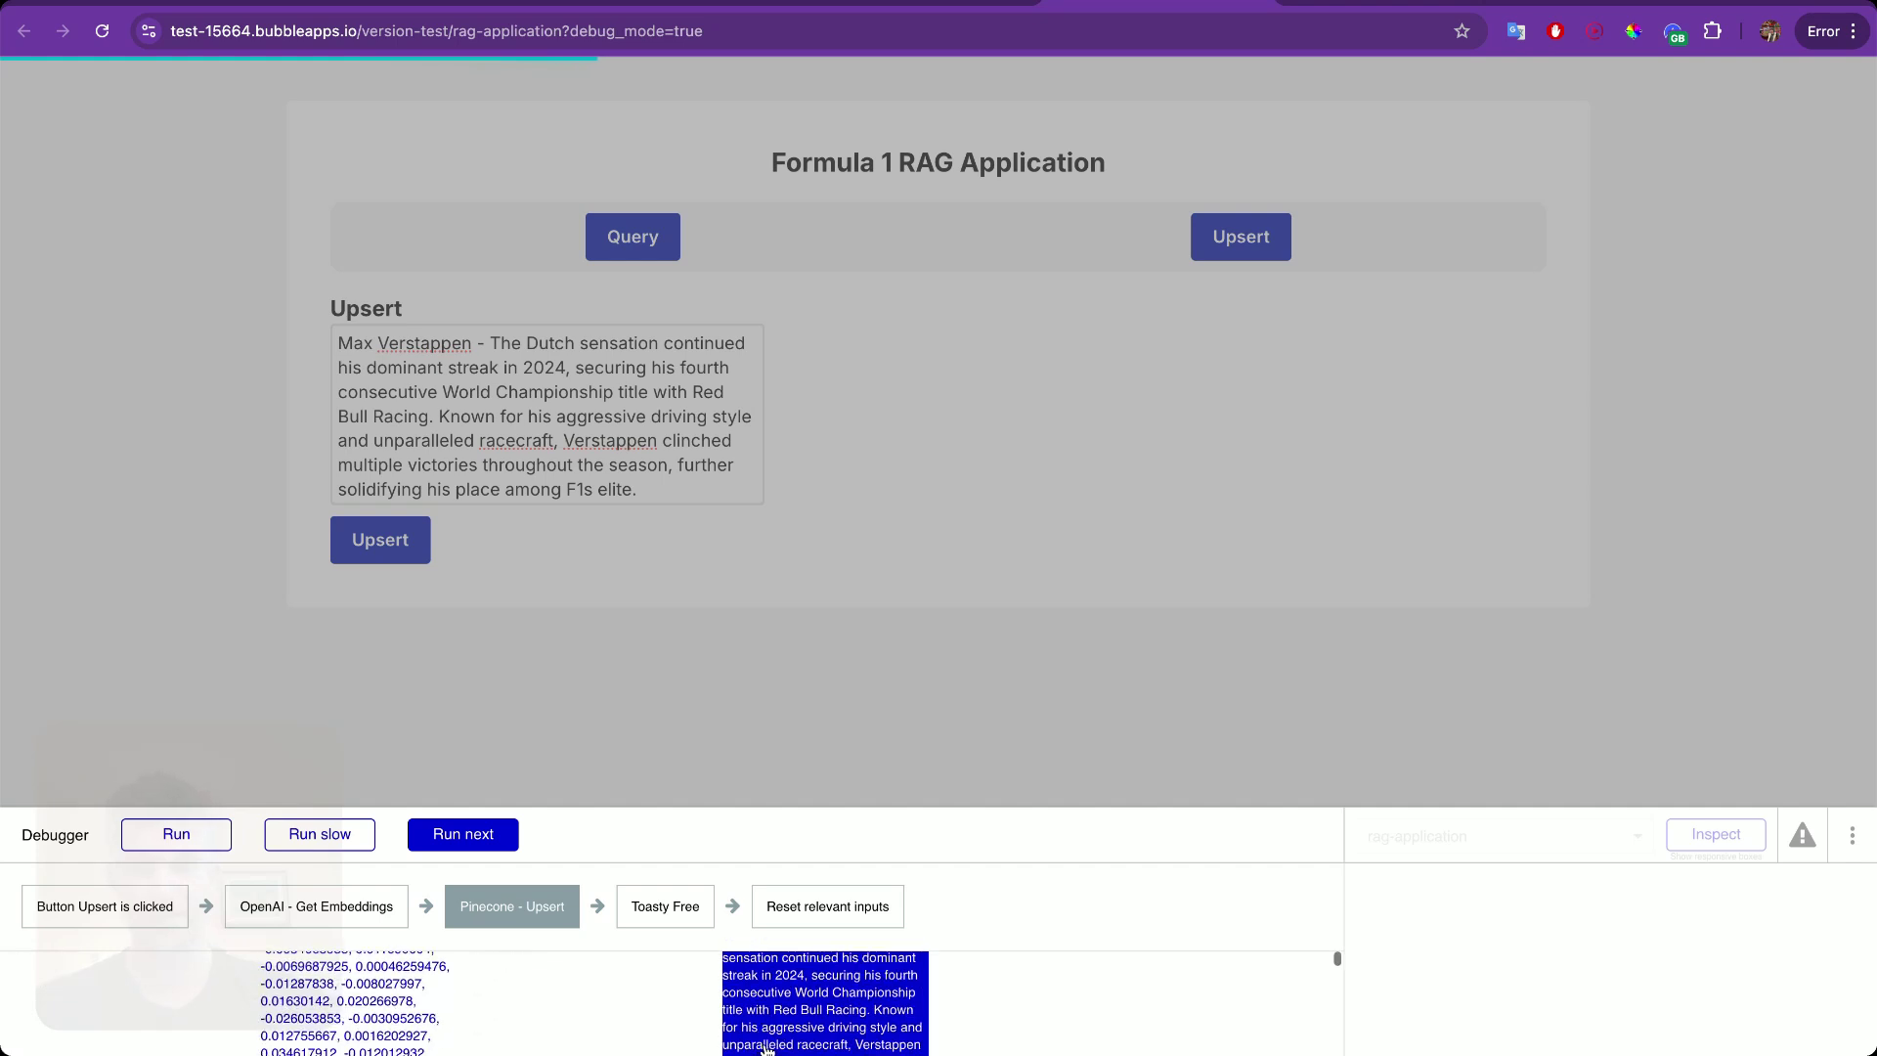
scroll(387, 1048, up, 2)
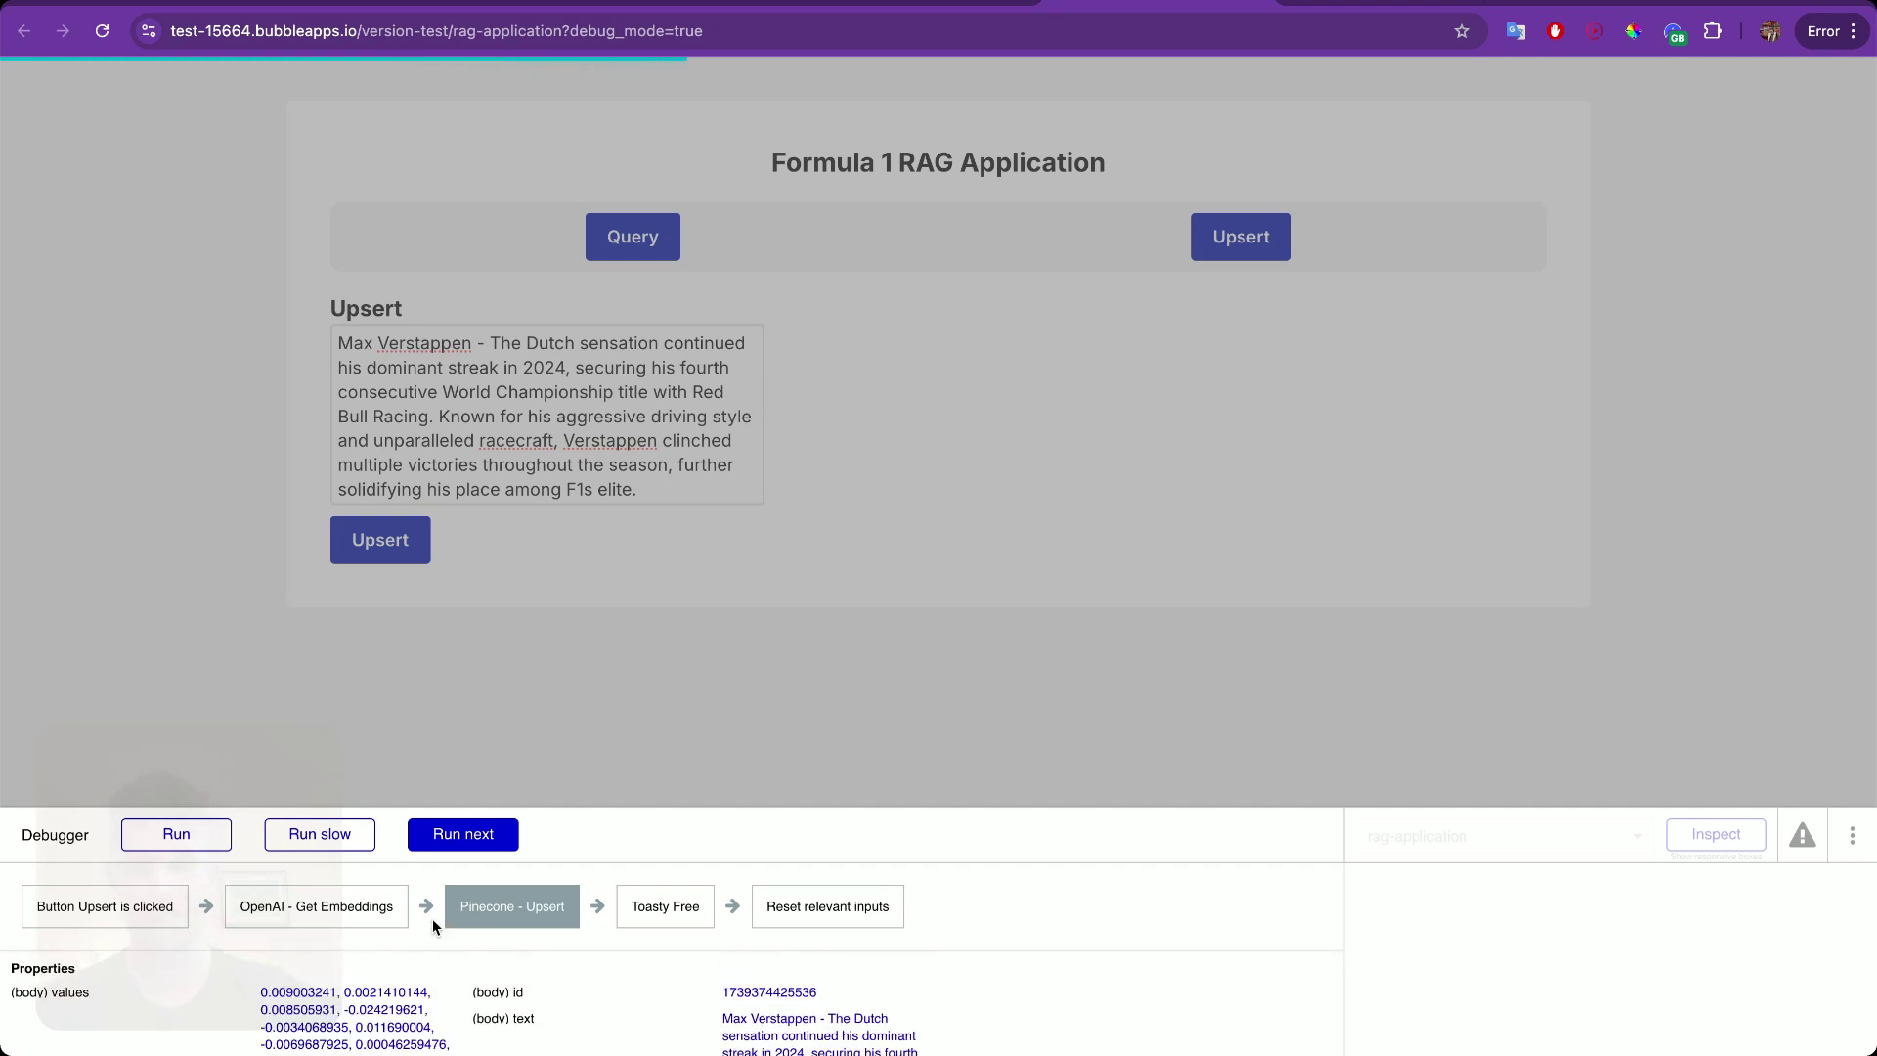
click(448, 847)
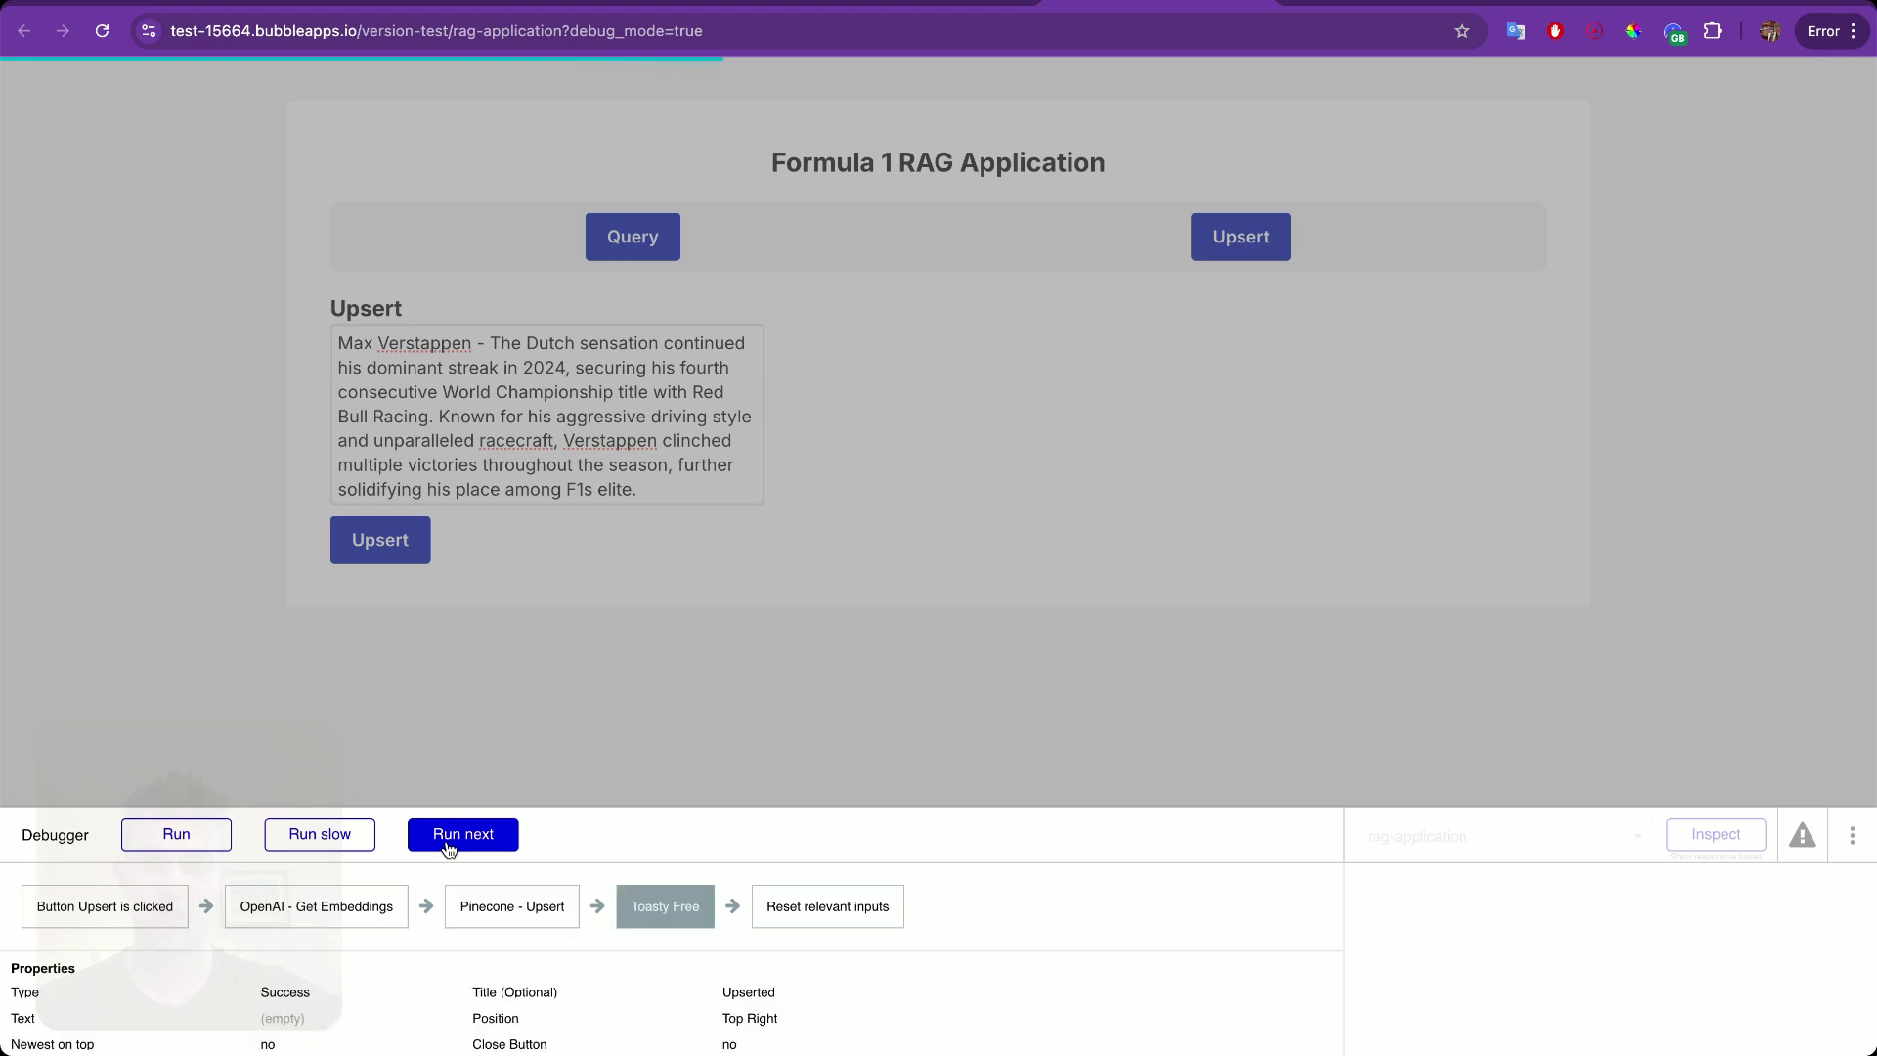
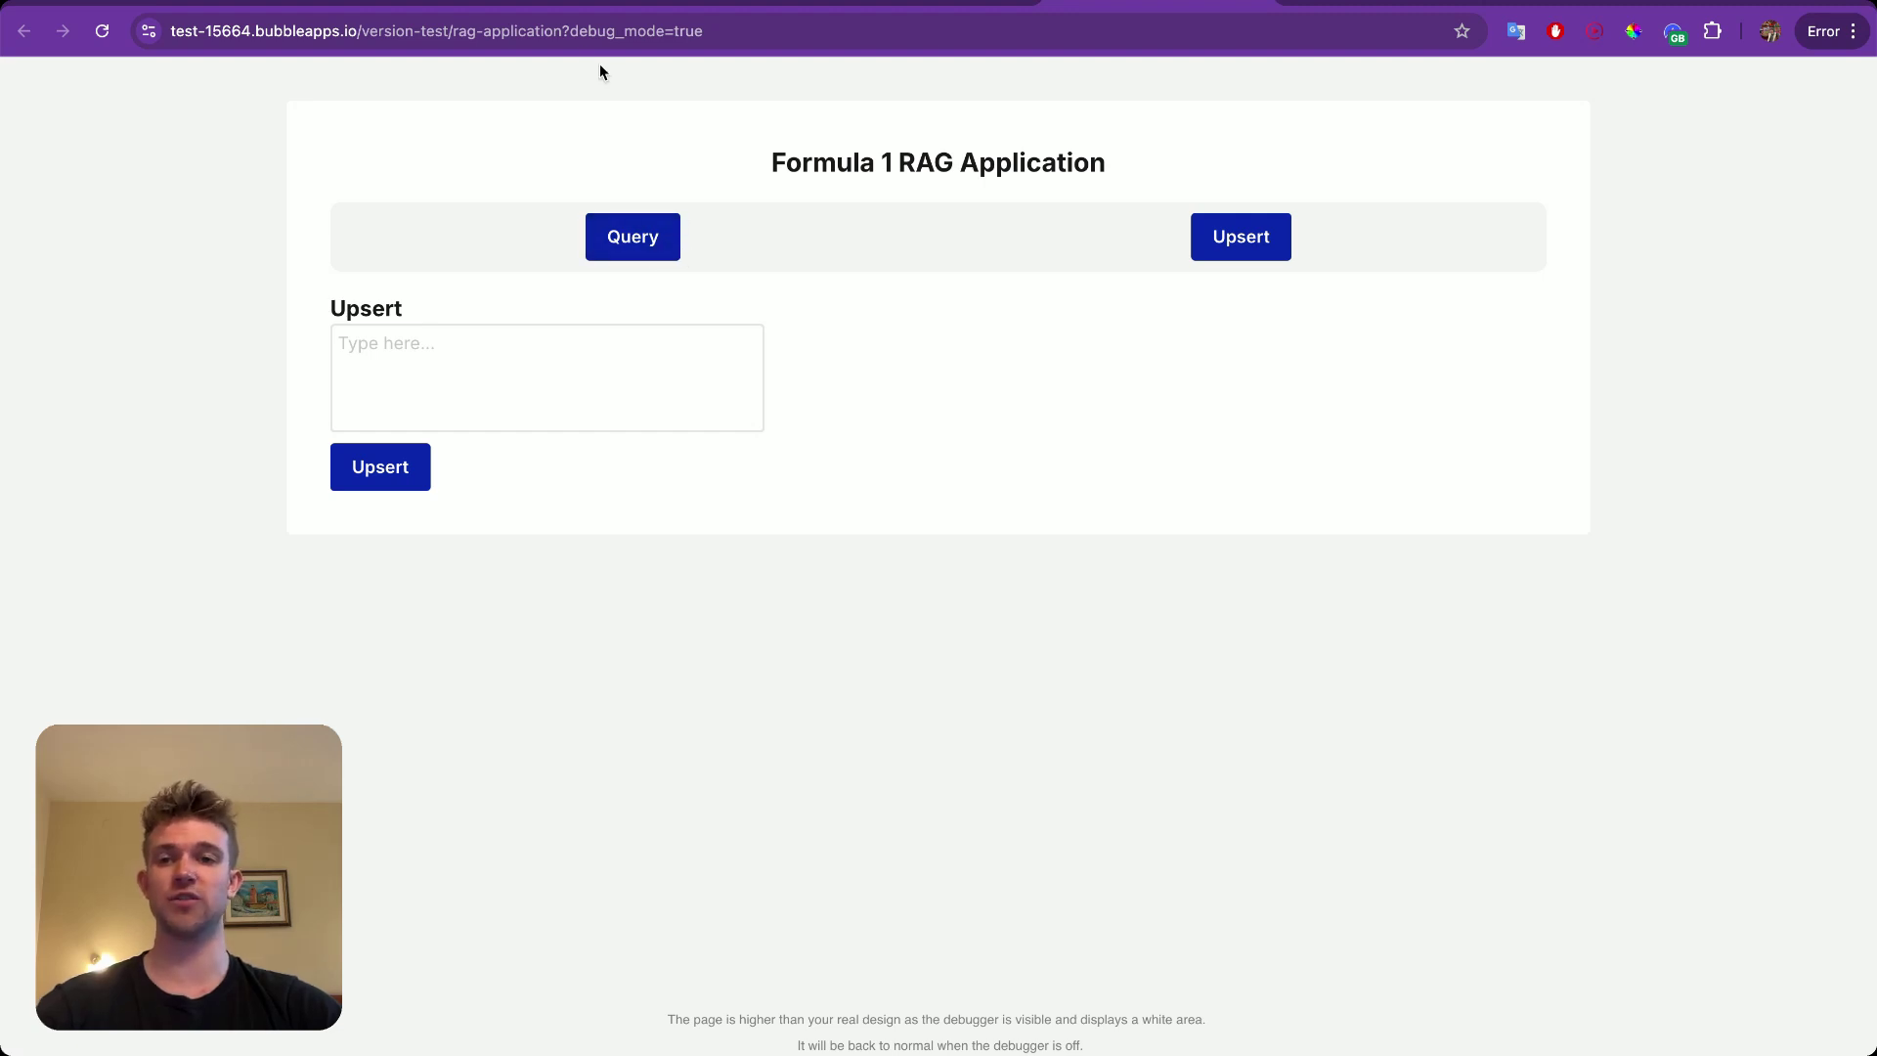
Switch to Pinecone, reload the f1rag index browser and examine the stored records and their text fields.
click(475, 3)
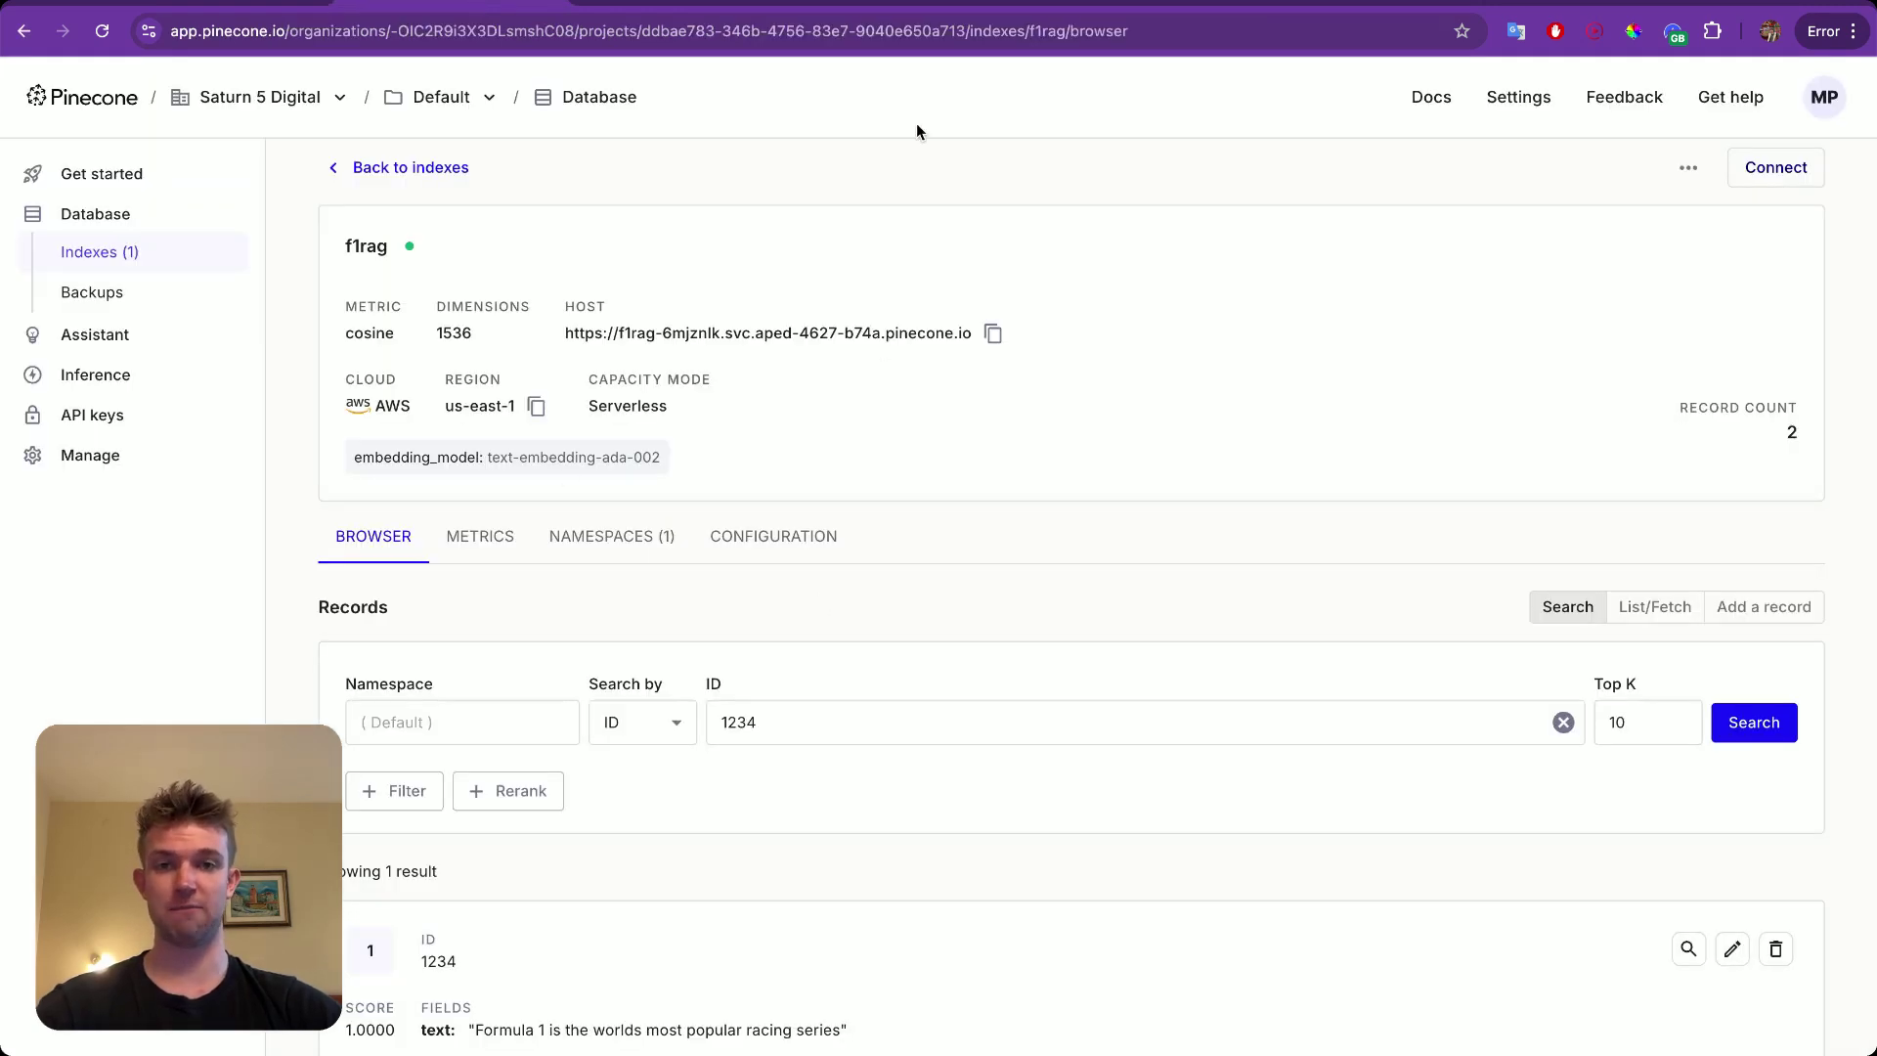
click(928, 41)
key(Return)
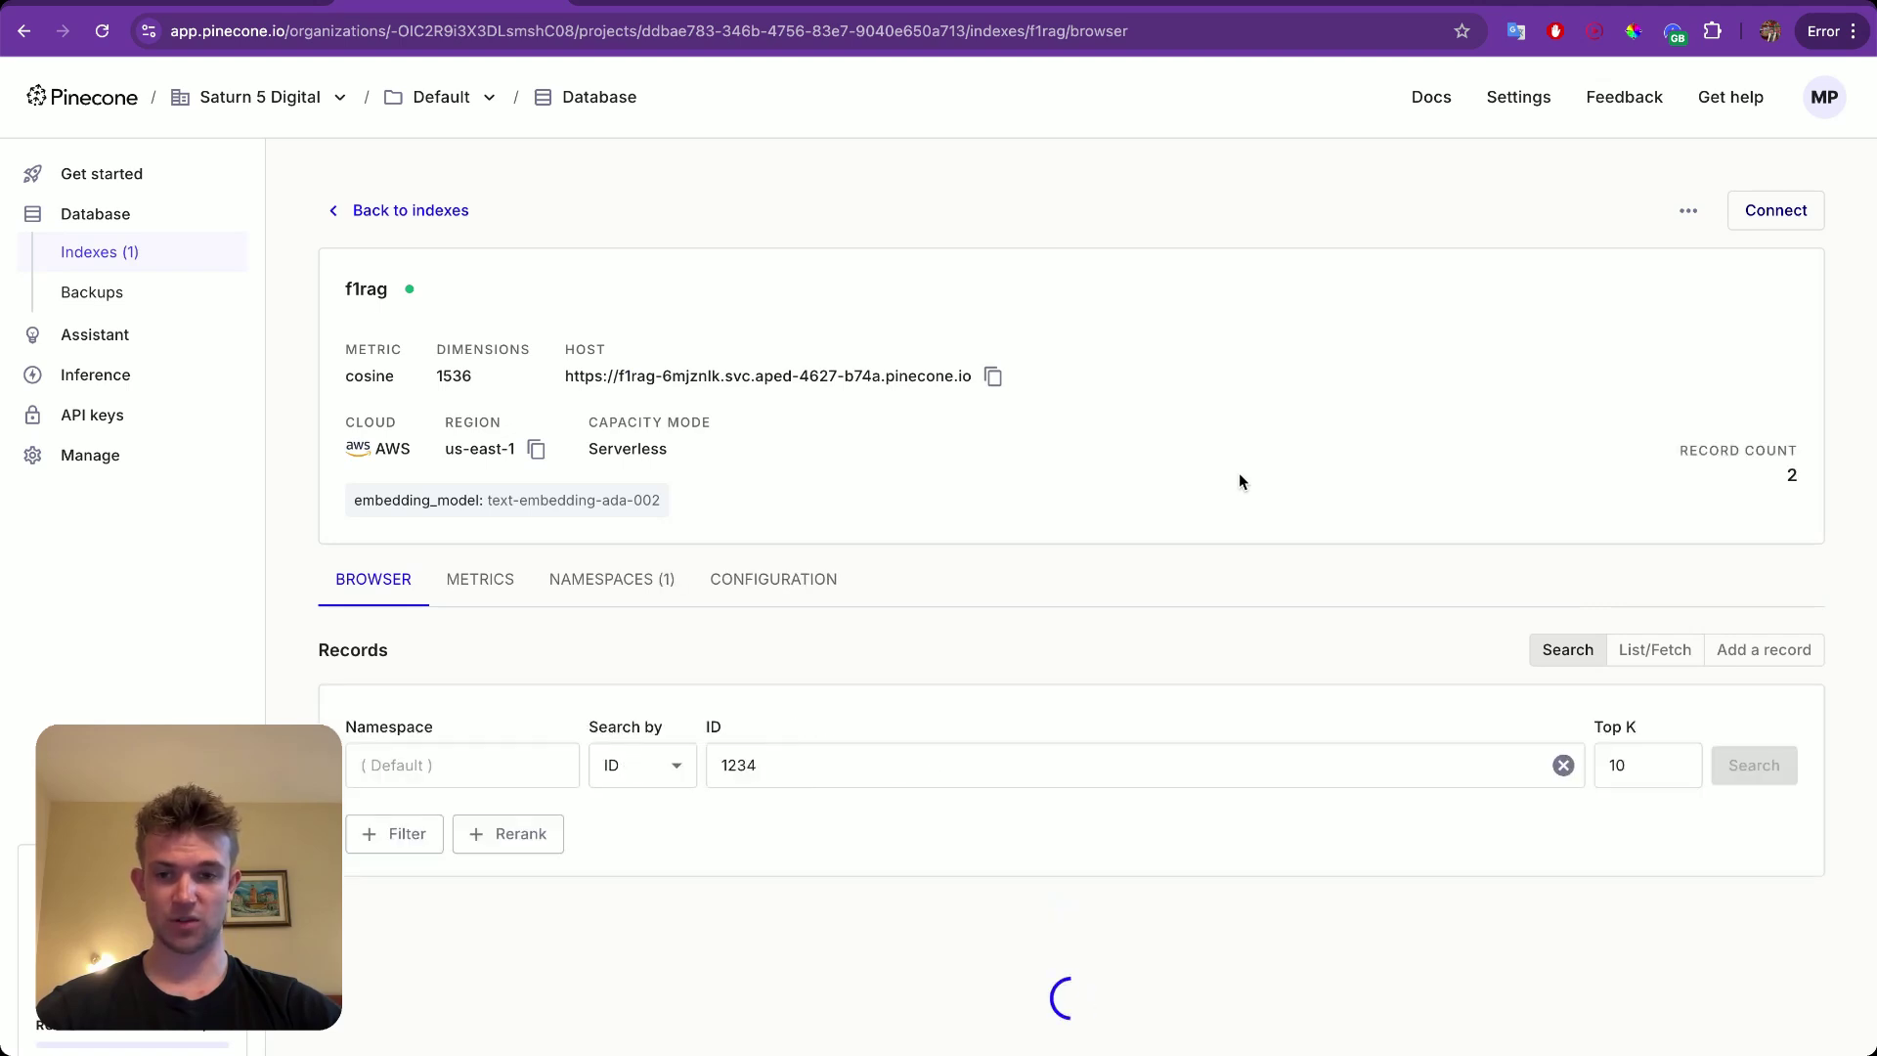
scroll(1115, 695, down, 3)
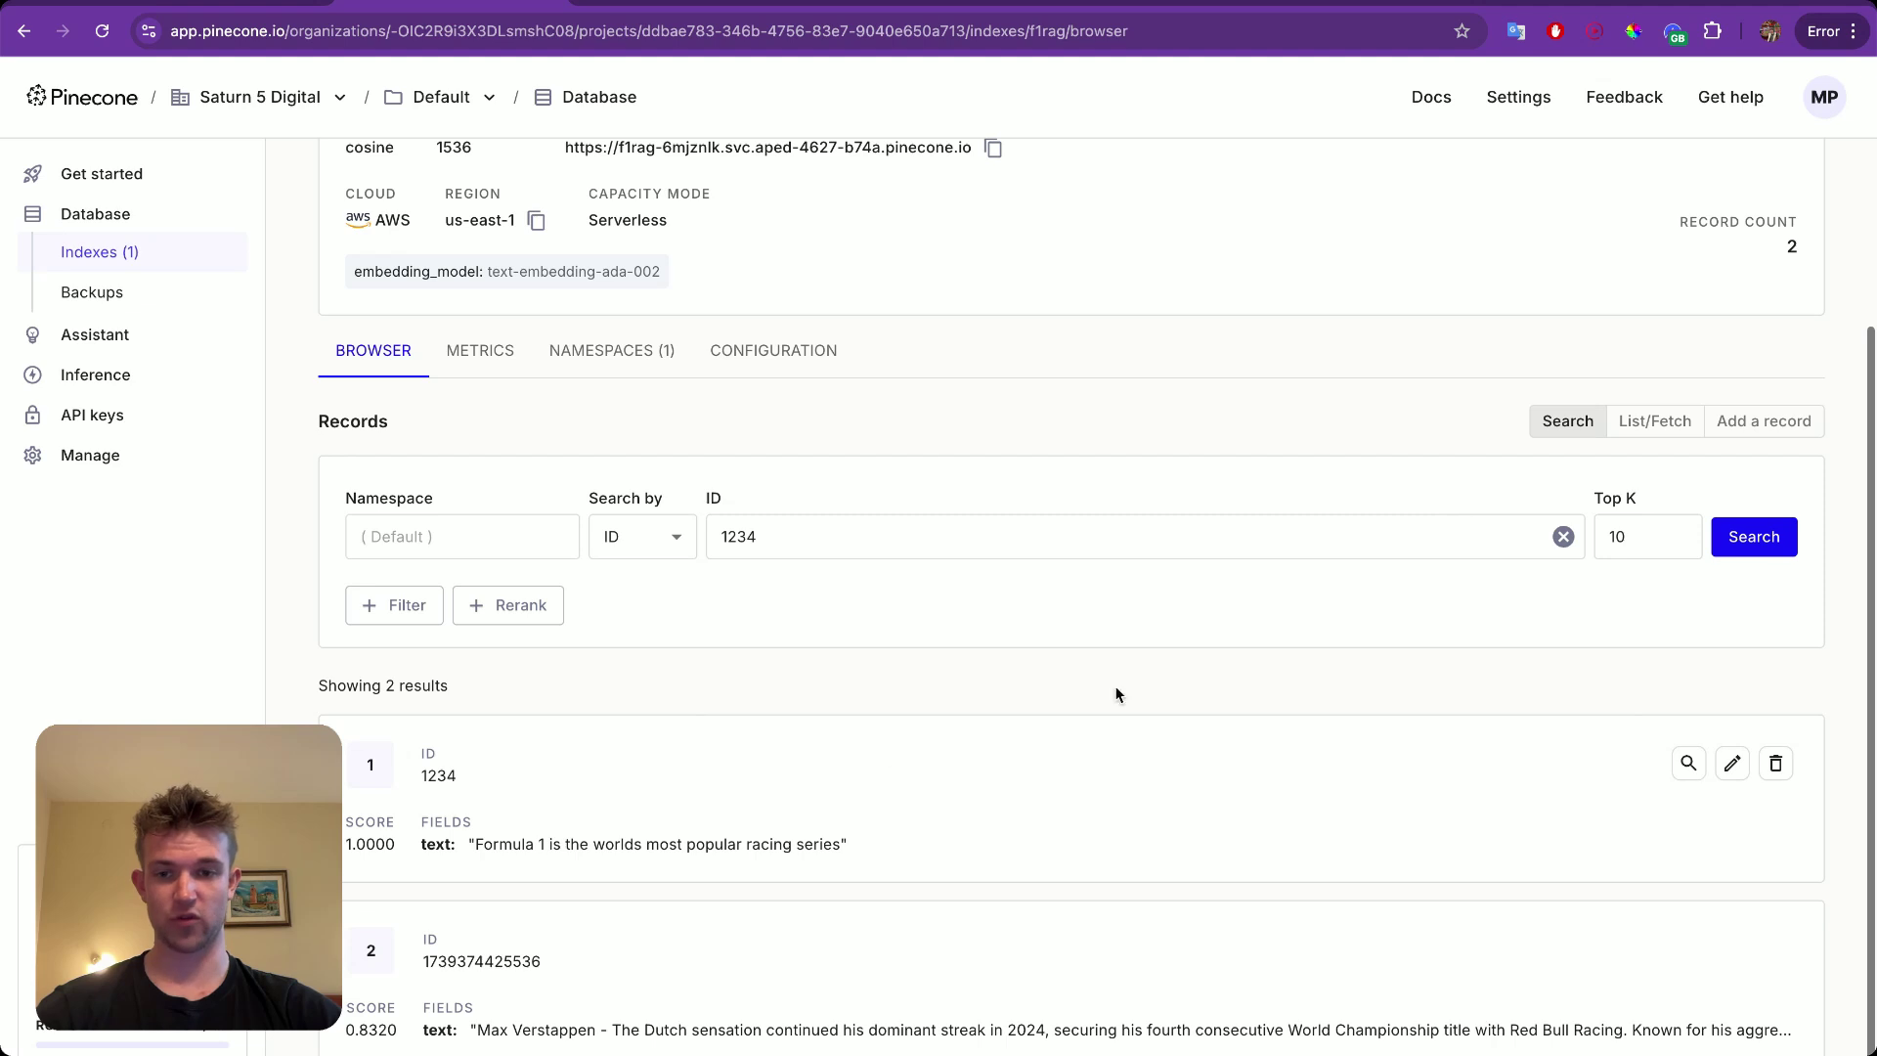
drag(476, 845, 855, 847)
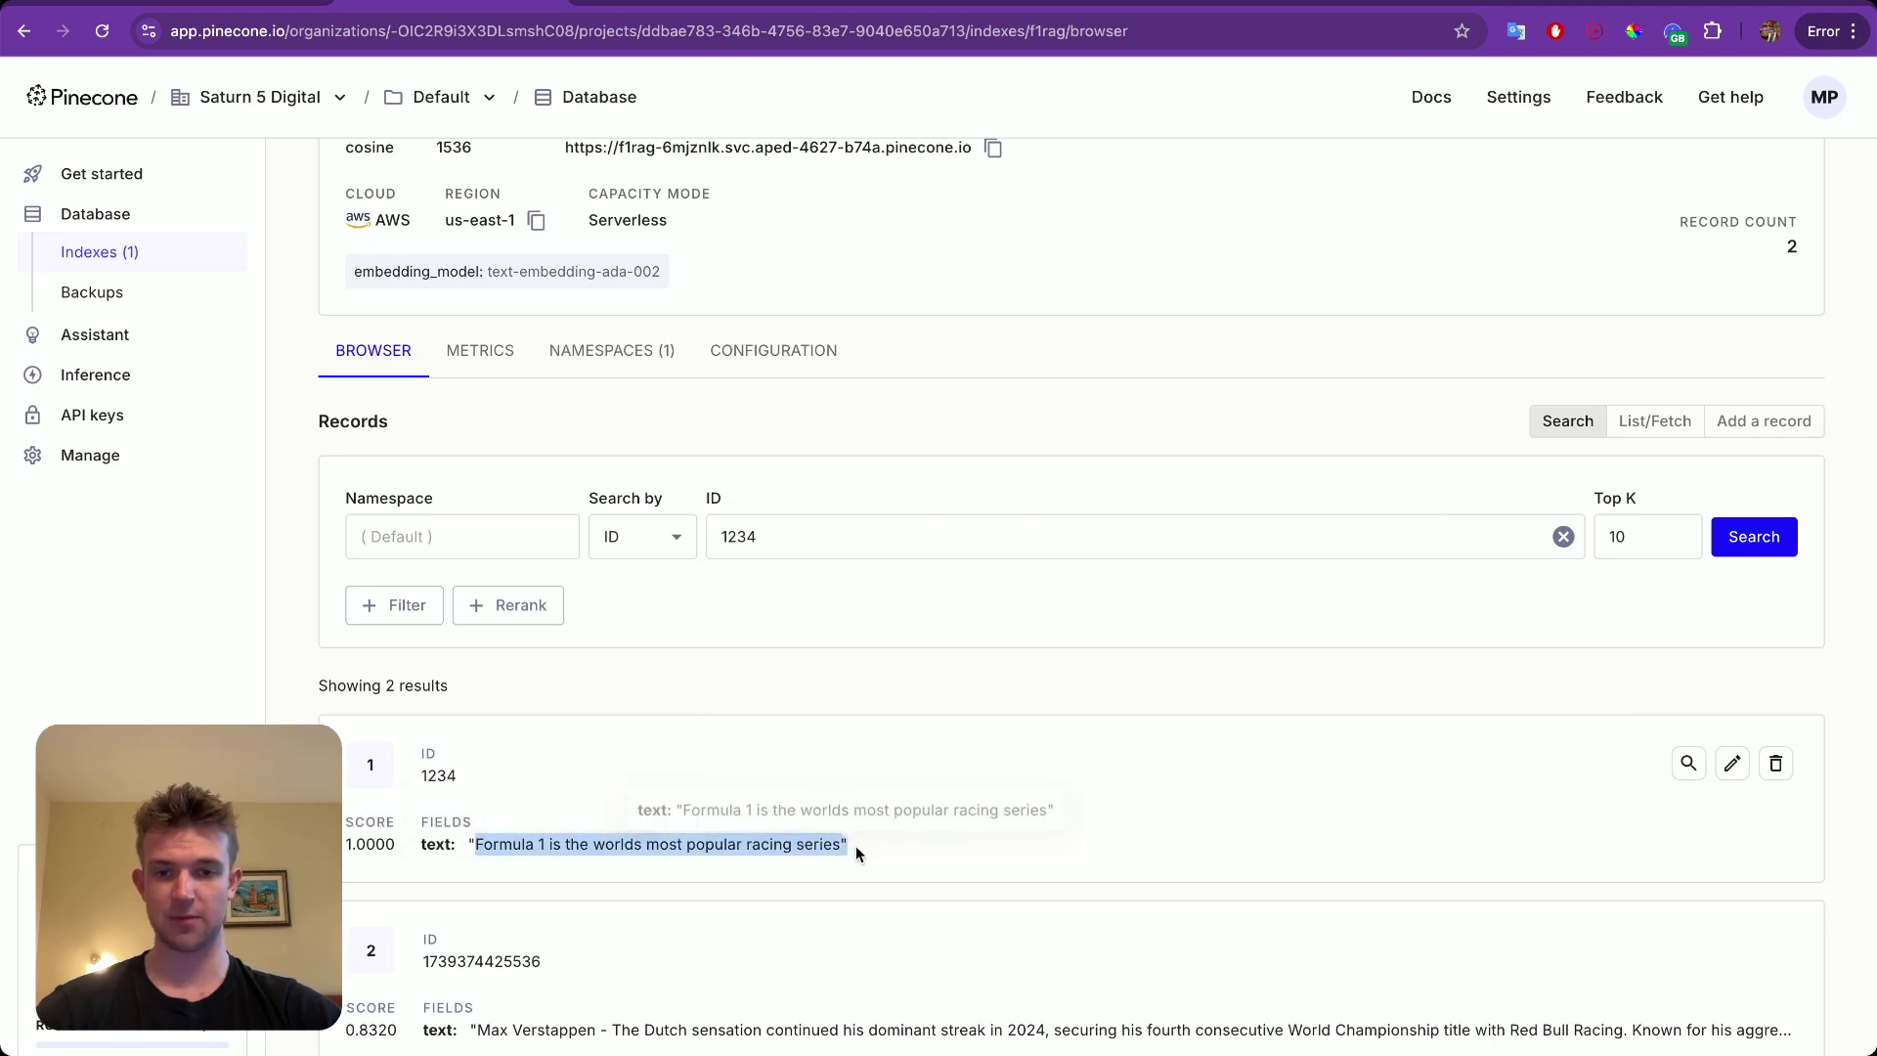
click(854, 847)
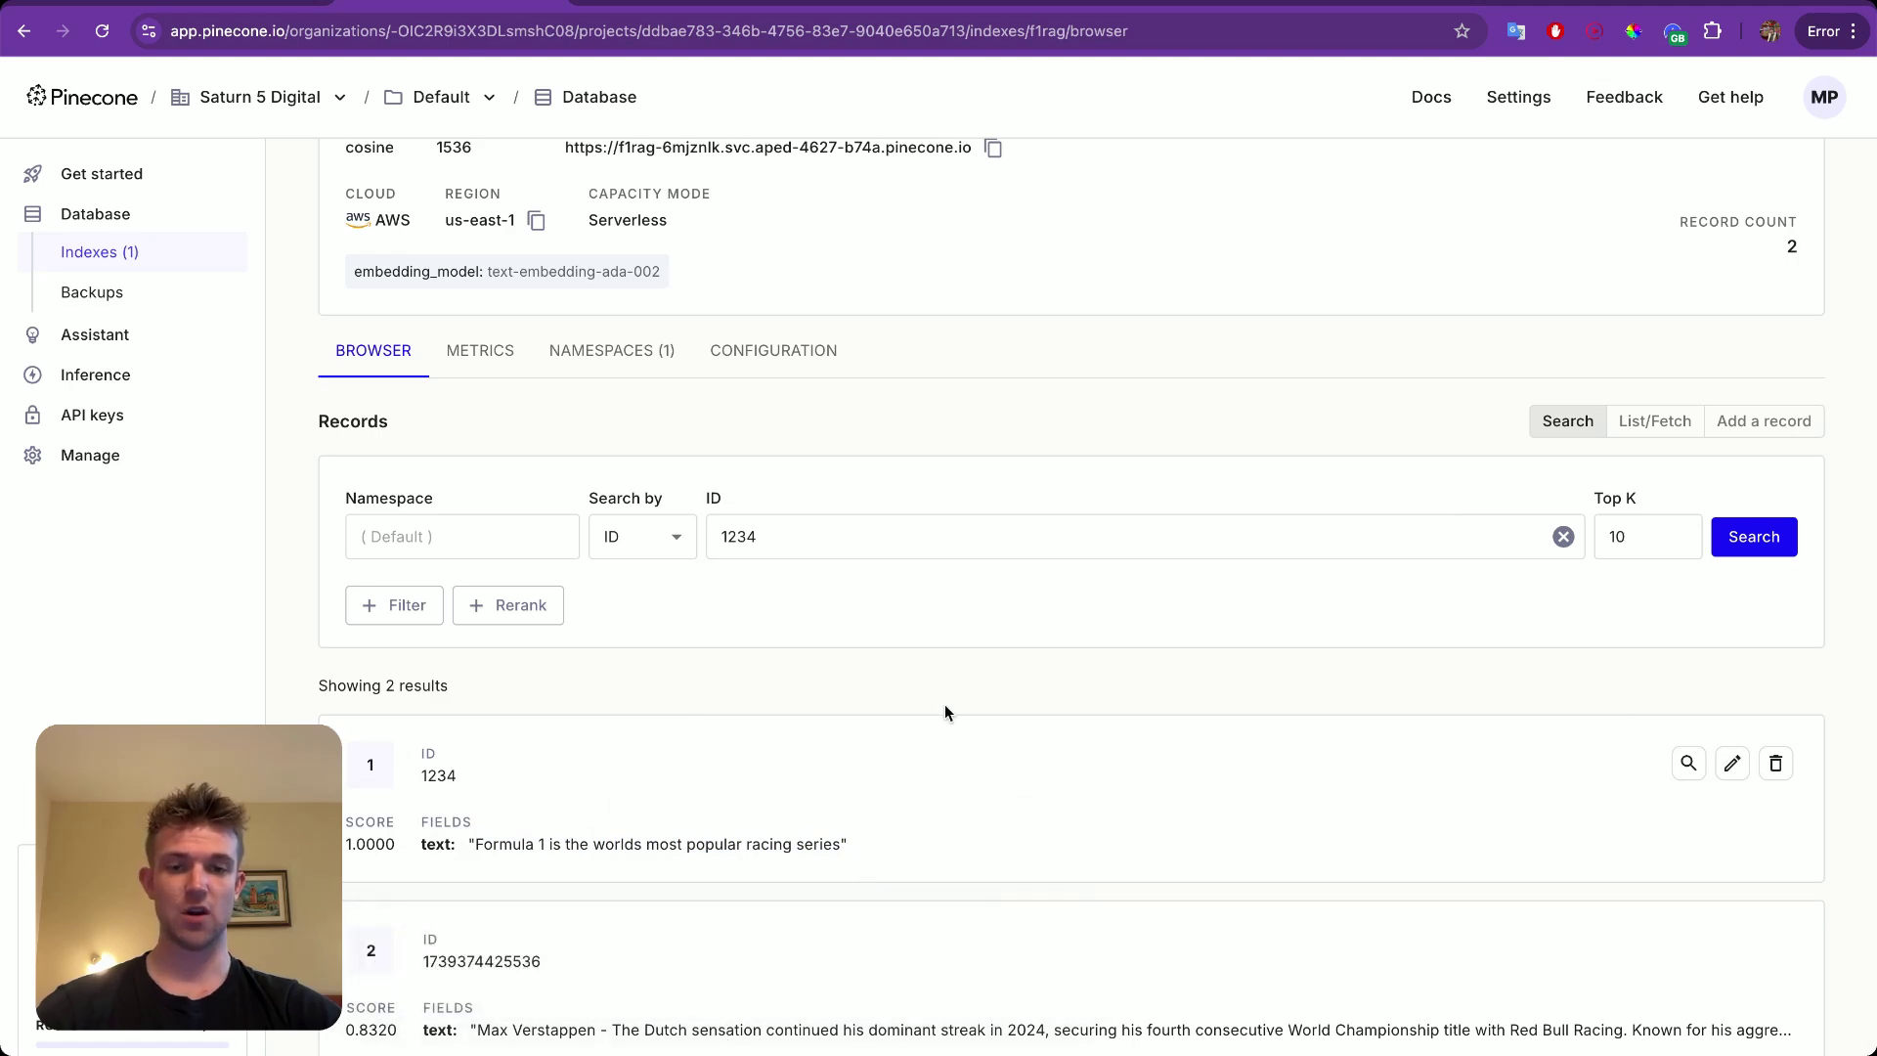
scroll(945, 702, up, 3)
scroll(944, 702, down, 3)
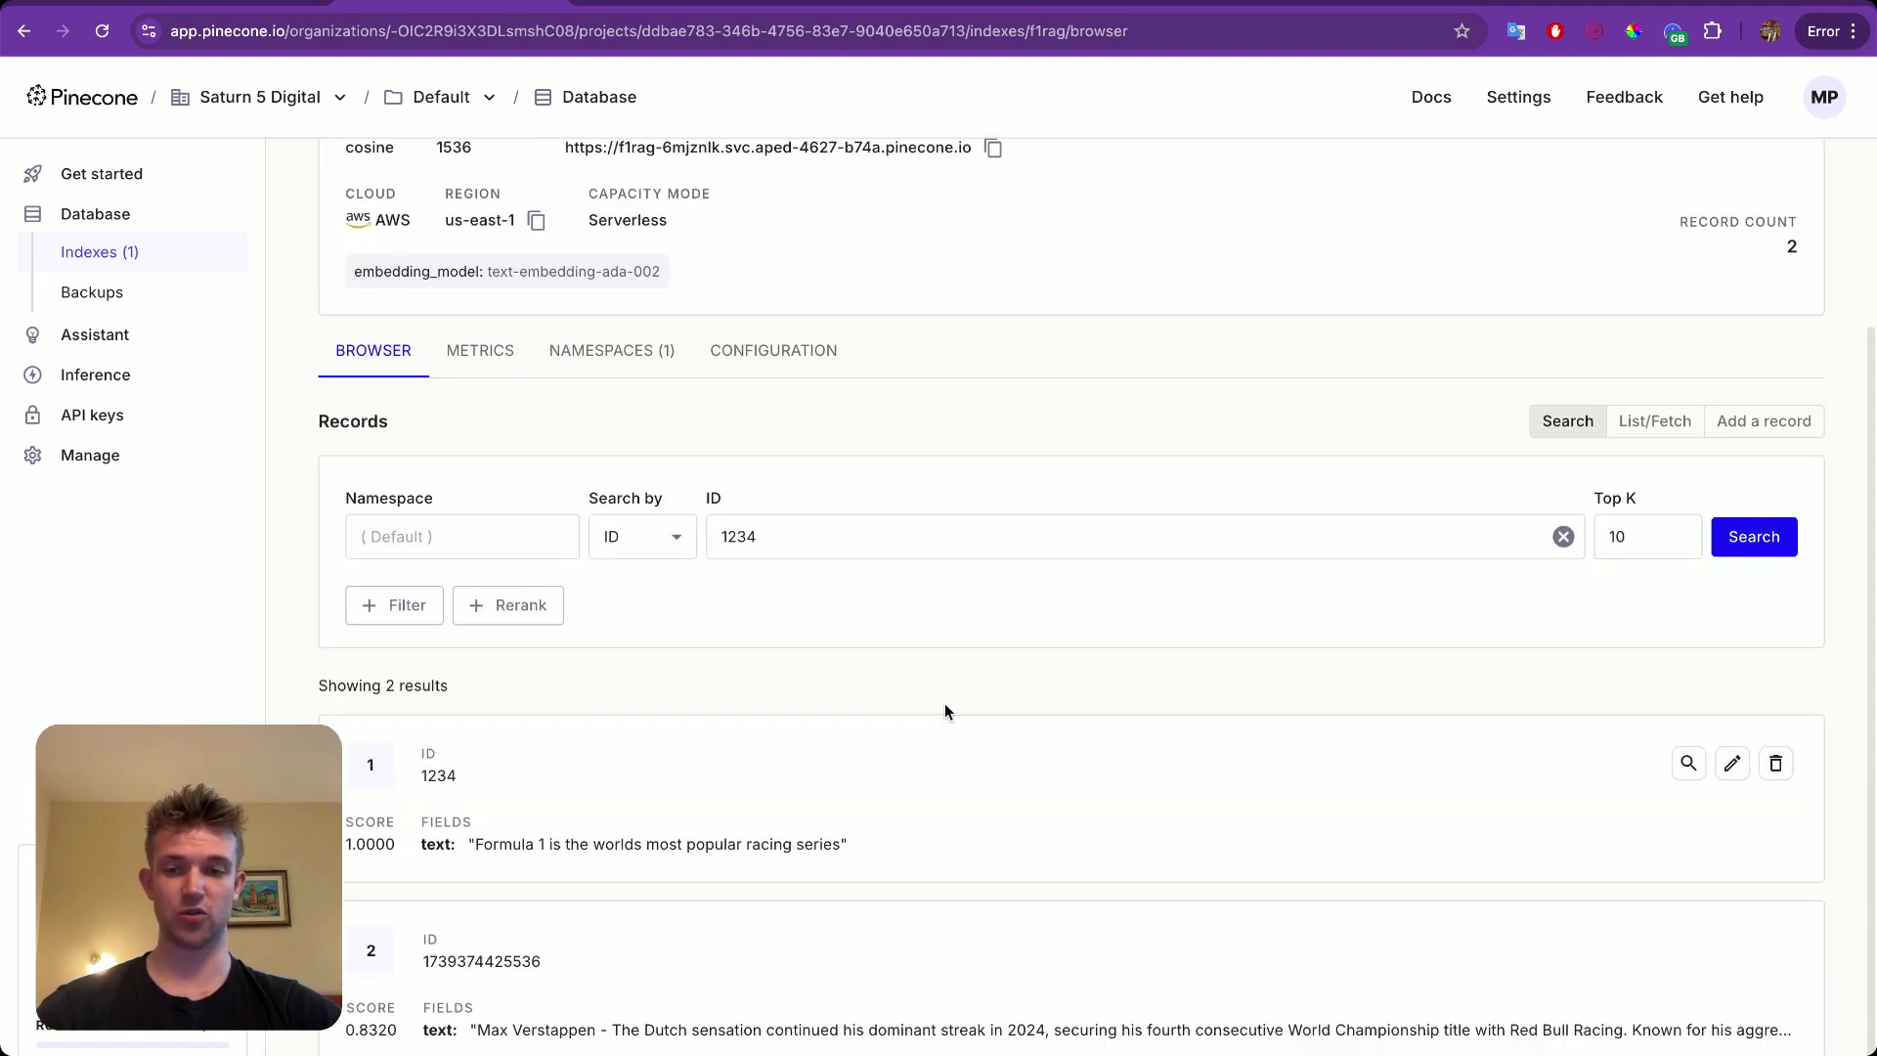
Switch to the running app preview and upsert the paragraph on Pierre Gasly's season at Alpine.
scroll(945, 702, up, 3)
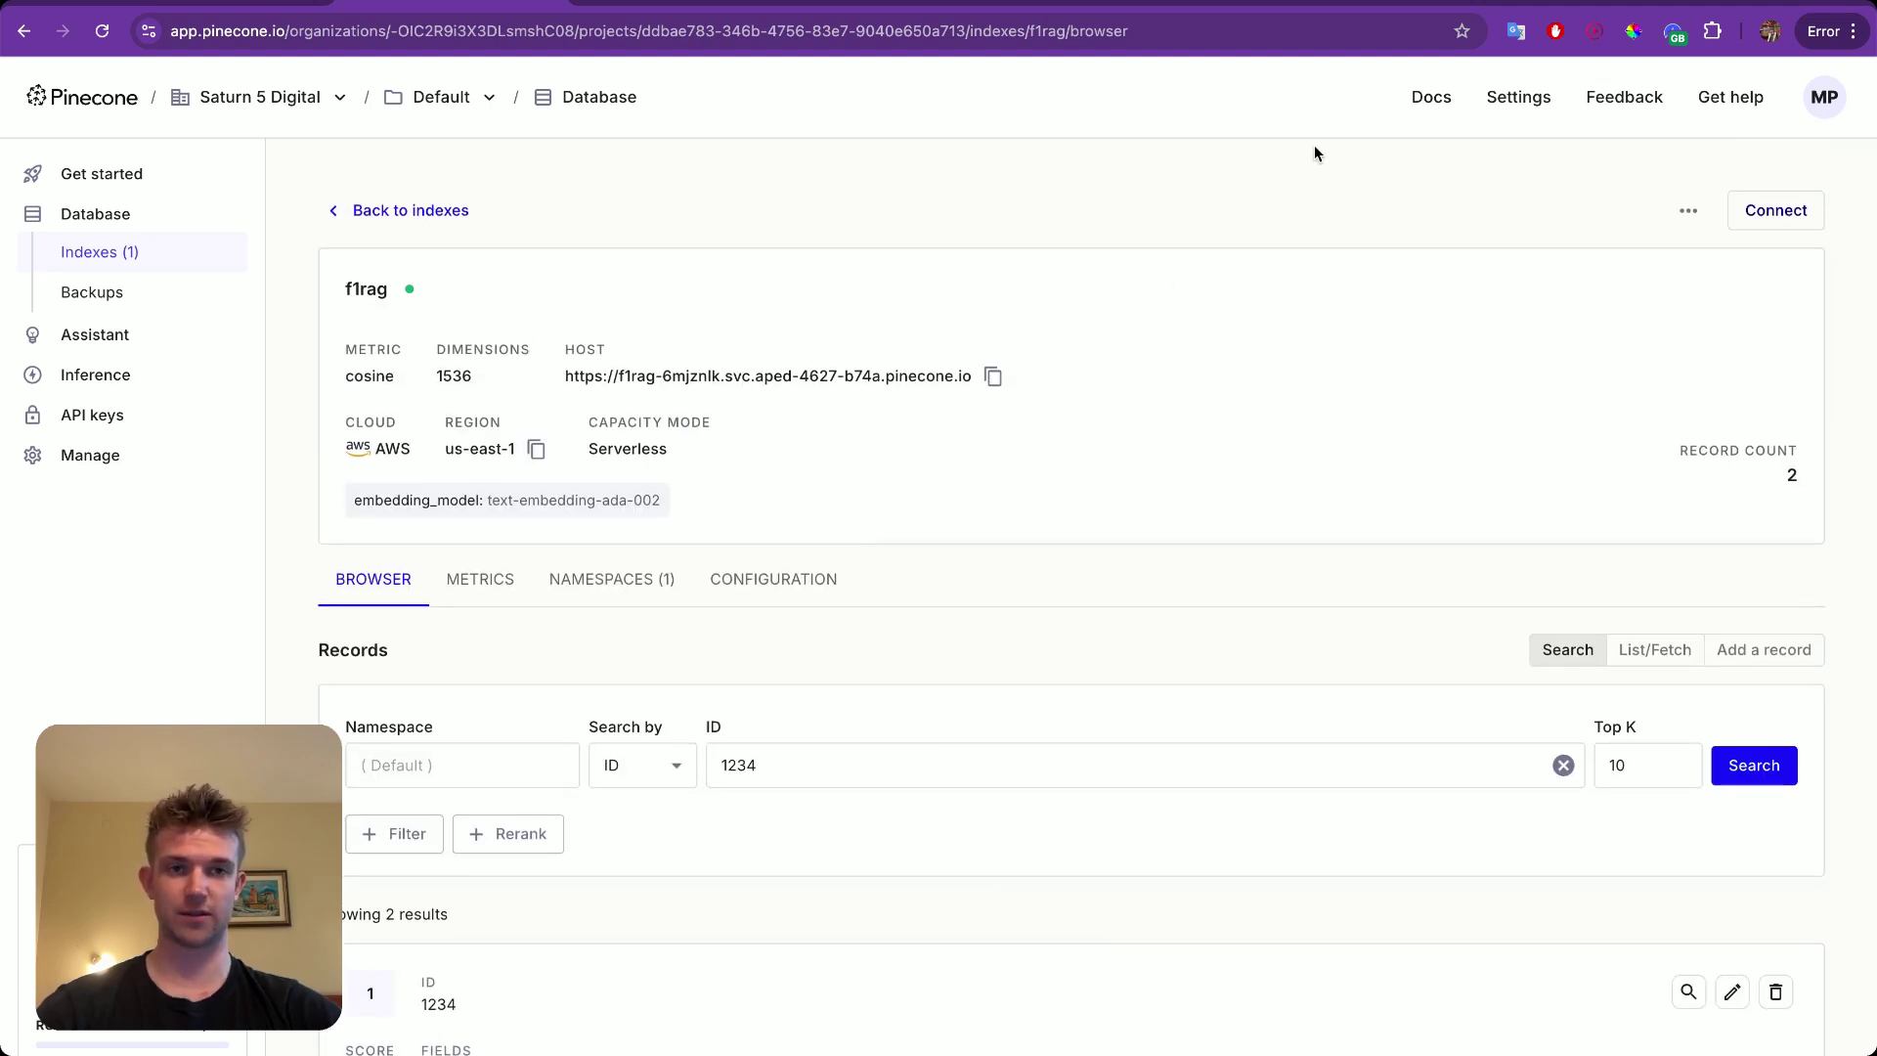
click(1347, 3)
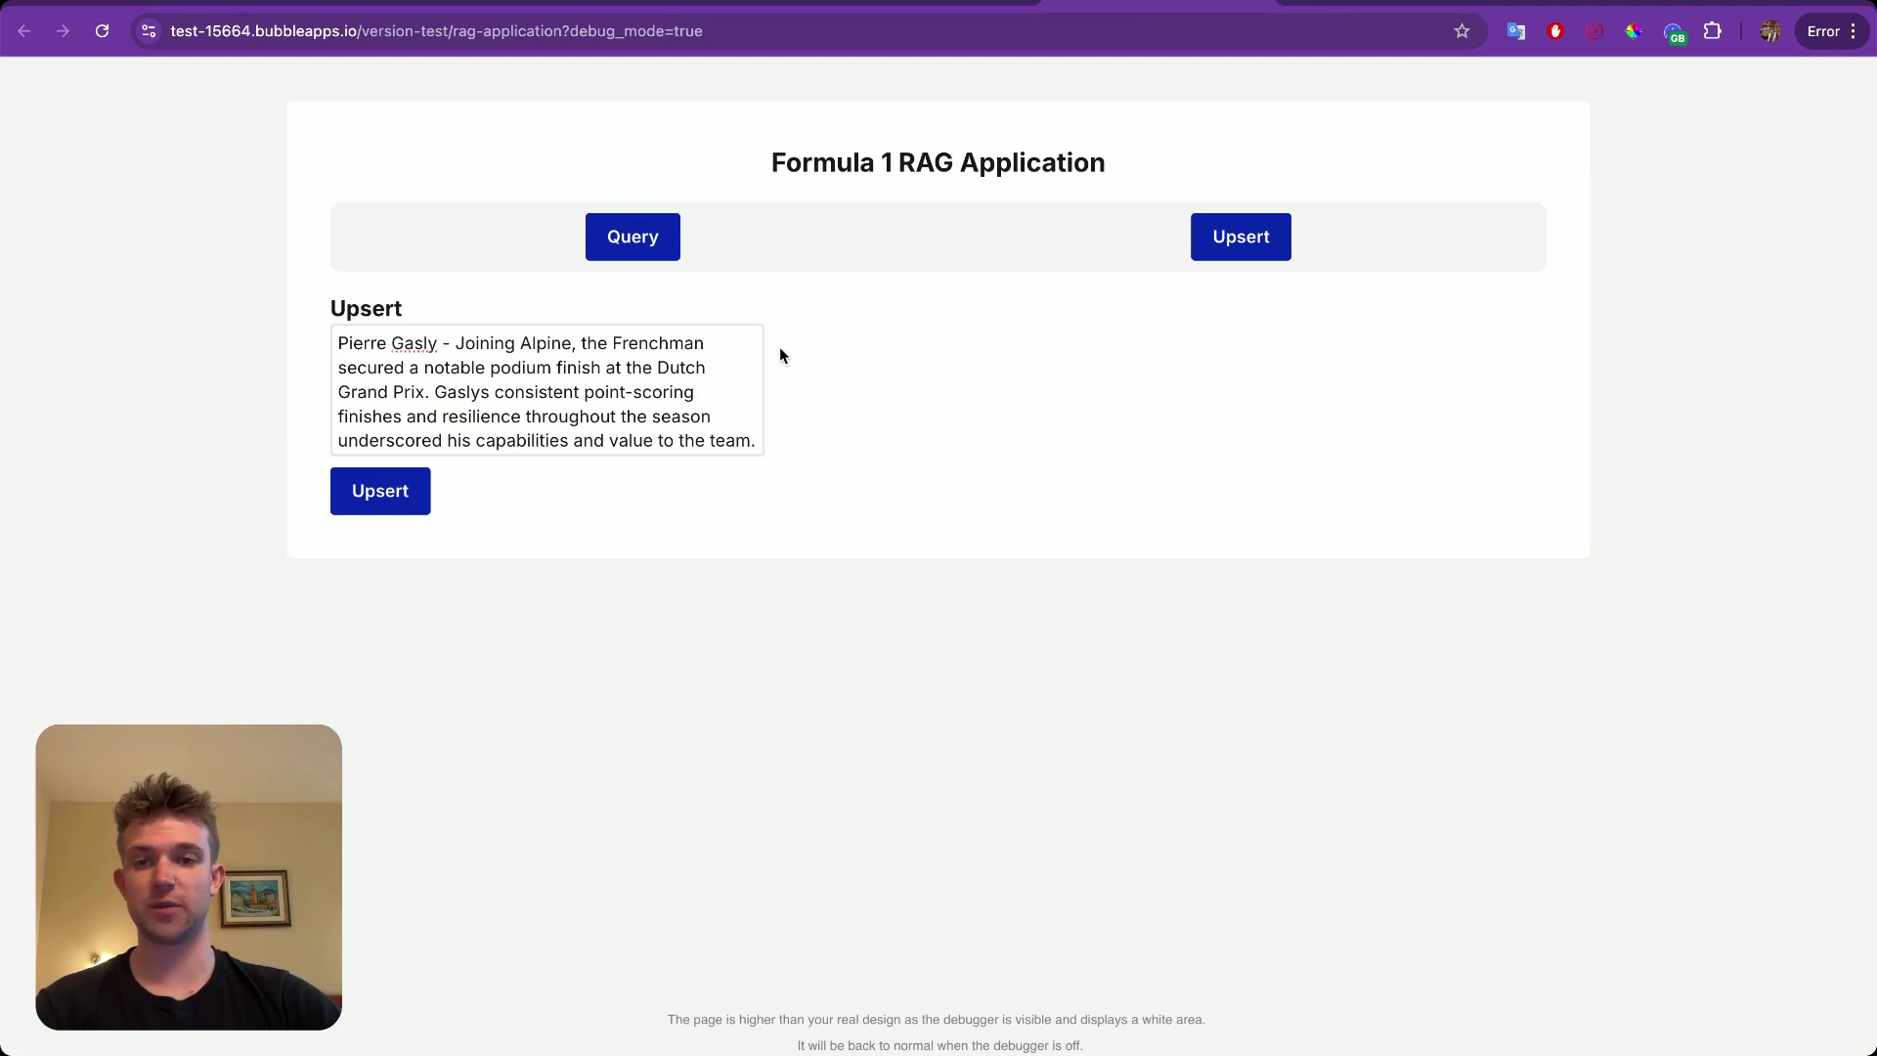
click(410, 496)
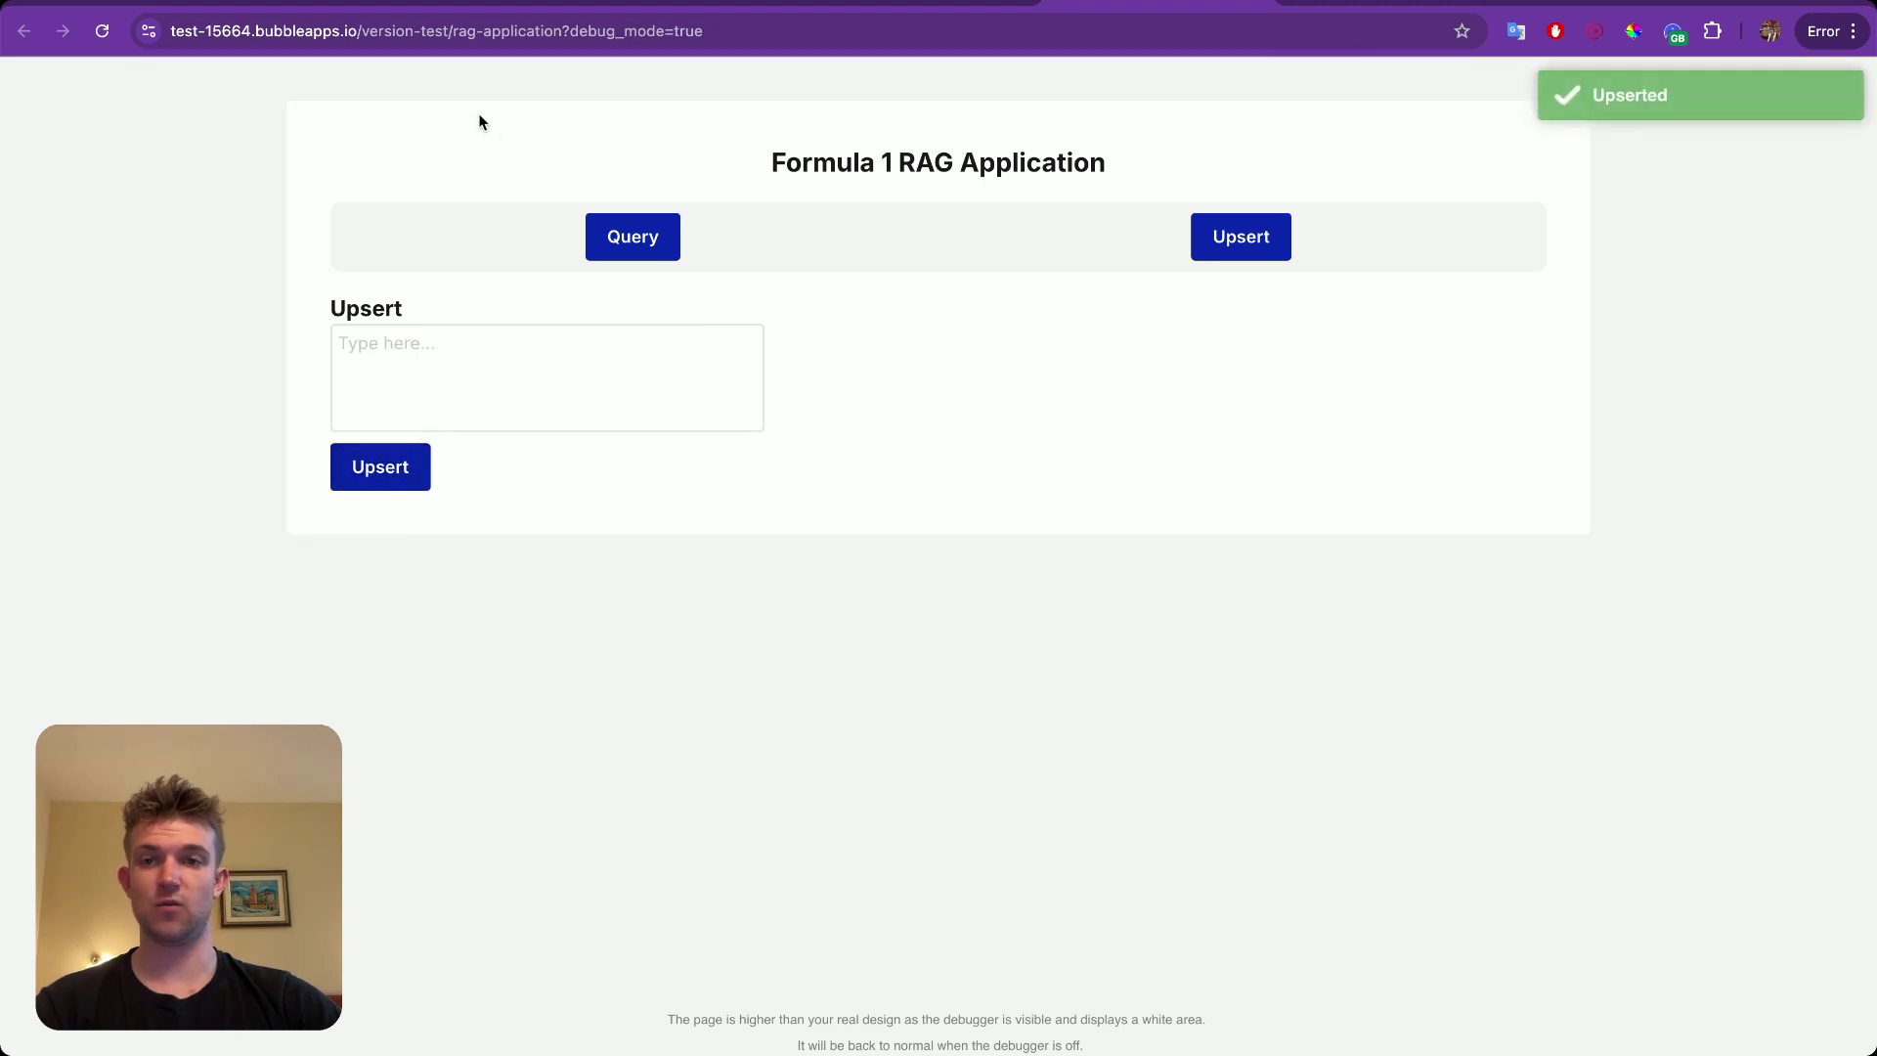
Switch to Pinecone, reload the f1rag index browser and examine the stored driver records.
click(423, 2)
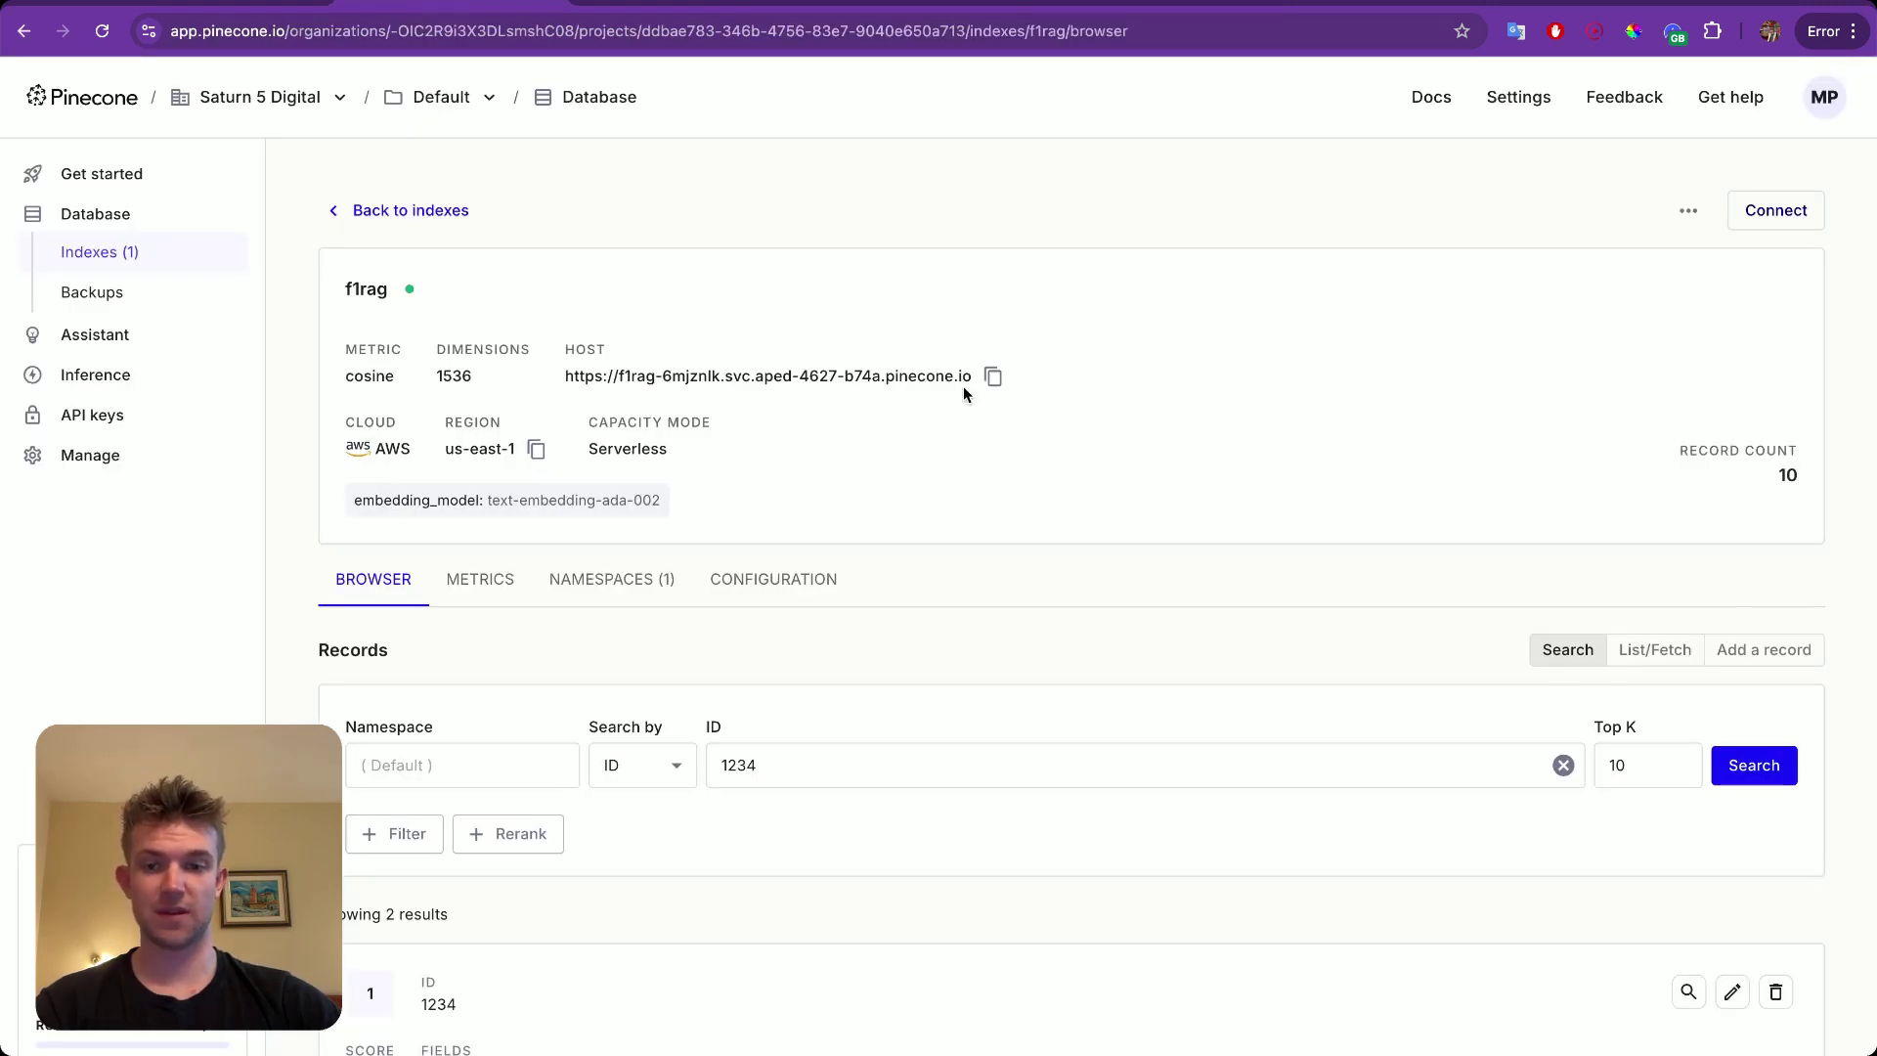
scroll(964, 385, down, 3)
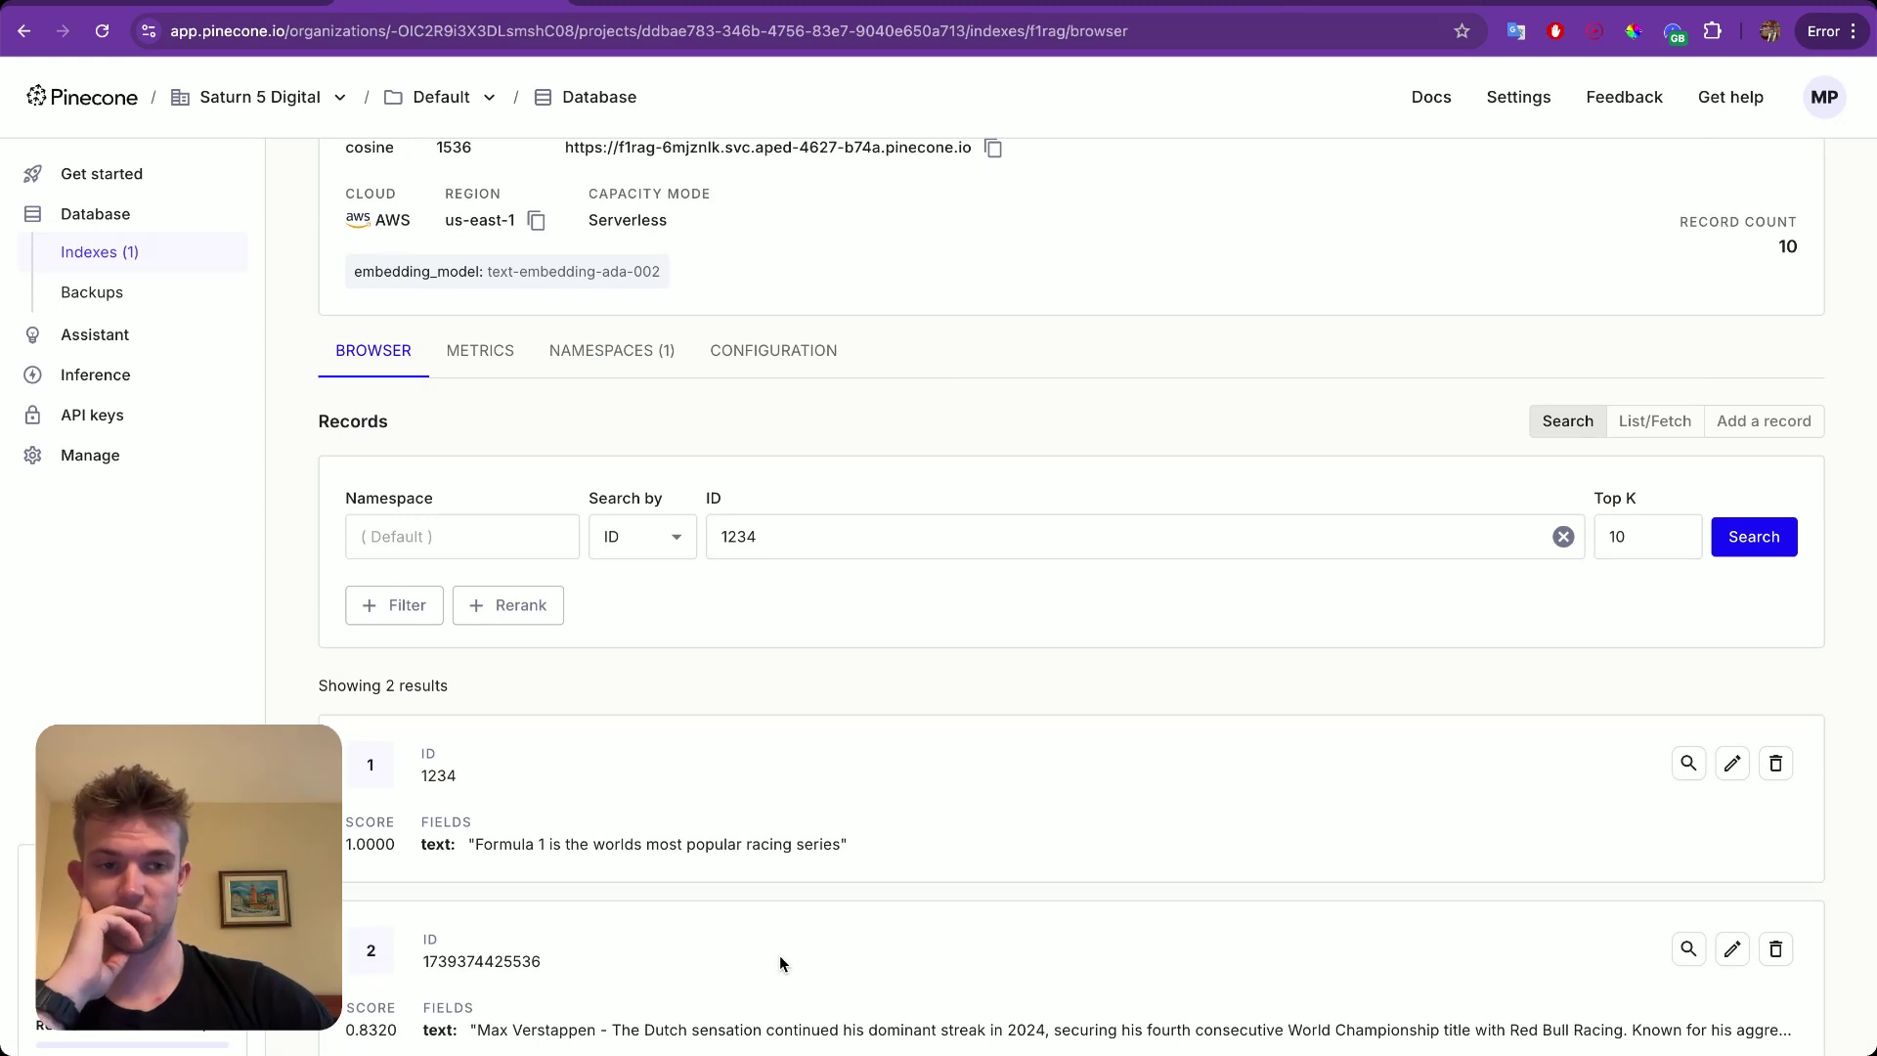
click(1148, 22)
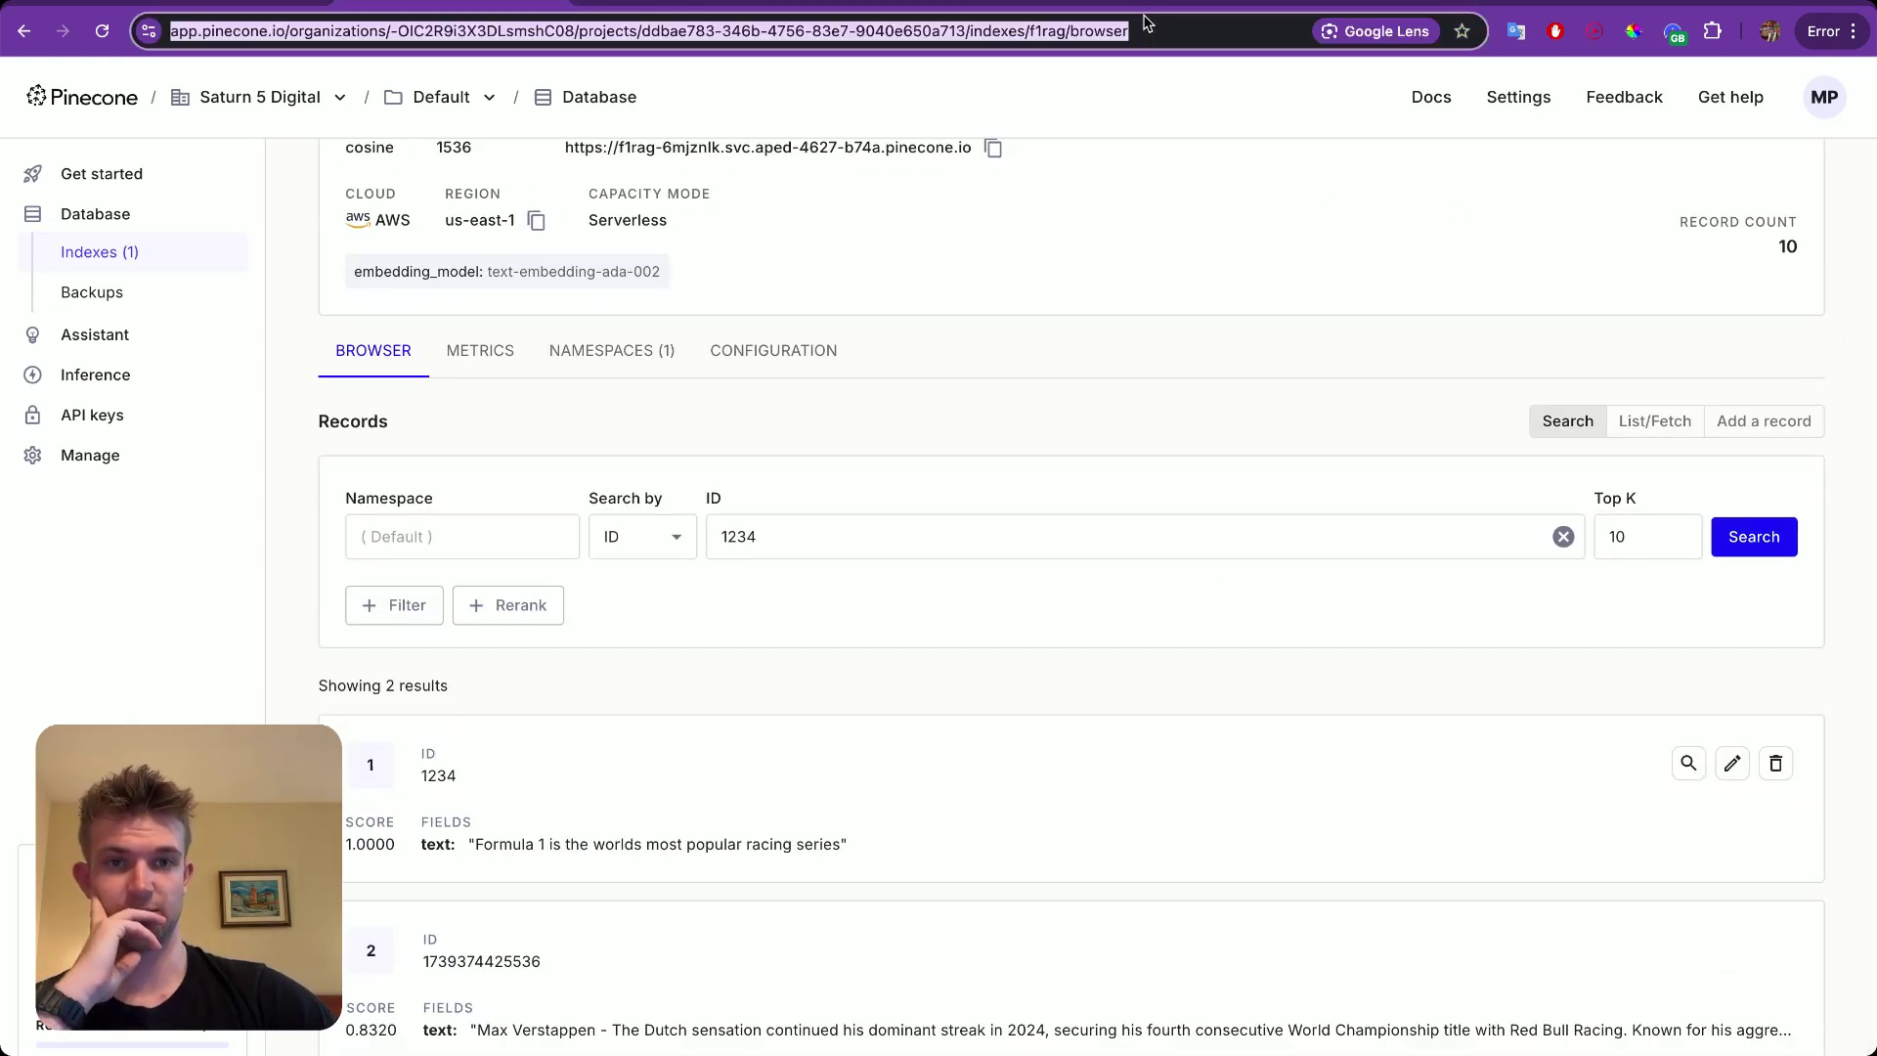
key(Return)
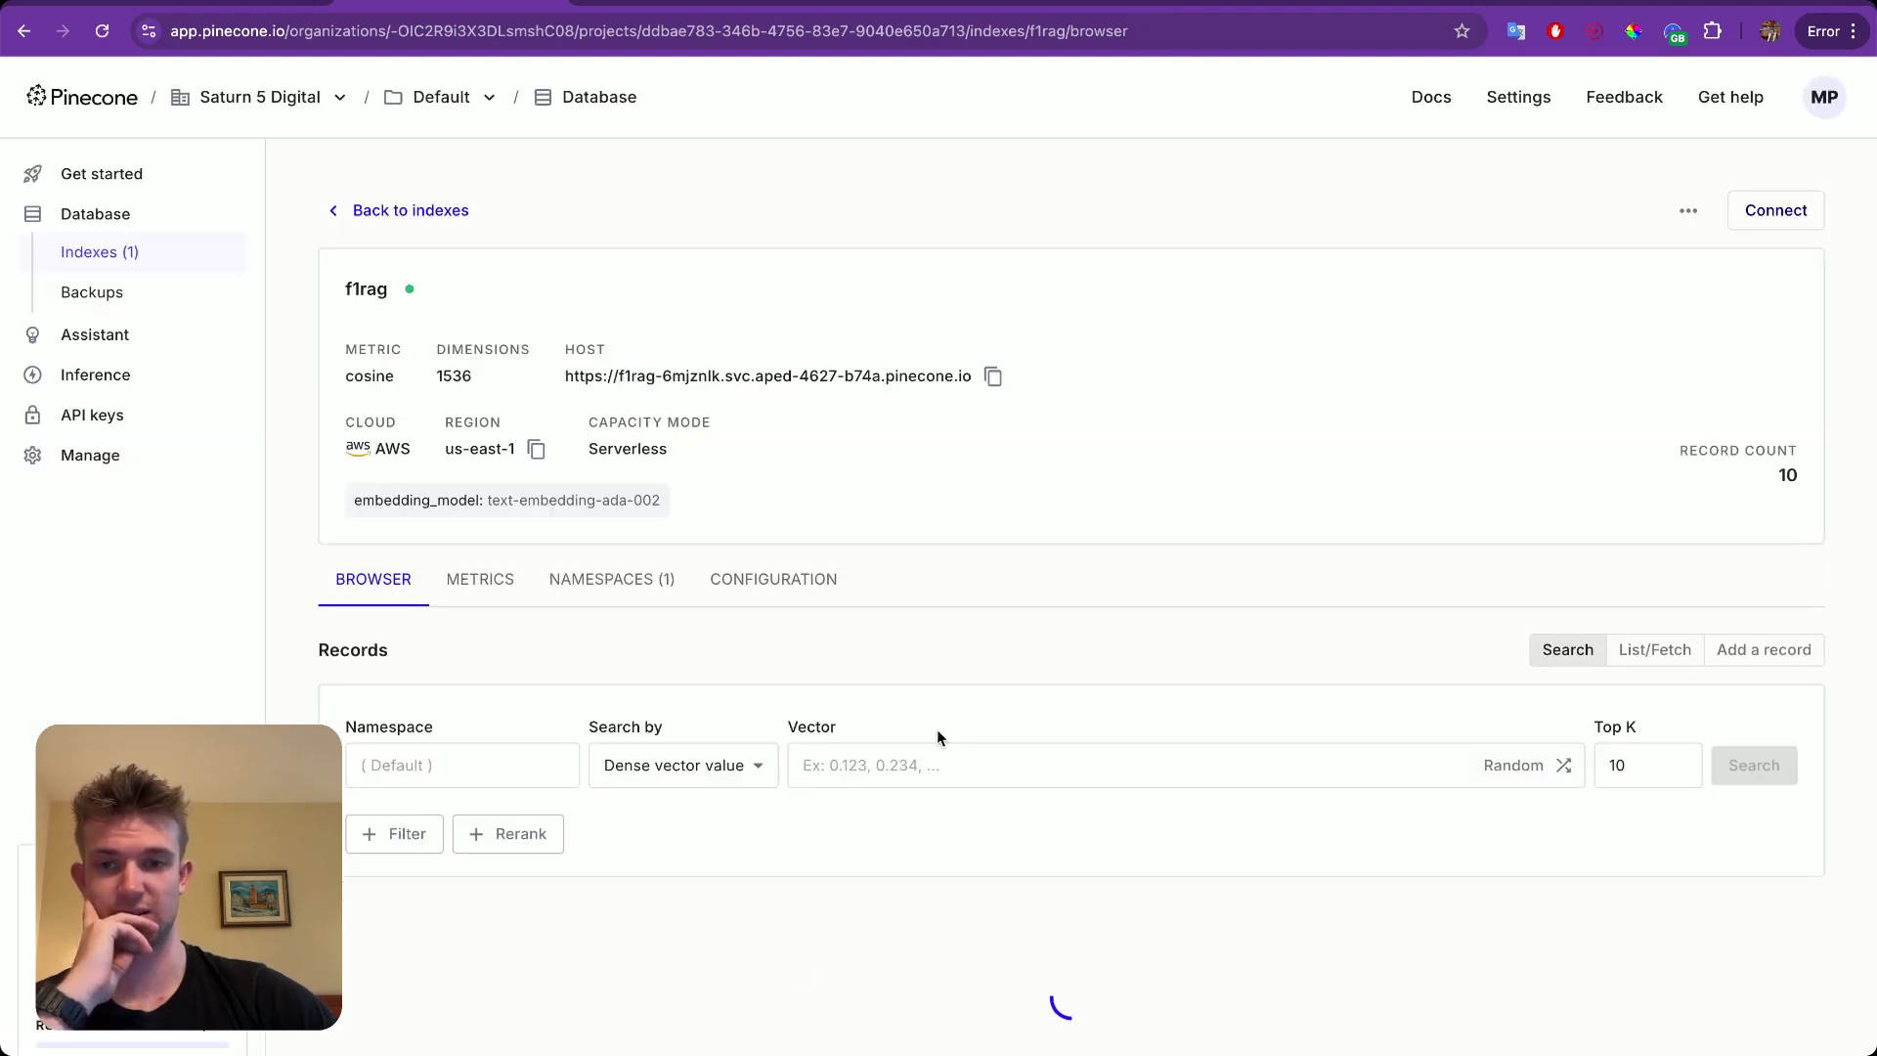
scroll(938, 738, down, 9)
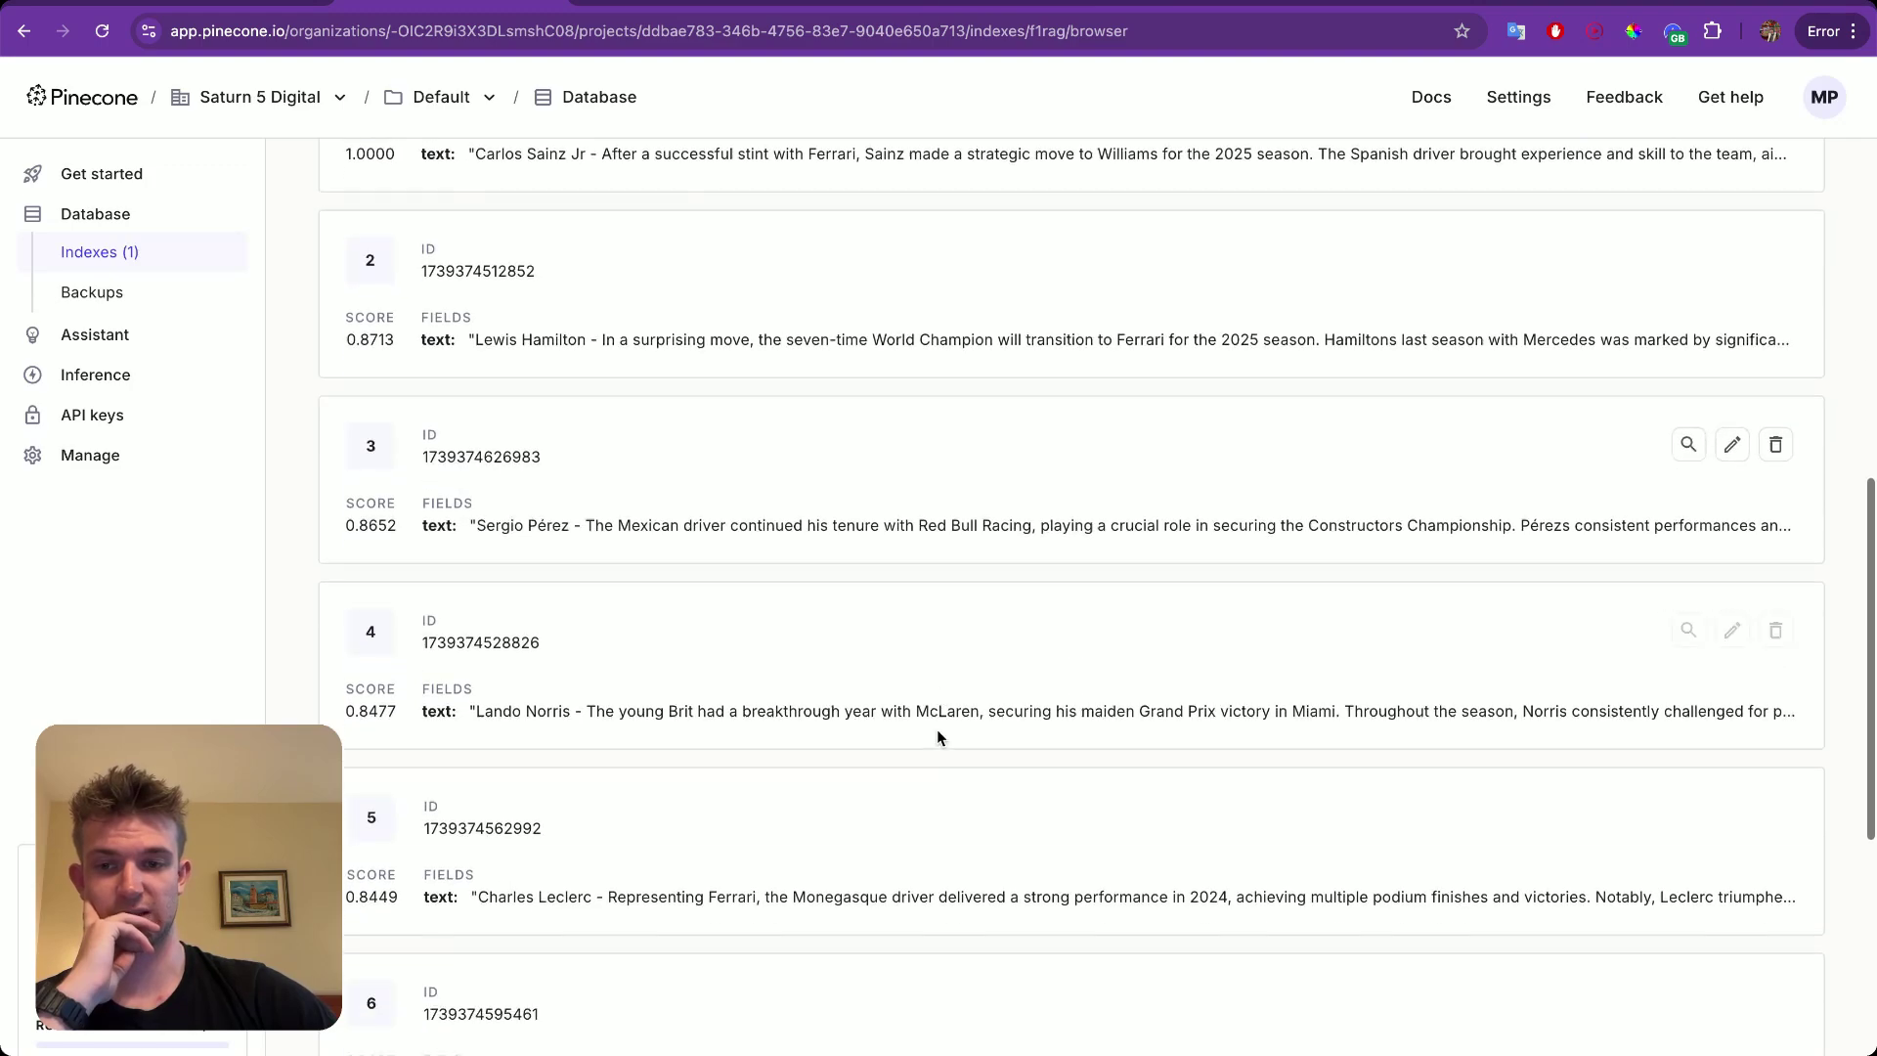
scroll(937, 738, down, 8)
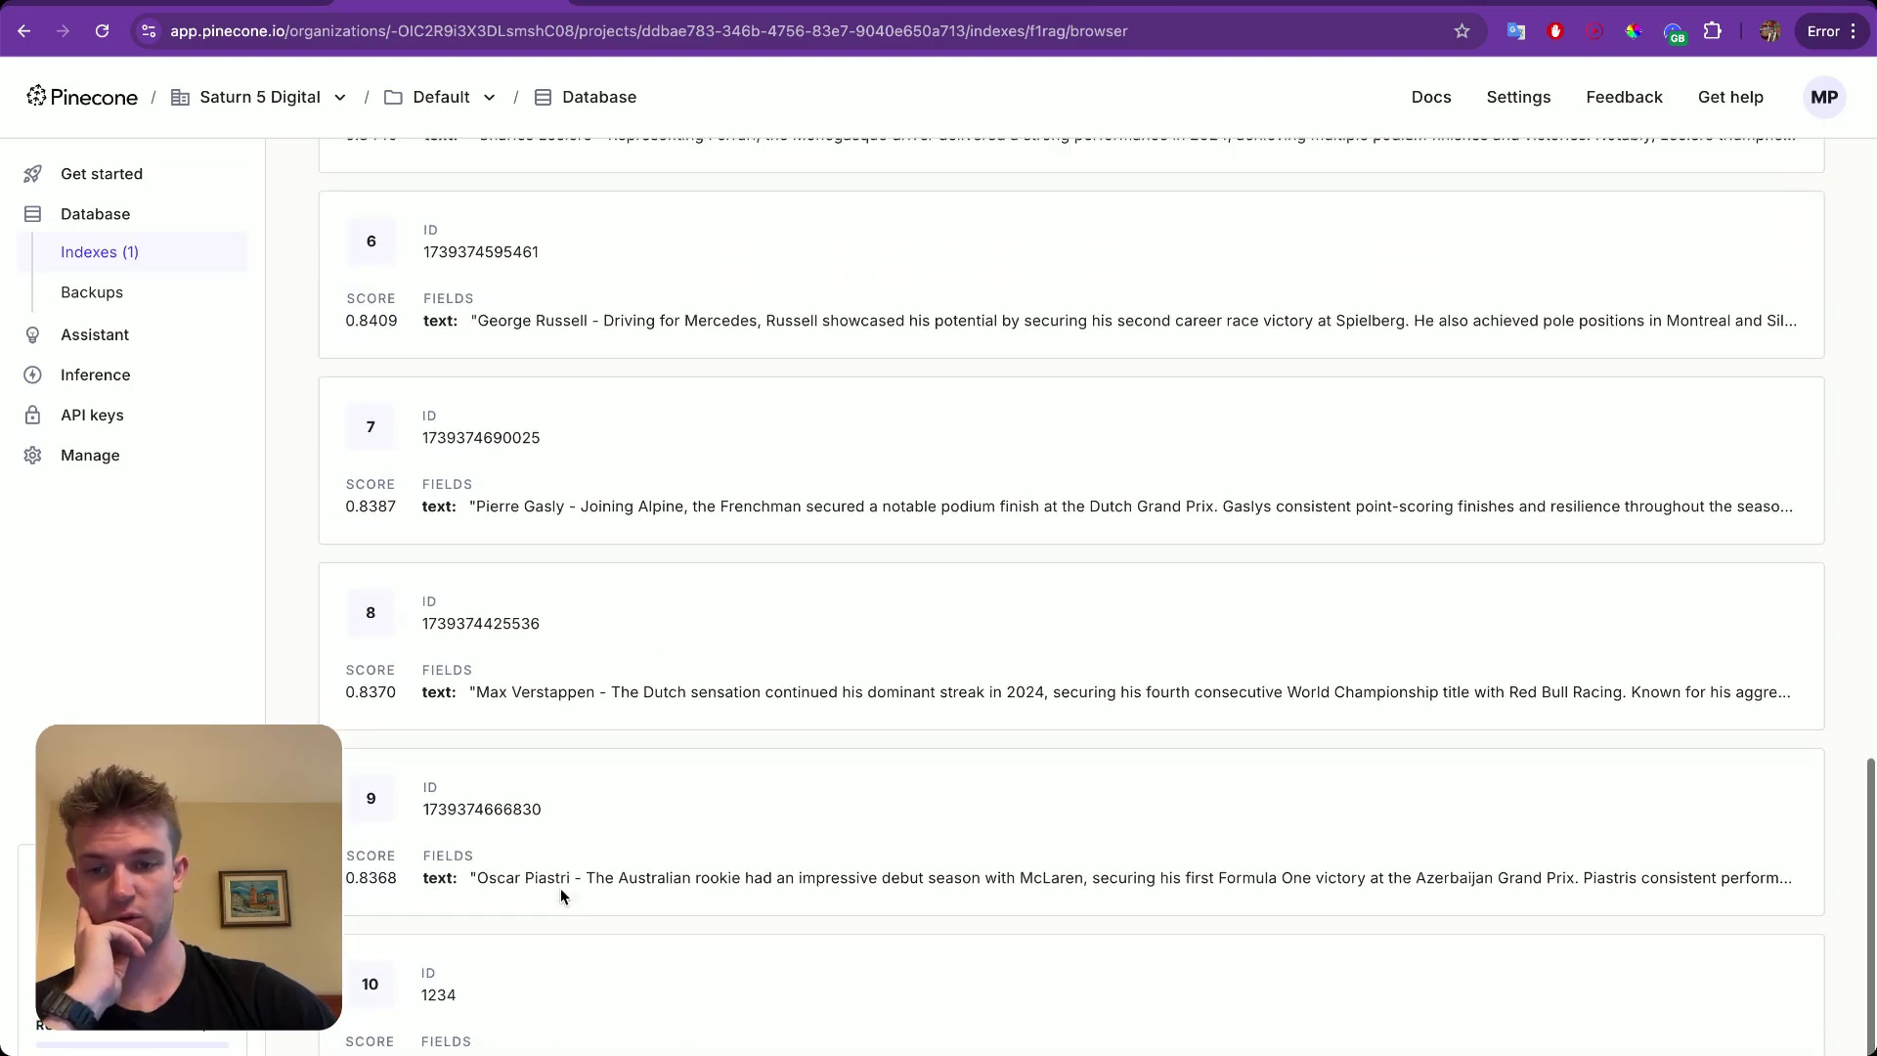
scroll(560, 887, up, 15)
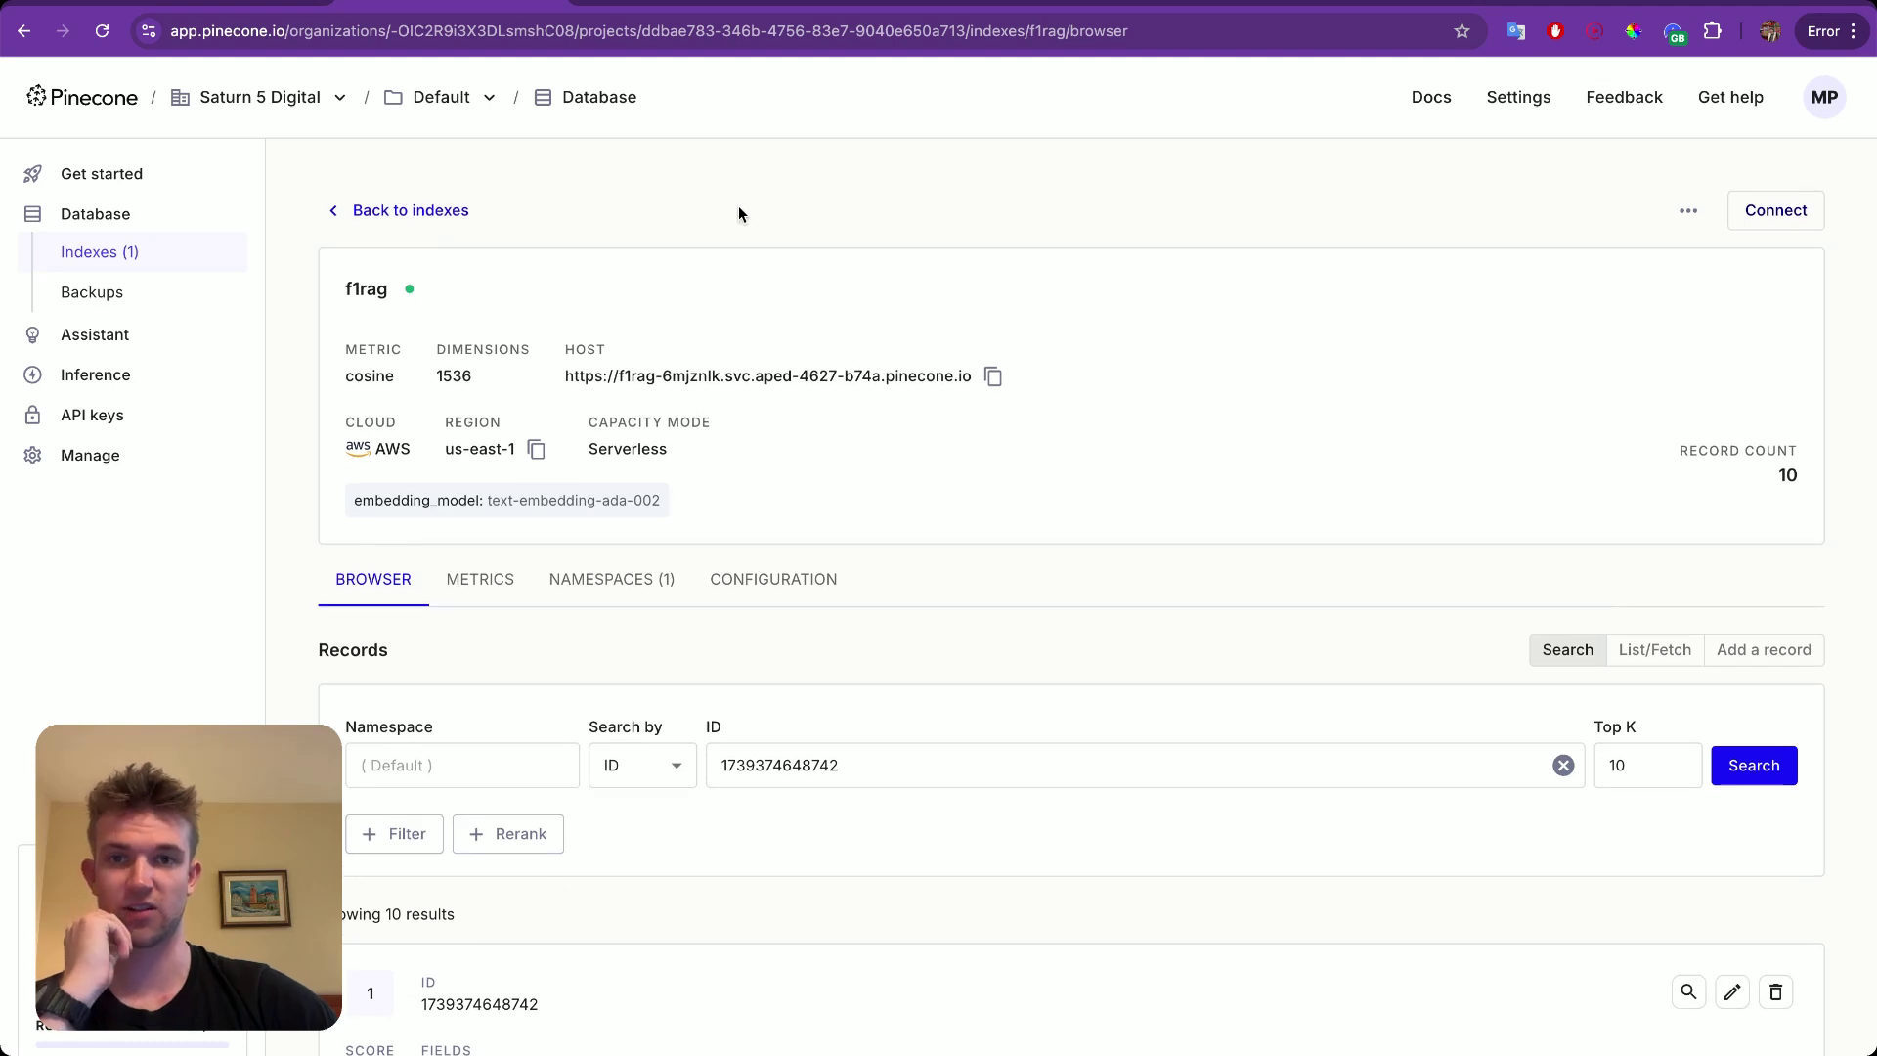
Switch to the app preview, try submitting "Hello" in the Query section, and clear the query input.
click(1156, 0)
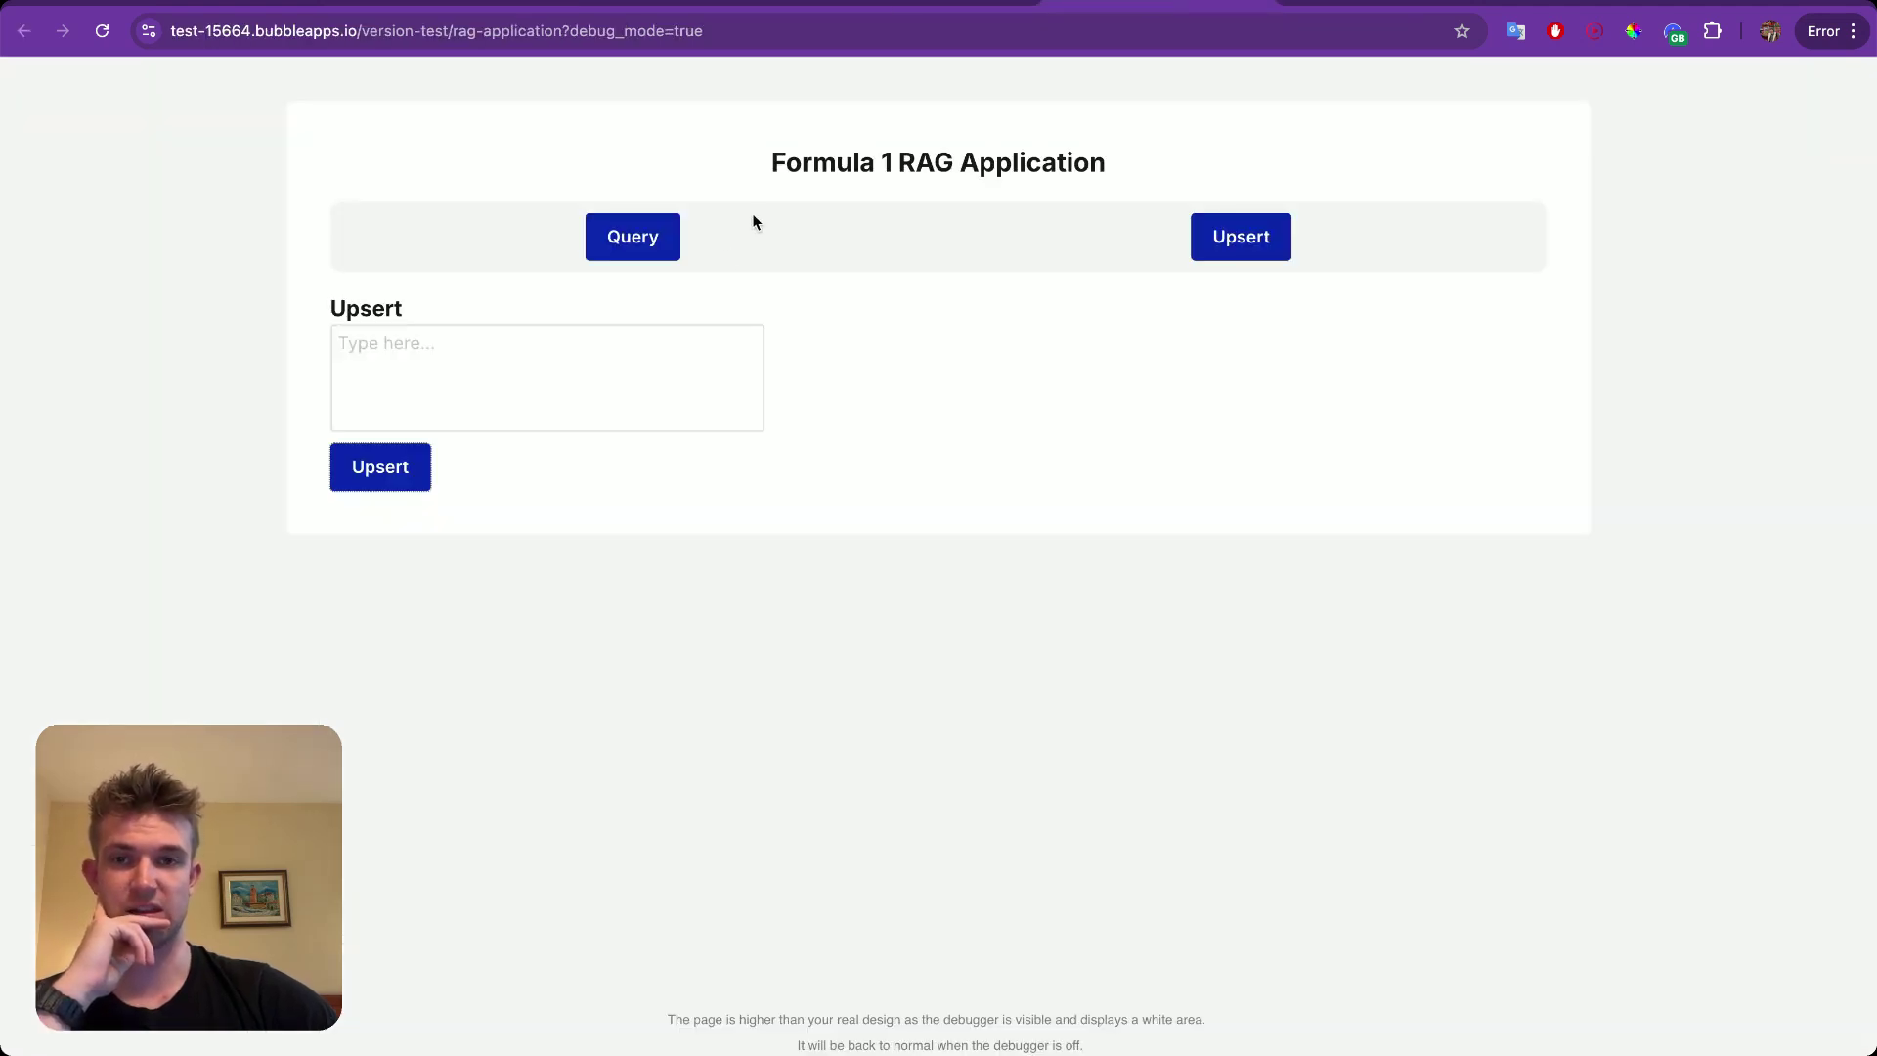
click(637, 238)
click(490, 351)
text(Hello)
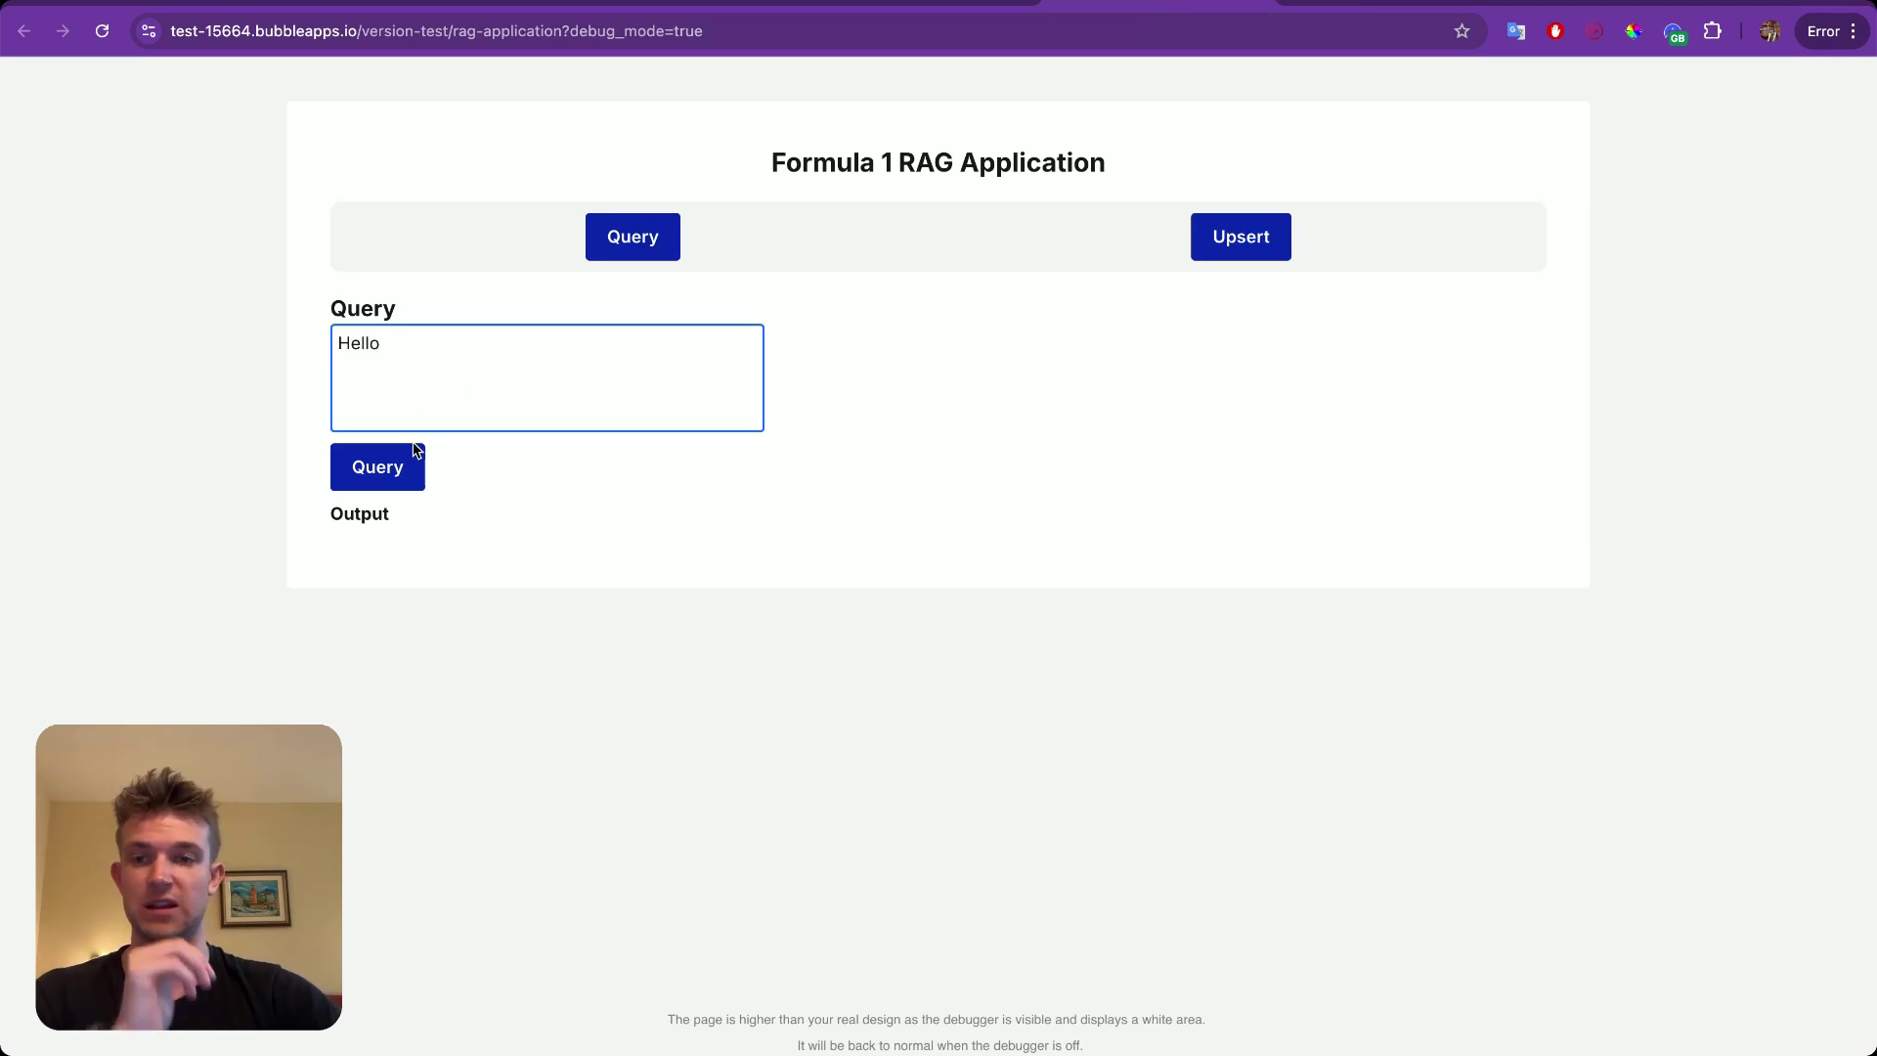
click(402, 463)
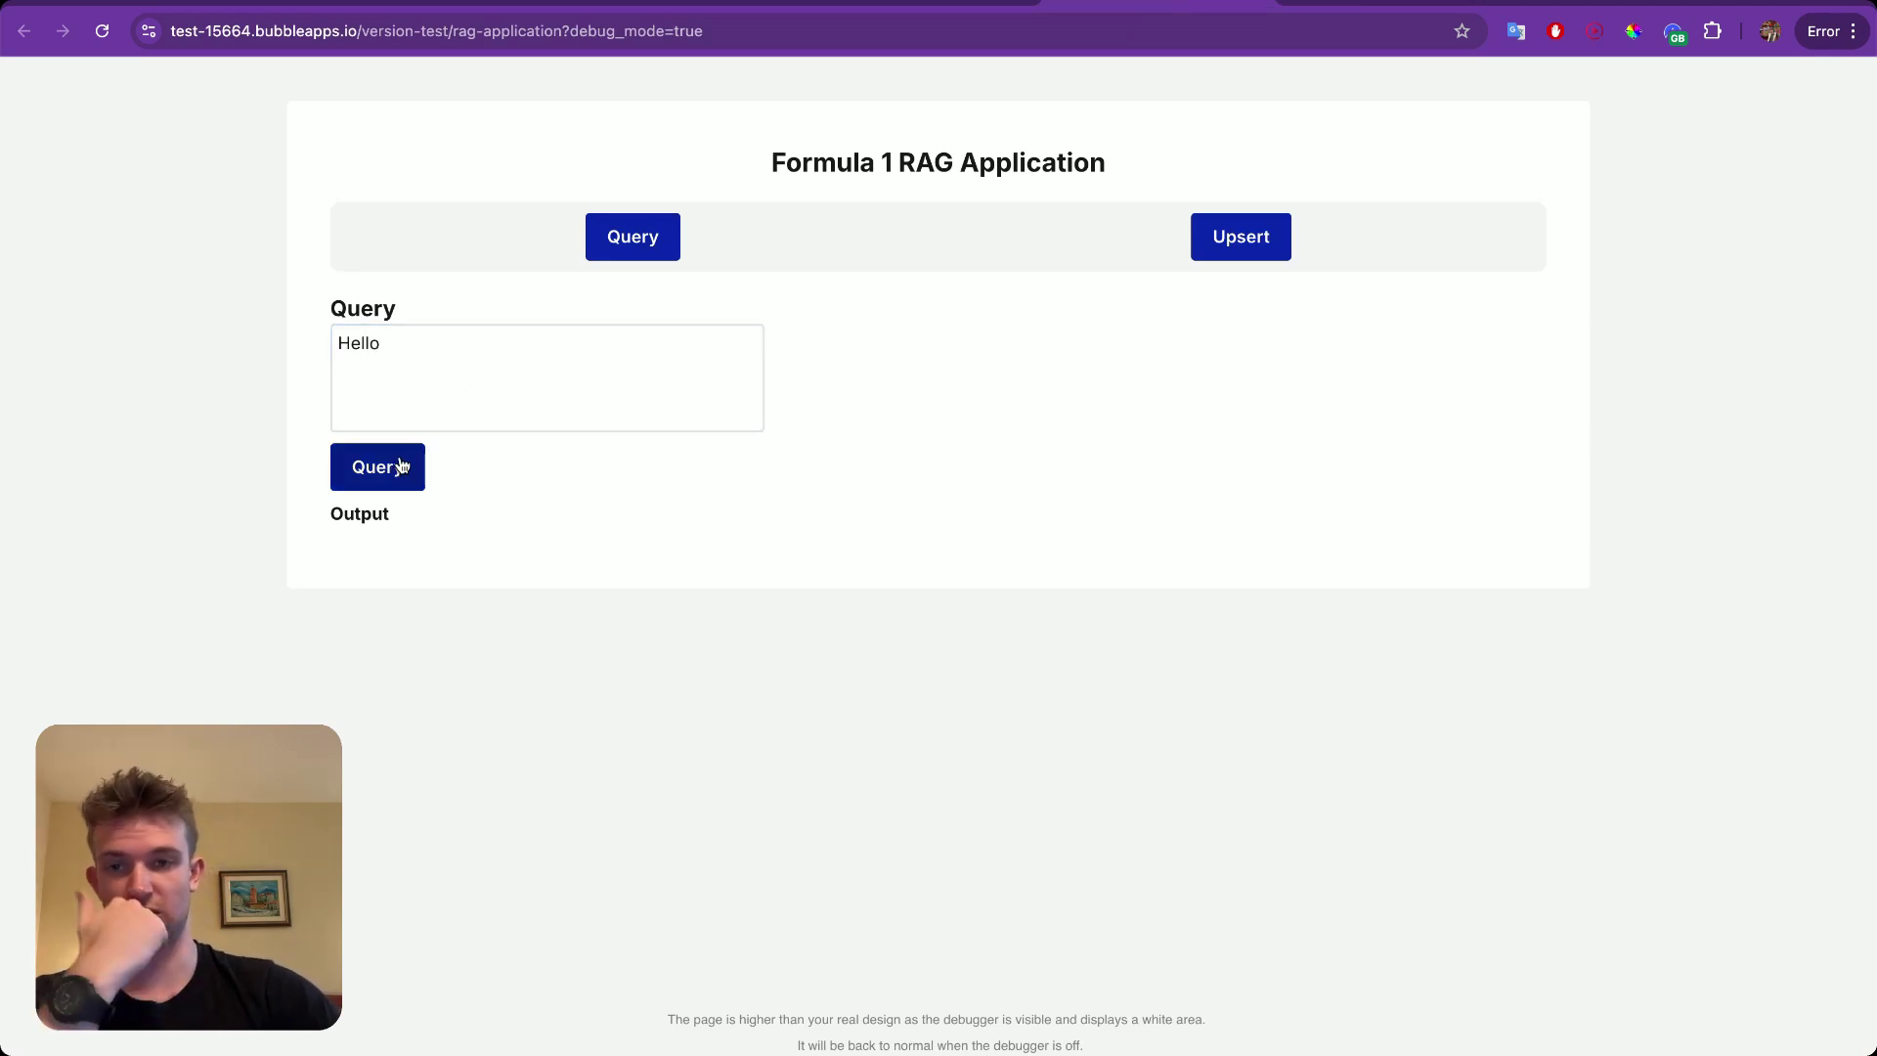
click(423, 382)
key(super+a)
key(BackSpace)
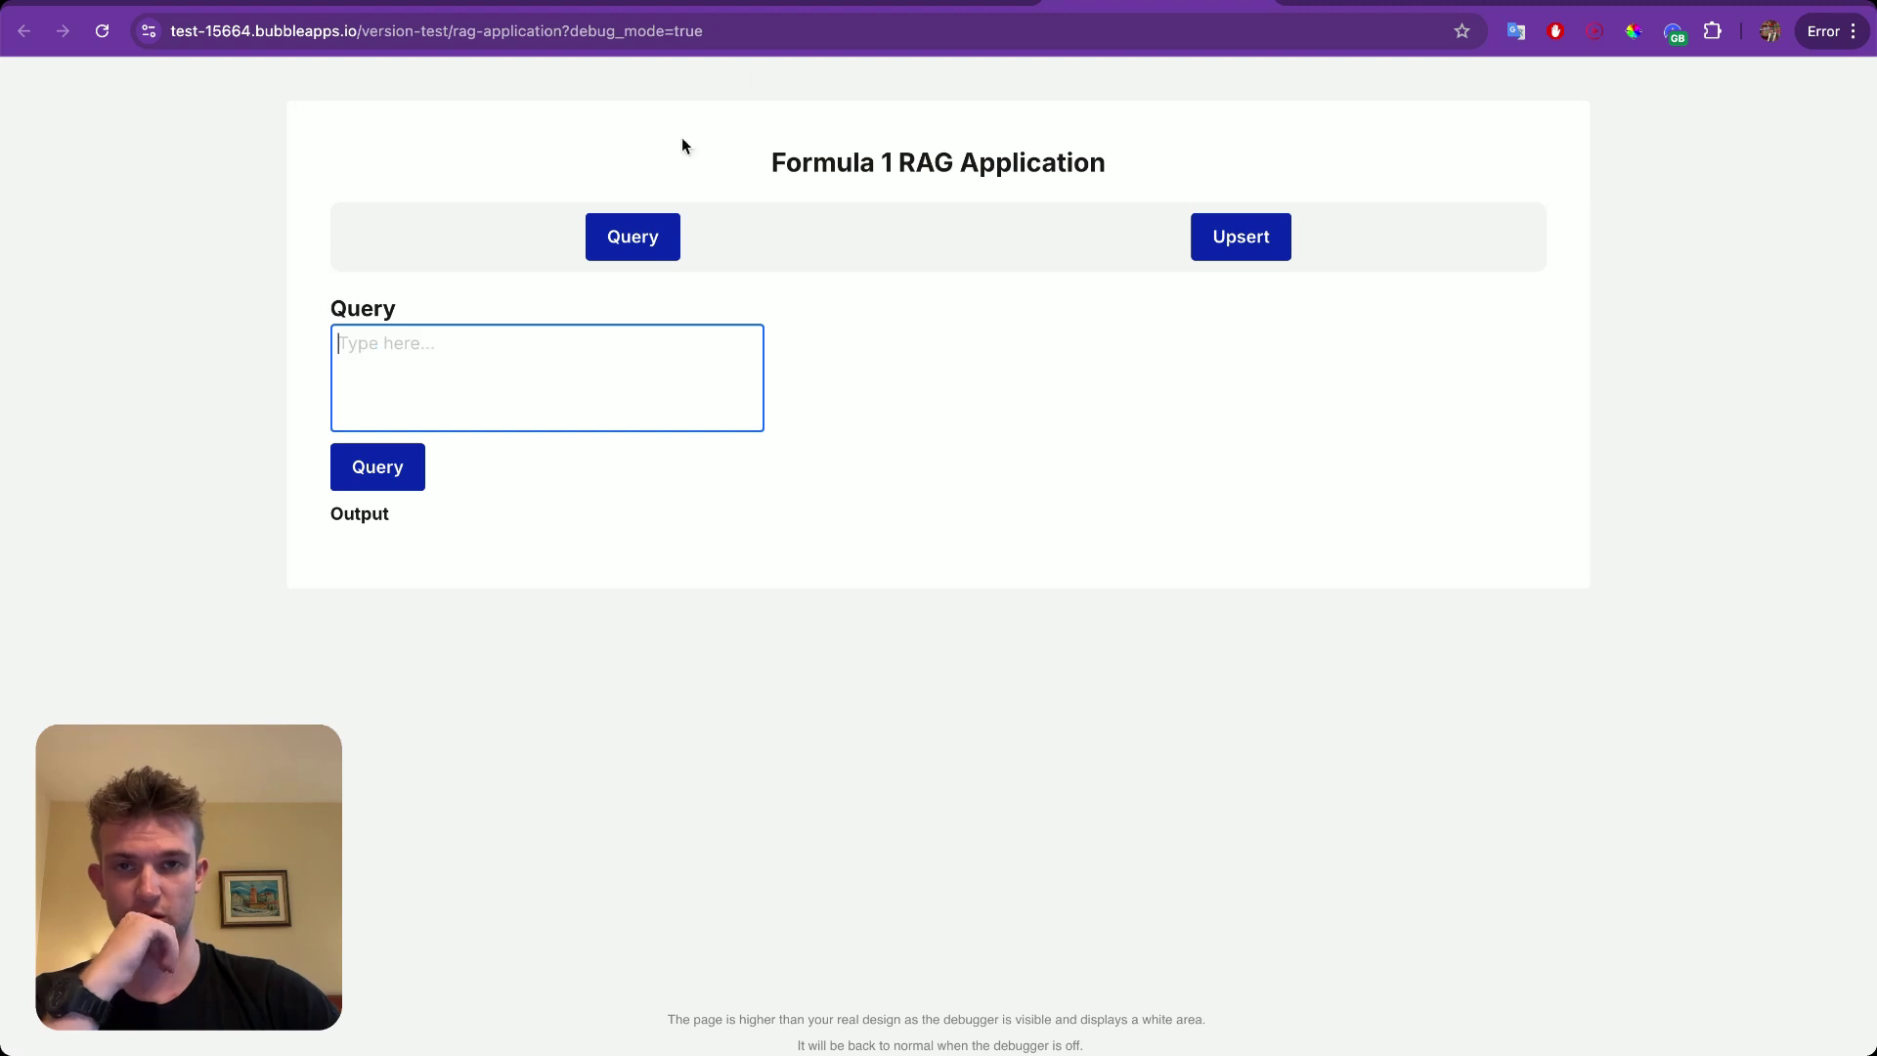
Switch to the Bubble editor, make the Query Group visible and hide the Upsert Group on the rag-application page.
click(869, 8)
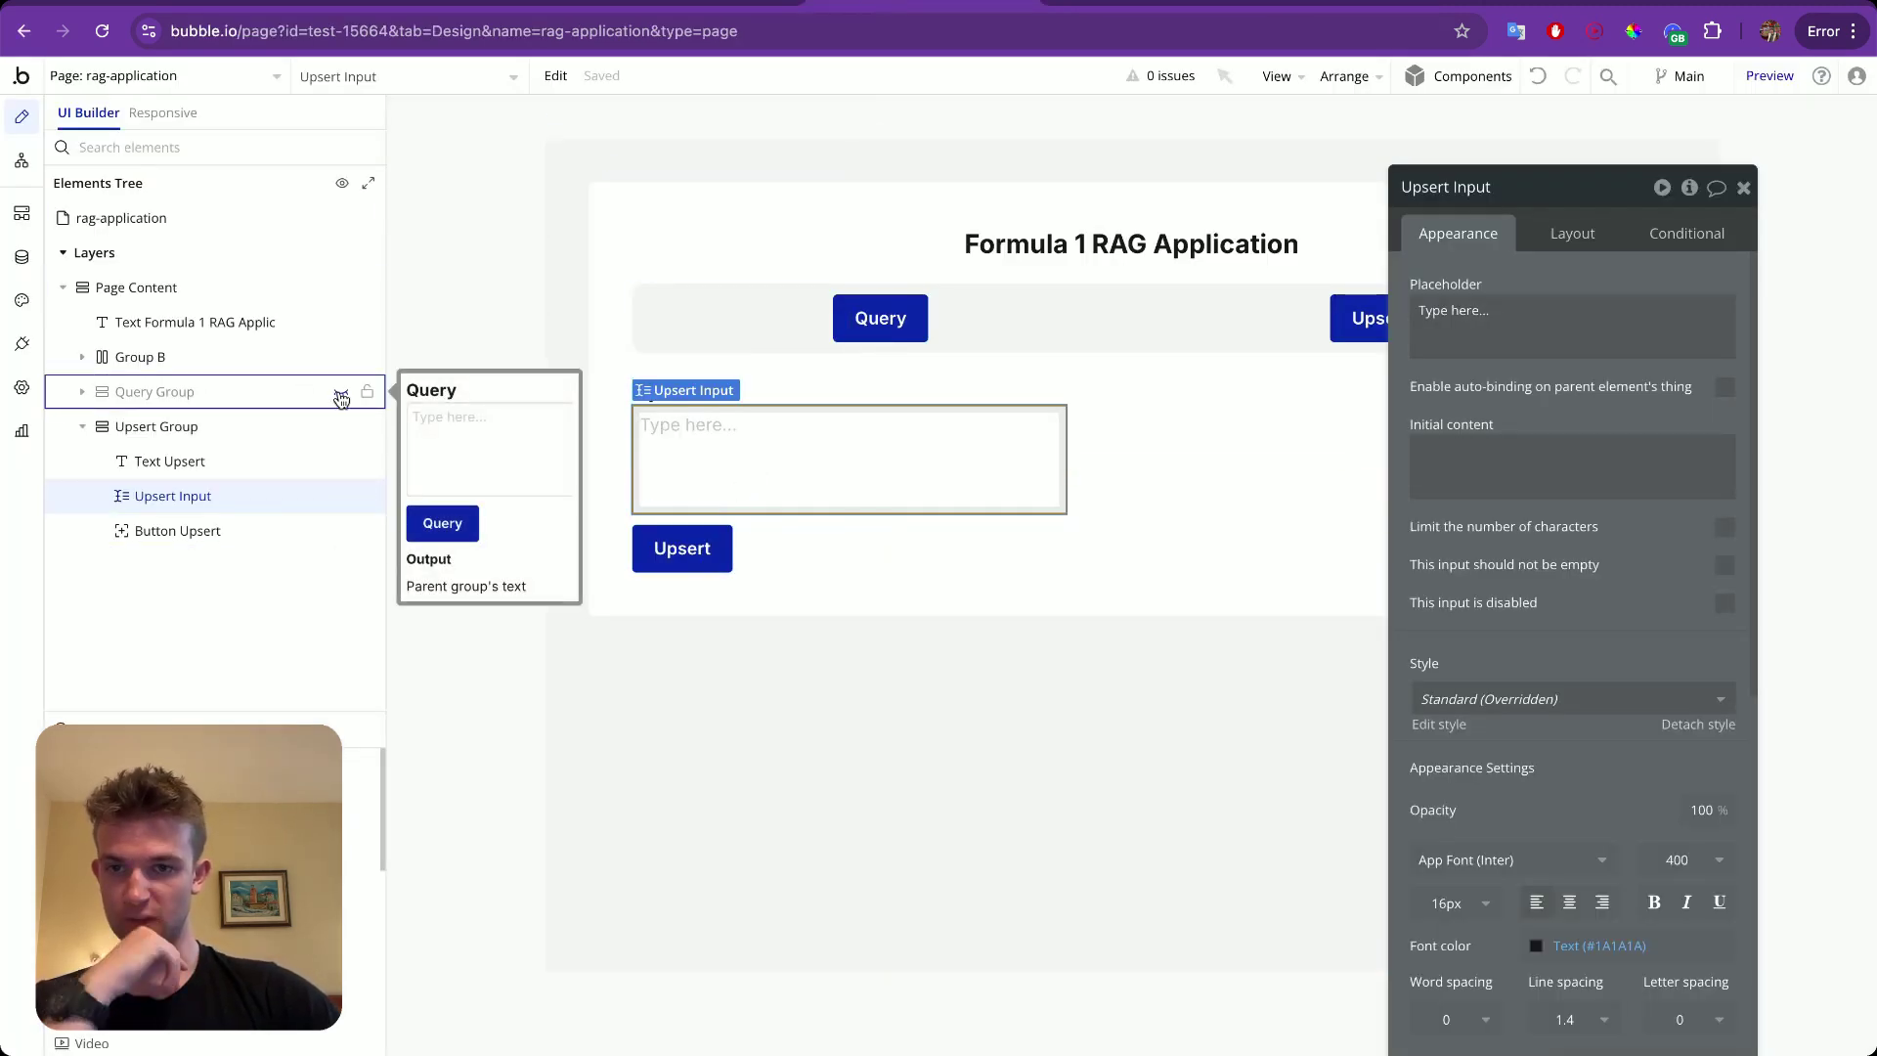
click(340, 392)
click(82, 427)
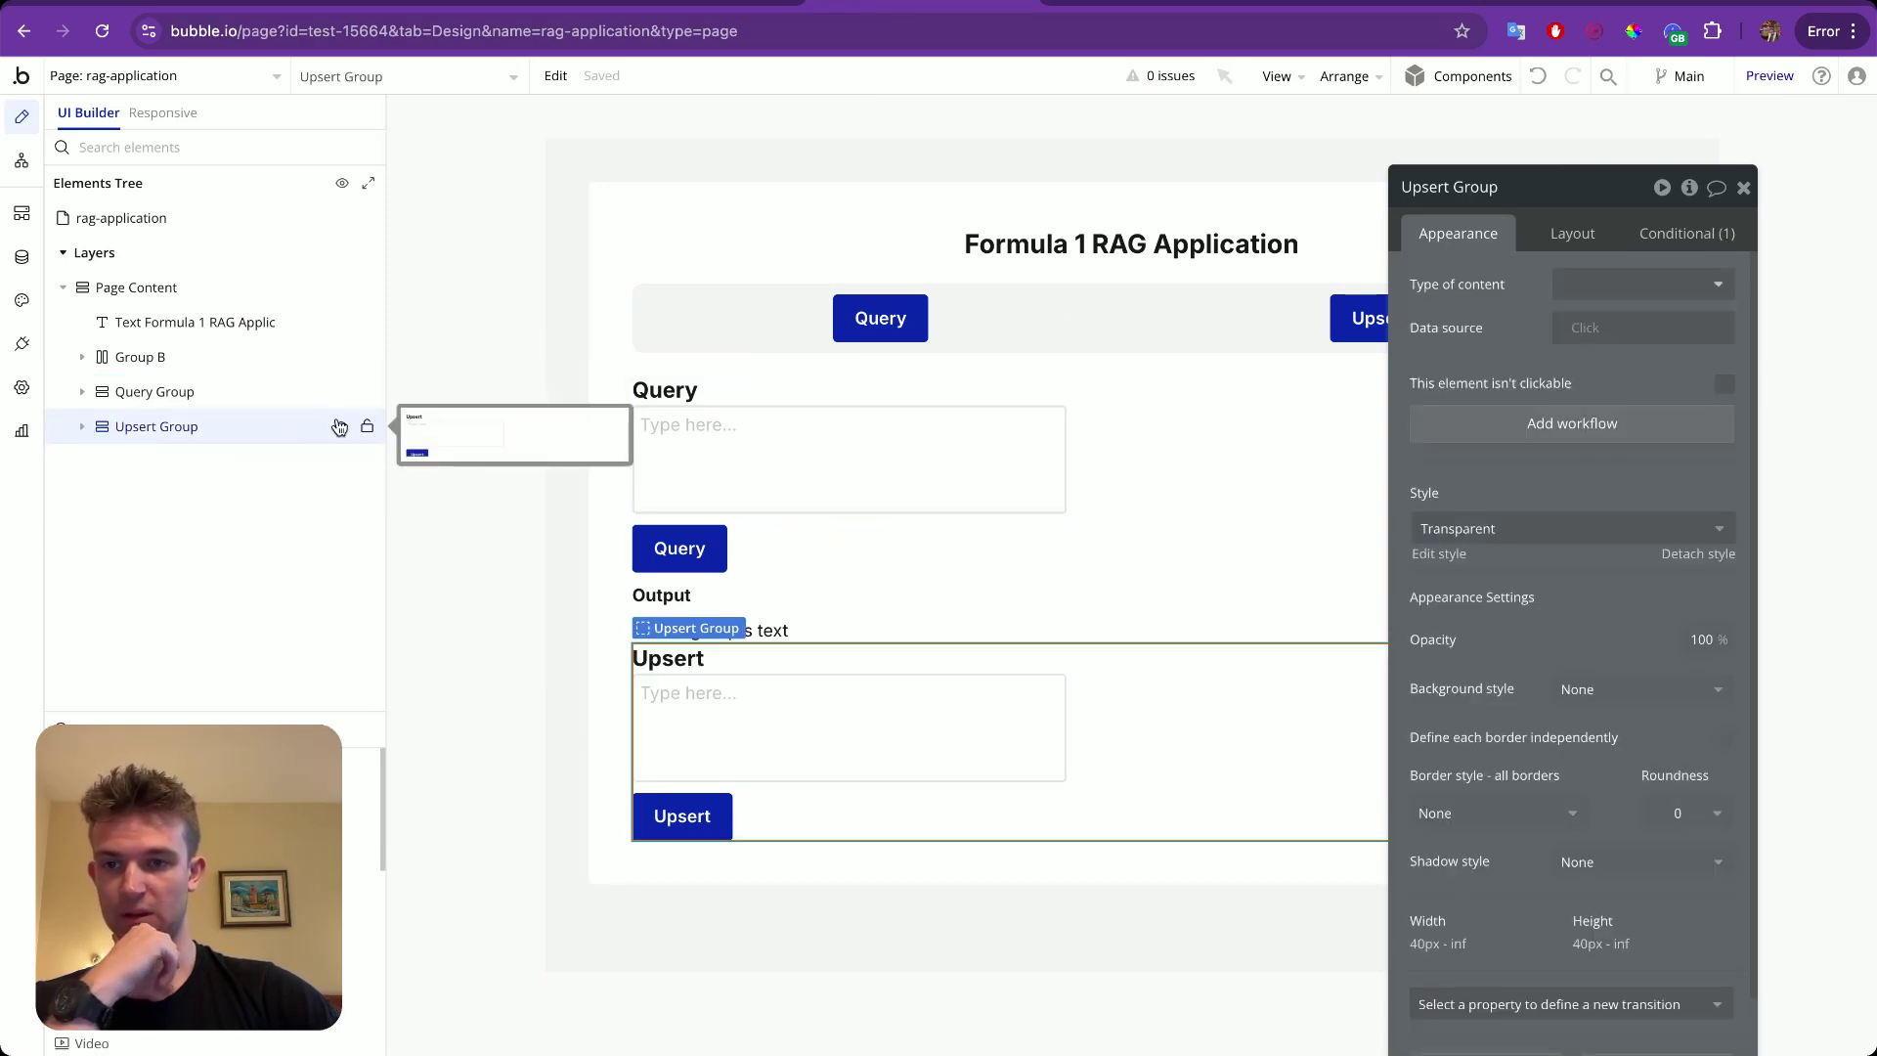
click(342, 428)
Inspect the Query Group's elements: the Query Input, the Query button and the Output Group with its text.
click(733, 457)
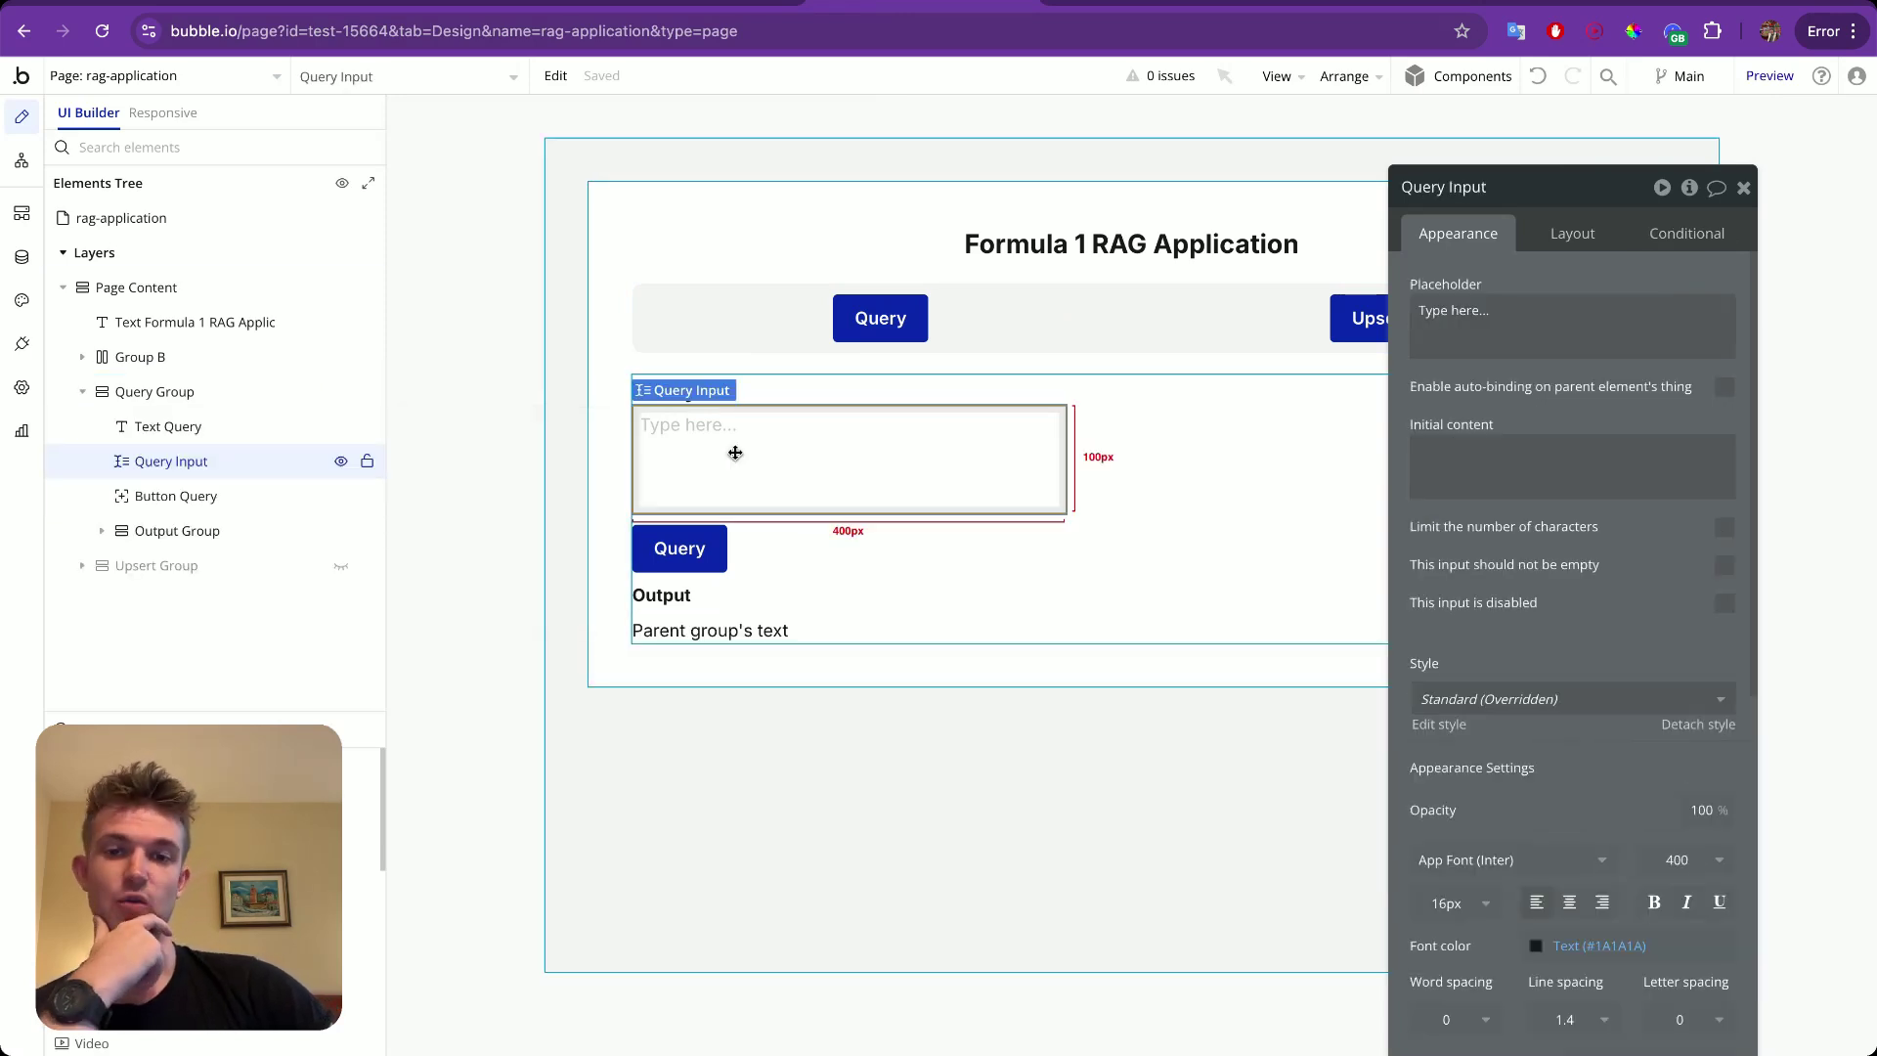
click(710, 555)
click(773, 482)
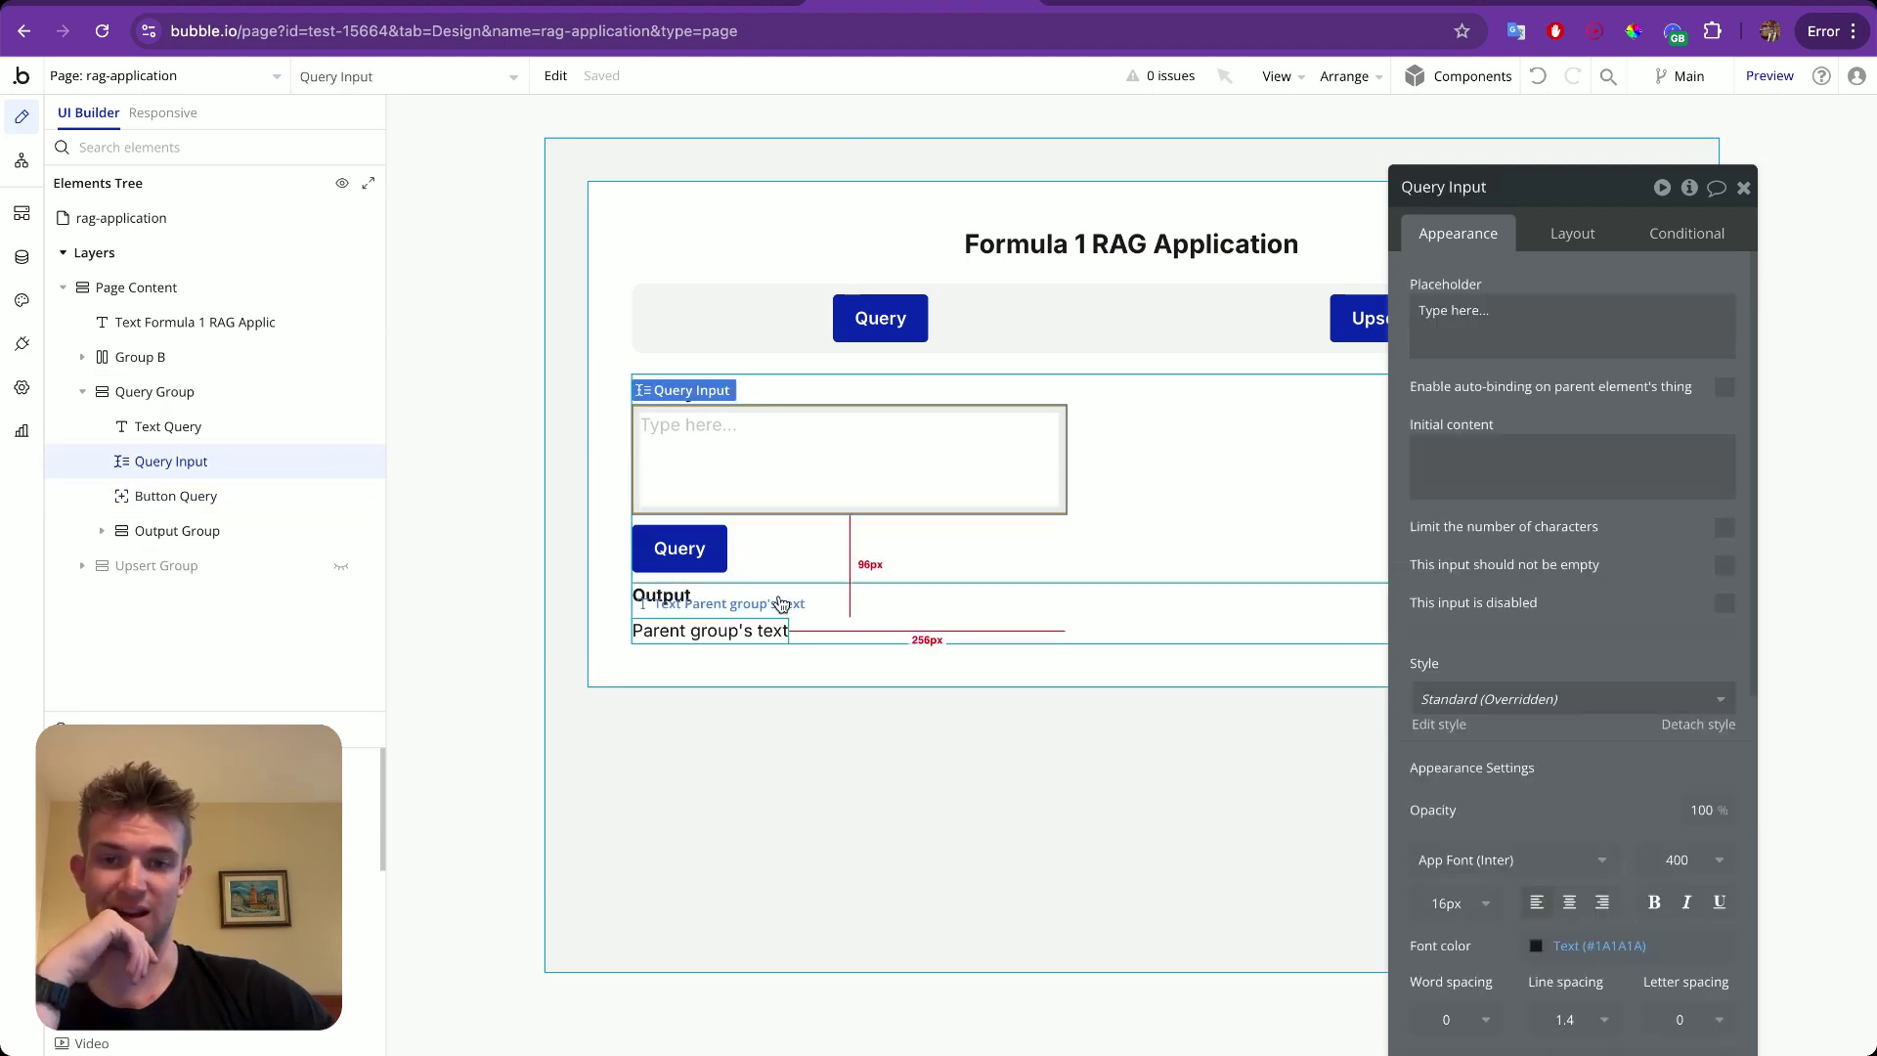
click(737, 631)
click(828, 611)
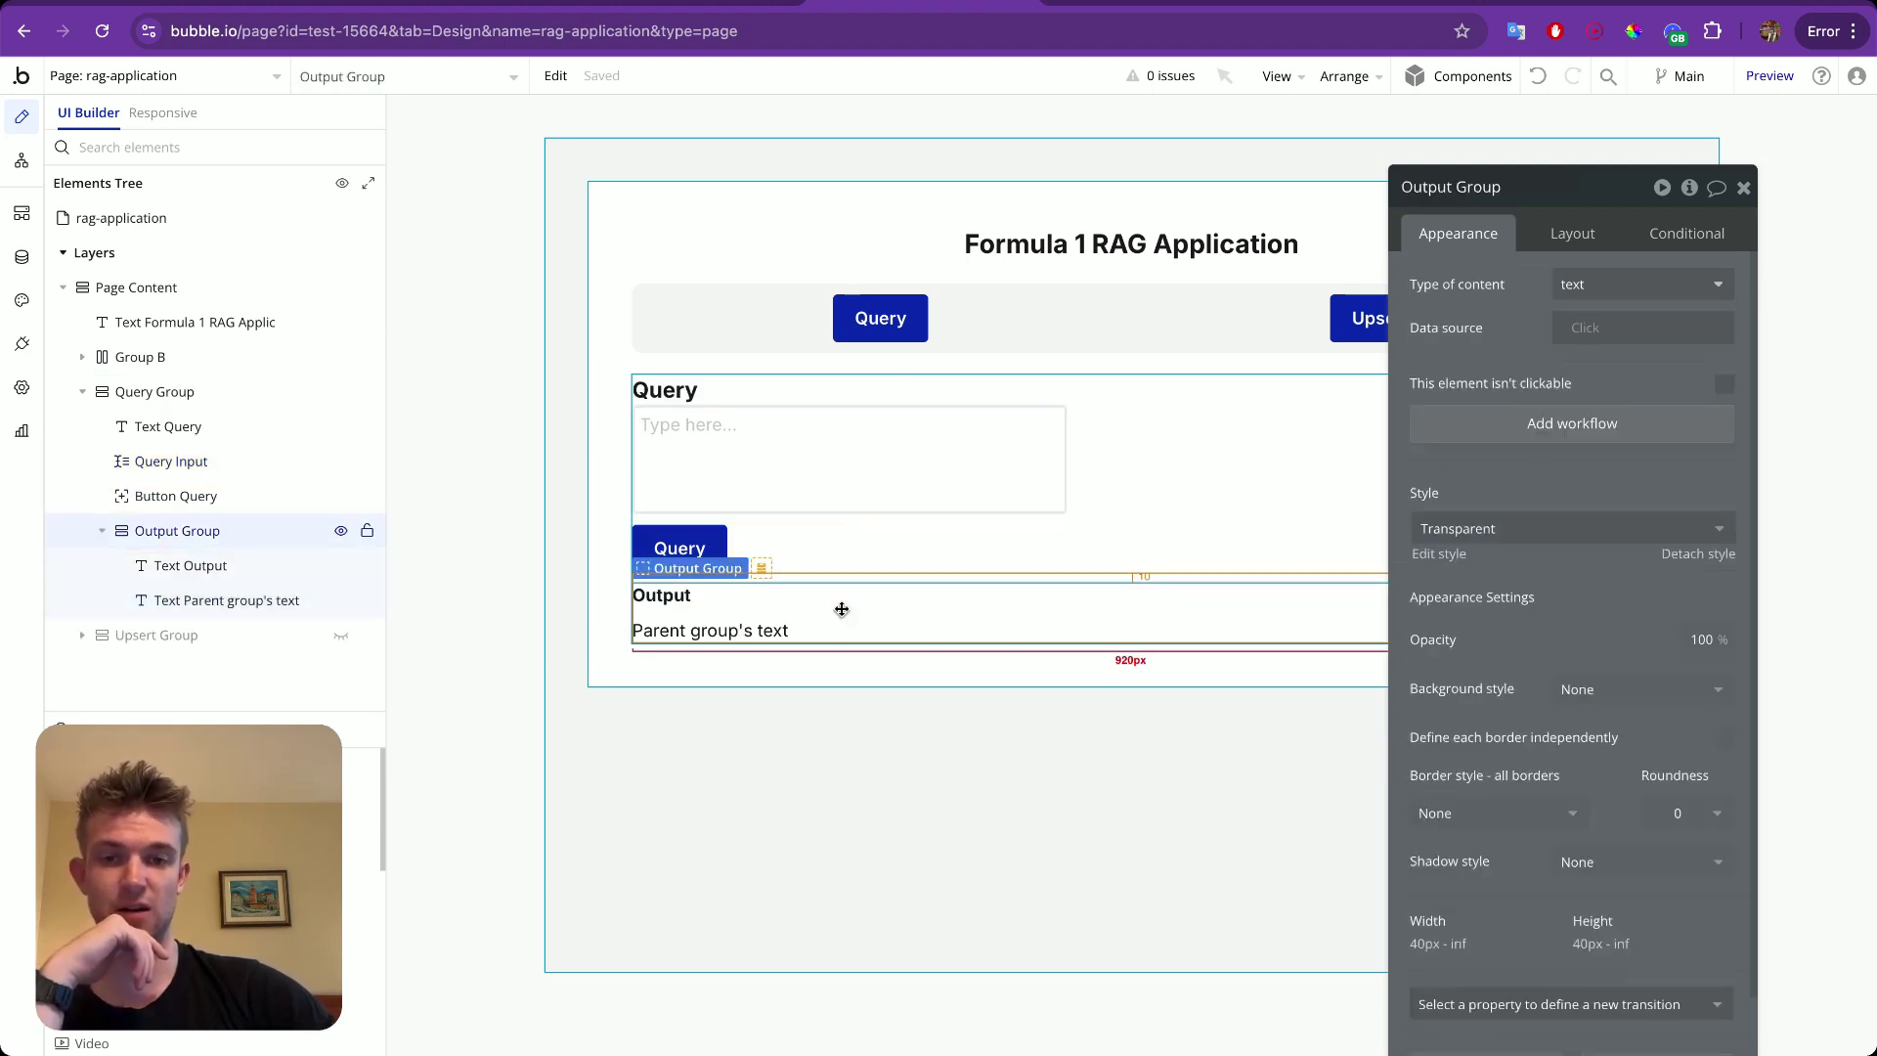
click(841, 489)
Open the workflow of the Query Group's Query button and add OpenAI - Get Embeddings as its first action.
click(689, 547)
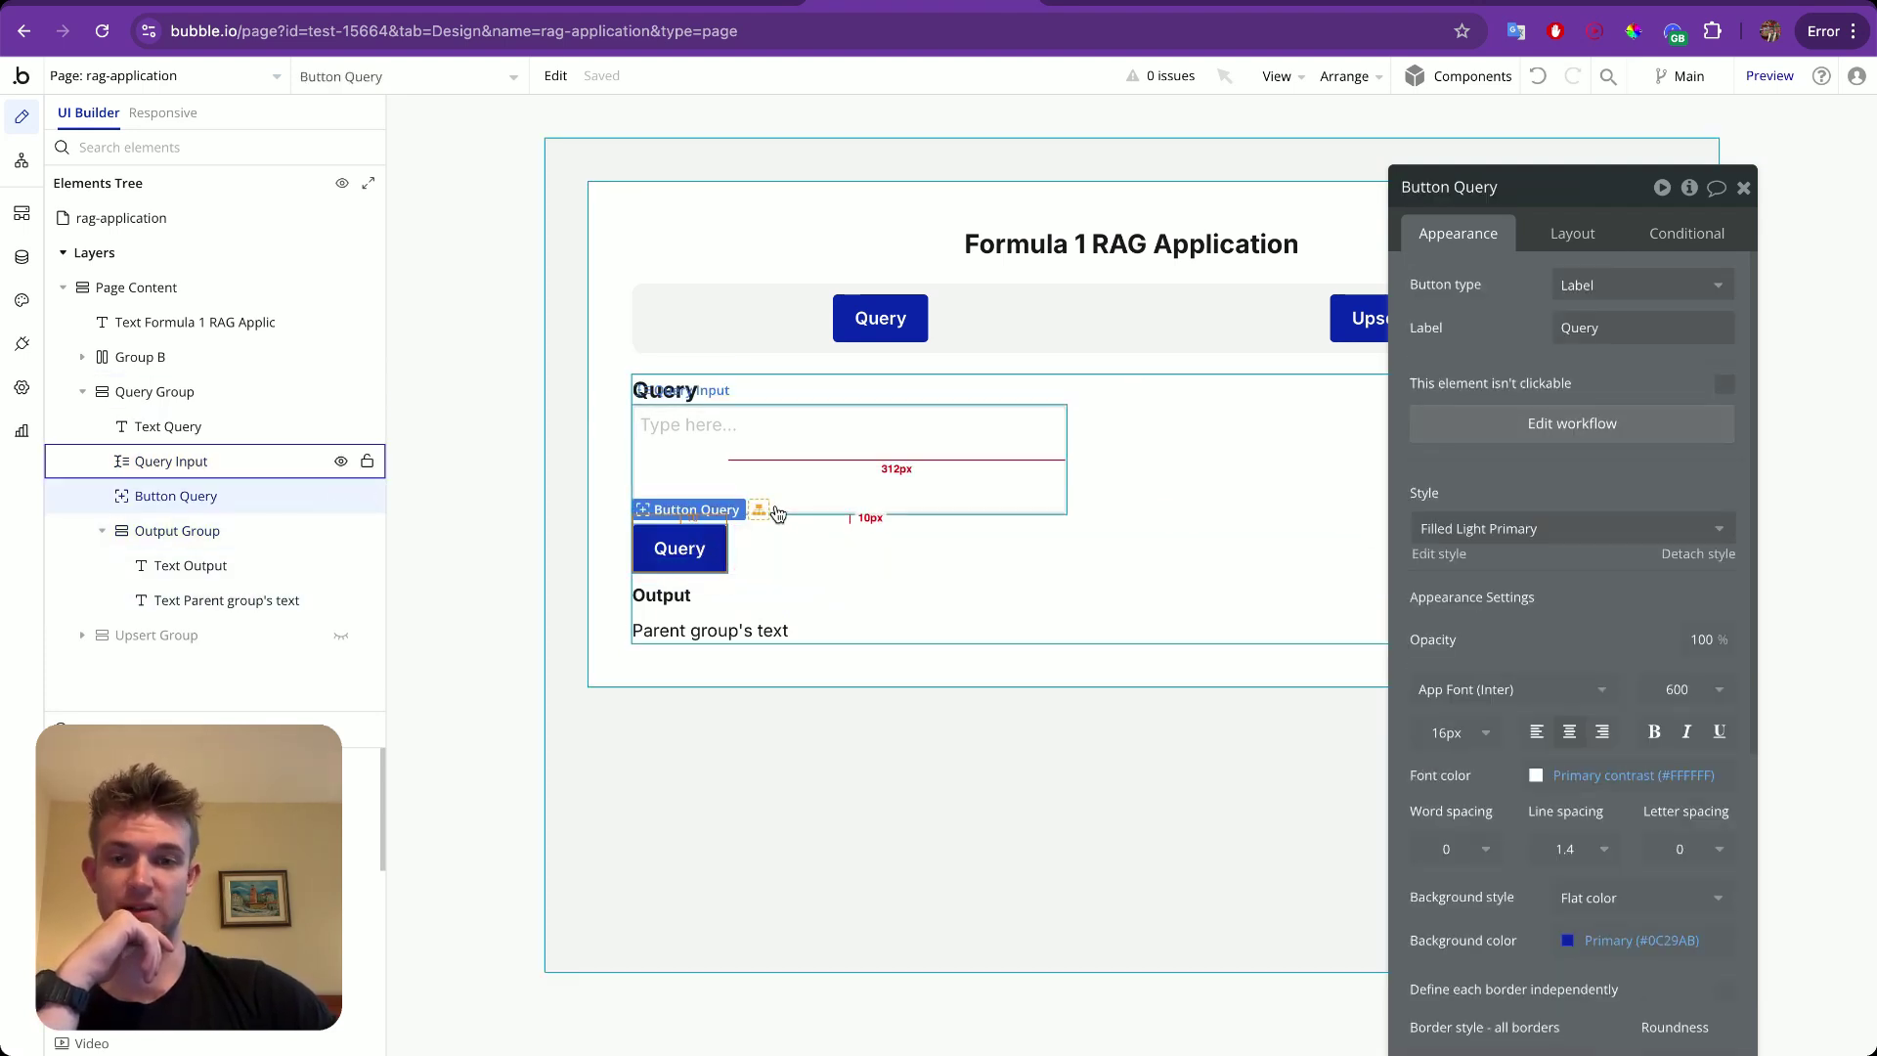
click(1433, 420)
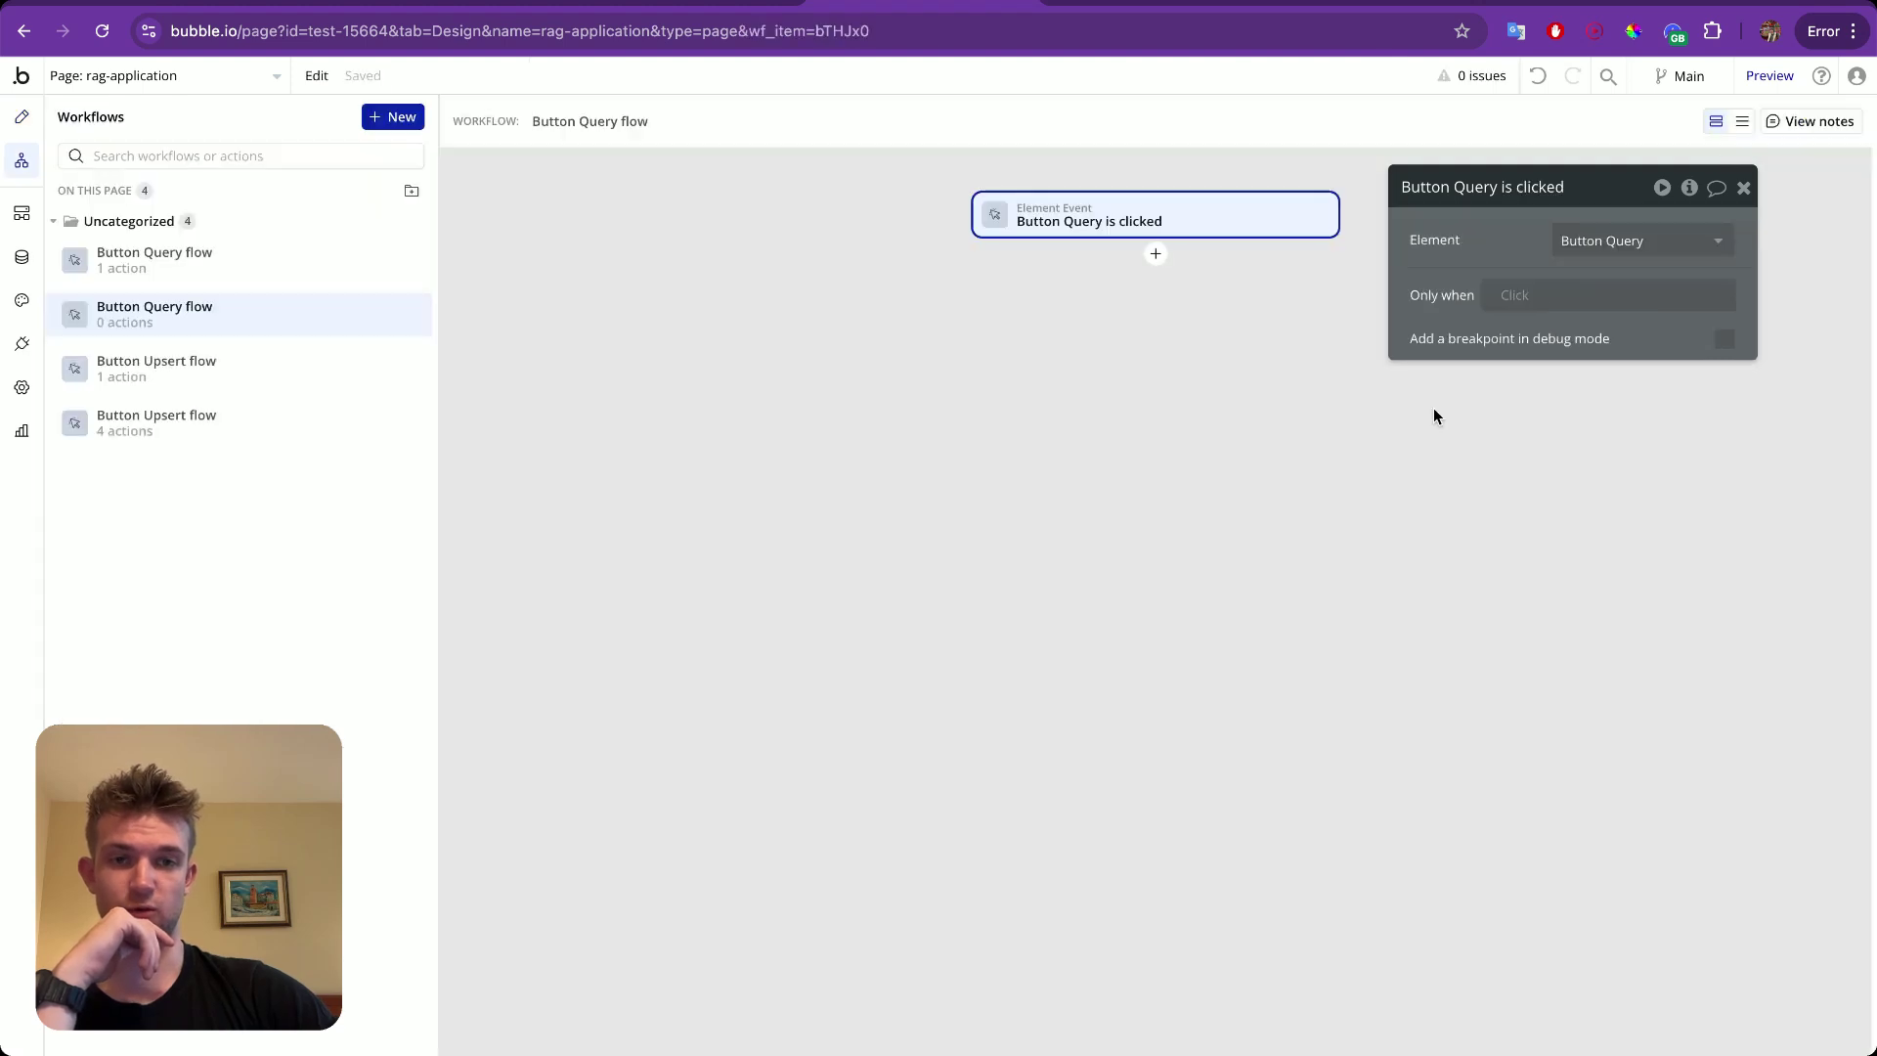
click(1155, 254)
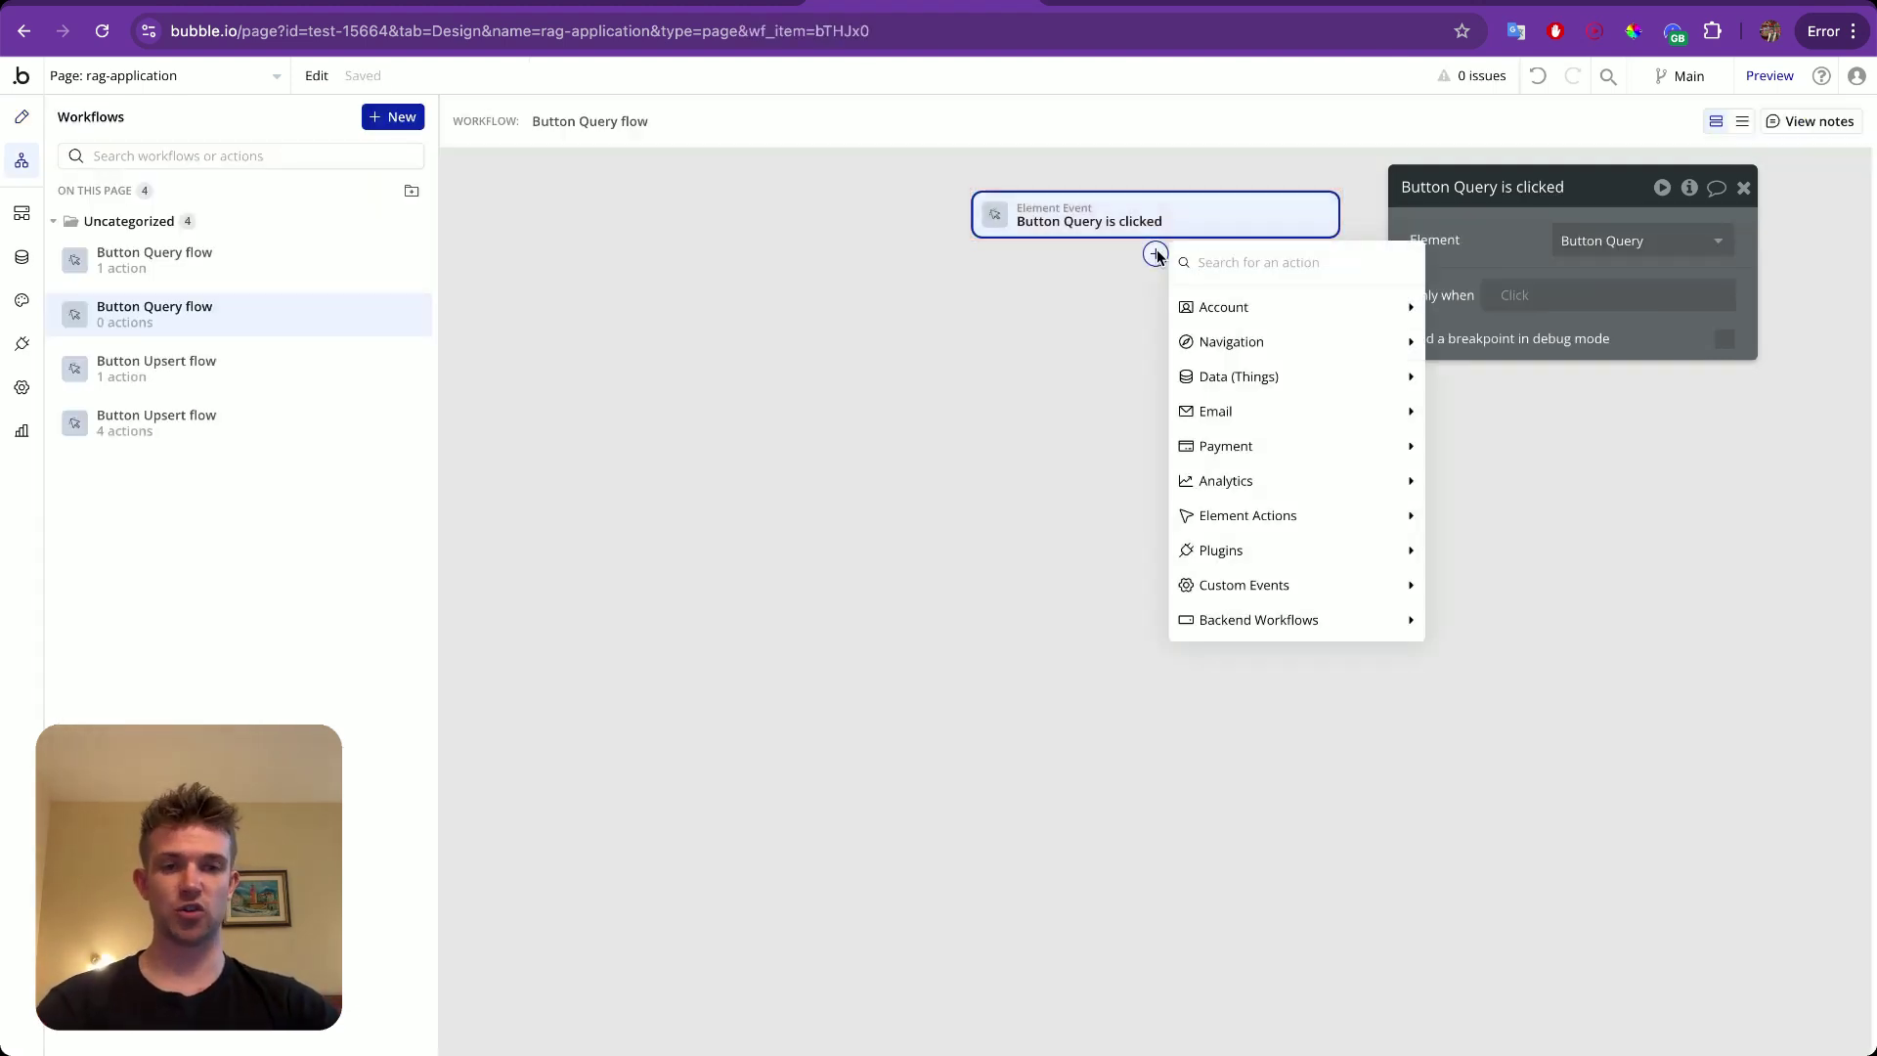
text(embe)
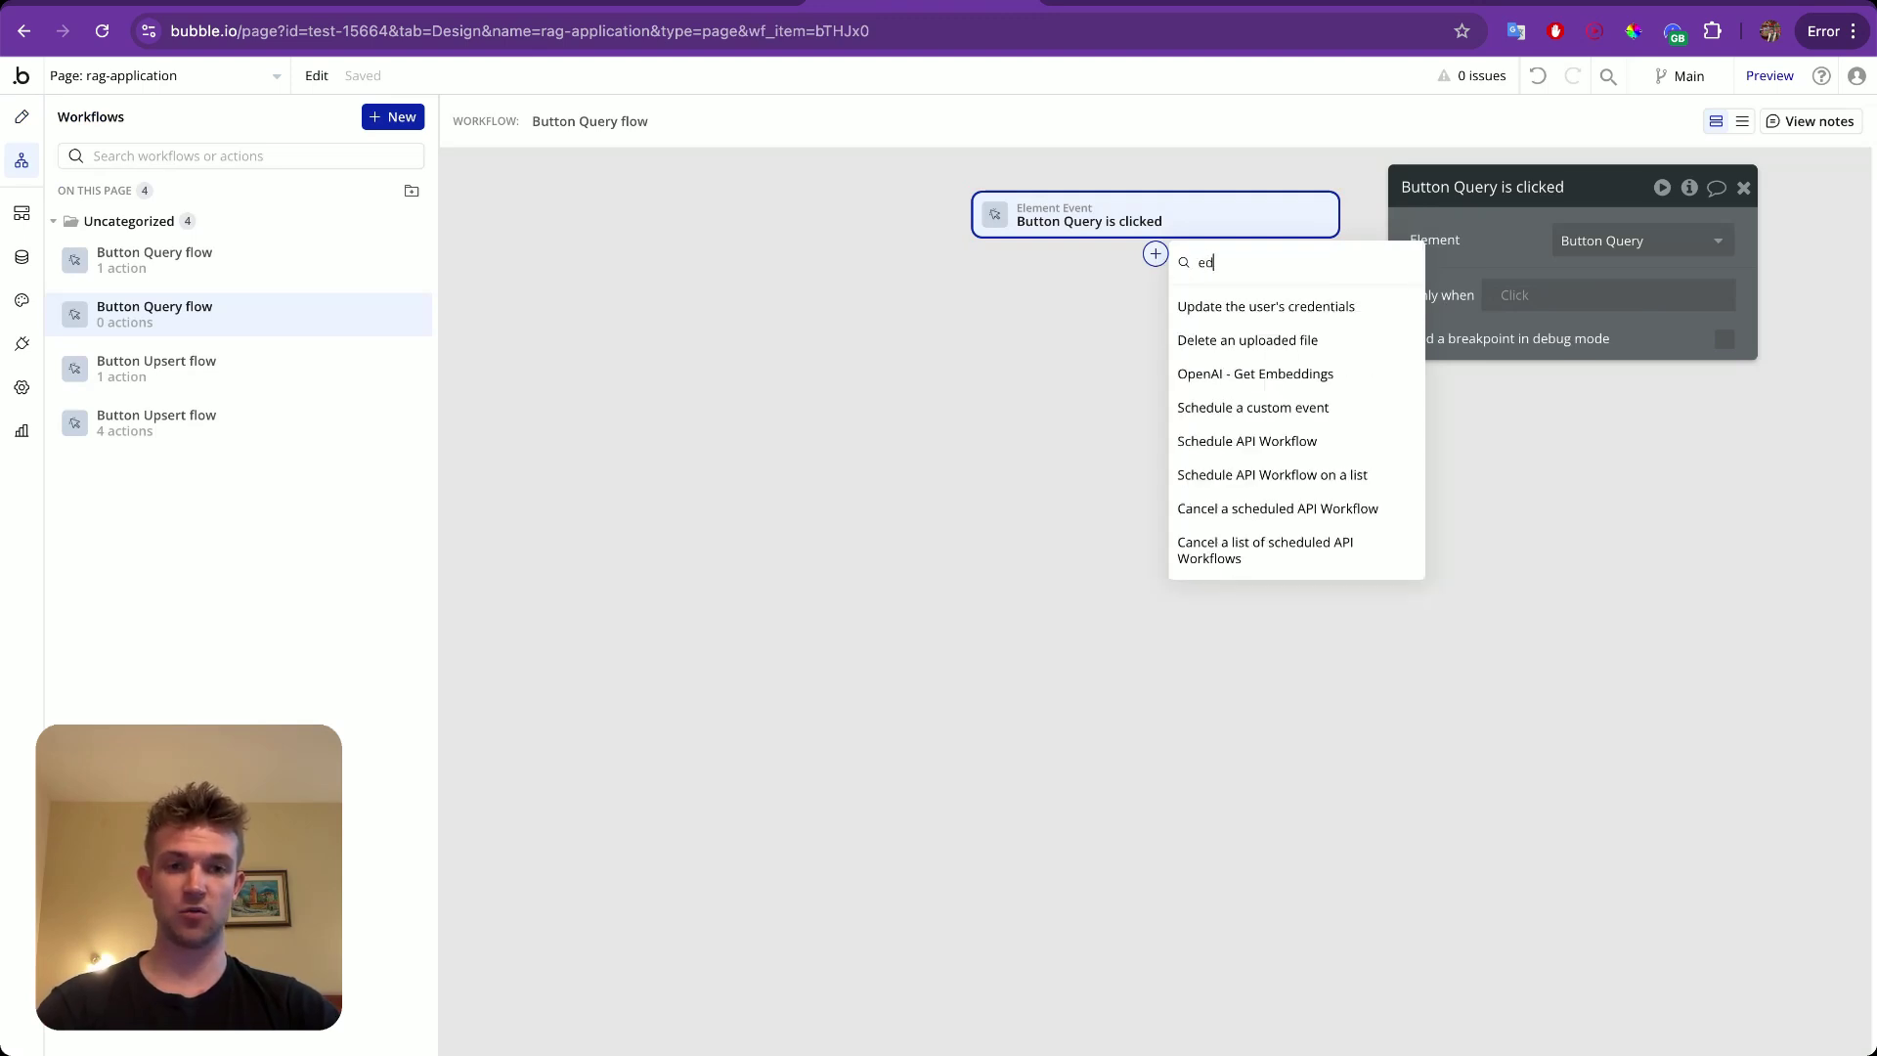
click(1212, 306)
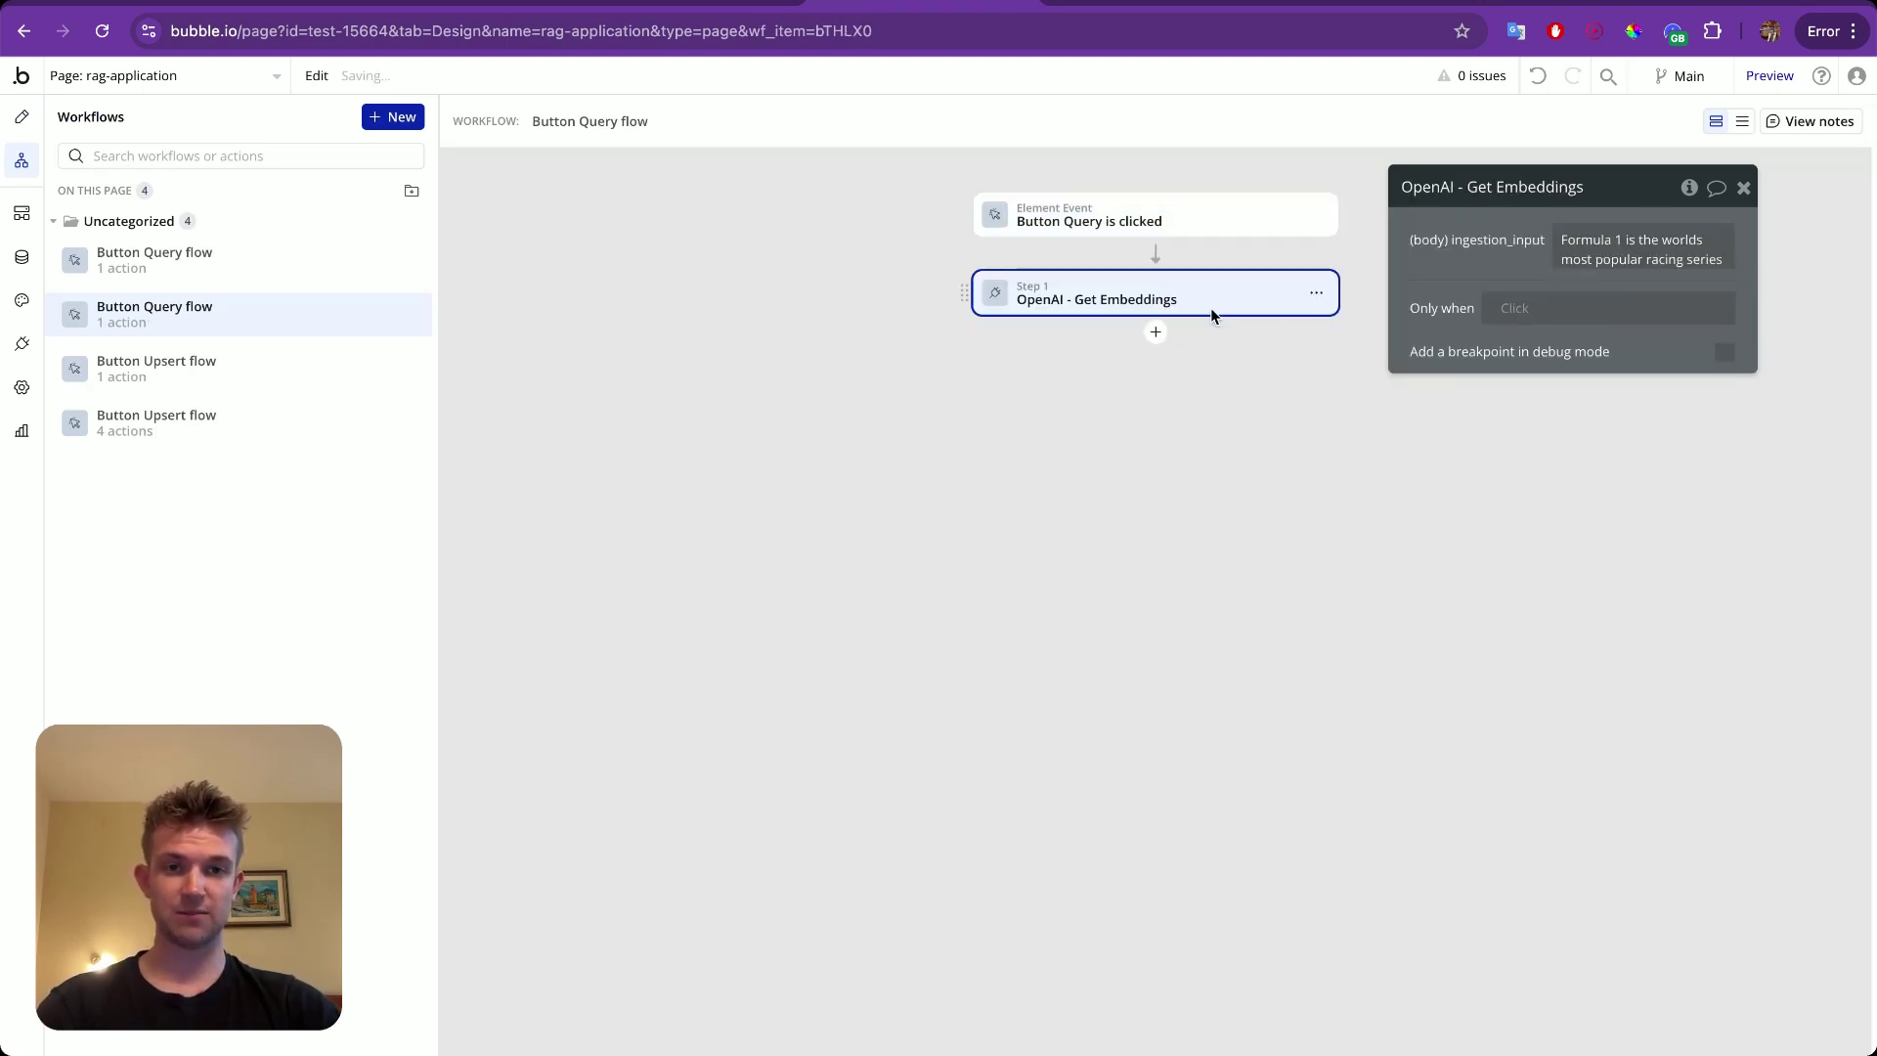
Replace the sample ingestion_input of the Get Embeddings action with the dynamic expression Query Input's value.
click(1623, 240)
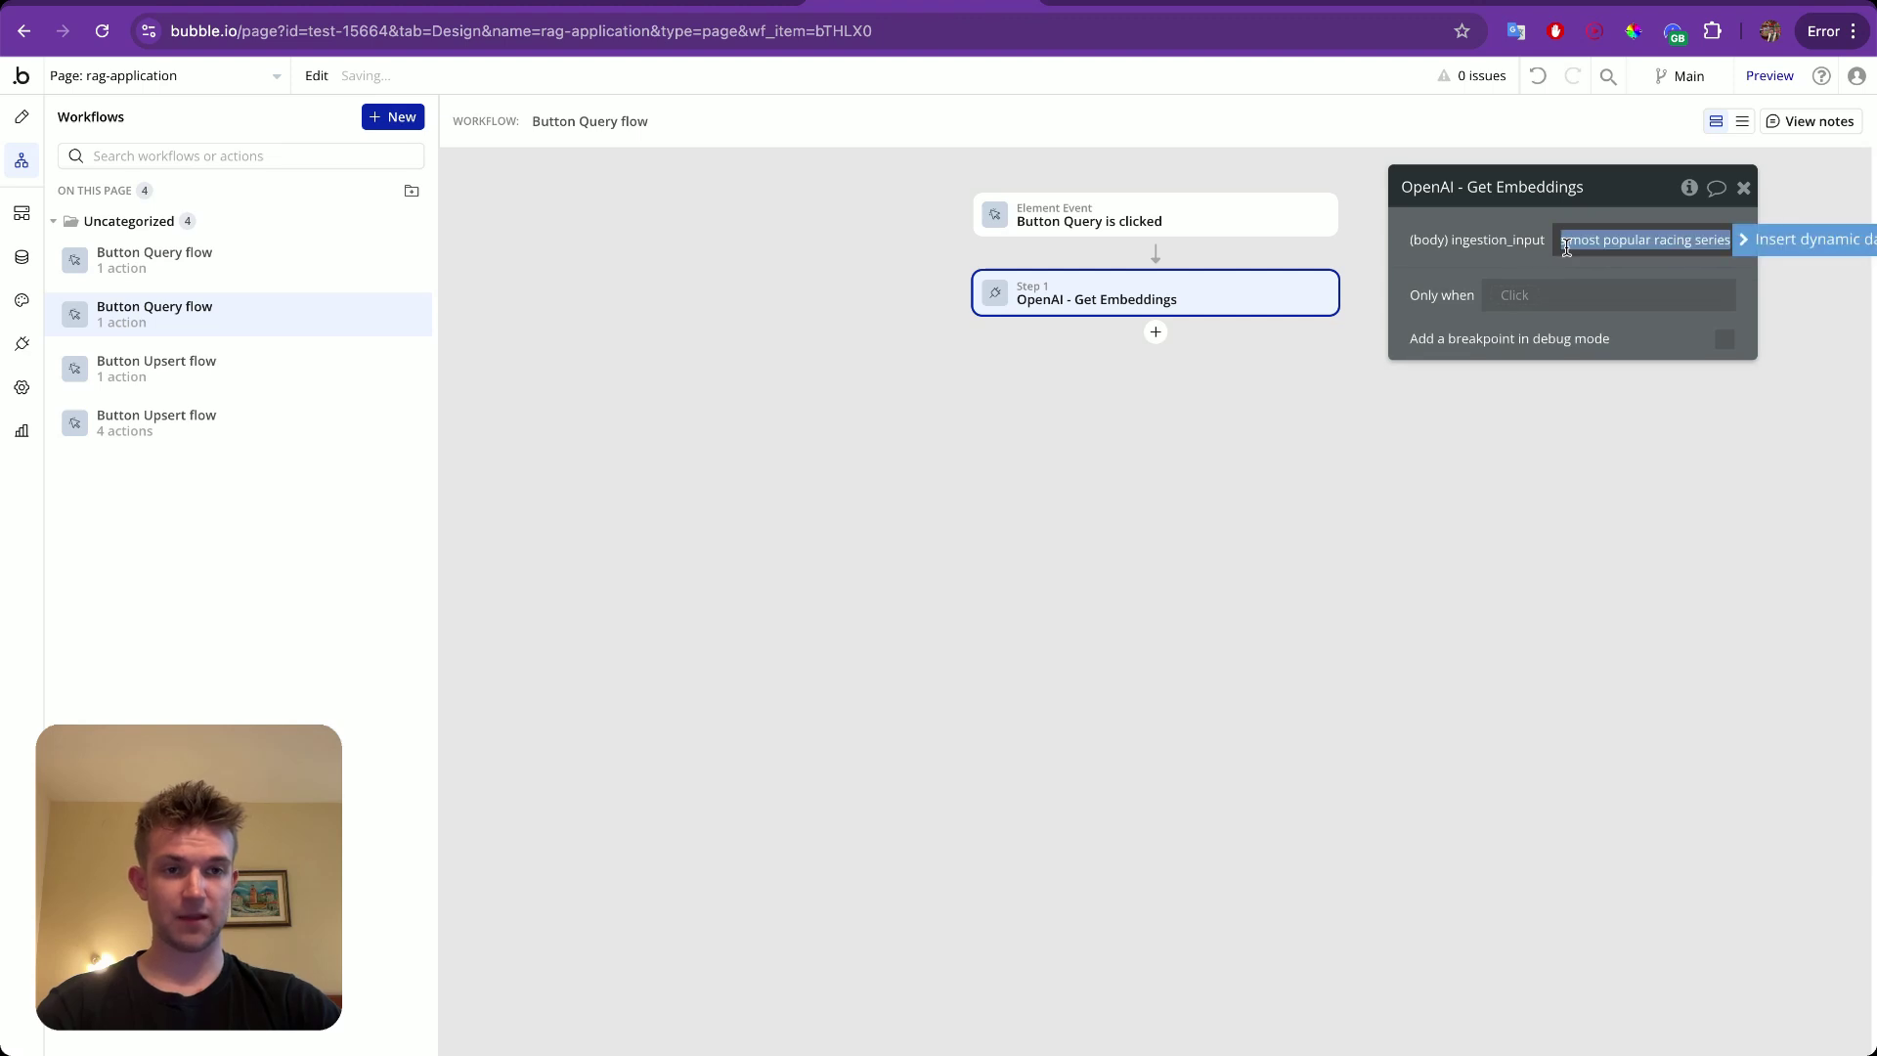
click(1825, 240)
text(query)
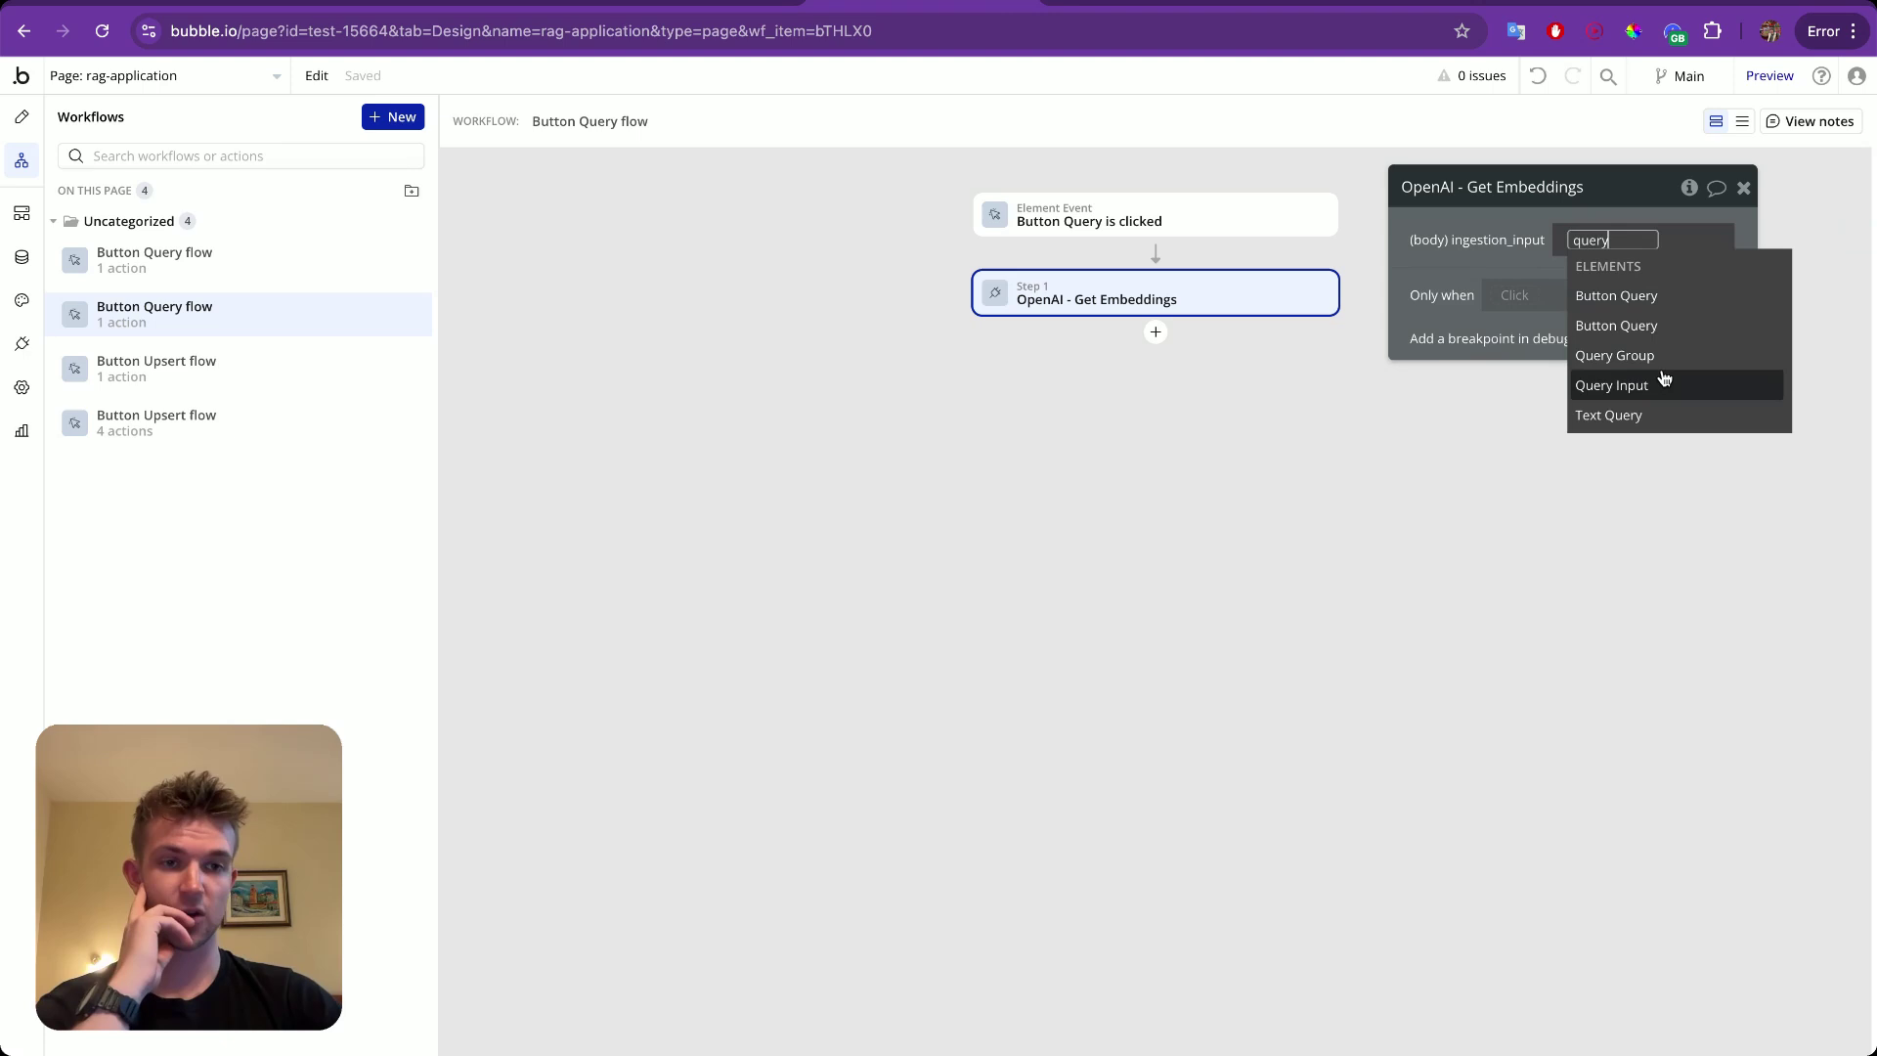
click(1663, 379)
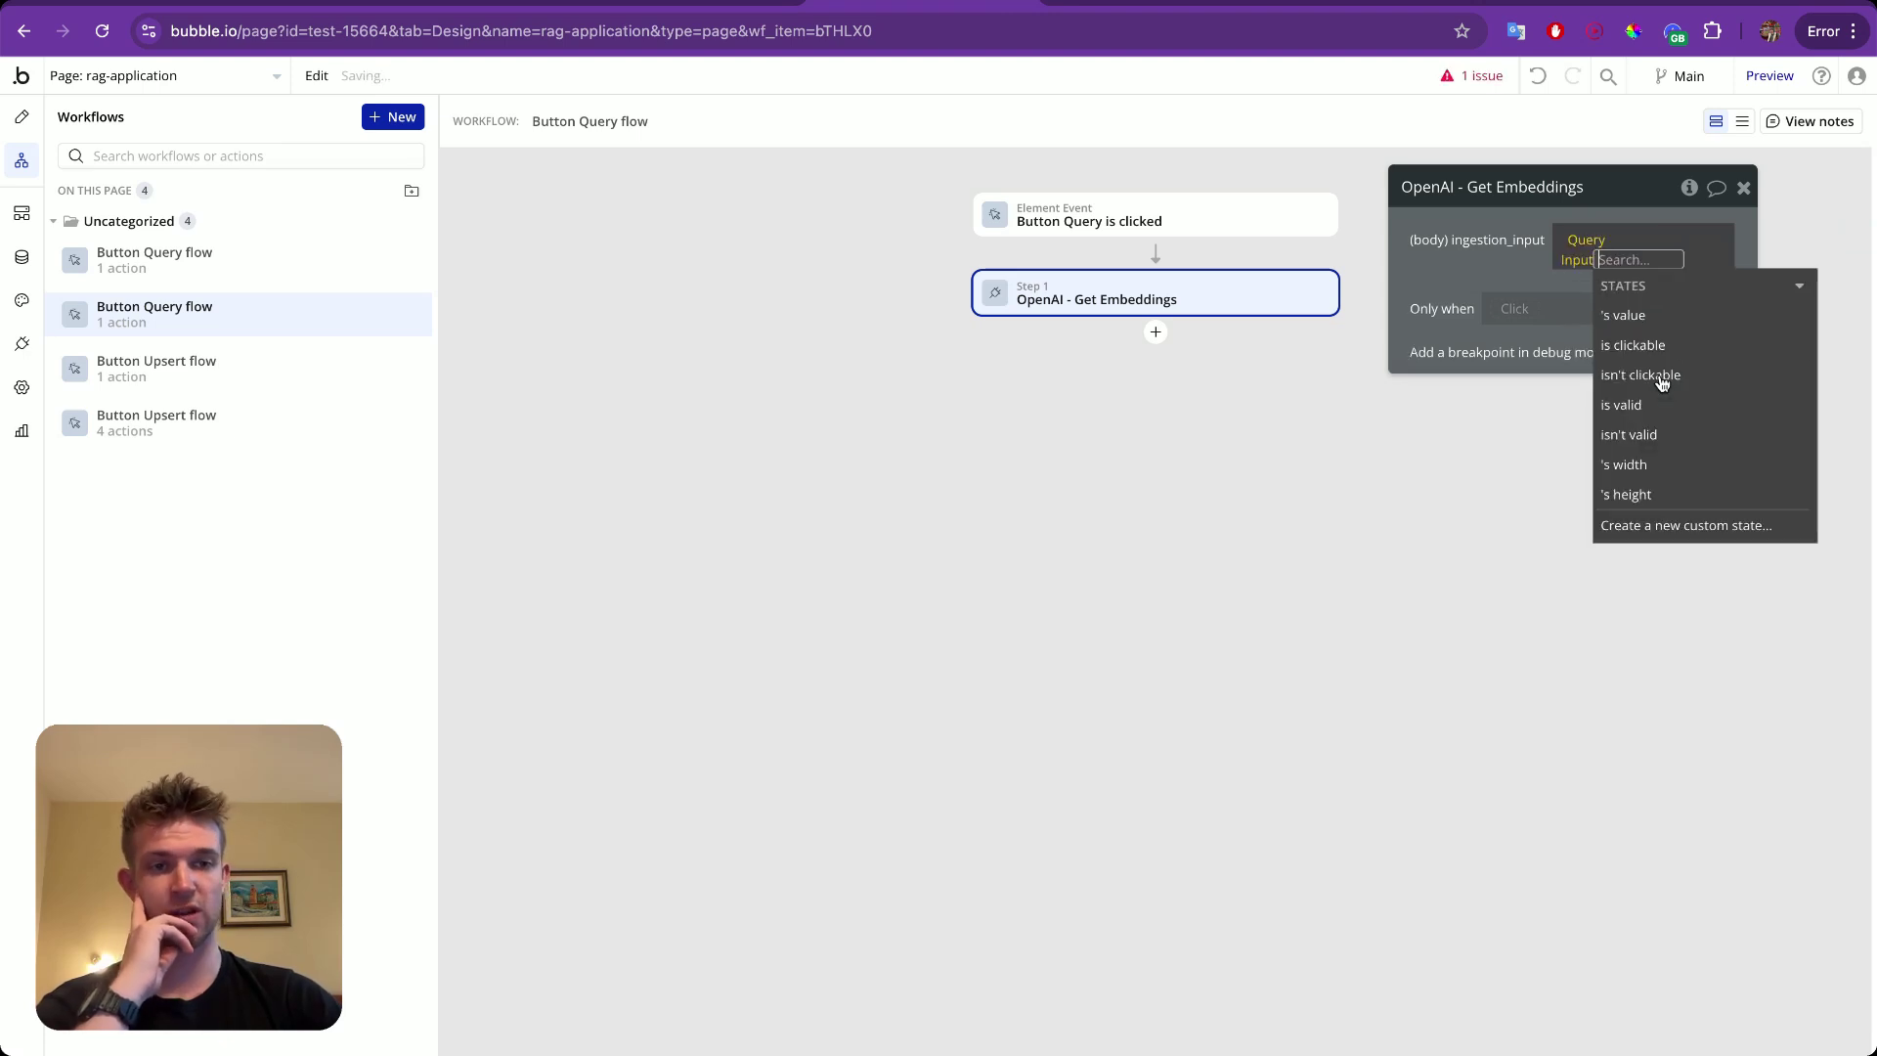
click(1642, 314)
click(1528, 256)
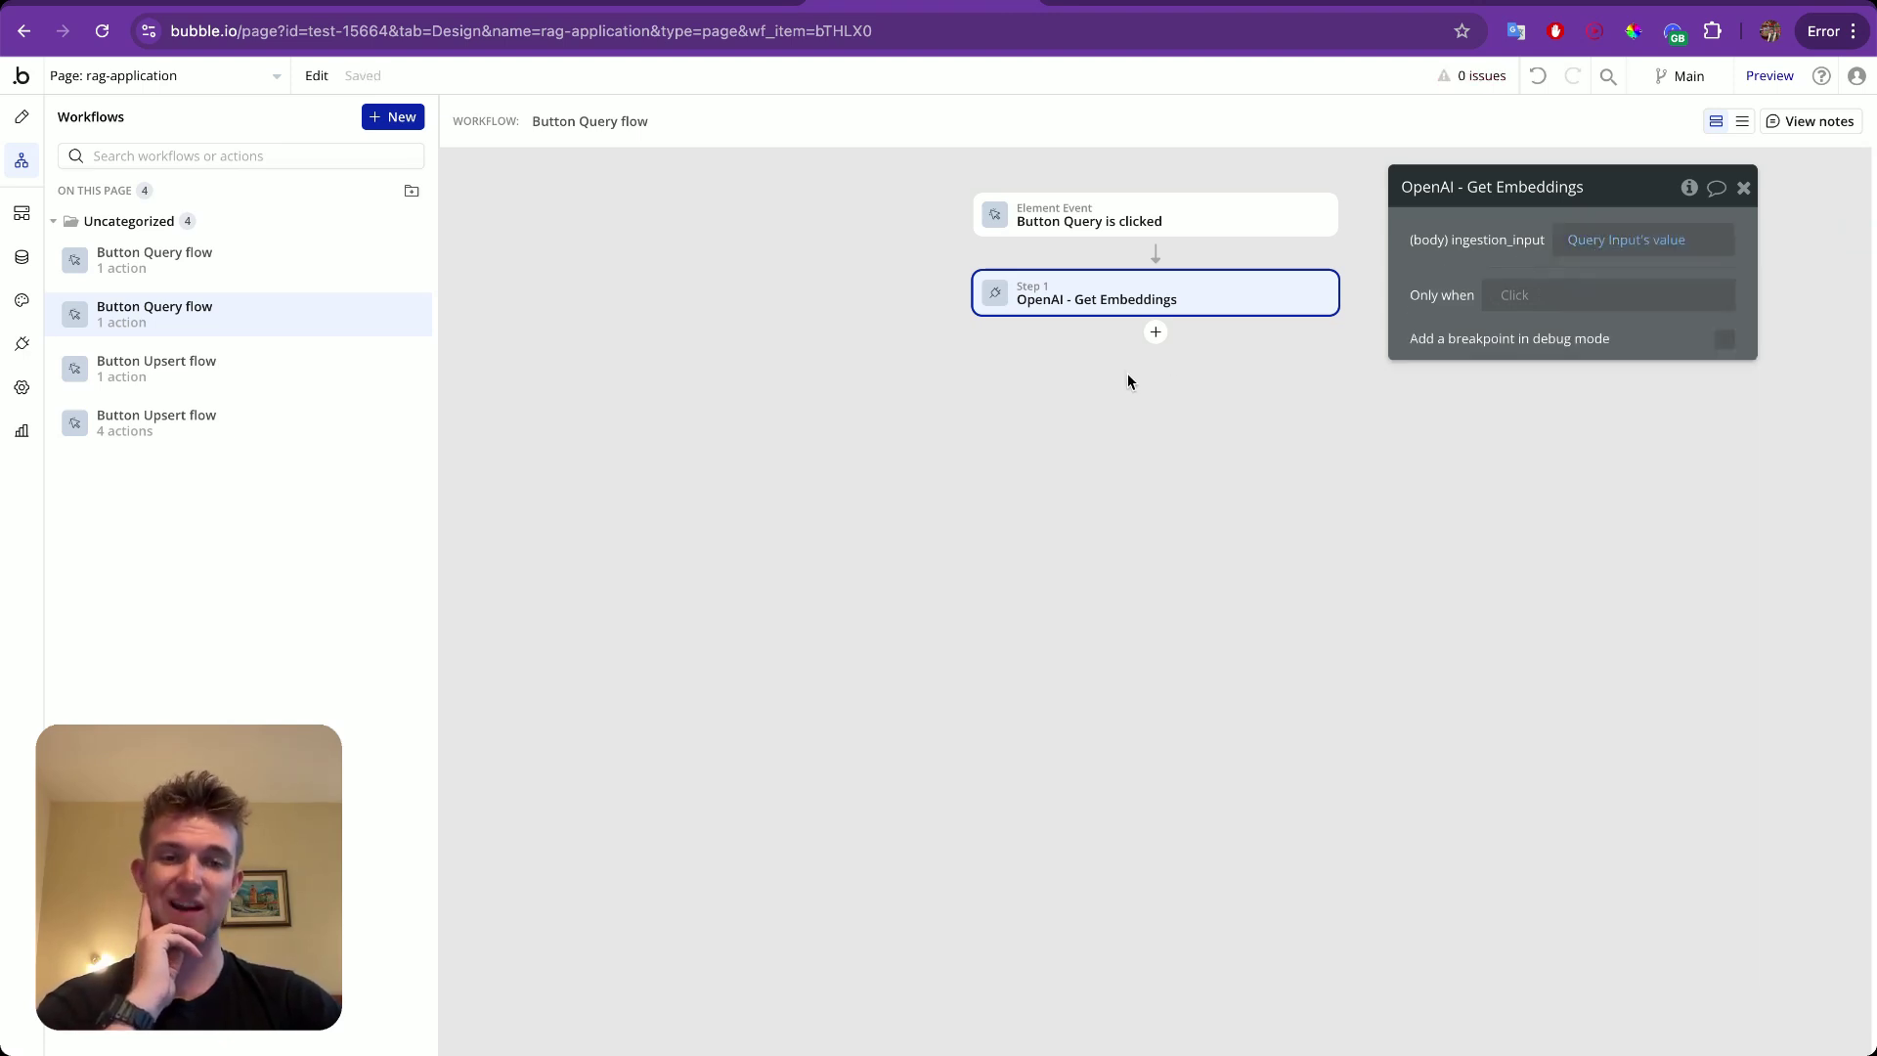
Add a Pinecone - Query action after OpenAI - Get Embeddings in the Button Query workflow.
click(1155, 333)
text(query)
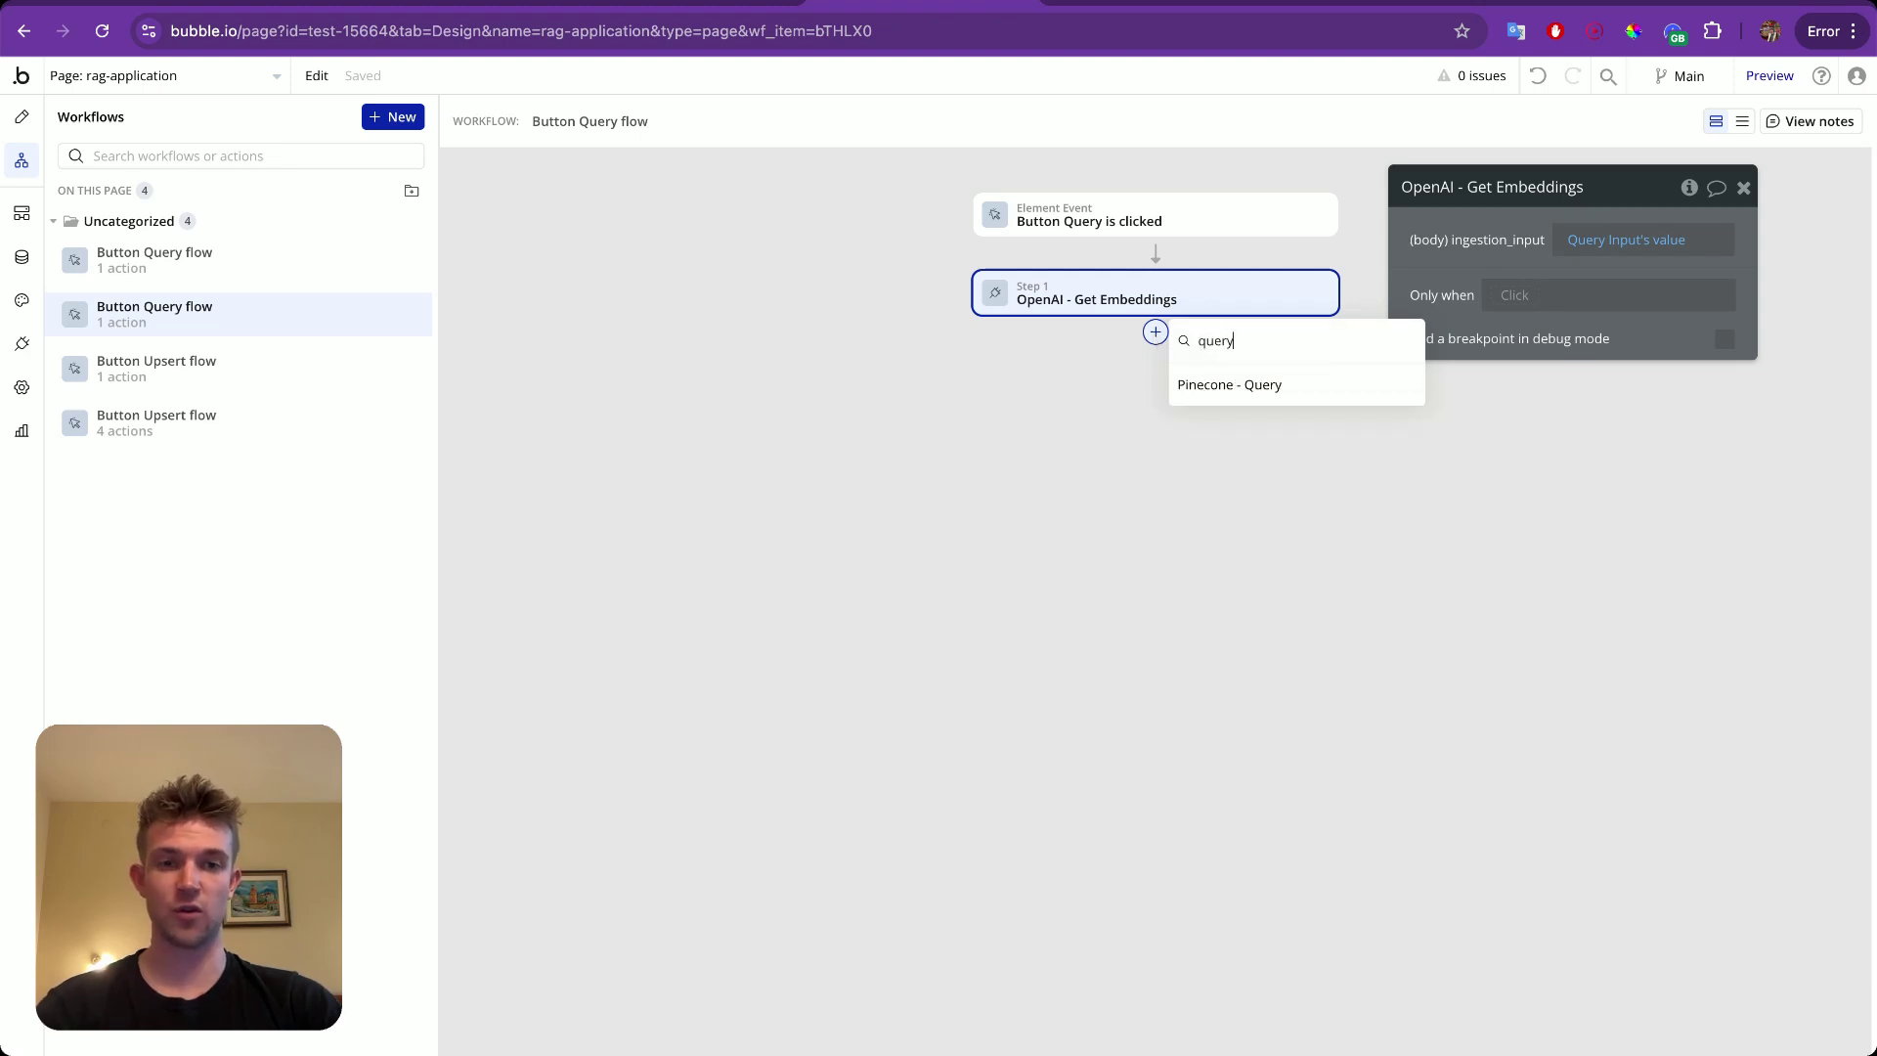
click(1262, 387)
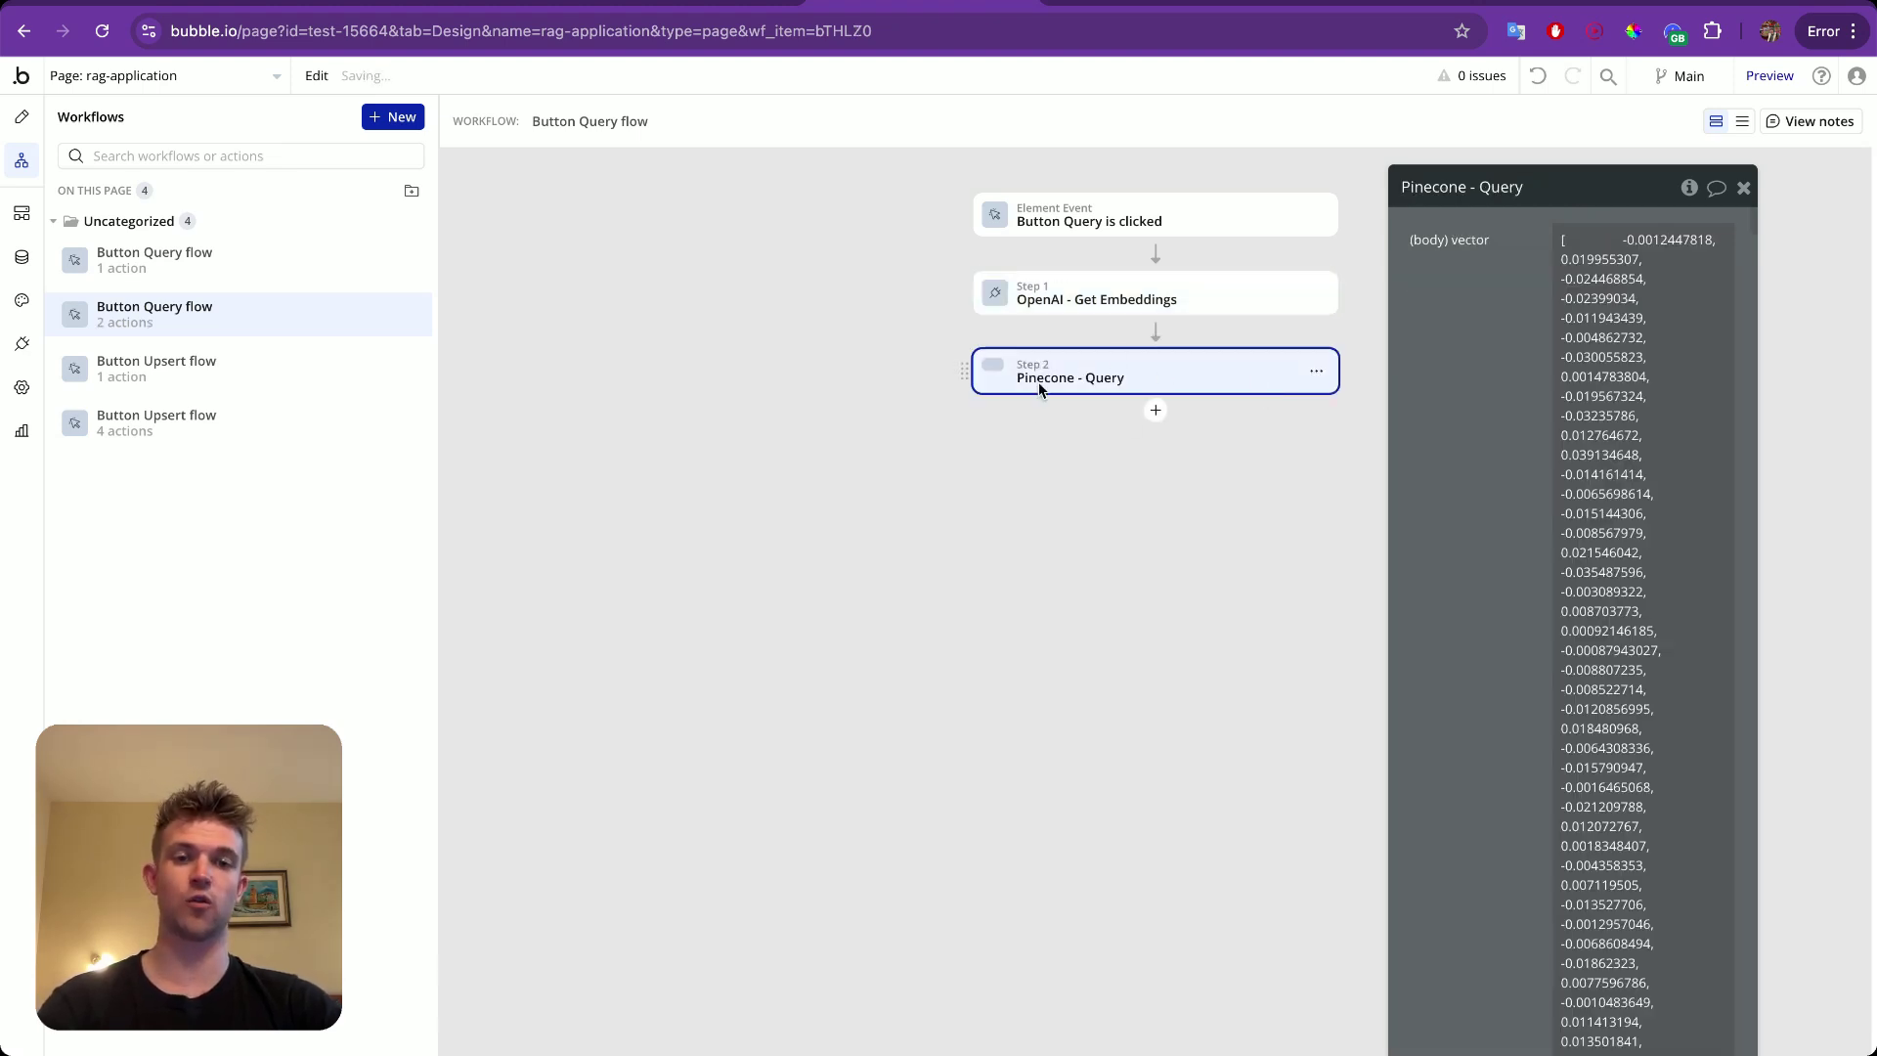
Replace the Pinecone - Query action's sample vector with Result of step 1 (OpenAI - Get Embeddings)'s data:first item's embedding.
click(1623, 319)
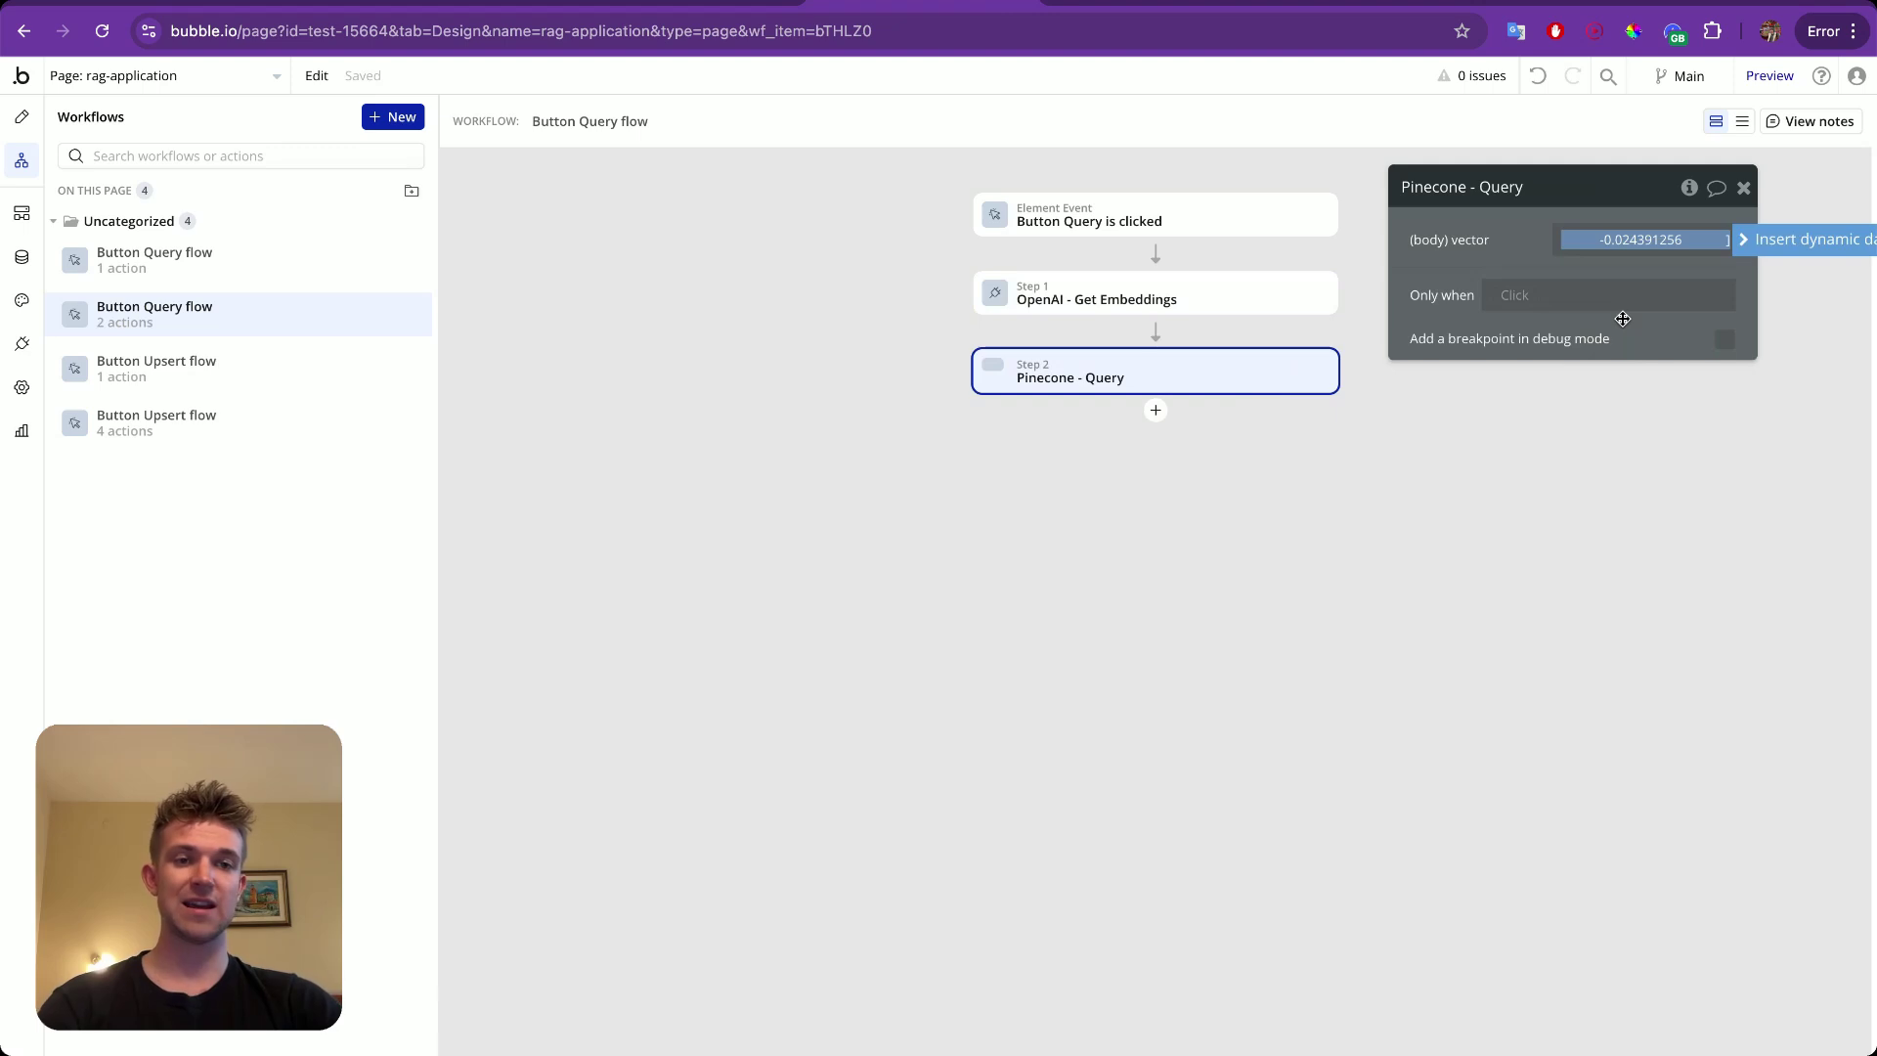
key(BackSpace)
click(1808, 238)
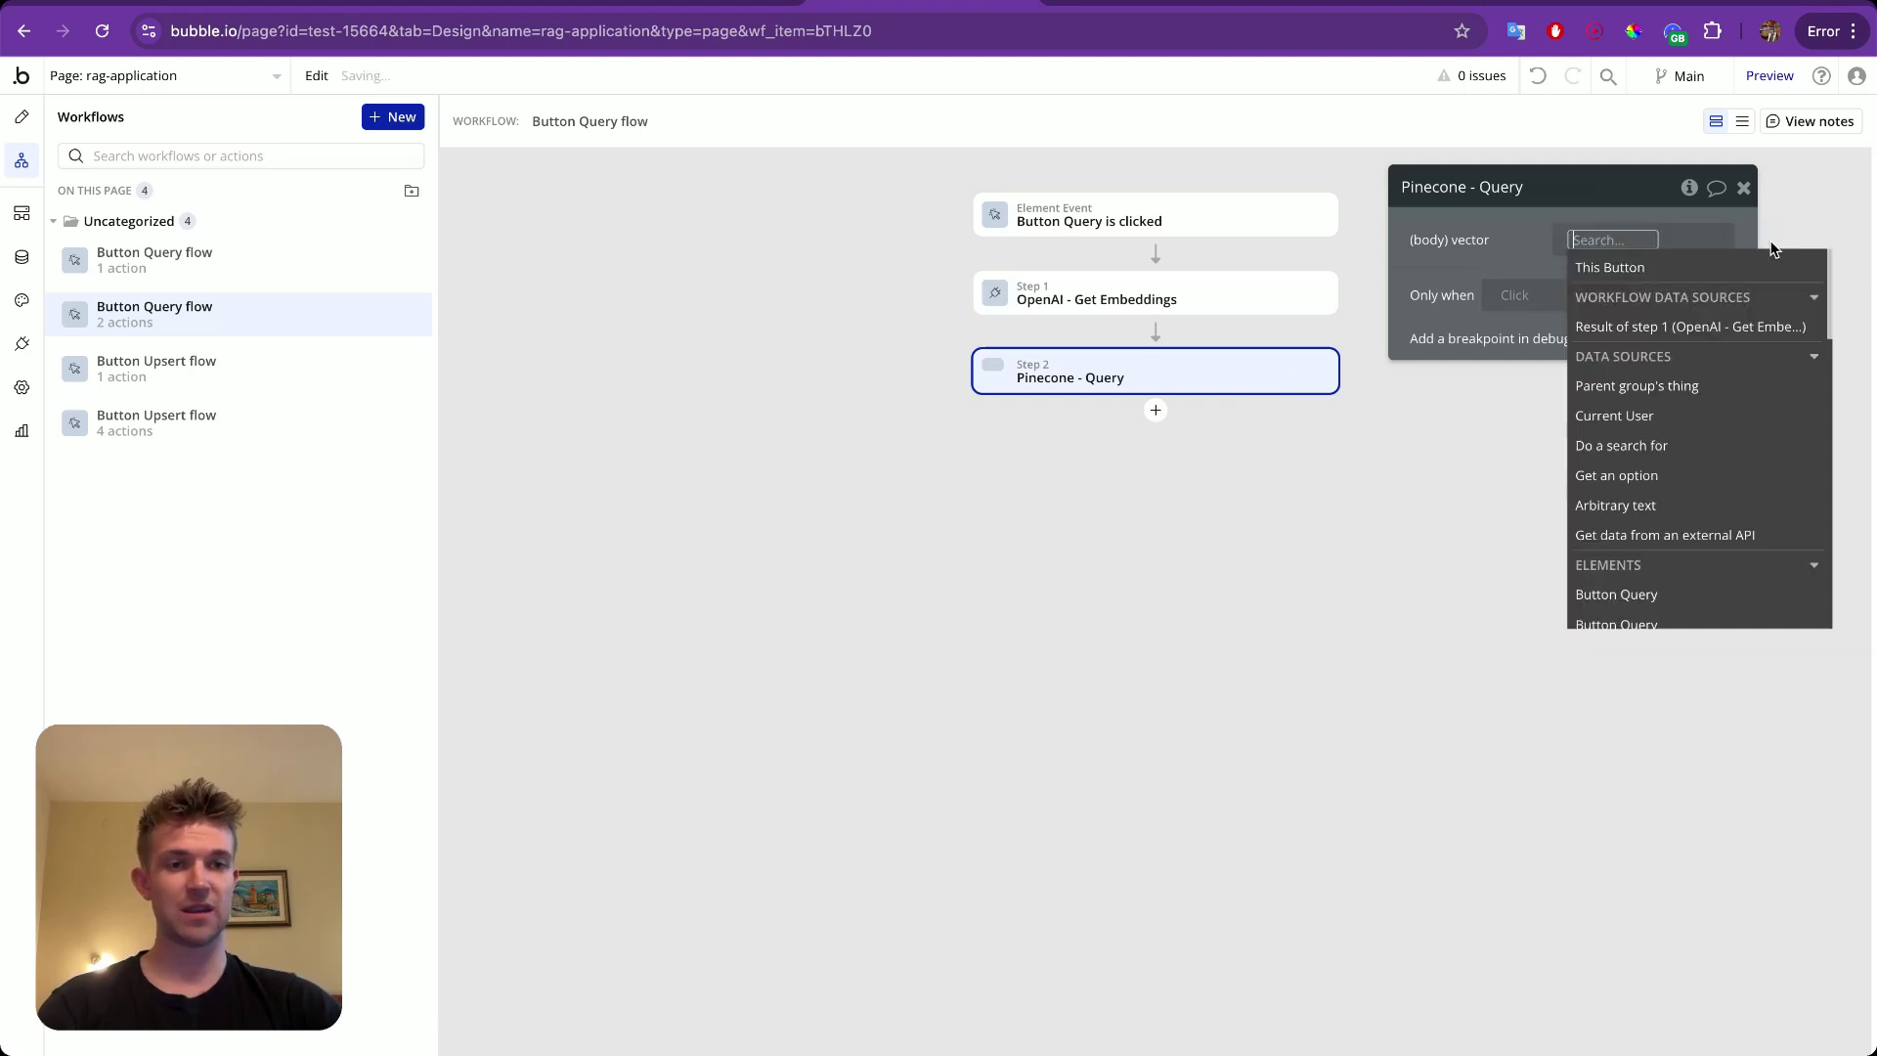
click(1657, 330)
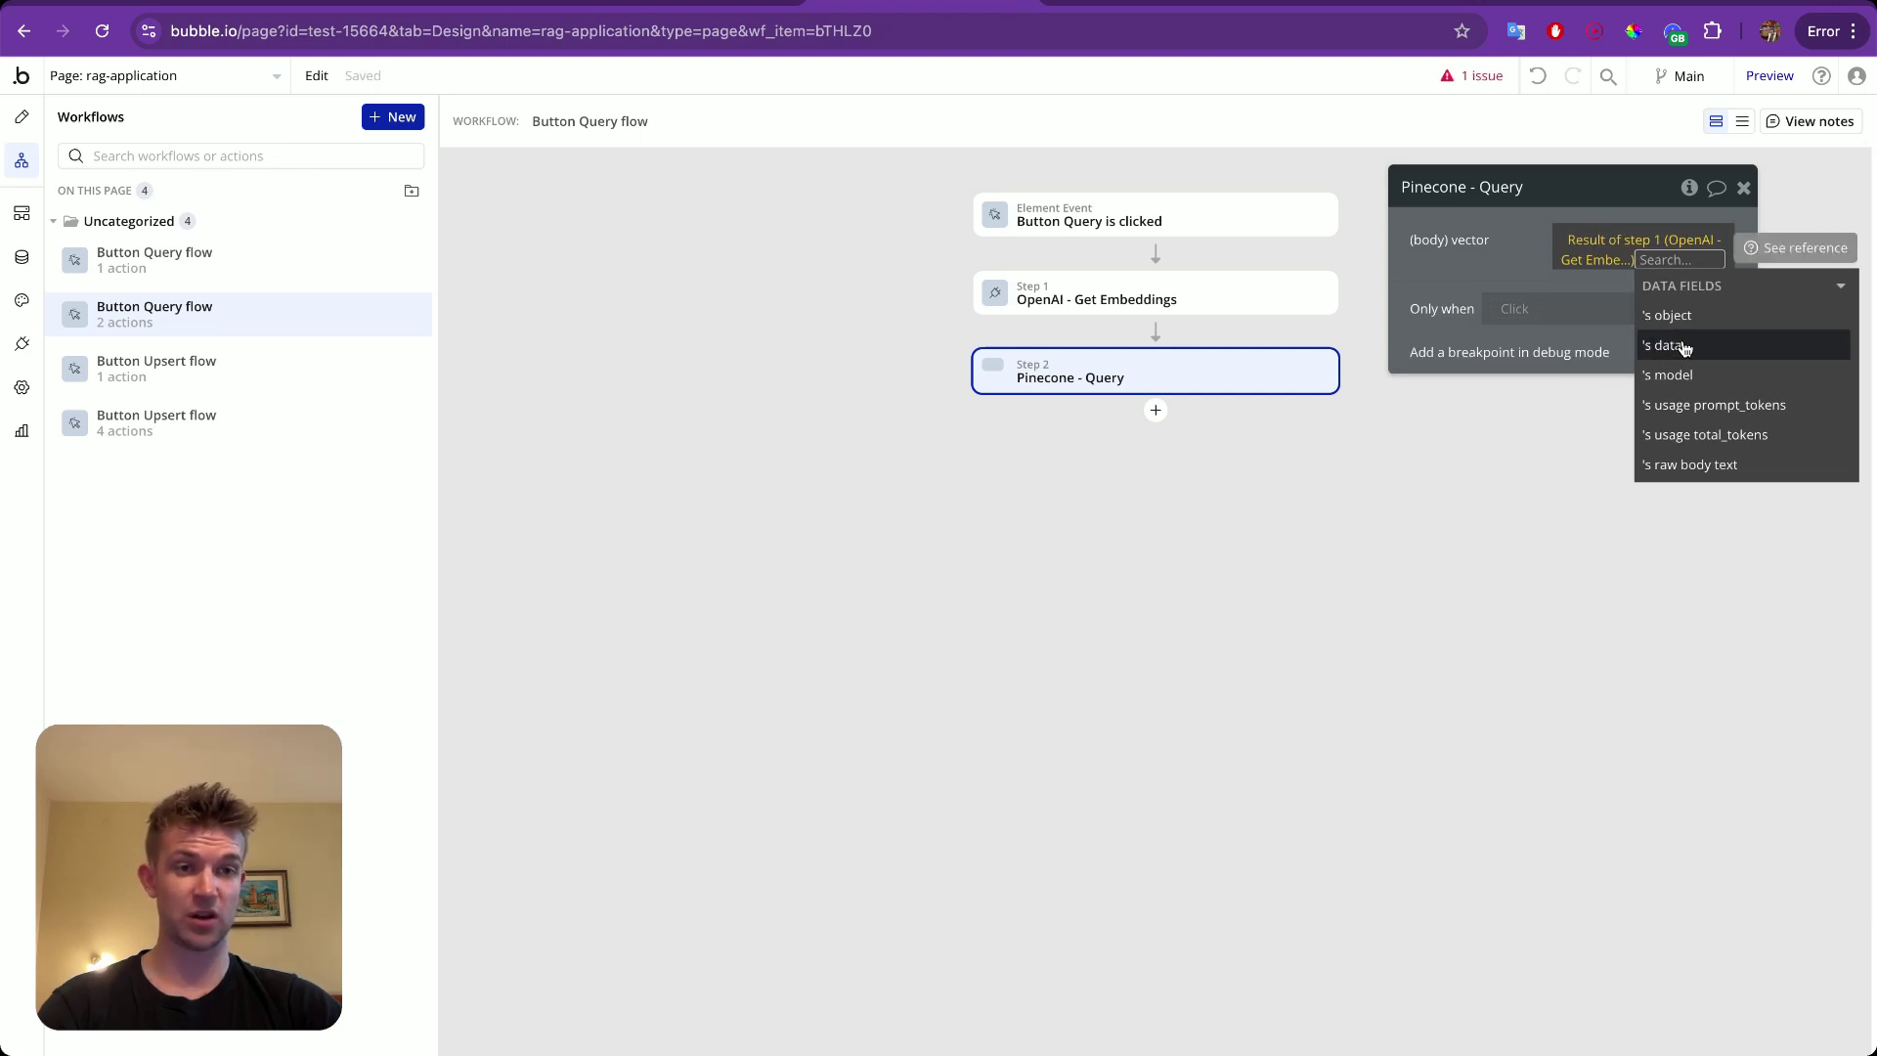
click(1662, 345)
click(1670, 396)
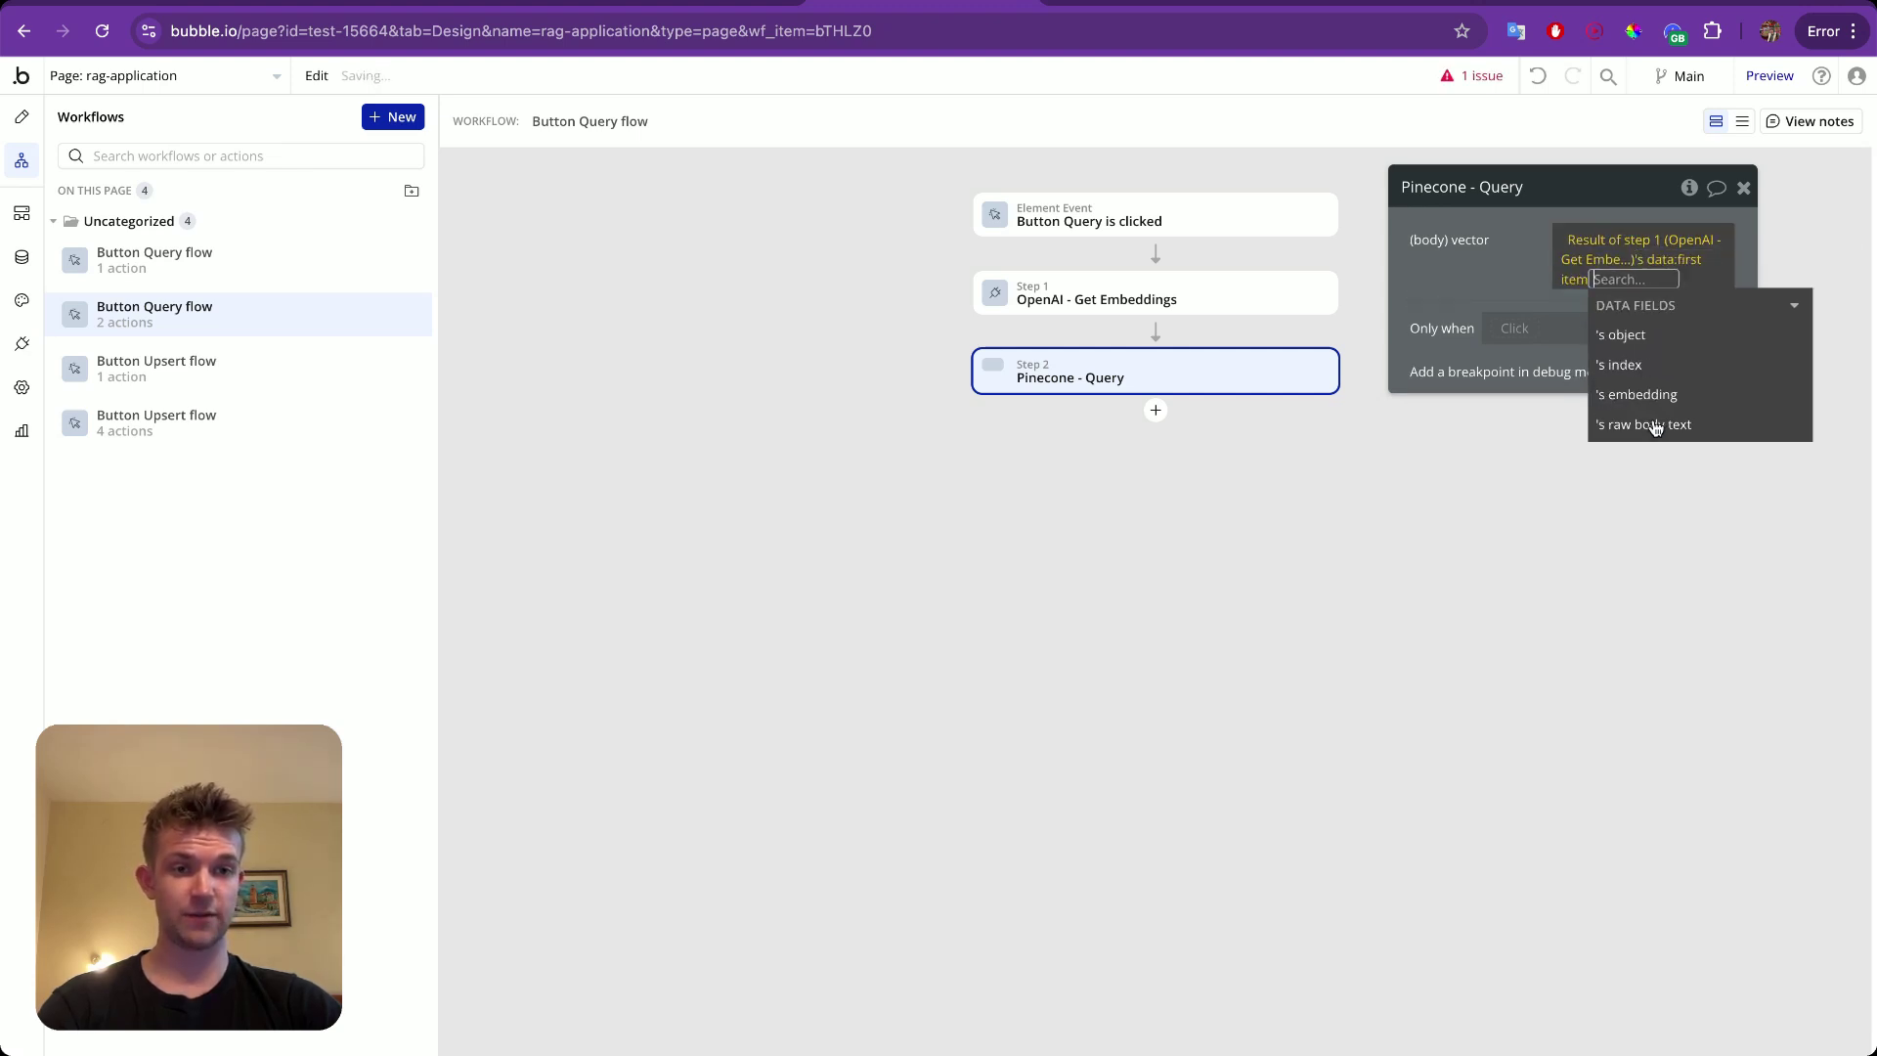
click(1661, 395)
click(1447, 270)
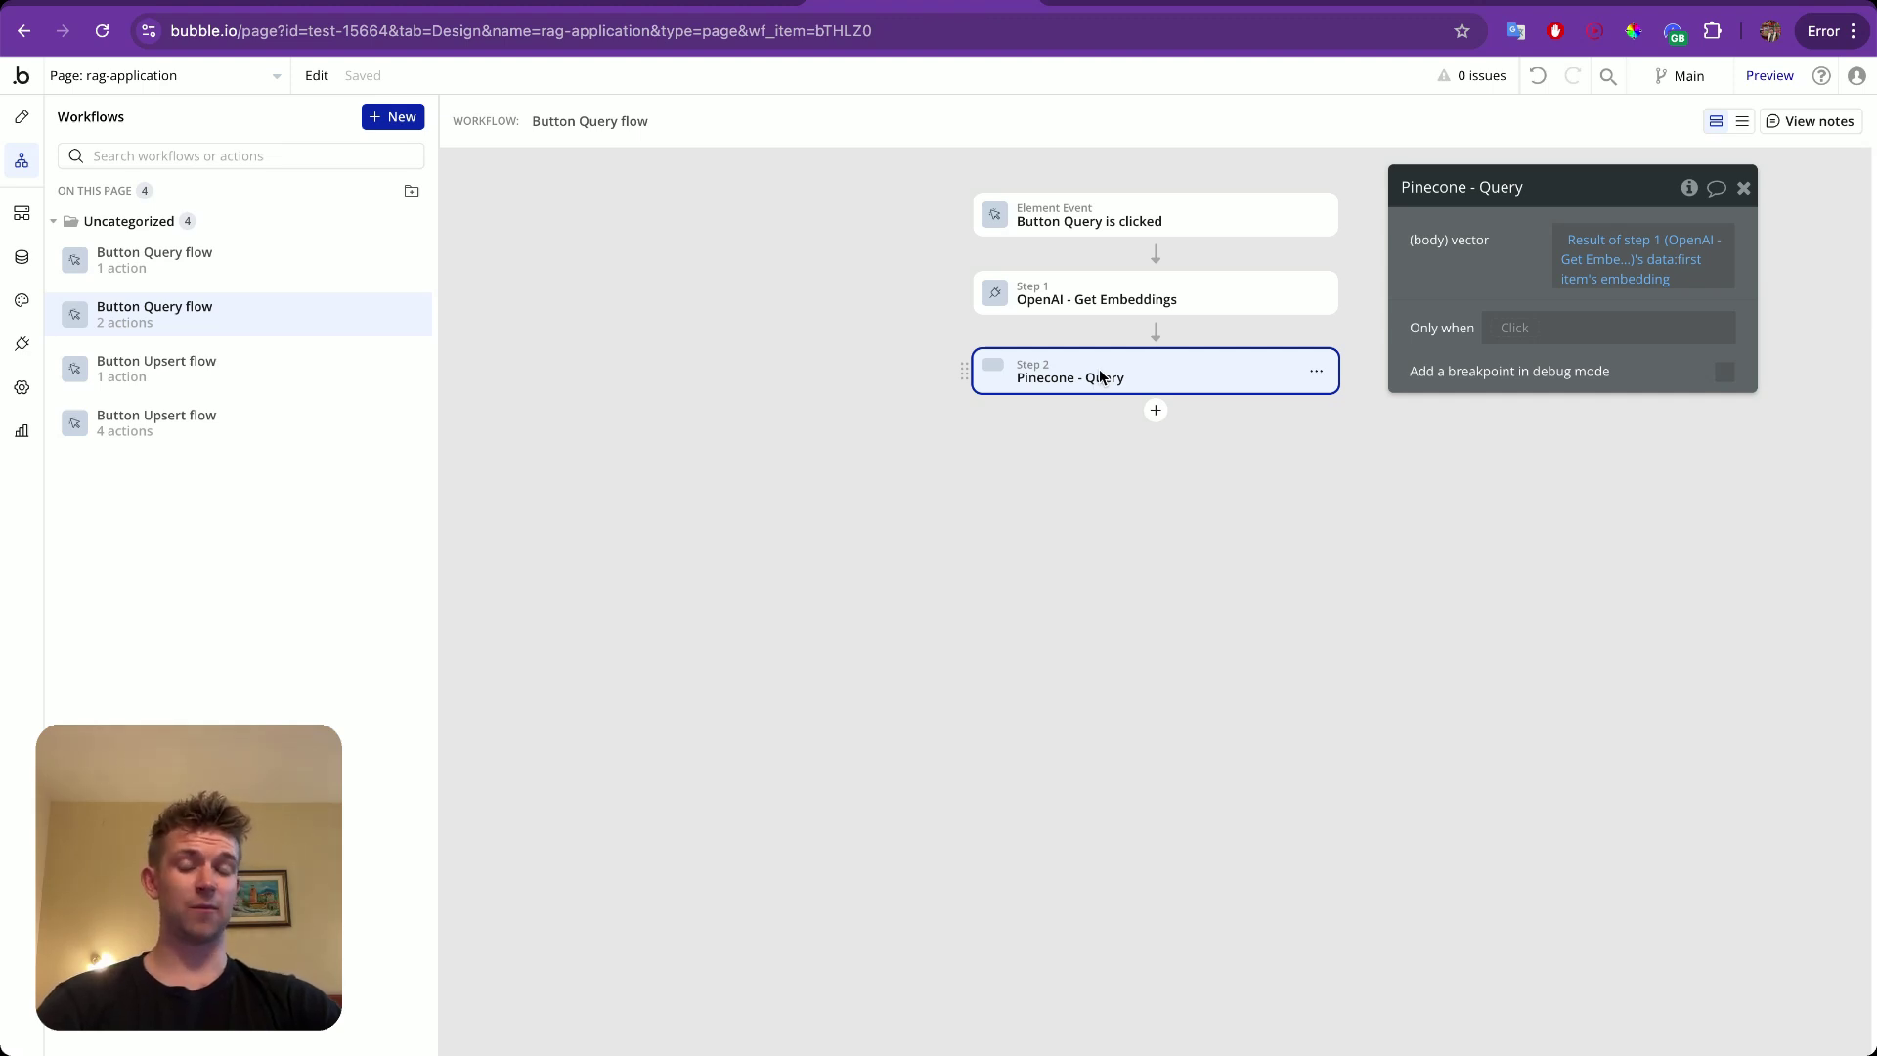
Examine the Pinecone Query call's JSON body and body parameters in the API Connector plugin settings.
click(21, 256)
click(22, 346)
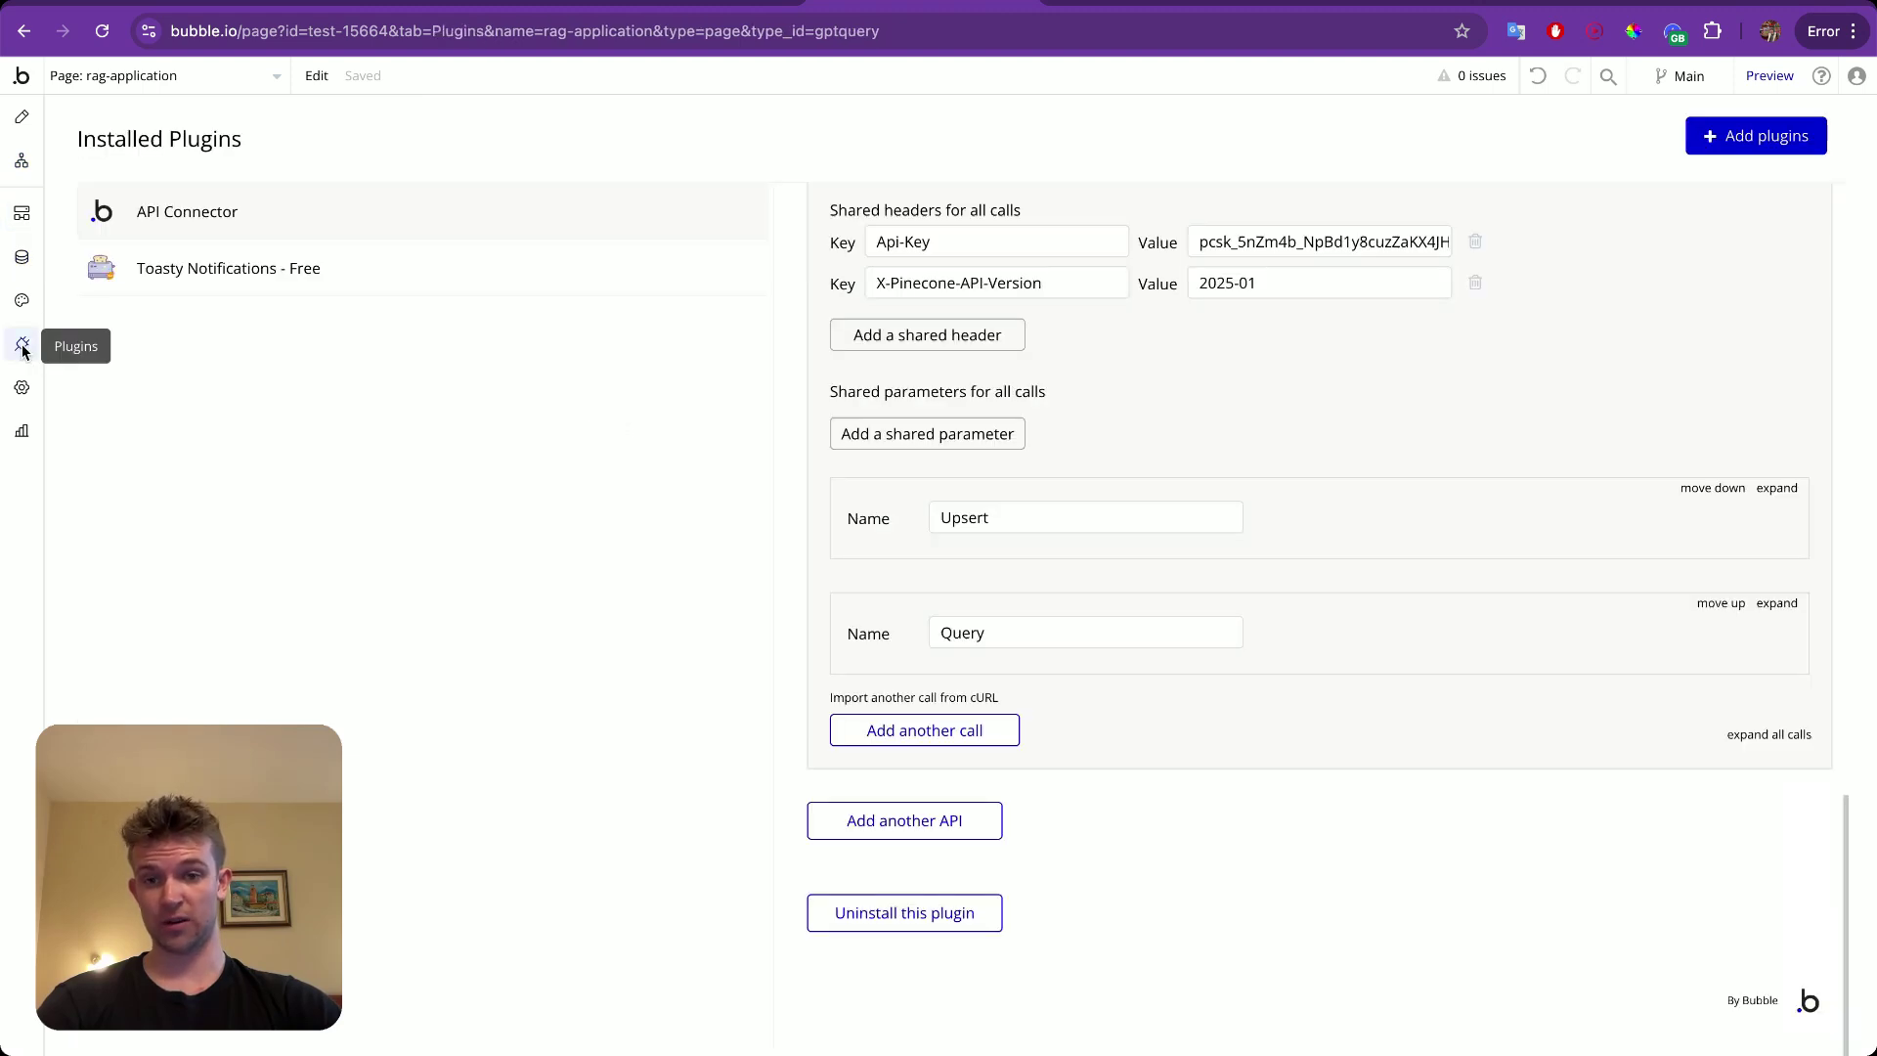
scroll(1093, 567, up, 1)
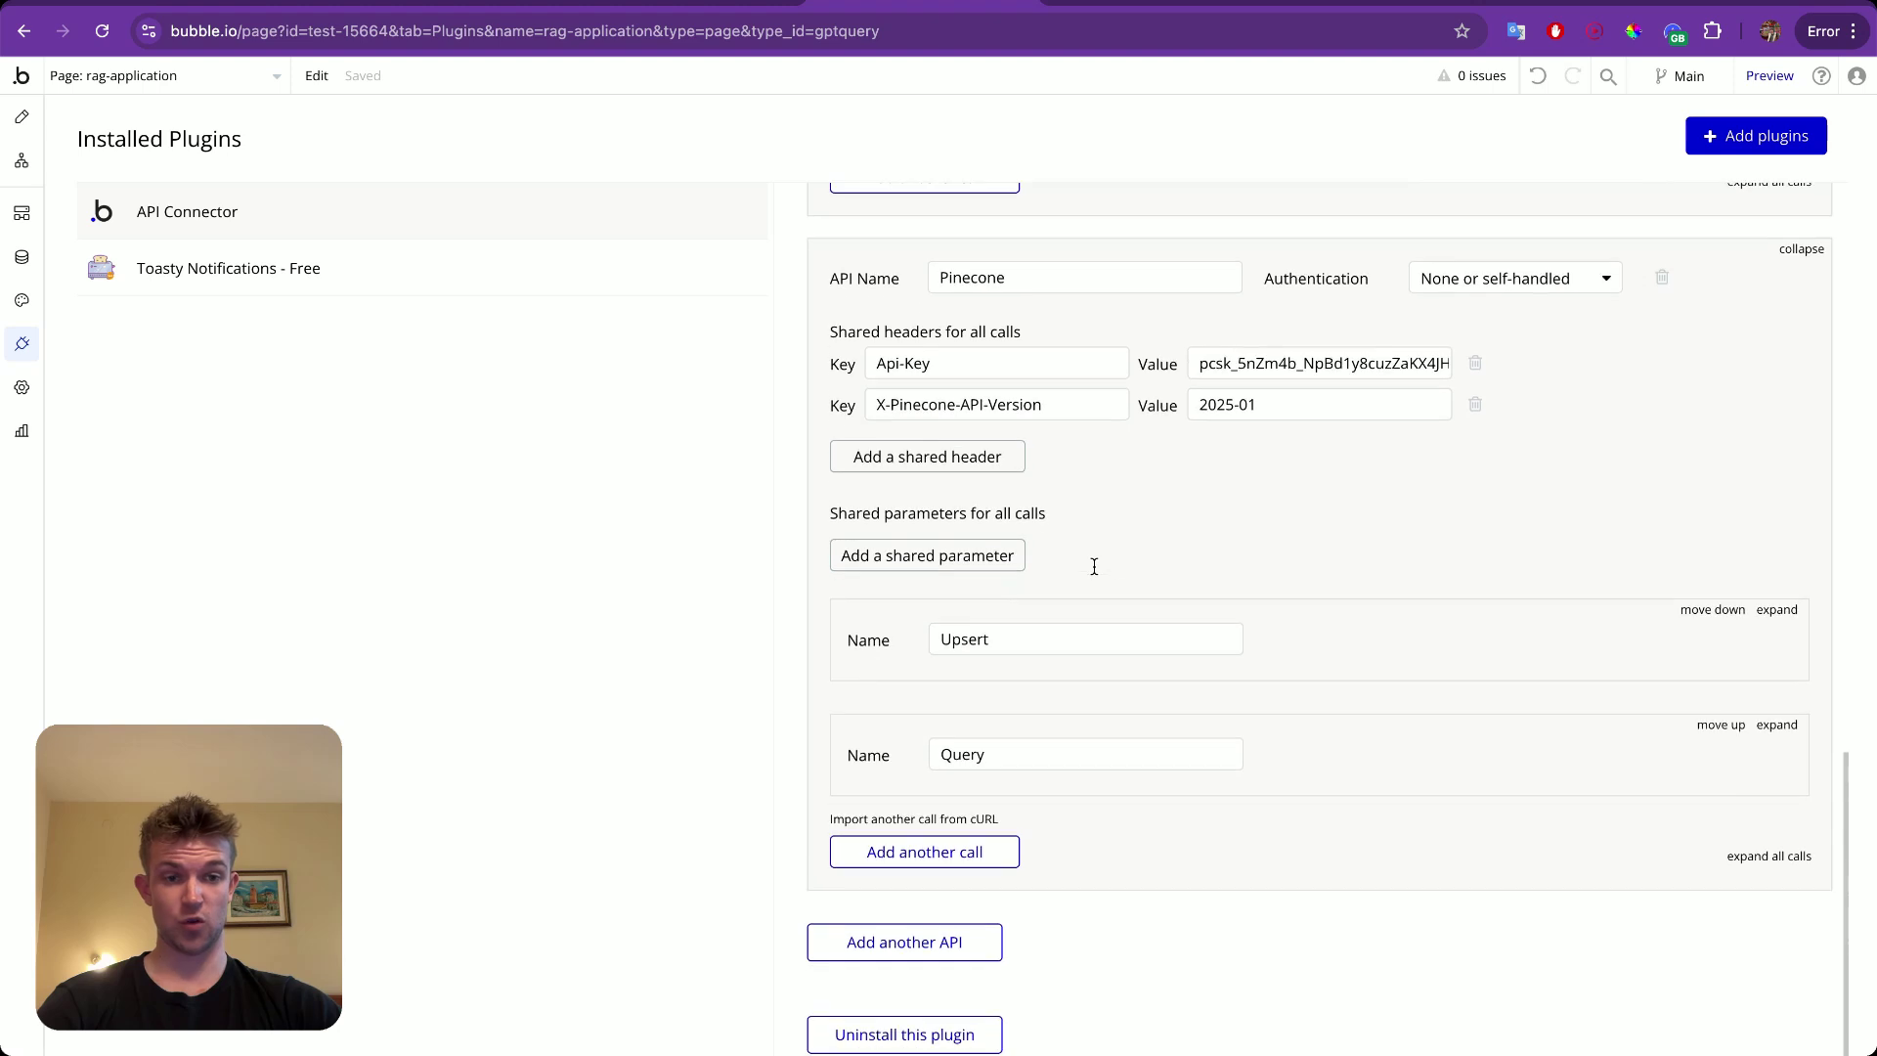
click(1782, 729)
scroll(1310, 824, down, 2)
scroll(1309, 824, down, 5)
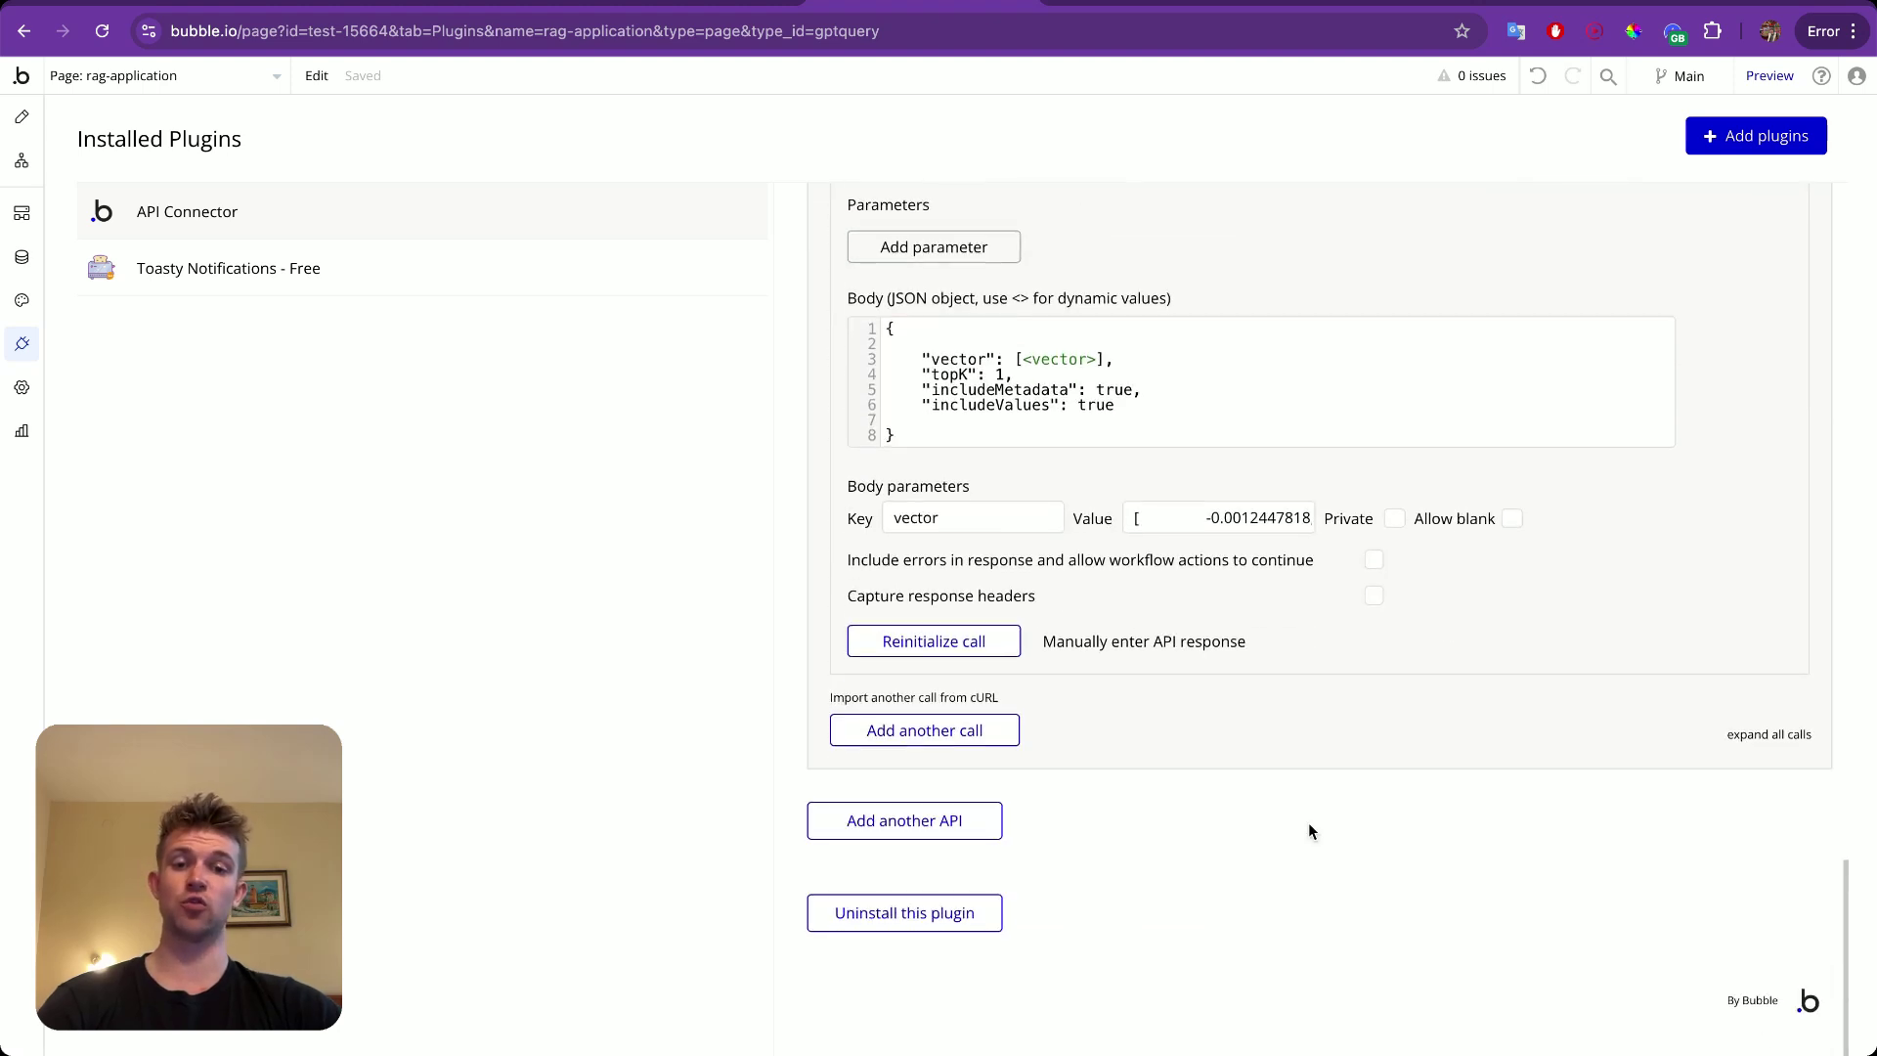
scroll(1016, 497, up, 1)
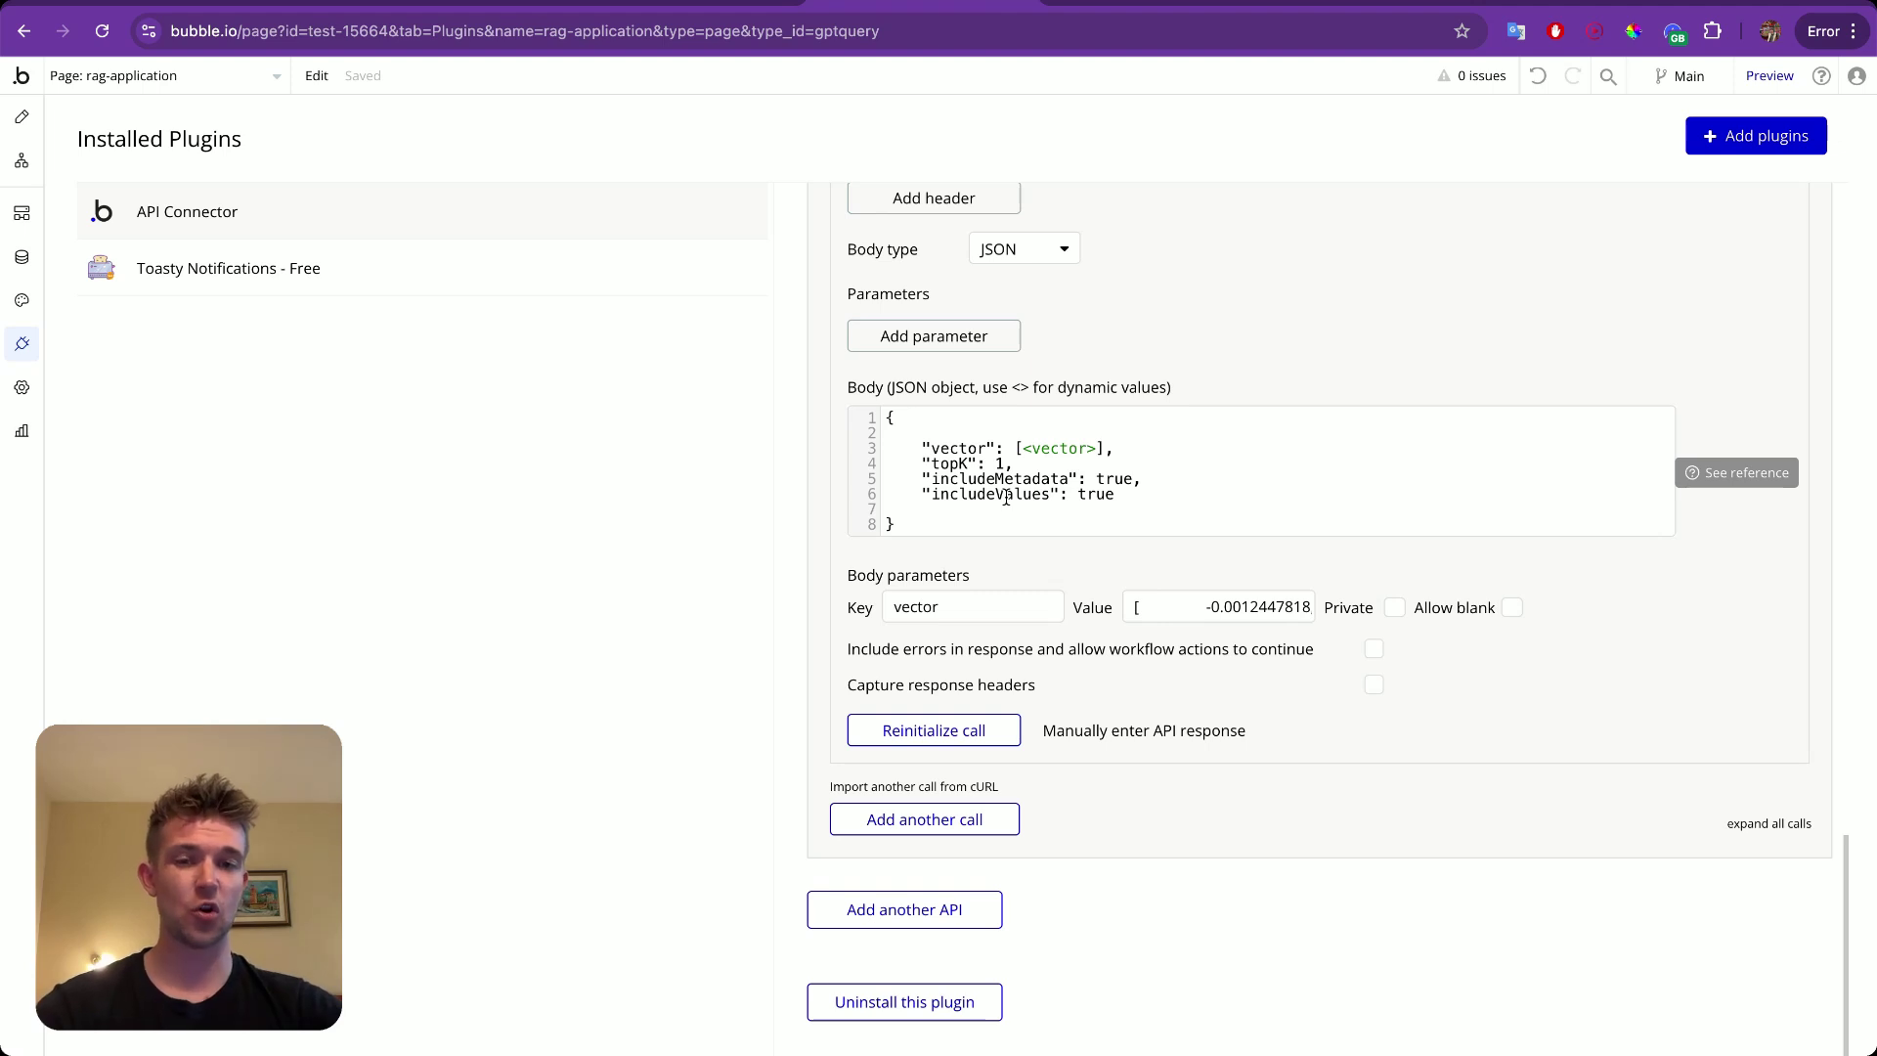
scroll(1006, 498, up, 3)
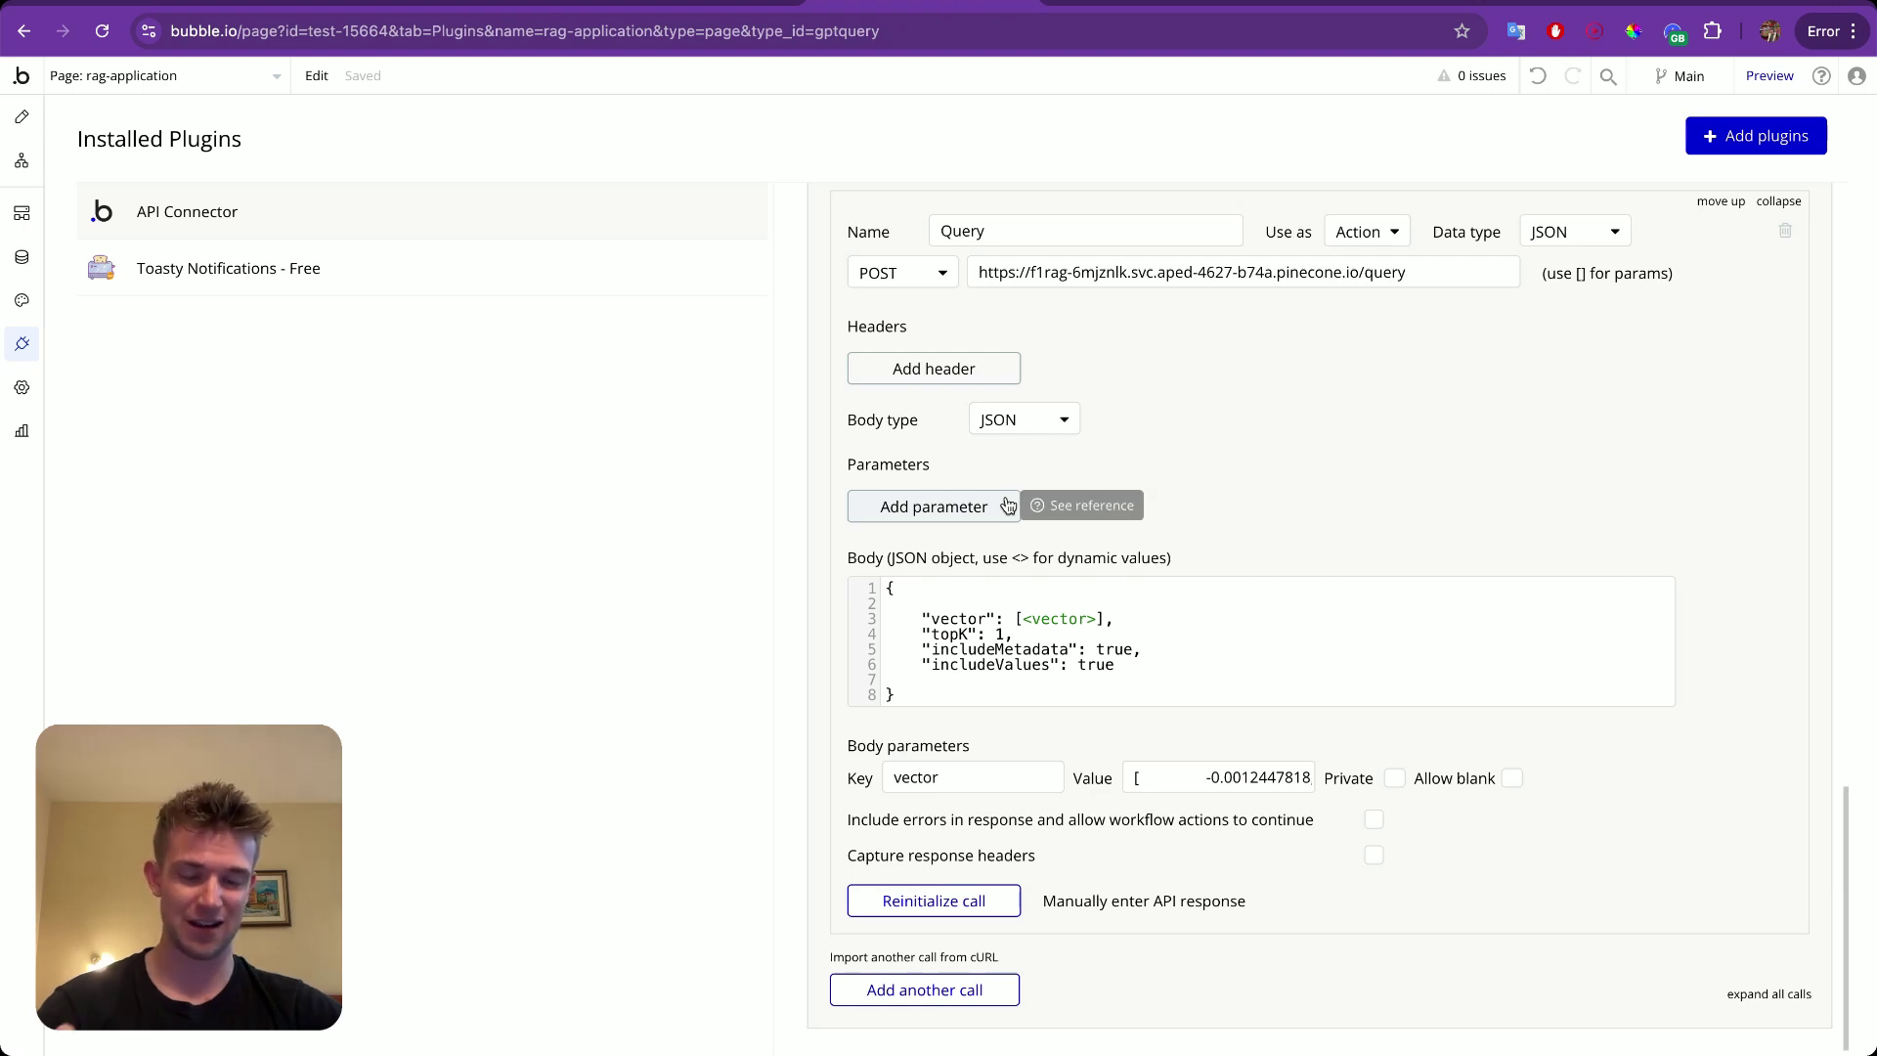
Return to the Button Query workflow and add an OpenAI - GPT 4o mini action after Pinecone - Query.
click(21, 256)
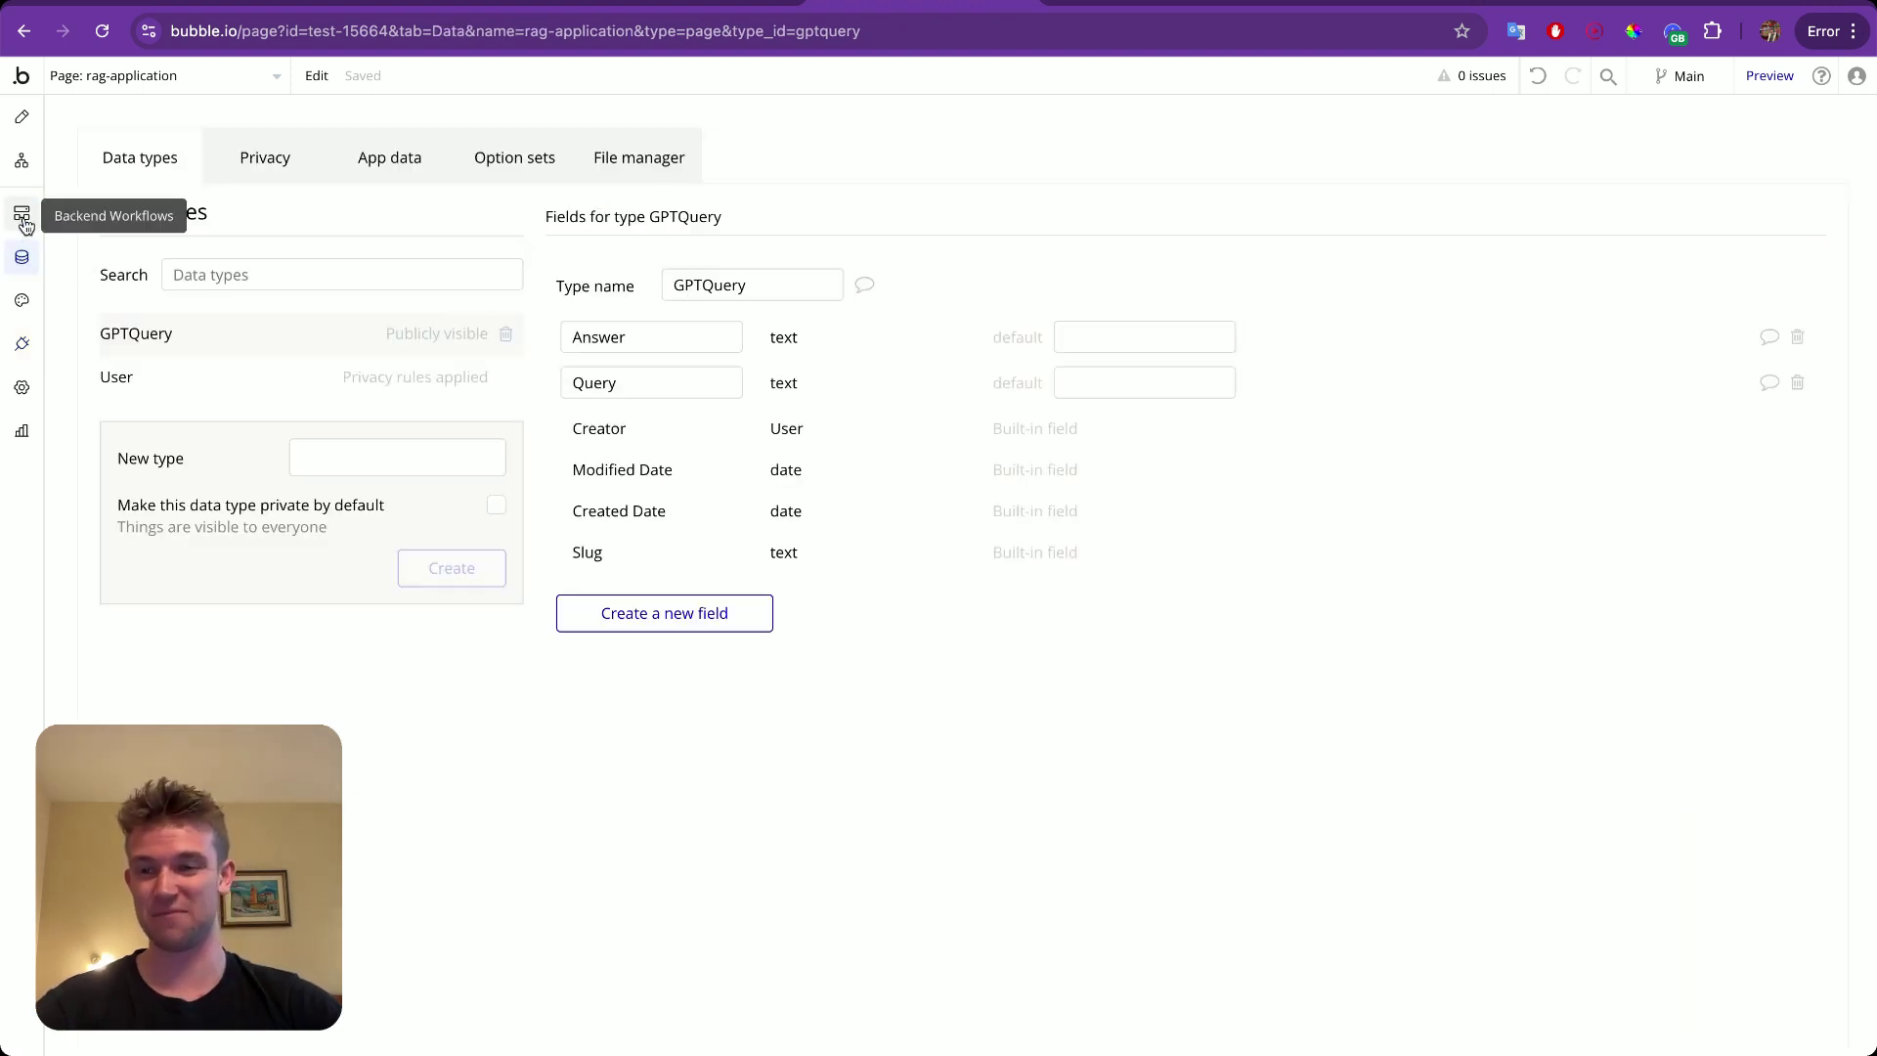
click(22, 160)
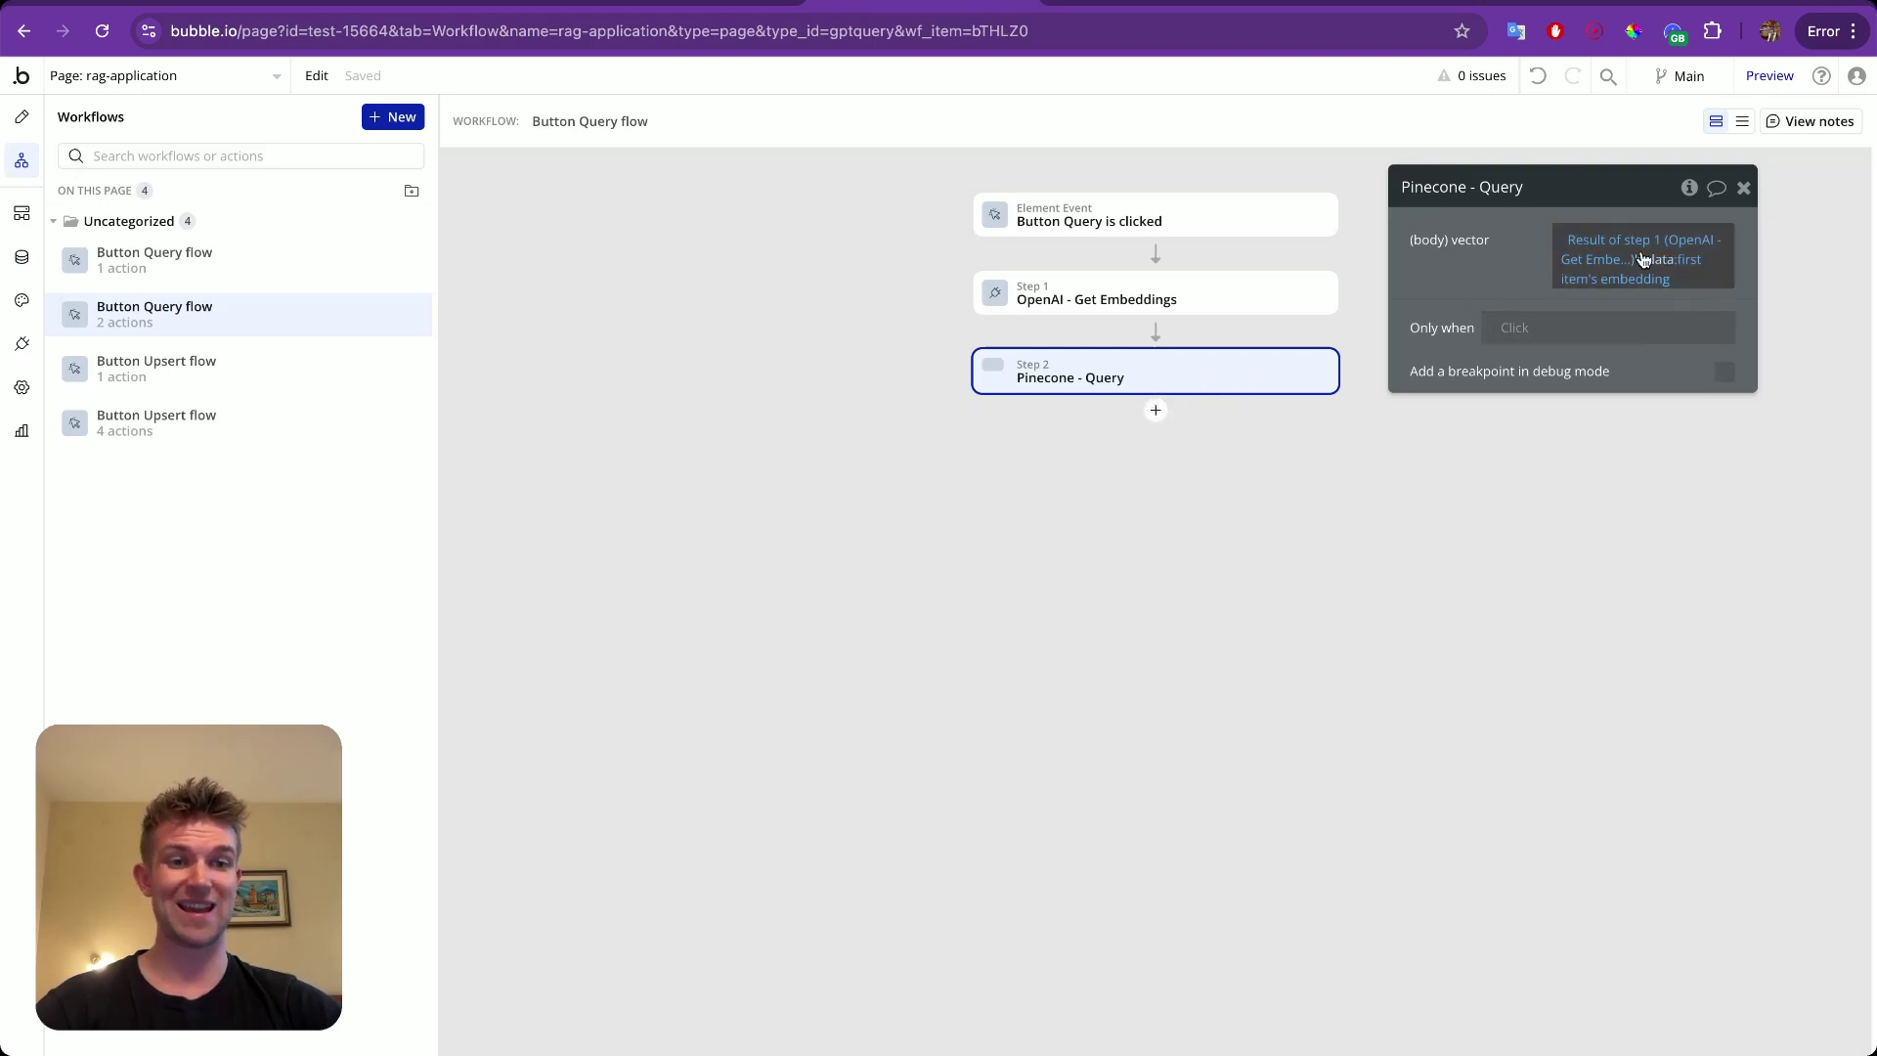
click(1156, 411)
text(gpt)
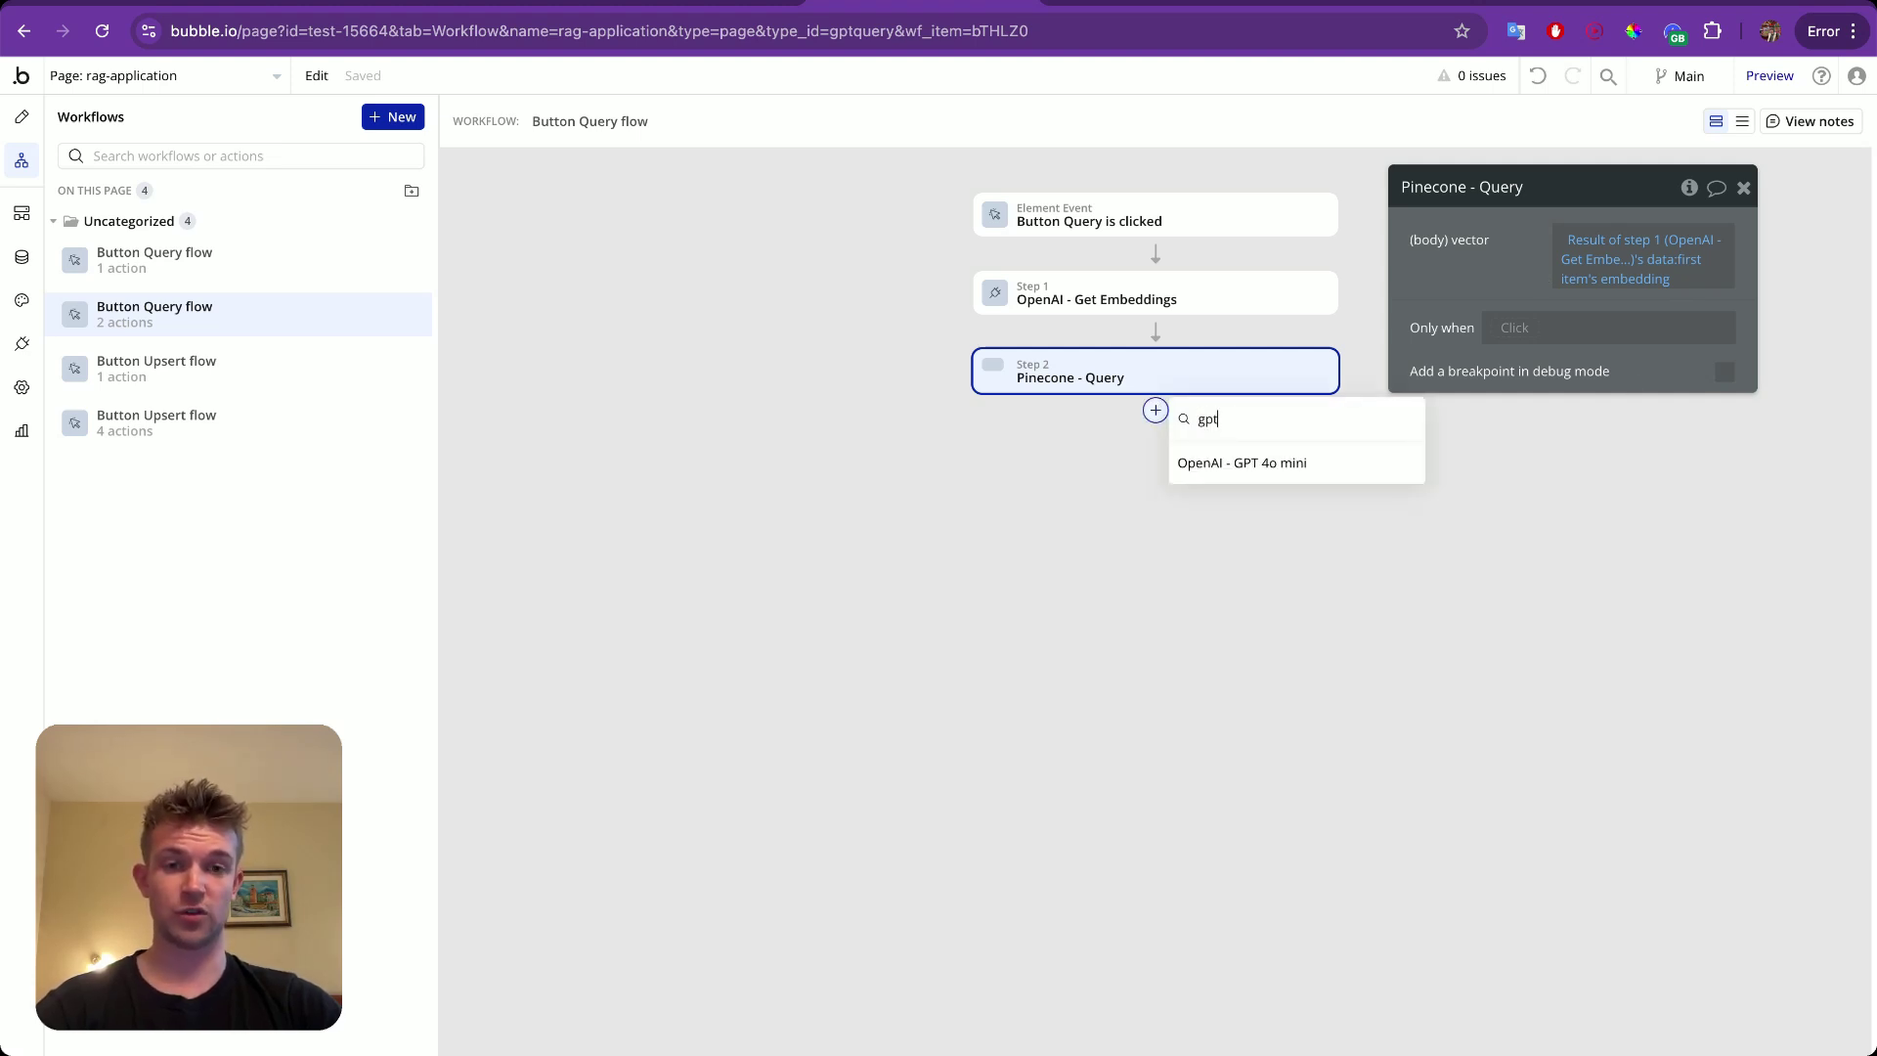
click(1232, 460)
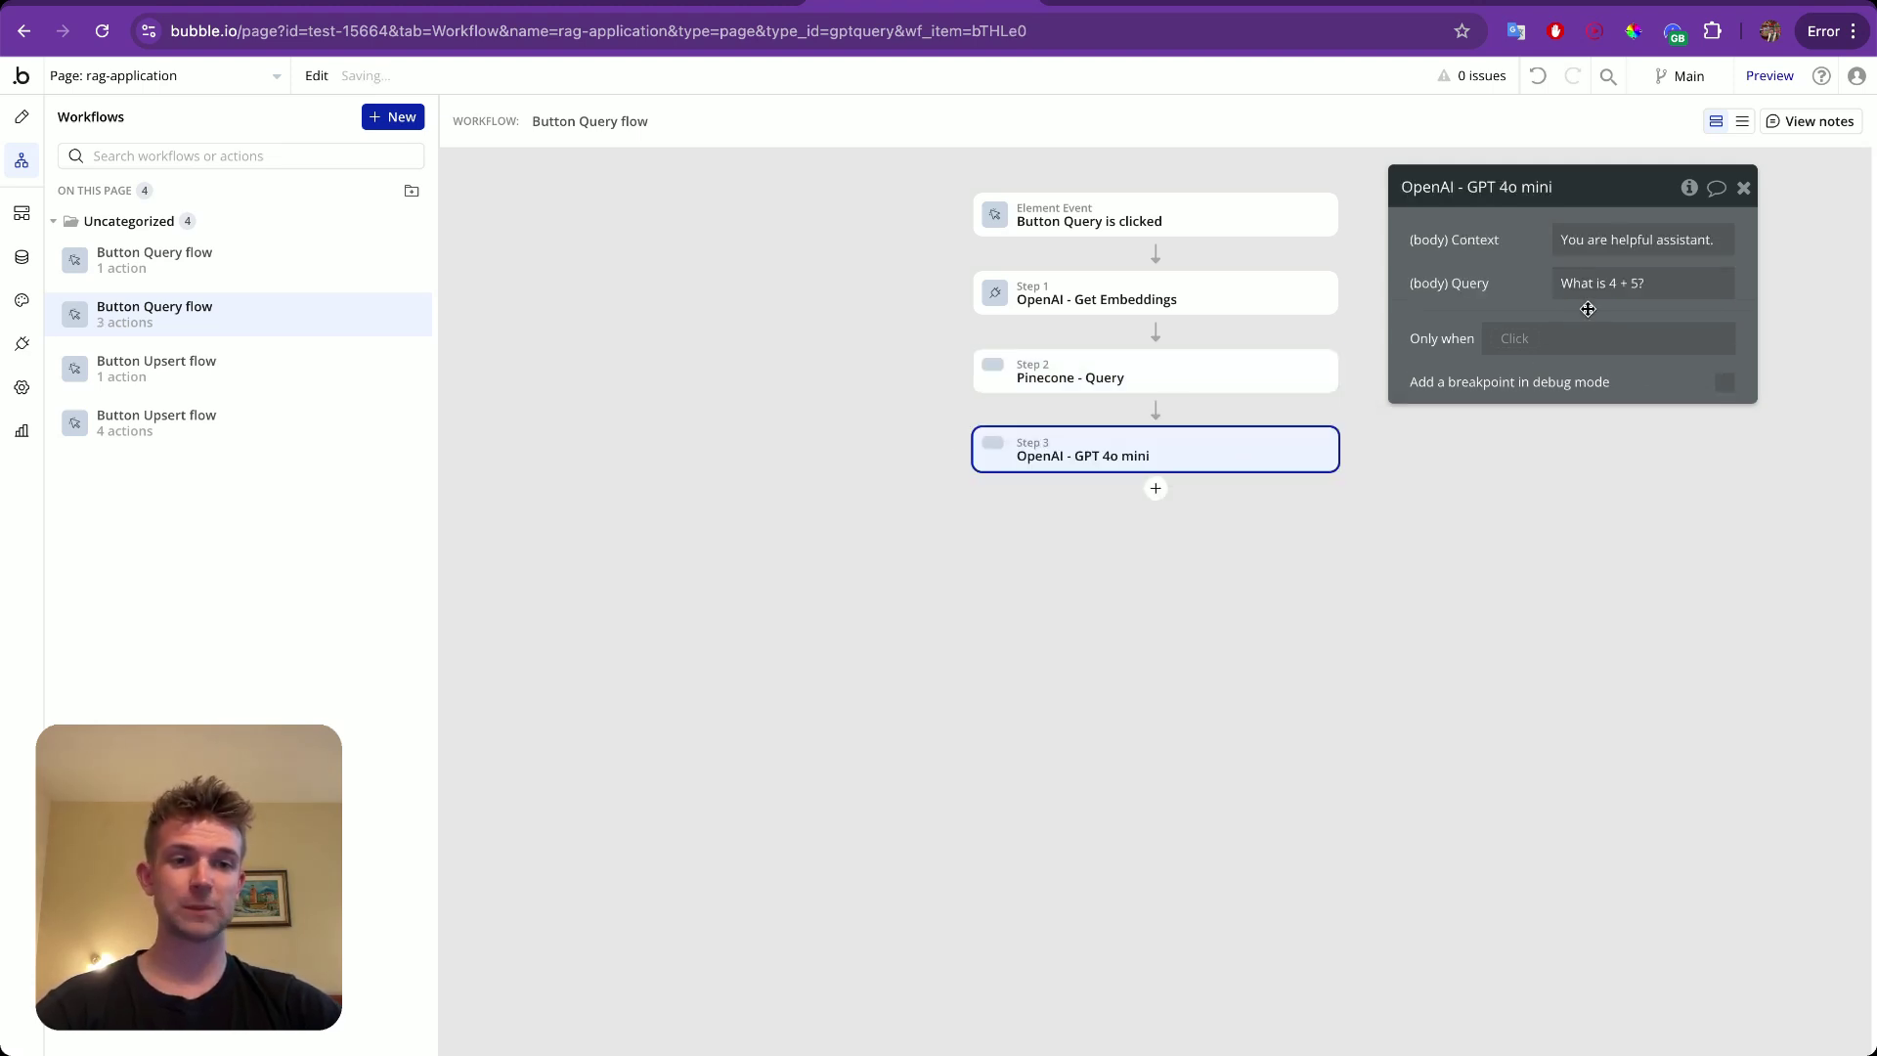
Change the GPT 4o mini action's Context to "You are helpful RAG assistant.".
click(1587, 244)
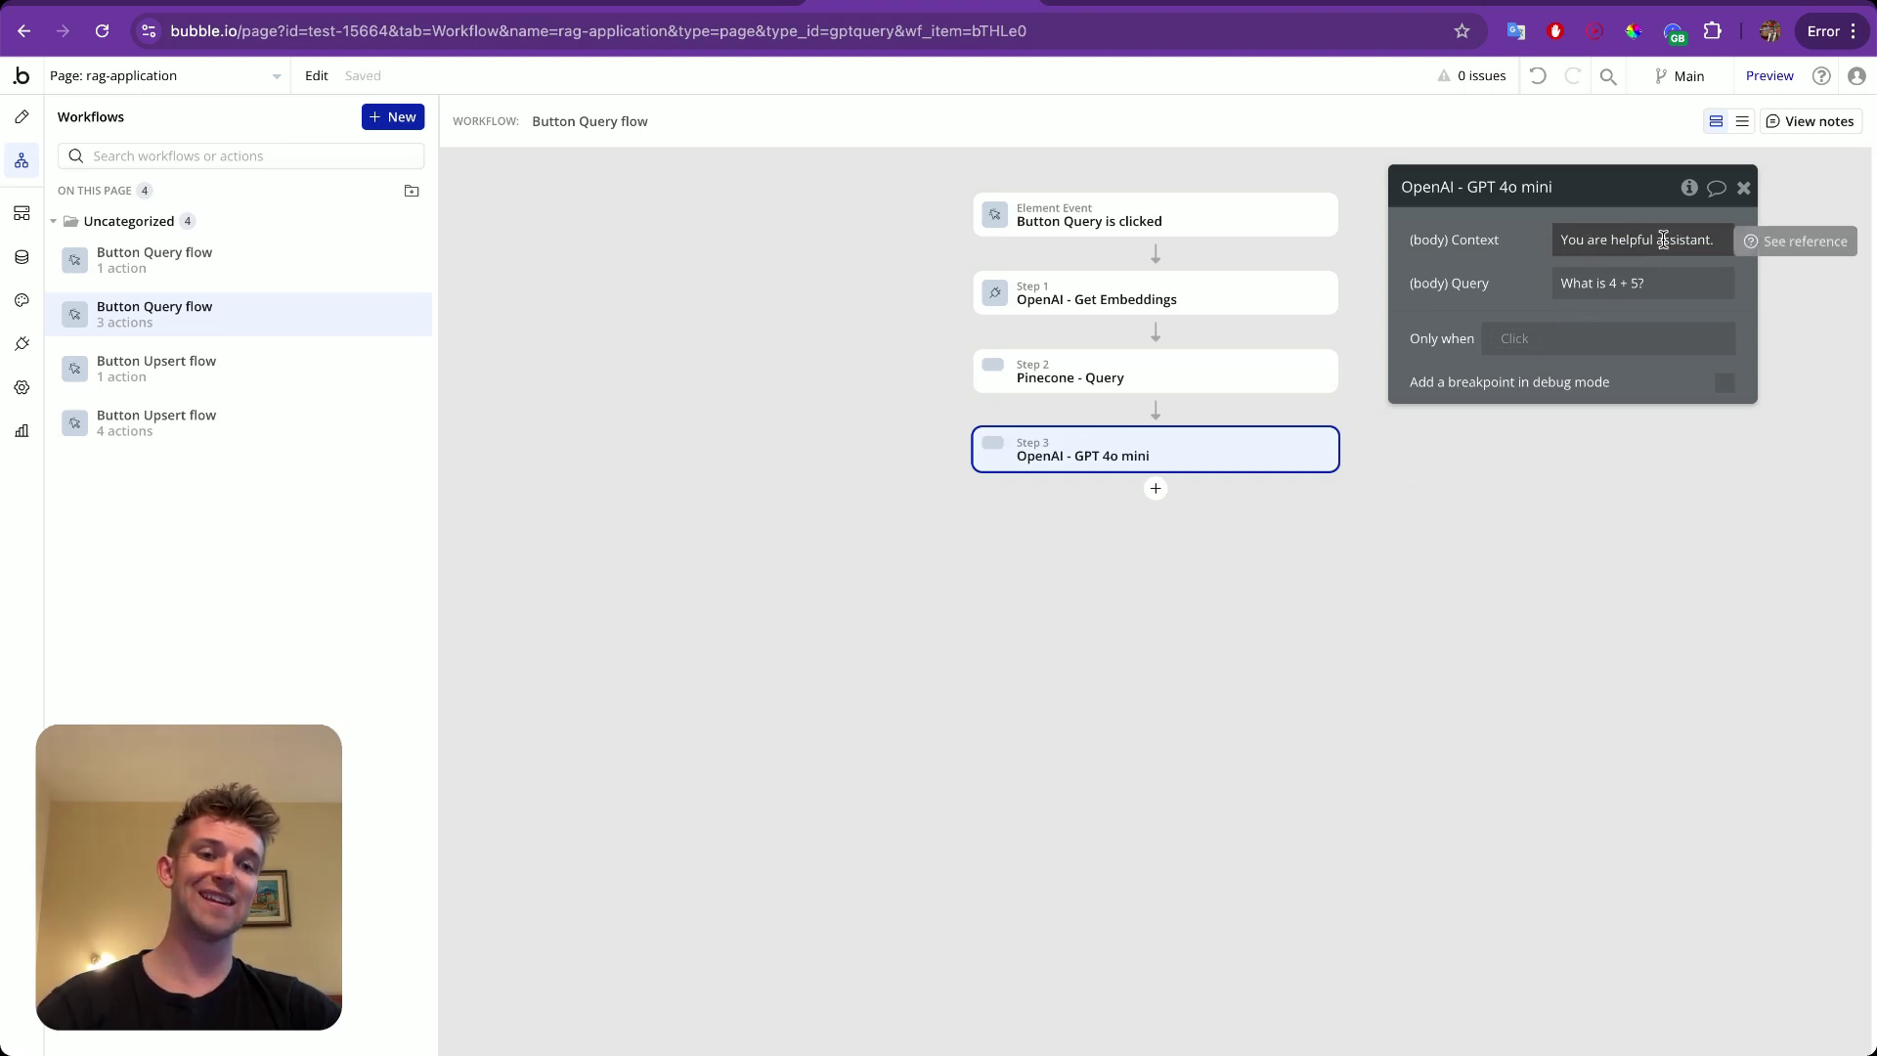
click(1657, 234)
text(RAG)
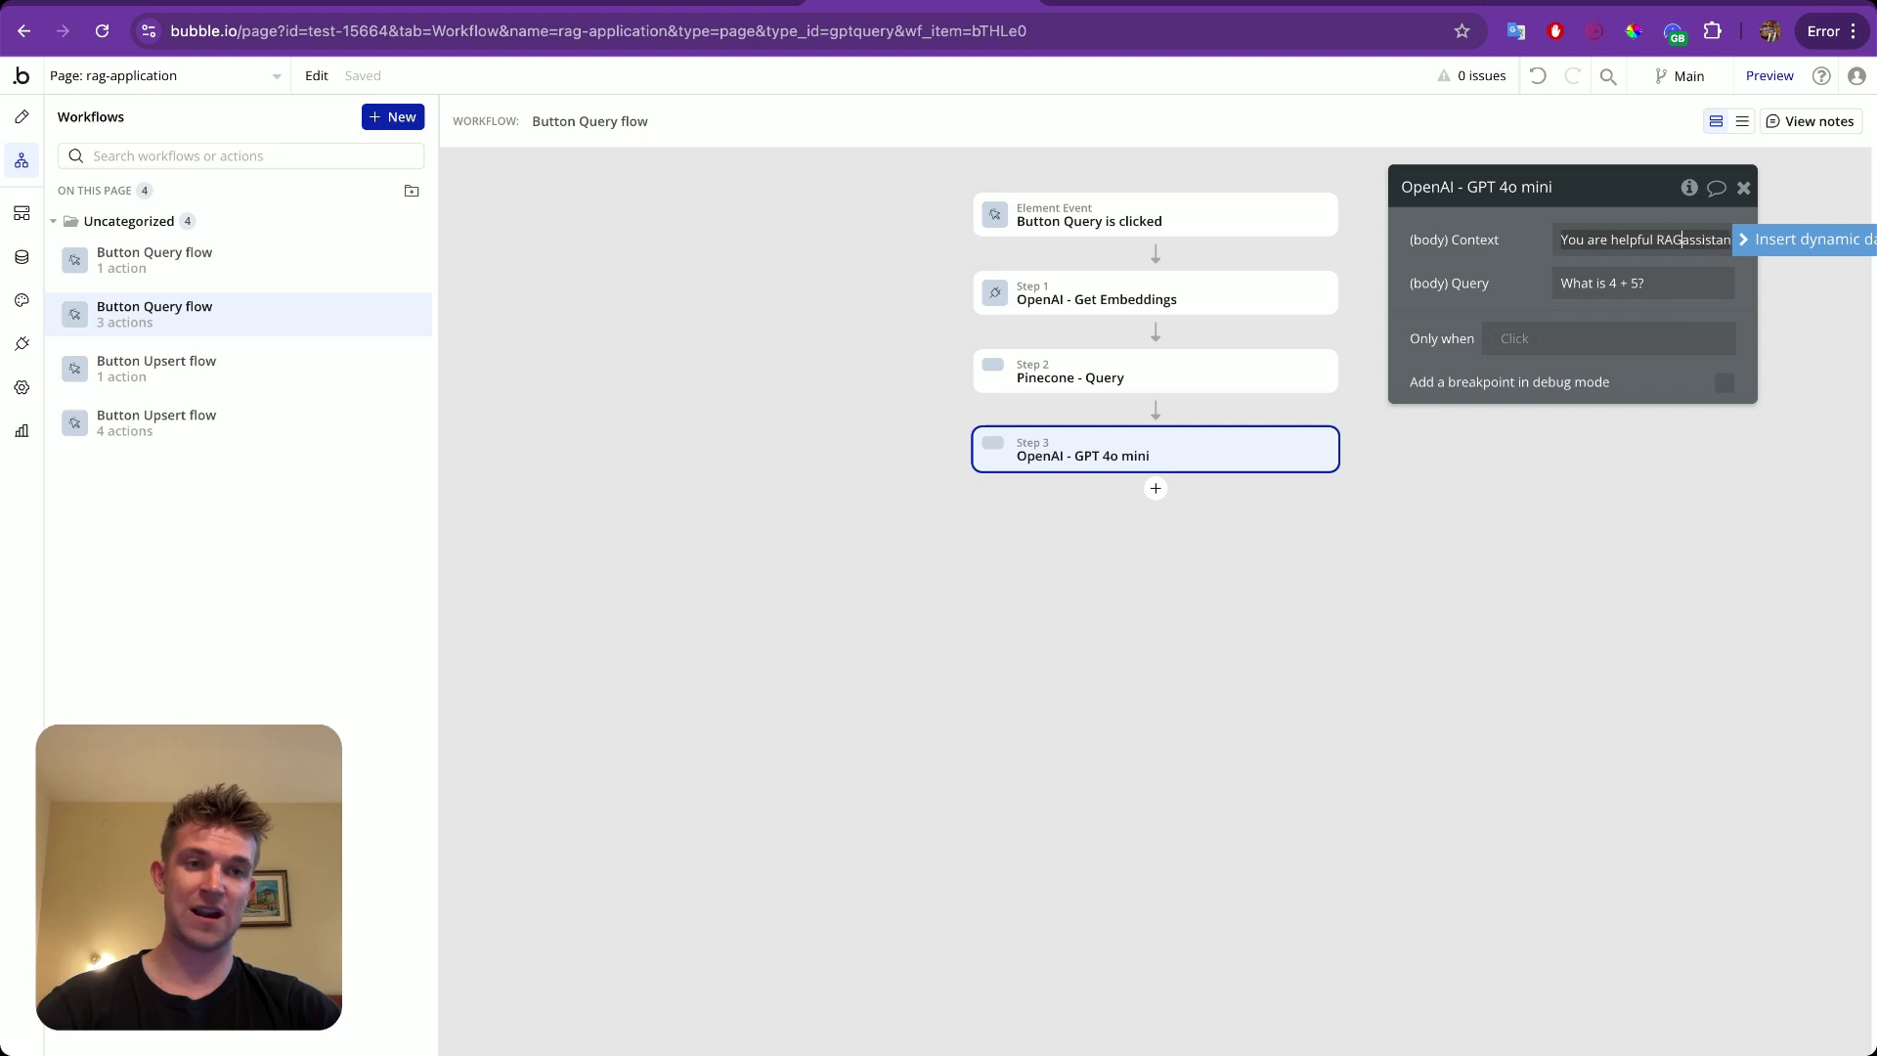
click(1496, 291)
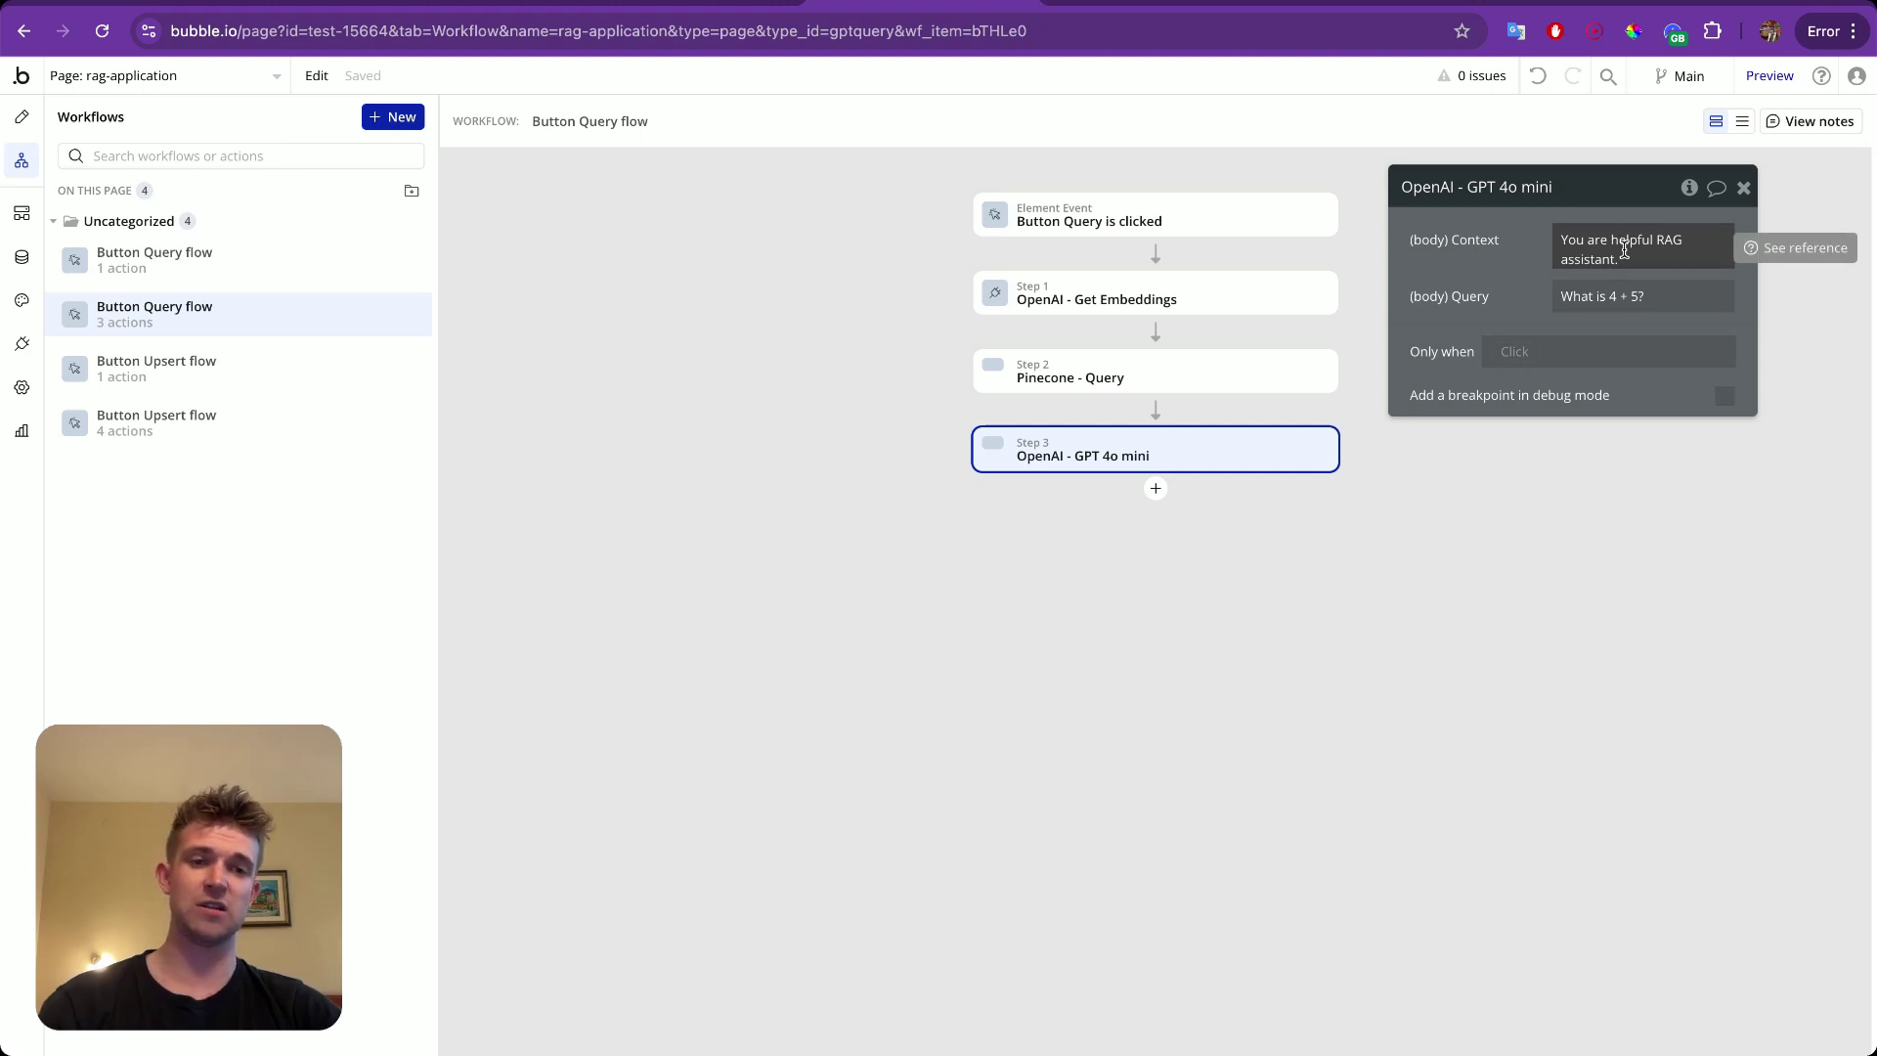
Replace the GPT 4o mini action's sample Query with an Arbitrary text expression and open its text for editing.
click(1613, 296)
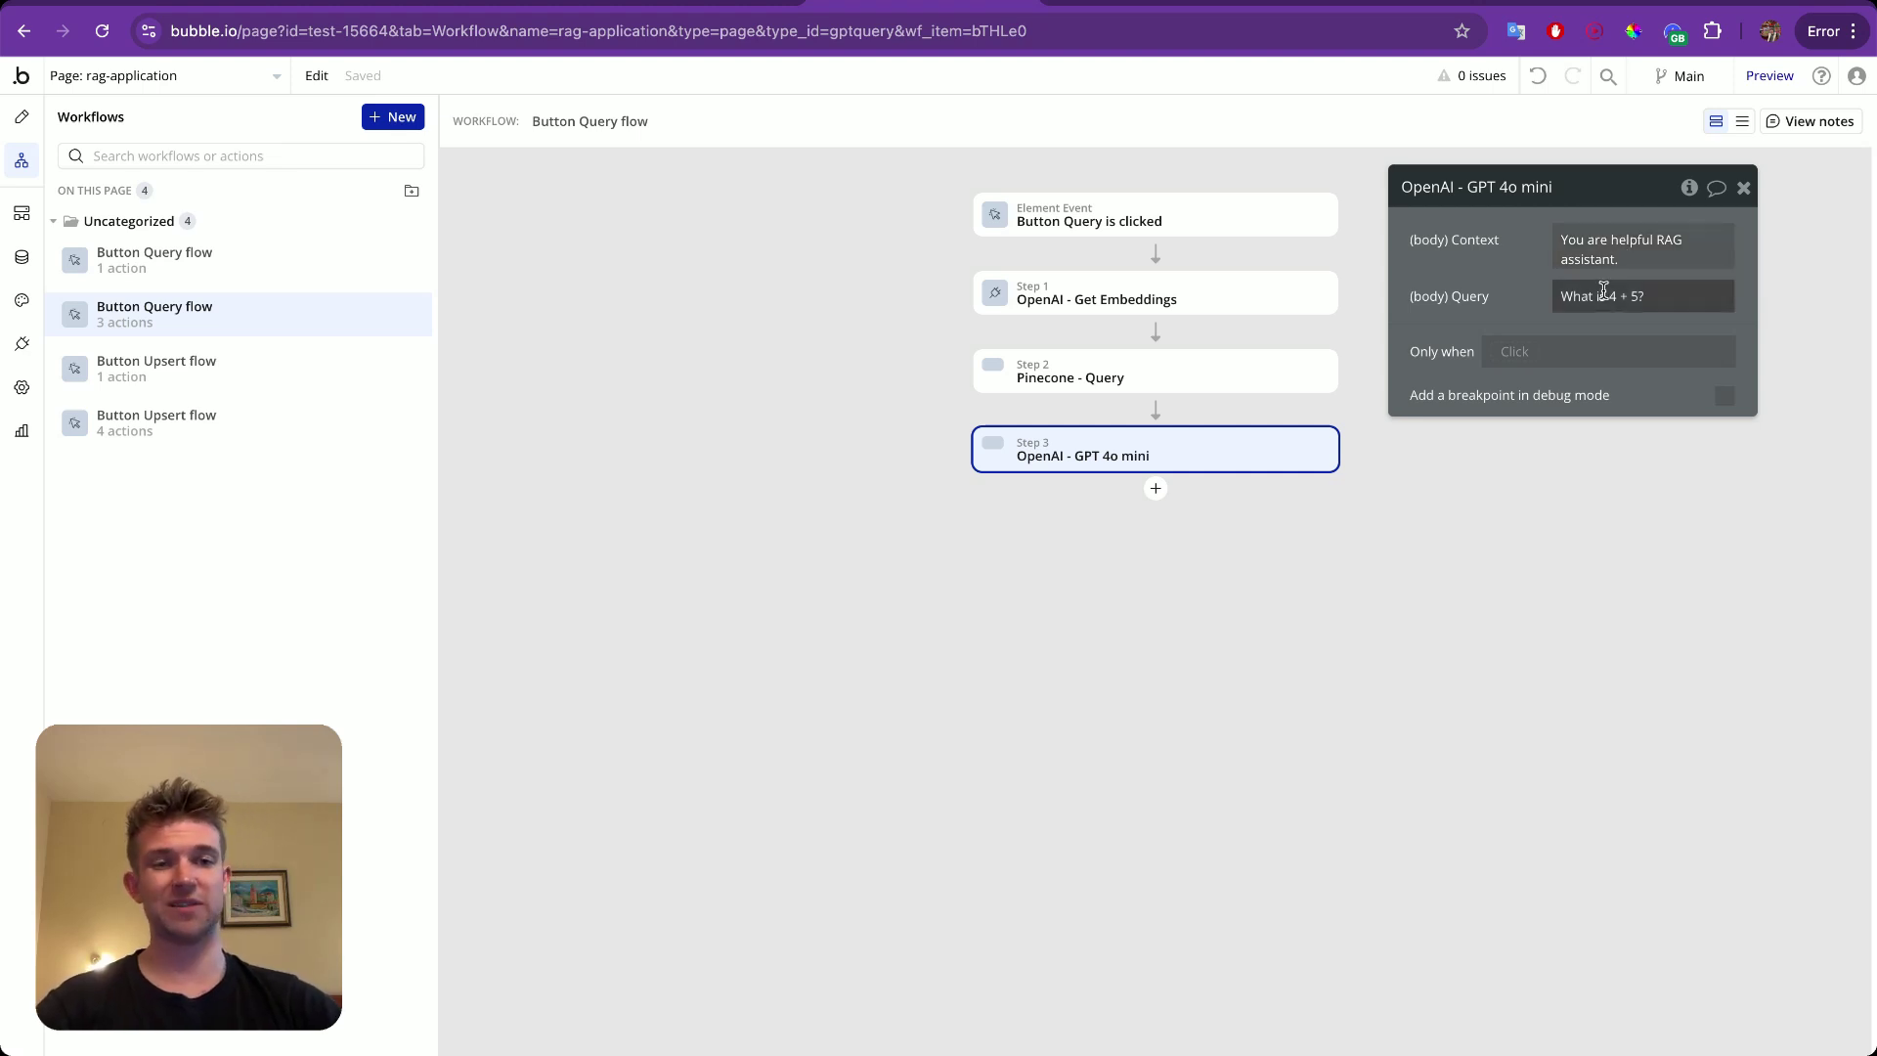
key(ctrl+a)
key(BackSpace)
click(1821, 312)
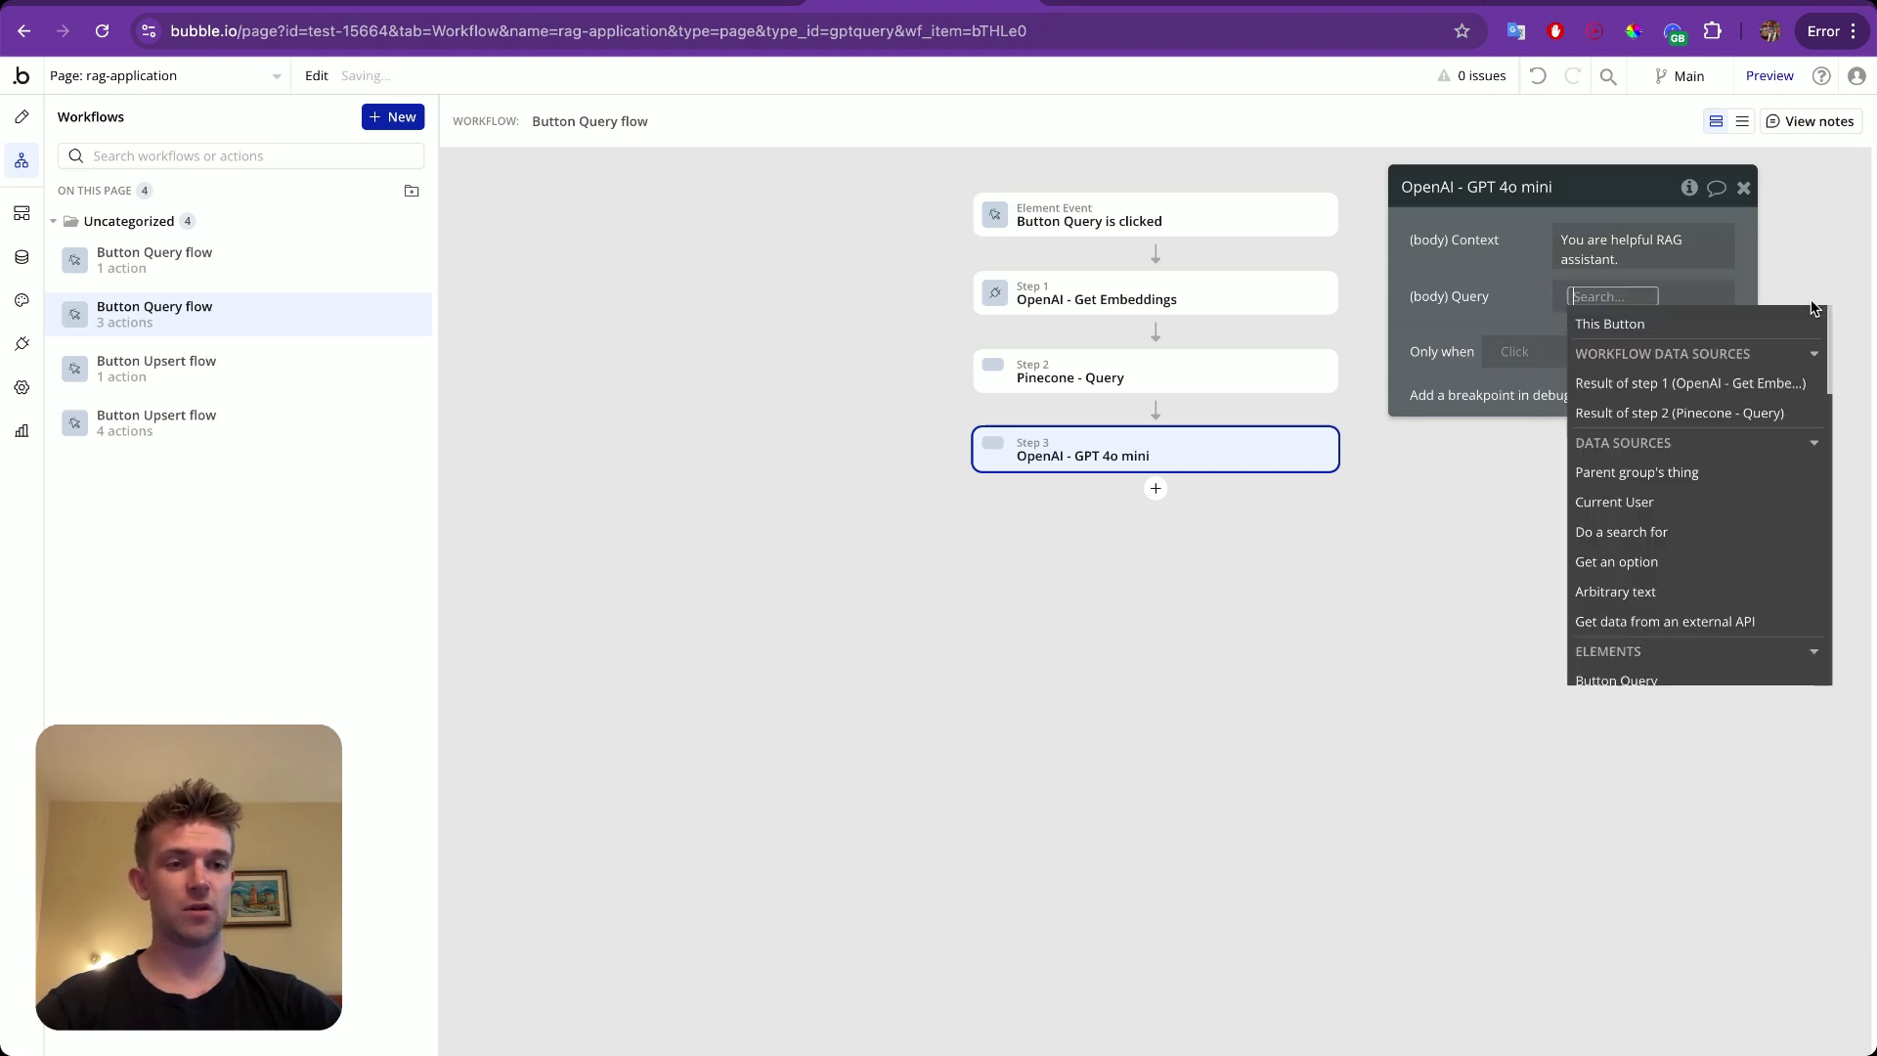
text(arb)
key(Return)
click(1196, 306)
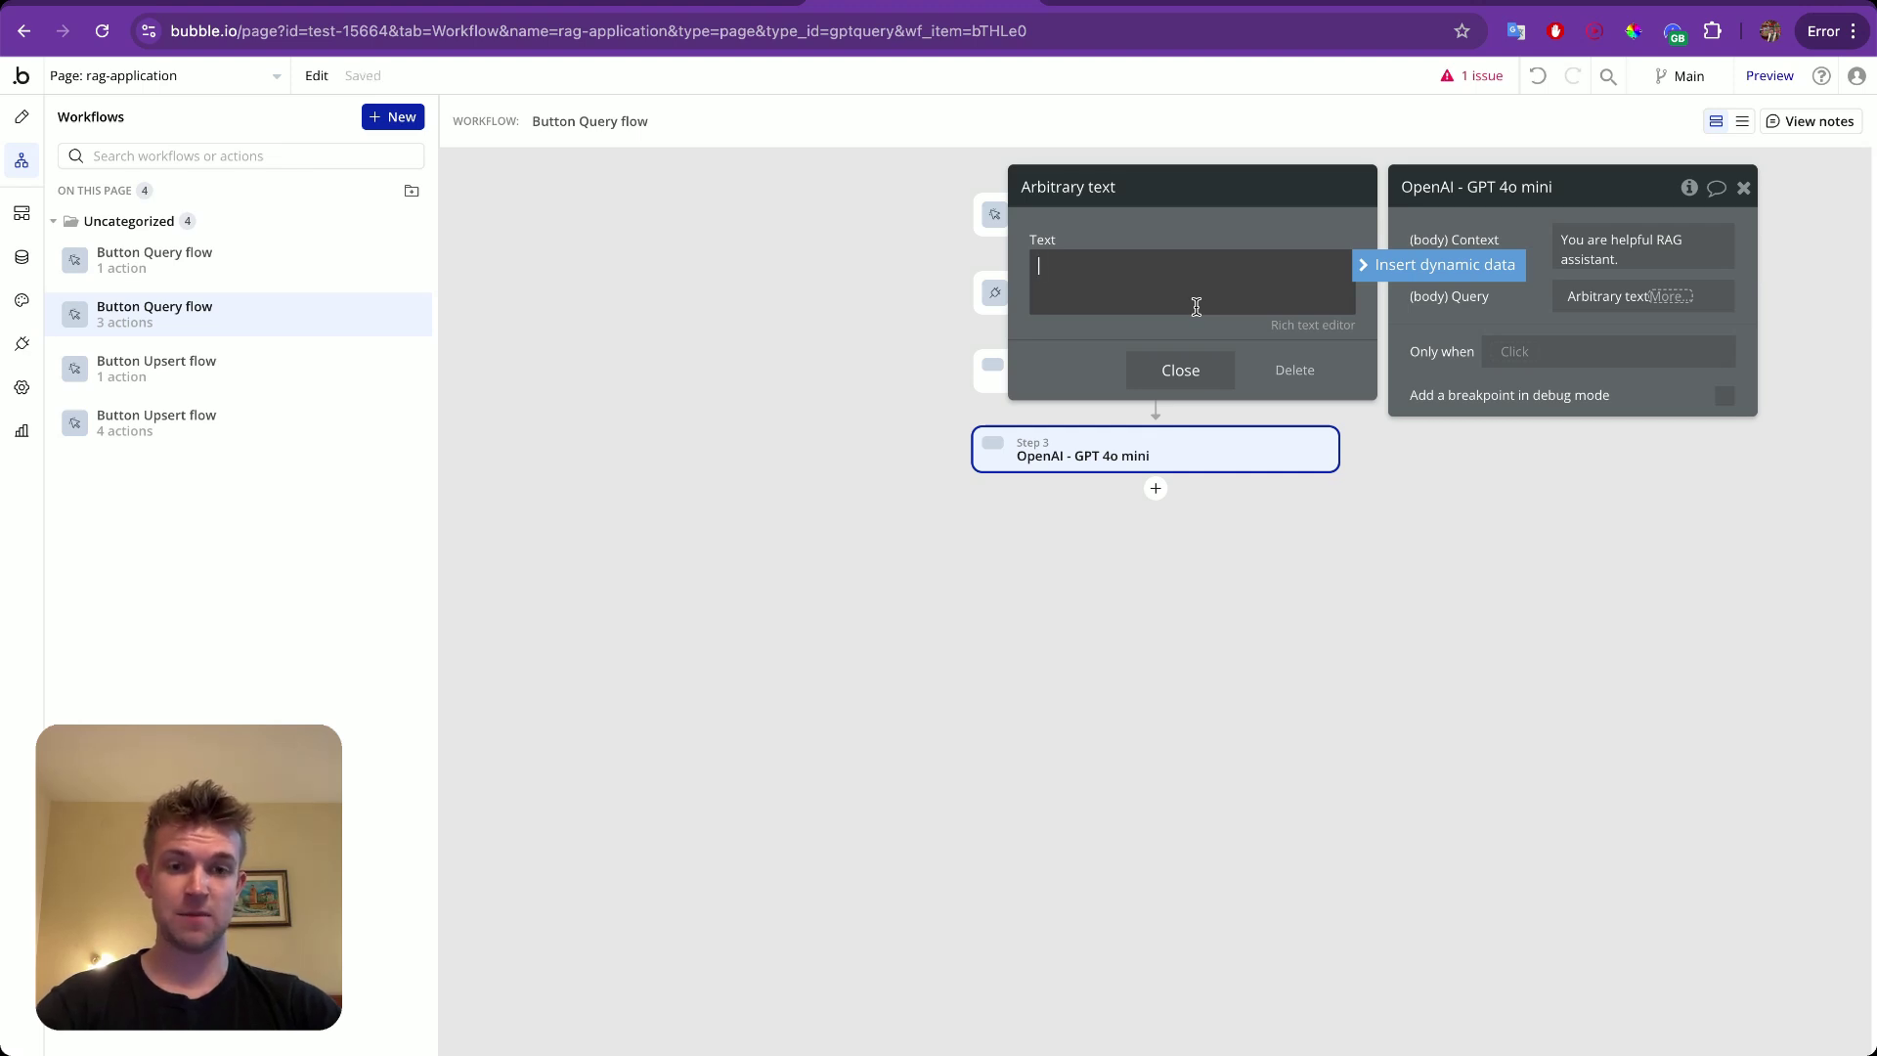
Enter "The question was:" in the arbitrary text, followed by the dynamic expression Query Input's value.
text(The ques)
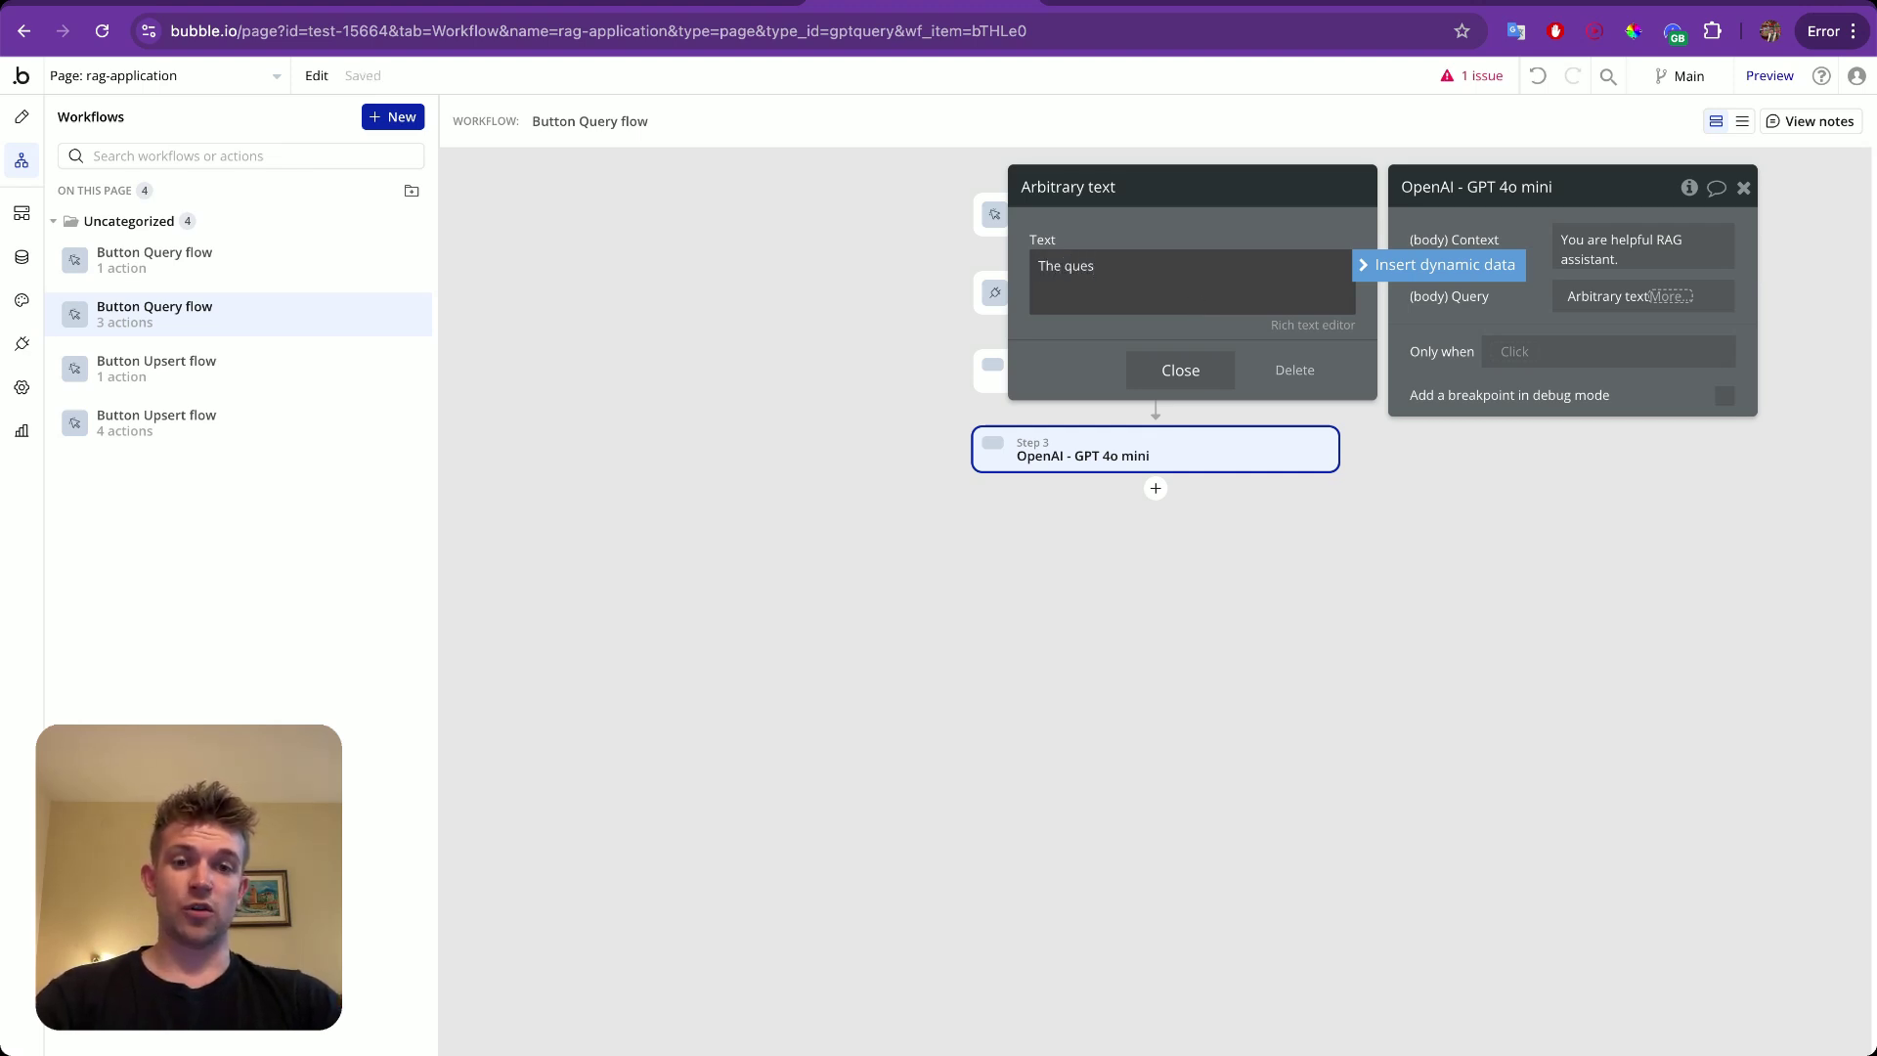
text(tion was:)
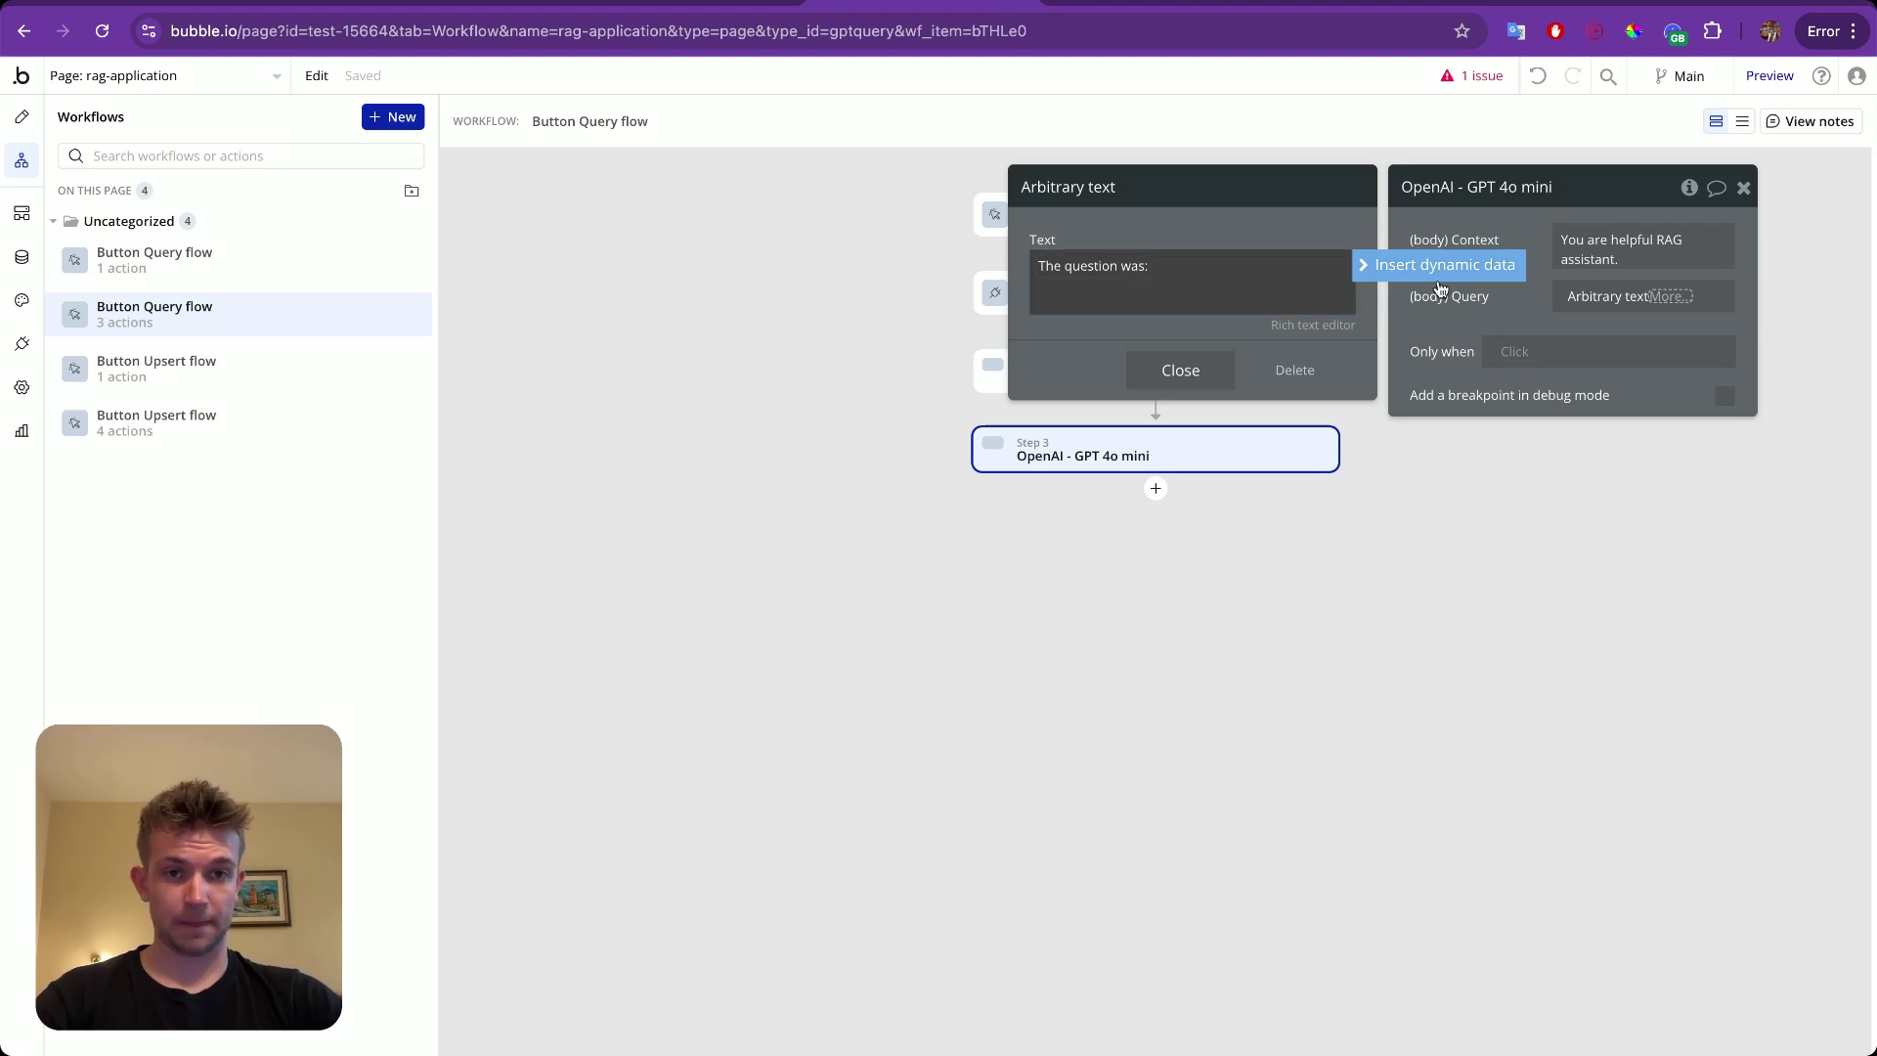
click(1388, 265)
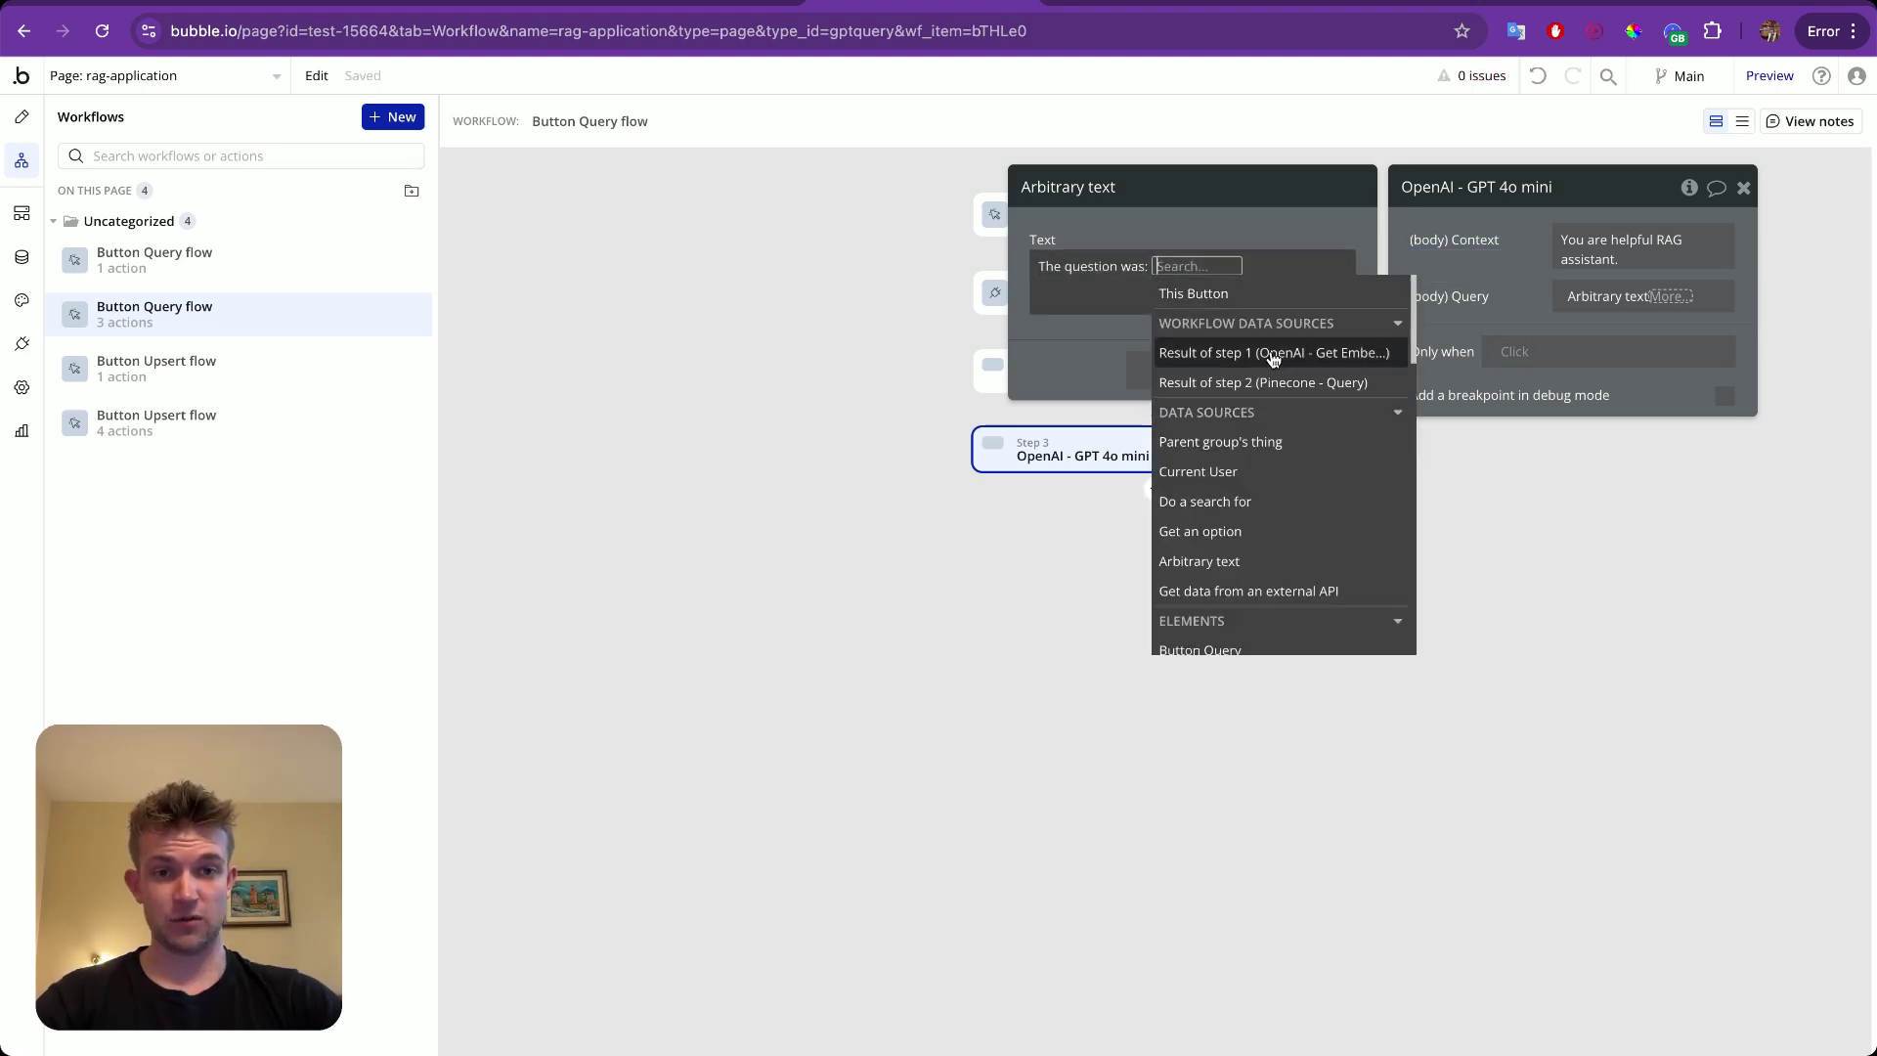
text(query)
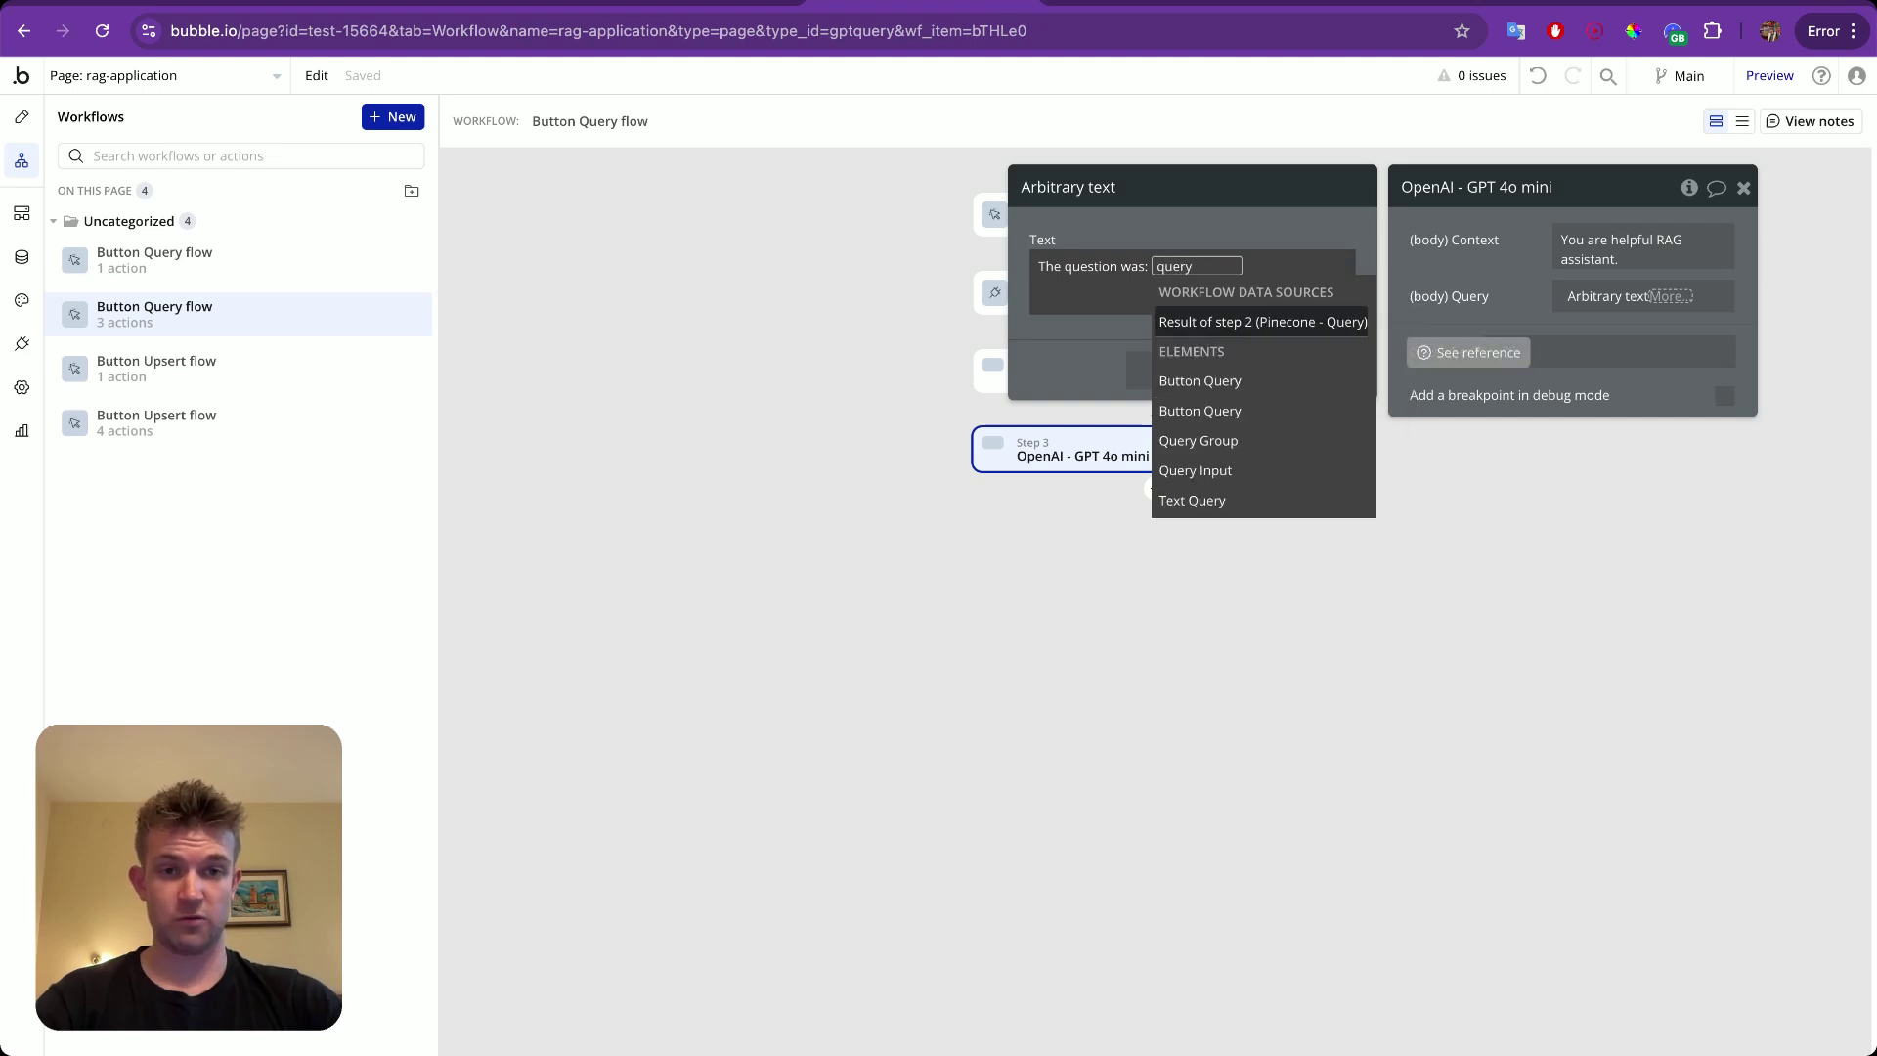
click(1241, 470)
click(1256, 319)
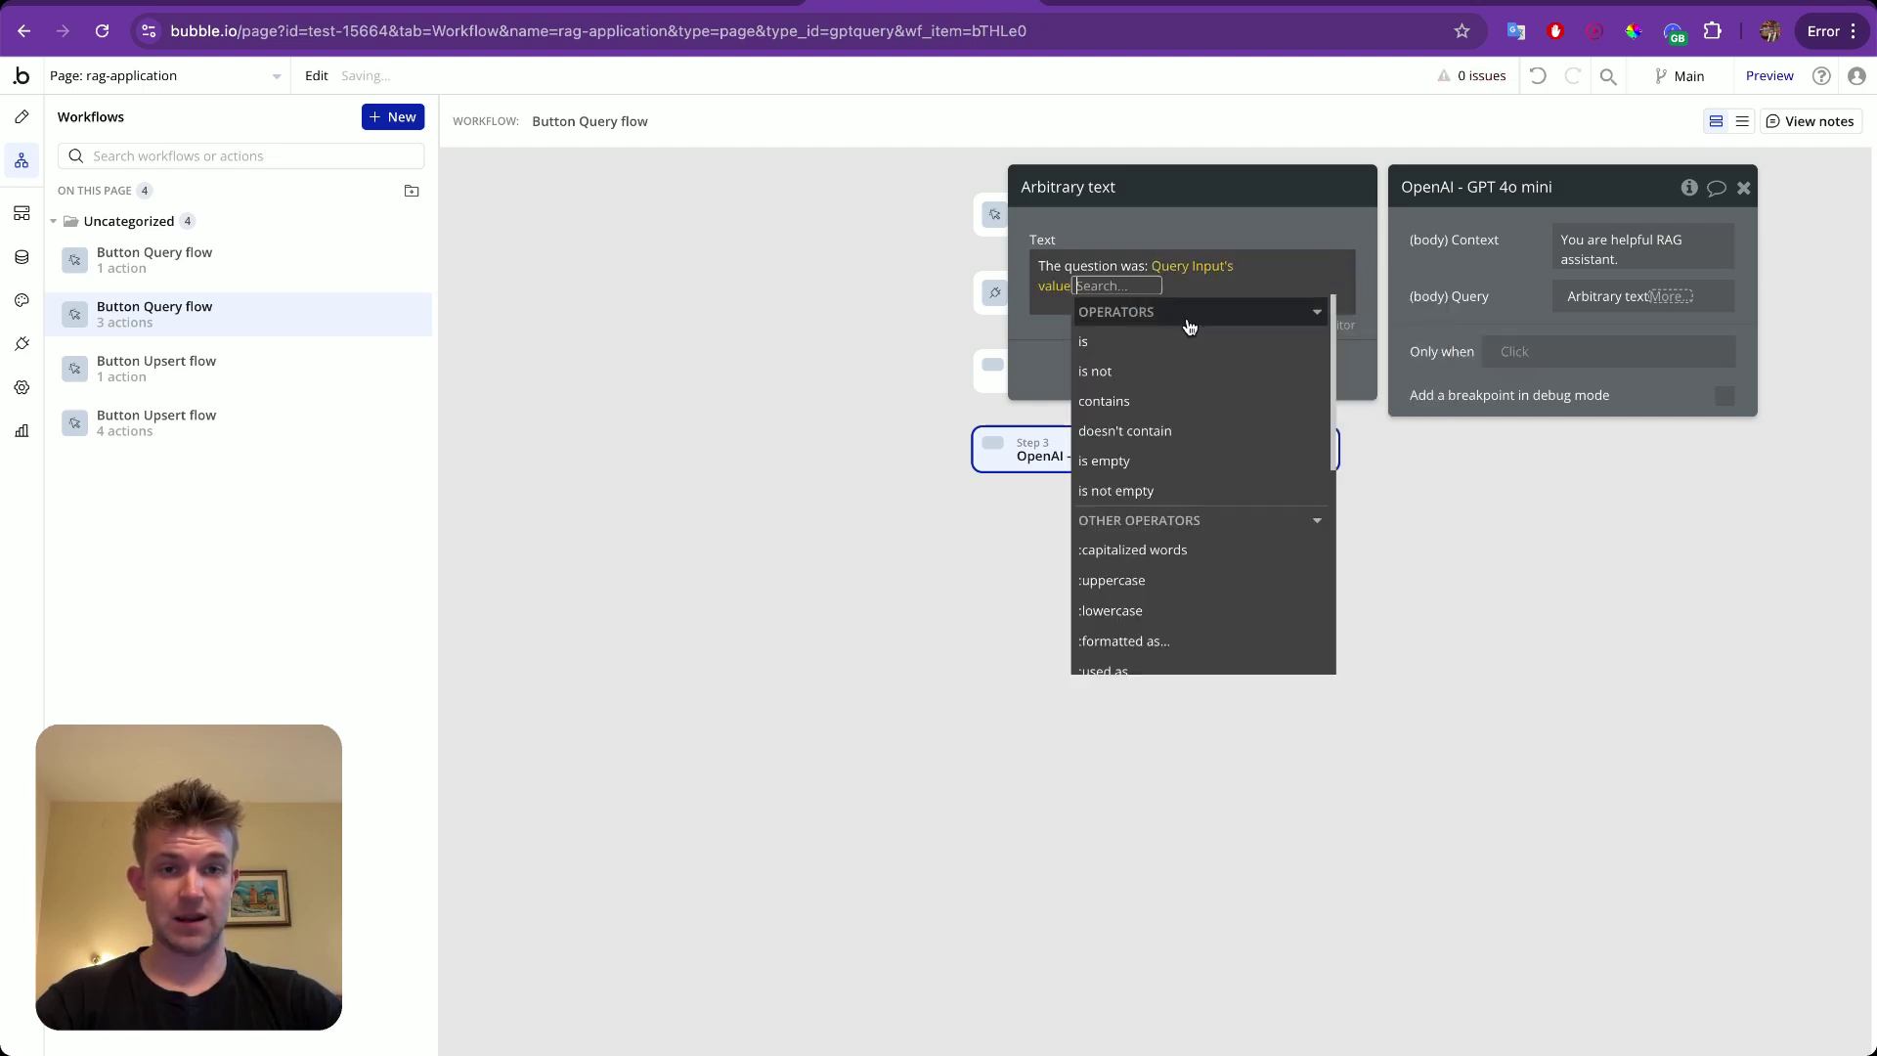
Add the line "The data returned by the RAG model is:" below the question, separated by a blank line.
click(1048, 308)
key(Return)
key(Return)
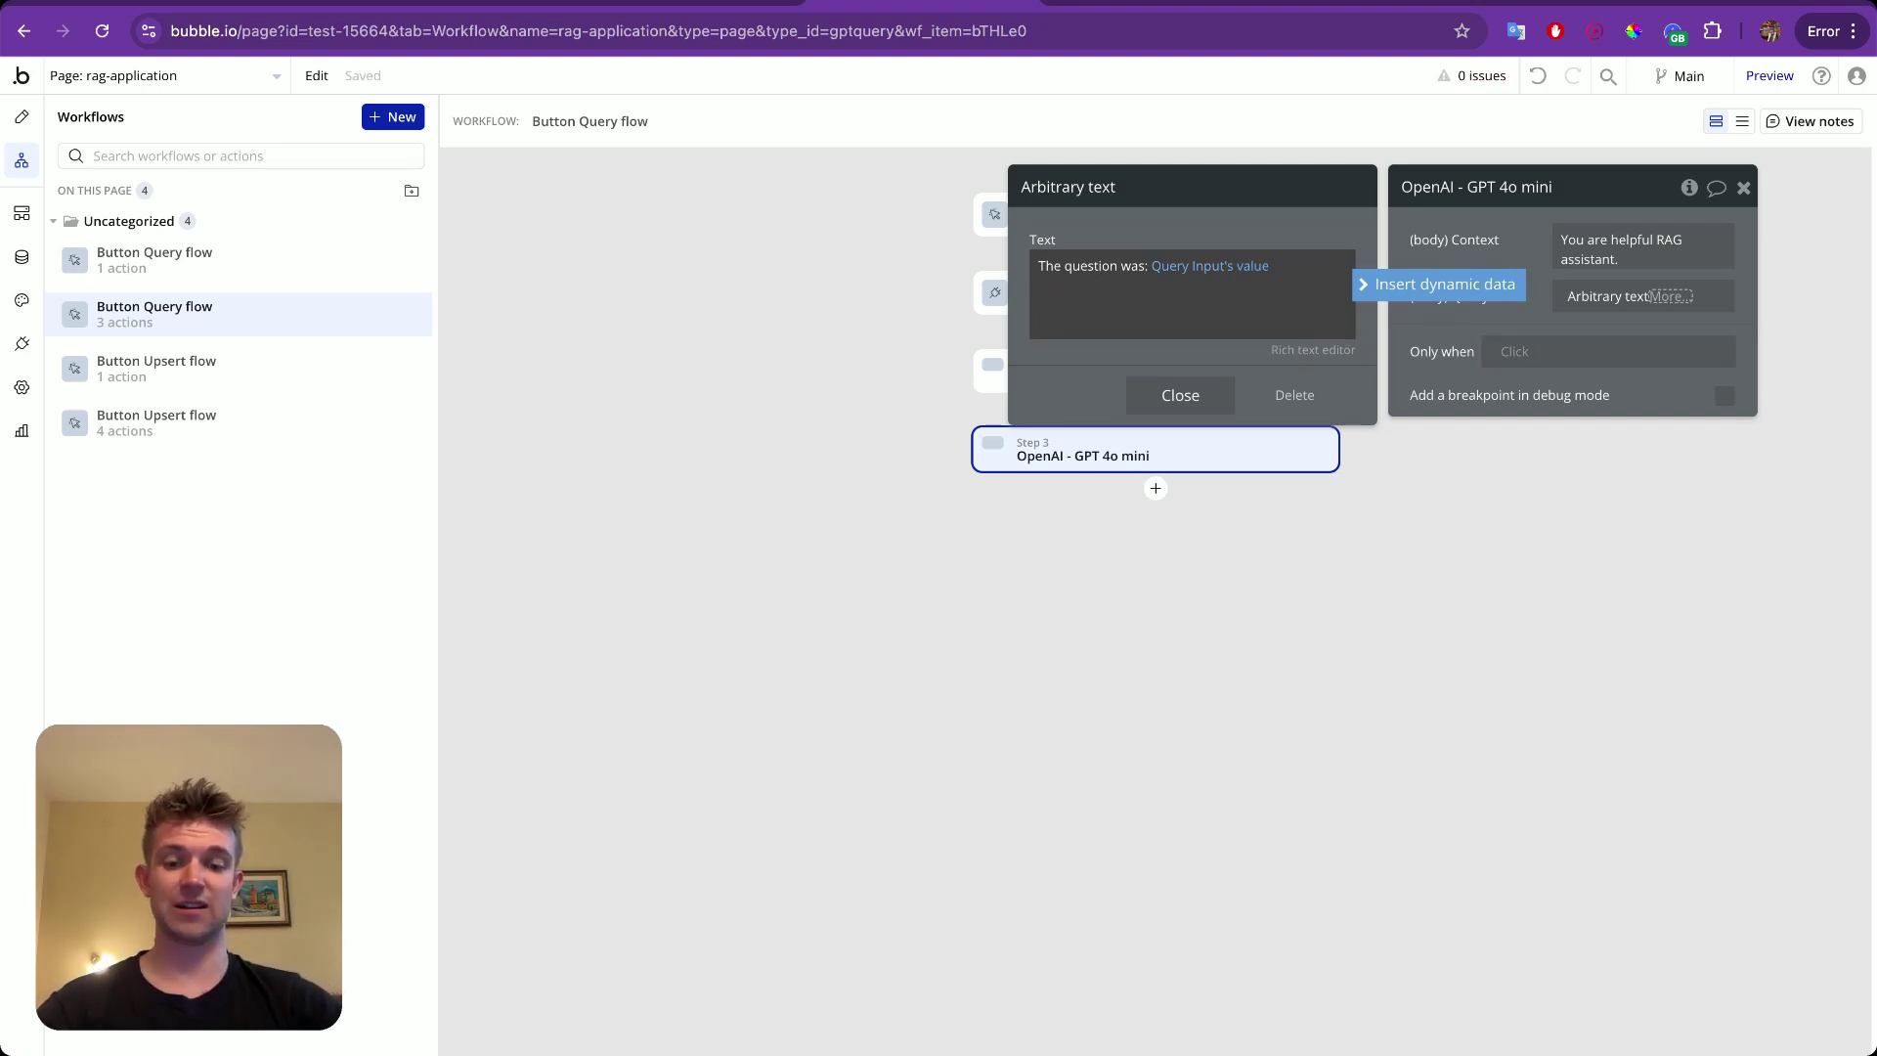
text(The darta)
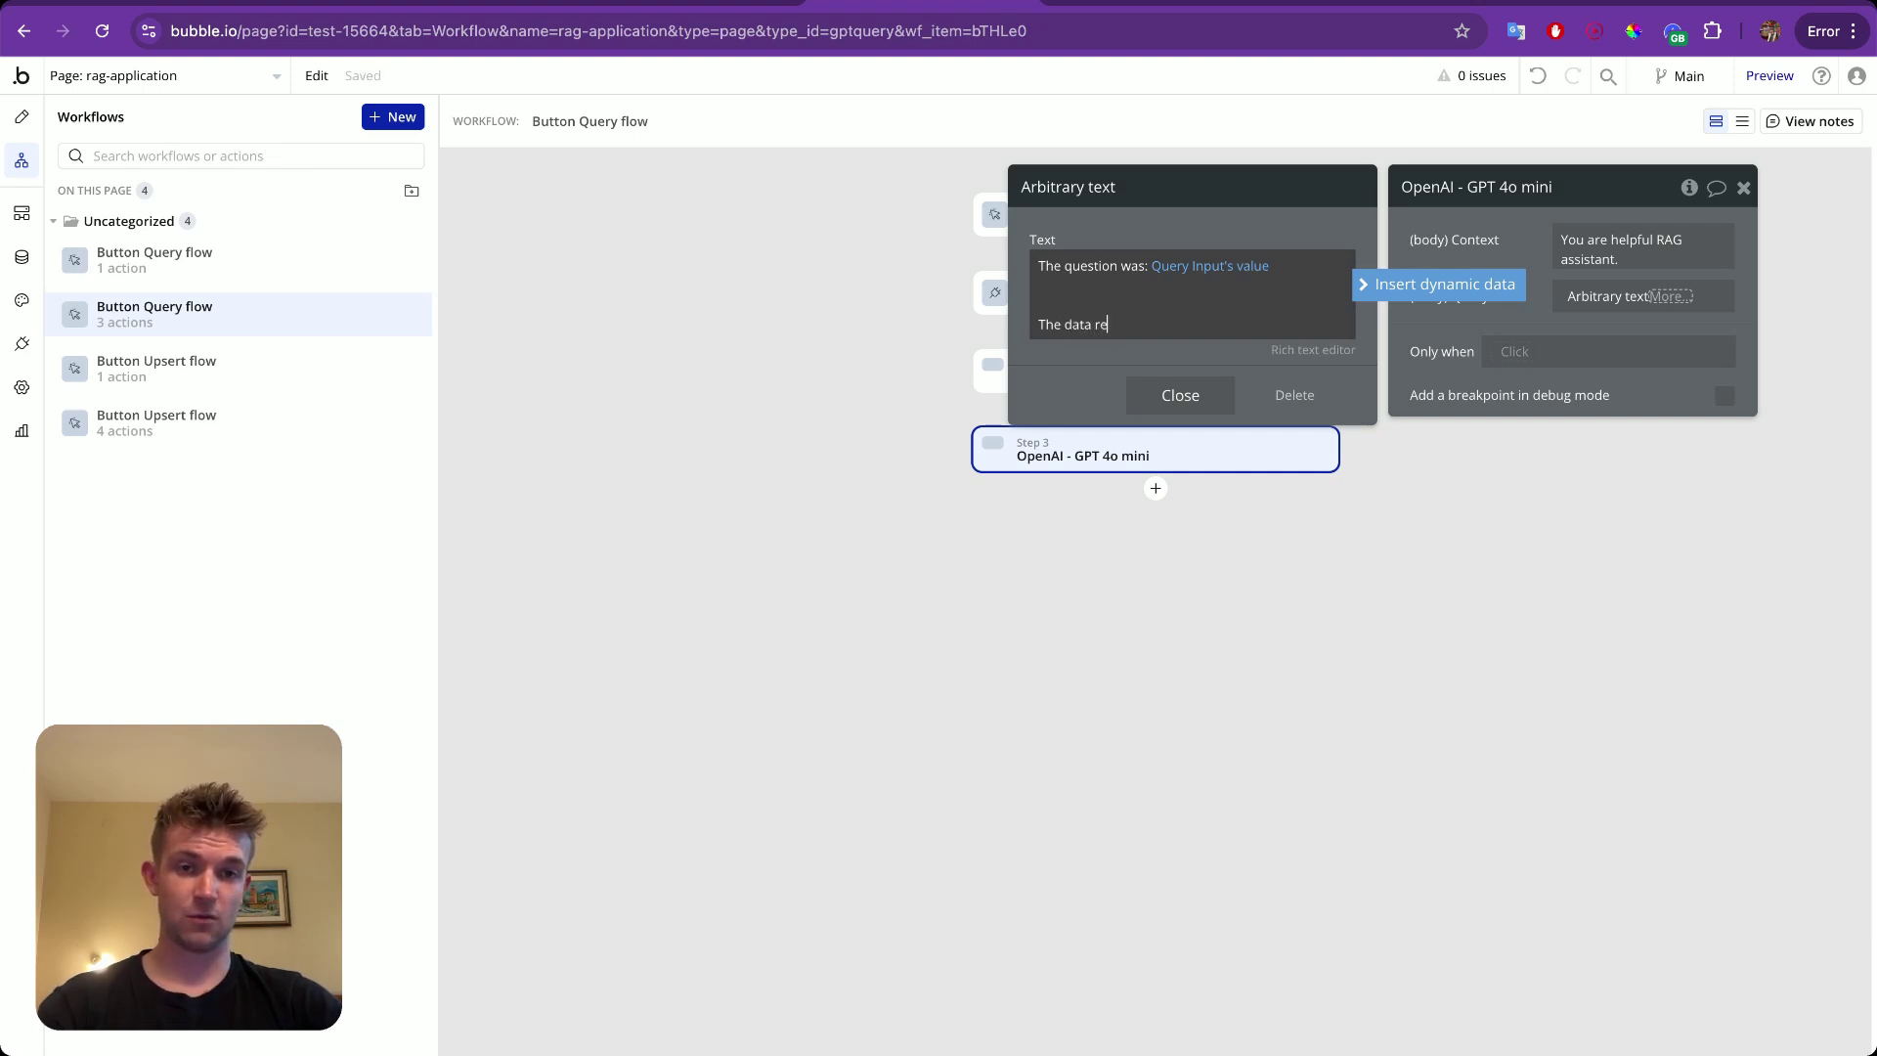
text( returned by the T)
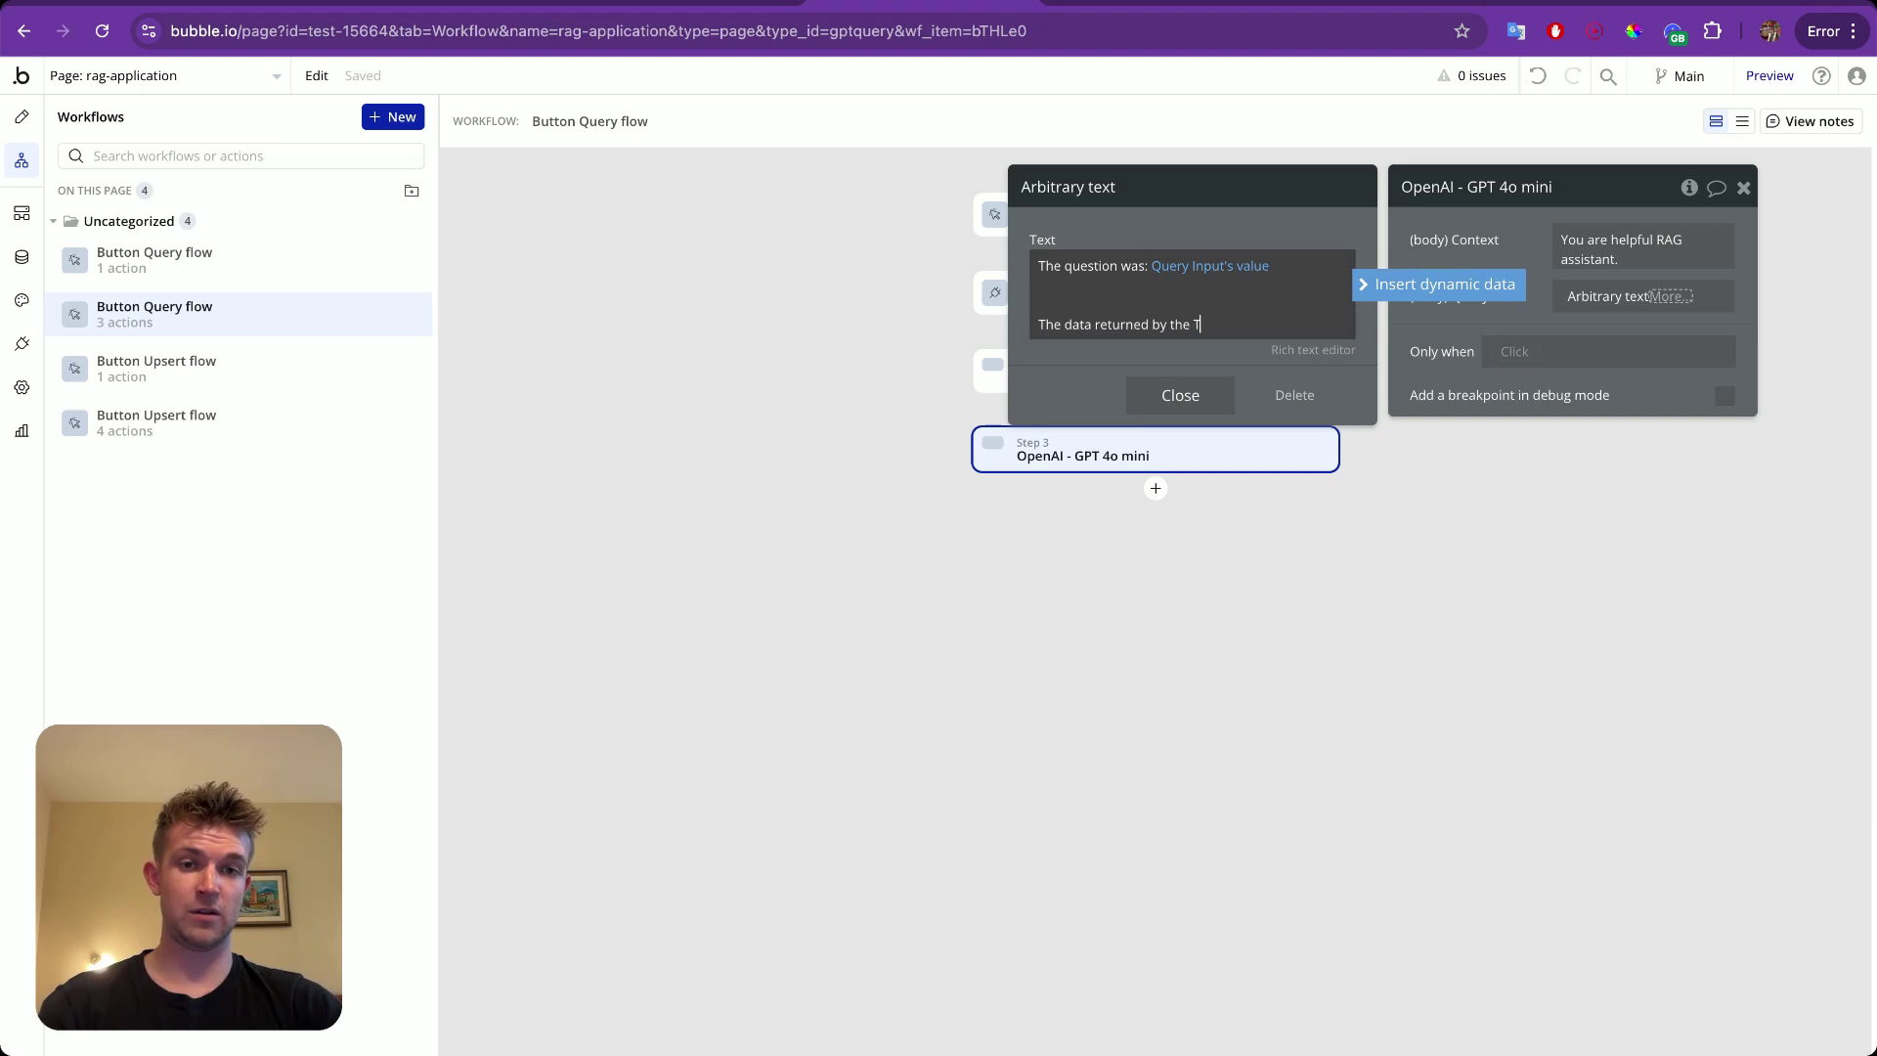
text(A)
key(BackSpace)
key(BackSpace)
text(RAG mod)
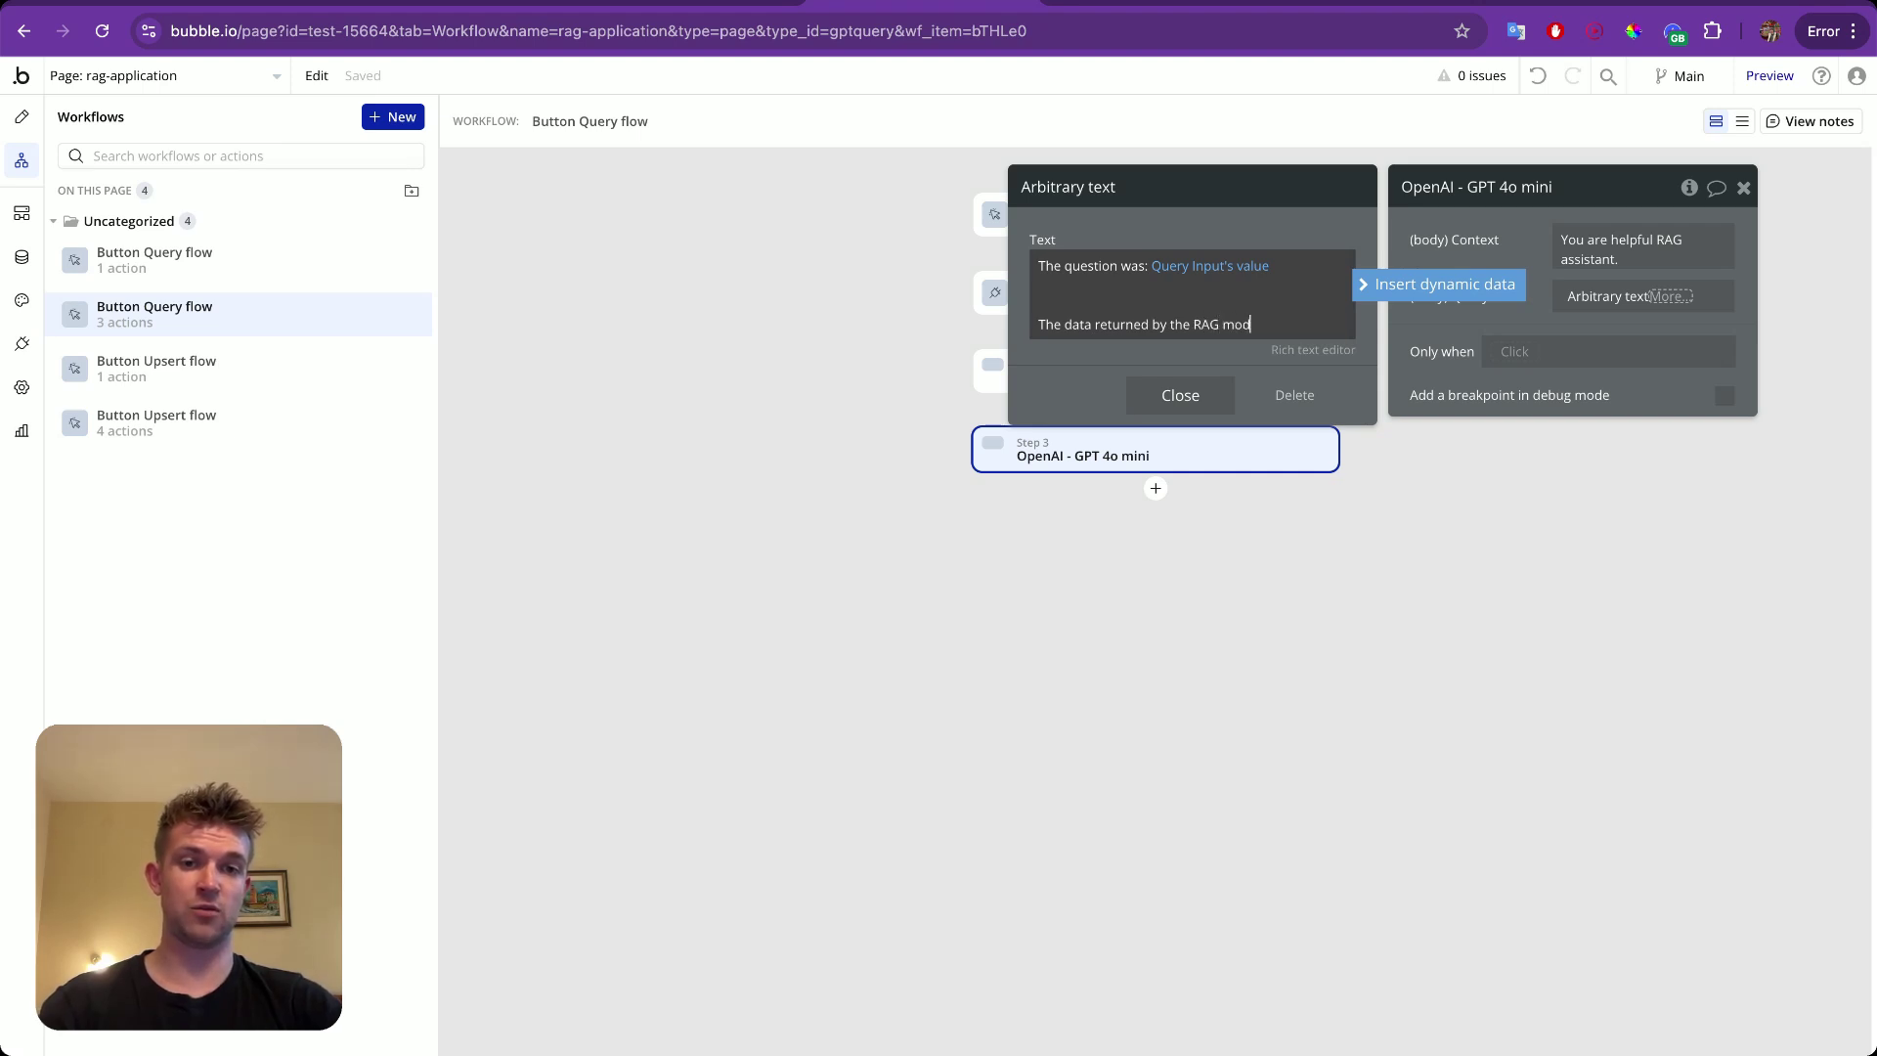
text(el was)
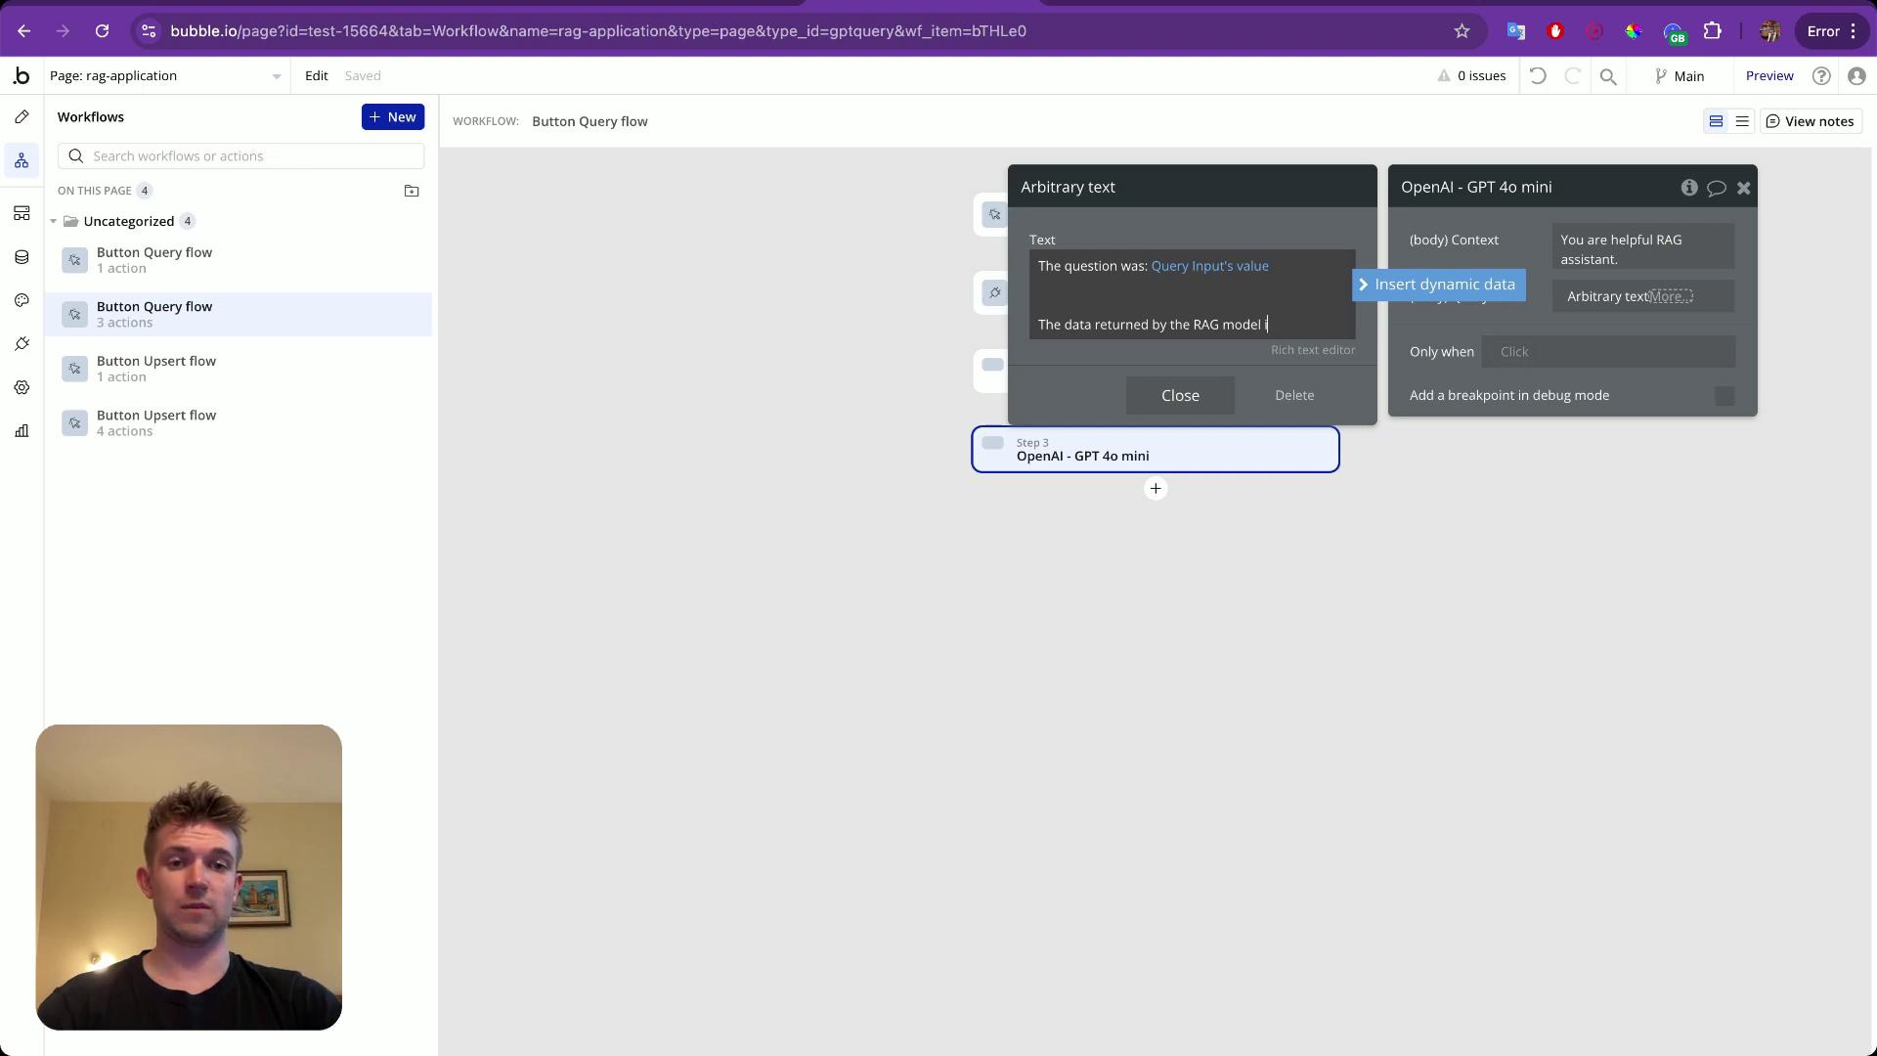
Insert Result of step 2 (Pinecone - Query)'s matches:each item's metadata text after the RAG model line.
click(1437, 283)
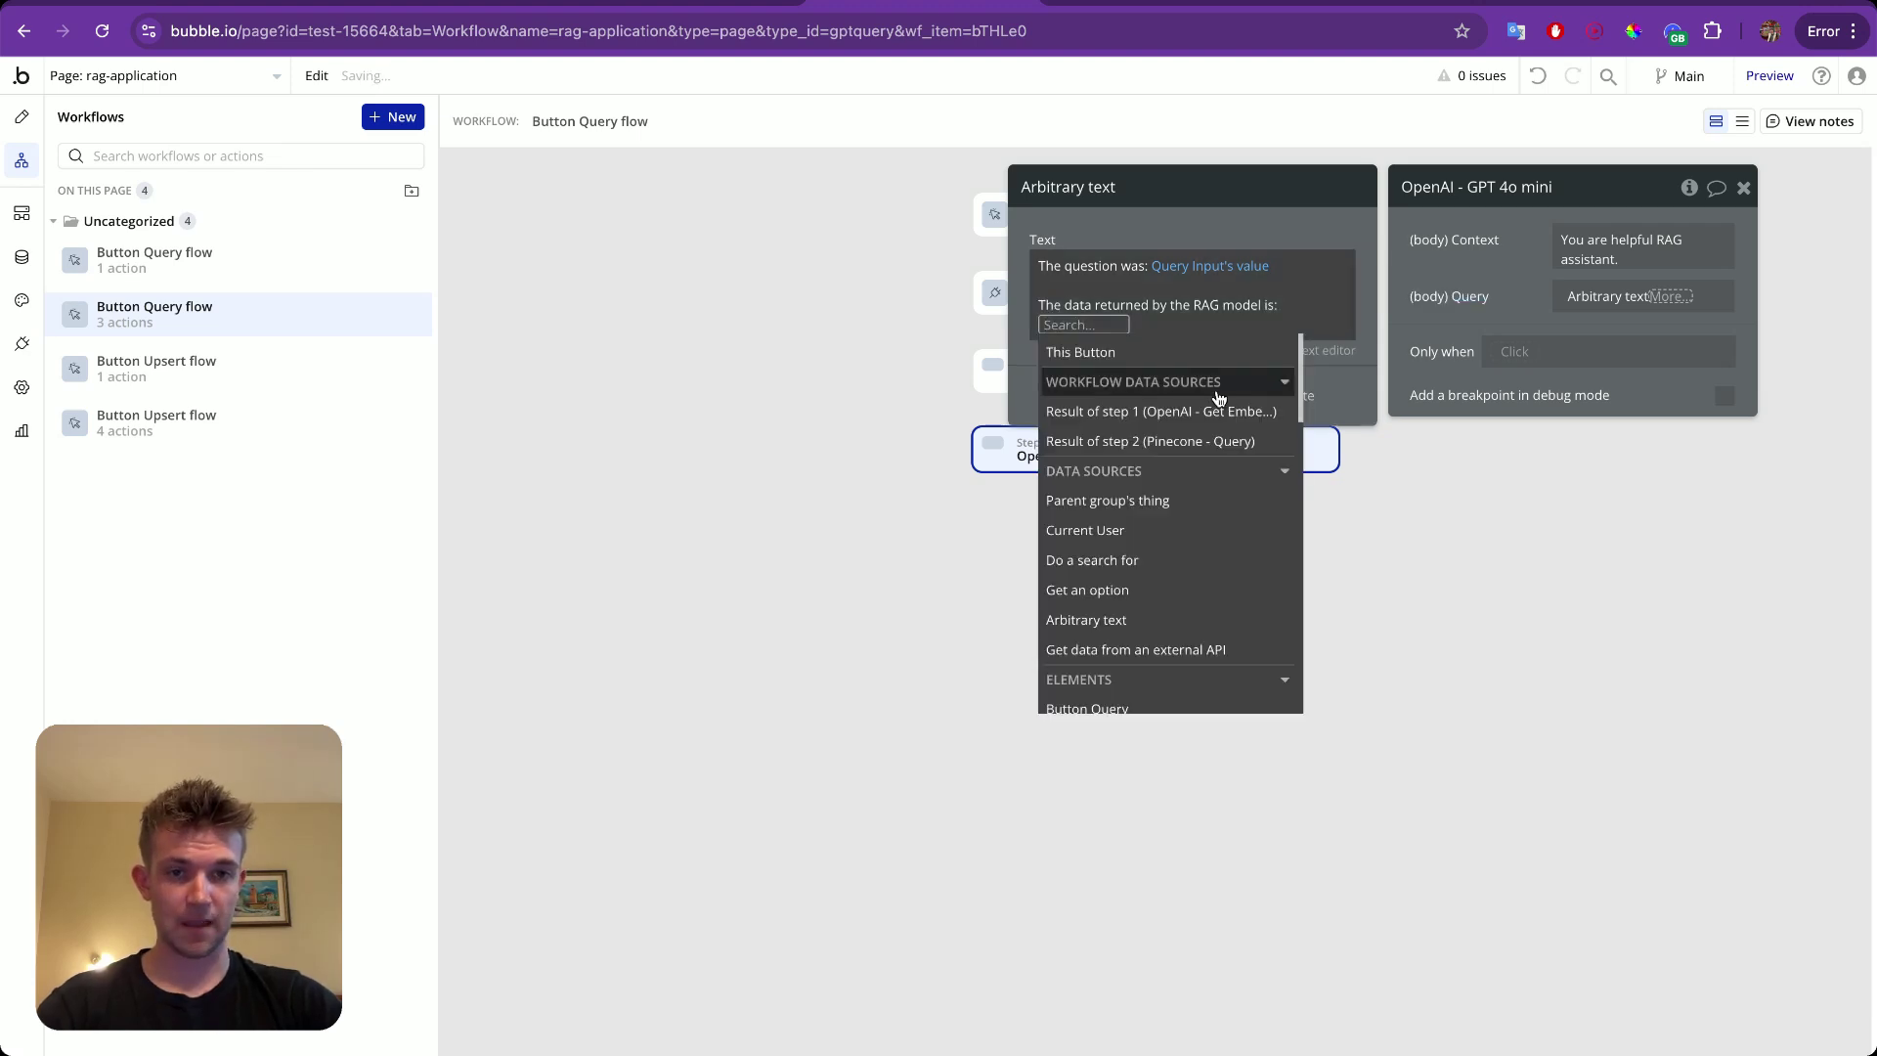
click(1173, 446)
click(1369, 381)
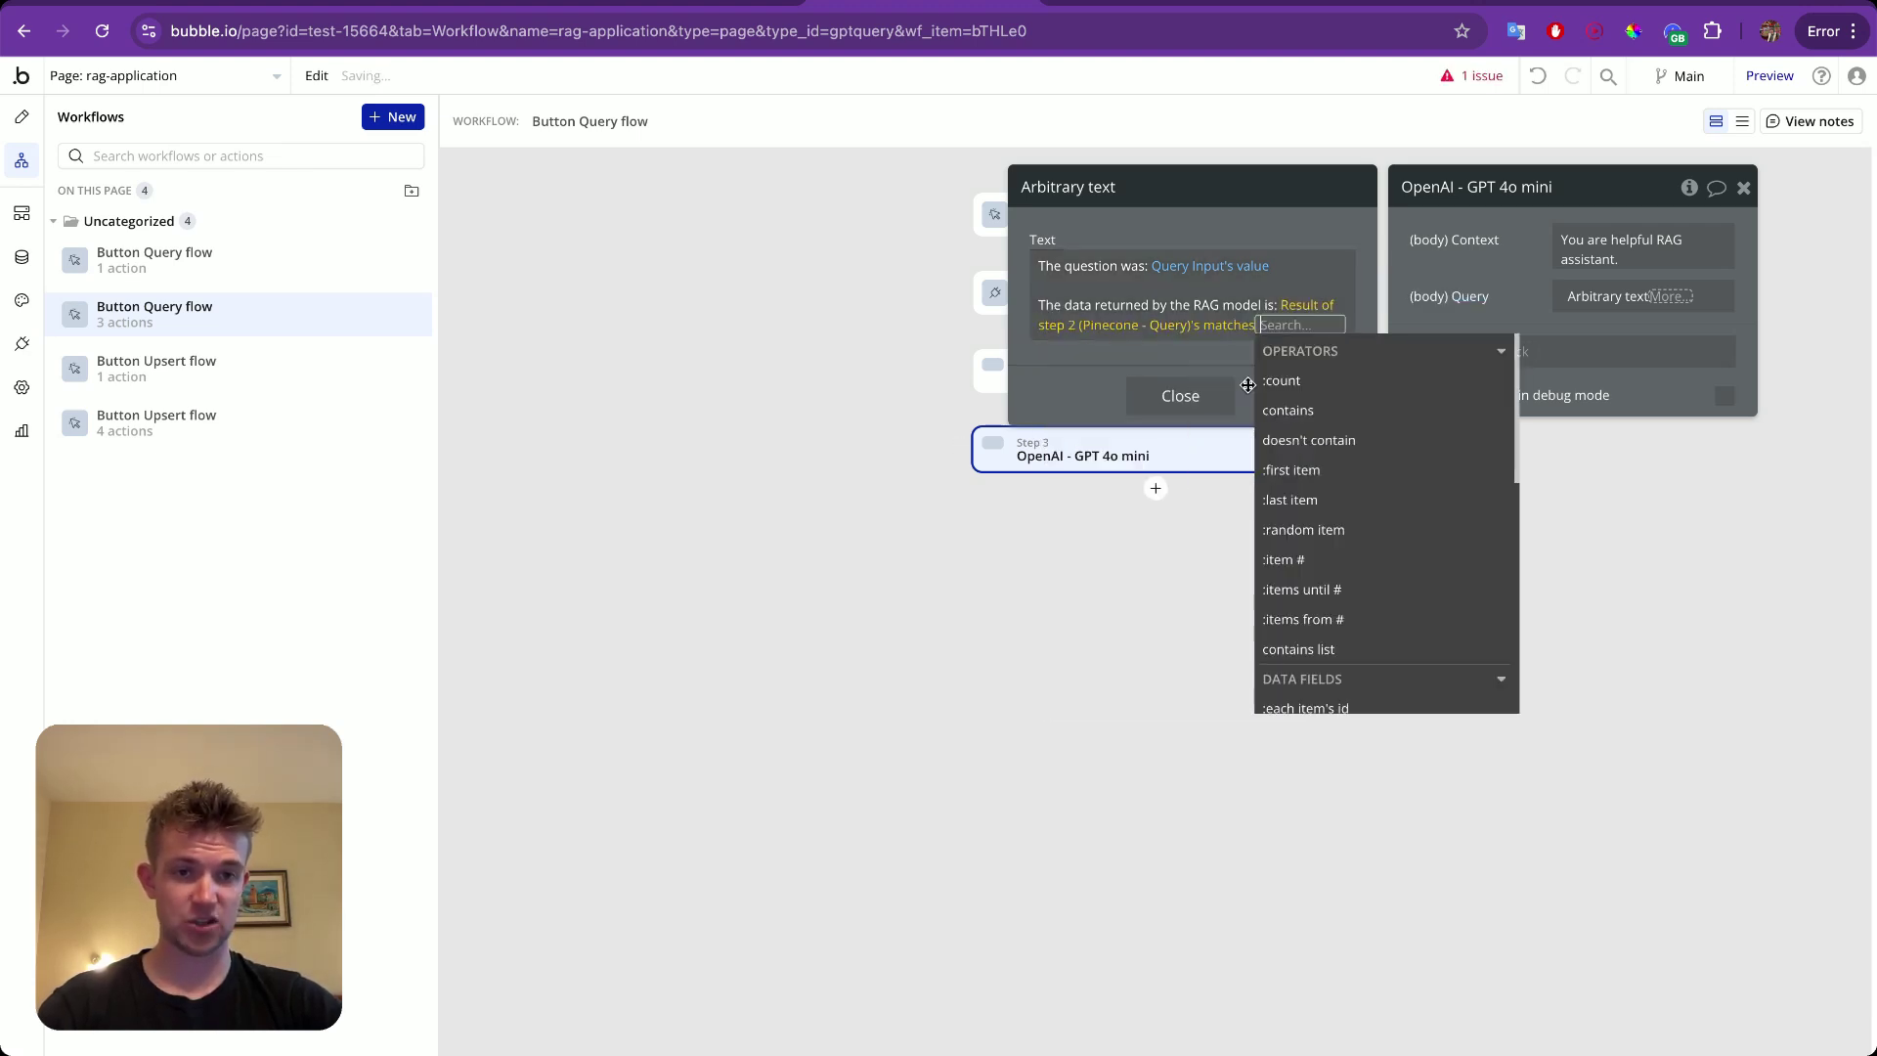
click(1320, 472)
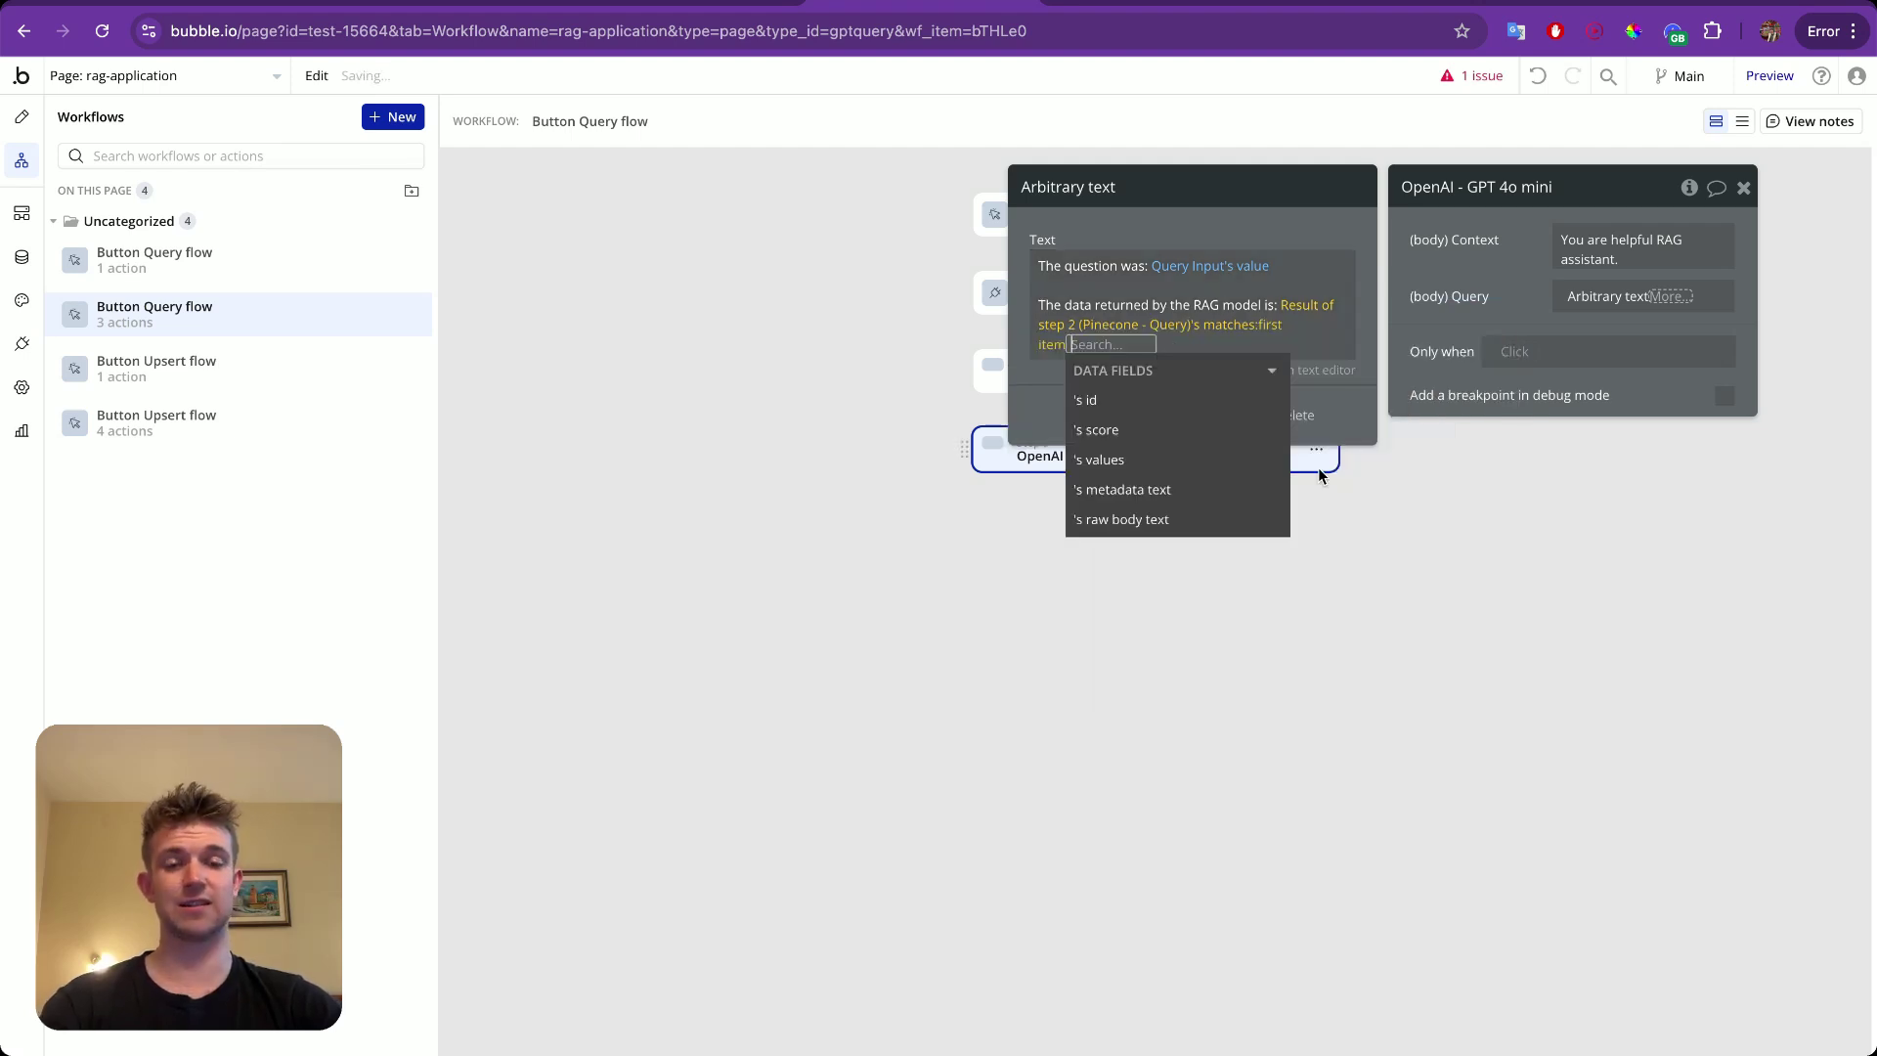
click(1280, 325)
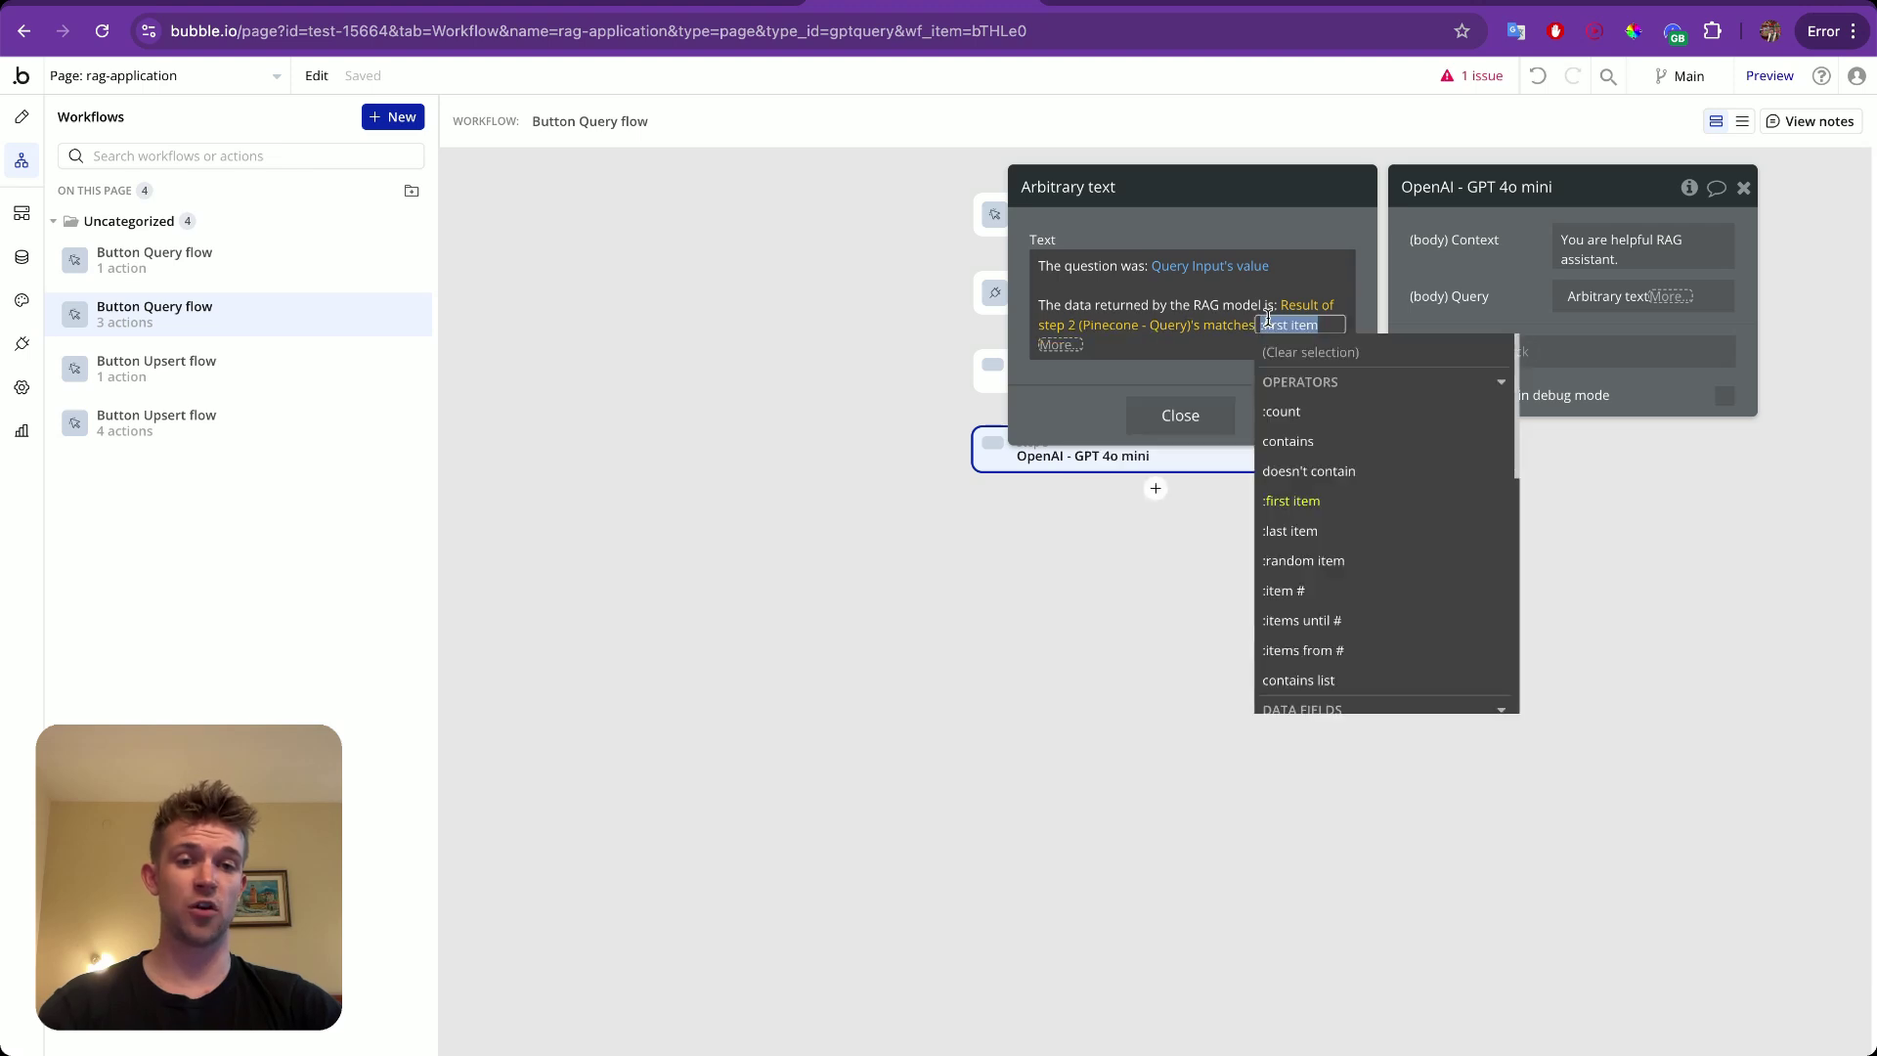
scroll(1345, 540, down, 3)
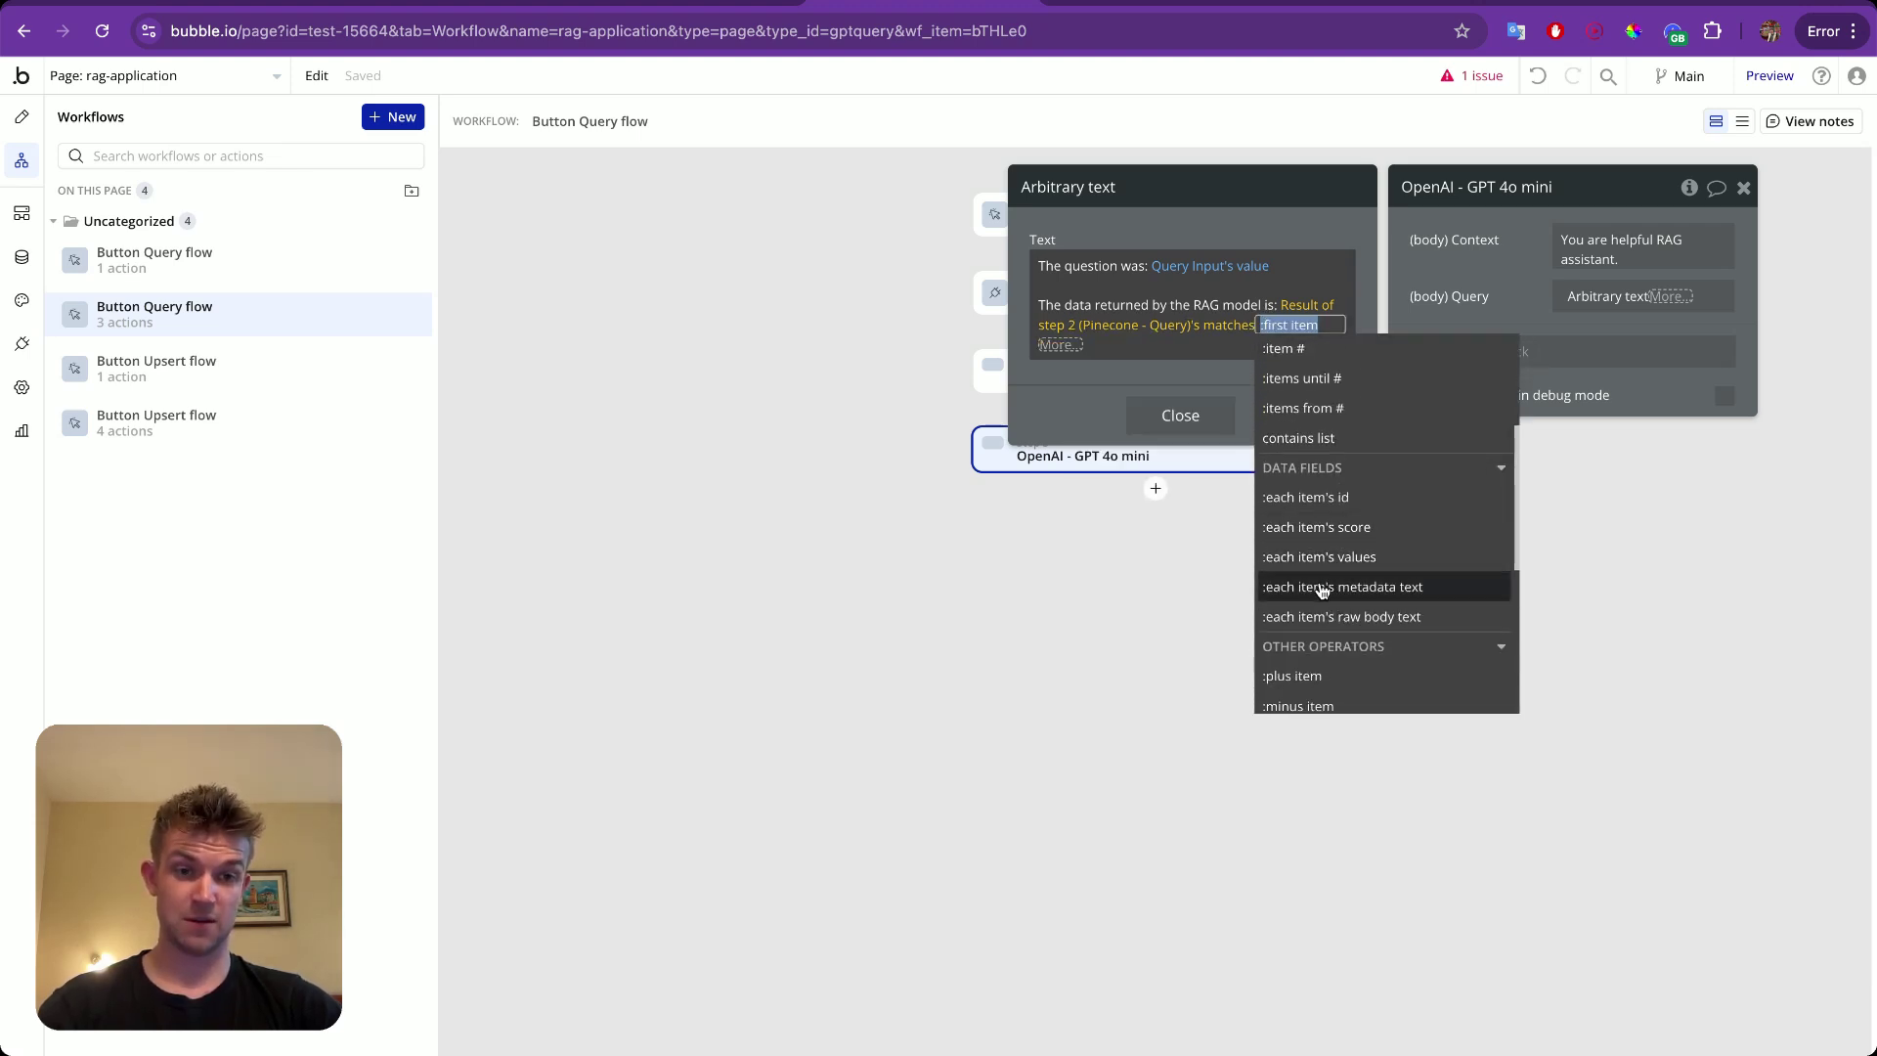
click(1321, 588)
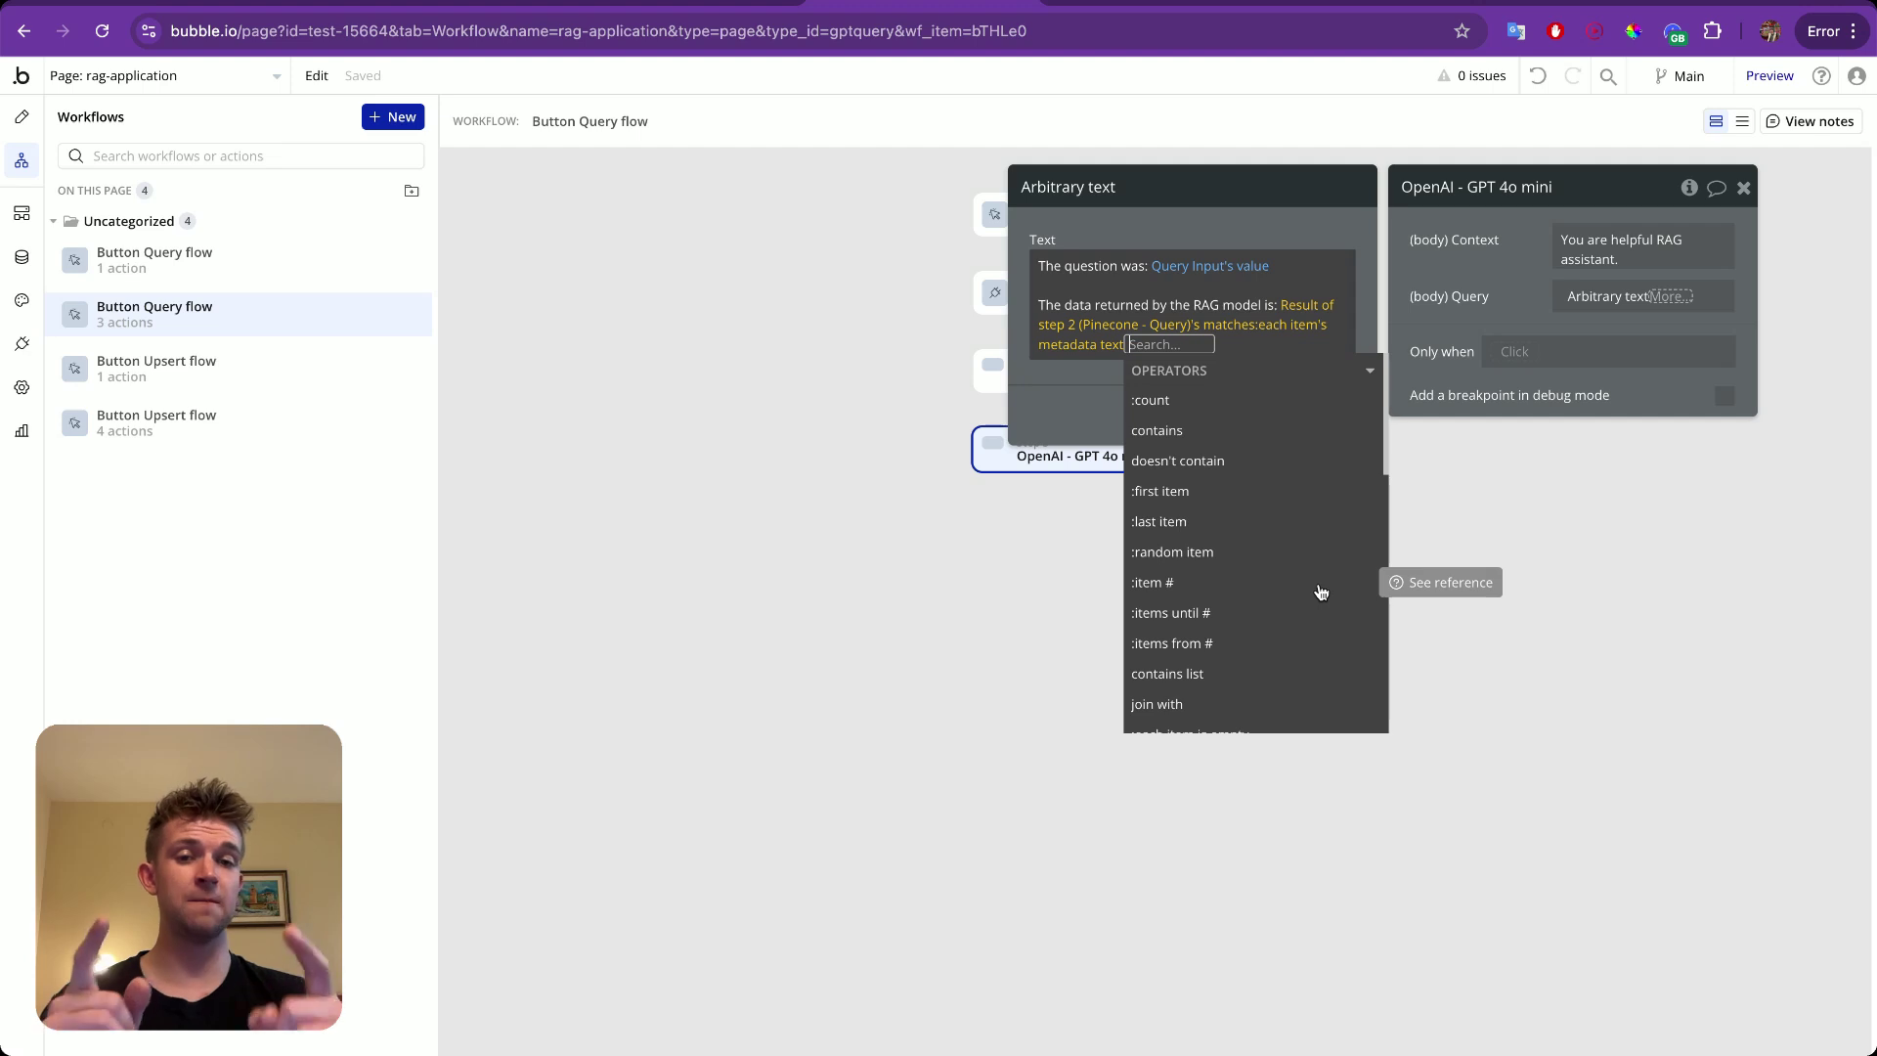
Append a split by operator with an empty separator to the metadata text expression and close the arbitrary text.
text(split)
click(1173, 400)
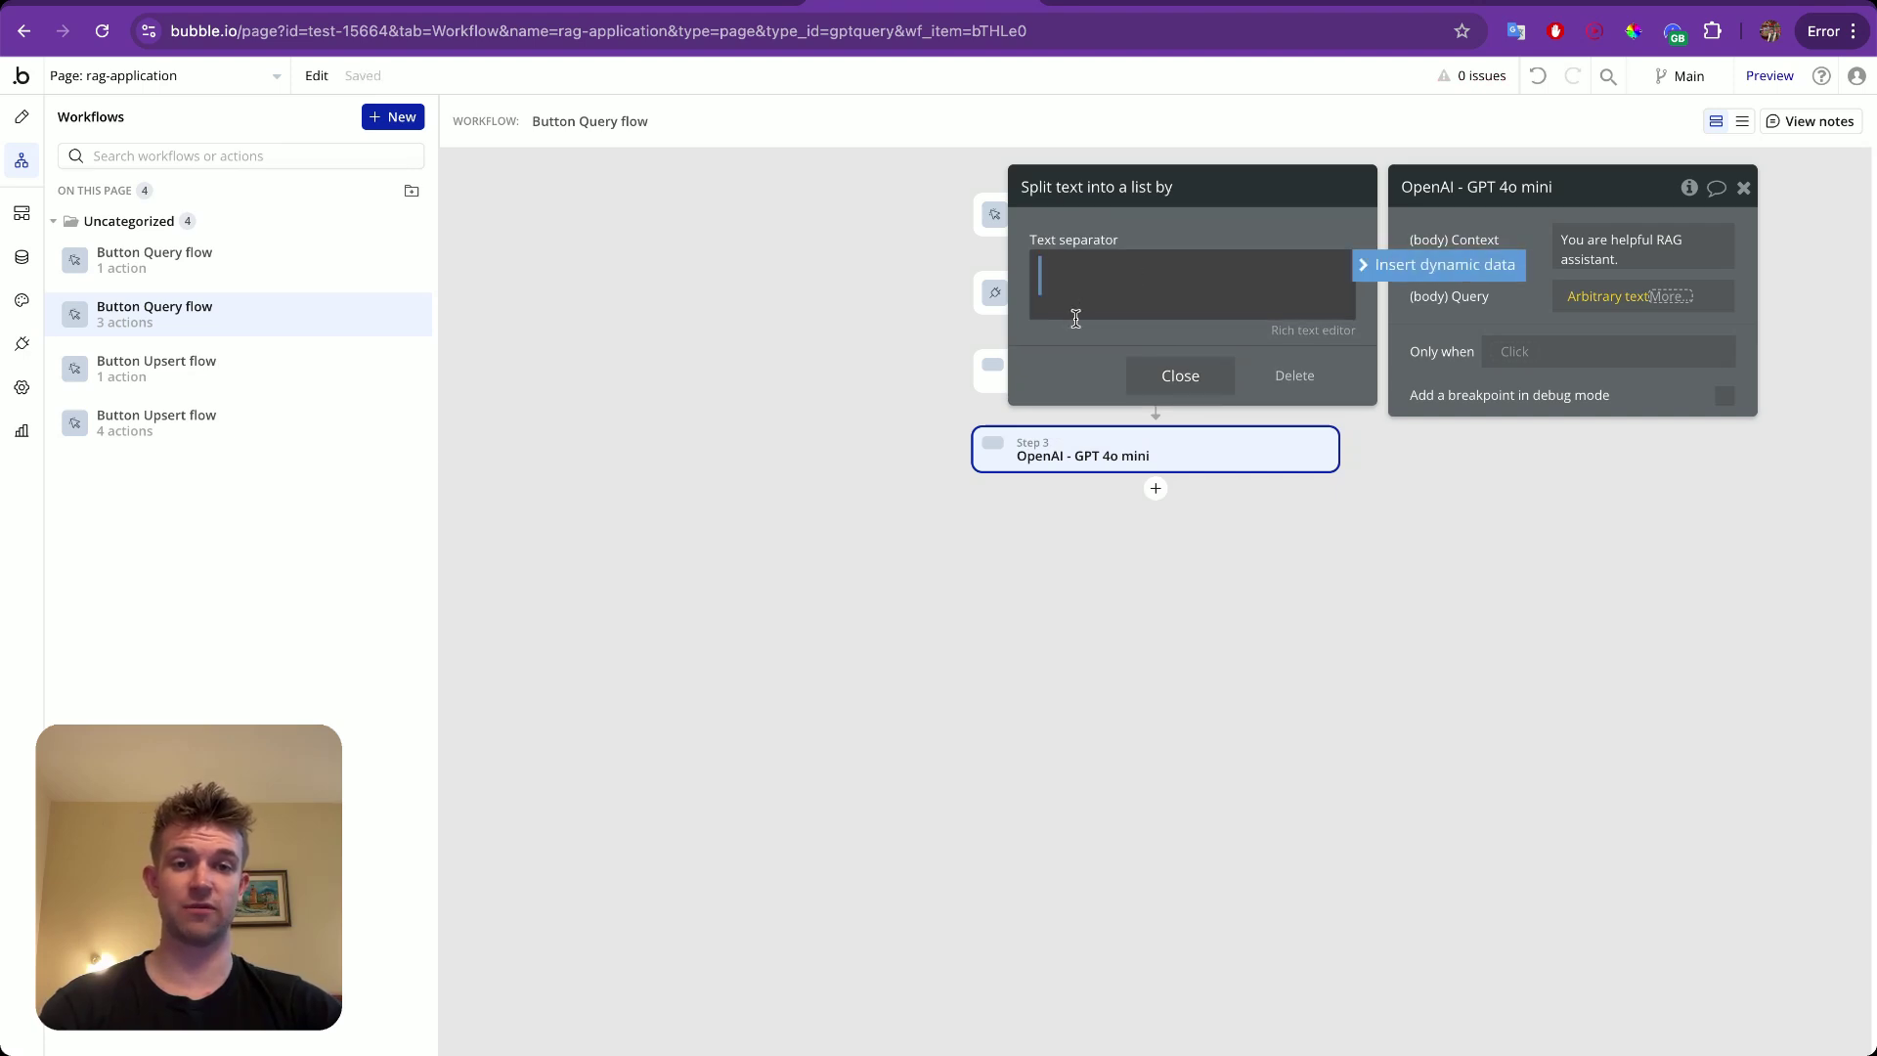
click(1178, 369)
click(1117, 386)
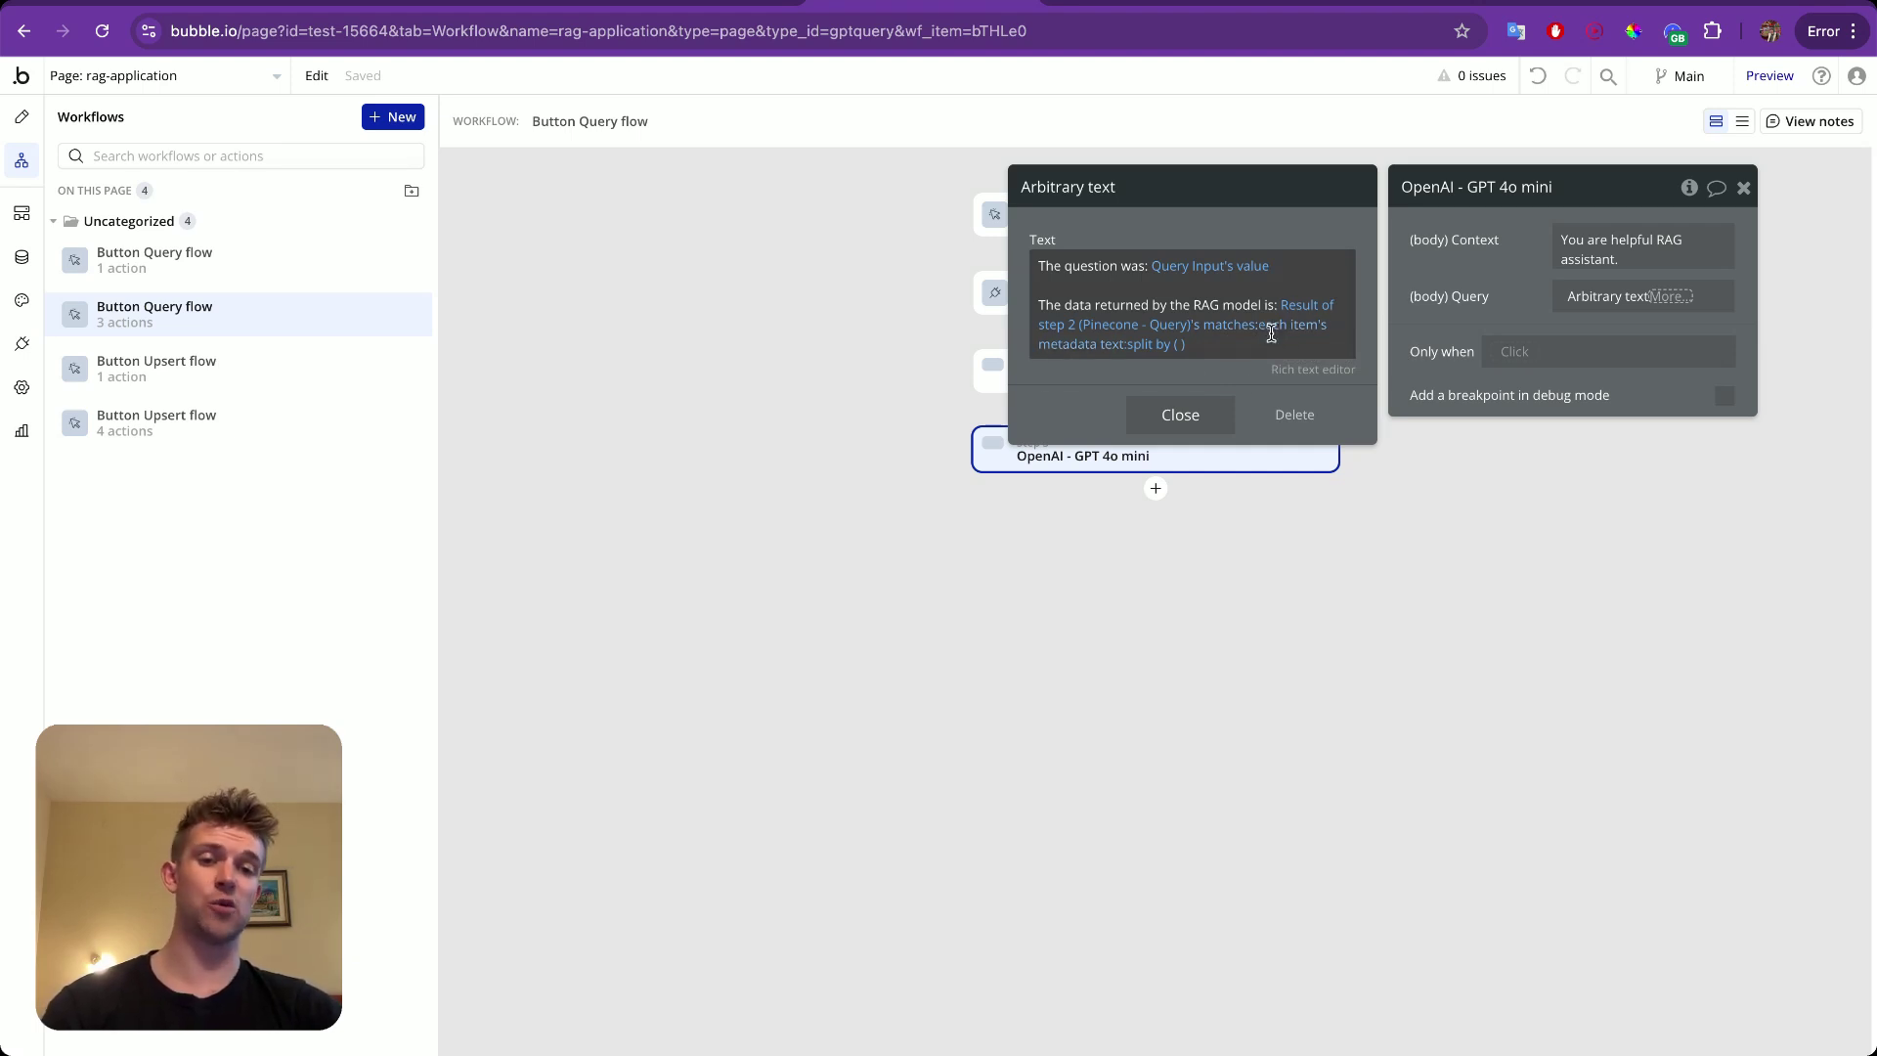
click(1194, 412)
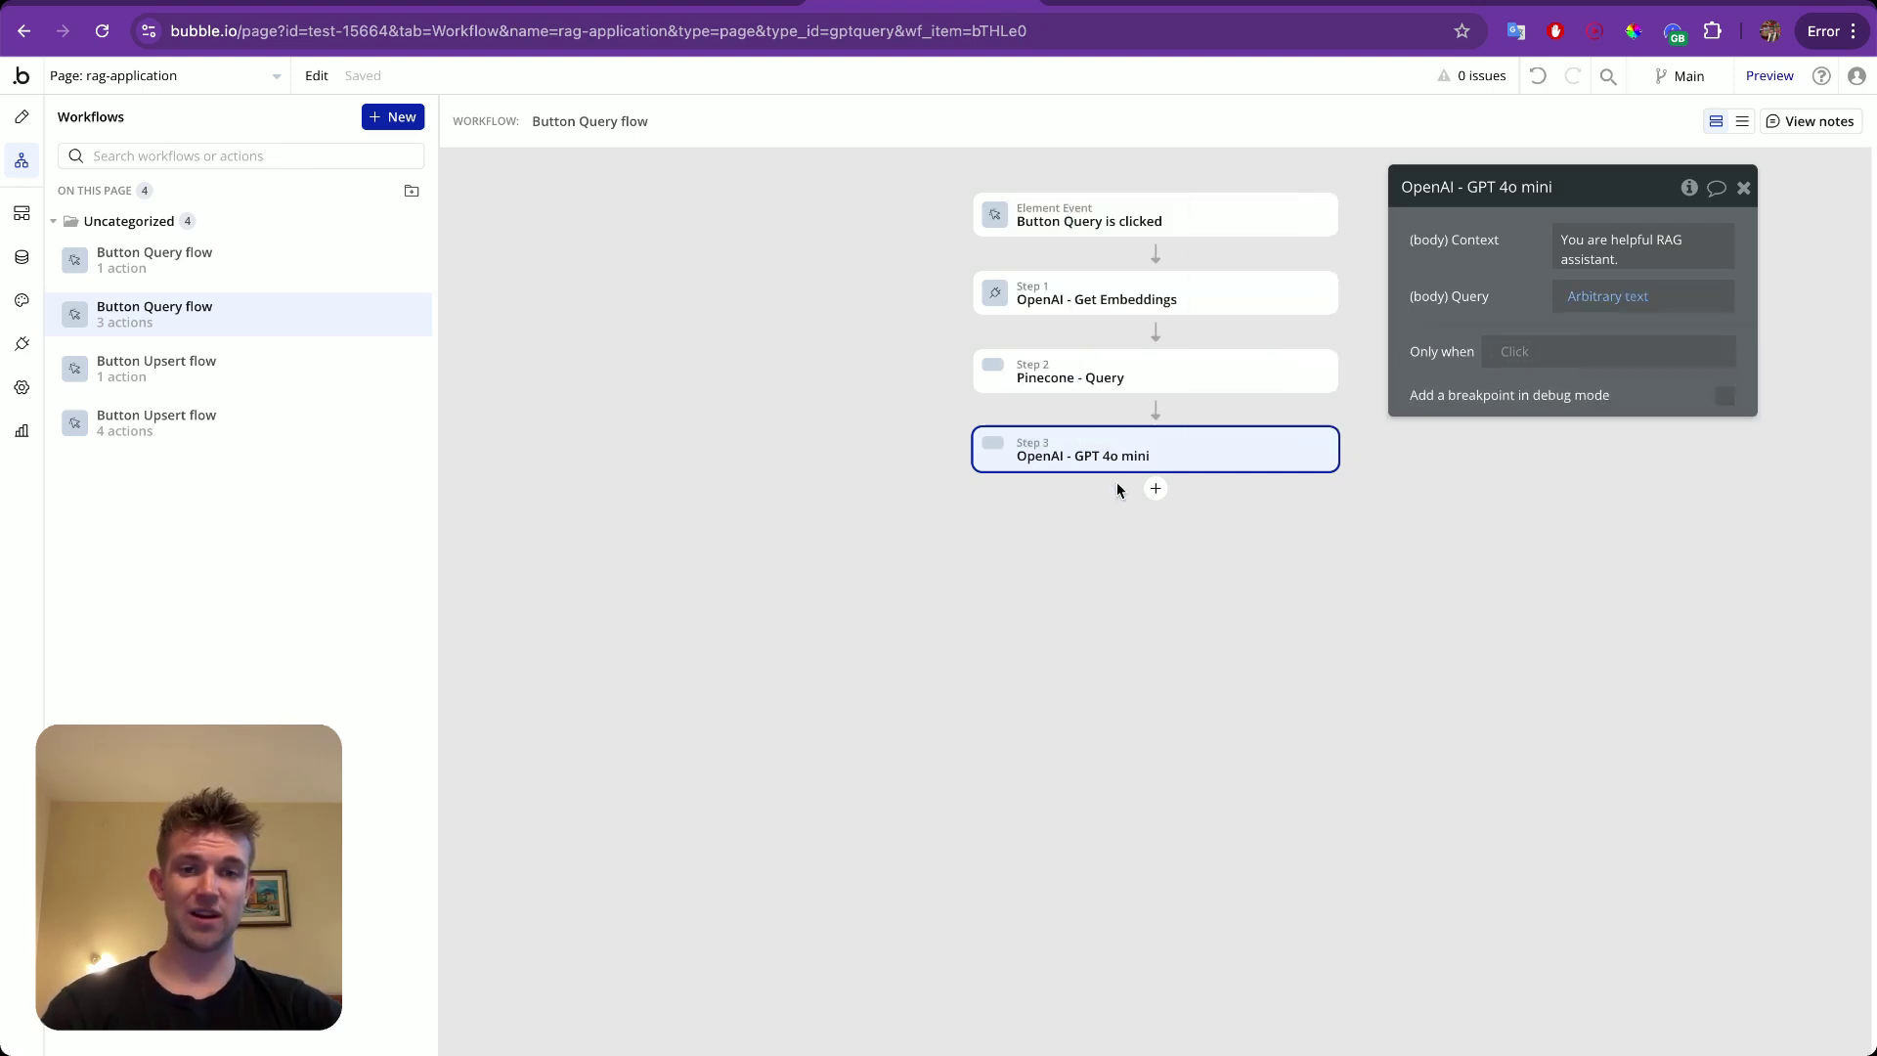
Add a Display data in a group/popup action after the GPT 4o mini step, with Output Group as its element.
click(1150, 496)
text(displ)
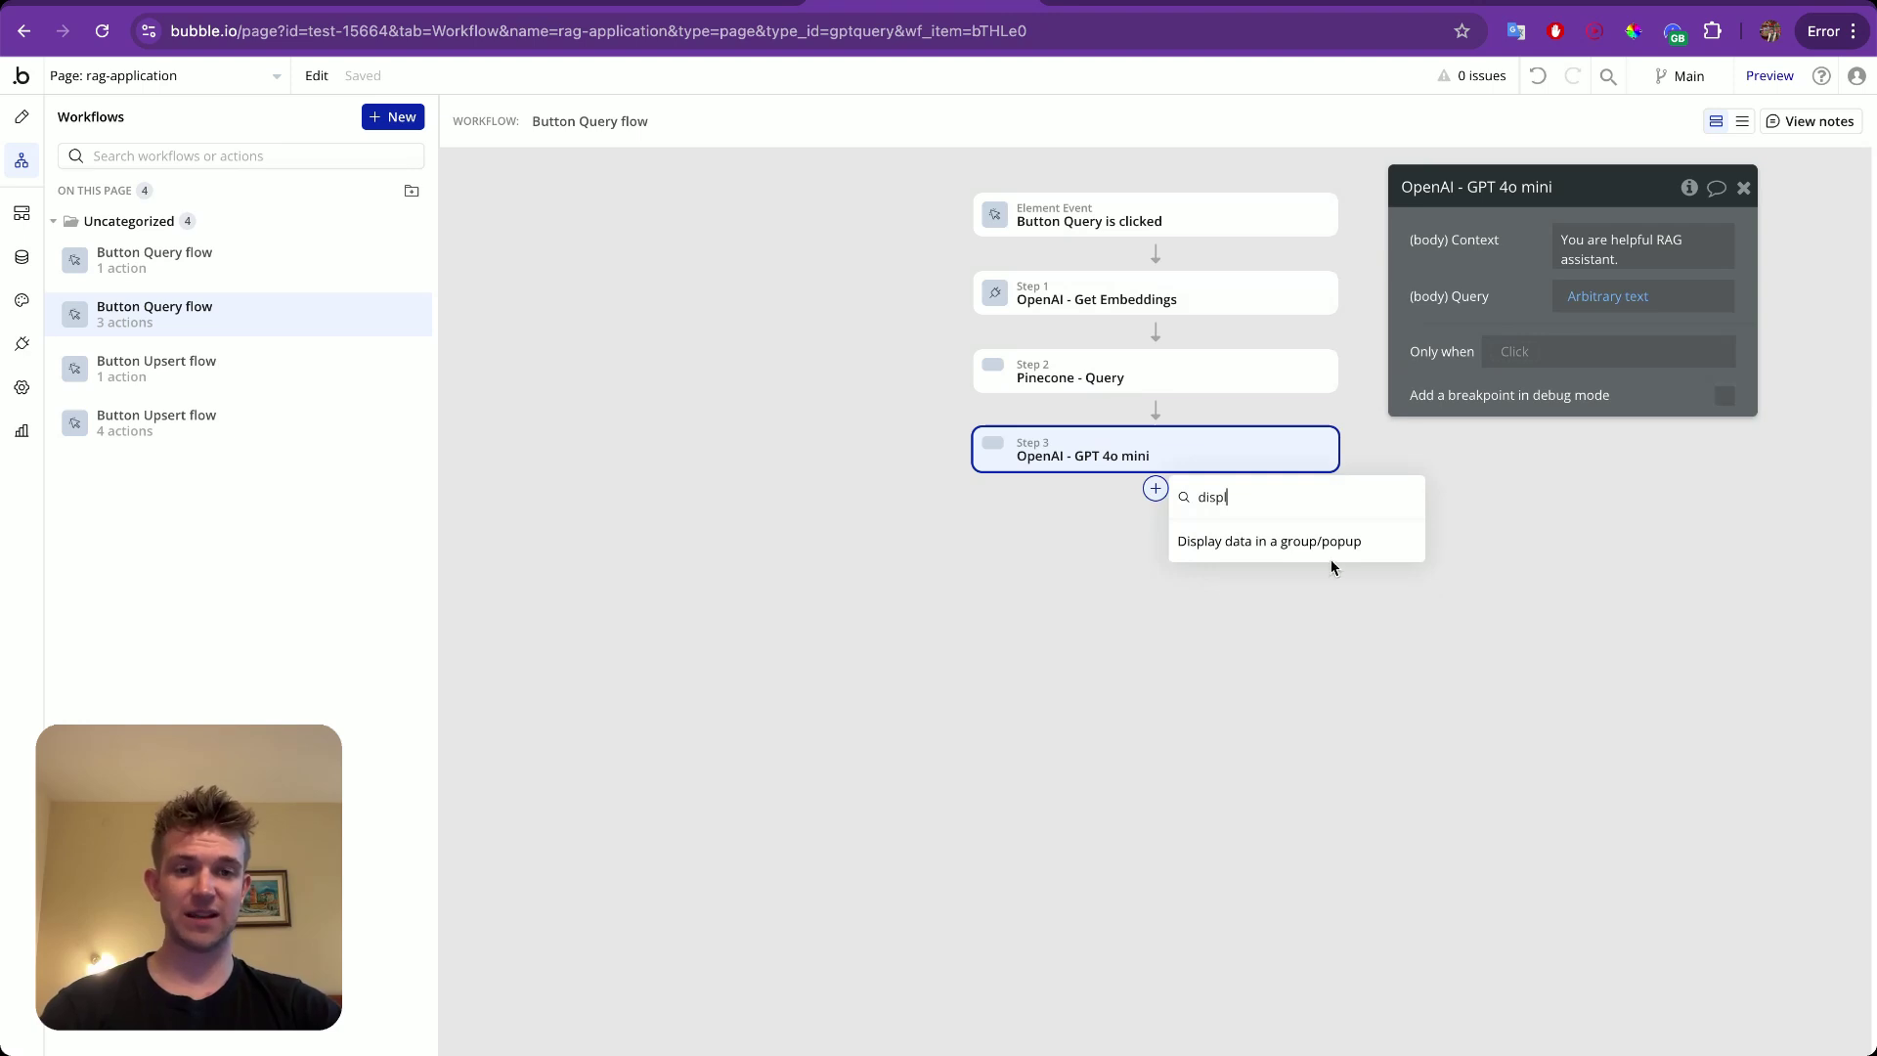
click(1333, 544)
click(1564, 241)
text(out)
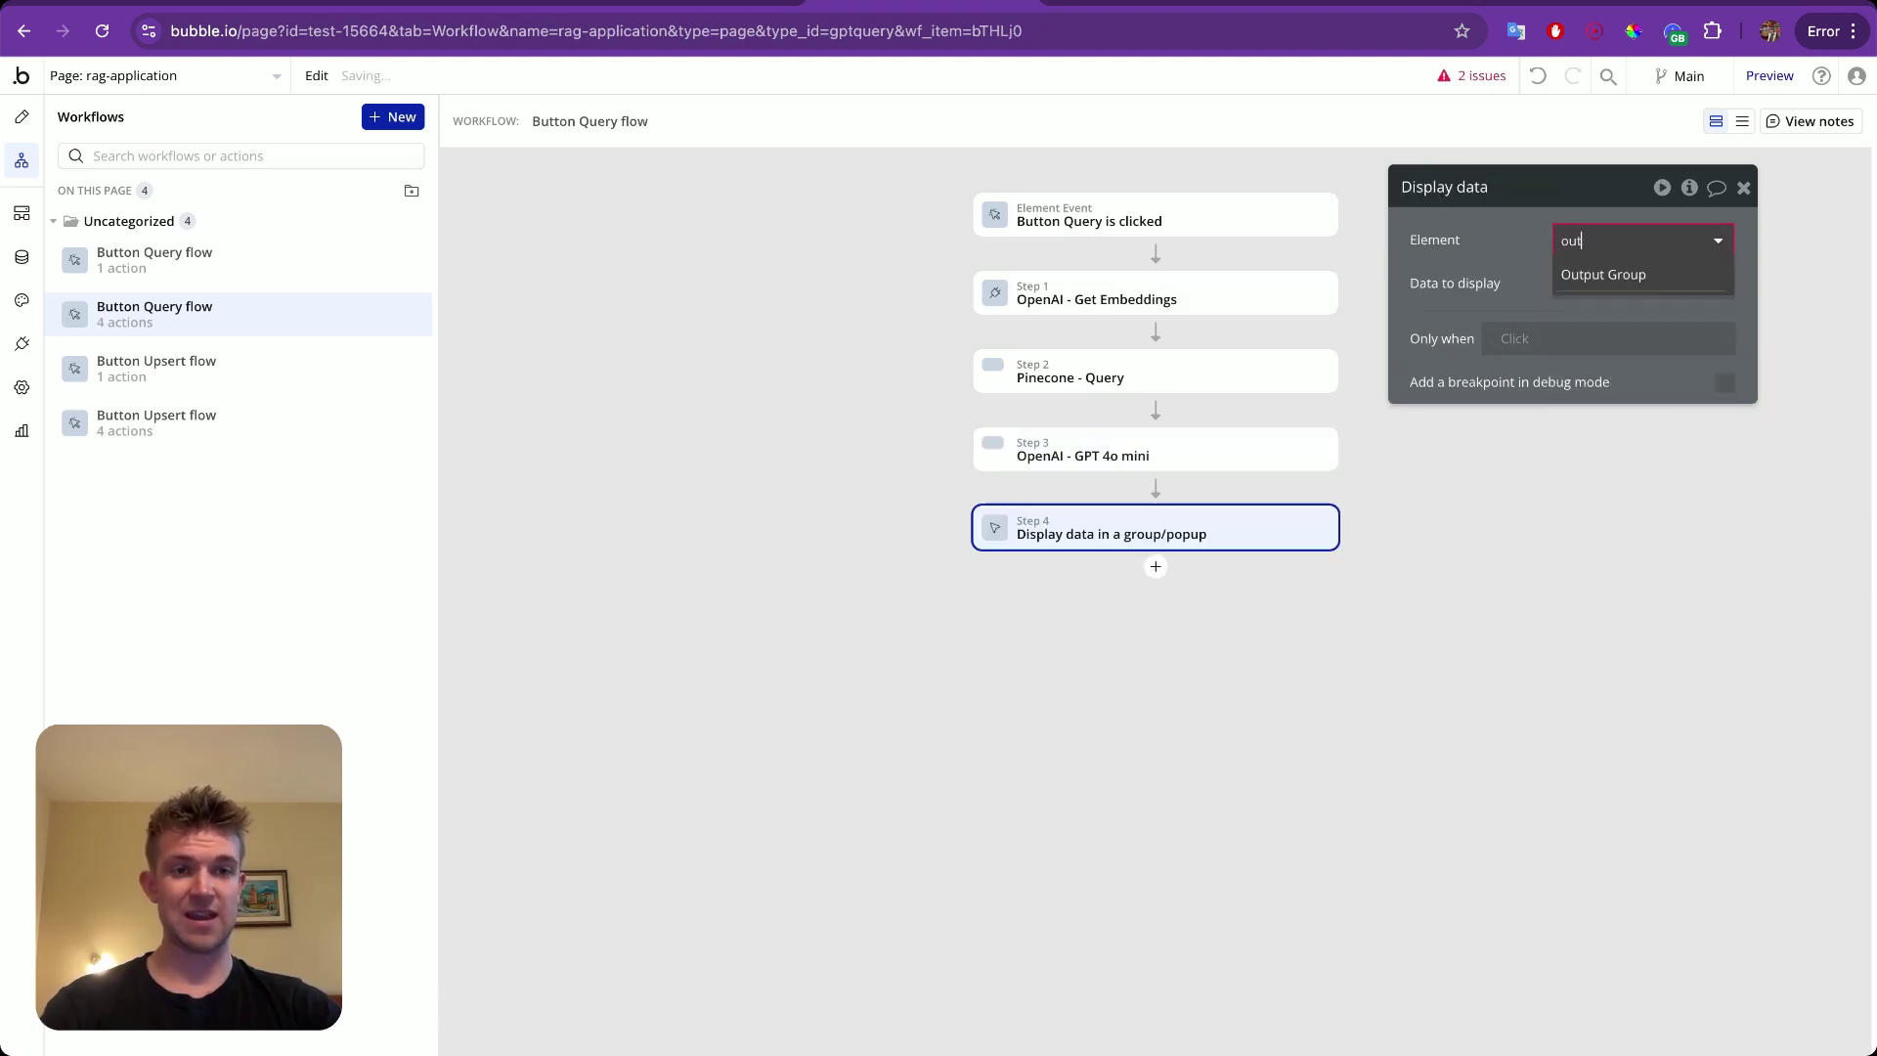
click(1611, 275)
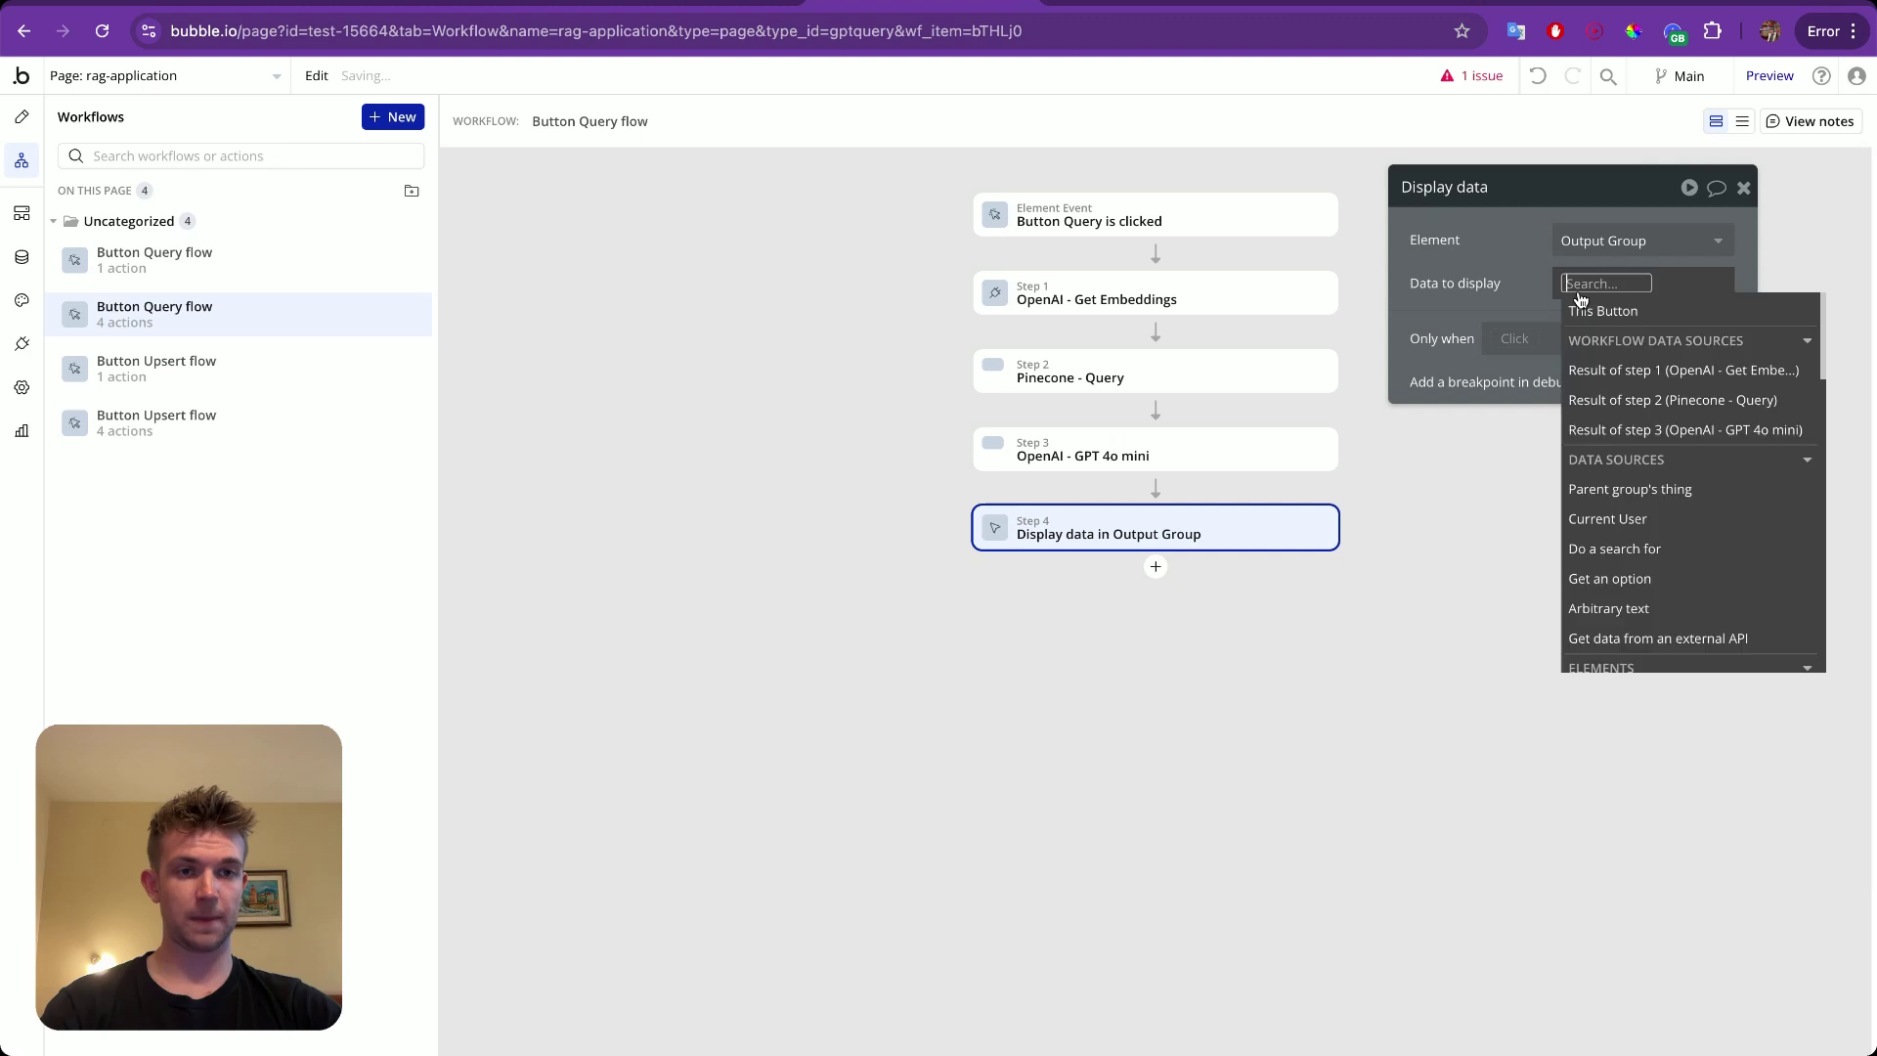
Set the data to display to Result of step 3 (OpenAI - GPT 4o mini)'s choices:first item's message content.
click(1637, 429)
click(1672, 464)
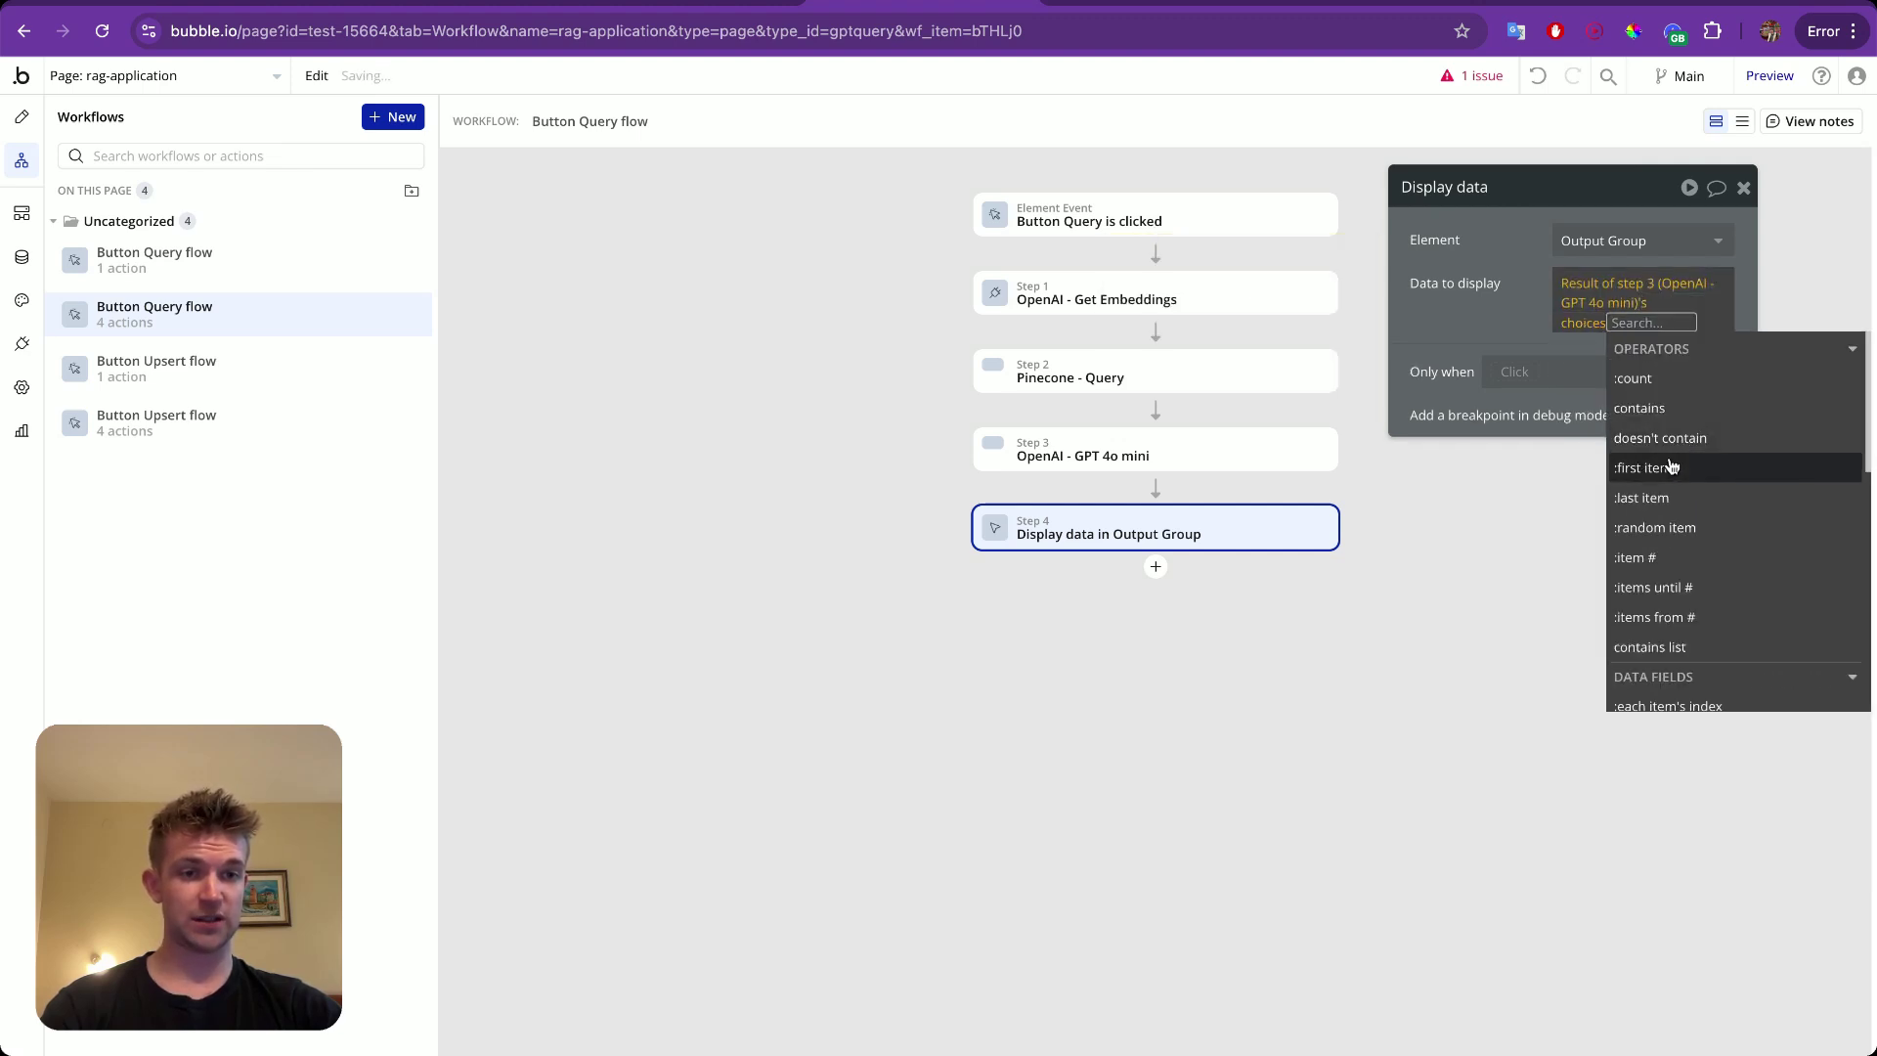
click(1672, 467)
click(1672, 431)
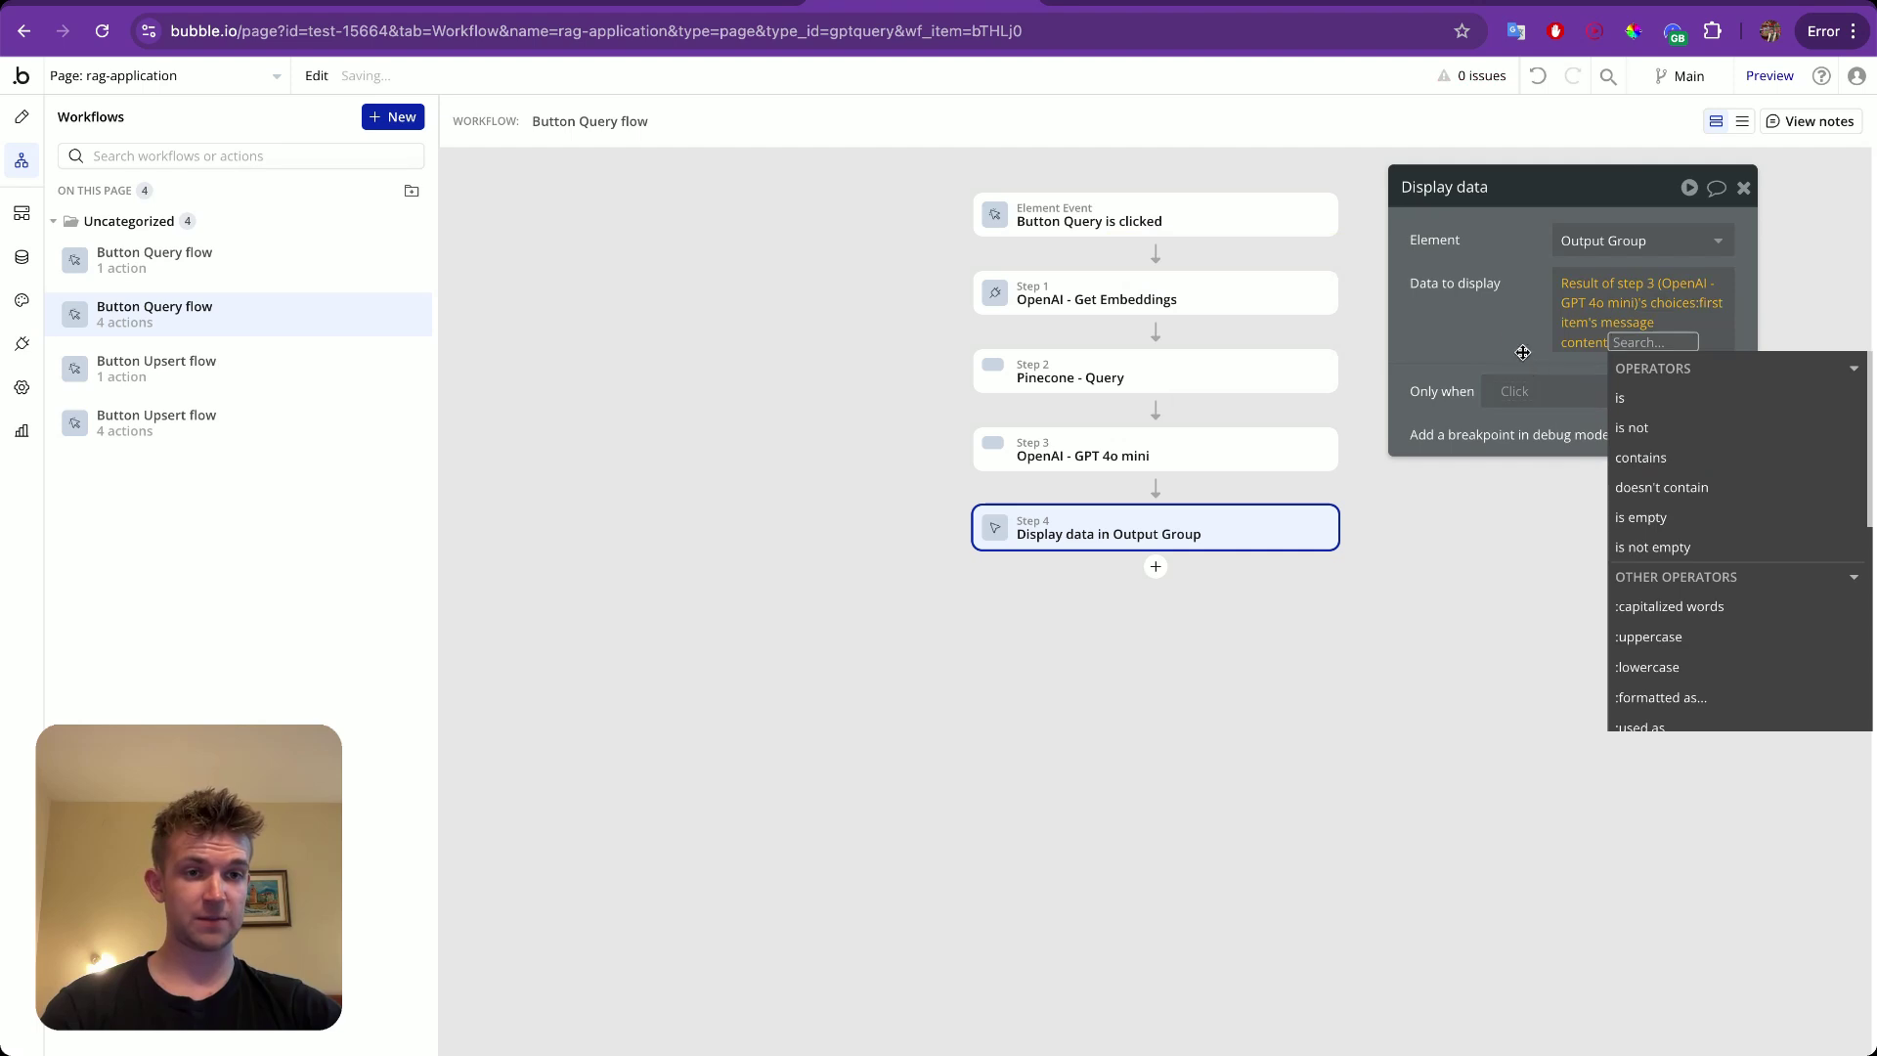
click(1198, 573)
Add a Reset relevant inputs action at the end of the Button Query workflow.
click(1156, 566)
text(reset)
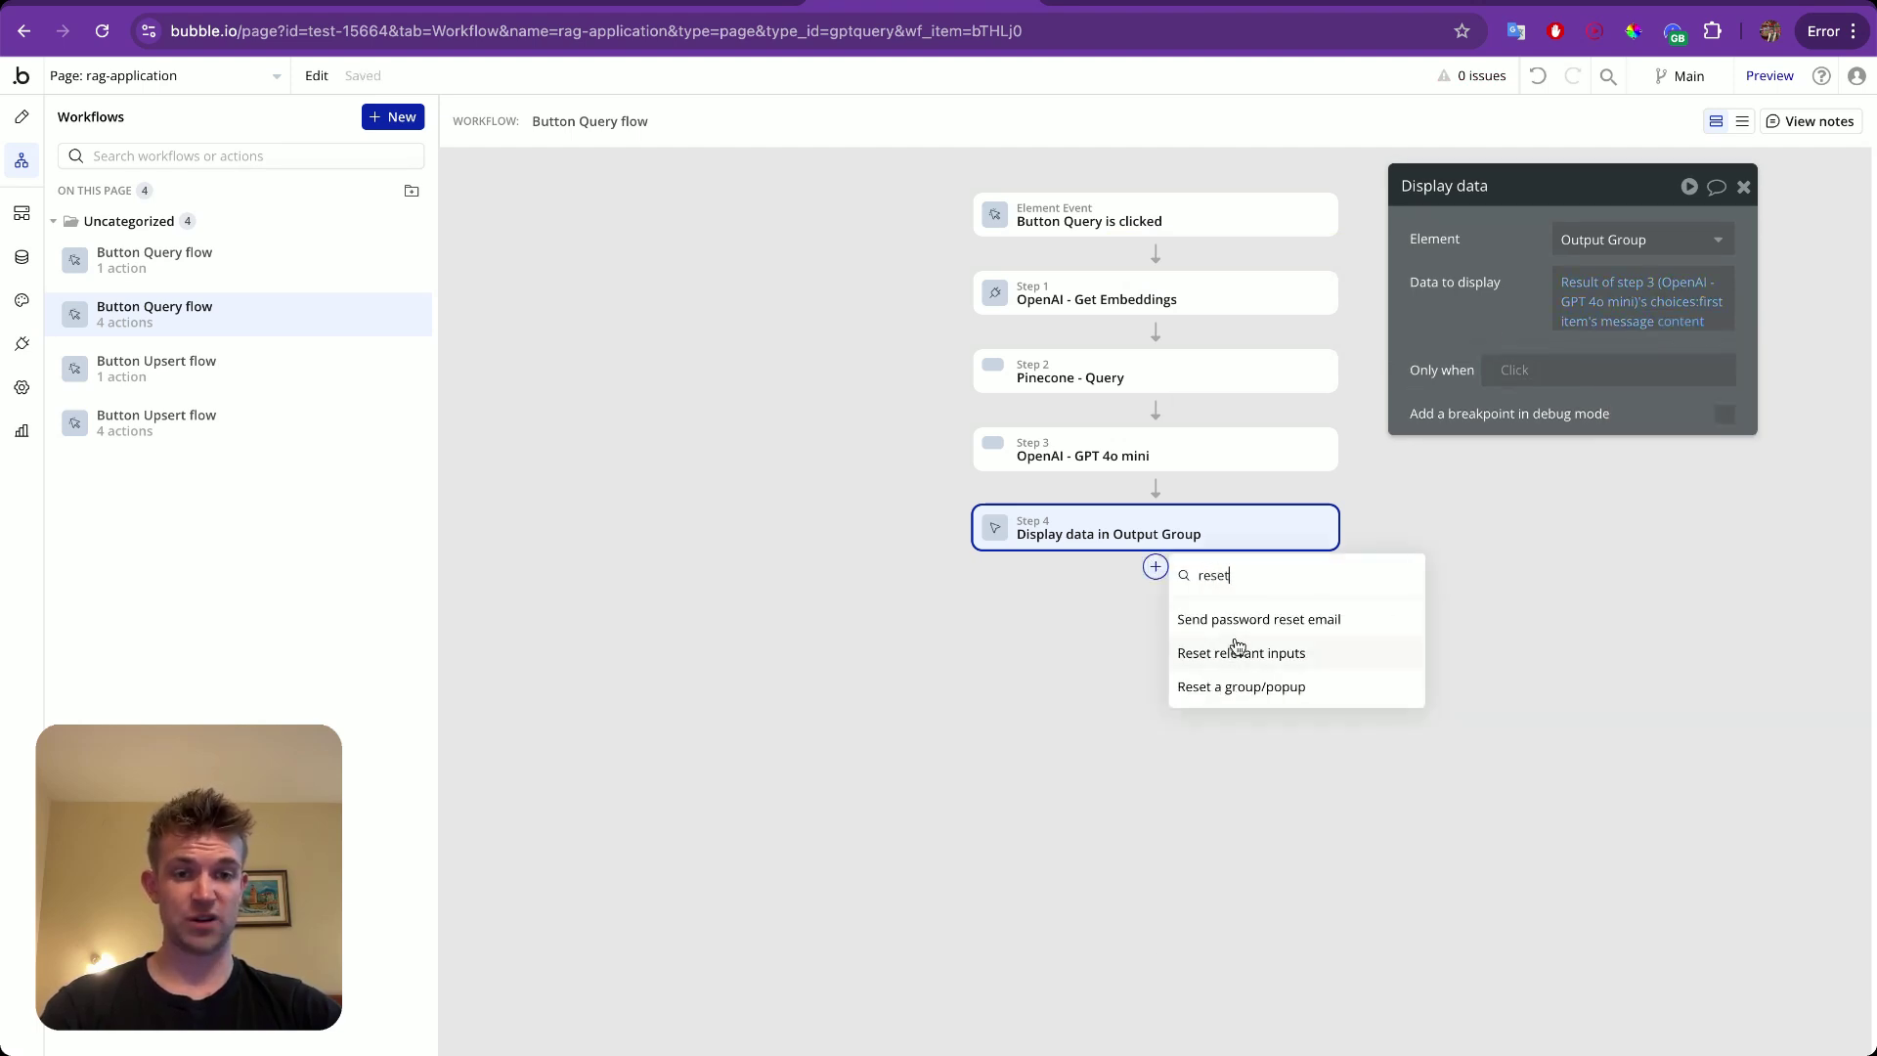
click(1237, 652)
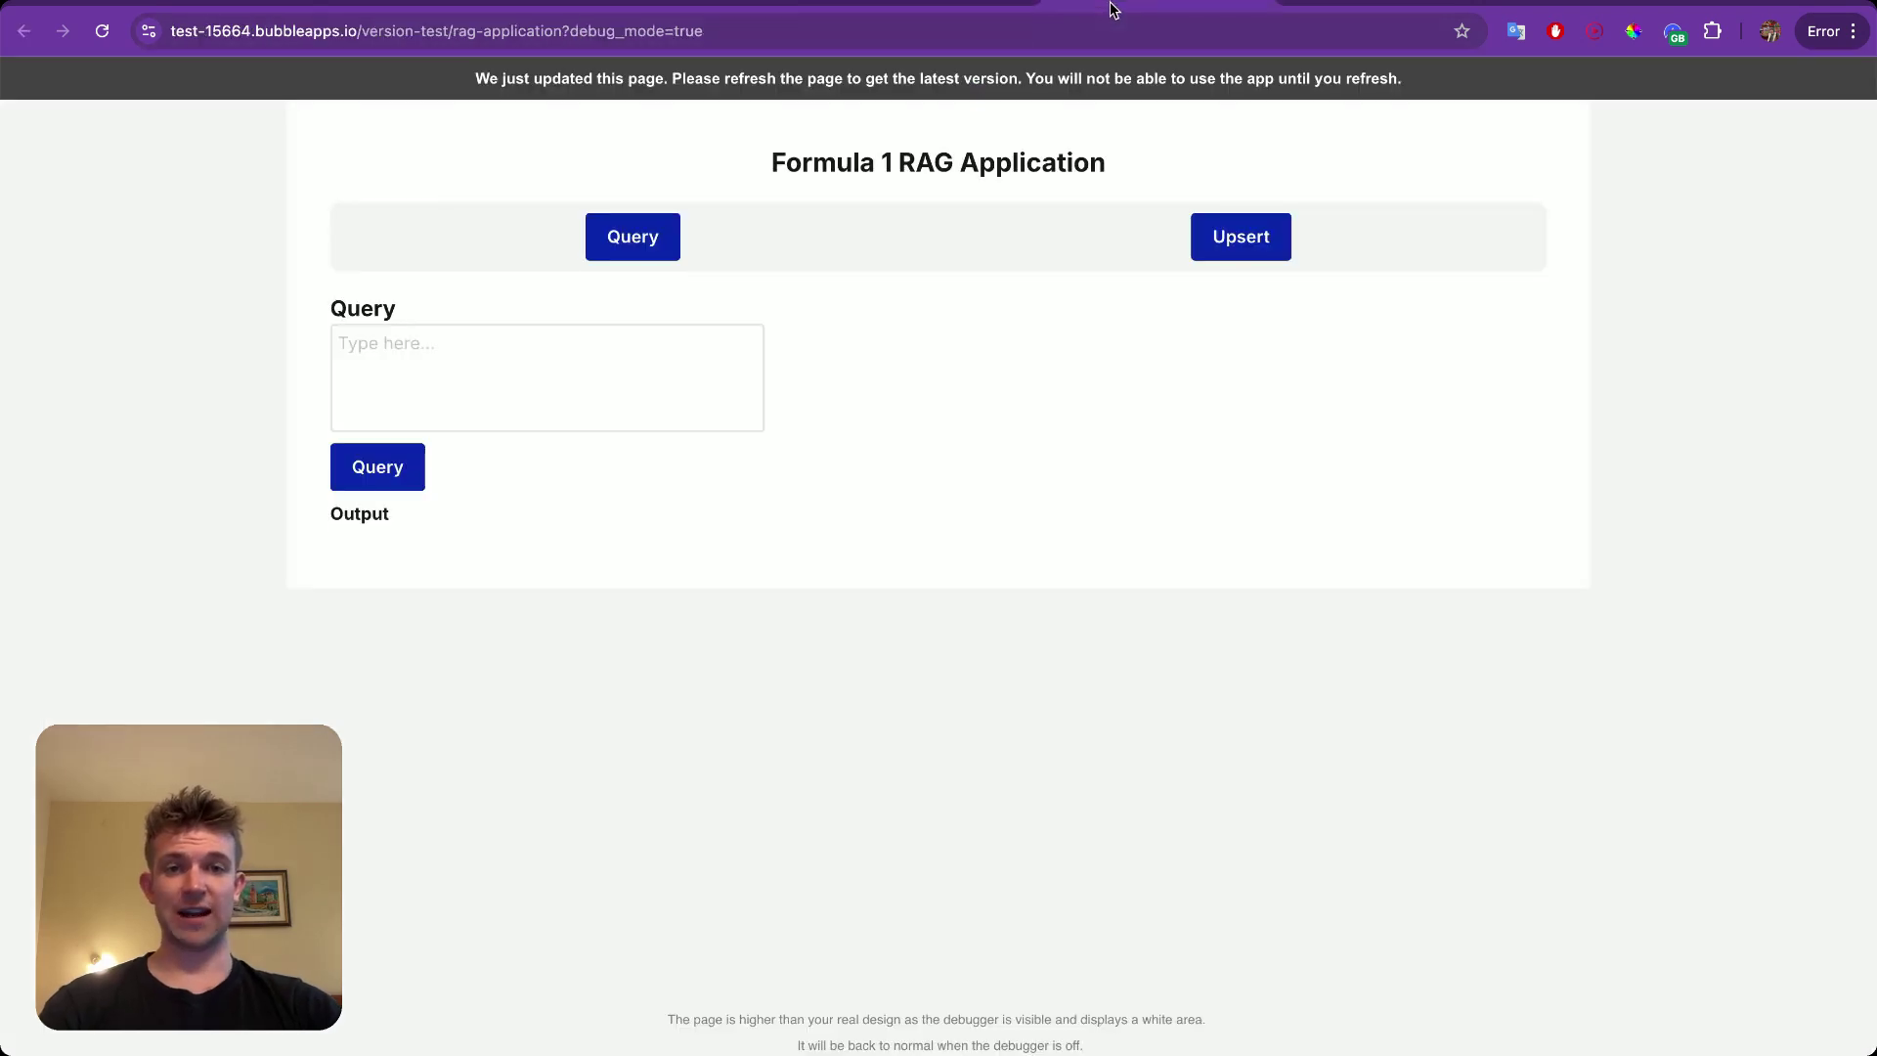
Switch to the app preview, refresh it to the latest version and submit the query "Tell me about George Russell".
click(1111, 8)
click(1039, 85)
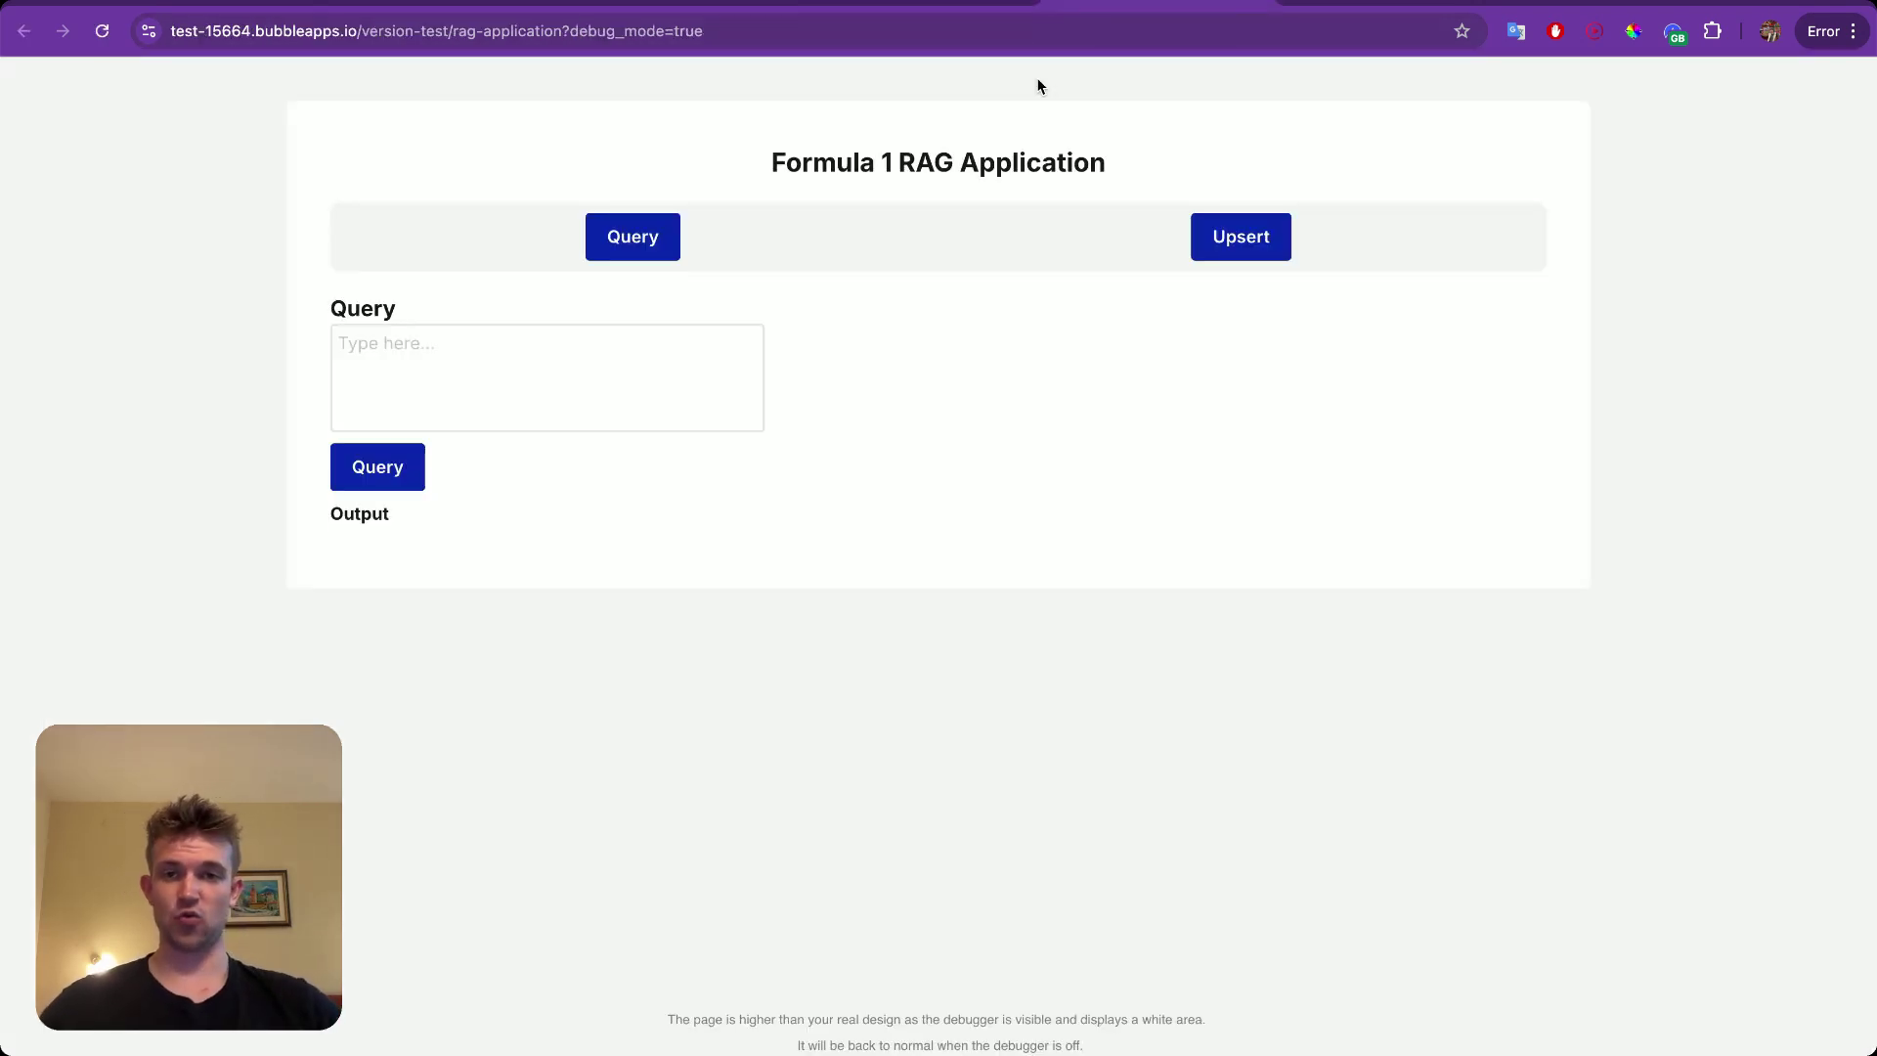
click(600, 343)
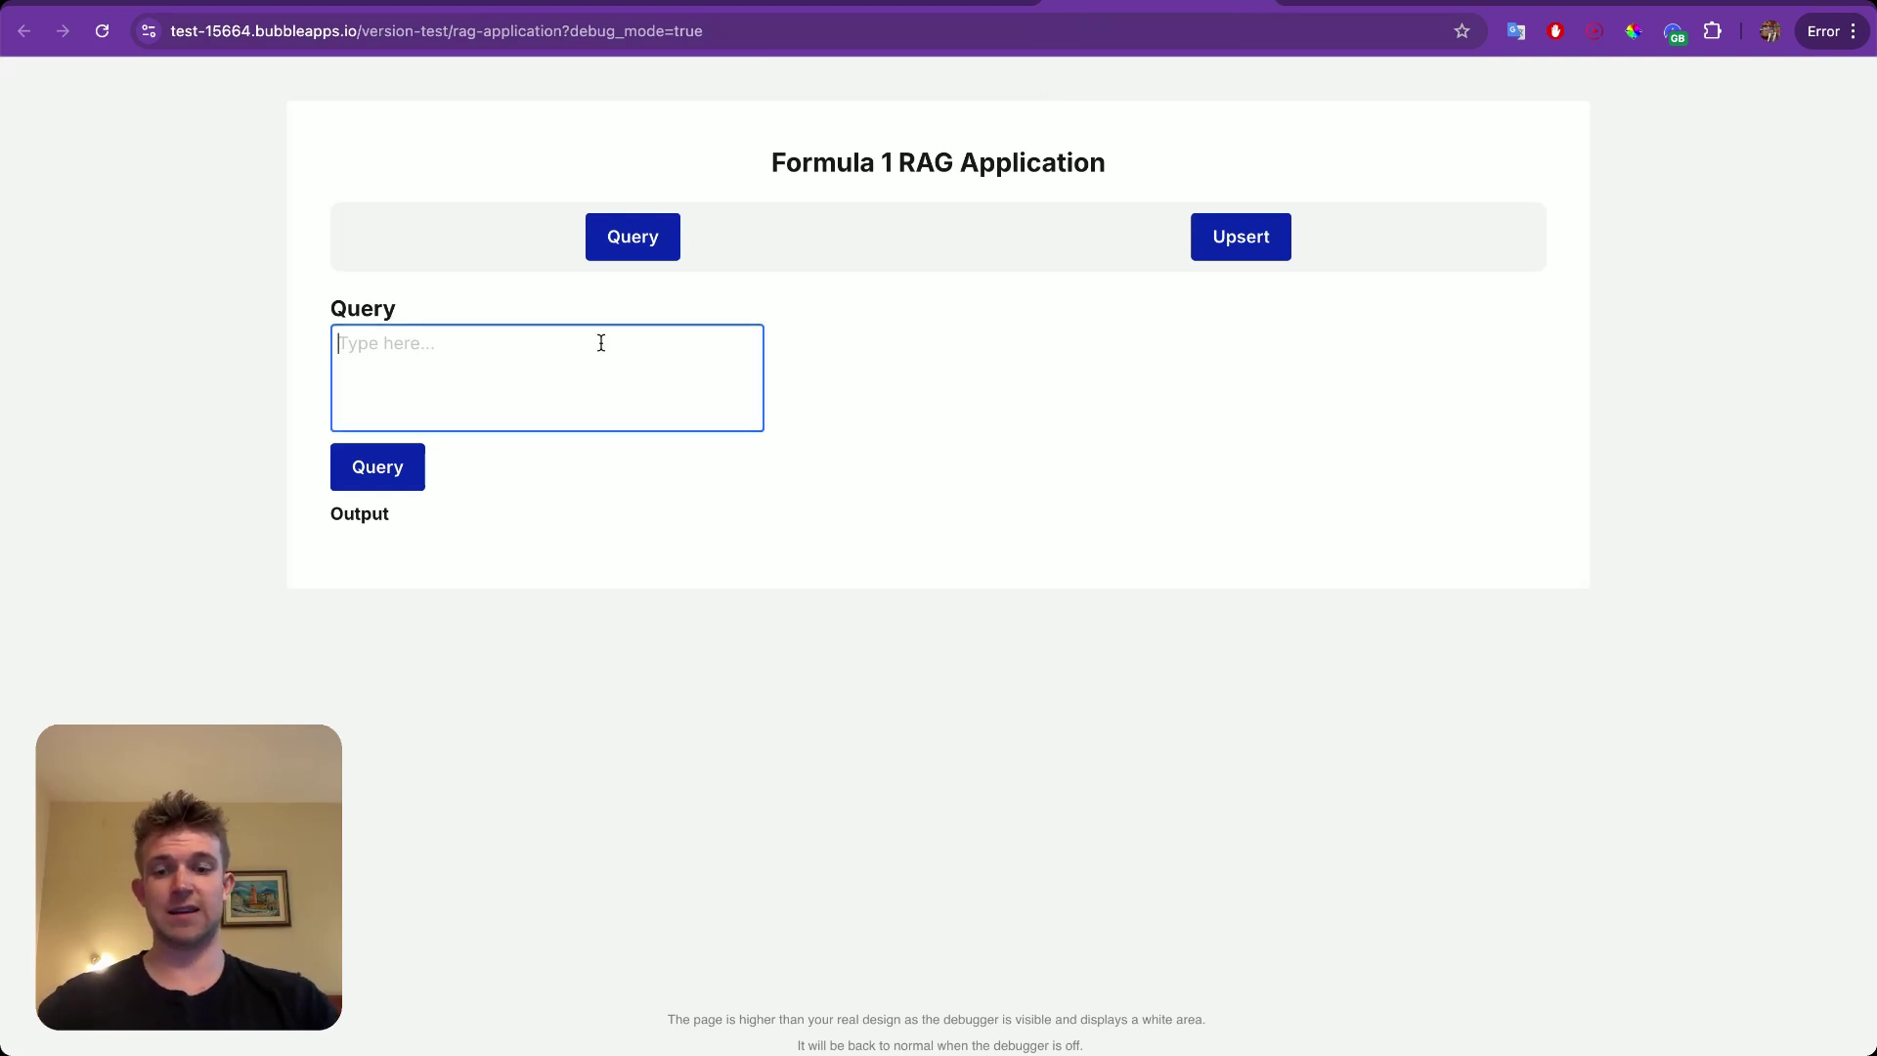
text(Tell me about G)
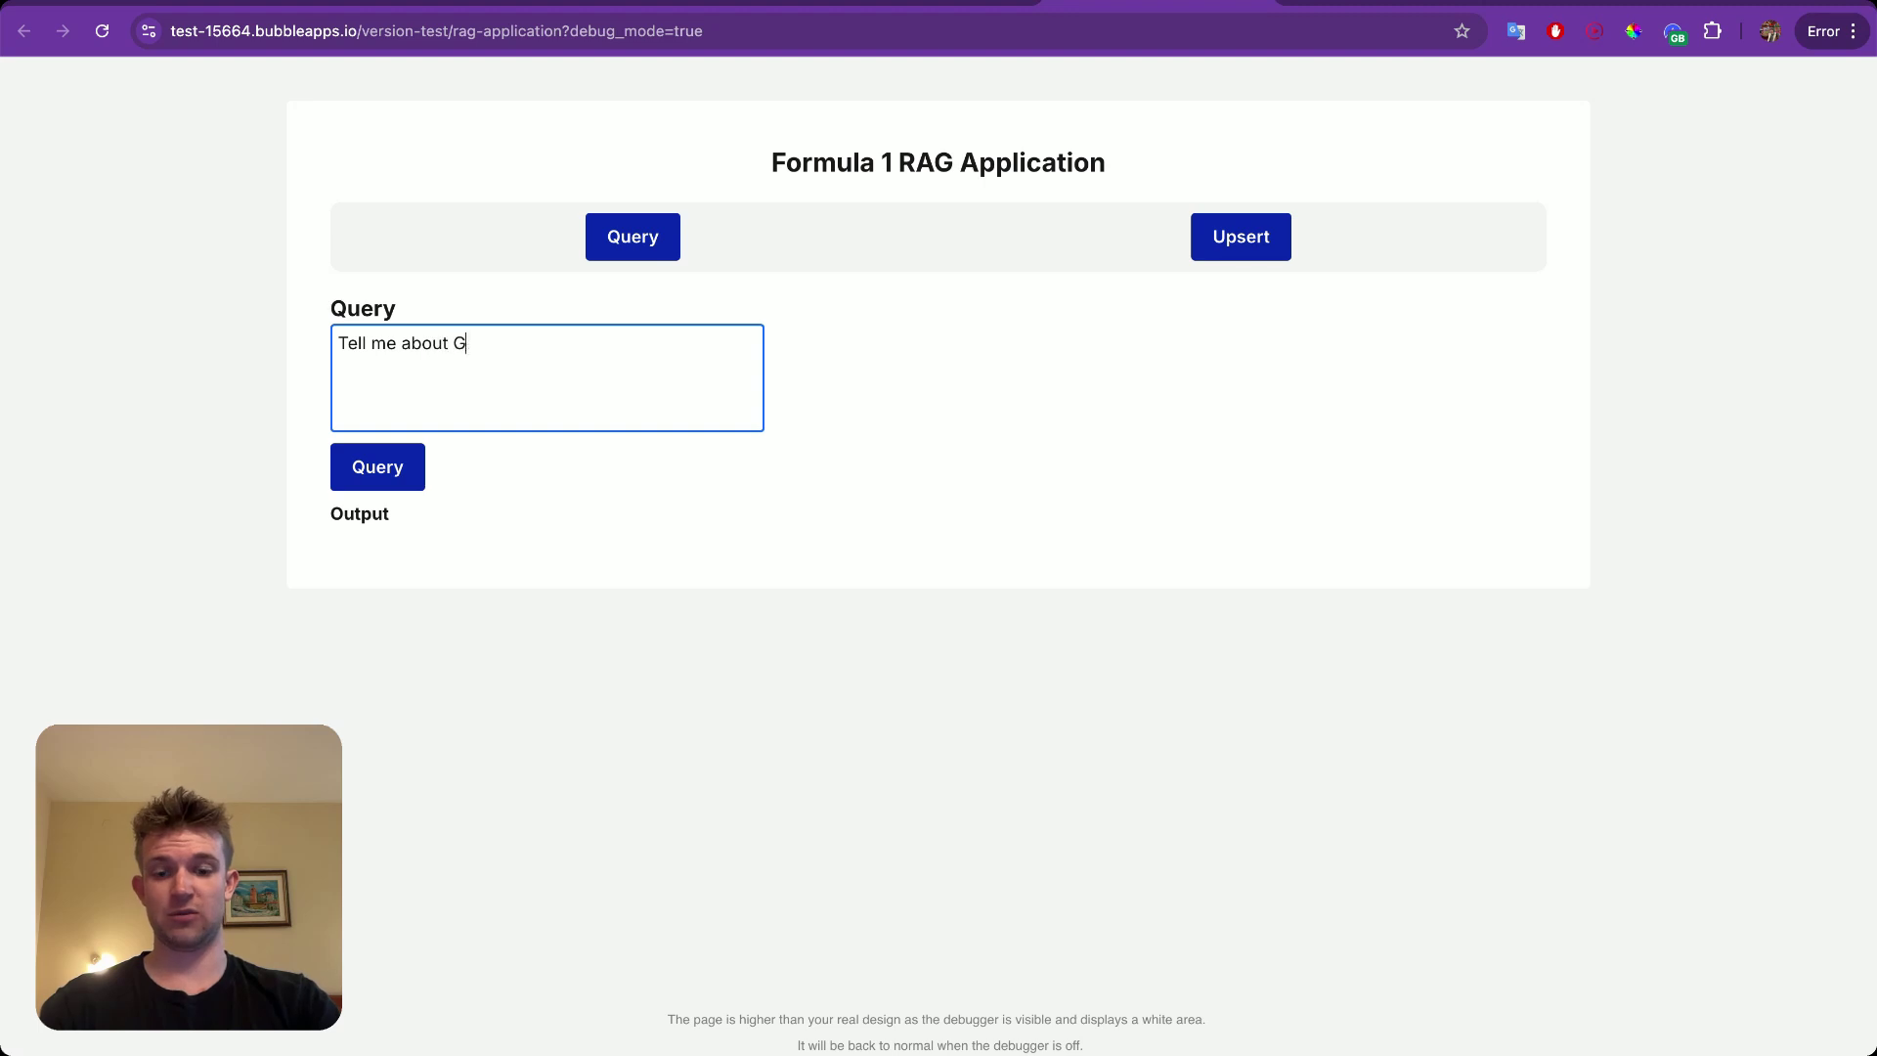
text(eorge Russell)
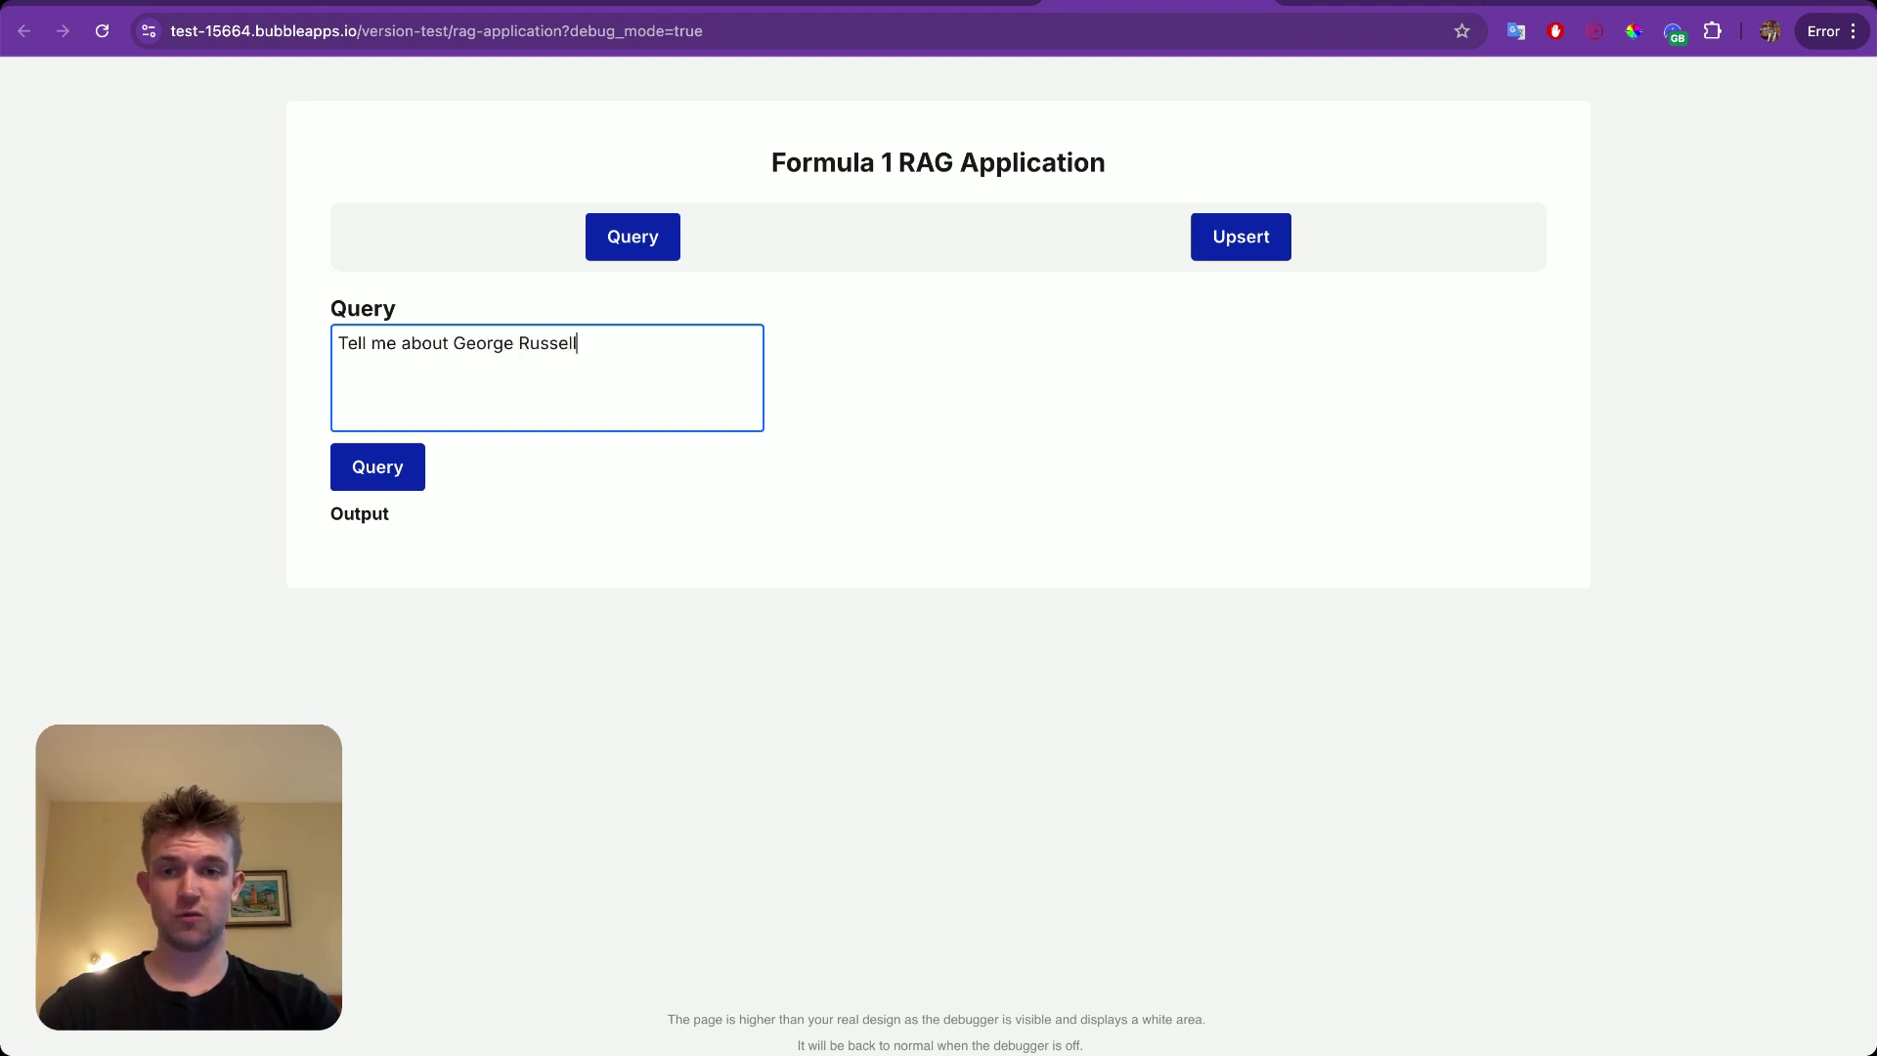
click(537, 473)
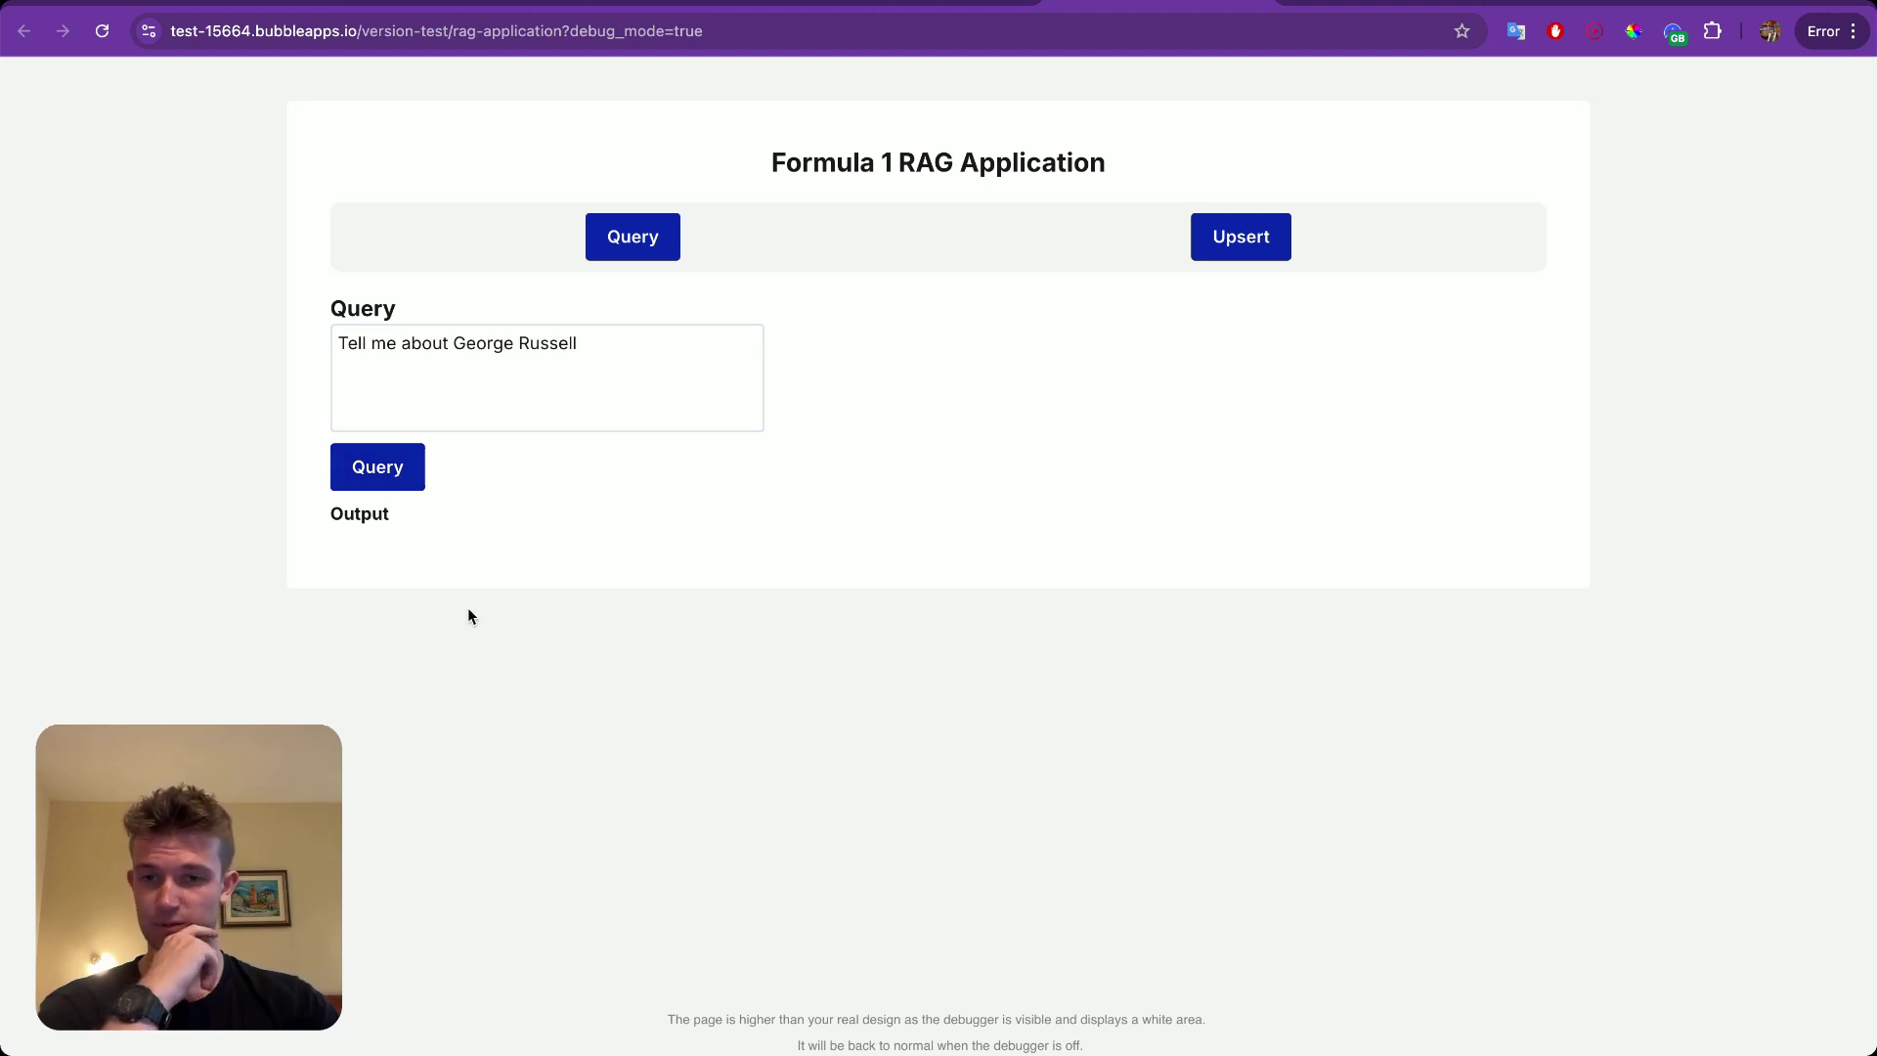
click(379, 454)
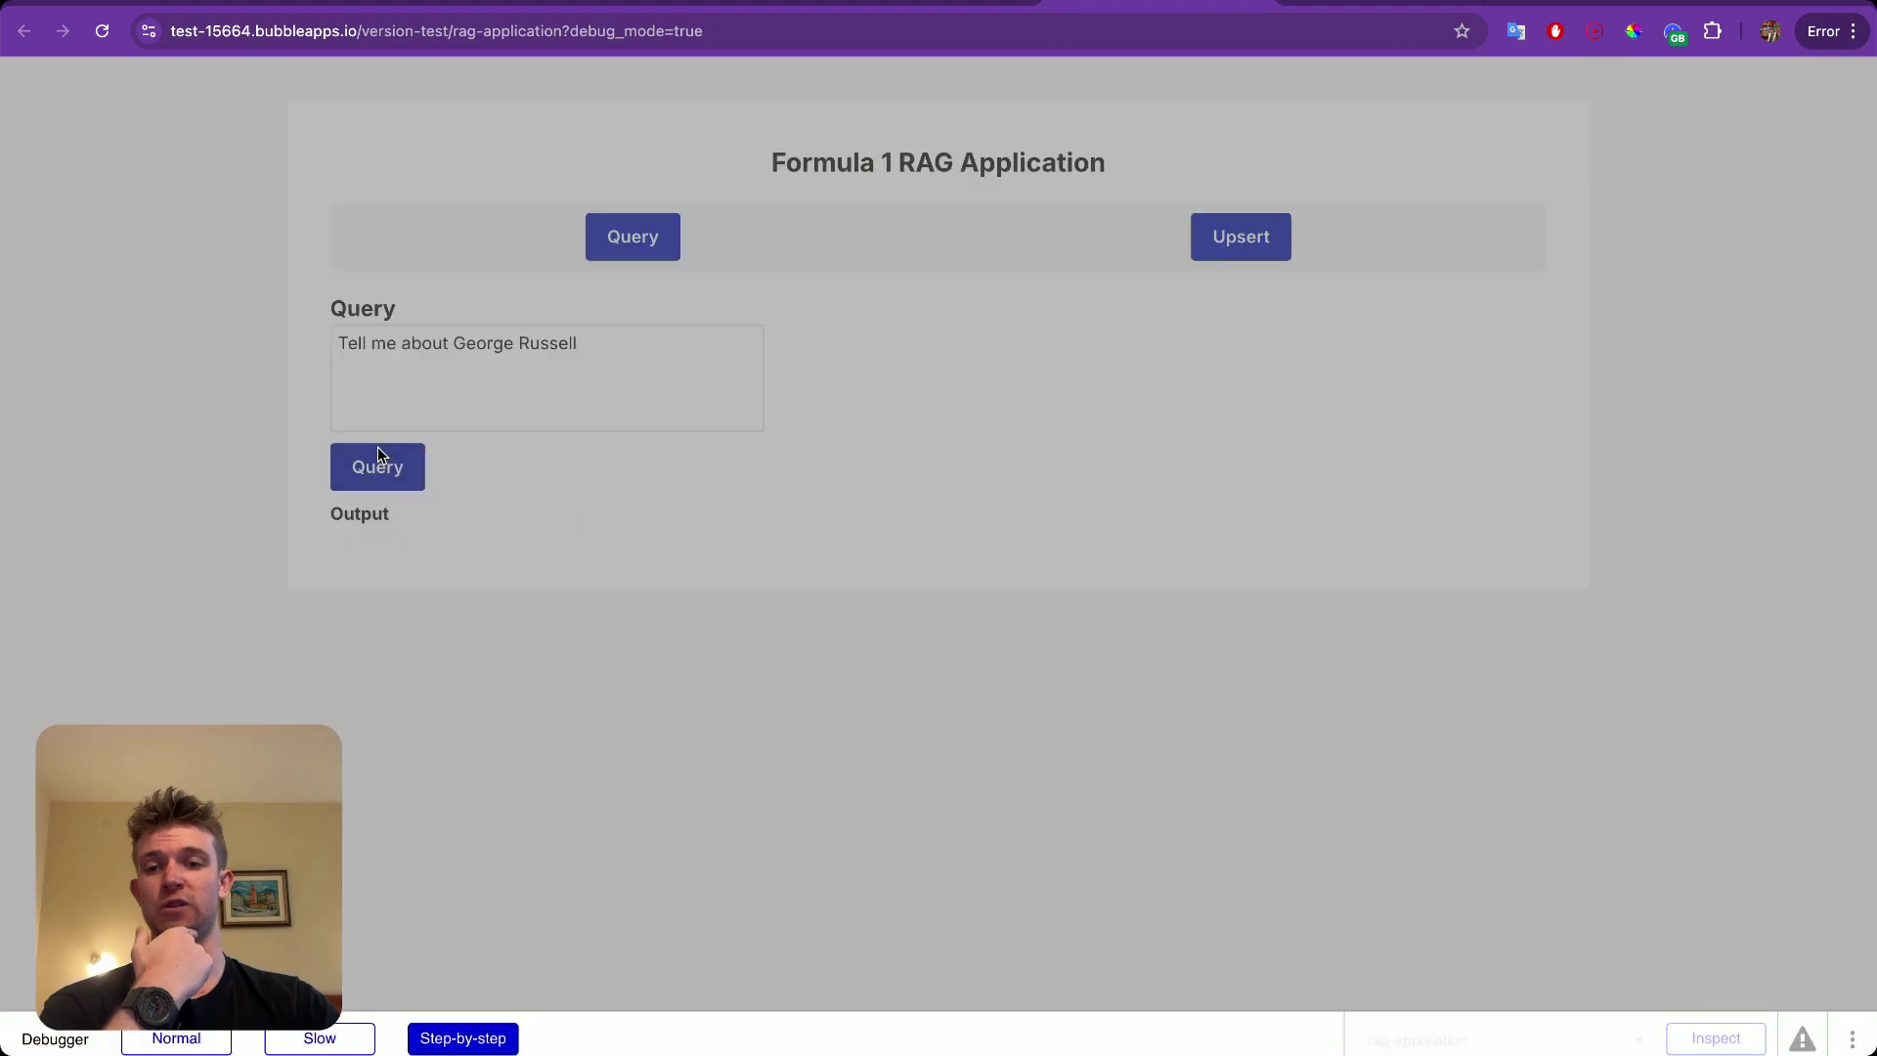
Run the Get Embeddings and Pinecone - Query actions one by one in the debugger, inspecting their ingestion_input and vector properties.
click(471, 846)
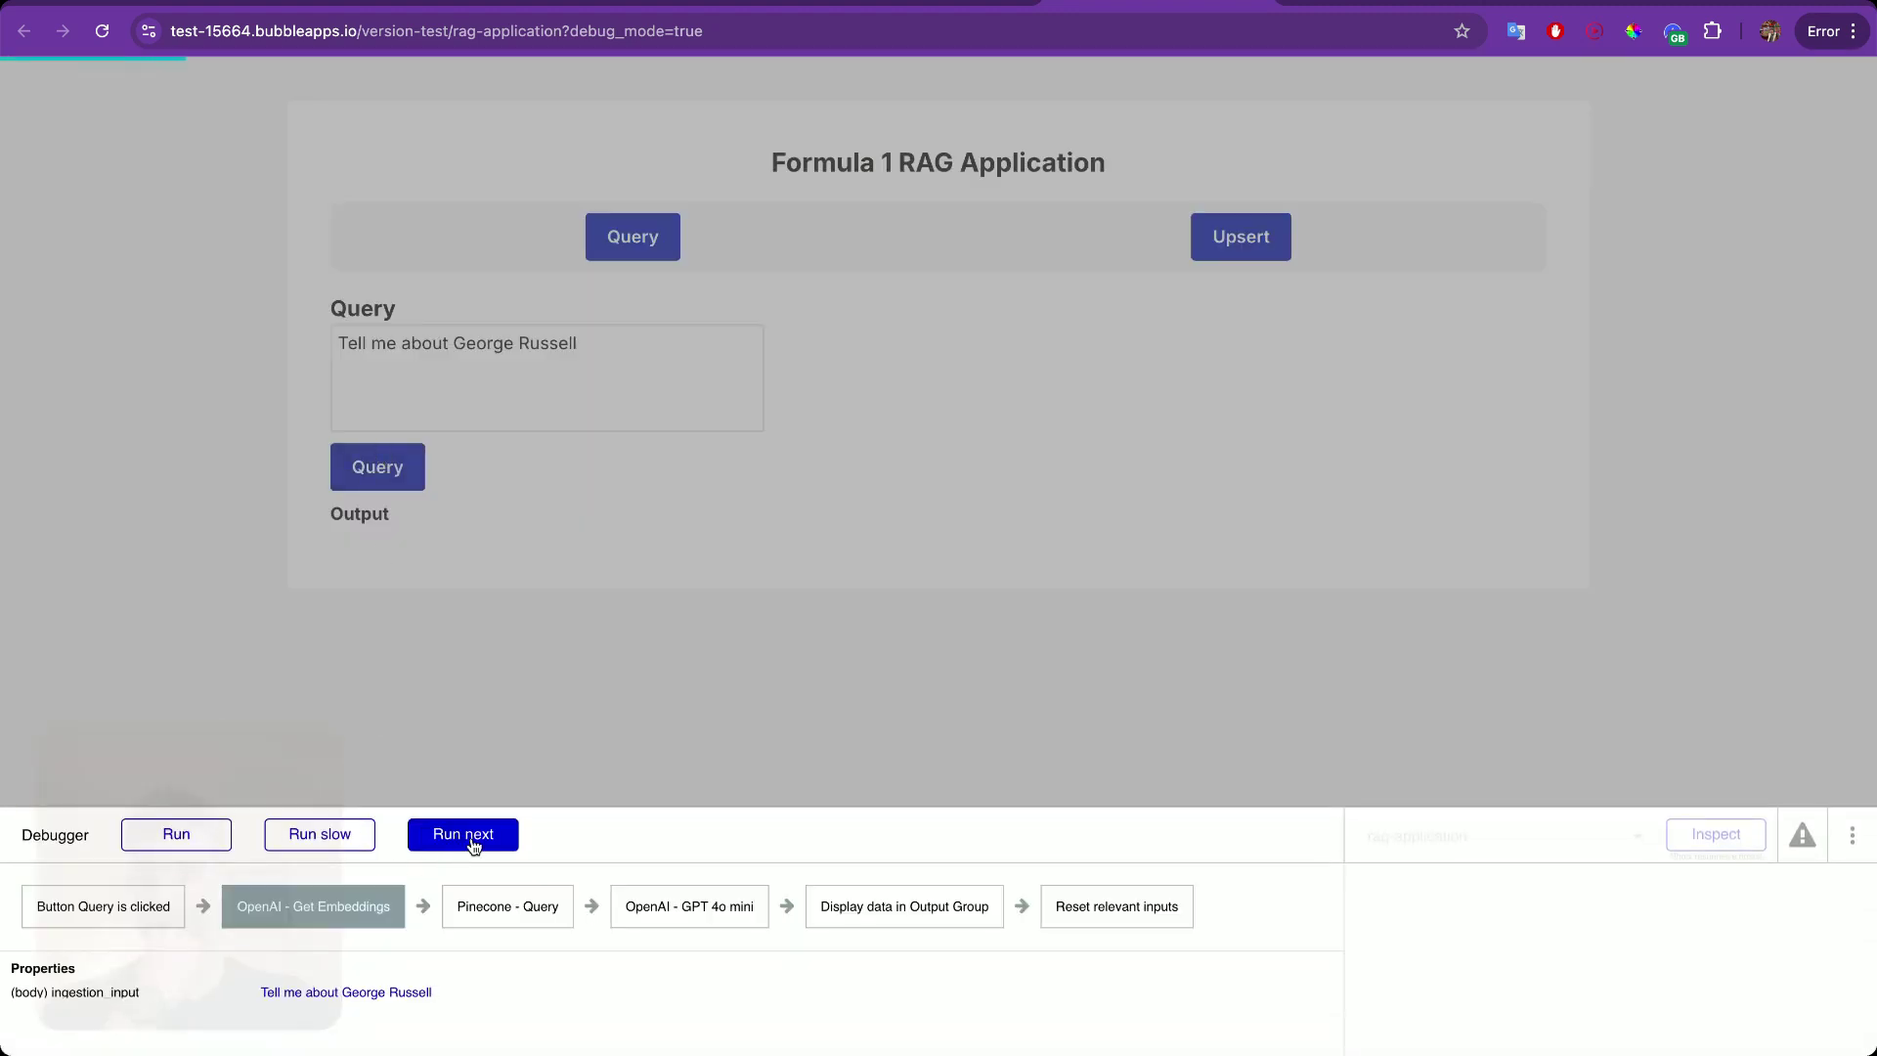
triple_click(268, 993)
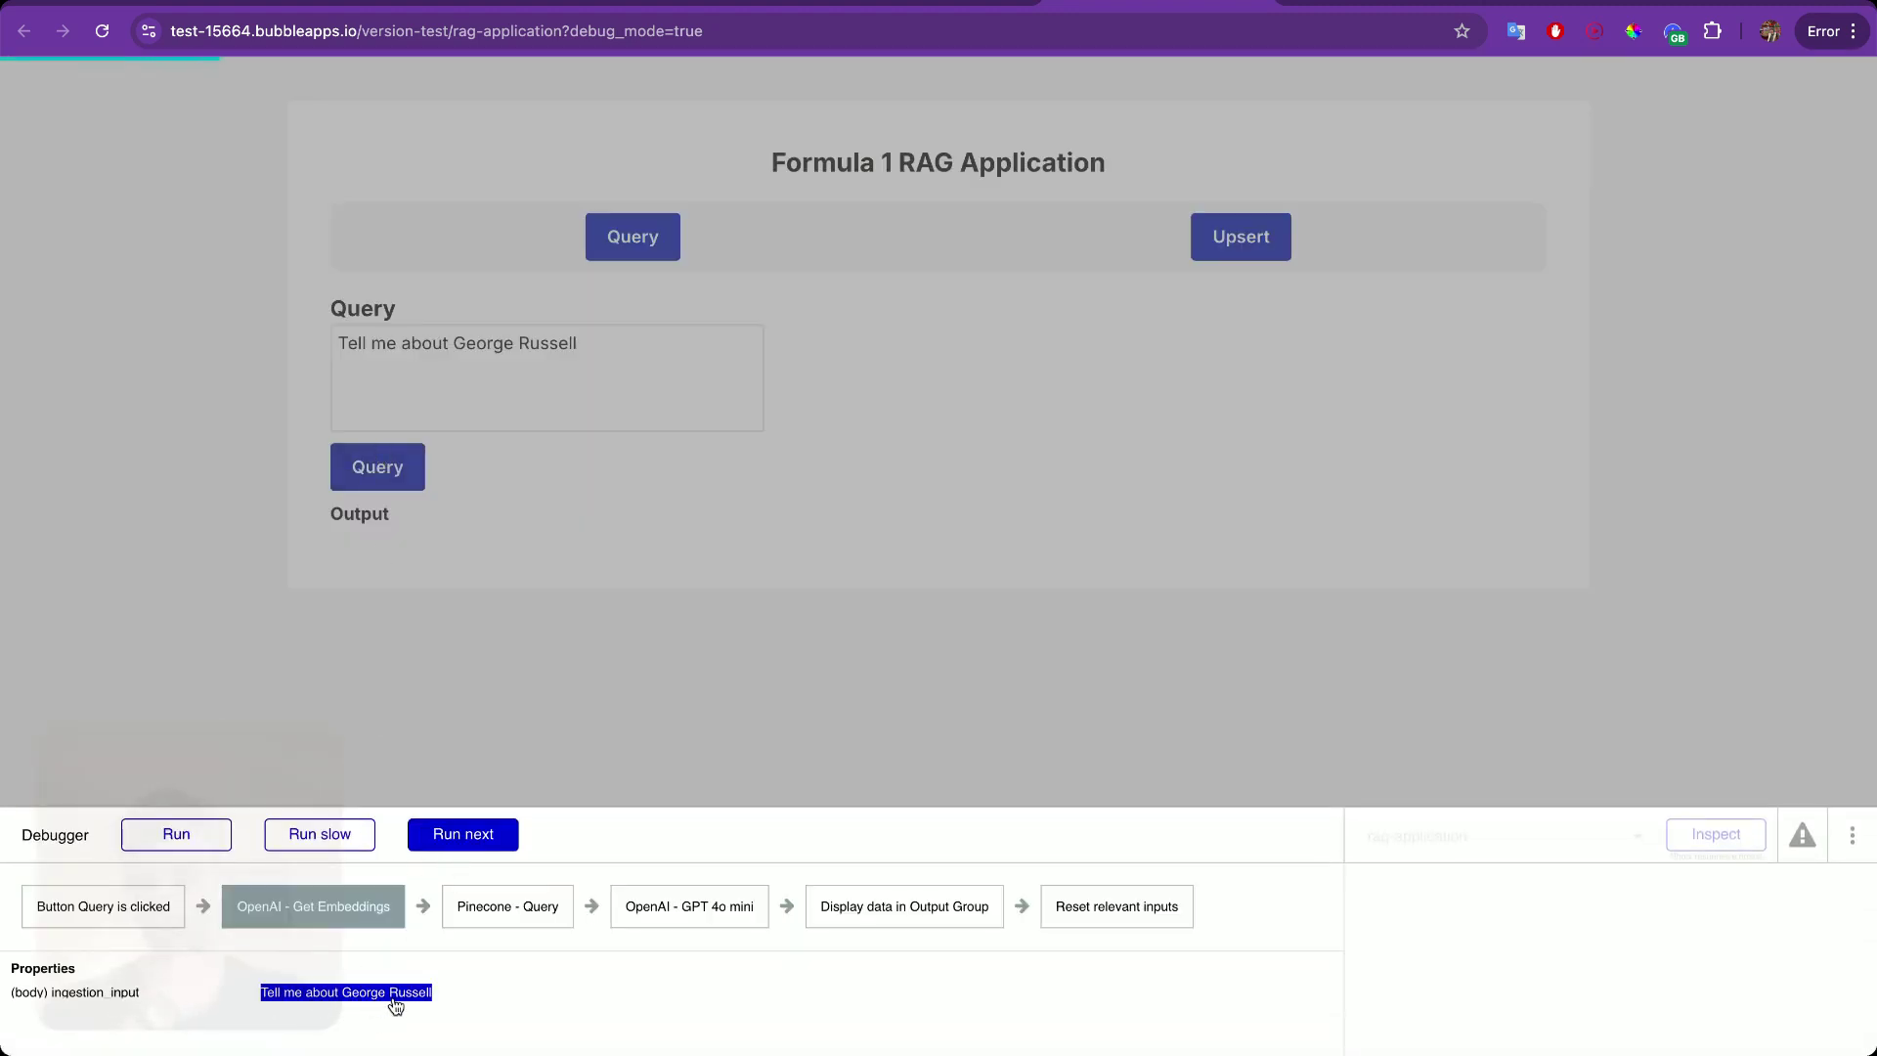
click(330, 905)
click(439, 839)
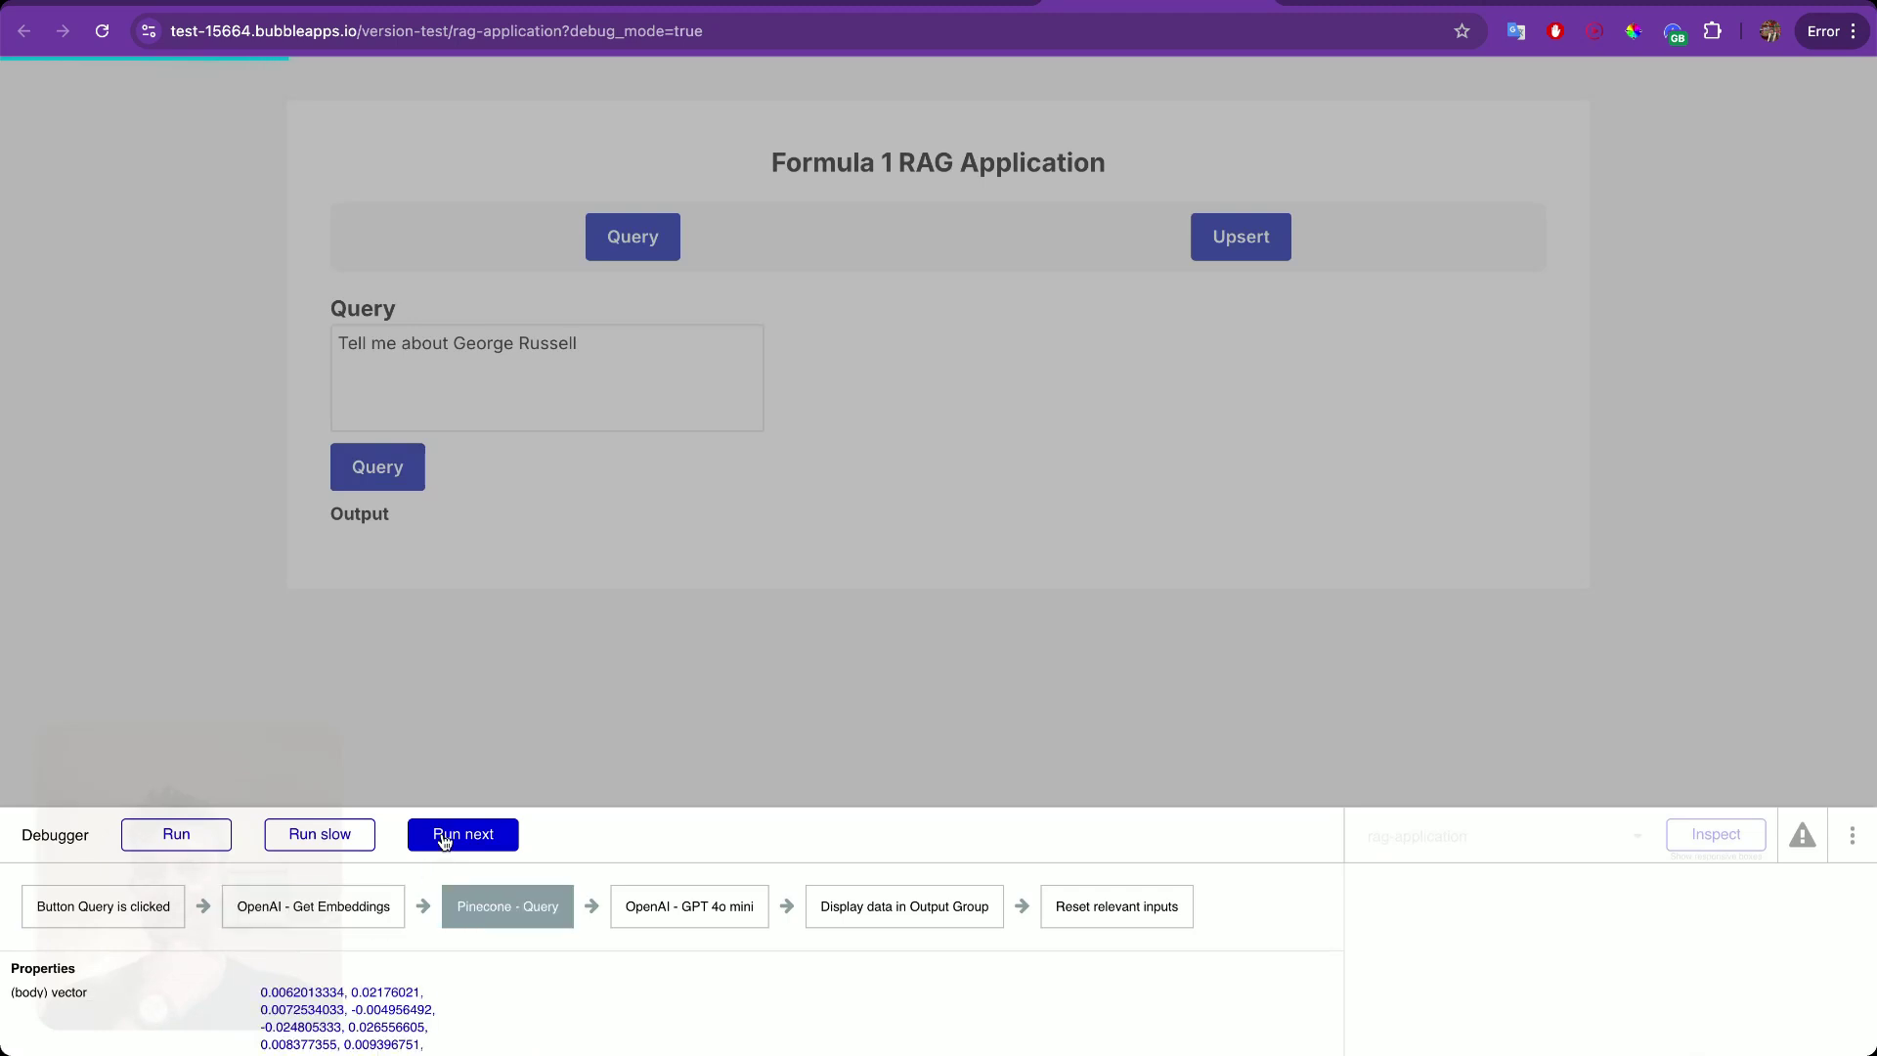
triple_click(367, 991)
click(482, 907)
click(479, 845)
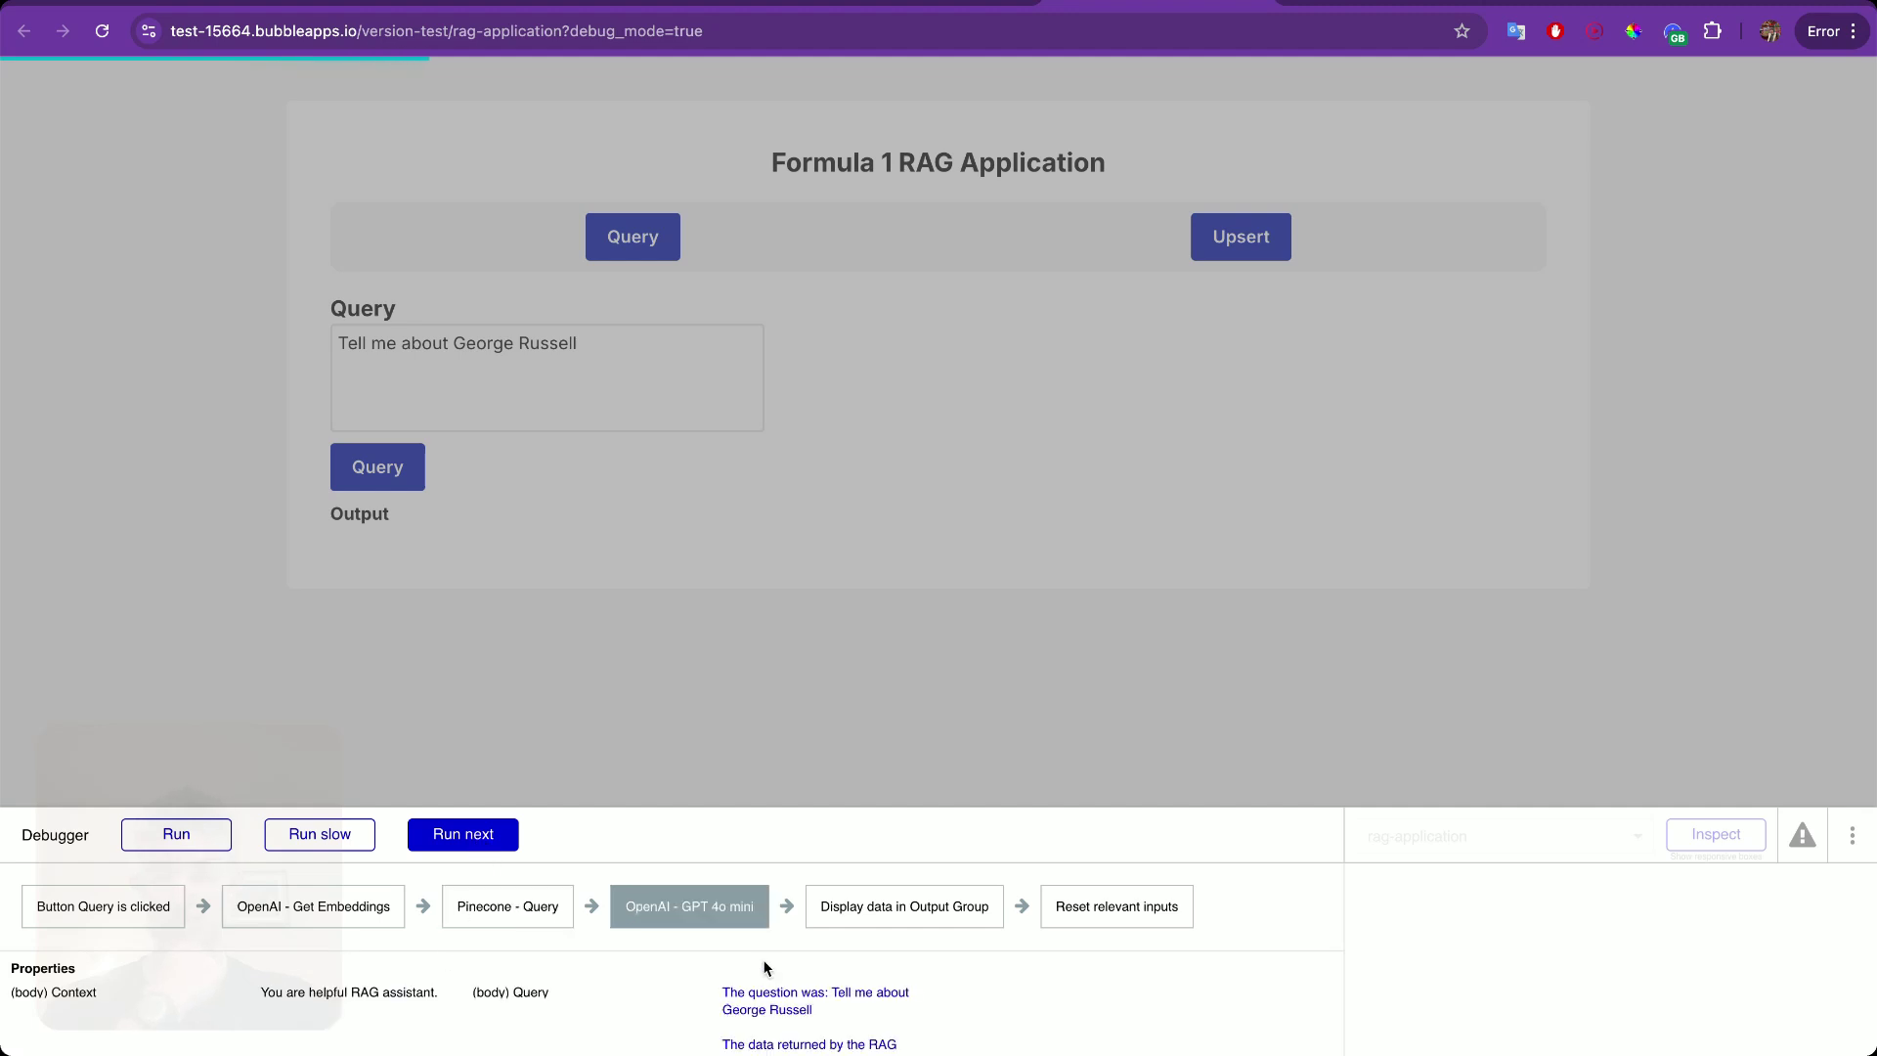
Inspect the full query text sent to GPT 4o mini by evaluating its arbitrary text in the debugger.
triple_click(772, 1011)
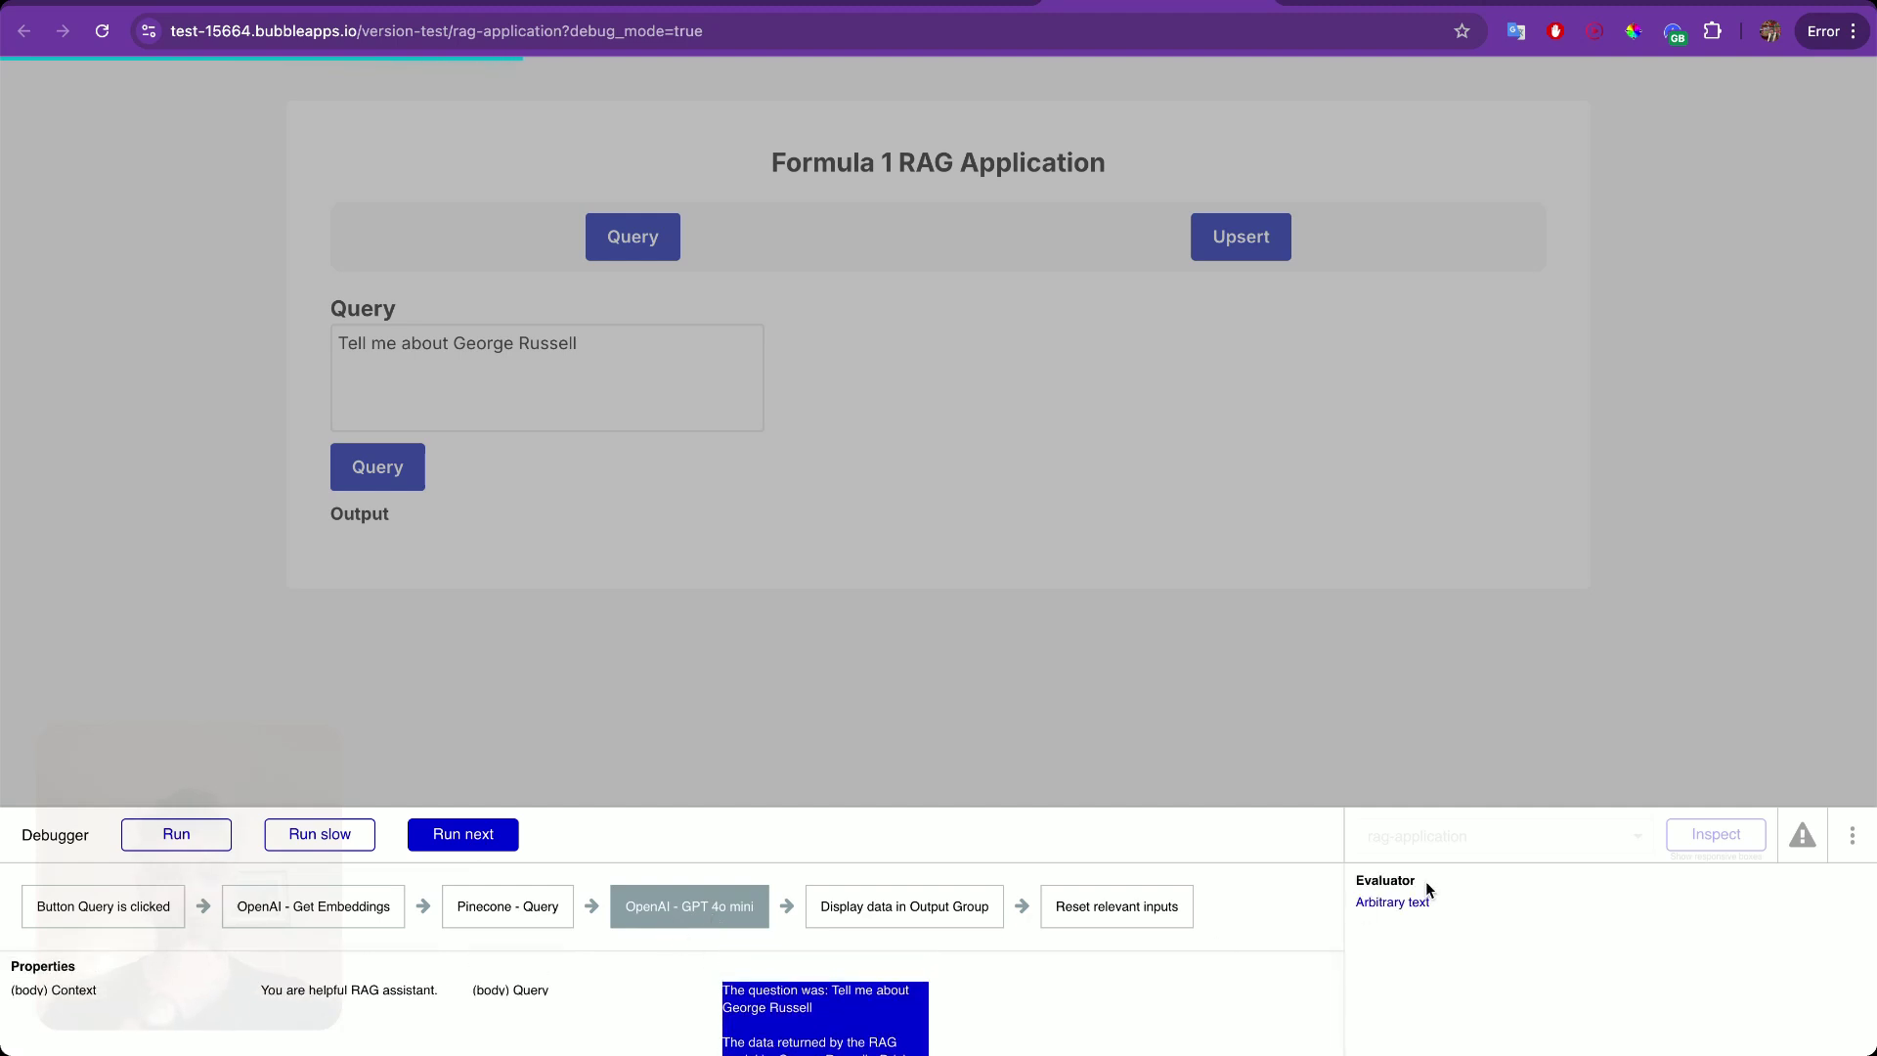
triple_click(1394, 904)
scroll(1394, 914, down, 1)
triple_click(1554, 917)
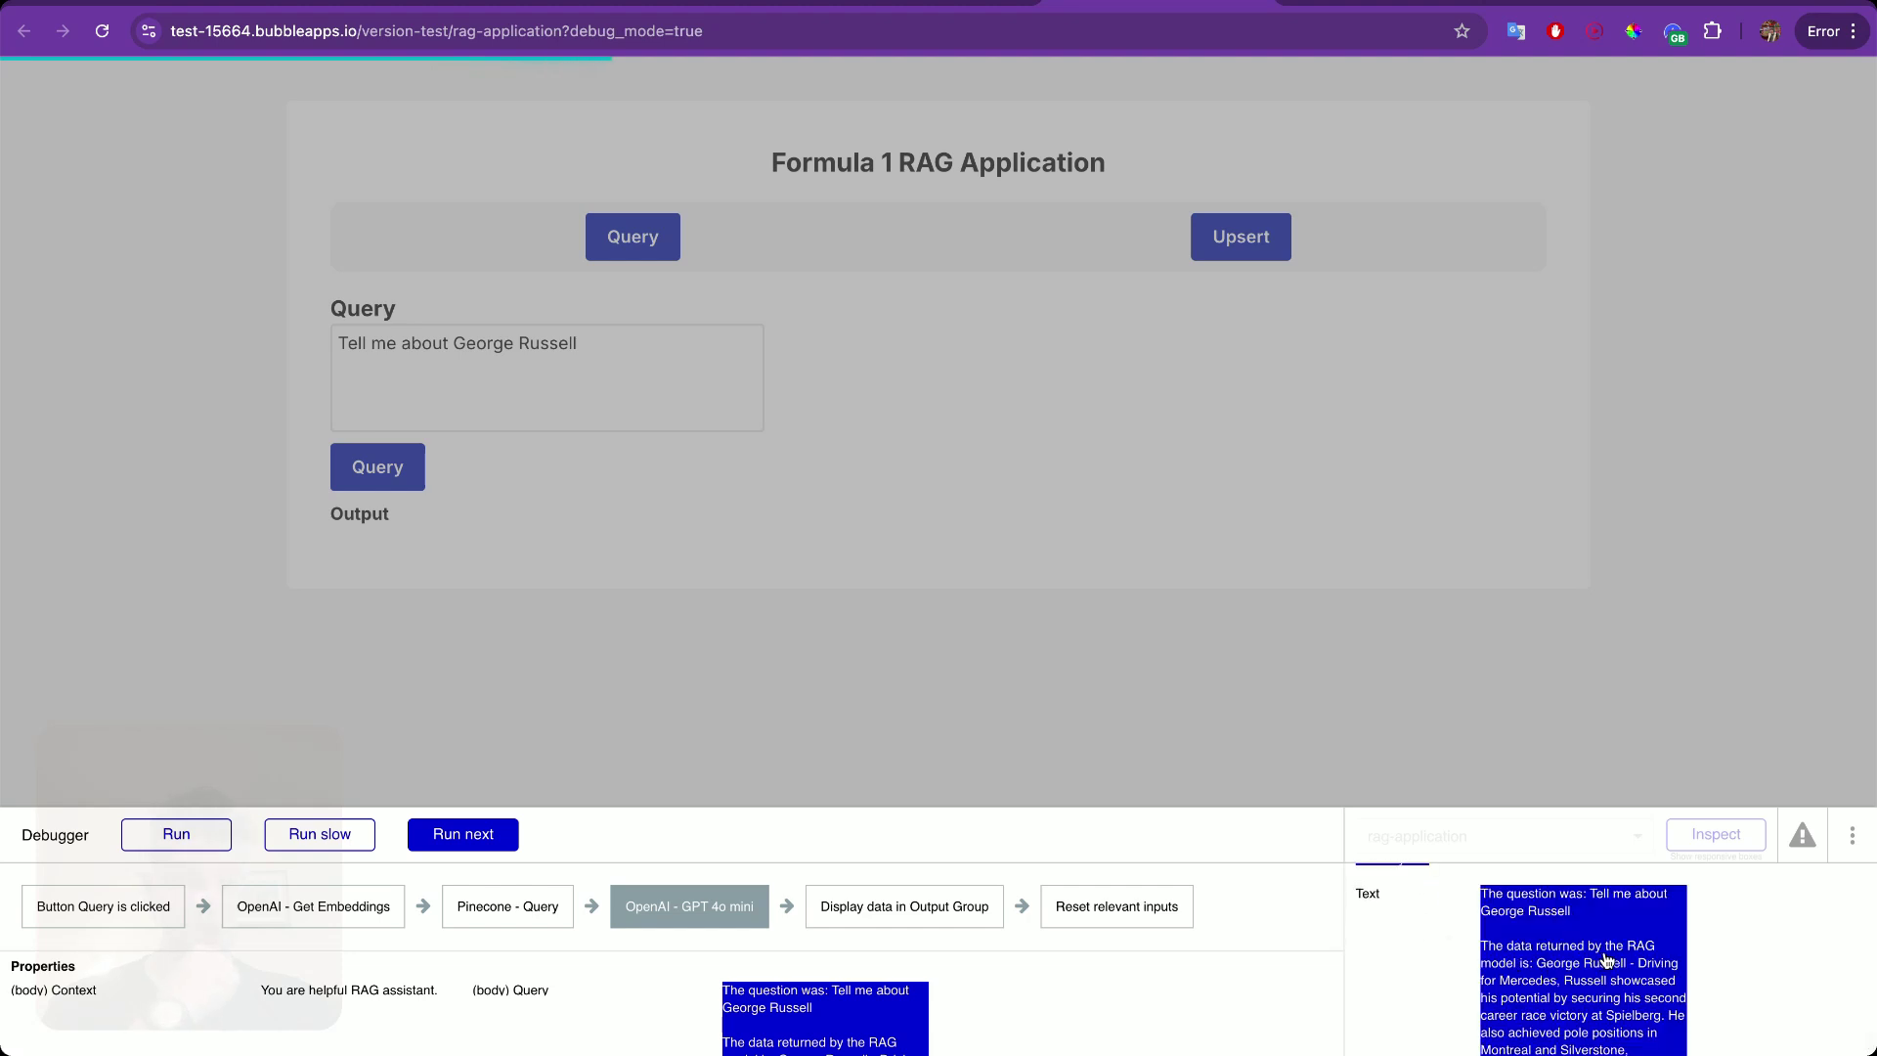
scroll(1604, 958, down, 1)
scroll(1607, 961, down, 1)
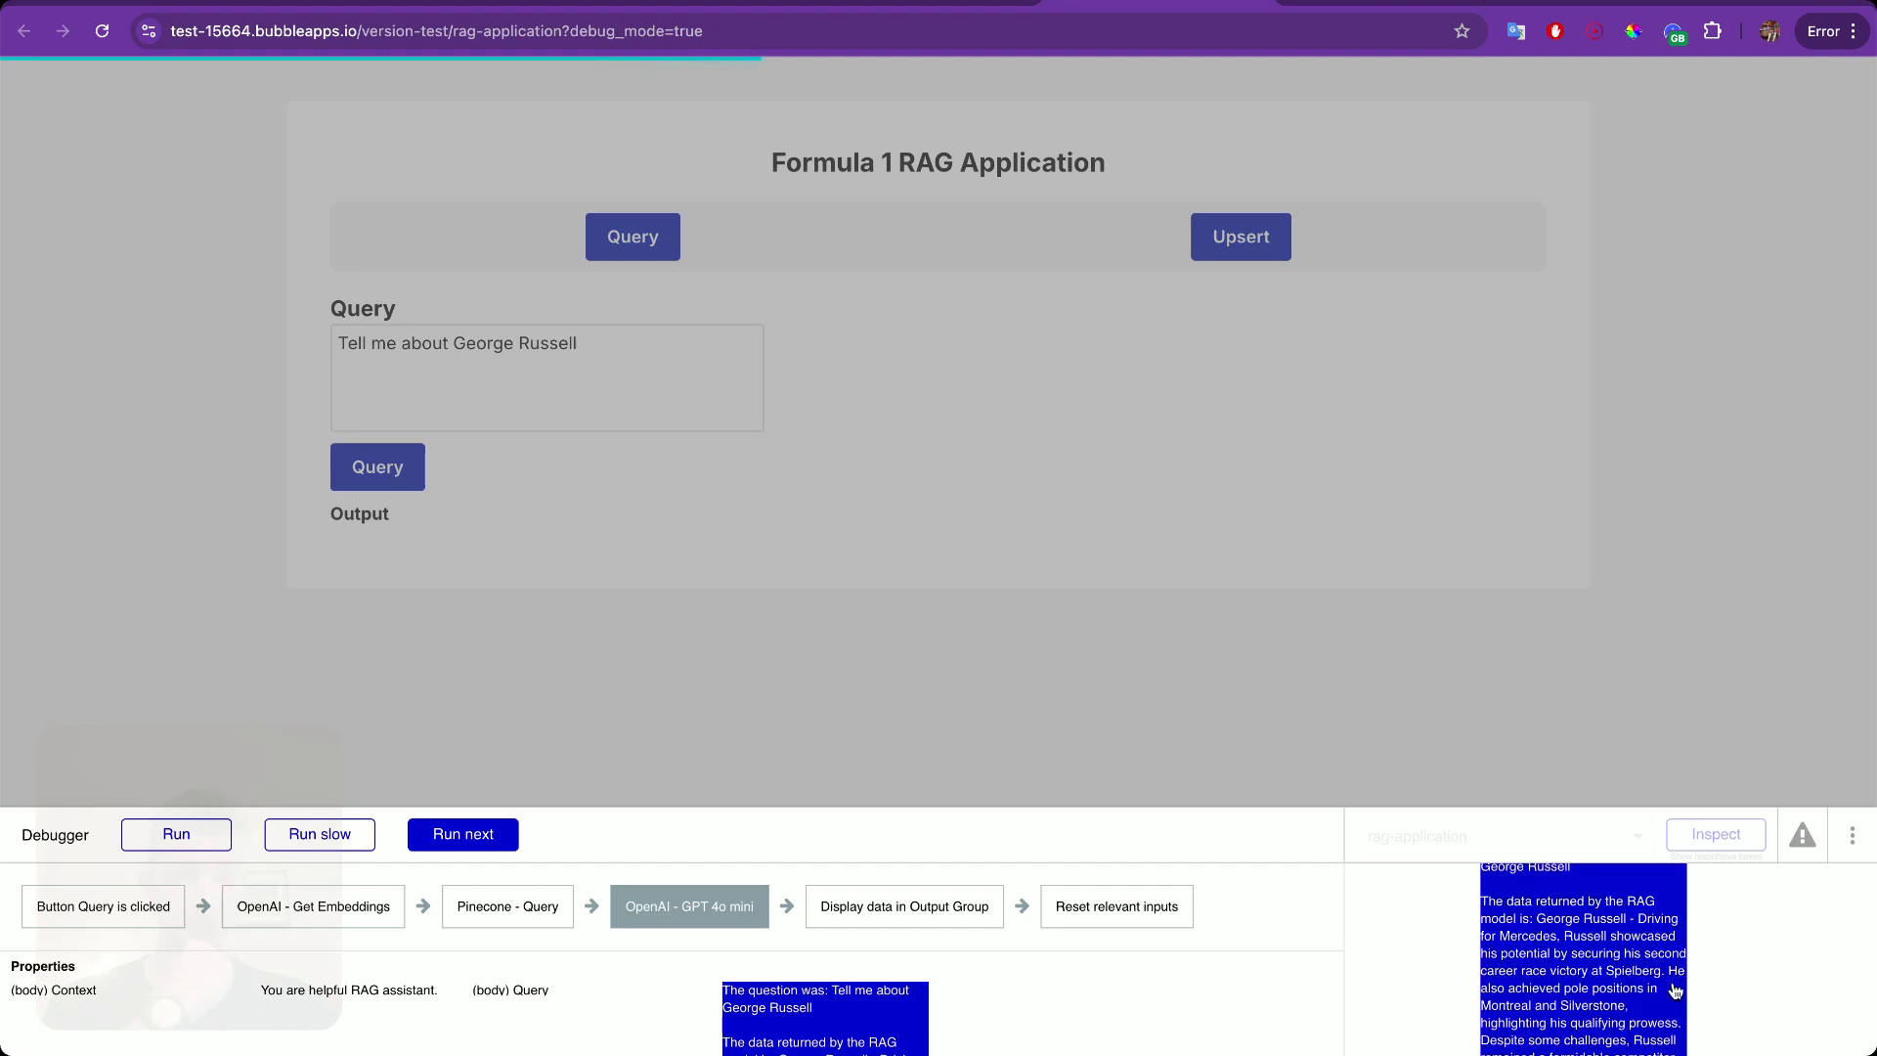
scroll(1674, 987, up, 5)
scroll(1674, 988, down, 3)
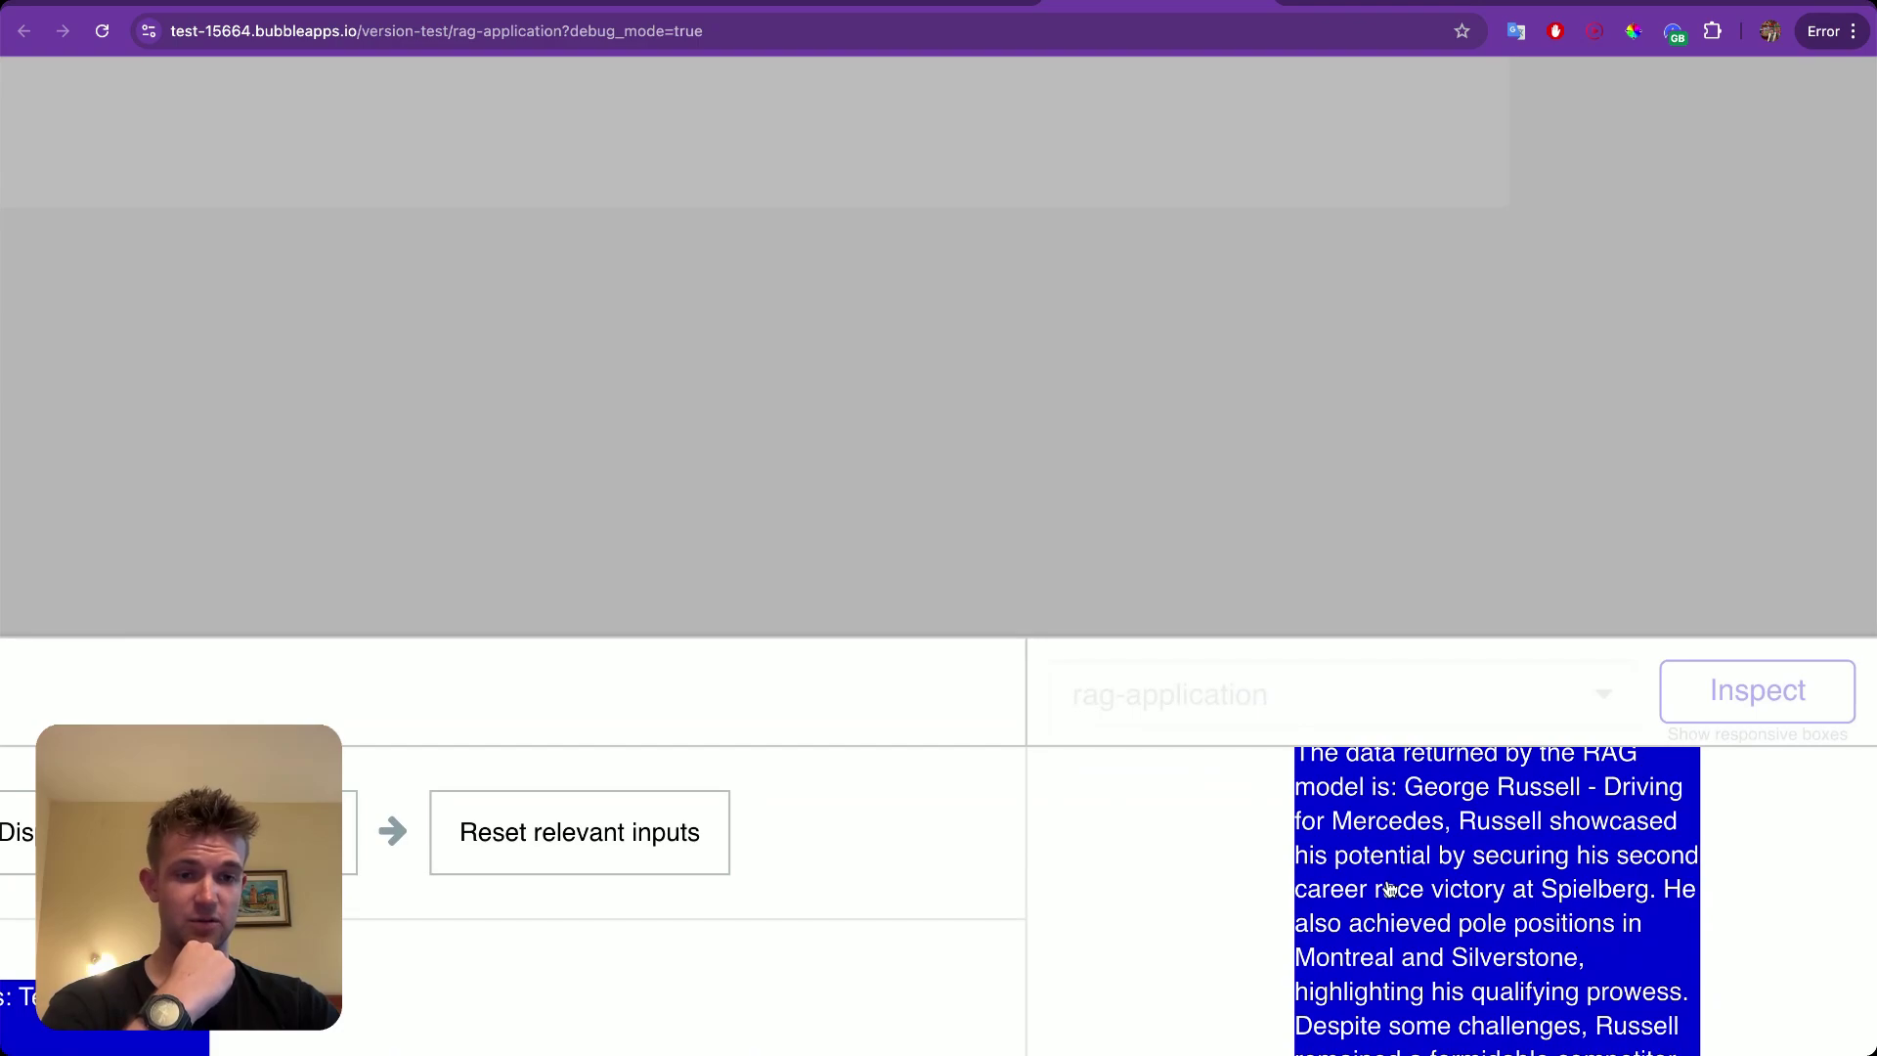
Switch to Pinecone and review the driver records stored in the f1rag index, then return to the Bubble editor.
click(740, 10)
scroll(674, 494, down, 10)
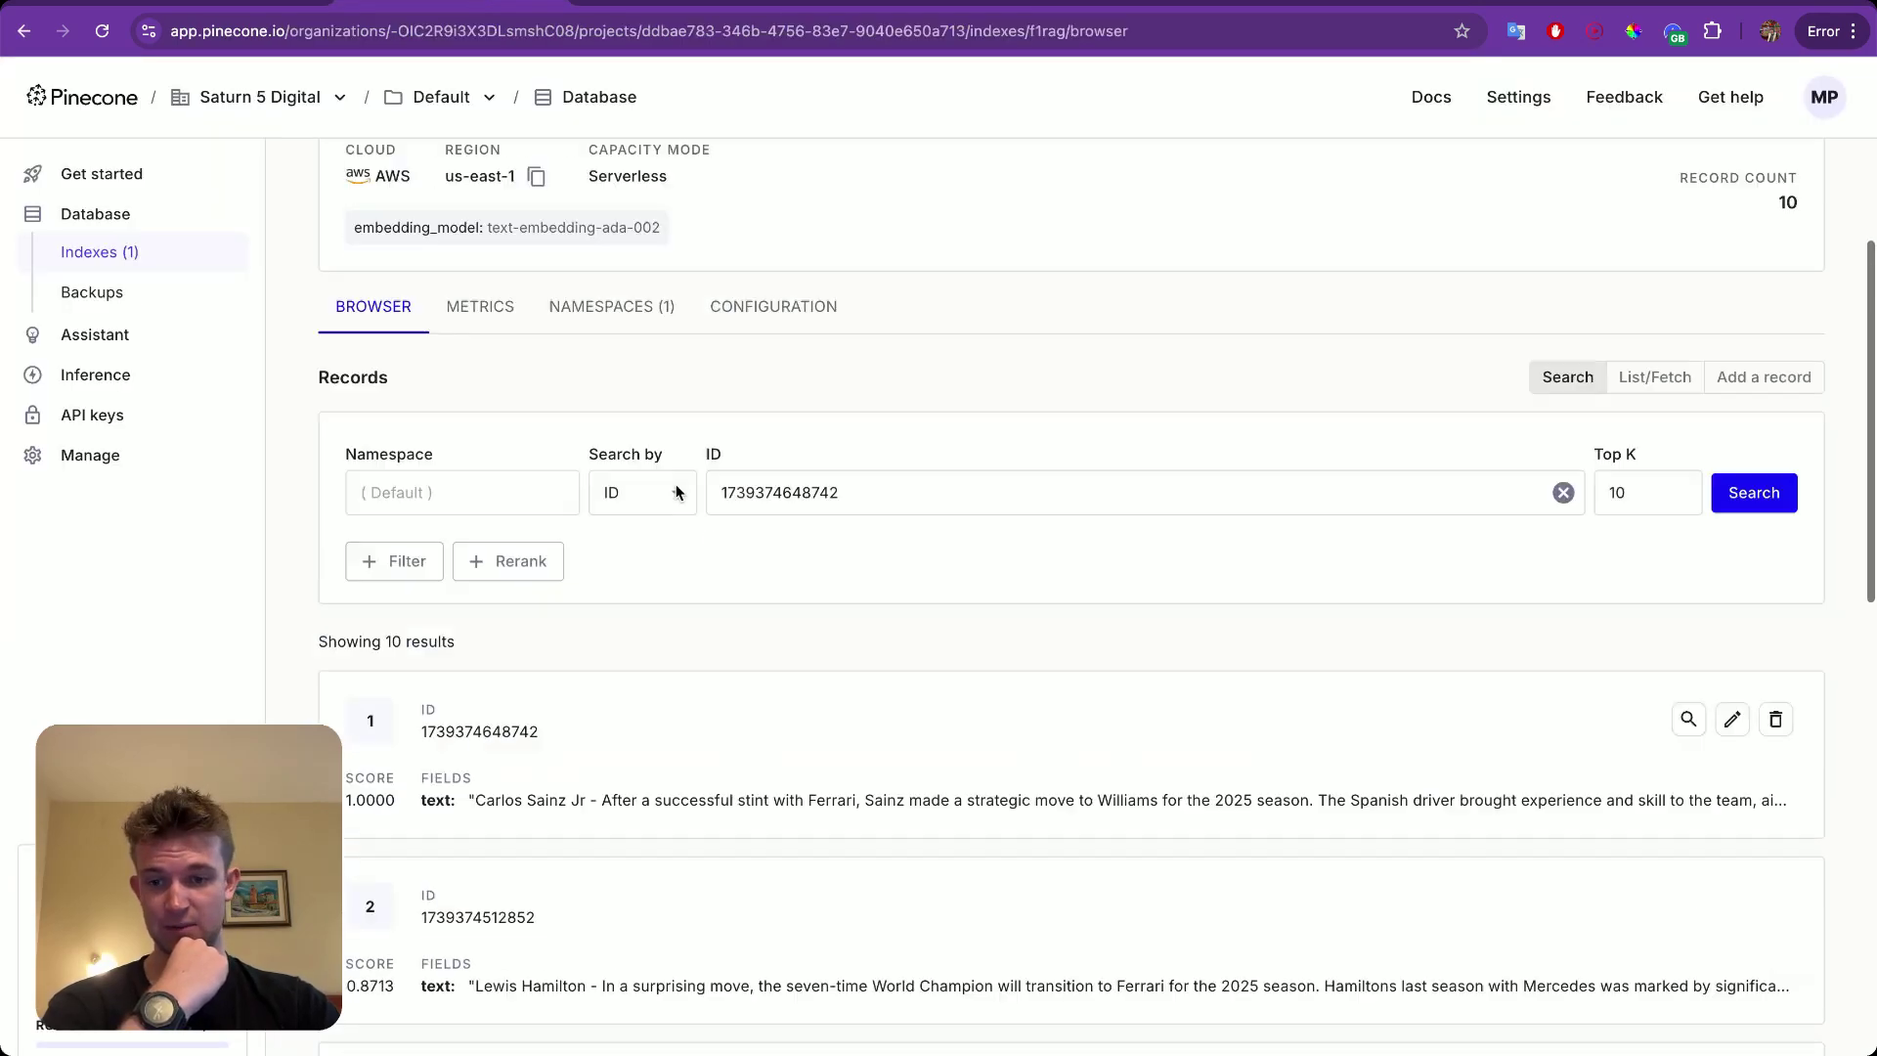
scroll(677, 484, down, 6)
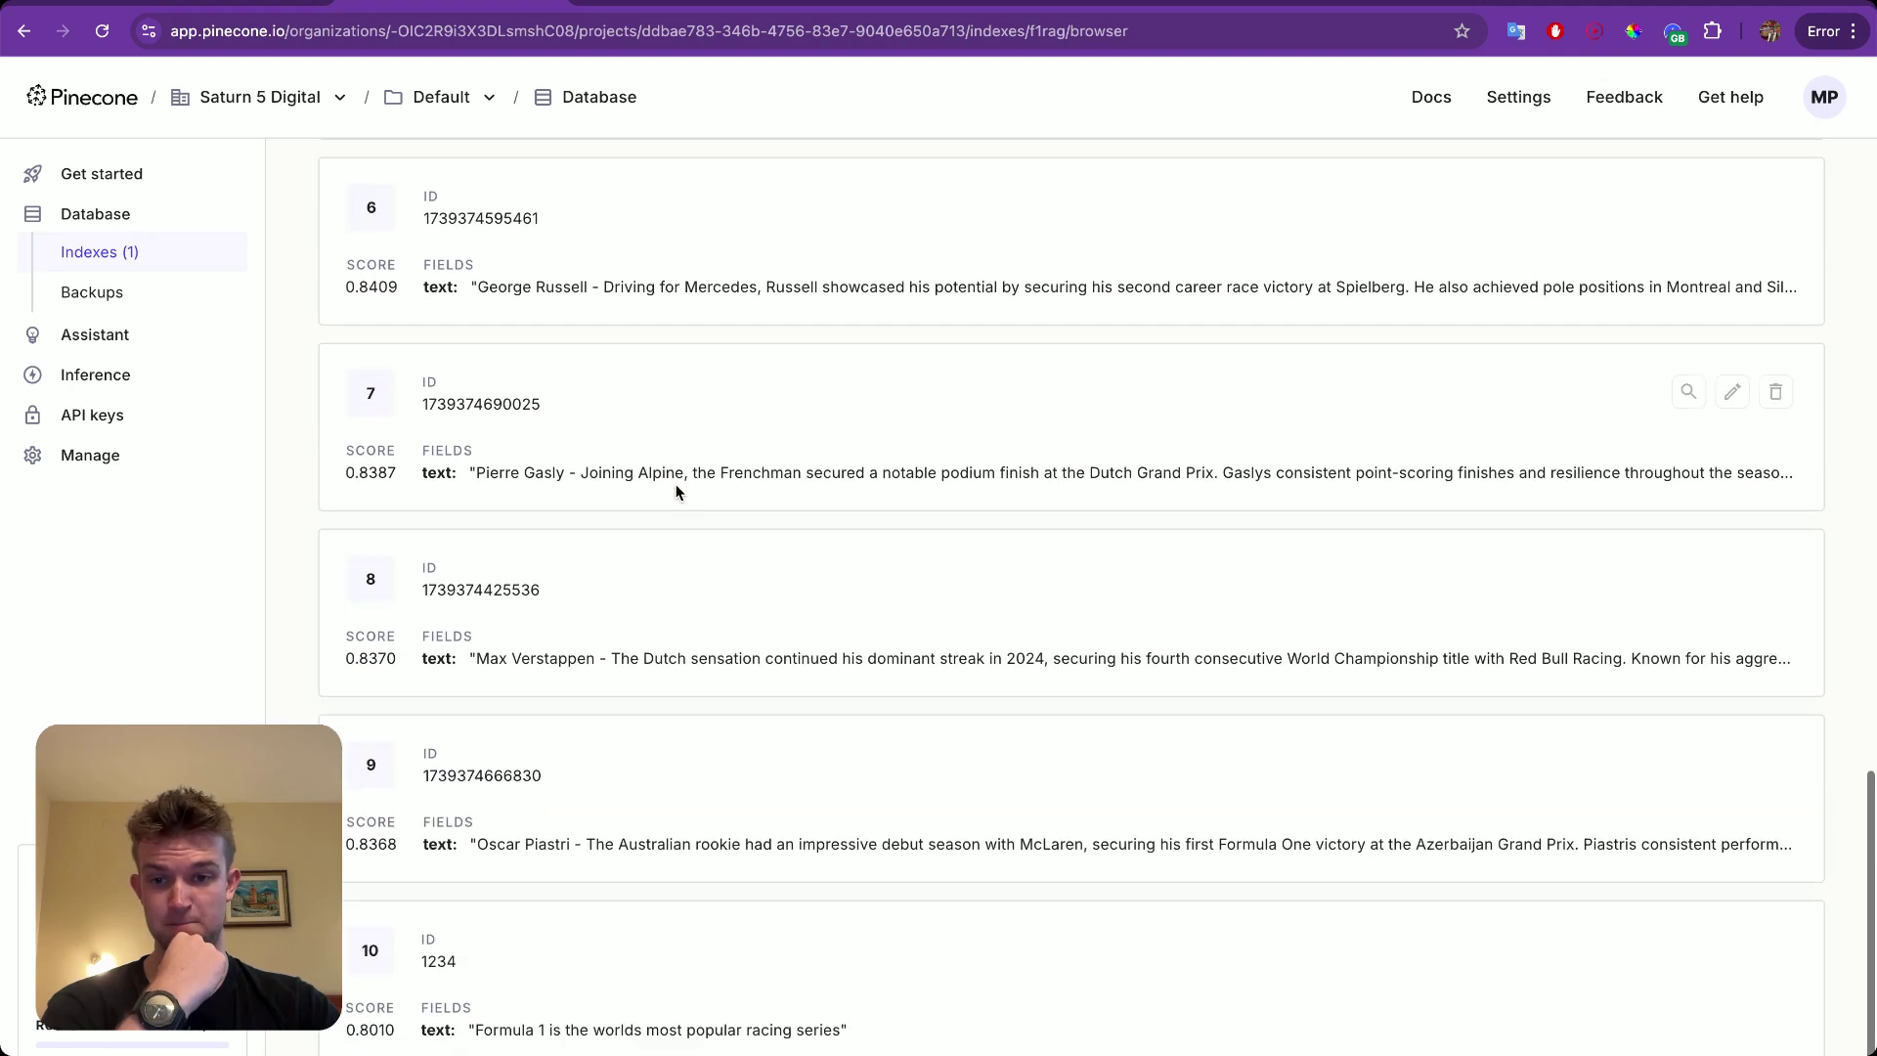
scroll(676, 484, up, 5)
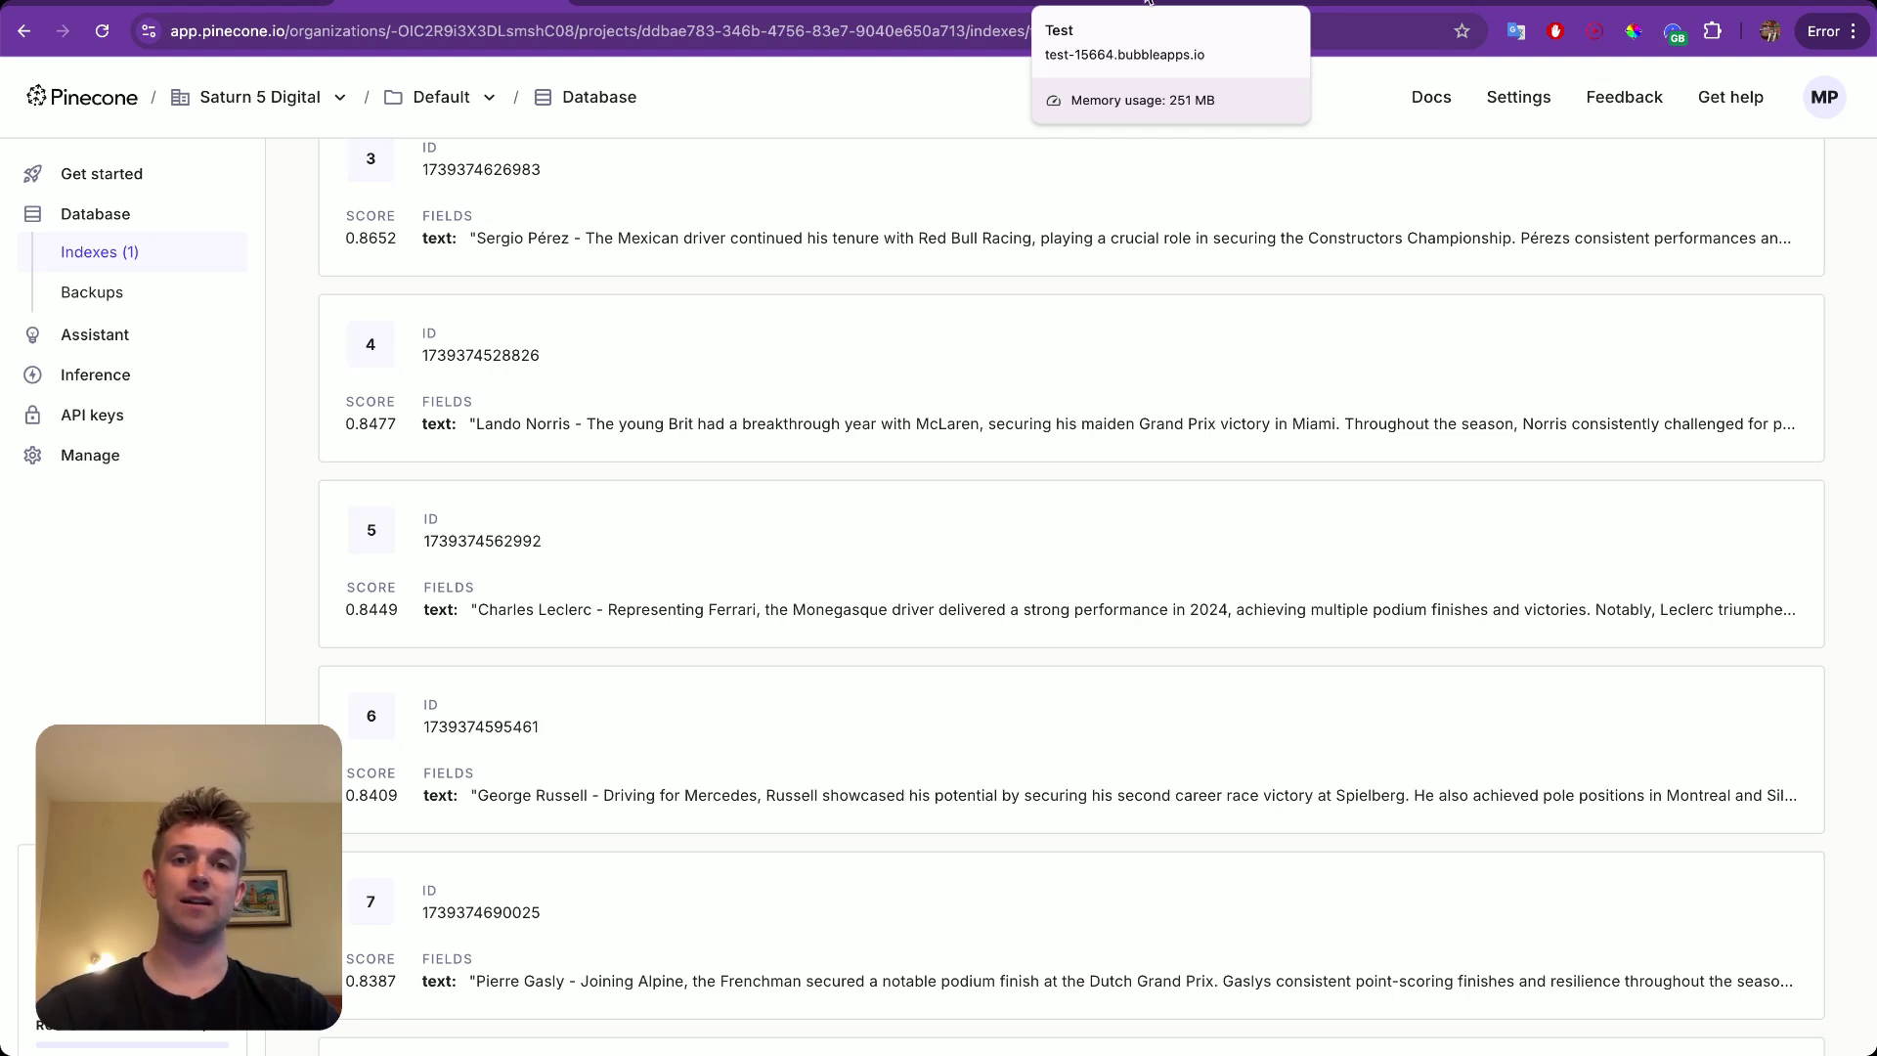
click(926, 3)
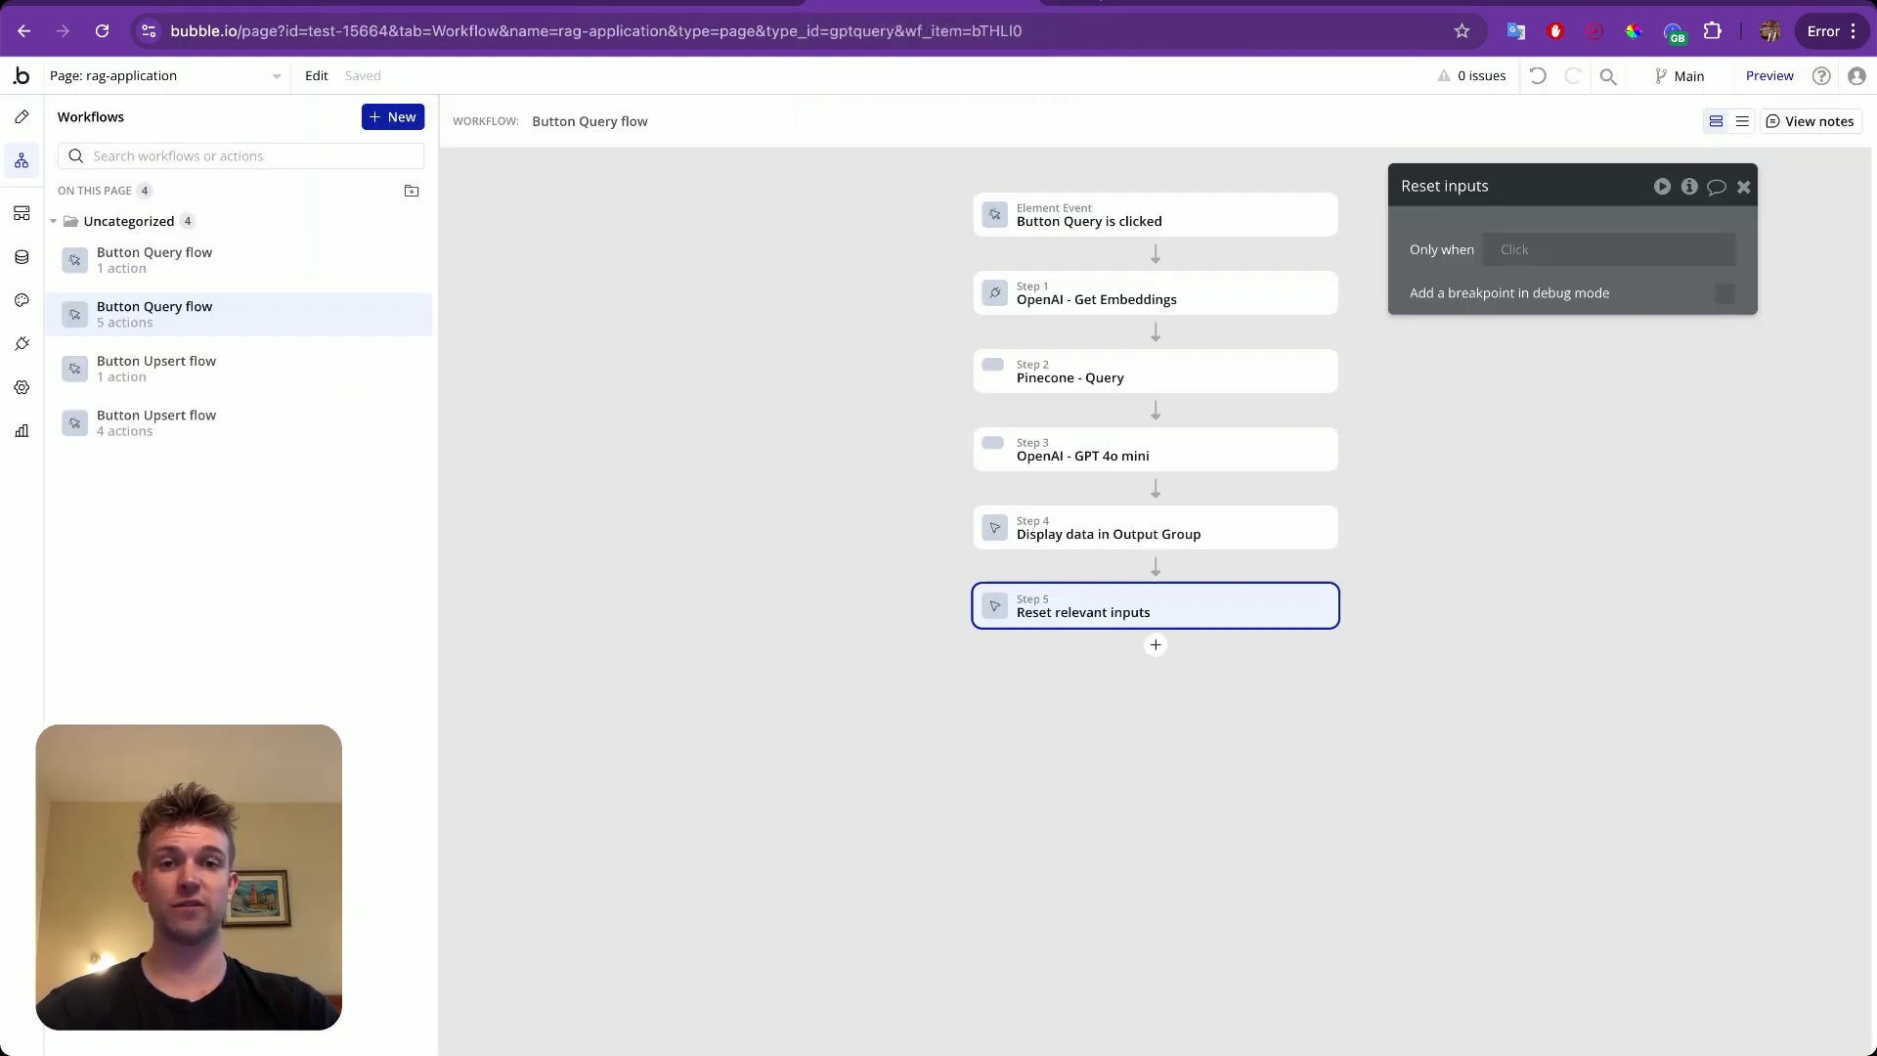
Return to the app preview and reread the evaluated RAG data about George Russell in the debugger.
click(1158, 5)
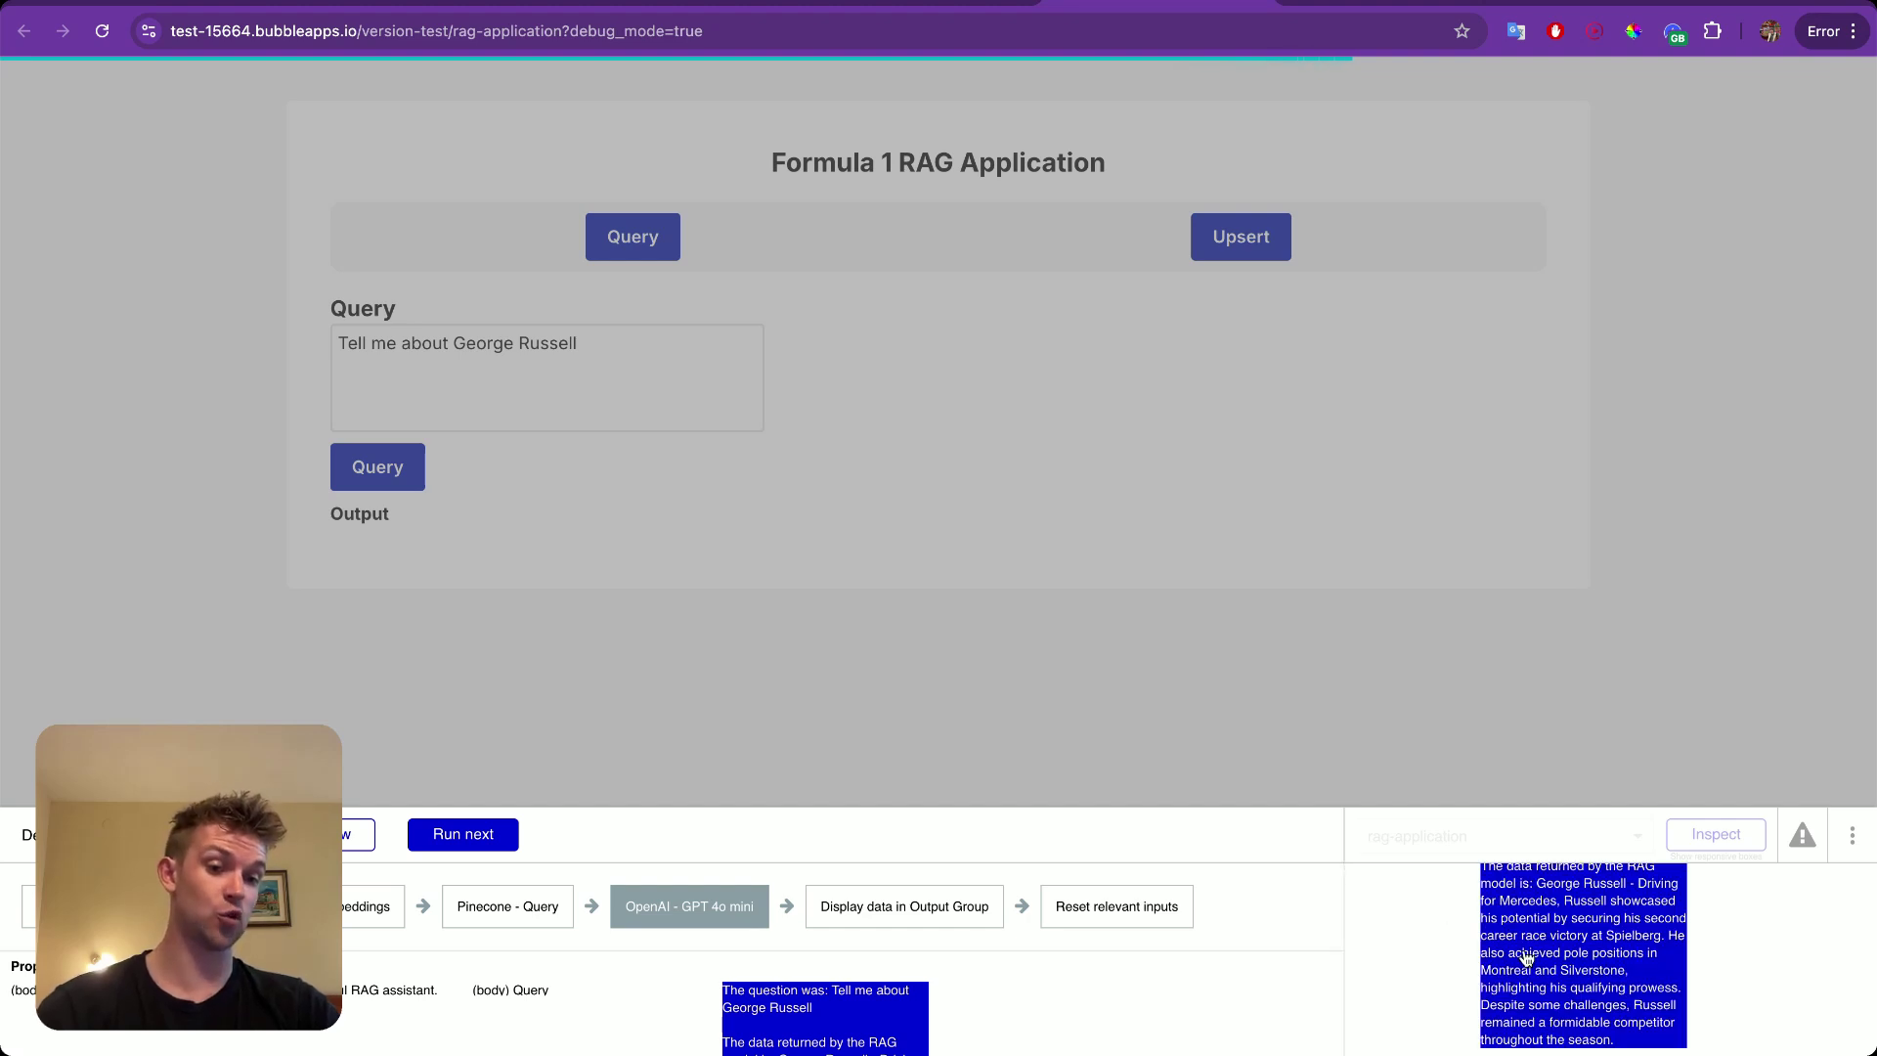
scroll(1568, 963, up, 1)
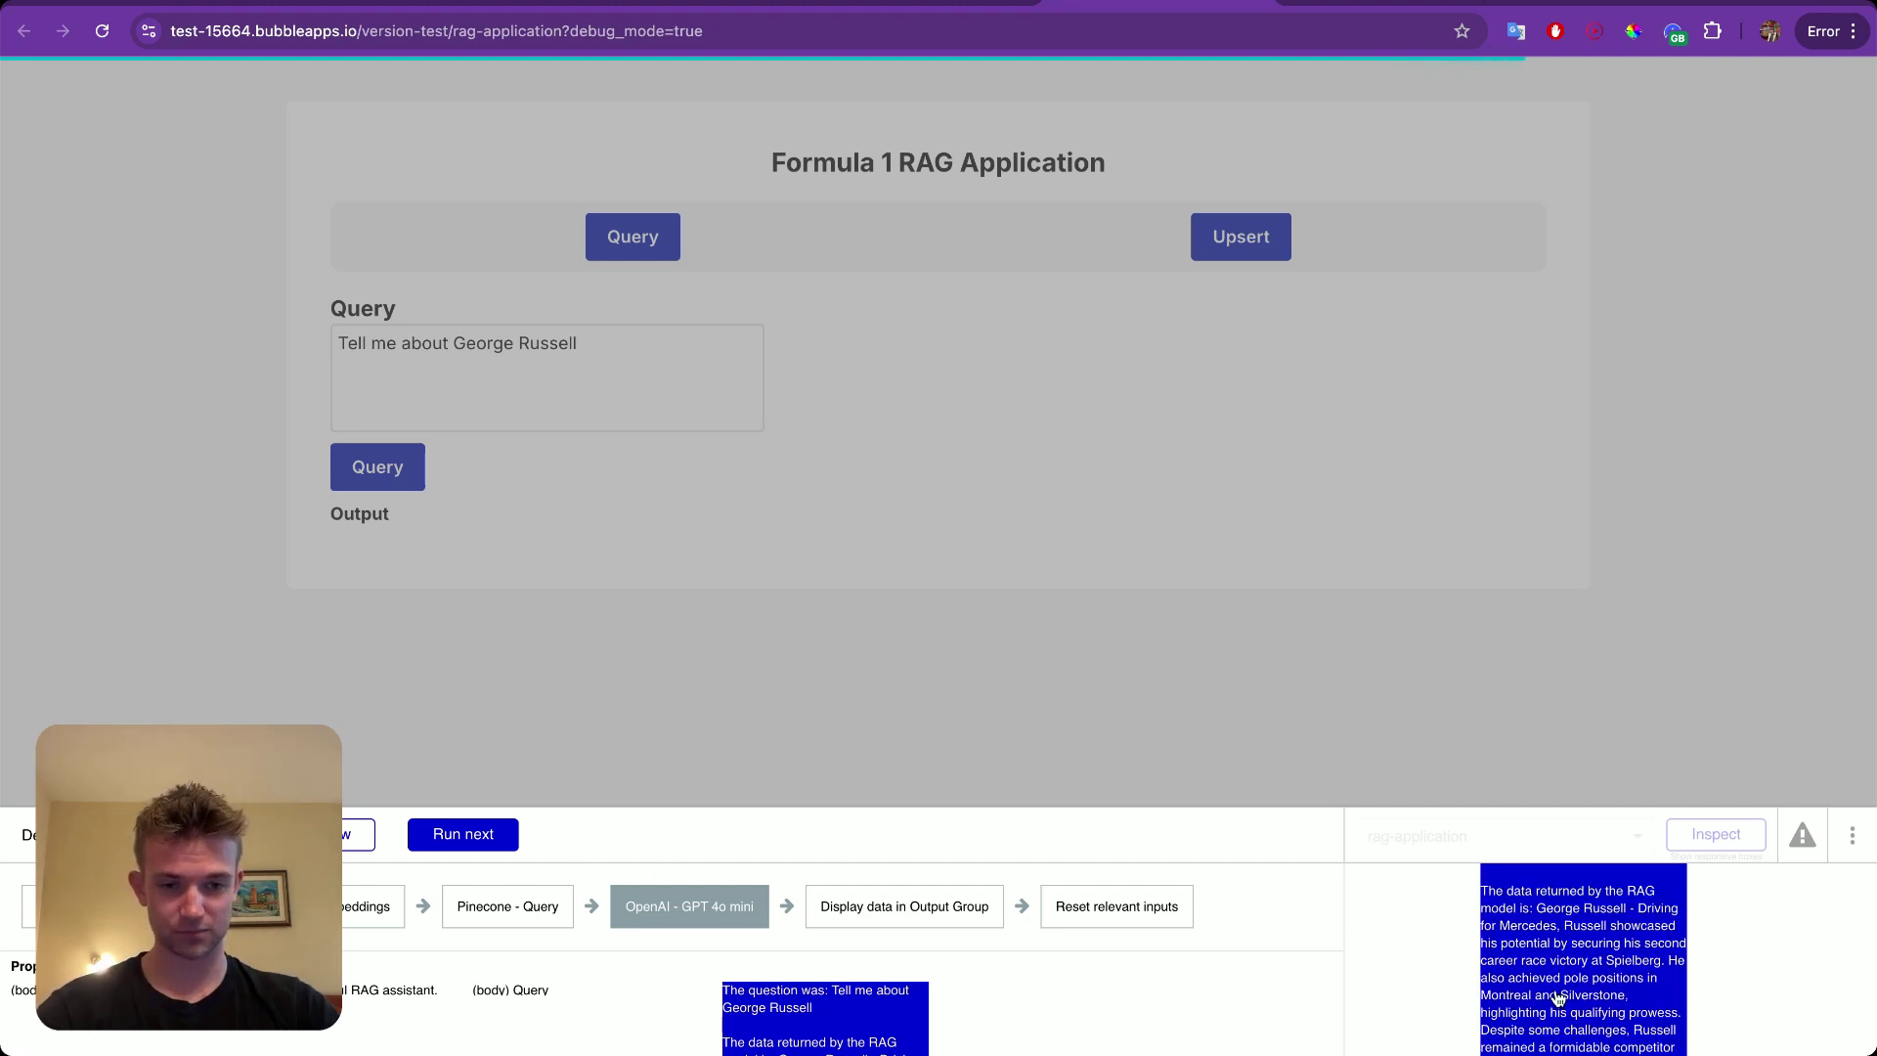
scroll(1557, 998, down, 3)
scroll(1556, 961, up, 2)
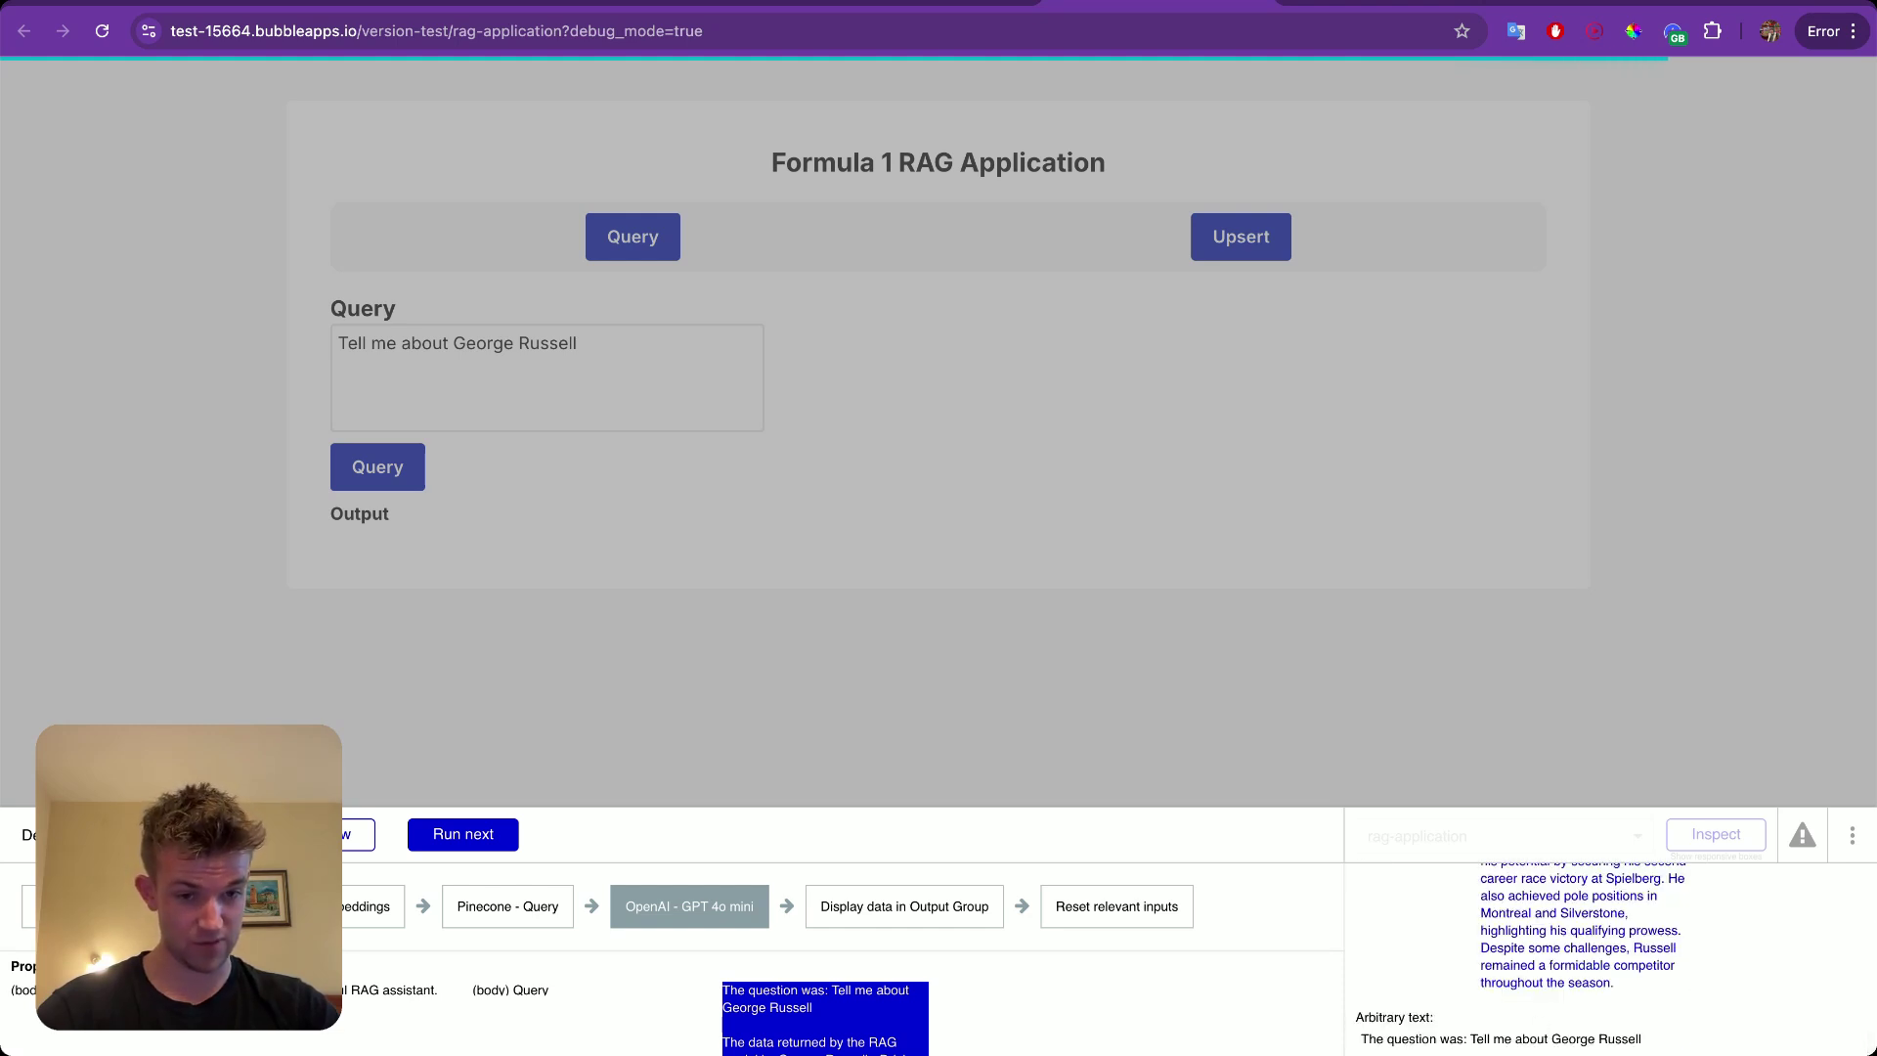
Run the remaining workflow actions one by one, inspecting the Output Group's data to display and reading the answer on the page.
click(449, 840)
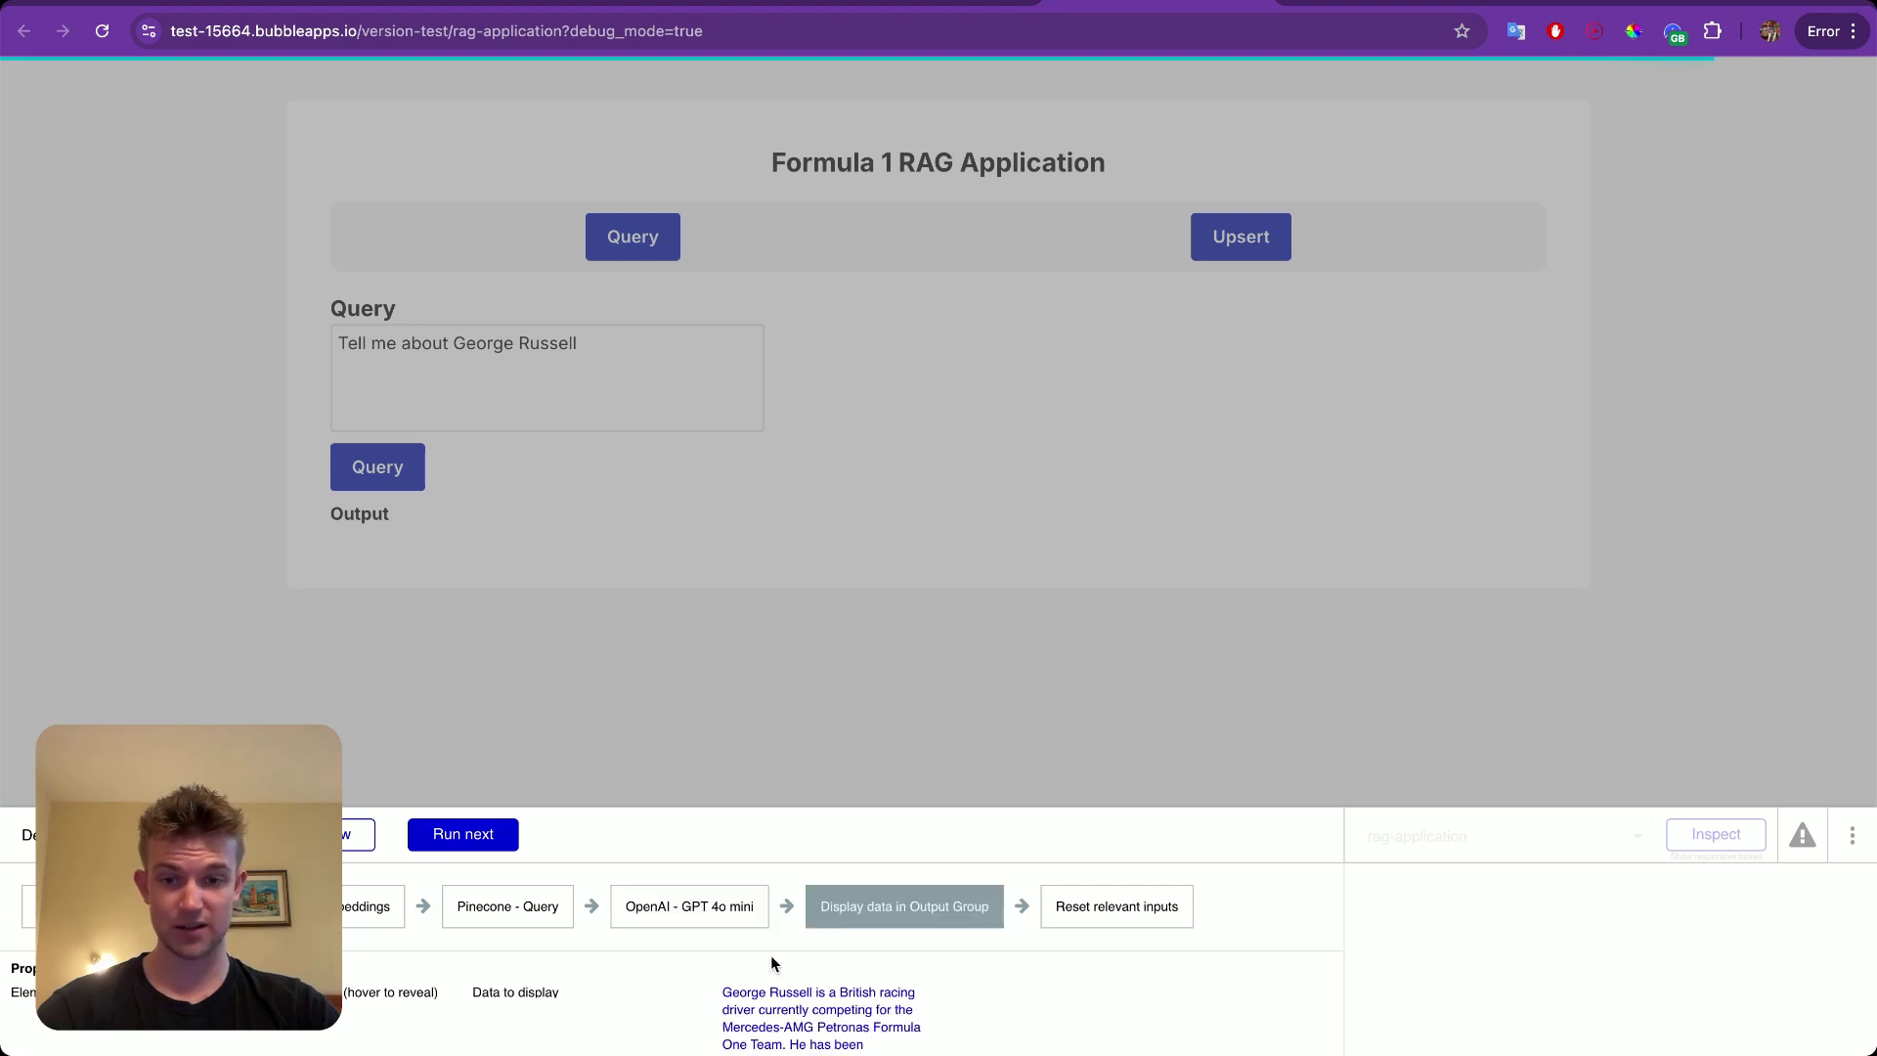
scroll(783, 1028, down, 2)
scroll(783, 1029, up, 2)
click(784, 1048)
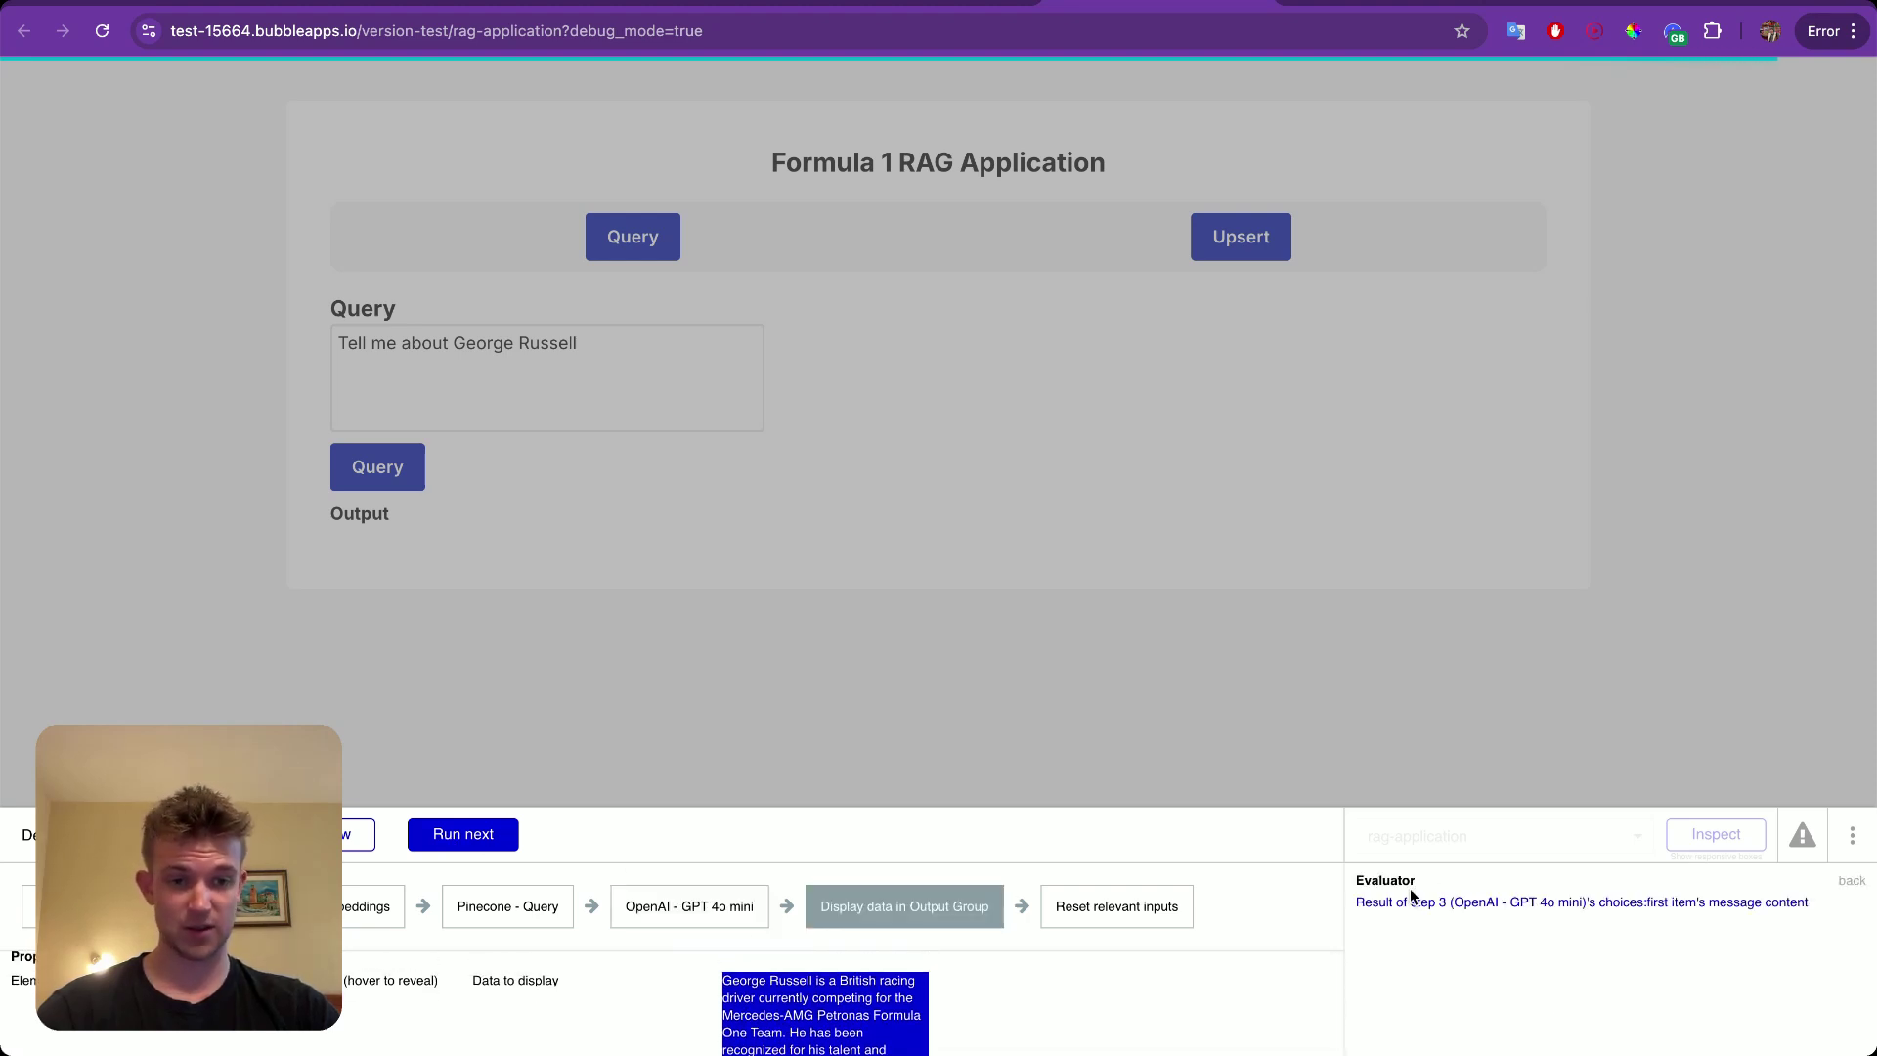
click(479, 839)
click(479, 839)
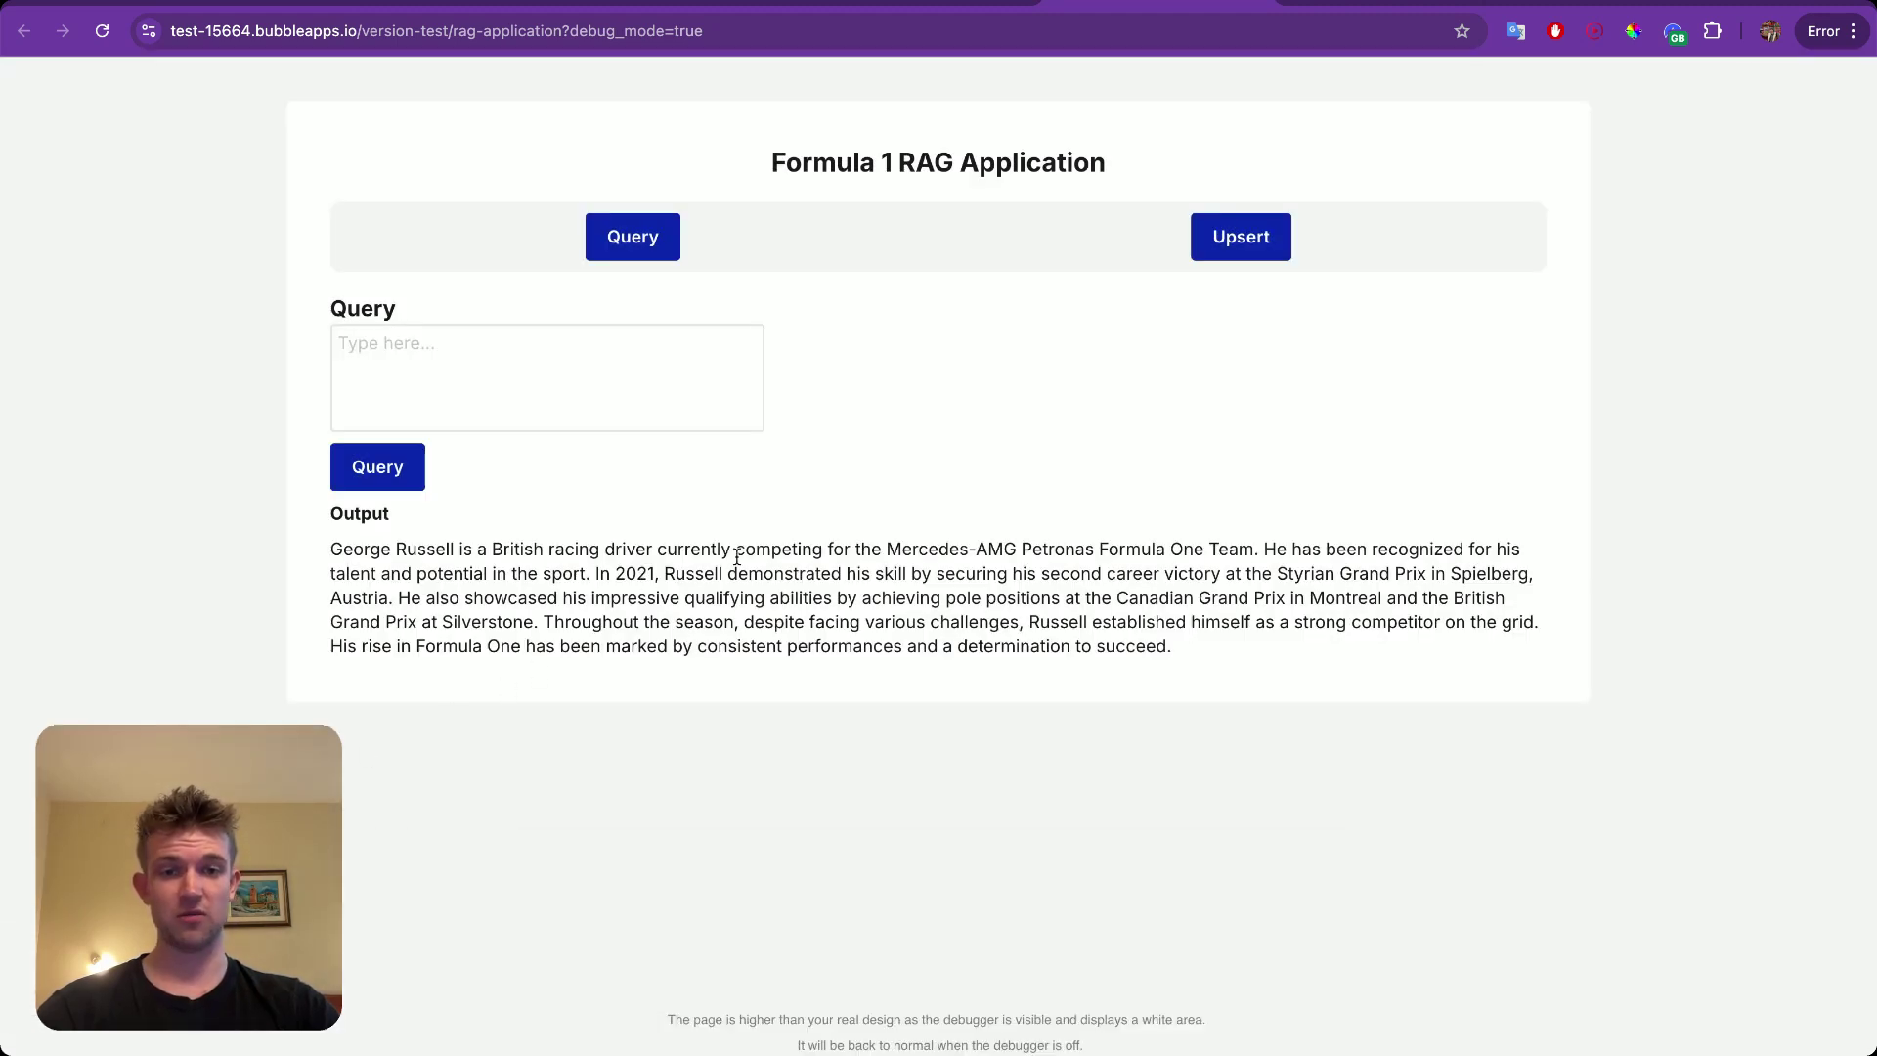
drag(578, 550, 756, 550)
click(1001, 589)
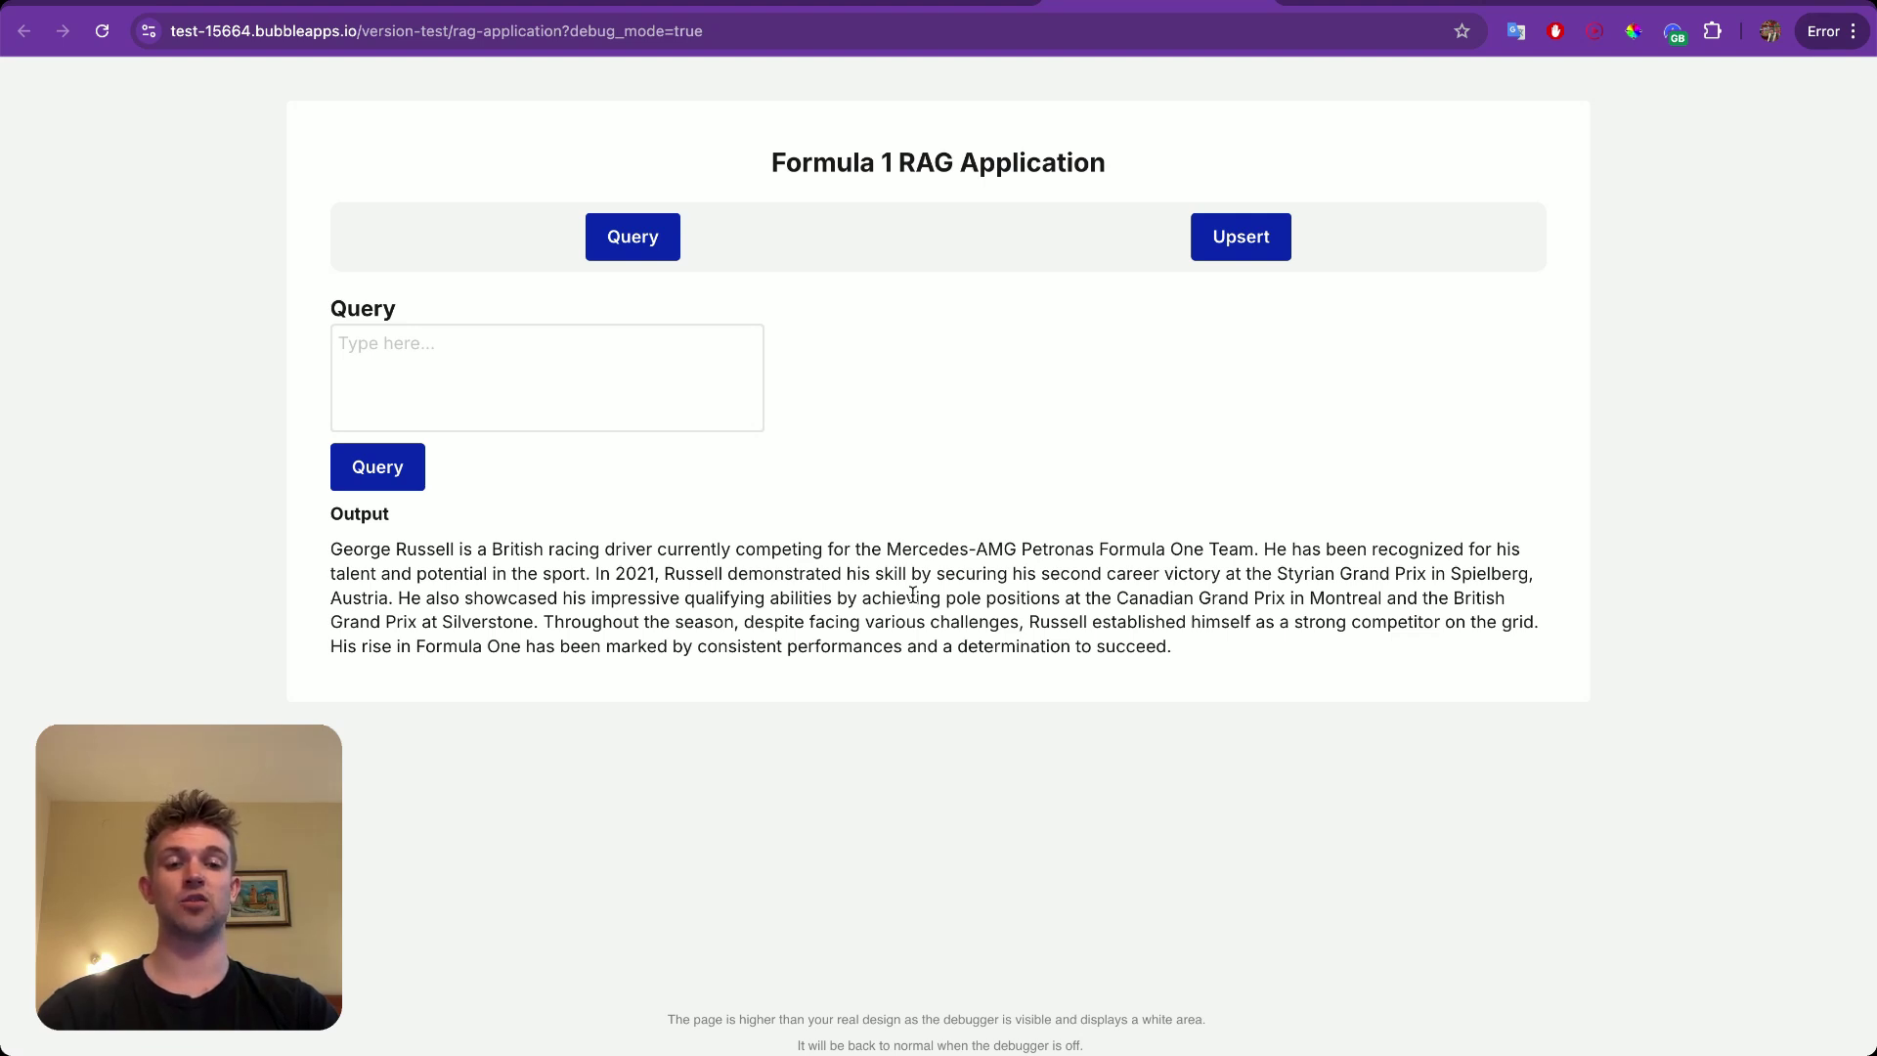
Submit the query "Tell me about Lewis Hamilton" and review the statement about the 2025 season in the output.
click(670, 384)
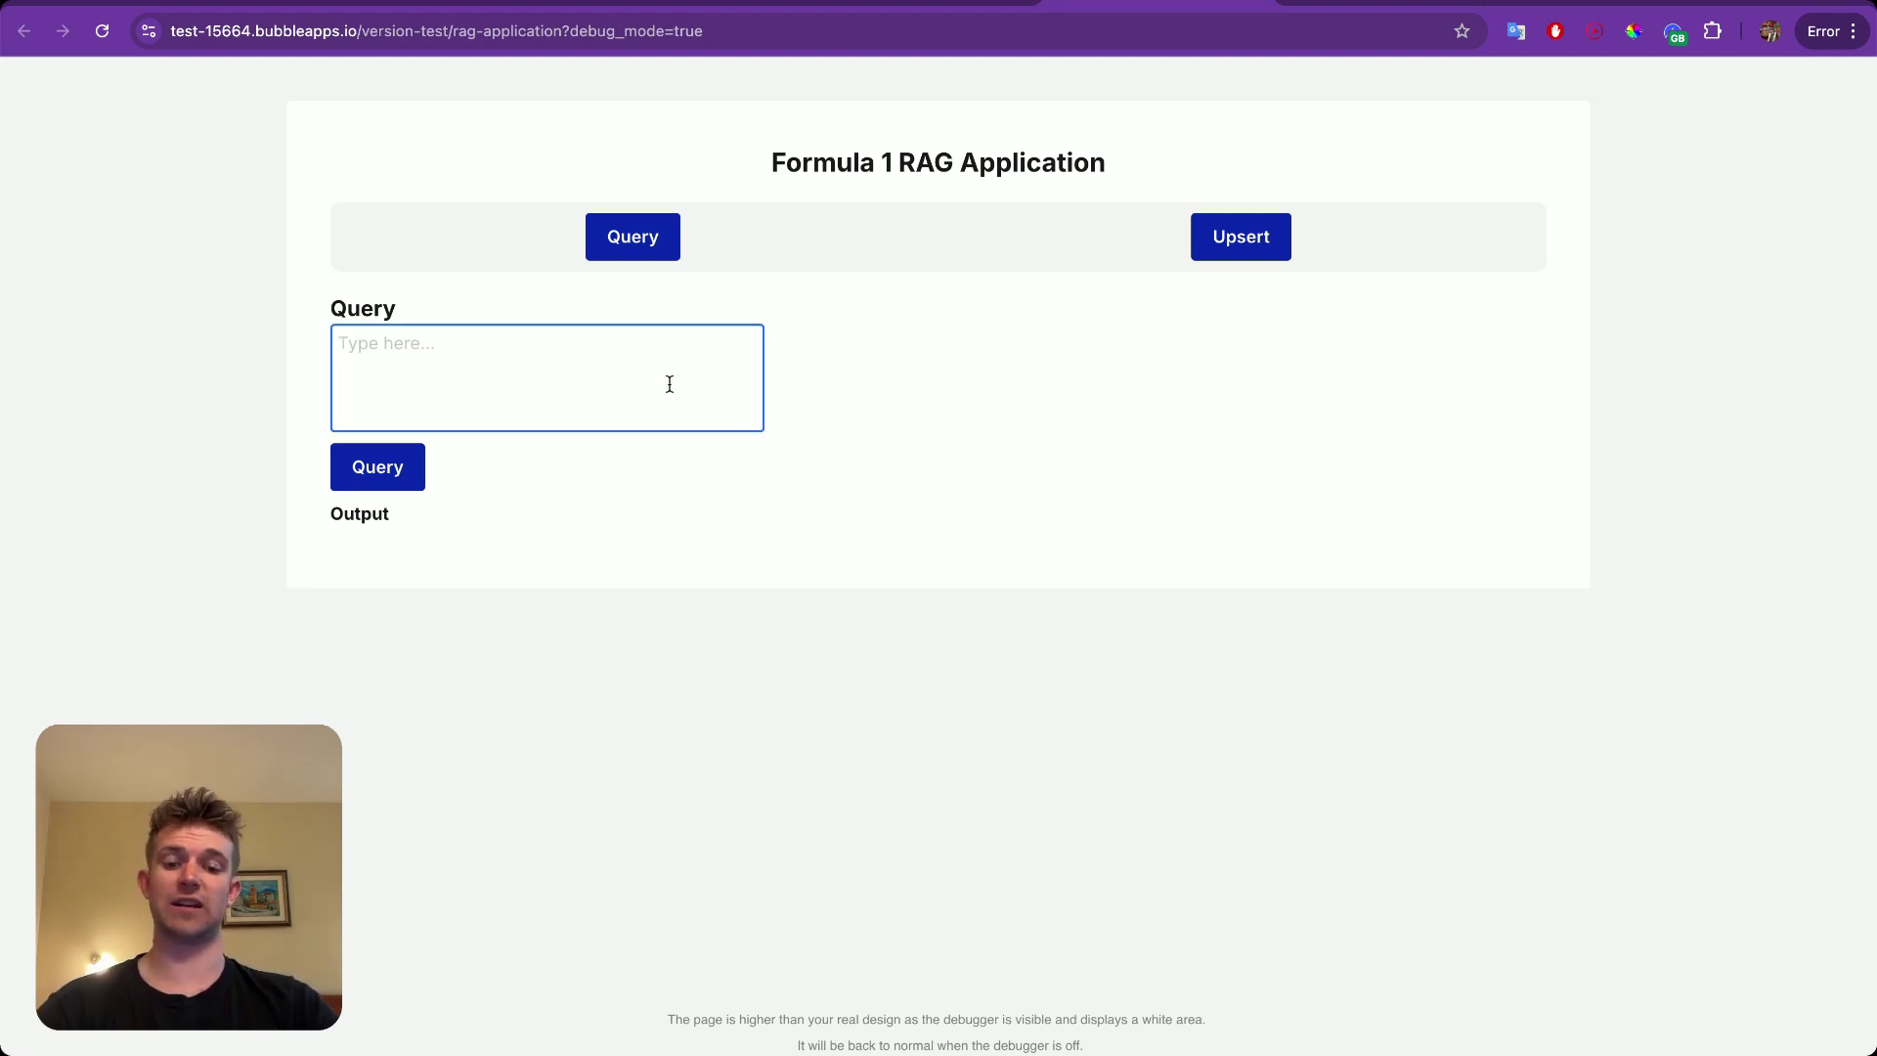
text(Tell me abou)
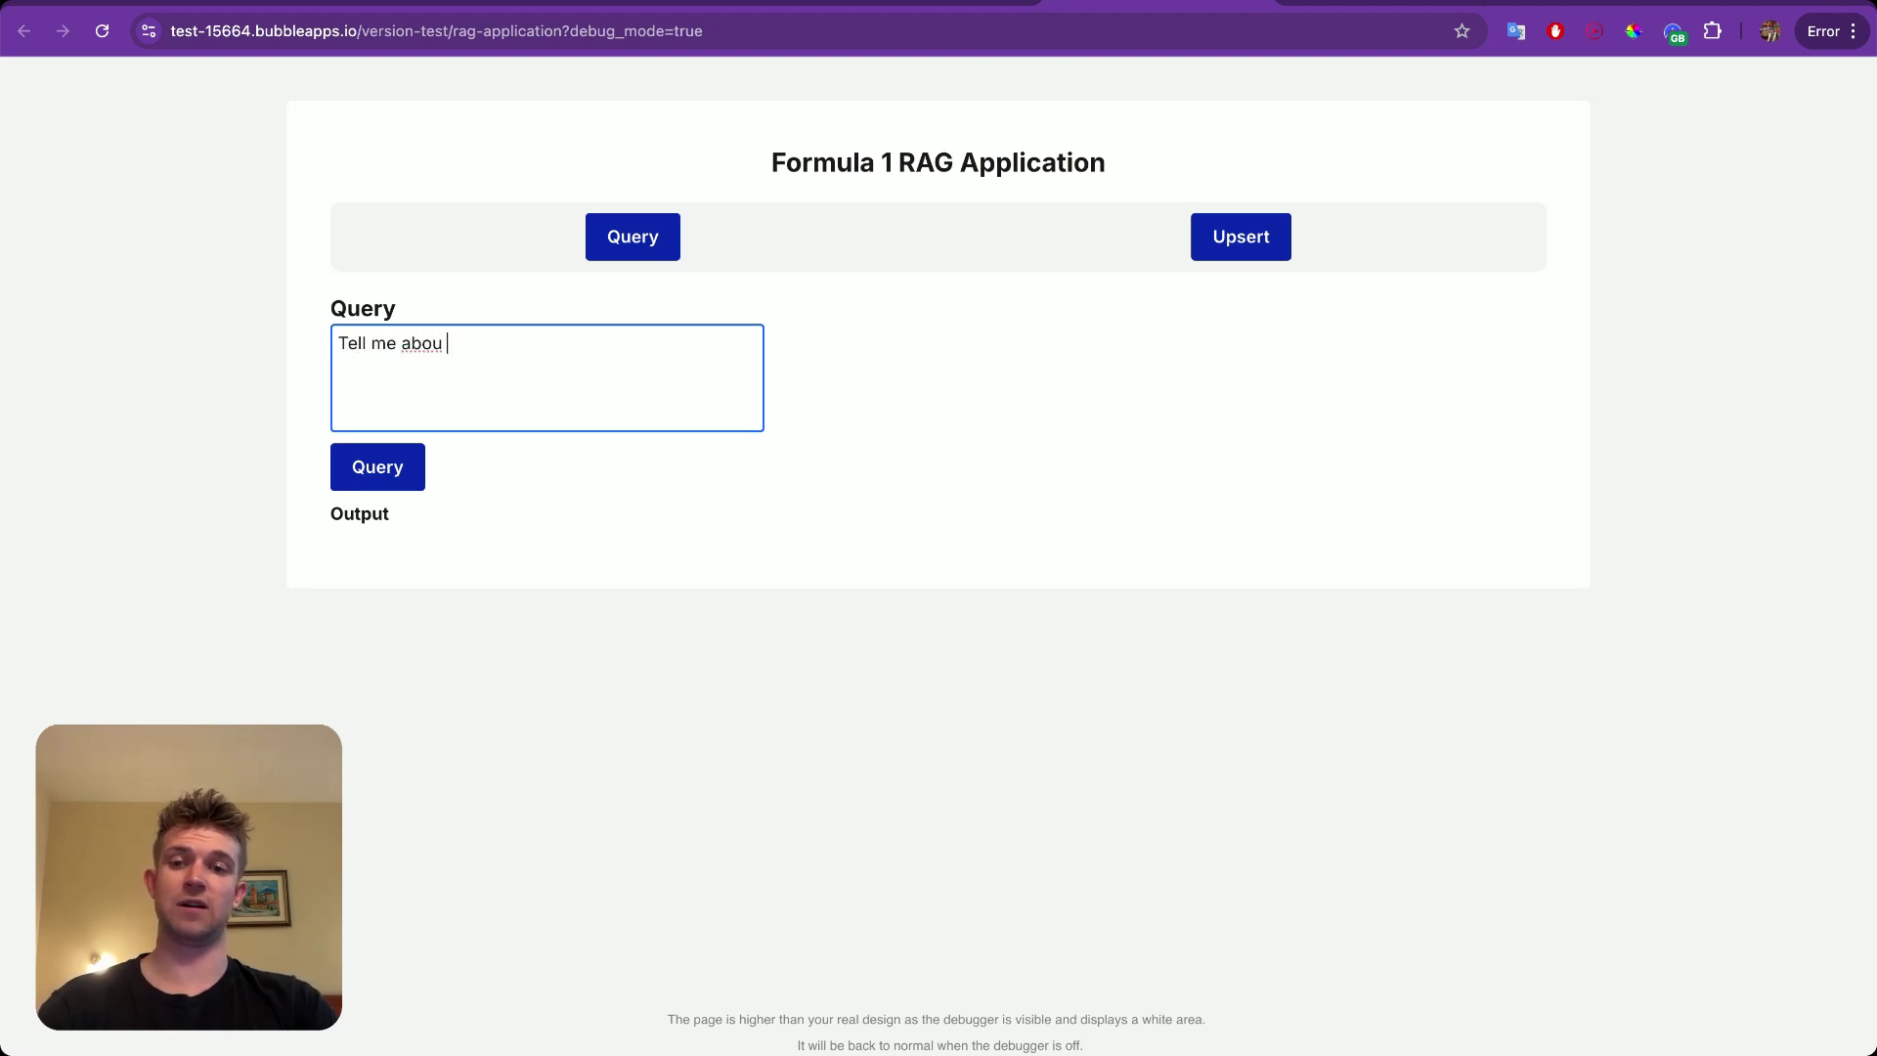
text(t Lewis Hamilton)
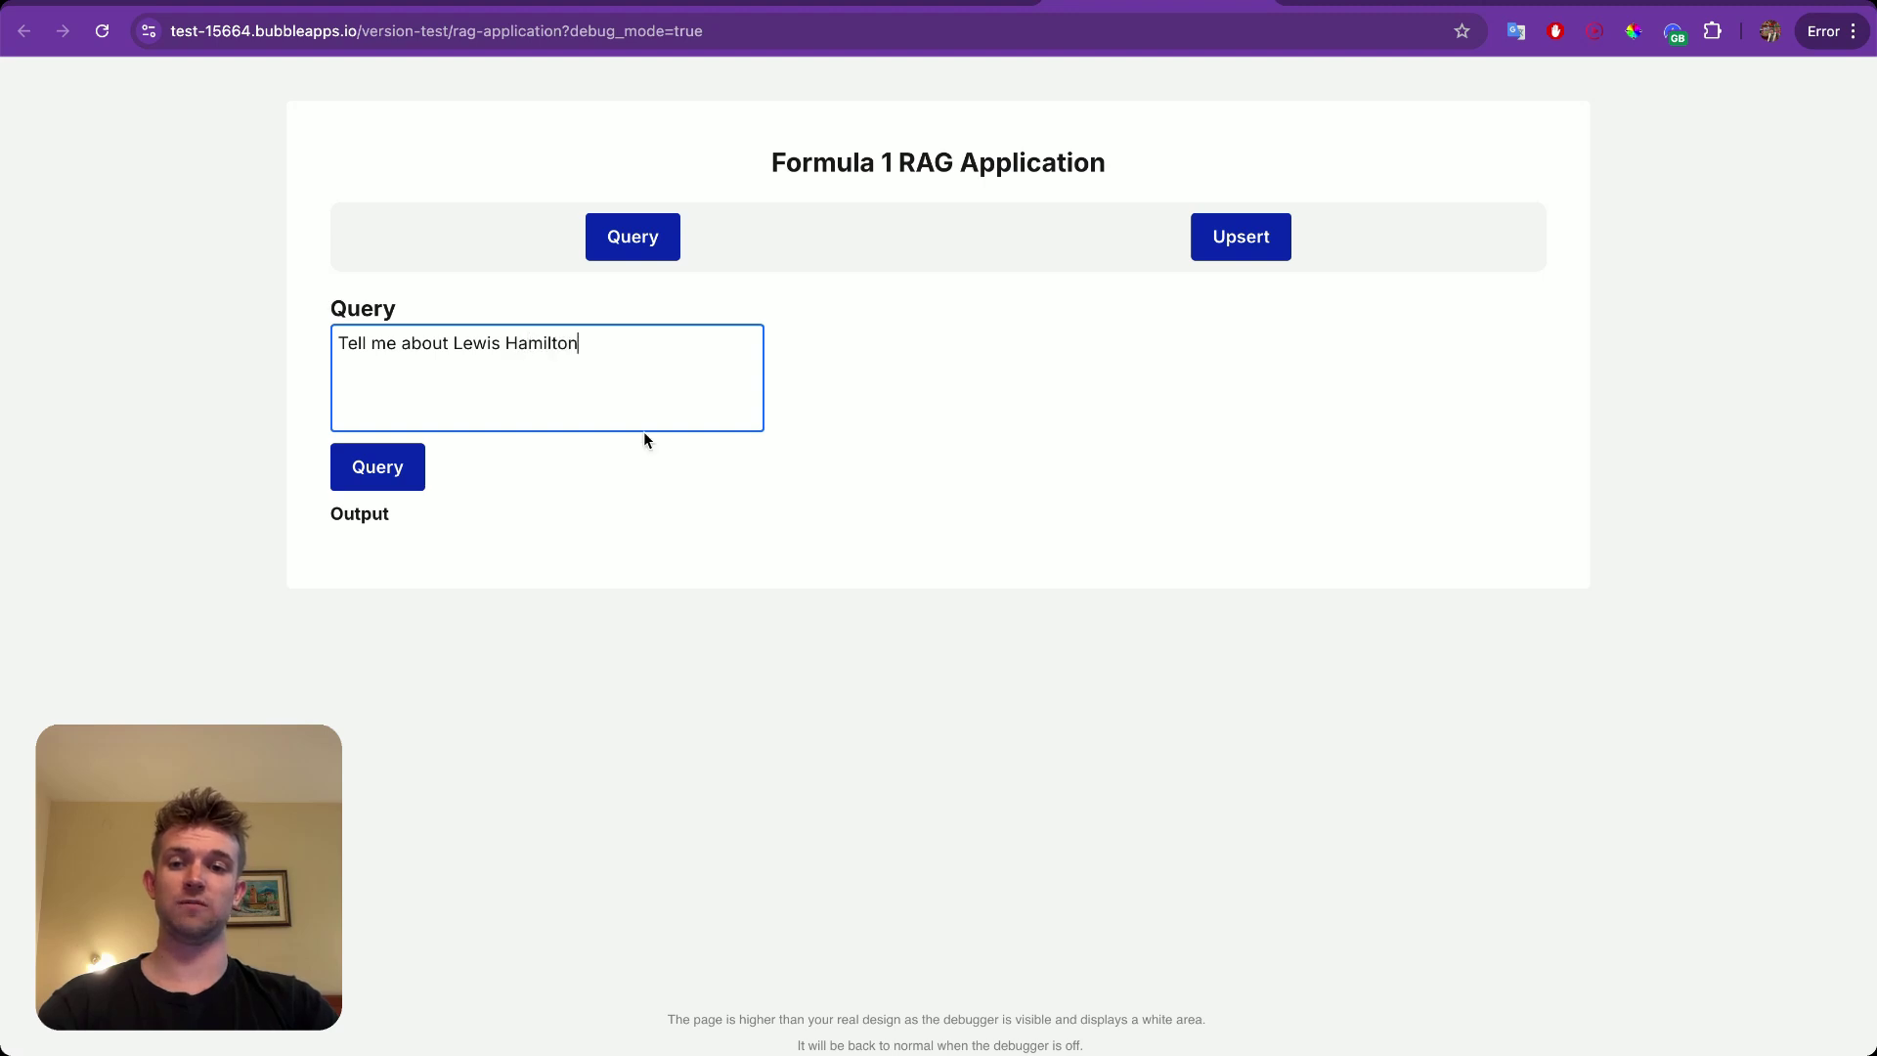
click(411, 474)
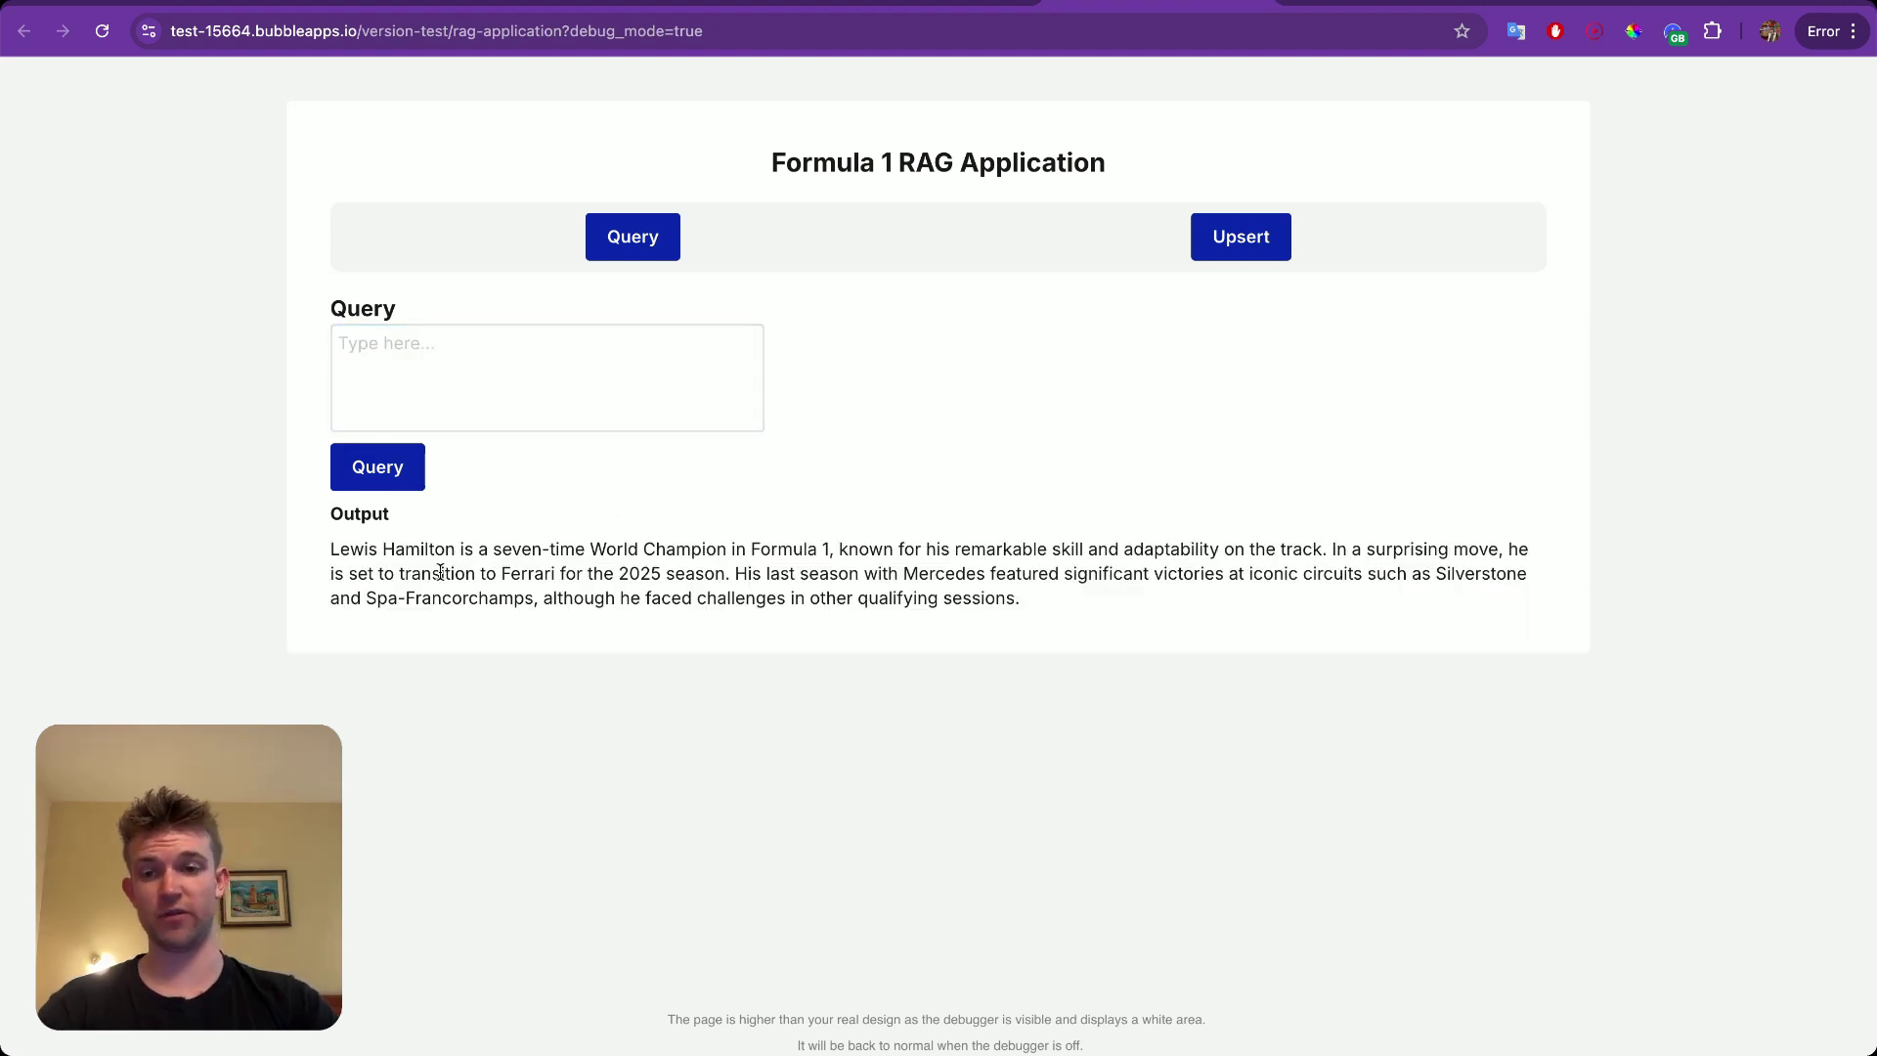
drag(441, 574, 661, 574)
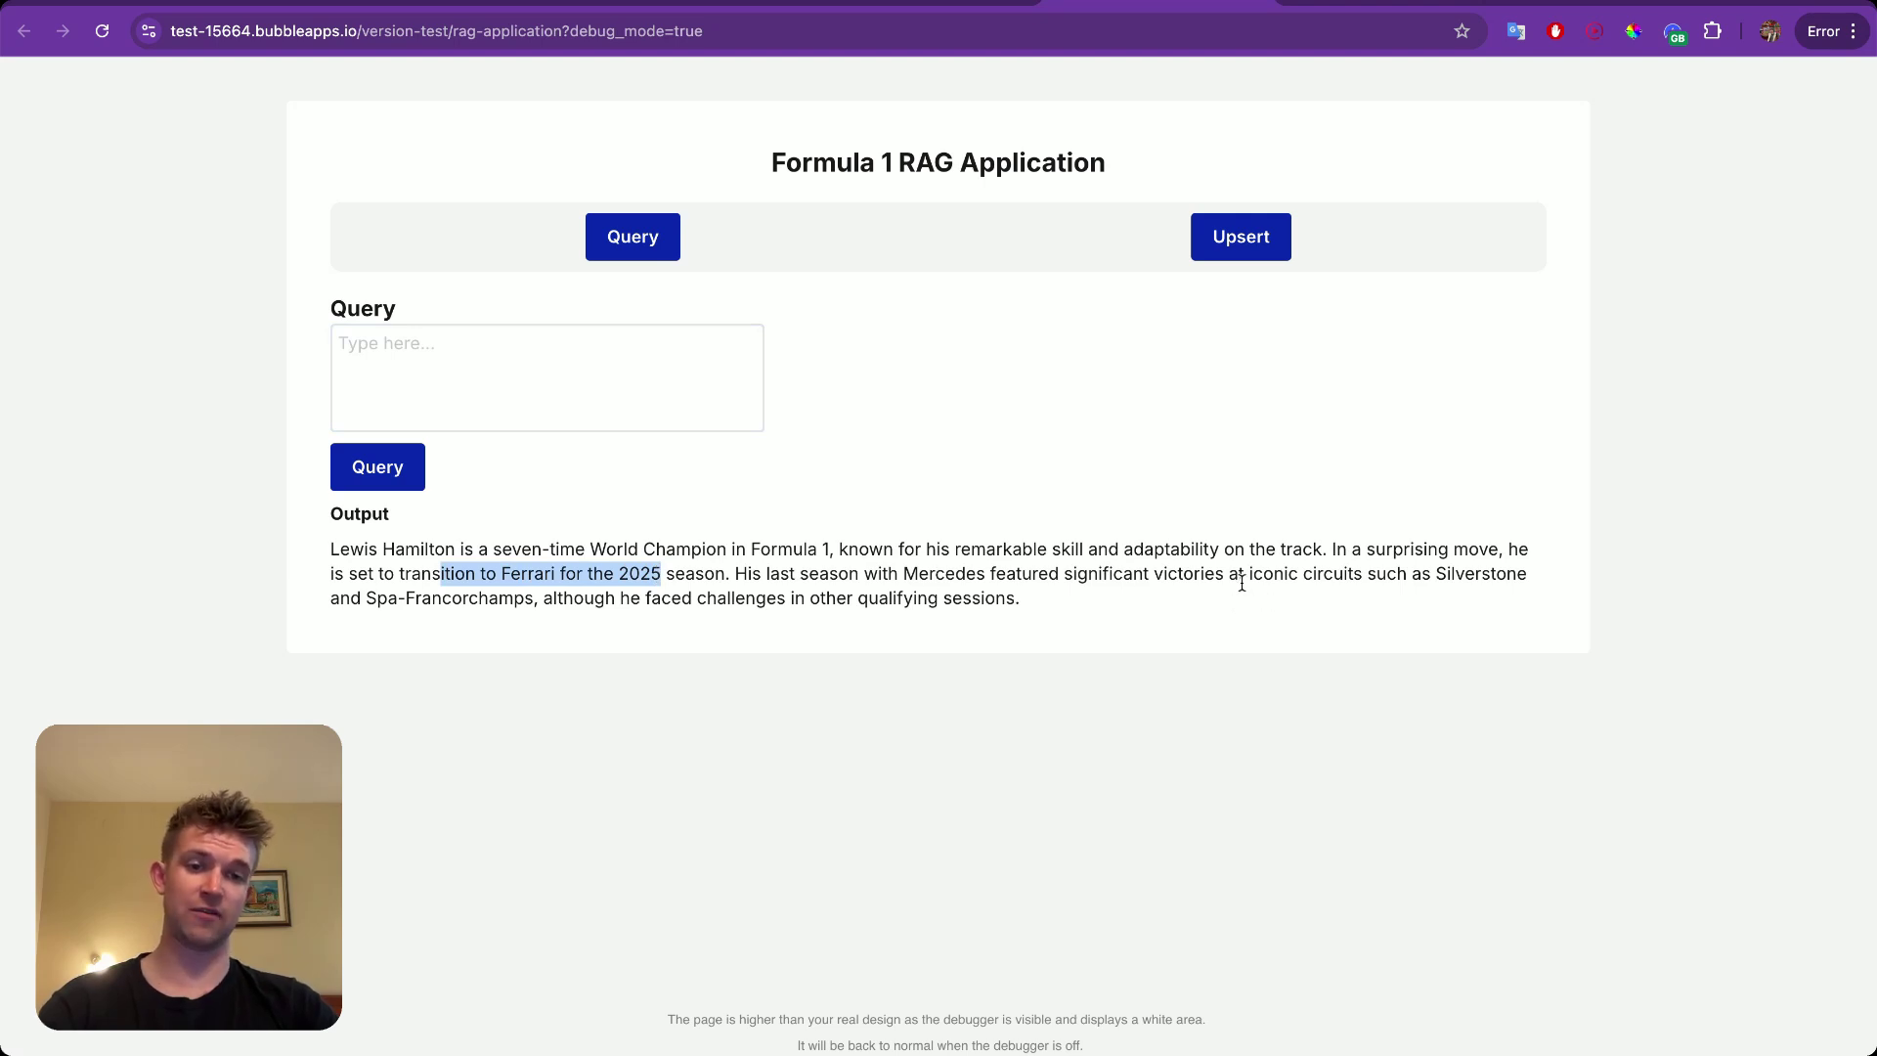
click(884, 607)
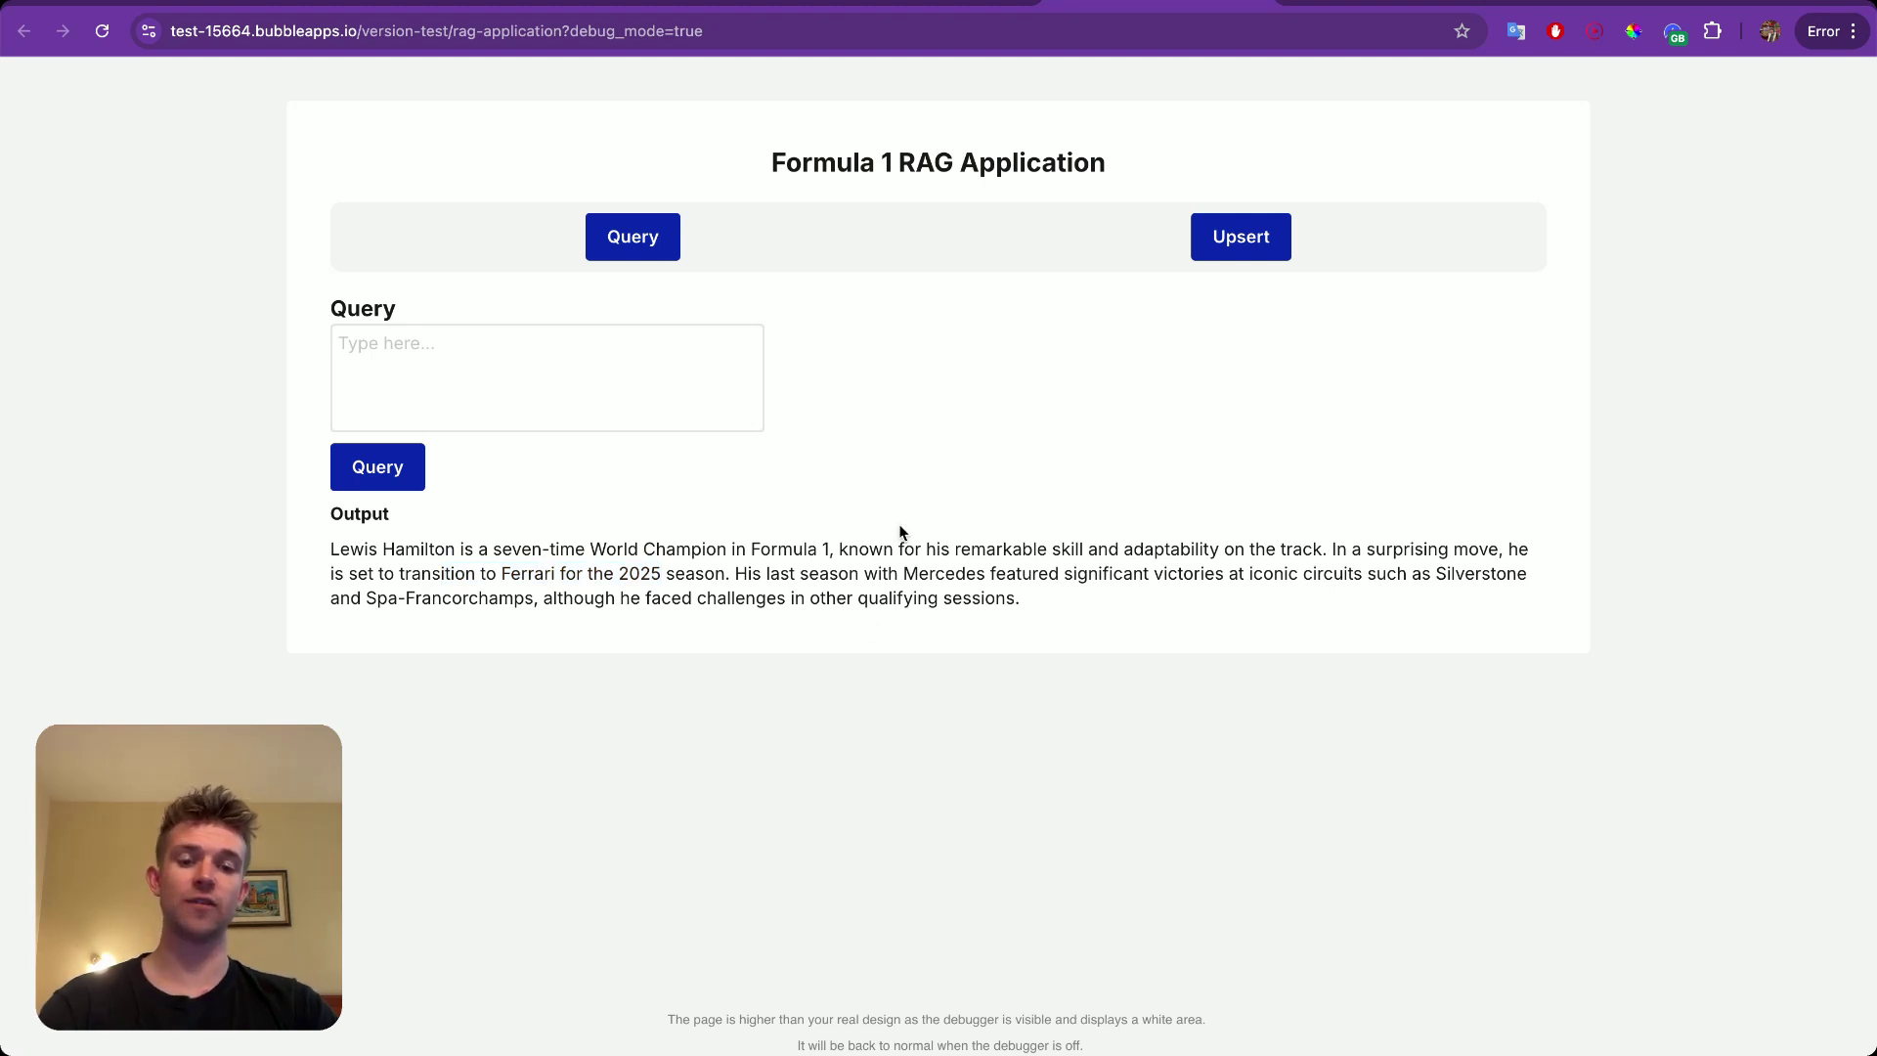